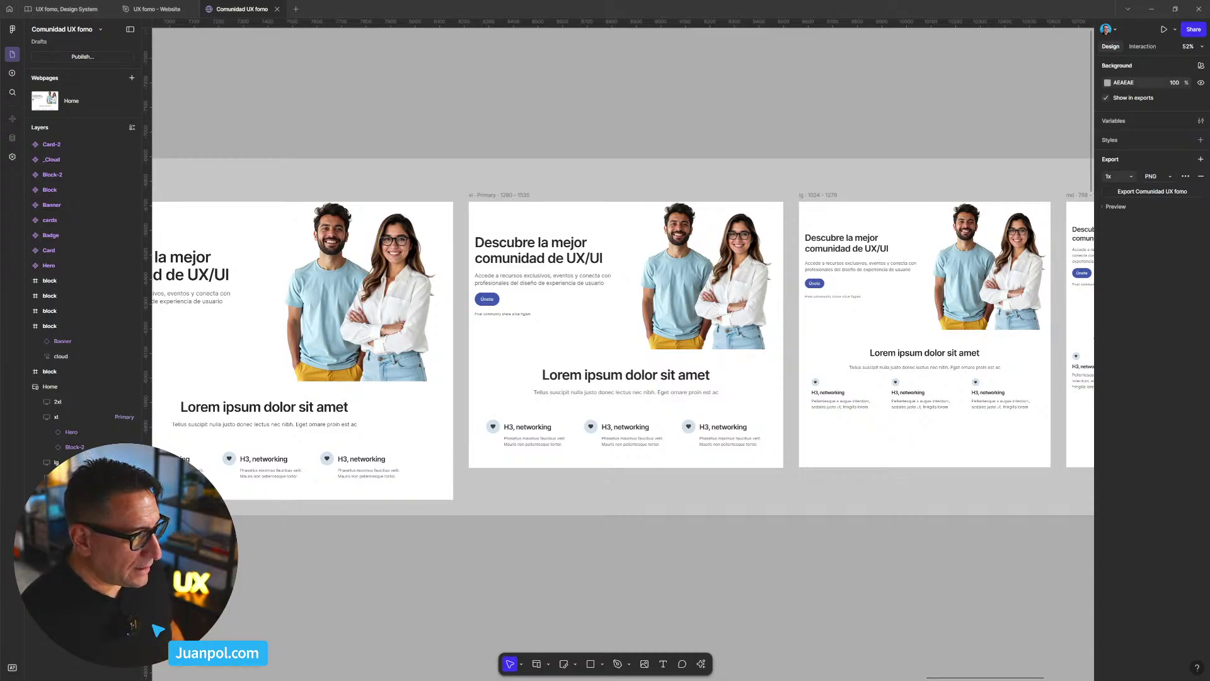
ctrl+scroll(608, 242, down, 5)
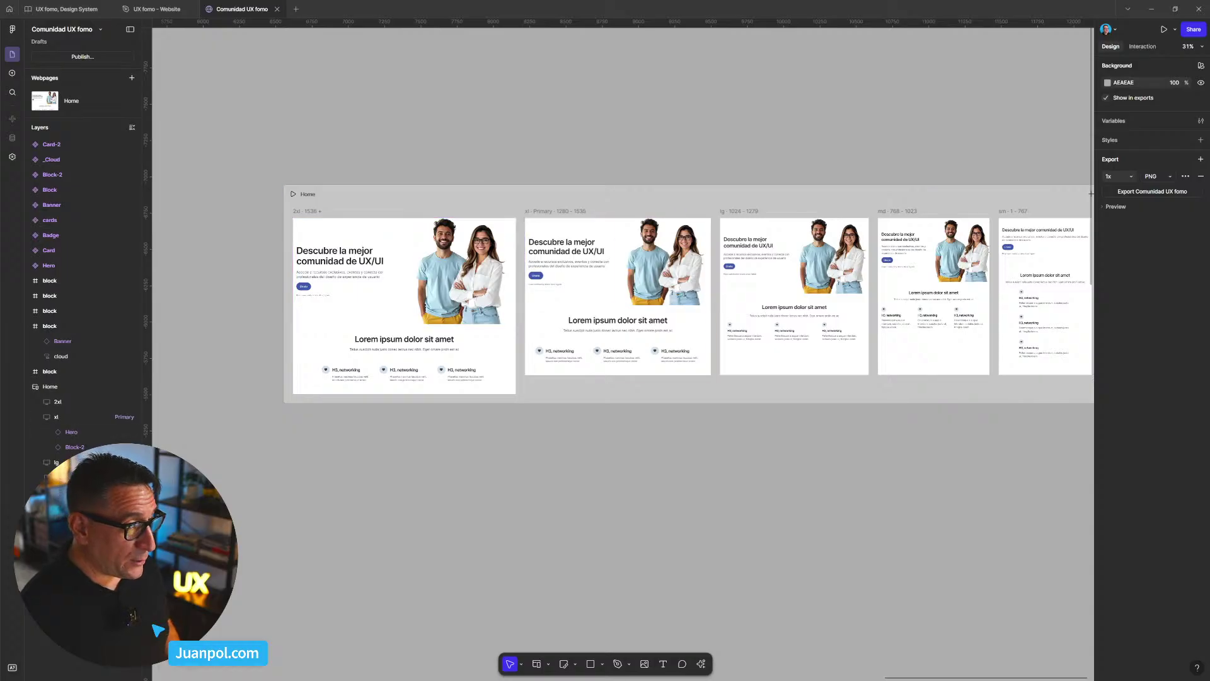
scroll(675, 137, right, 3)
scroll(656, 146, left, 2)
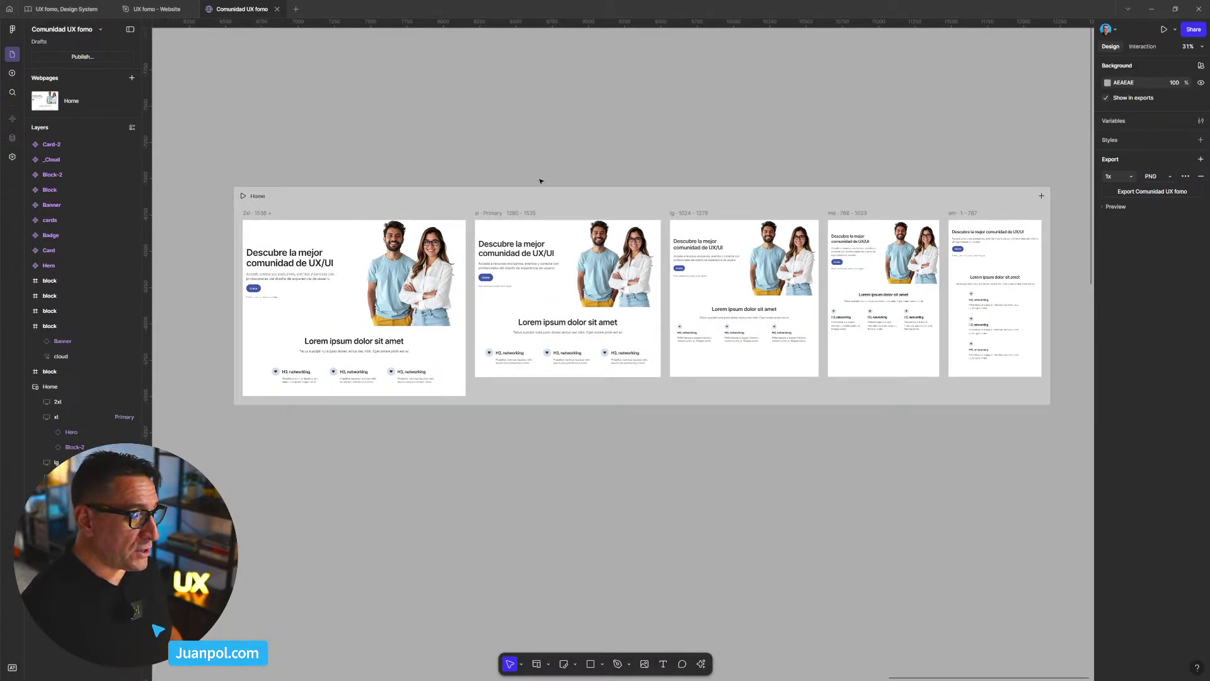
drag(630, 160, 623, 161)
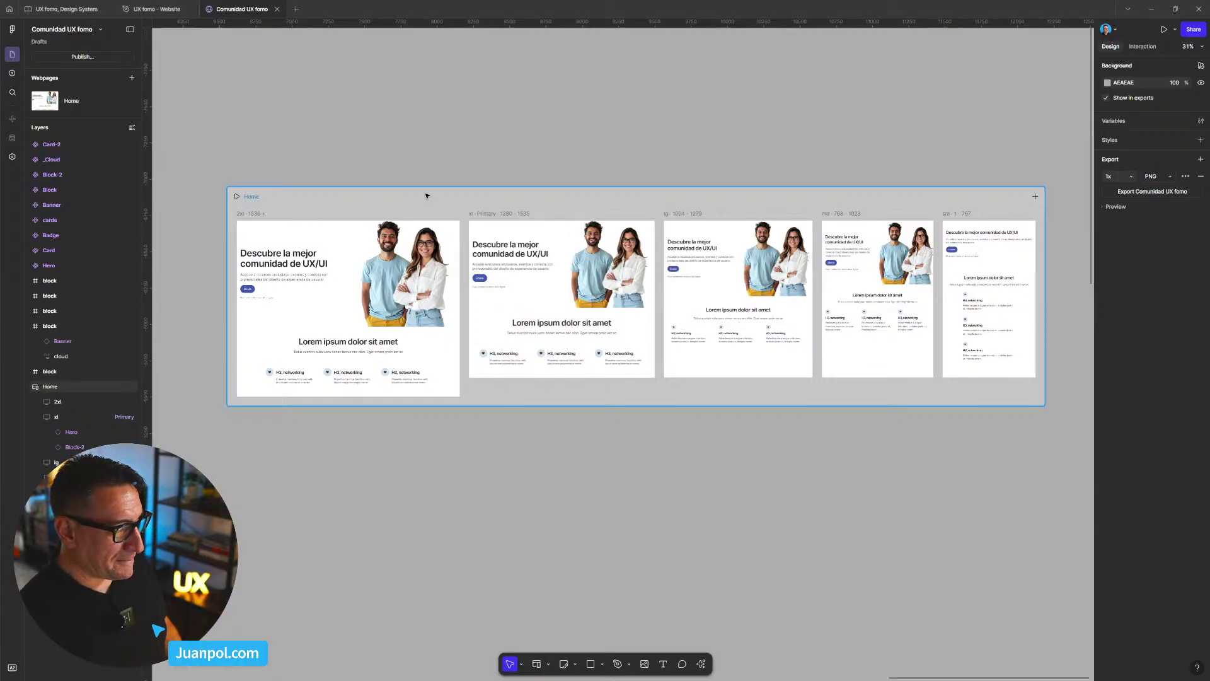
scroll(427, 196, down, 2)
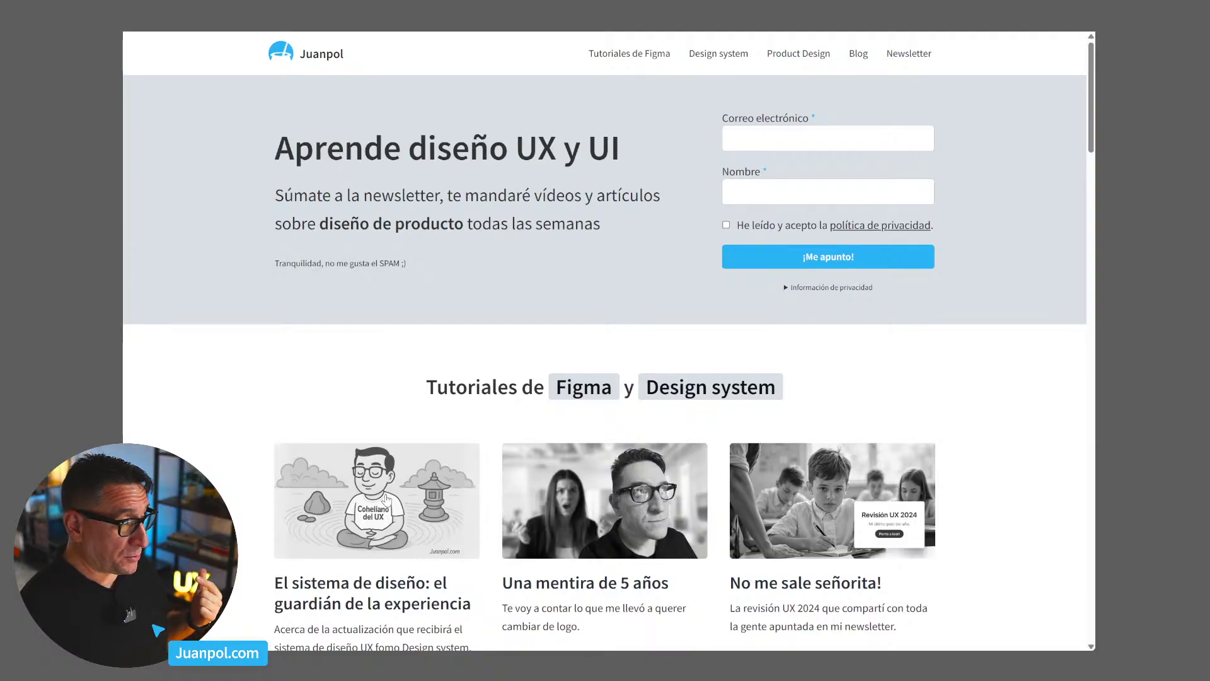
- Open the article "El sistema de diseño: el guardián de la experiencia" and read through its introduction
click(387, 499)
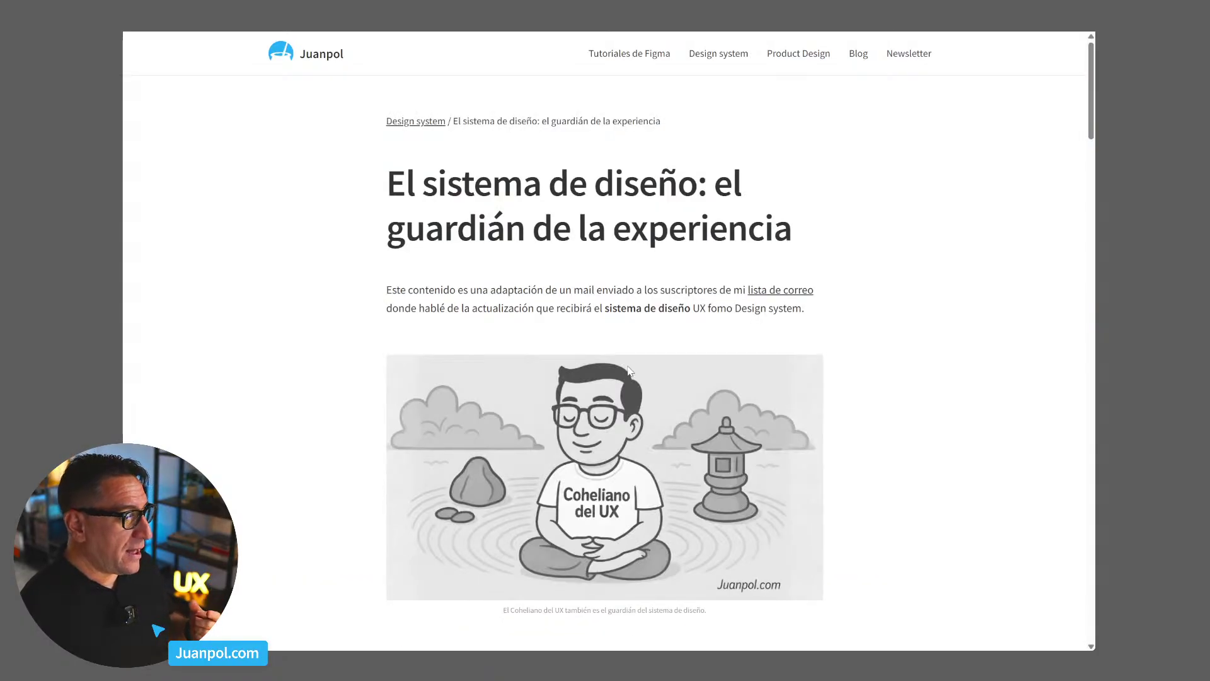
scroll(607, 361, down, 4)
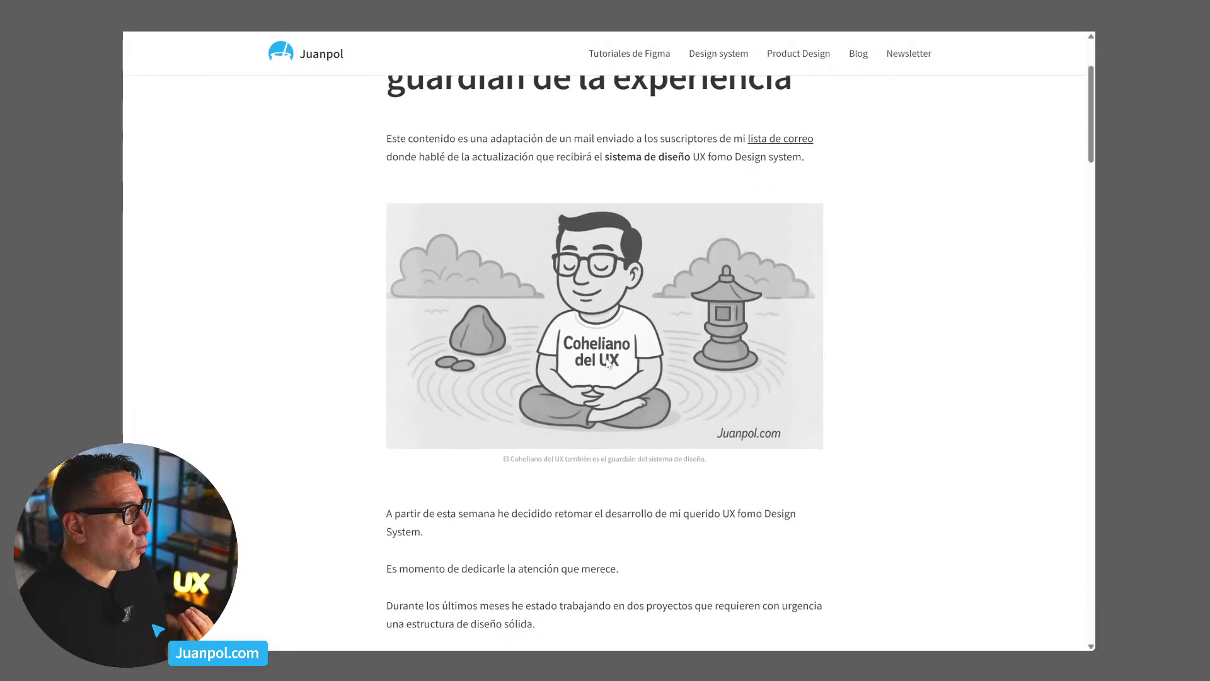
scroll(608, 364, down, 5)
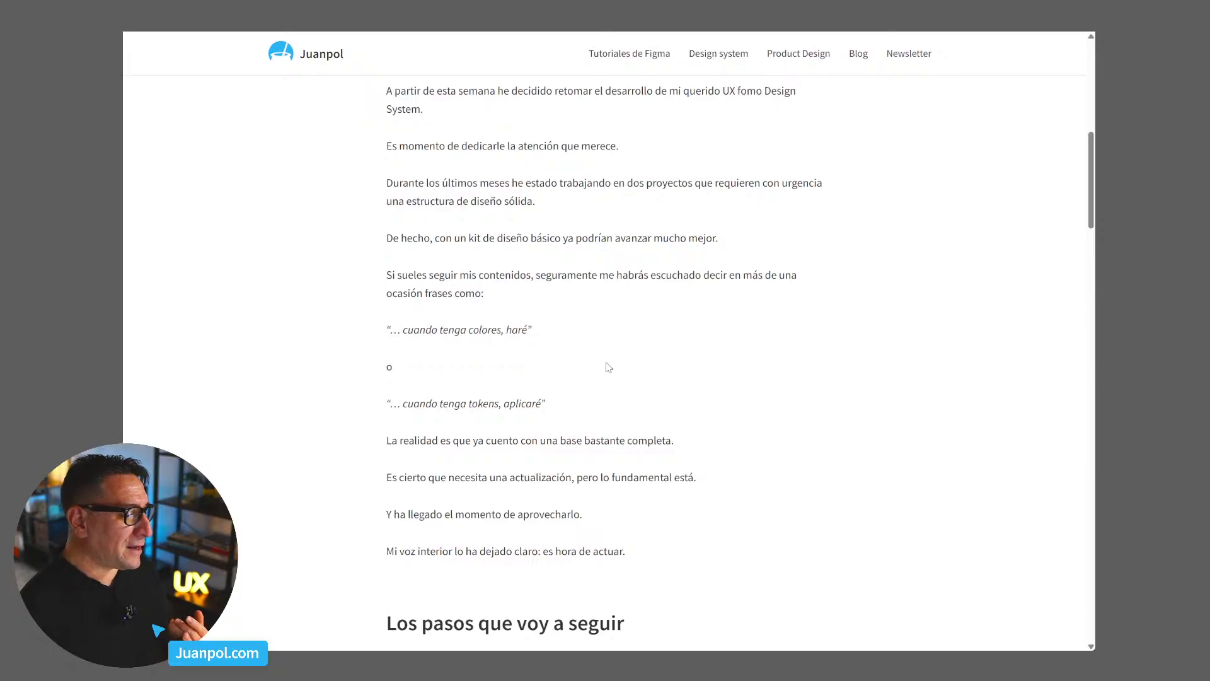
scroll(608, 367, up, 6)
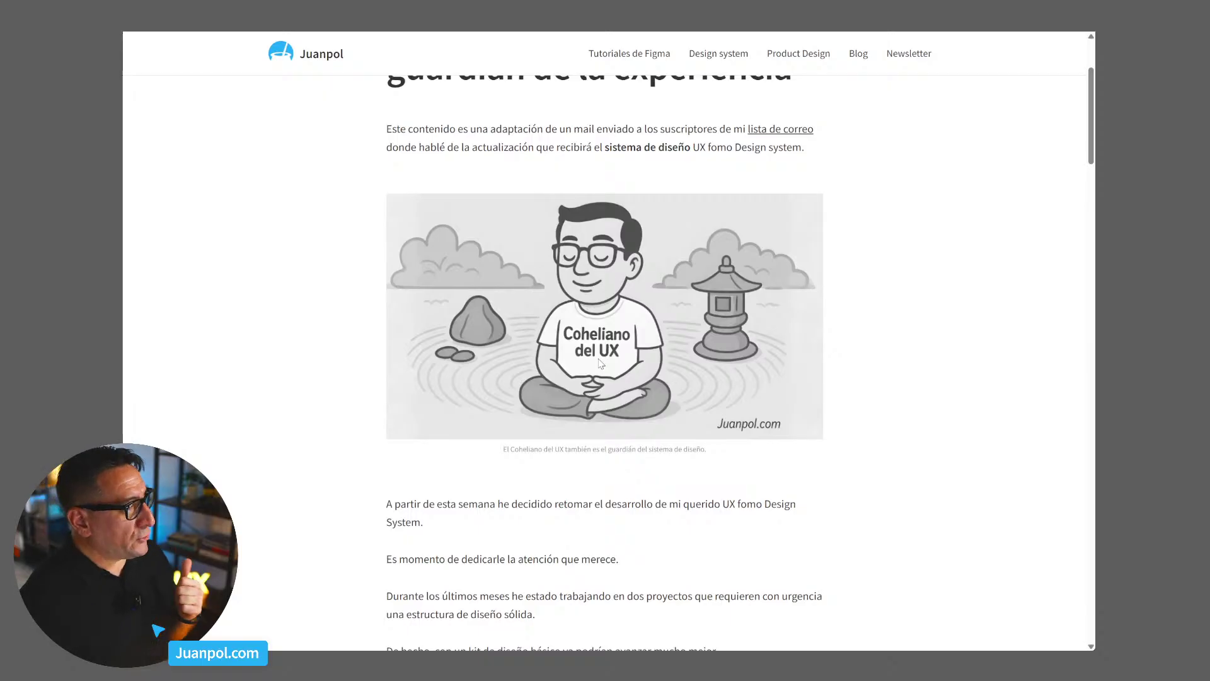
scroll(602, 384, down, 3)
scroll(601, 393, up, 5)
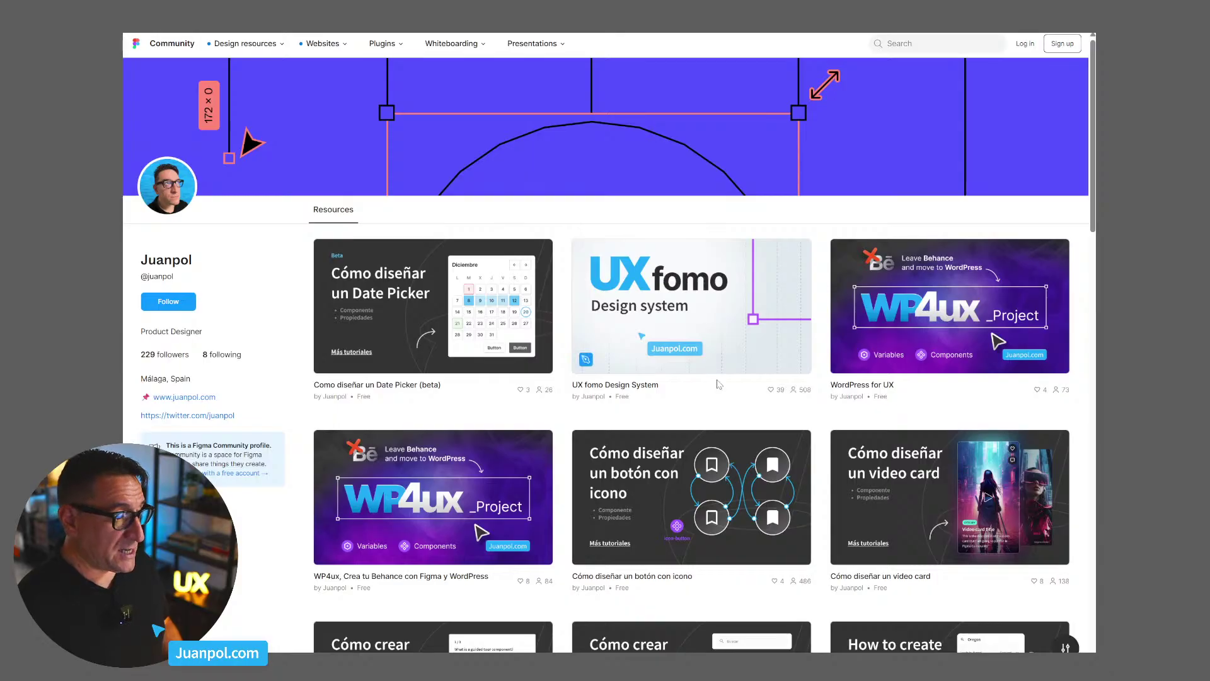
- Browse the published resources on the Figma Community profile page
scroll(716, 379, down, 3)
scroll(716, 385, down, 6)
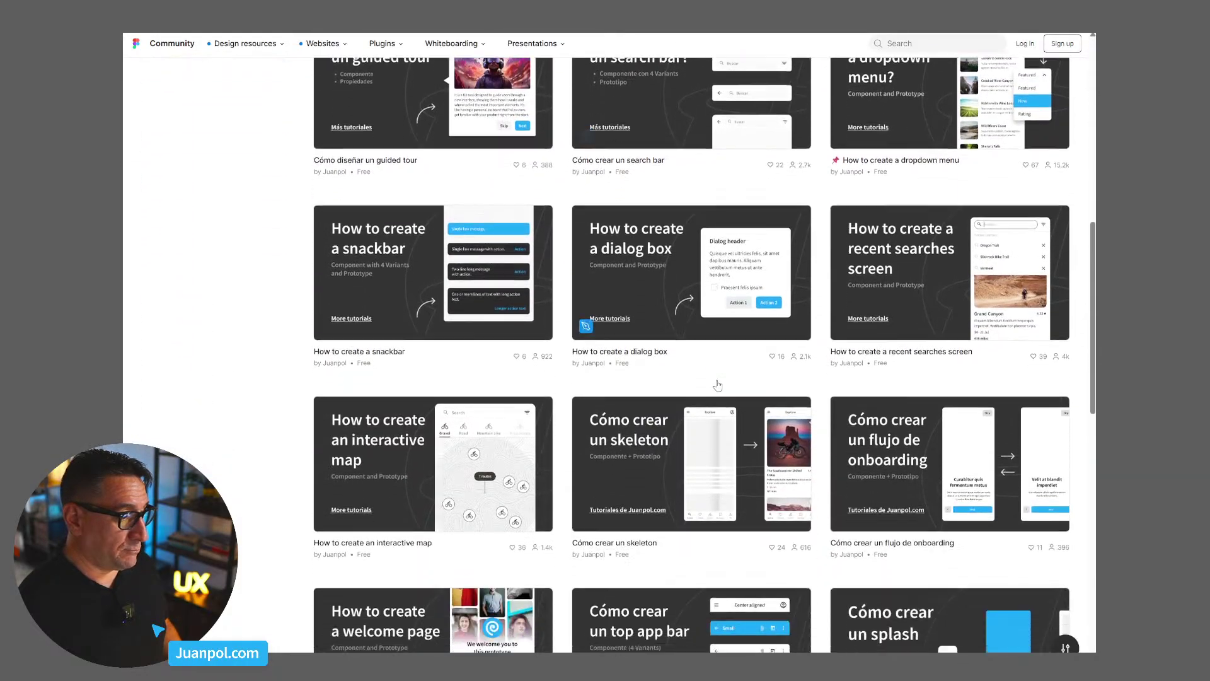
scroll(717, 385, up, 8)
scroll(716, 384, up, 1)
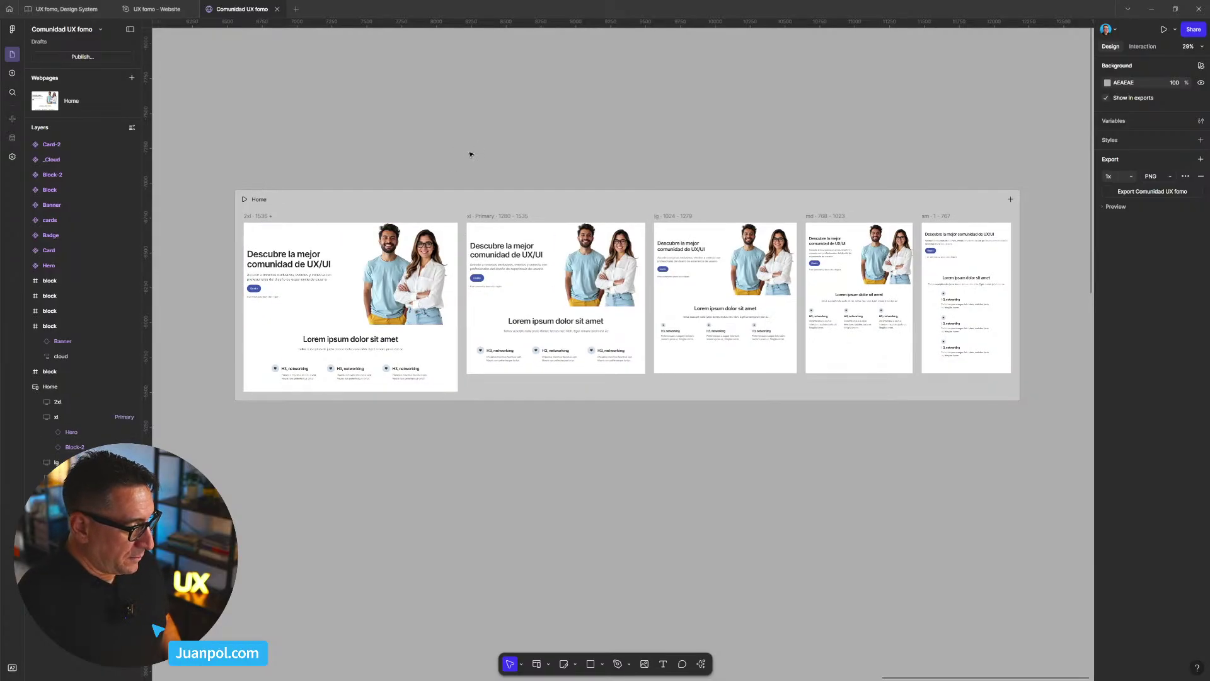
- Preview the Home webpage with the viewport widened to 1862, and return to the canvas with nothing selected
click(391, 203)
key(shift+space)
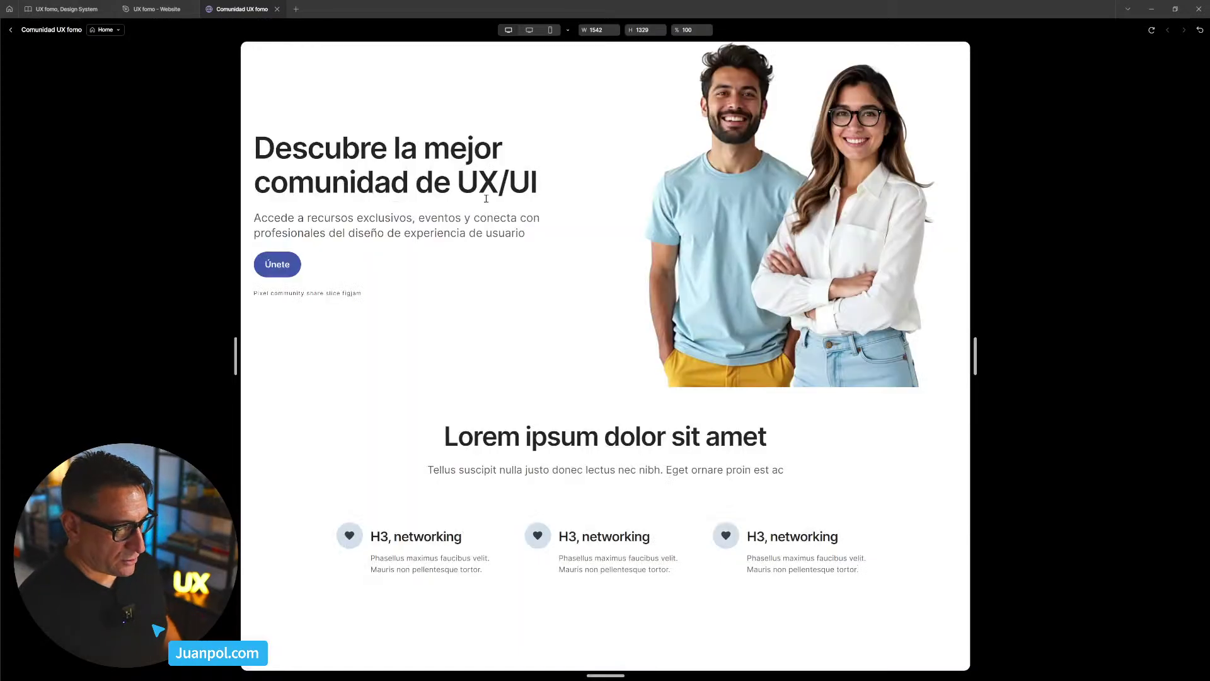
drag(975, 367, 1054, 392)
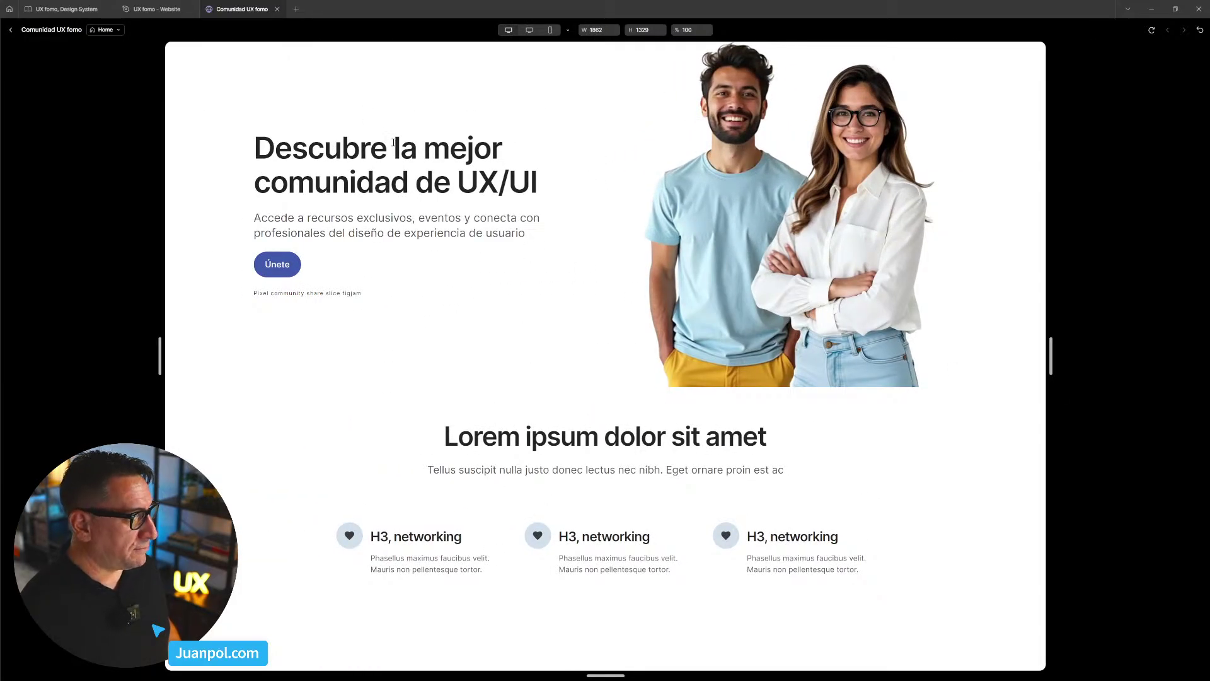
click(11, 30)
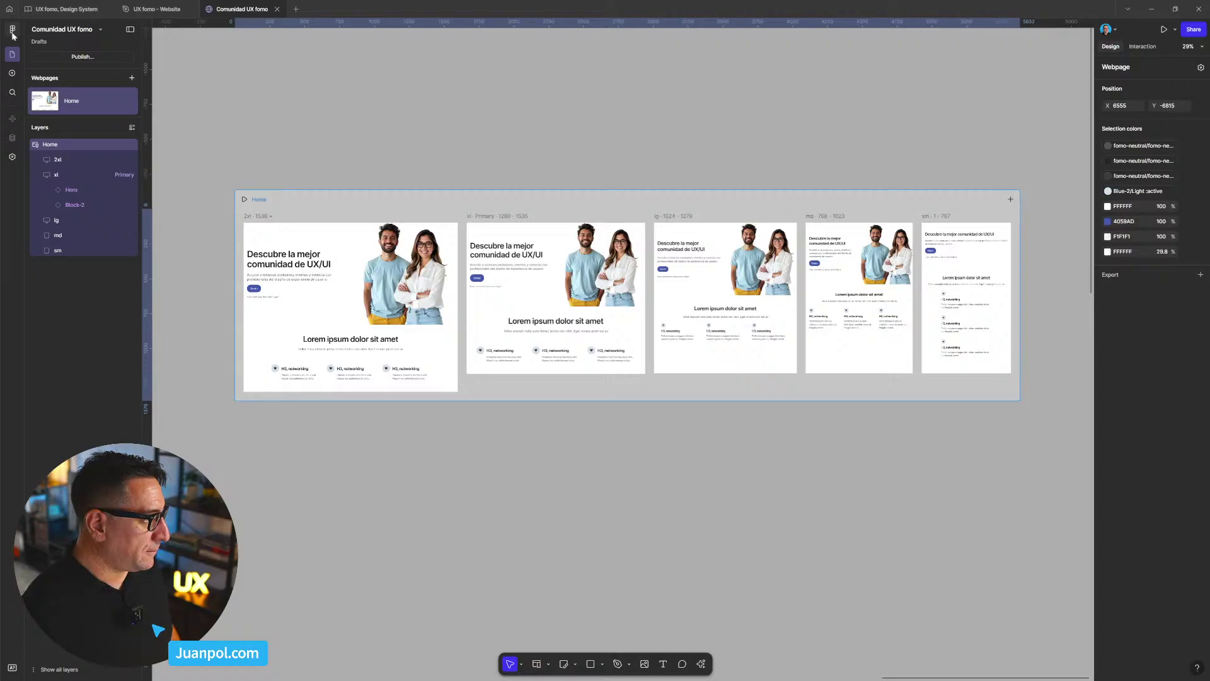
click(499, 140)
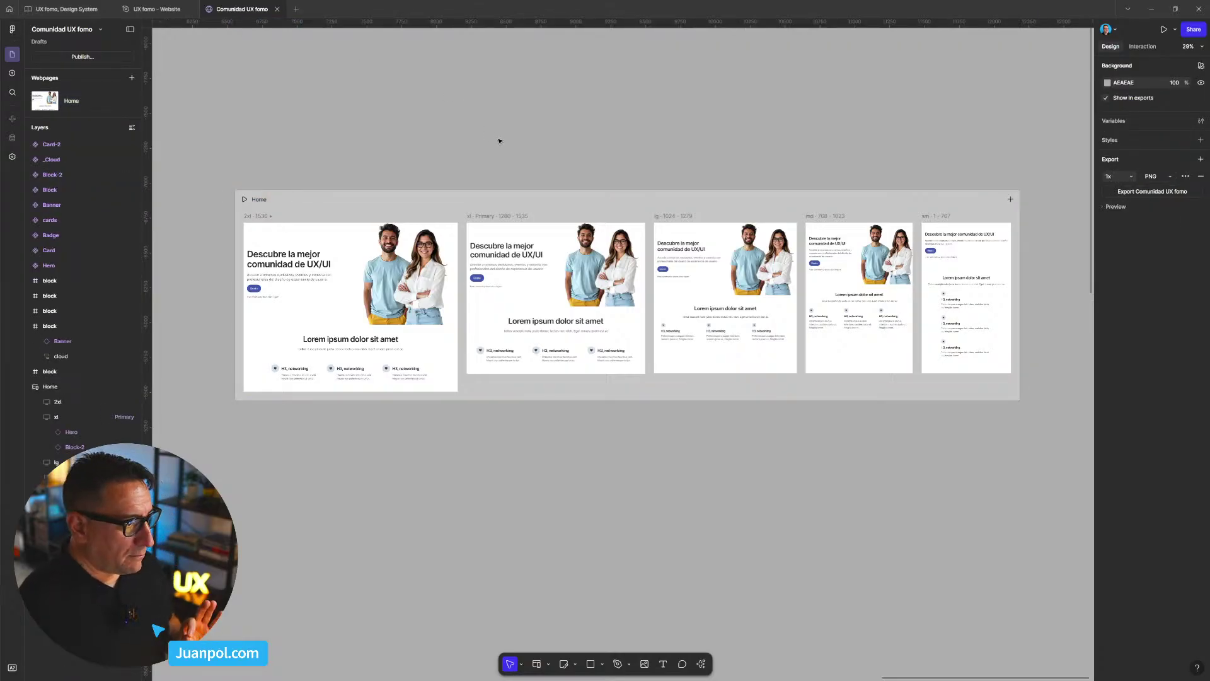
- Examine the component sets on the canvas, from cards, Banner, Block and Hero to Block-2, and the Home webpage's breakpoints
scroll(495, 149, down, 3)
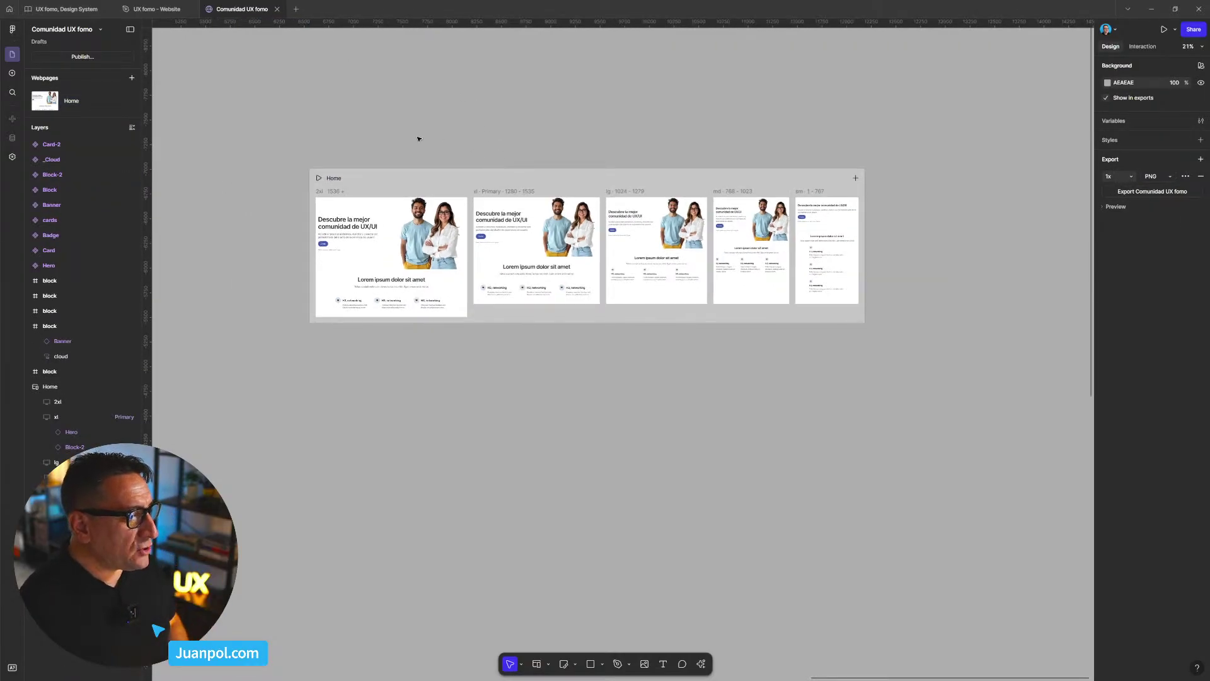
scroll(418, 139, left, 5)
scroll(486, 208, down, 3)
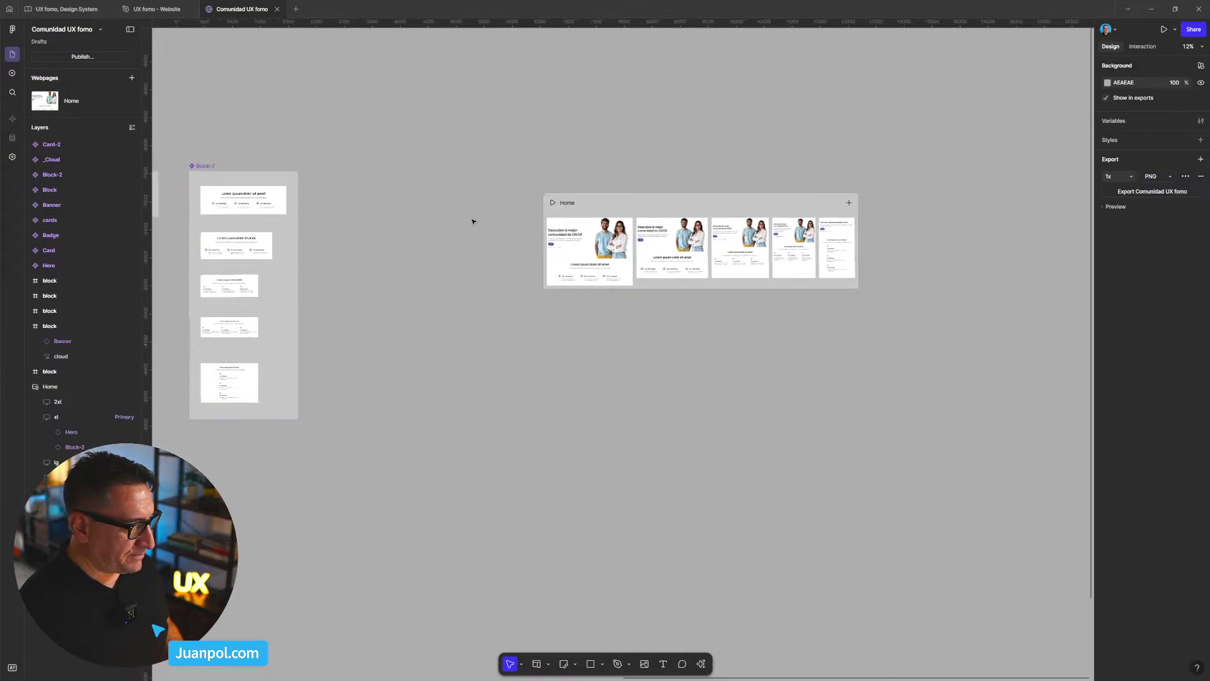
drag(306, 278, 840, 271)
scroll(503, 290, down, 3)
drag(398, 424, 616, 373)
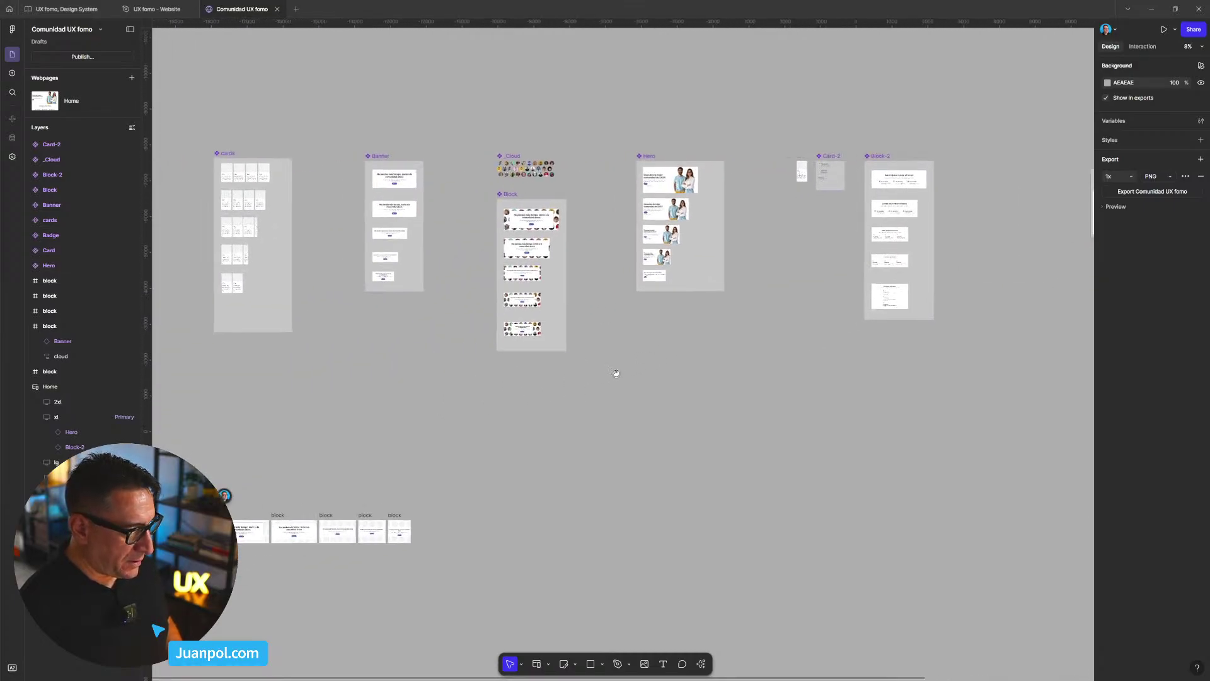
scroll(697, 334, right, 6)
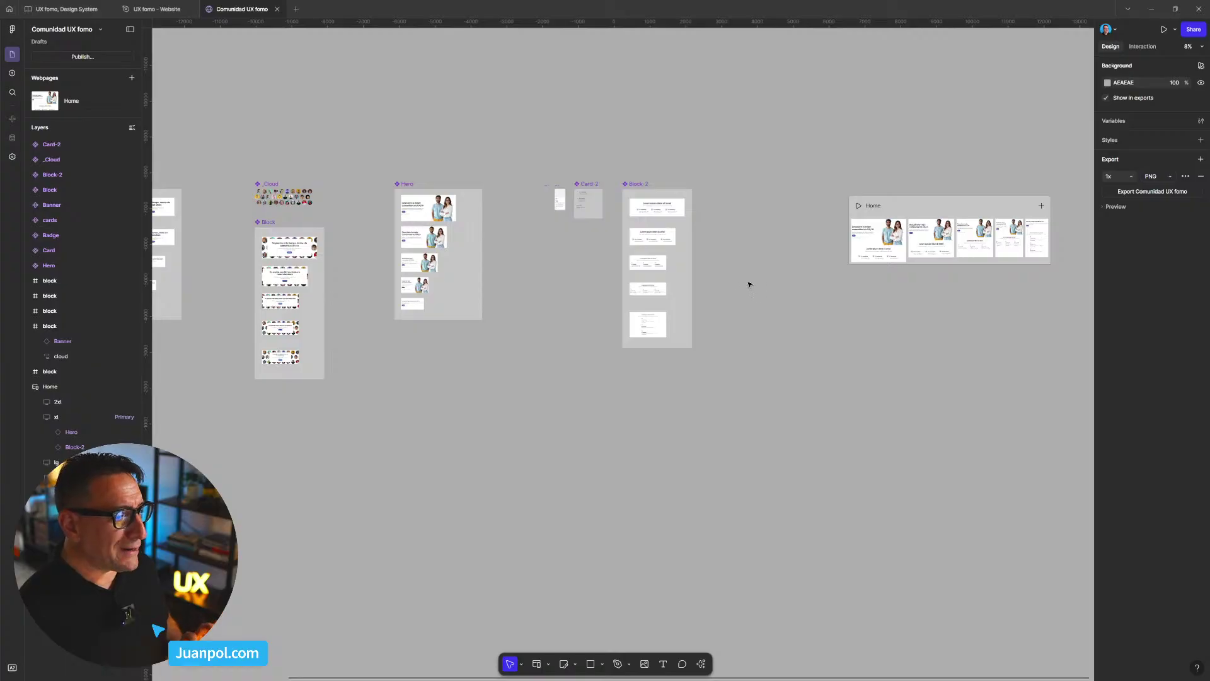
scroll(800, 229, up, 10)
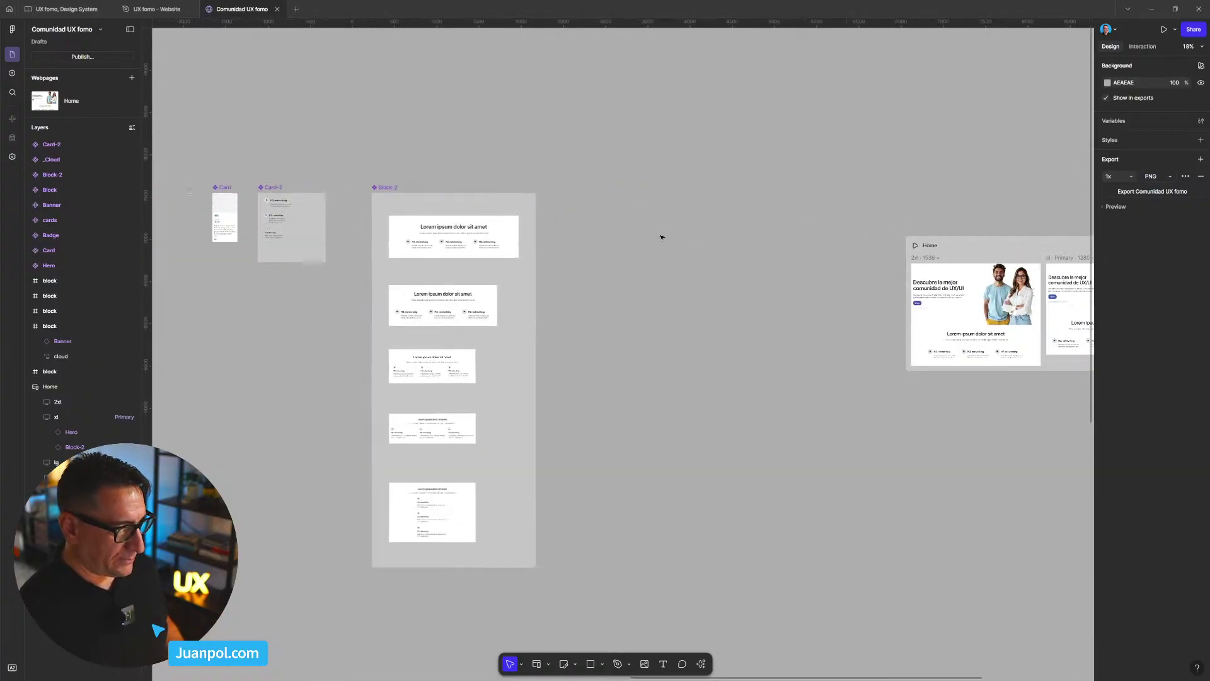
scroll(661, 237, up, 3)
drag(713, 246, 546, 201)
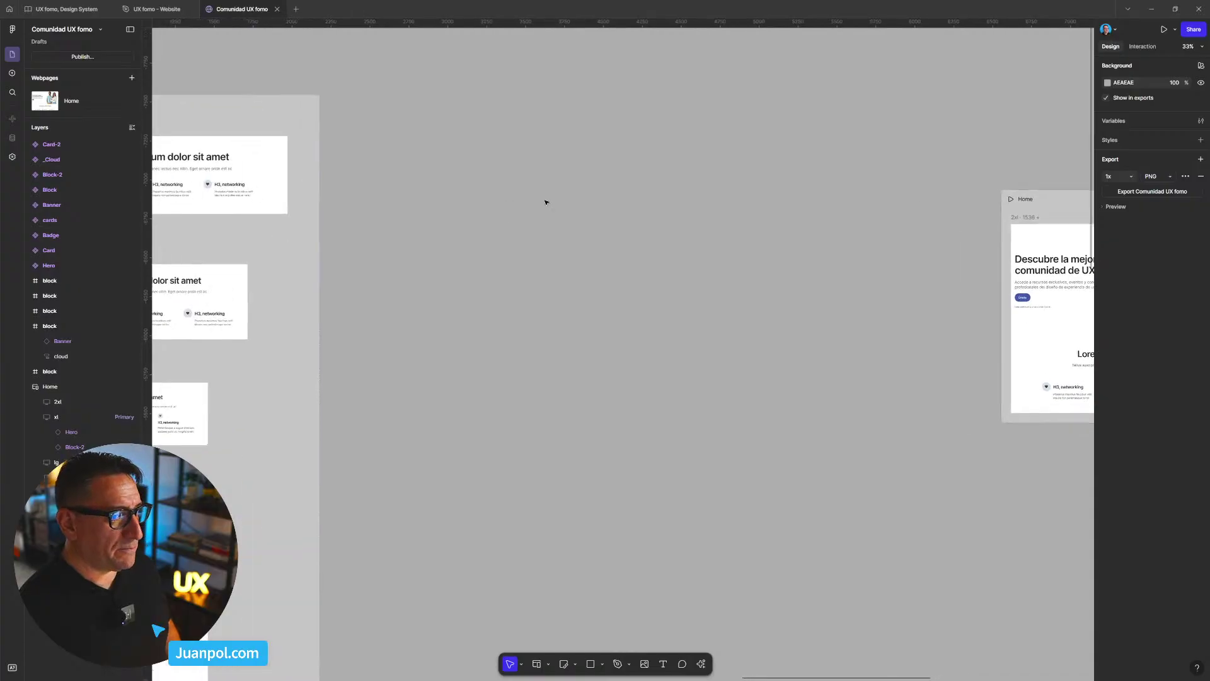
drag(766, 252, 388, 224)
scroll(793, 289, up, 2)
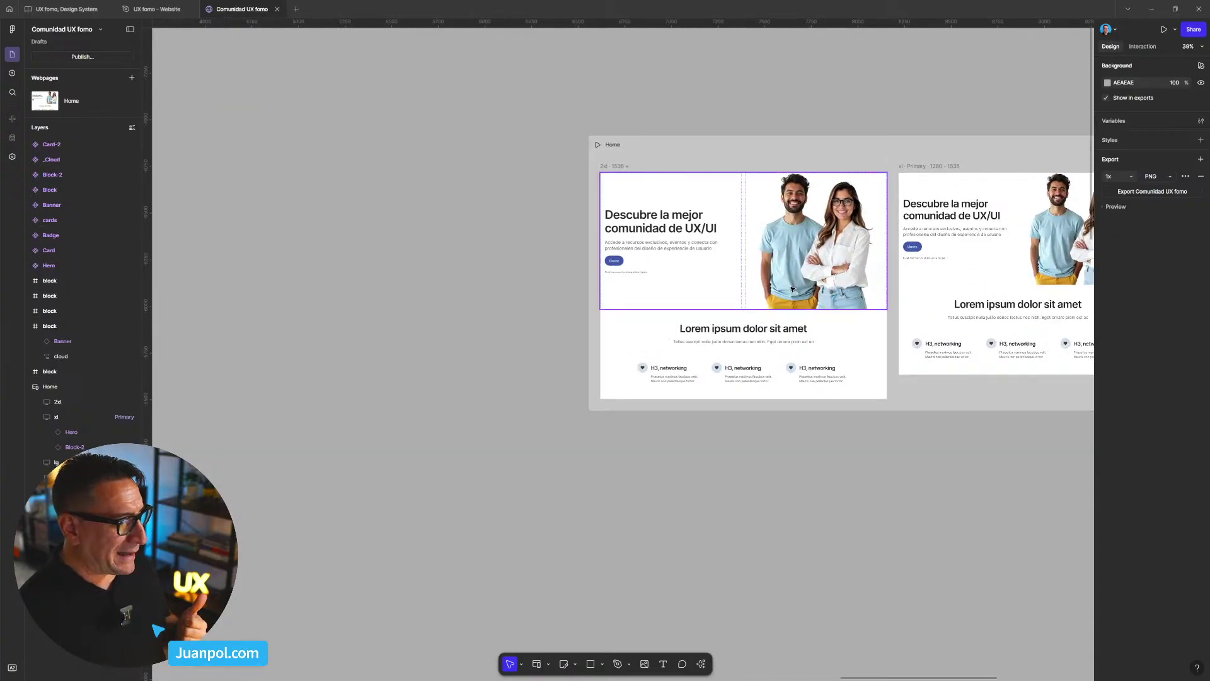
scroll(499, 244, down, 3)
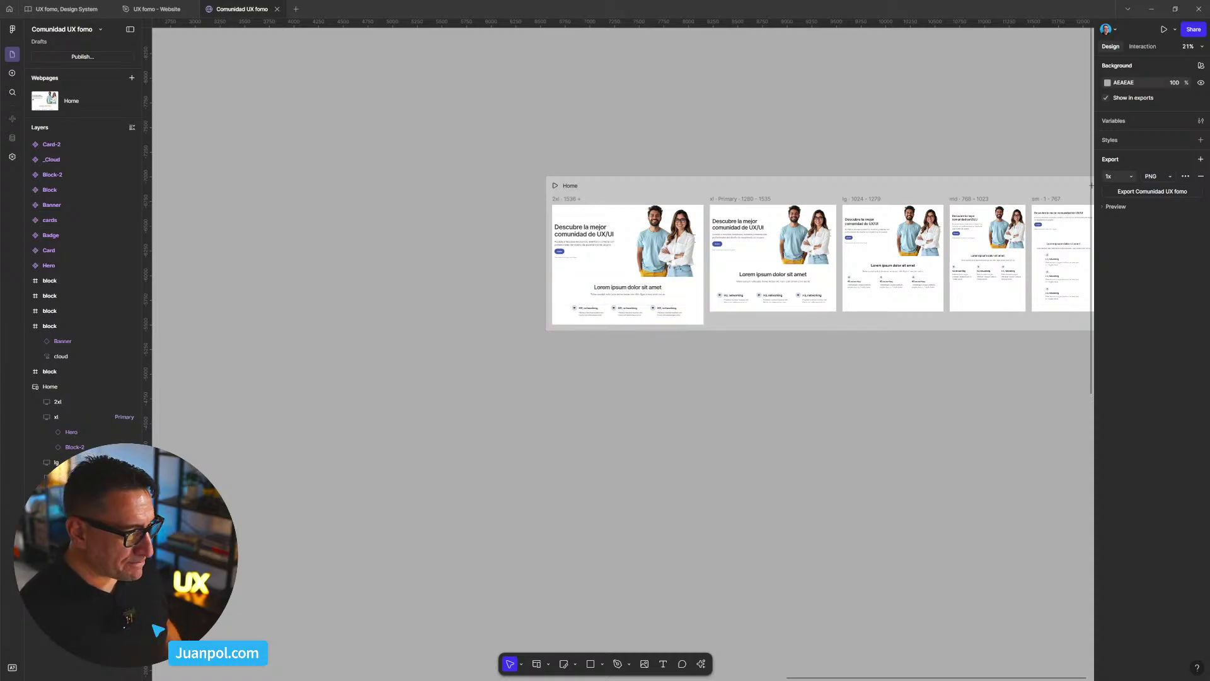
- Duplicate the first card's description text from the 2xl breakpoint onto the empty canvas beside the Home webpage
scroll(440, 248, up, 5)
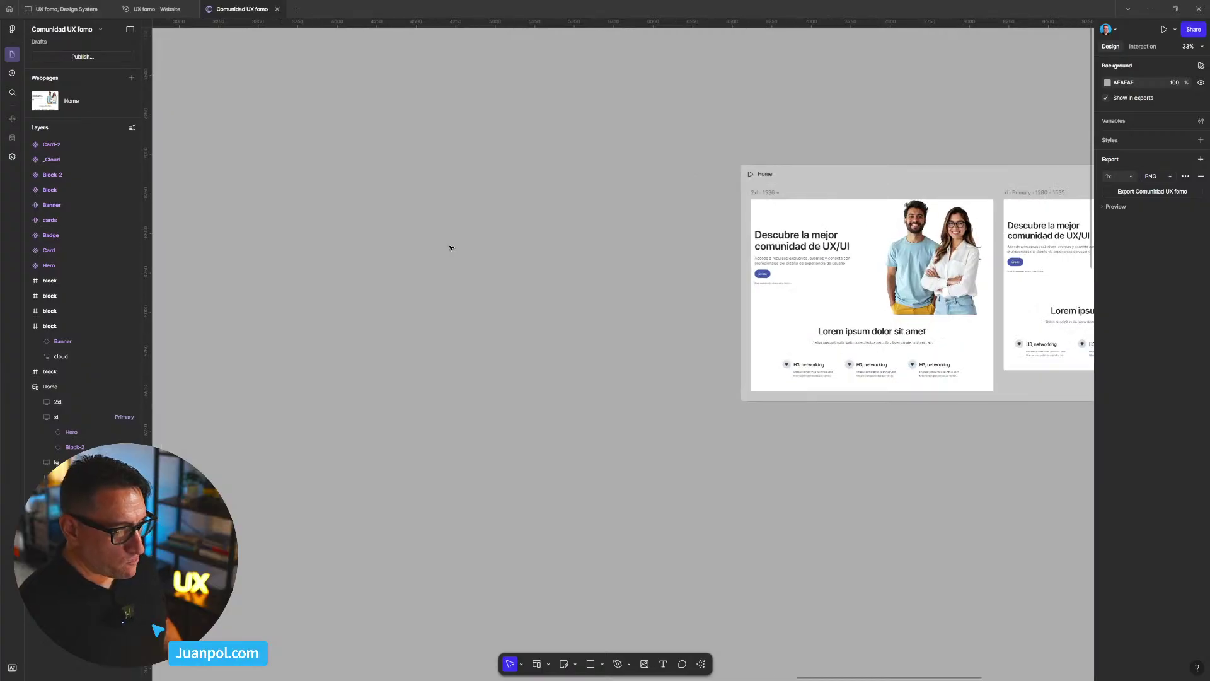
scroll(813, 389, up, 5)
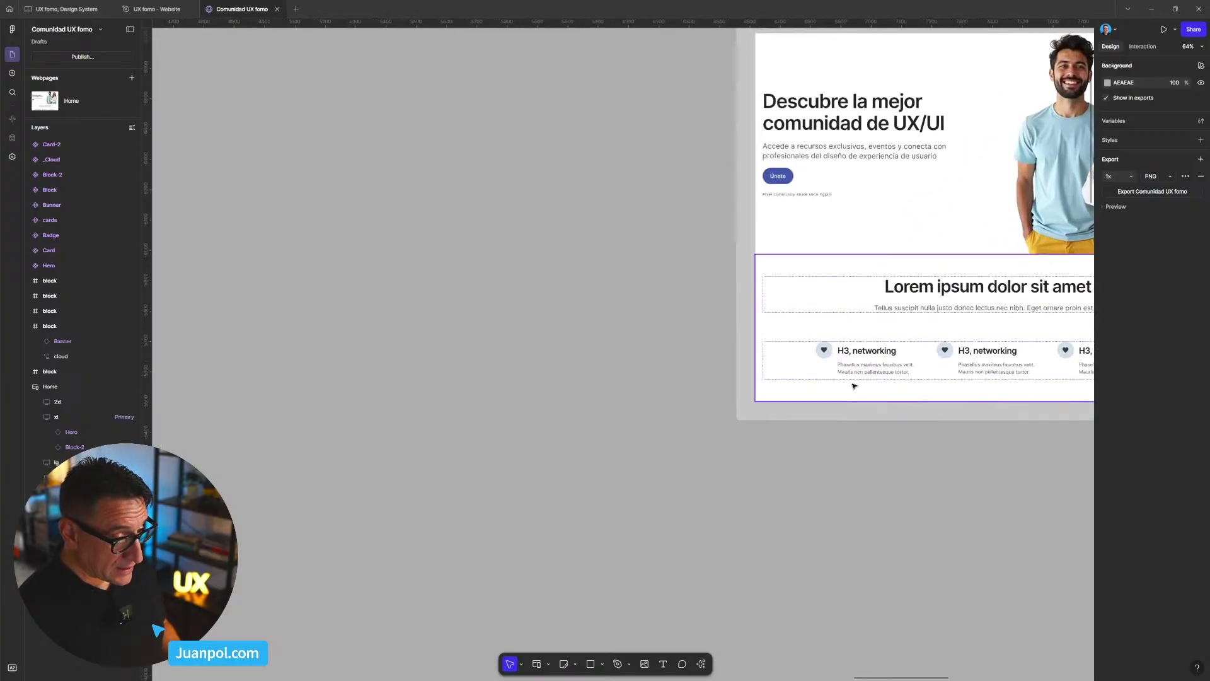
drag(878, 373, 438, 240)
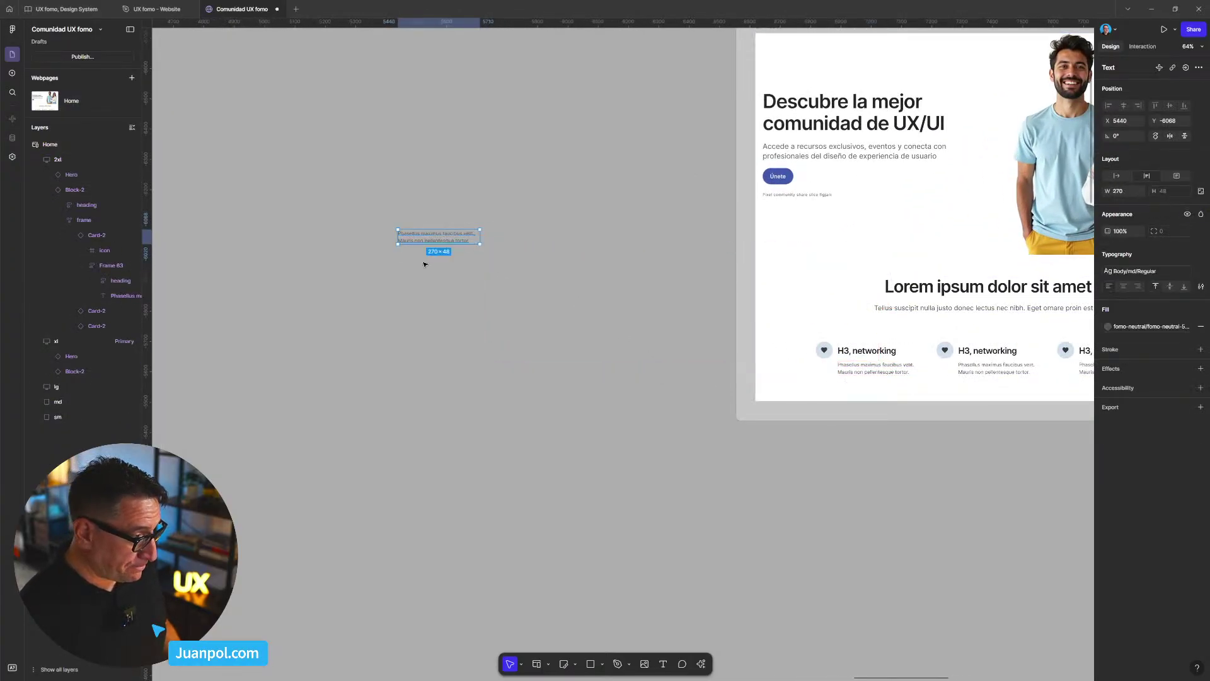
scroll(424, 262, up, 4)
scroll(498, 261, left, 3)
scroll(538, 238, up, 1)
- Replace the copied text's content with "Placeholder" and shrink its text box to fit the word
double_click(536, 239)
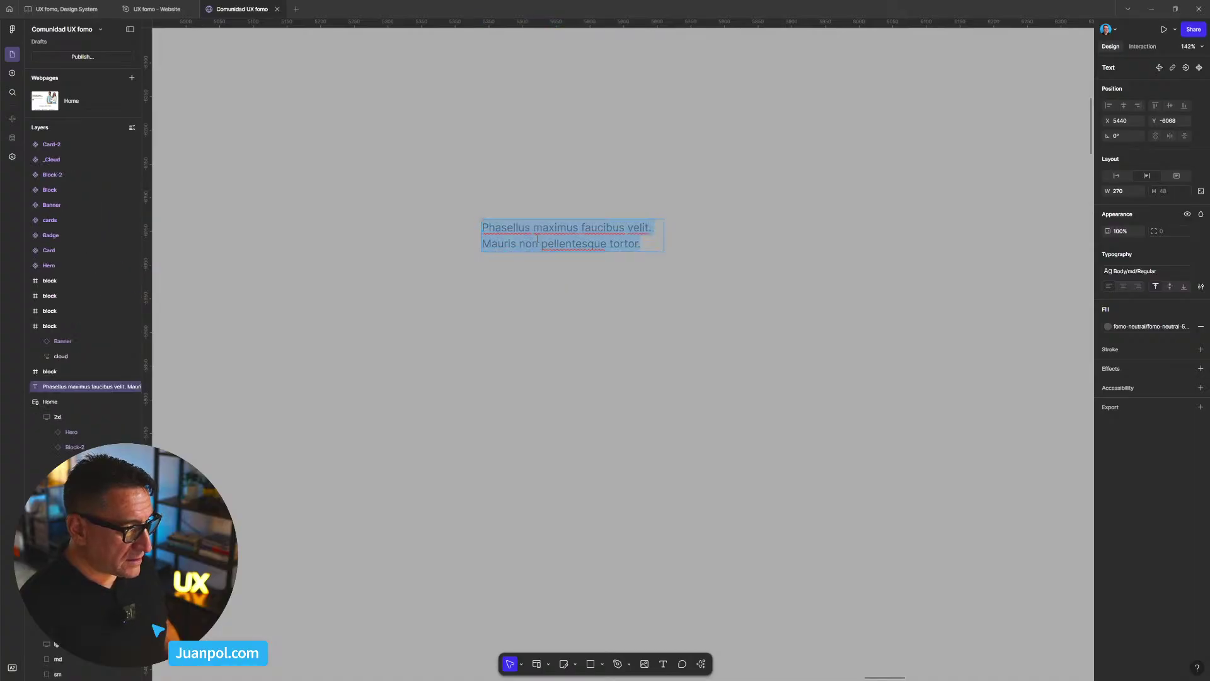
text(Pl)
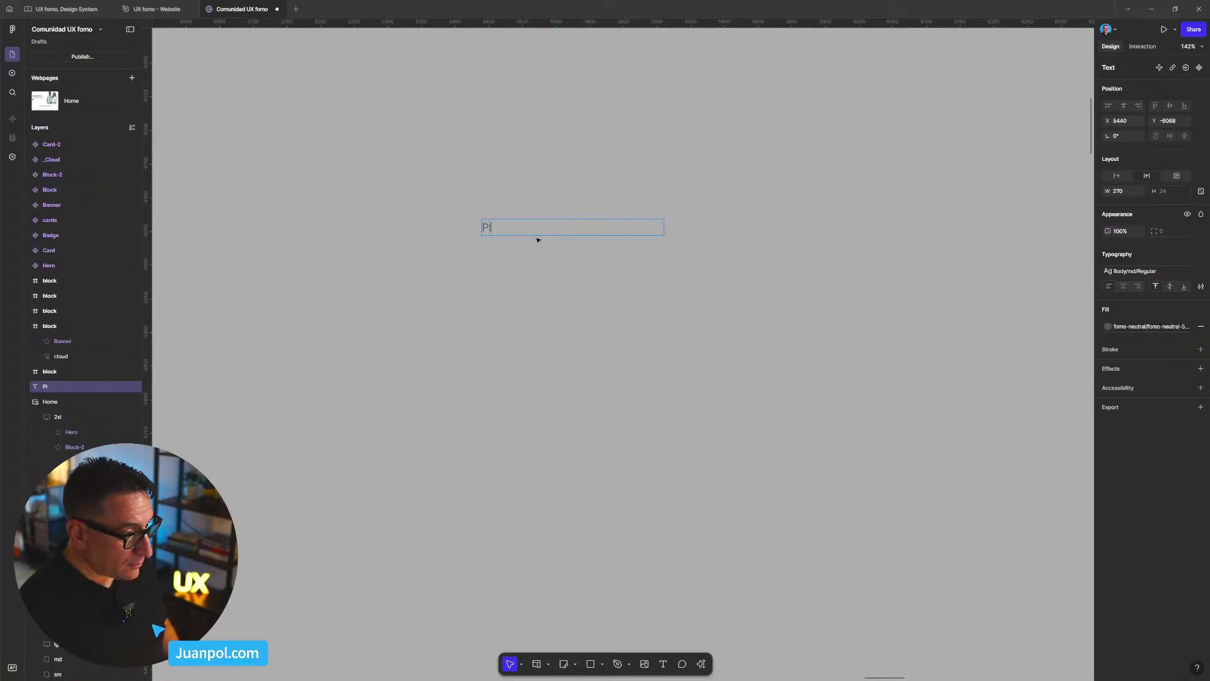
text(ca)
key(BackSpace)
key(BackSpace)
text(ace)
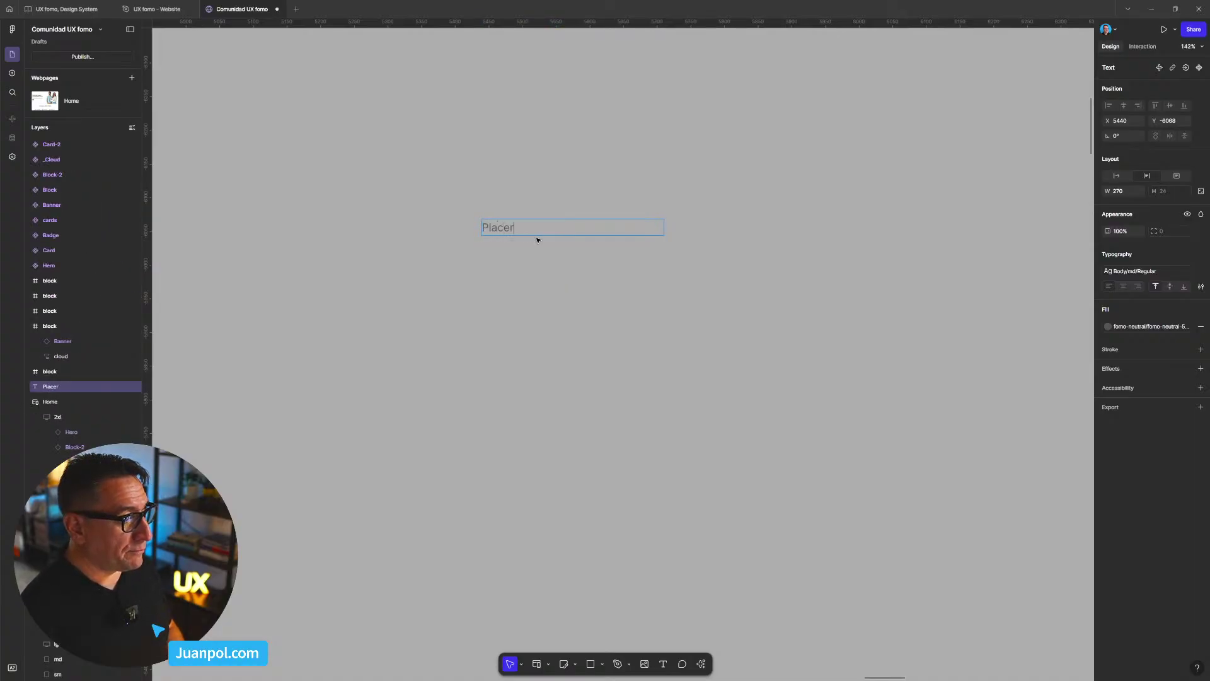
text(holf)
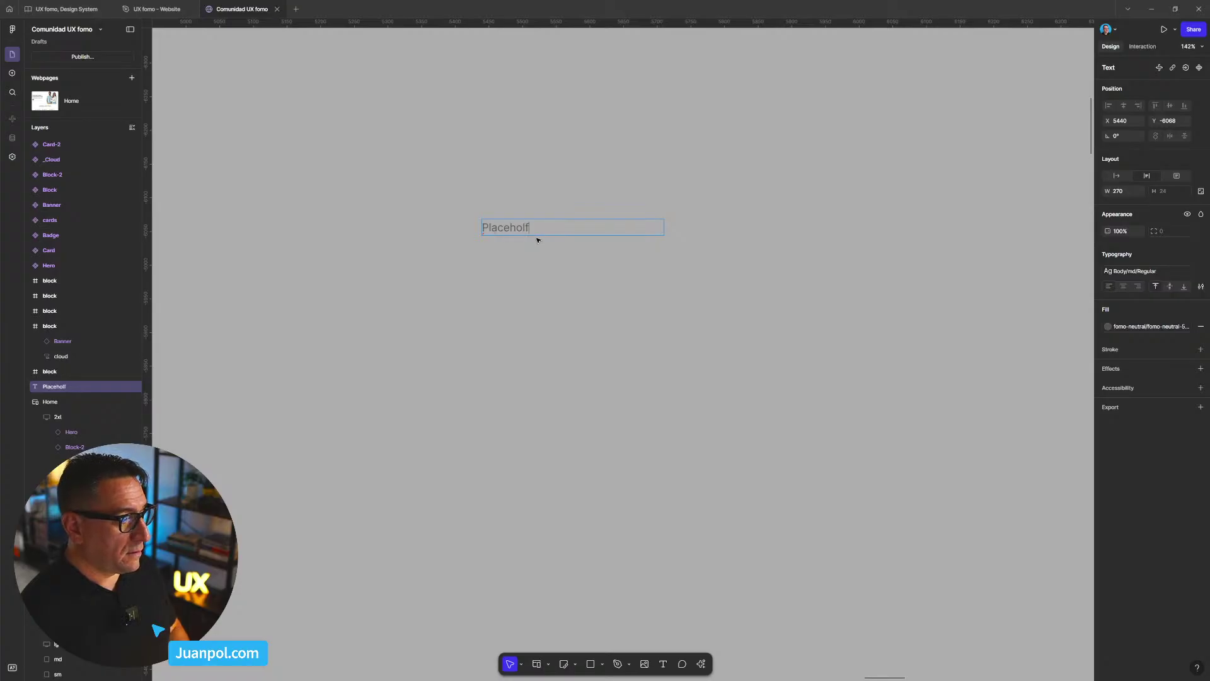
key(BackSpace)
text(der)
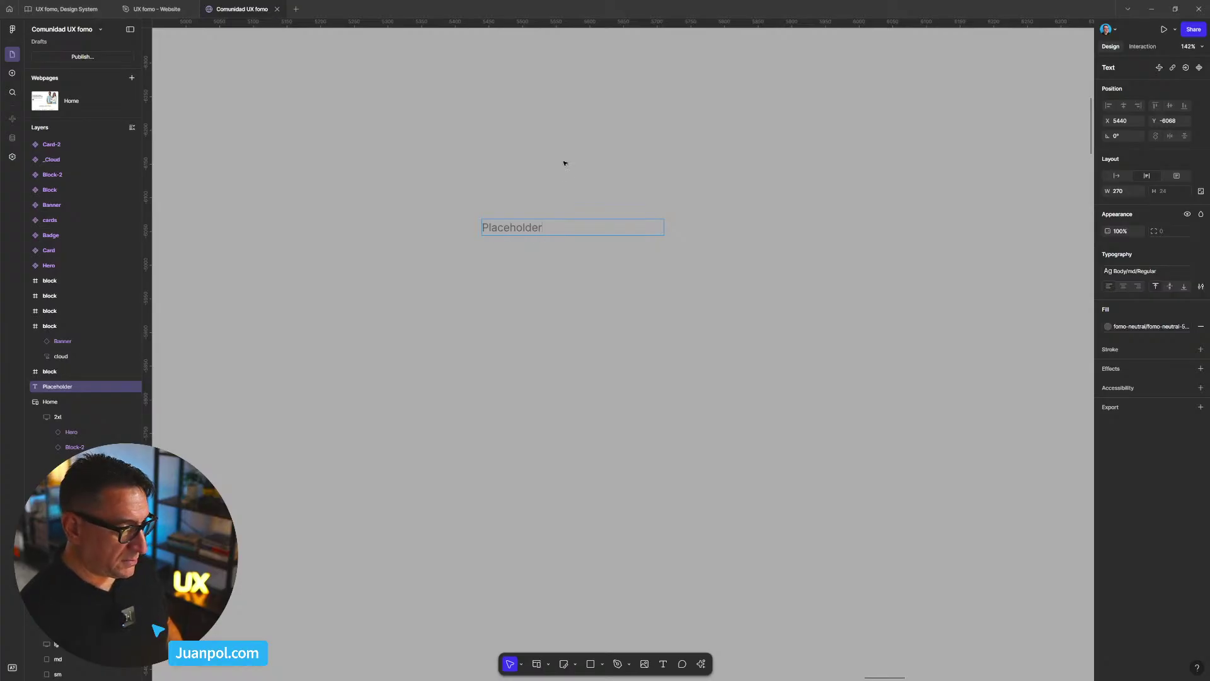
key(Escape)
double_click(665, 225)
click(669, 227)
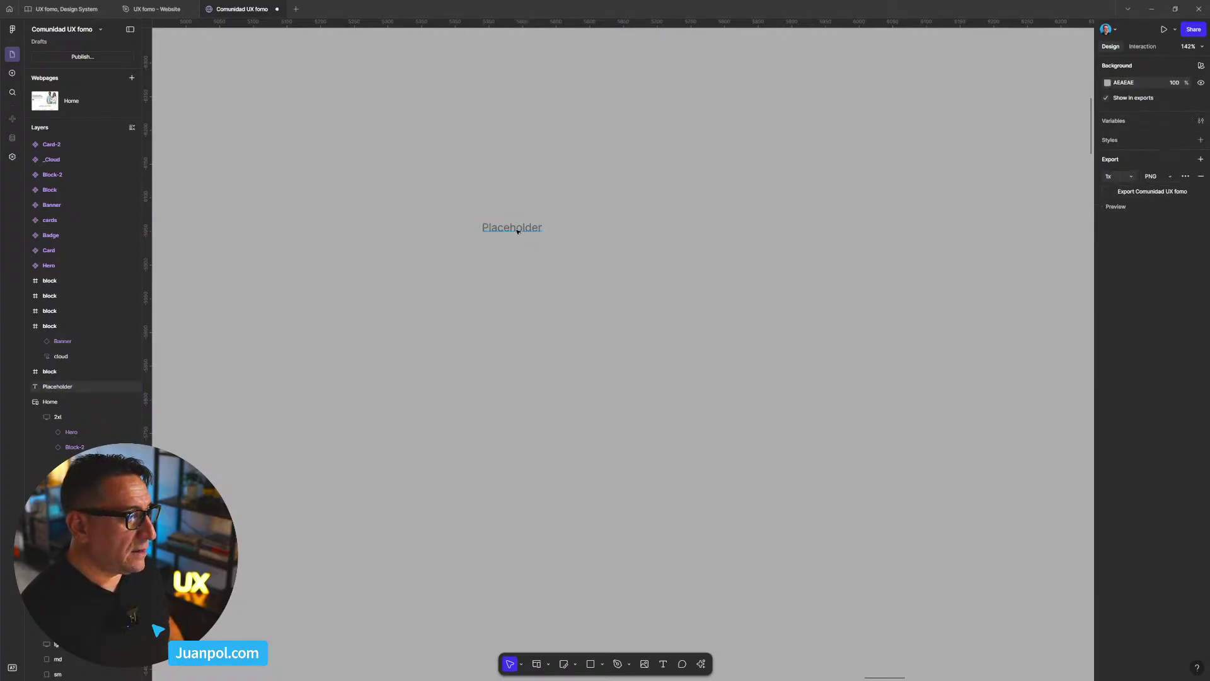
- Wrap the Placeholder text in an auto layout frame and name the frame "Input"
click(517, 231)
key(shift+a)
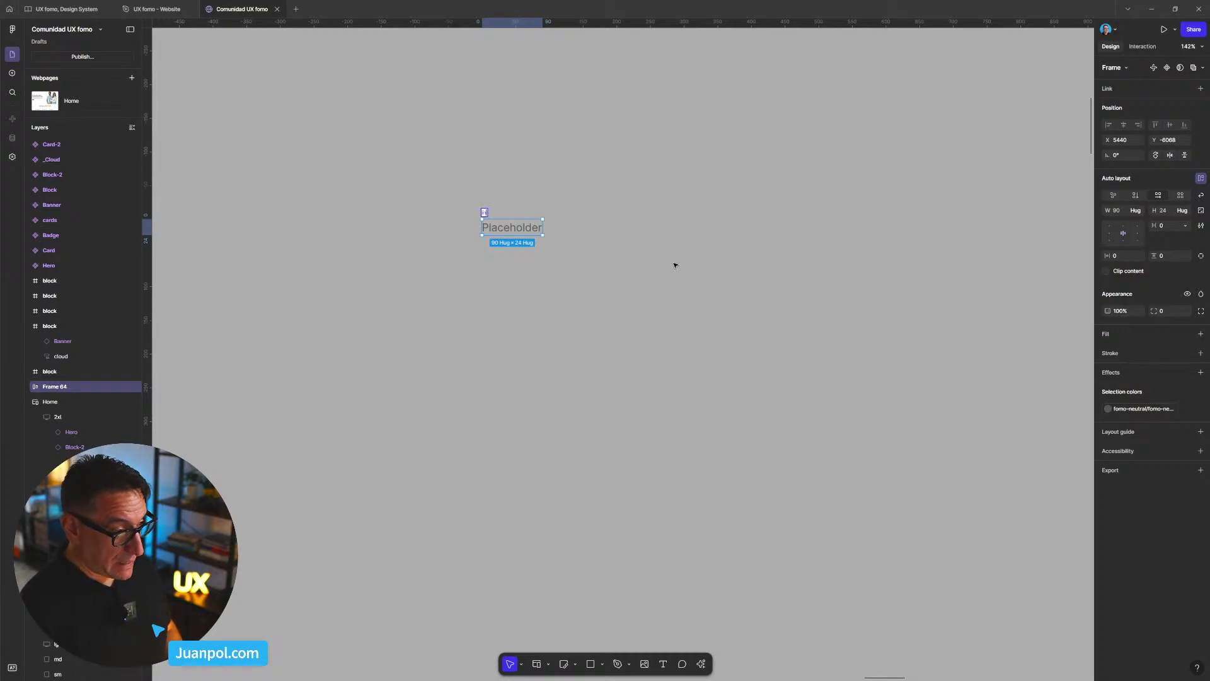
text(Input)
key(Return)
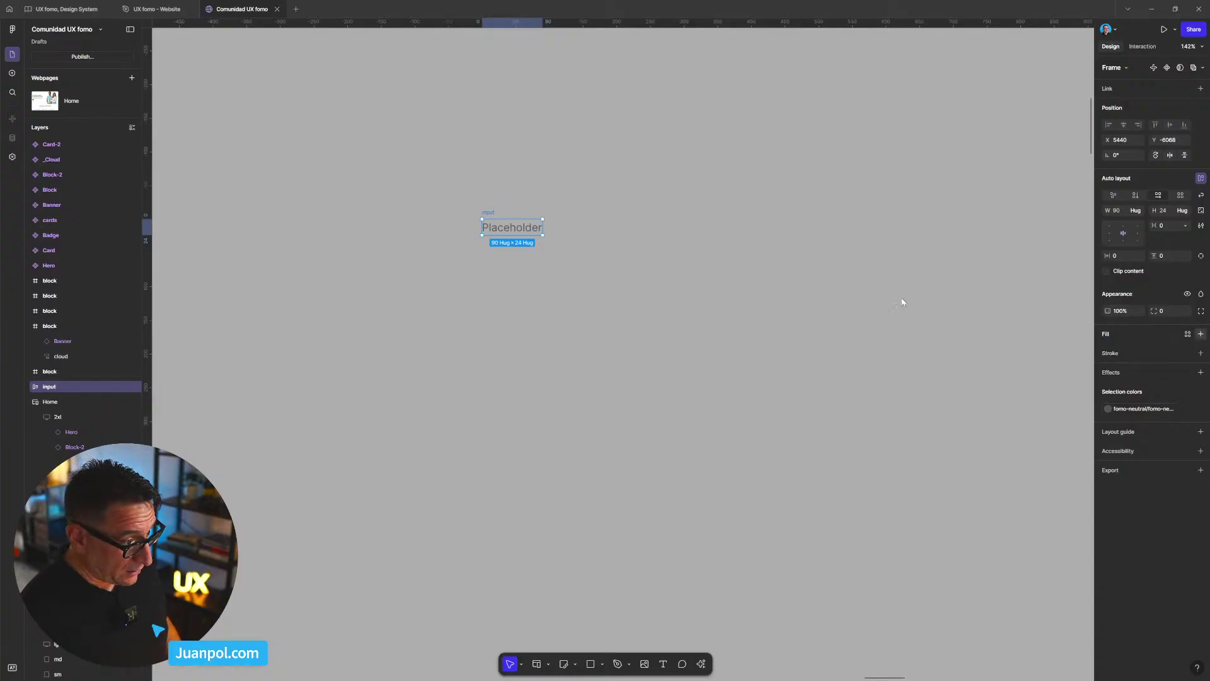
- Give the Input frame a white FFFFFF fill and set its vertical padding to 12
click(1200, 333)
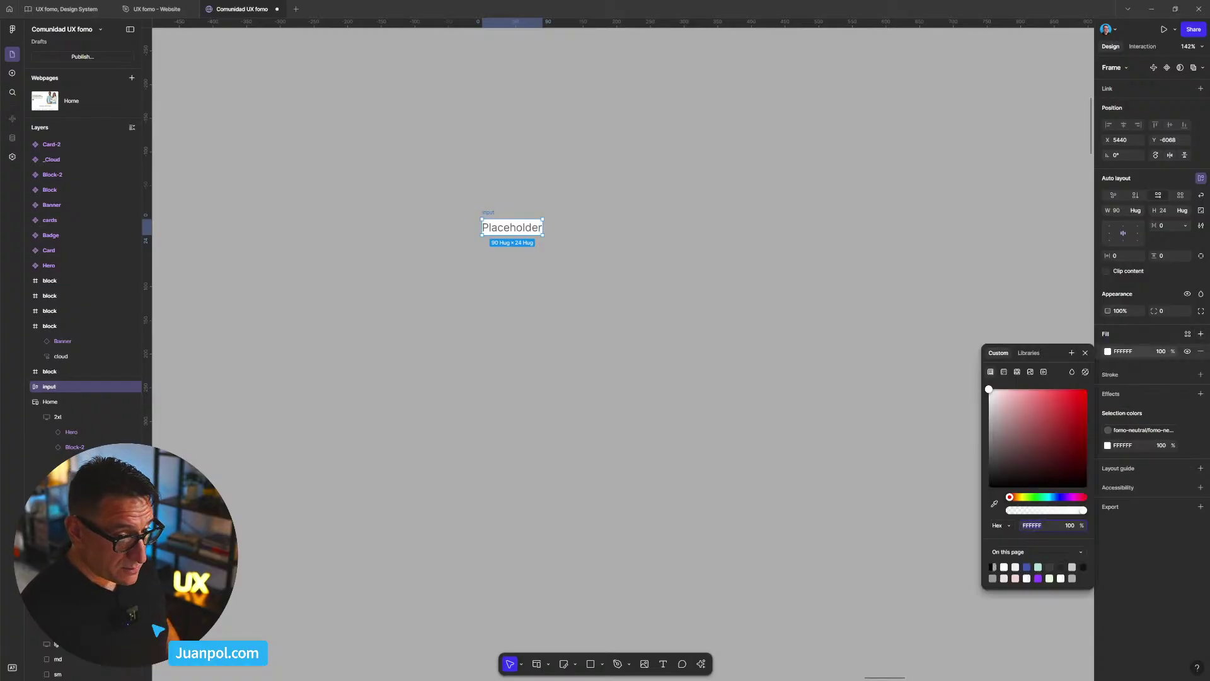
click(1173, 273)
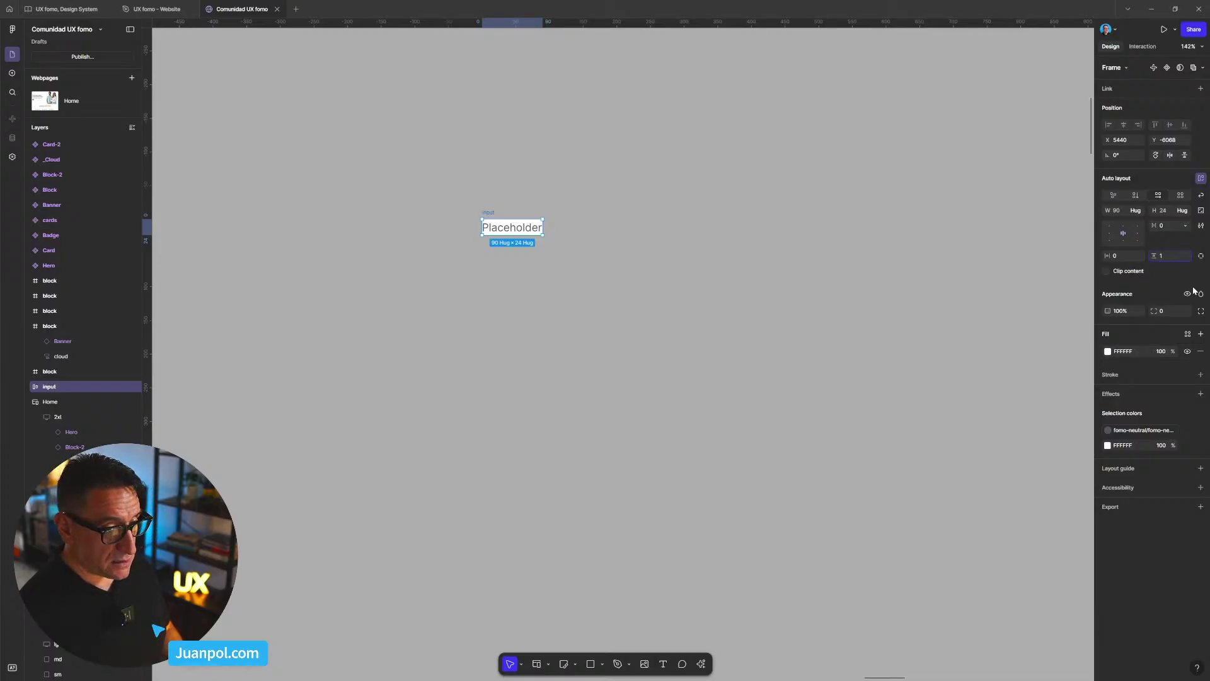
text(12)
key(Return)
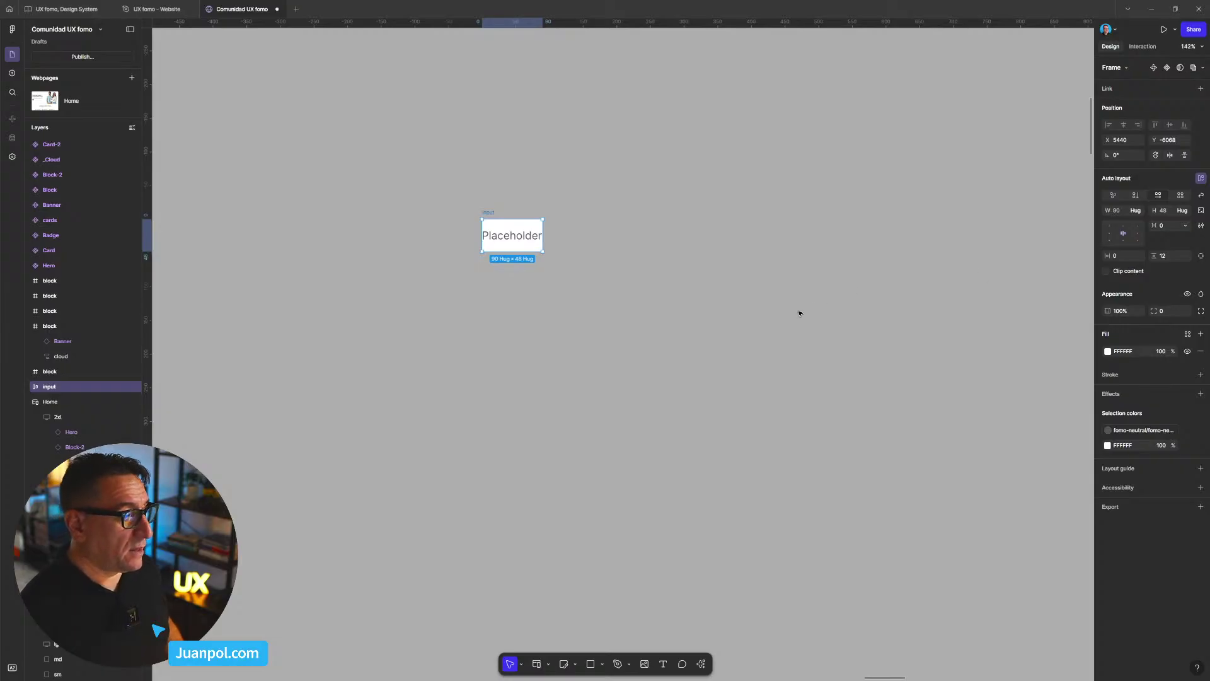
- Detach the Placeholder text's Body/md/Regular style and the variables bound to its font family and weight
key(Return)
key(shift+0)
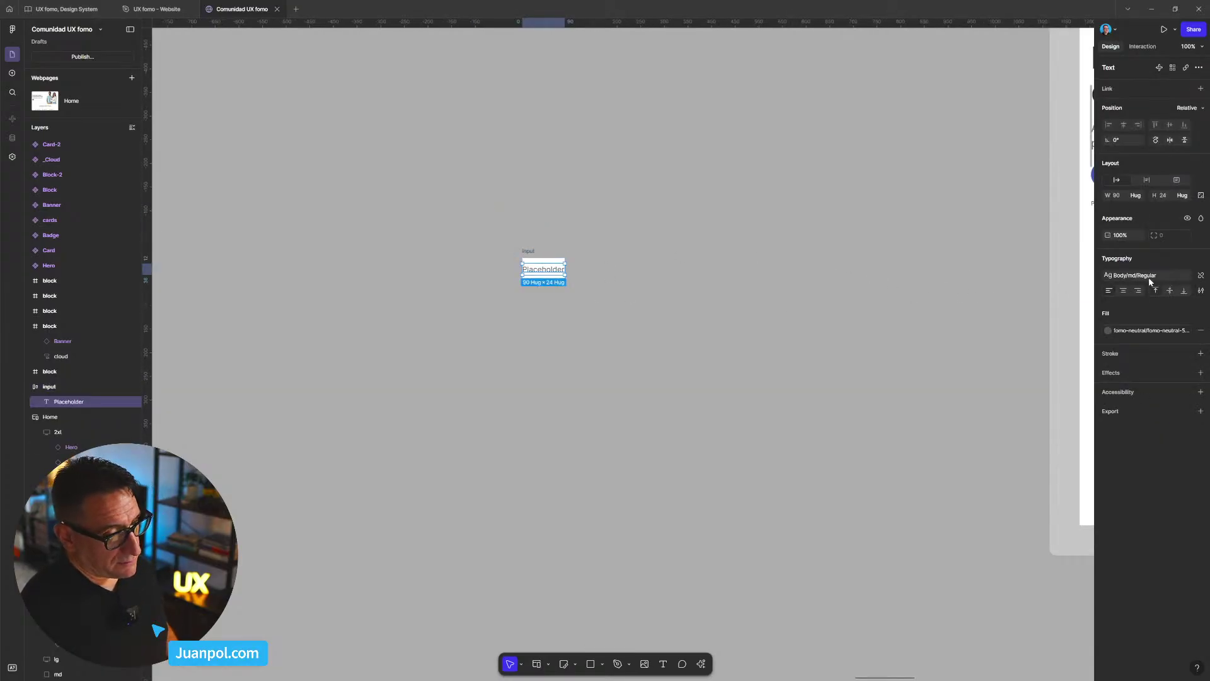
click(1202, 277)
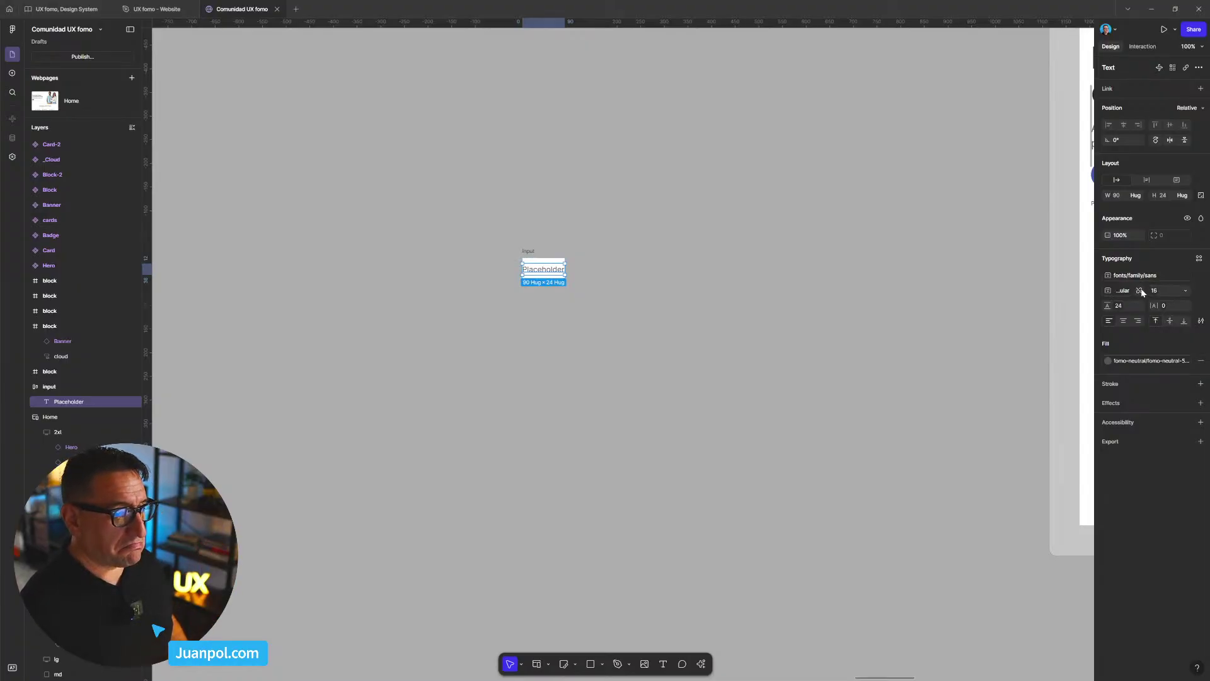
click(1139, 291)
click(1201, 276)
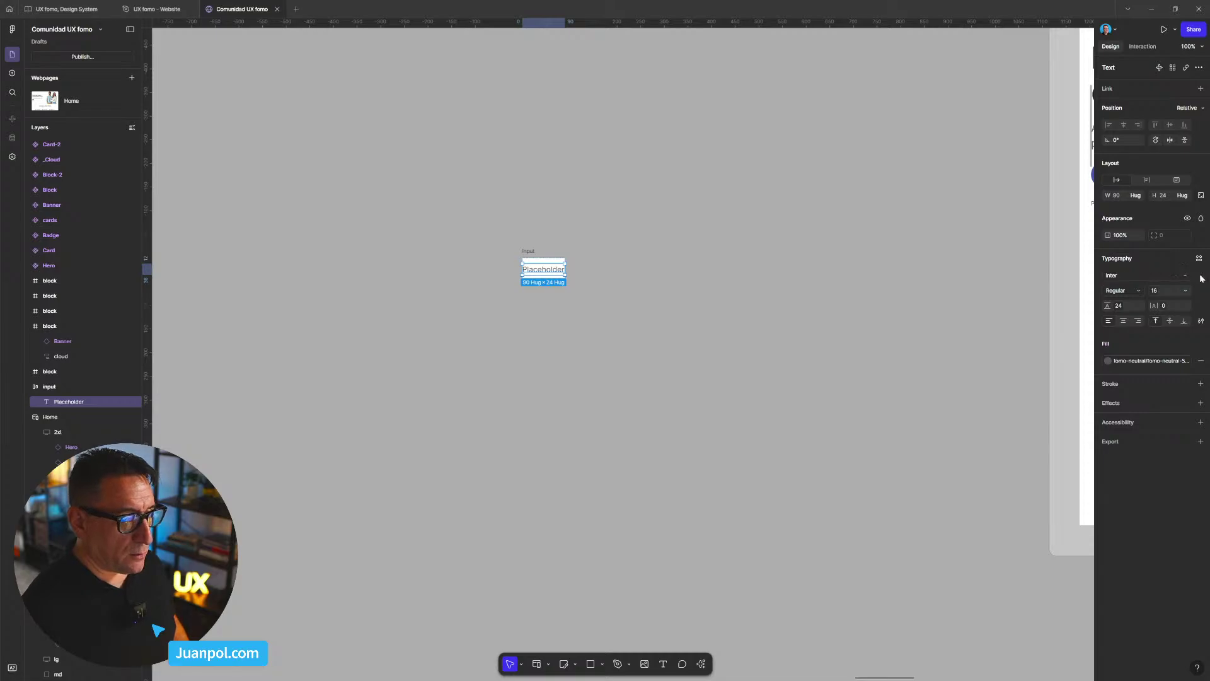
click(1135, 309)
key(BackSpace)
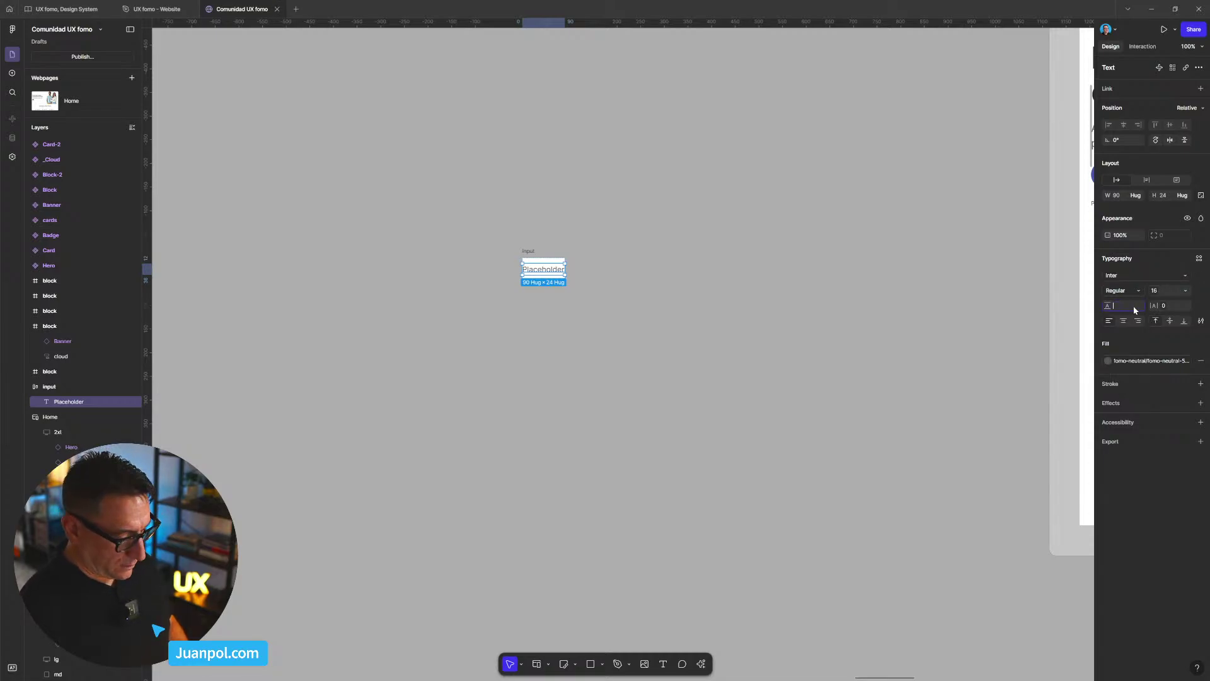
click(1158, 291)
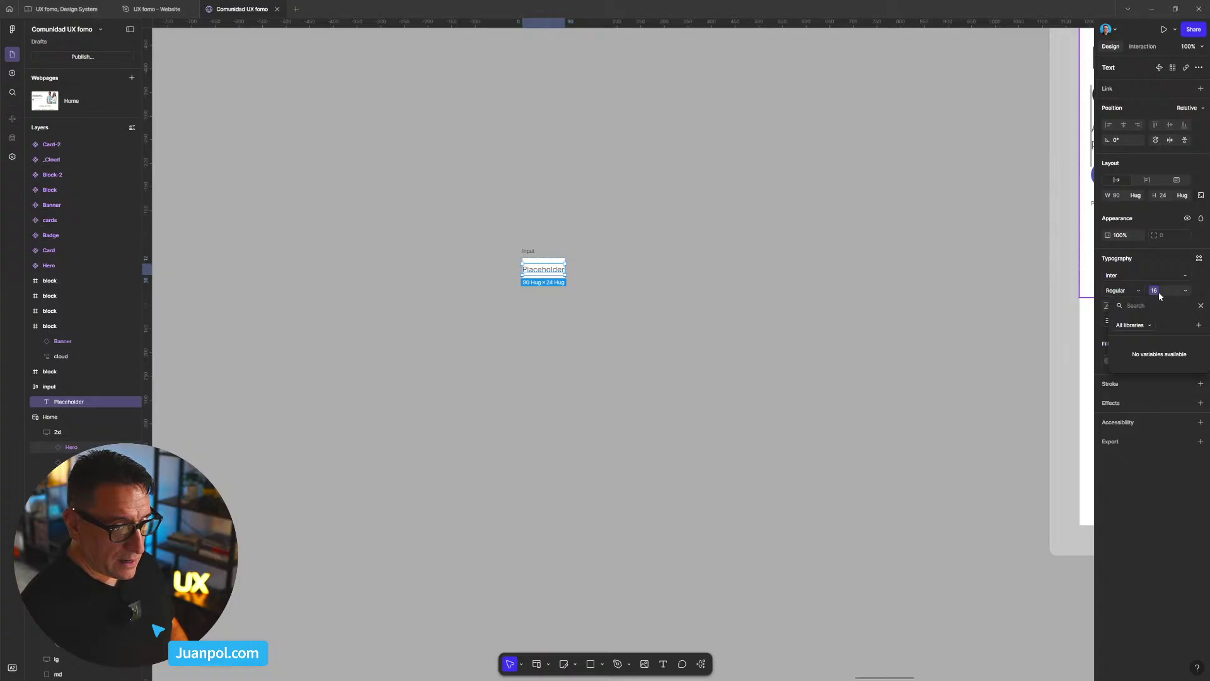
key(Escape)
key(Delete)
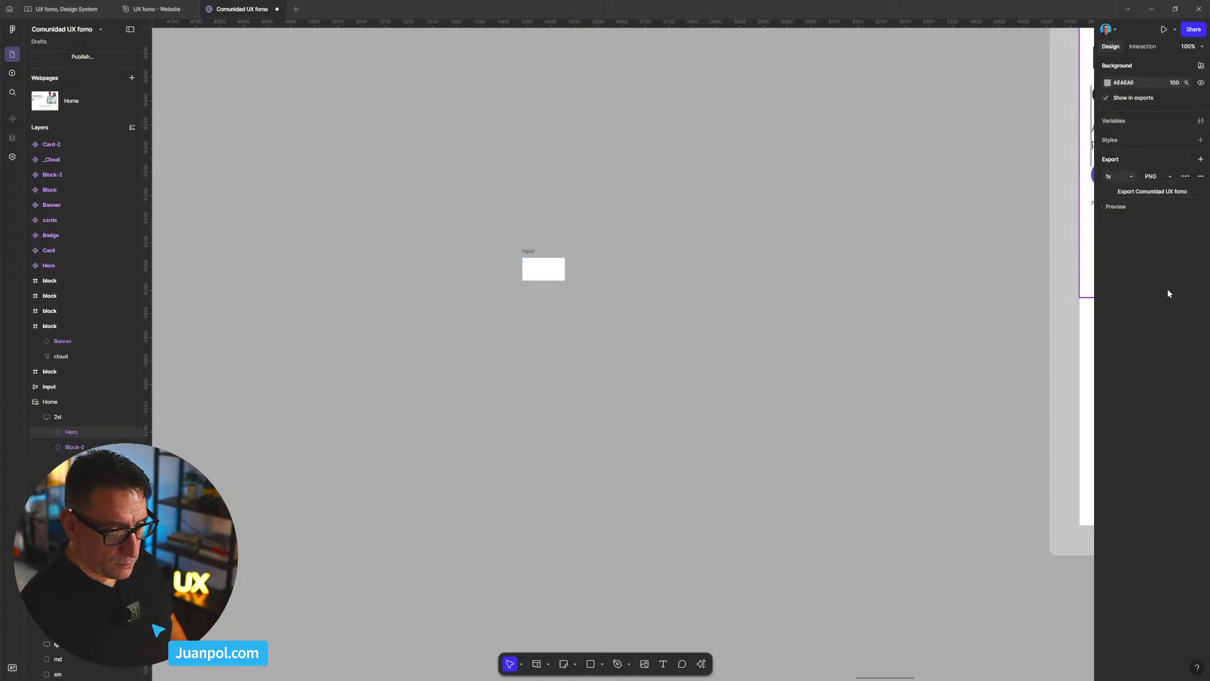
key(ctrl+a)
key(Escape)
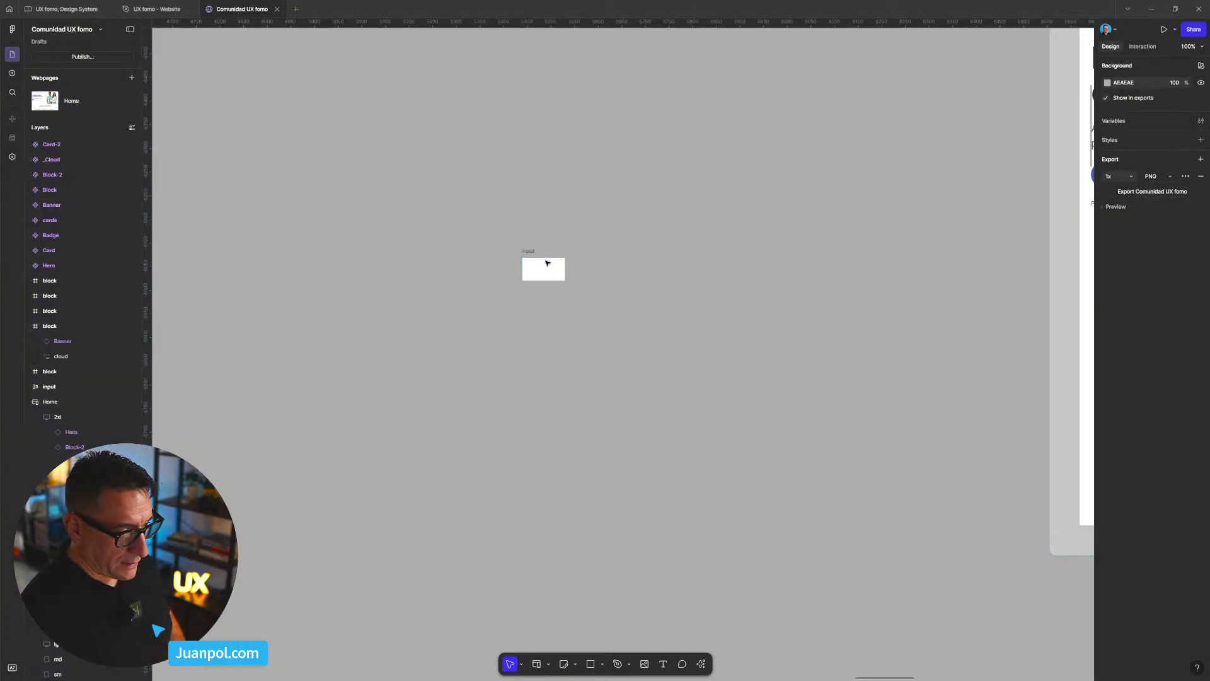
key(ctrl+z)
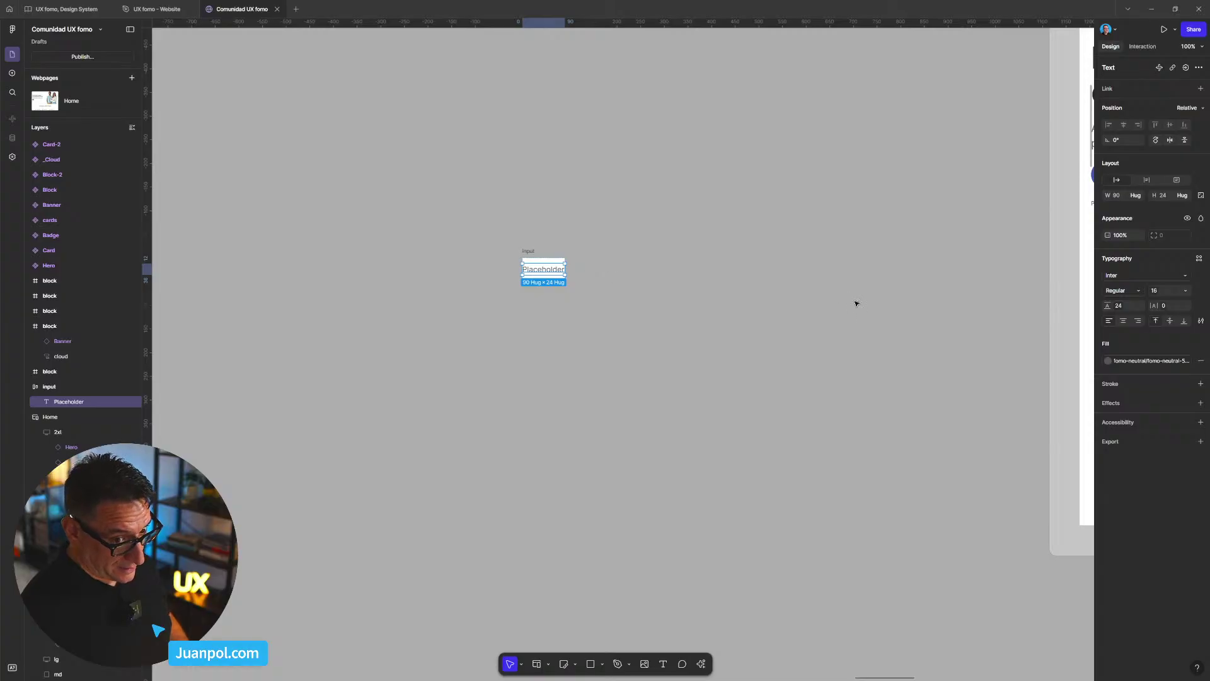
- Set the Placeholder text's line height to 24 and its font size to 16
click(1134, 307)
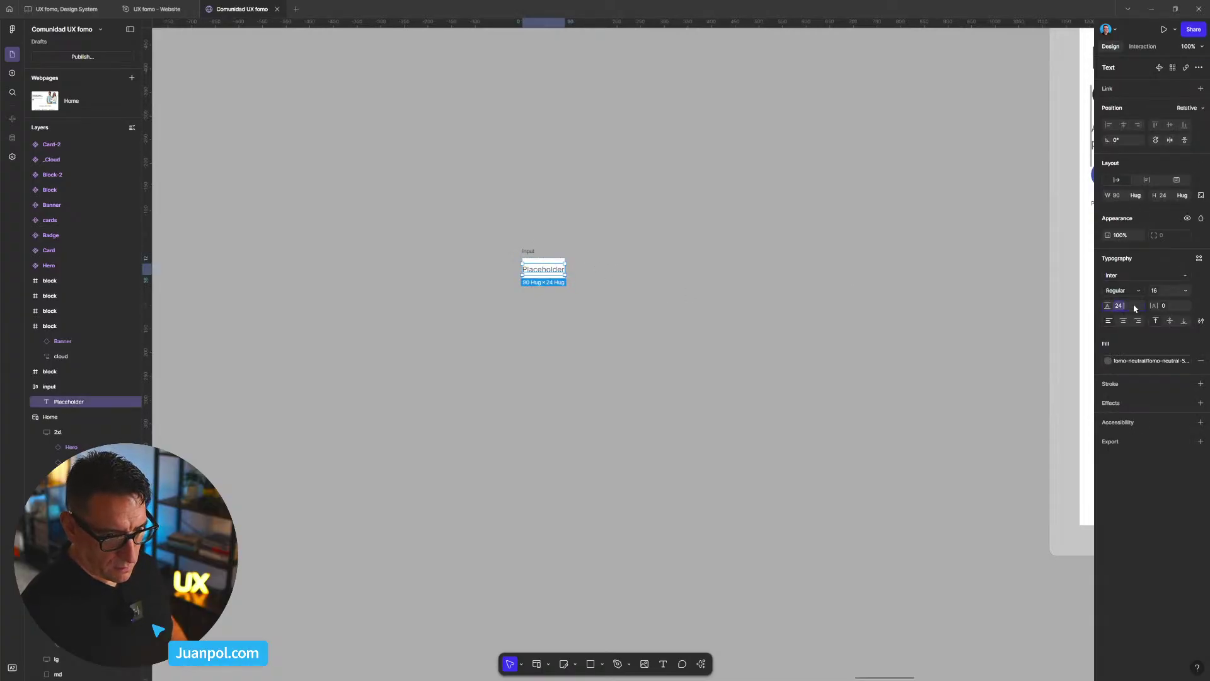
key(BackSpace)
text(24)
click(1170, 291)
key(BackSpace)
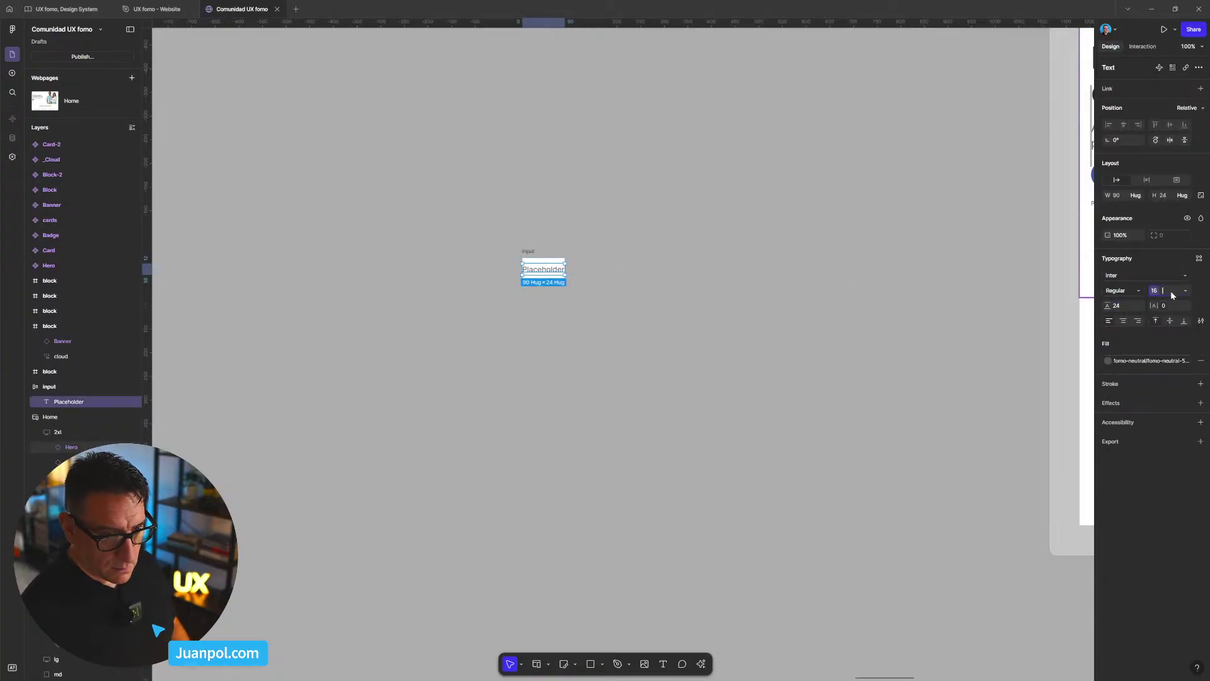
text(16)
key(Return)
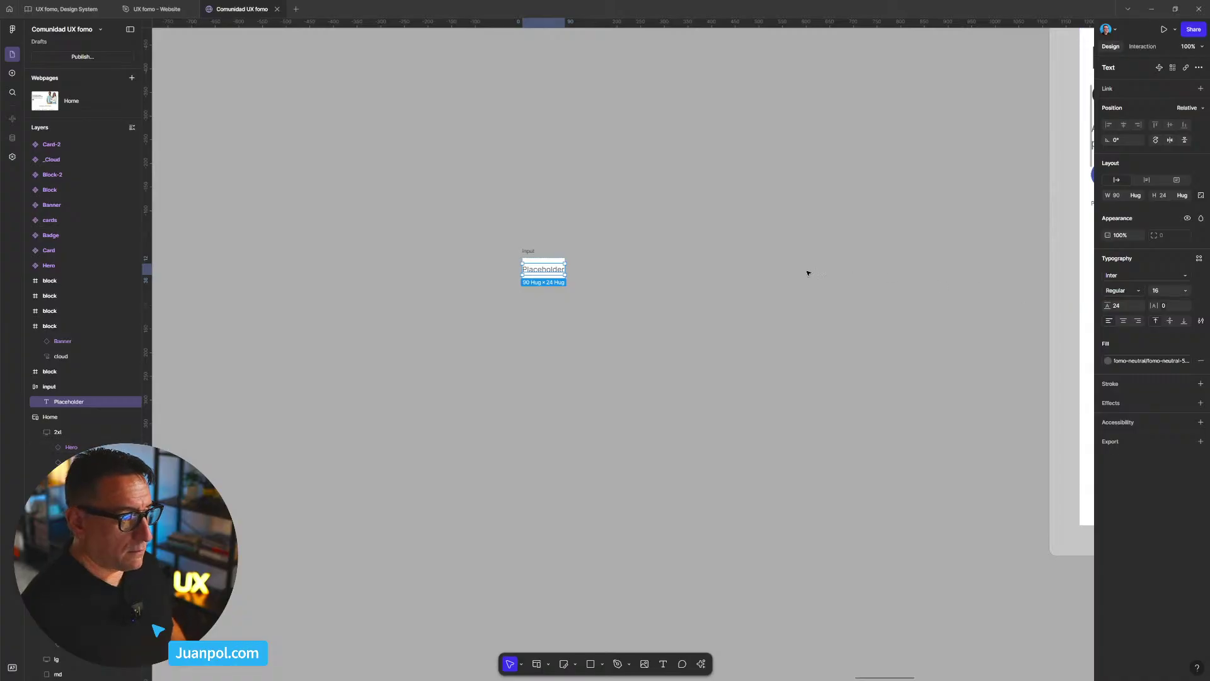
click(1027, 316)
- Set the Input frame's horizontal padding to 16 and its corner radius to 4
click(529, 251)
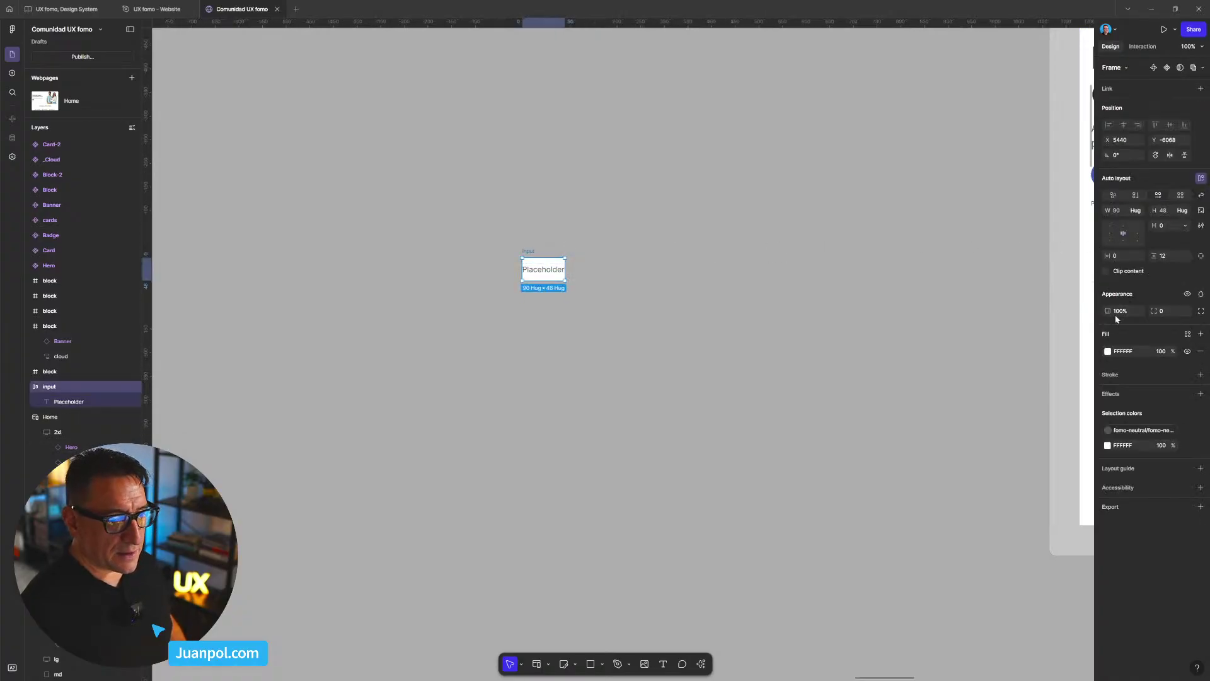
click(1101, 259)
text(1)
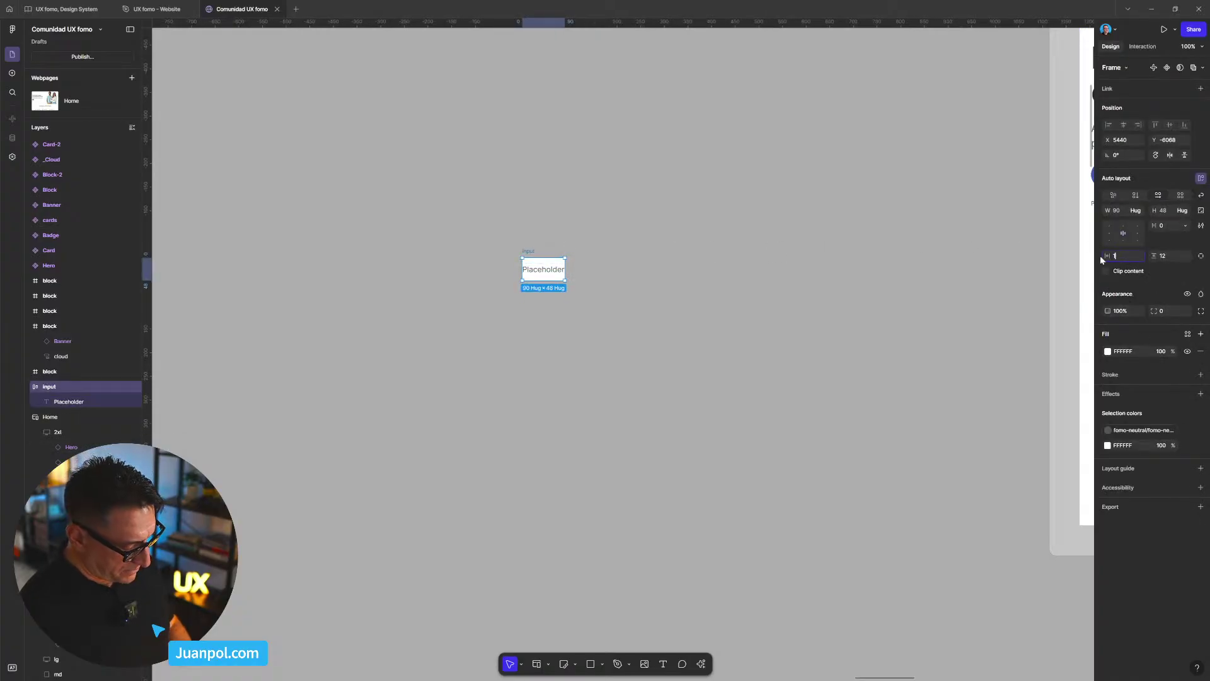
text(6)
key(Return)
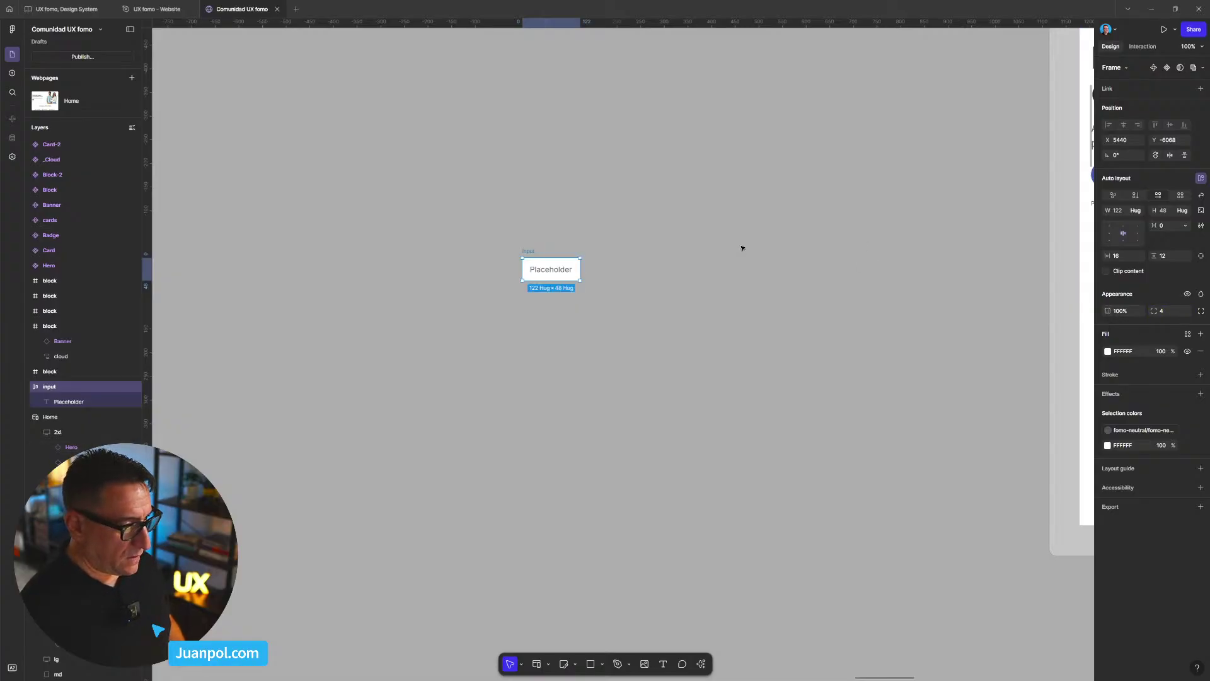
click(743, 248)
- Add a CCCCCC stroke to the Input frame
click(565, 268)
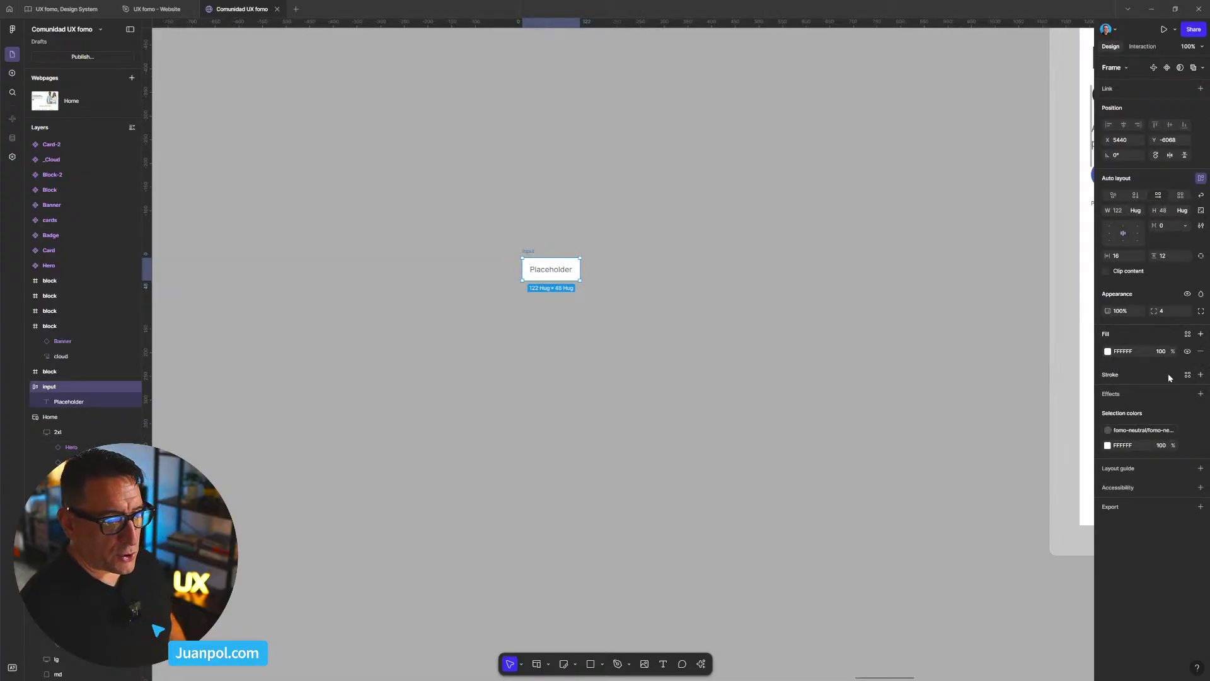
click(1200, 375)
click(1130, 394)
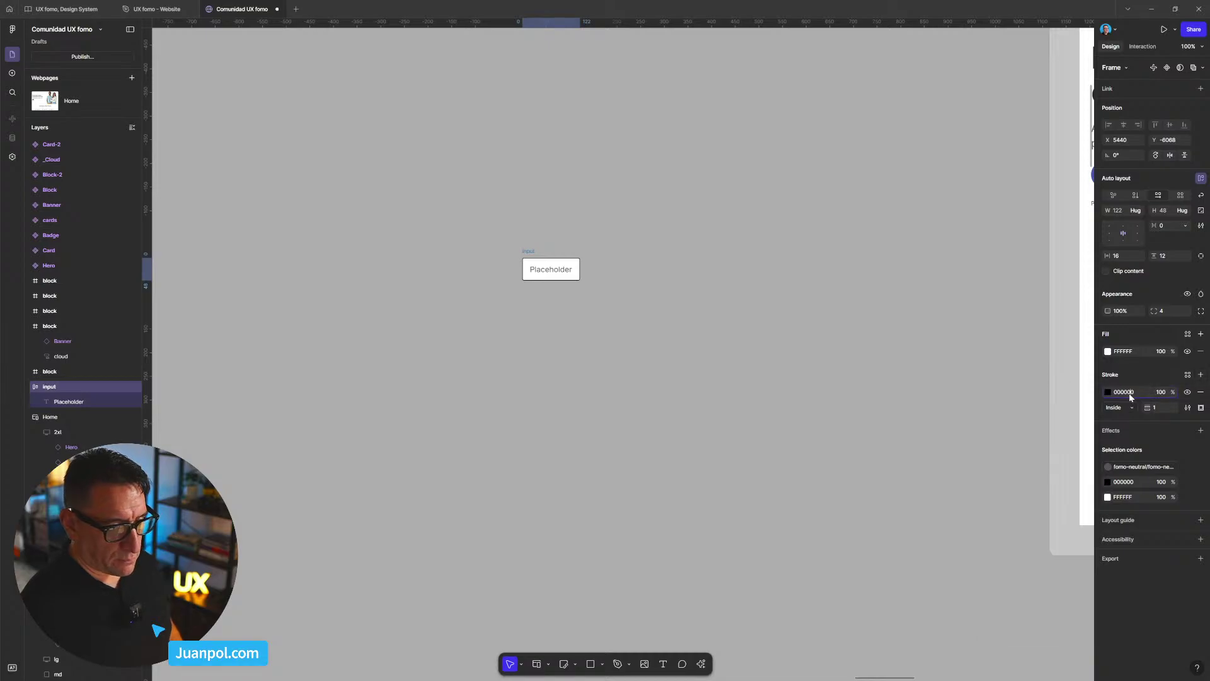
text(ccc)
key(Return)
click(735, 338)
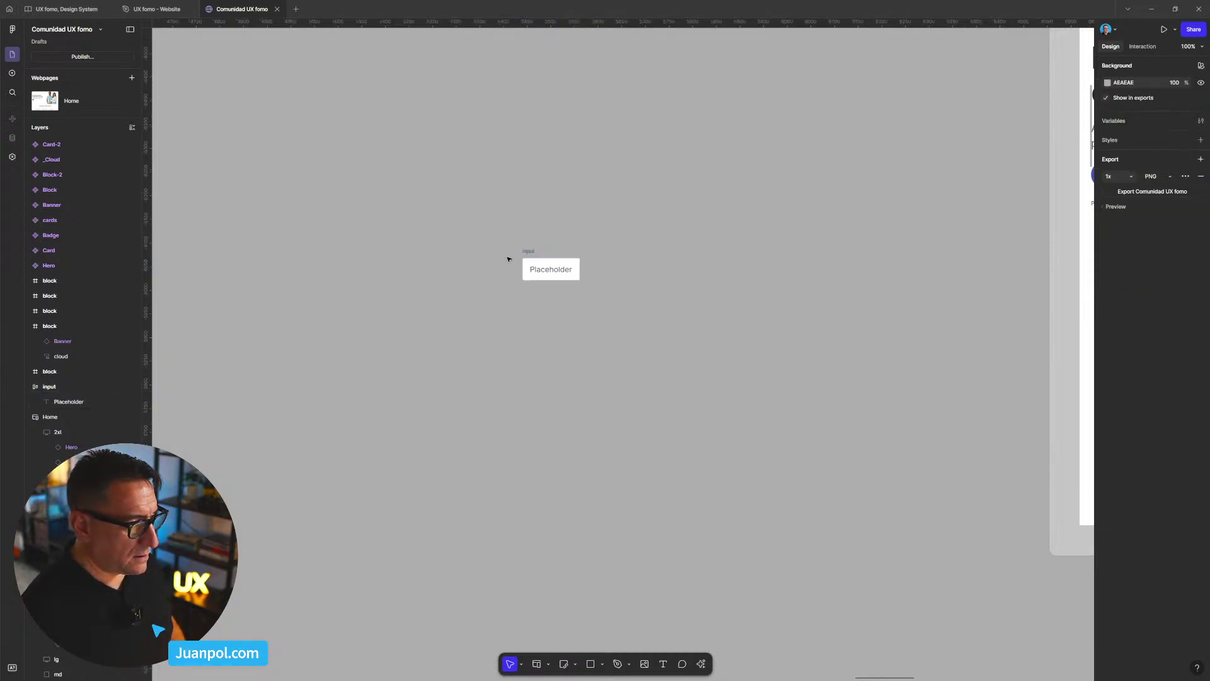
- Widen the Input frame to about 241 px and left-align its content, keeping it vertically centred
click(522, 251)
key(shift+2)
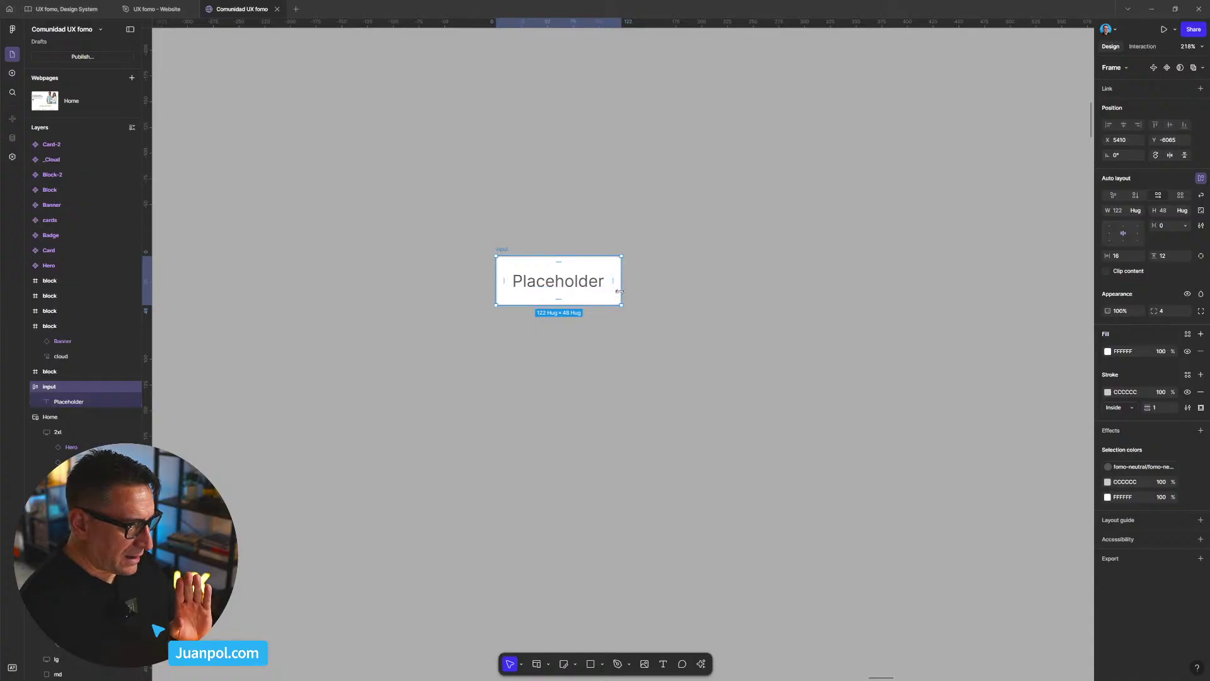
drag(622, 291, 744, 294)
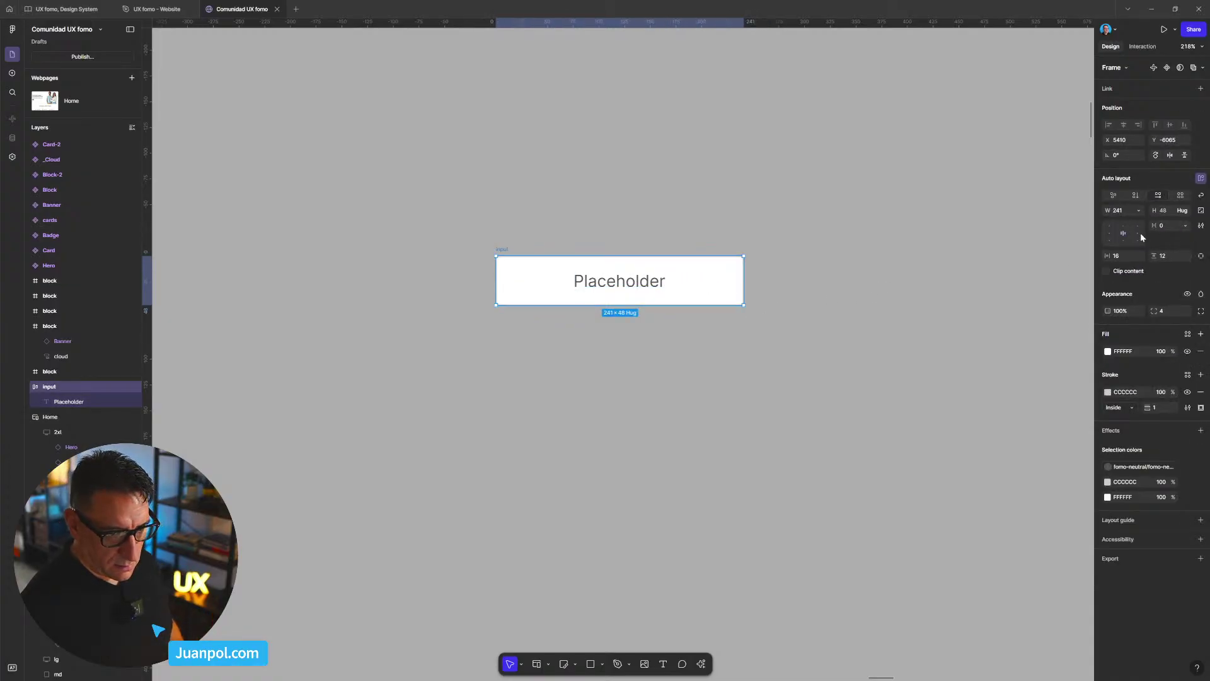
click(1110, 233)
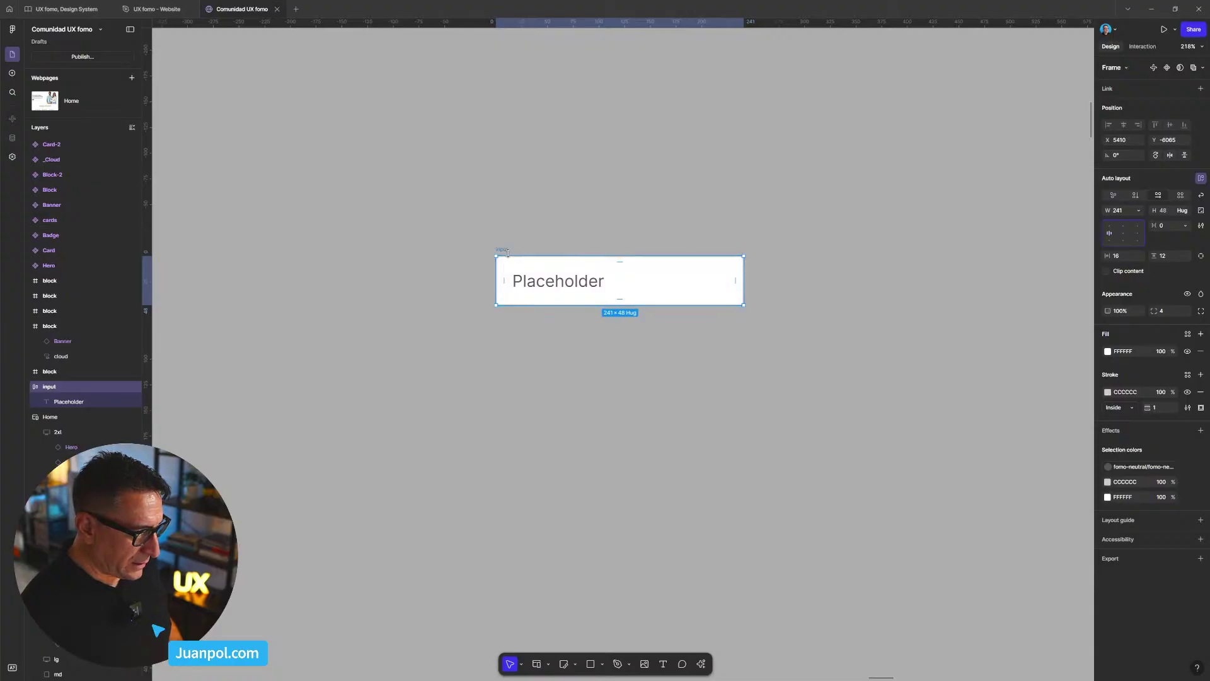
key(ctrl+0)
scroll(509, 266, up, 3)
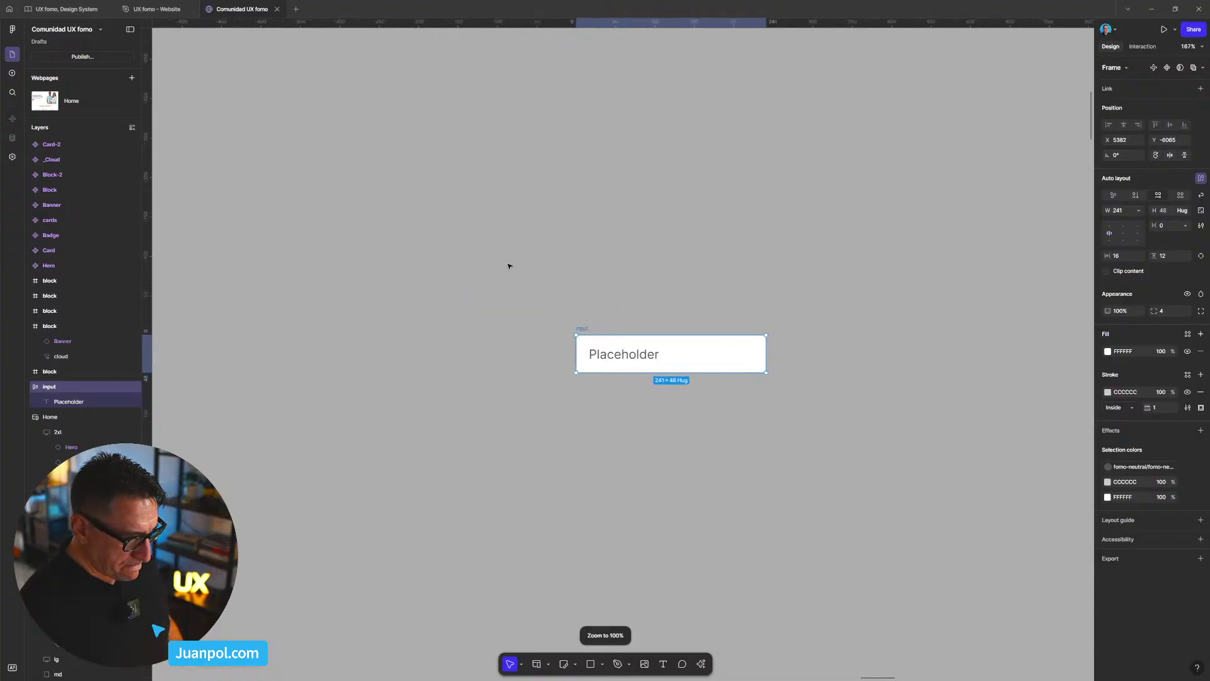
drag(585, 286, 554, 252)
scroll(512, 255, up, 2)
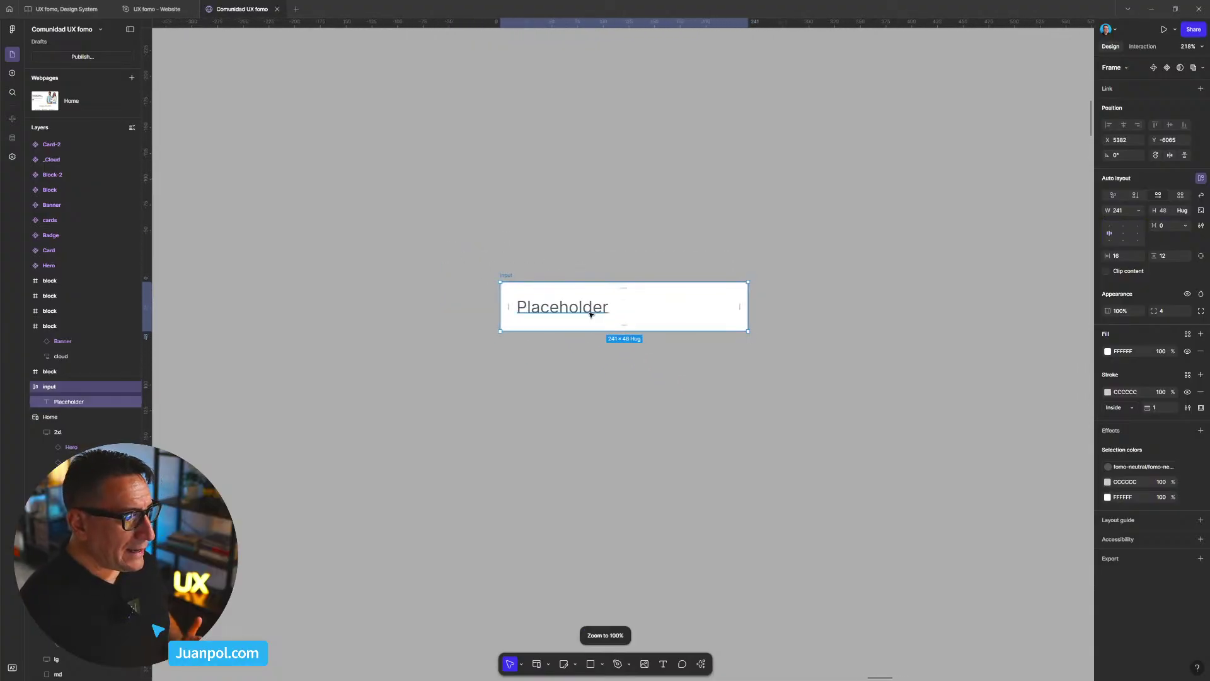
- Duplicate the Placeholder text out of the Input frame onto the empty canvas above it
click(570, 359)
click(544, 319)
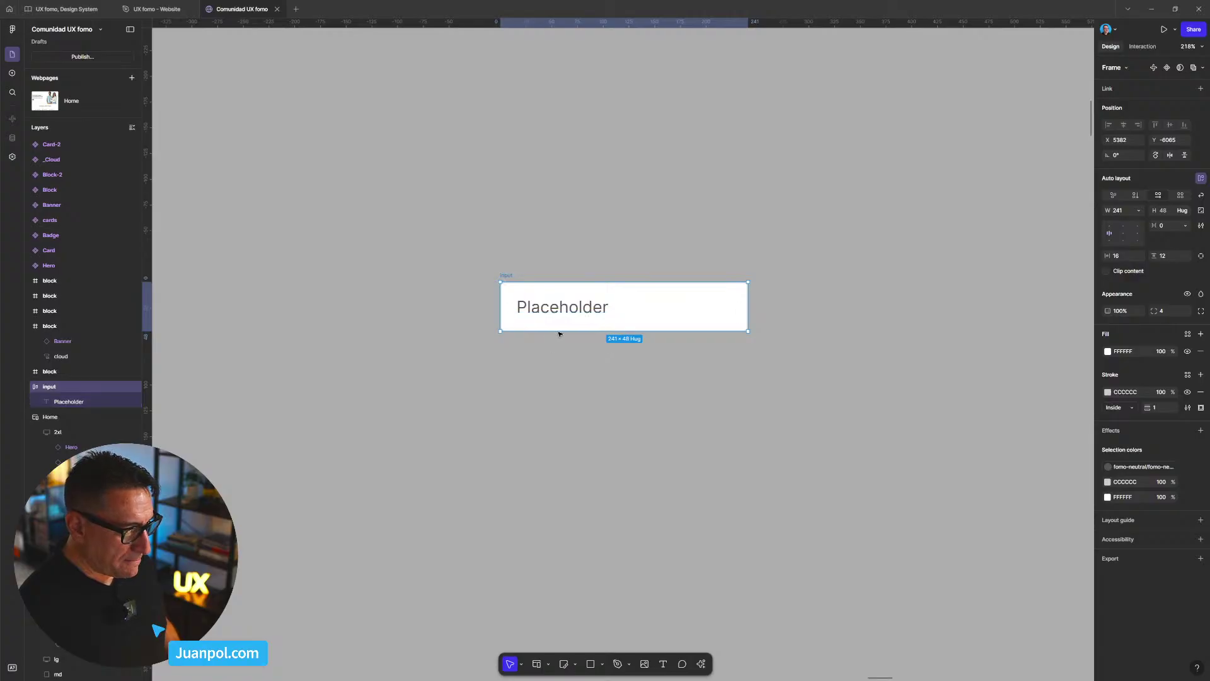
click(563, 344)
click(571, 313)
drag(546, 311, 556, 244)
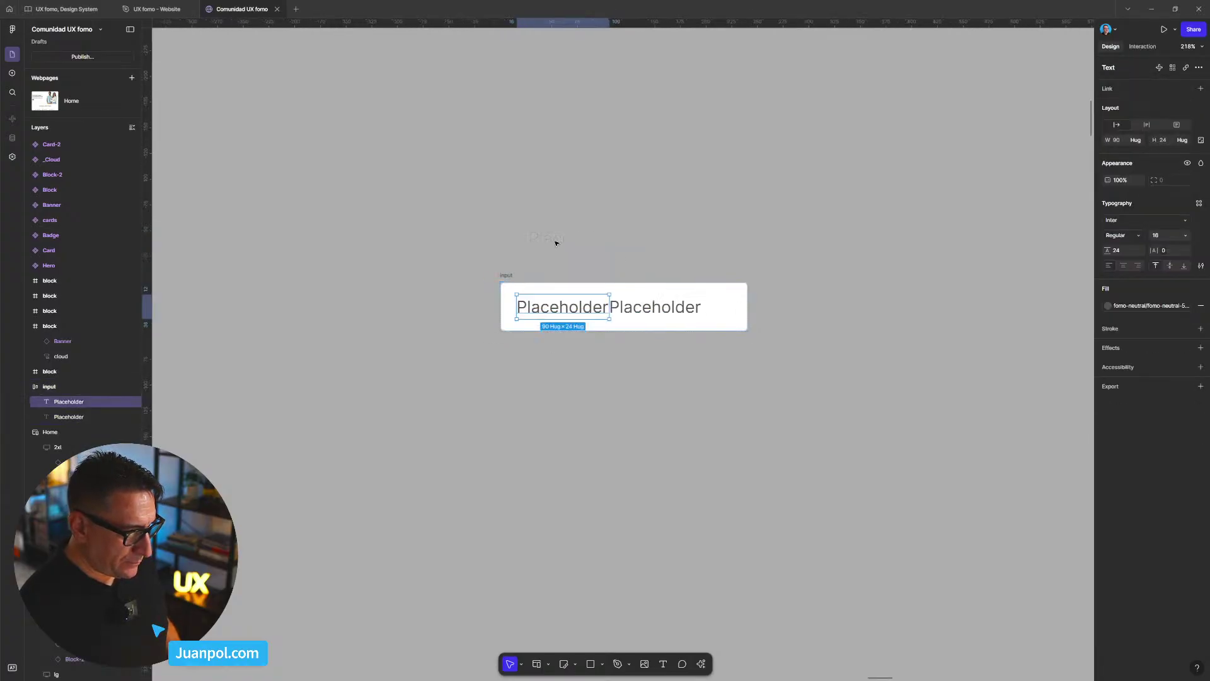
click(557, 243)
drag(553, 313, 555, 248)
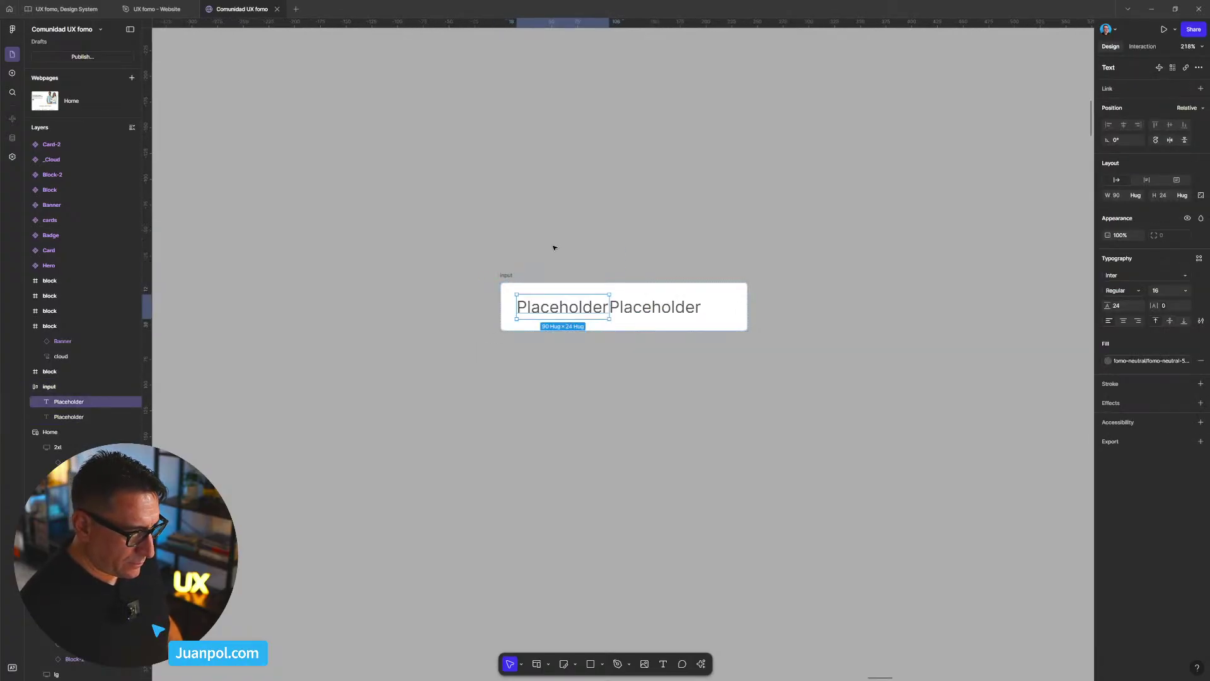
click(555, 248)
click(551, 305)
drag(551, 305, 622, 166)
click(727, 193)
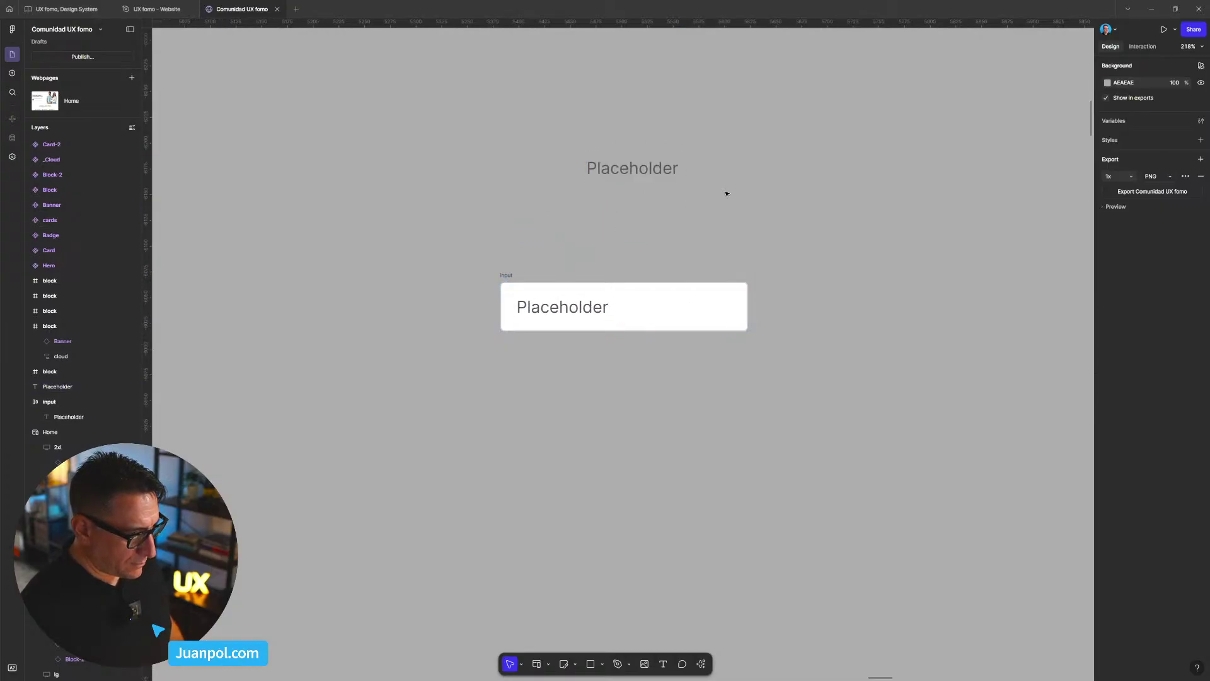
- Change the copied text to "Label" and place it just above the Input frame, flush with its left edge
double_click(638, 175)
text(Label)
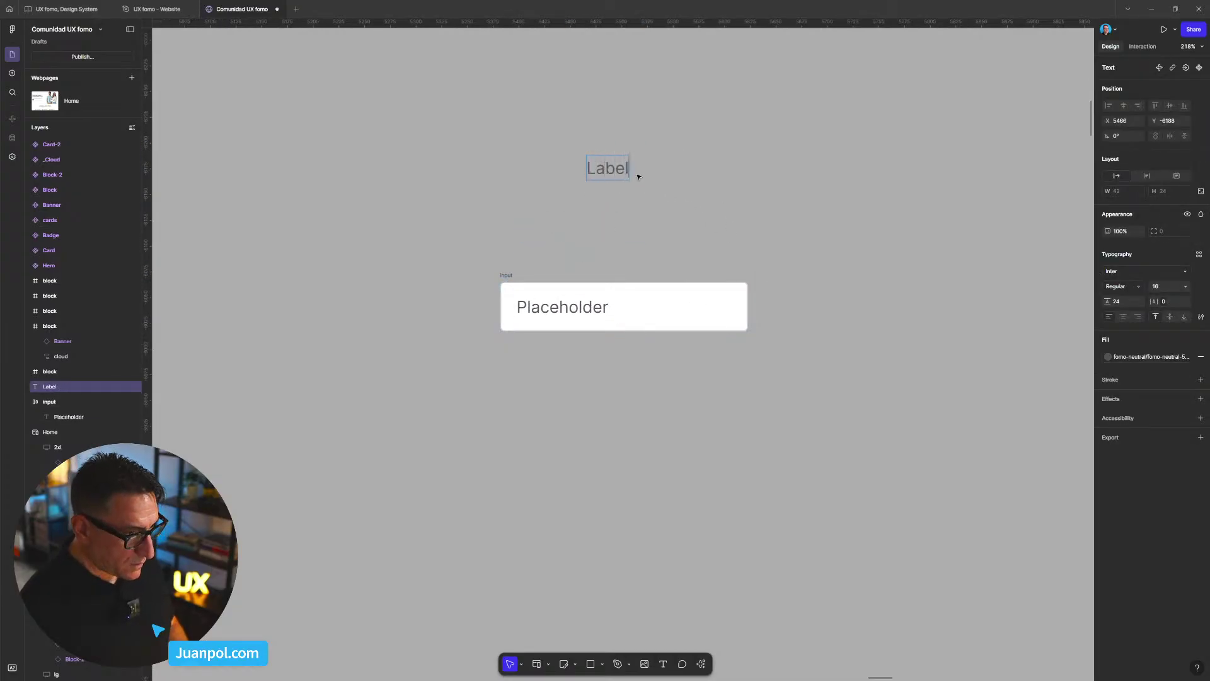
key(Escape)
key(Escape)
drag(618, 182, 518, 262)
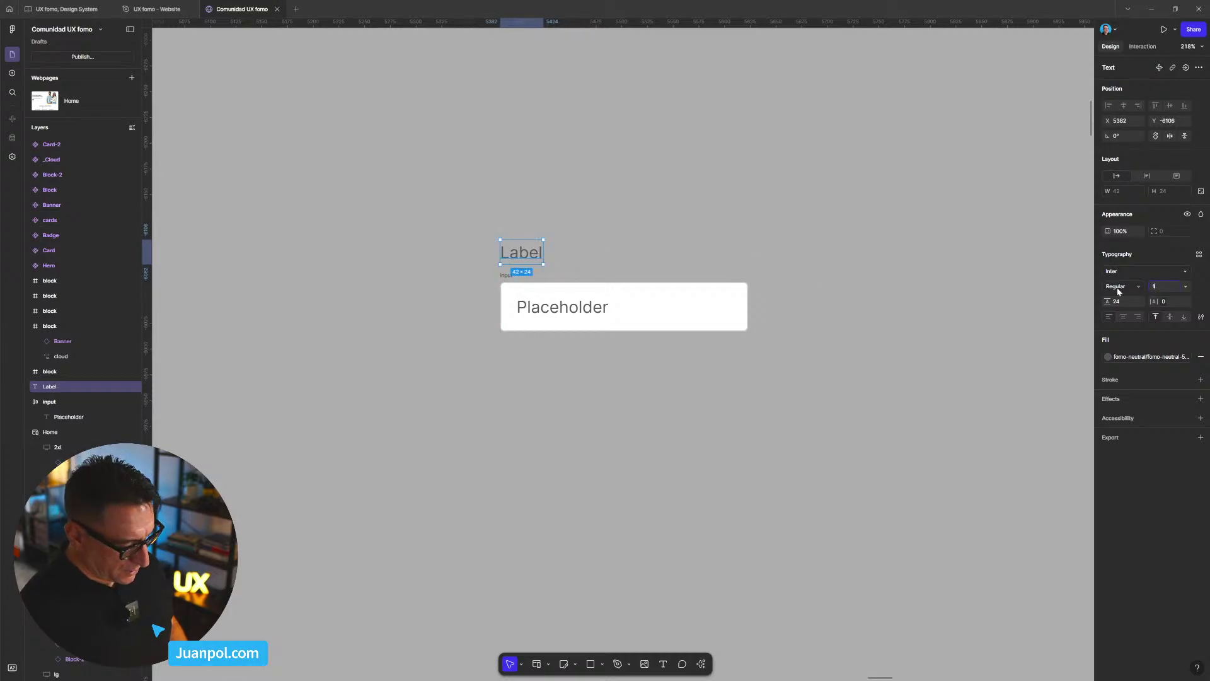
- Set the Label text's font size to 14 and its line height to 22
key(Return)
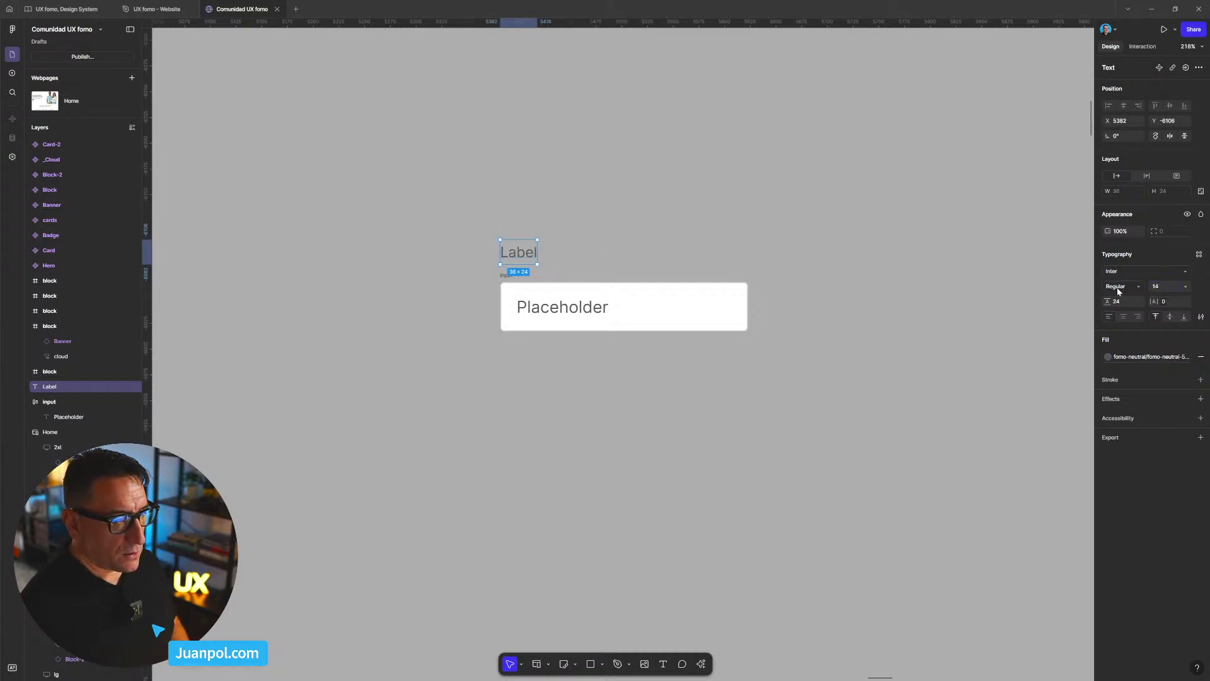
click(1122, 305)
text(22)
key(Return)
key(Escape)
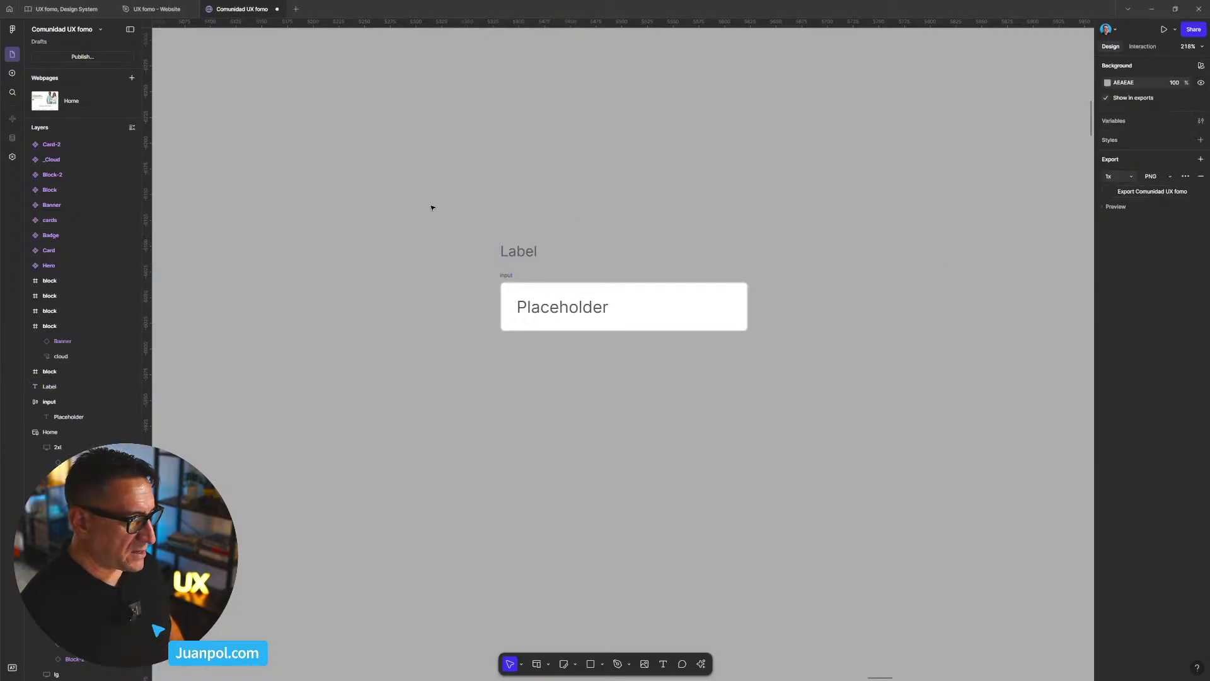
- Wrap the Label text and the Input frame together in a vertical auto layout frame
drag(415, 206, 829, 376)
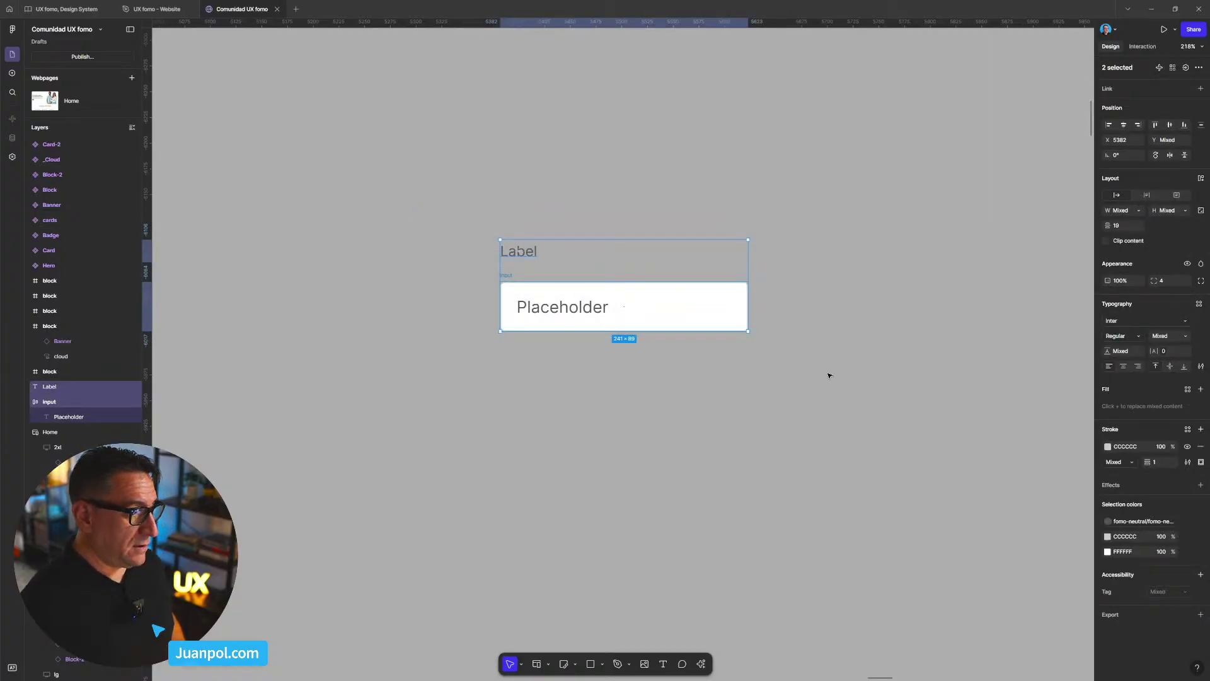
key(shift+a)
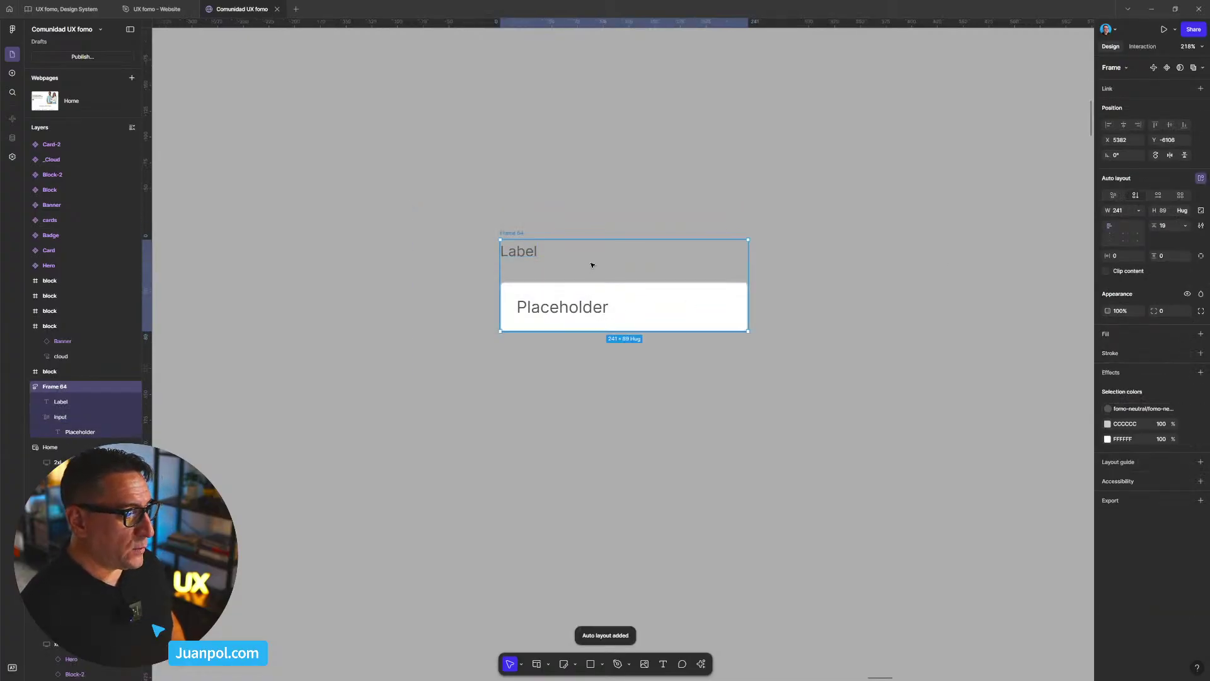
- Rename the auto layout frame holding the Label text and Input box as TextInput
double_click(522, 234)
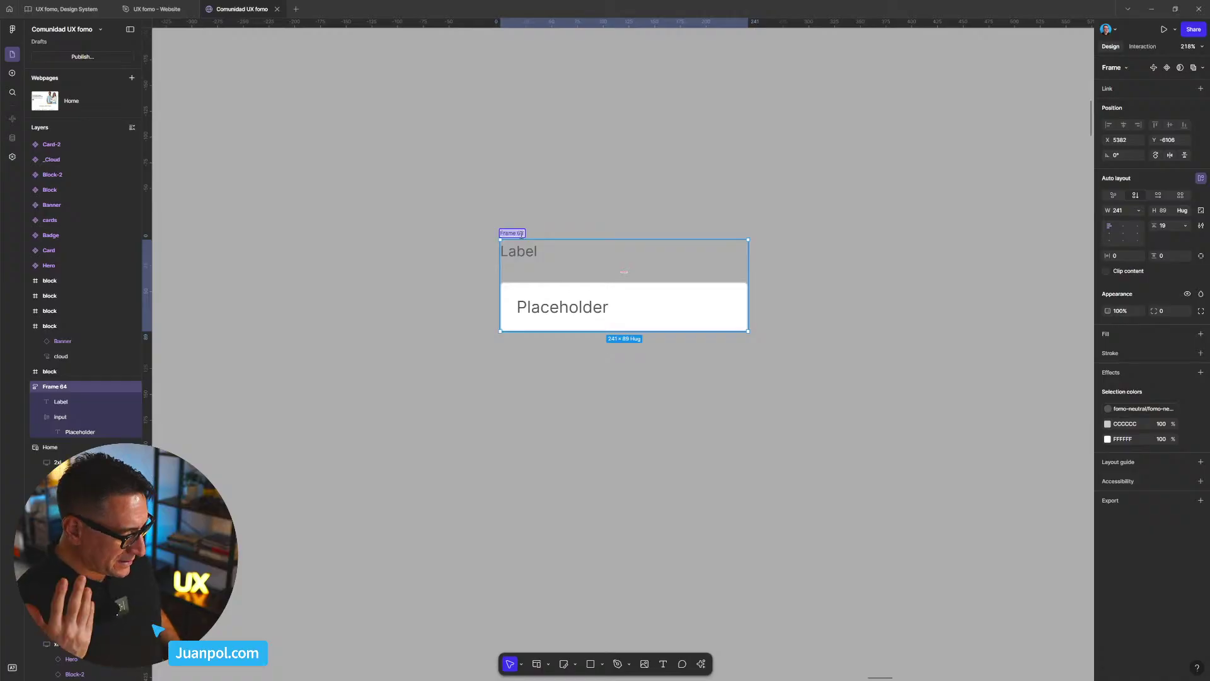
text(Te)
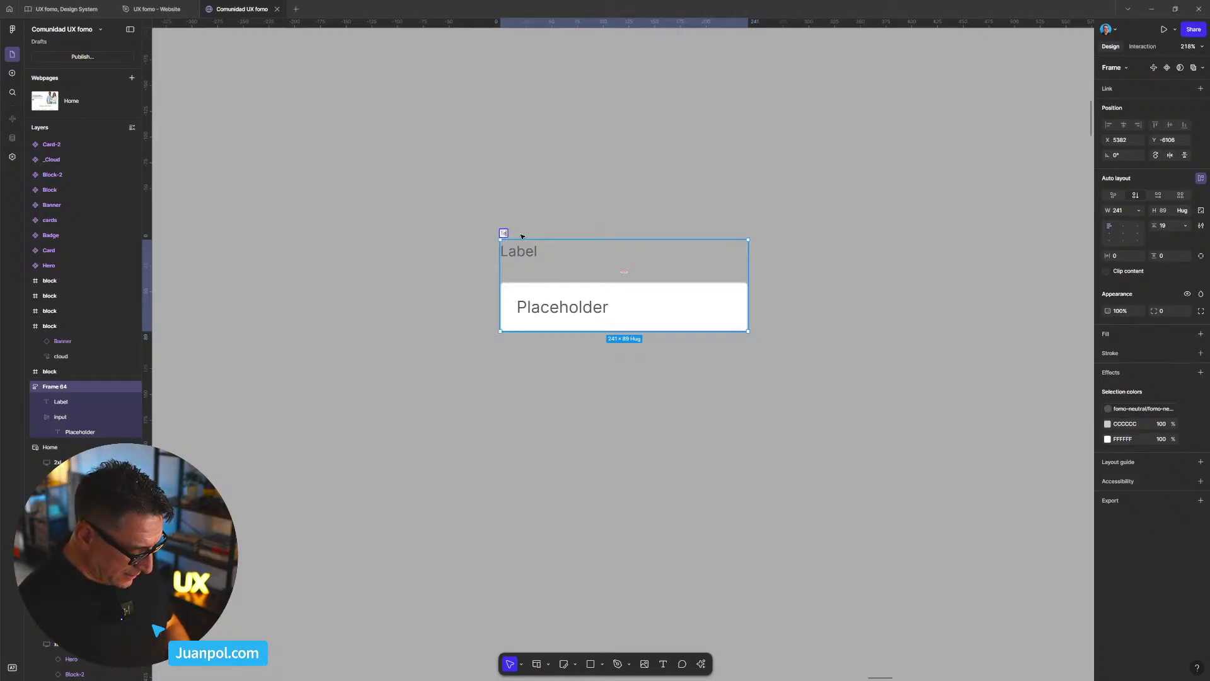
text(xtInput)
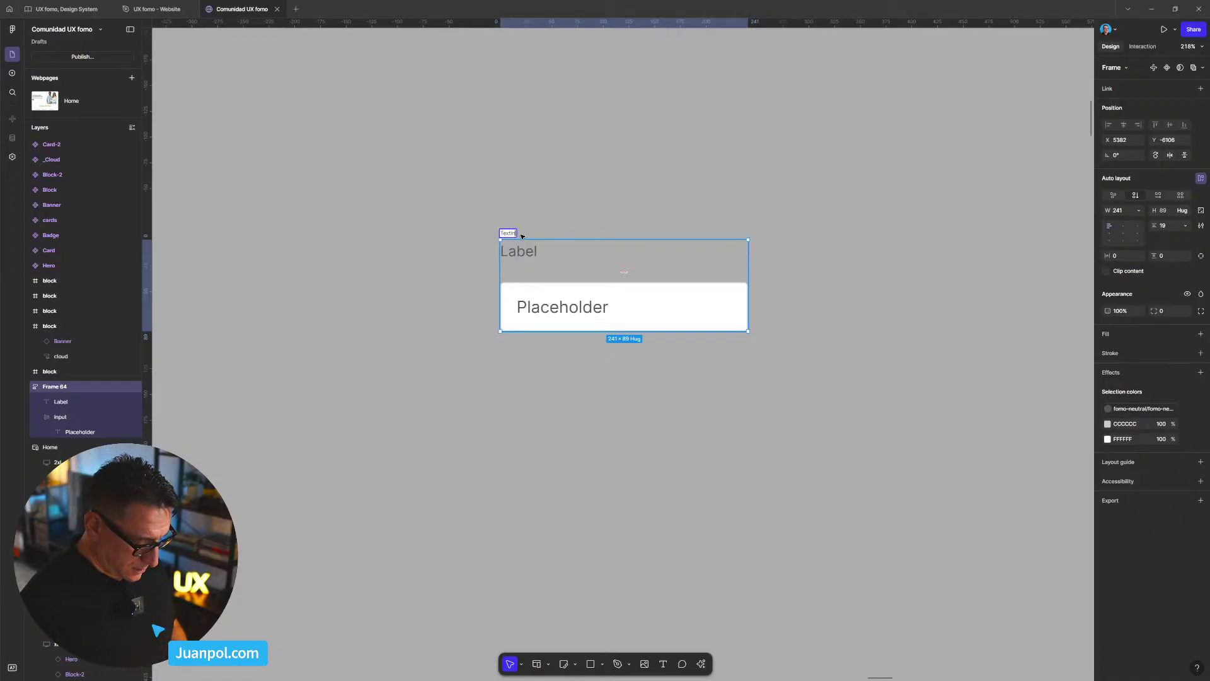
key(Return)
scroll(577, 239, right, 1)
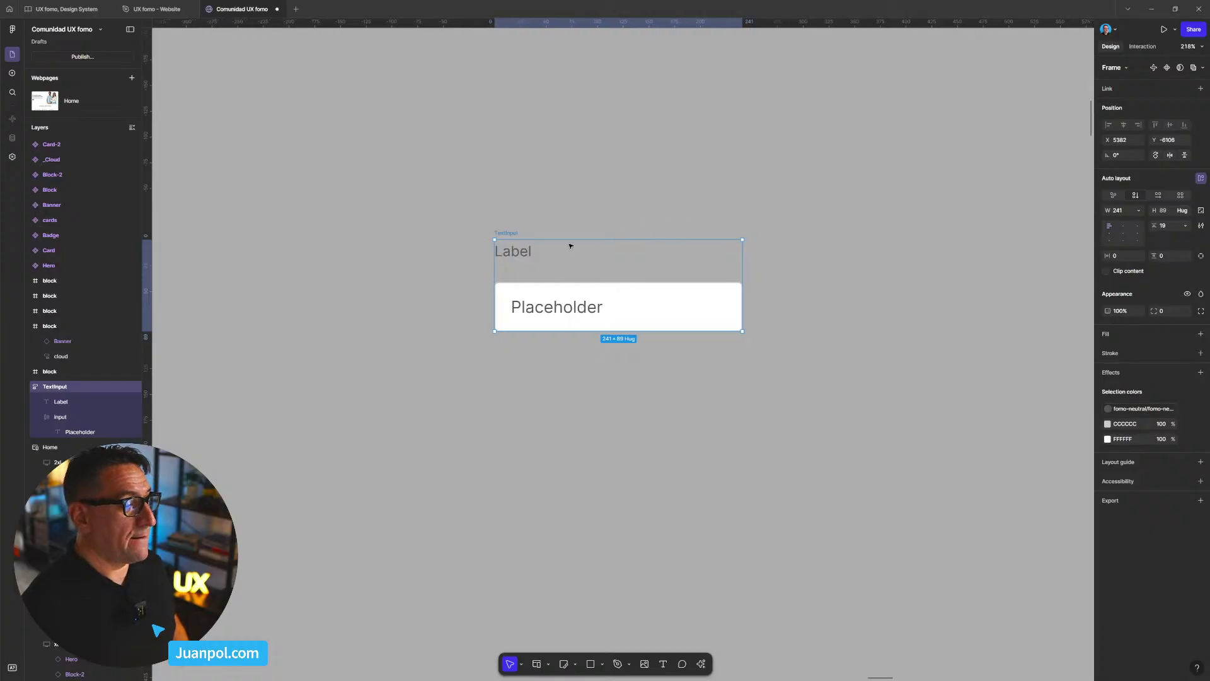
- Set the TextInput frame's vertical gap between the label and the input box to 4
click(549, 235)
click(515, 235)
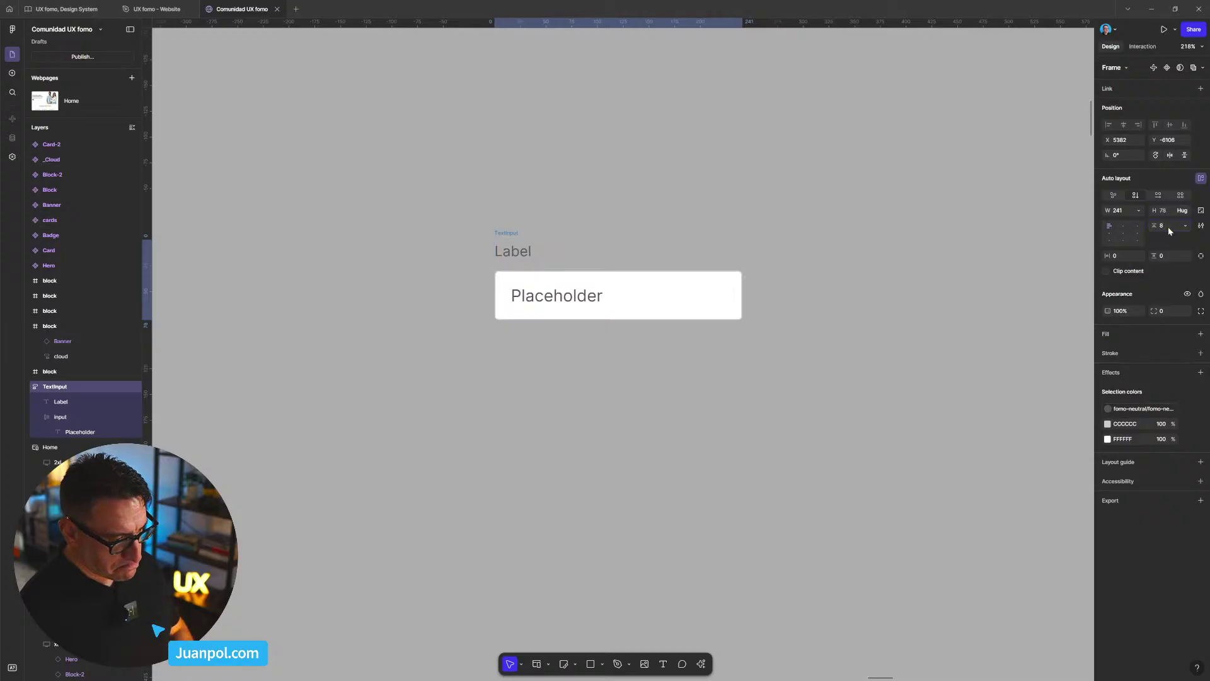
click(958, 277)
key(shift+0)
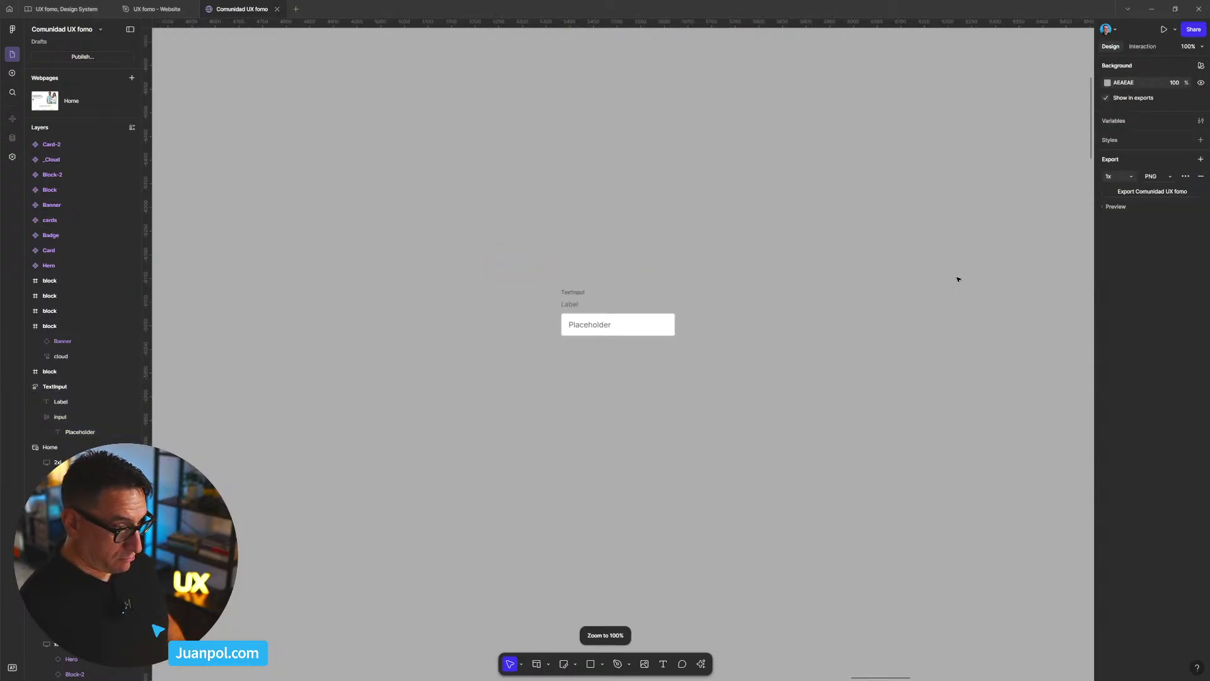
click(574, 294)
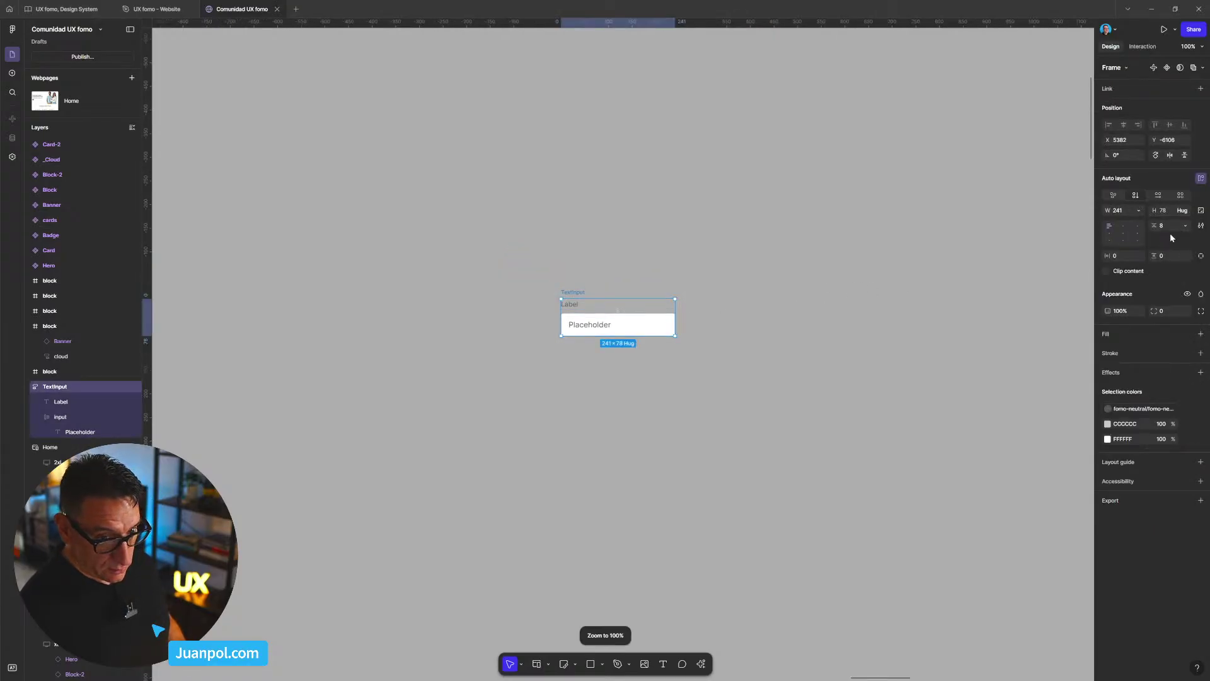
click(812, 332)
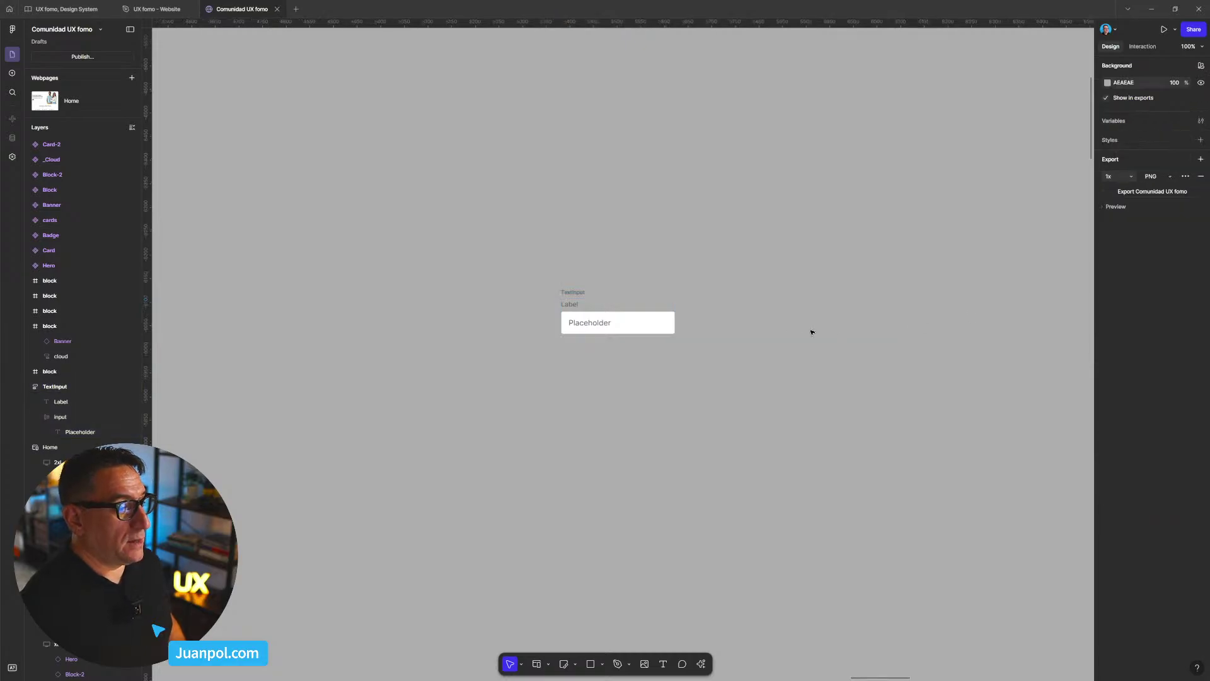
- Move the TextInput frame to open canvas at about X 4998, Y -6551 and widen it to about 332
click(654, 313)
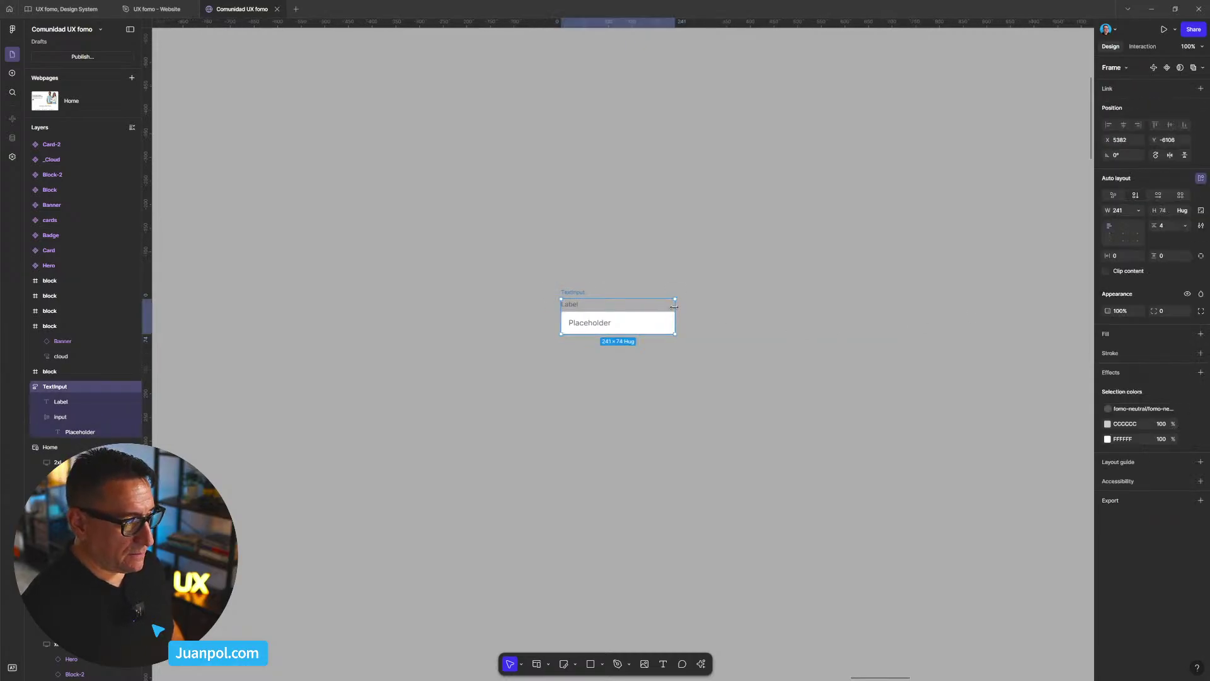
mouse_move(674, 304)
mouse_down()
mouse_move(753, 304)
mouse_move(662, 304)
mouse_move(695, 305)
mouse_up()
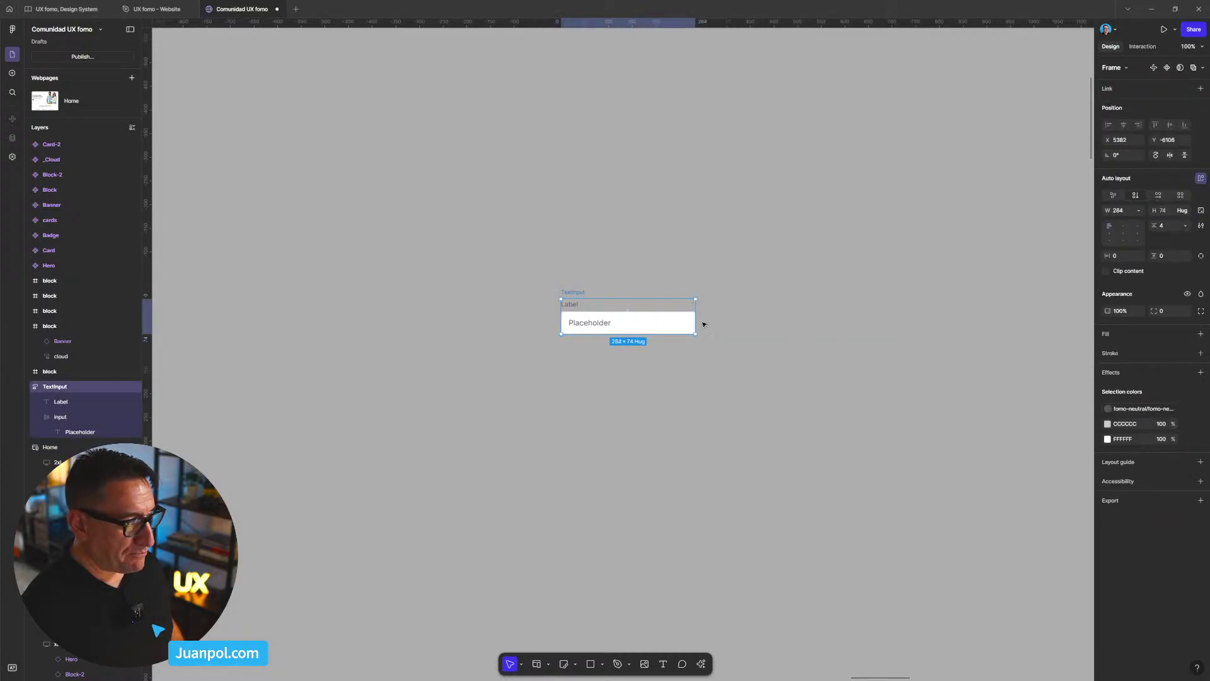
scroll(706, 334, down, 5)
click(627, 300)
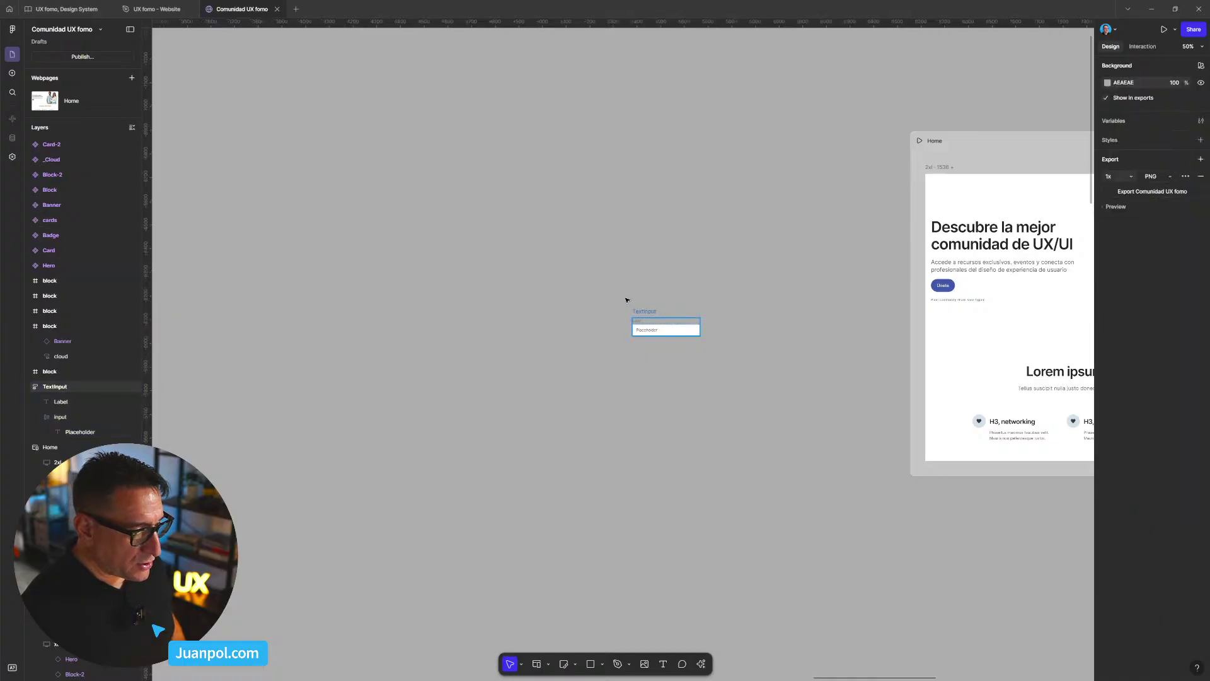
click(639, 312)
scroll(559, 208, up, 3)
scroll(570, 236, up, 1)
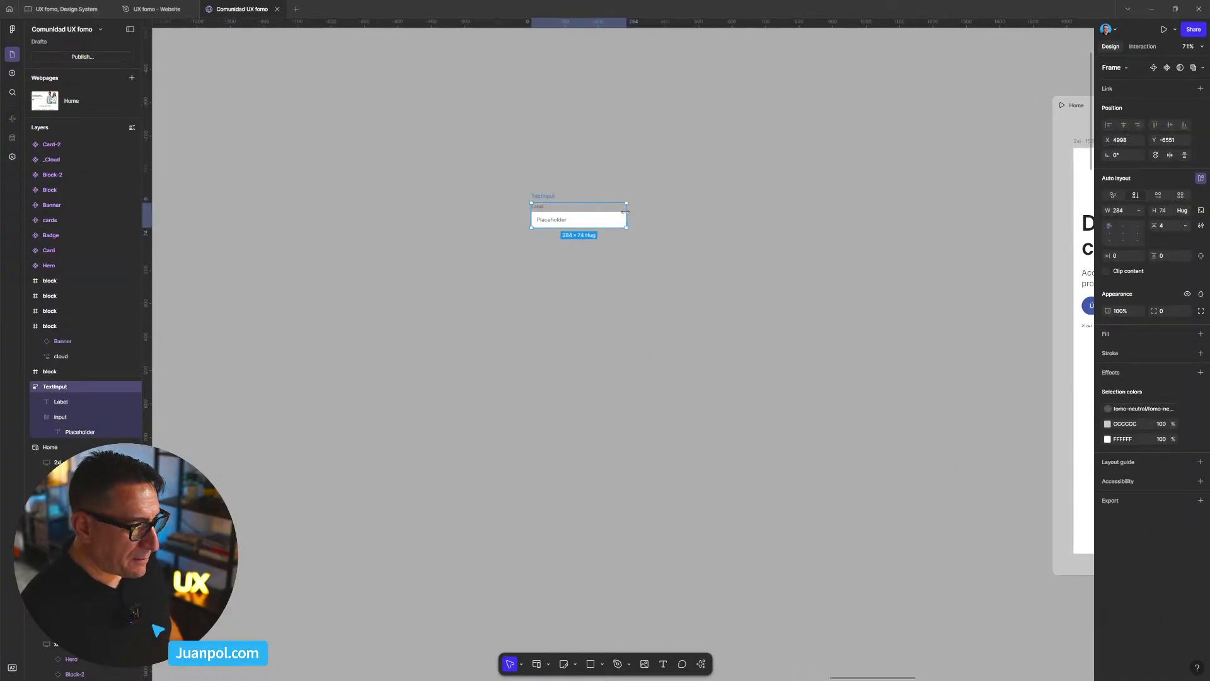
drag(626, 215, 642, 214)
click(716, 305)
scroll(716, 309, up, 1)
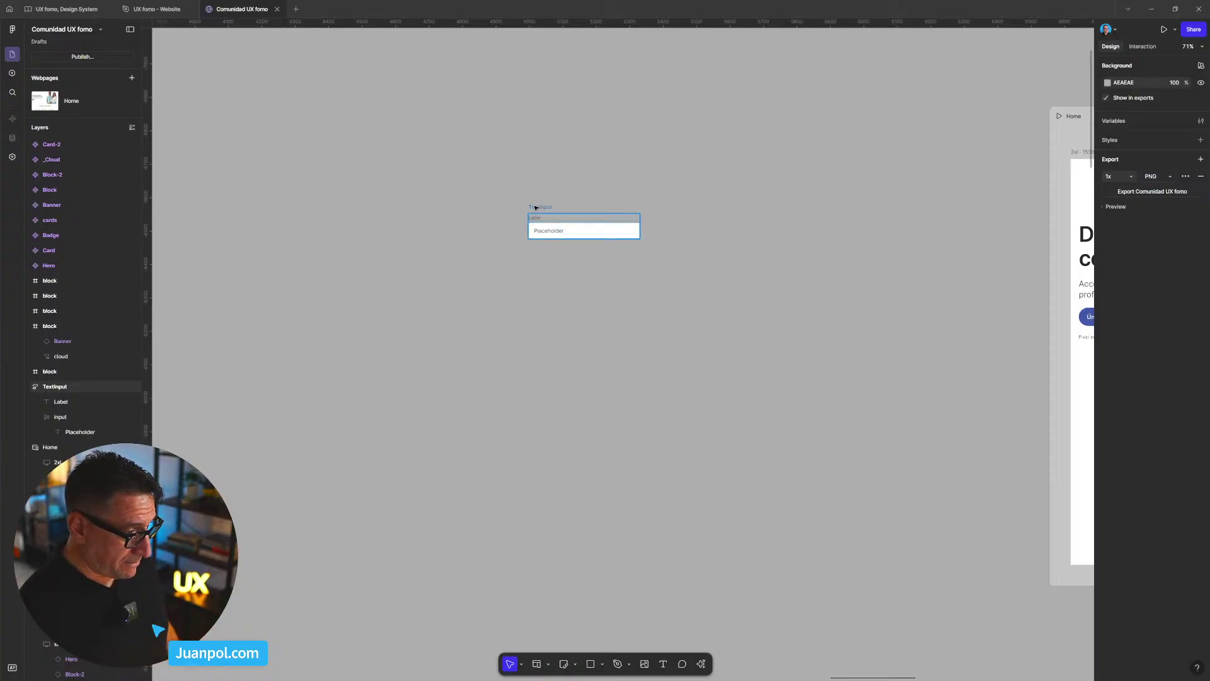
- Duplicate the TextInput frame straight below the original and rename the copy Textarea
drag(536, 207, 536, 272)
scroll(536, 272, up, 4)
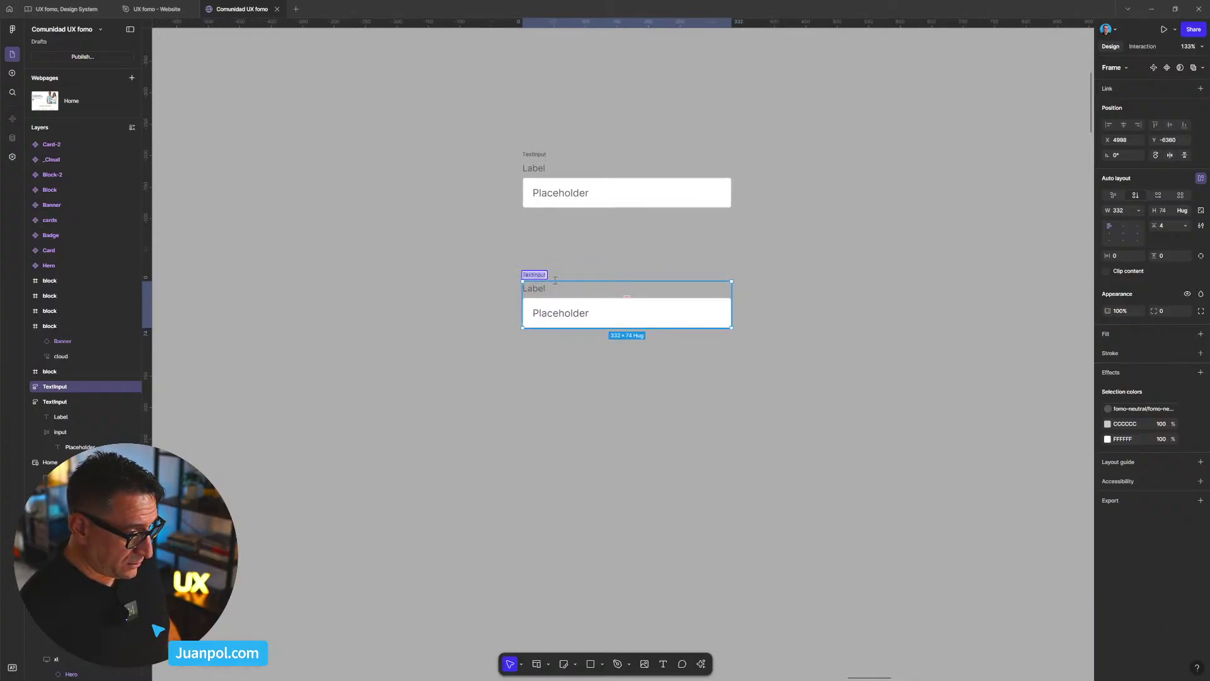
key(BackSpace)
key(BackSpace)
key(BackSpace)
key(BackSpace)
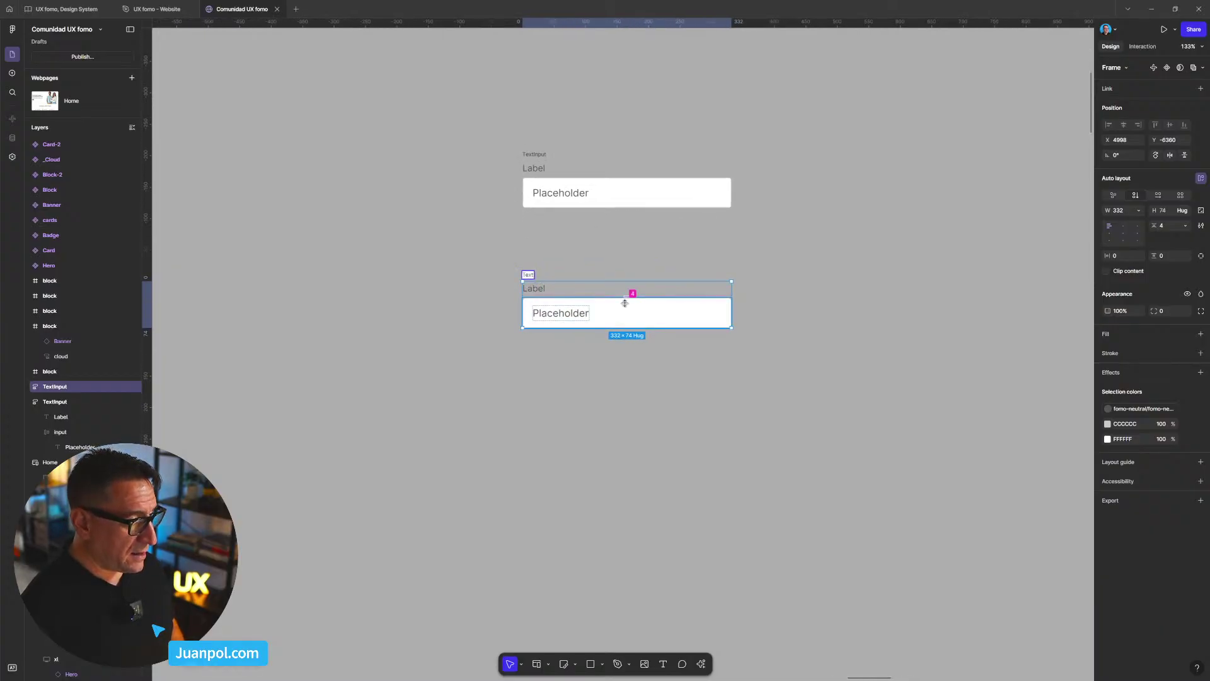
text(area)
key(Return)
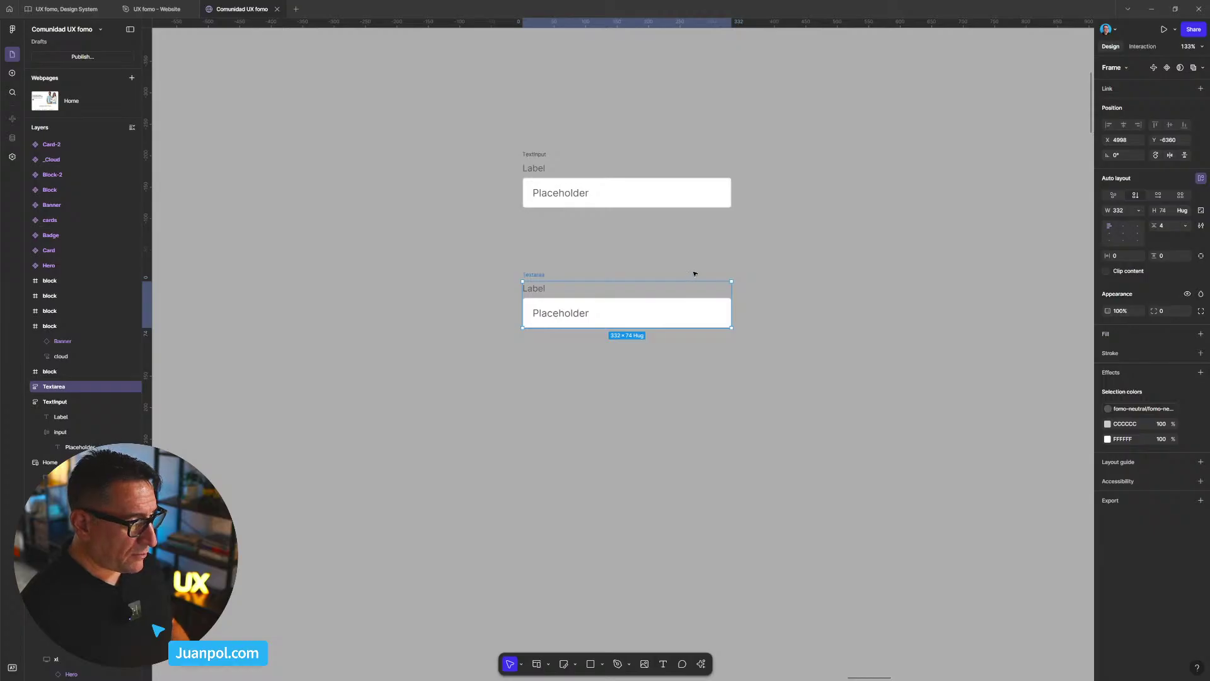
click(694, 274)
- Change the Textarea's Input box from hugging its contents to a fixed height of 128
click(700, 322)
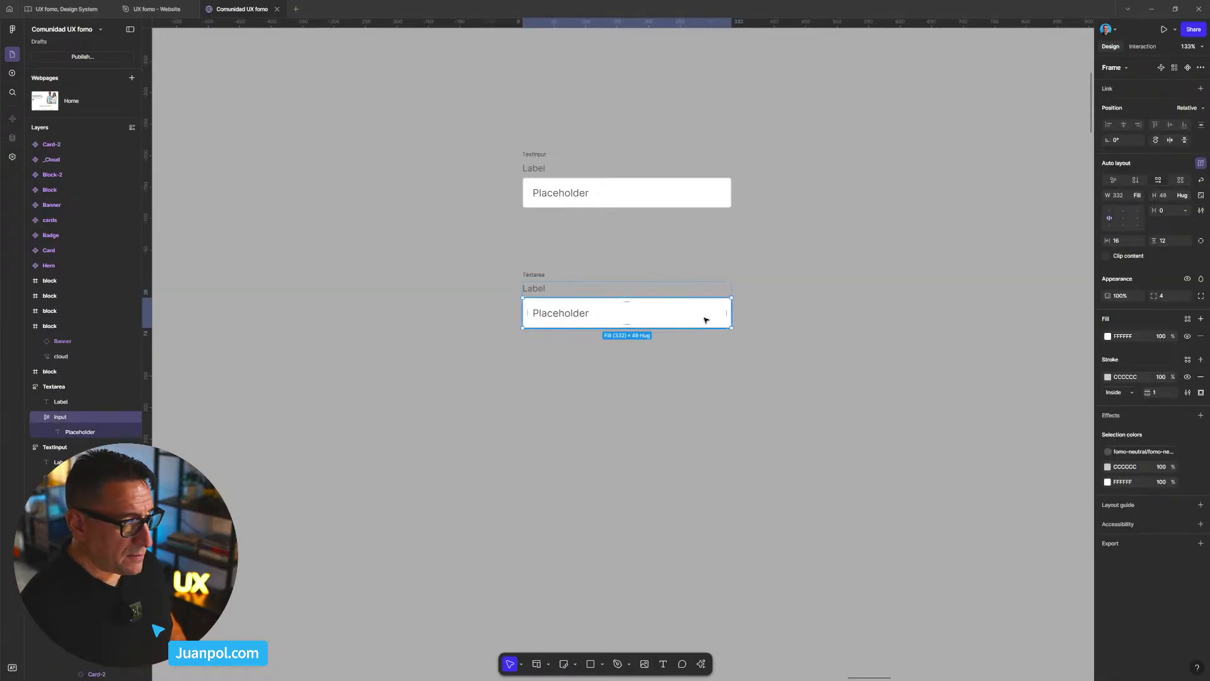
click(1187, 199)
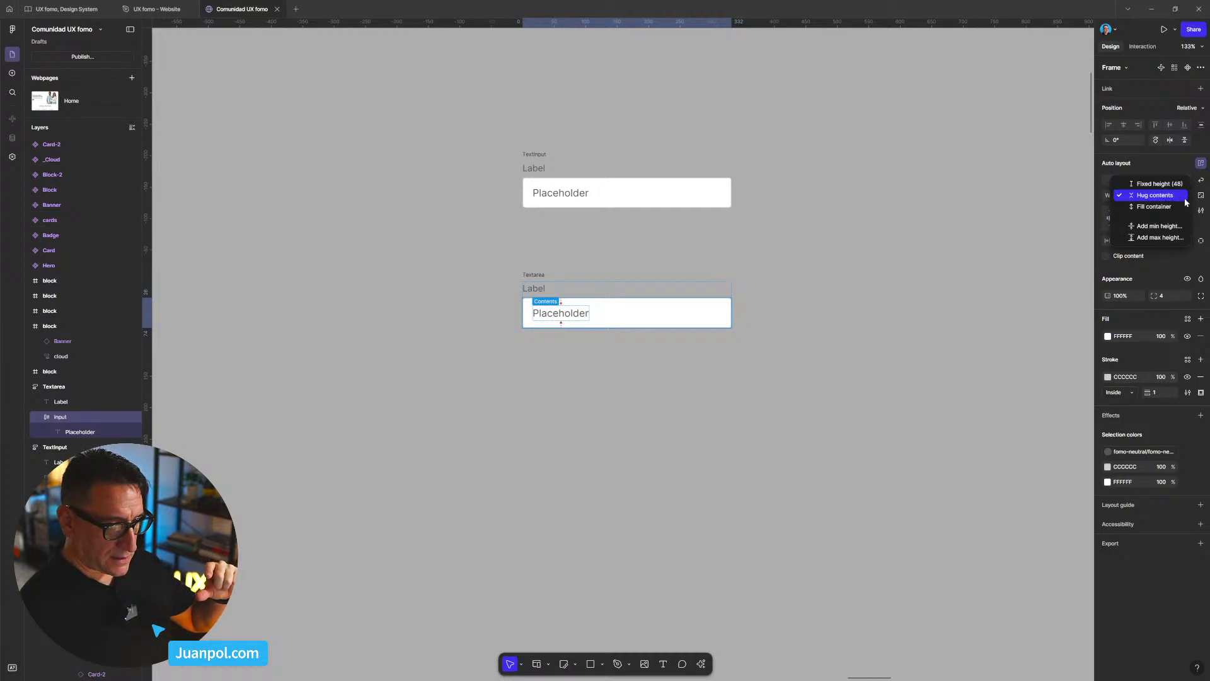
click(1159, 183)
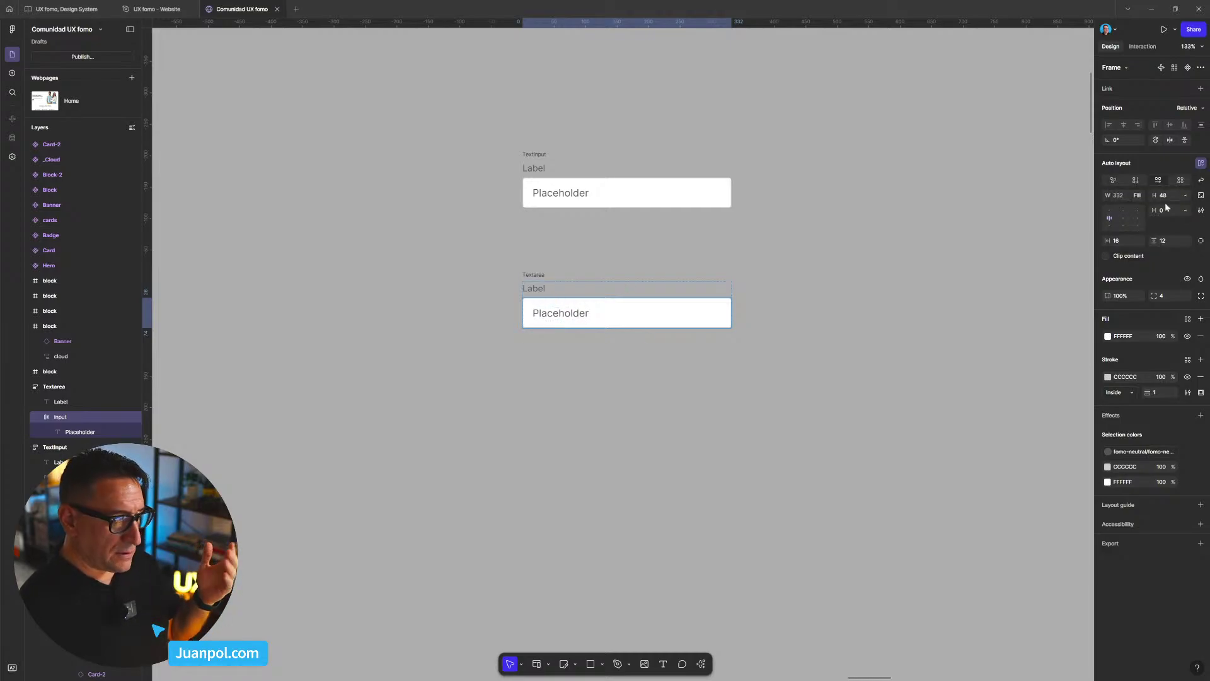
text(1)
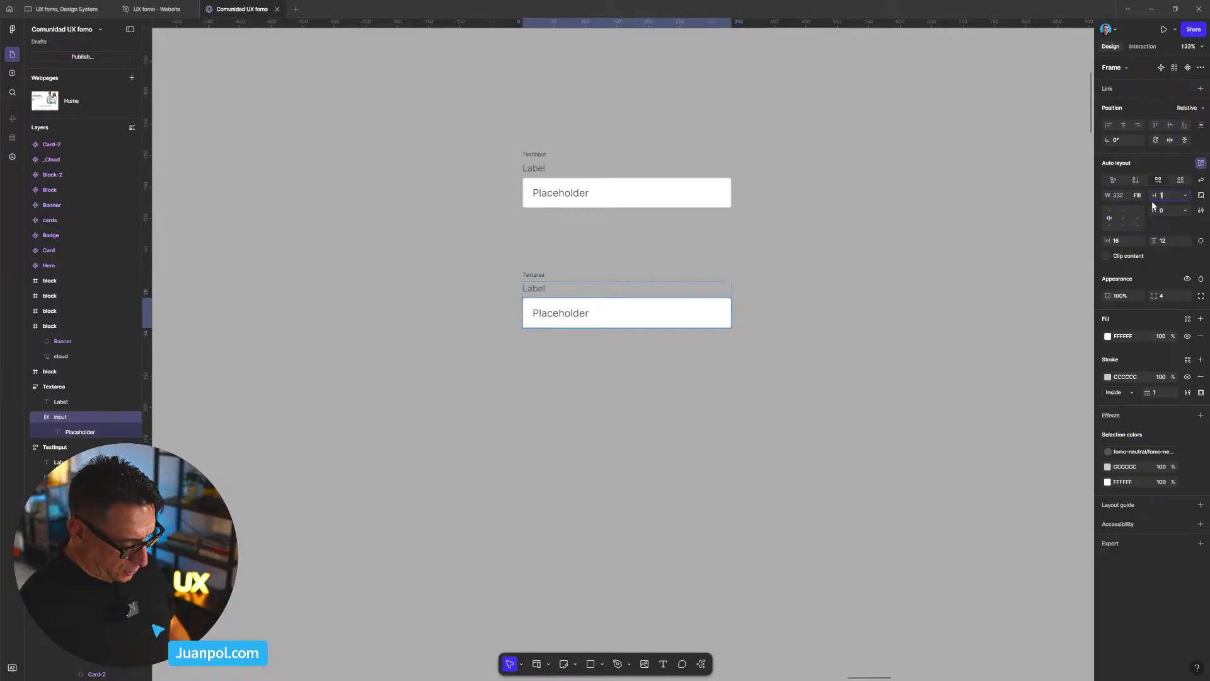
text(92)
key(Return)
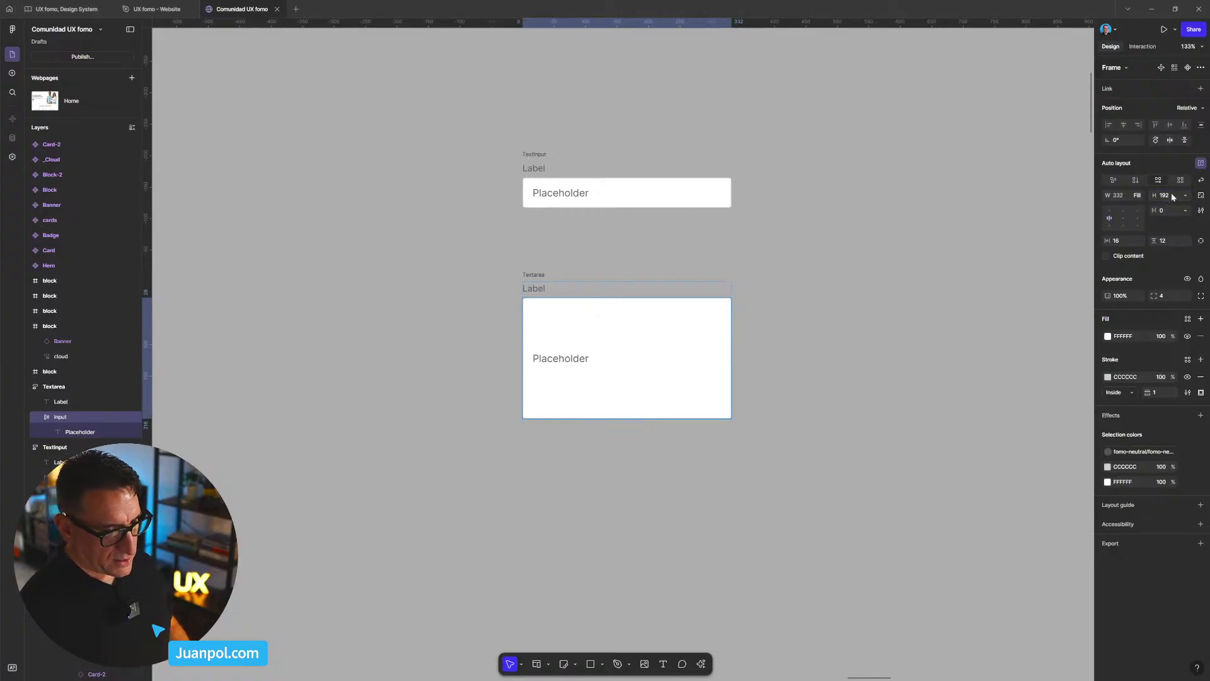
click(1164, 195)
text(128)
key(Return)
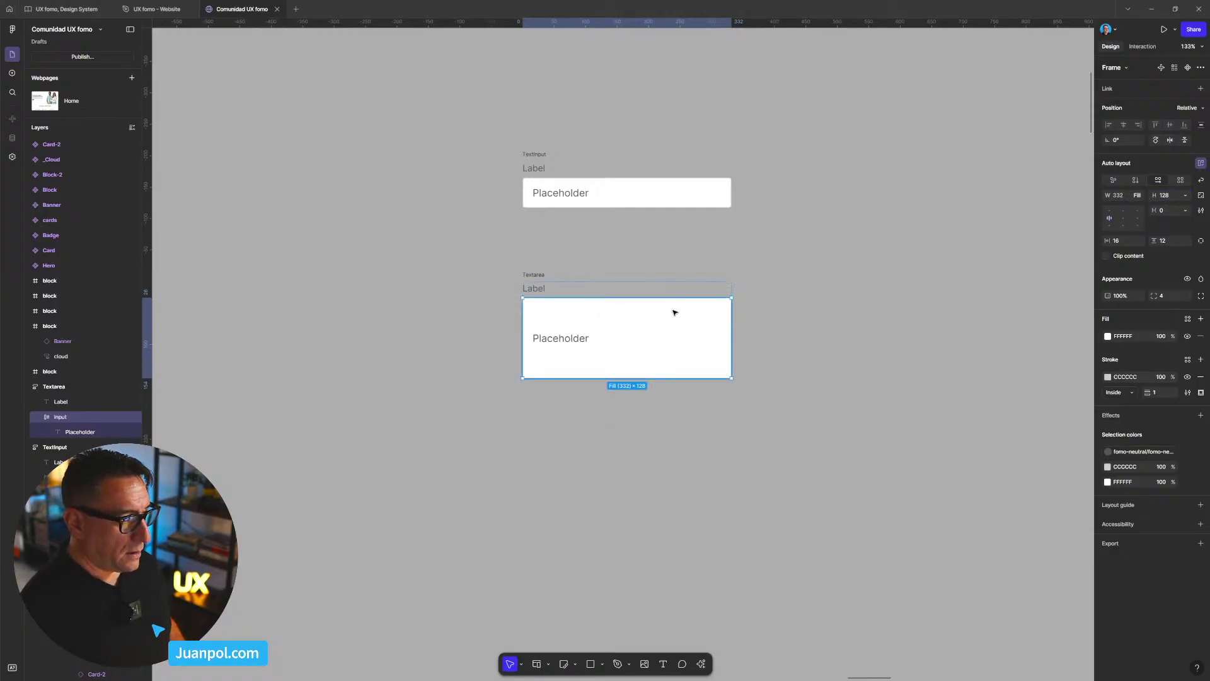
- Align the Textarea's placeholder to the top left of its box and move the Textarea frame up to about Y -6374
click(1111, 213)
click(976, 302)
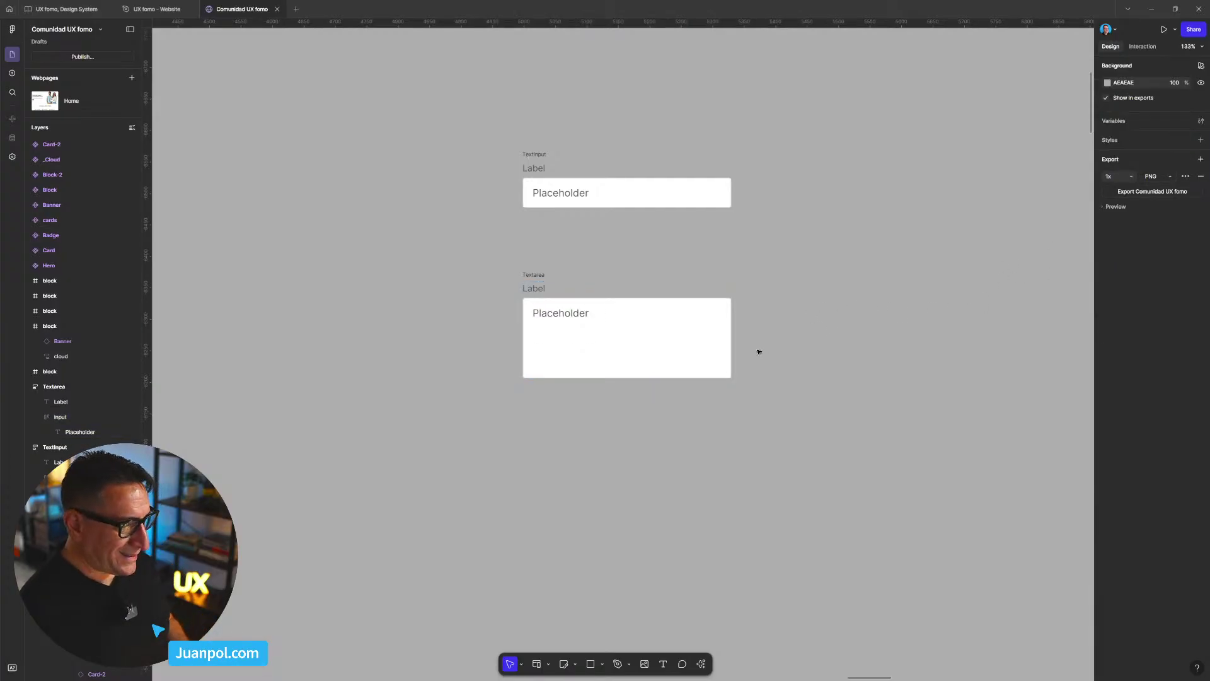
drag(535, 275, 539, 269)
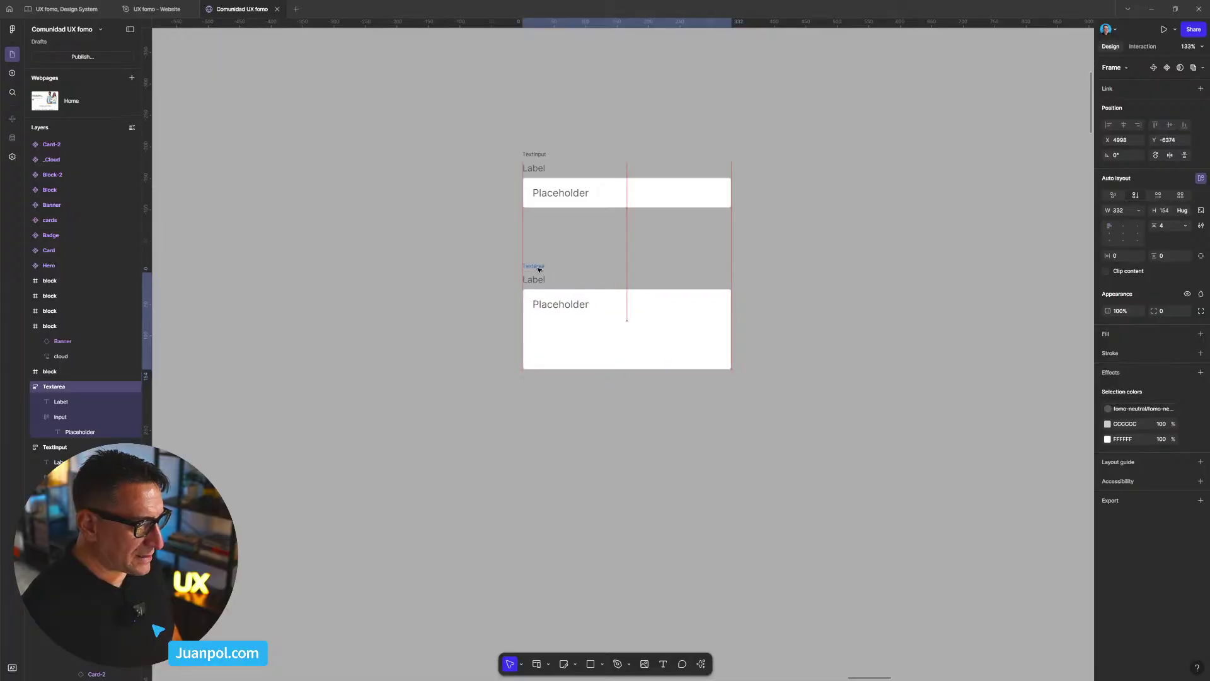
click(804, 271)
- Duplicate the TextInput frame below the Textarea, aligned with its left edge, and rename the copy Select
scroll(804, 271, down, 2)
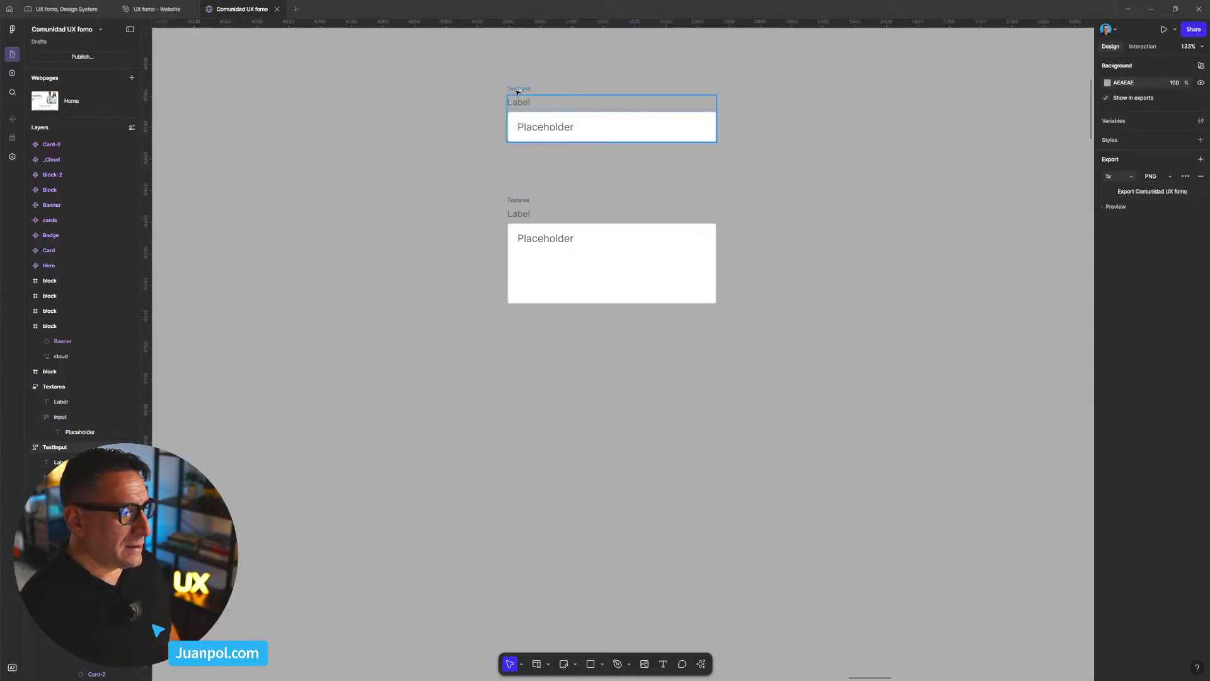
drag(517, 91, 508, 368)
scroll(508, 370, up, 3)
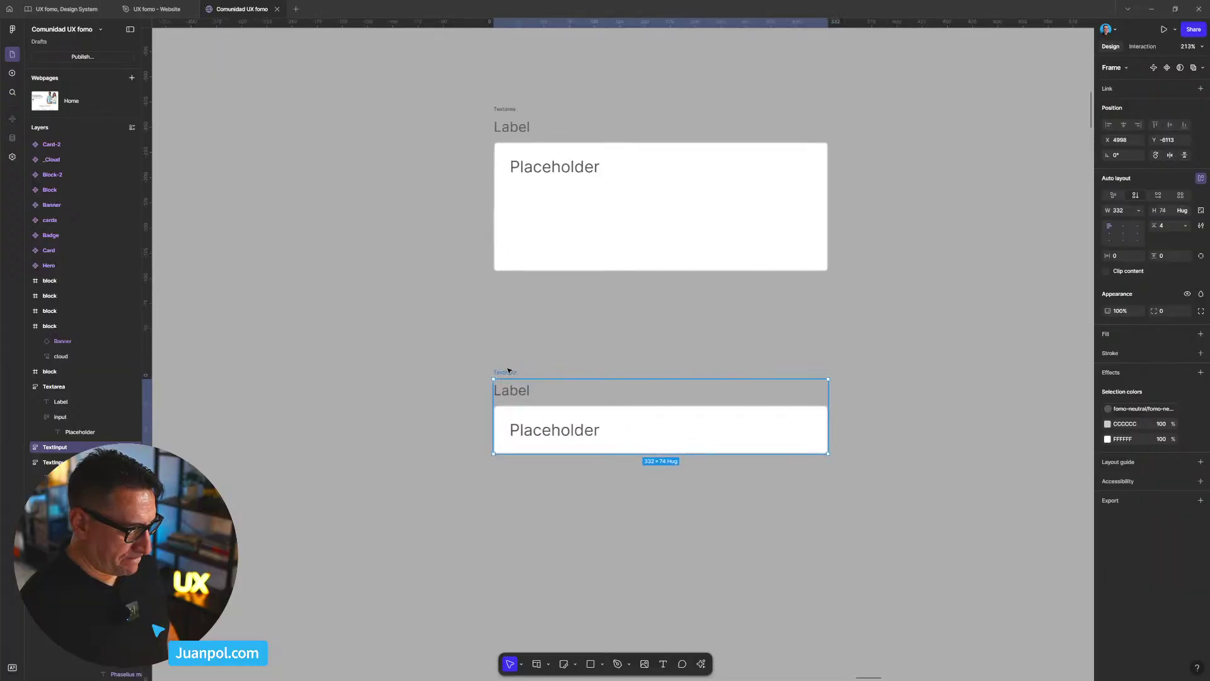
double_click(508, 372)
text(Select)
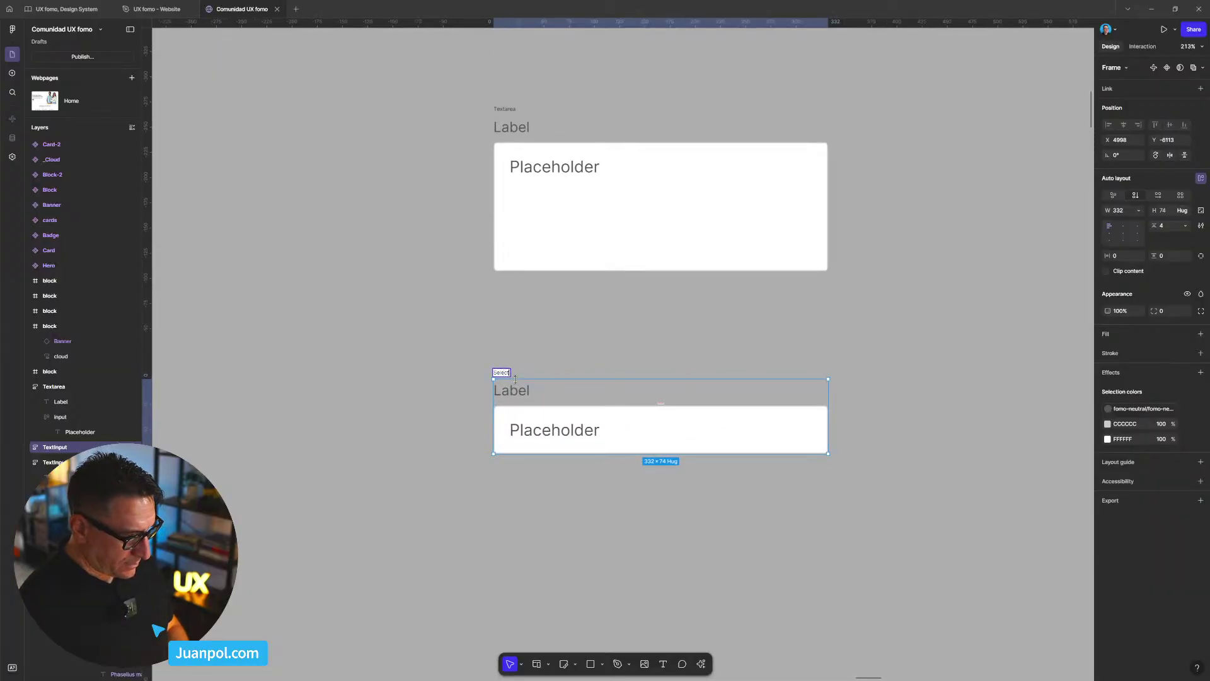
click(601, 338)
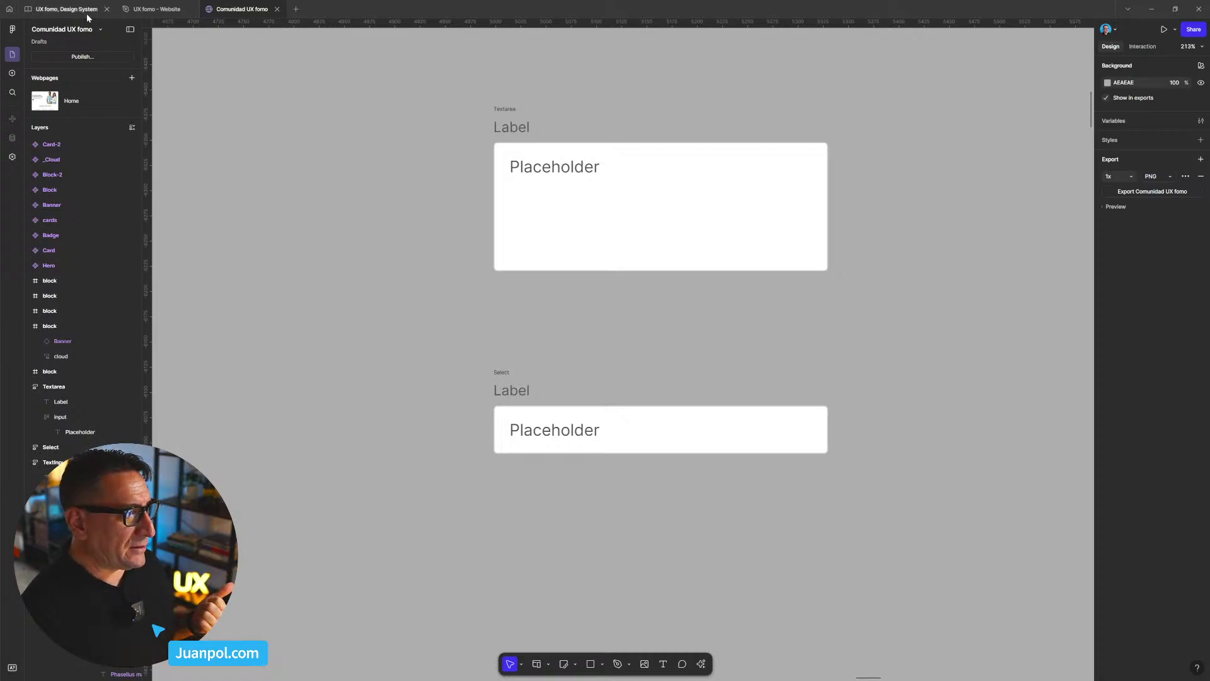
mouse_move(86, 13)
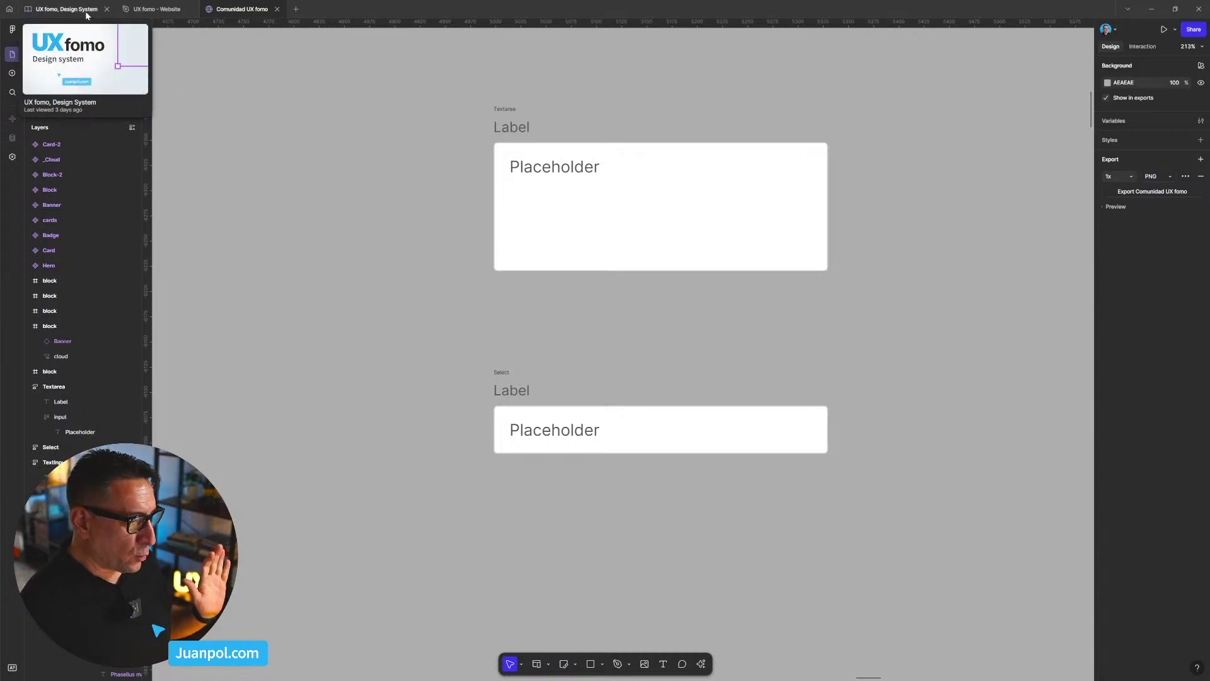
scroll(682, 347, down, 1)
scroll(683, 347, down, 5)
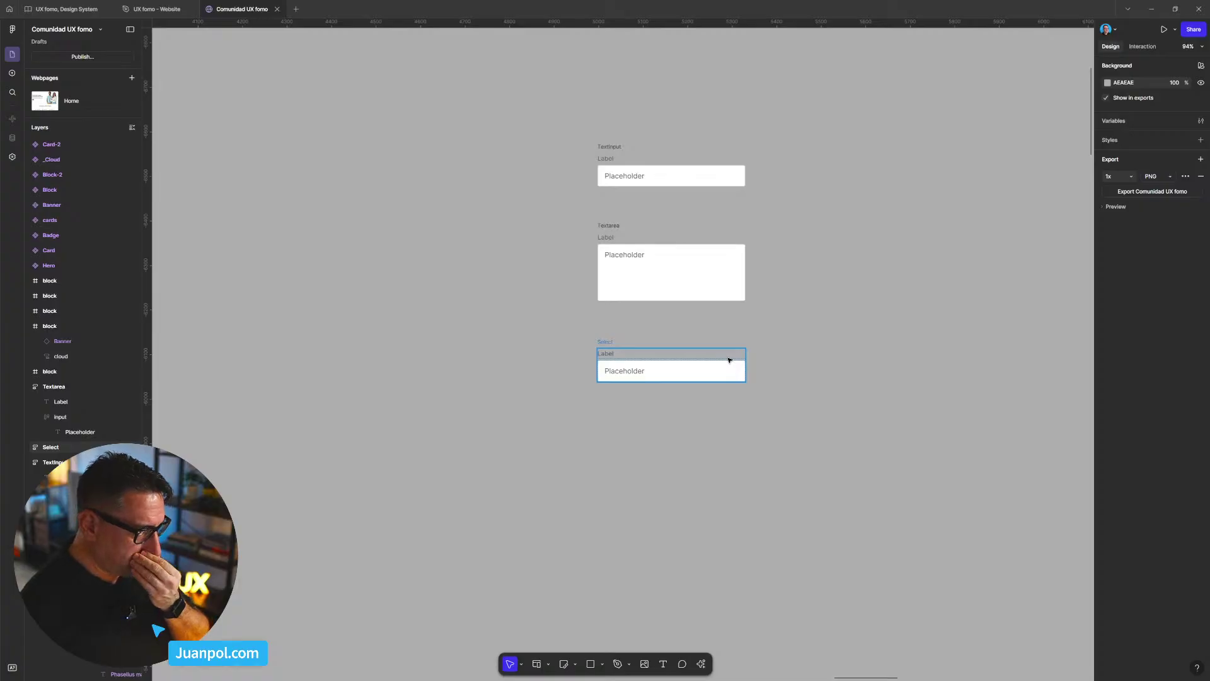
click(745, 357)
scroll(678, 376, up, 2)
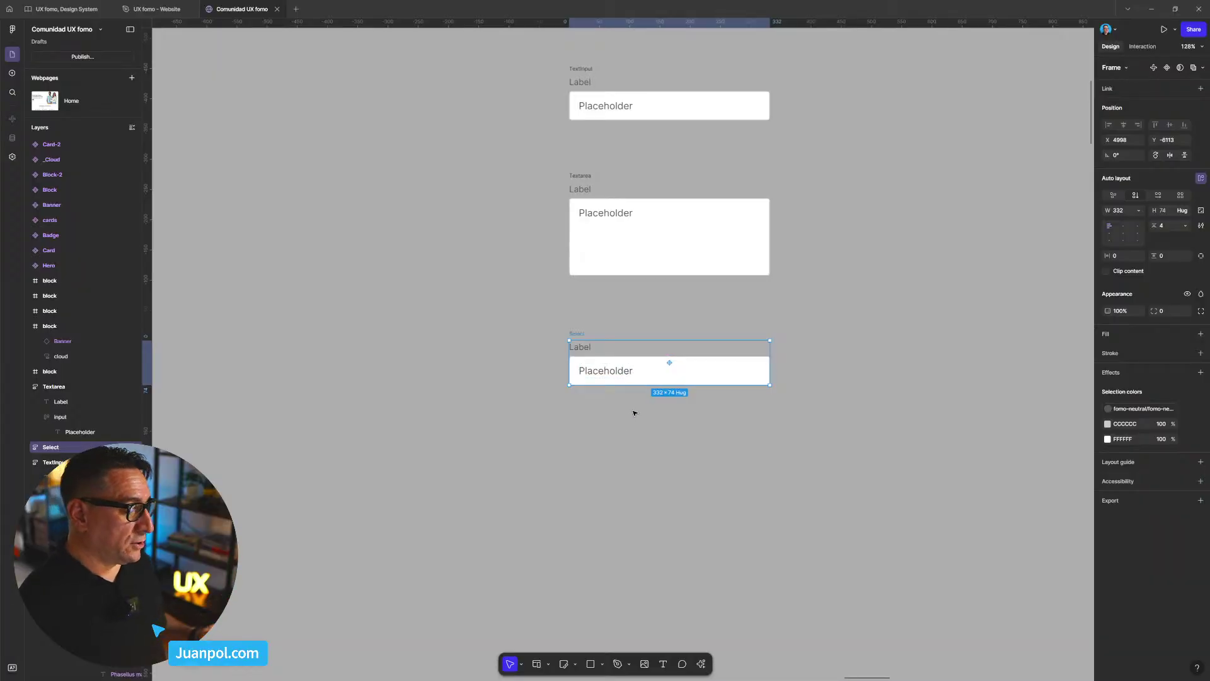
drag(723, 326, 701, 326)
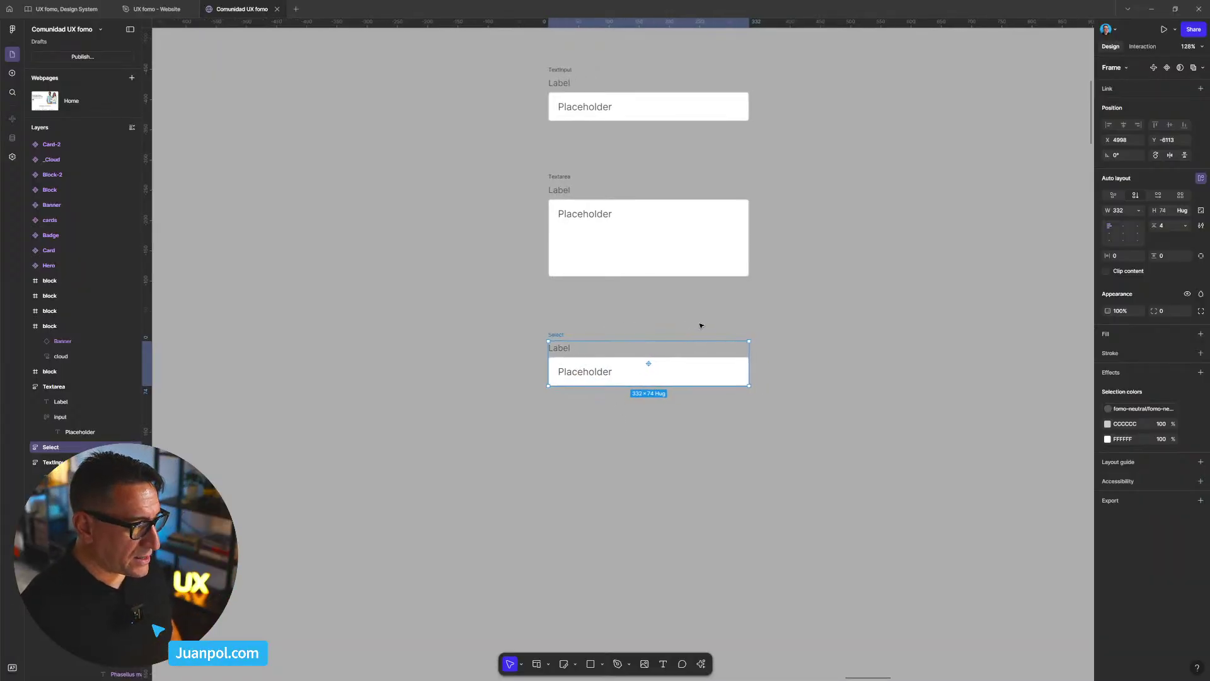
scroll(701, 326, down, 1)
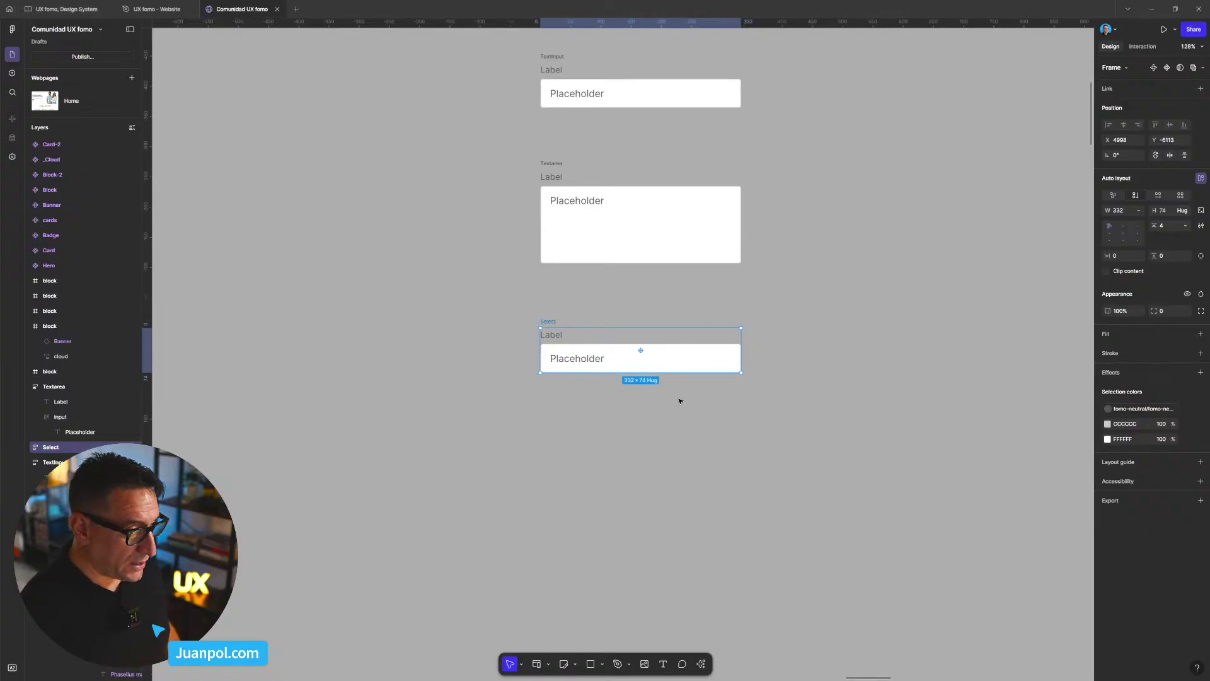
scroll(640, 370, up, 3)
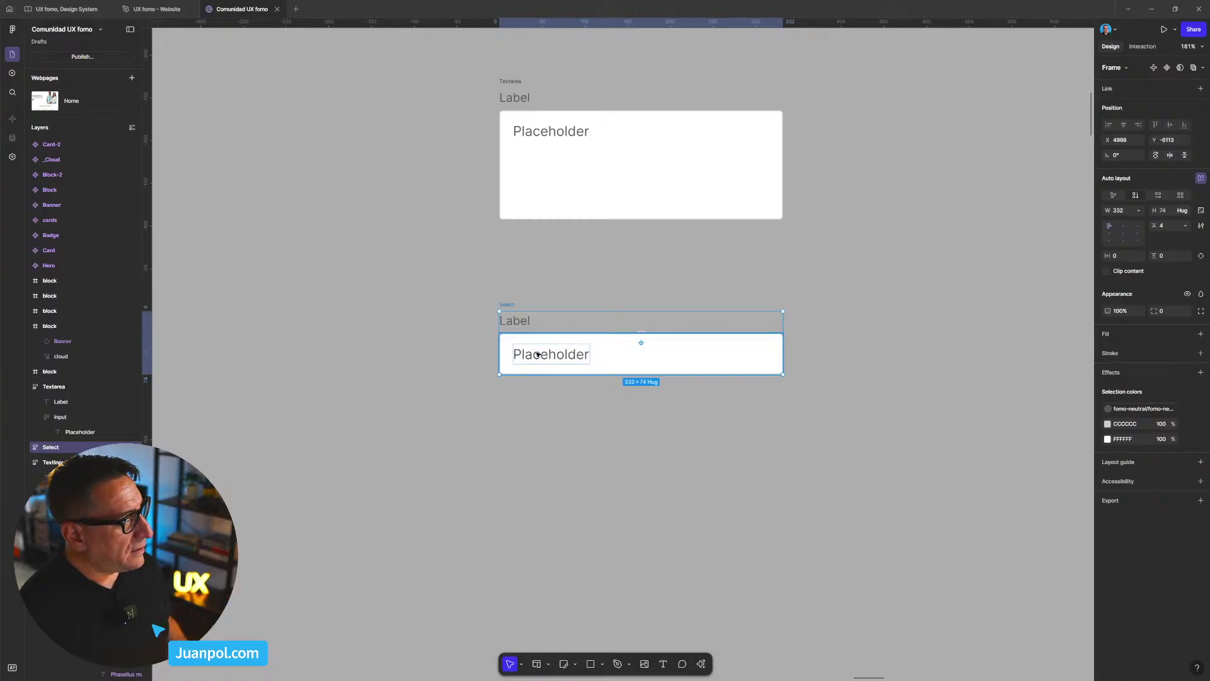
click(802, 380)
scroll(802, 385, down, 5)
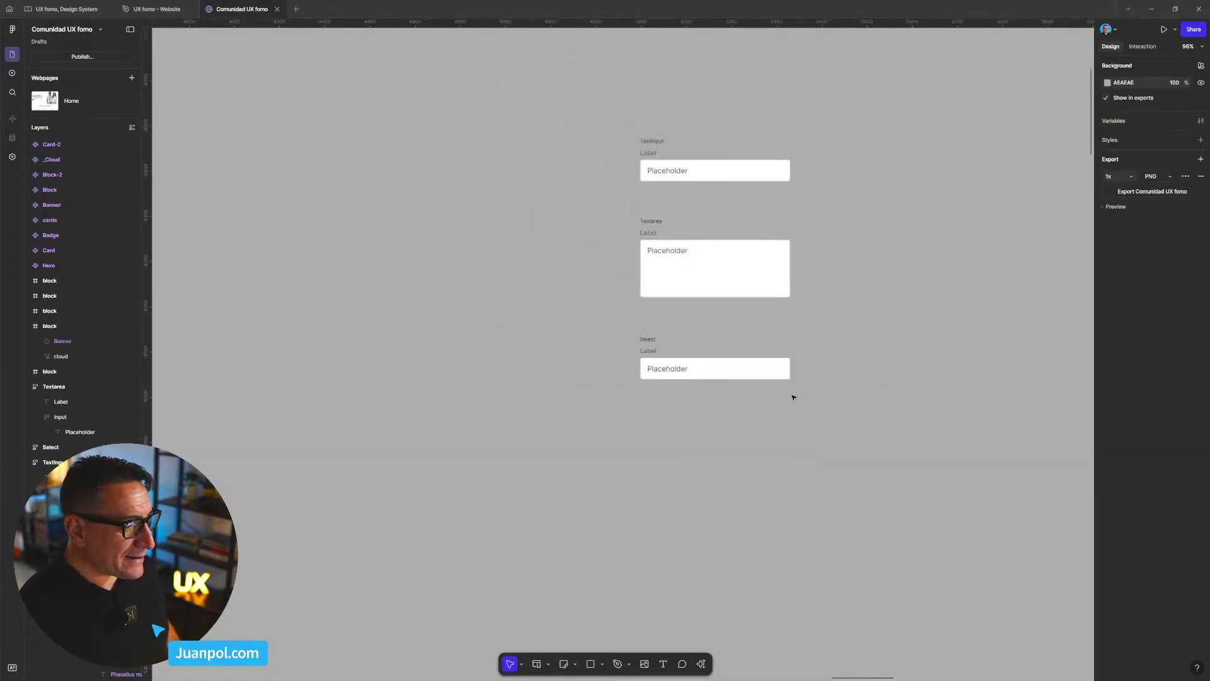
scroll(741, 373, up, 1)
drag(866, 351, 826, 375)
scroll(740, 372, up, 4)
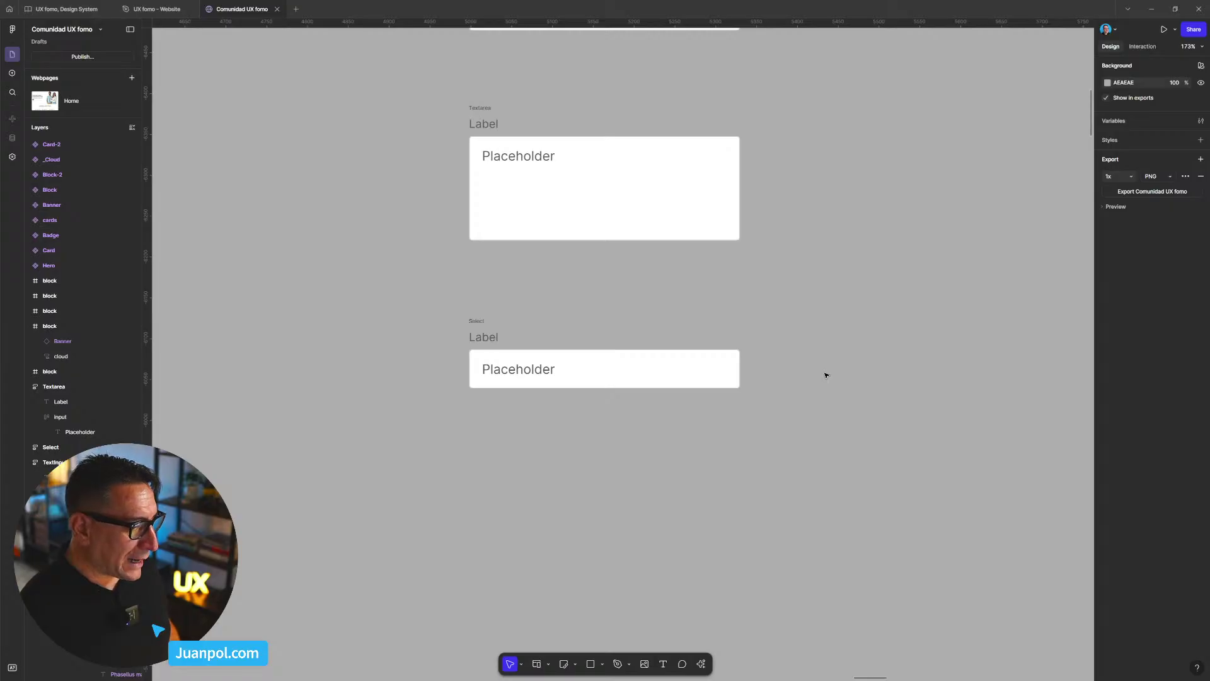
right_click(851, 358)
click(817, 401)
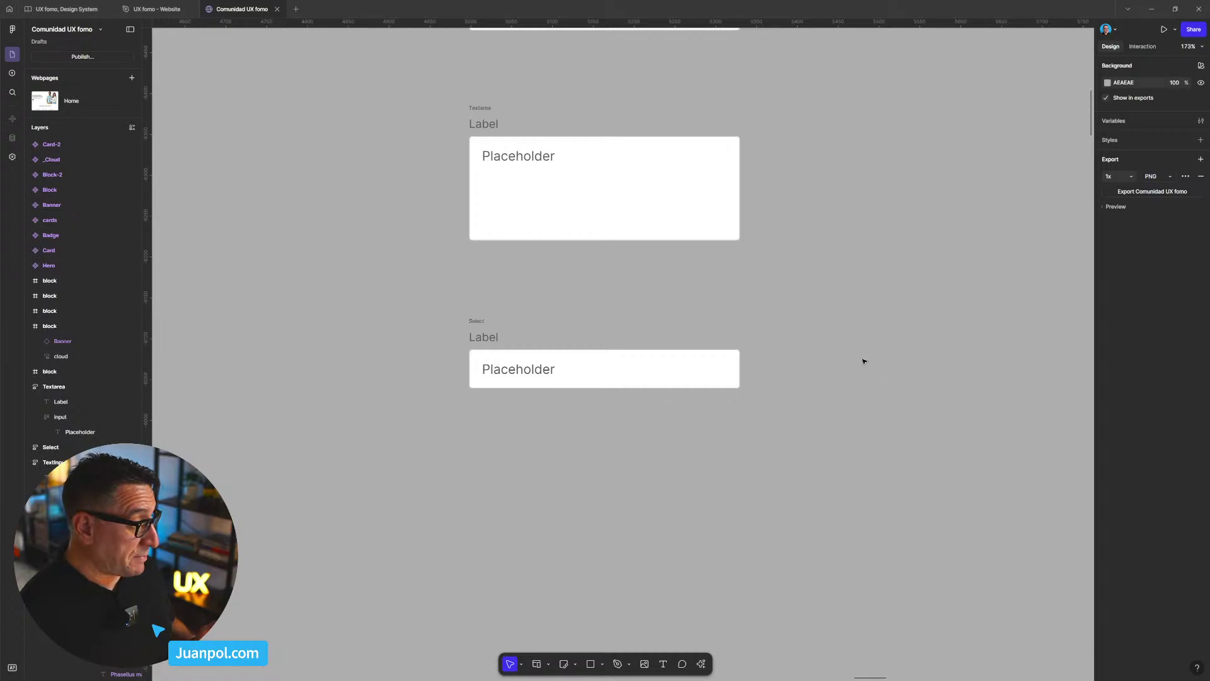
- Switch to the UX fomo, Design System file and copy the chevron-down icon from the Icons frame
click(79, 10)
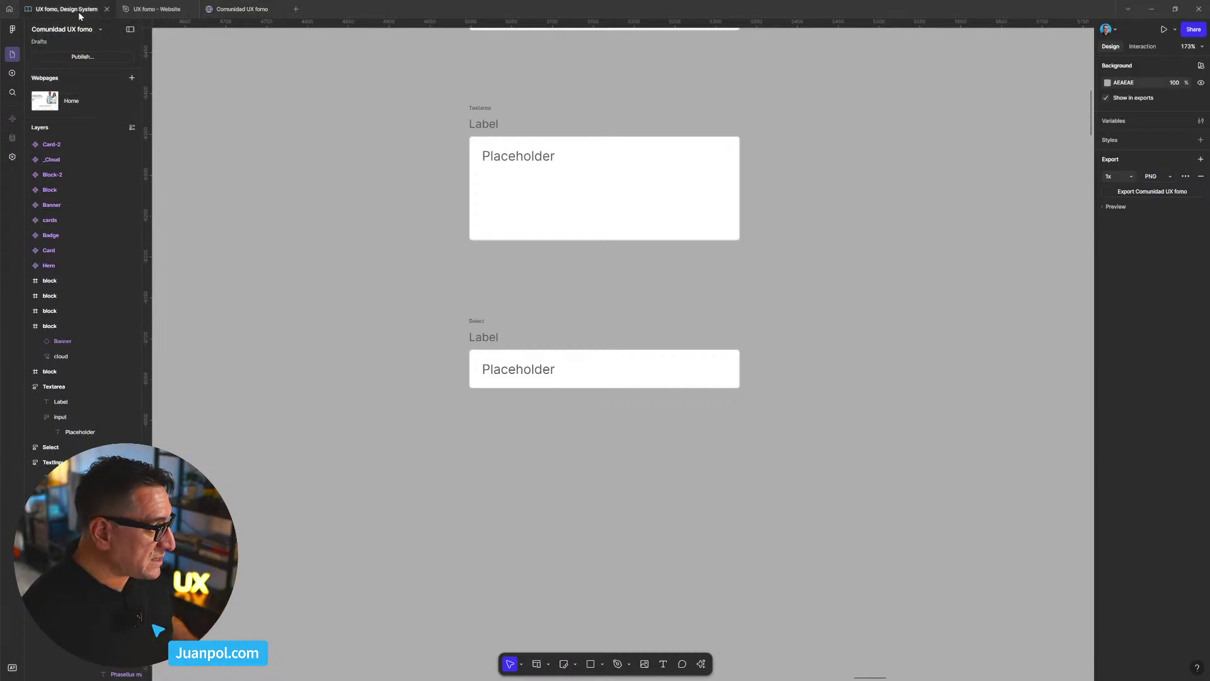
scroll(458, 287, down, 2)
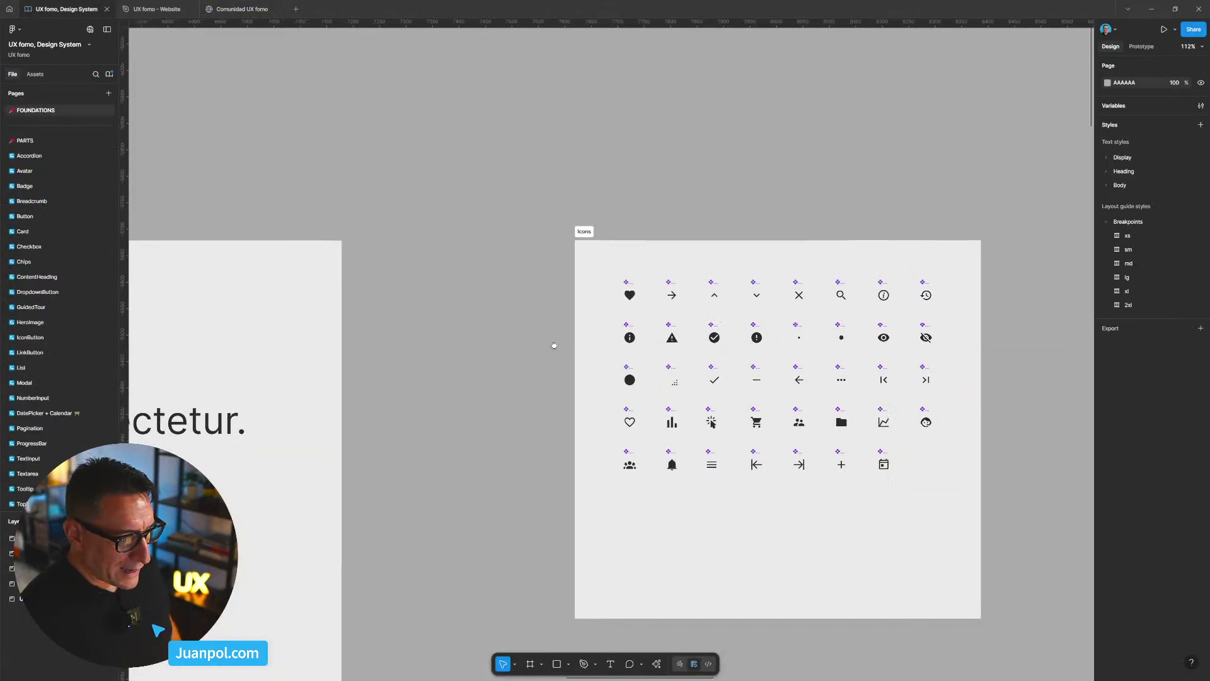
drag(554, 343, 503, 331)
scroll(500, 329, right, 3)
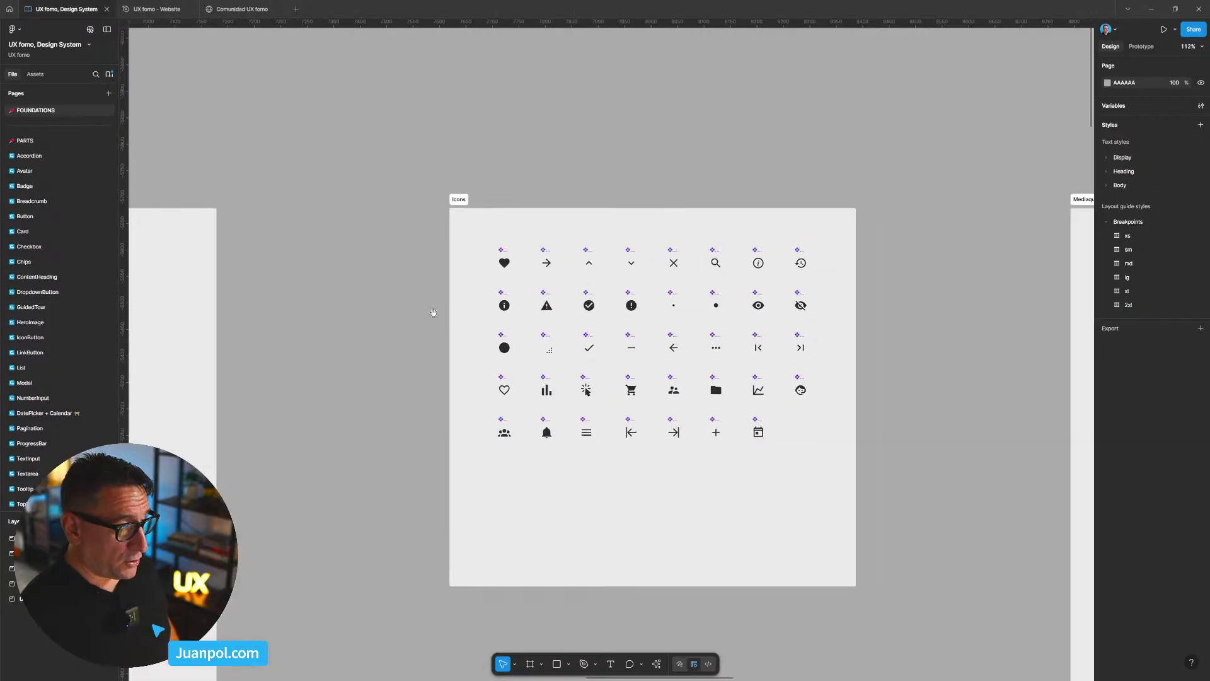
scroll(612, 266, up, 5)
click(666, 254)
drag(666, 254, 811, 101)
click(811, 102)
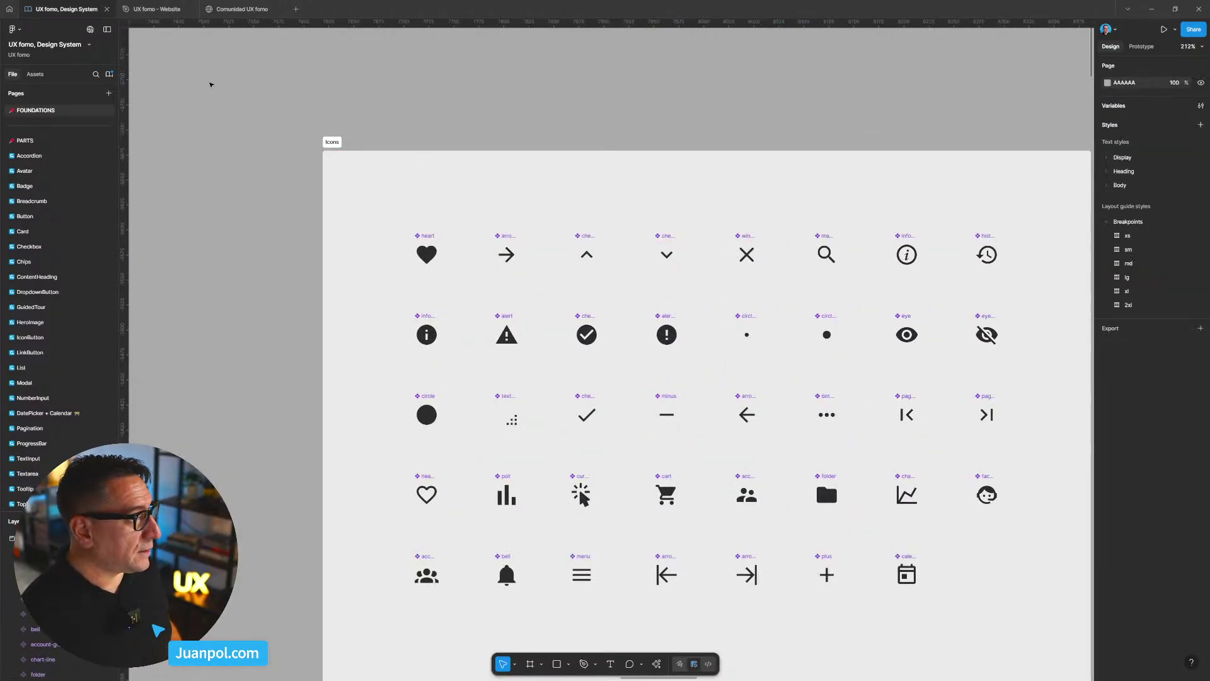
- Paste the chevron-down icon into the Comunidad UX fomo file and place it on the empty canvas to the right of the Select frame
click(231, 9)
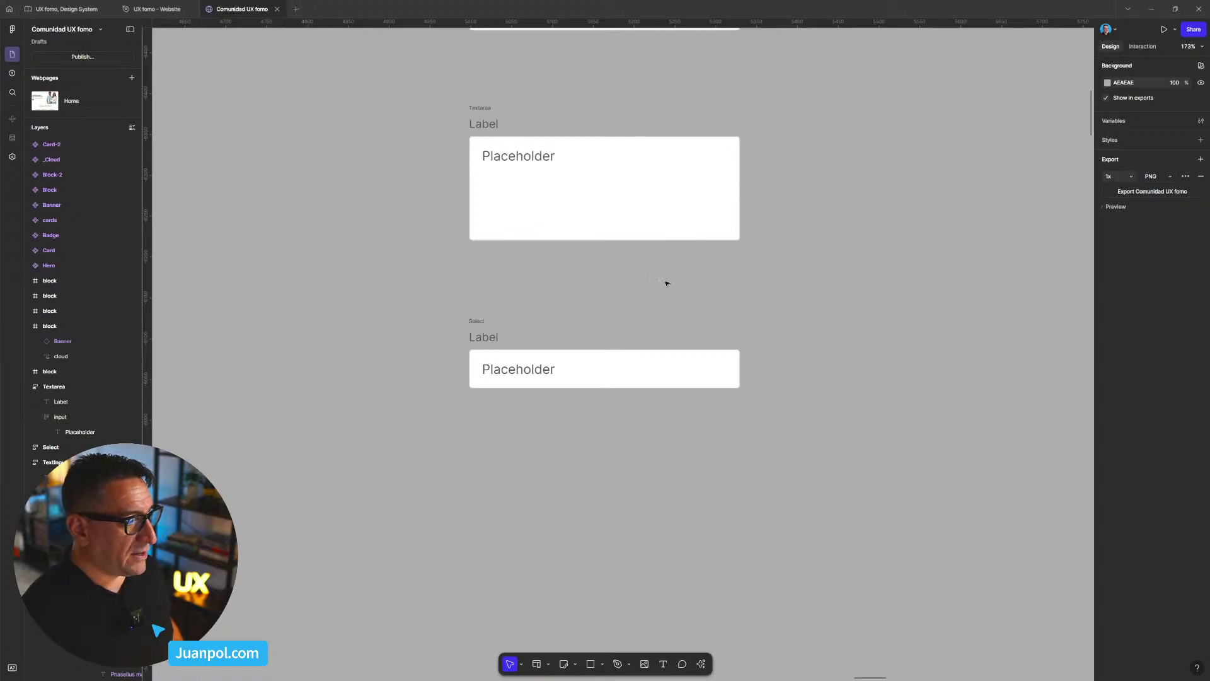
scroll(716, 287, right, 3)
scroll(716, 287, down, 1)
key(ctrl+v)
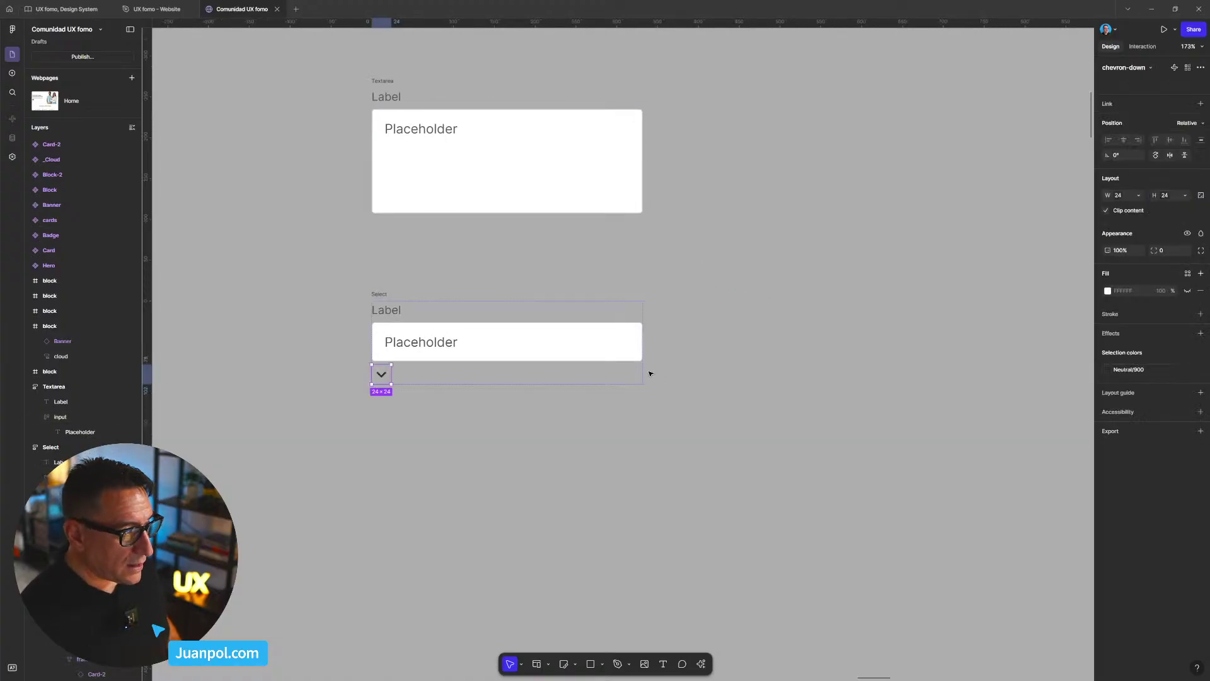
scroll(464, 377, up, 1)
drag(382, 435, 789, 386)
- Detach the chevron-down icon from its library component
right_click(789, 386)
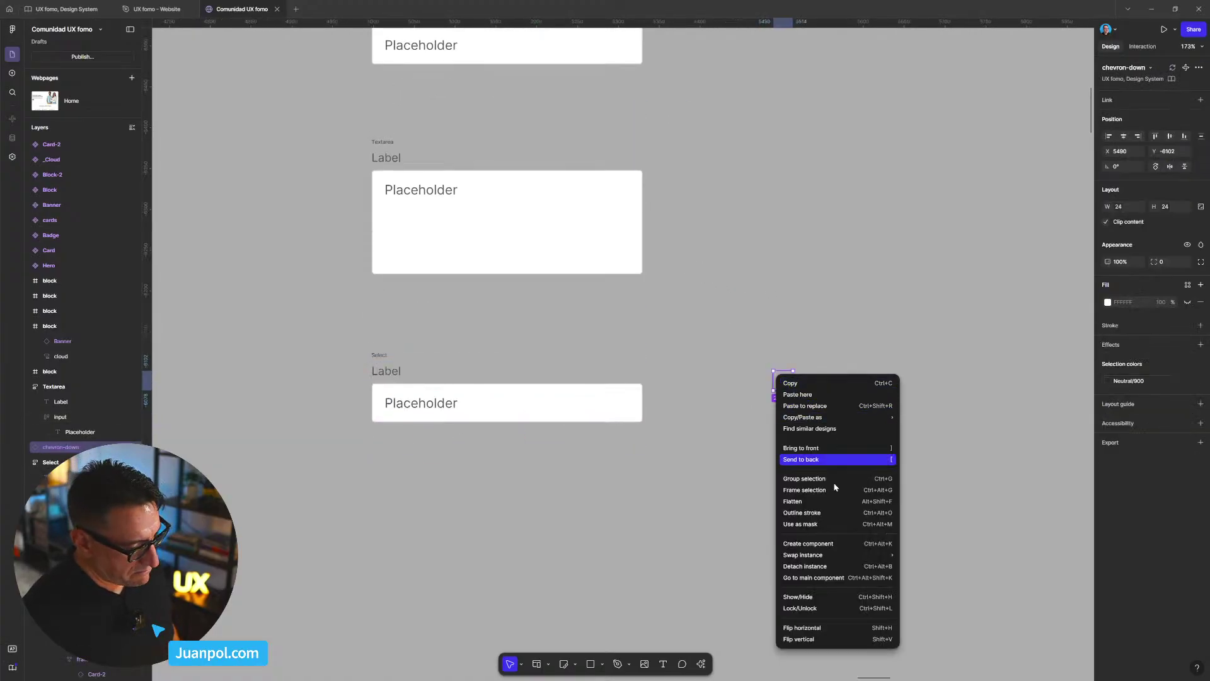
click(813, 566)
click(716, 506)
scroll(822, 422, up, 1)
drag(737, 438, 874, 333)
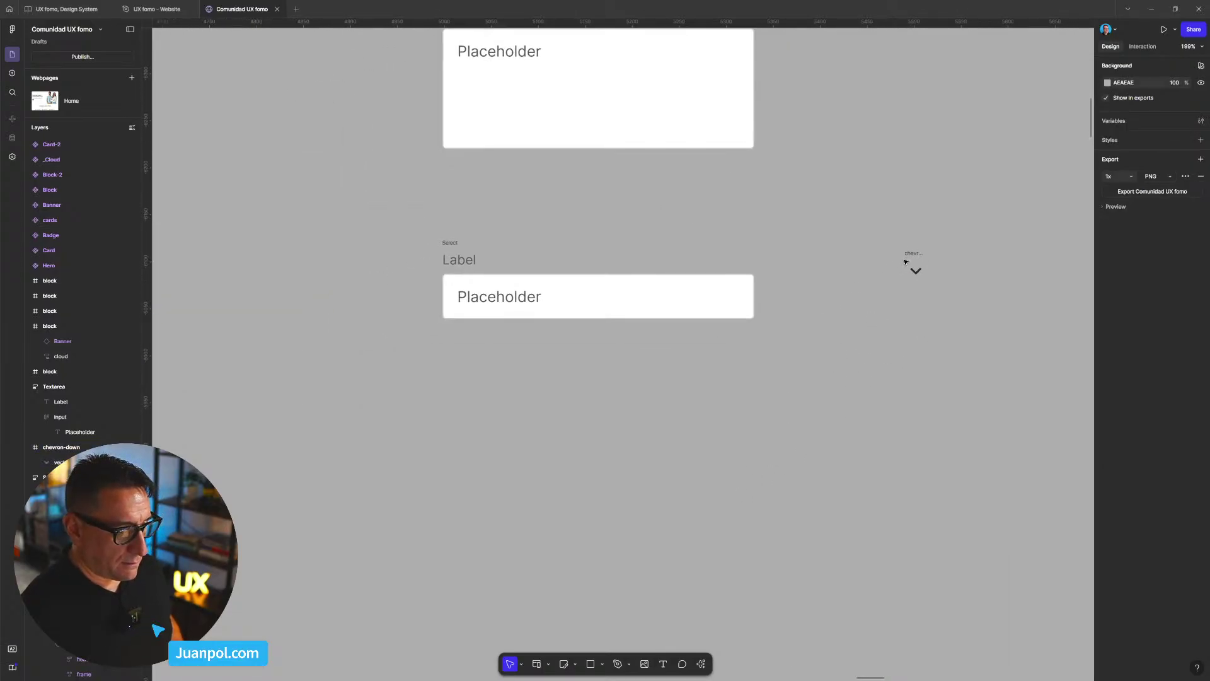
- Put the chevron-down icon inside the Select's Input box and space the placeholder and icon to opposite ends of the box
drag(917, 272, 682, 304)
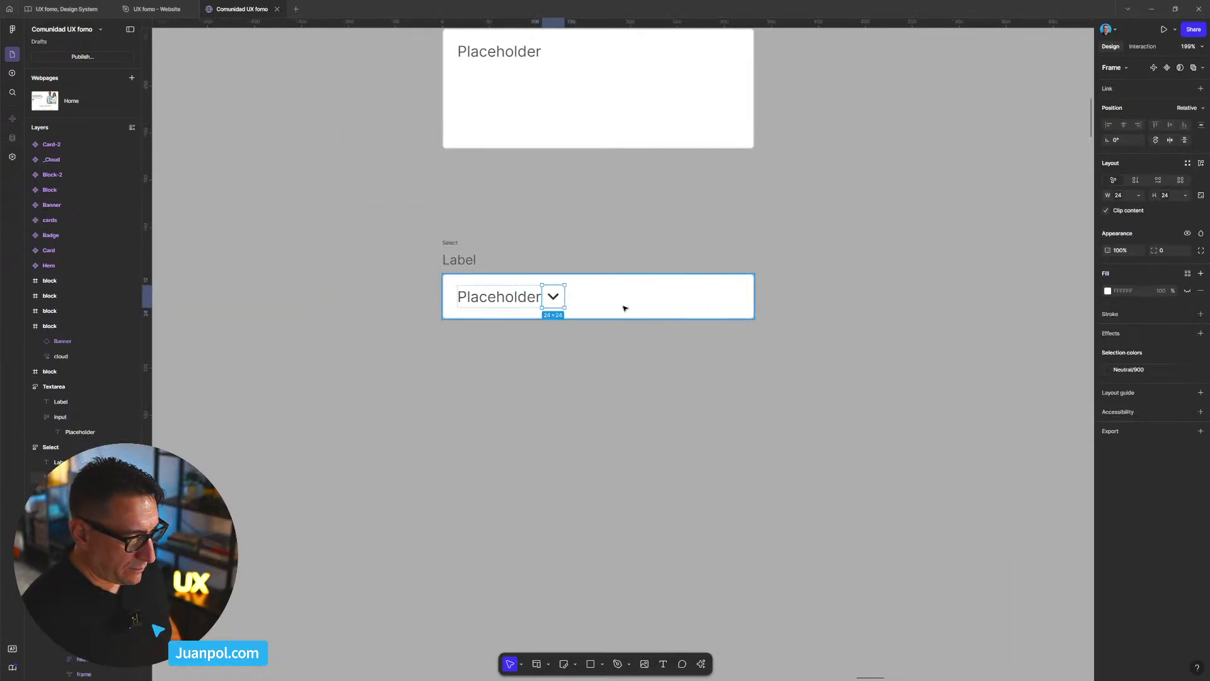
click(658, 307)
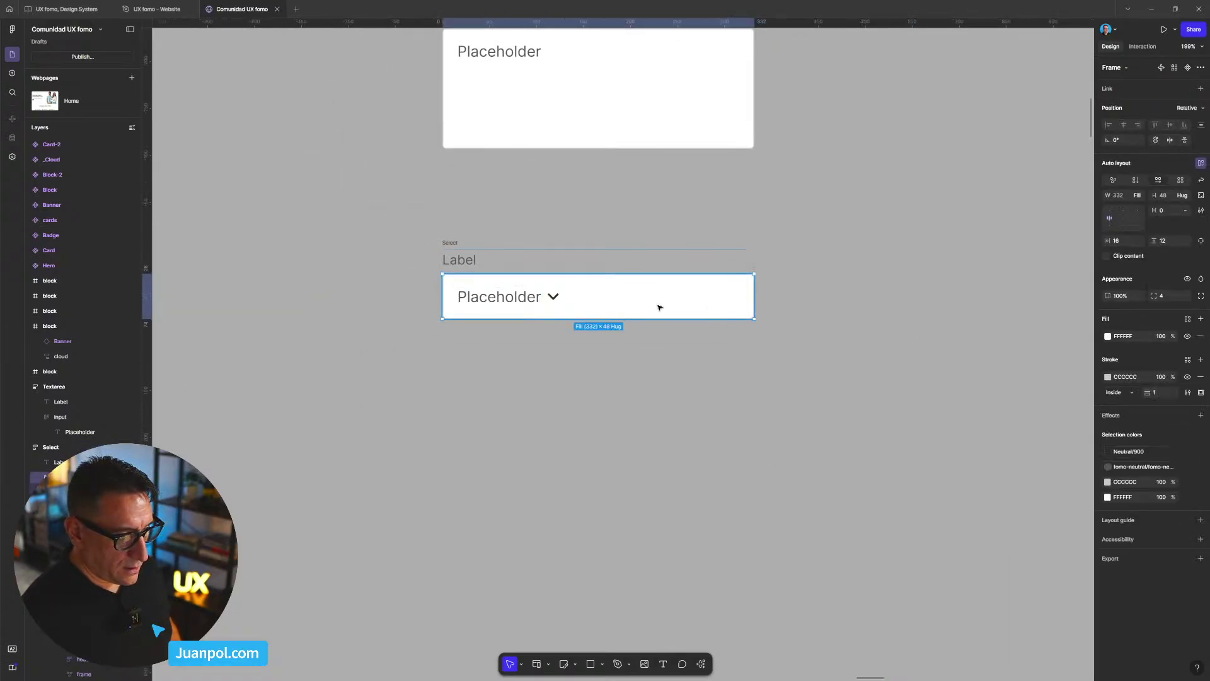
double_click(1104, 217)
click(874, 340)
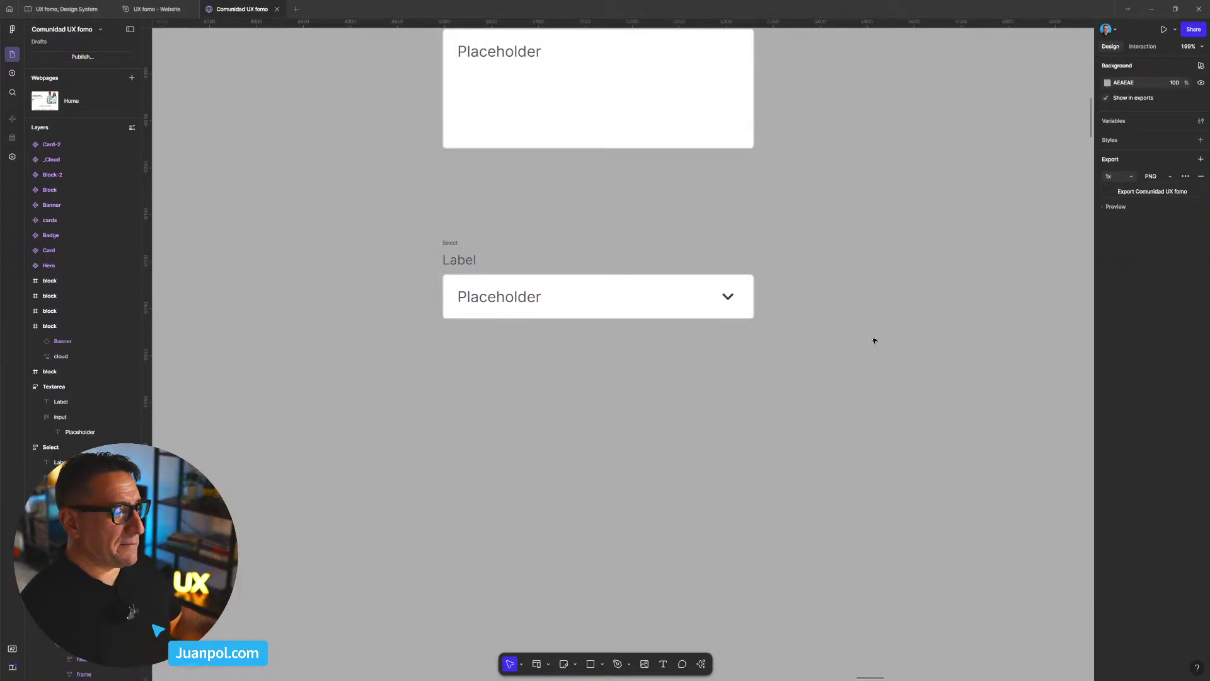
scroll(824, 361, down, 2)
scroll(689, 337, up, 4)
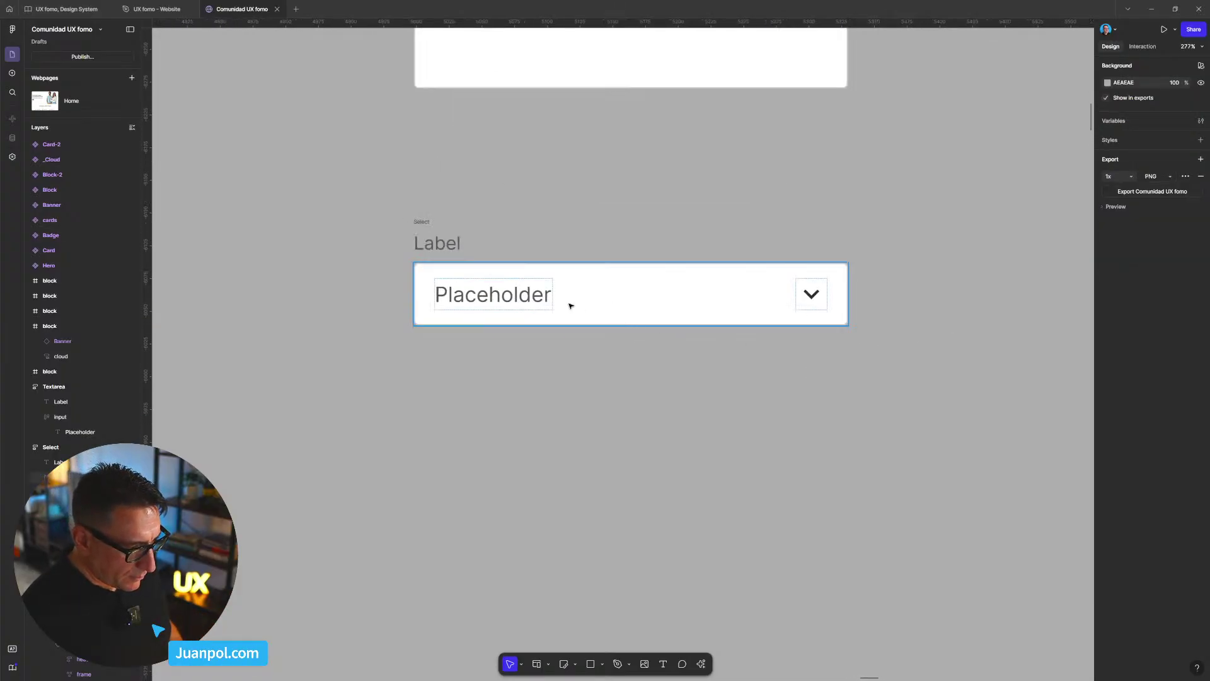
scroll(861, 303, down, 1)
scroll(861, 302, down, 5)
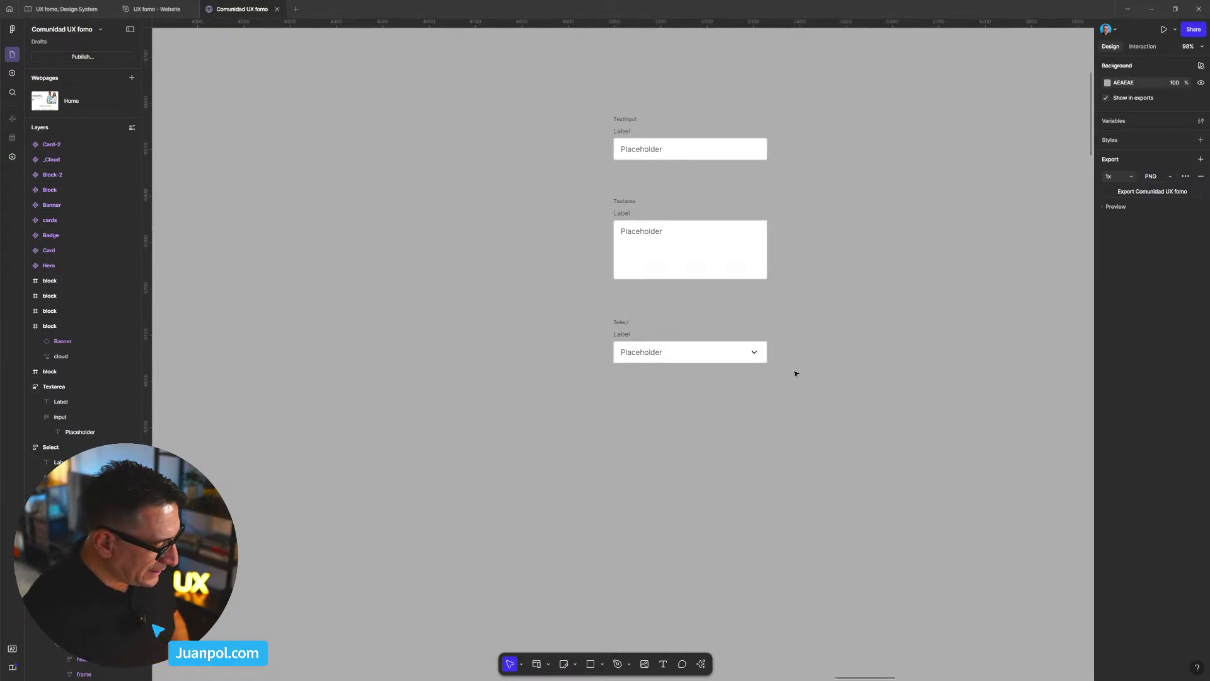
scroll(854, 301, down, 2)
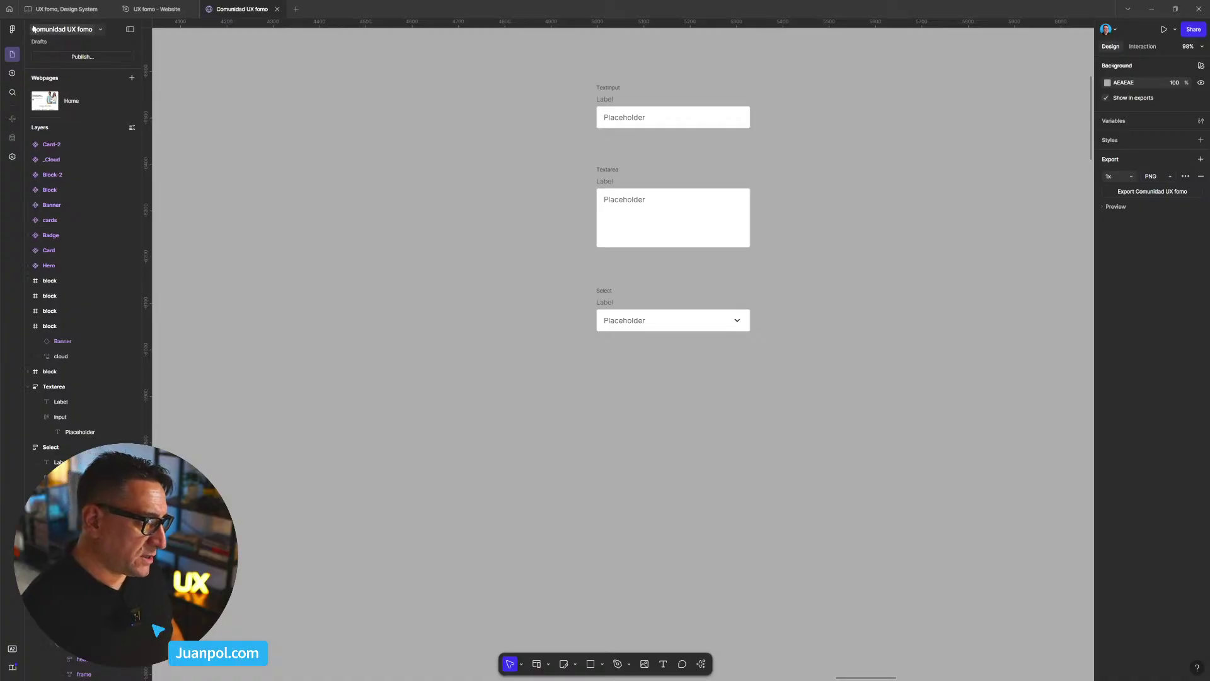
- Copy an instance of the unselected checkbox from the Checkbox page of the UX fomo, Design System file
click(42, 9)
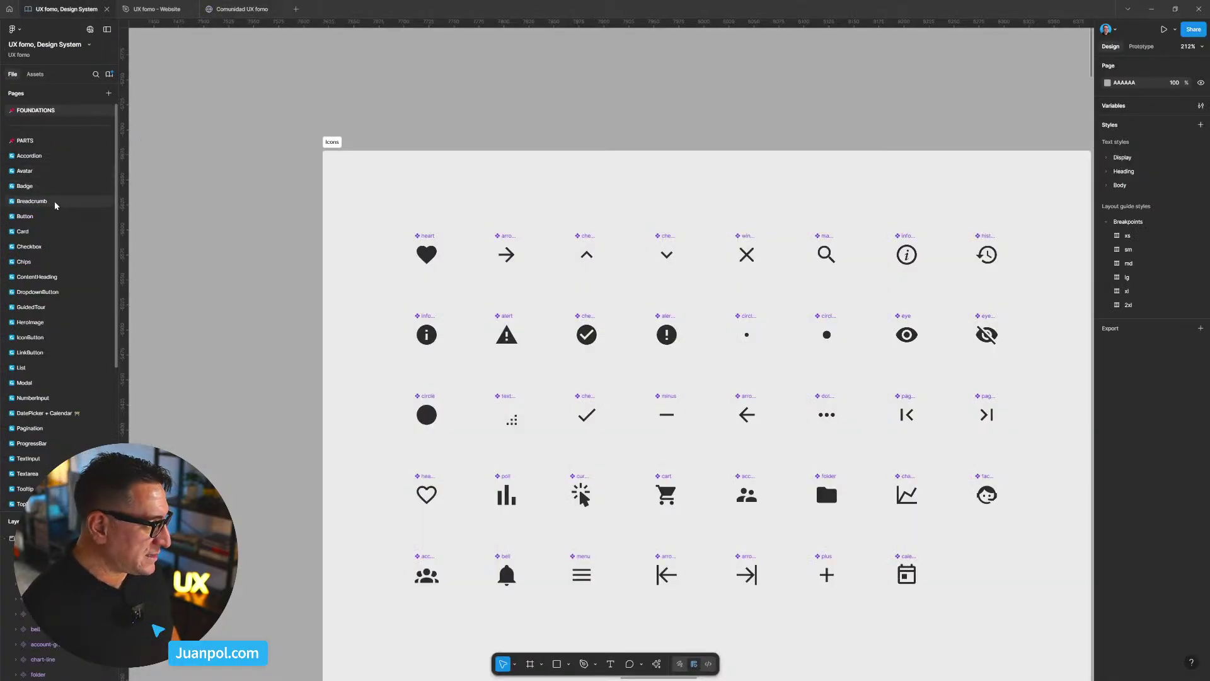
click(39, 246)
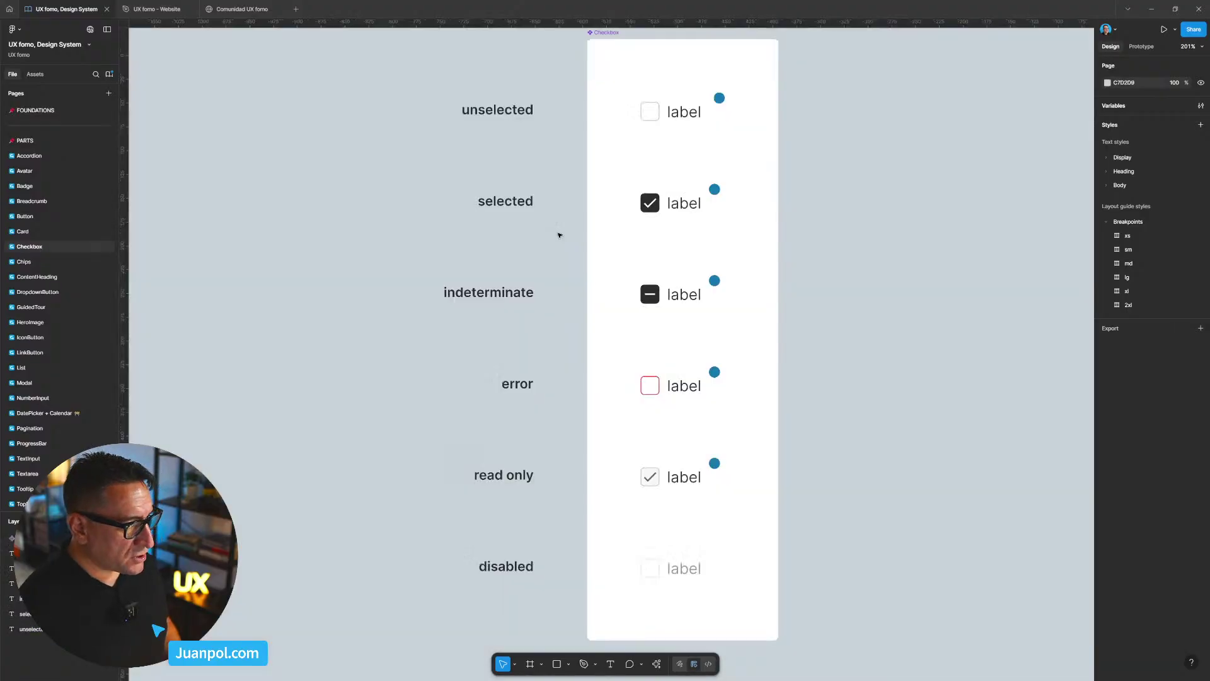
drag(665, 115, 960, 246)
key(Delete)
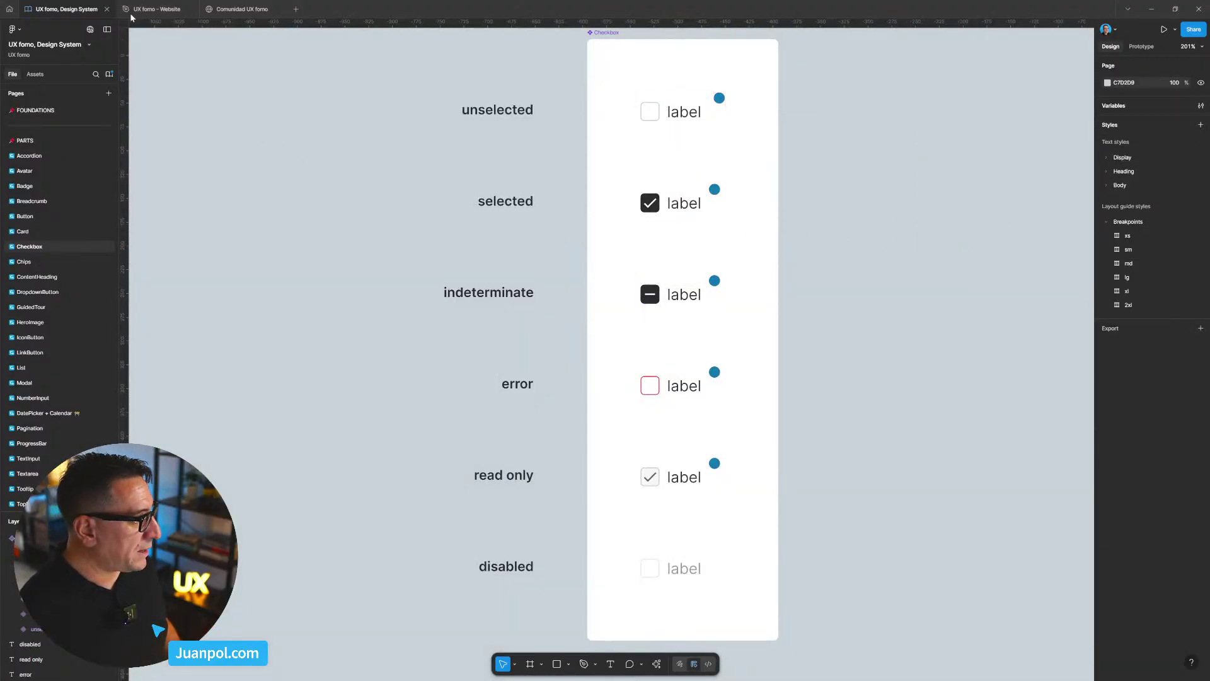
- Paste the Checkbox into the Comunidad UX fomo file and place it below the Select frame
click(242, 9)
click(749, 307)
click(747, 403)
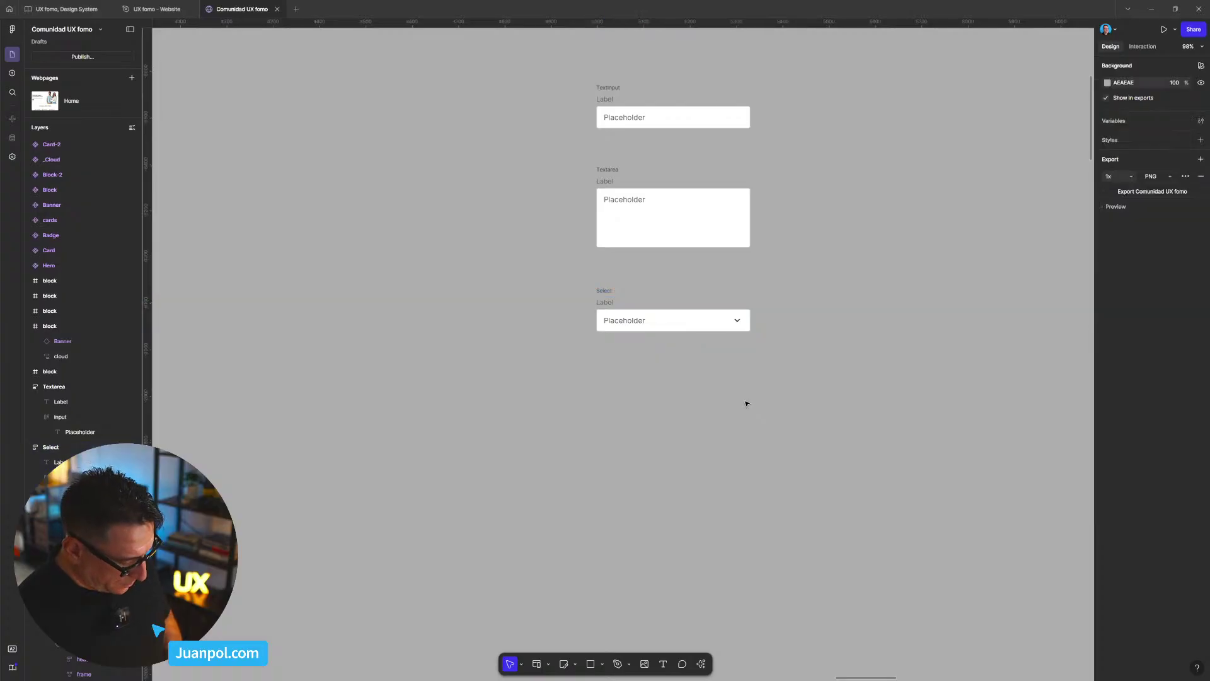
key(ctrl+v)
scroll(652, 380, up, 2)
drag(595, 346, 613, 387)
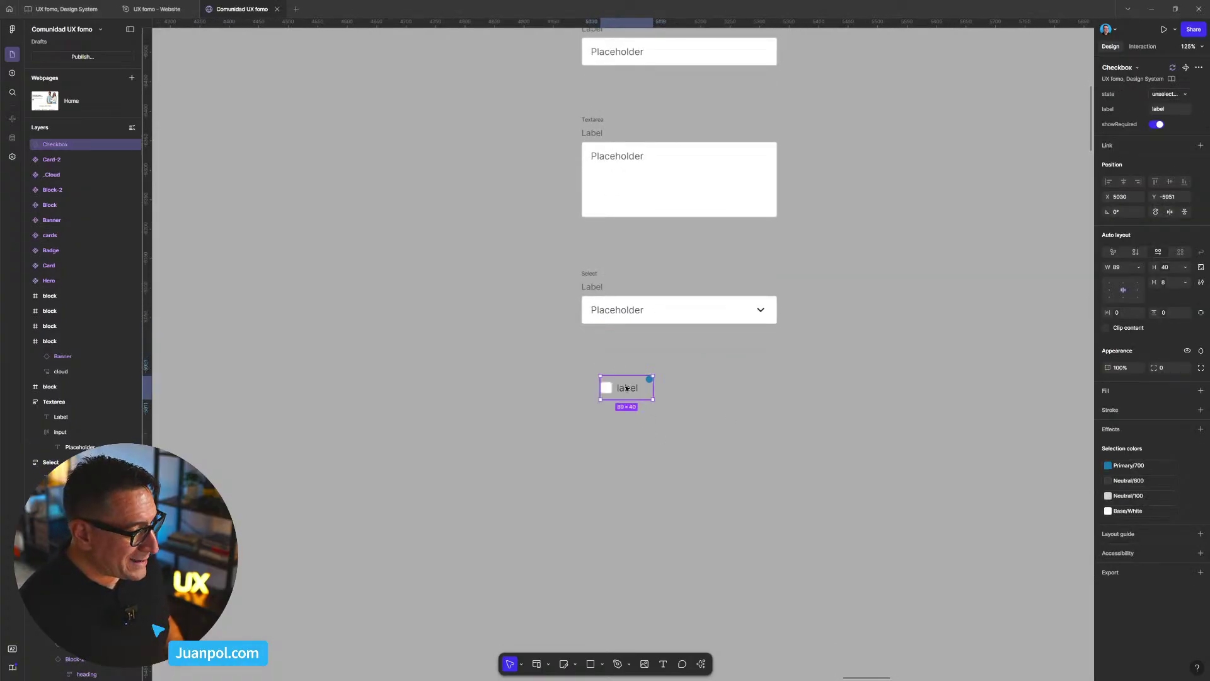
- Detach the Checkbox from its library component
right_click(613, 387)
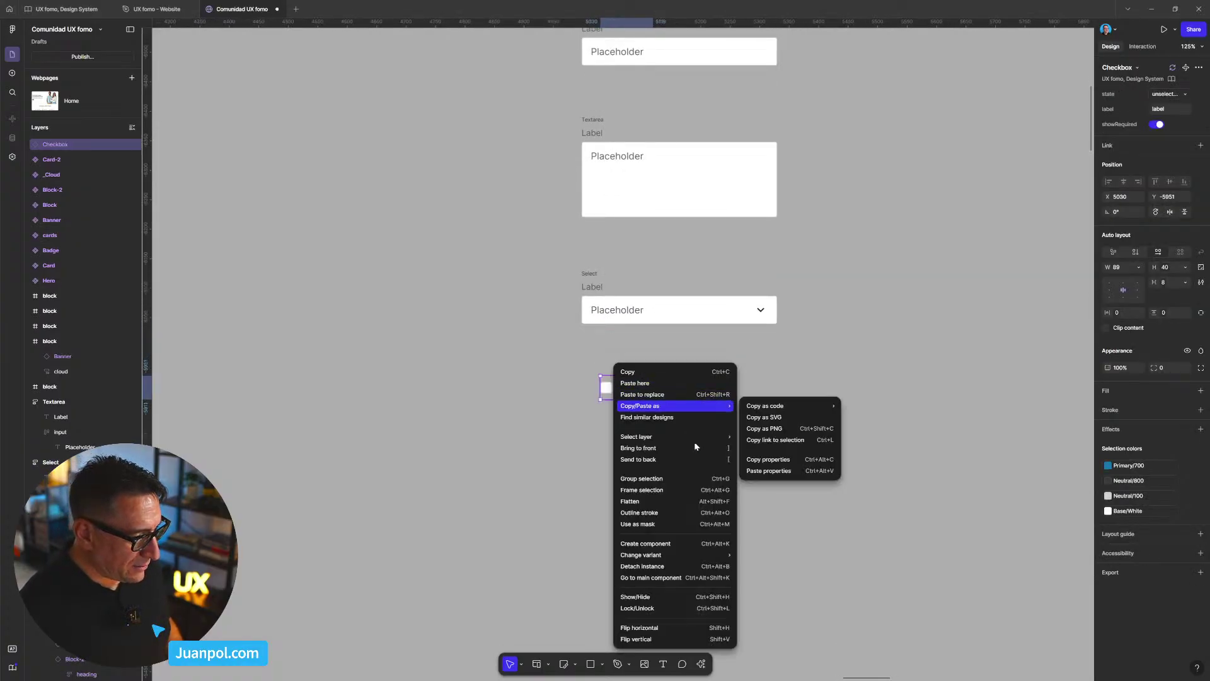
click(674, 566)
click(724, 541)
scroll(640, 410, up, 3)
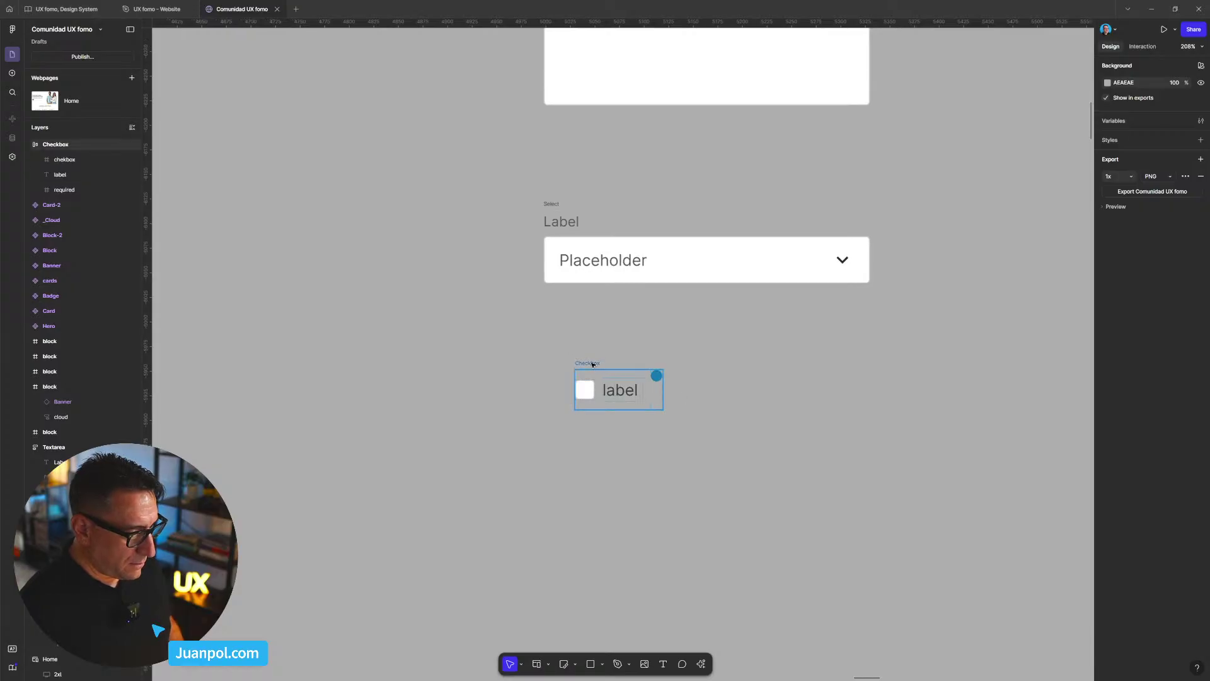
- Delete the required marker layer from the Checkbox frame
click(592, 365)
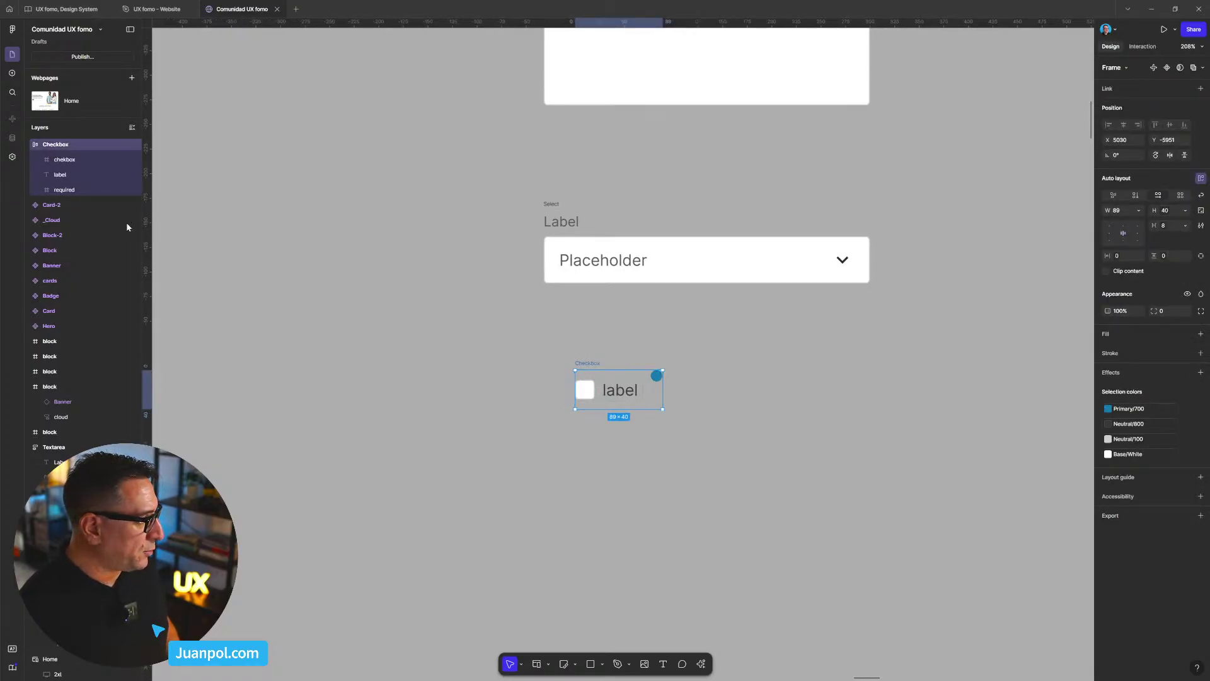
click(71, 193)
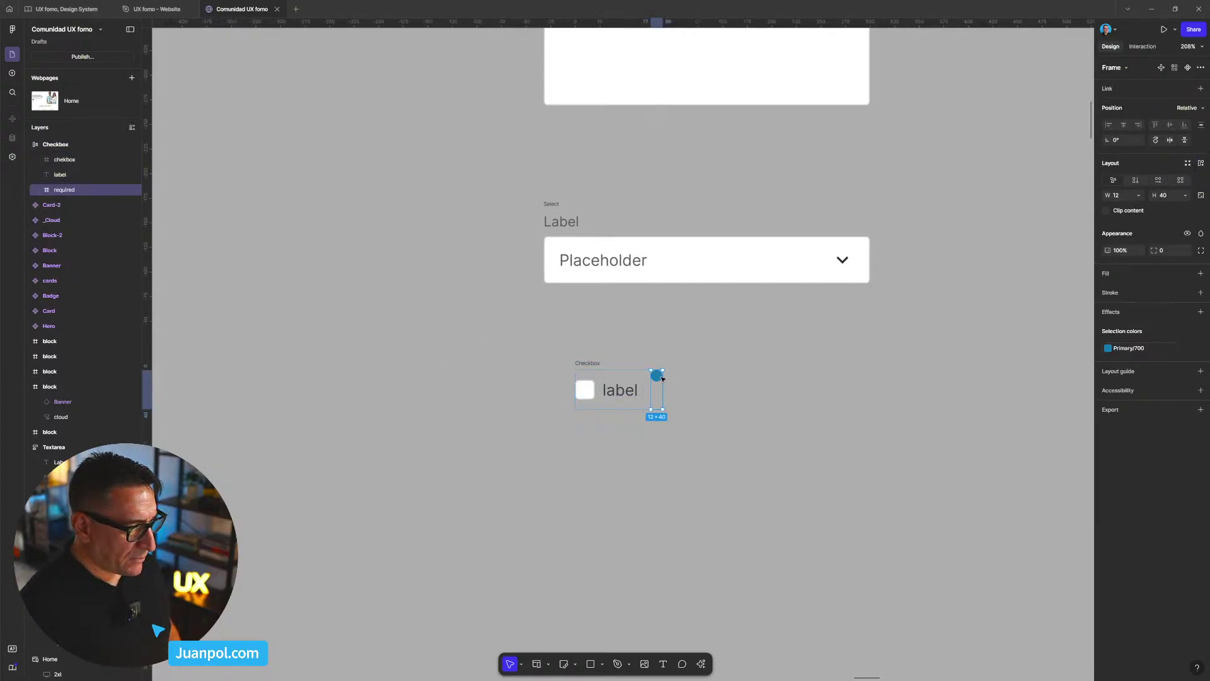
key(Delete)
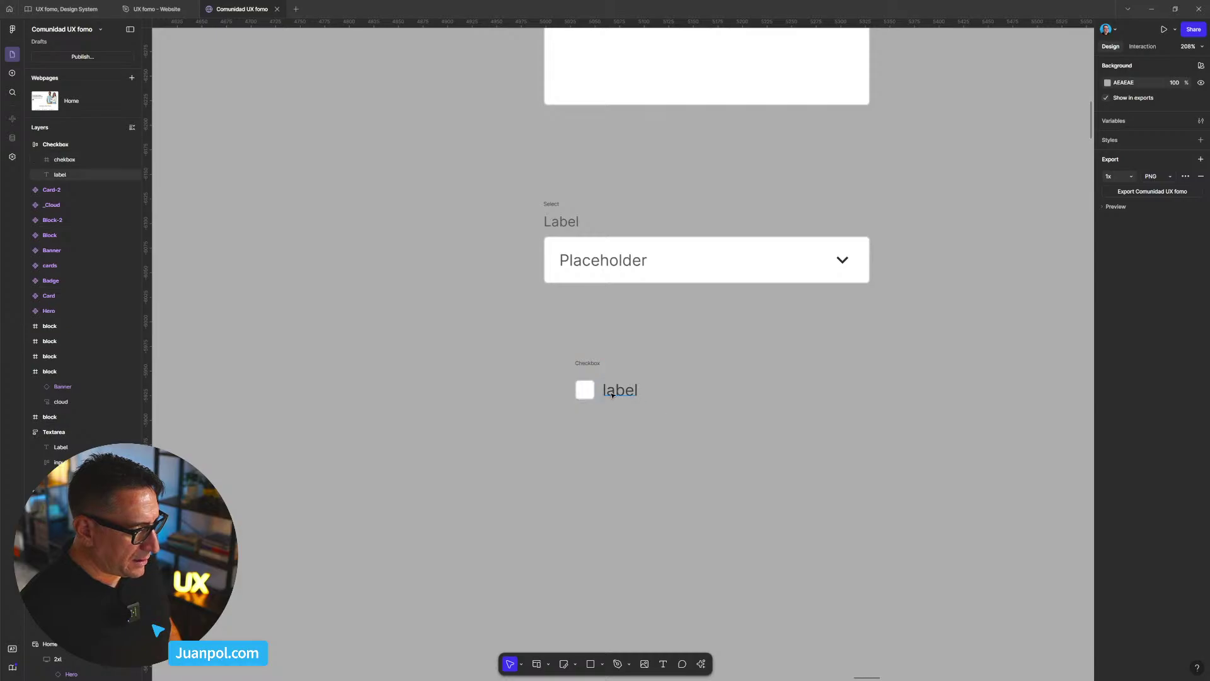
- Test the Checkbox with the longer label "fdsg fd gfd g dg dsf g" and widen its frame to 237
click(615, 394)
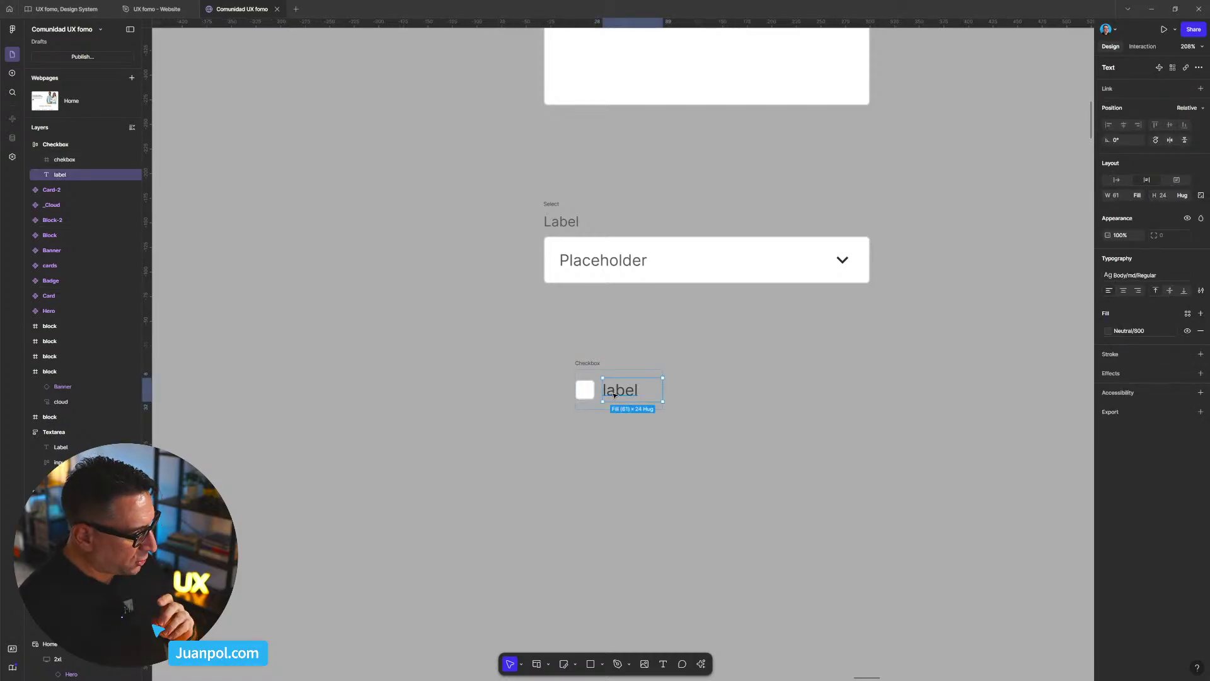
click(594, 364)
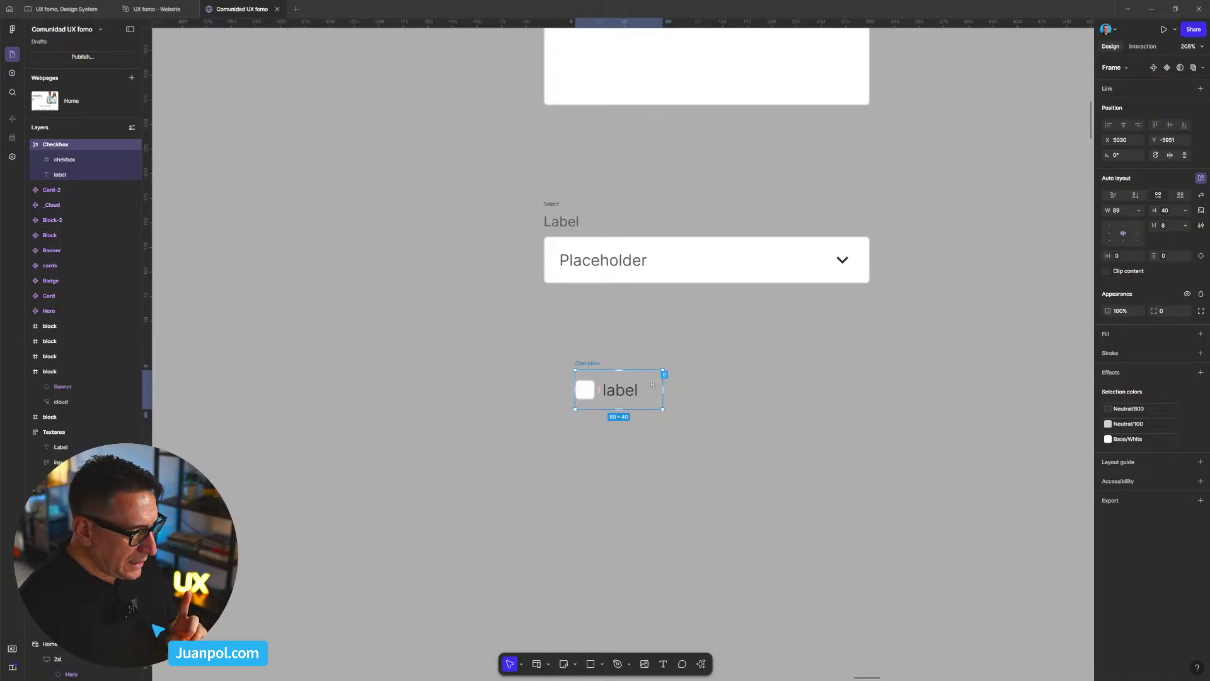
double_click(628, 397)
text(fdsg fd gfd g dg dsf g)
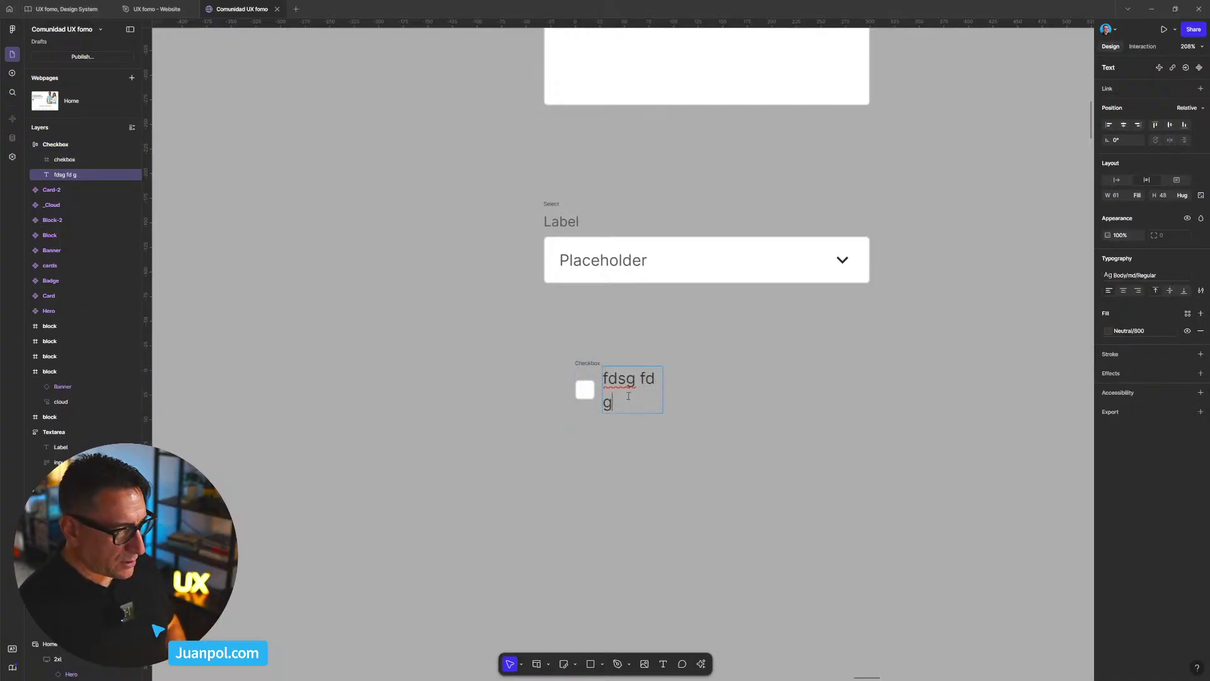
click(830, 331)
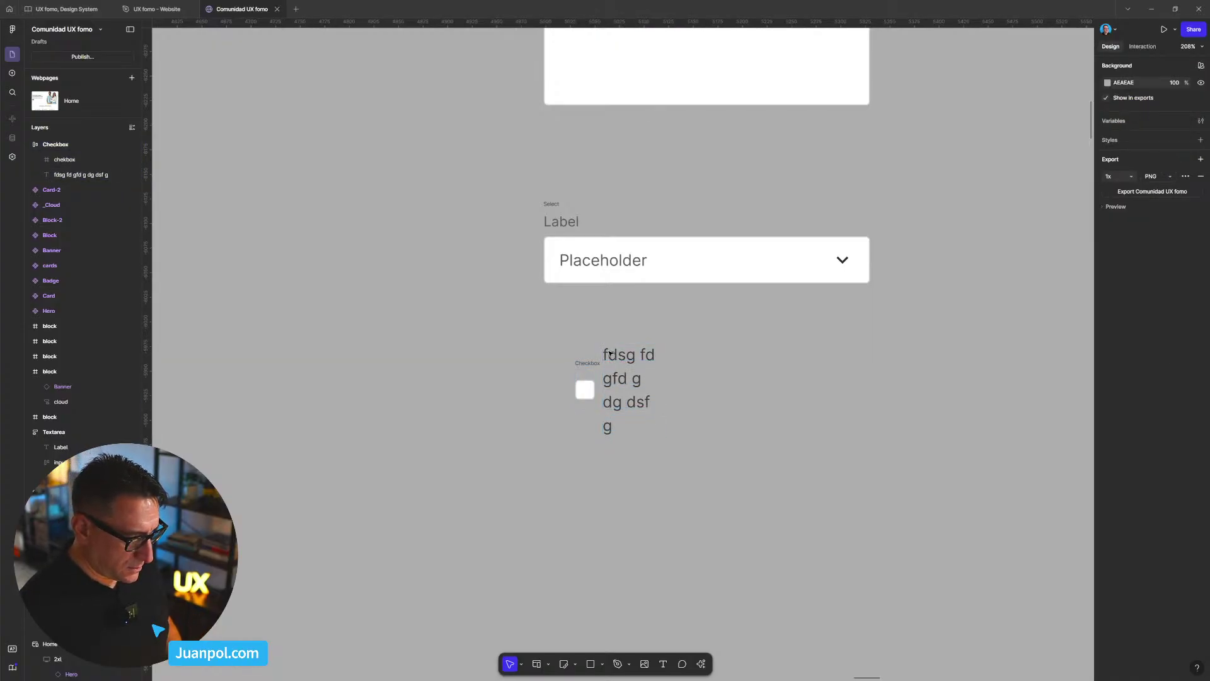
click(662, 385)
drag(663, 389, 808, 392)
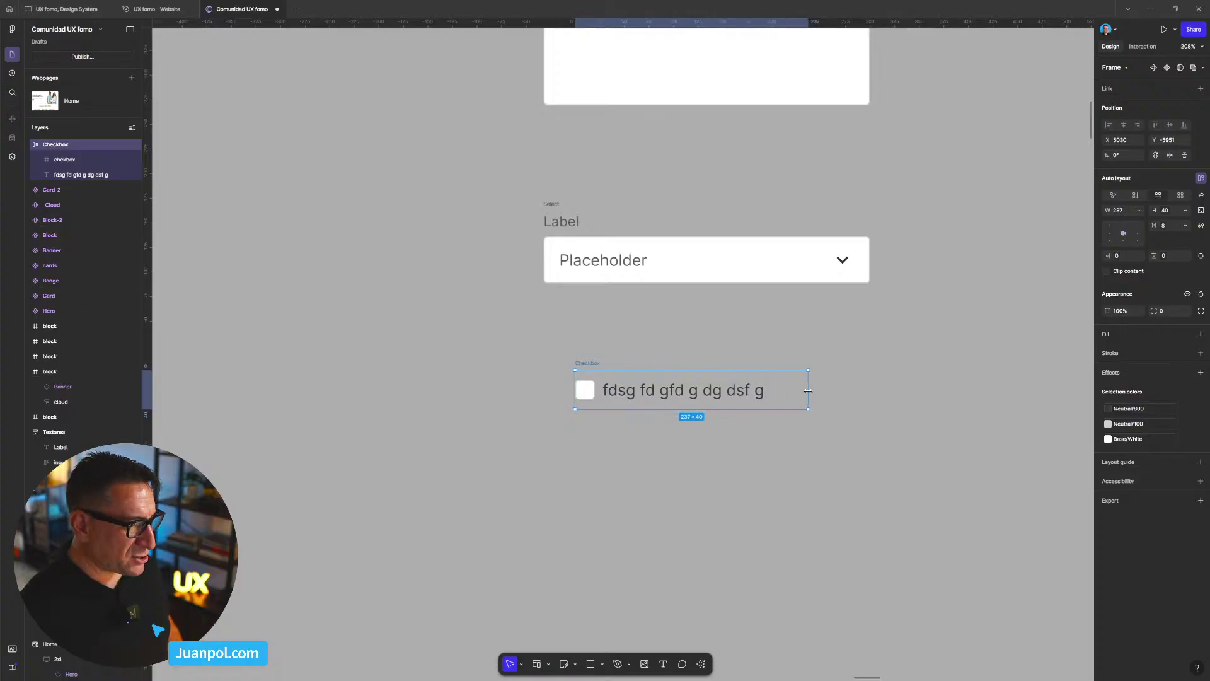
- Undo the widening of the Checkbox frame and the test label text
key(ctrl+z)
key(ctrl+z)
key(ctrl+z)
key(ctrl+z)
key(ctrl+z)
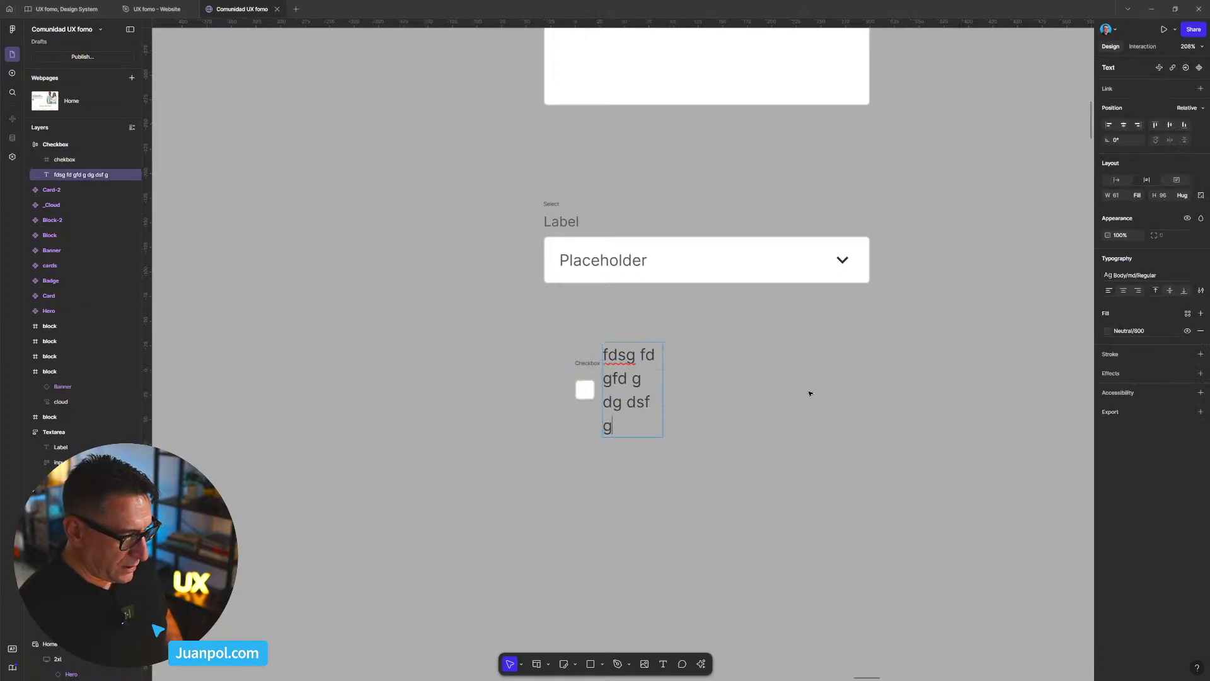
click(567, 364)
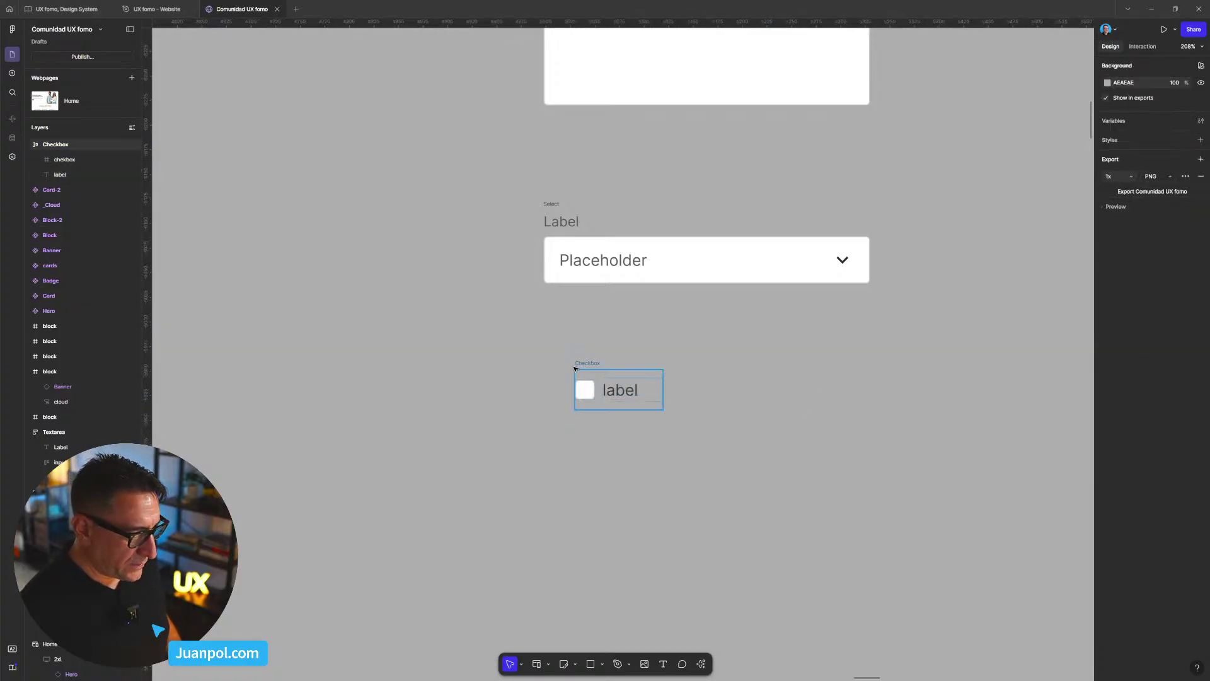
- Align the Checkbox frame with the Select's left edge and move it down to about Y -5928
drag(583, 364, 557, 384)
scroll(557, 384, down, 4)
scroll(557, 384, down, 3)
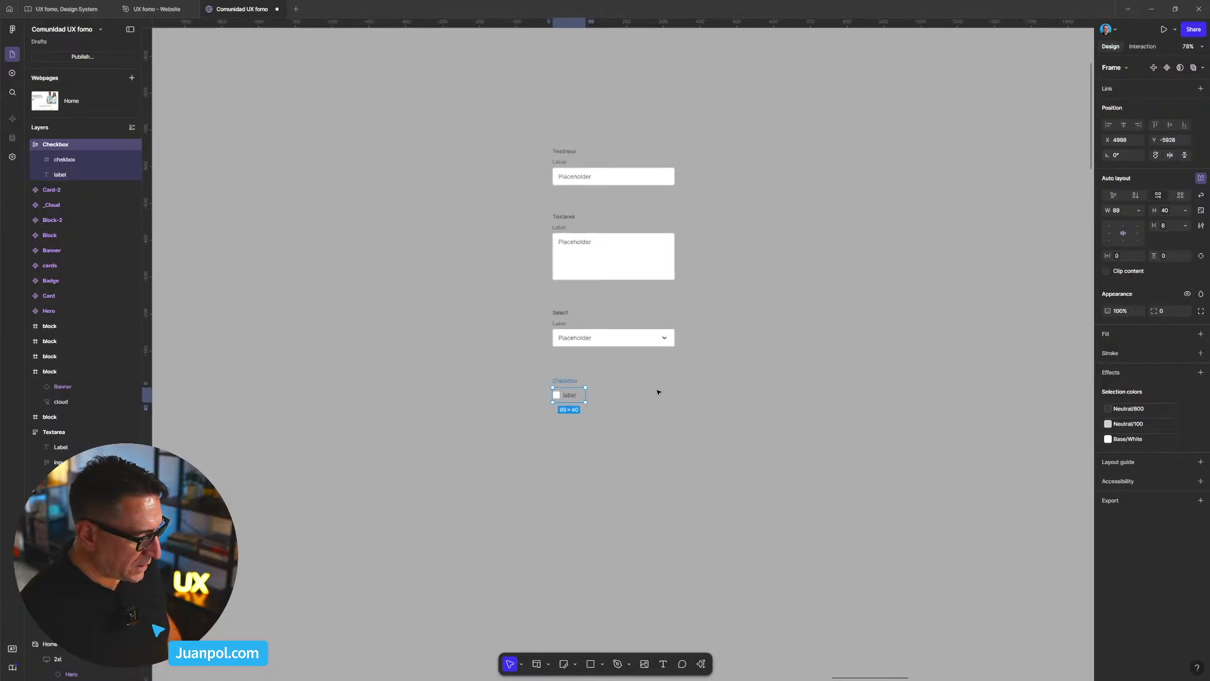
click(802, 330)
drag(802, 329, 785, 252)
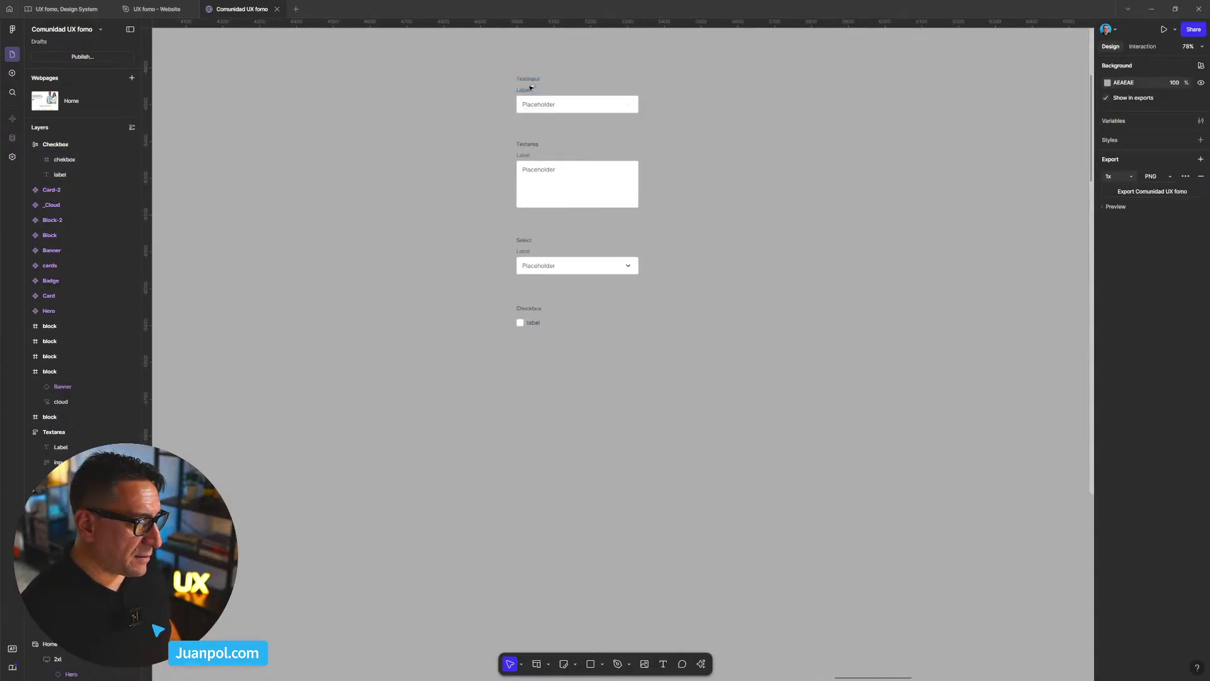
- Copy the TextInput's input box below the Checkbox, name the copy Button, and centre its placeholder text
click(561, 110)
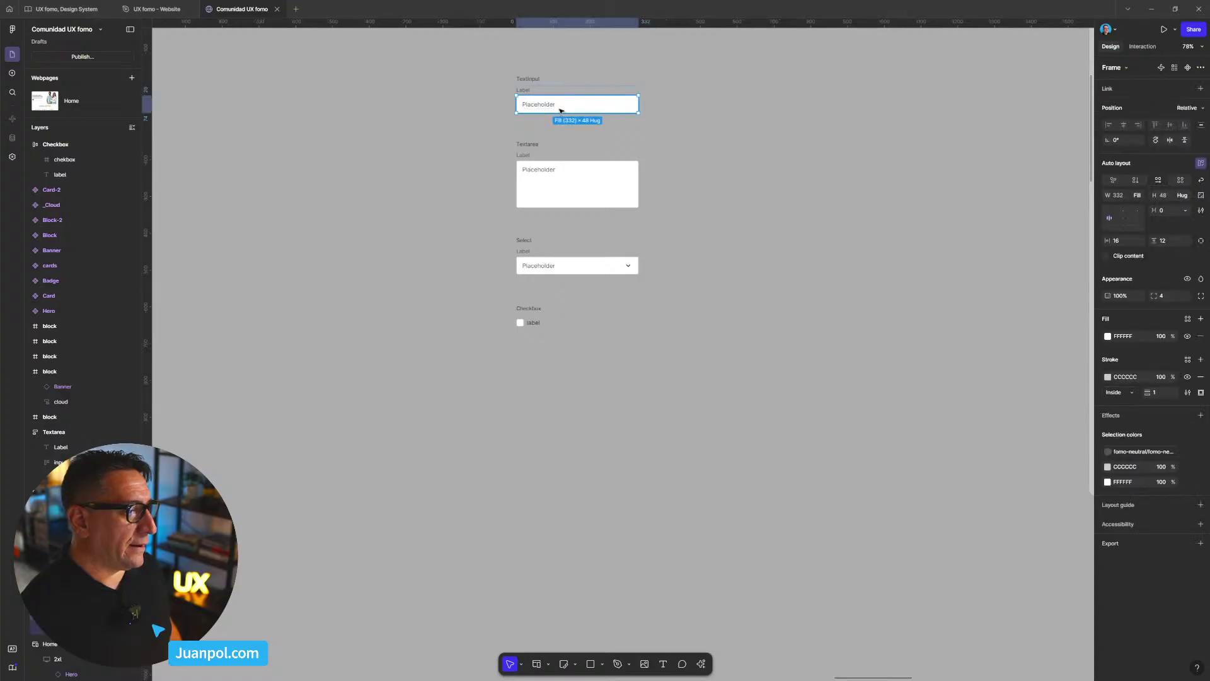
drag(567, 108, 587, 418)
scroll(561, 419, up, 3)
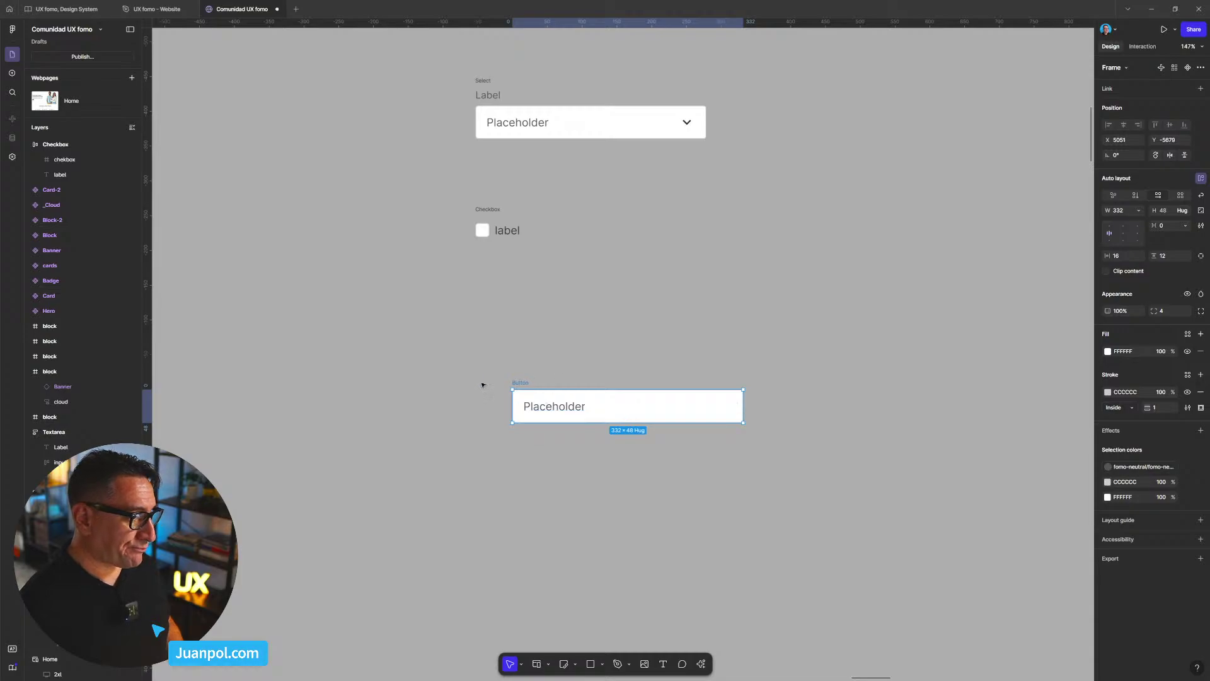
scroll(483, 381, up, 5)
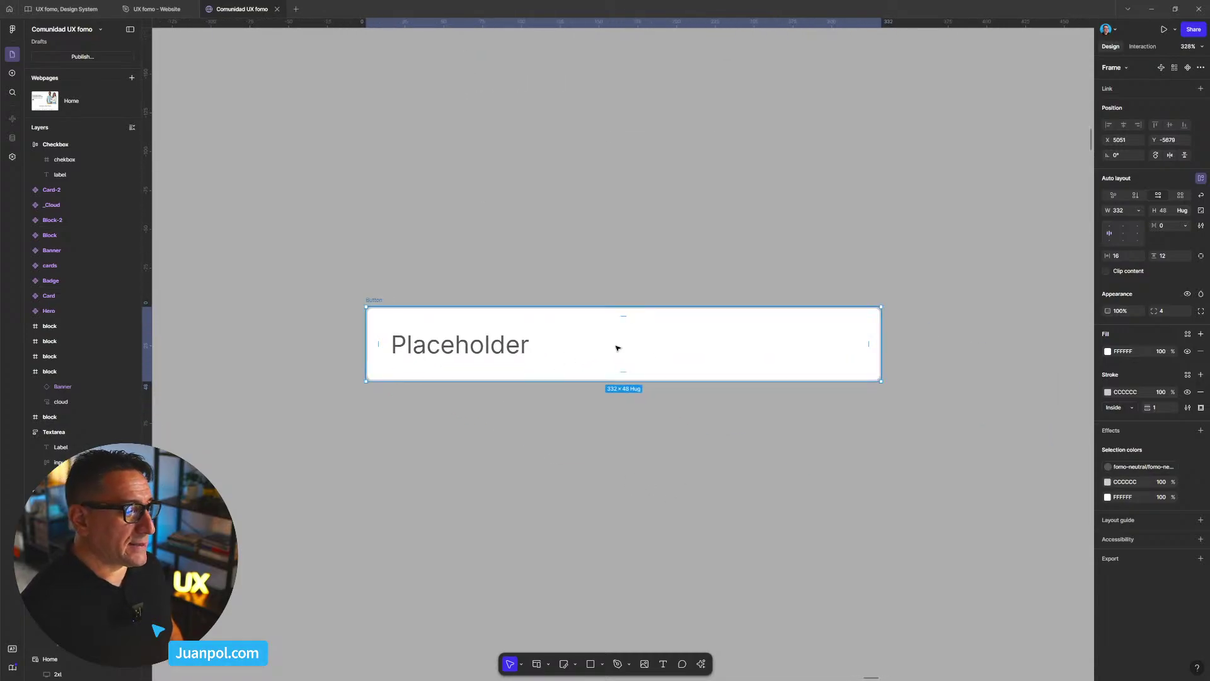
click(484, 342)
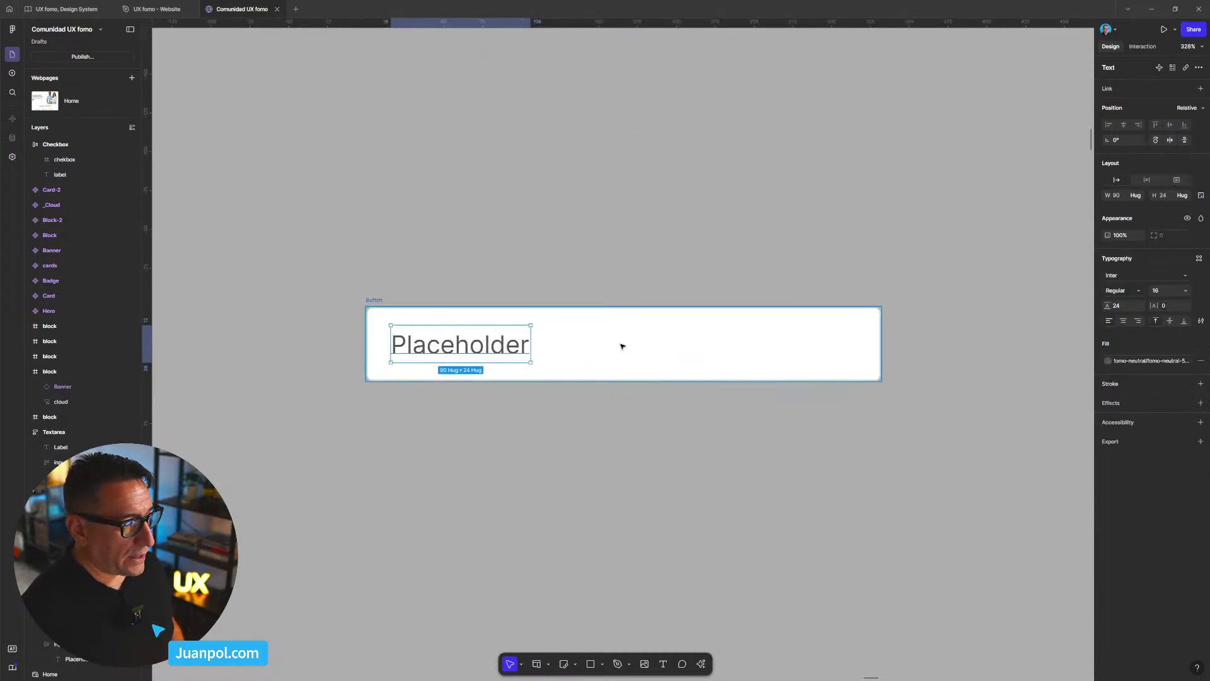
drag(622, 346, 626, 345)
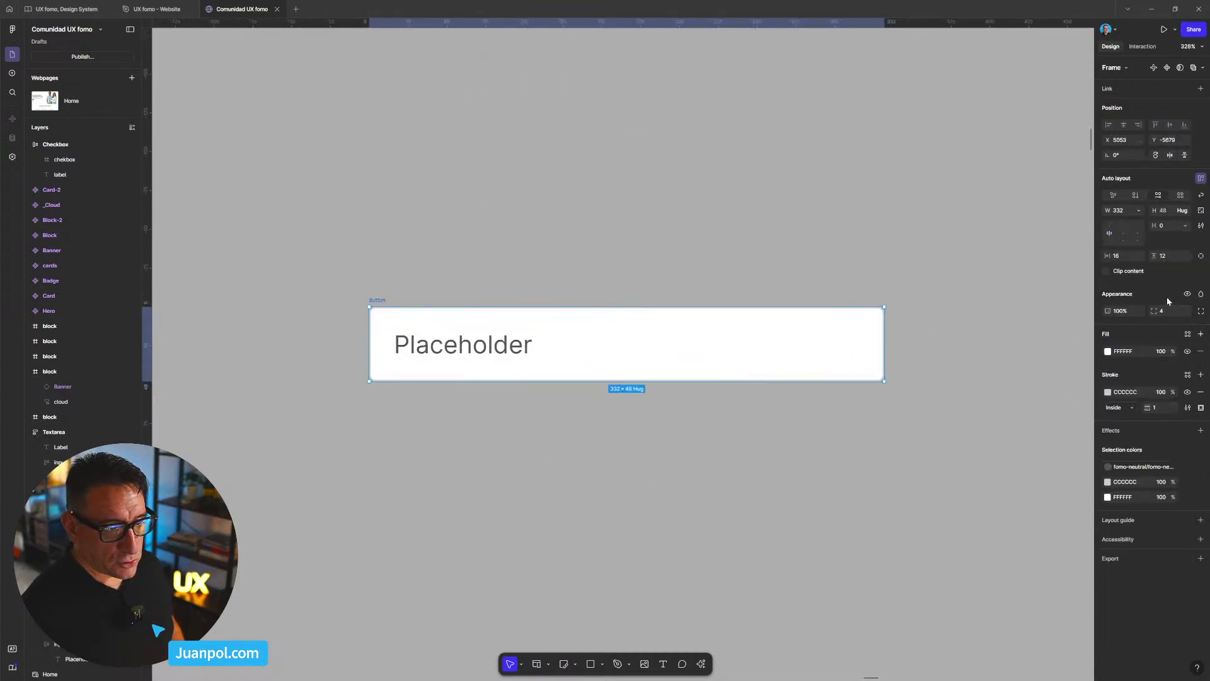
click(662, 448)
scroll(433, 345, down, 5)
scroll(437, 367, down, 3)
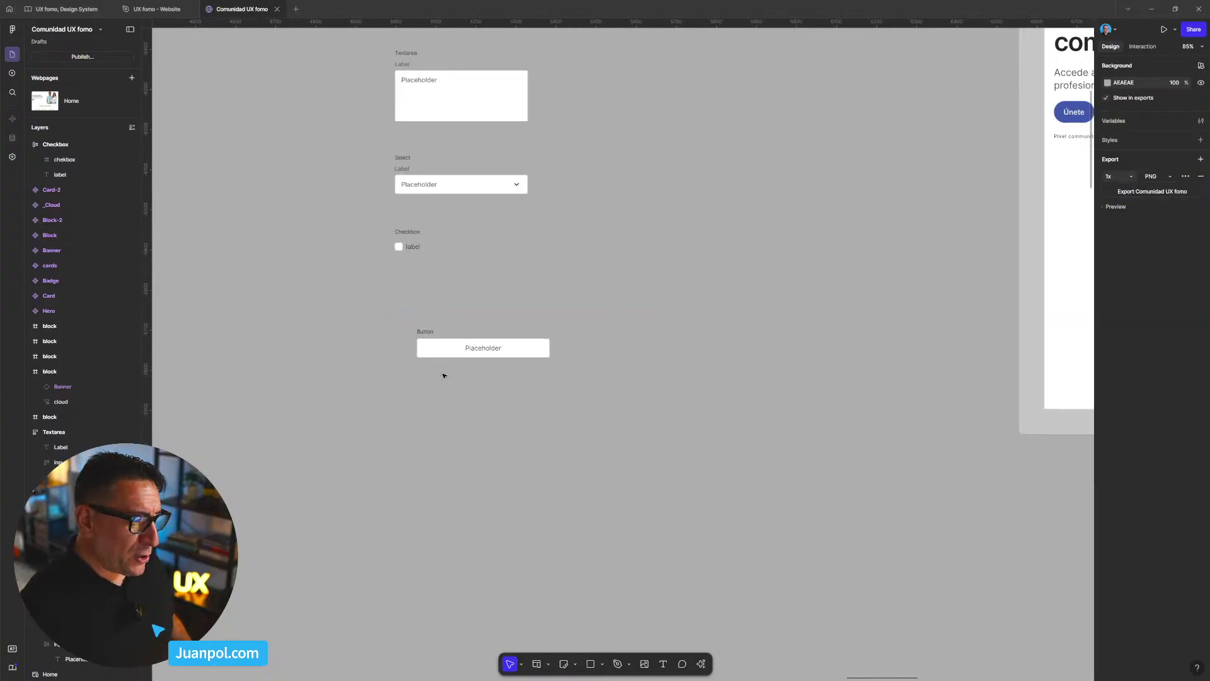
scroll(468, 442, down, 2)
scroll(813, 340, right, 1)
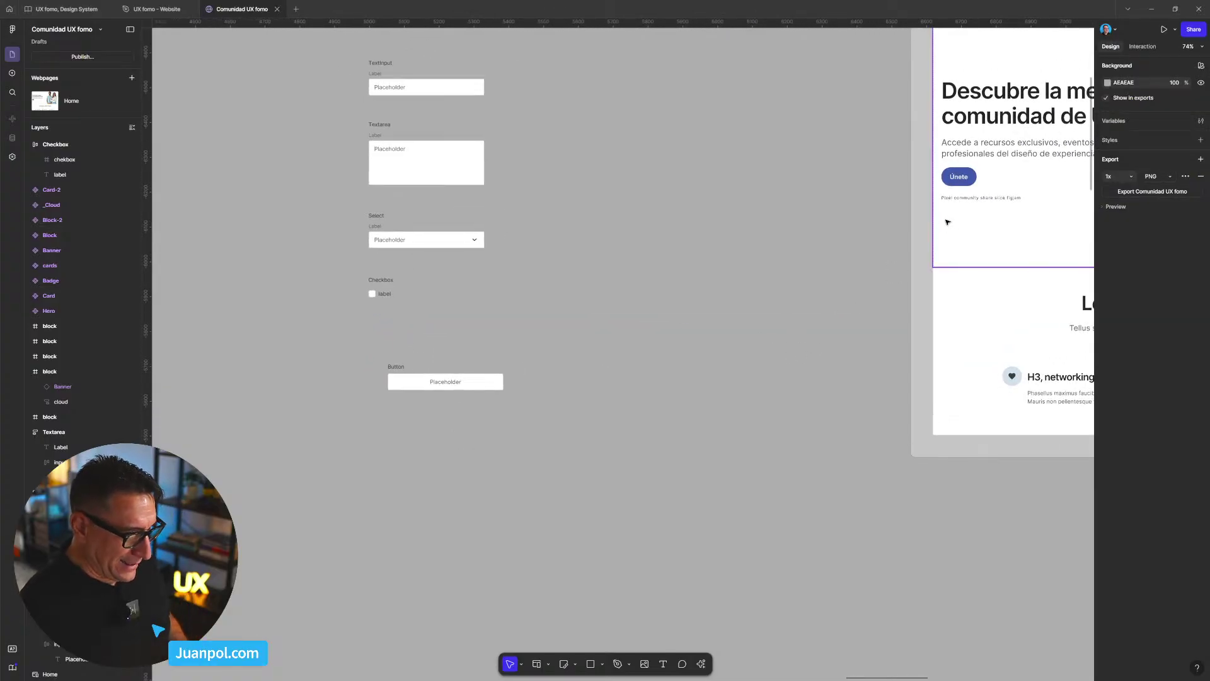
- Copy the "Únete" button from the largest variant of the Hero component onto the empty canvas
click(967, 179)
scroll(903, 222, down, 10)
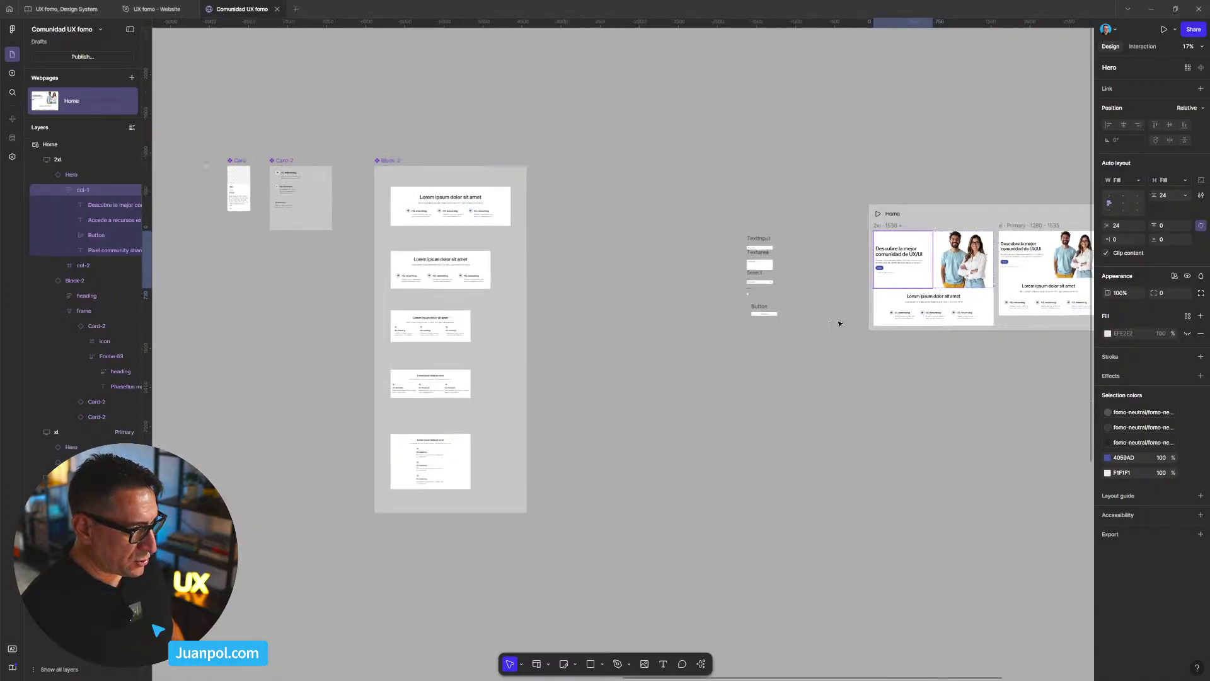
scroll(683, 355, right, 3)
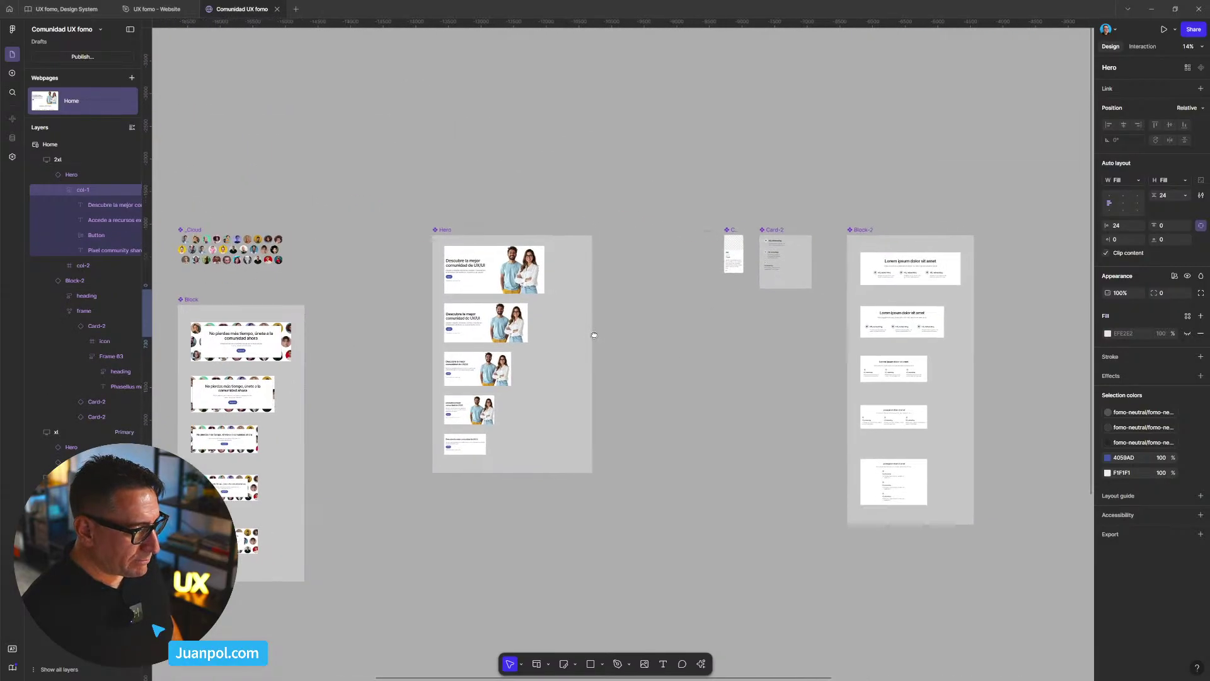
scroll(398, 272, up, 6)
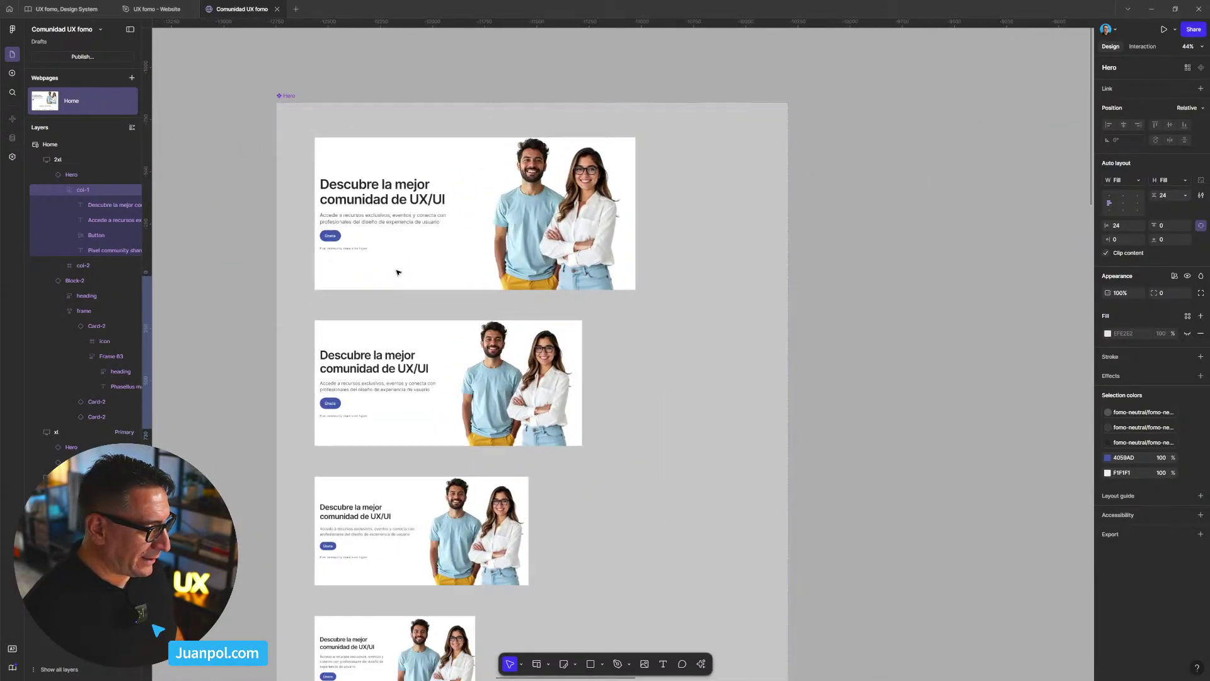
click(337, 237)
click(337, 237)
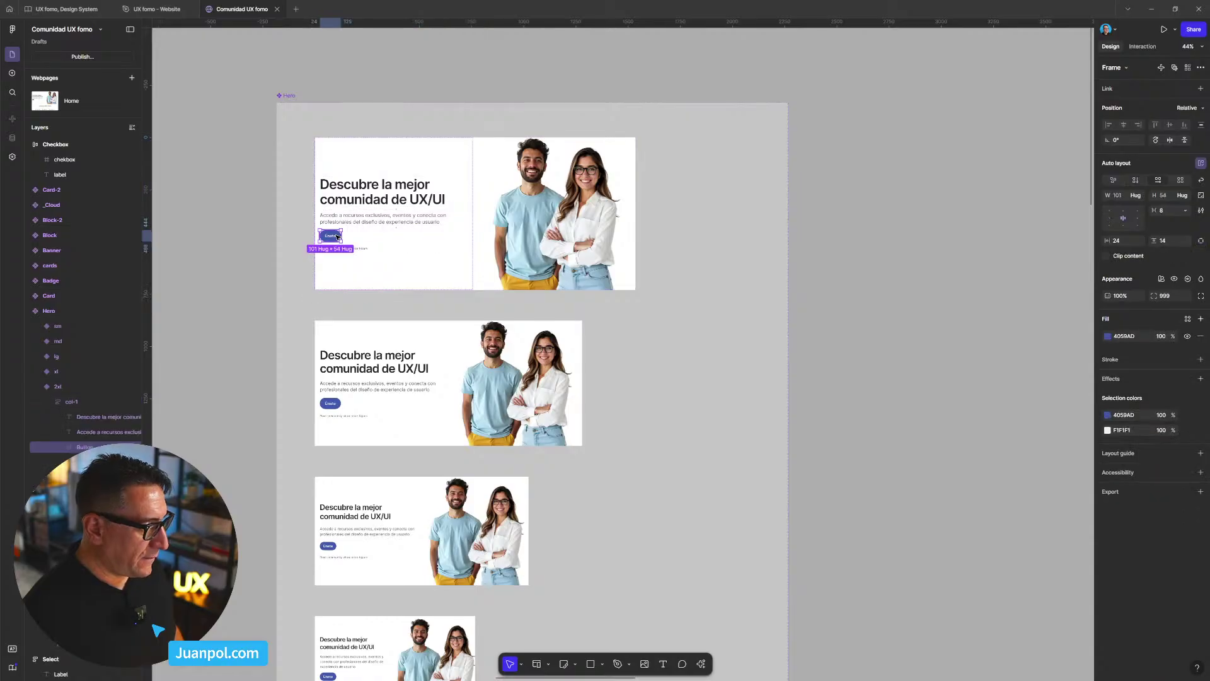
drag(338, 237, 920, 336)
- Move the copied "Únete" button across the canvas to the area below the form field components
scroll(501, 346, down, 5)
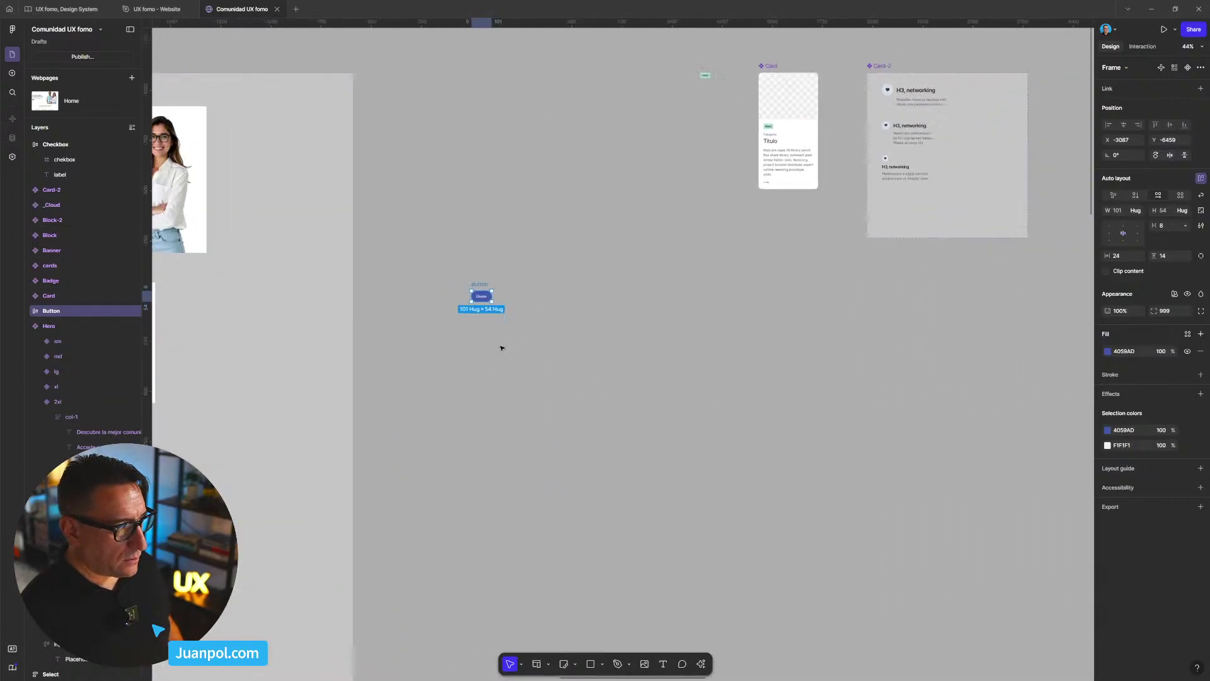
drag(491, 329, 527, 249)
scroll(388, 308, up, 1)
click(404, 278)
scroll(515, 272, up, 2)
scroll(516, 272, up, 3)
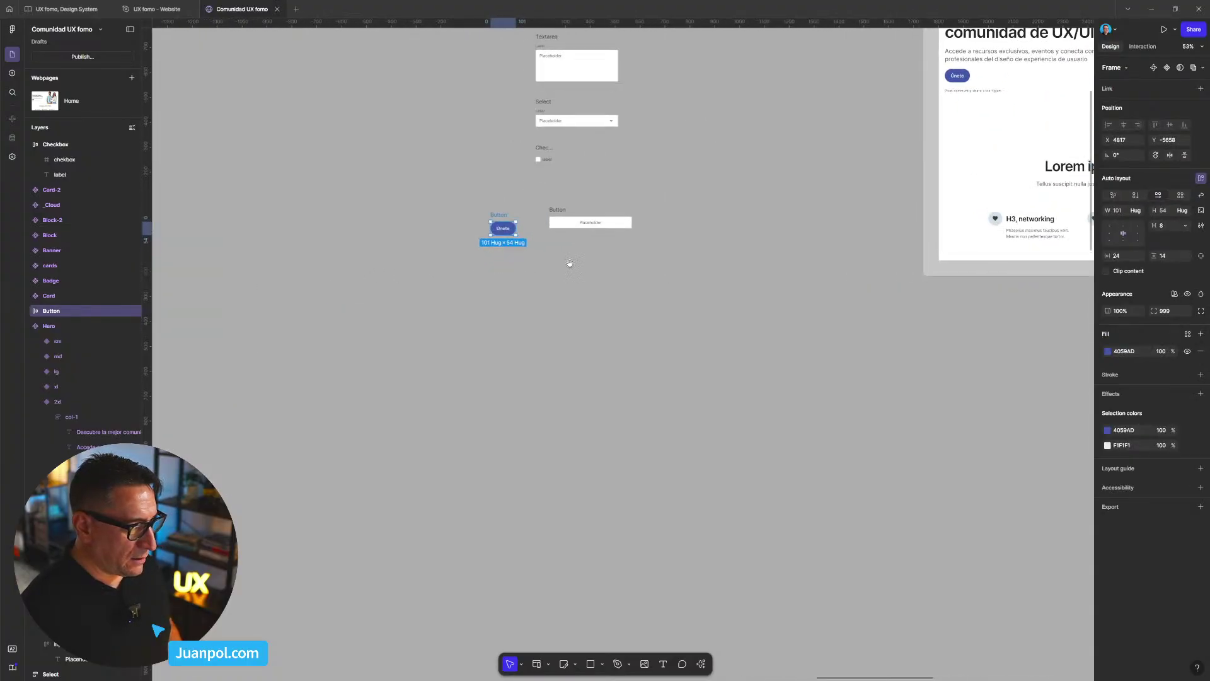
- Delete the white placeholder button and align the "Únete" button with the Checkbox's left edge at X 4998
drag(717, 347, 575, 301)
key(Delete)
scroll(602, 332, up, 5)
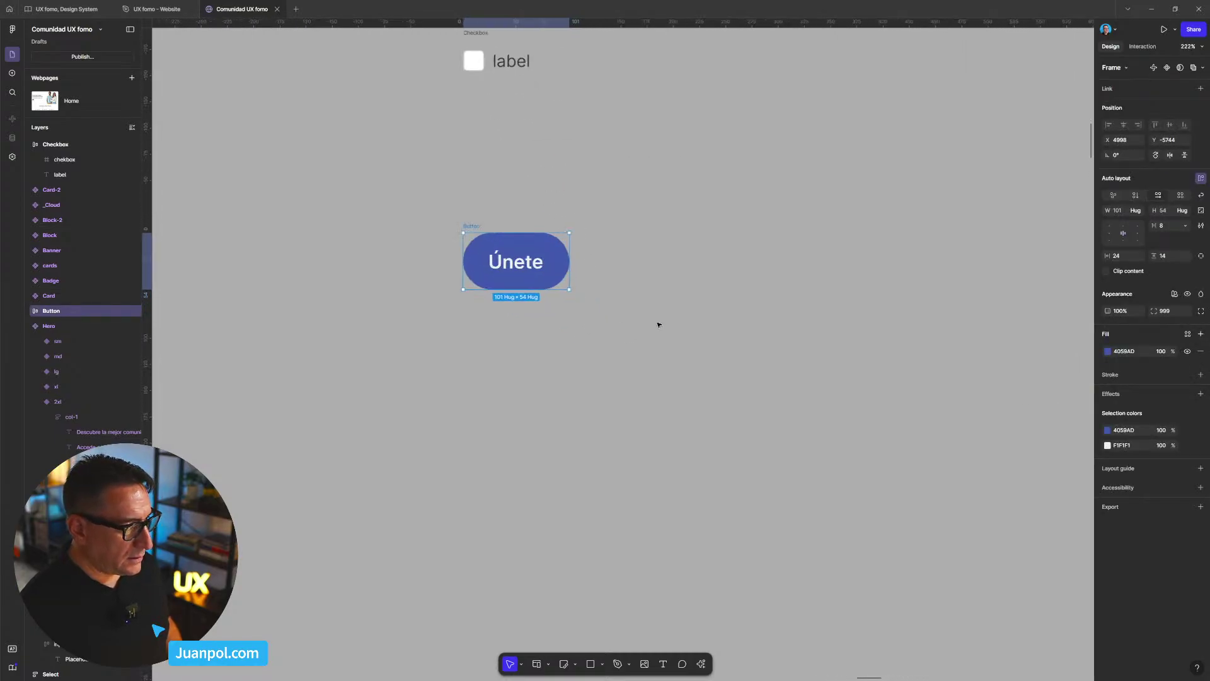
drag(633, 338, 596, 353)
- Replace the blue button's "Únete" text with "Label"
double_click(503, 303)
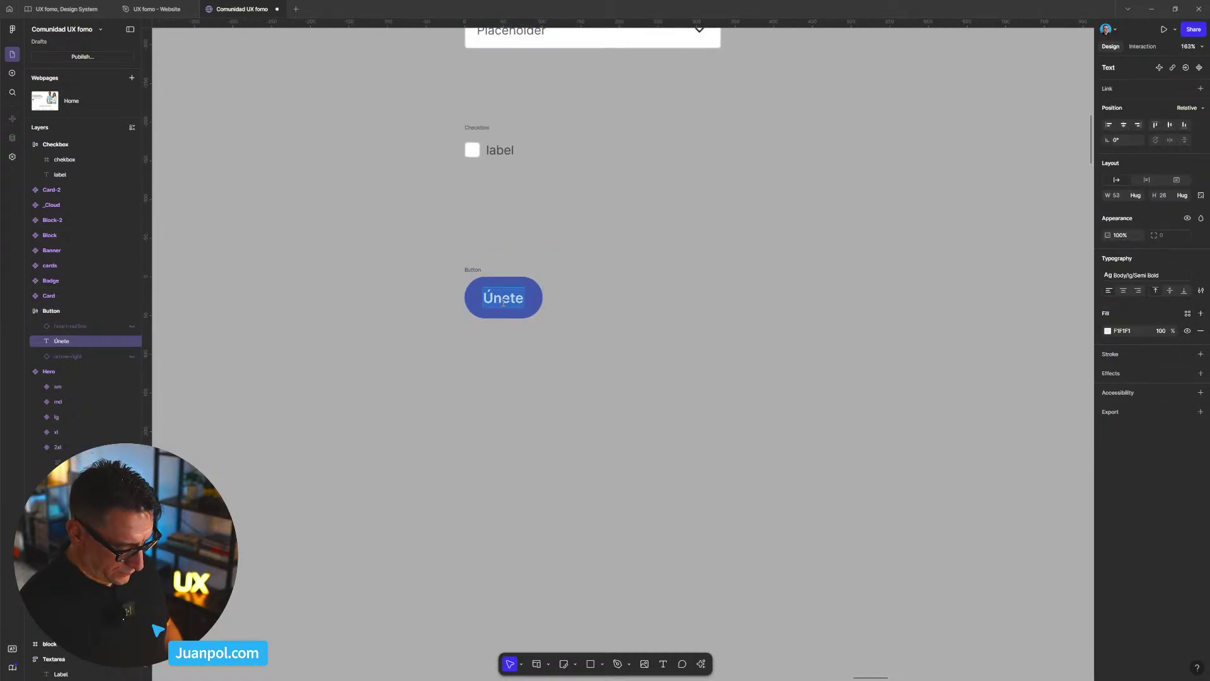
text(Label)
key(Escape)
scroll(650, 315, down, 4)
click(650, 314)
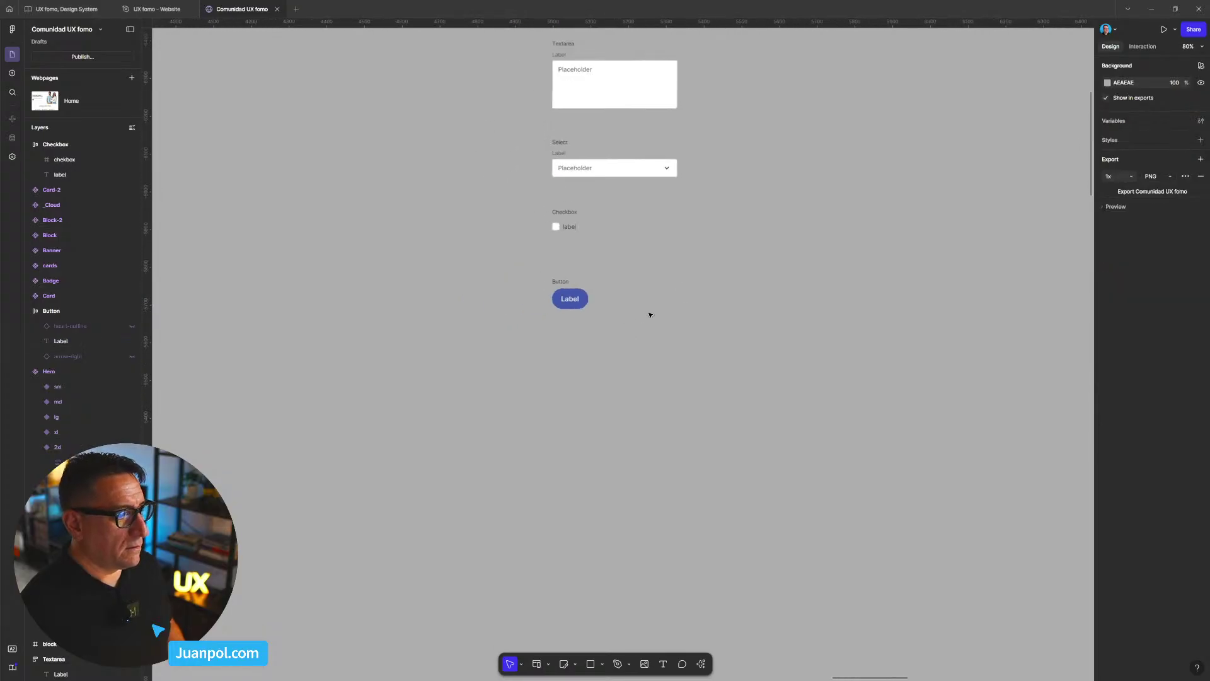
- Move the Button frame slightly closer to the Checkbox, to Y -5762
scroll(650, 314, up, 3)
scroll(630, 350, right, 2)
click(485, 375)
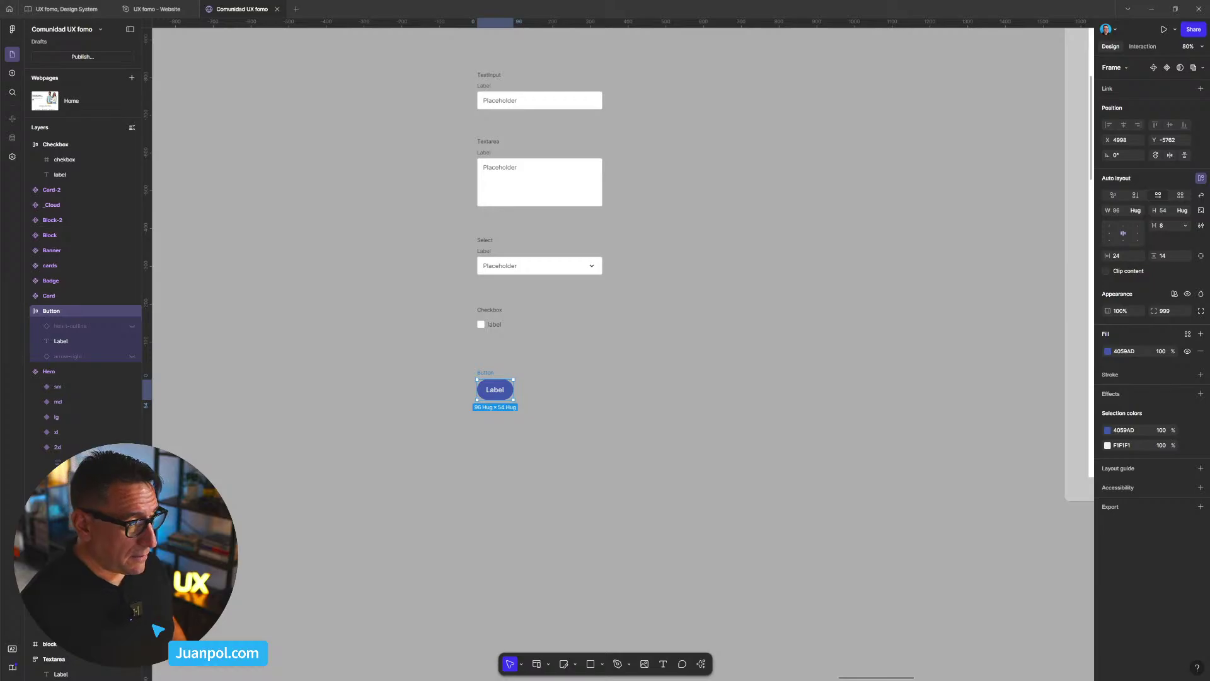
click(662, 414)
- Move all five form components together into the empty canvas beside Block-2, starting lower than the Home frame
drag(781, 337, 651, 399)
scroll(651, 398, down, 5)
scroll(795, 297, down, 3)
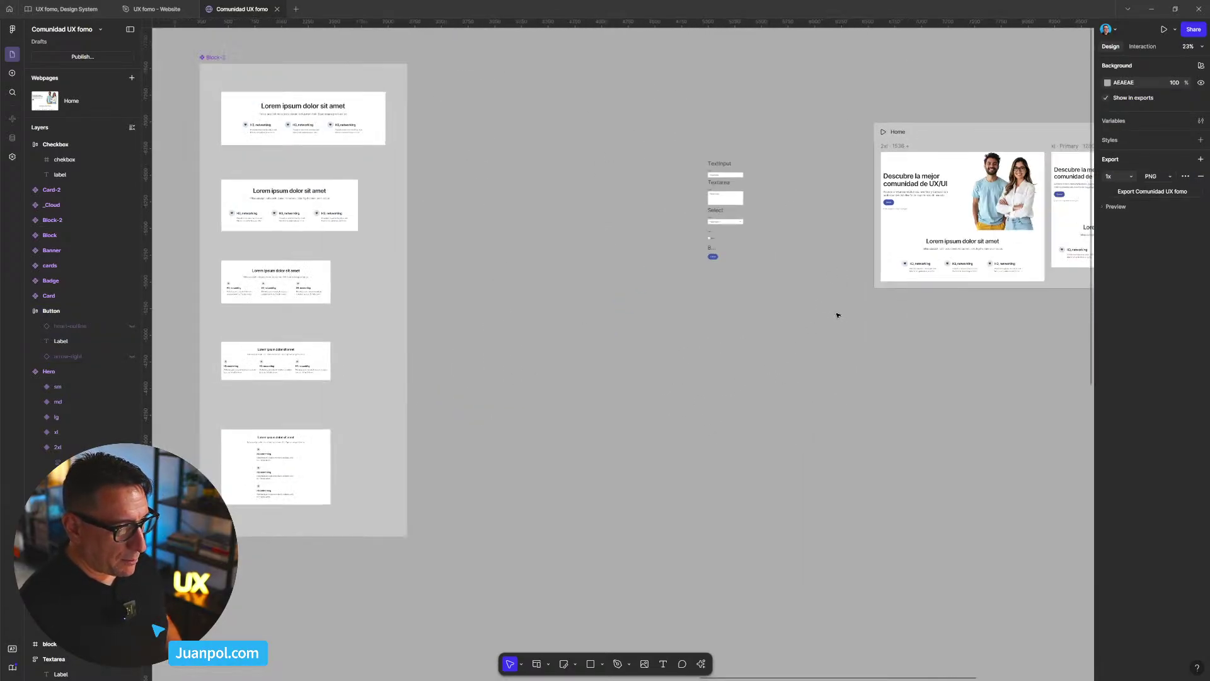
drag(839, 315, 680, 154)
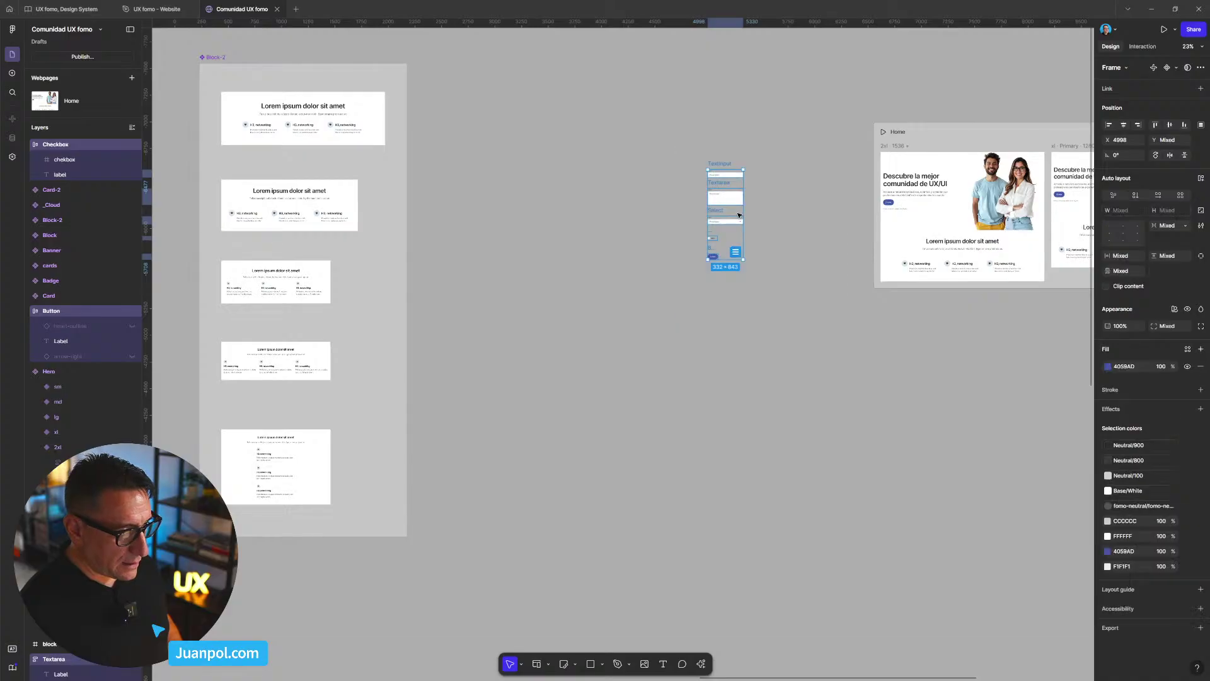
drag(725, 193, 546, 209)
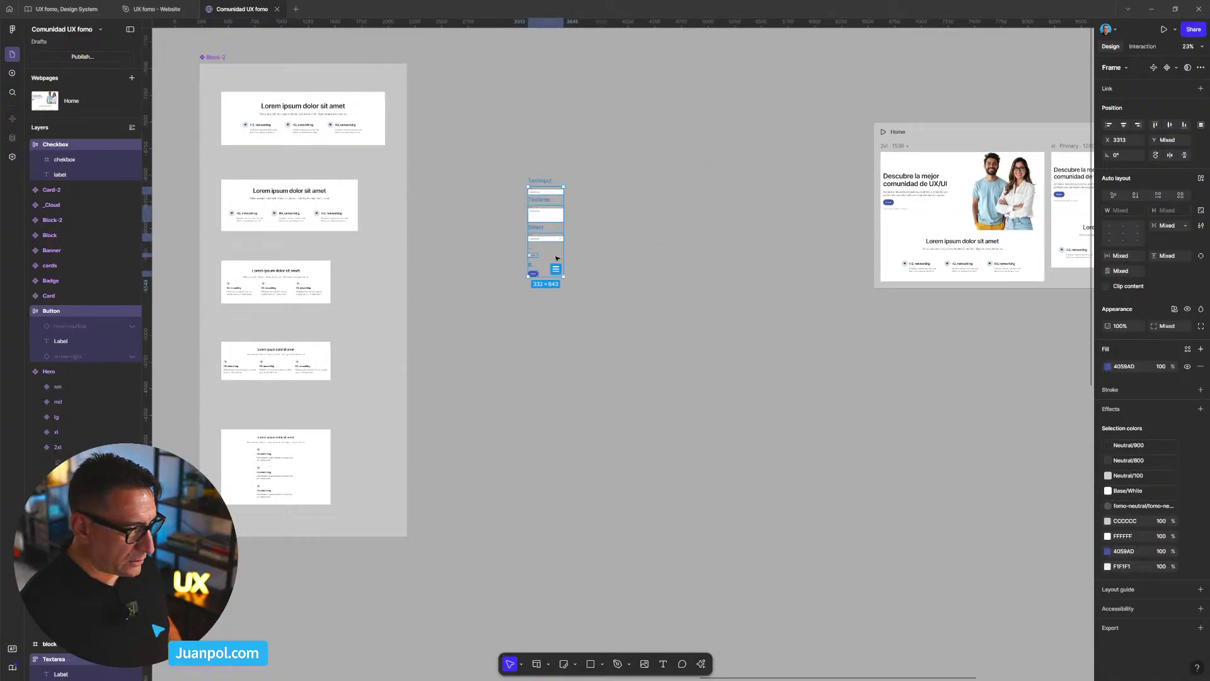
drag(553, 268, 549, 400)
scroll(635, 448, down, 2)
scroll(635, 447, up, 4)
click(668, 352)
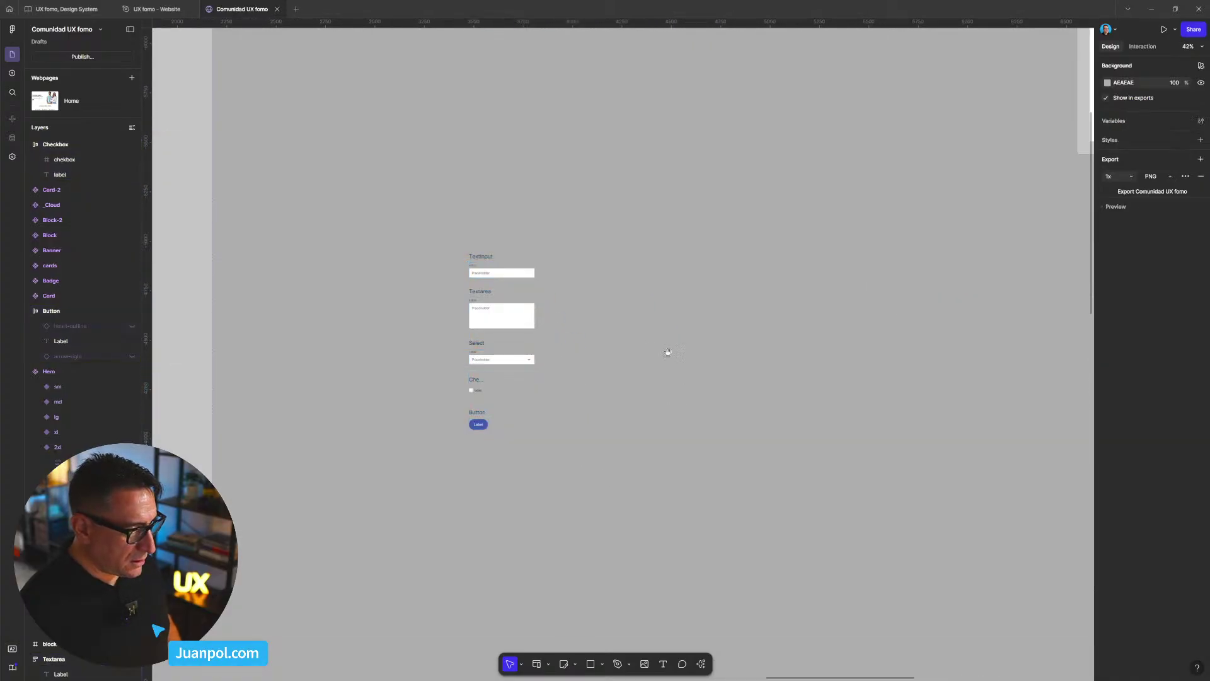
- Add a text box to the right of the components with the form field notes, from "Nombre" to "un check para el consentimiento"
drag(652, 338, 615, 332)
key(t)
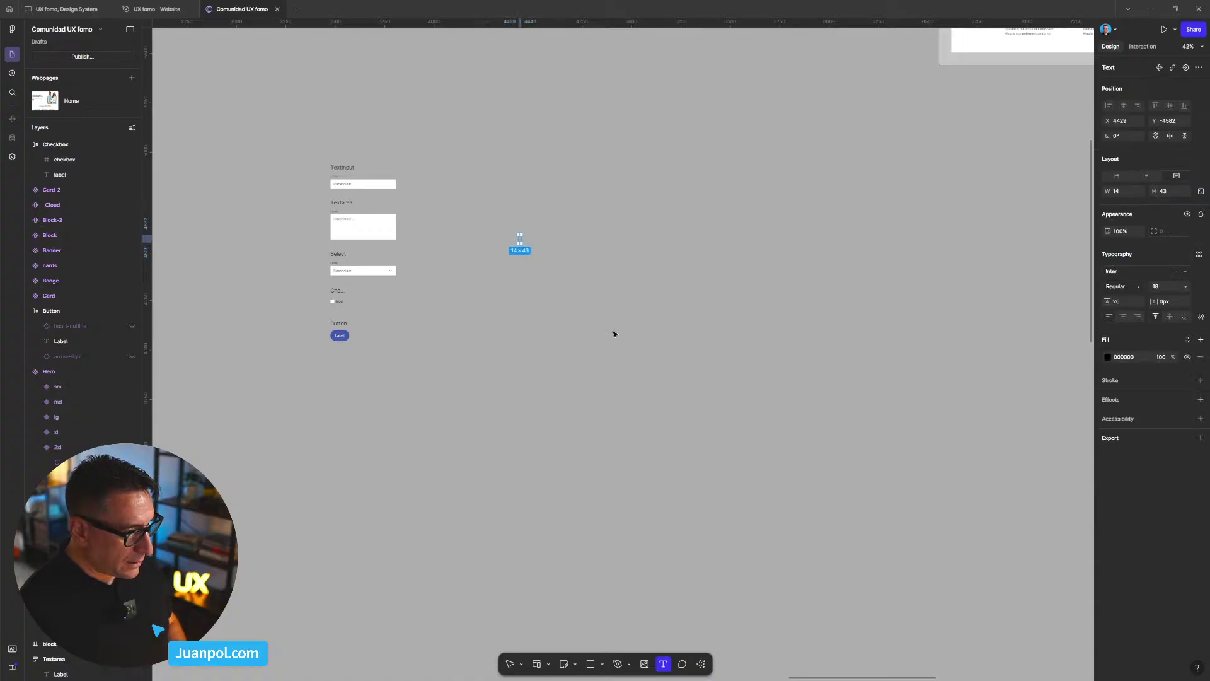
text(Nombre, usuario en discord, enlace al proyecto (Que puede ser al figma, a una web), email, un text área para contenido obligatorio y un check para el consentimiento)
key(shift+2)
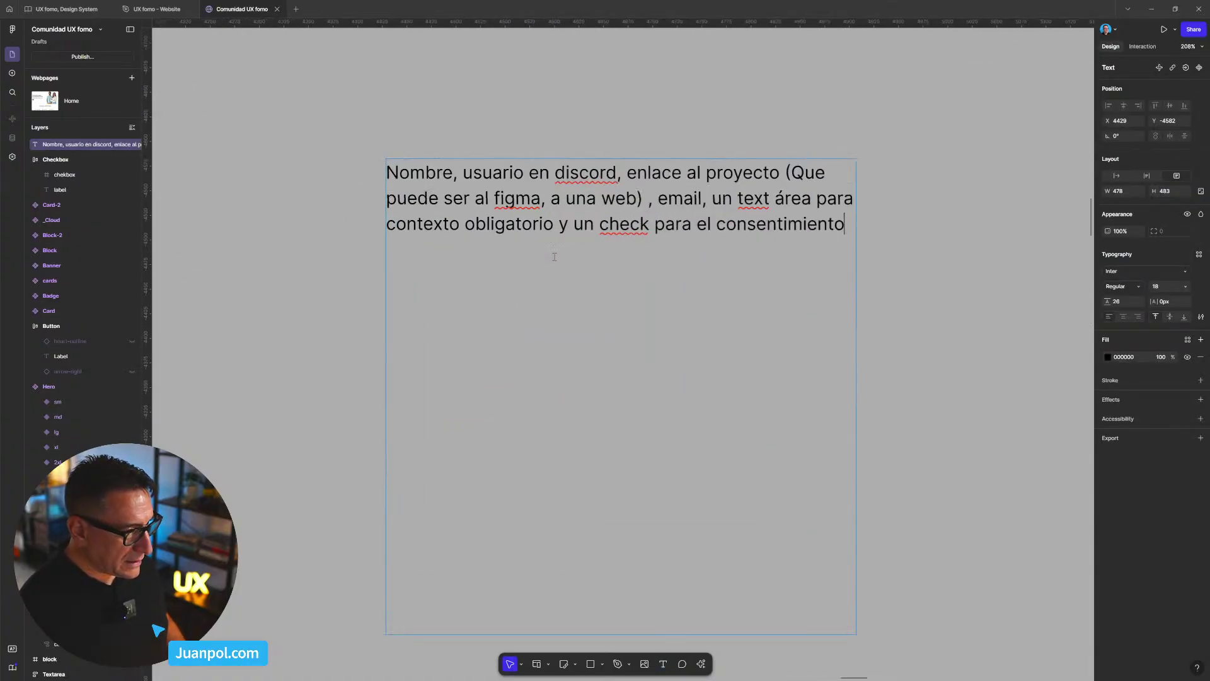
- Put "Nombre" and "usuario en discord" on separate lines in the notes, removing the commas after them
double_click(463, 172)
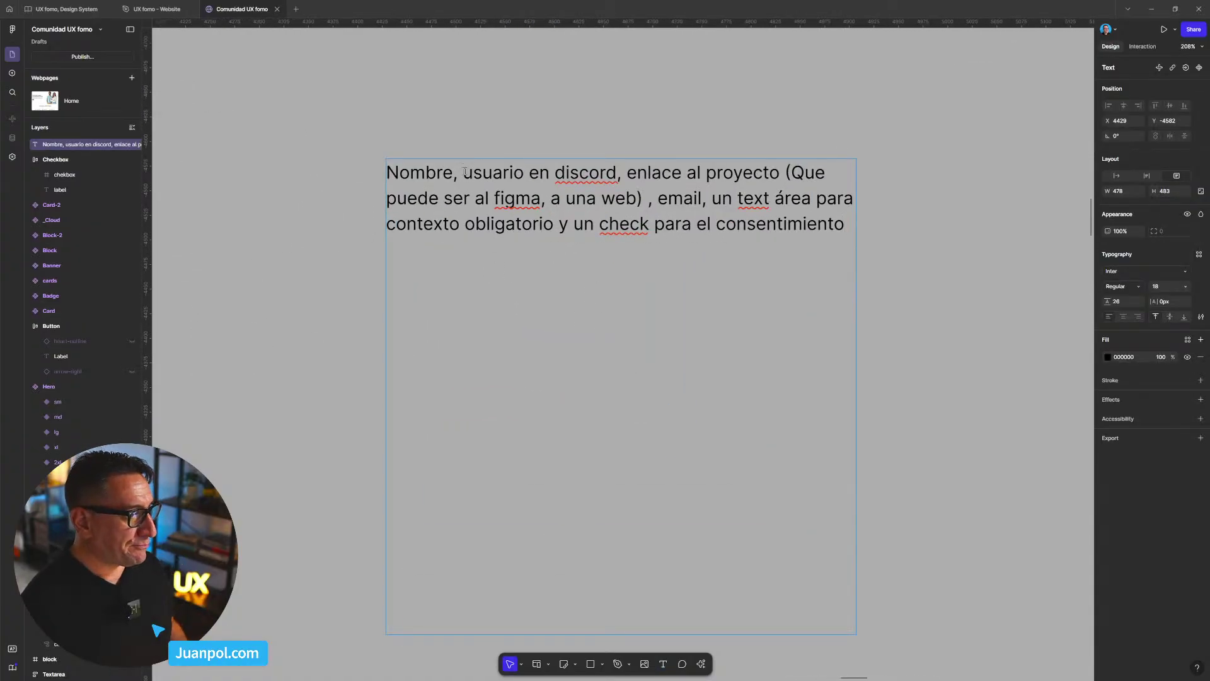
key(BackSpace)
key(BackSpace)
key(Return)
click(561, 201)
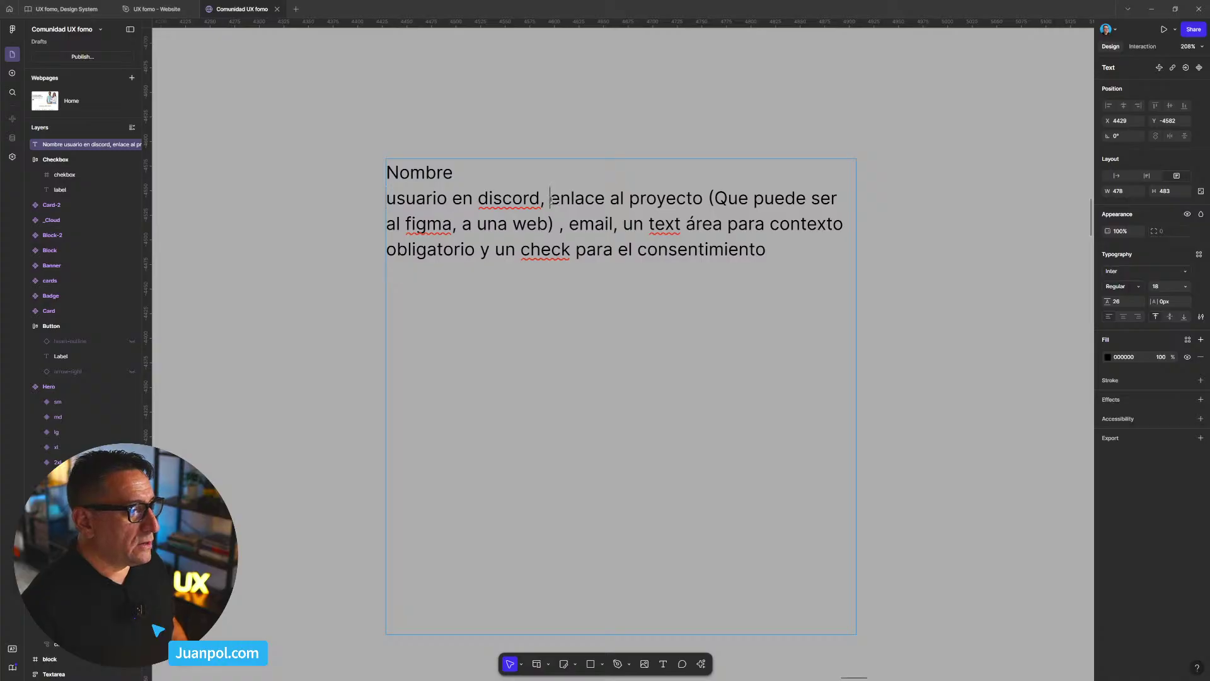
key(BackSpace)
key(BackSpace)
key(Return)
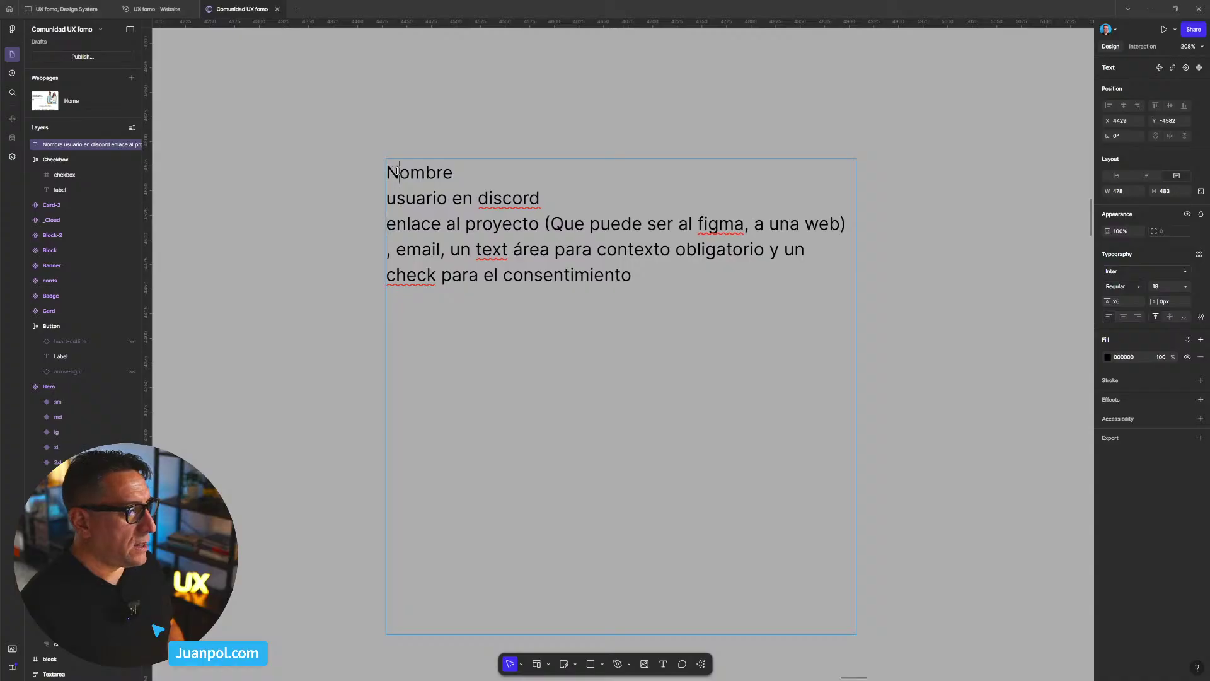
- Turn the three lines of the notes, "Nombre", "usuario en discord" and "enlace al proyecto", into bulleted list items
key(ctrl+shift+8)
key(Down)
key(Left)
key(Left)
key(Left)
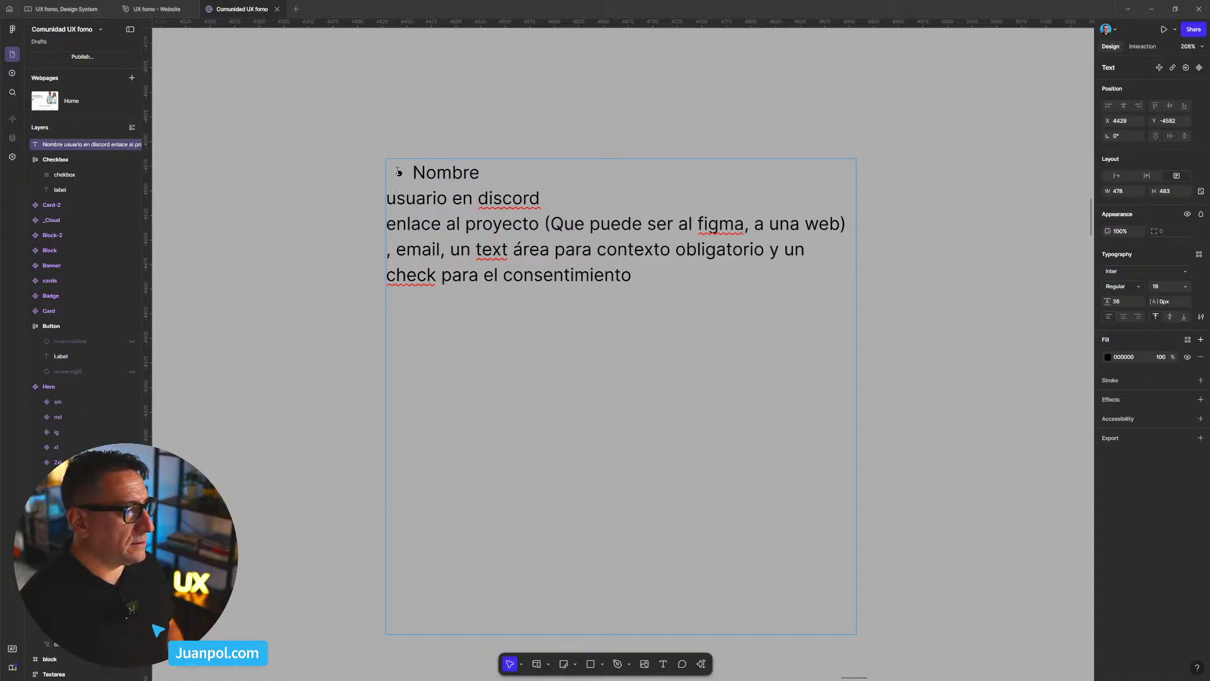
key(ctrl+shift+8)
key(Left)
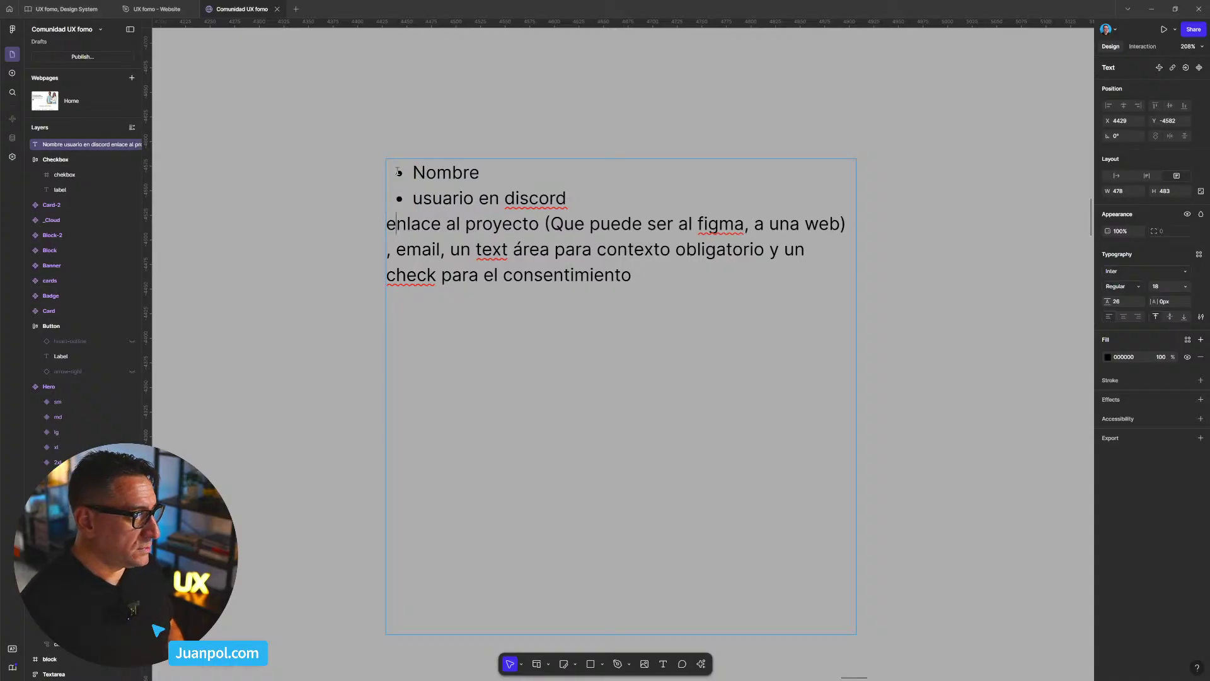
key(ctrl+shift+8)
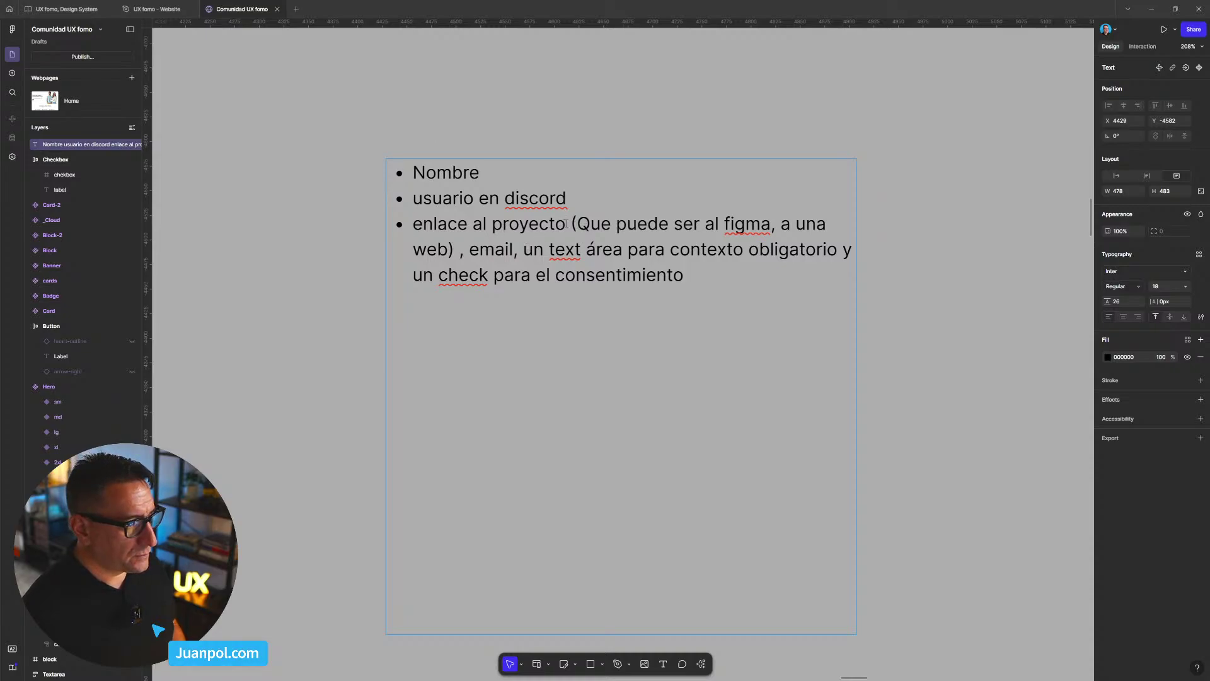
- Remove the parenthetical note after "enlace al proyecto" and start a new bullet at "email"
drag(568, 223, 474, 249)
key(BackSpace)
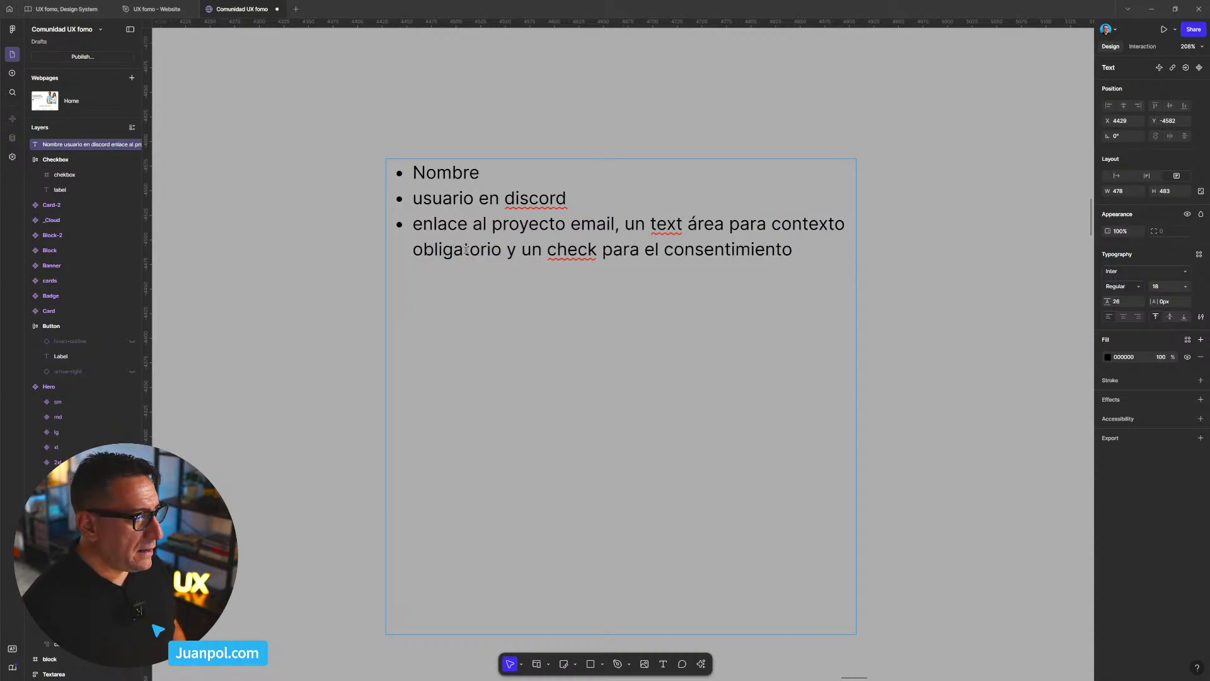
key(Return)
text(.)
key(BackSpace)
key(Delete)
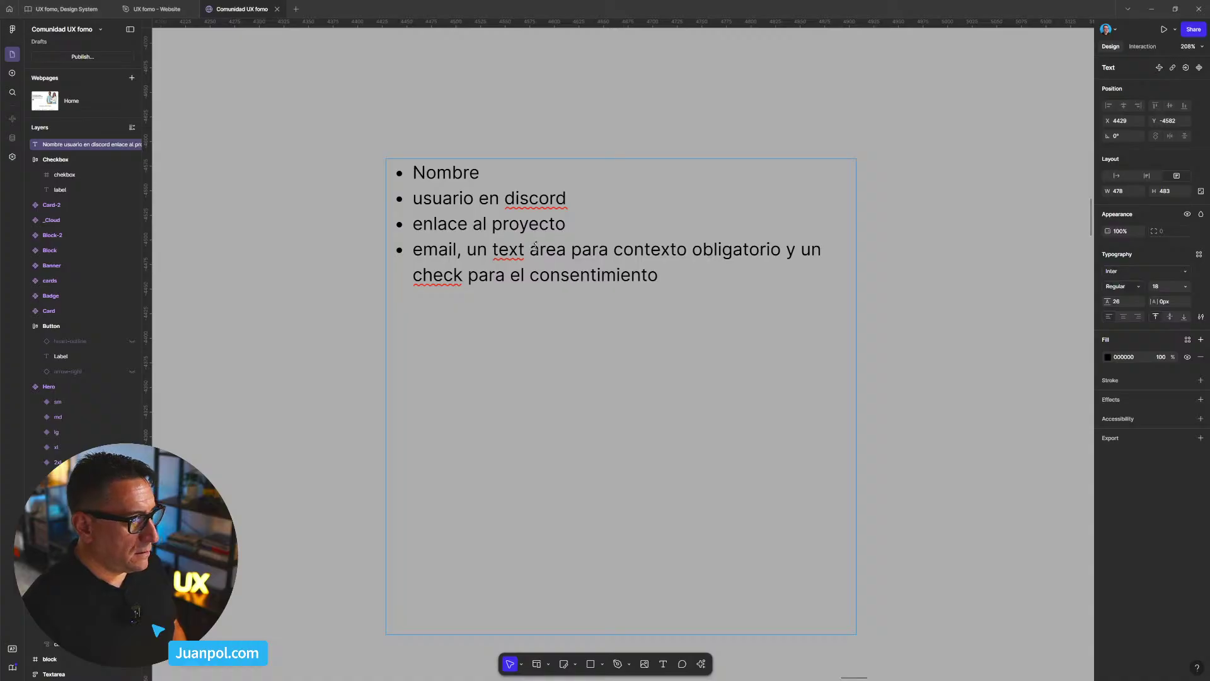
- Split the remaining text into the bullets "email", "un text área para contexto obligatorio" and "un check para el consentimiento", removing the comma and "y"
key(BackSpace)
key(BackSpace)
key(Return)
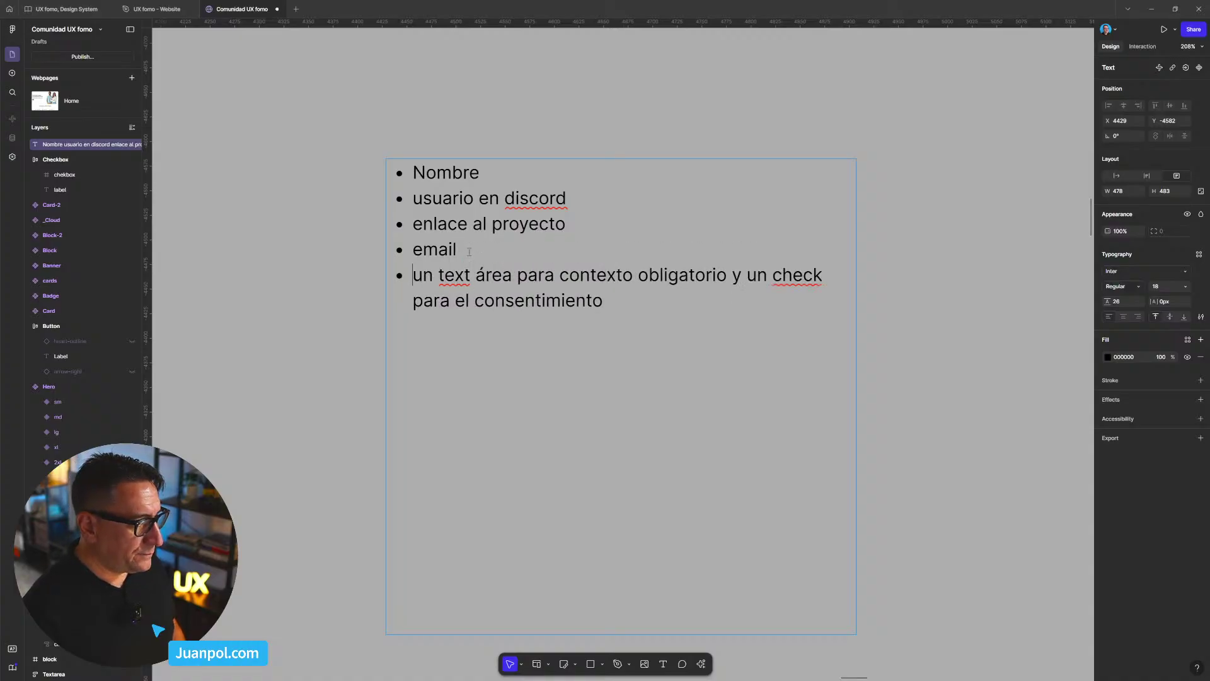
click(747, 276)
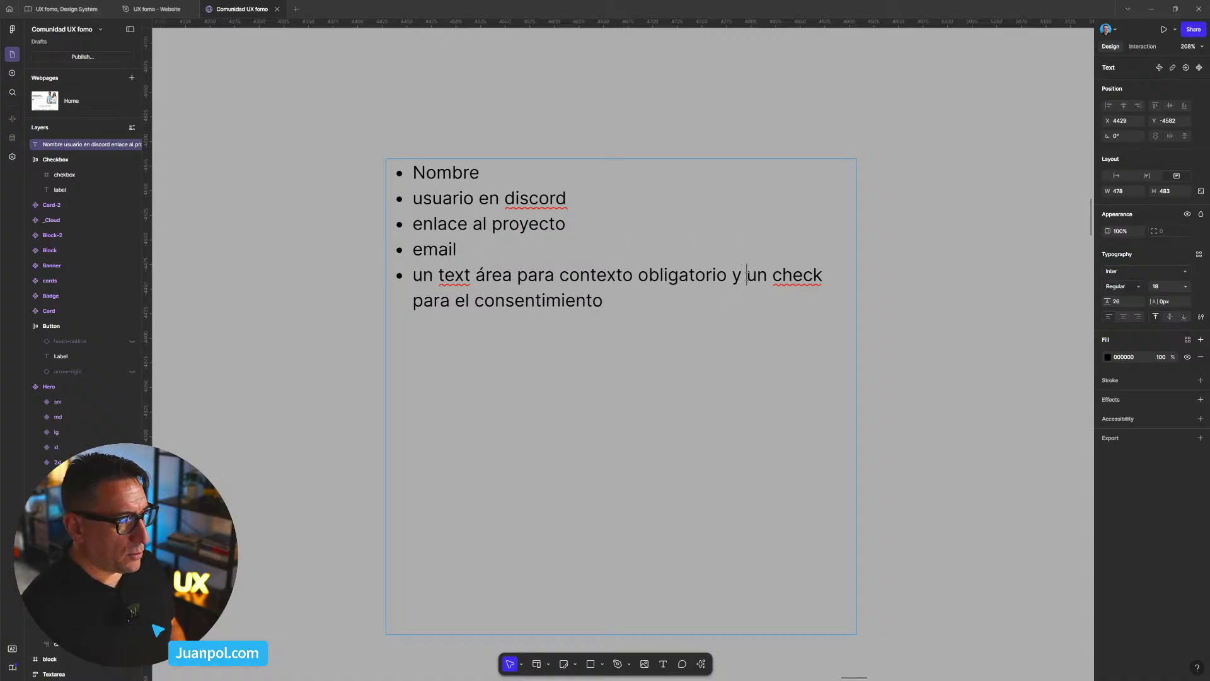
key(BackSpace)
key(BackSpace)
key(BackSpace)
key(Return)
click(937, 299)
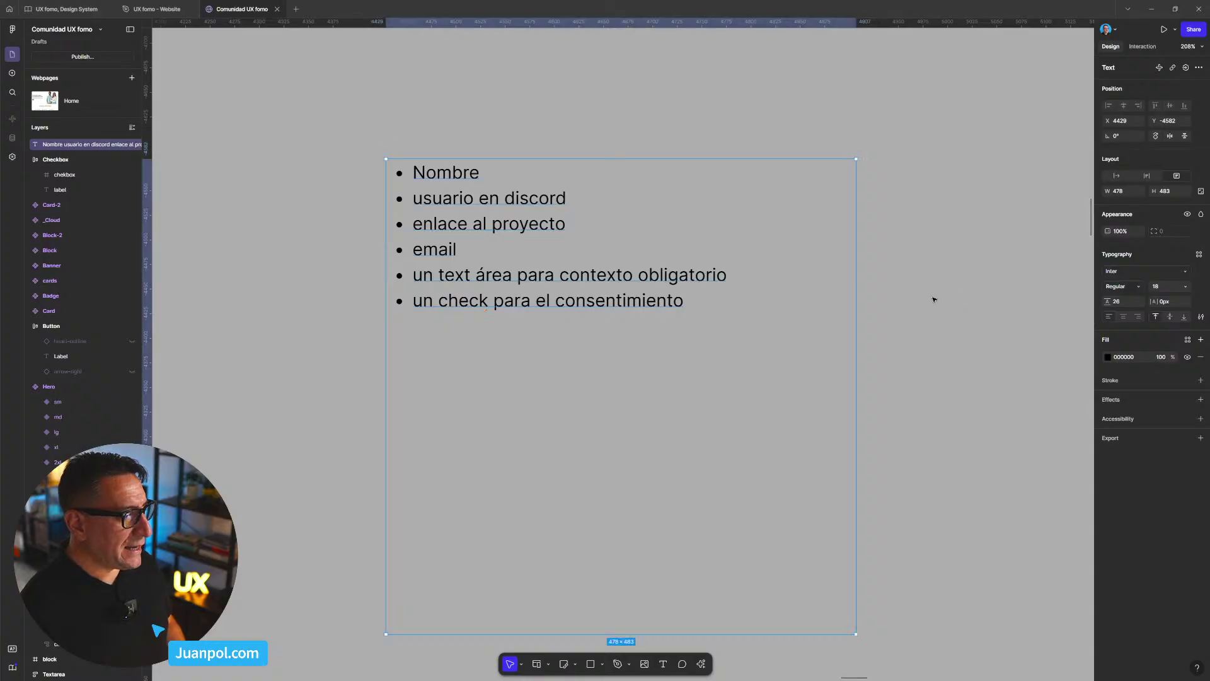
click(933, 303)
scroll(896, 344, down, 8)
scroll(704, 309, up, 8)
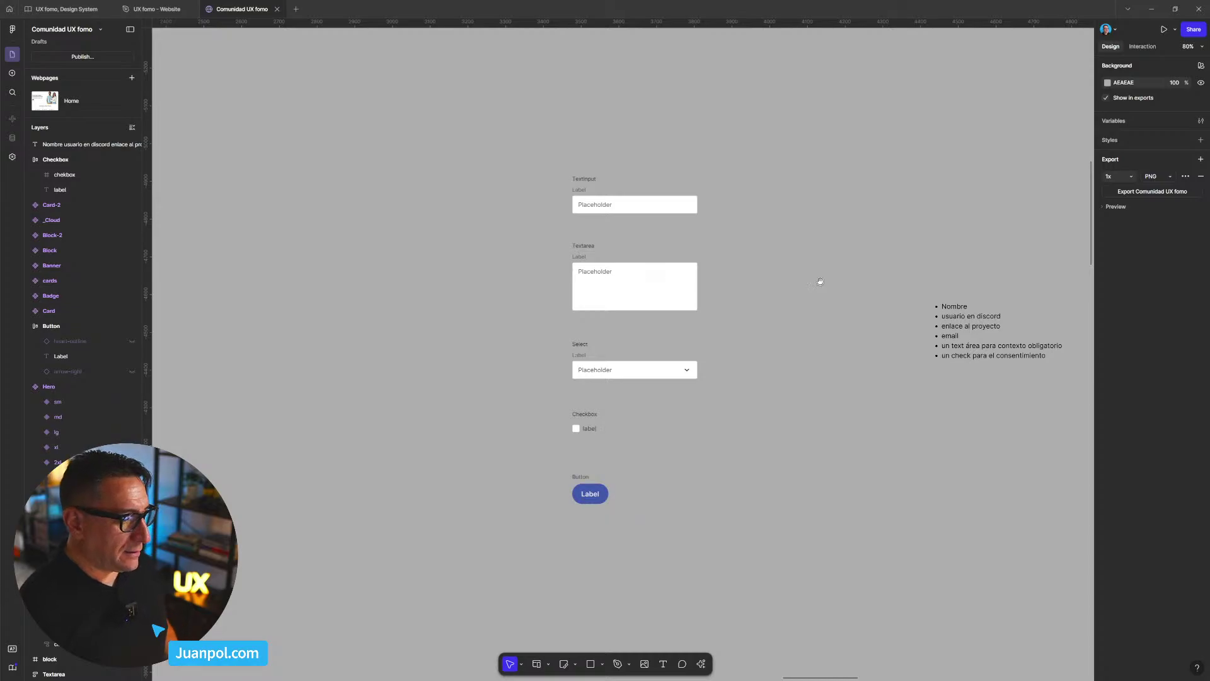
- Review the form components from TextInput to Button against the bulleted list of required fields
drag(828, 287, 699, 252)
scroll(698, 252, down, 2)
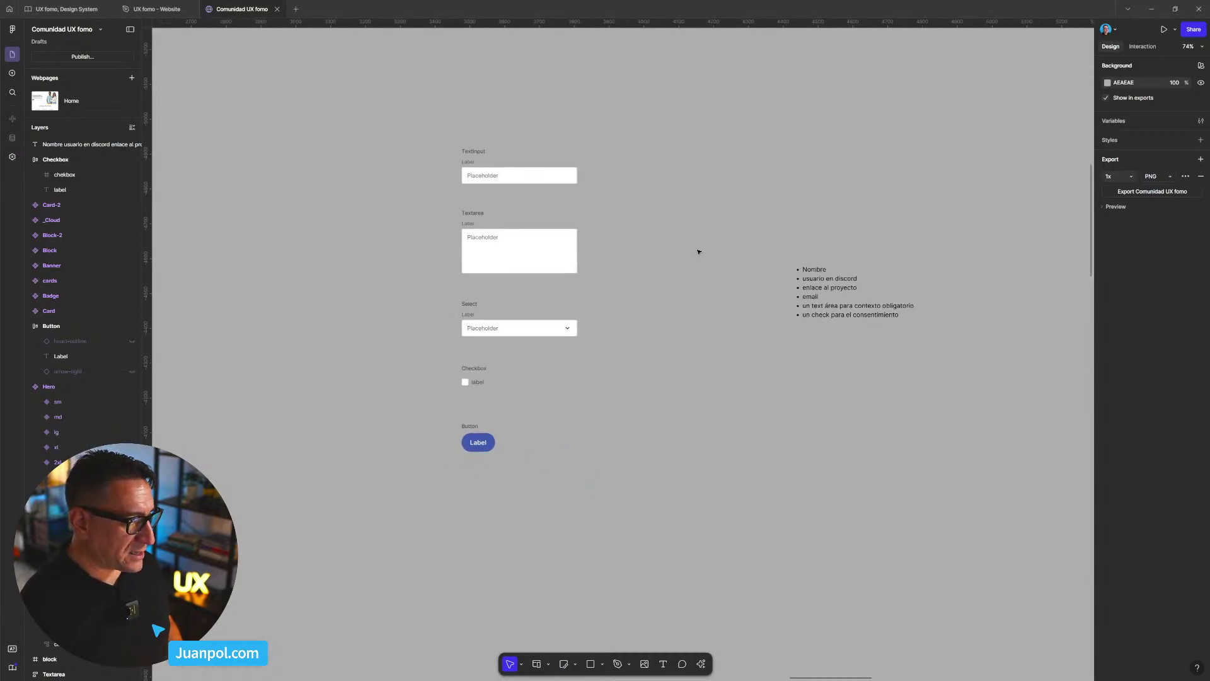
scroll(724, 269, up, 4)
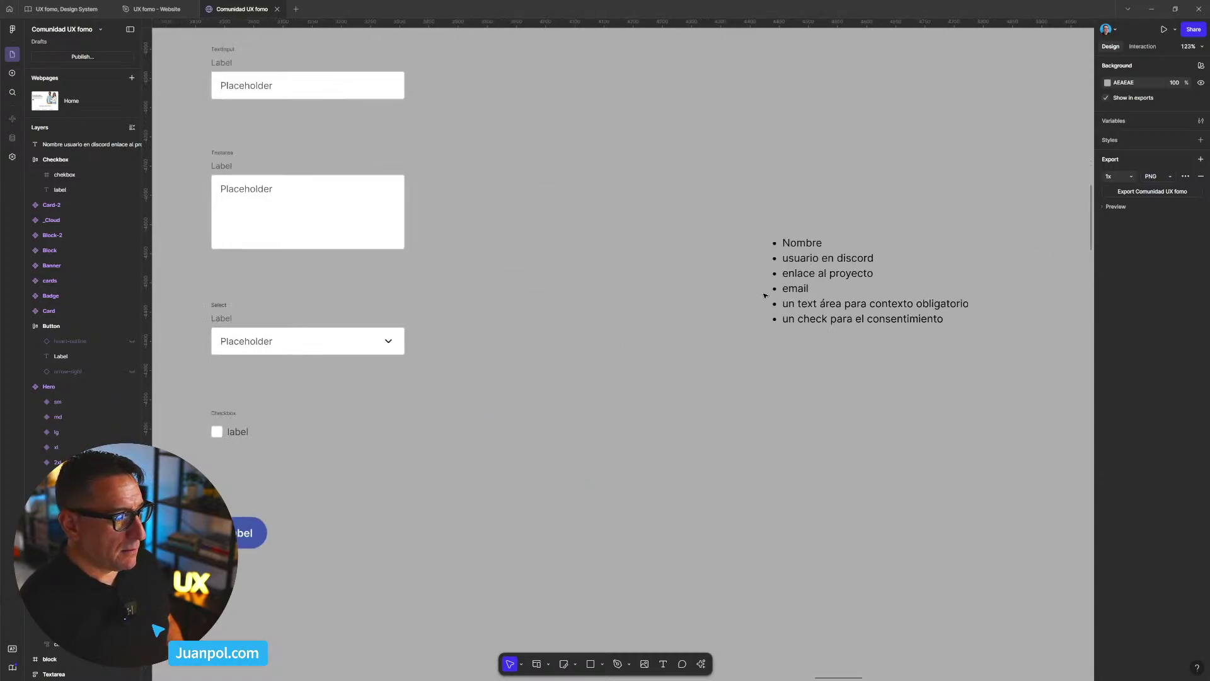
drag(517, 356, 592, 346)
drag(747, 319, 614, 320)
drag(756, 282, 602, 411)
scroll(602, 411, down, 1)
scroll(602, 411, down, 3)
click(735, 328)
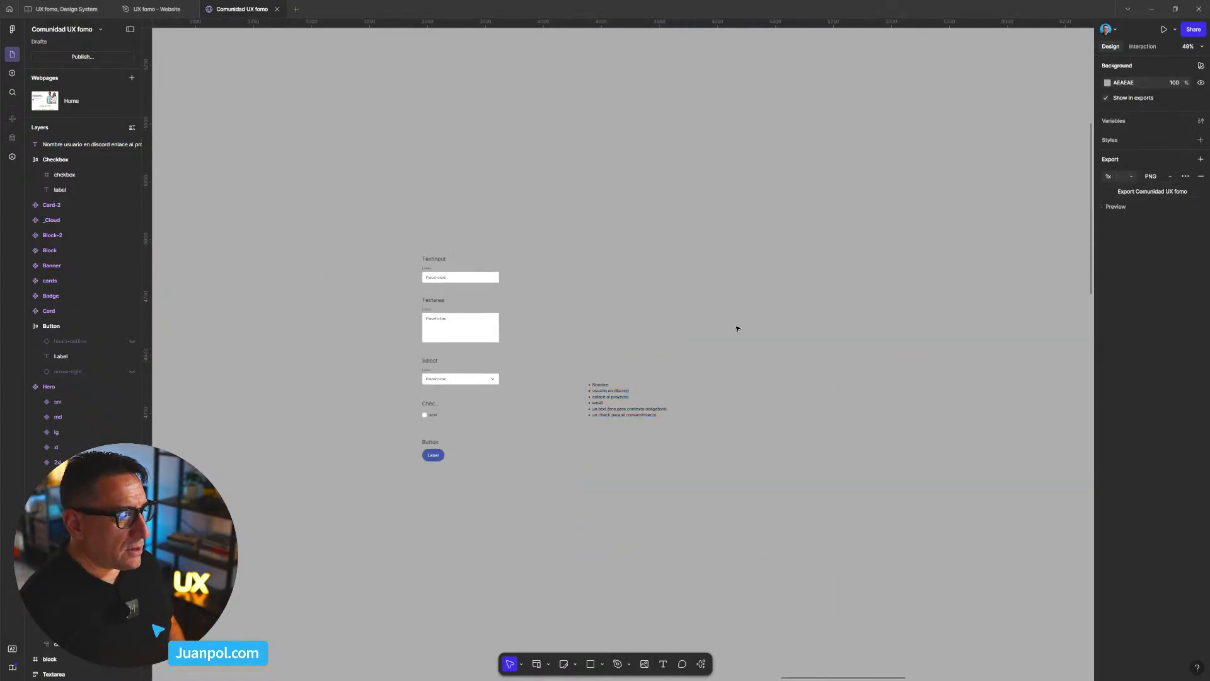
- Examine the Home page's hero and networking sections across its breakpoint layouts
scroll(749, 340, down, 2)
scroll(749, 340, down, 2)
drag(824, 354, 584, 354)
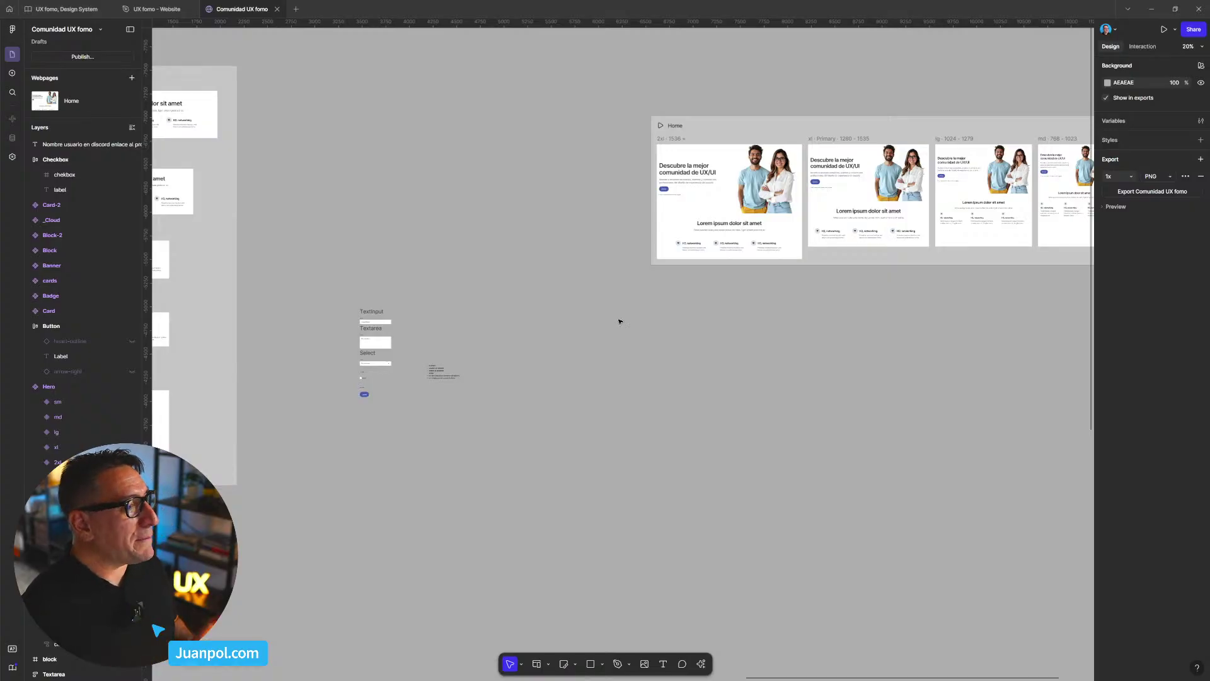
scroll(737, 368, right, 2)
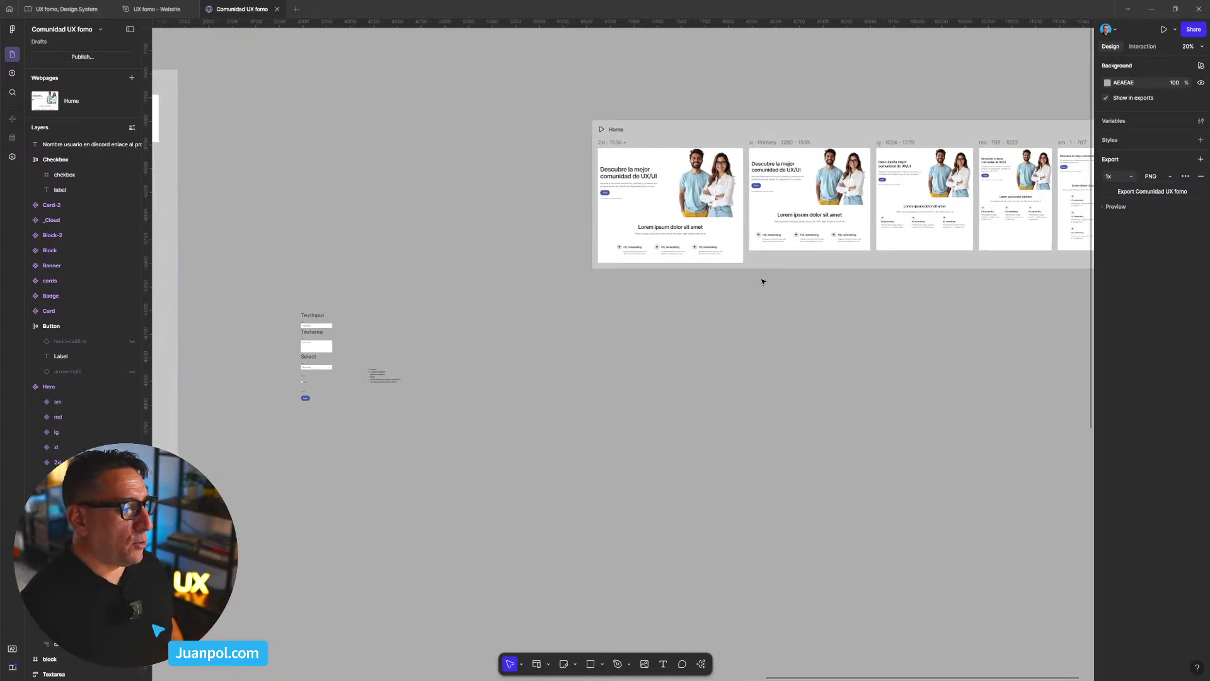
scroll(795, 230, up, 5)
scroll(768, 149, up, 3)
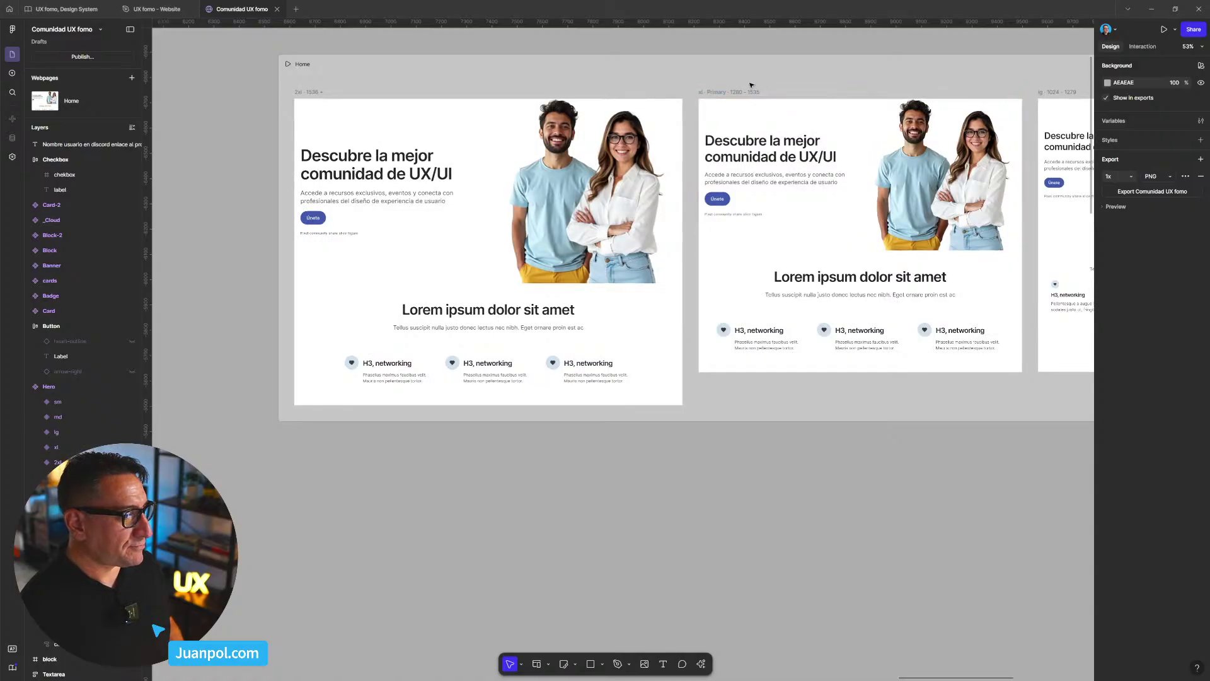
click(716, 94)
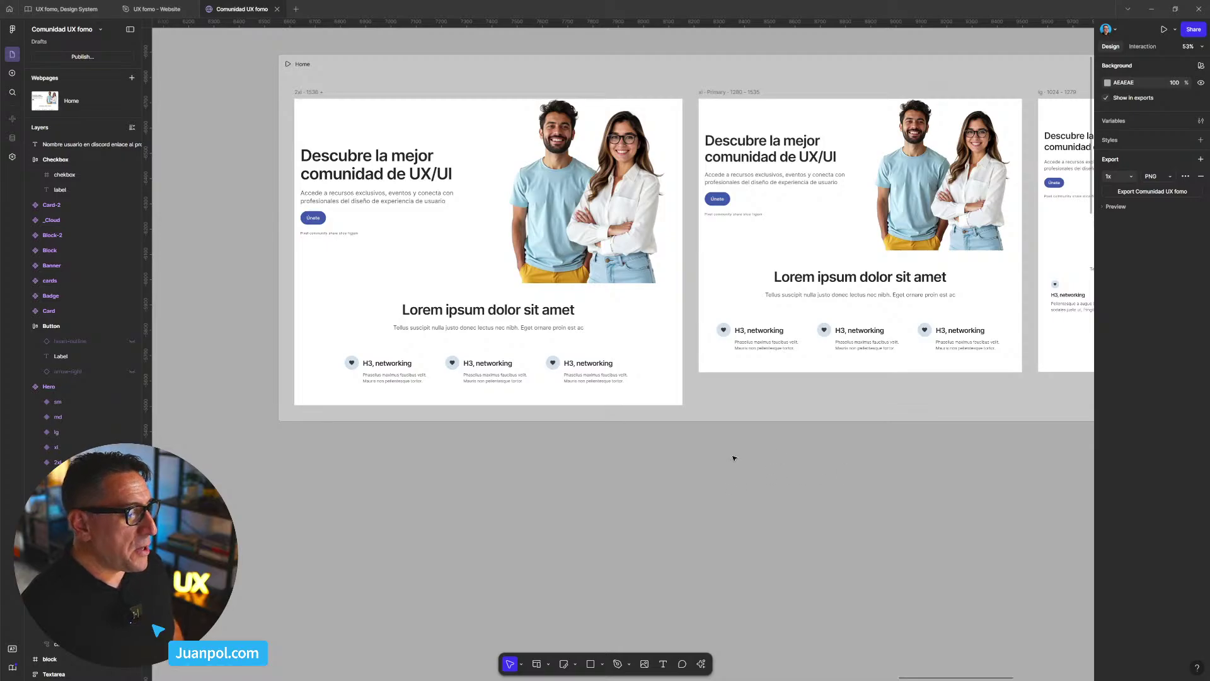
scroll(727, 508, down, 4)
drag(984, 484, 856, 419)
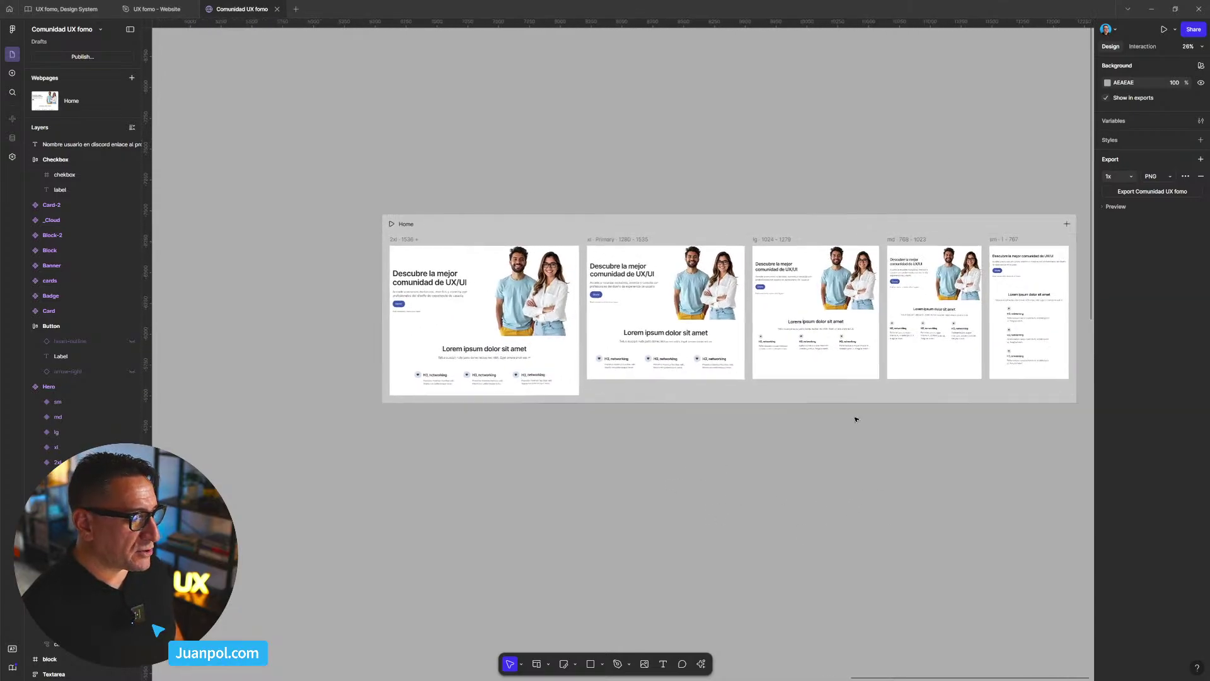
drag(622, 471, 902, 441)
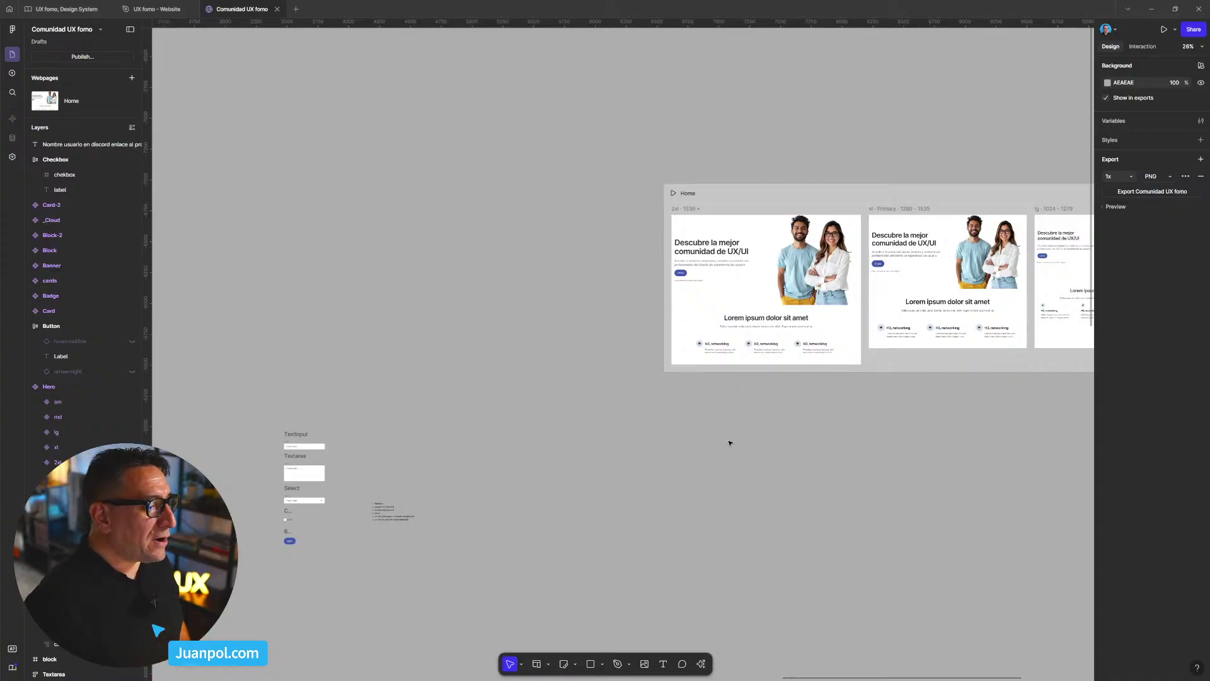
scroll(730, 443, up, 1)
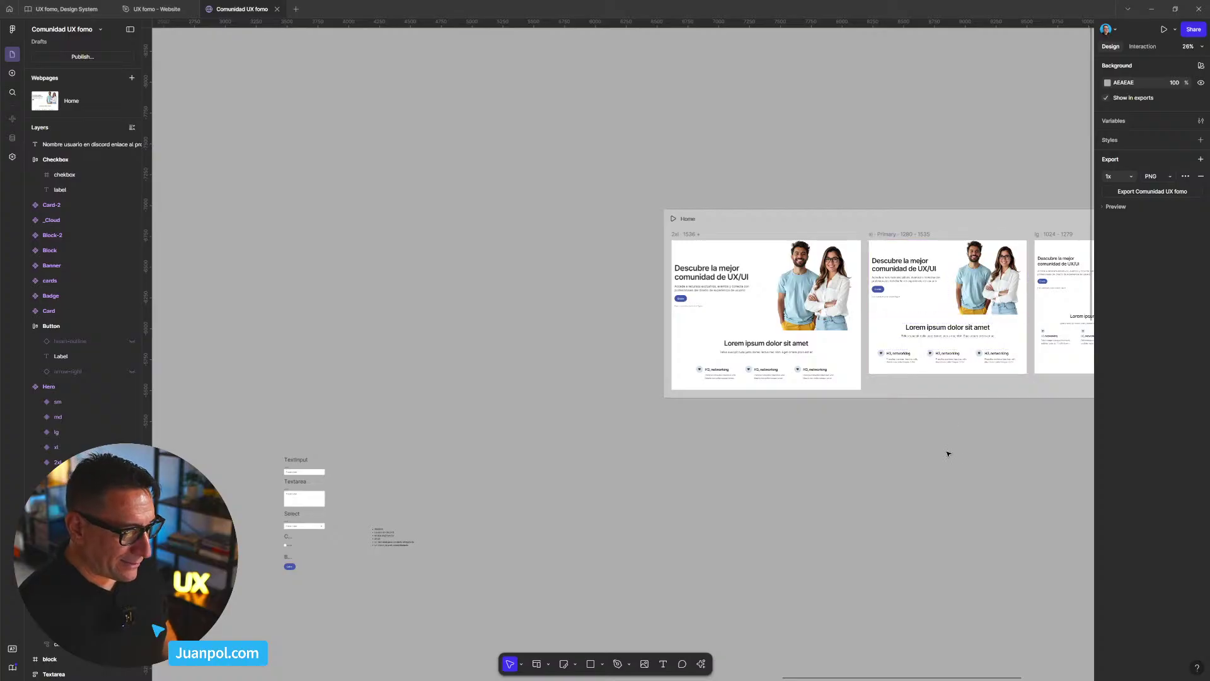
- Duplicate the TextInput component and place the copy in the empty space to the right of the original
drag(929, 459, 861, 419)
drag(561, 469, 743, 427)
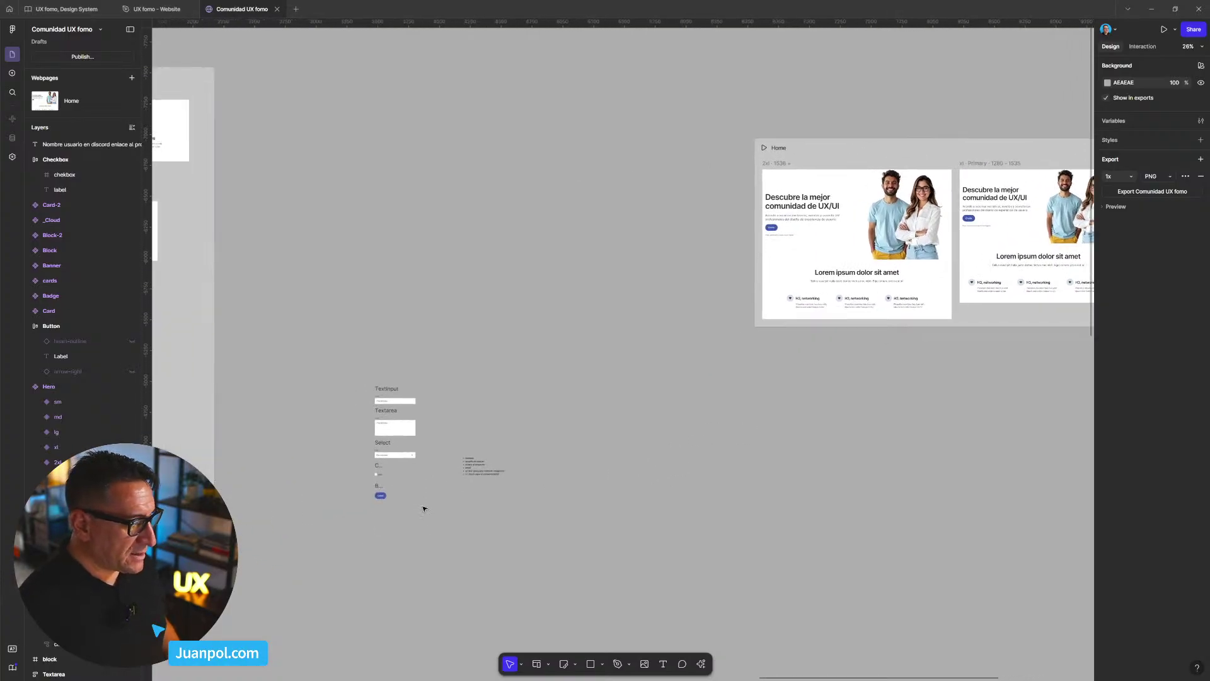
scroll(440, 484, up, 5)
drag(594, 319, 588, 341)
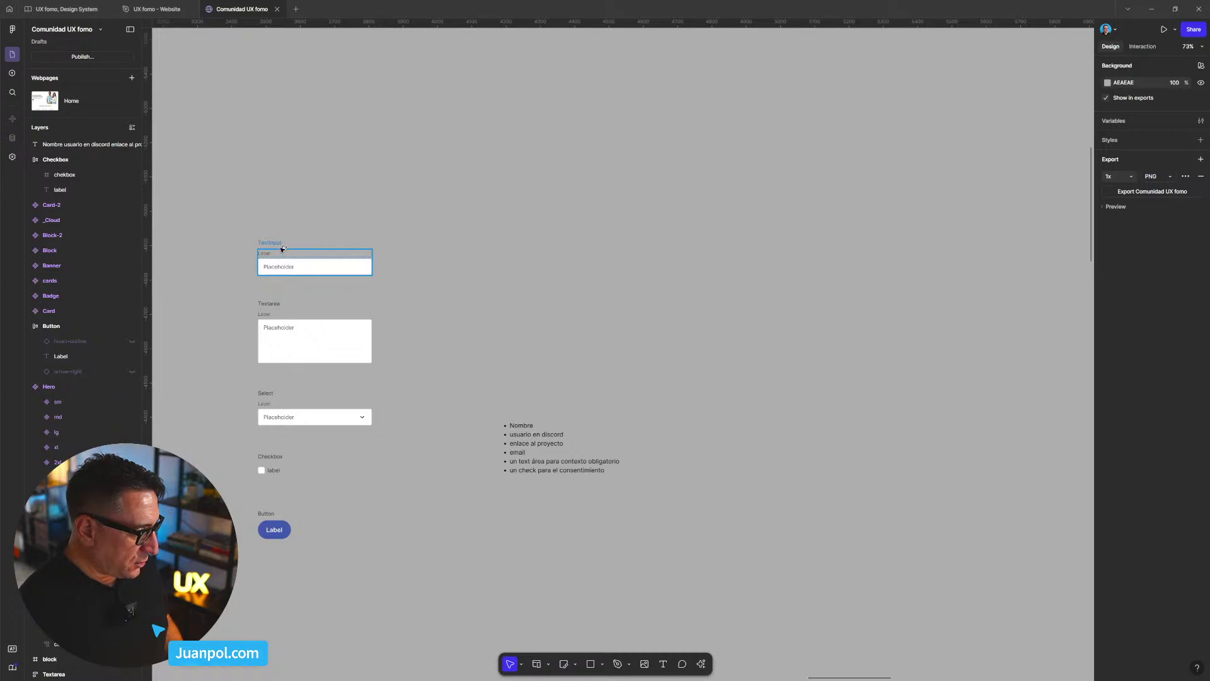
drag(271, 245, 572, 230)
scroll(573, 264, down, 3)
scroll(583, 292, down, 3)
drag(638, 464, 305, 279)
drag(404, 318, 1092, 309)
key(ctrl+z)
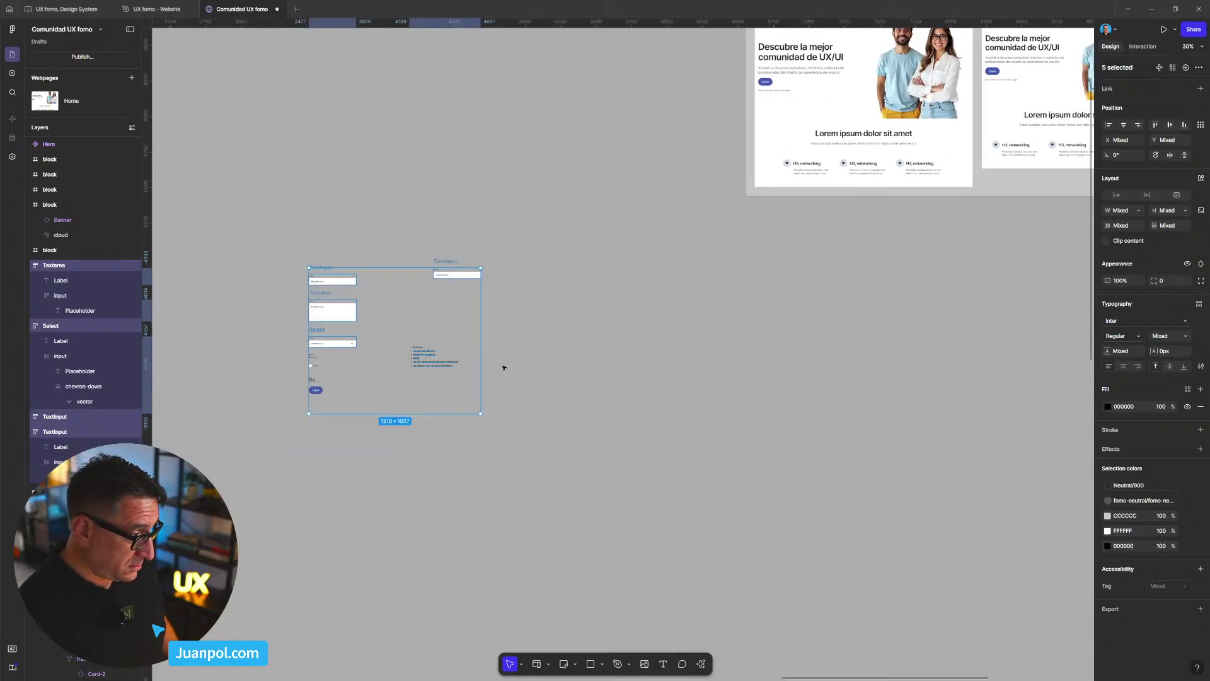
- Move all the form components, the TextInput copy and the field list to the empty area below the Home page
drag(810, 482, 309, 238)
drag(410, 302, 611, 324)
drag(574, 384, 724, 429)
drag(710, 323, 625, 329)
scroll(610, 240, up, 3)
click(665, 421)
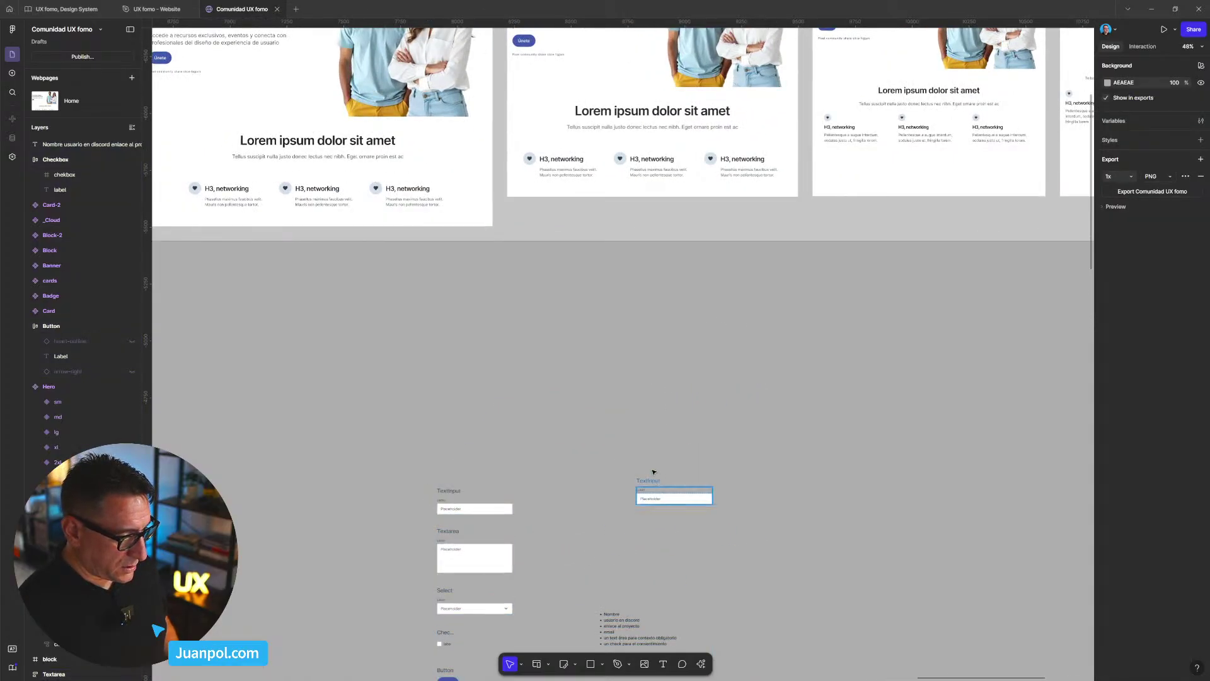
- Place the TextInput copy in free space above the other components and move the field list to its upper left
drag(654, 478, 610, 351)
scroll(613, 457, up, 5)
scroll(640, 638, down, 8)
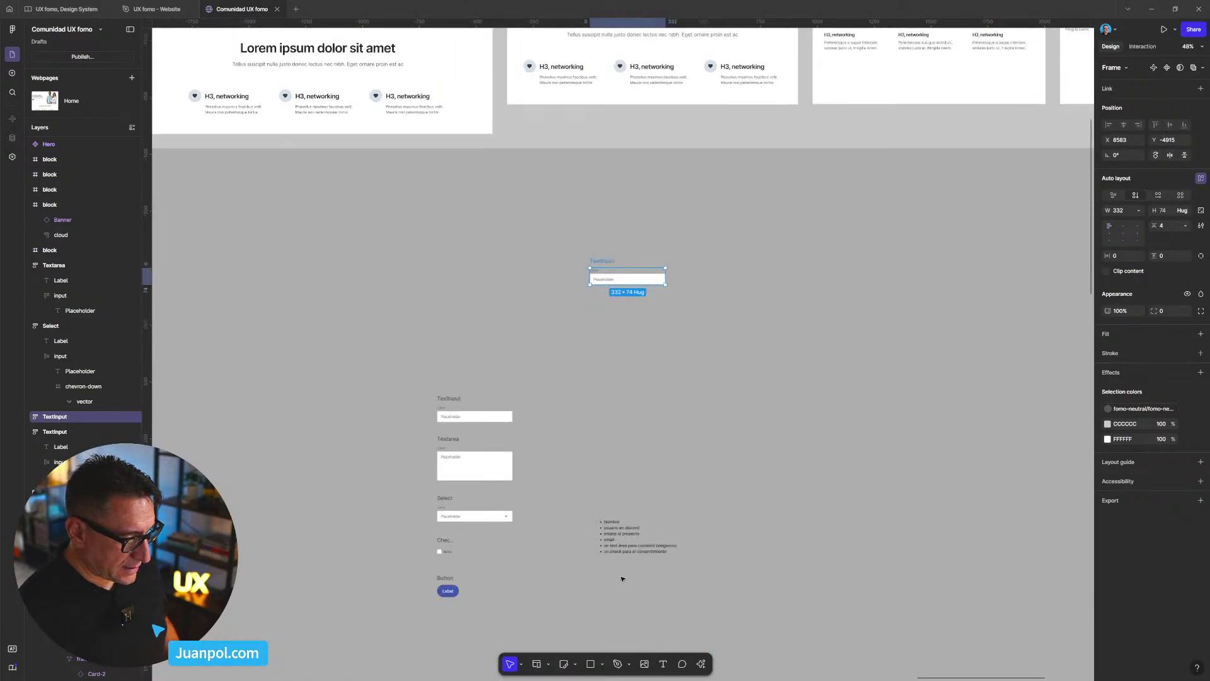
drag(625, 577, 504, 279)
scroll(514, 283, up, 2)
drag(616, 362, 554, 415)
- Duplicate the separate TextInput beside the field list and stack the new copy directly below it, left-aligned
scroll(554, 415, up, 4)
click(578, 344)
click(567, 219)
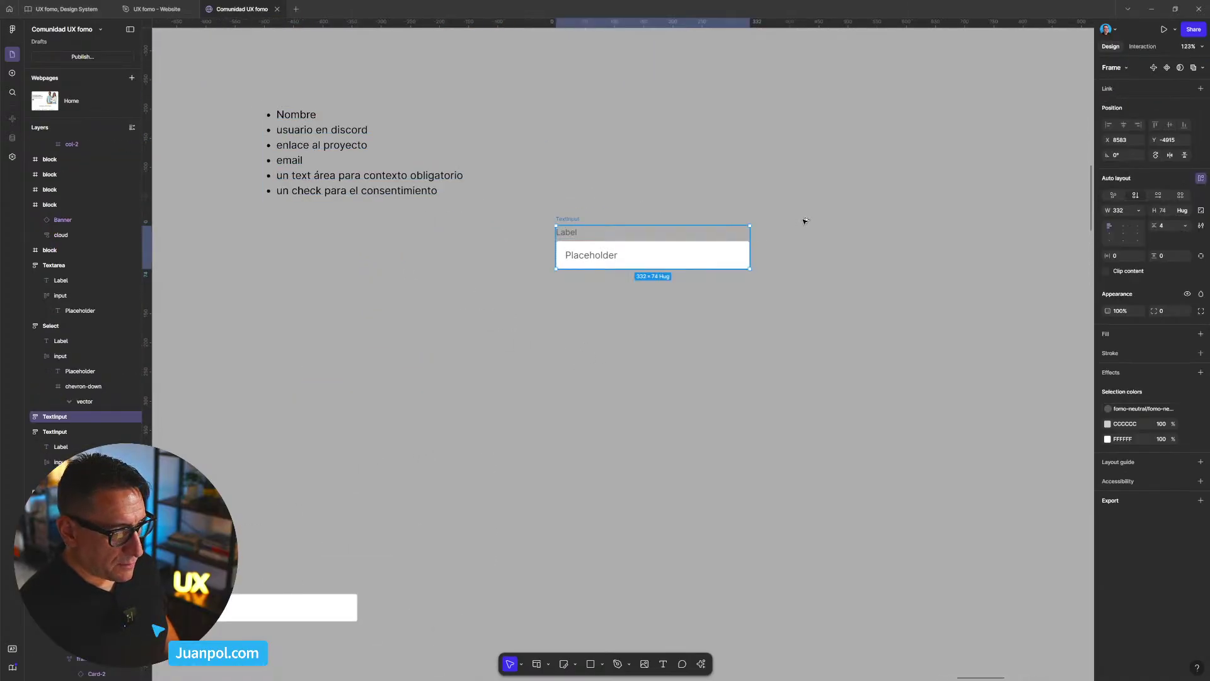
key(ctrl+d)
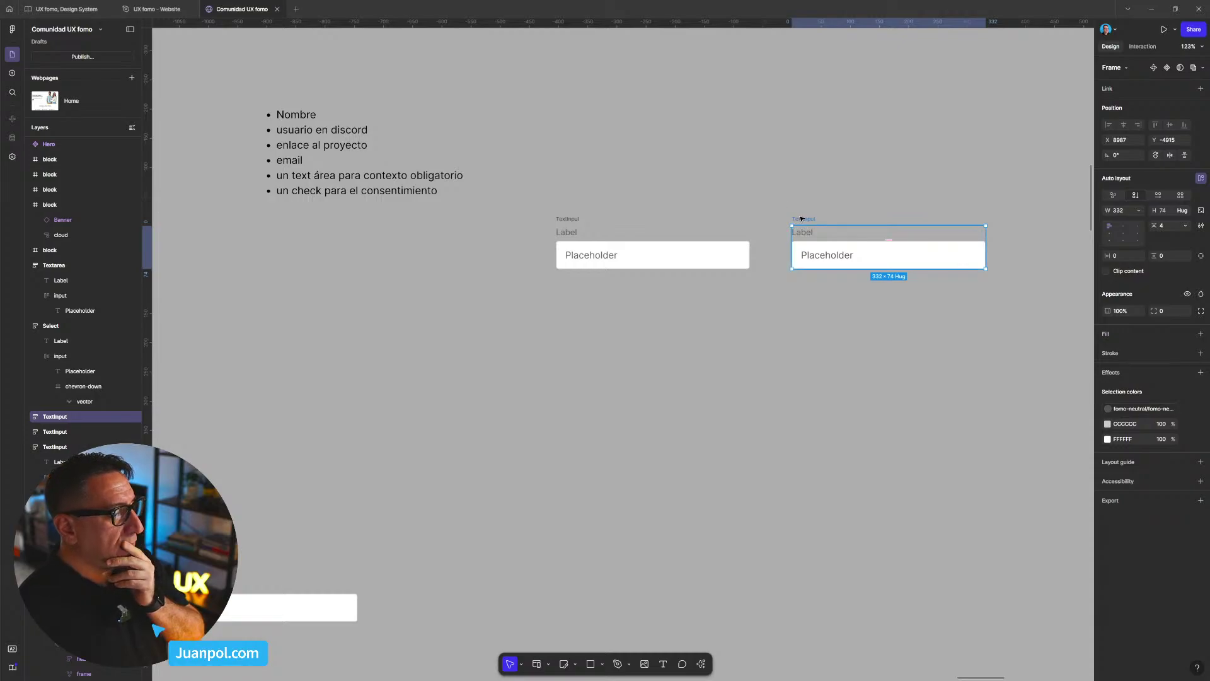
drag(800, 218, 593, 307)
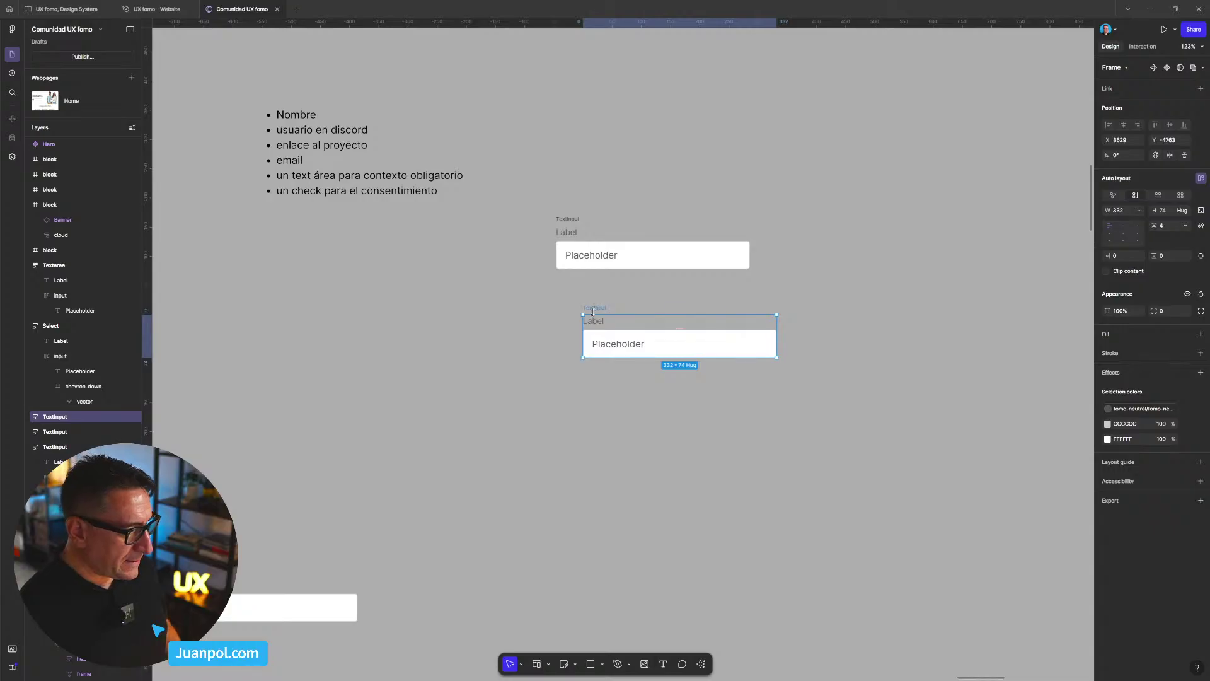
- Change the upper text input's label to "Nombre"
double_click(570, 234)
click(571, 236)
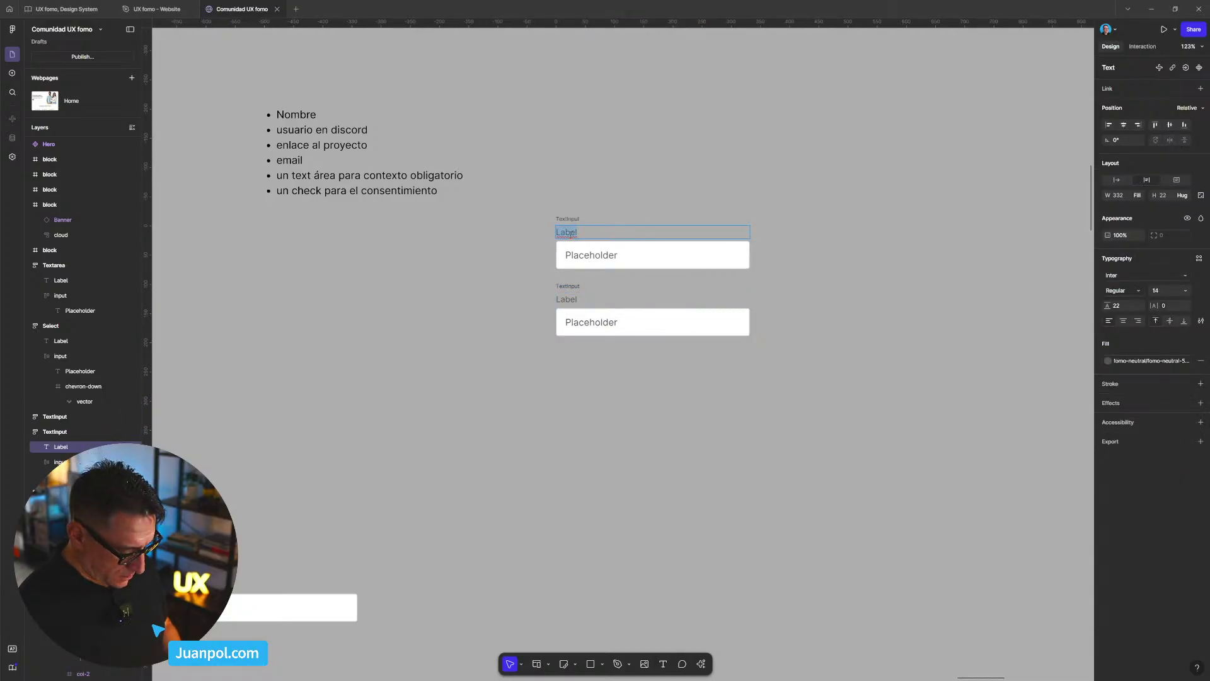
text(Nomb)
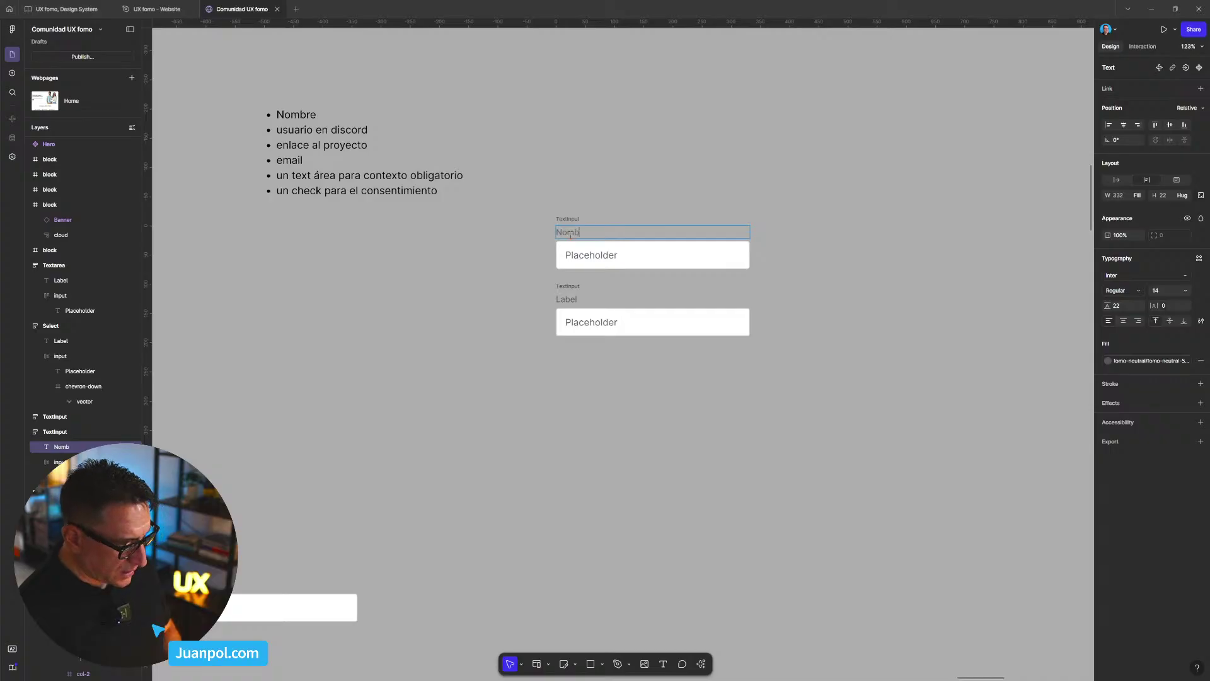
text(re)
- Change the lower text input's label to "Usuario de Discord"
double_click(567, 300)
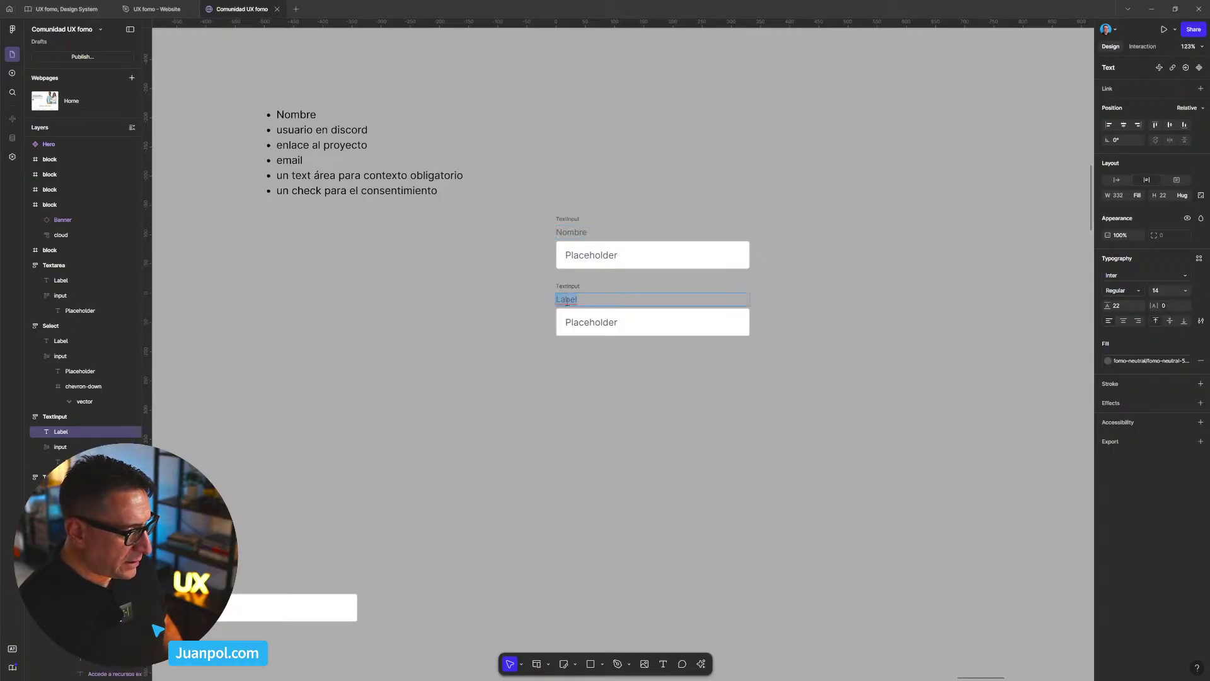
text(Usa)
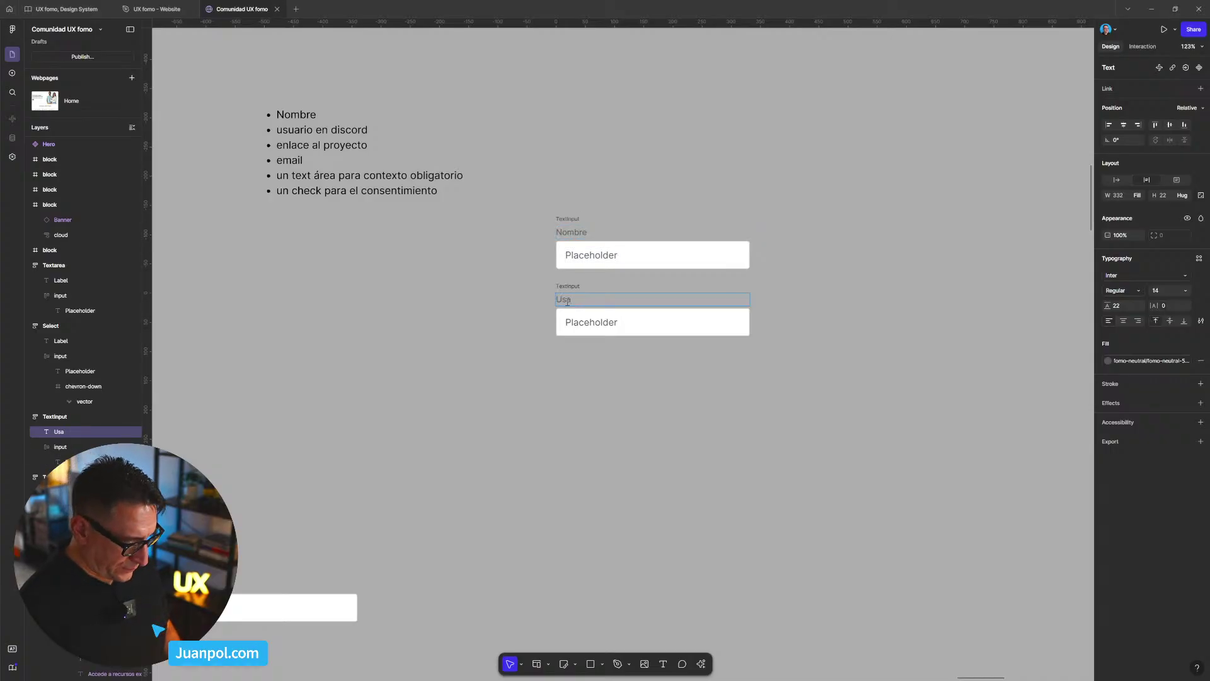
text(uario de)
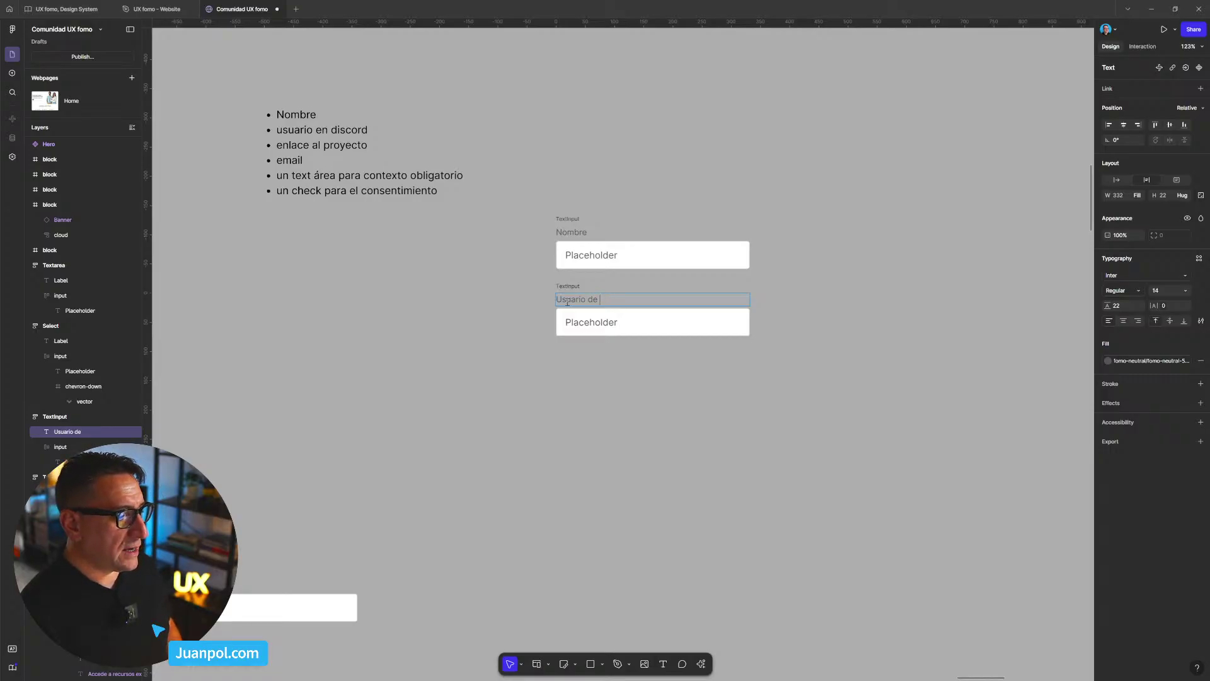
text( Discor)
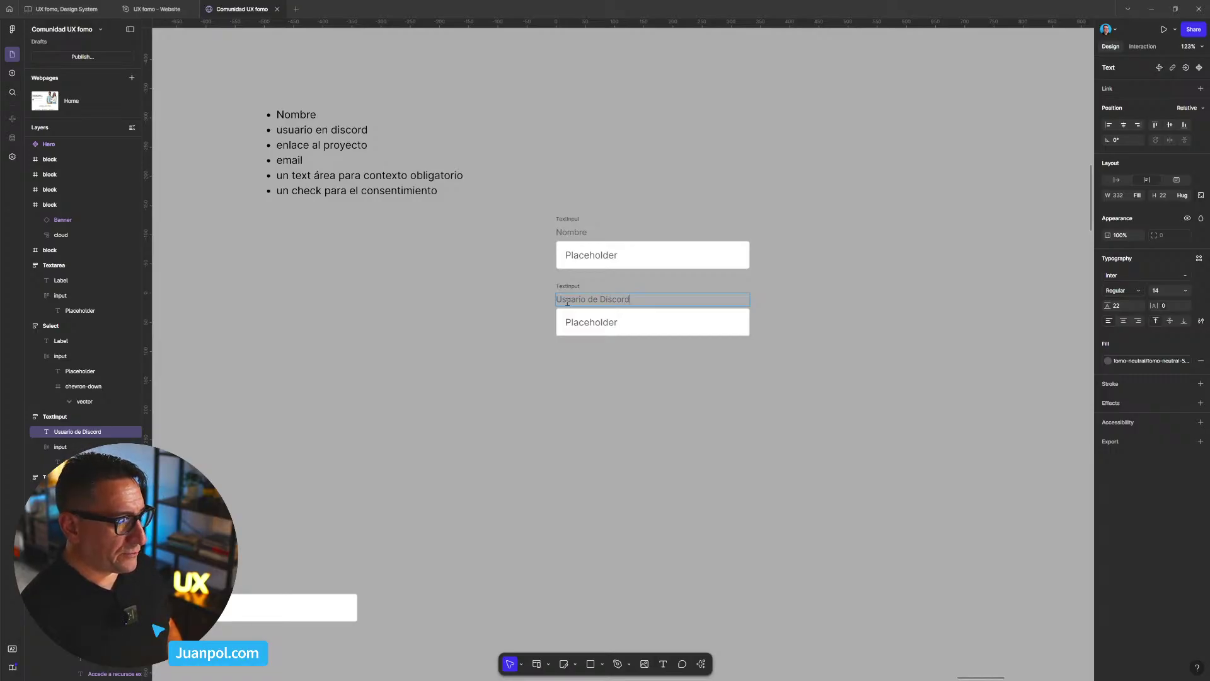
text(d)
key(Escape)
key(Escape)
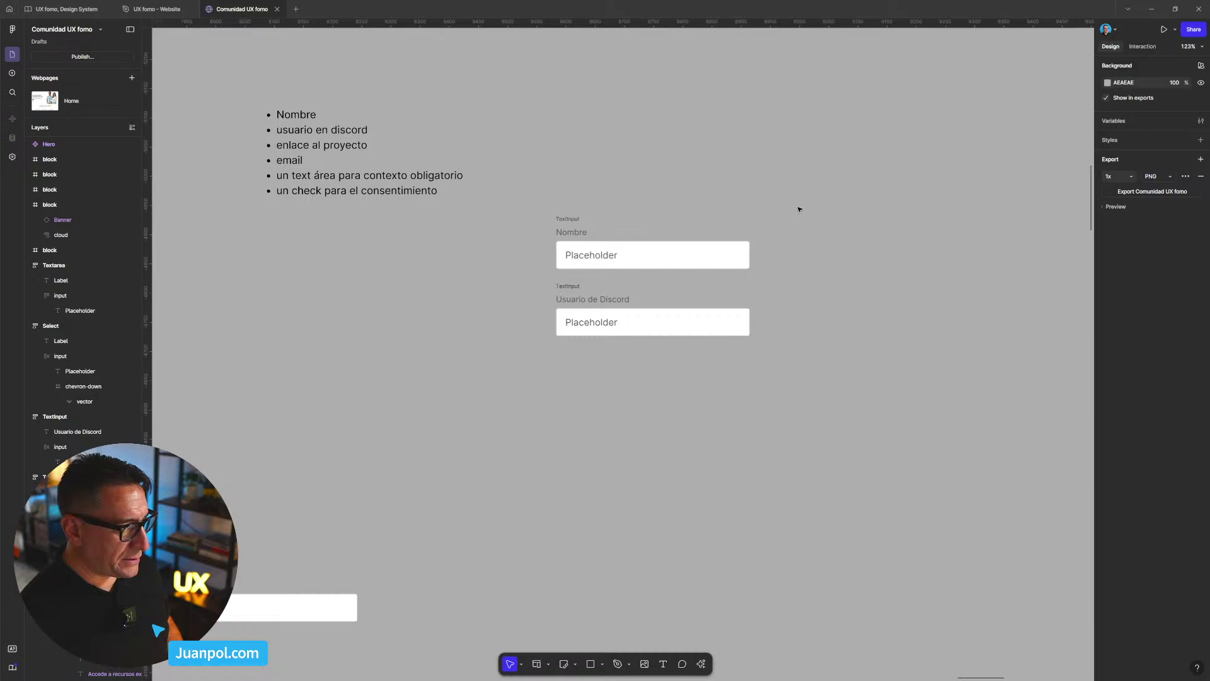
- Duplicate the "Usuario de Discord" input further down, leaving a gap, and label the copy "Enlace al proyecto"
drag(749, 225, 765, 207)
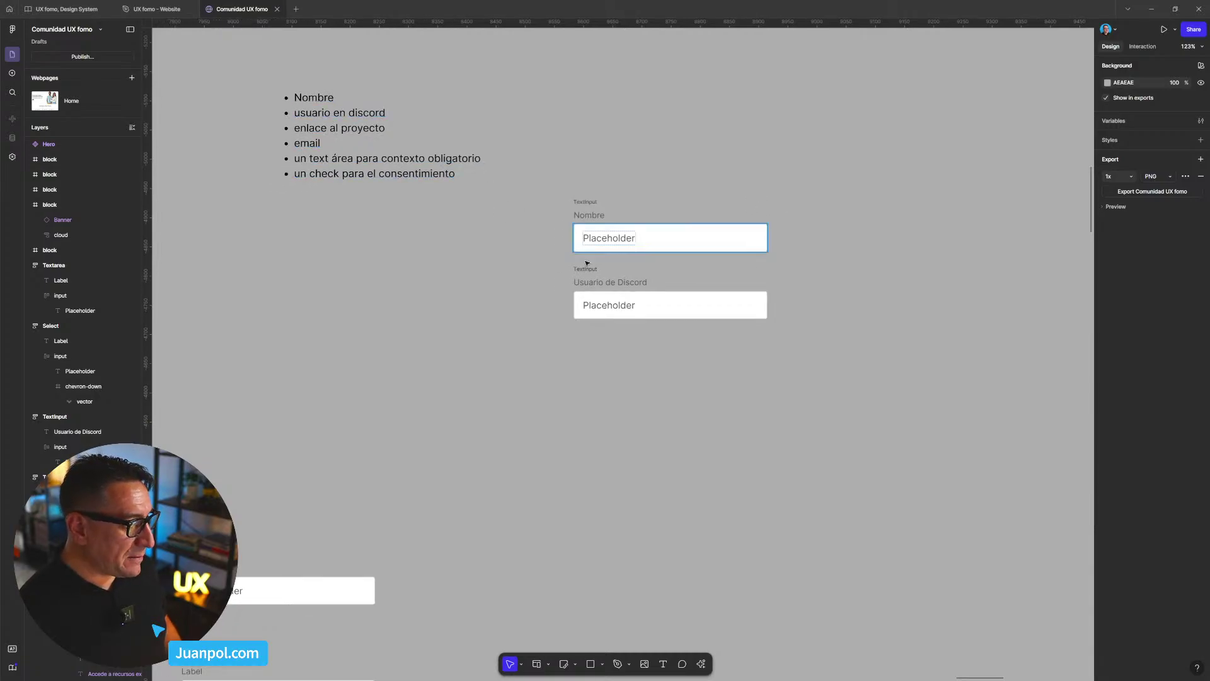
drag(591, 273, 591, 388)
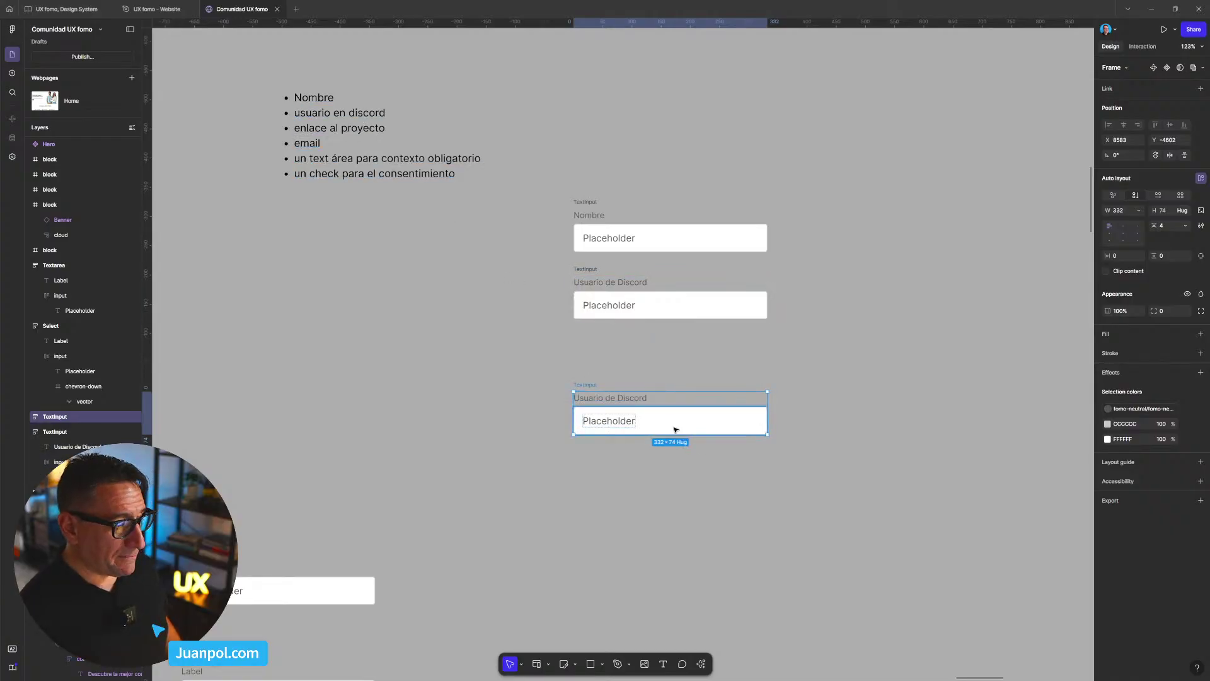
double_click(622, 402)
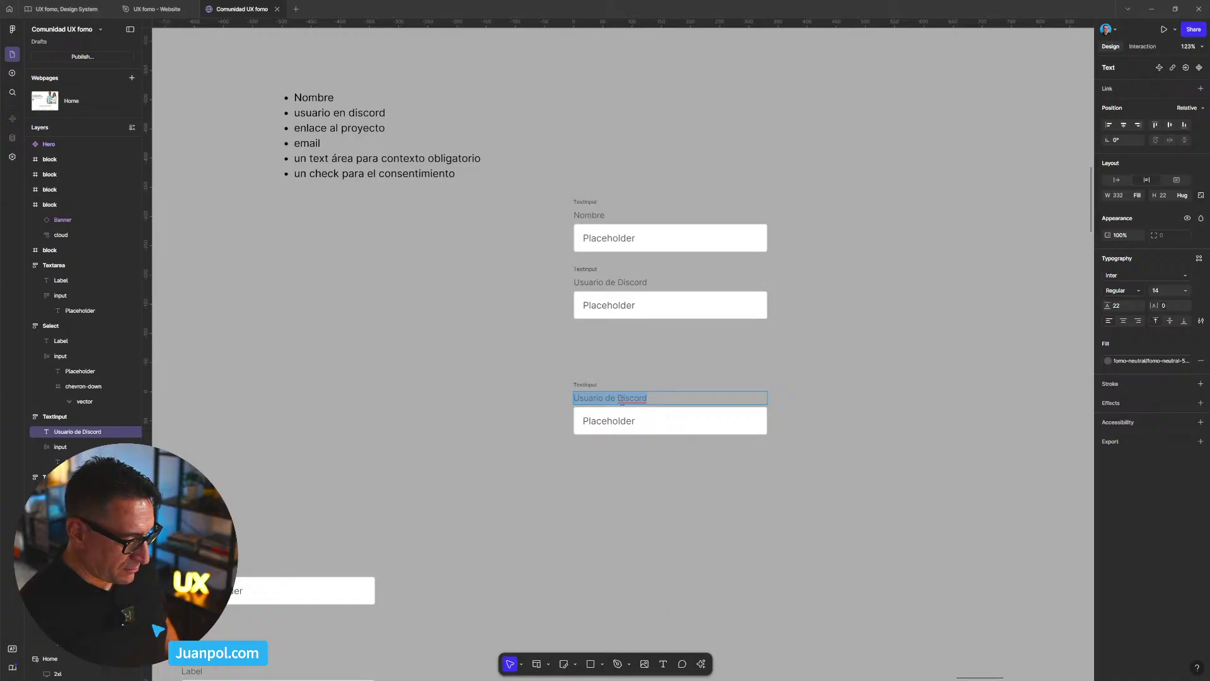
text(Enlace al pro)
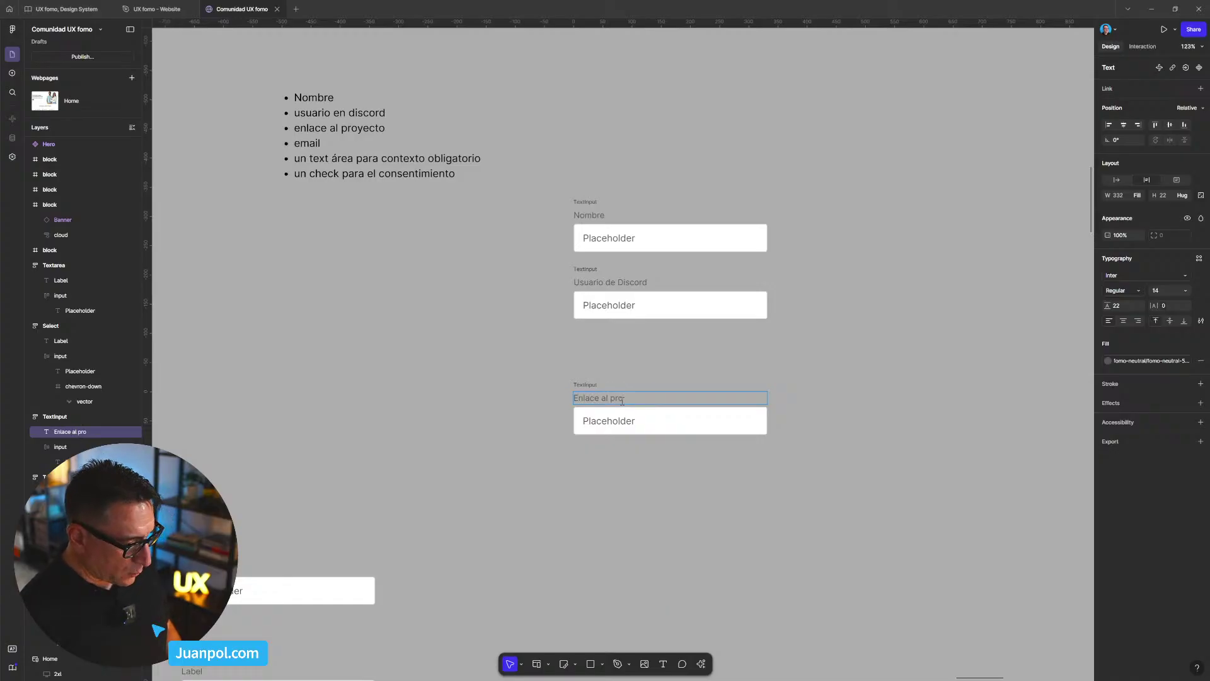
text(yecto)
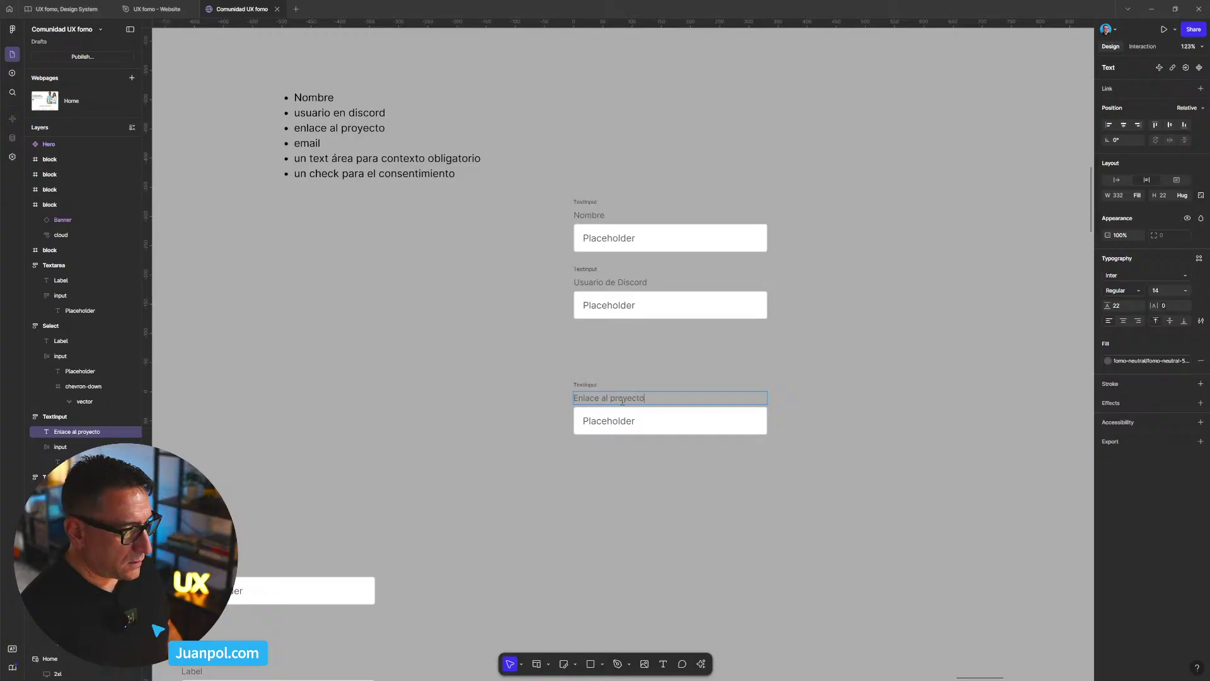
key(Escape)
click(687, 448)
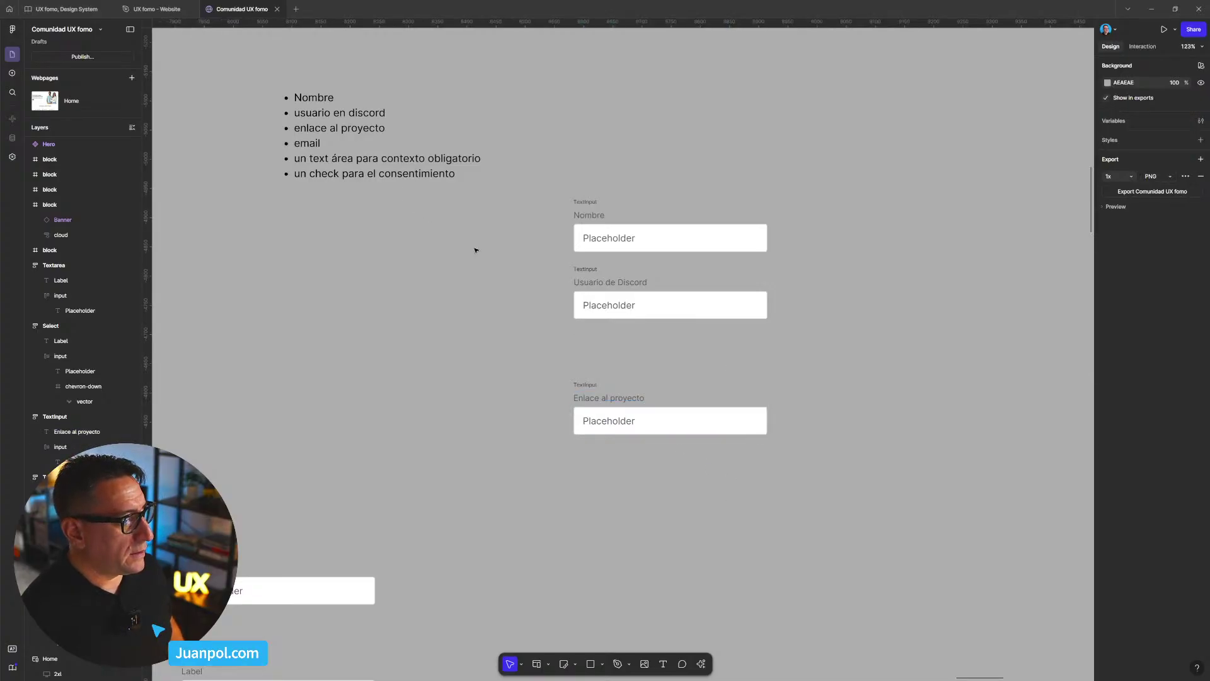
- Duplicate the "Enlace al proyecto" input, position one instance just below "Usuario de Discord" and label it "Email"
drag(589, 386, 585, 434)
key(Escape)
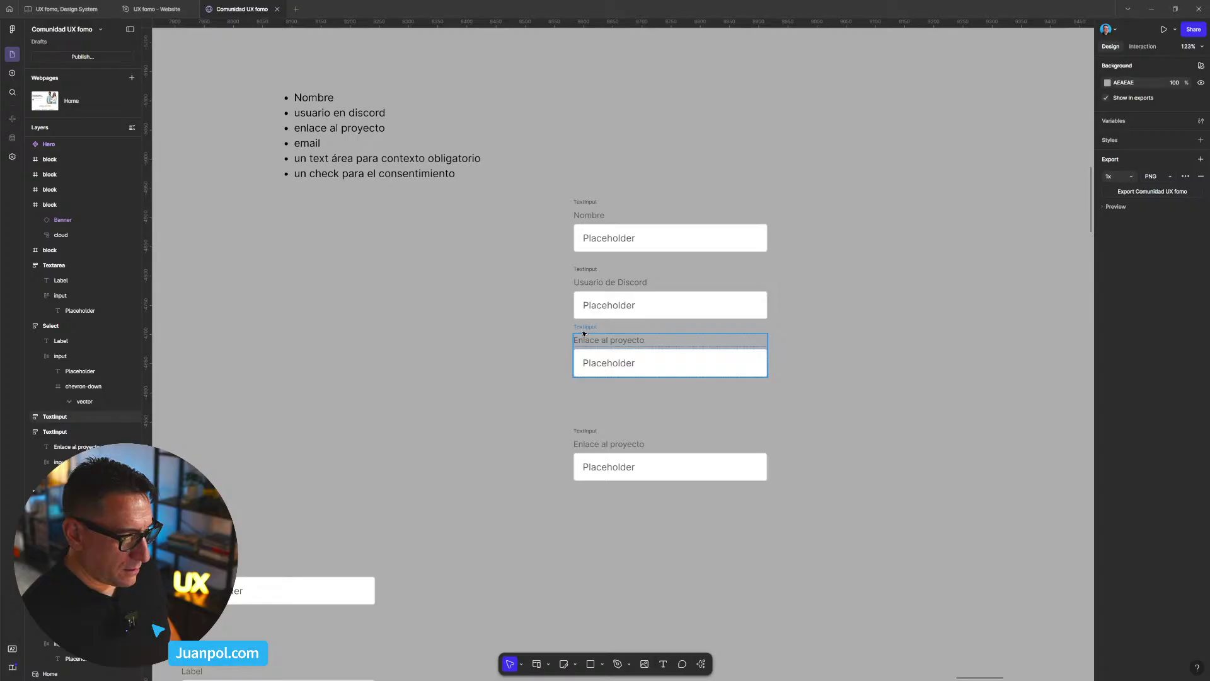
drag(584, 335, 584, 346)
double_click(597, 350)
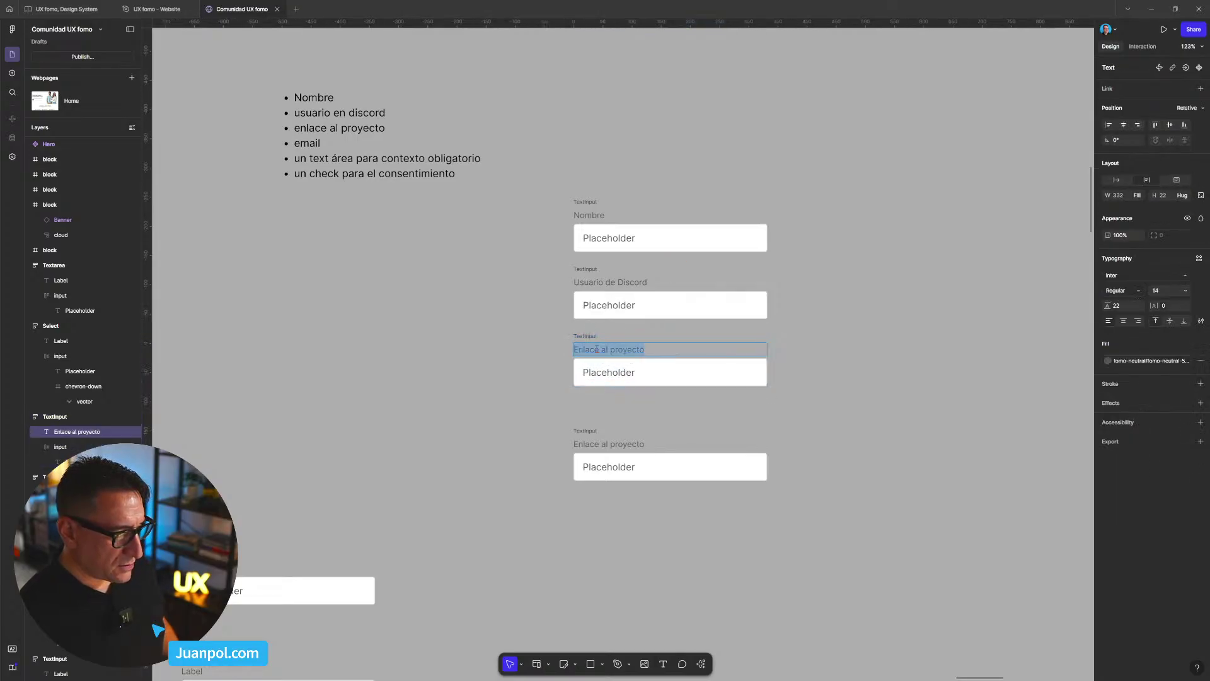
text(E-m)
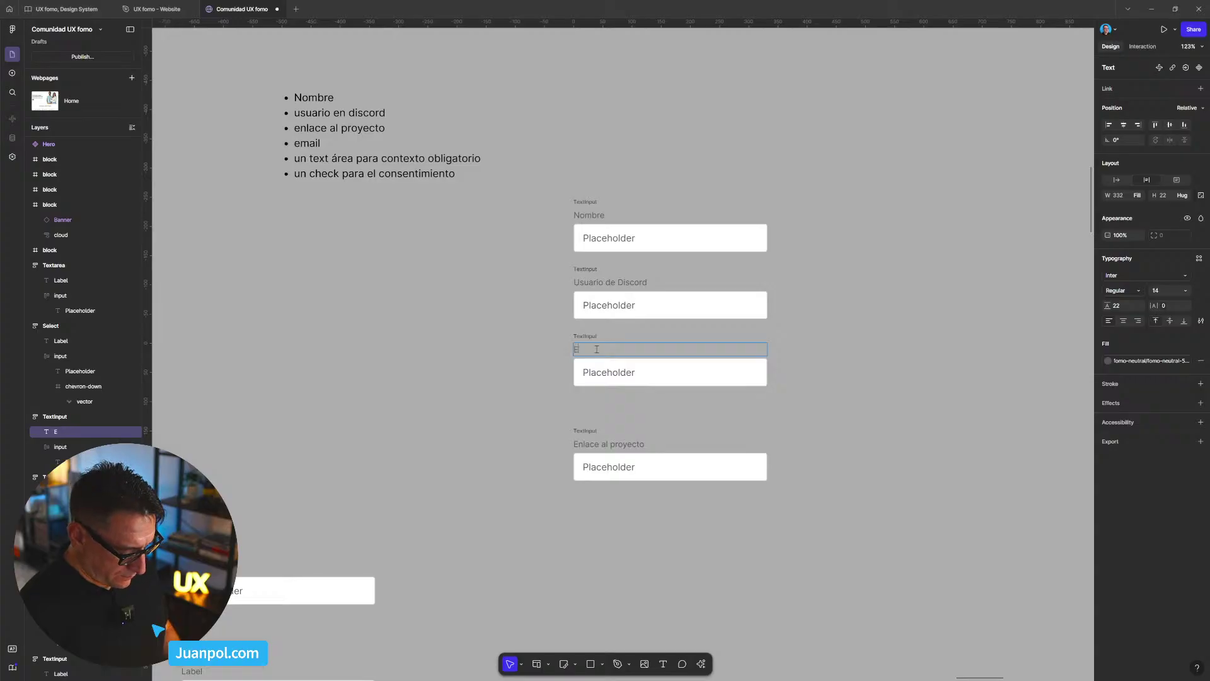
key(Escape)
scroll(878, 353, down, 2)
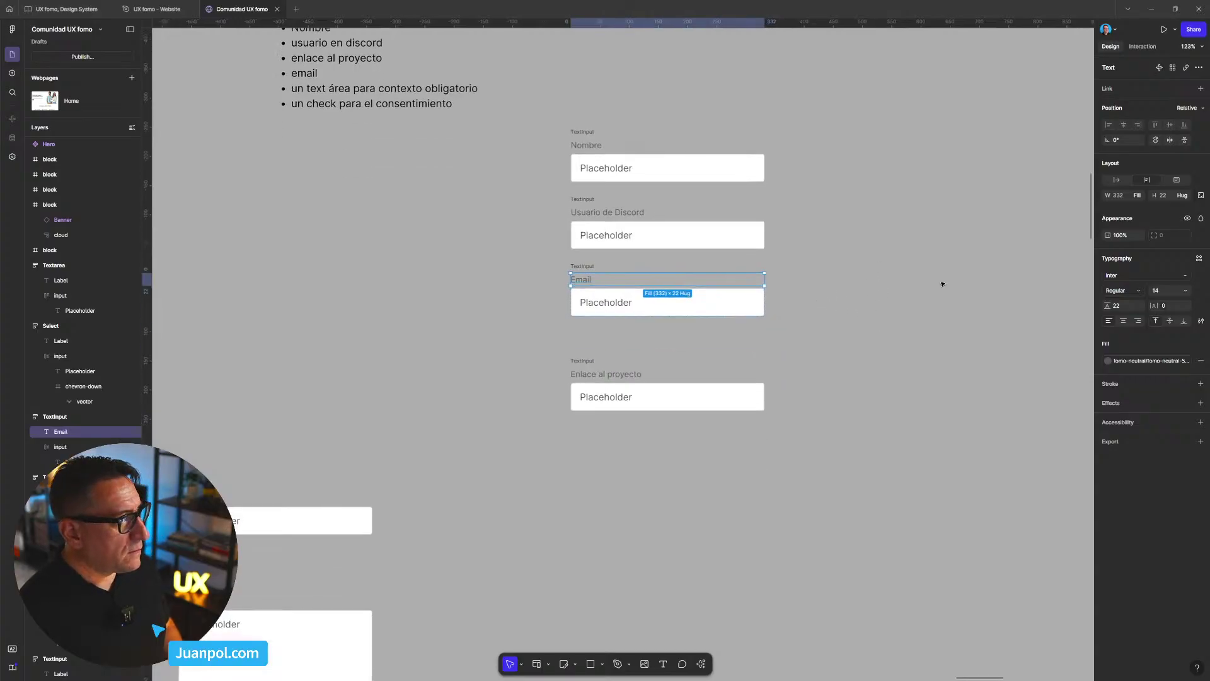
- Move "Enlace al proyecto" up directly beneath "Email" and place a copy of the Textarea component below it, left-aligned
drag(586, 361, 587, 336)
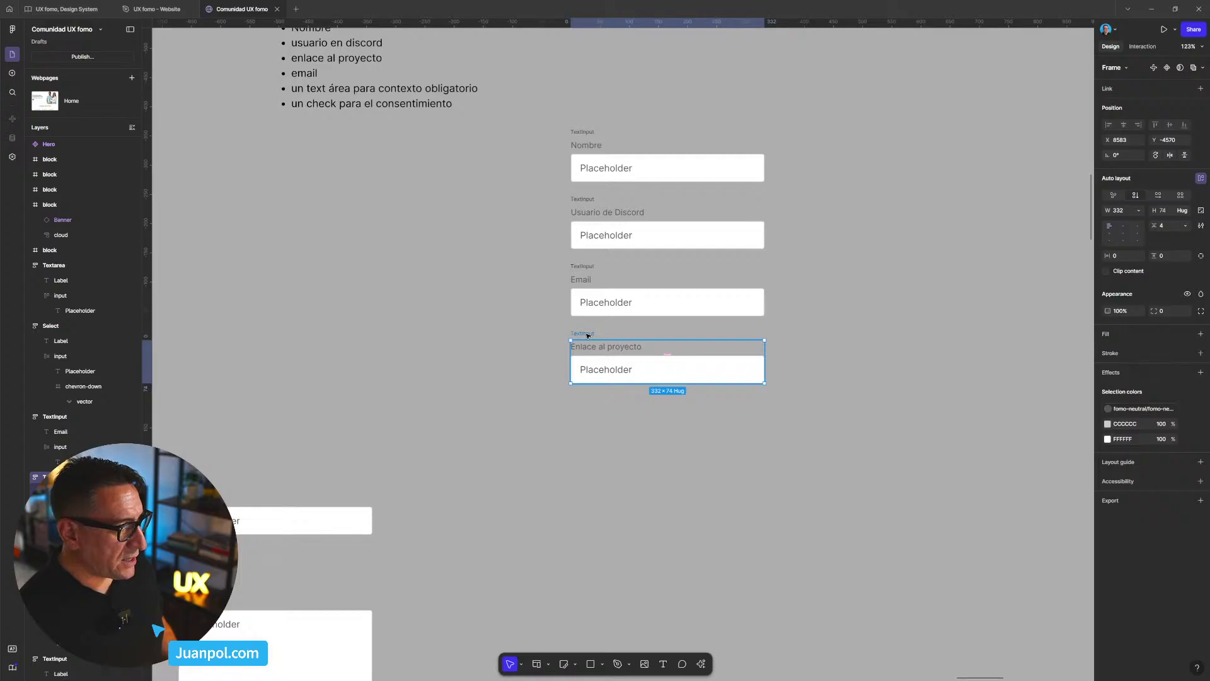
scroll(508, 389, down, 3)
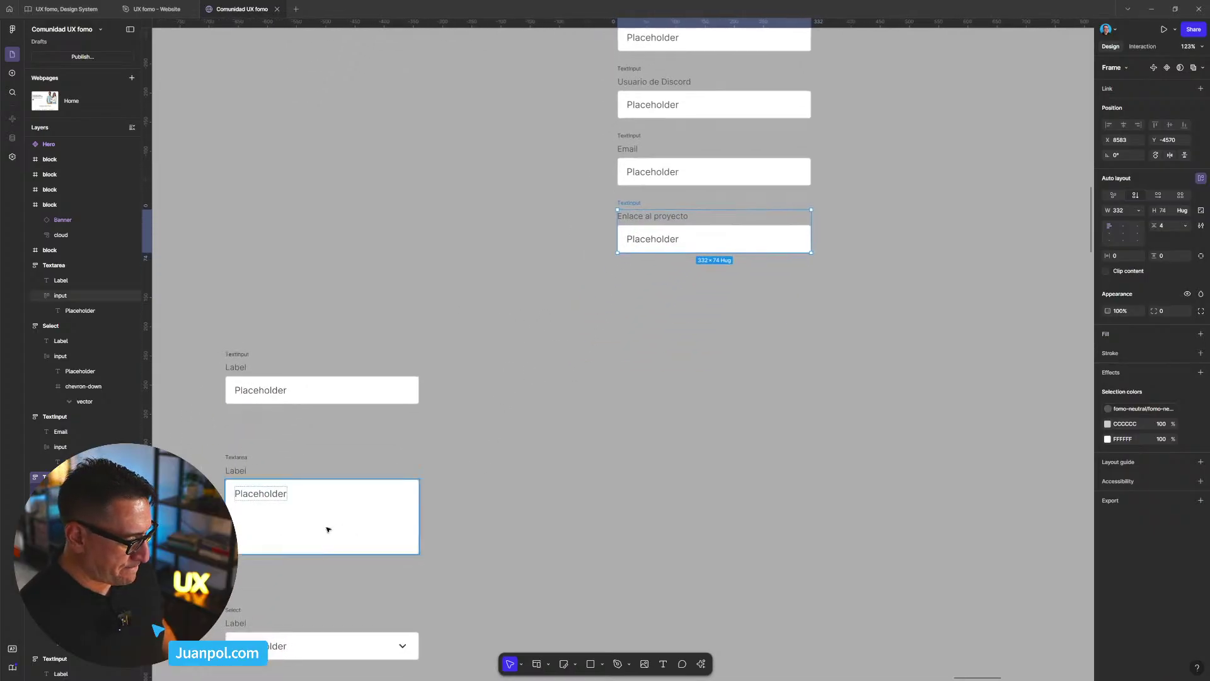
key(alt)
drag(239, 458, 631, 280)
scroll(732, 406, down, 3)
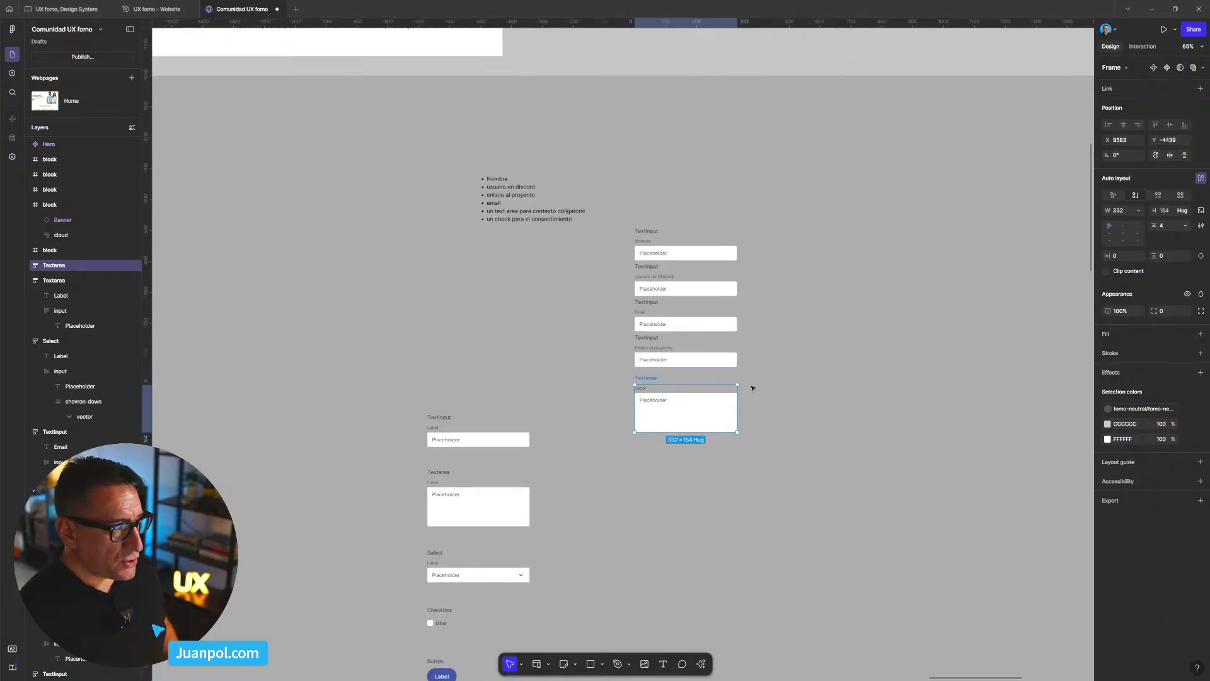
- Move the "Email" input onto the same row as "Usuario de Discord", to its right
scroll(751, 386, up, 5)
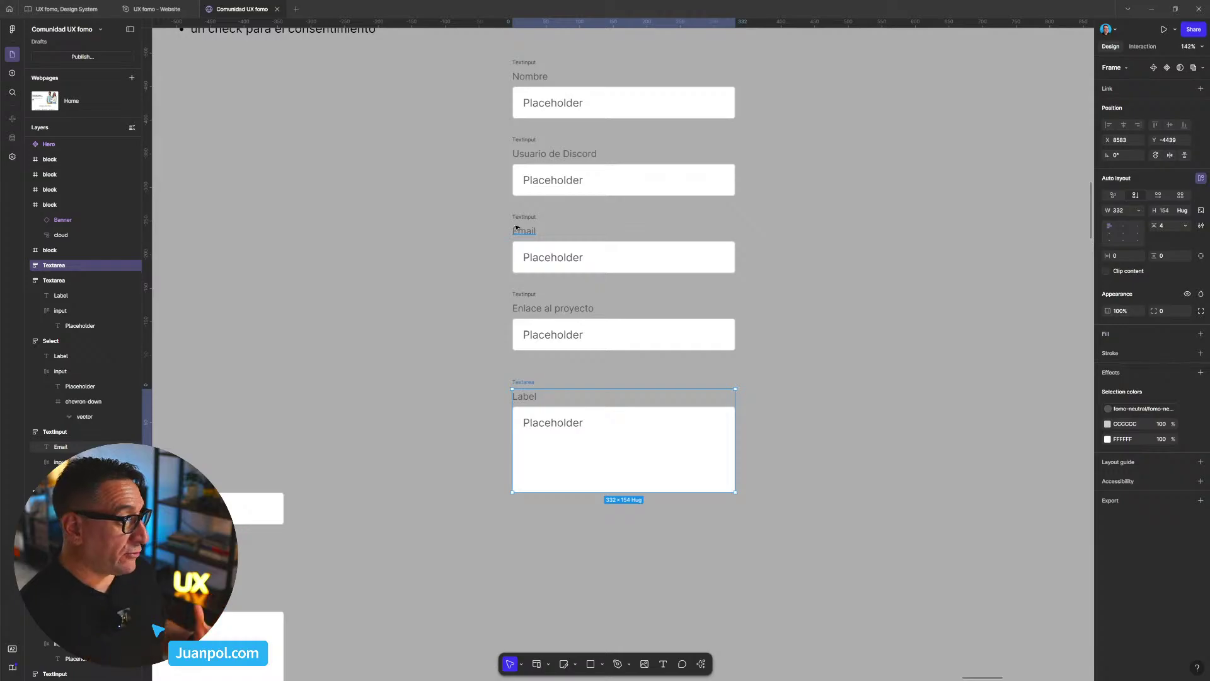
scroll(522, 225, up, 2)
scroll(702, 354, down, 3)
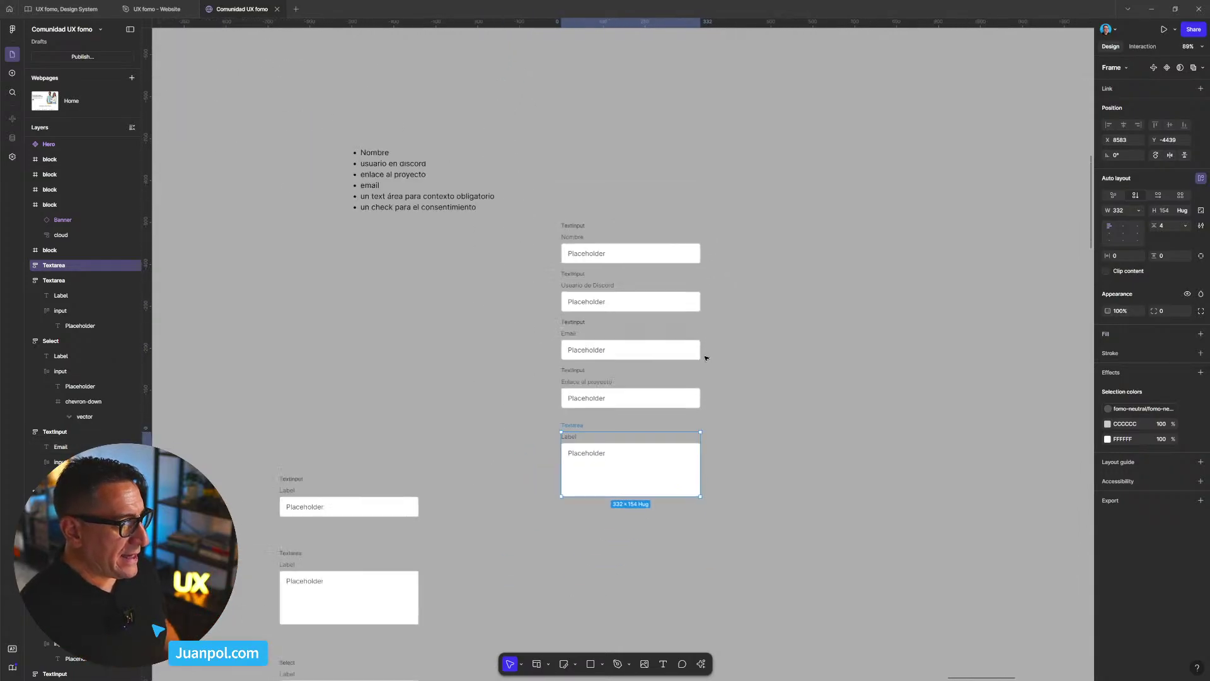
scroll(702, 355, up, 3)
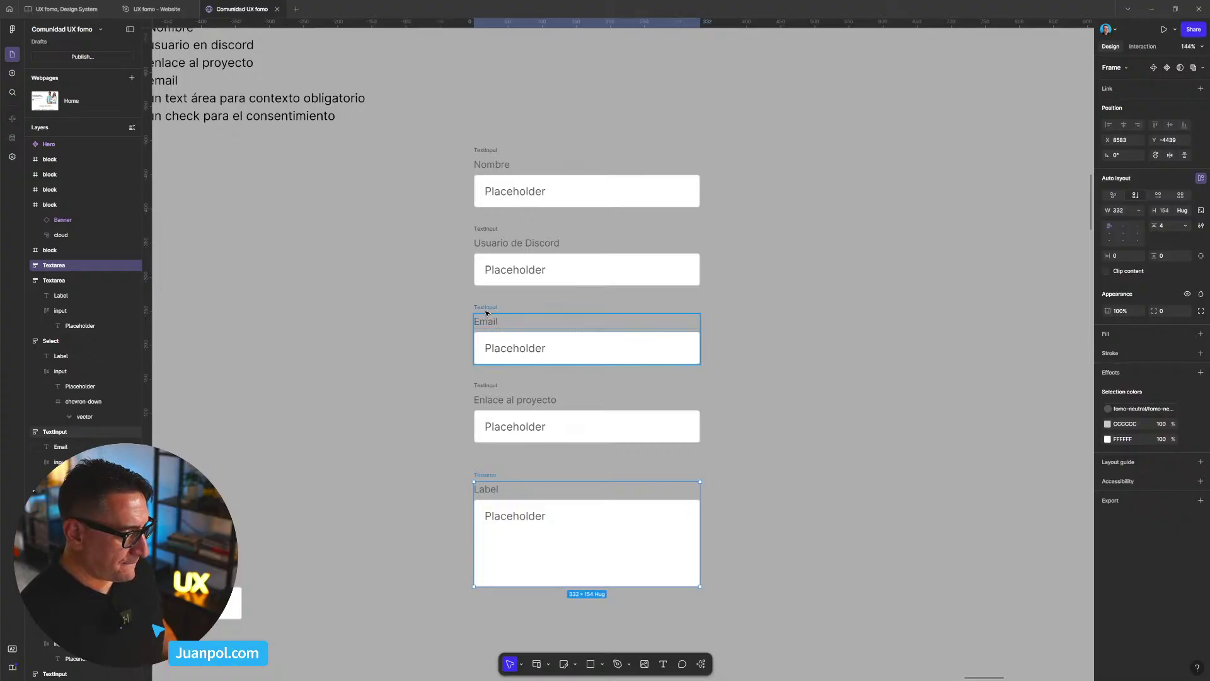
drag(530, 307, 765, 231)
- Widen the "Enlace al proyecto" input to about 467 and shift it and the form's Textarea up to close the gaps
drag(479, 386, 481, 320)
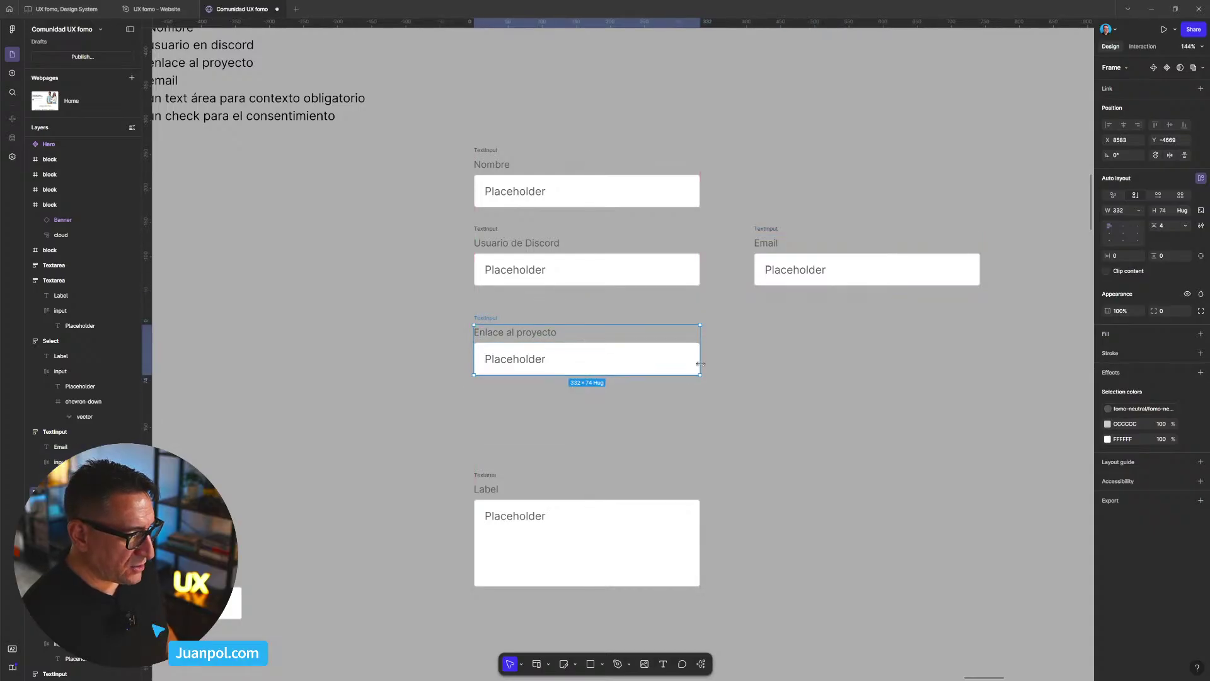
drag(699, 366, 792, 366)
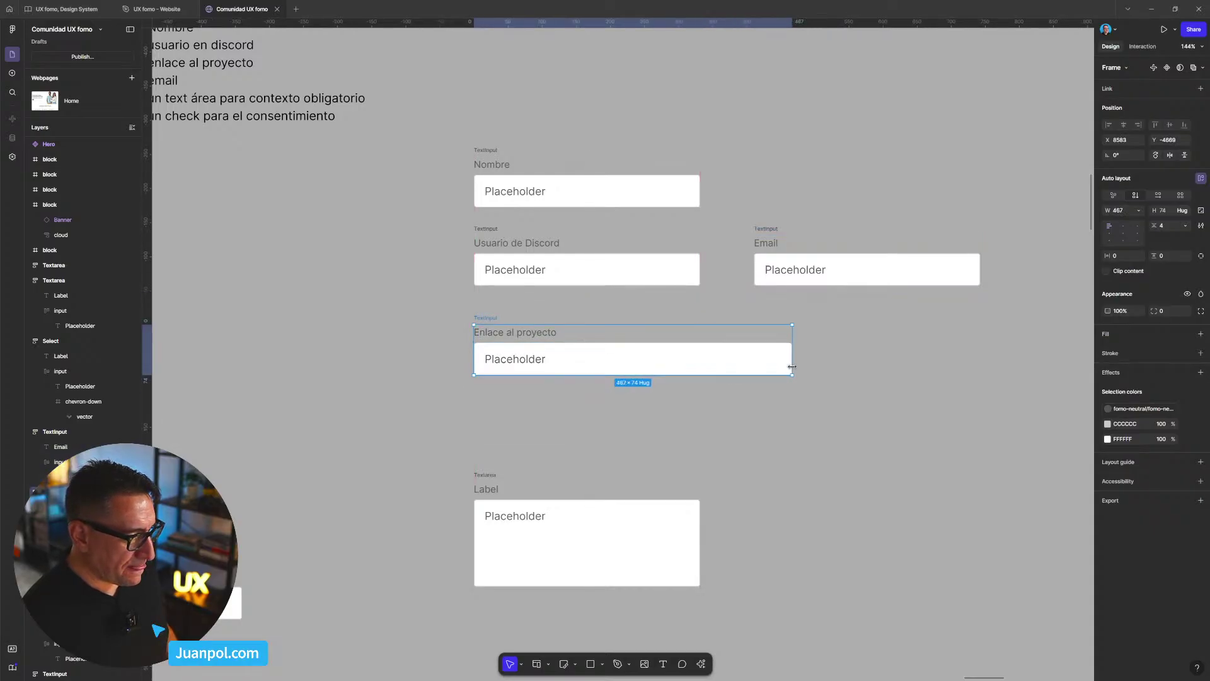
click(477, 512)
drag(490, 475, 488, 400)
scroll(578, 434, down, 3)
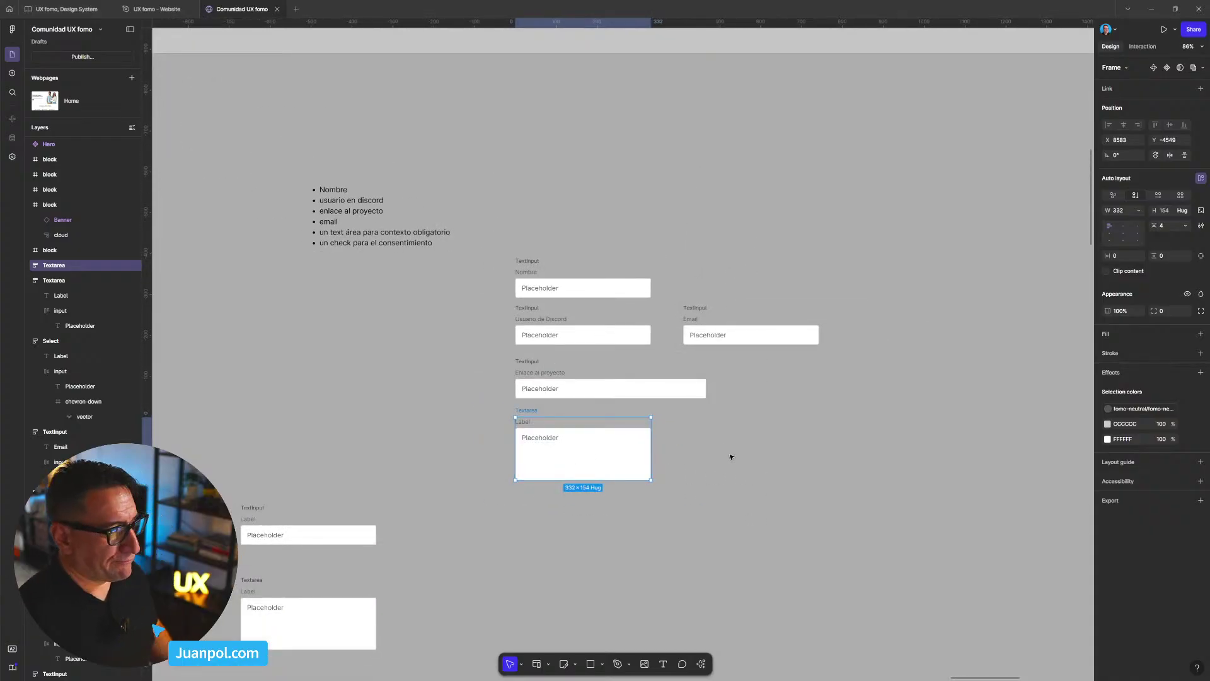
- Move the "Nombre" input up, well clear of the other form fields
click(781, 510)
drag(783, 512, 696, 458)
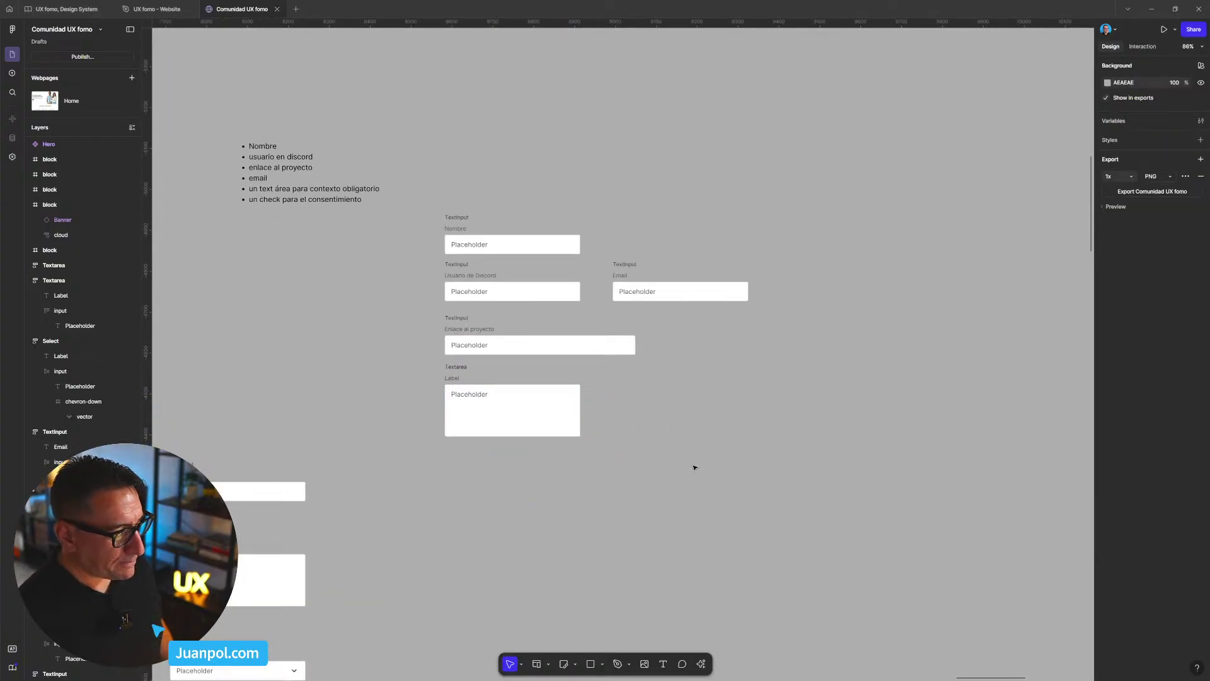
scroll(625, 484, down, 2)
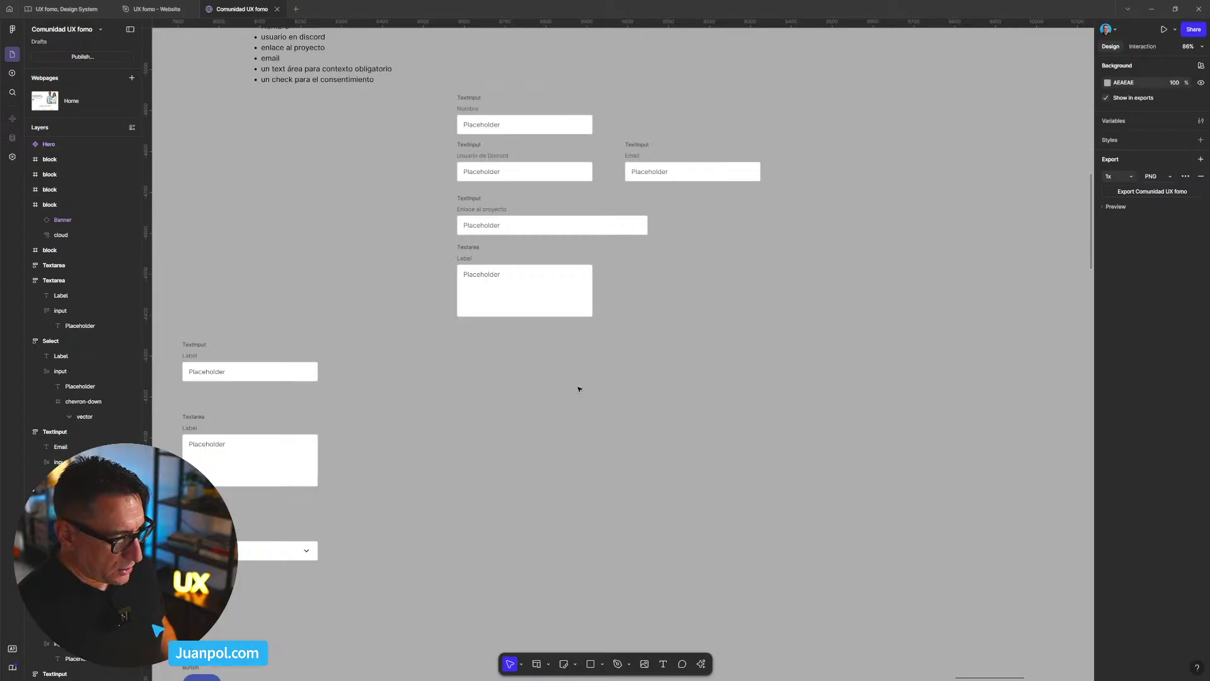
scroll(656, 500, up, 2)
scroll(651, 359, up, 5)
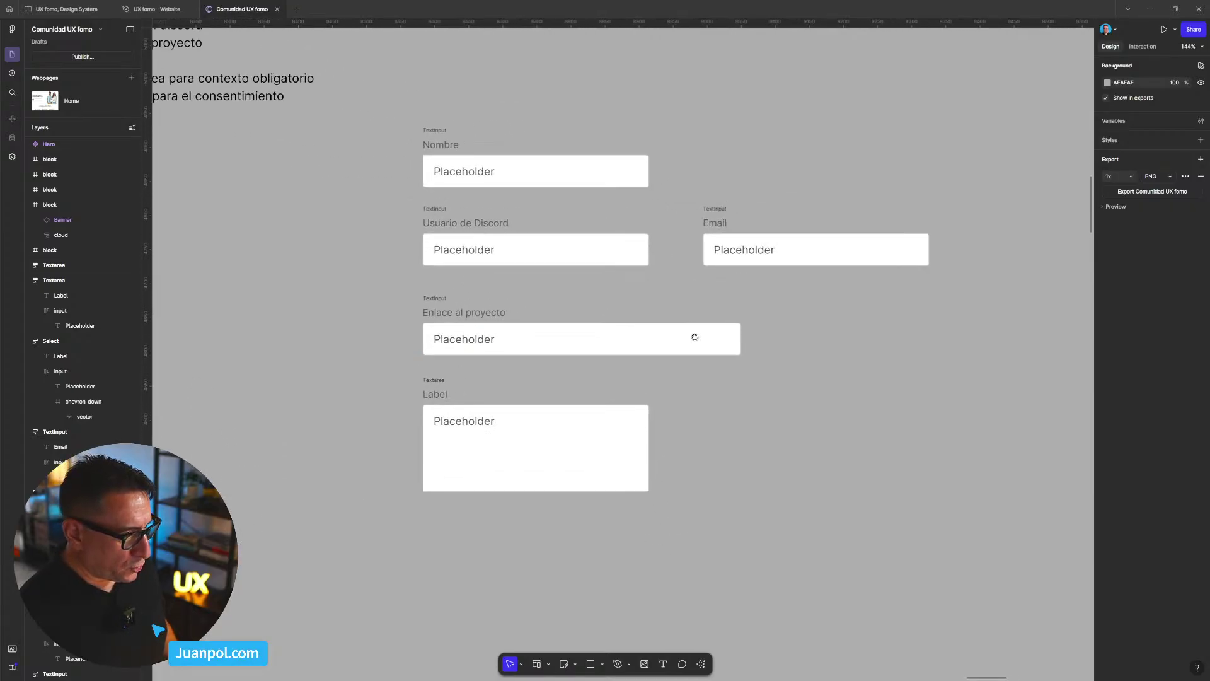
scroll(698, 361, down, 3)
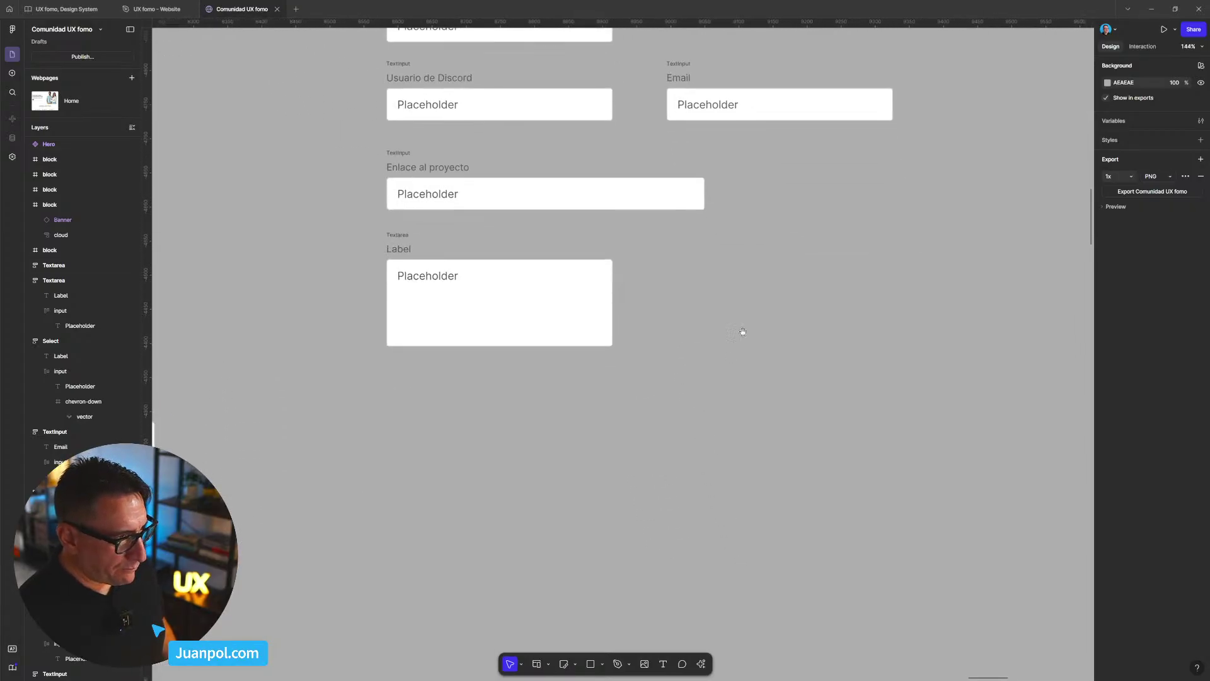
scroll(744, 333, up, 5)
scroll(657, 263, down, 8)
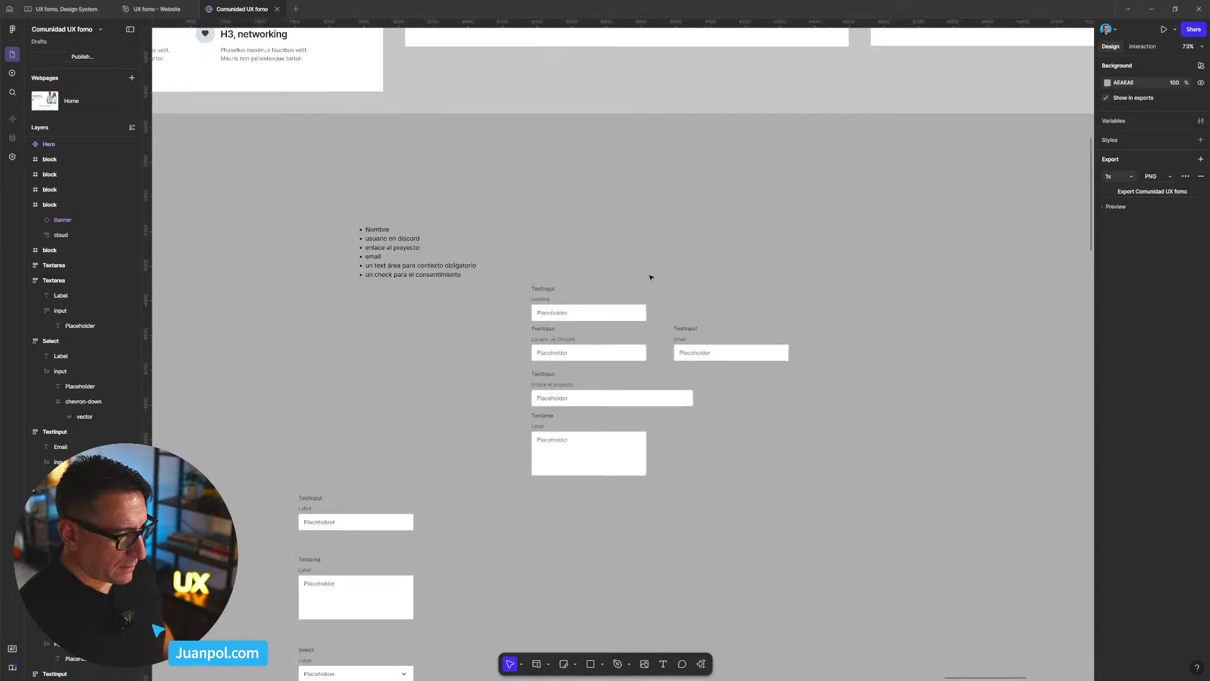
scroll(712, 318, up, 3)
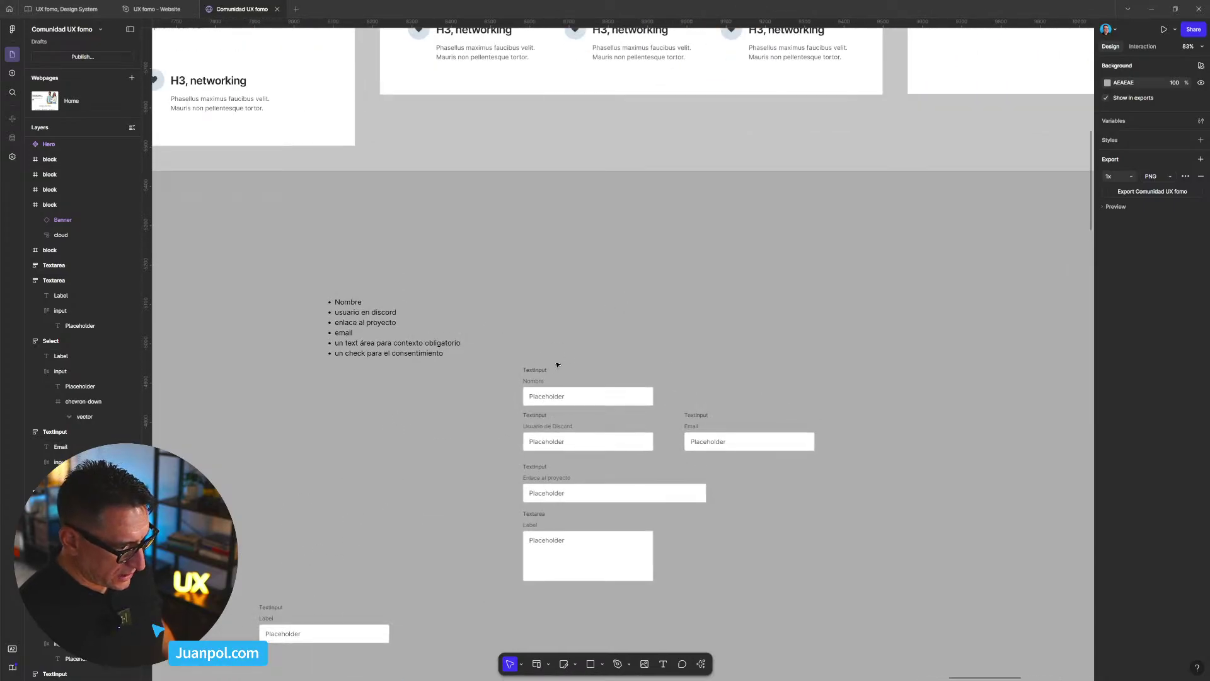
click(536, 370)
drag(536, 372, 544, 247)
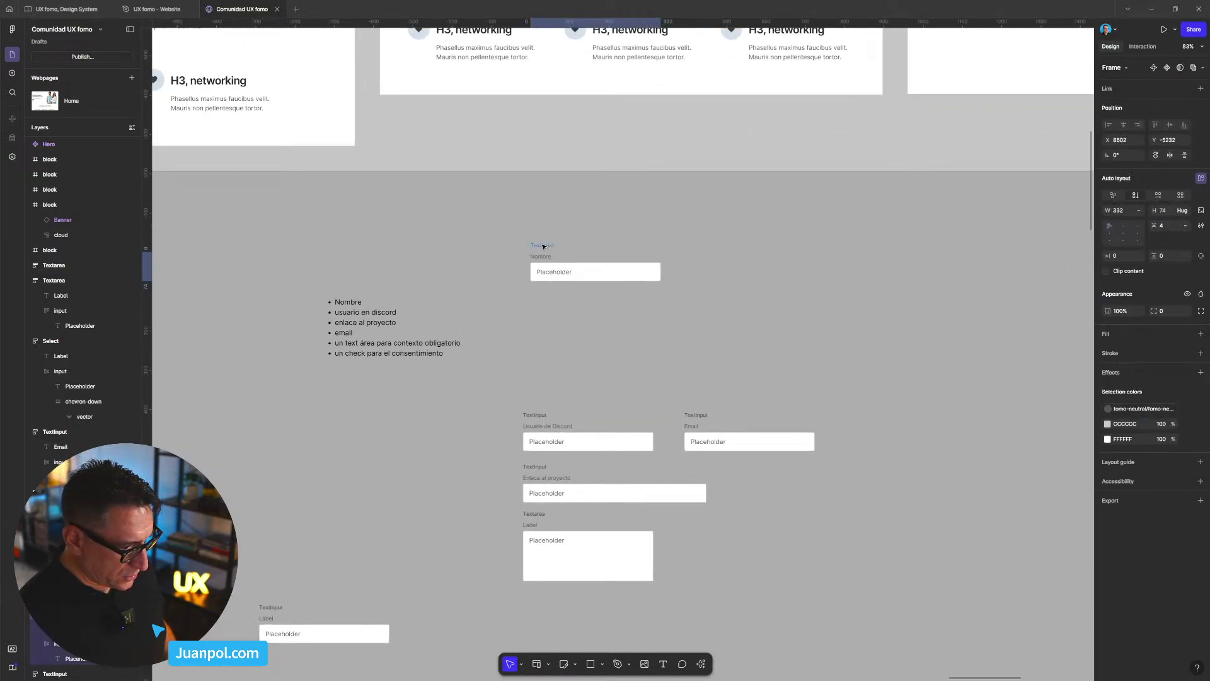
- Wrap the "Usuario de Discord" and "Email" inputs in a horizontal auto layout frame and name it "col"
drag(840, 454, 521, 407)
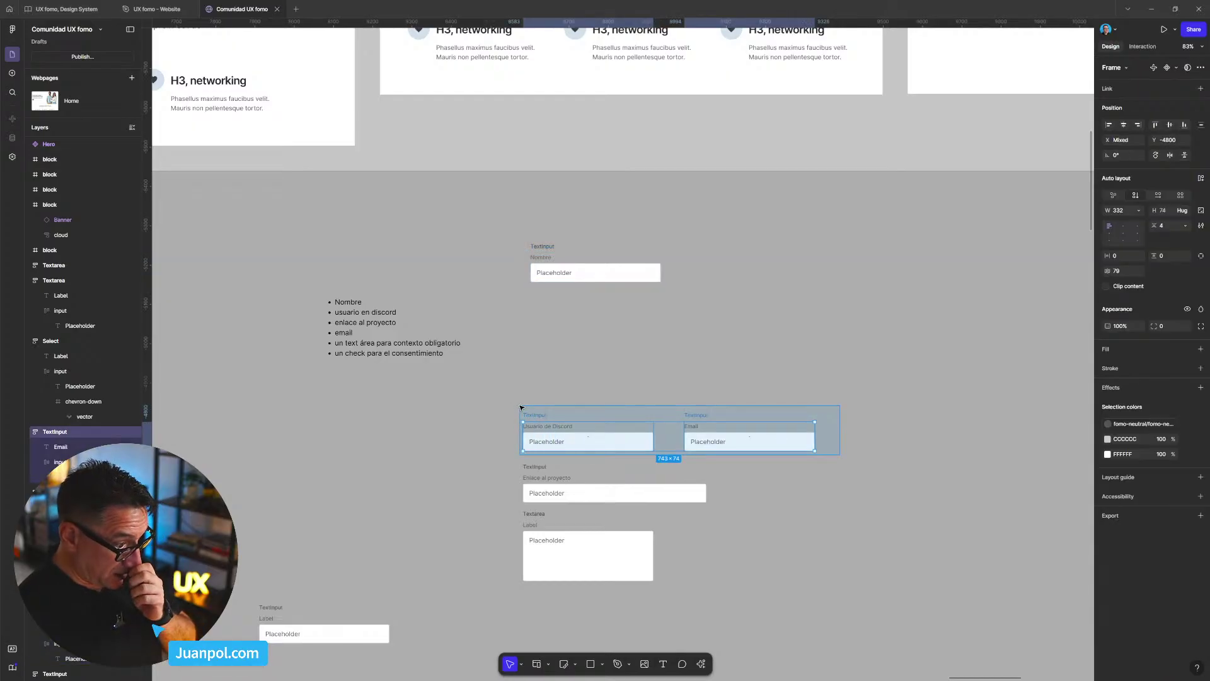
drag(521, 407, 520, 407)
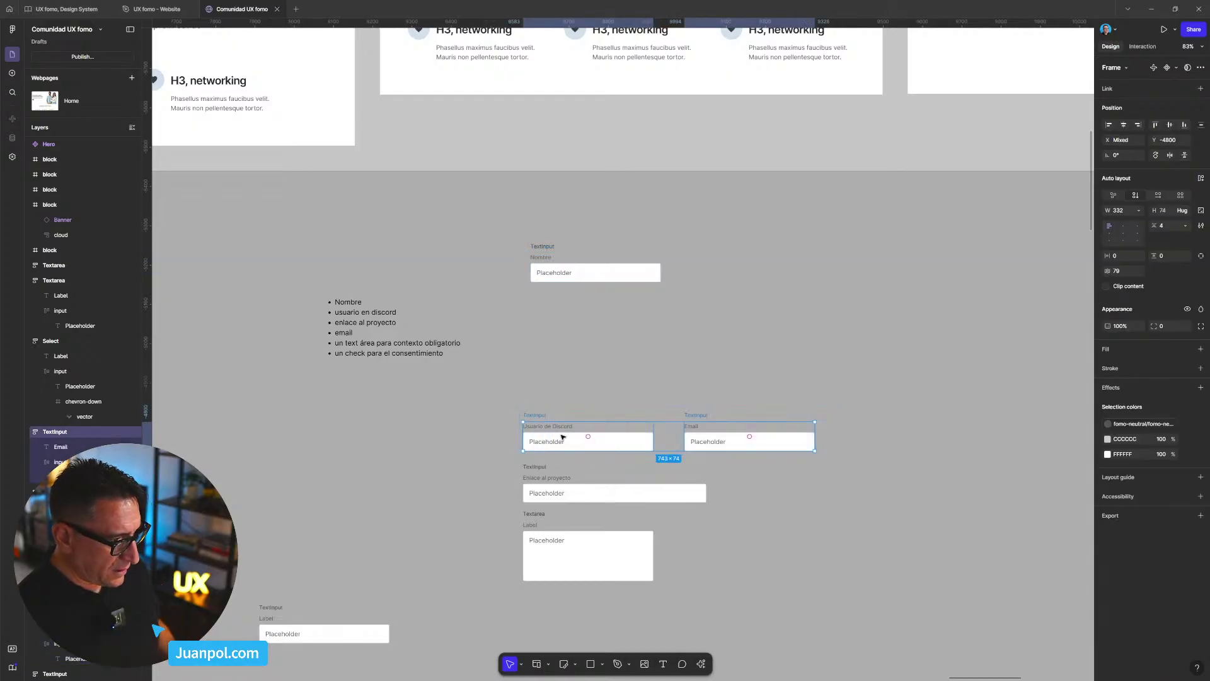
scroll(536, 441, up, 5)
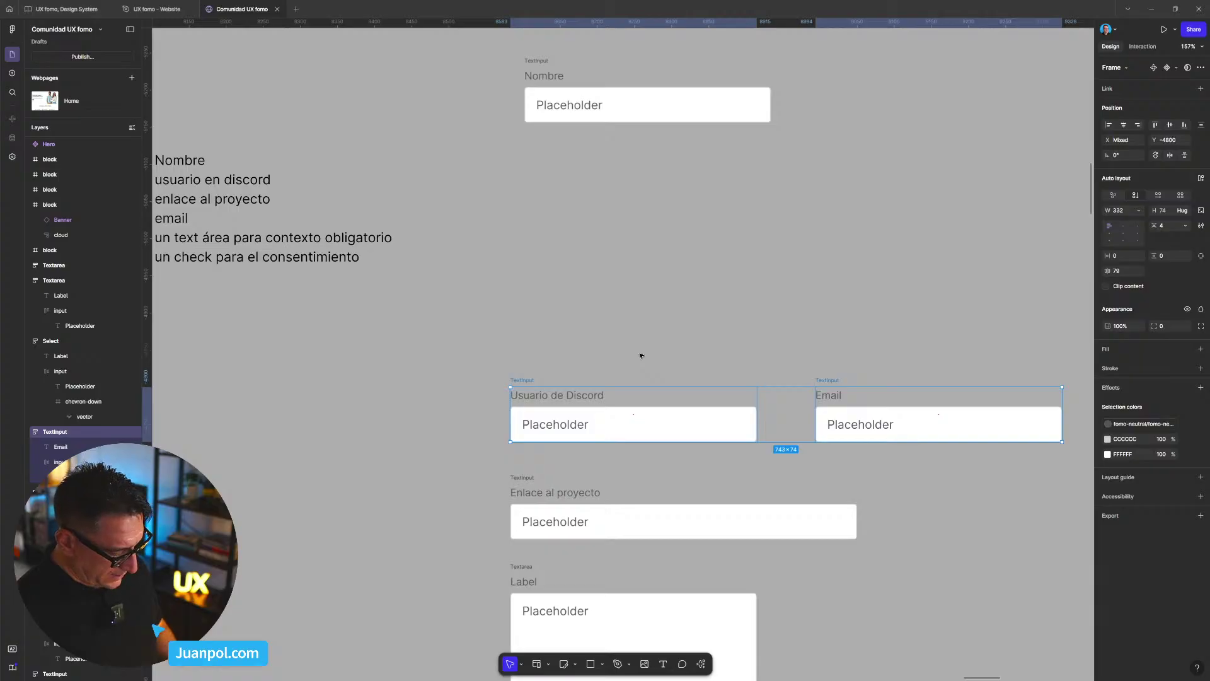
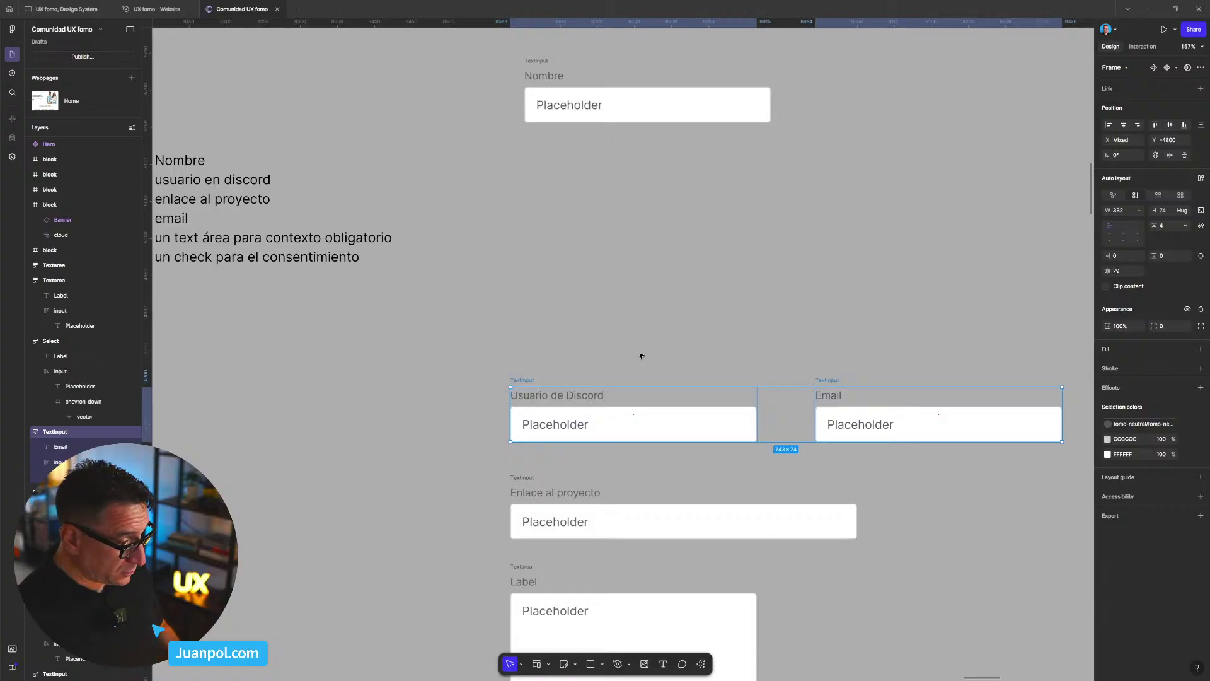
key(shift+a)
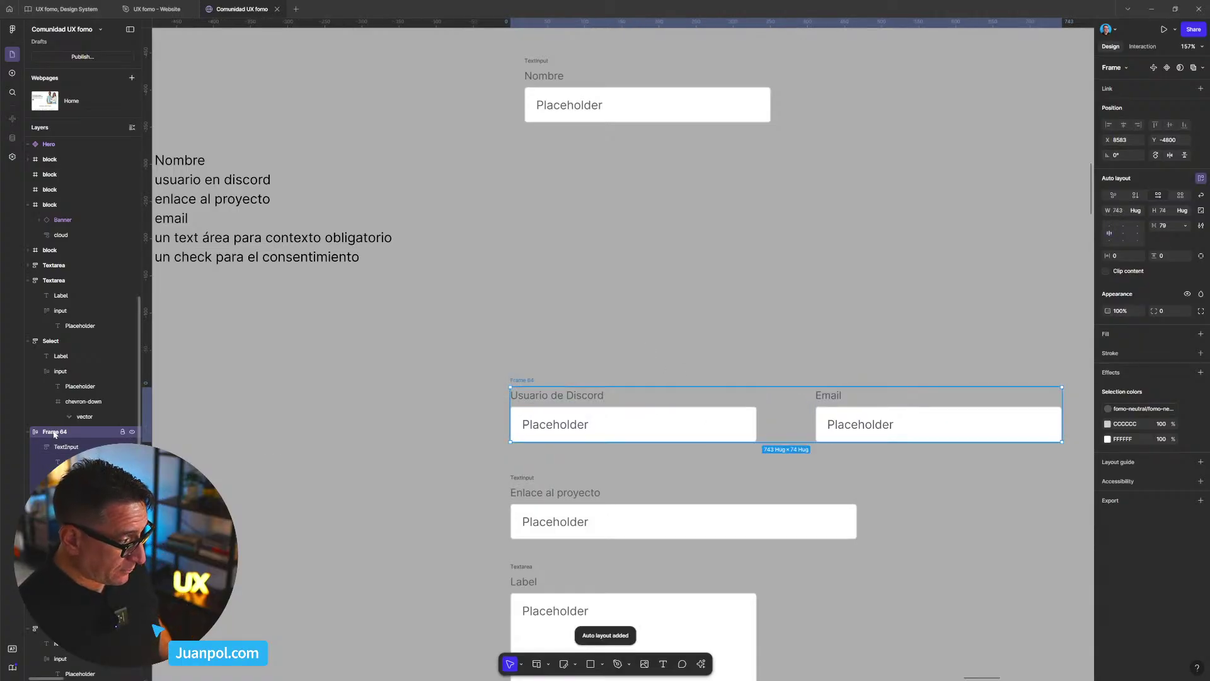
double_click(55, 432)
text(co)
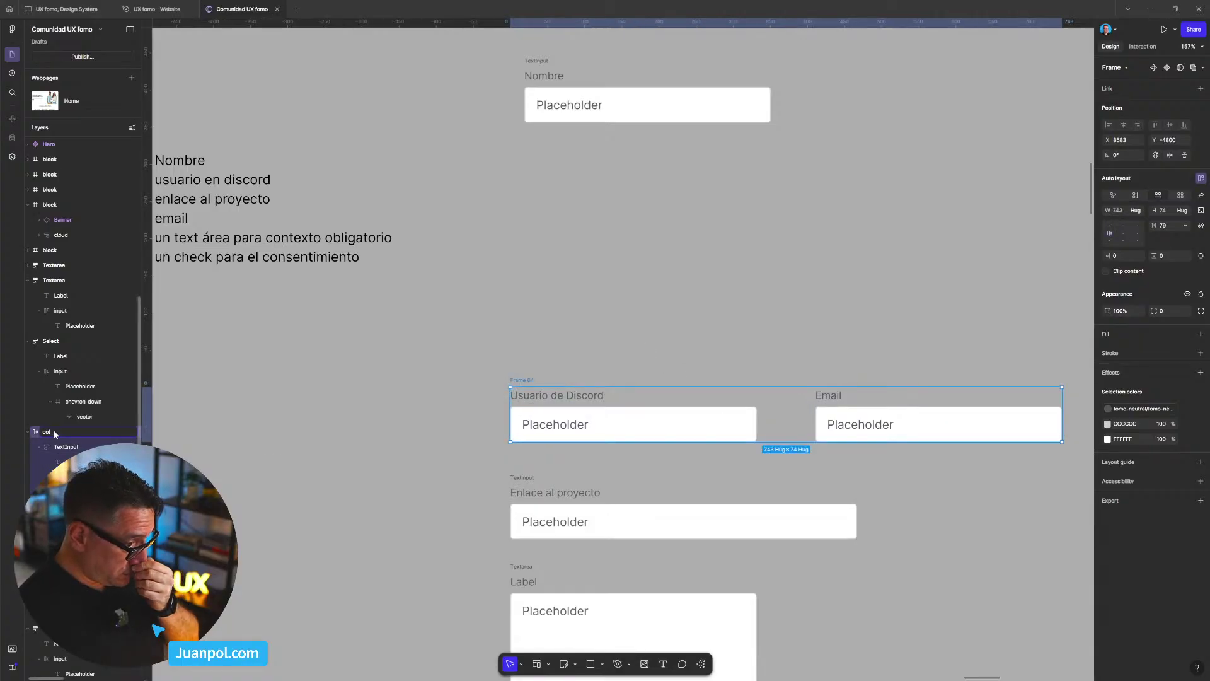
text(l)
key(Return)
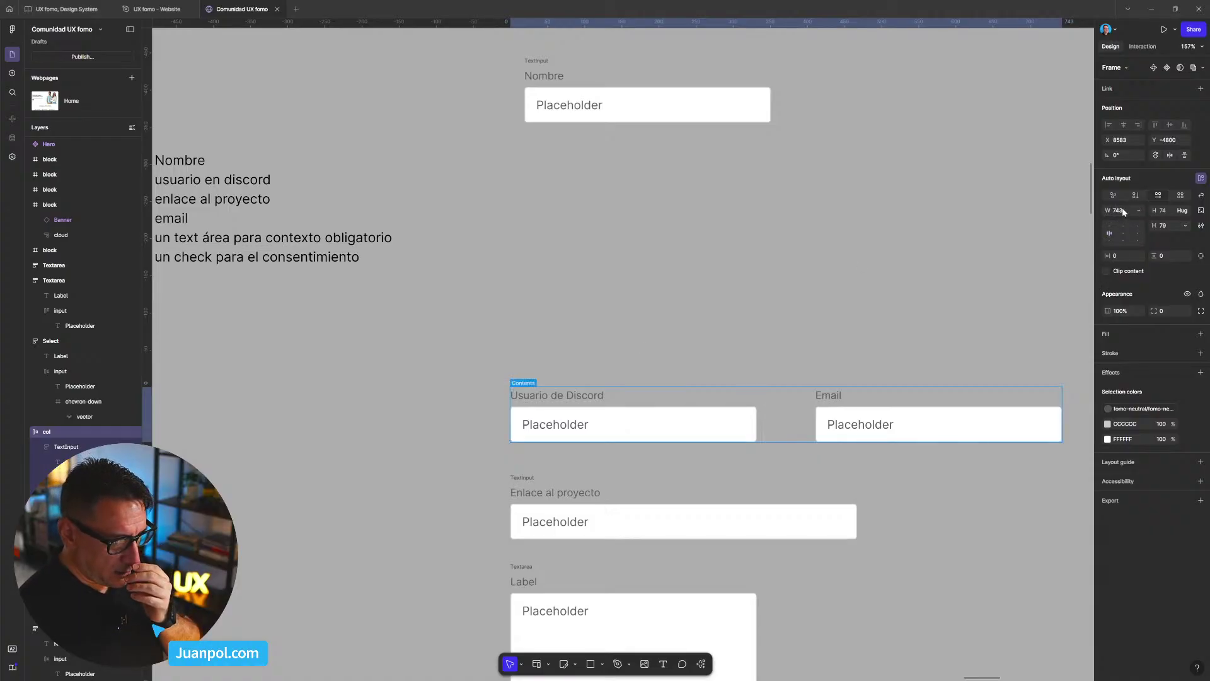
- Set the "col" frame's item gap to 32 and align its contents to the top right of the frame
drag(1172, 226, 1135, 234)
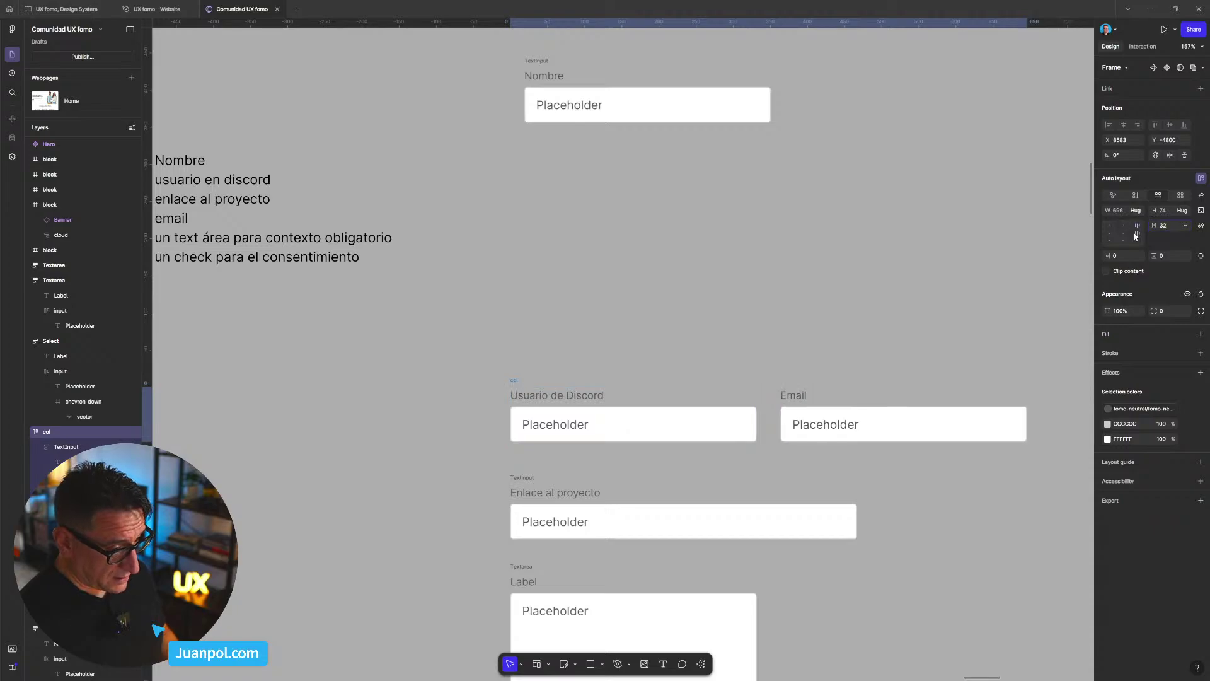
text(32)
key(Return)
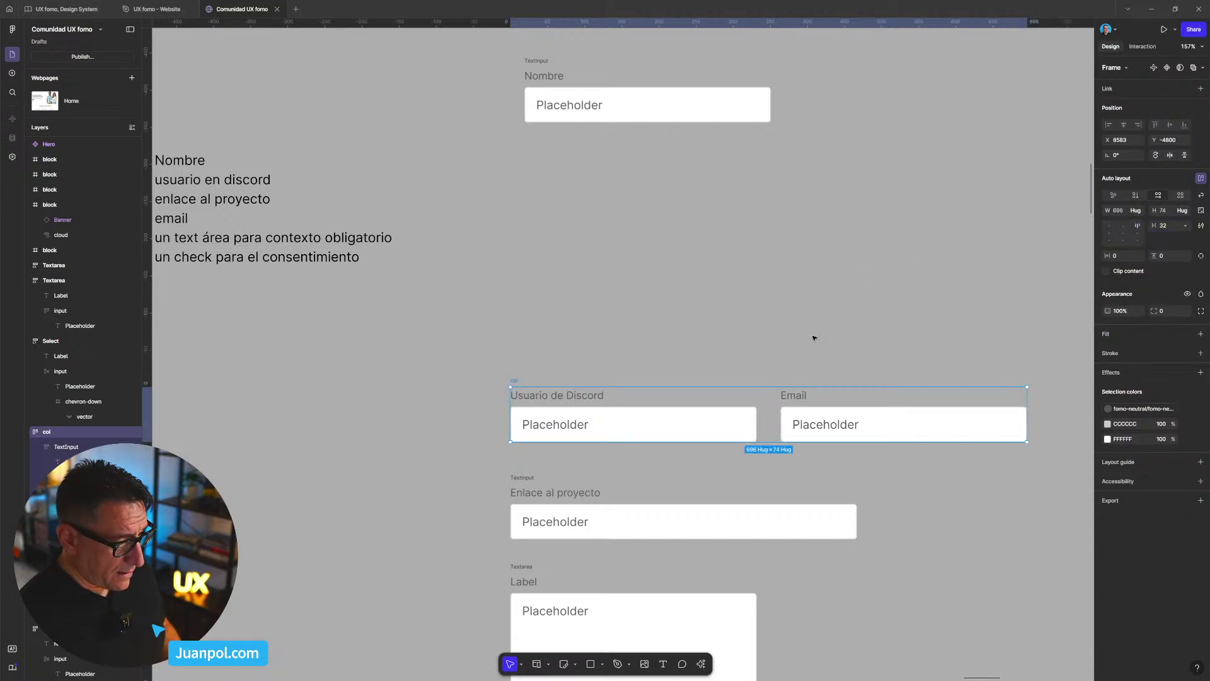
- Set the width of both inputs inside the "col" frame to Fill
click(762, 422)
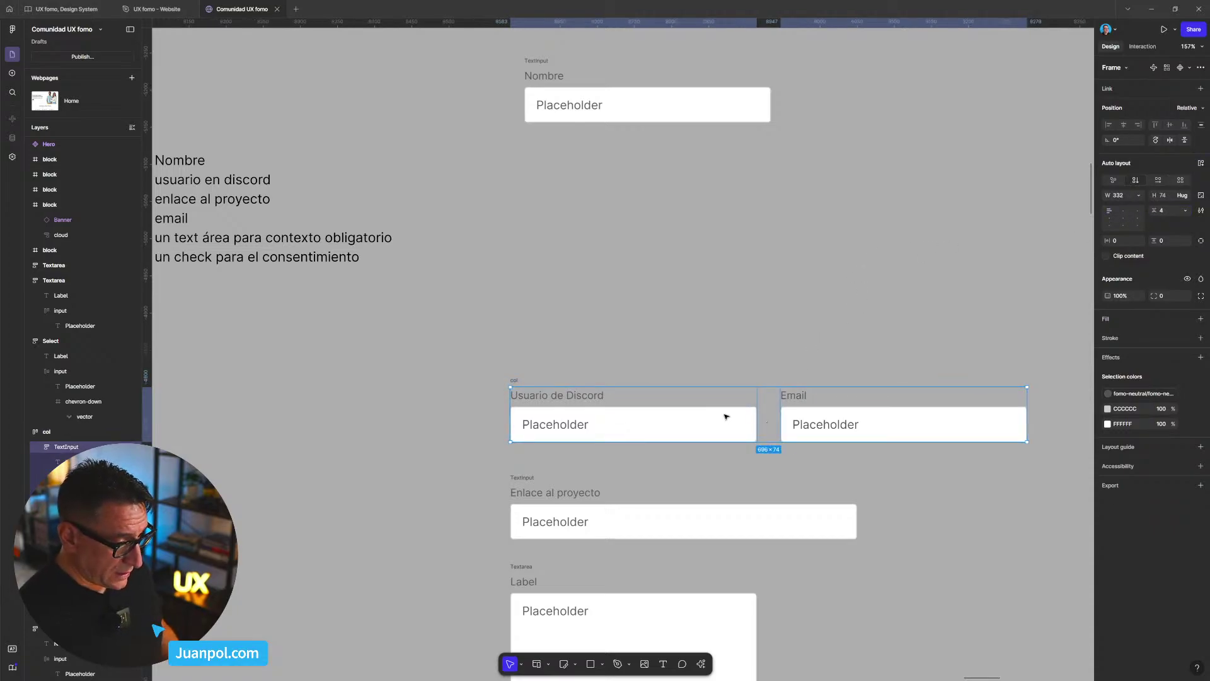
click(1138, 195)
click(1122, 217)
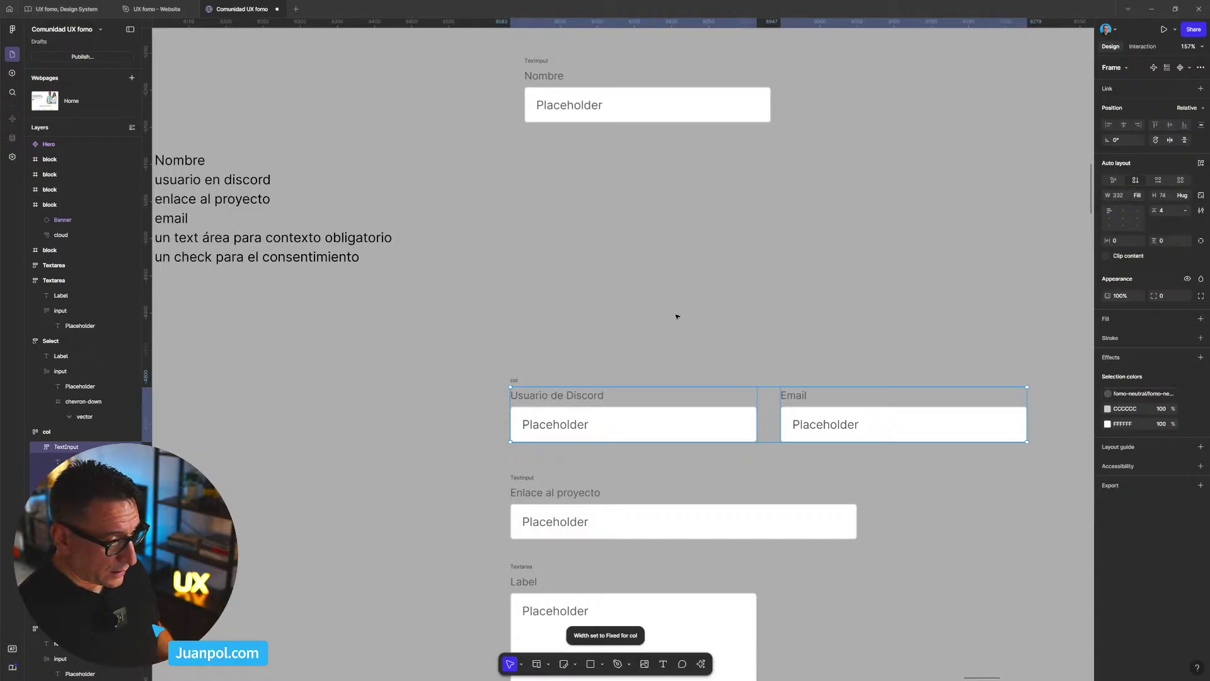
click(775, 343)
scroll(775, 343, right, 1)
scroll(775, 343, down, 1)
click(991, 395)
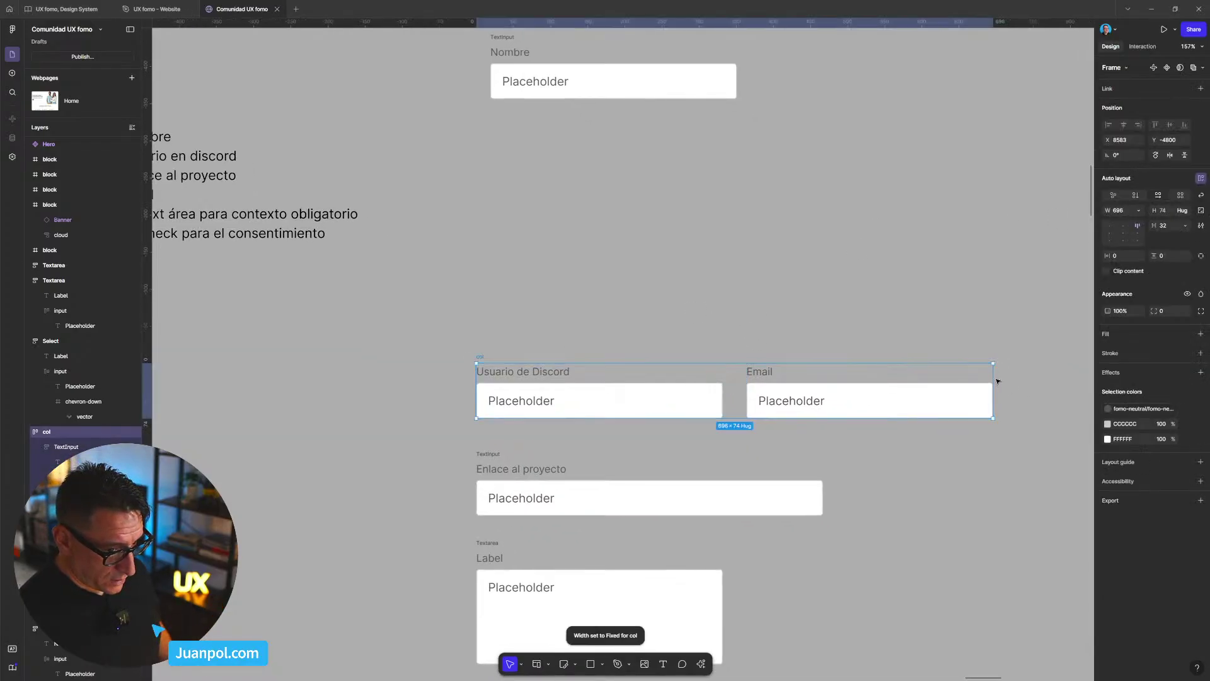
mouse_move(977, 378)
mouse_down()
mouse_move(859, 372)
mouse_move(993, 372)
mouse_up()
click(918, 330)
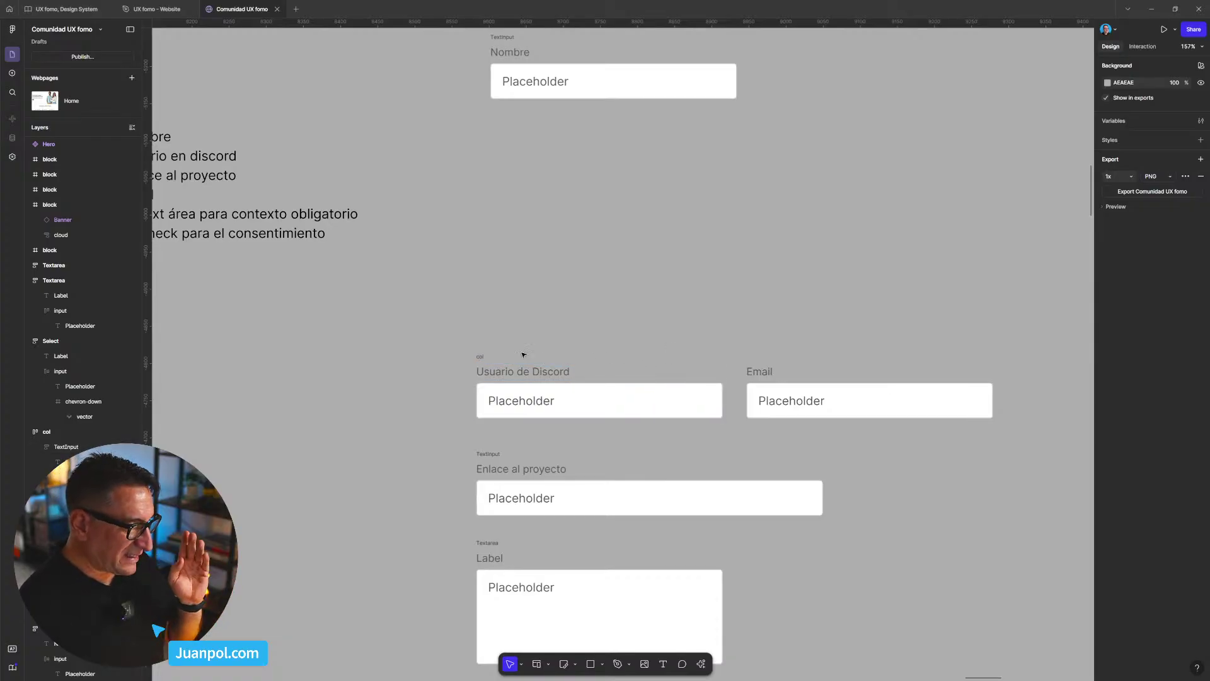
- Shift the "col" row, "Enlace al proyecto" and the Textarea up, and bring "Nombre" down just above the row, left-aligned with it
drag(481, 357, 485, 338)
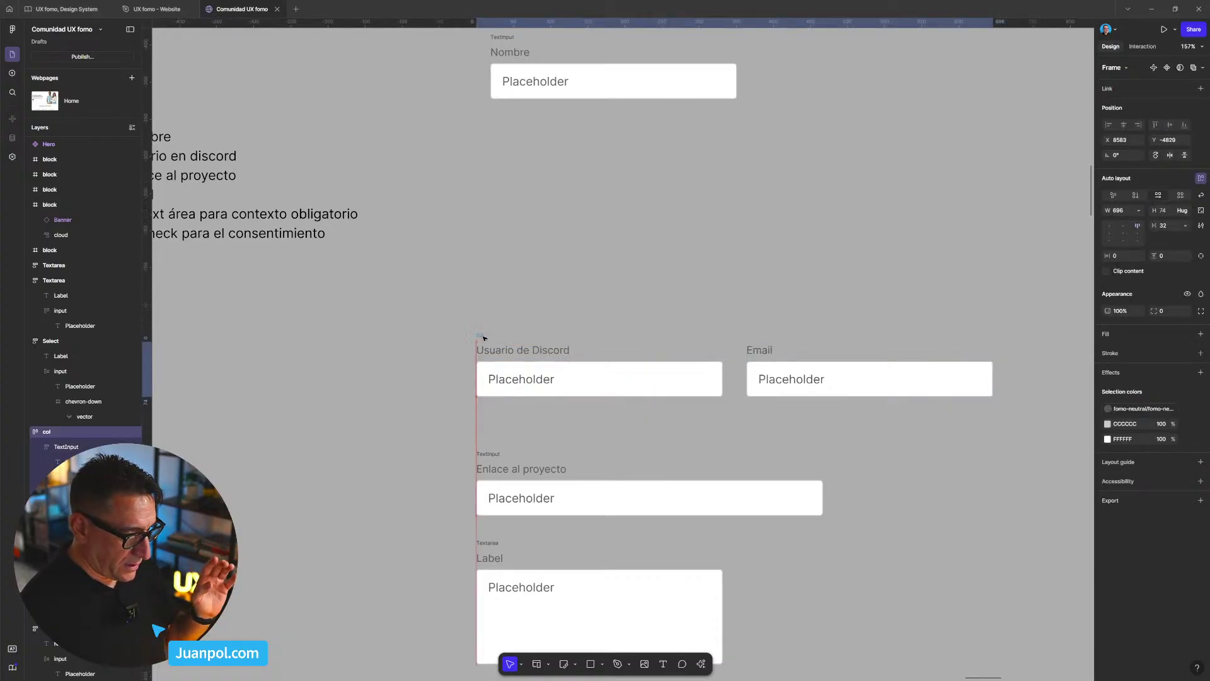
scroll(622, 281, down, 2)
drag(724, 436, 727, 415)
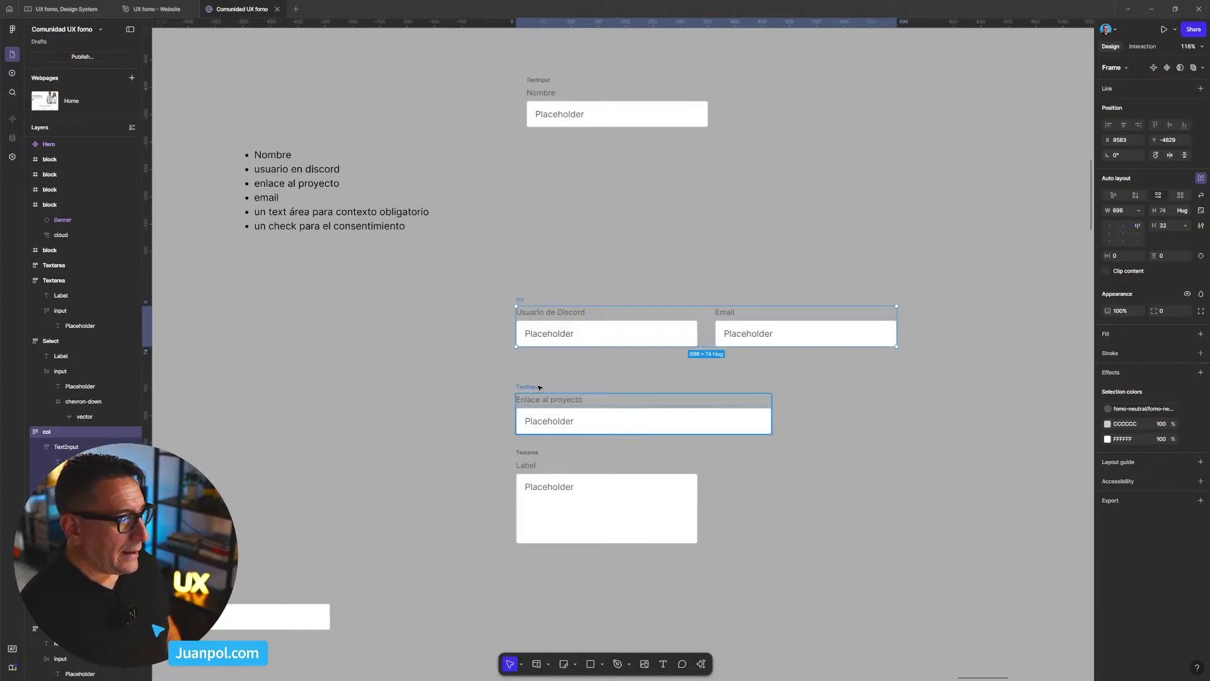
drag(539, 387, 539, 369)
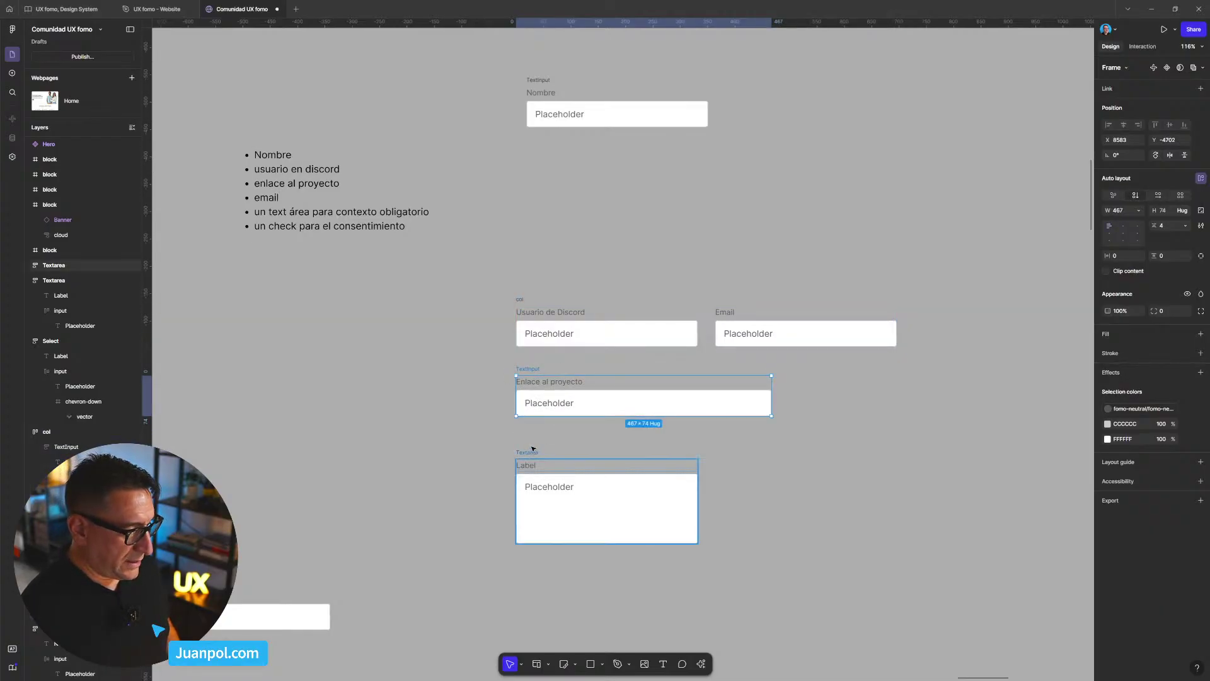
drag(533, 454, 534, 434)
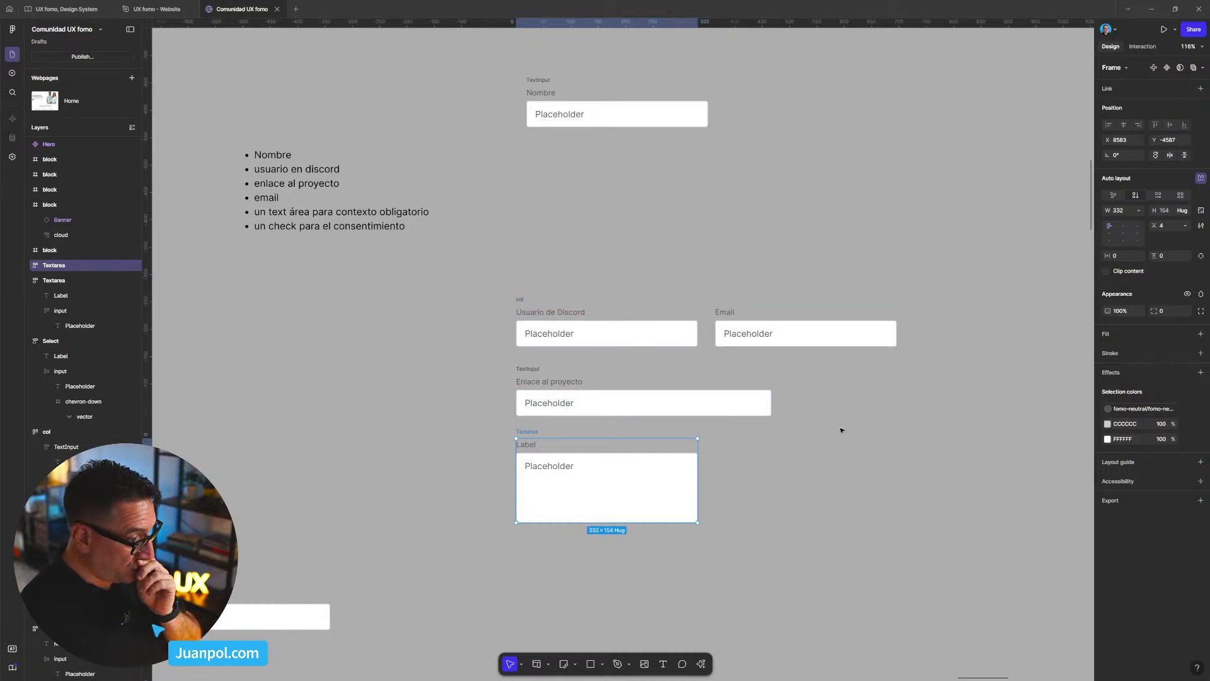
drag(544, 103, 554, 216)
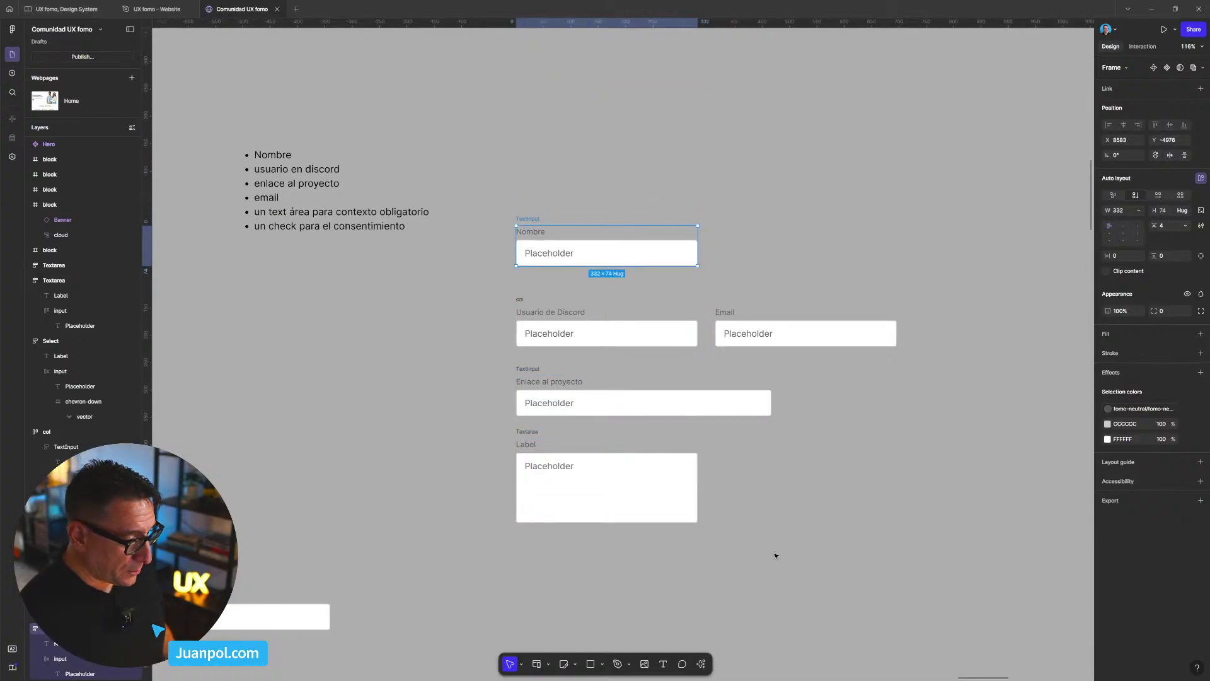
drag(783, 560, 803, 499)
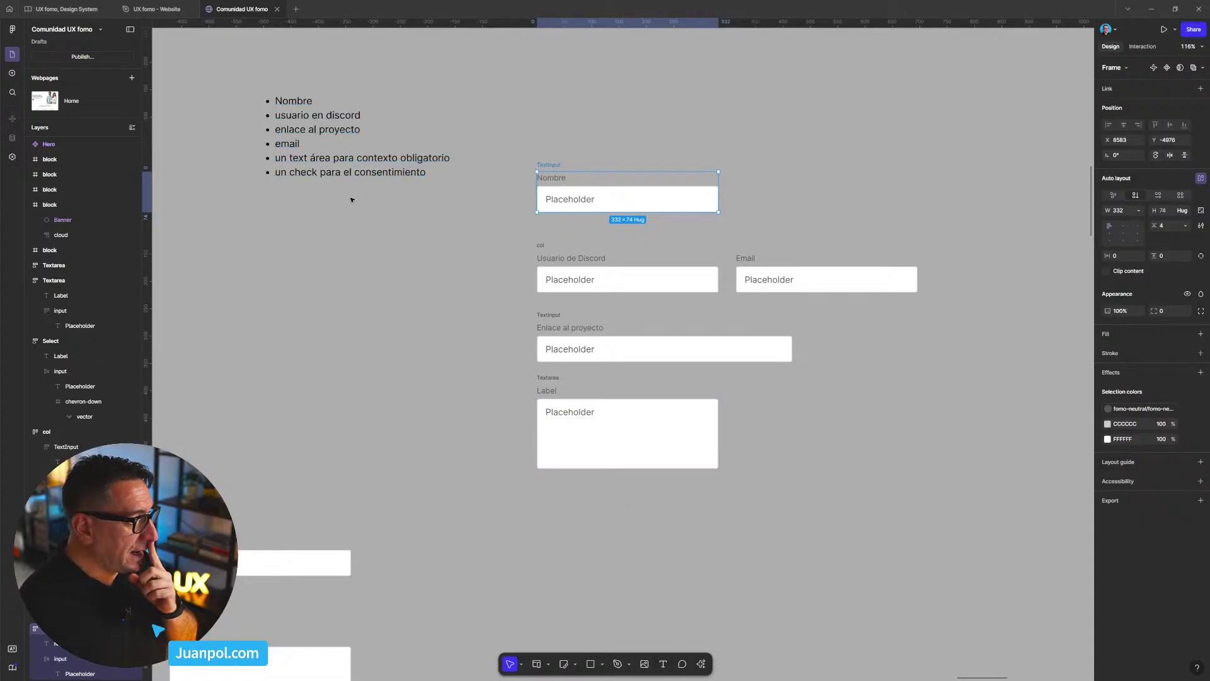
- Place a copy of the Checkbox component below the Textarea in the form, left-aligned with the other fields
scroll(427, 307, down, 5)
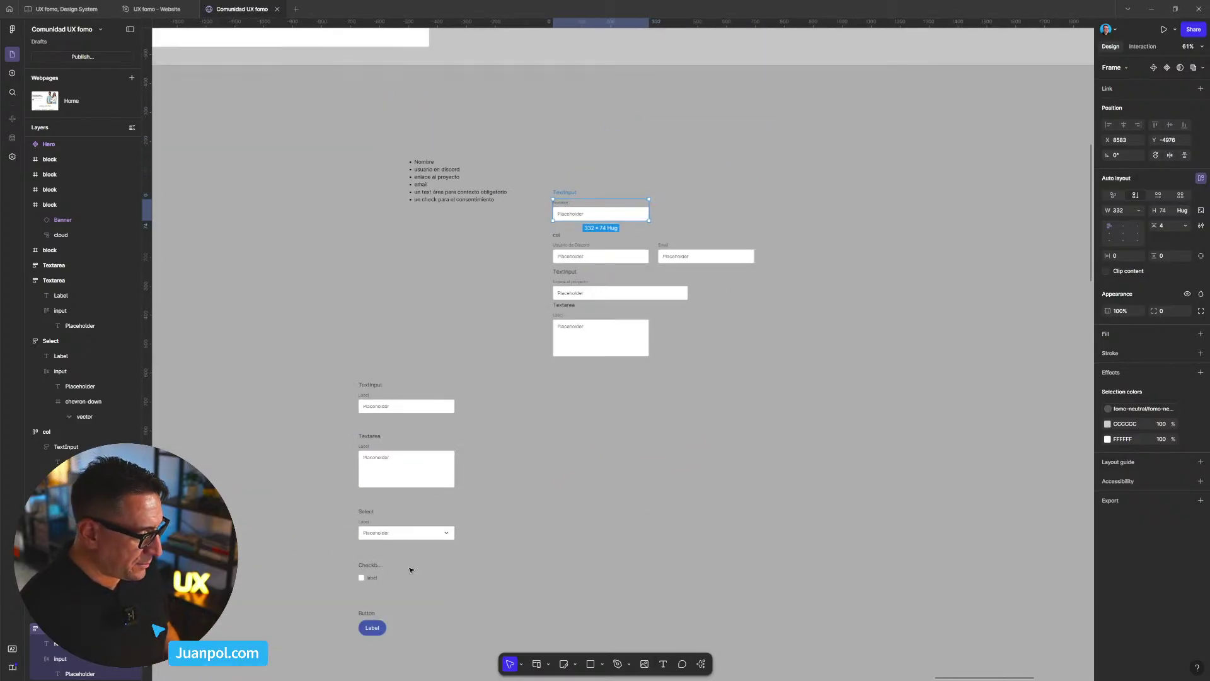
drag(607, 403, 561, 373)
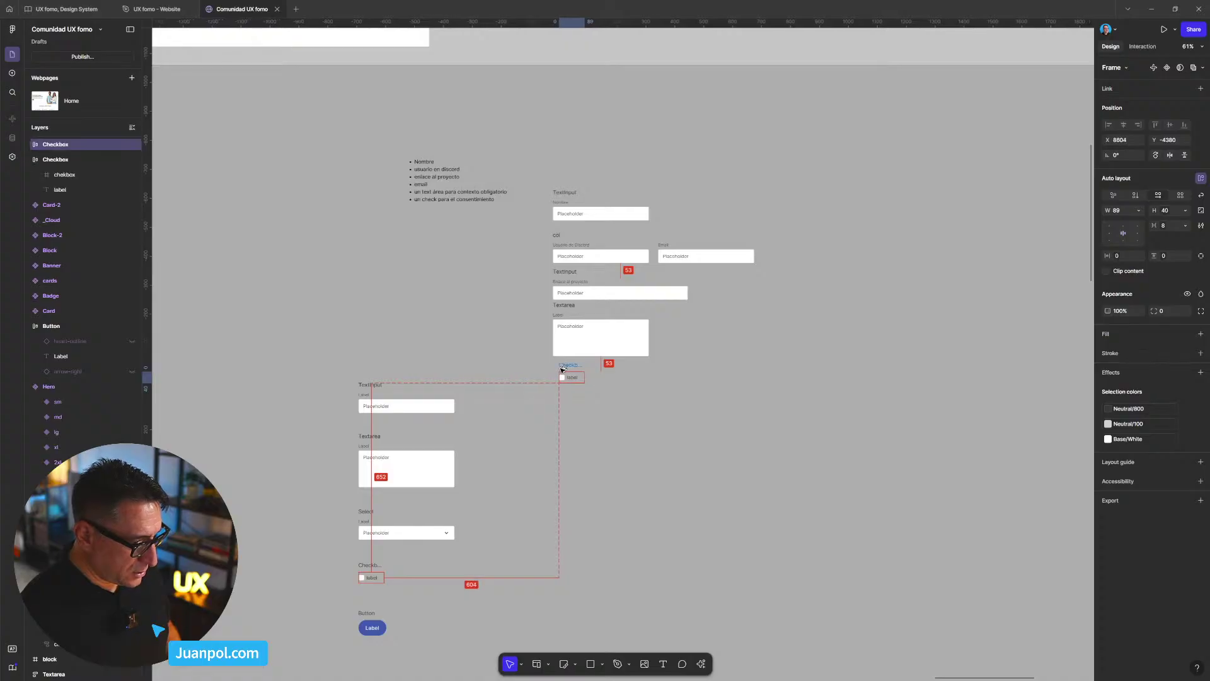
scroll(583, 381, up, 6)
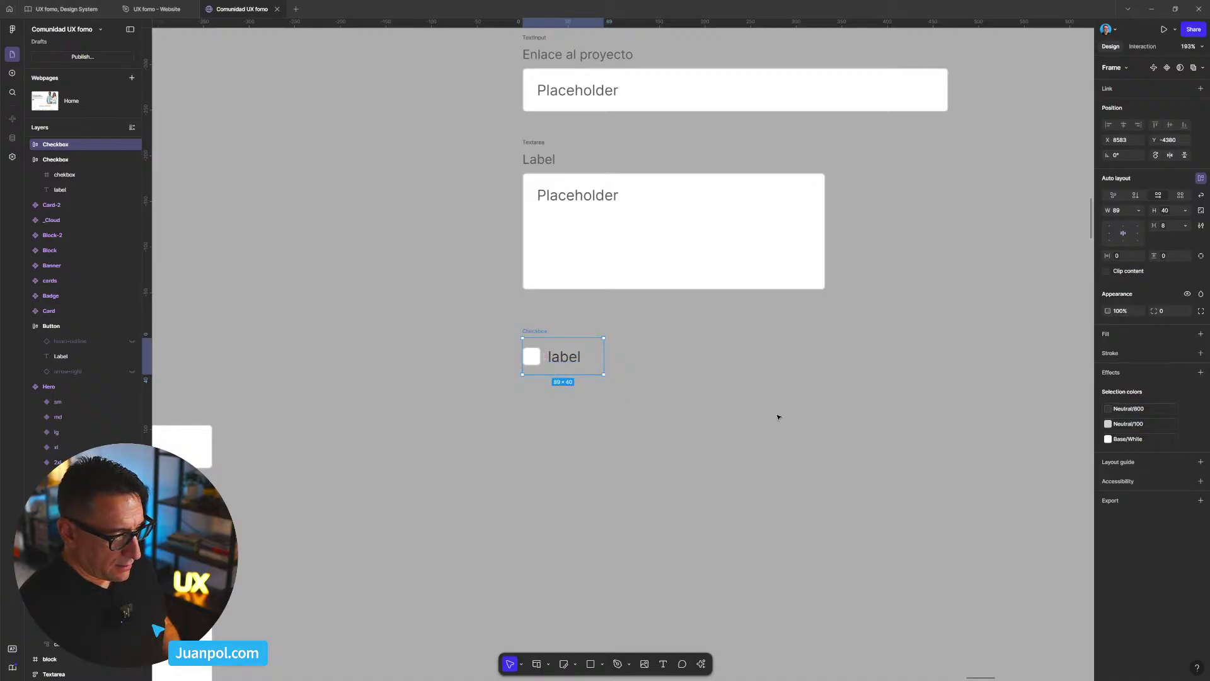
click(779, 416)
- Replace the copied checkbox's label with "Lorem ipsum dolor sit amet, consectetur adipiscing elit.", removing any surplus pasted sentences
double_click(568, 358)
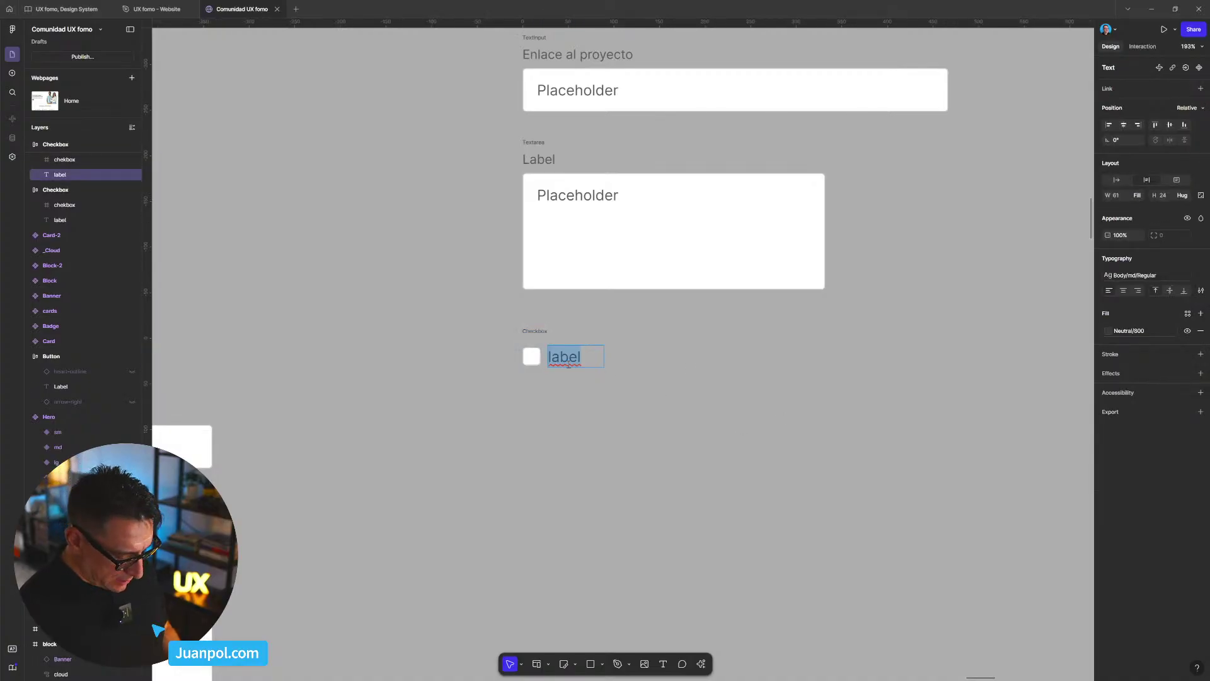
key(ctrl+v)
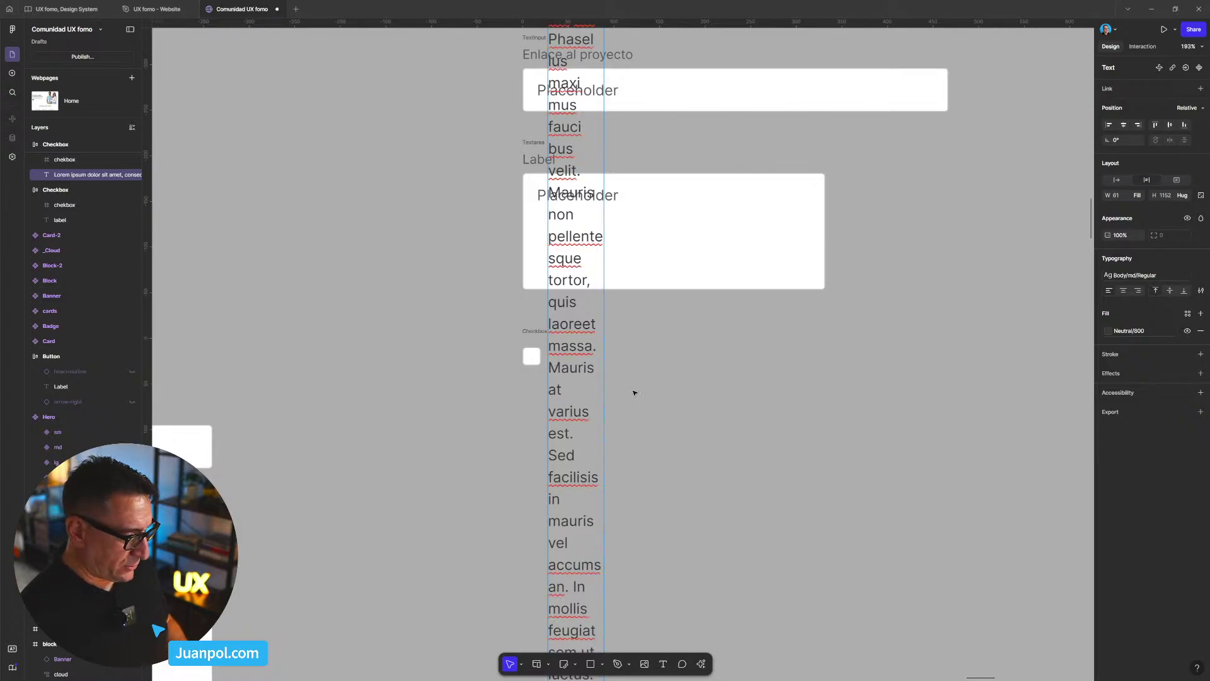
scroll(667, 416, down, 5)
double_click(624, 338)
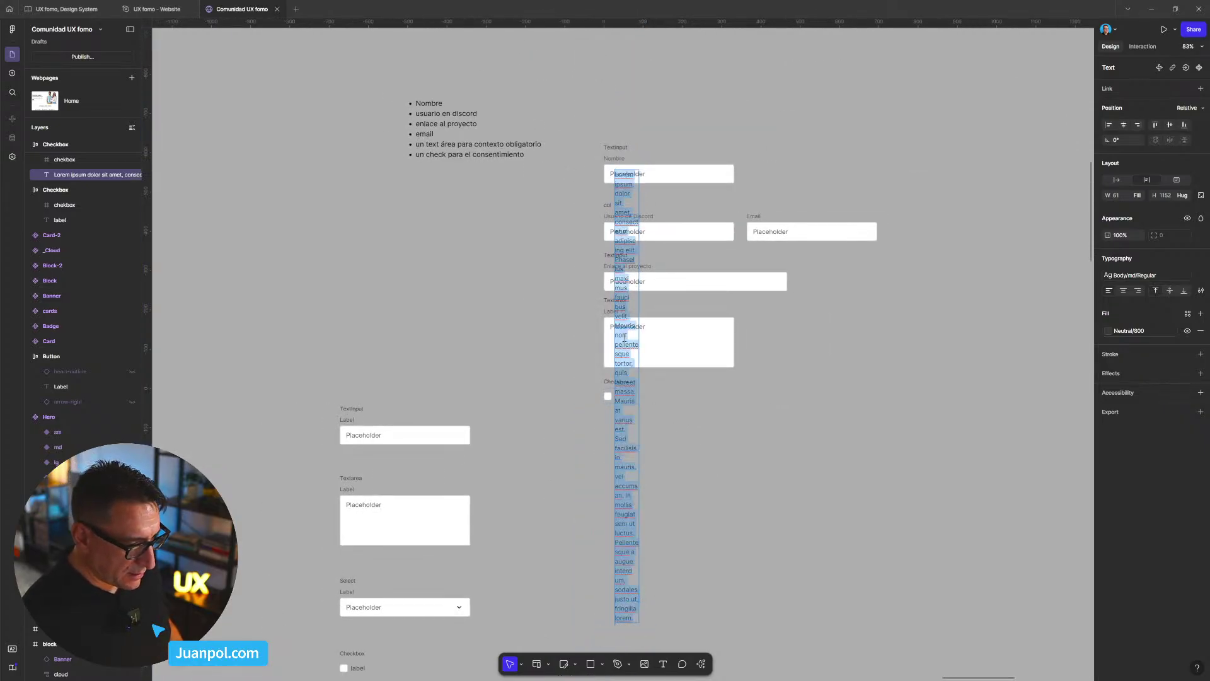
scroll(625, 339, up, 4)
scroll(625, 339, up, 1)
drag(633, 299, 649, 677)
key(BackSpace)
scroll(761, 549, up, 4)
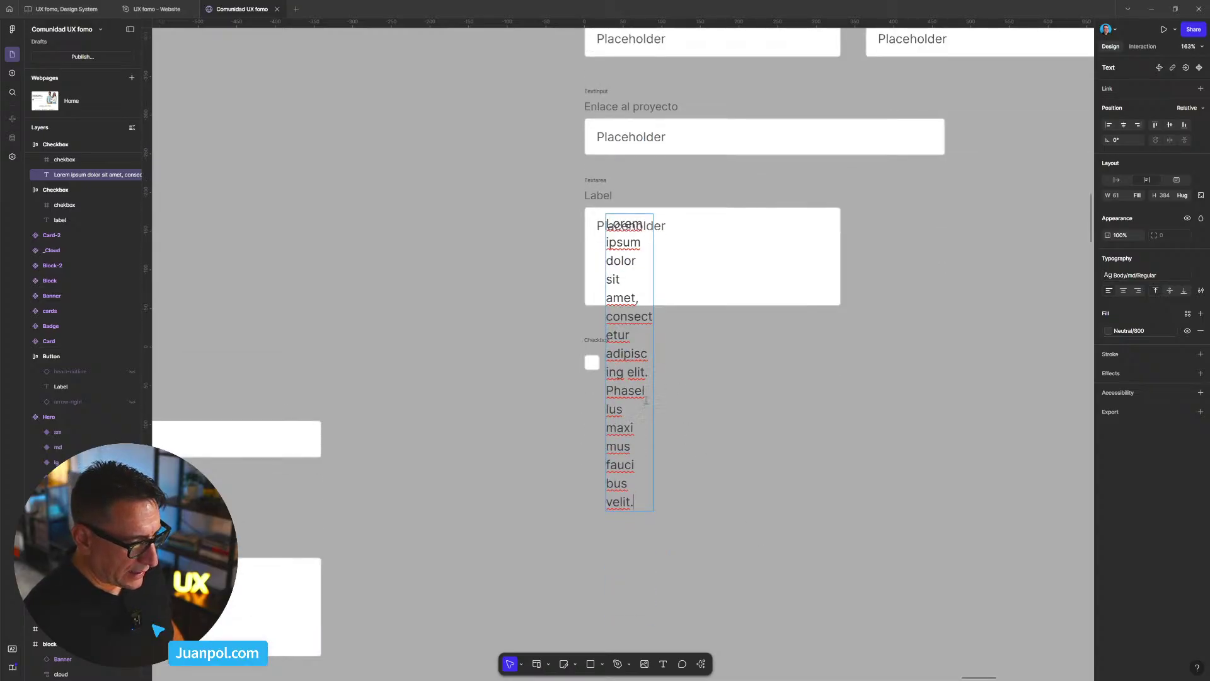
drag(620, 427, 649, 514)
key(BackSpace)
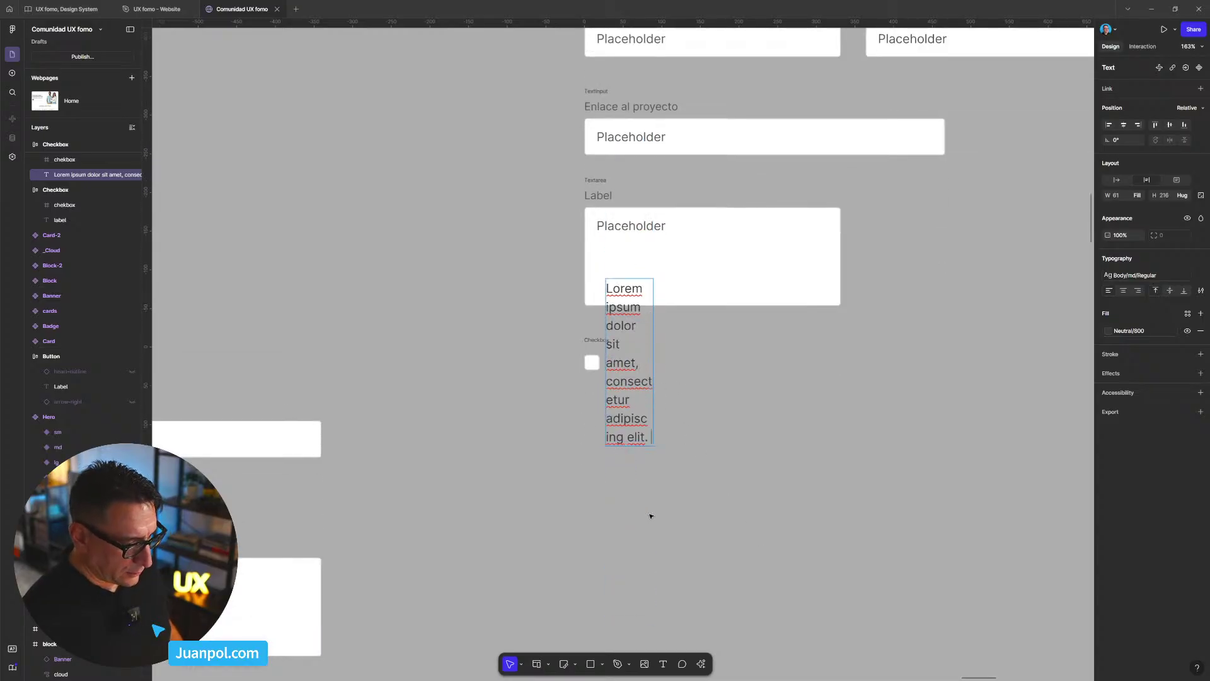
key(Escape)
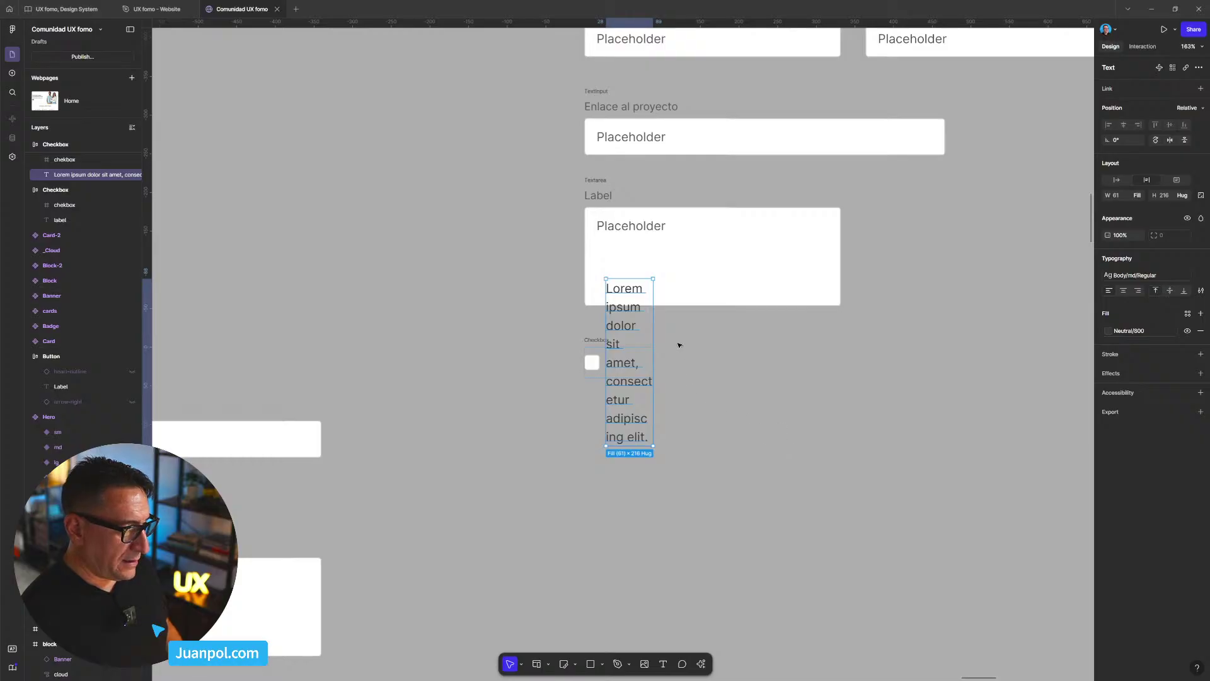
- Set both the checkbox label and its Checkbox frame to hug contents in width, keeping the label on one line
double_click(653, 322)
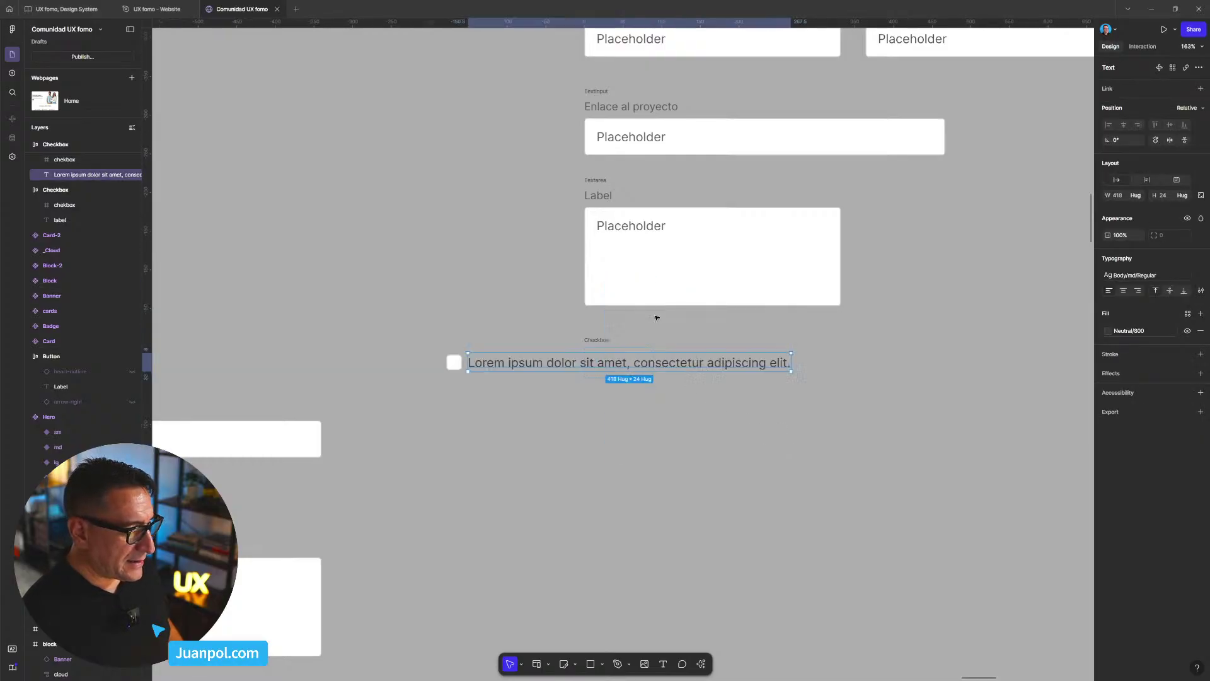
click(551, 386)
click(621, 362)
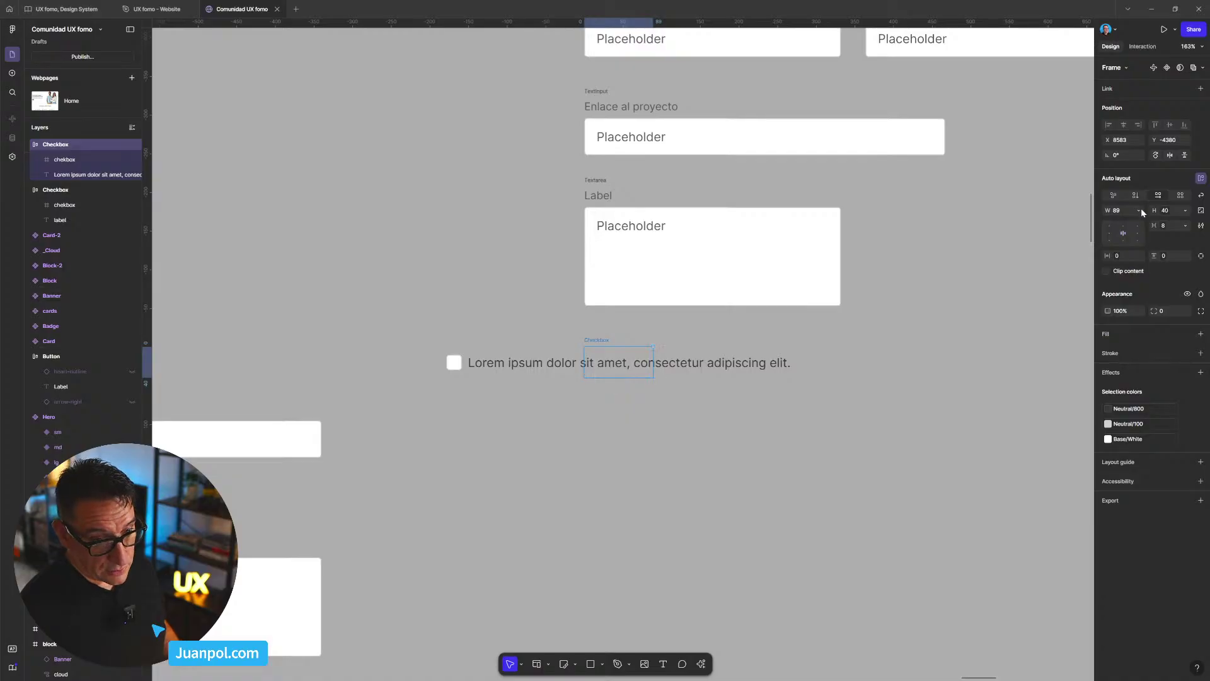
click(1138, 210)
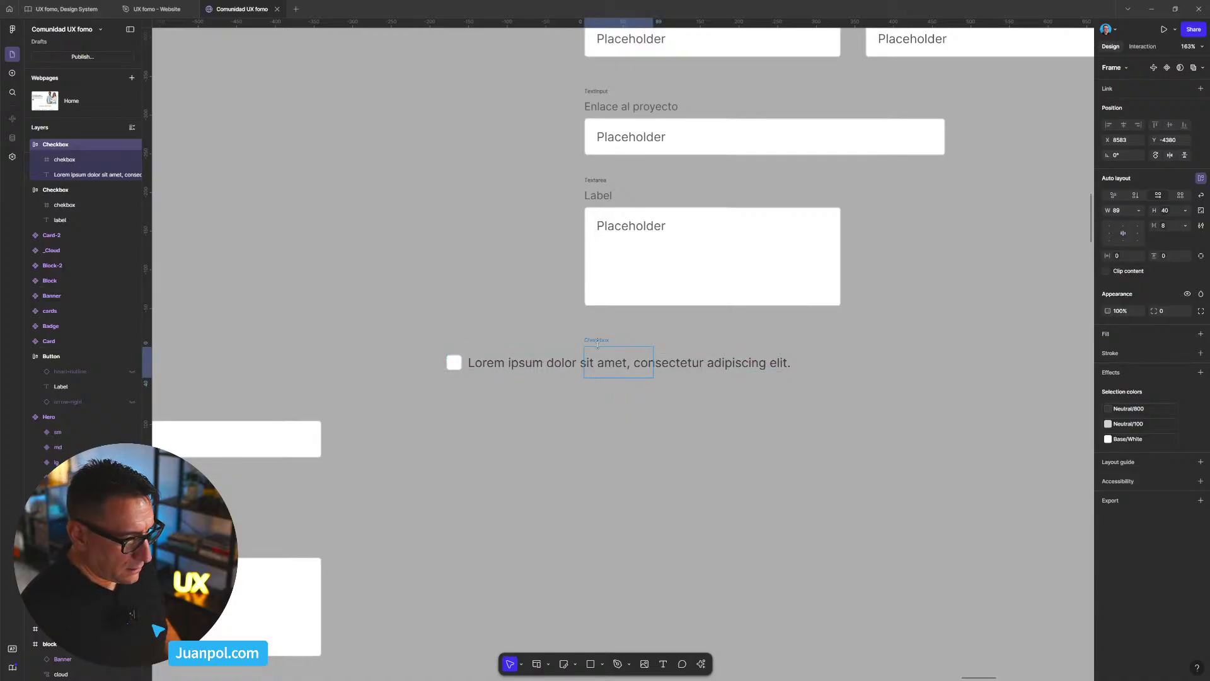
click(1139, 210)
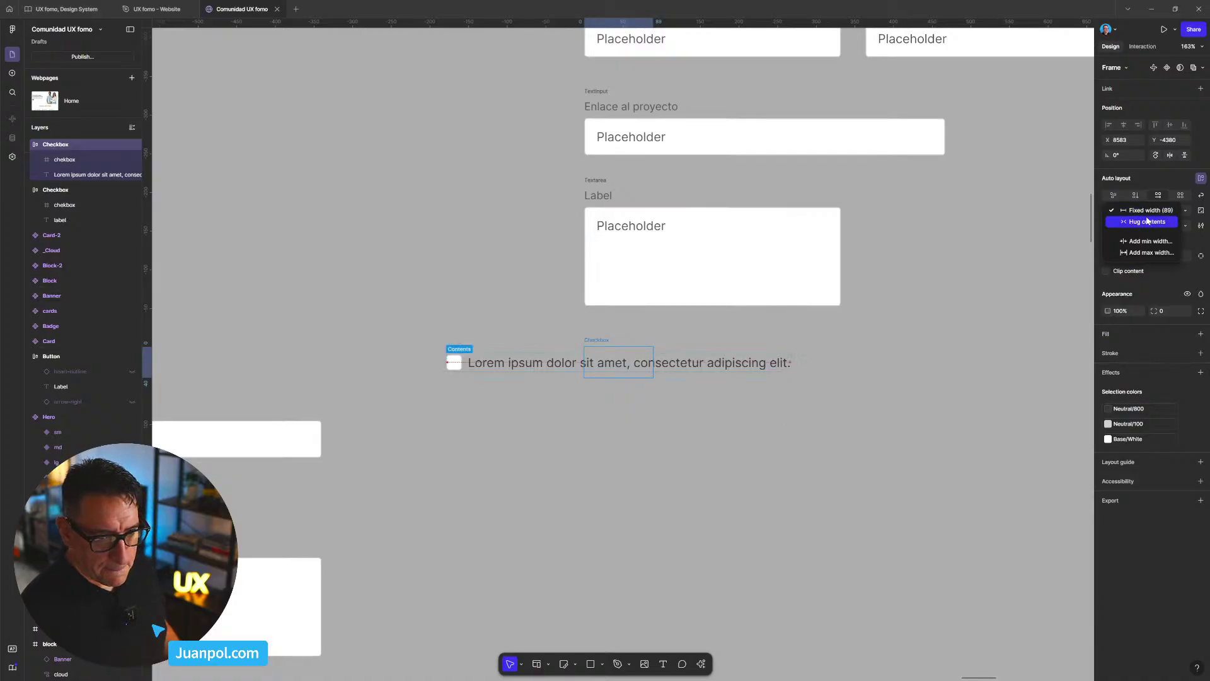
click(767, 464)
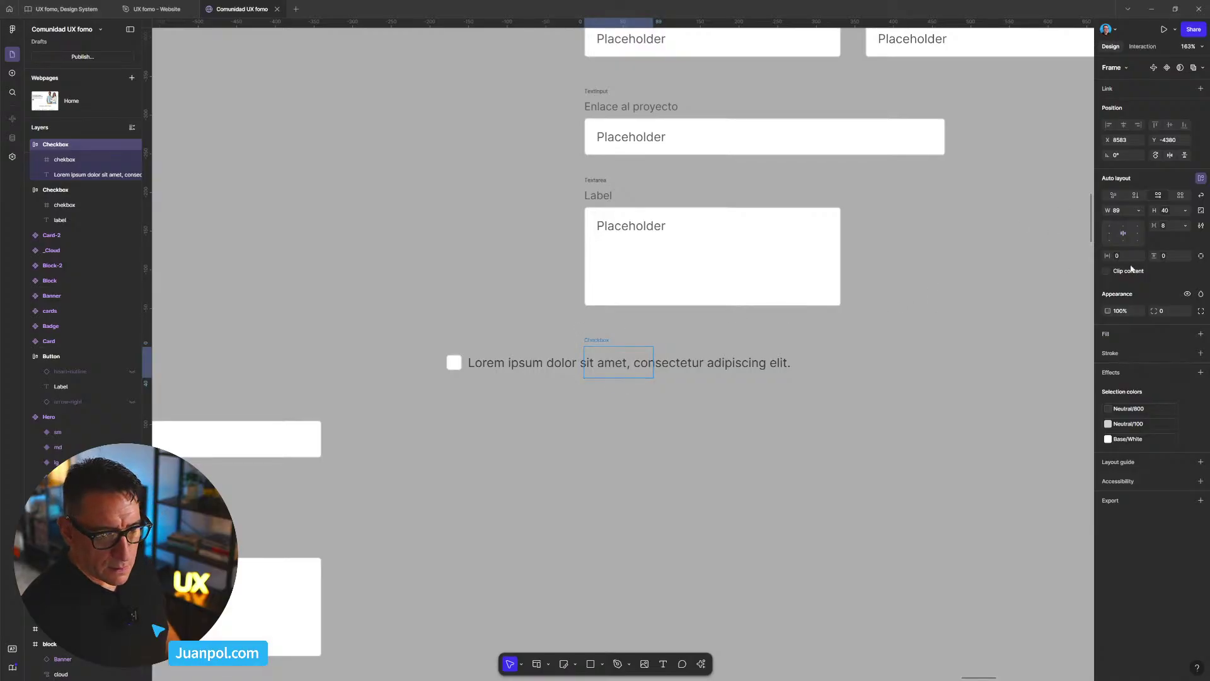
click(1136, 211)
click(1145, 220)
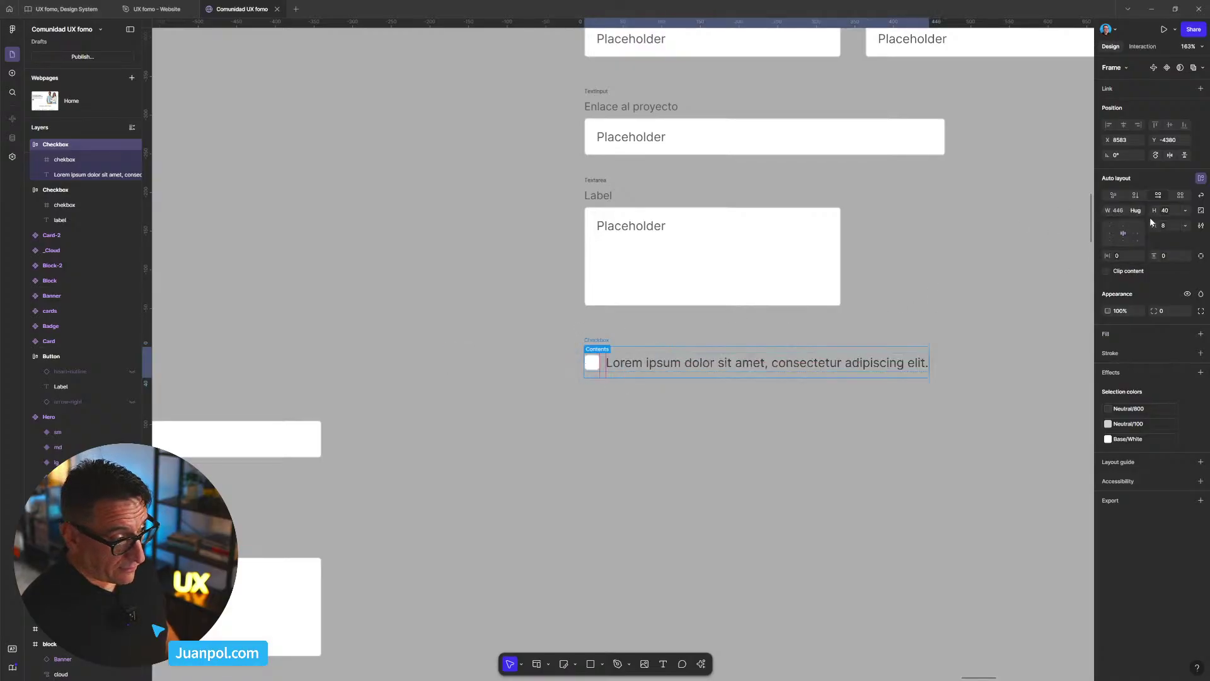
click(763, 472)
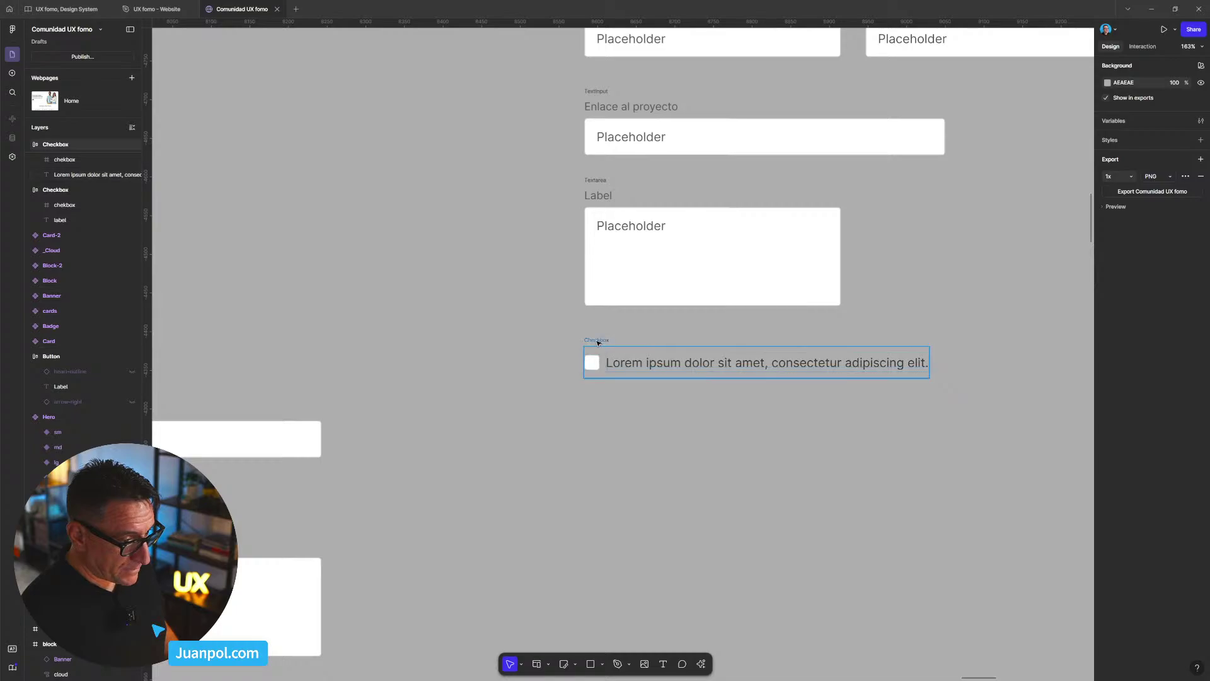
- Set the checkbox label's width to Fill container inside a fixed-width Checkbox frame and test resizing the frame
click(598, 341)
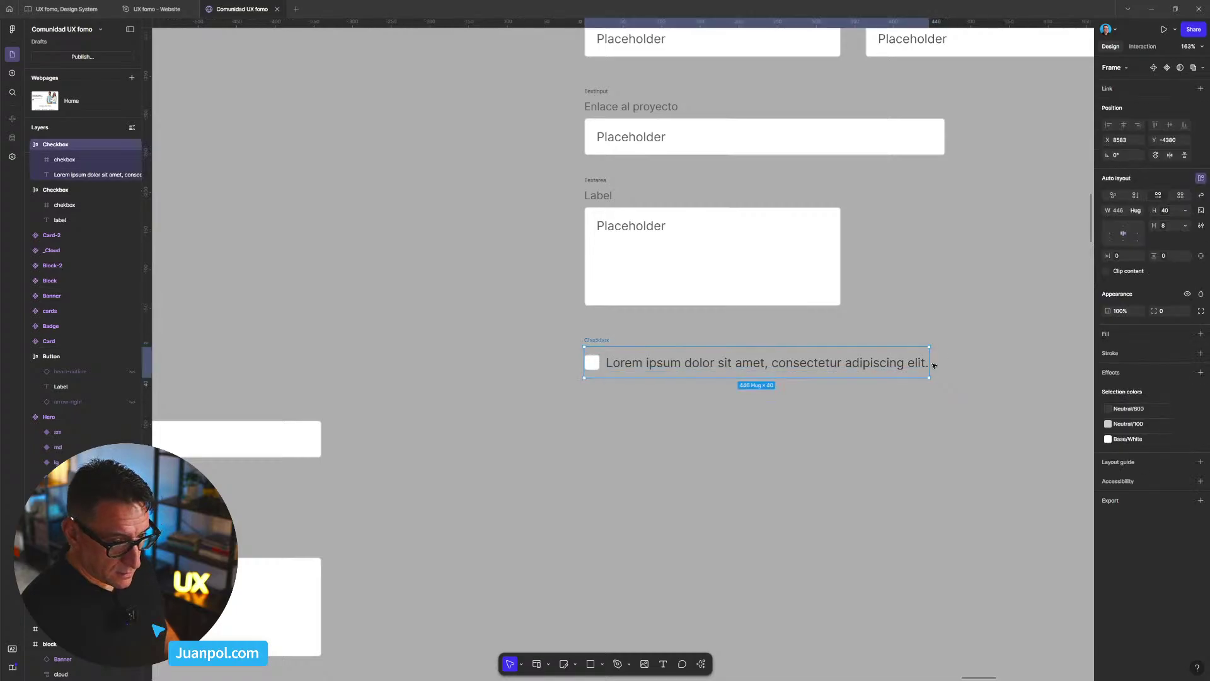
double_click(732, 365)
click(1141, 194)
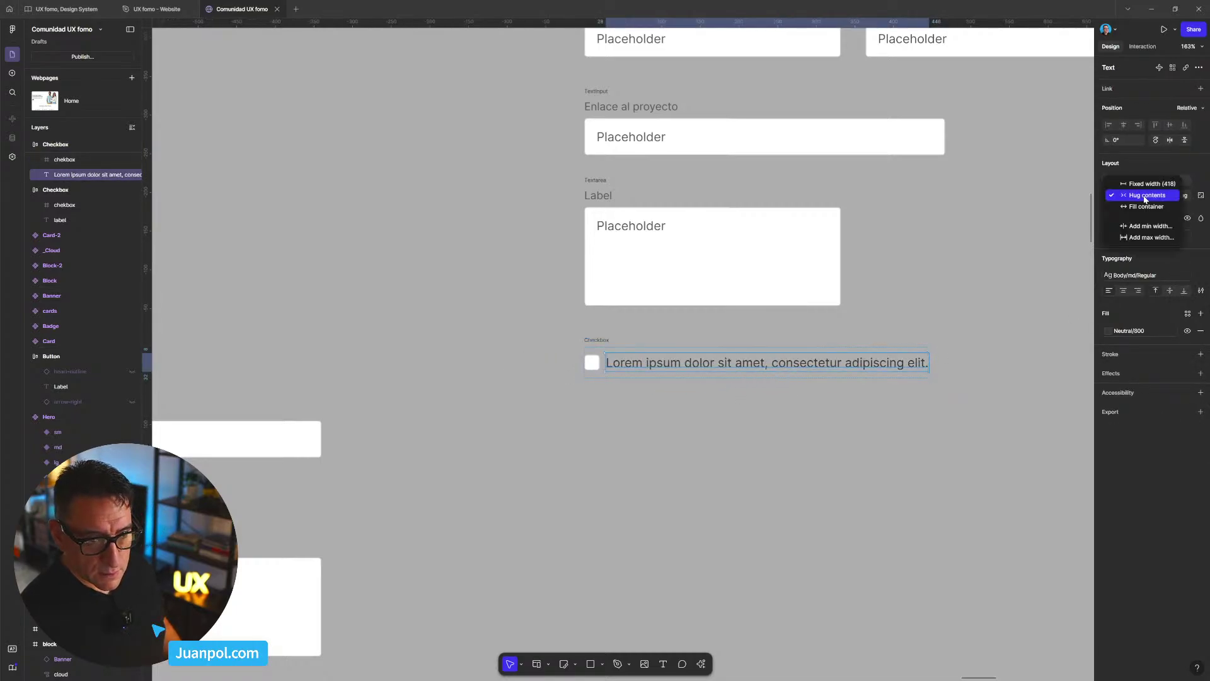
click(1142, 184)
click(651, 342)
click(598, 341)
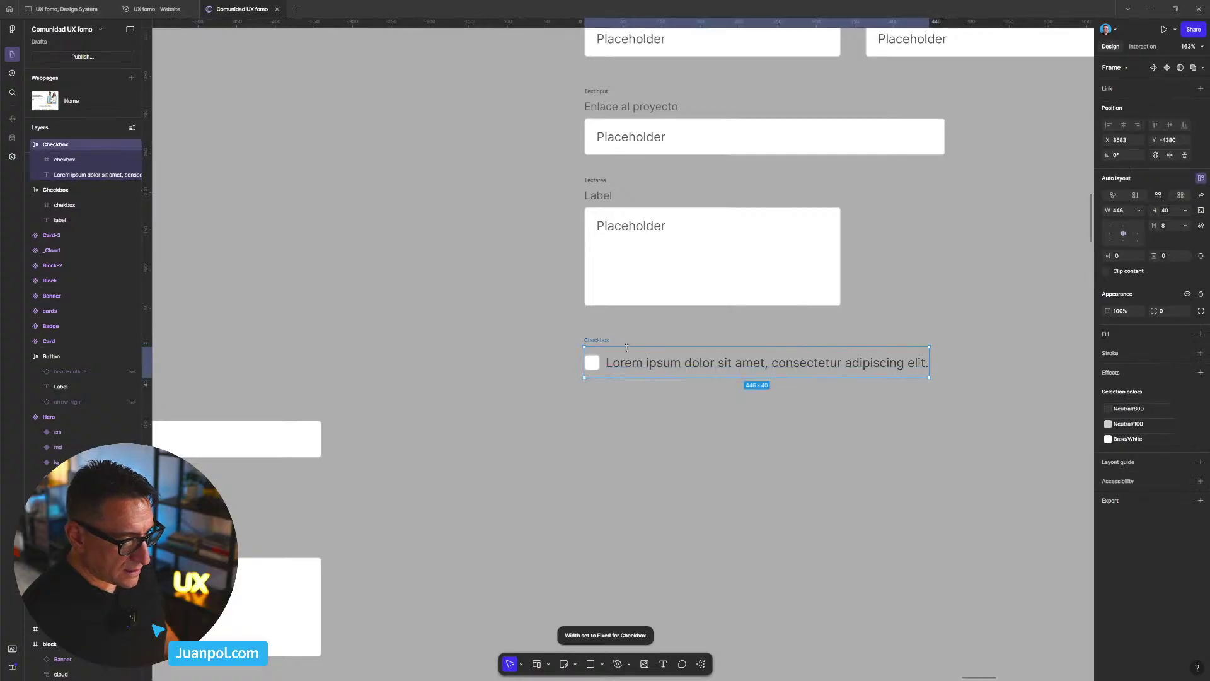
mouse_move(930, 360)
mouse_down()
mouse_move(754, 363)
mouse_move(949, 373)
mouse_move(929, 373)
mouse_up()
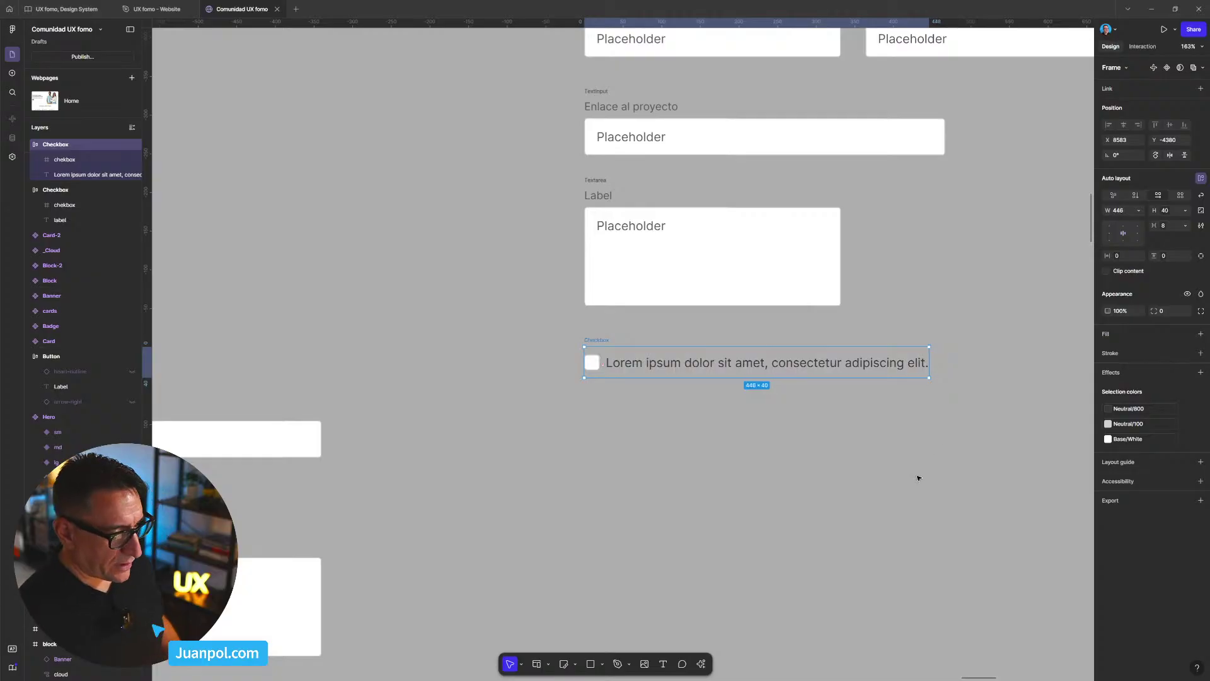
- Duplicate the form's Checkbox row directly below the original, left-aligned with it
scroll(918, 476, down, 3)
click(828, 480)
scroll(832, 473, up, 2)
scroll(894, 461, down, 2)
drag(871, 467, 776, 464)
click(587, 372)
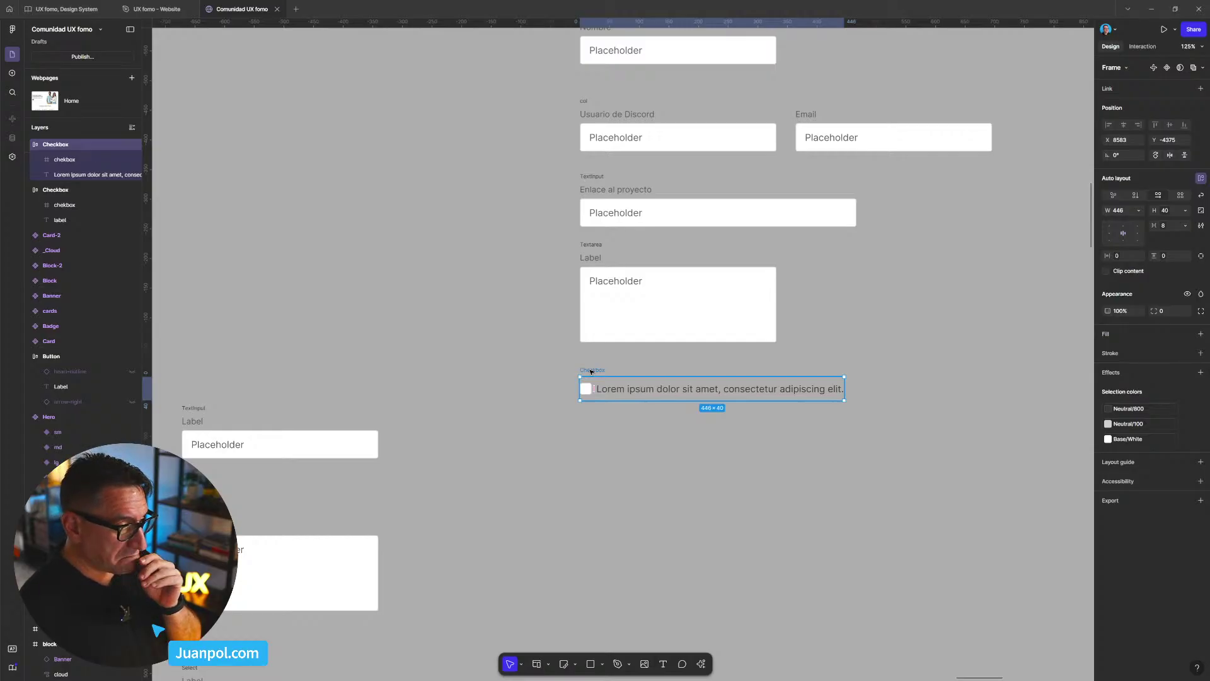
drag(591, 372, 593, 426)
scroll(759, 487, down, 3)
scroll(829, 501, right, 3)
scroll(828, 500, down, 1)
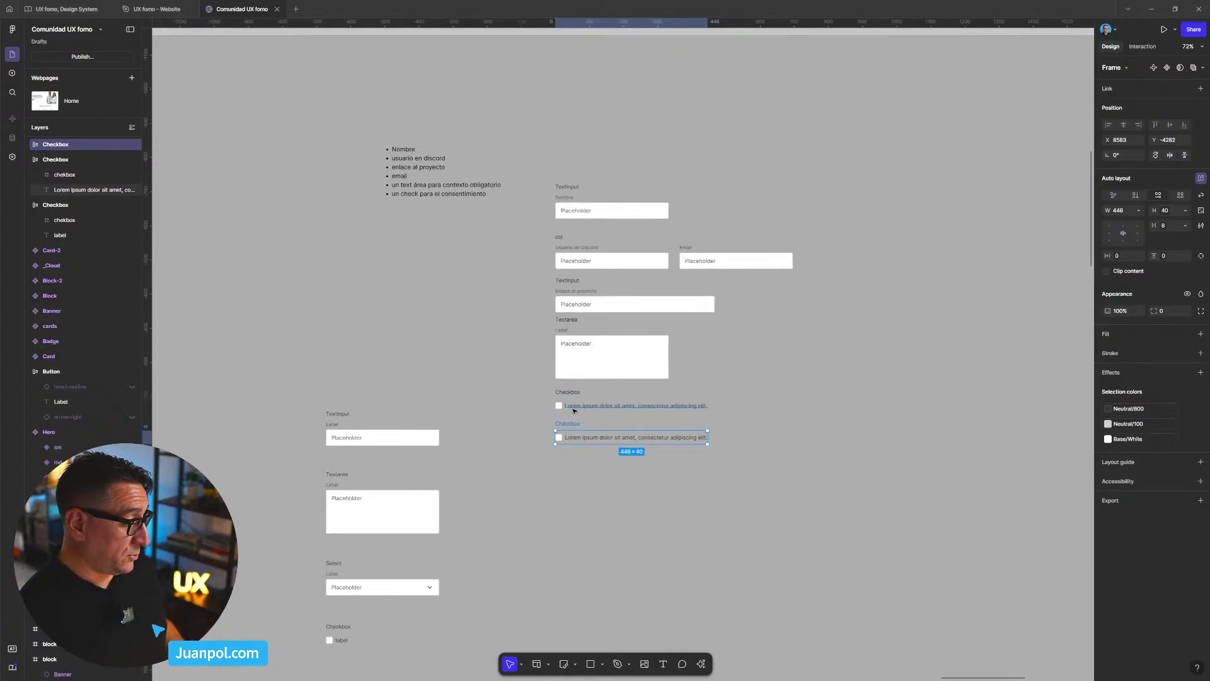
scroll(573, 411, up, 2)
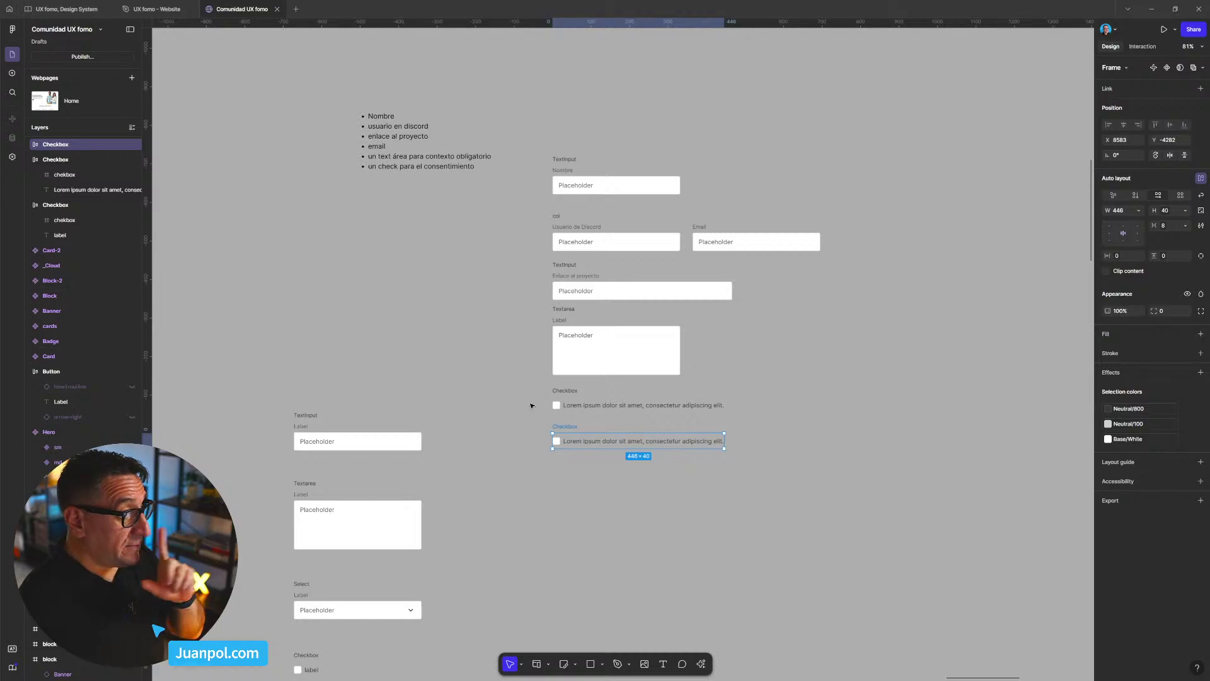
- Copy the checkbox label as standalone text below the checkboxes and fill it with the full Lorem ipsum paragraph ending in "fringilla lorem."
scroll(594, 496, down, 3)
double_click(646, 325)
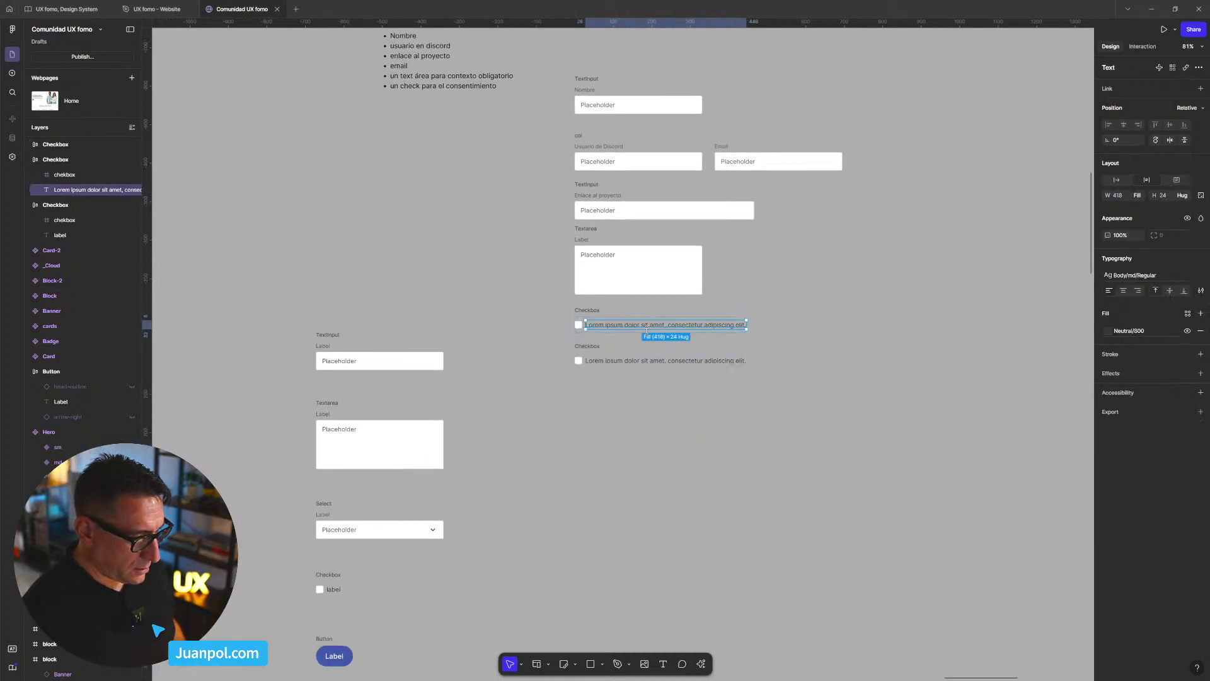
drag(621, 327, 624, 421)
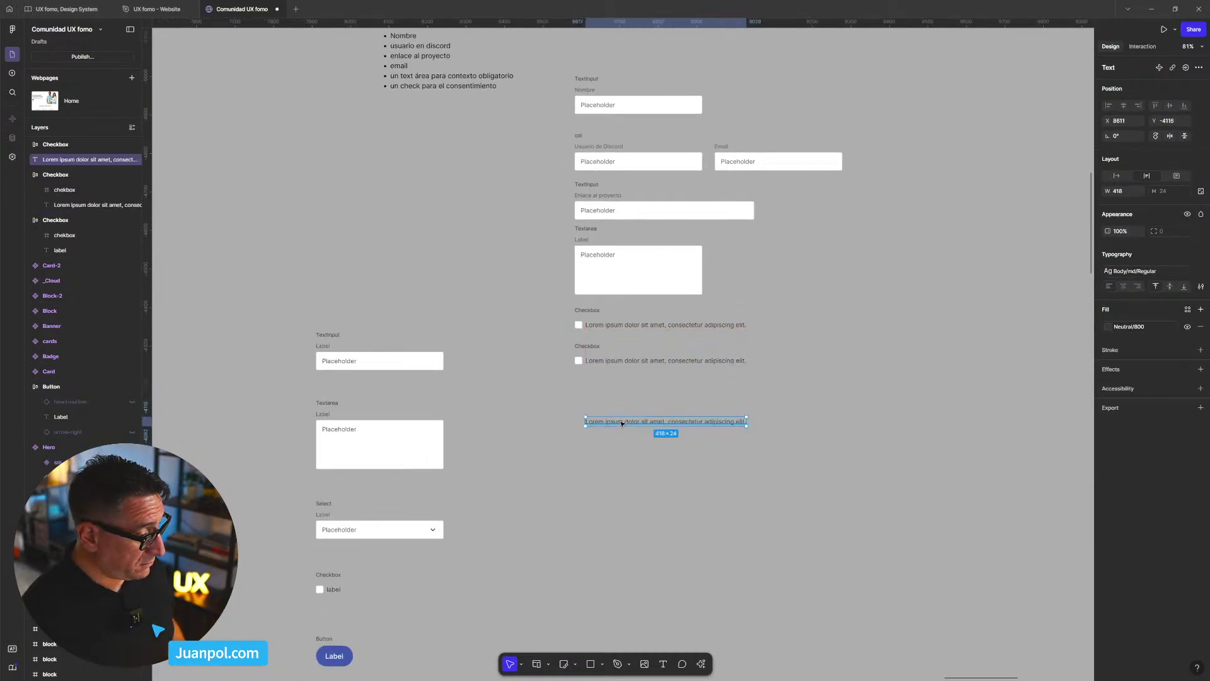
scroll(621, 424, up, 3)
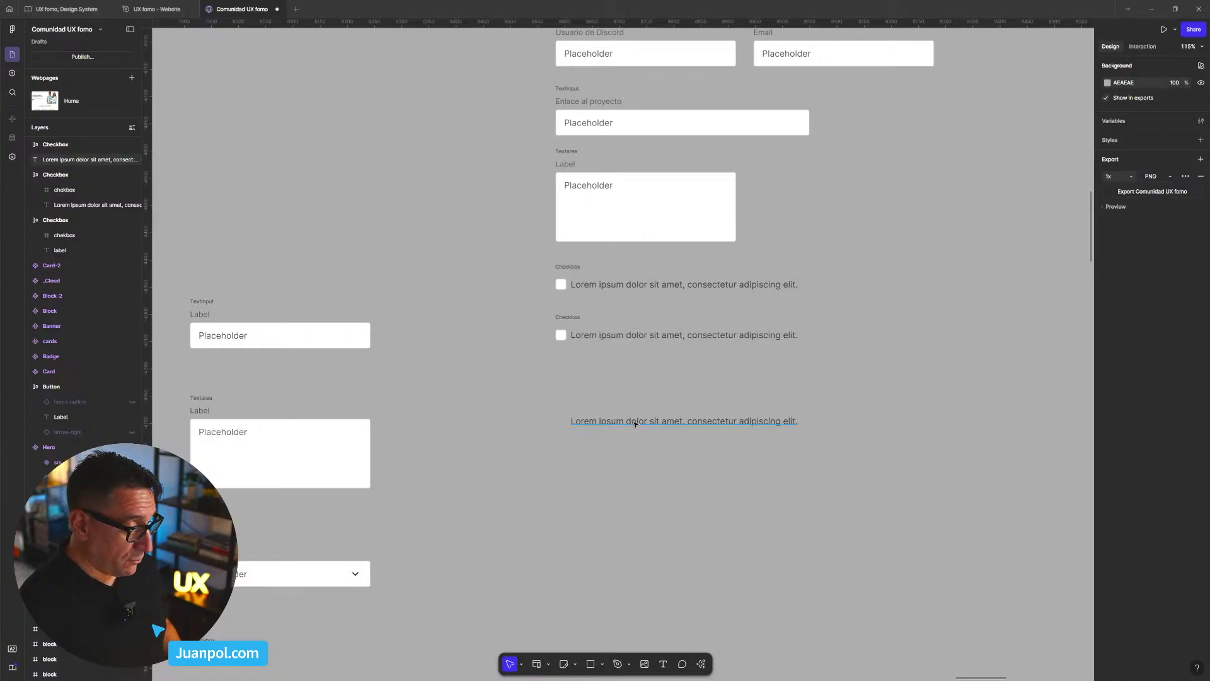
double_click(634, 421)
key(BackSpace)
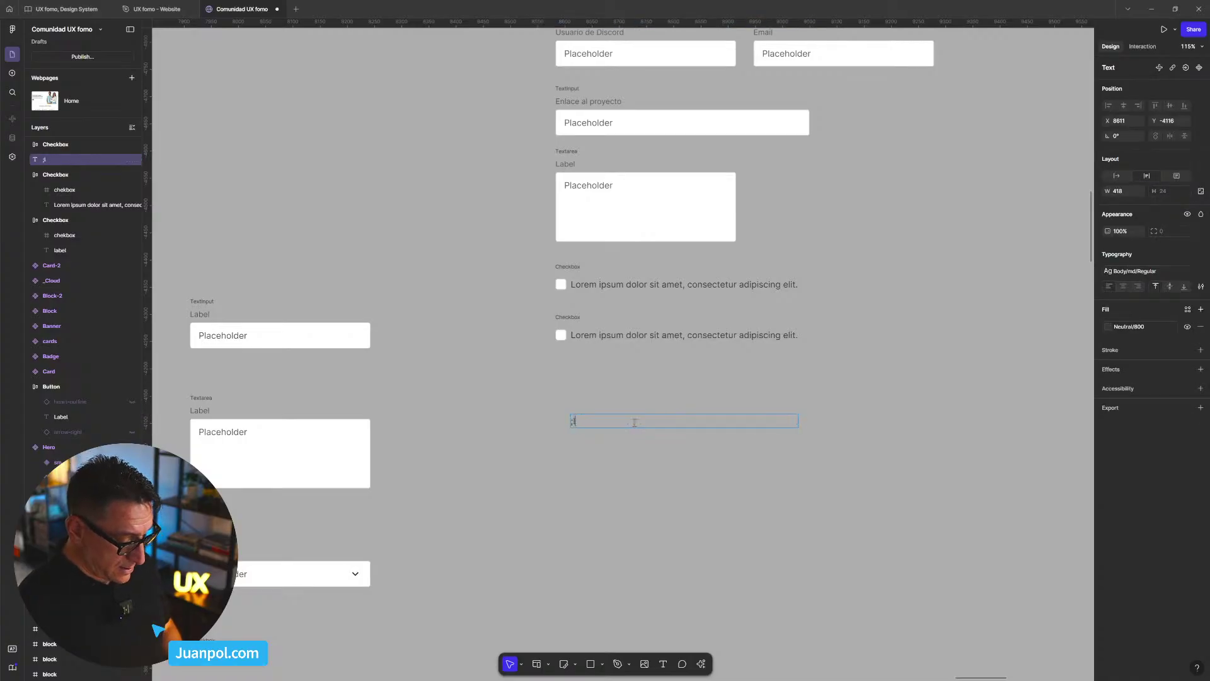
text(Lorem ipsum dolor sit amet, consectetur adipiscing elit. Phasellus maximus faucibus velit. Mauris non pellentesque tortor, quis laoreet massa. Mauris at varius est. Sed facilisis in mauris vel accumsan. In mollis feugiat sem ut luctus. Pellentesque a augue interdum, sodales justo ut, fringilla lorem.)
click(838, 433)
- Detach the Body/md/Regular text style from the standalone paragraph and from both checkbox labels
click(776, 451)
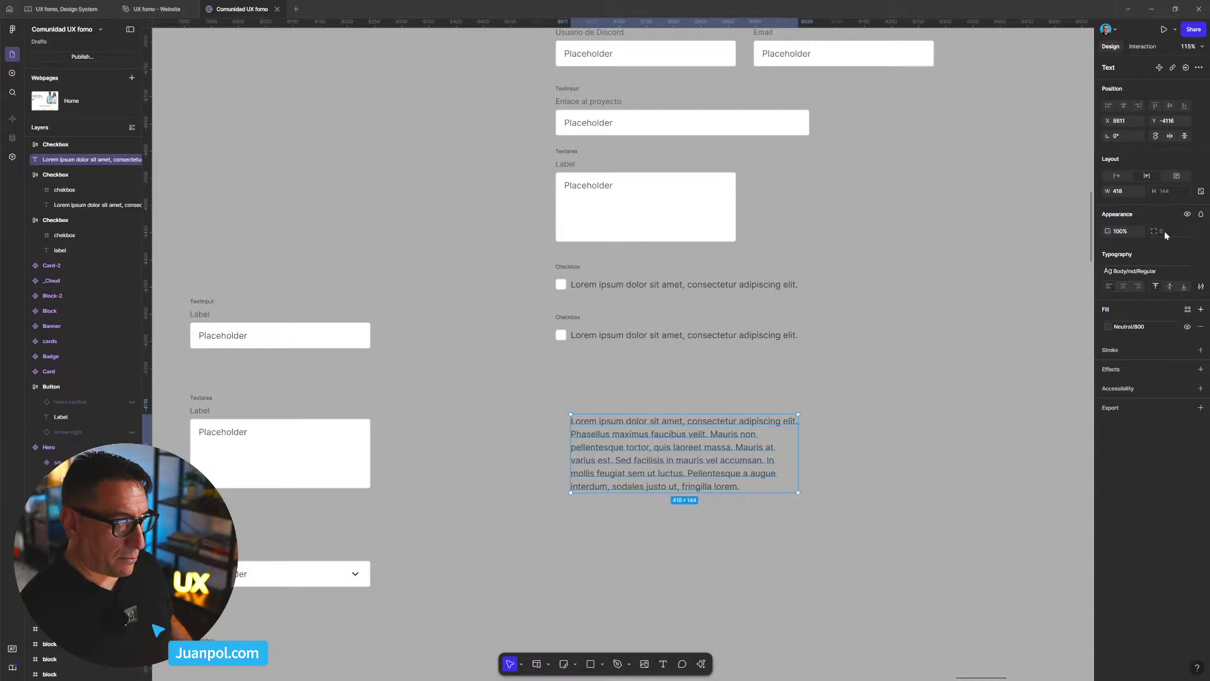
click(1201, 271)
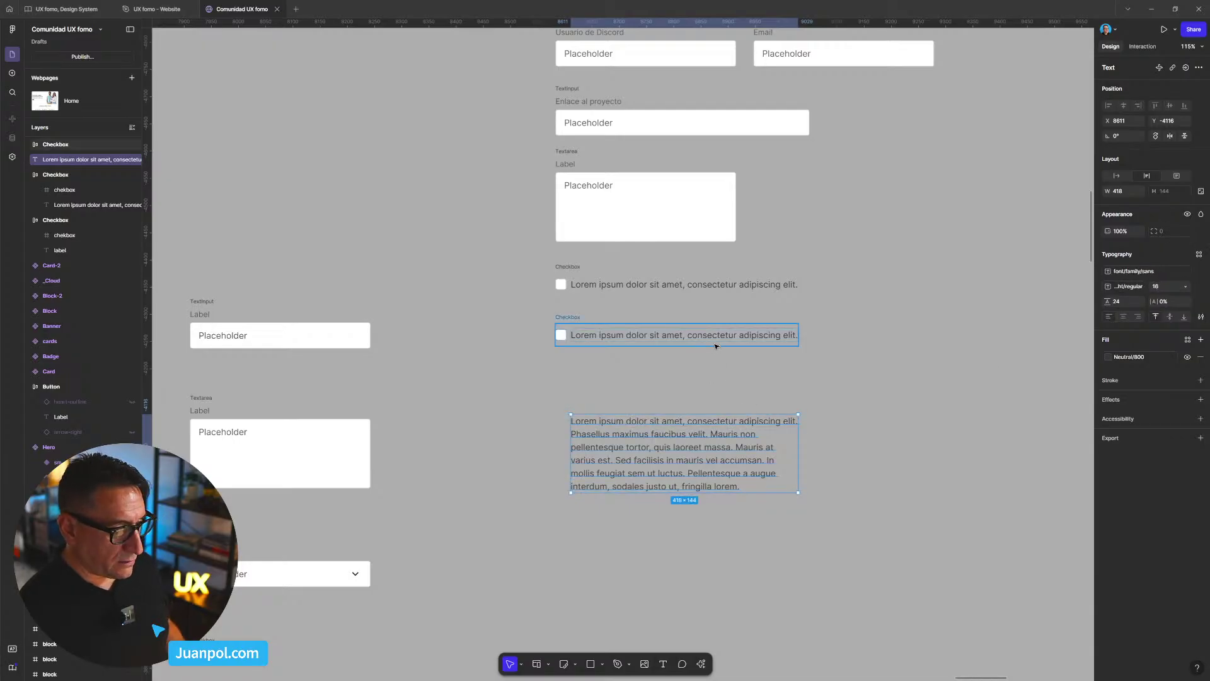
click(719, 326)
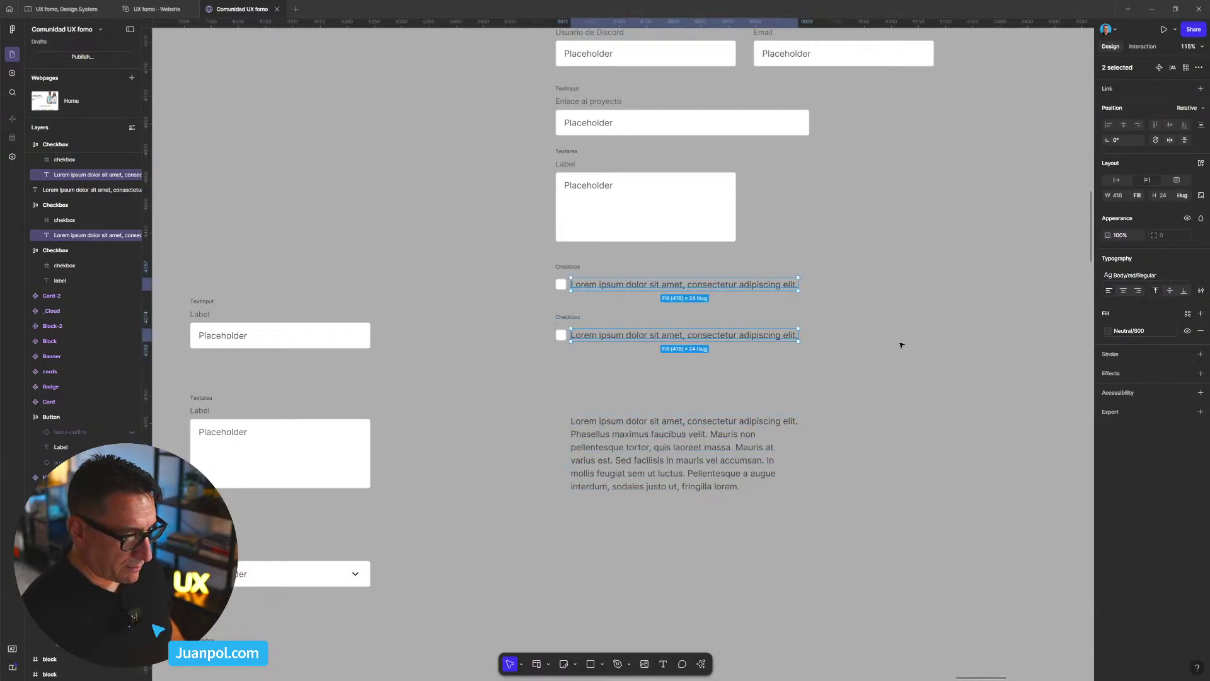
key(Escape)
ctrl+click(769, 334)
ctrl+shift+click(766, 287)
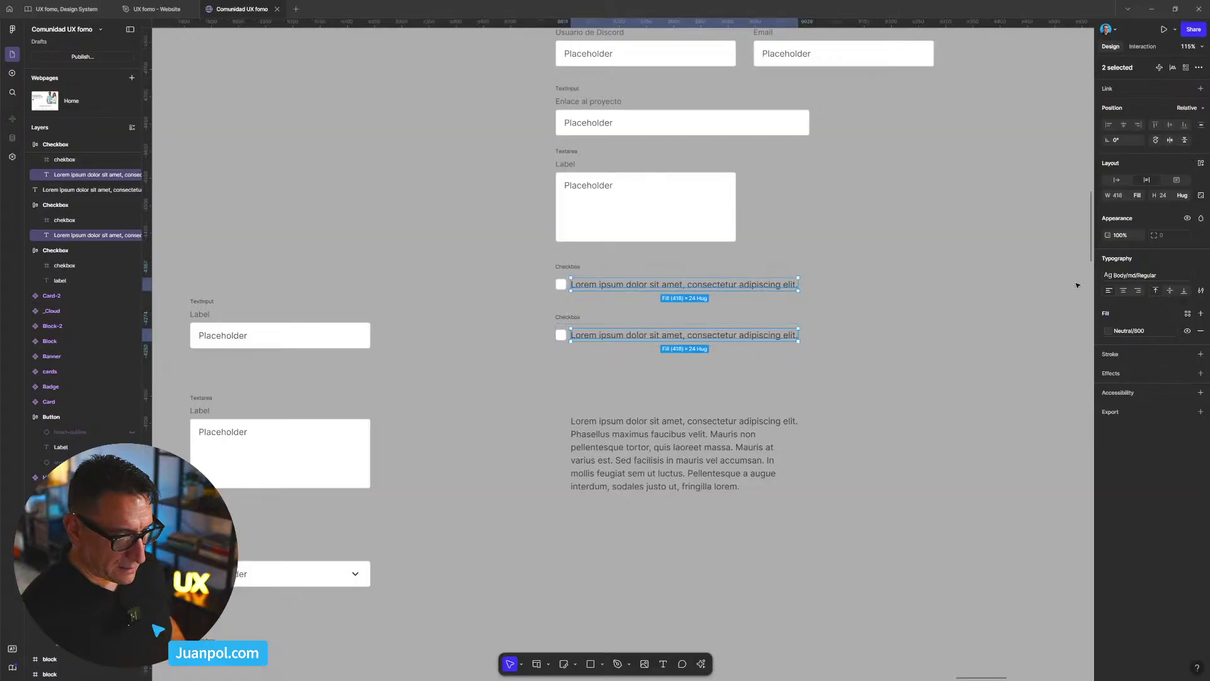
click(1201, 275)
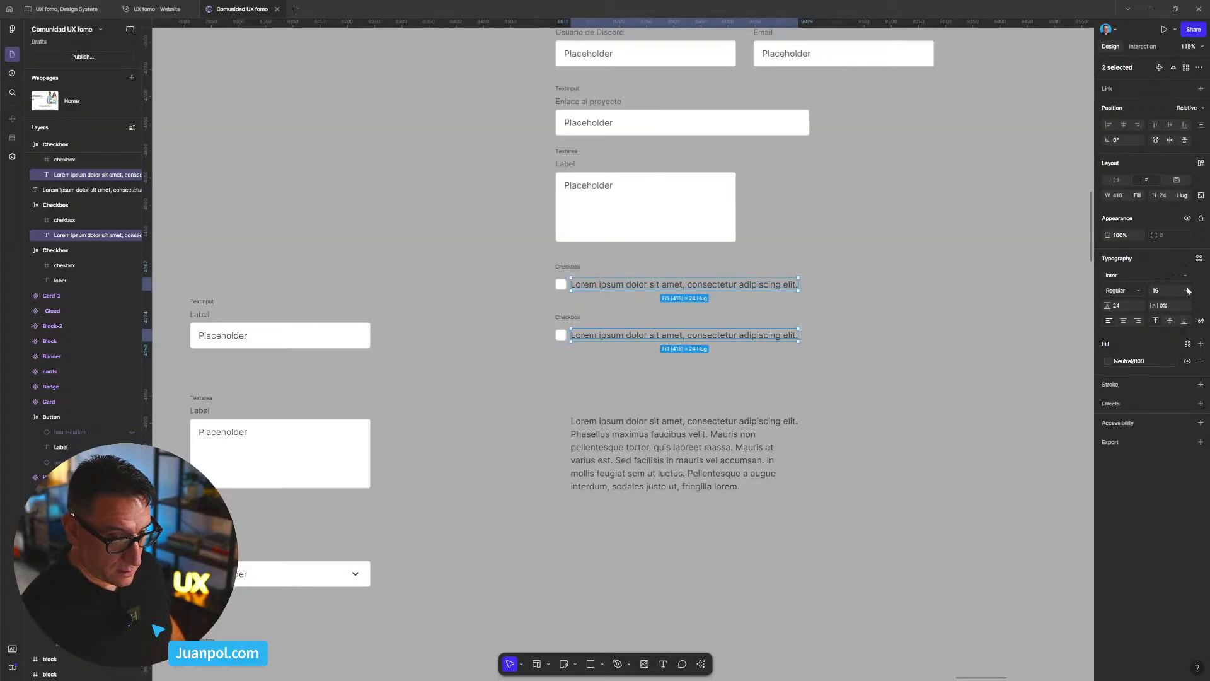
click(953, 353)
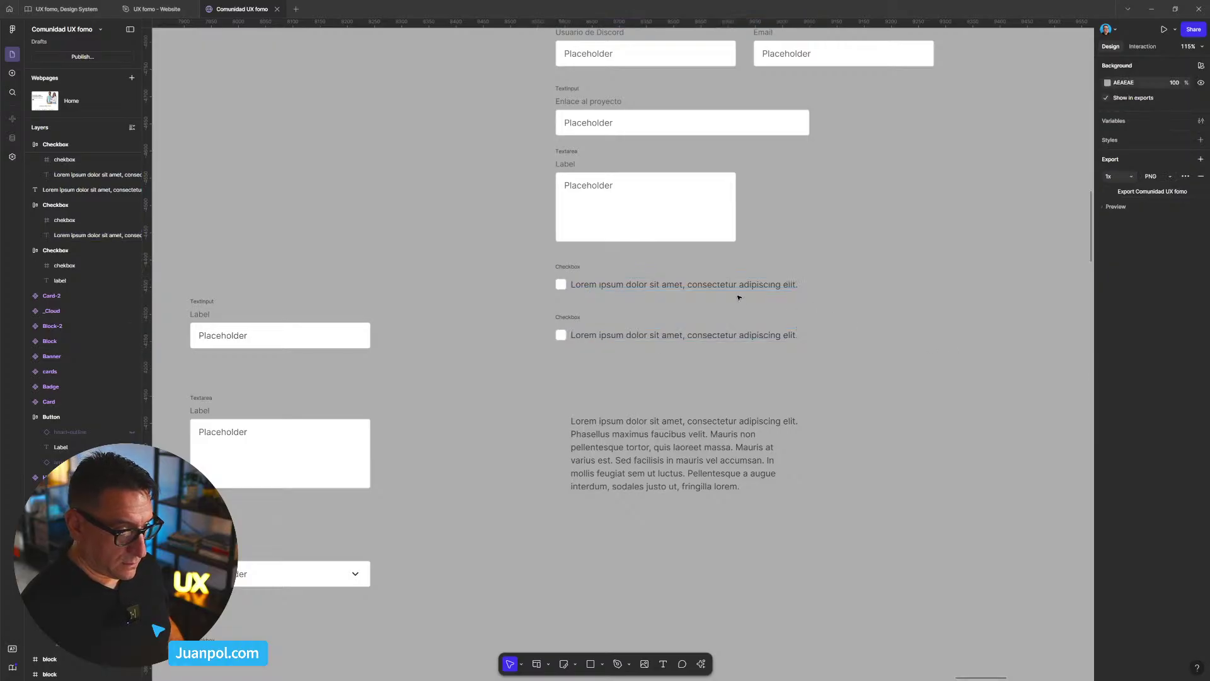
- Delete the duplicate Checkbox row between the first checkbox and the paragraph
click(734, 290)
drag(853, 372, 532, 307)
key(Delete)
click(656, 284)
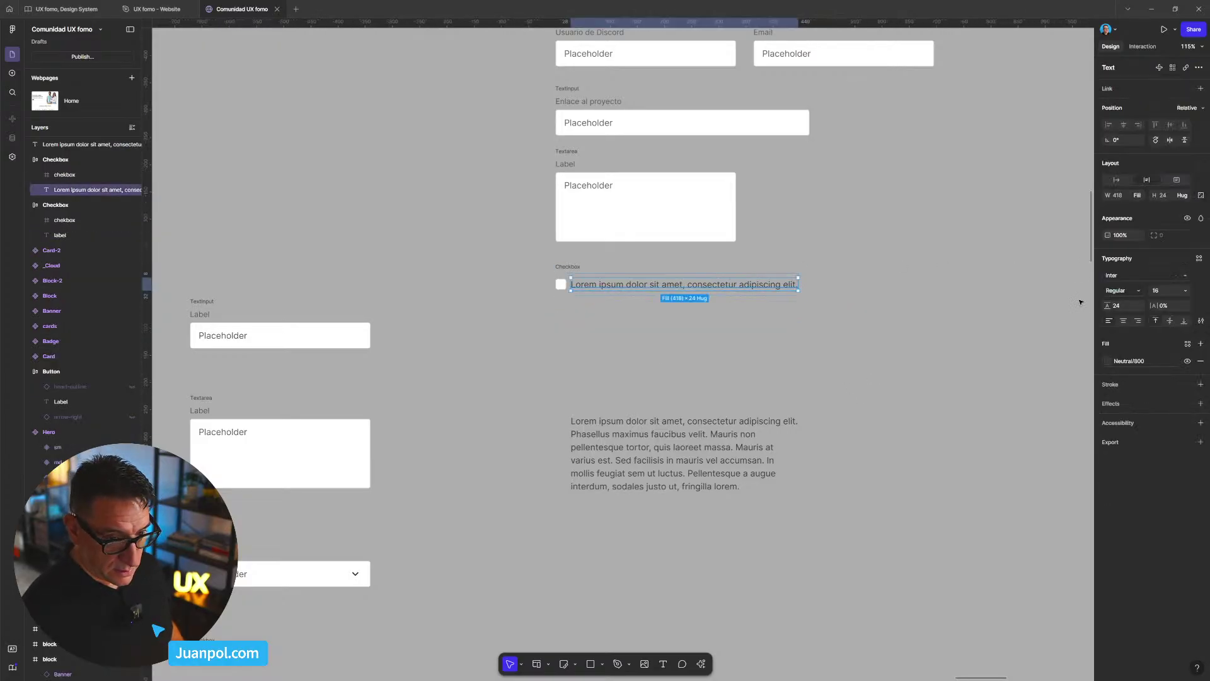
click(1168, 290)
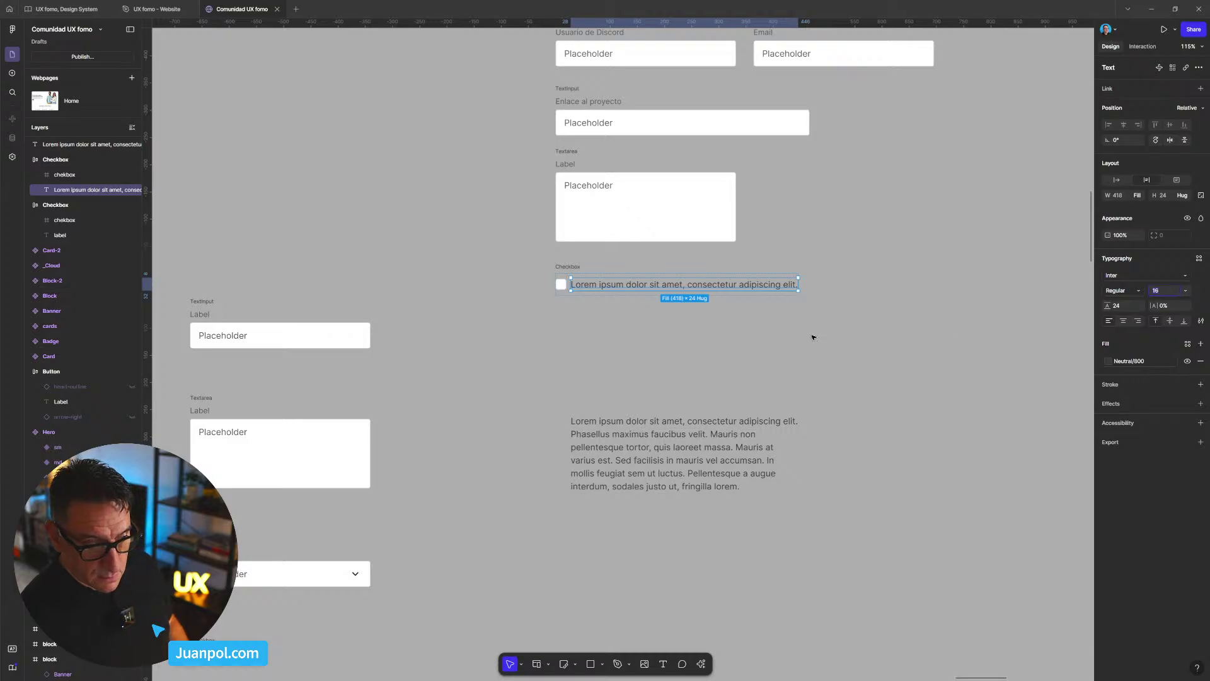
click(726, 318)
- Duplicate the form's Checkbox row below the original, left-aligned with it and above the legal paragraph
drag(576, 268, 579, 326)
- Set the legal paragraph in Inter with font size 12 and line height 20, and left-align it below the second checkbox
click(691, 436)
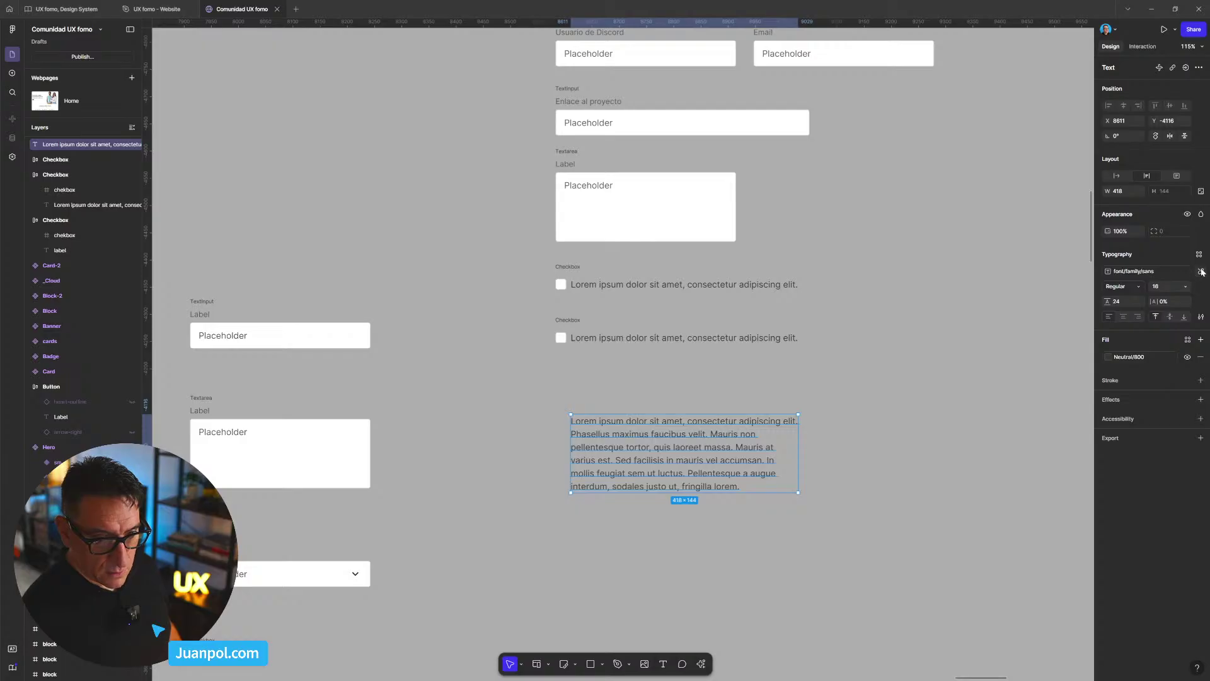
click(1140, 287)
click(918, 413)
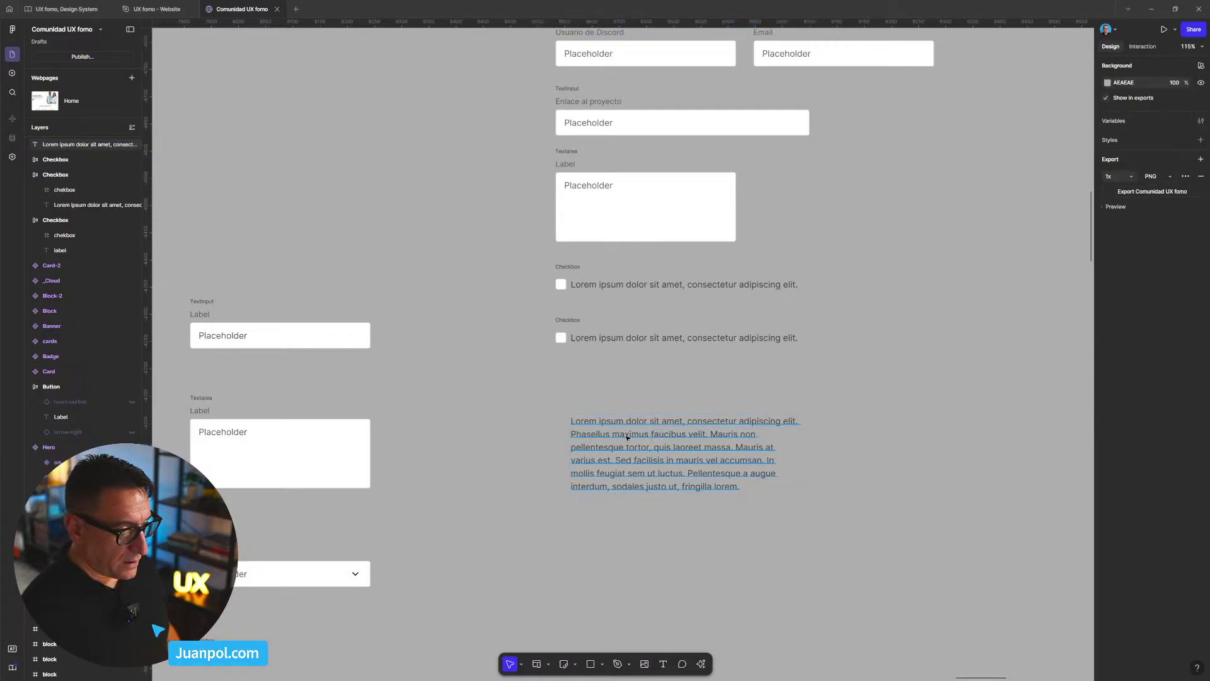
click(624, 449)
click(1157, 287)
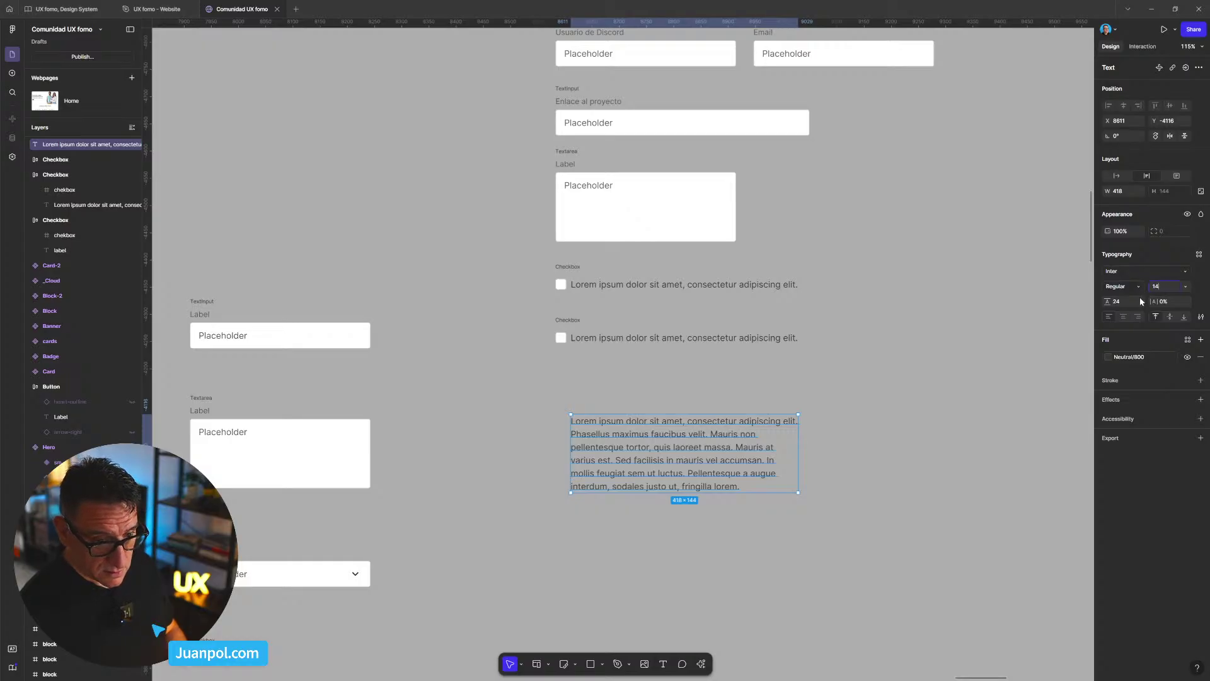
key(Return)
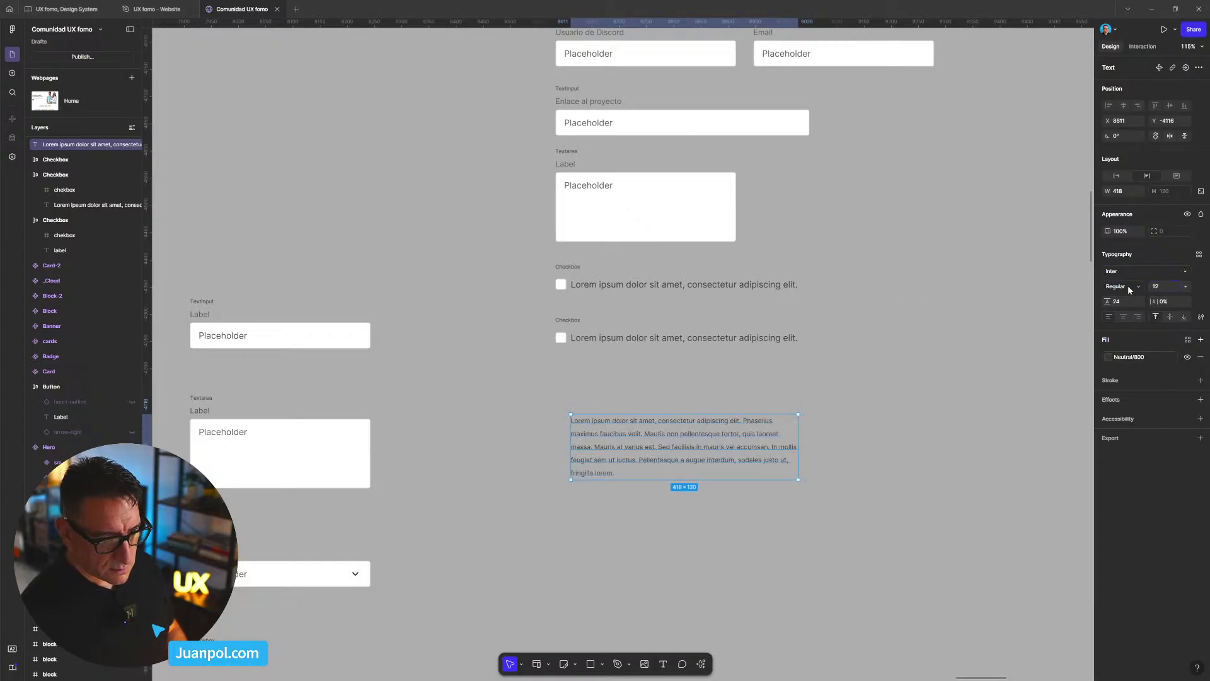
key(Return)
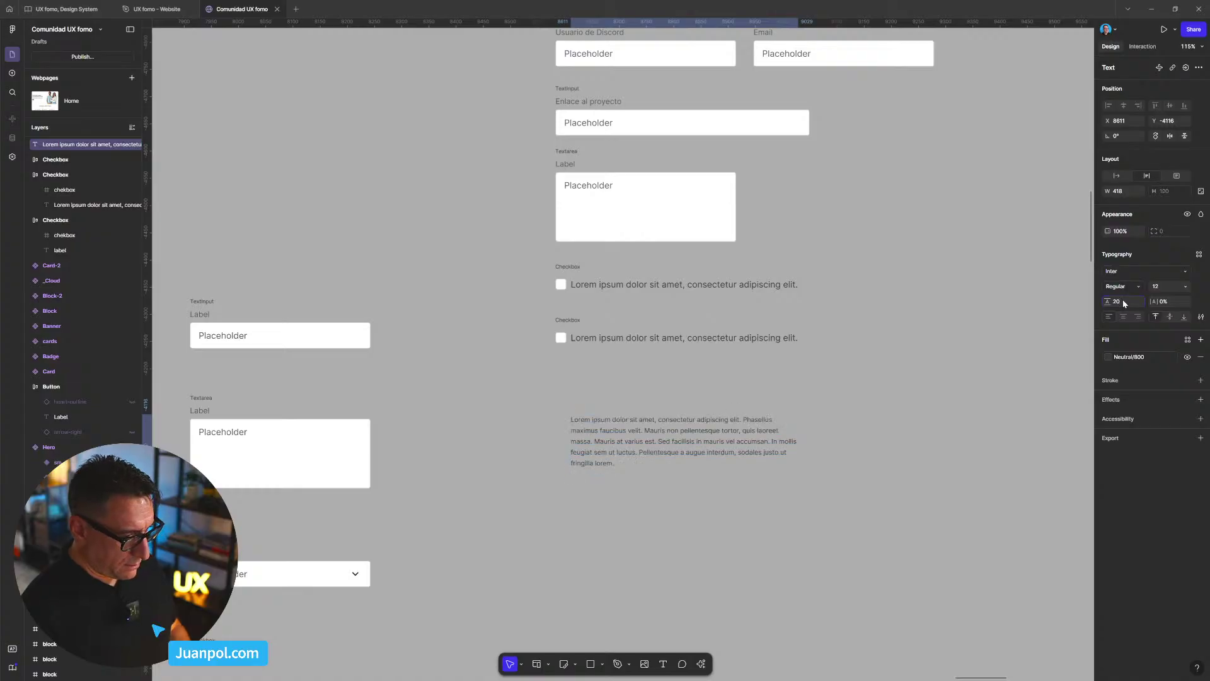
drag(666, 454, 648, 408)
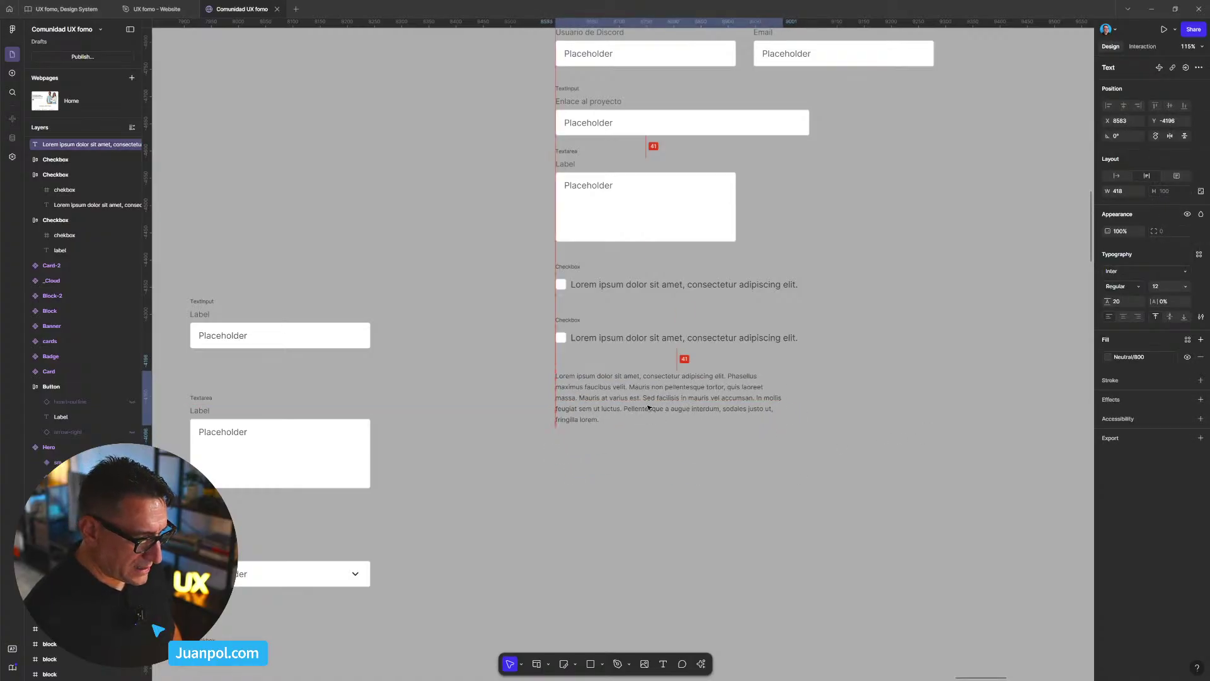
- Wrap all the form fields, both checkboxes and the legal paragraph in a vertical auto layout frame named "Form"
scroll(757, 441, down, 5)
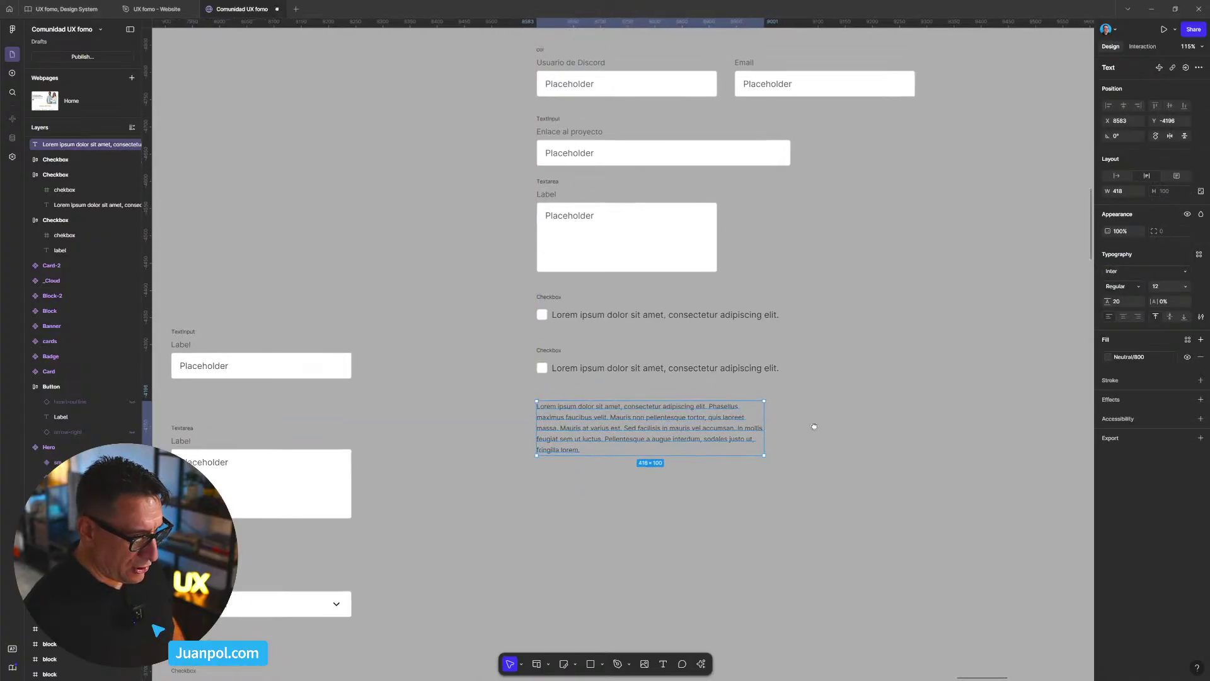
scroll(710, 303, up, 3)
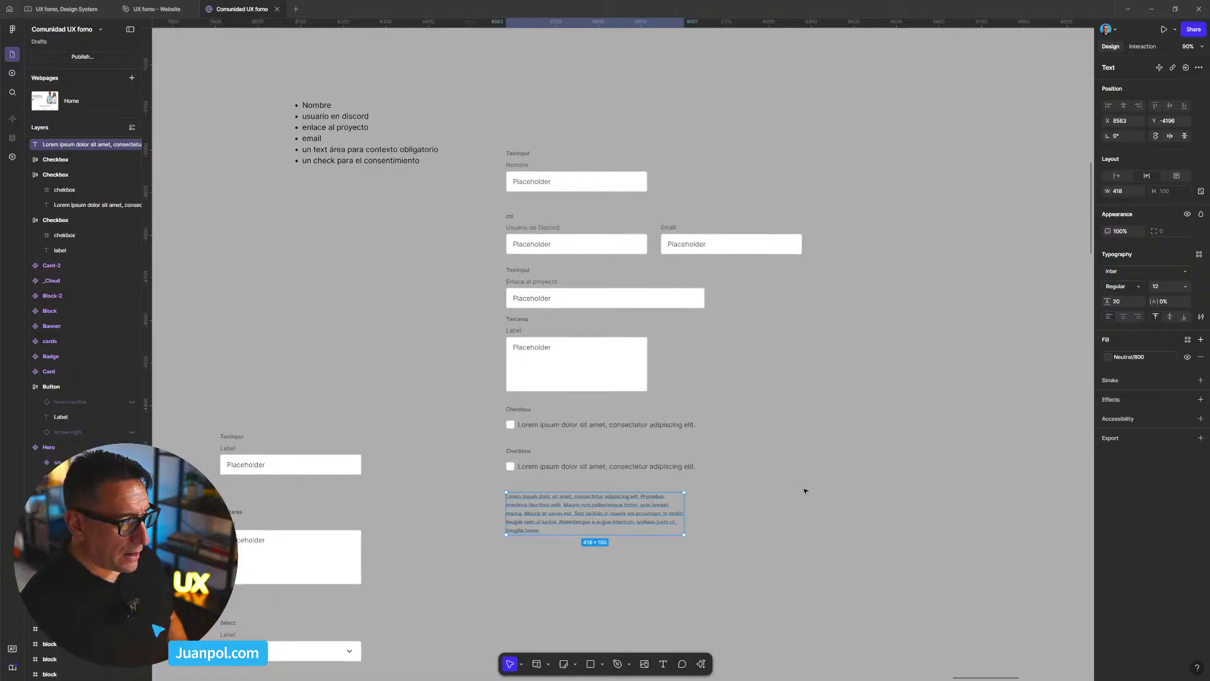
drag(473, 128, 848, 548)
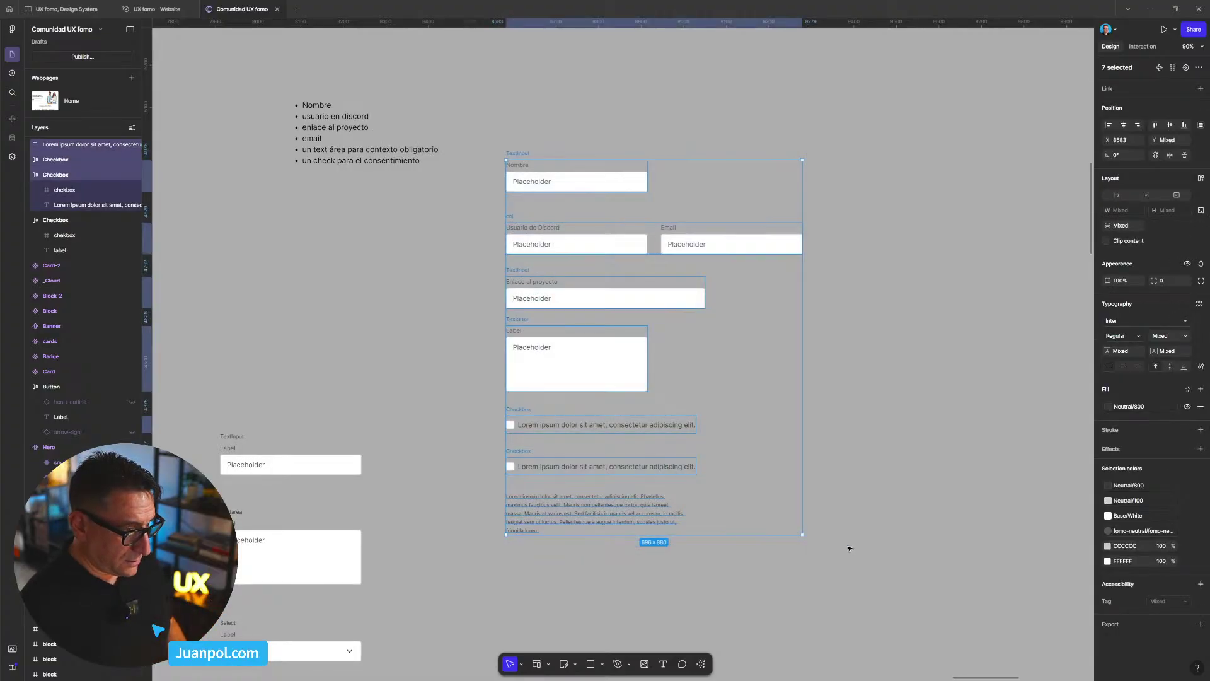
key(shift+a)
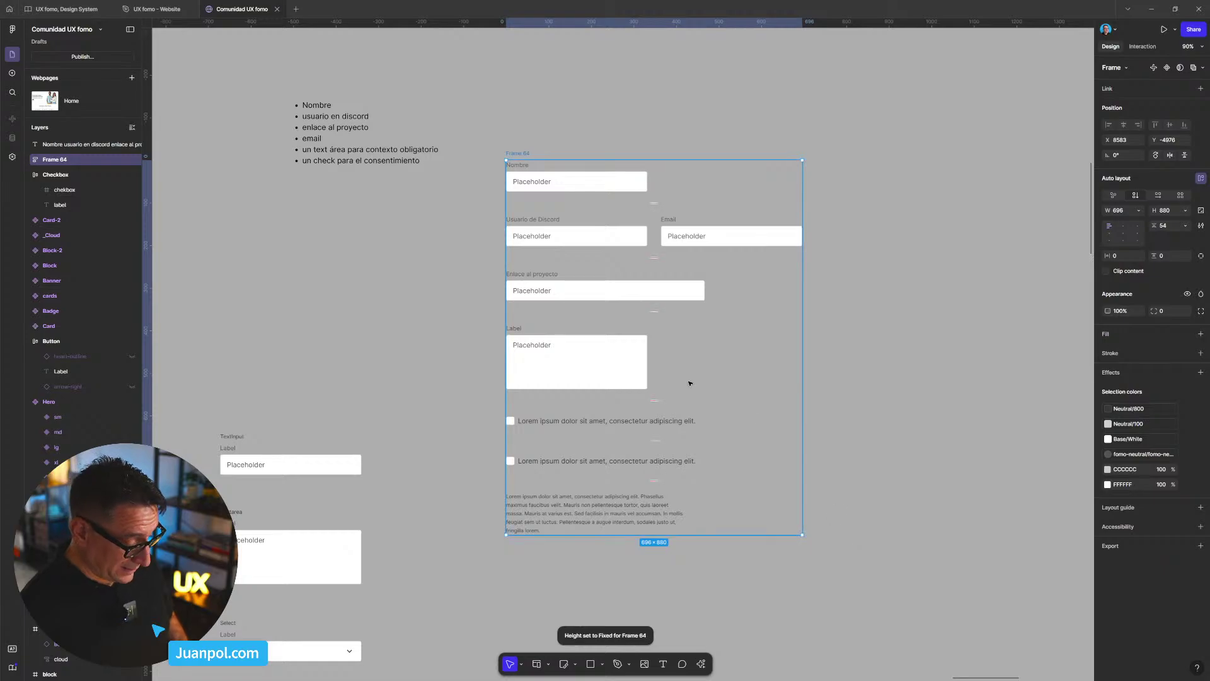
key(ctrl+r)
text(fo)
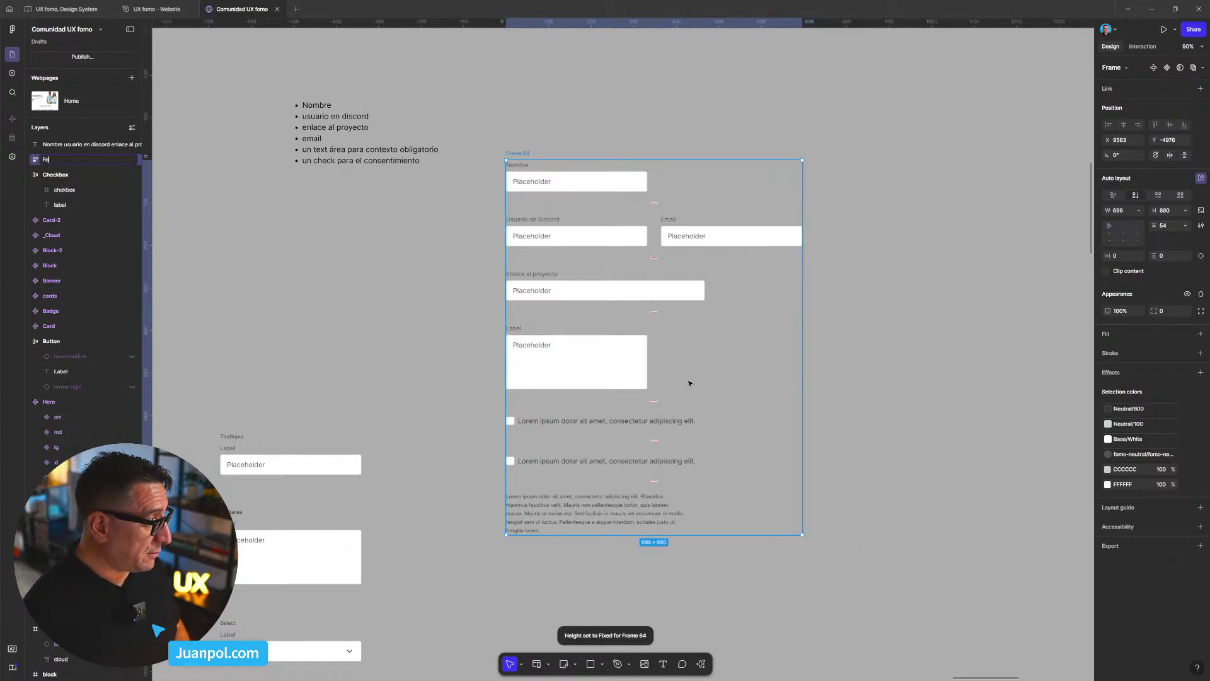
text(rm)
key(Return)
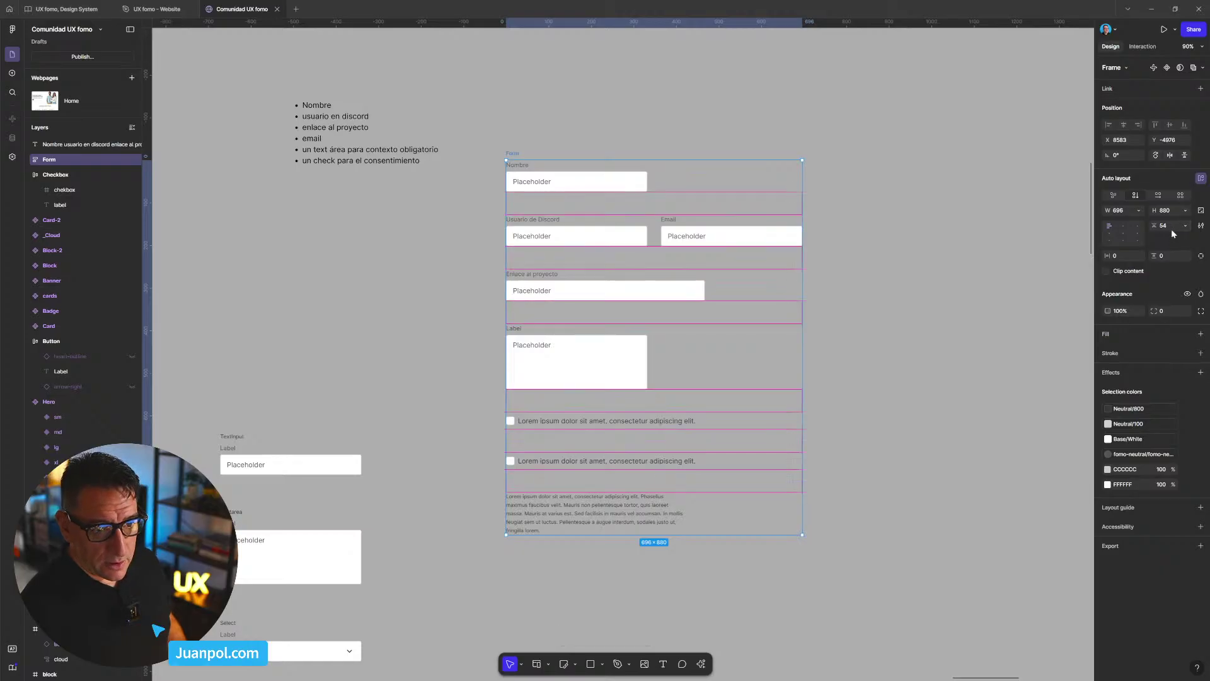
- Set the vertical gap between the Form frame's items to 24, keeping them left-aligned
click(1137, 226)
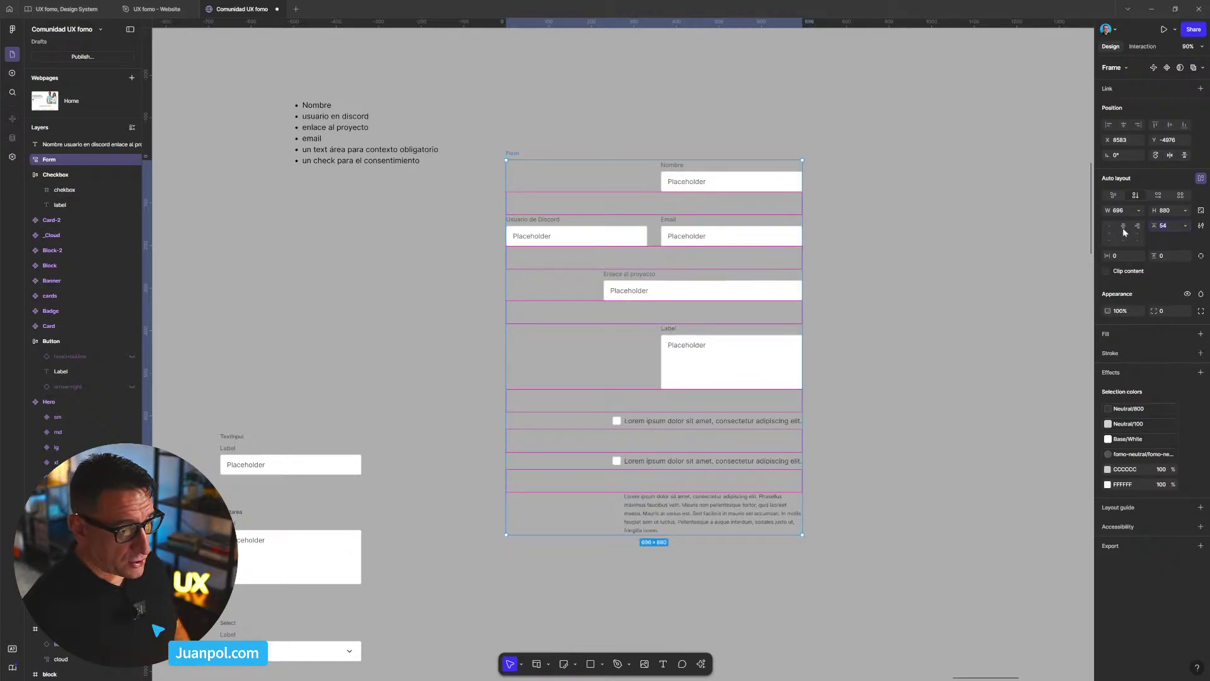
key(ctrl+z)
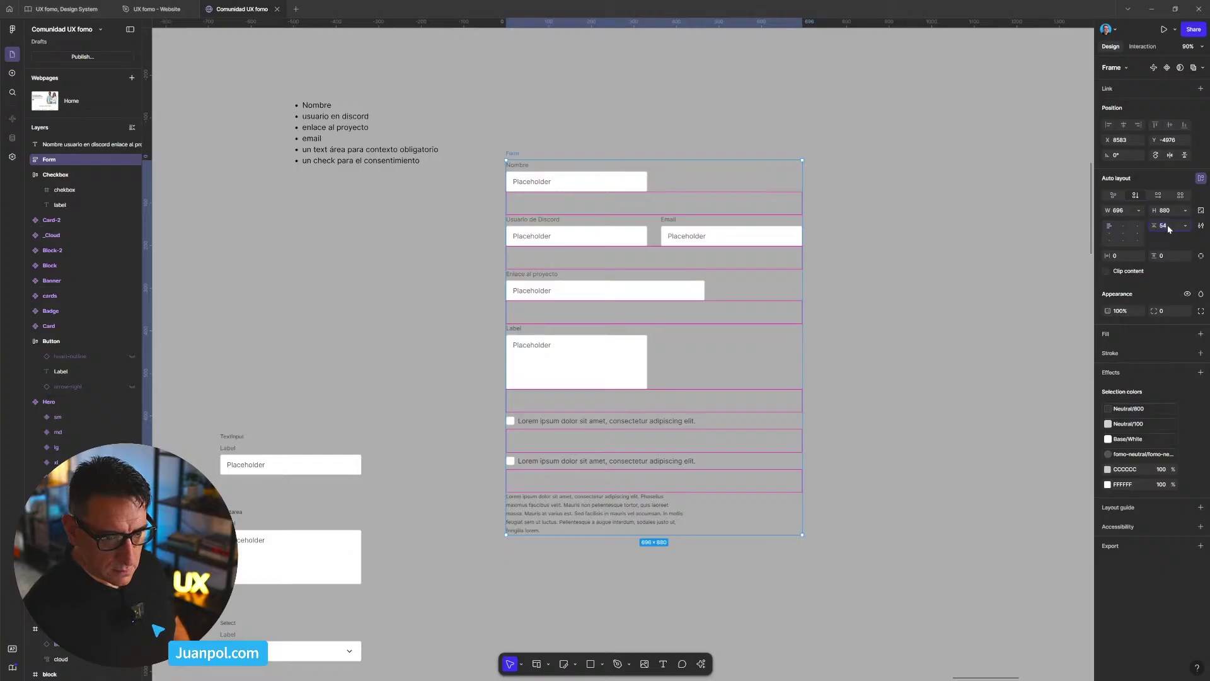
text(6)
key(Return)
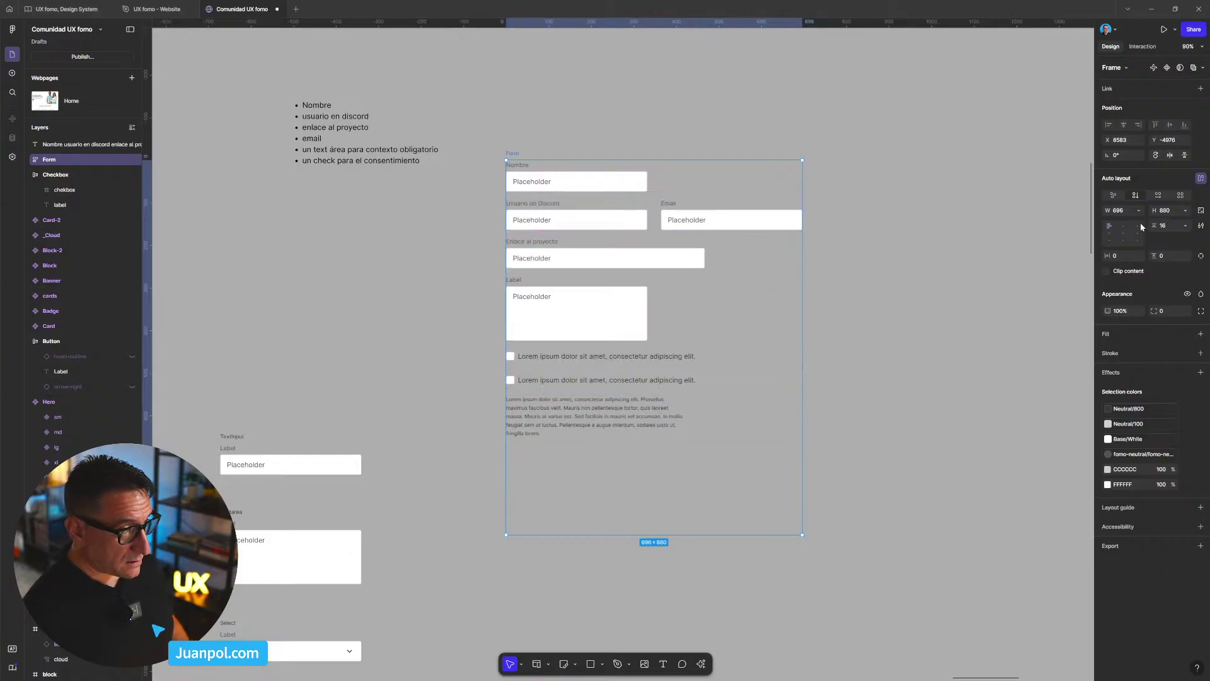
click(1149, 229)
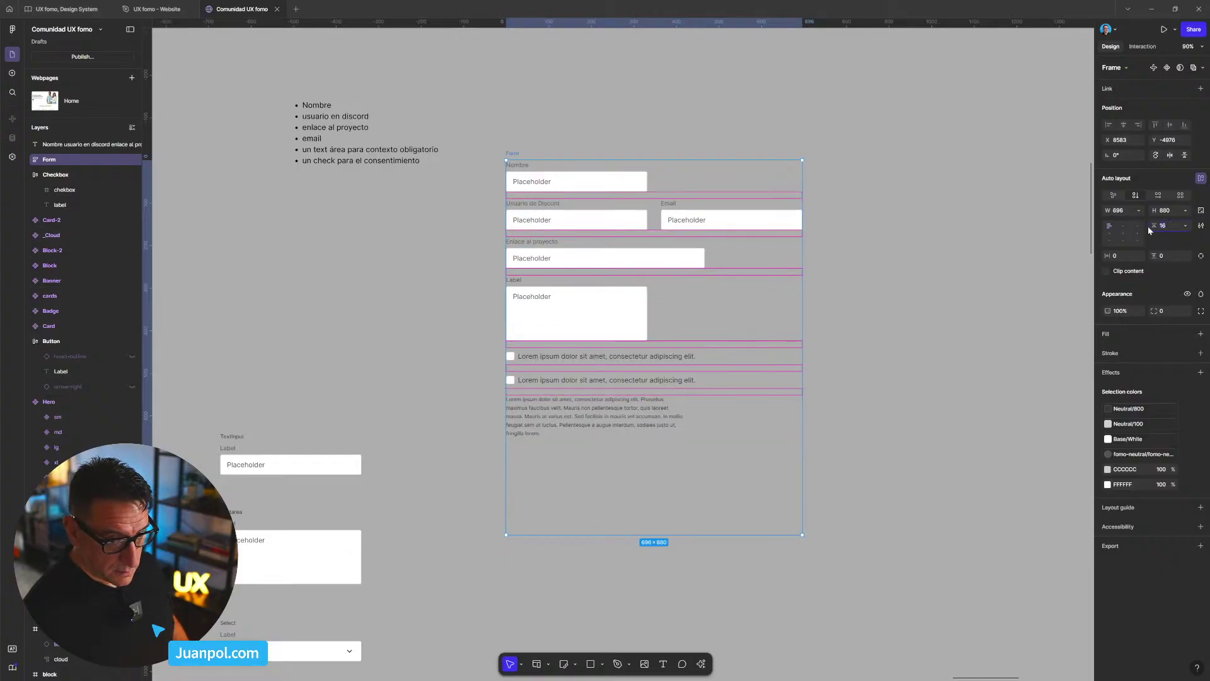
text(24)
key(Return)
click(914, 306)
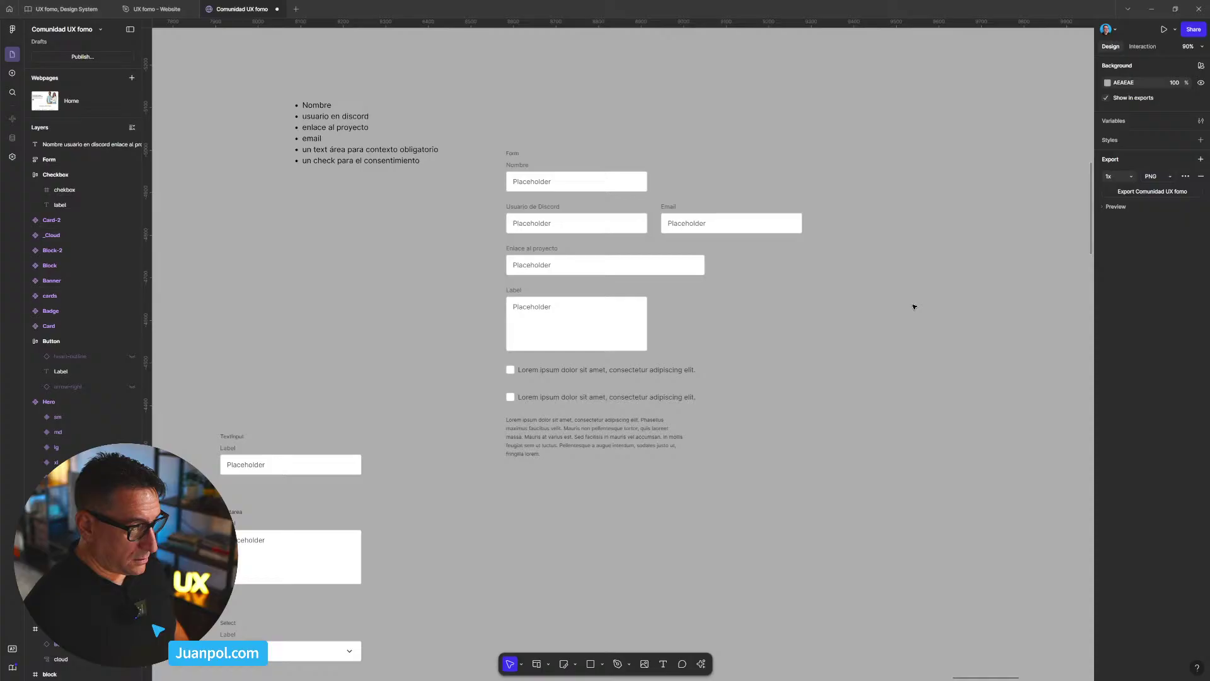
- Set the Textarea and the "Enlace al proyecto" field to fill the width of the Form frame
click(580, 308)
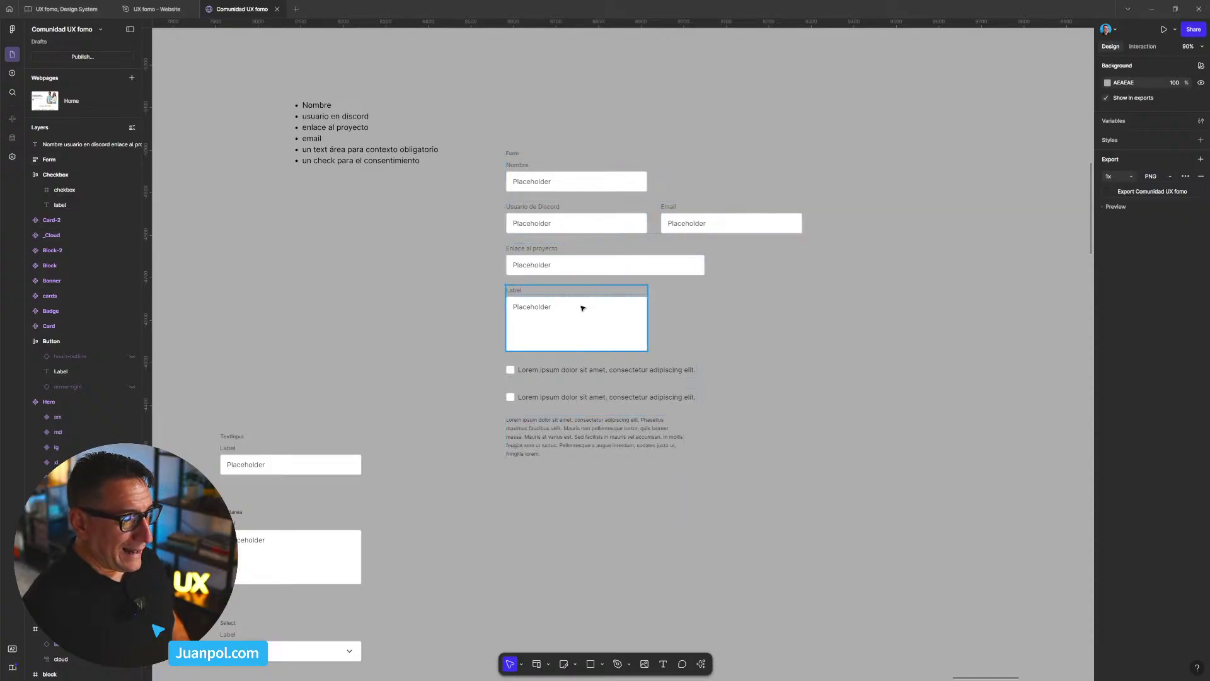
click(1139, 196)
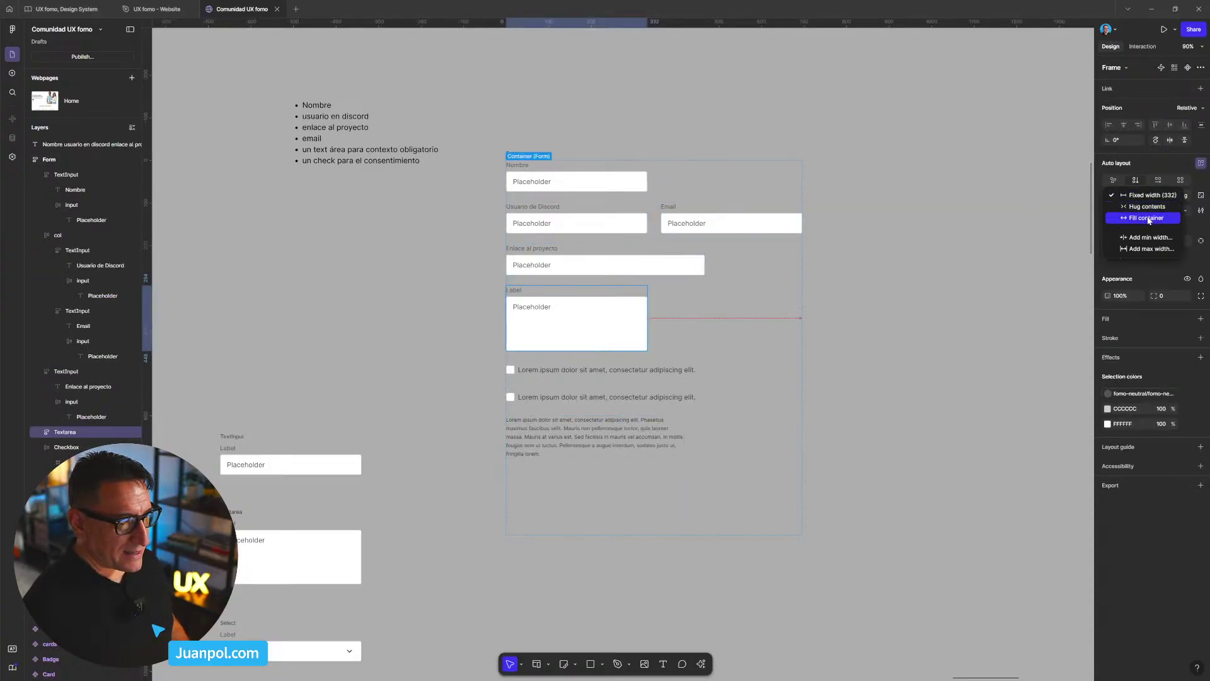
click(1144, 212)
click(1008, 297)
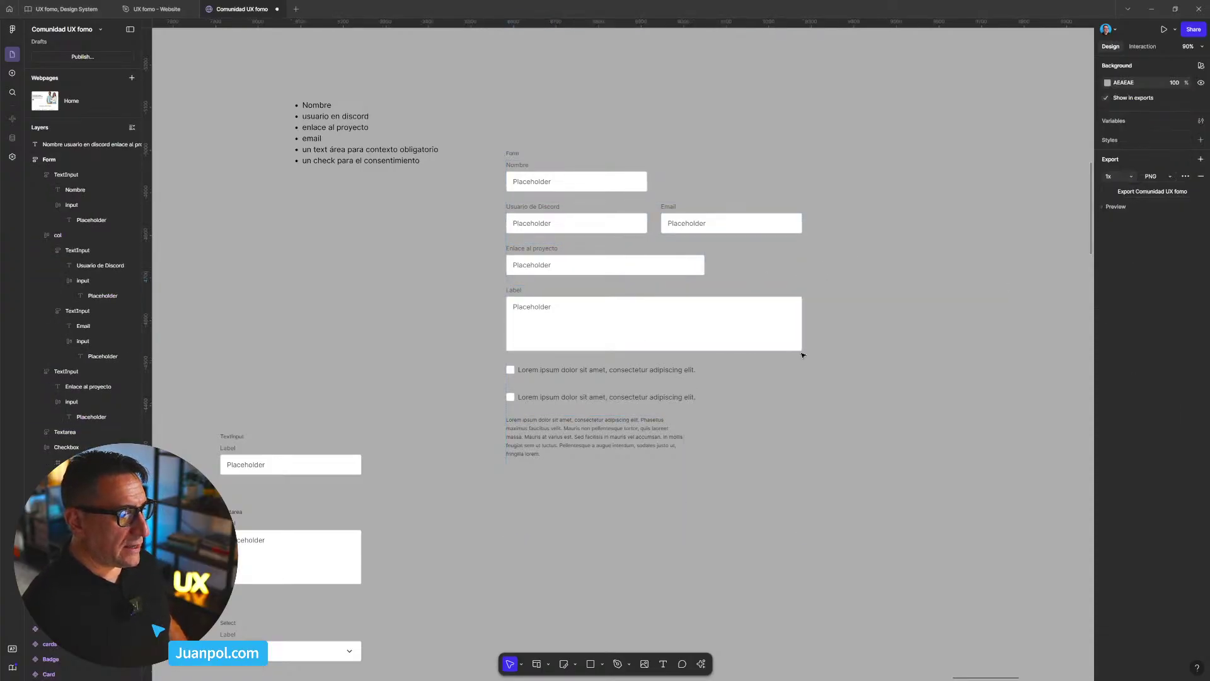
click(662, 272)
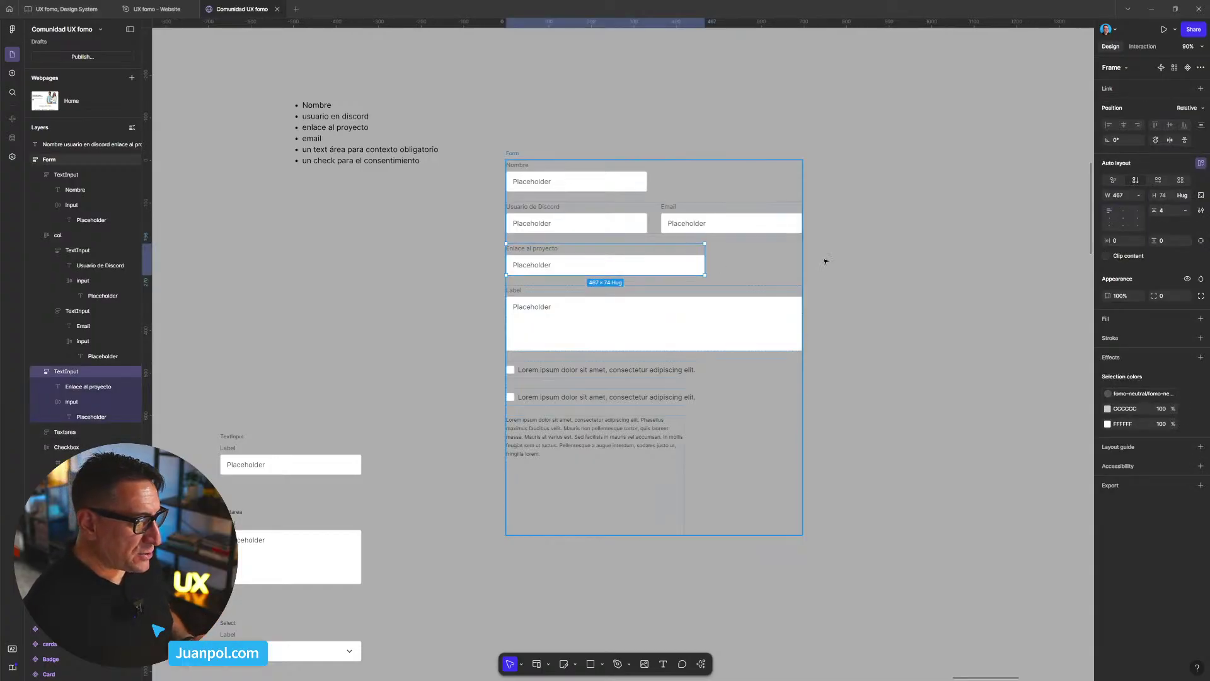
click(1138, 195)
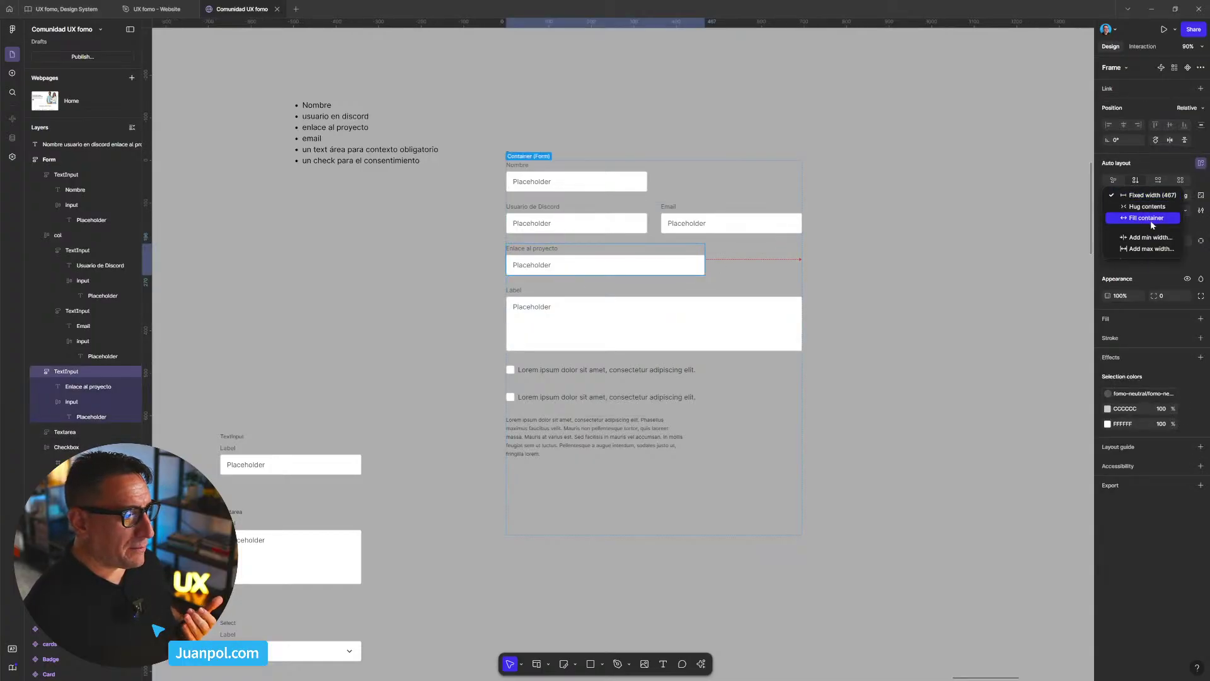
click(1151, 220)
click(959, 360)
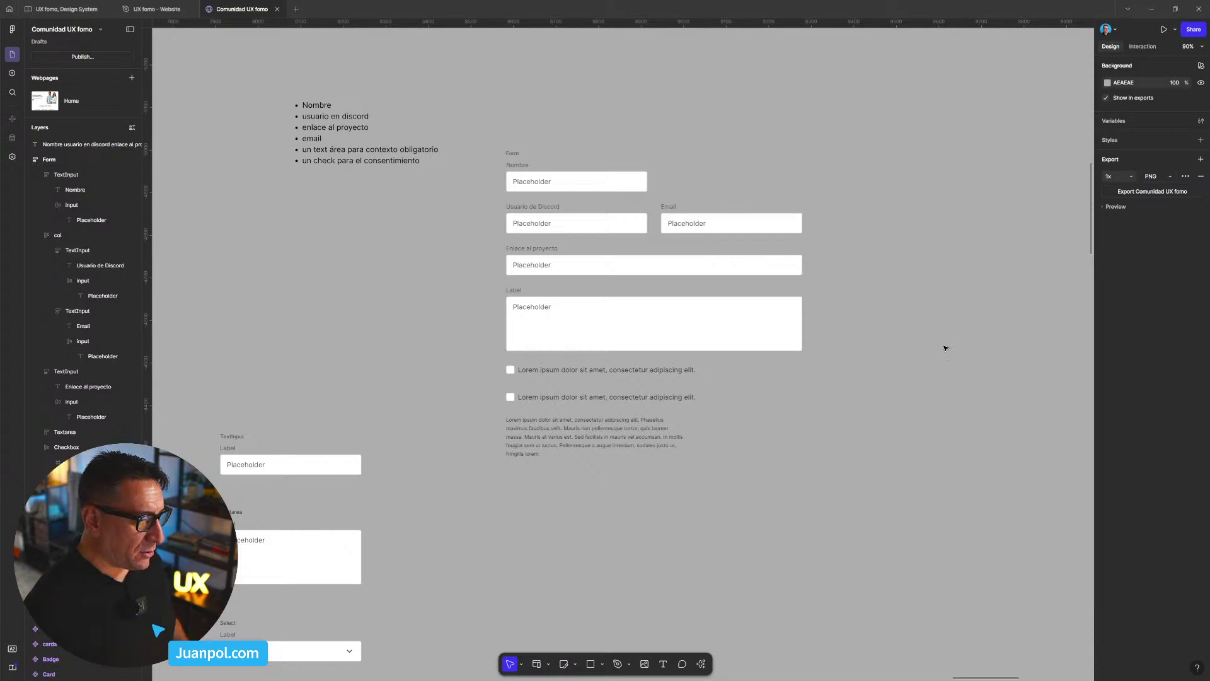
- Set both Checkbox rows and the legal paragraph to fill the width of the Form frame
click(666, 377)
click(1140, 195)
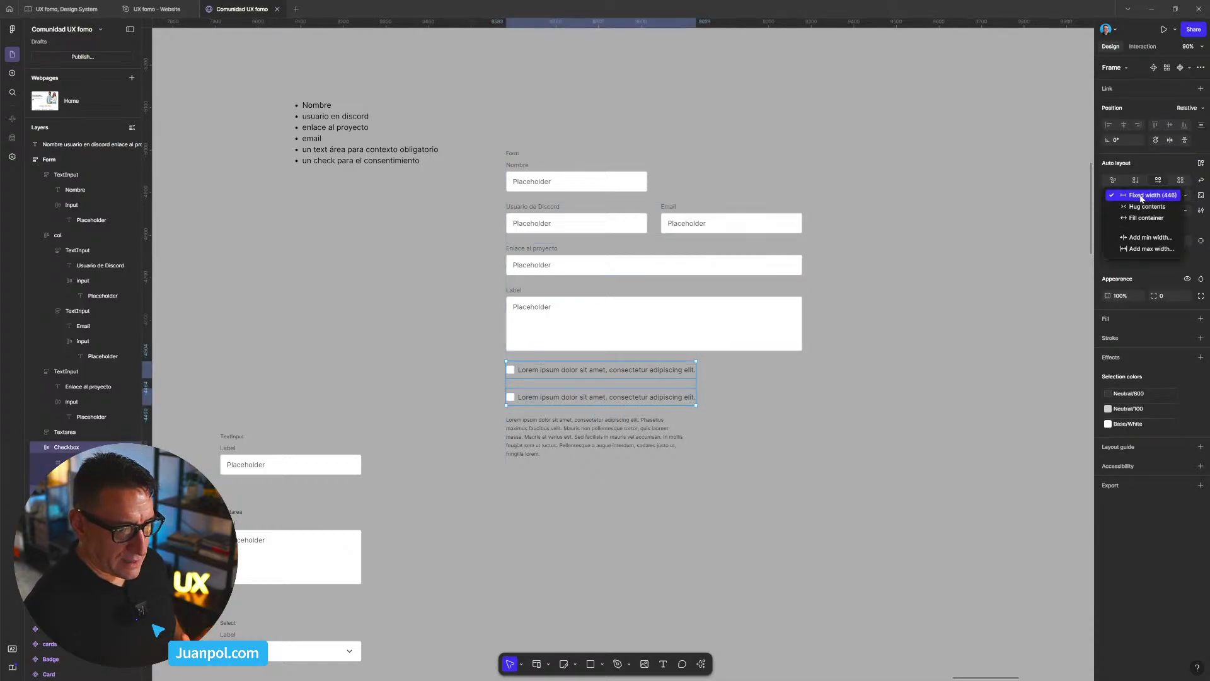
click(1151, 219)
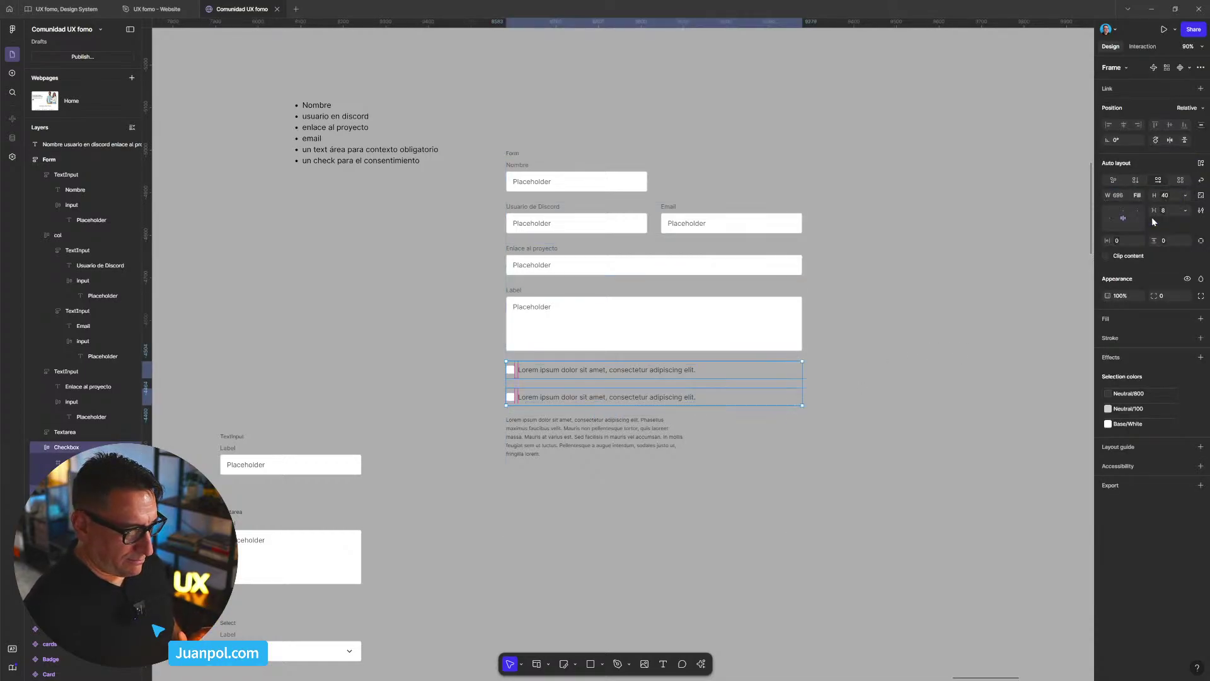
click(655, 444)
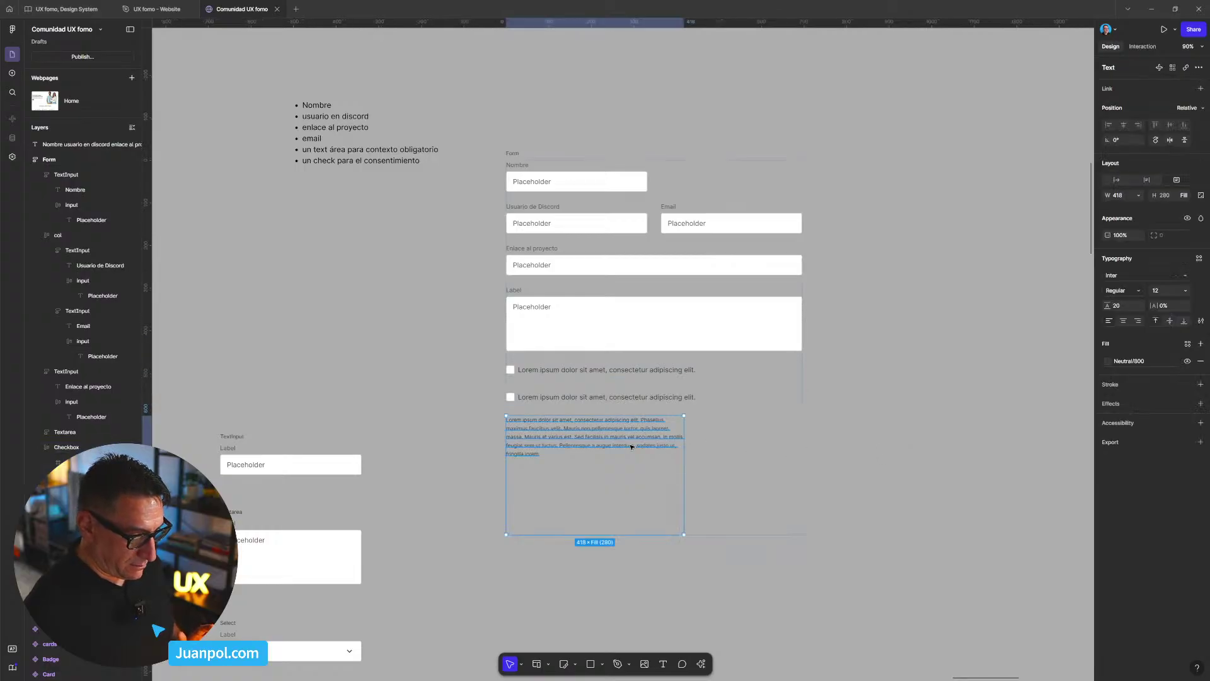
click(1140, 196)
click(1151, 220)
key(Escape)
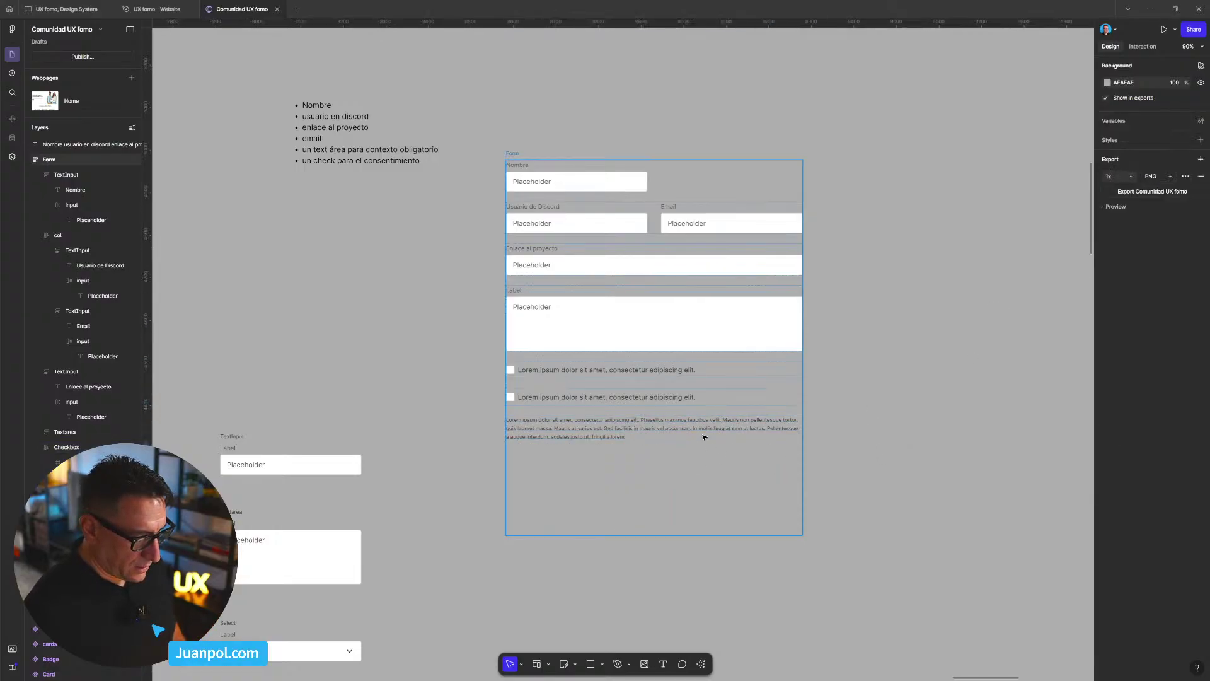
- Set the legal paragraph's height to hug its contents
double_click(717, 441)
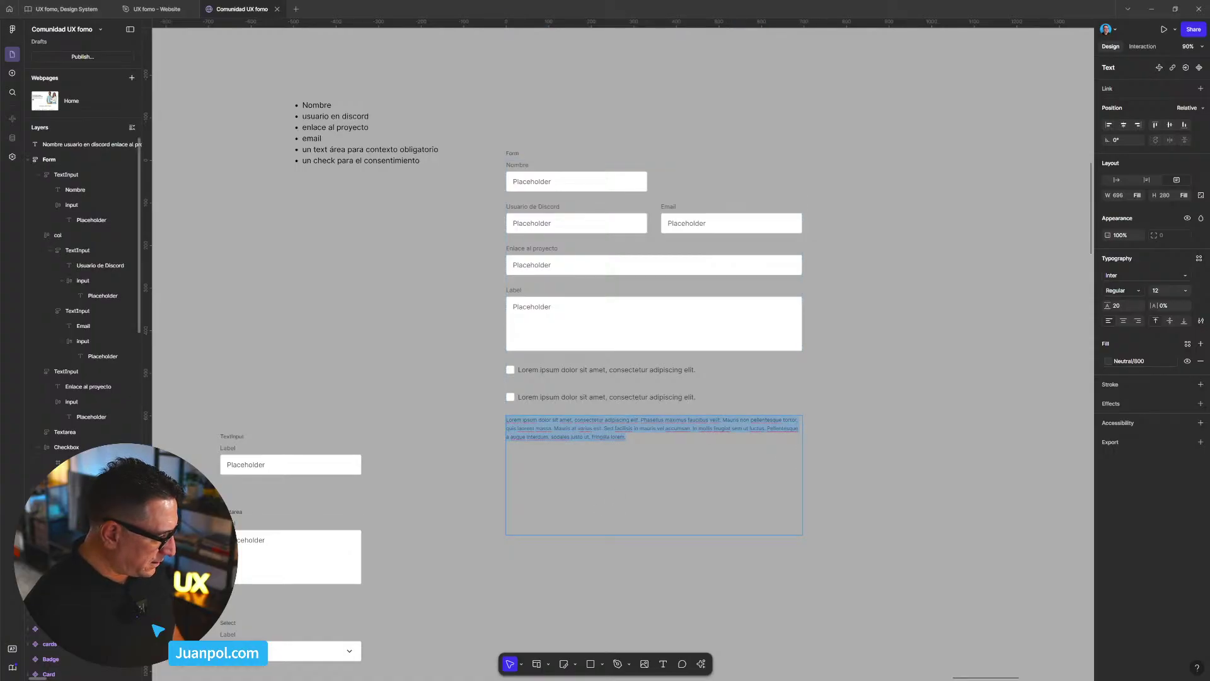
key(Escape)
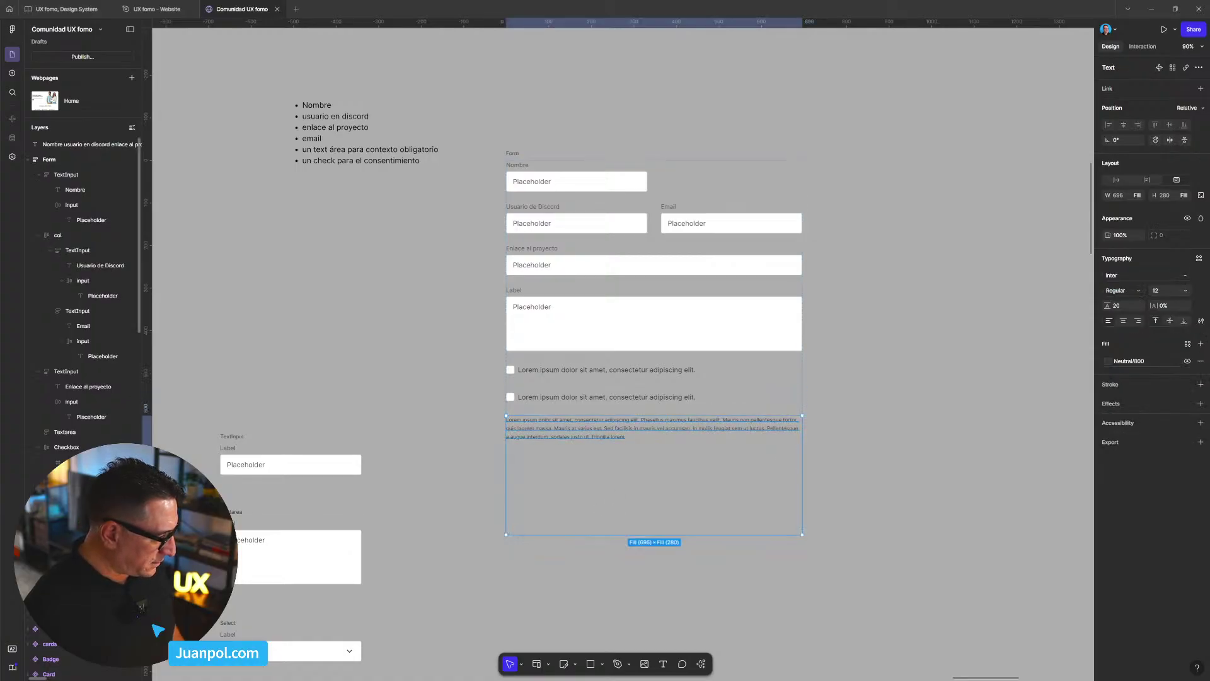
click(1187, 198)
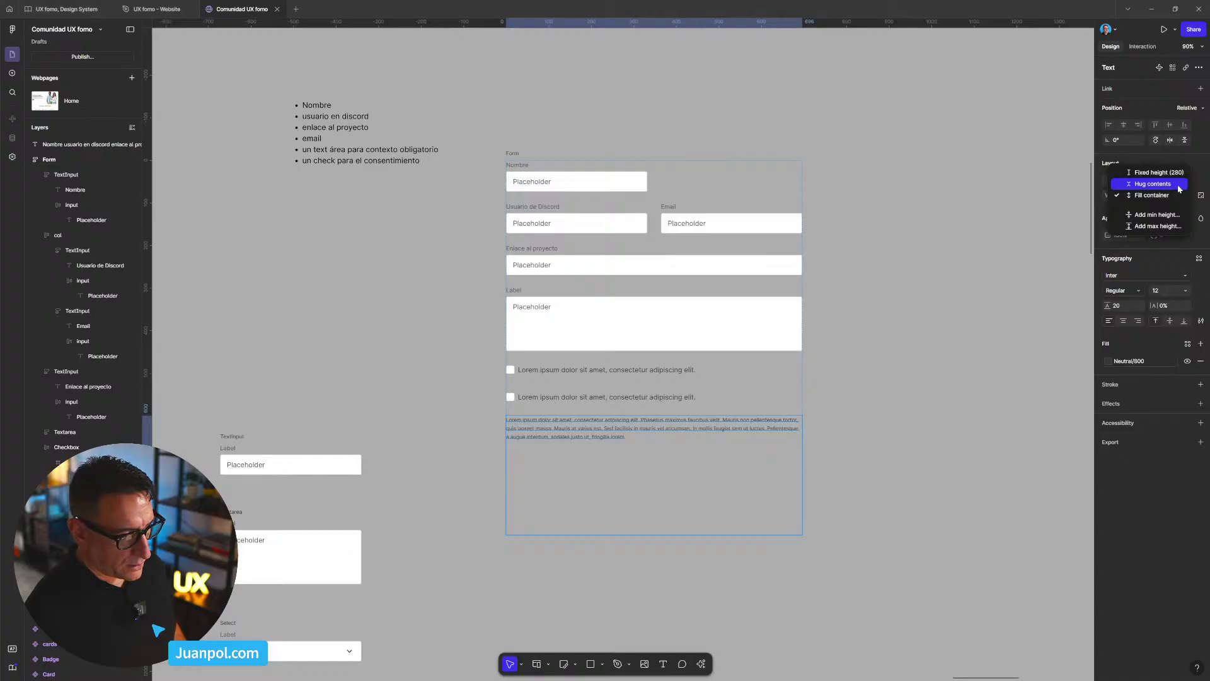
click(1177, 185)
- Add a white FFFFFF fill to the Form frame
click(498, 154)
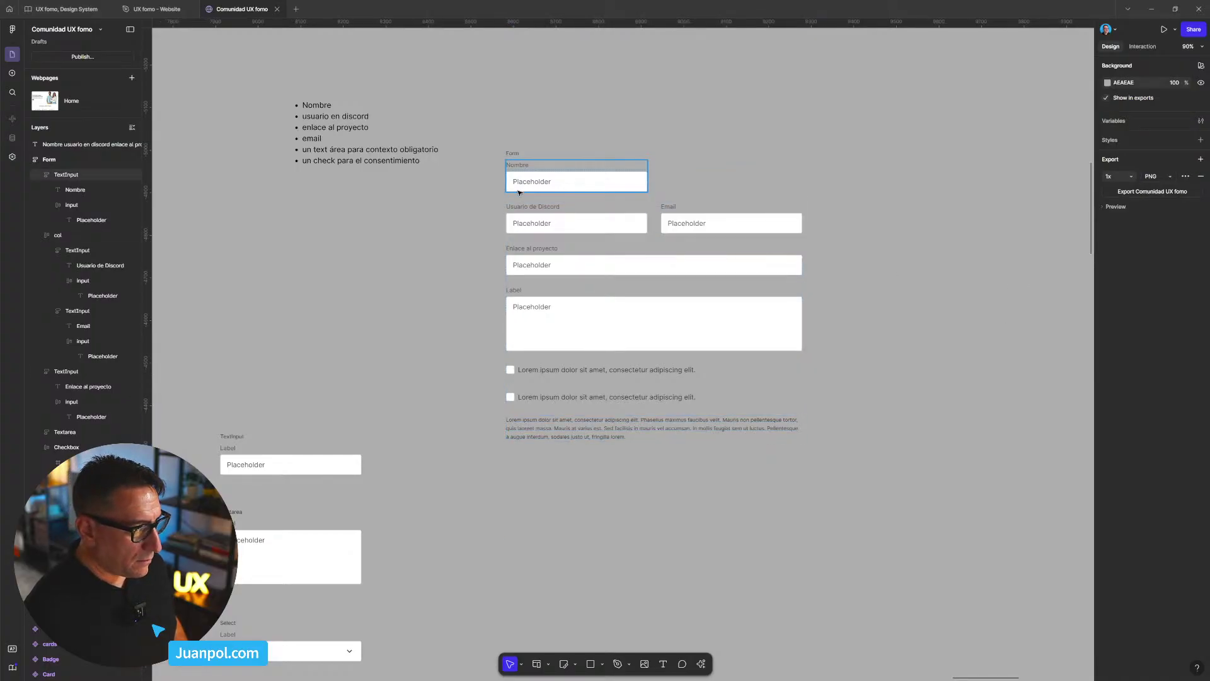
click(513, 154)
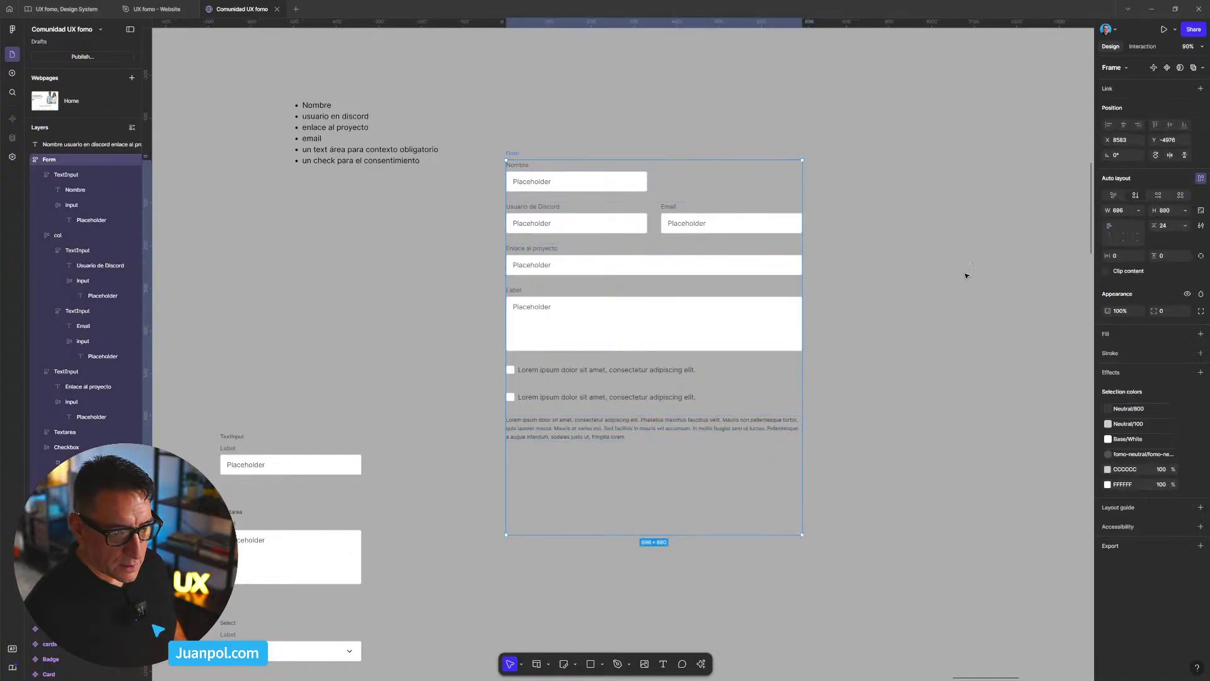
click(1201, 334)
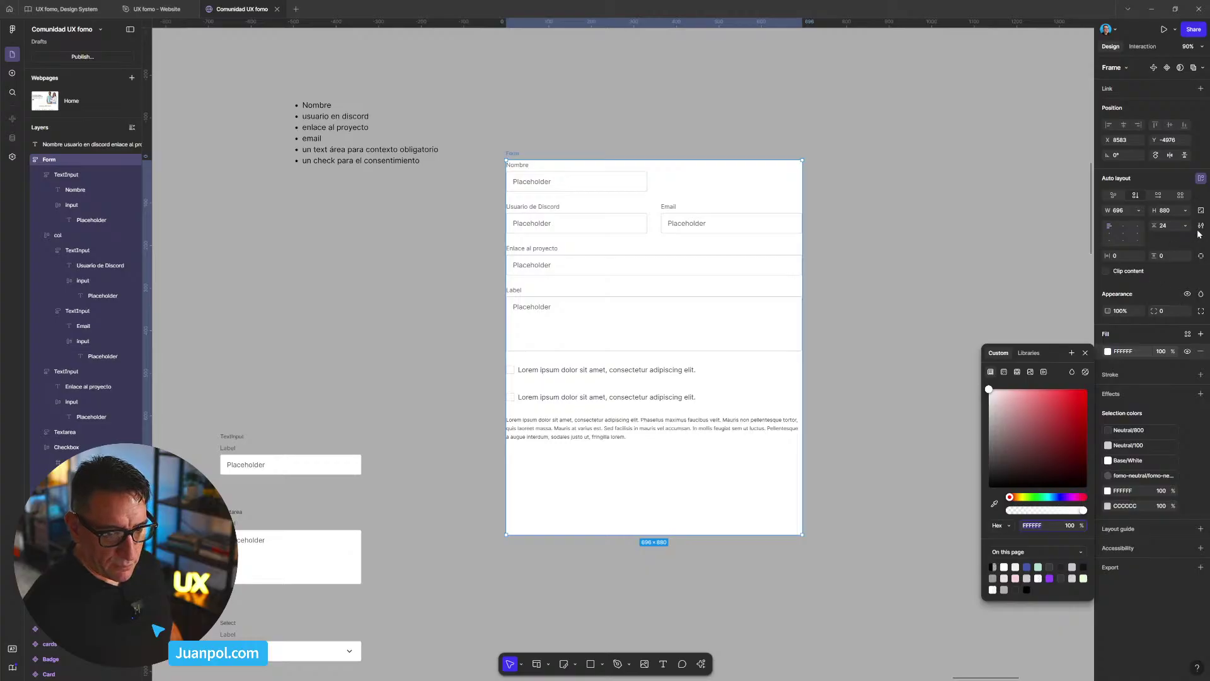
- Set the Form frame's height to hug its contents
click(1186, 210)
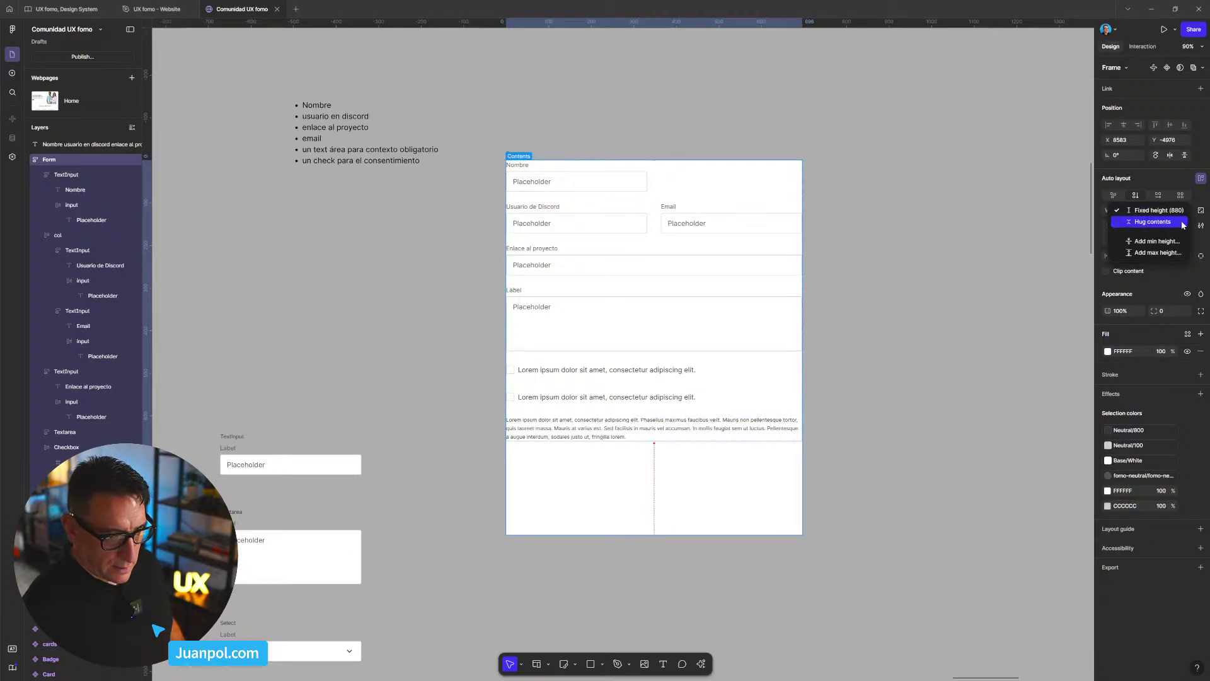
click(1183, 223)
click(526, 153)
click(795, 206)
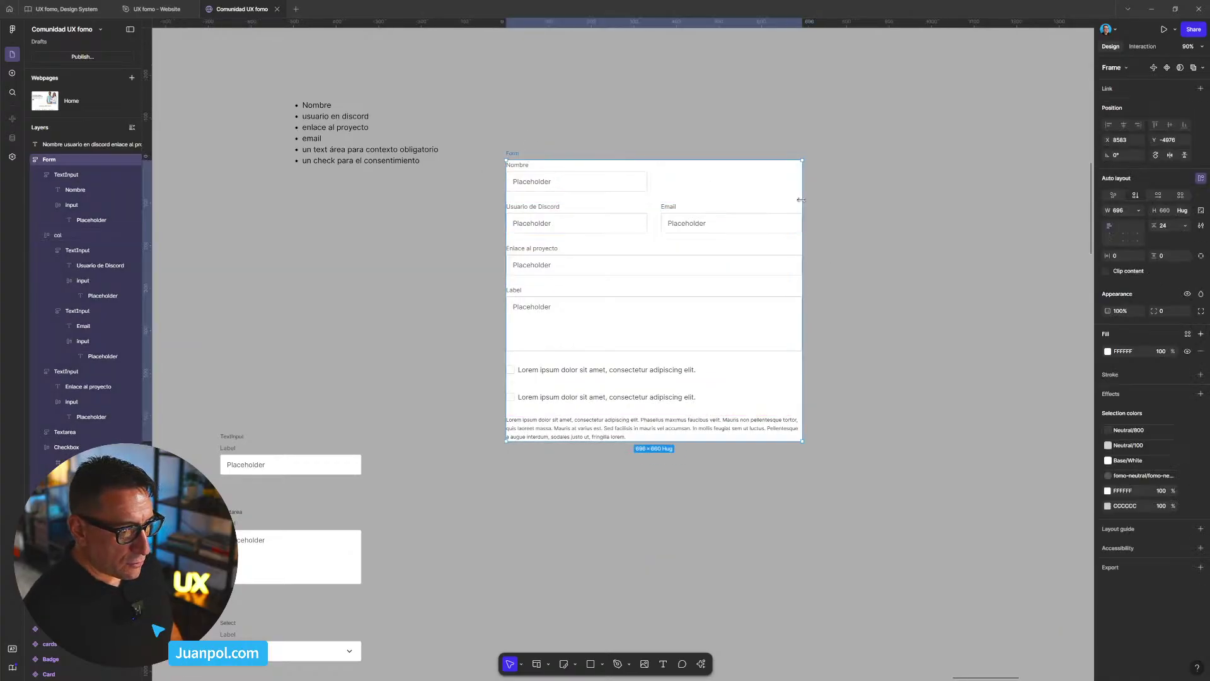
click(529, 152)
click(516, 154)
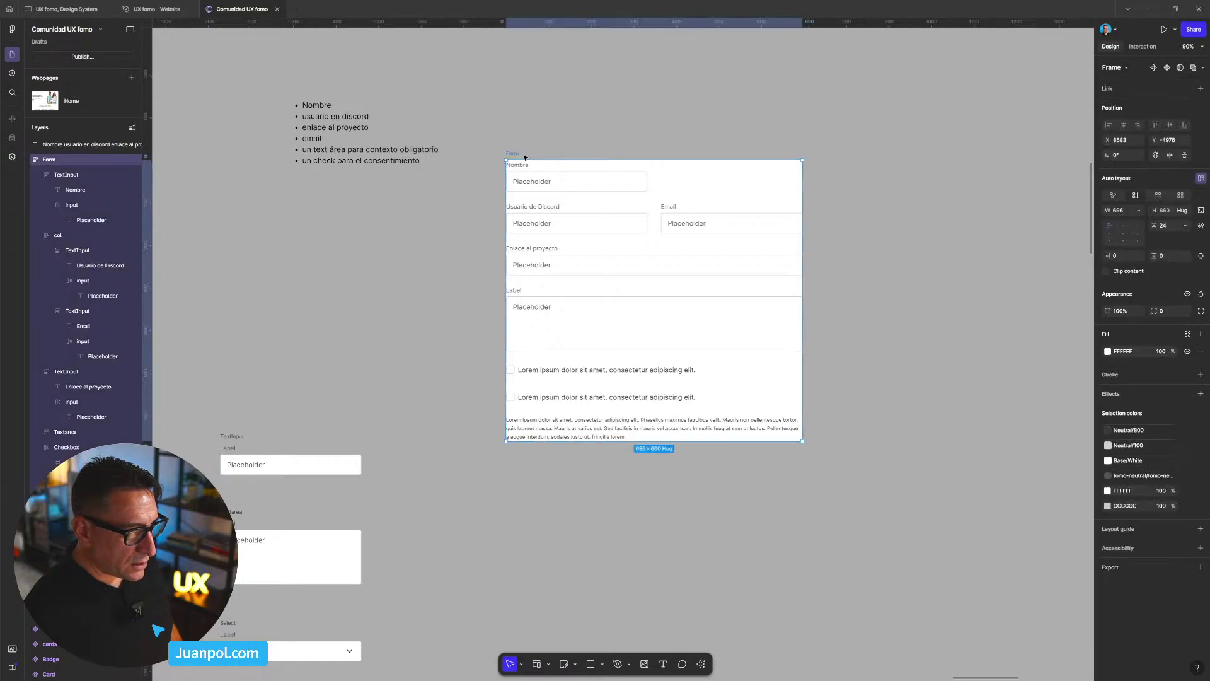
click(822, 204)
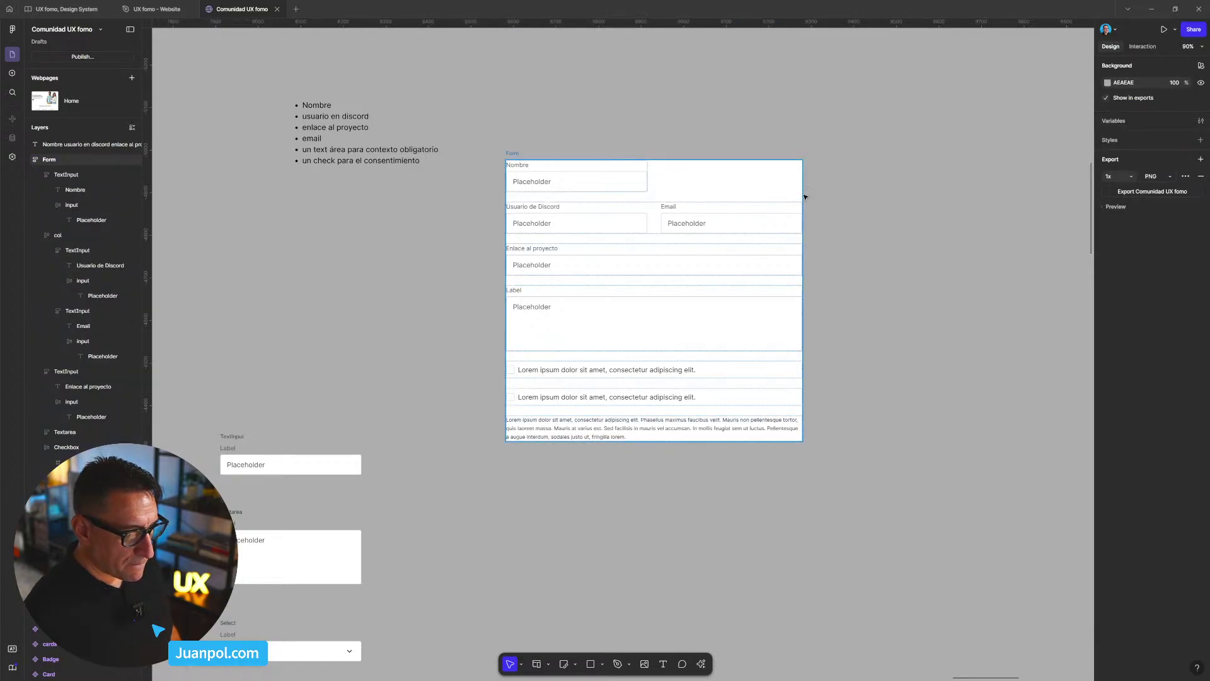
- Narrow the Form frame to 446 px wide, try widening it again and undo that last width change
drag(805, 197, 694, 195)
scroll(678, 305, up, 3)
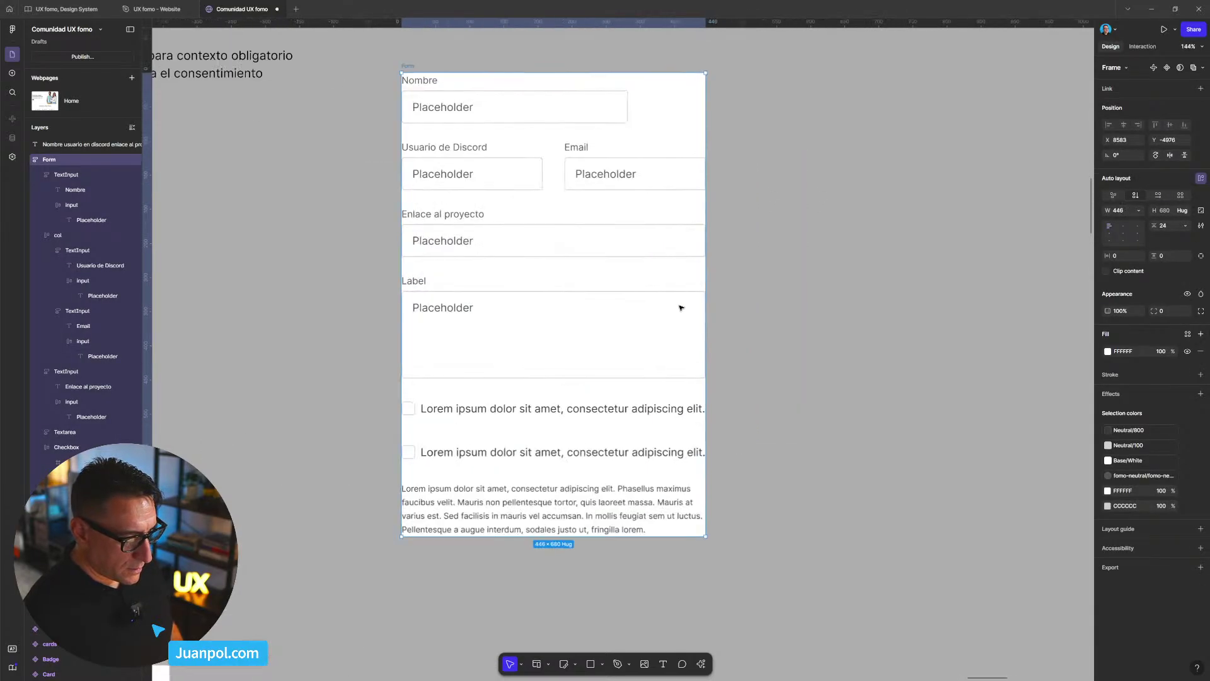
drag(705, 269, 821, 272)
key(ctrl+z)
scroll(776, 319, down, 5)
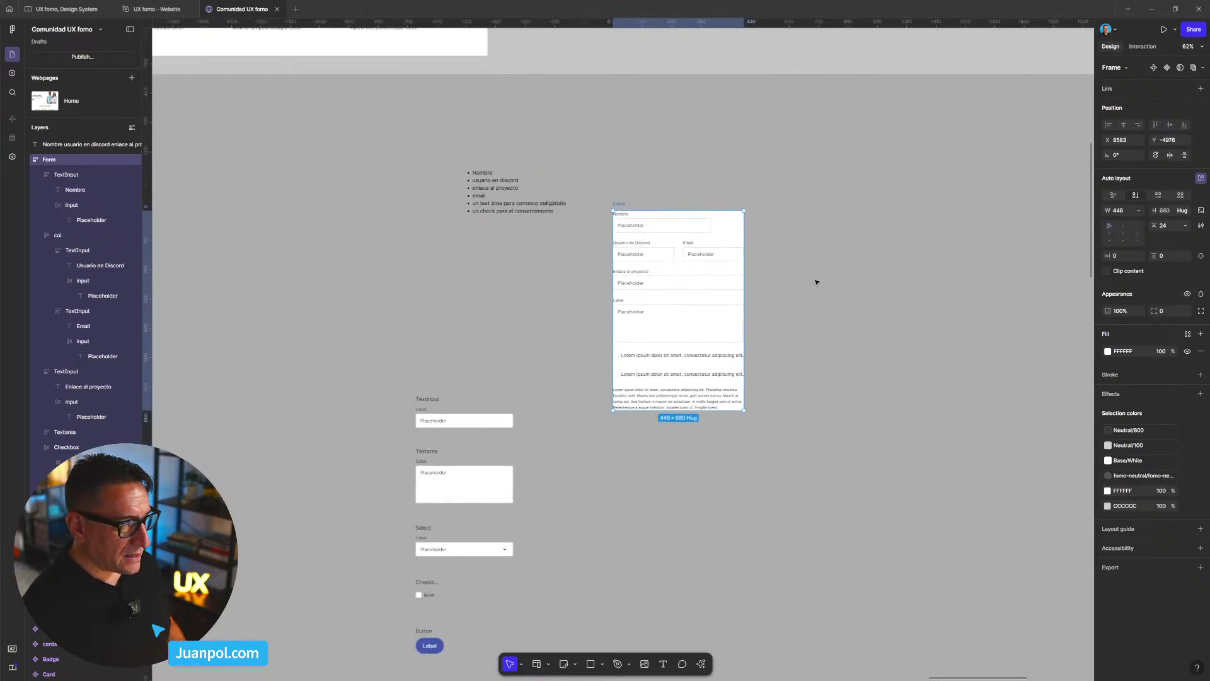
click(816, 281)
- Move the Form frame beside the component samples and delete the bulleted list of required fields
drag(620, 203, 666, 394)
scroll(508, 165, down, 1)
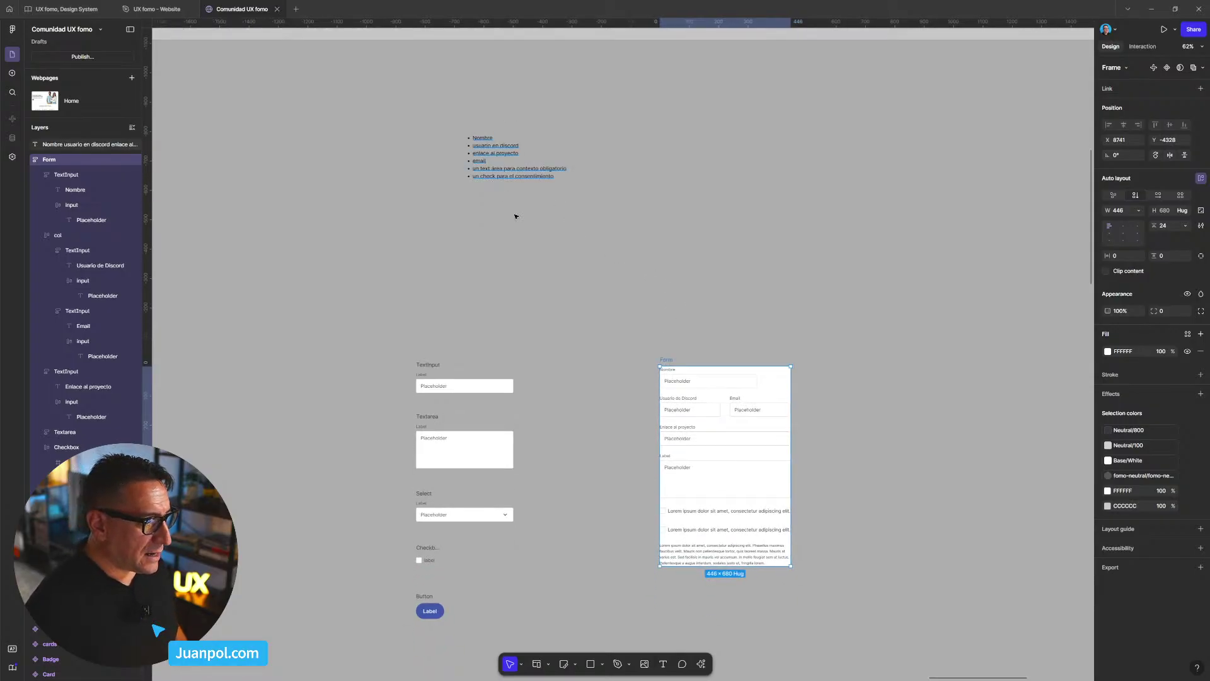
drag(487, 147, 523, 314)
key(Delete)
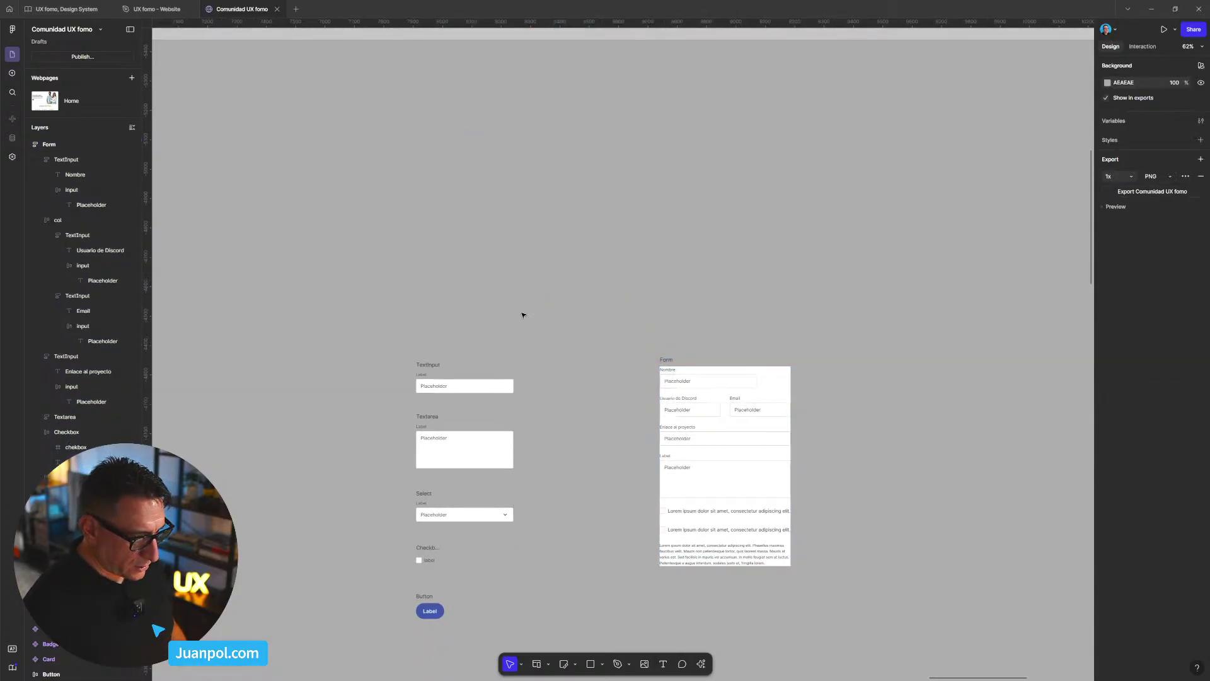
- Nudge the Form frame closer to the column of component samples
scroll(522, 314, down, 1)
drag(615, 318, 450, 257)
drag(631, 344, 547, 314)
drag(671, 299, 666, 285)
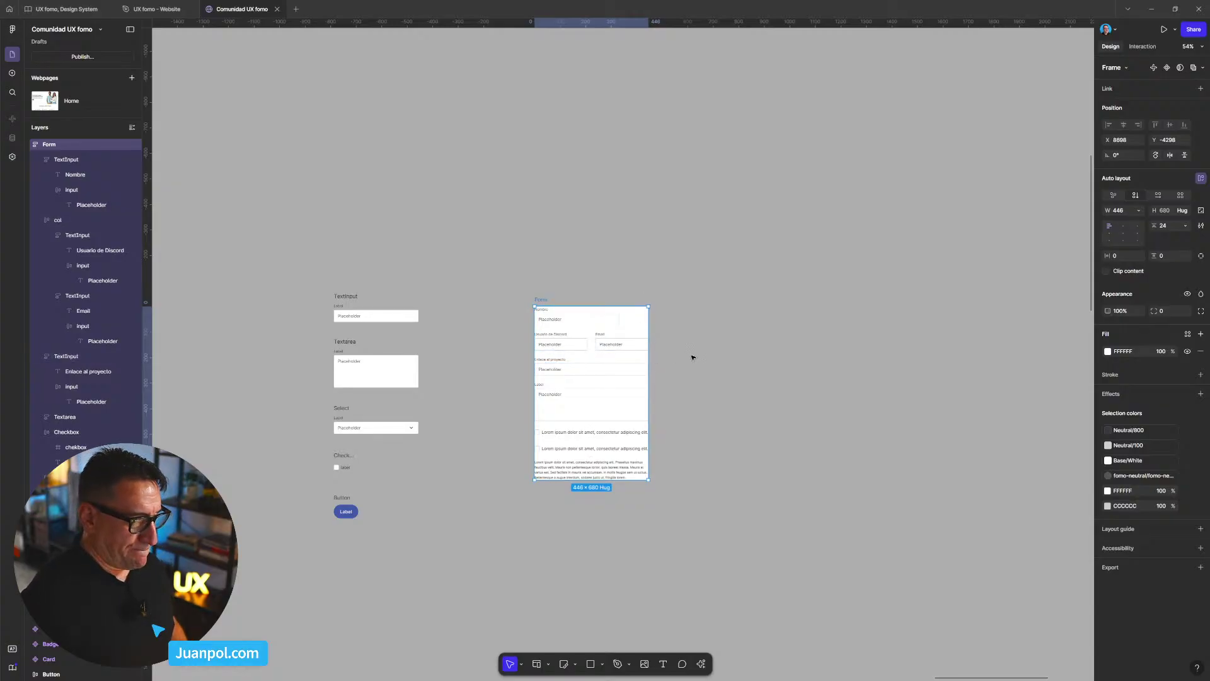
- Insert a copy of the Button sample into the Form frame, between the second Checkbox row and the legal paragraph
drag(725, 369, 680, 313)
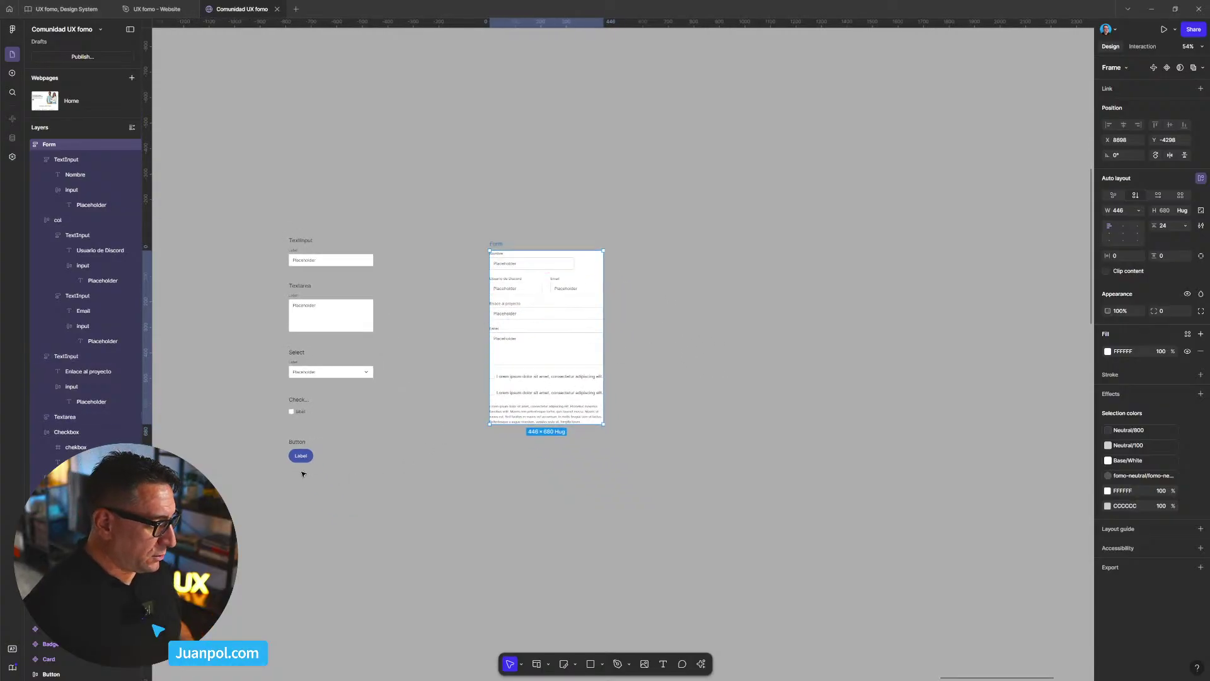
key(alt)
drag(301, 455, 530, 403)
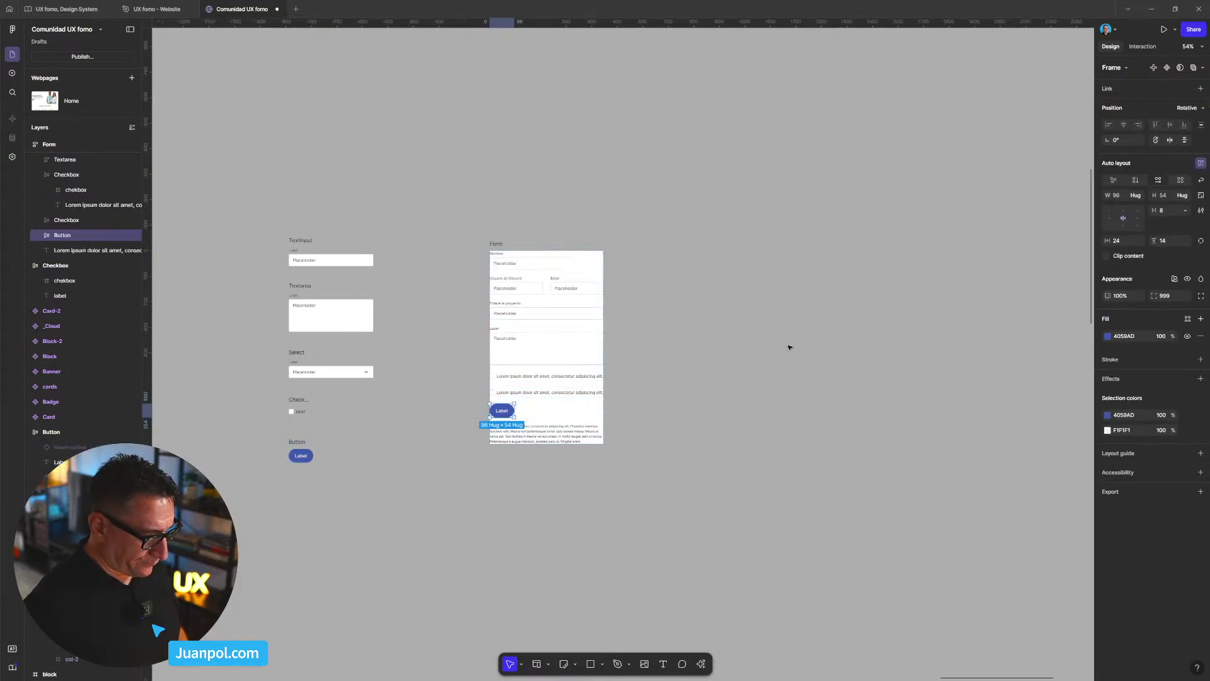
scroll(468, 443, up, 5)
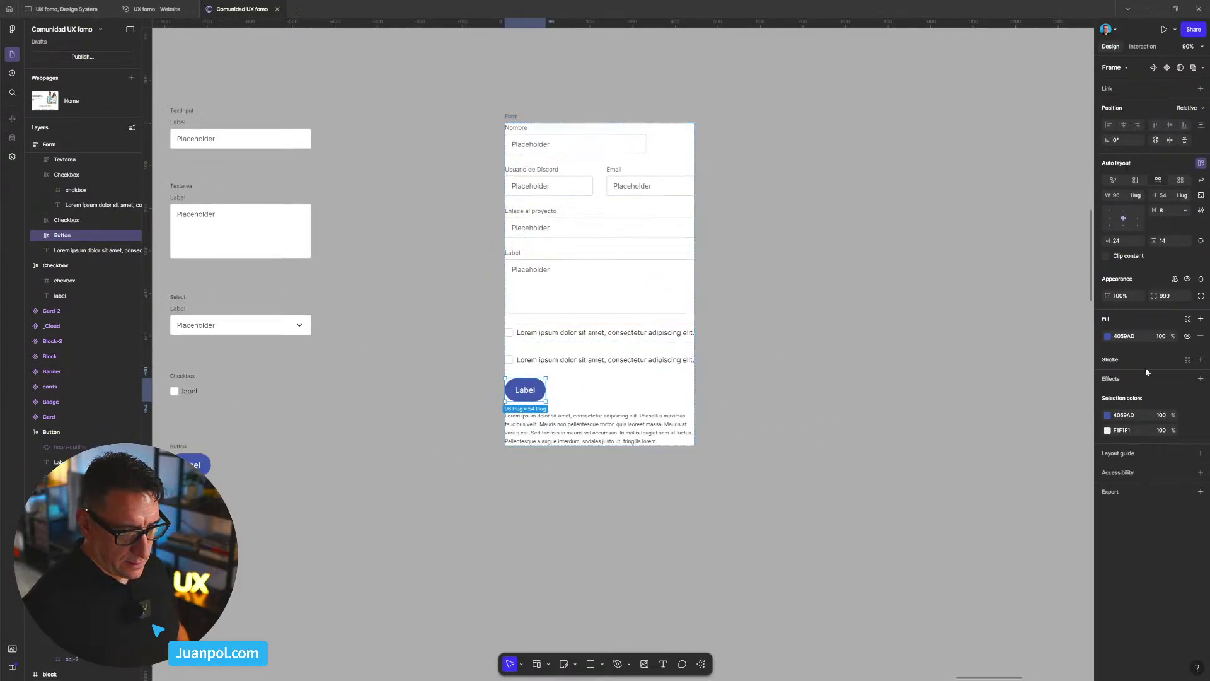
- Change the form button's label text to "Enviar"
double_click(532, 390)
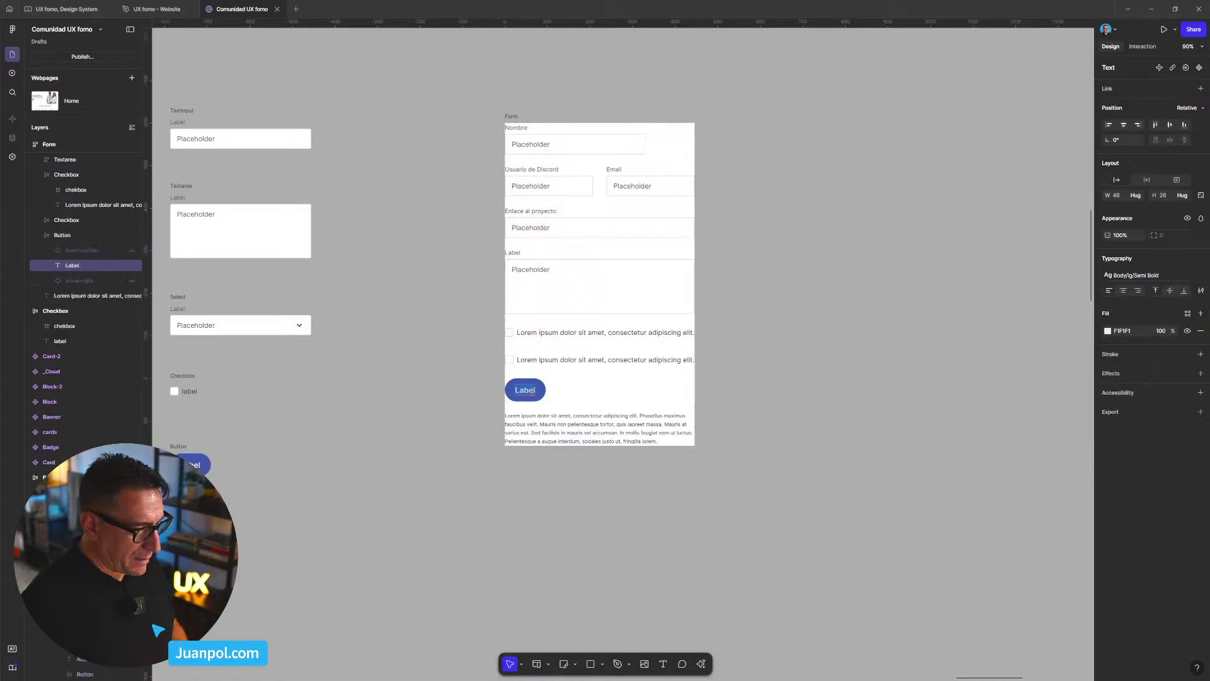
text(Enviar)
key(Escape)
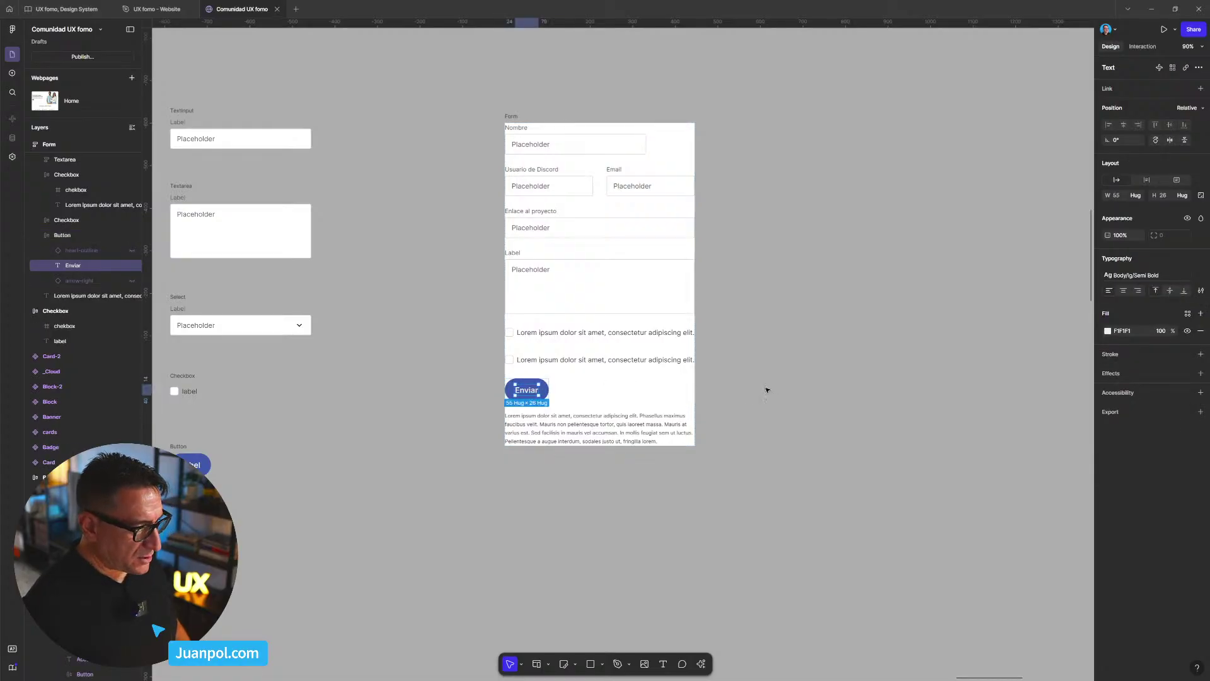
click(764, 392)
- Show the hidden arrow-right icon in the Enviar button
click(514, 395)
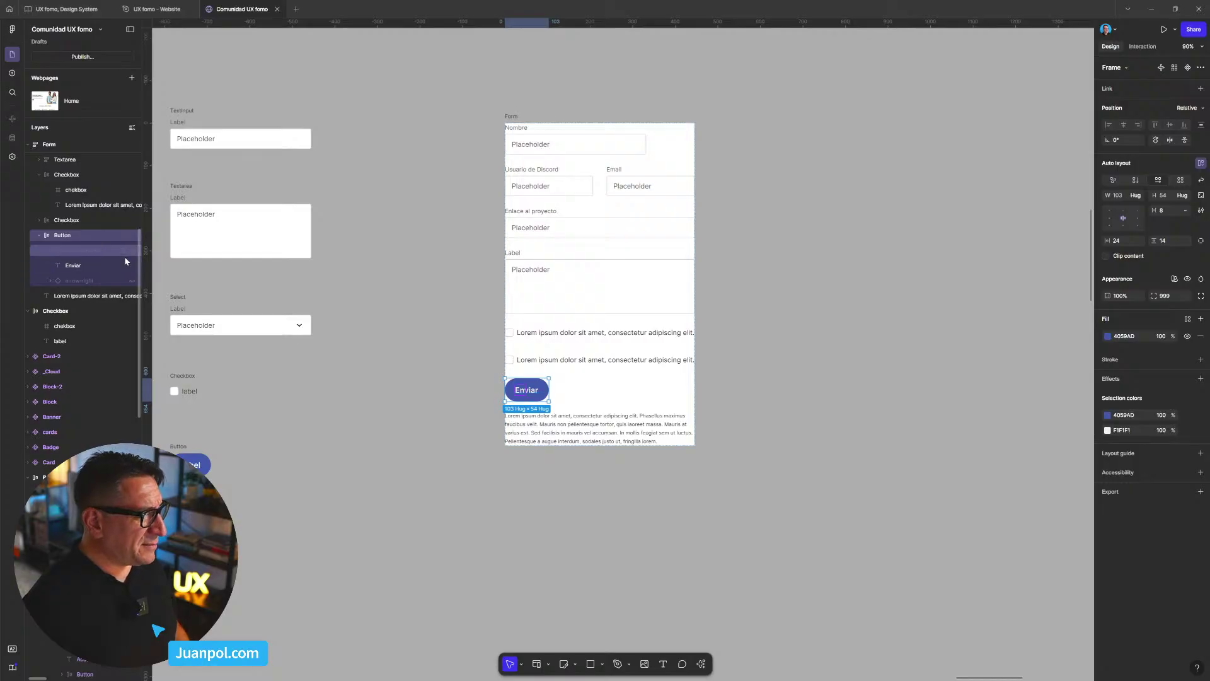
click(133, 280)
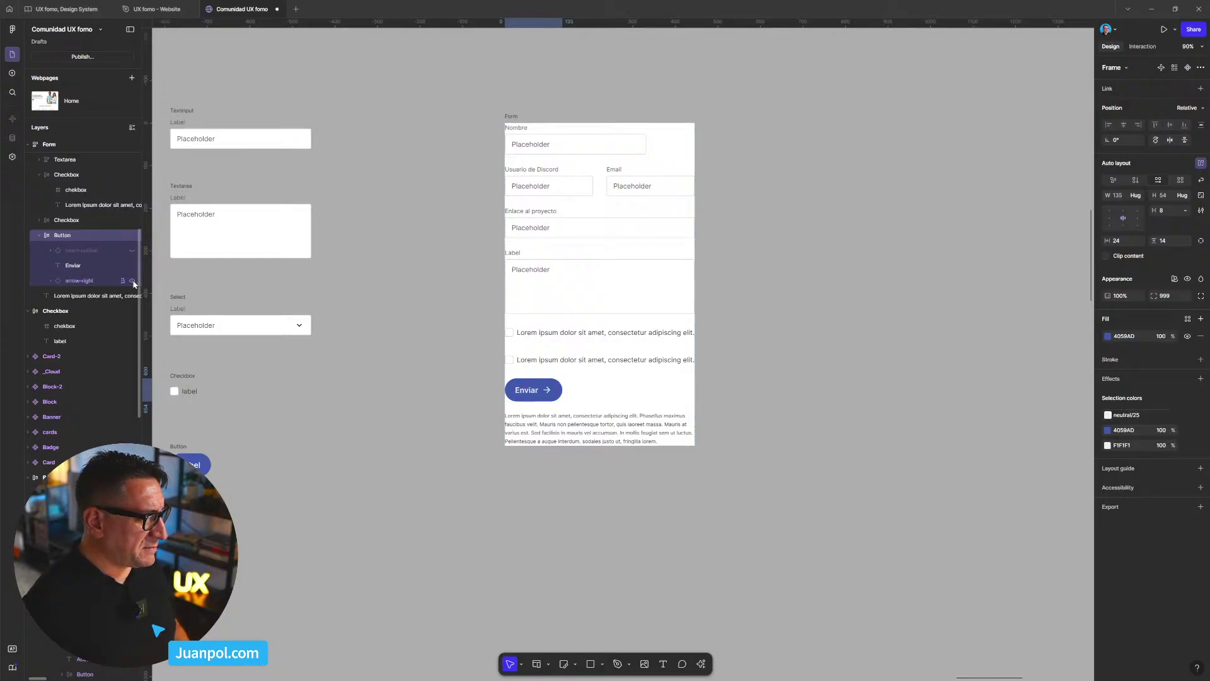
click(839, 295)
scroll(820, 322, down, 3)
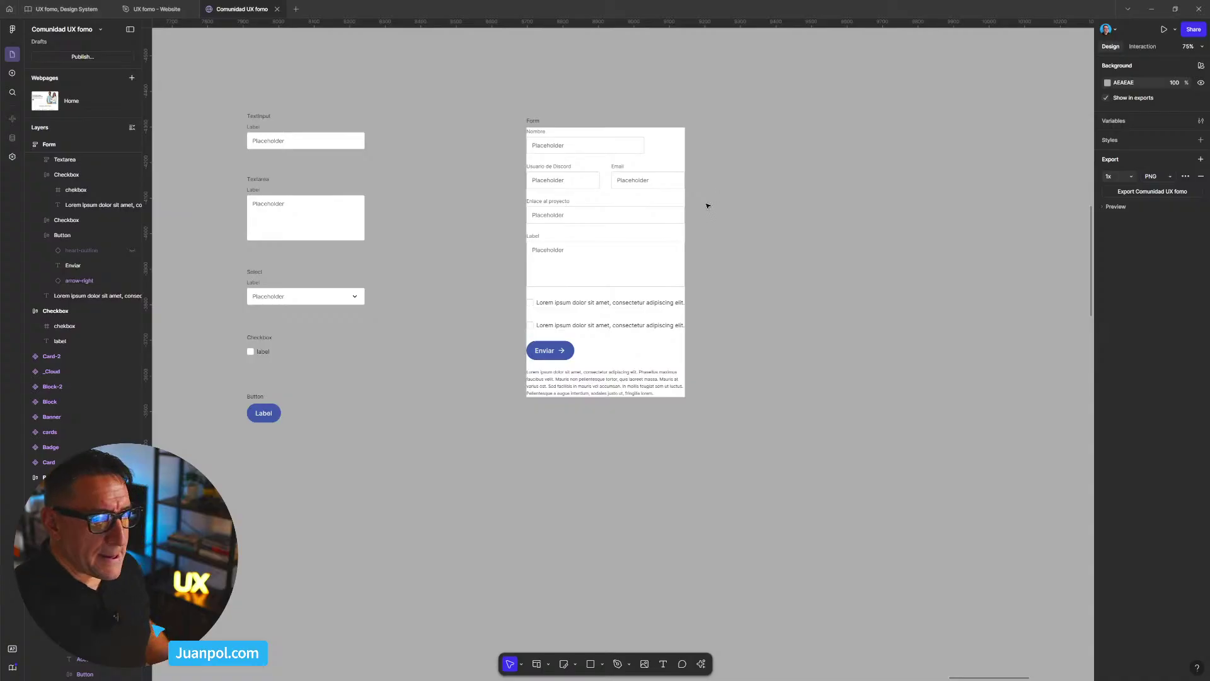
- Reposition the Form frame below the Home page and move all the component samples farther away from it
scroll(700, 265, down, 5)
scroll(797, 247, up, 5)
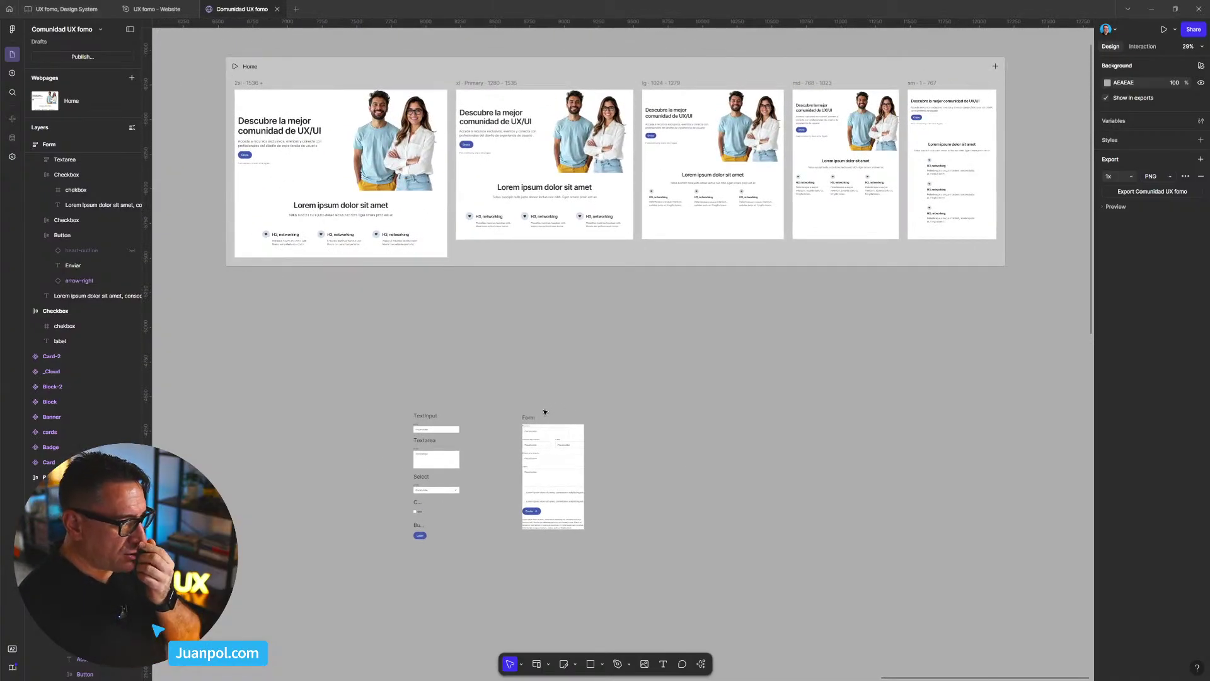
drag(531, 417, 562, 388)
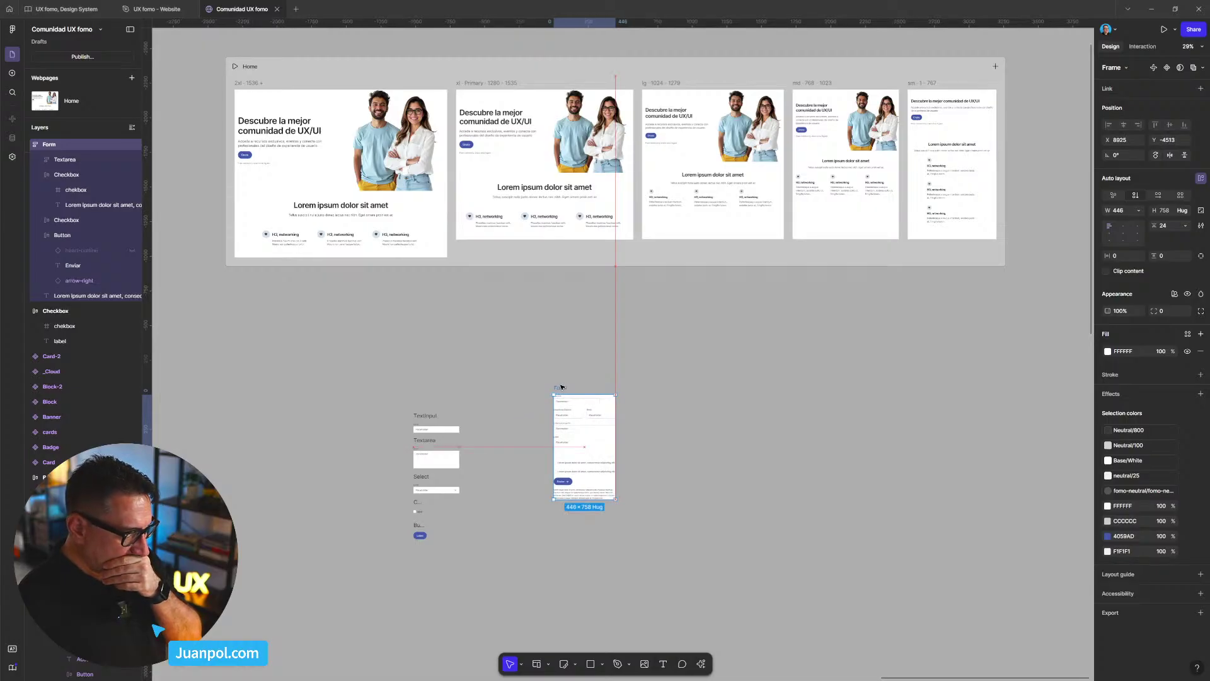
scroll(568, 385, left, 4)
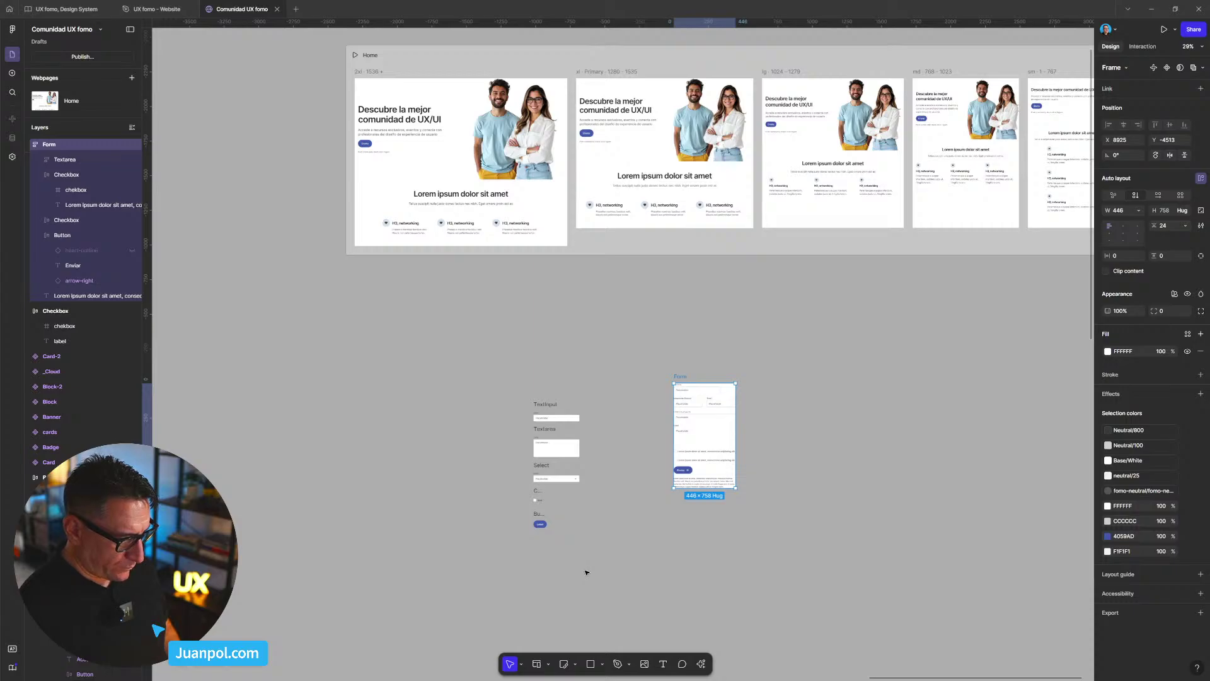
drag(587, 572, 450, 398)
scroll(551, 445, down, 2)
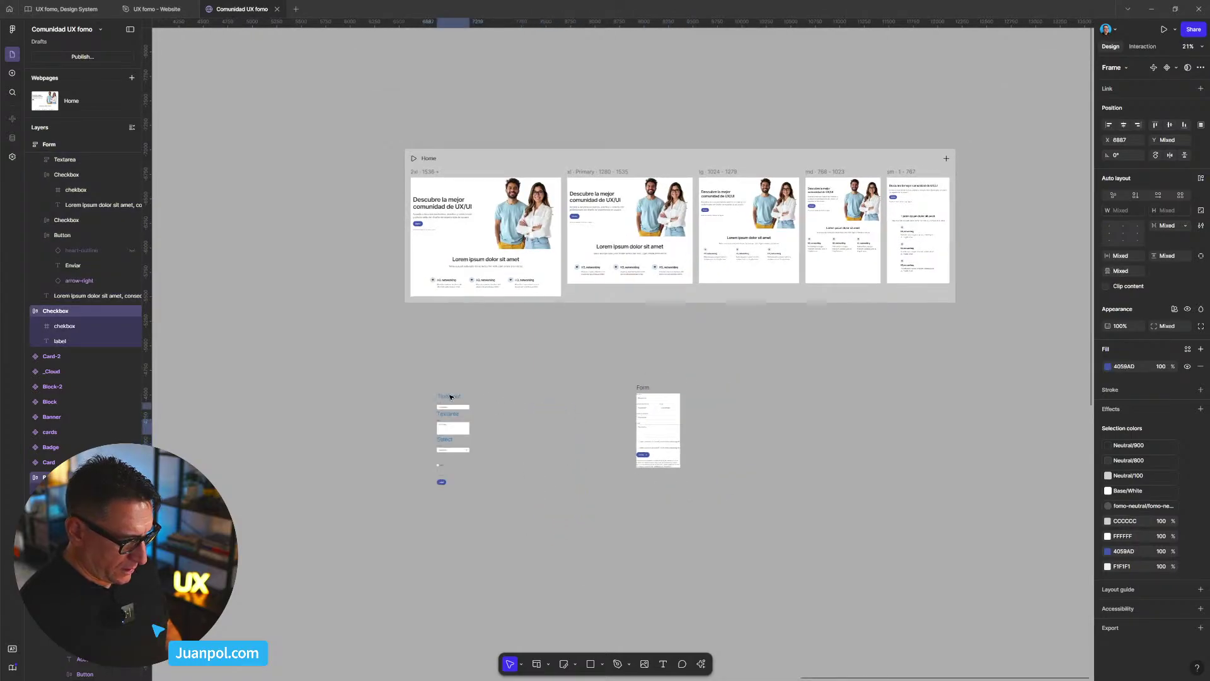
- Place a copy of the 1280 × 600 Hero variant on the empty canvas between the Hero and Block-2 component sets
scroll(451, 400, down, 2)
scroll(605, 379, left, 10)
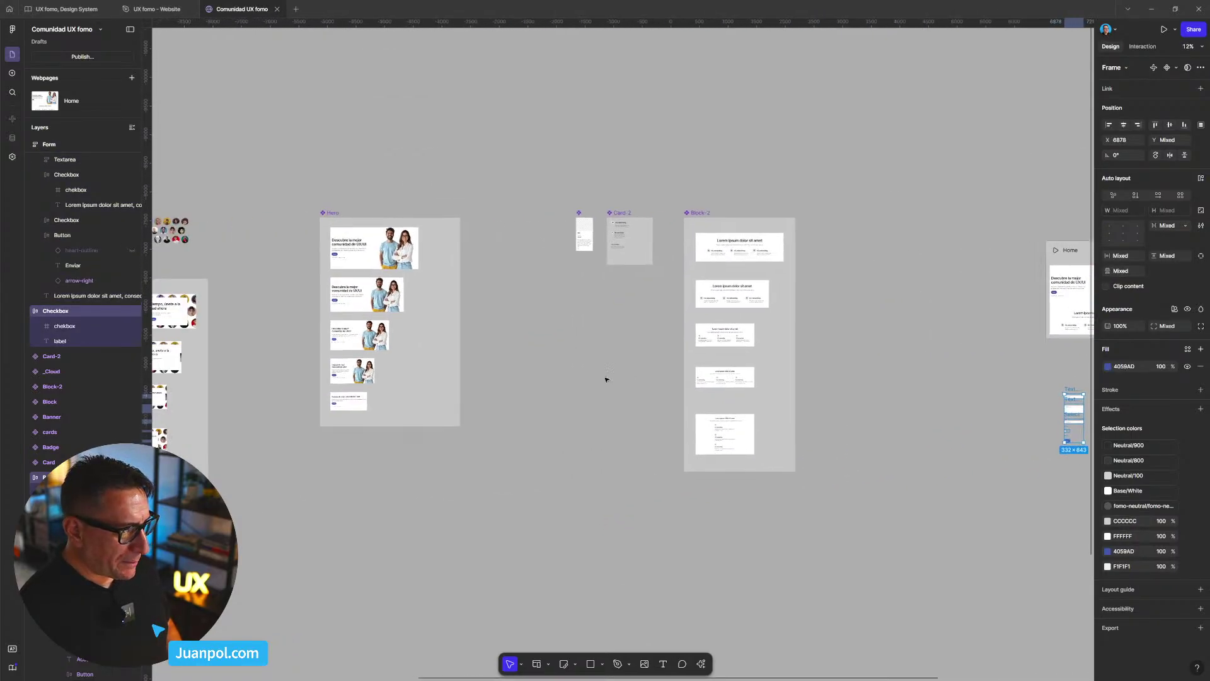
scroll(741, 305, up, 5)
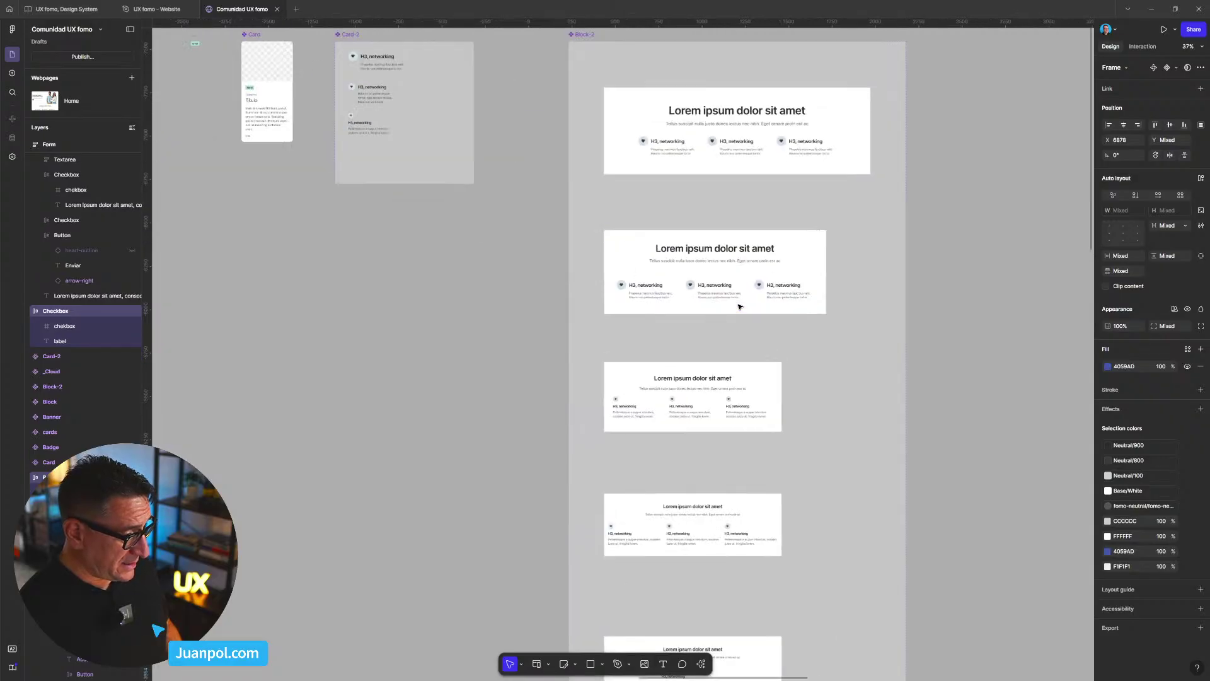
scroll(392, 424, down, 3)
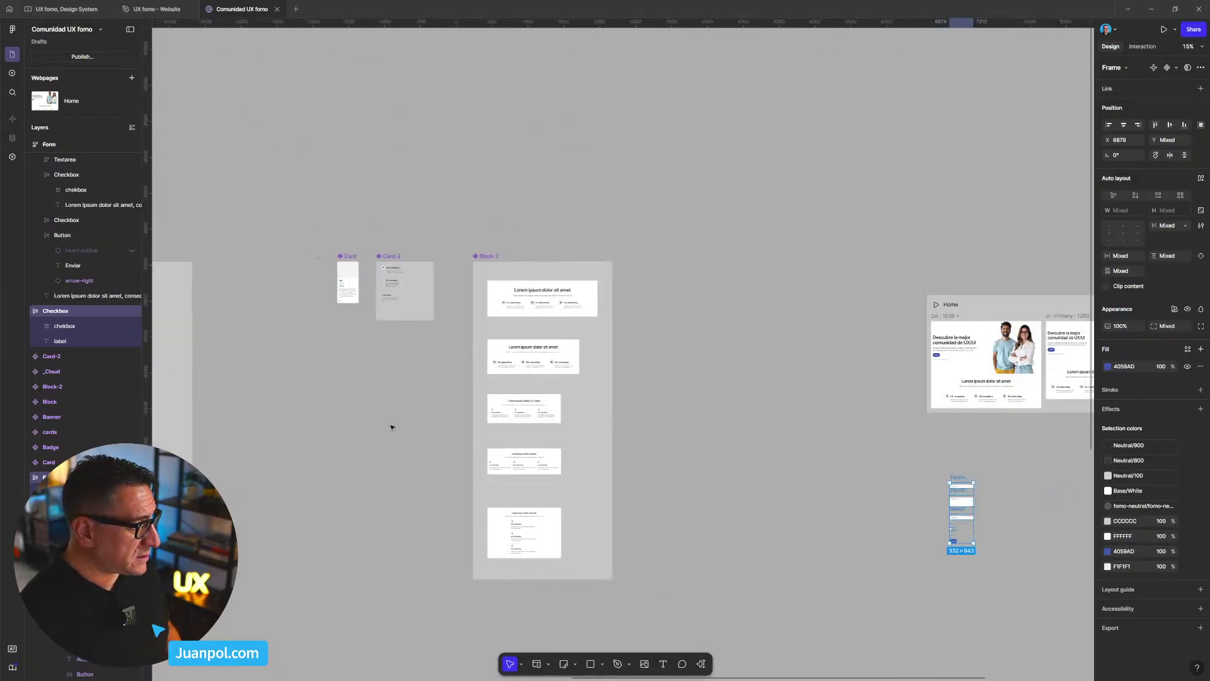
scroll(693, 384, left, 10)
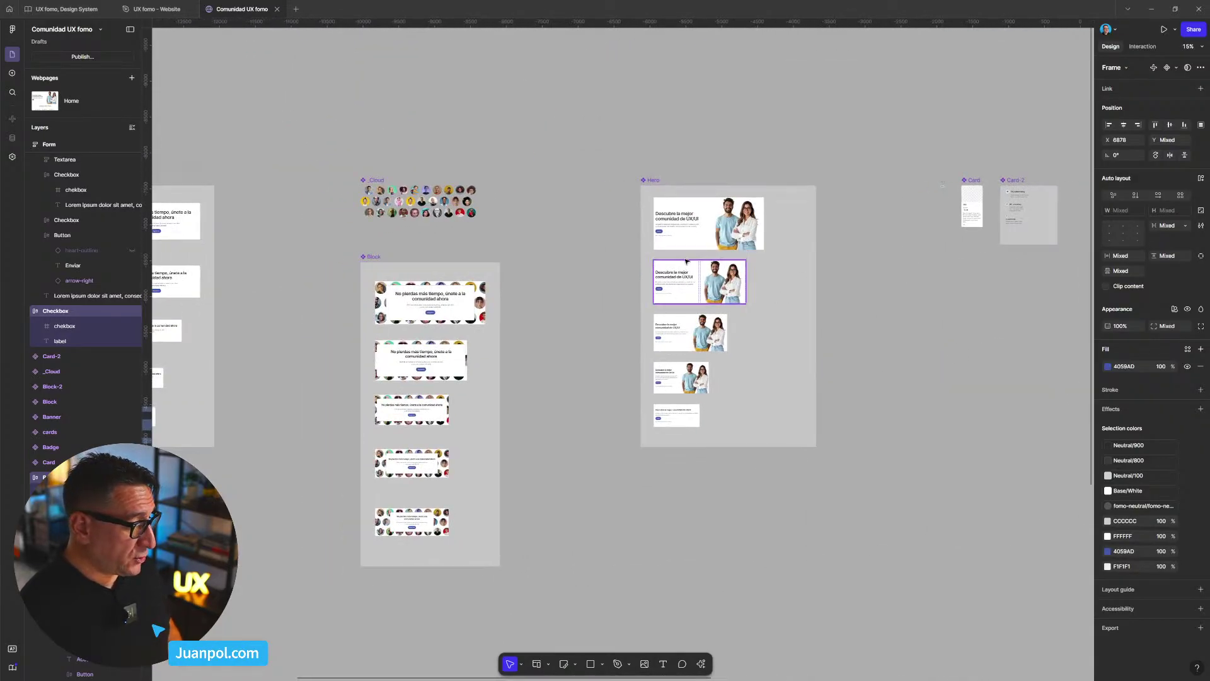
scroll(819, 278, left, 5)
scroll(909, 255, up, 2)
scroll(909, 255, right, 5)
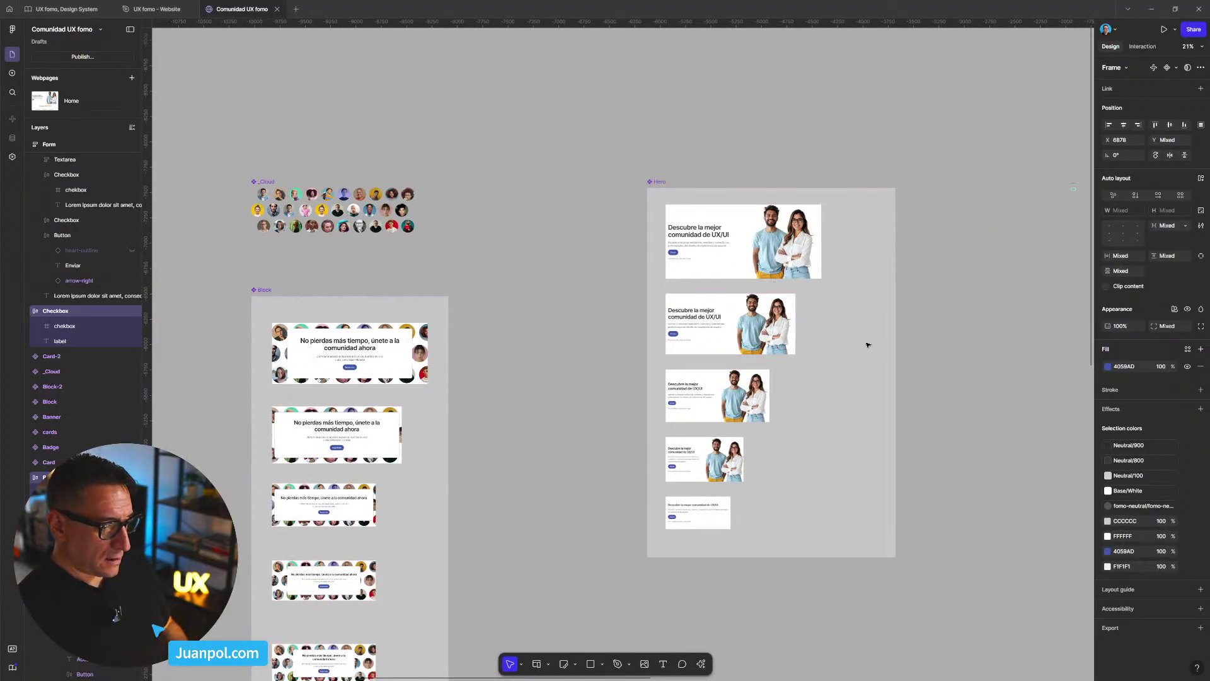
scroll(868, 343, down, 2)
scroll(767, 305, right, 6)
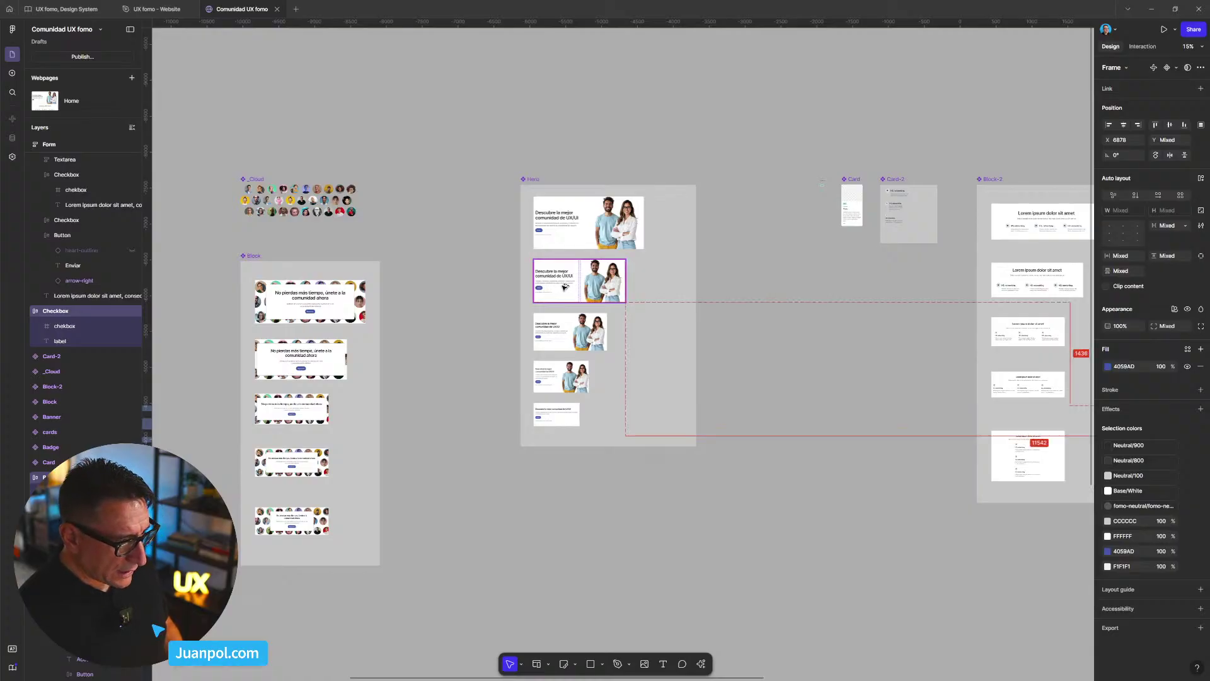
drag(555, 288, 831, 546)
scroll(897, 573, down, 3)
scroll(896, 573, right, 3)
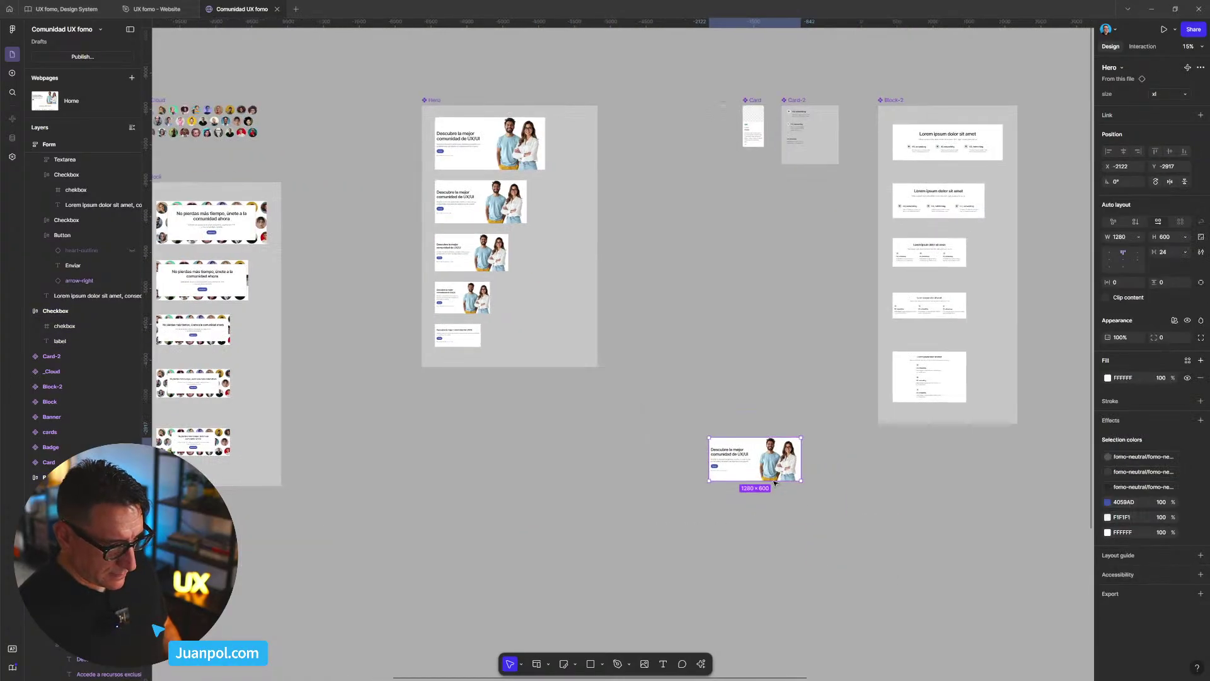
- Detach the copied Hero instance from its component and move it below the Form frame
right_click(730, 451)
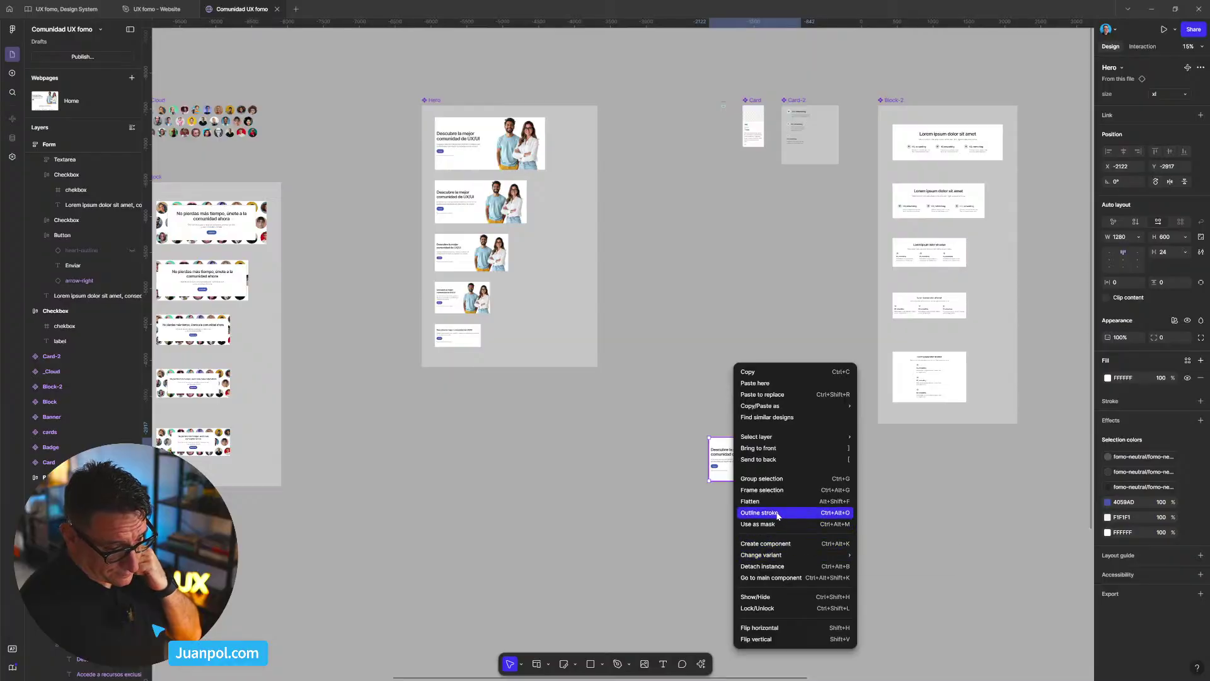
click(795, 566)
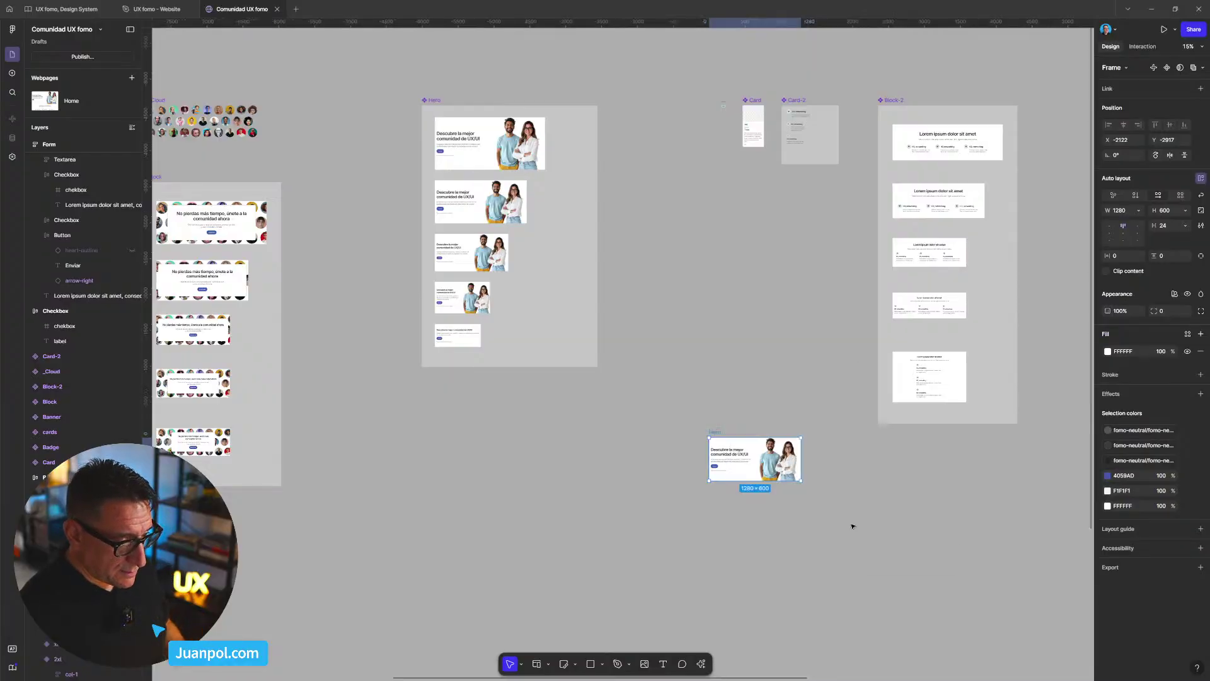
scroll(851, 526, down, 2)
drag(884, 529, 605, 481)
key(Escape)
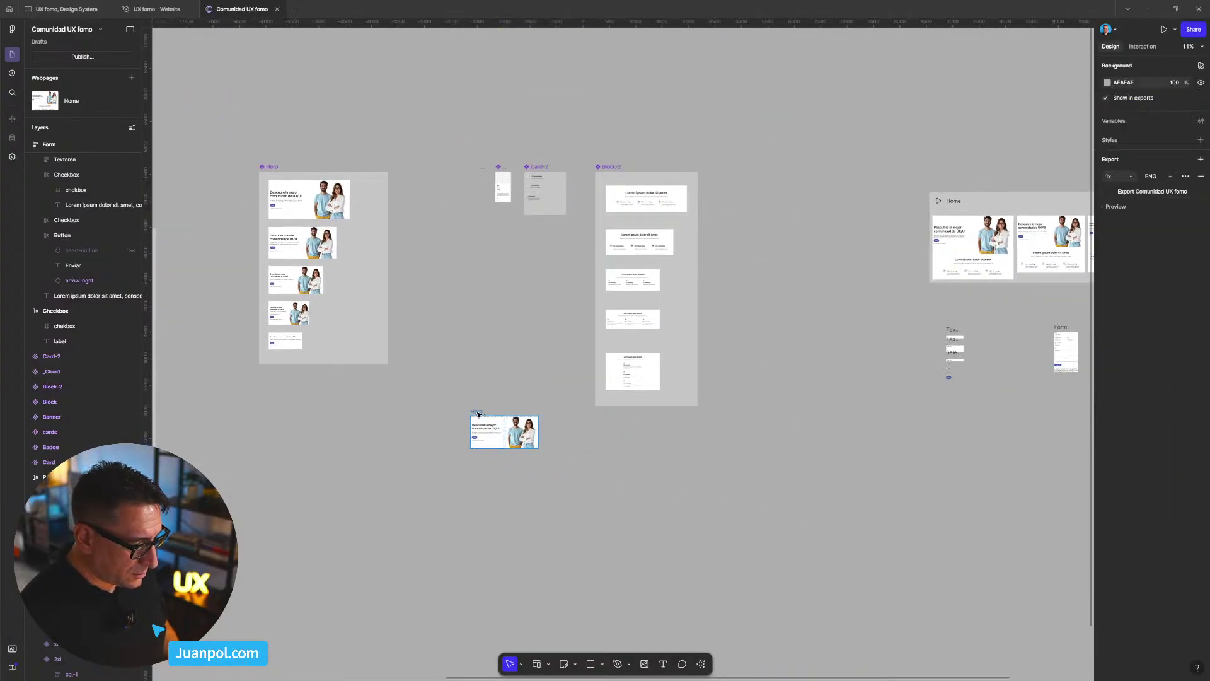
key(ctrl+z)
drag(1011, 413, 719, 414)
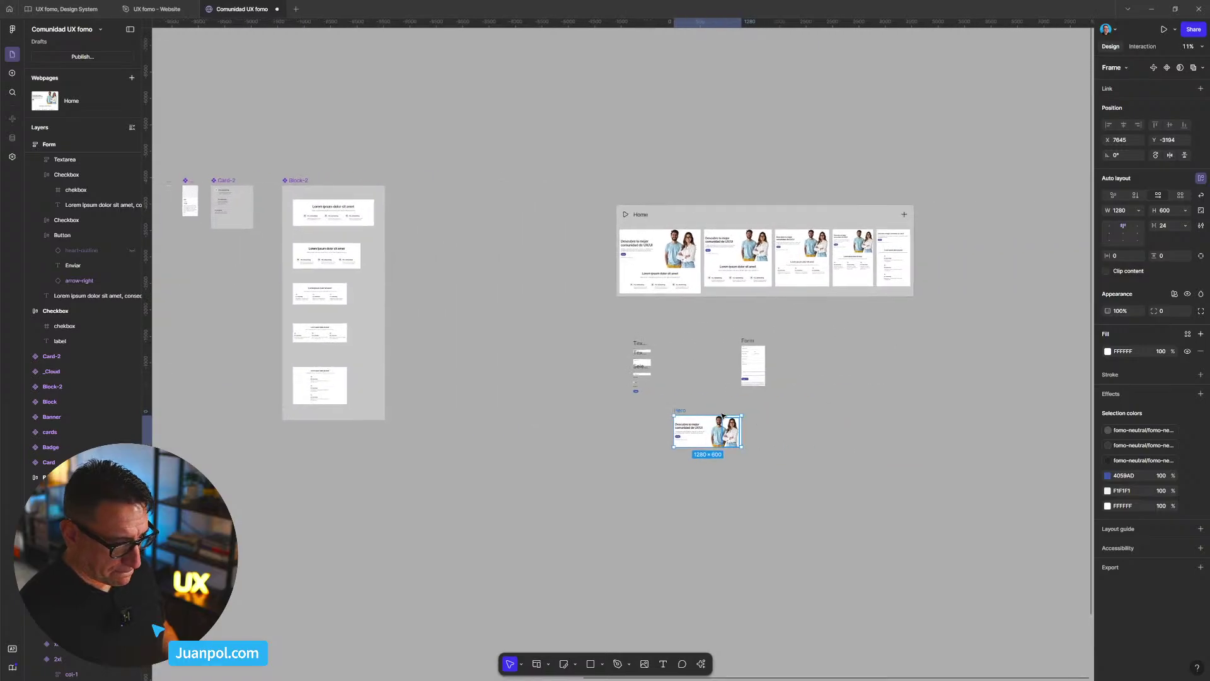
scroll(719, 414, up, 3)
scroll(719, 414, up, 2)
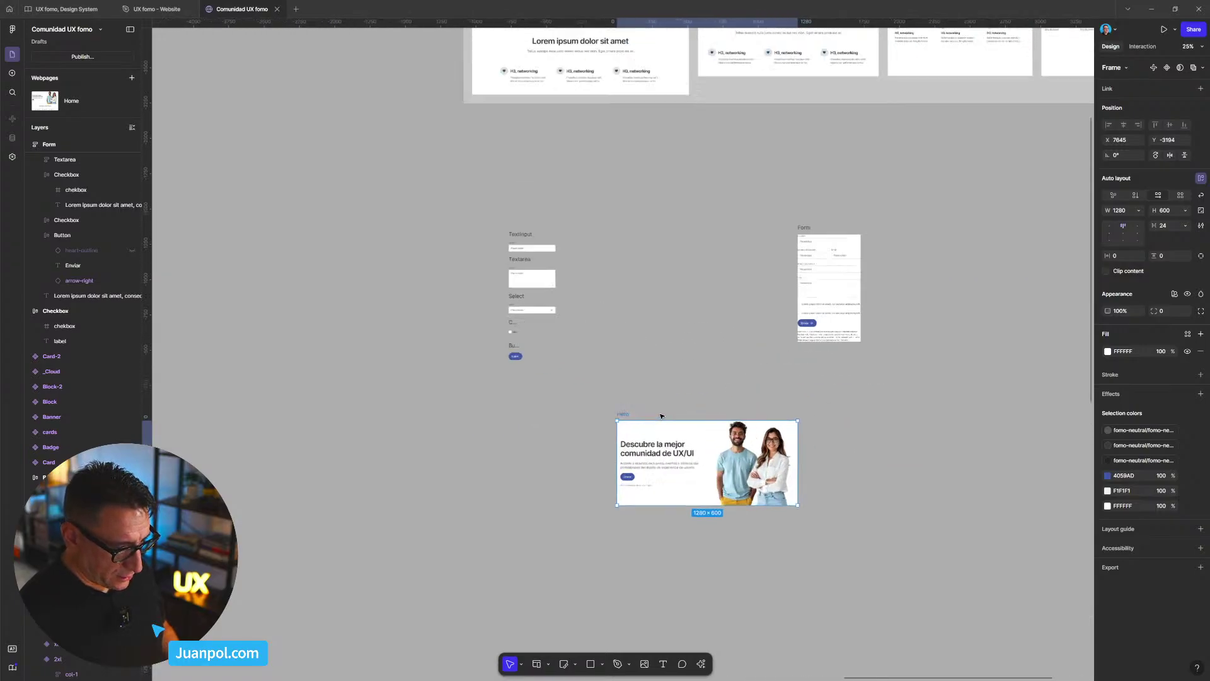
- Delete the people photo and the cloud graphic from the second column of the detached Hero frame
click(733, 481)
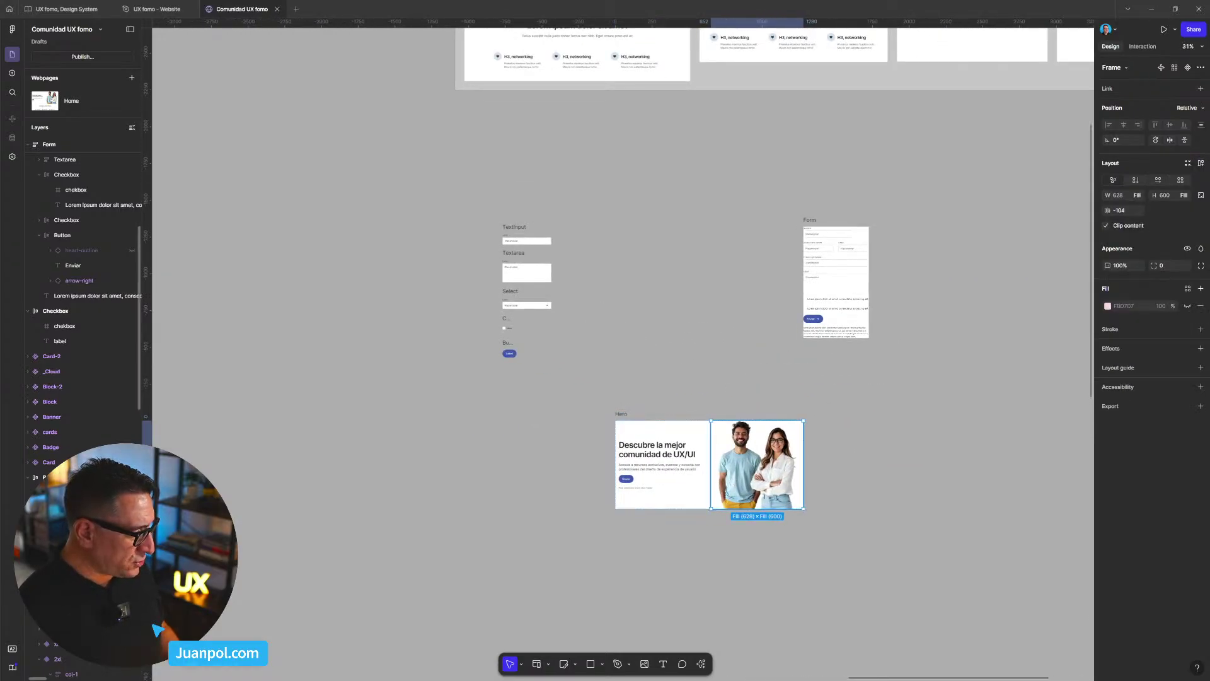
key(Return)
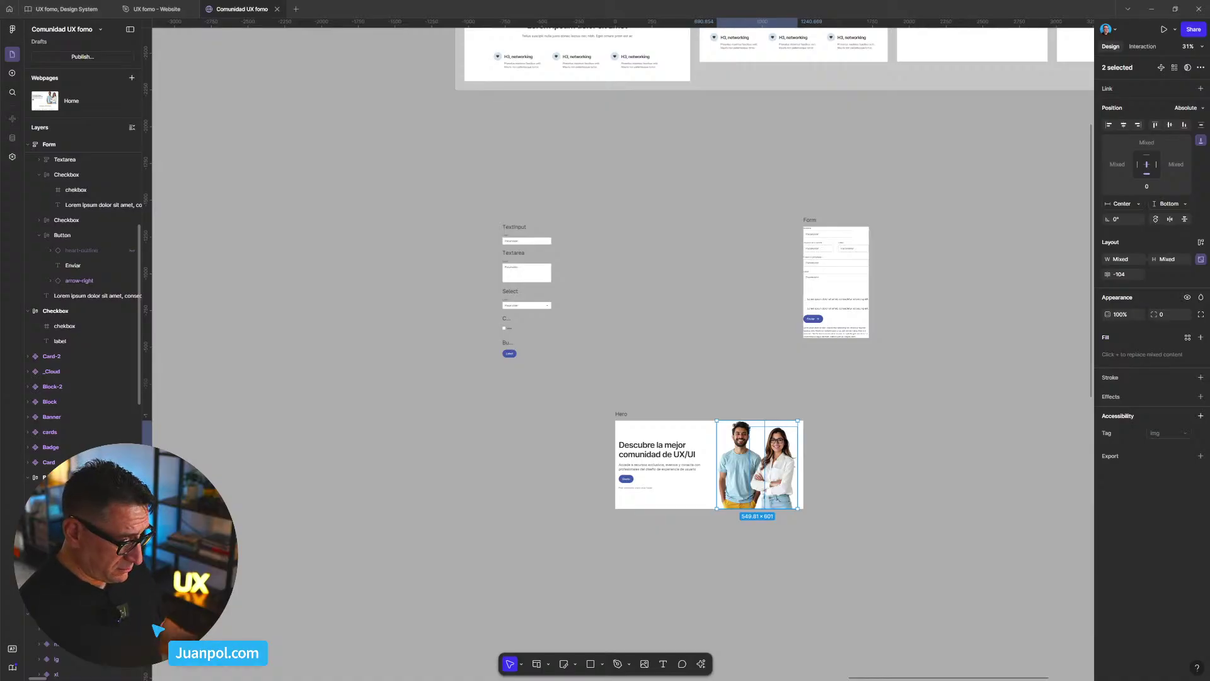
key(Delete)
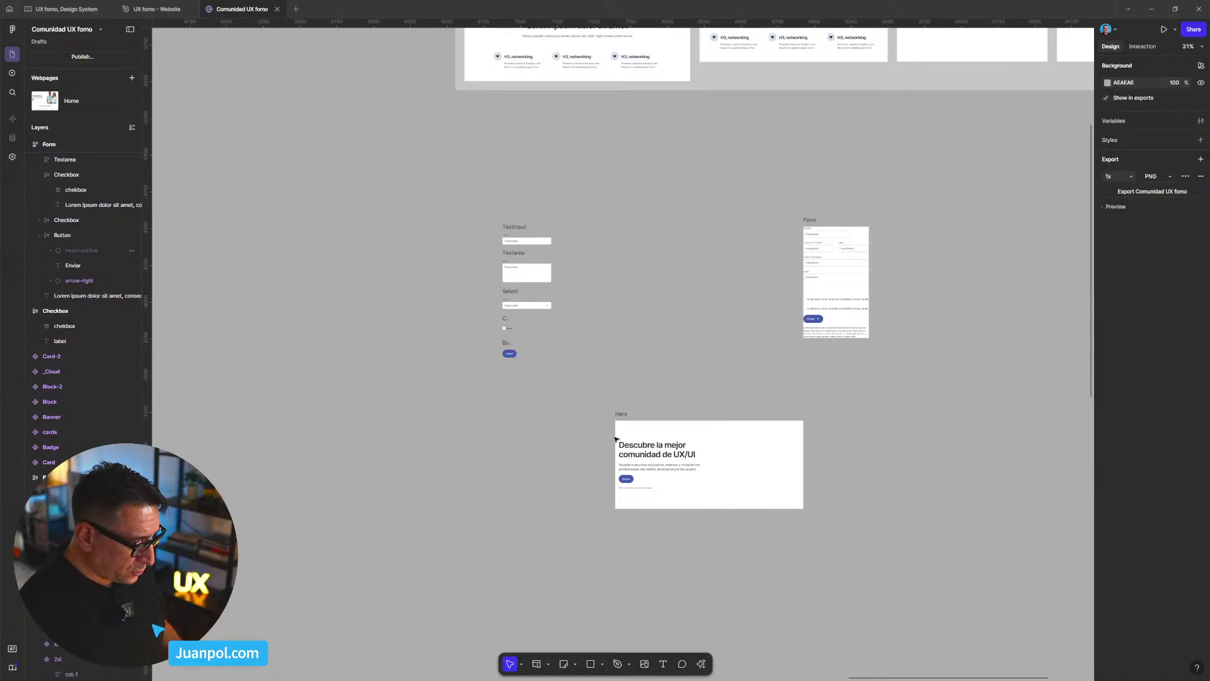
- Rename the detached Hero frame as DesignCritique
click(626, 415)
scroll(626, 416, up, 5)
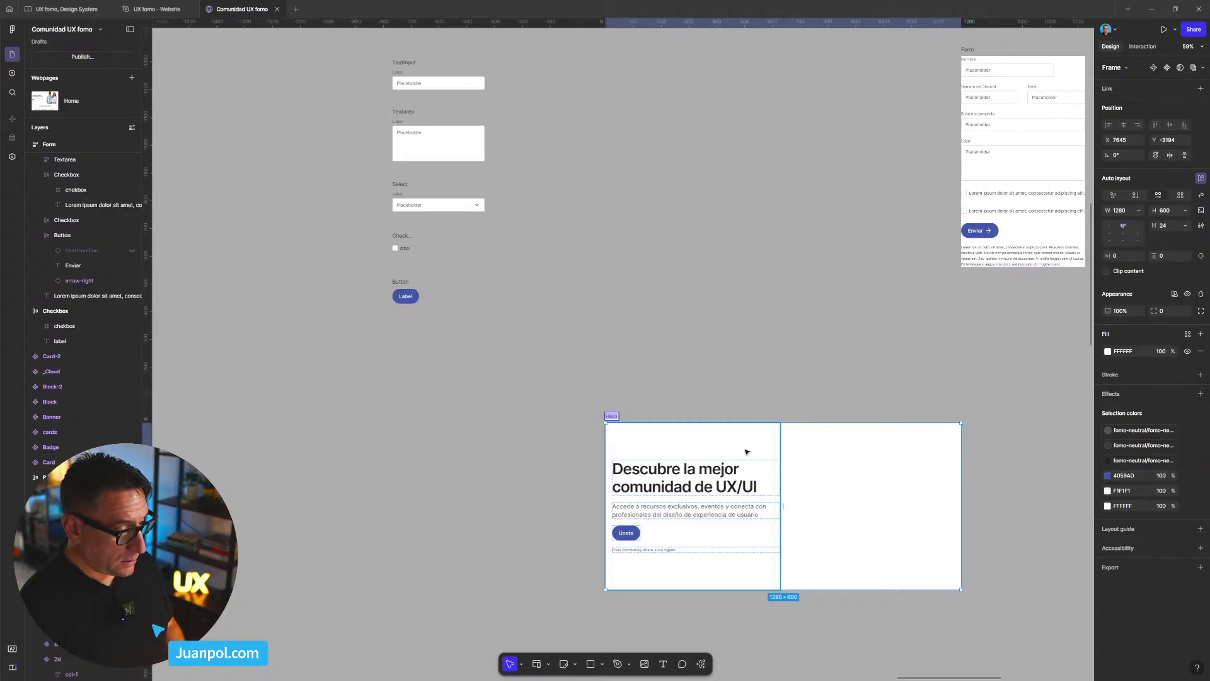
text(Design)
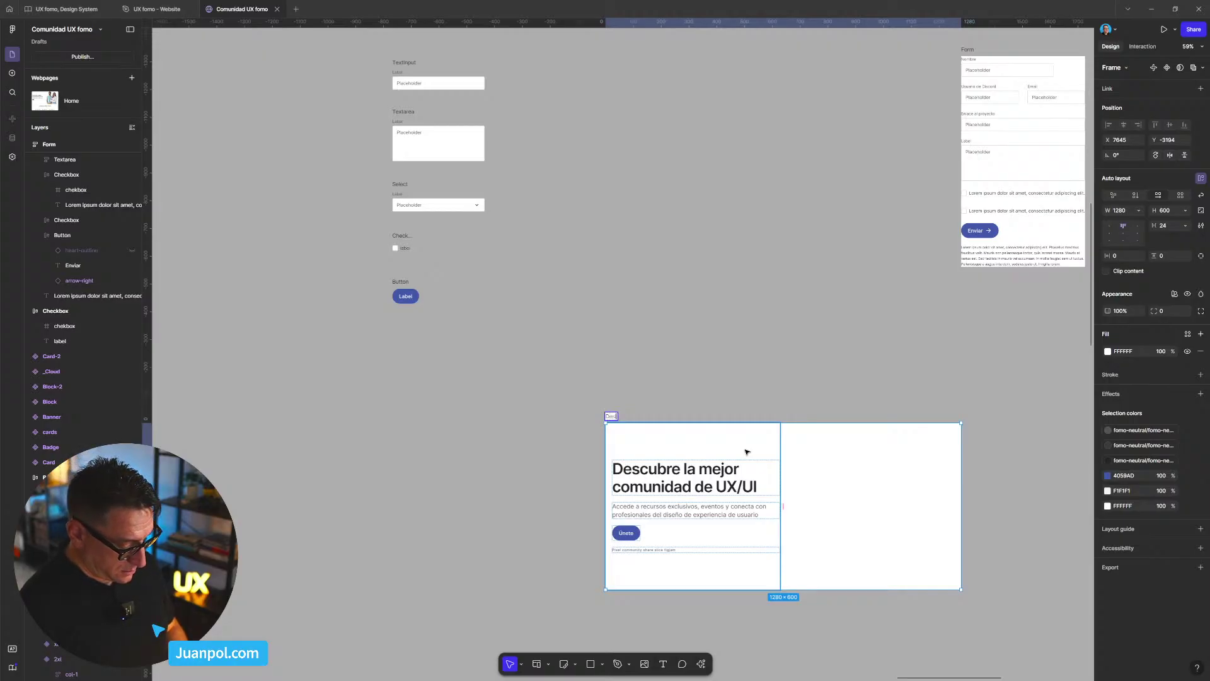
text(C)
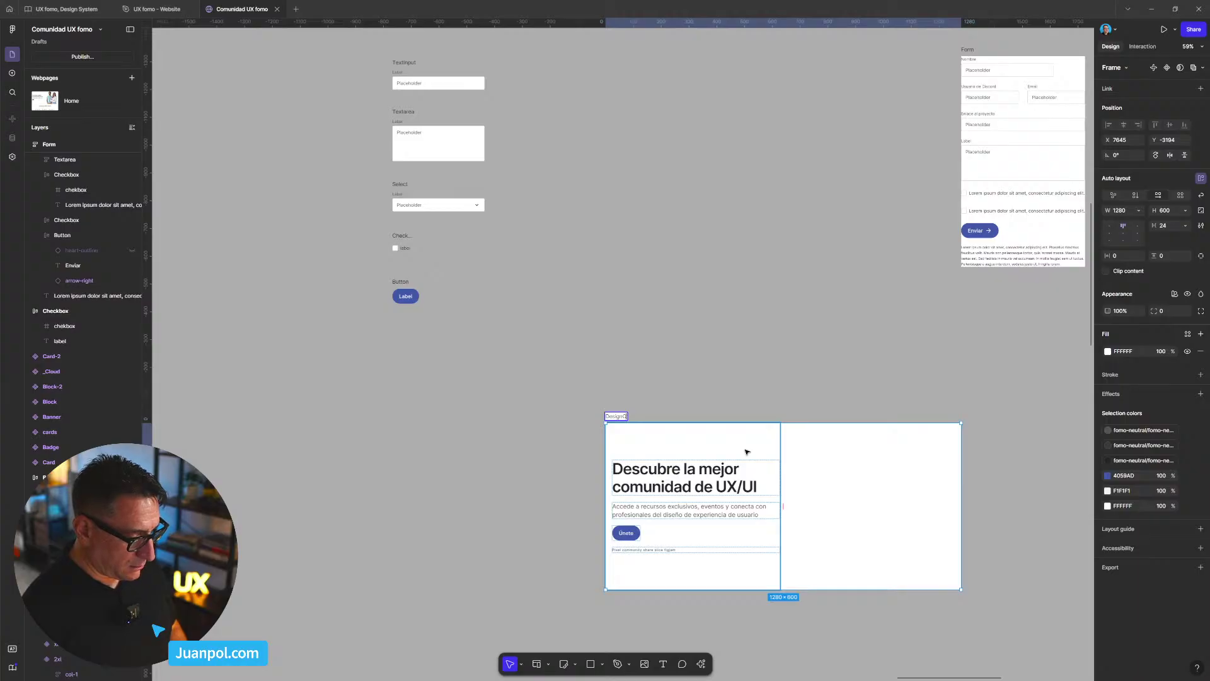
text(ritiqu)
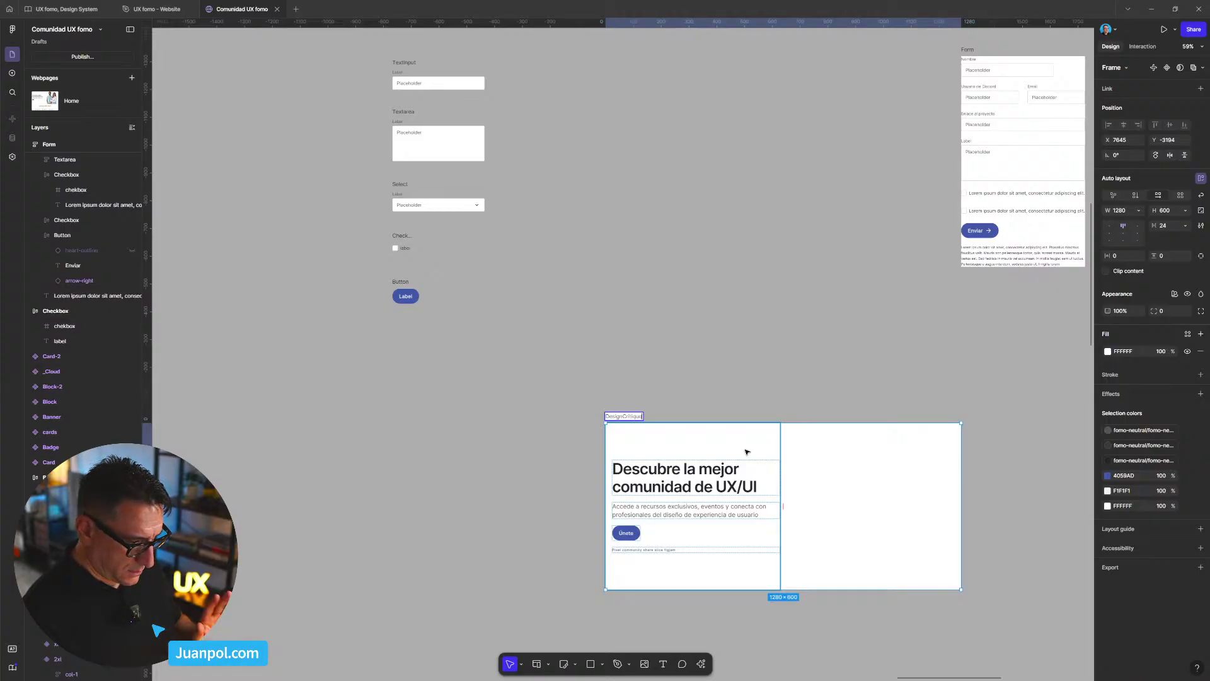
text(e)
key(Return)
key(Escape)
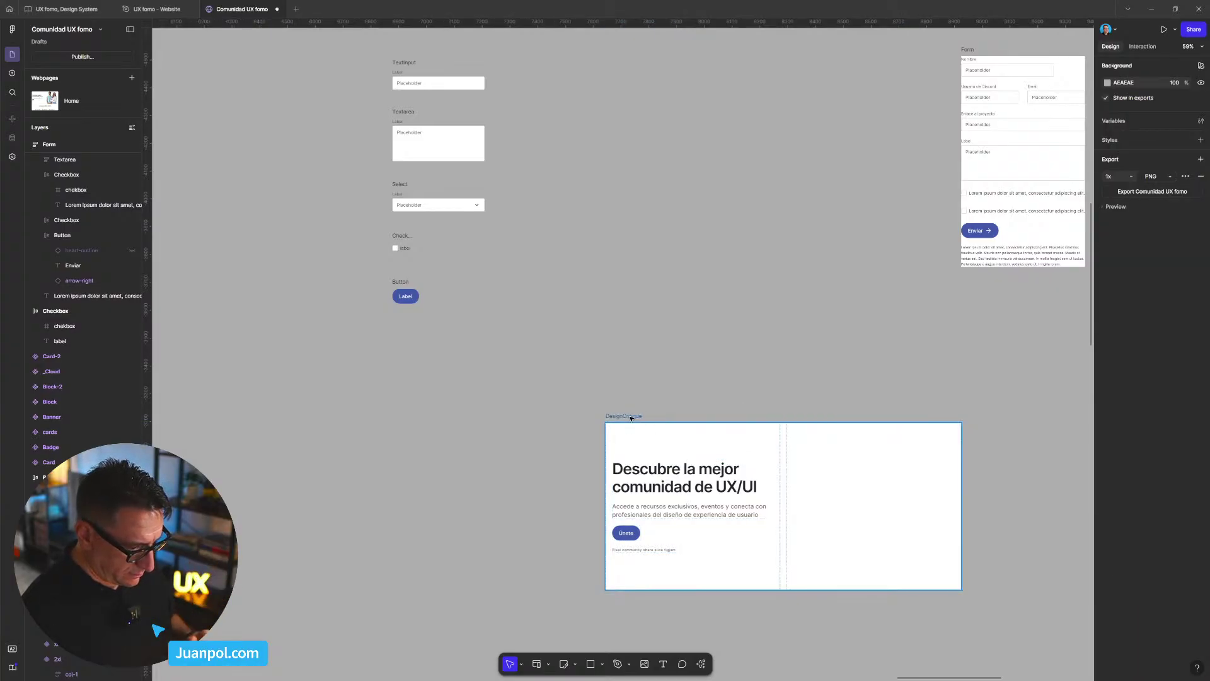
- Add a black 1 px inside stroke with the Dashed style to both columns of the DesignCritique frame
click(631, 418)
scroll(675, 335, down, 3)
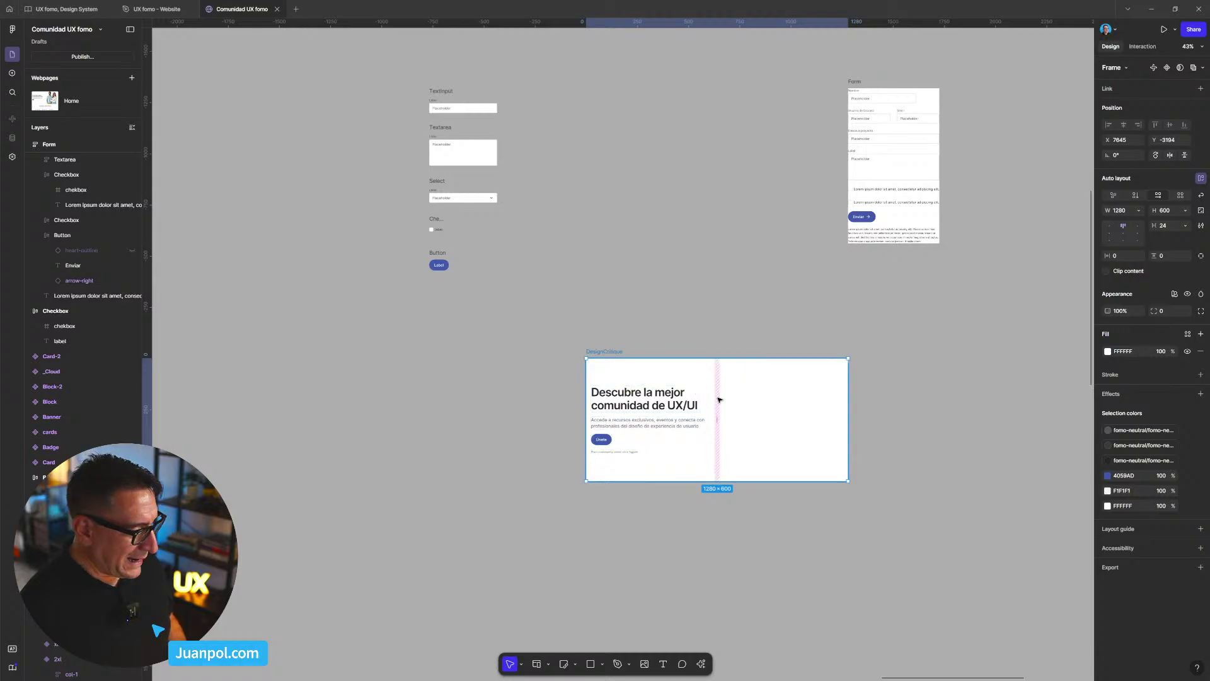
key(Return)
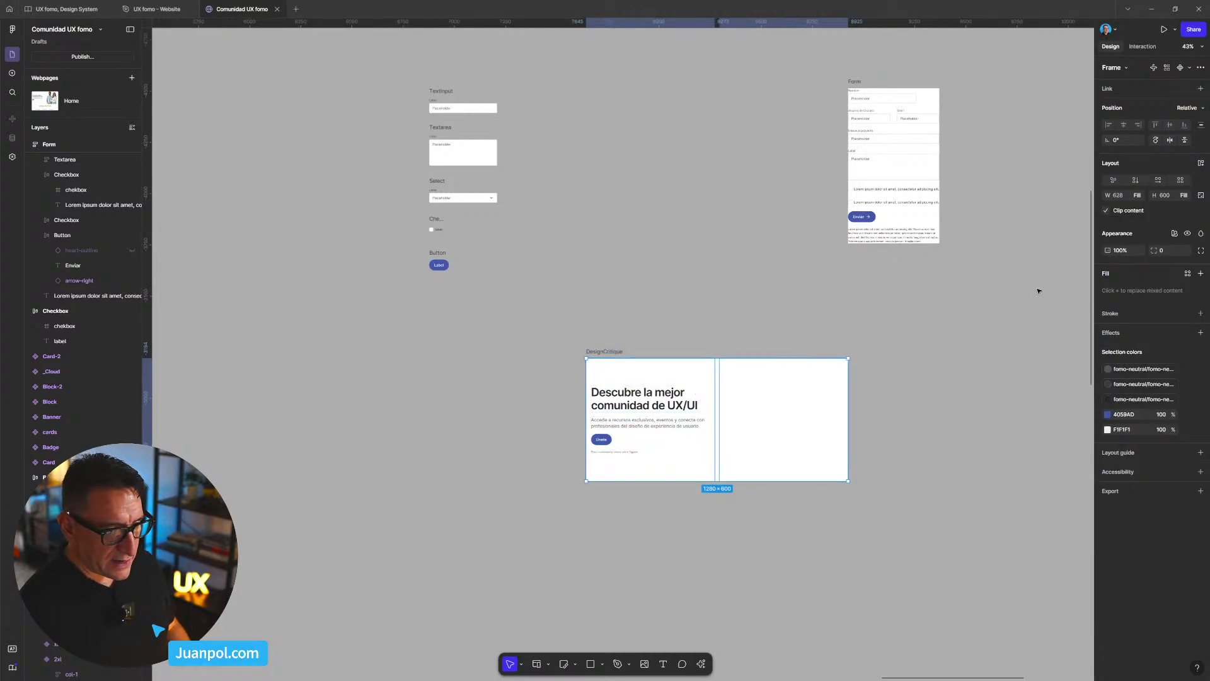
click(1201, 314)
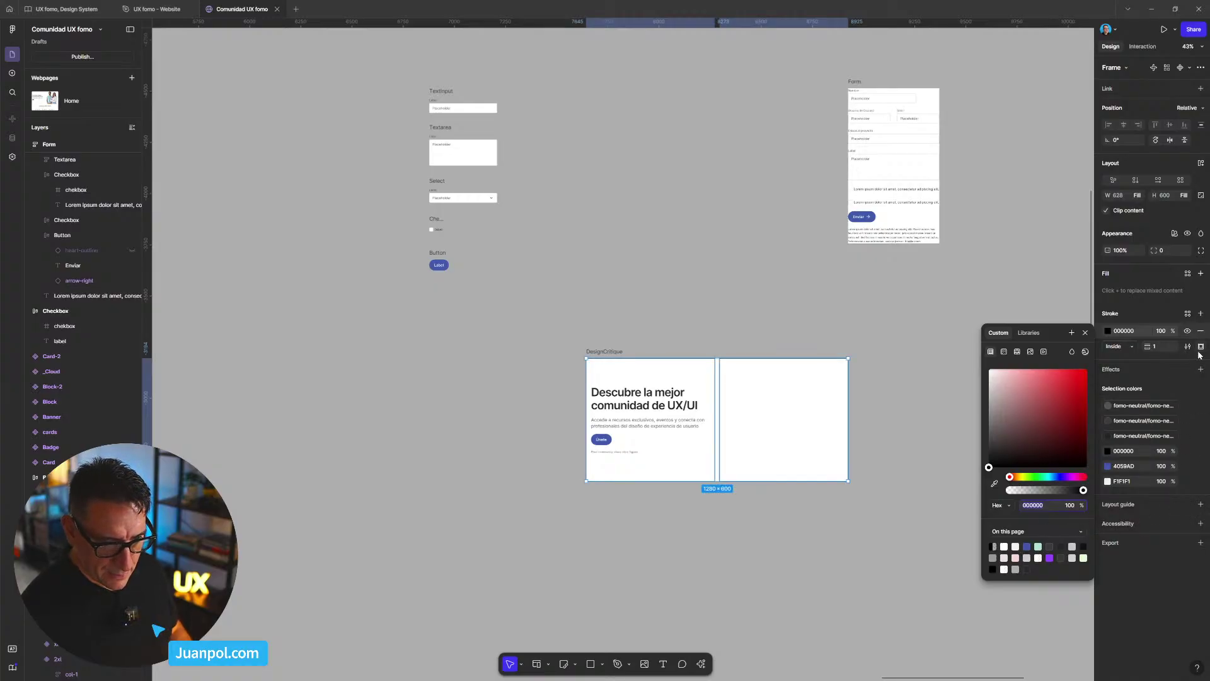
key(Escape)
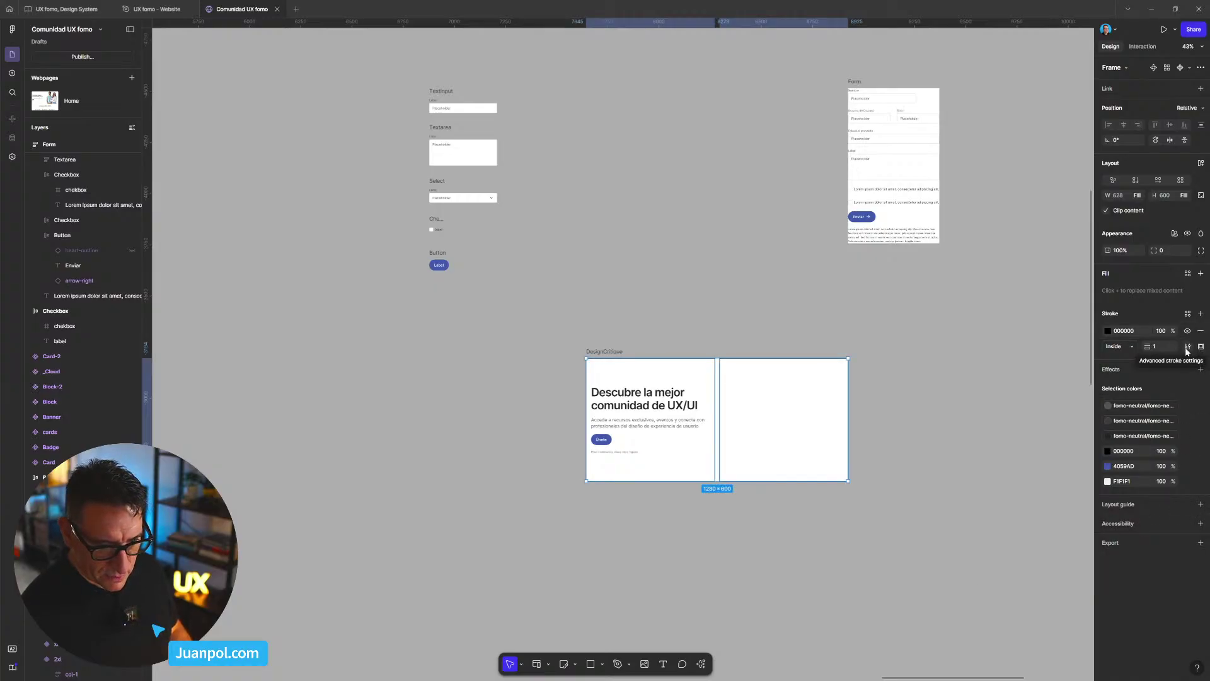
click(1187, 346)
click(1059, 386)
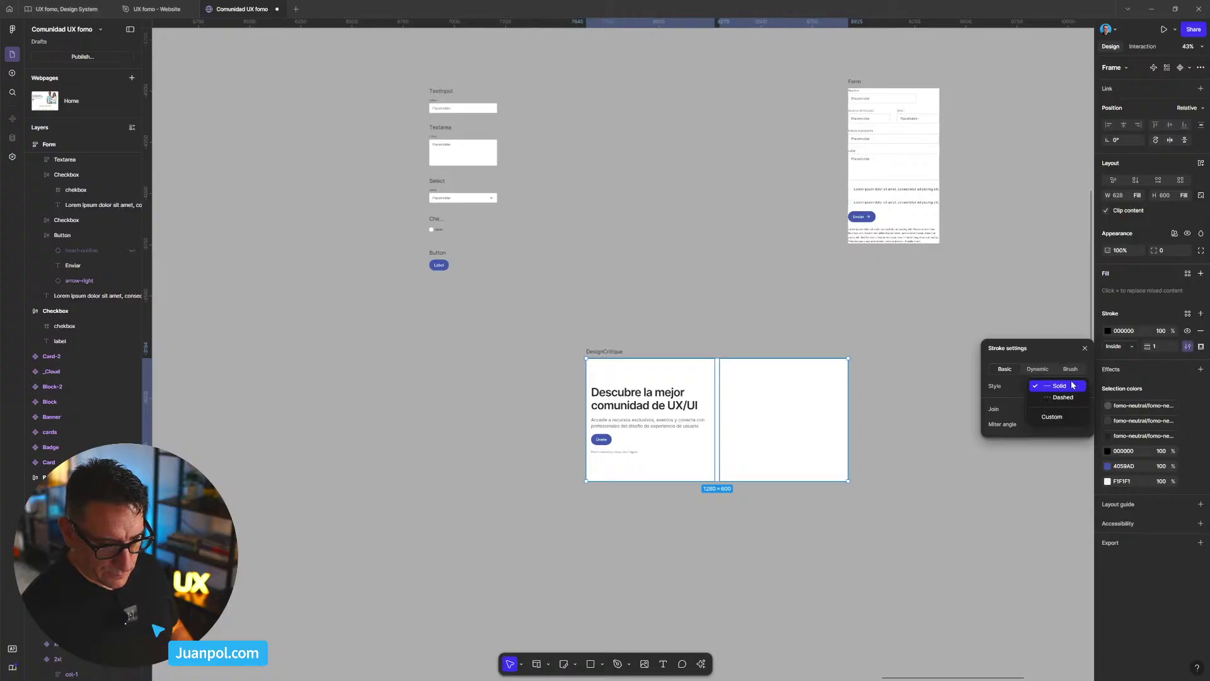
click(1053, 398)
click(904, 478)
scroll(904, 478, up, 3)
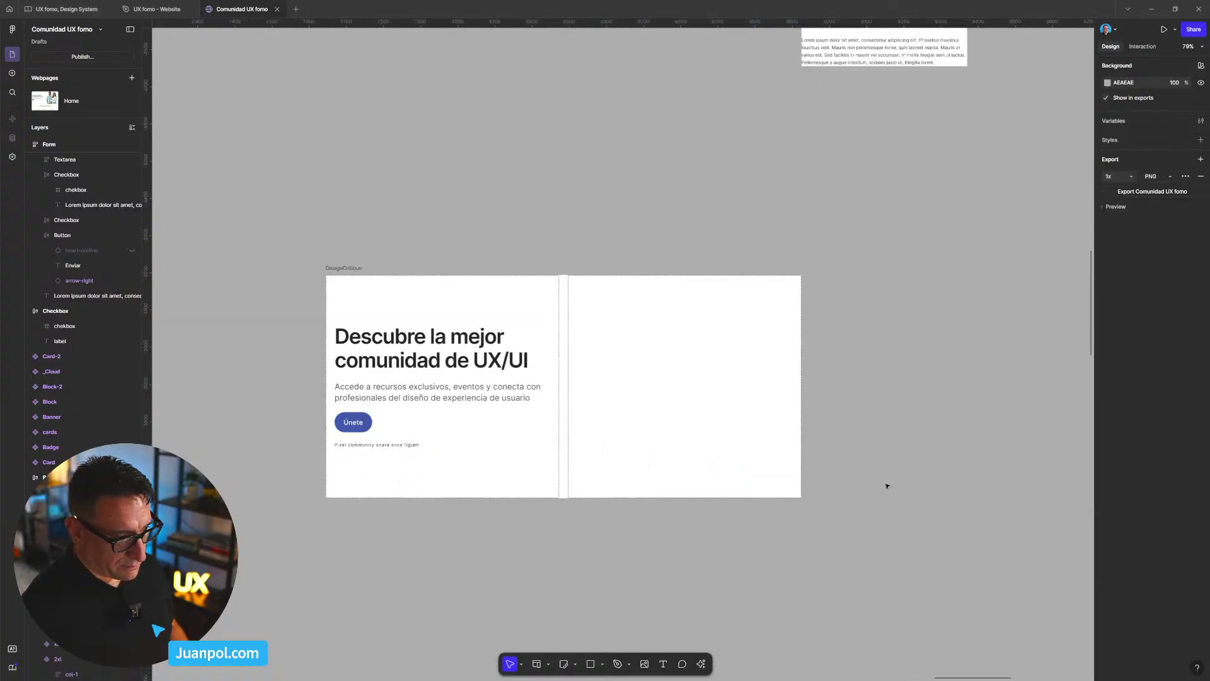
- Set the dash length of both DesignCritique columns' strokes to 13
click(330, 268)
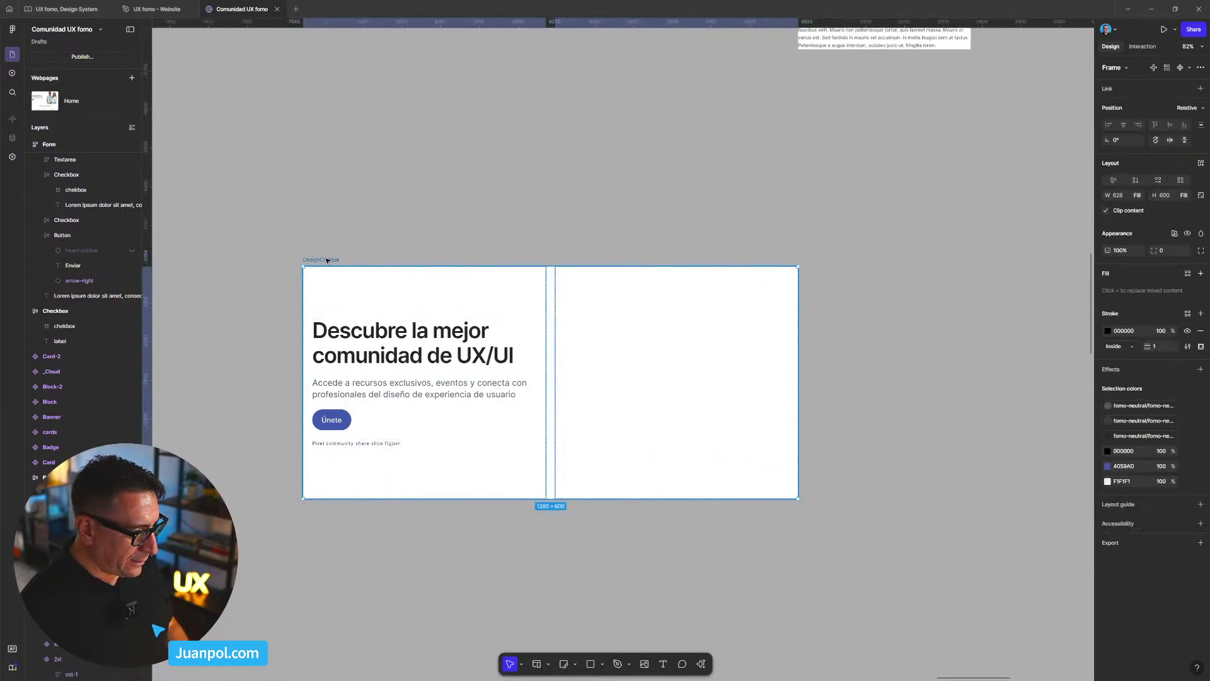
click(1188, 346)
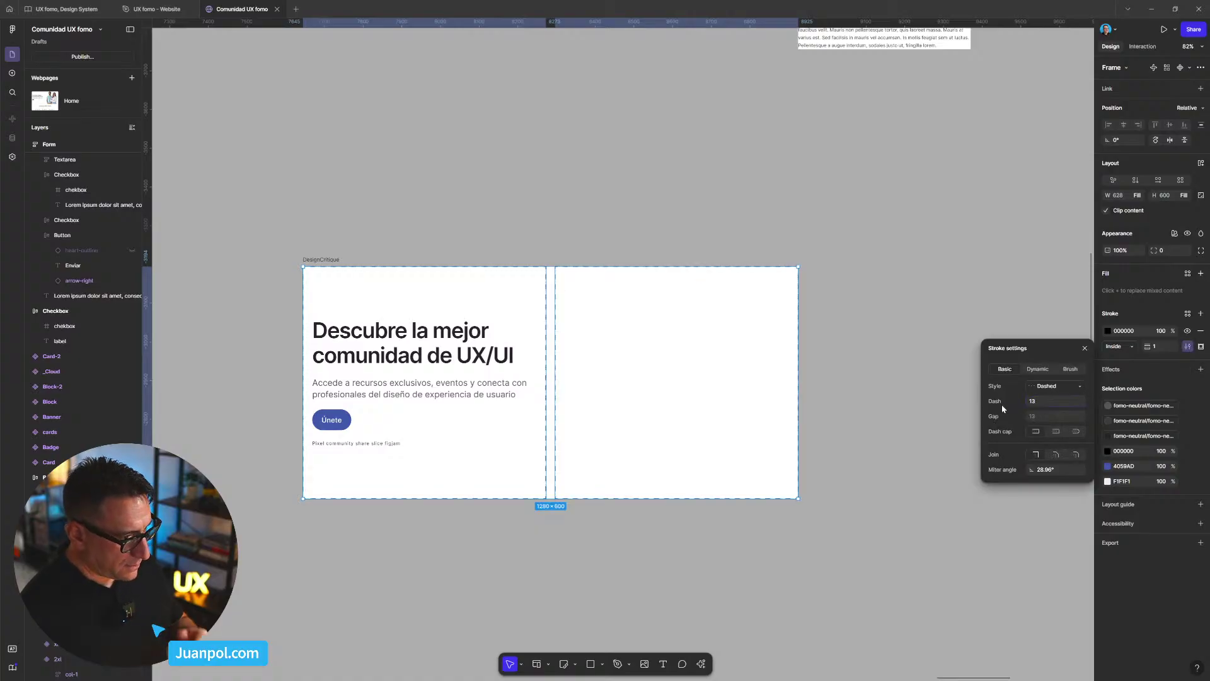
click(848, 312)
- Remove the Form frame from the canvas and move the DesignCritique frame up beside the component samples
scroll(780, 381, down, 1)
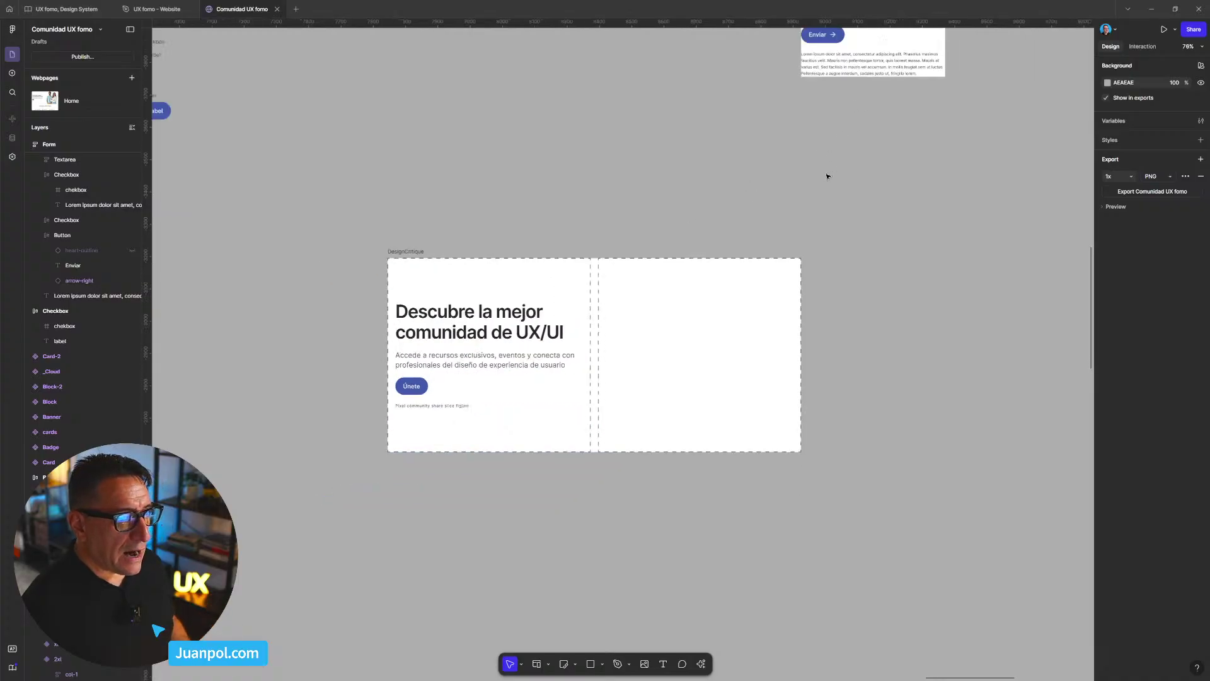
scroll(827, 178, down, 3)
scroll(819, 332, up, 1)
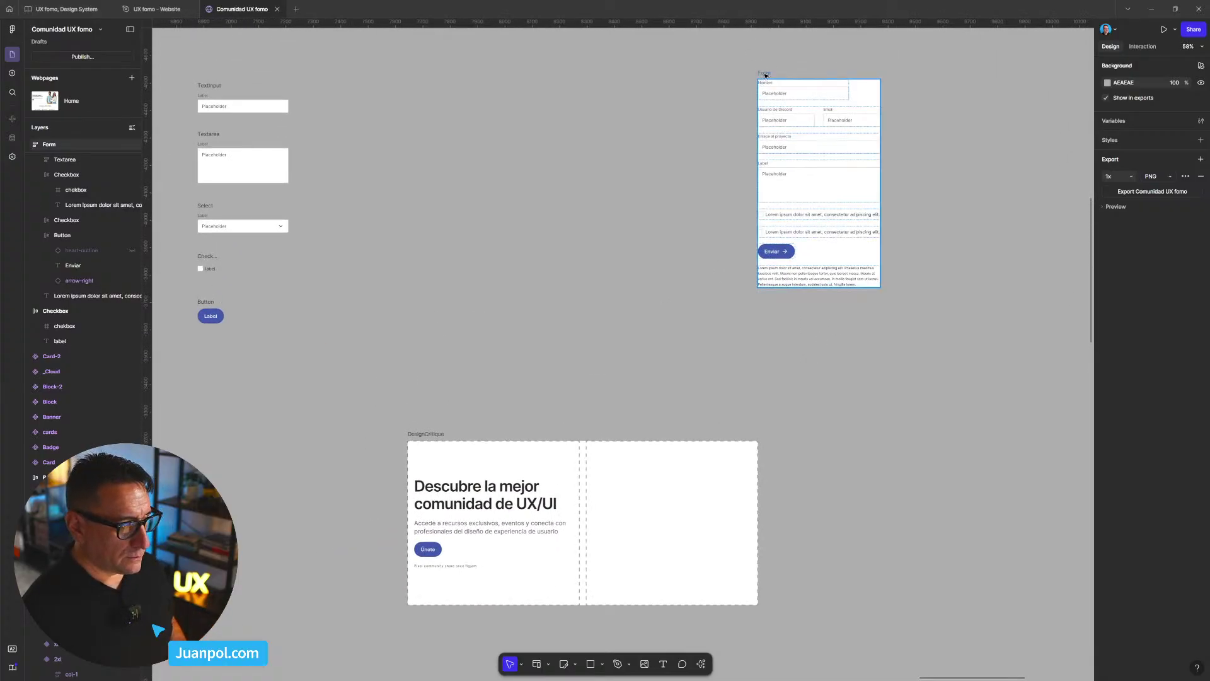
drag(766, 75, 786, 143)
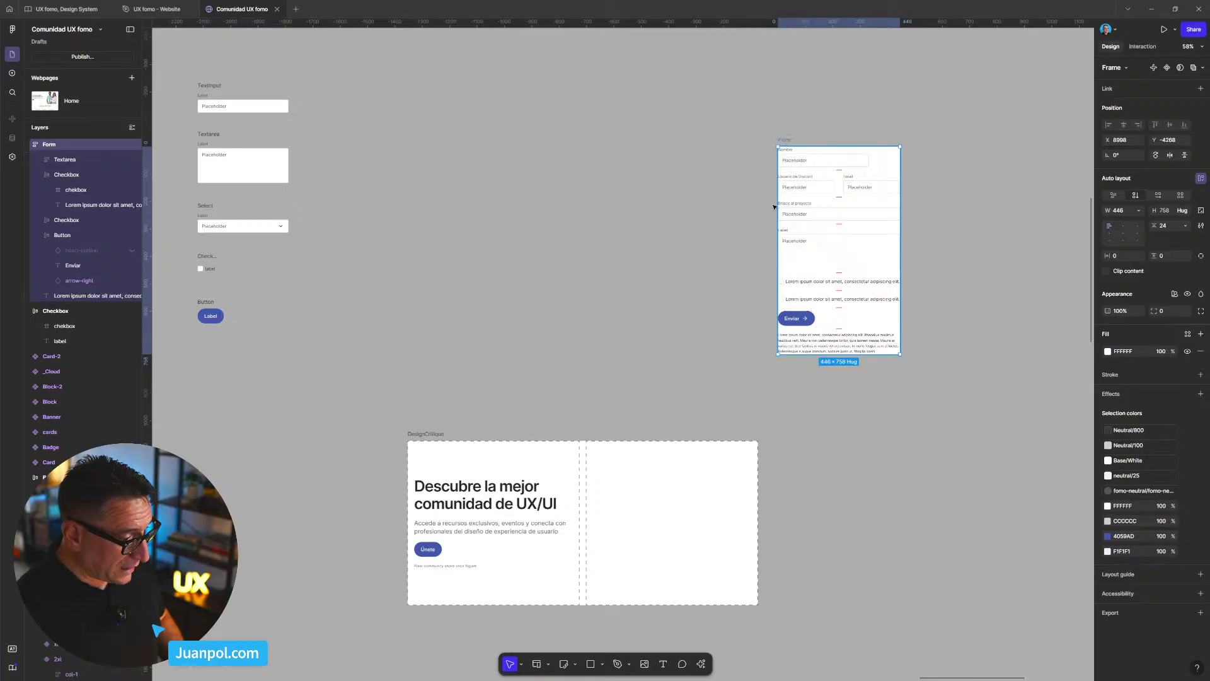
key(Delete)
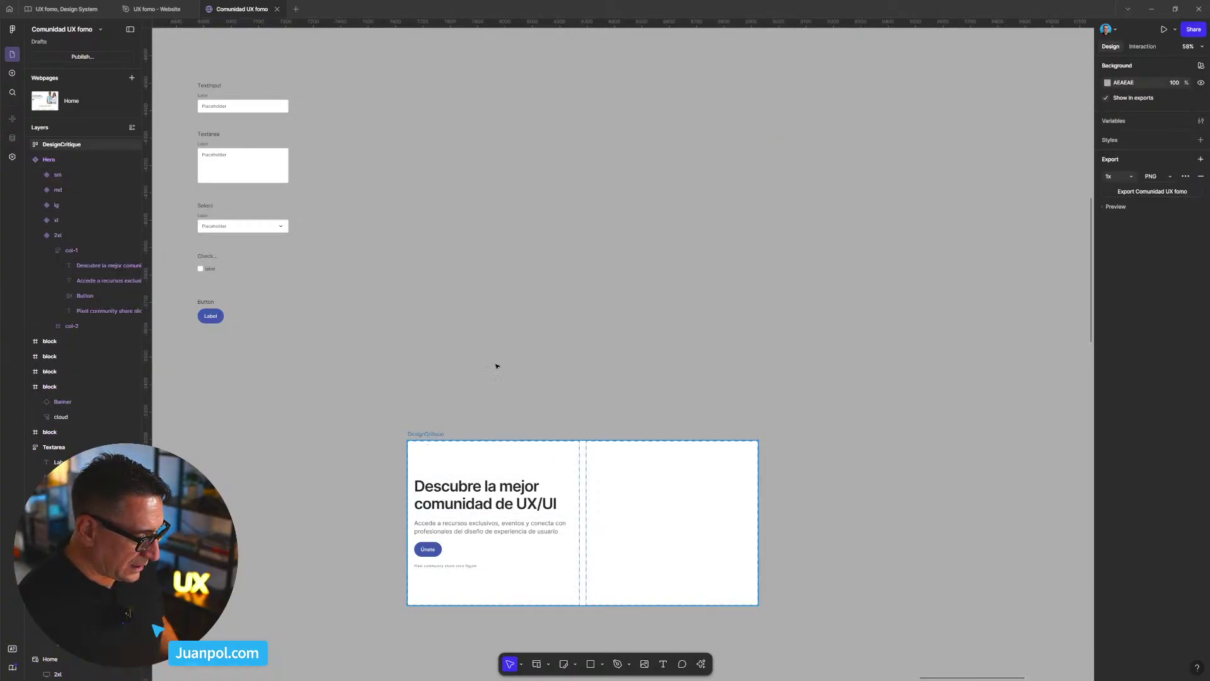
drag(427, 437, 526, 294)
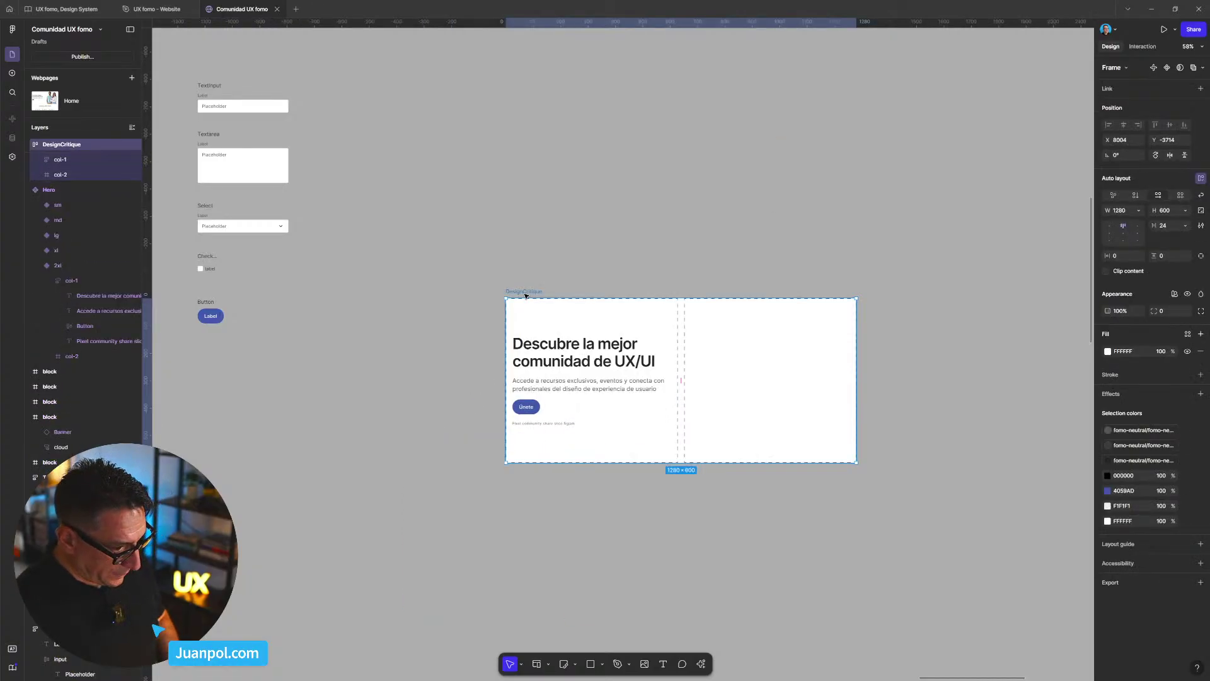
- Paste the copied form into the DesignCritique frame and delete the empty second column
key(ctrl+v)
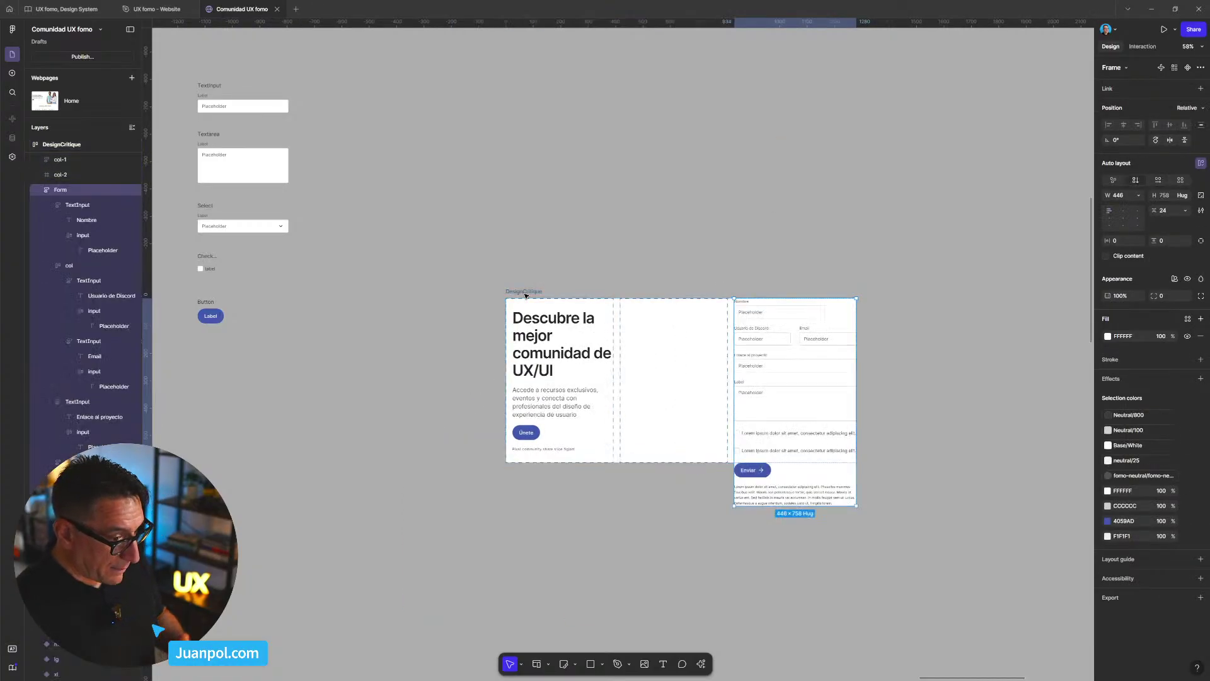
click(695, 352)
key(Delete)
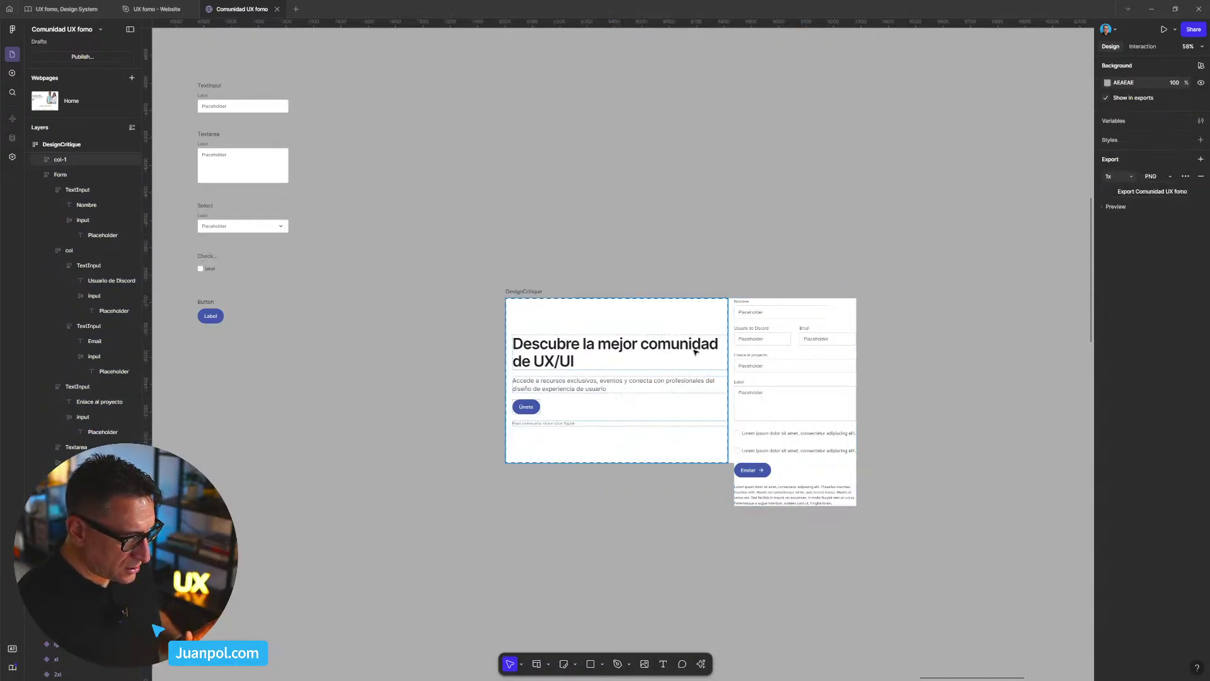
- Set the pasted Form's width in the DesignCritique frame to Fill container
click(779, 357)
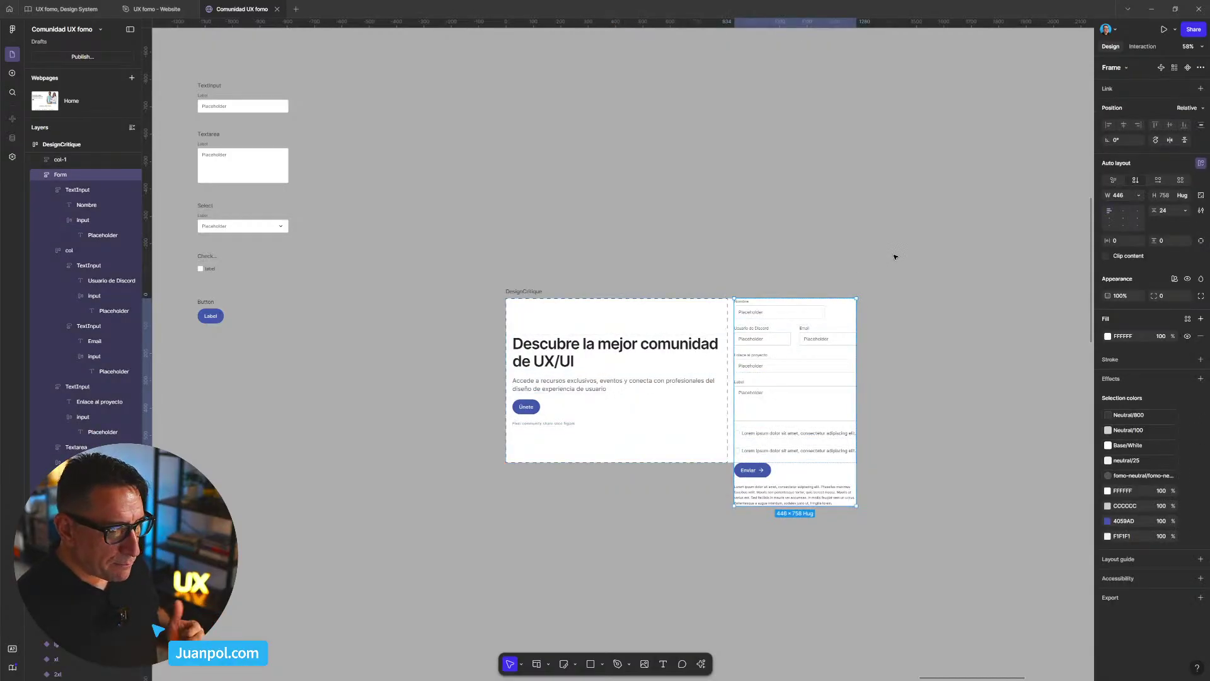
click(1139, 196)
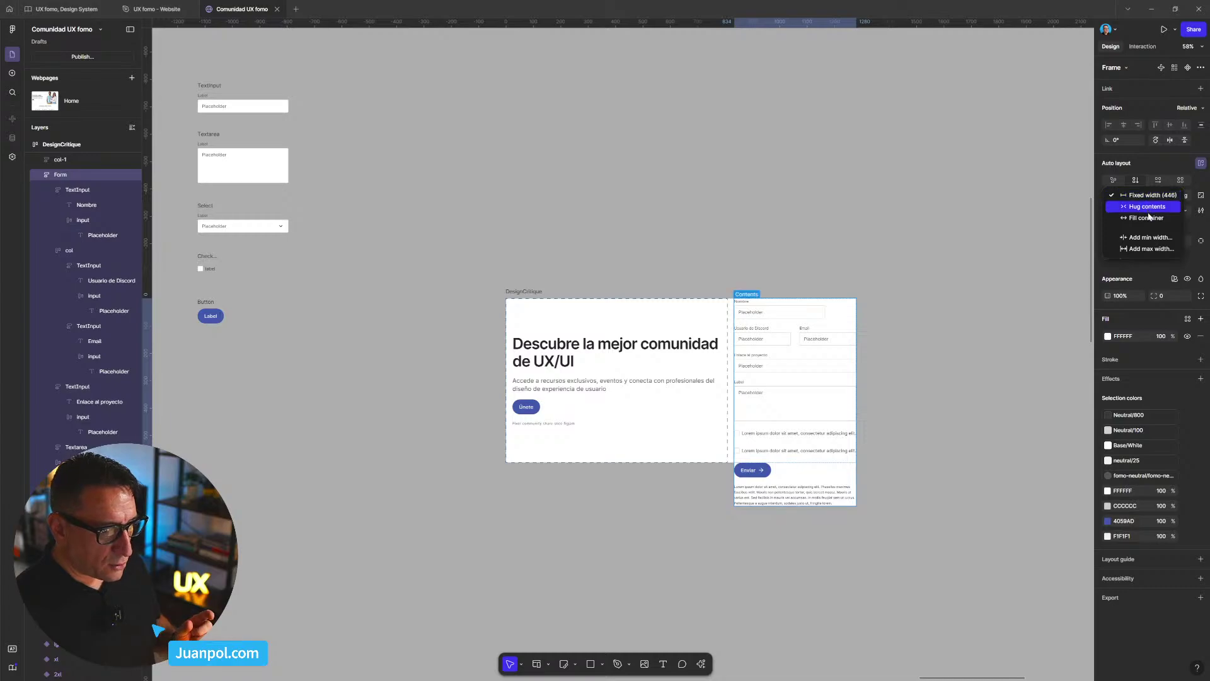
click(1149, 218)
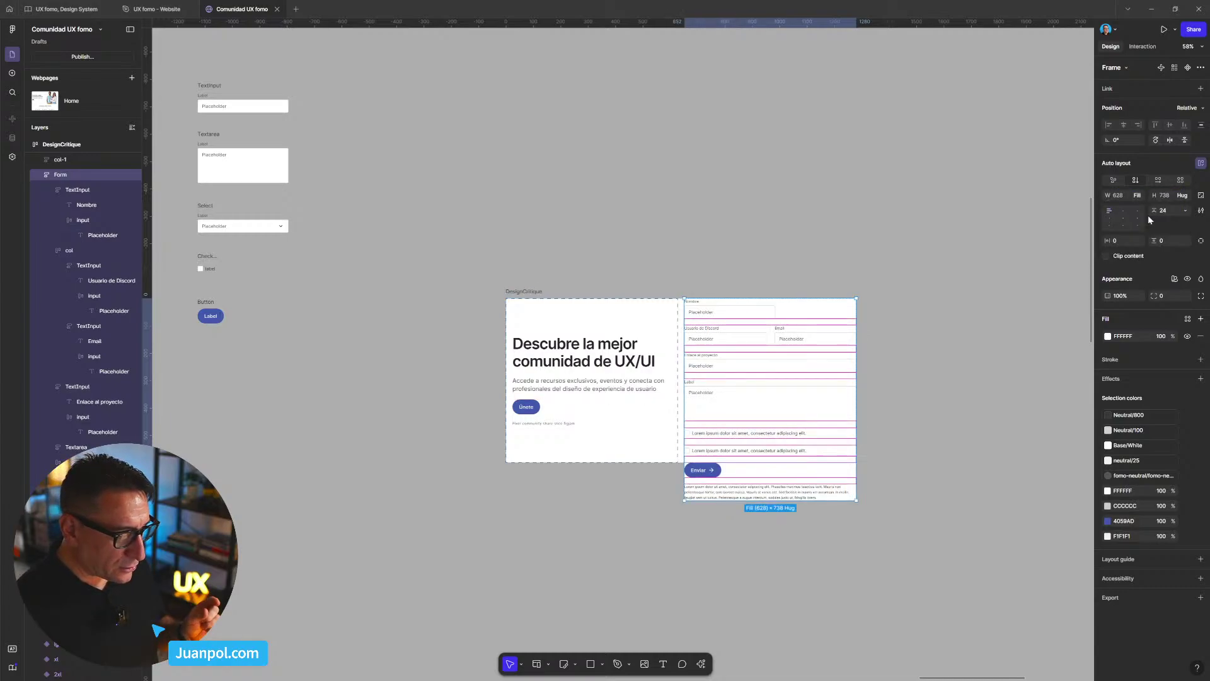
- Set the DesignCritique frame's height to Hug contents
click(533, 292)
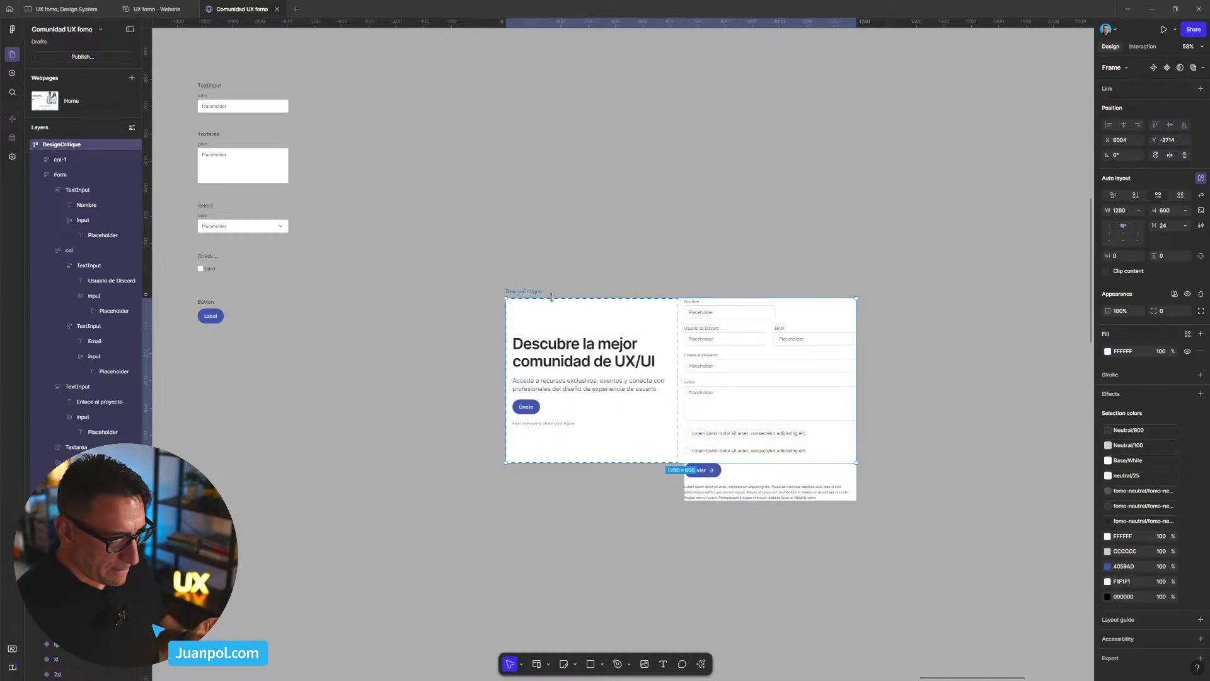
click(1184, 210)
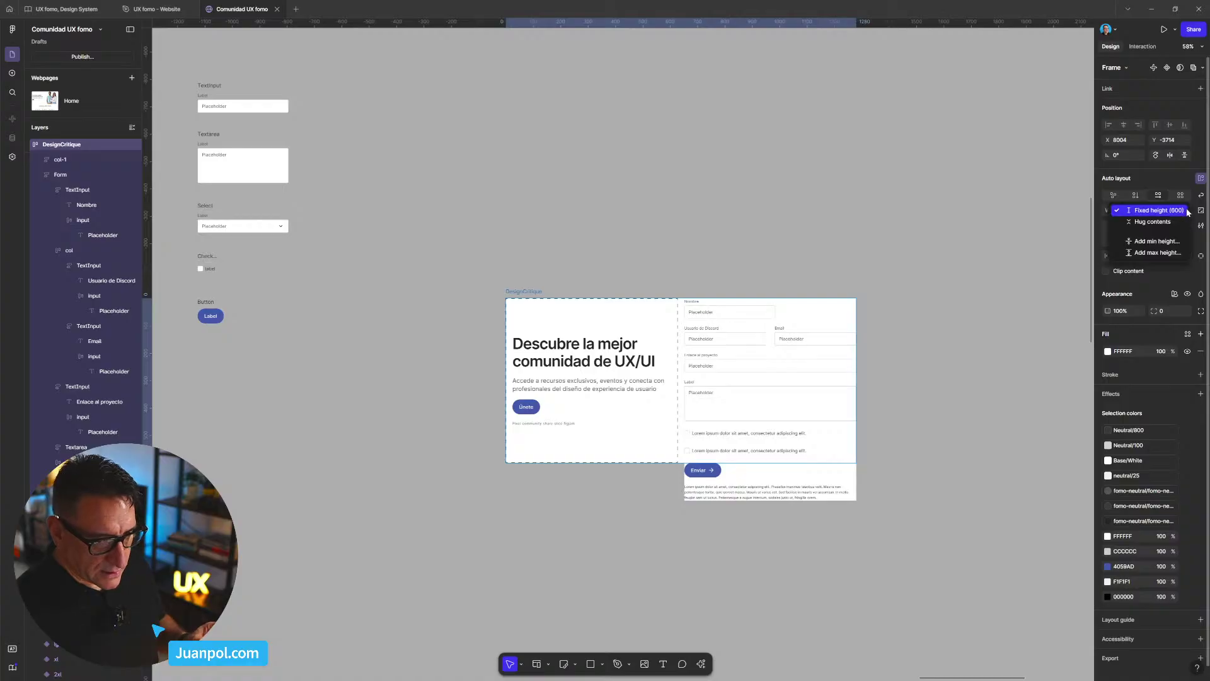
click(1153, 222)
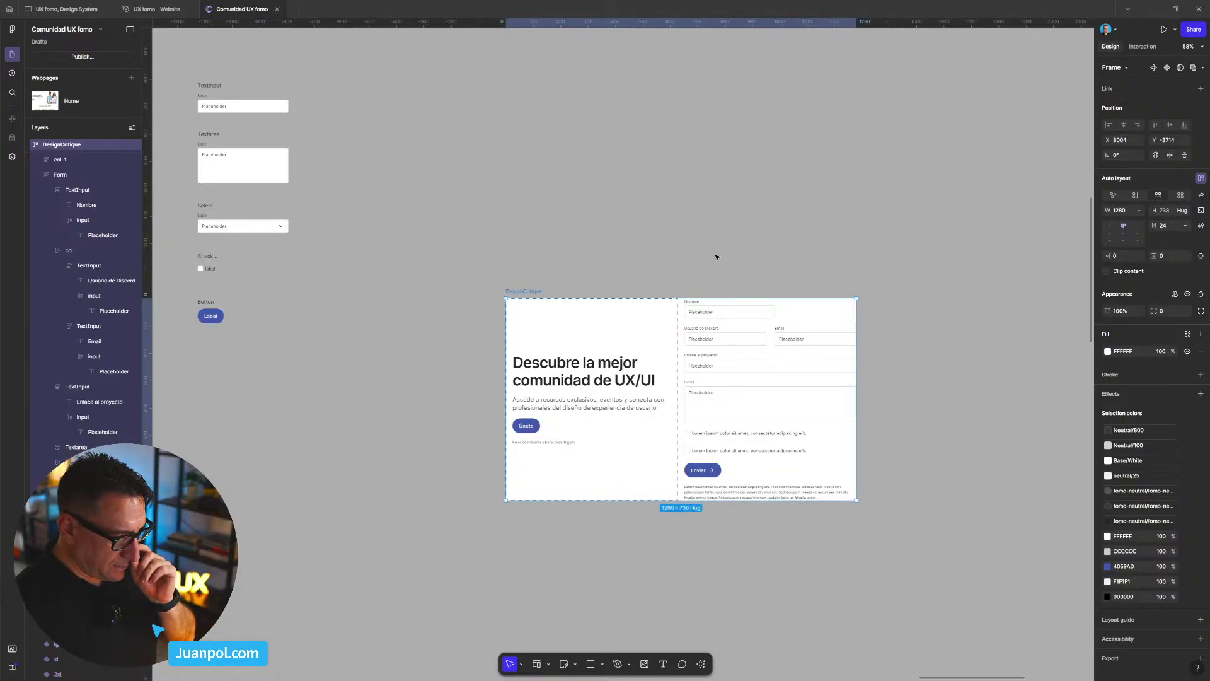
click(636, 283)
scroll(386, 235, up, 5)
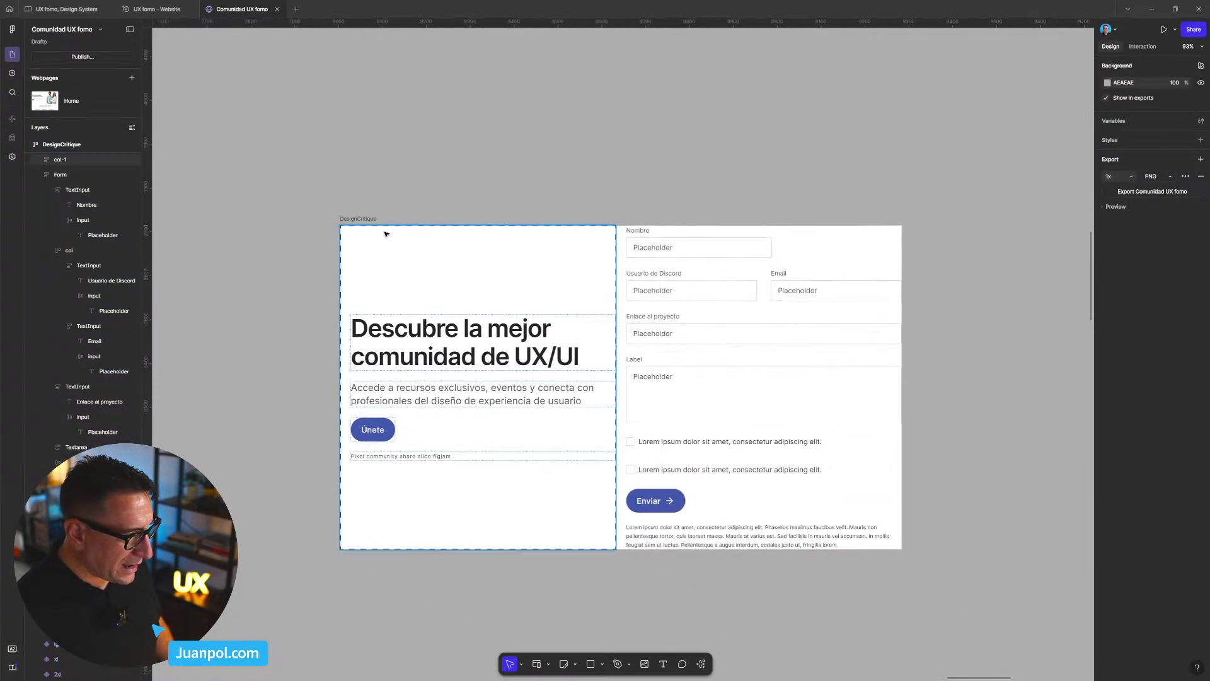
click(366, 222)
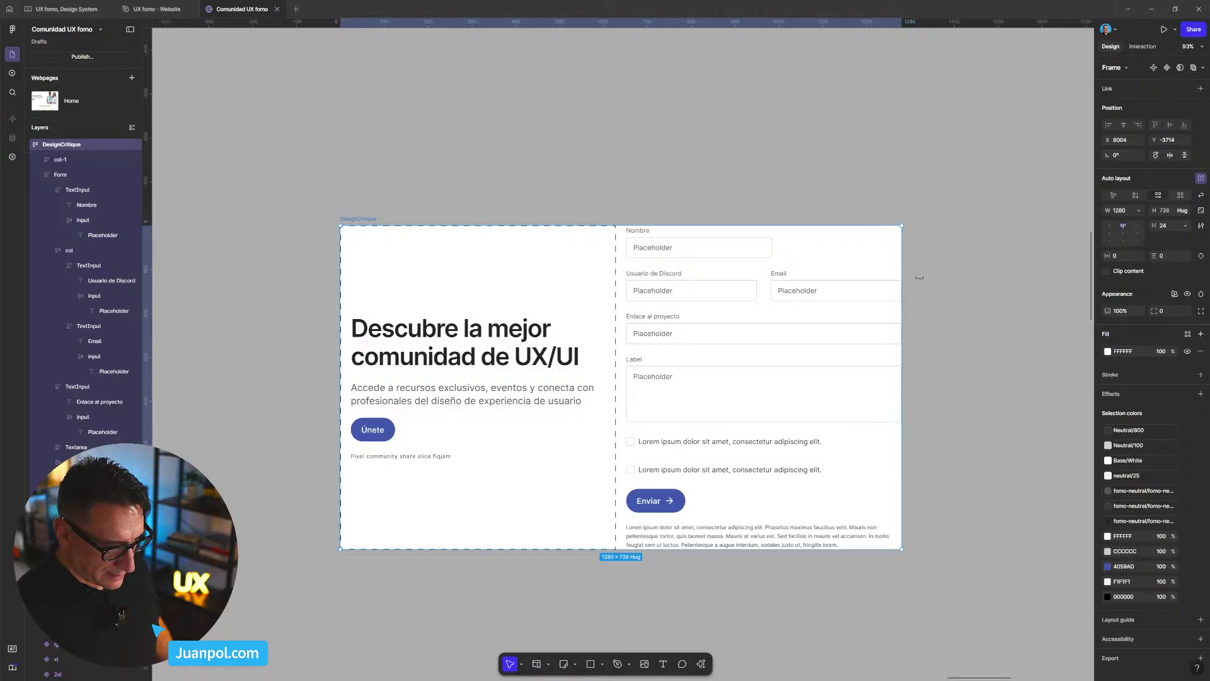
mouse_move(902, 277)
mouse_down()
mouse_move(1008, 281)
mouse_move(901, 282)
mouse_up()
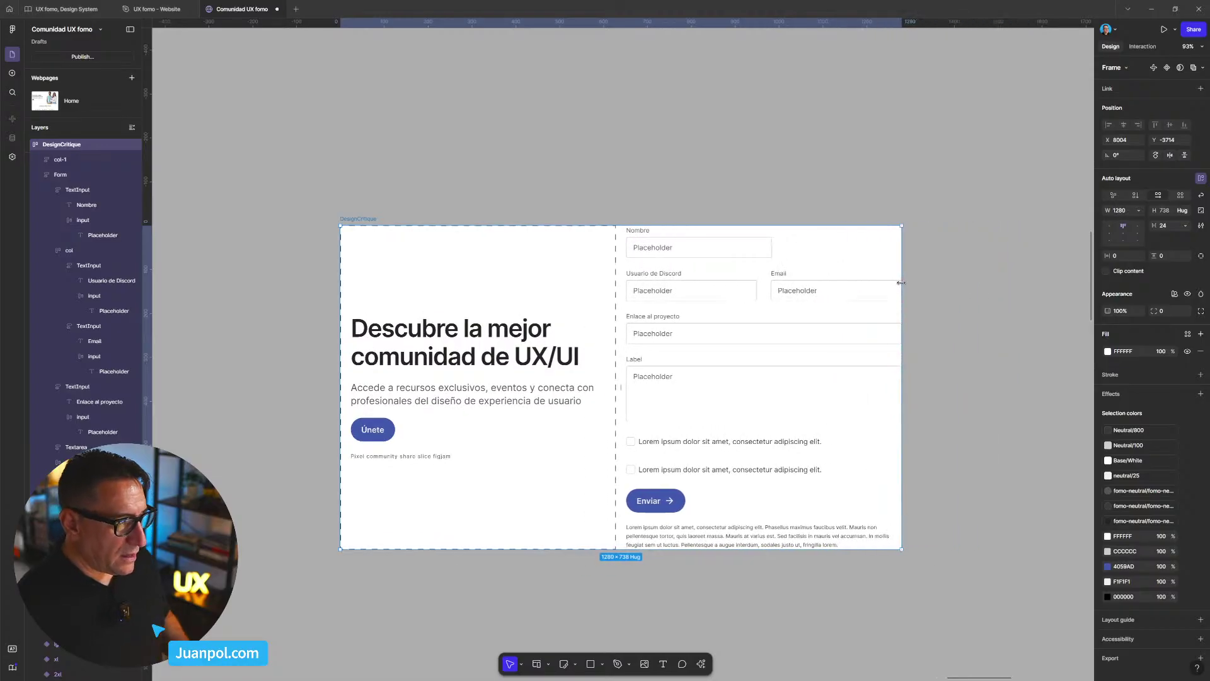
click(851, 252)
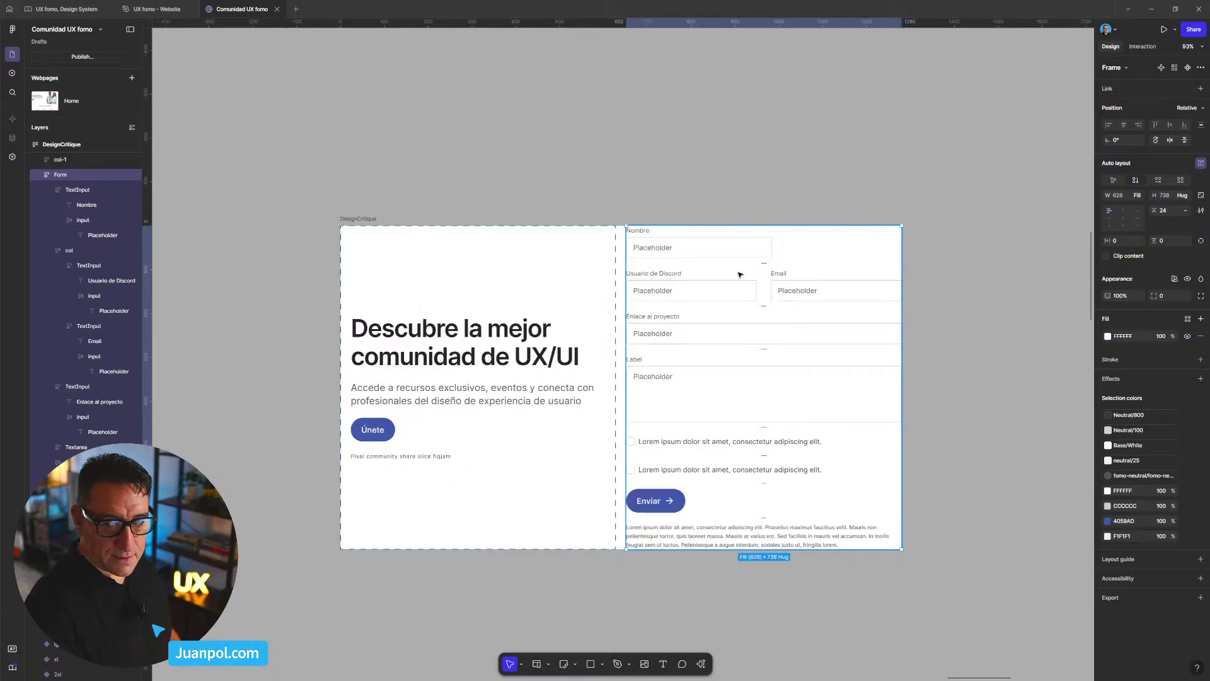
click(828, 190)
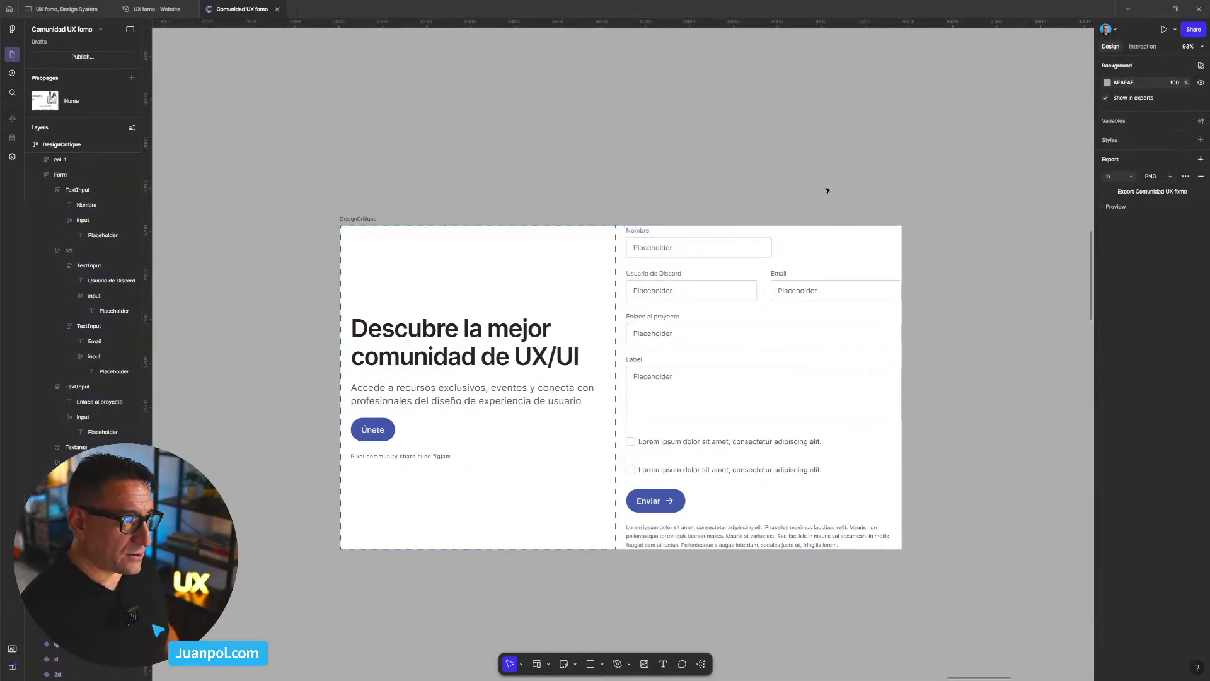
scroll(820, 195, down, 1)
scroll(819, 196, right, 1)
click(762, 232)
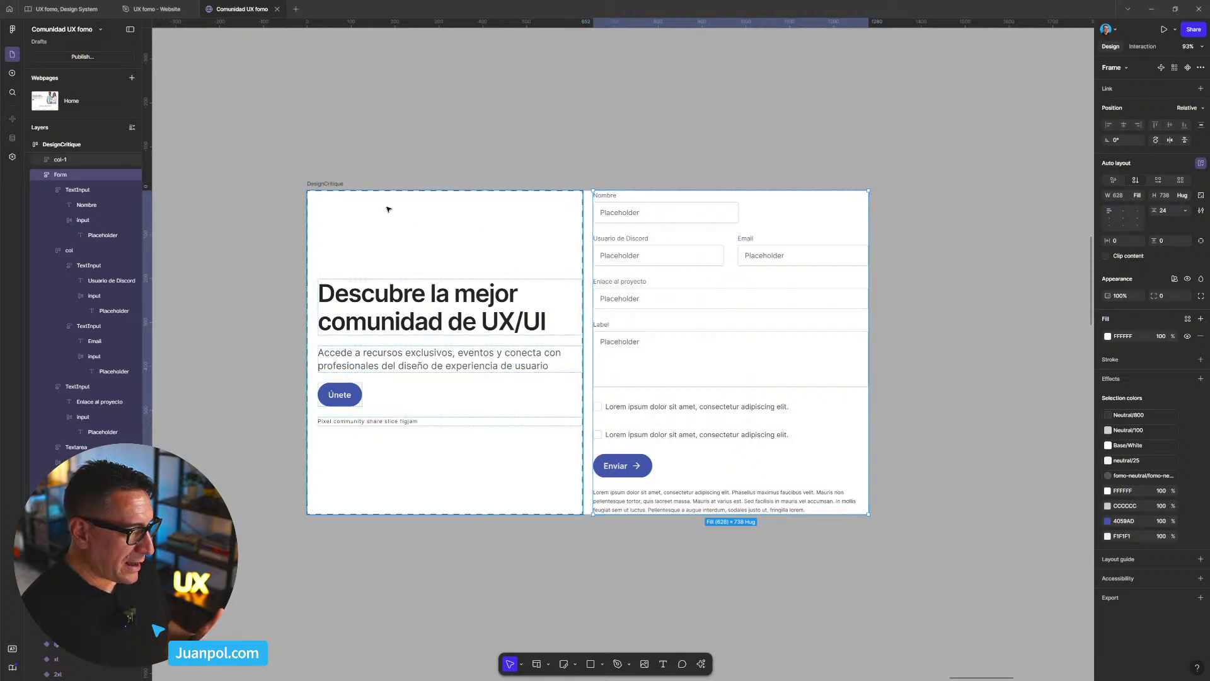
click(331, 185)
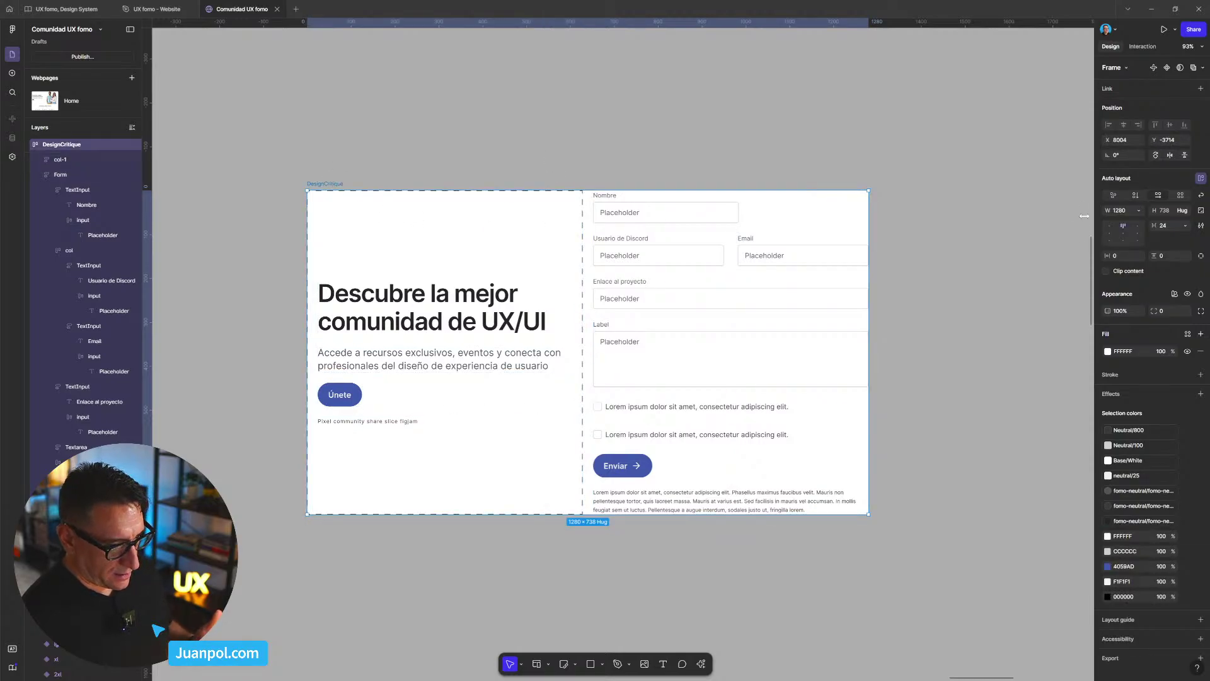
- Check Block-2's padding in the Home page and give the DesignCritique frame the same: 24 horizontal and 72 vertical
scroll(819, 379, down, 10)
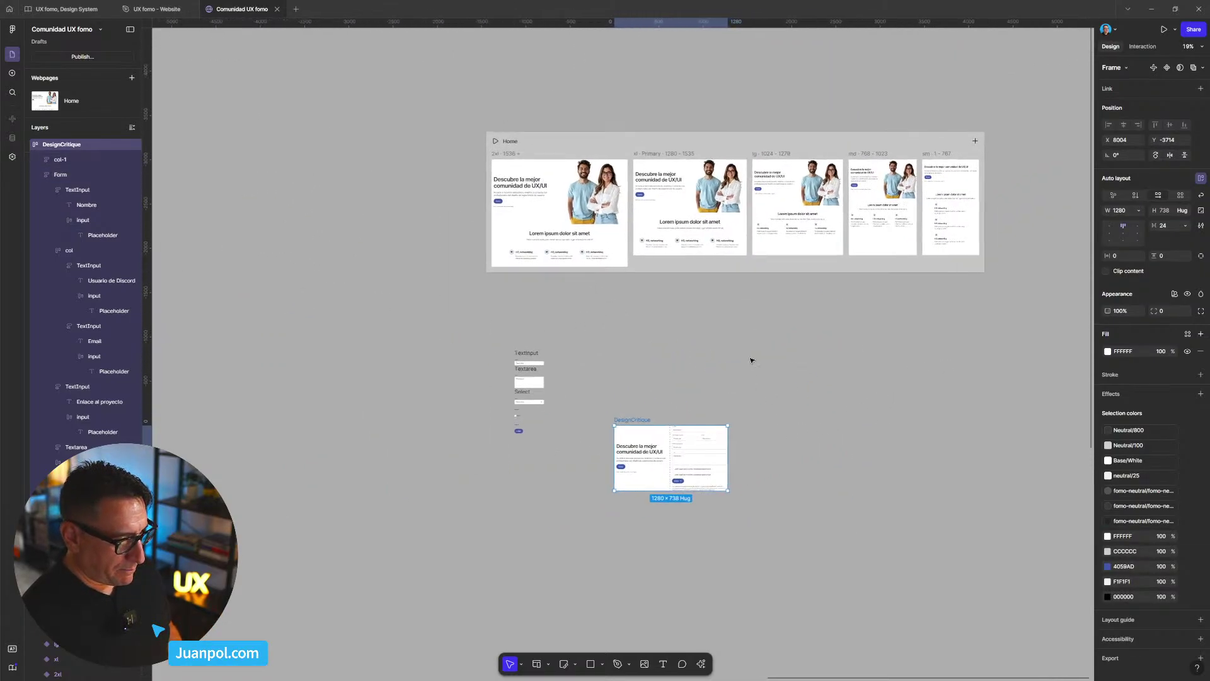
scroll(705, 281, up, 6)
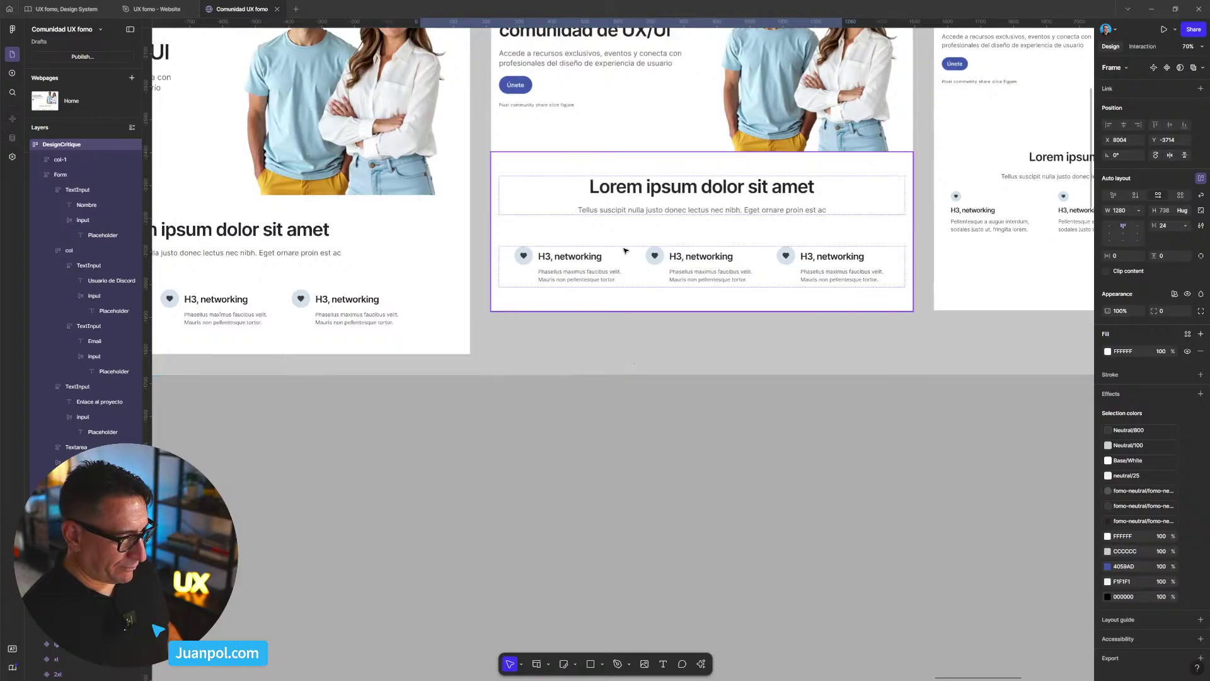
click(625, 250)
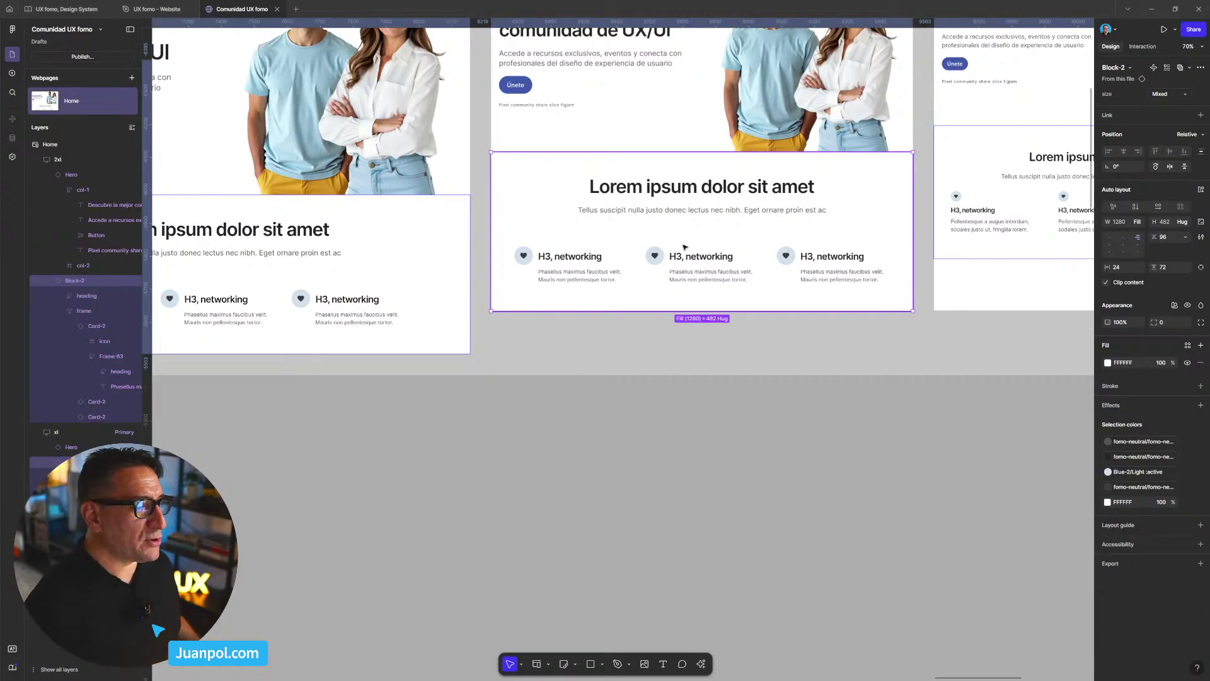
scroll(679, 204, up, 3)
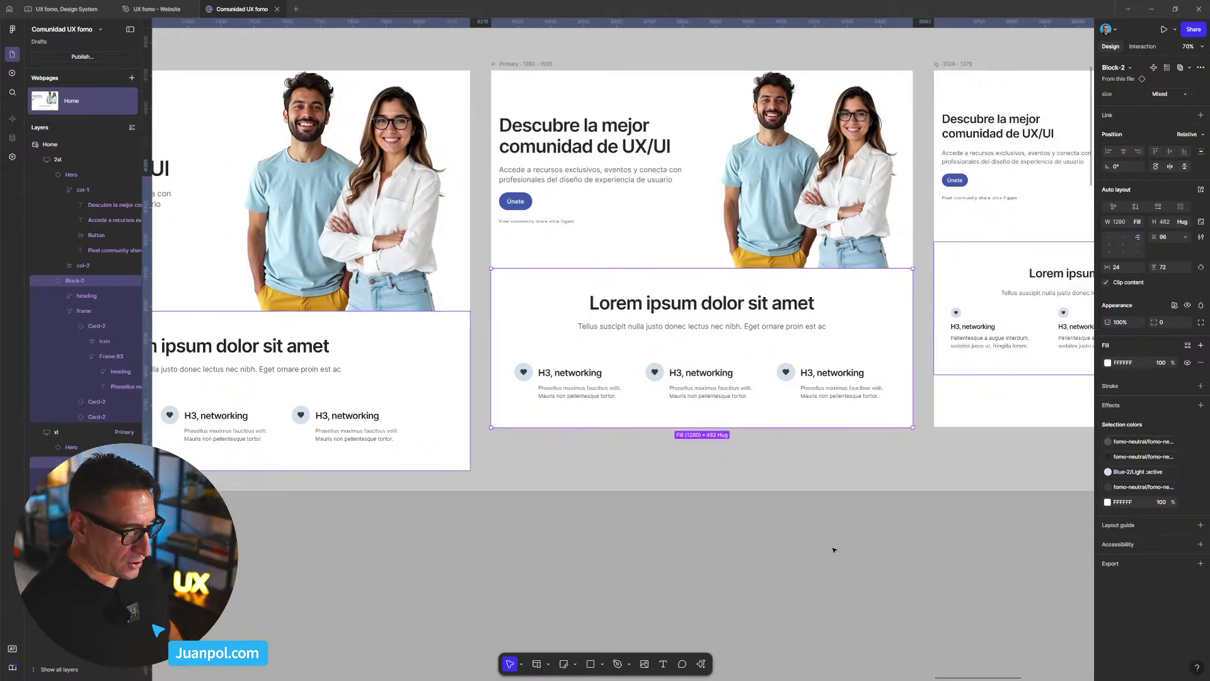
scroll(832, 553, down, 5)
scroll(834, 558, down, 3)
drag(829, 541, 744, 315)
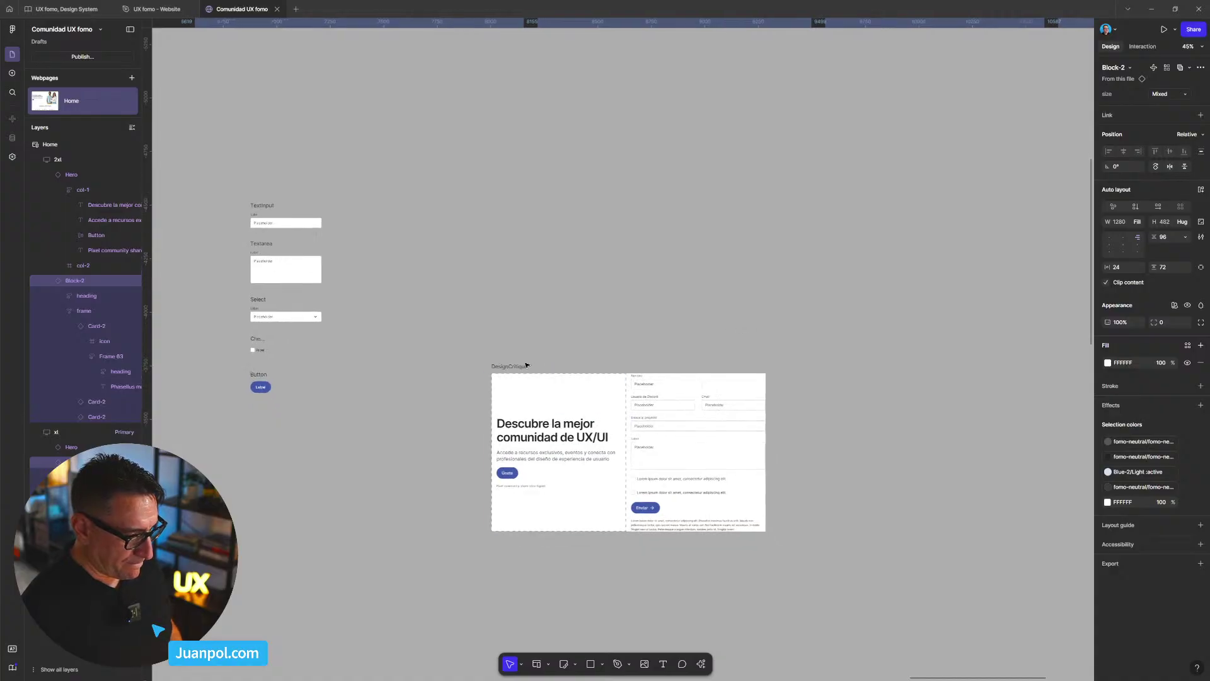
click(525, 366)
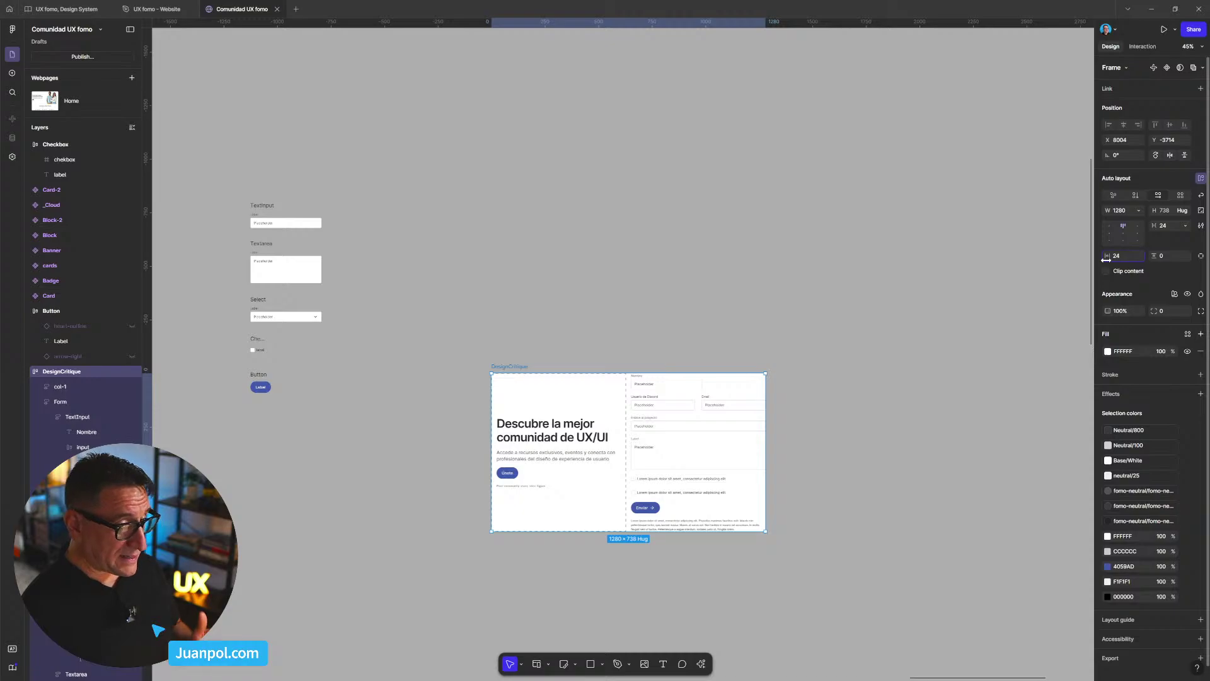
key(Return)
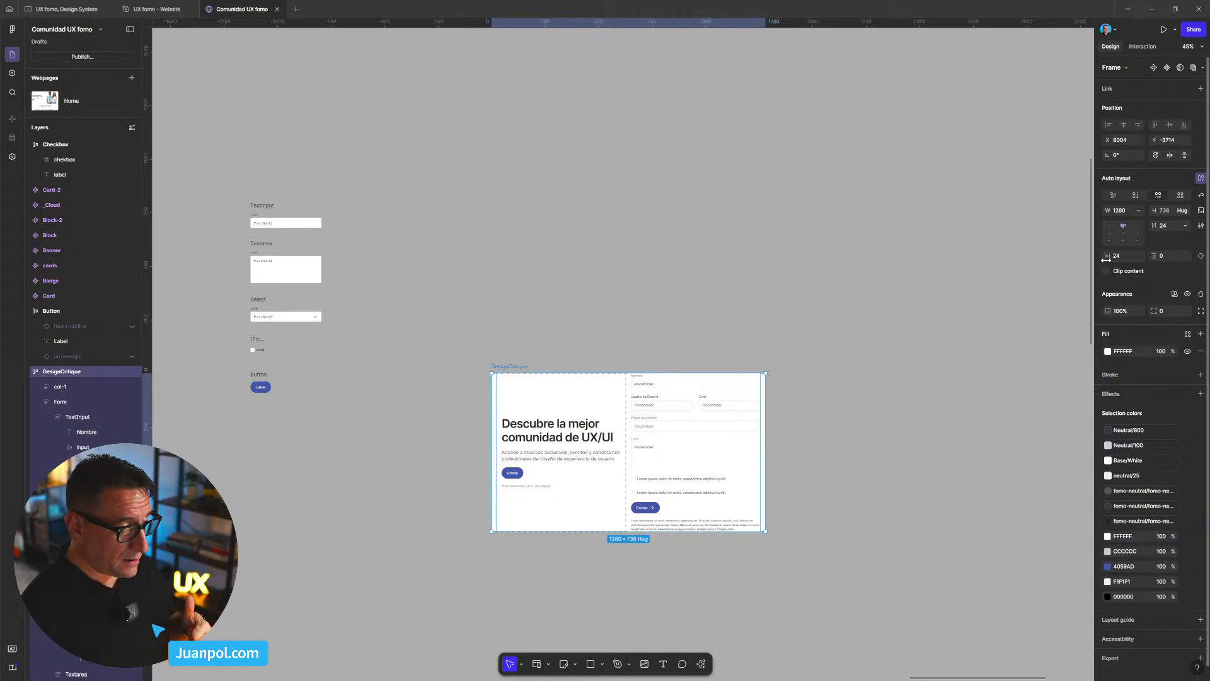
click(1152, 256)
text(72)
key(Return)
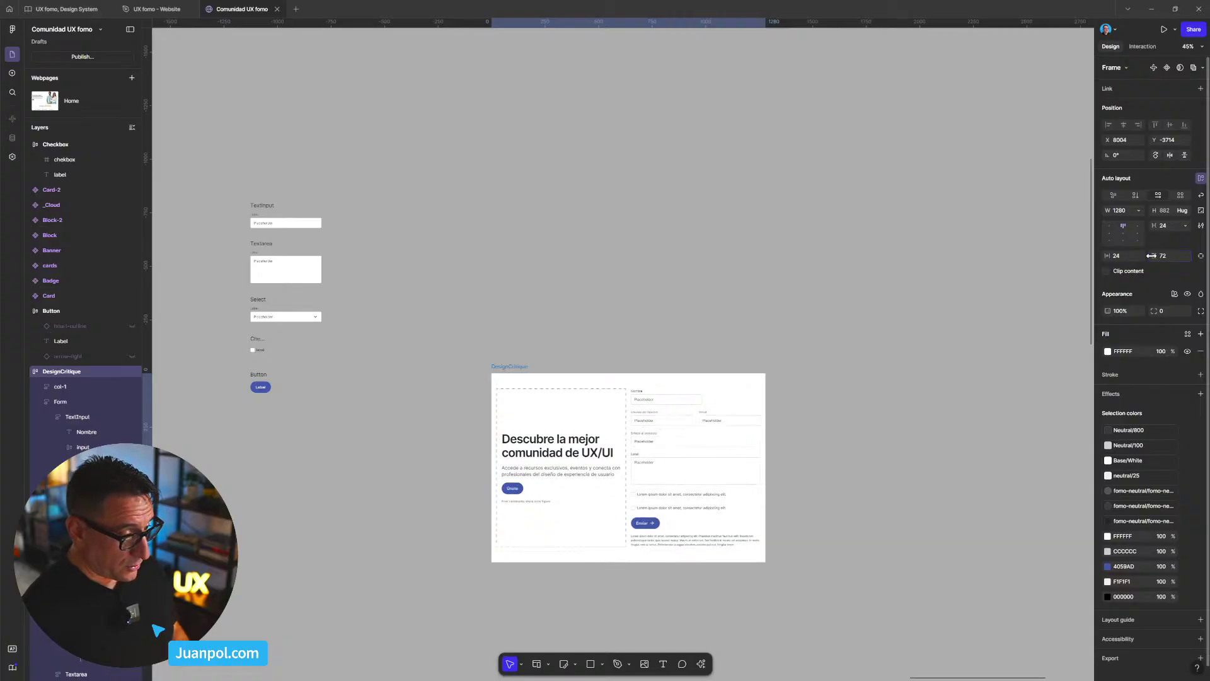
- Move the group of form components, from TextInput to Button, away to the left of the DesignCritique frame
scroll(914, 319, down, 3)
scroll(740, 321, up, 3)
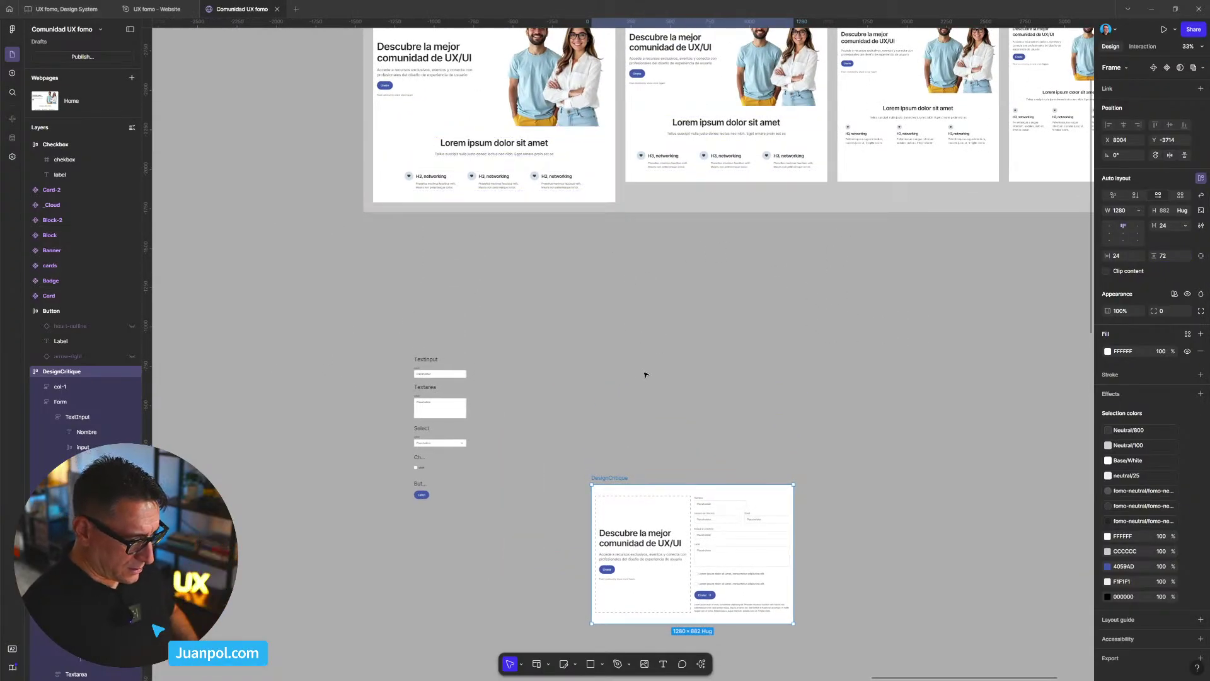
scroll(657, 407, down, 1)
scroll(619, 402, down, 4)
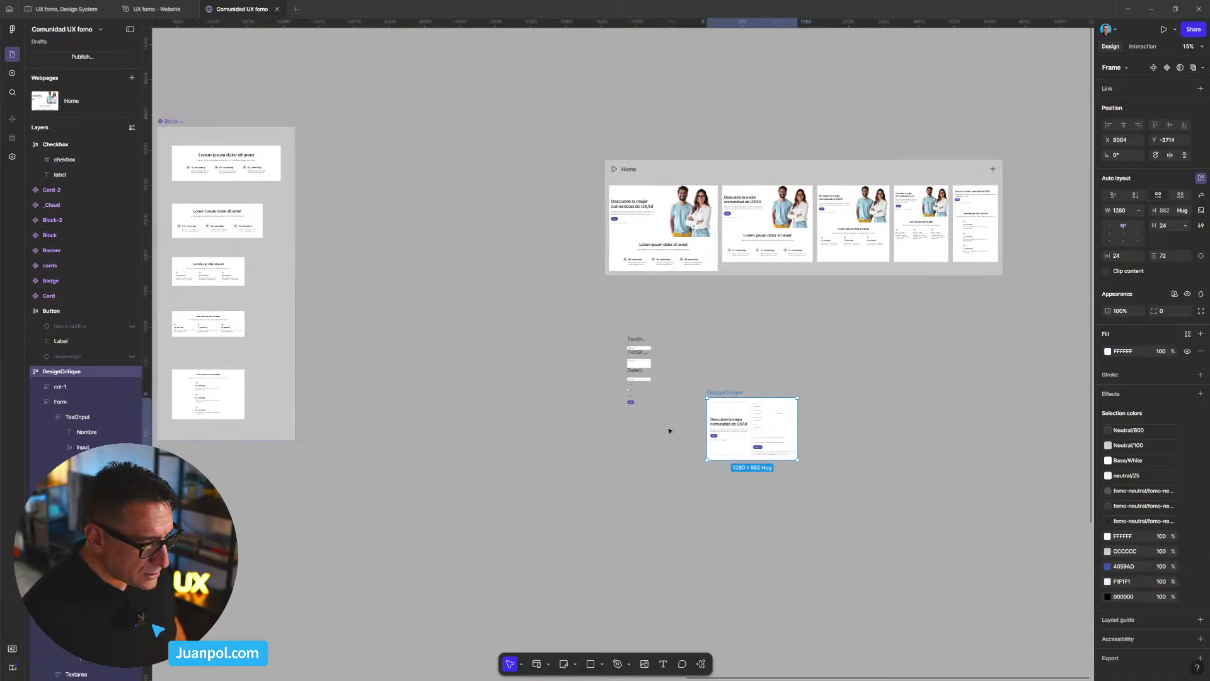
drag(599, 326, 662, 419)
drag(638, 372, 474, 311)
- Move the DesignCritique frame just below the Home page's Primary breakpoint, at about X 8227, Y -5008
drag(717, 392, 733, 301)
drag(746, 279, 719, 286)
scroll(719, 286, up, 5)
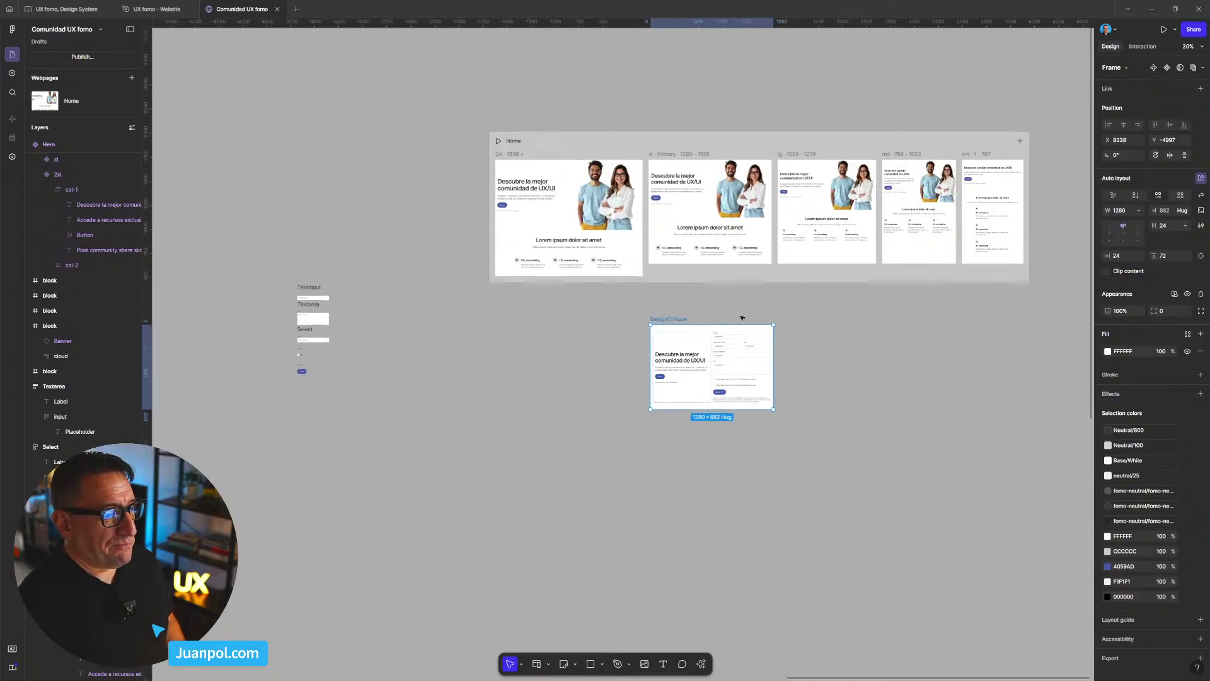
scroll(620, 346, up, 4)
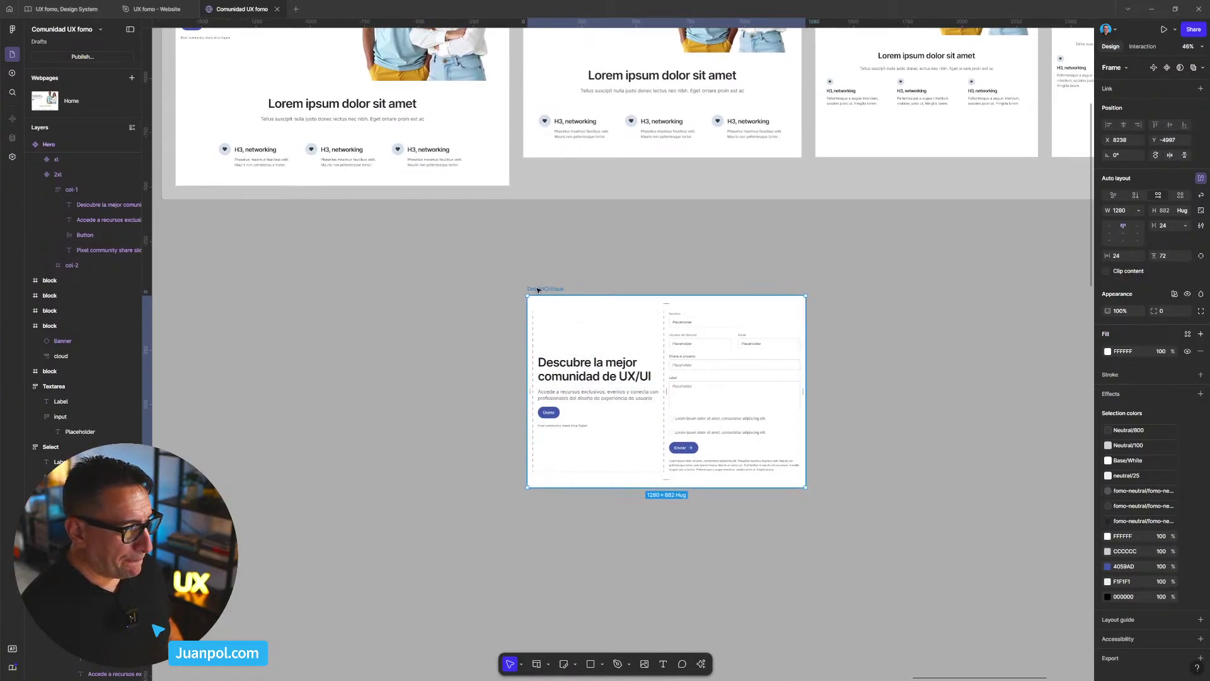
drag(538, 291, 535, 288)
- Align the contents of the DesignCritique frame's left column (col-1) to the top left
scroll(614, 380, up, 2)
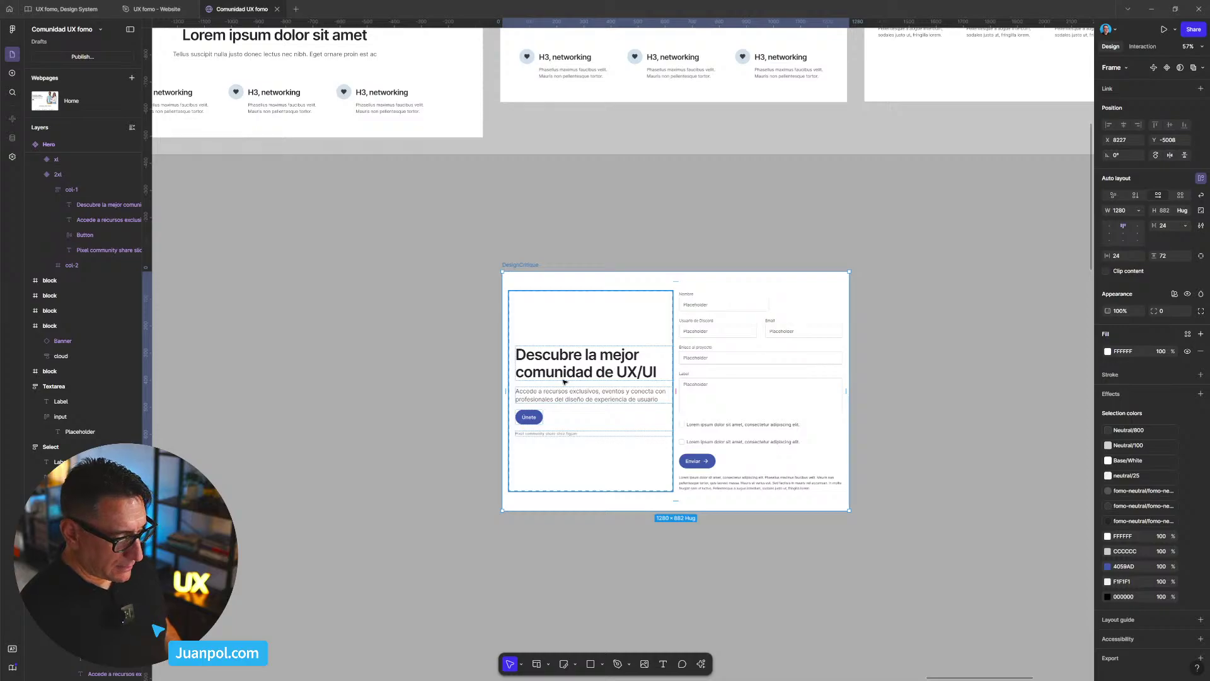
scroll(583, 392, up, 3)
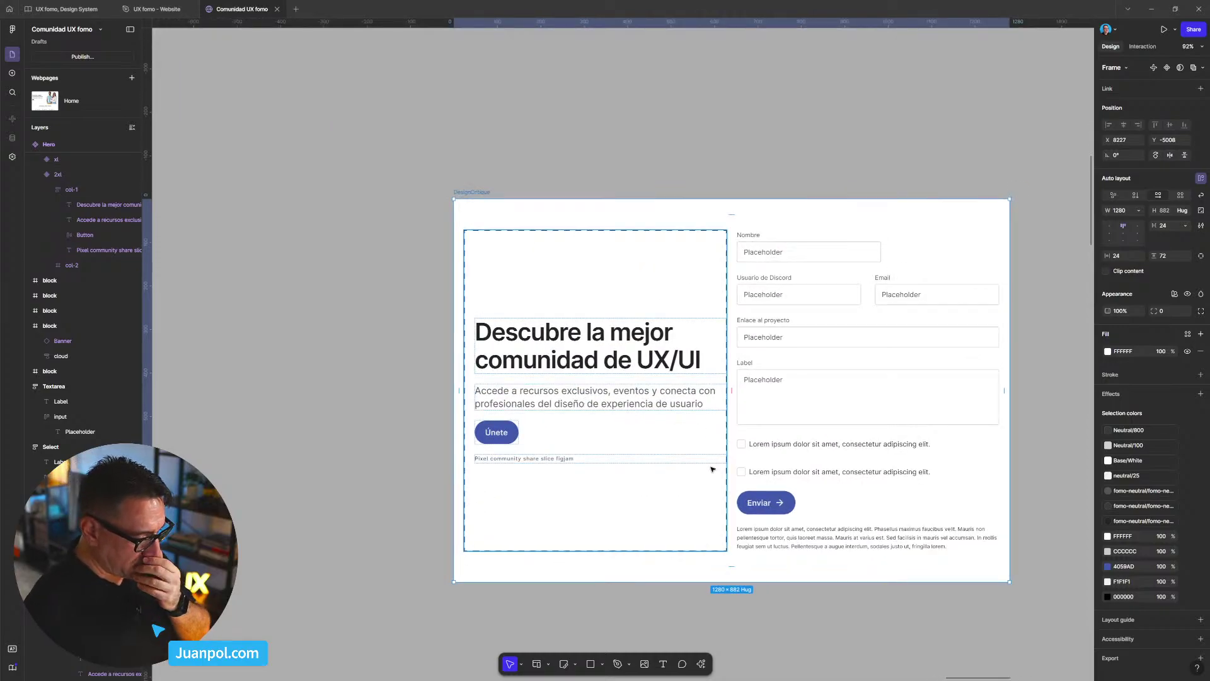
scroll(801, 622, up, 1)
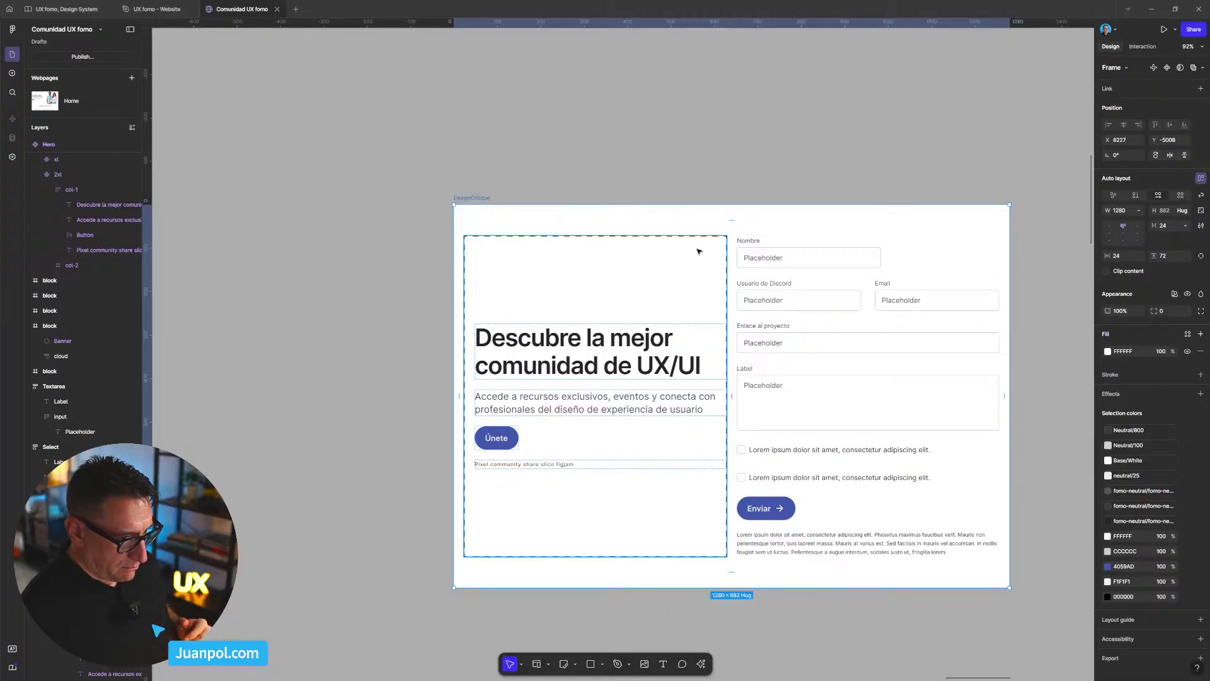
click(548, 262)
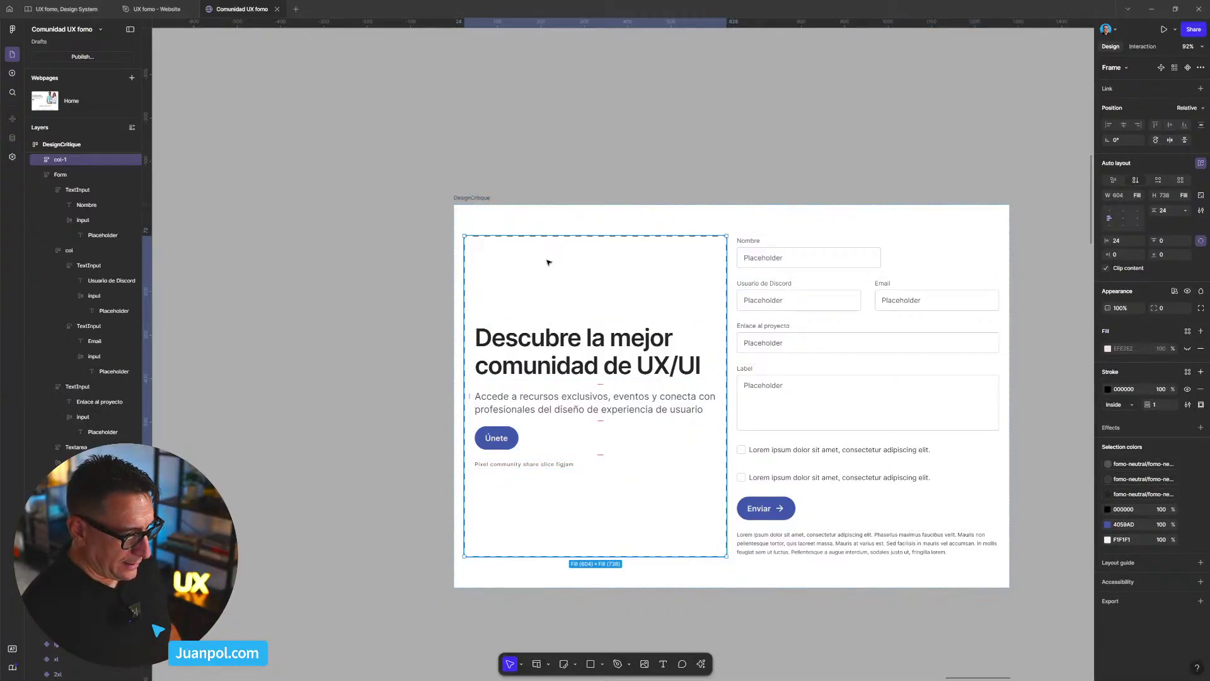
double_click(561, 341)
click(412, 408)
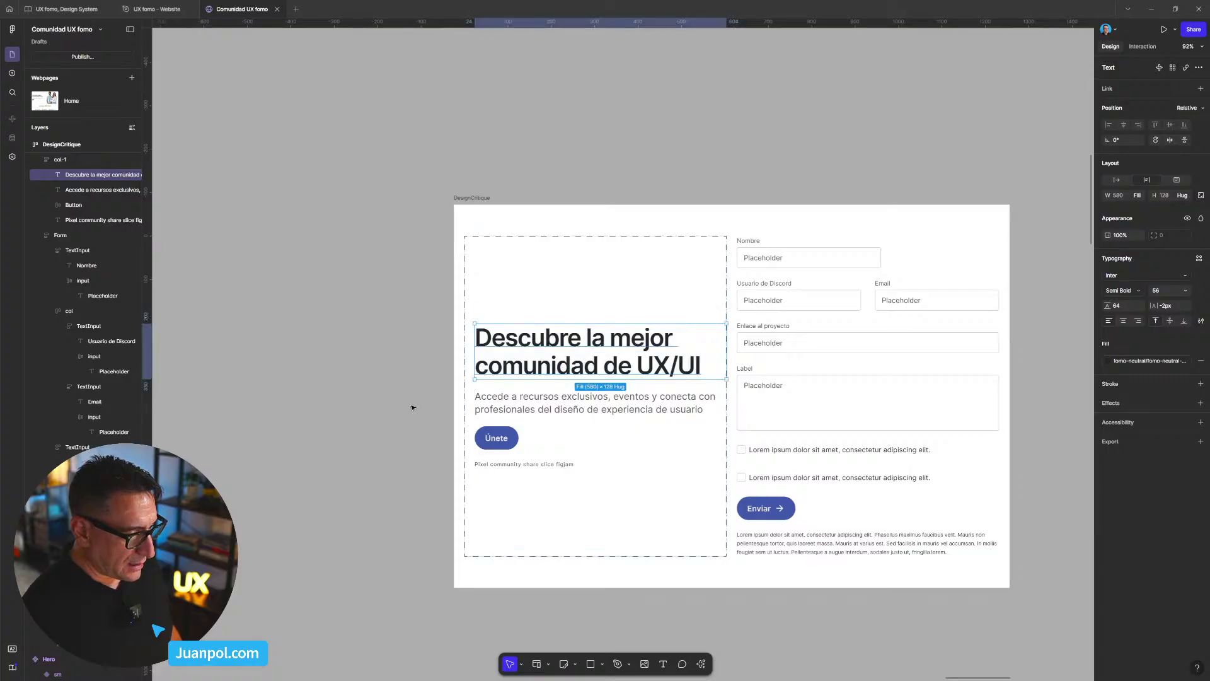
click(560, 514)
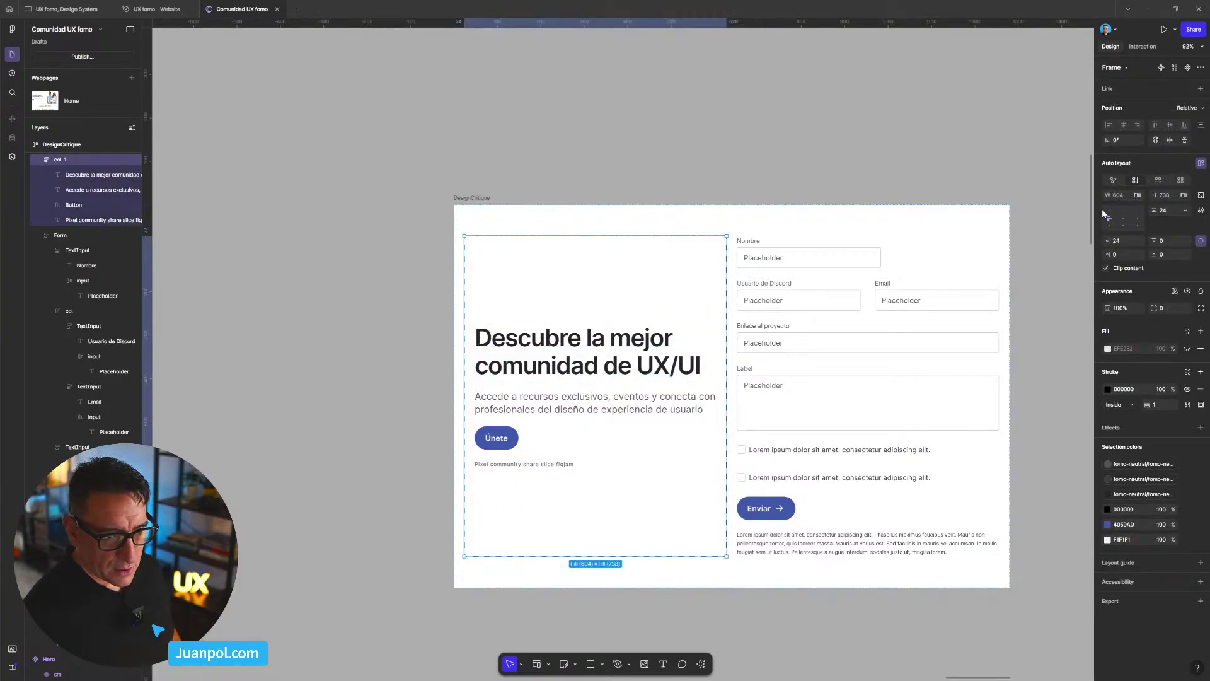
click(1108, 212)
click(823, 132)
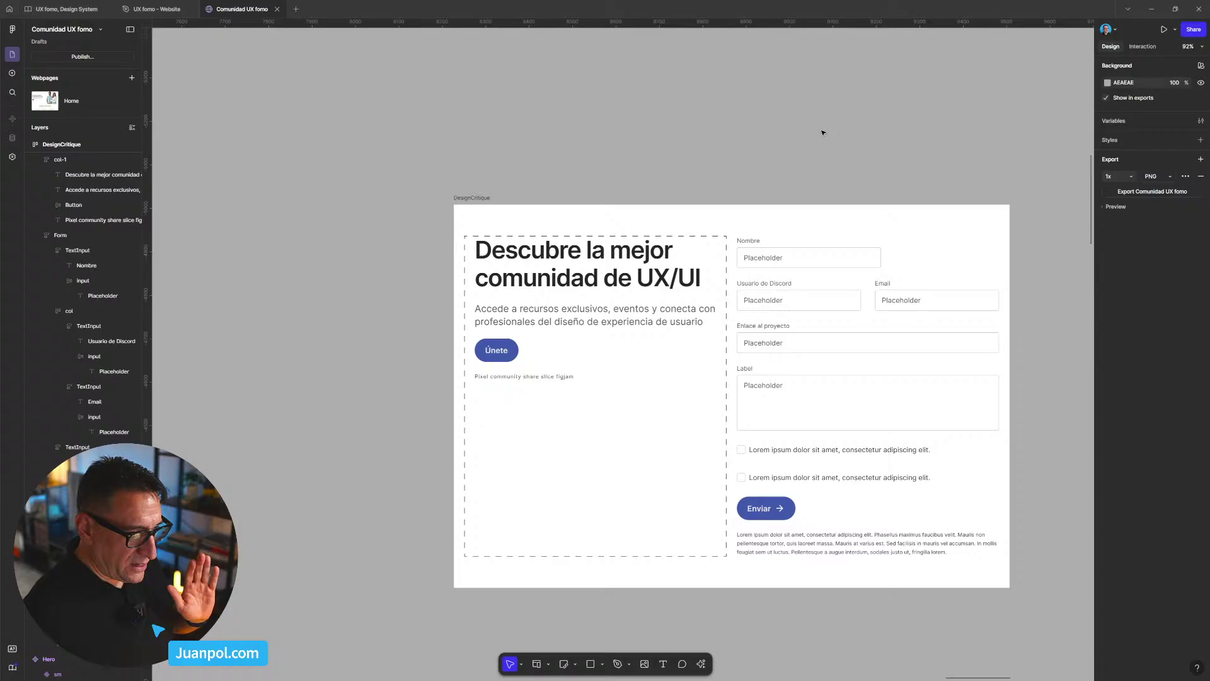
- Remove the dashed stroke from the col-1 frame in the DesignCritique section
double_click(645, 269)
click(667, 347)
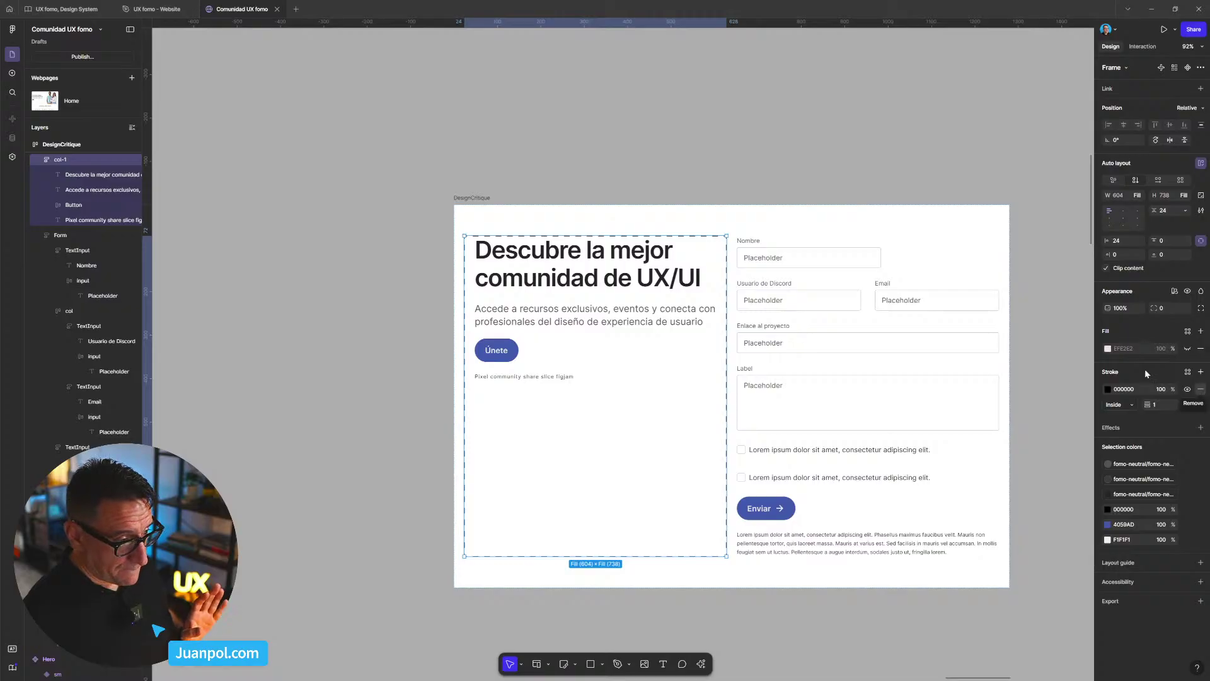
click(1201, 390)
- Delete the Únete button from the col-1 text column
click(496, 357)
shift+click(532, 379)
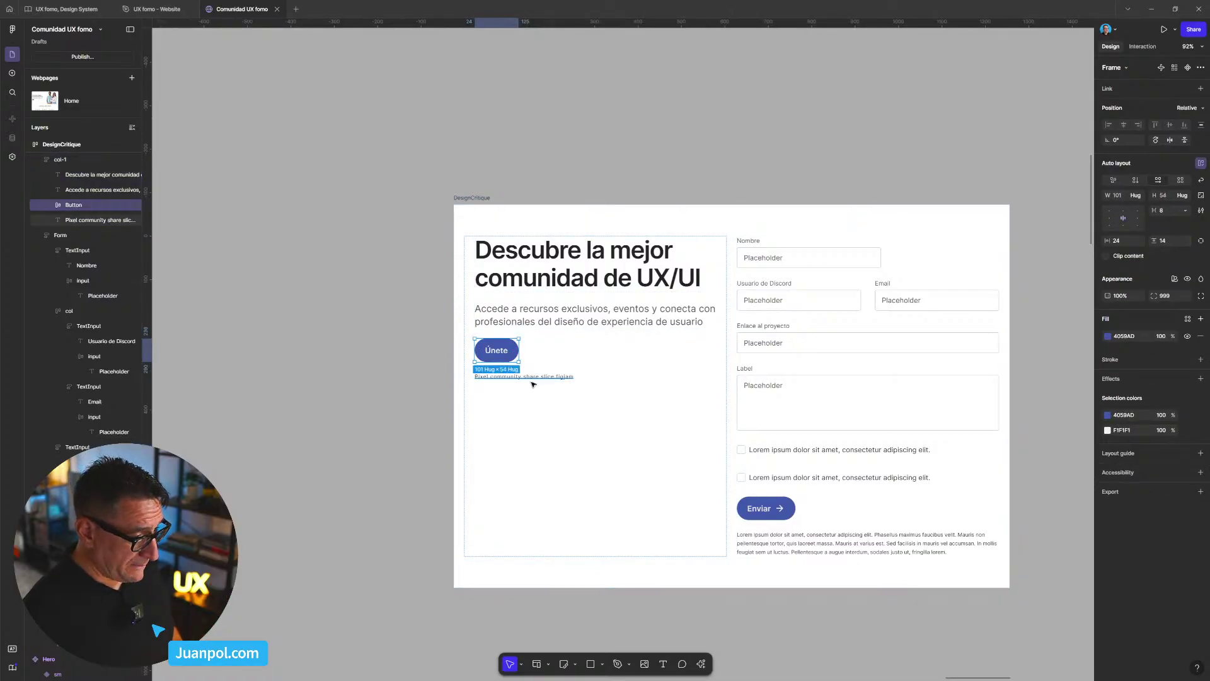
key(Escape)
click(498, 361)
click(497, 359)
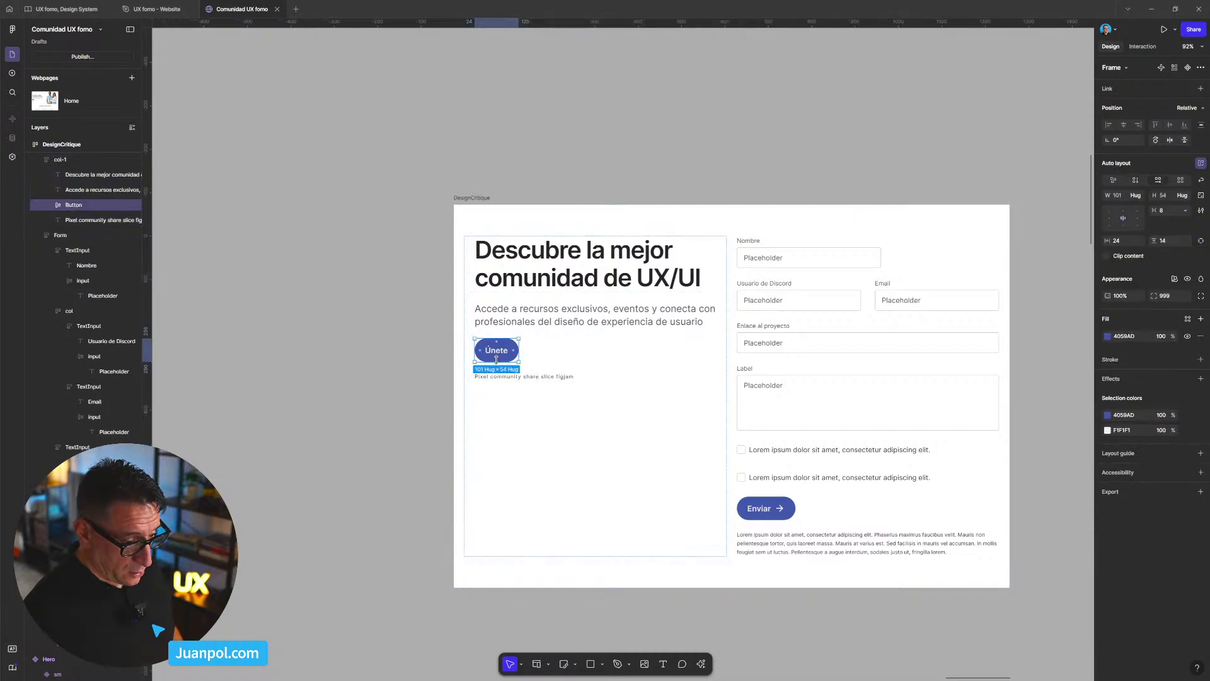
key(Delete)
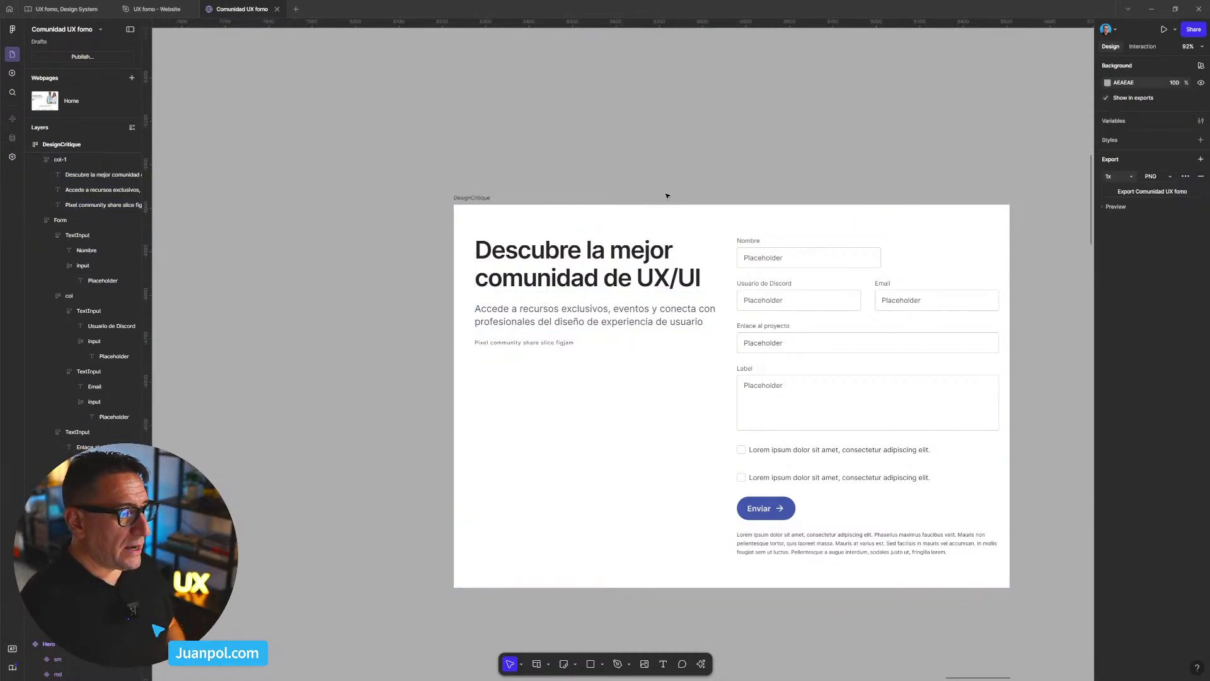
- Replace the subtitle below the col-1 heading with the long Lorem ipsum paragraph ending in "fringilla lorem."
scroll(563, 210, right, 2)
scroll(564, 210, down, 1)
double_click(547, 236)
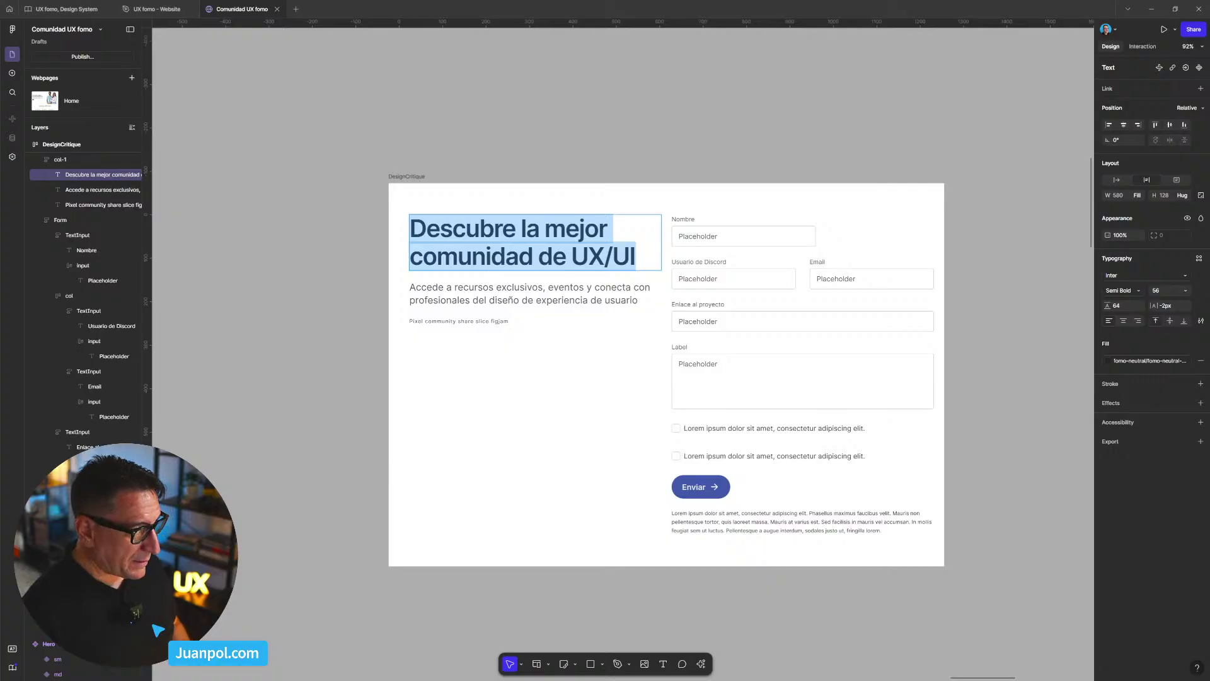
scroll(365, 121, up, 2)
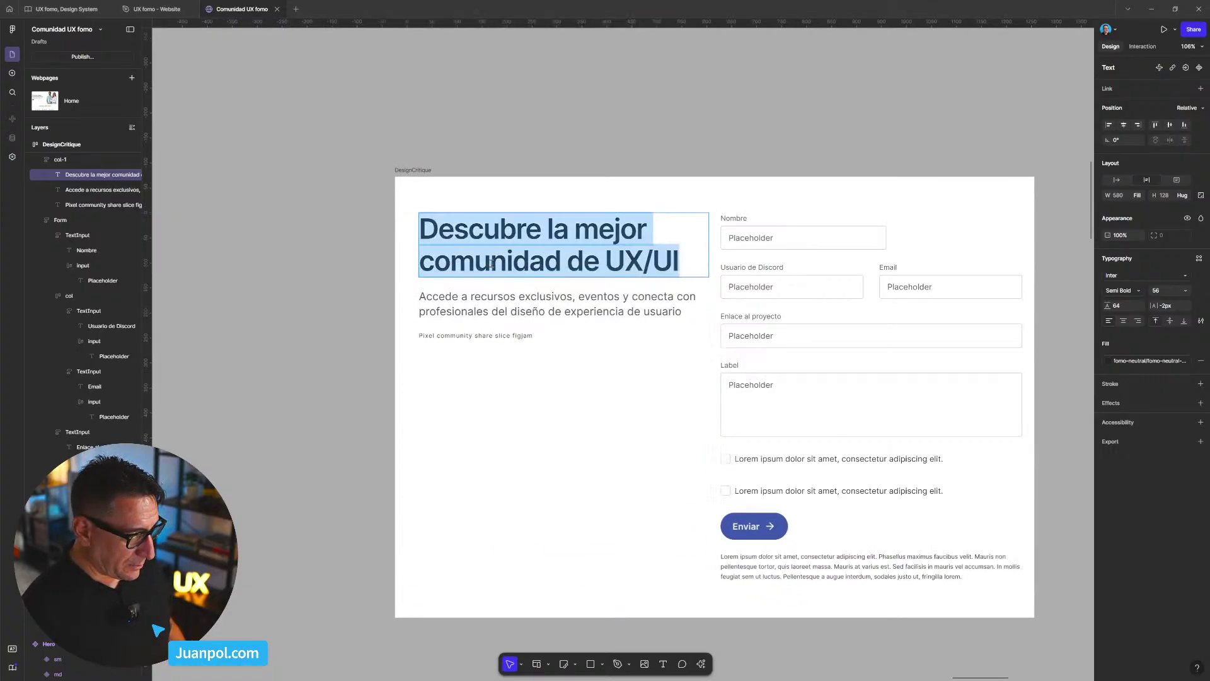
double_click(532, 301)
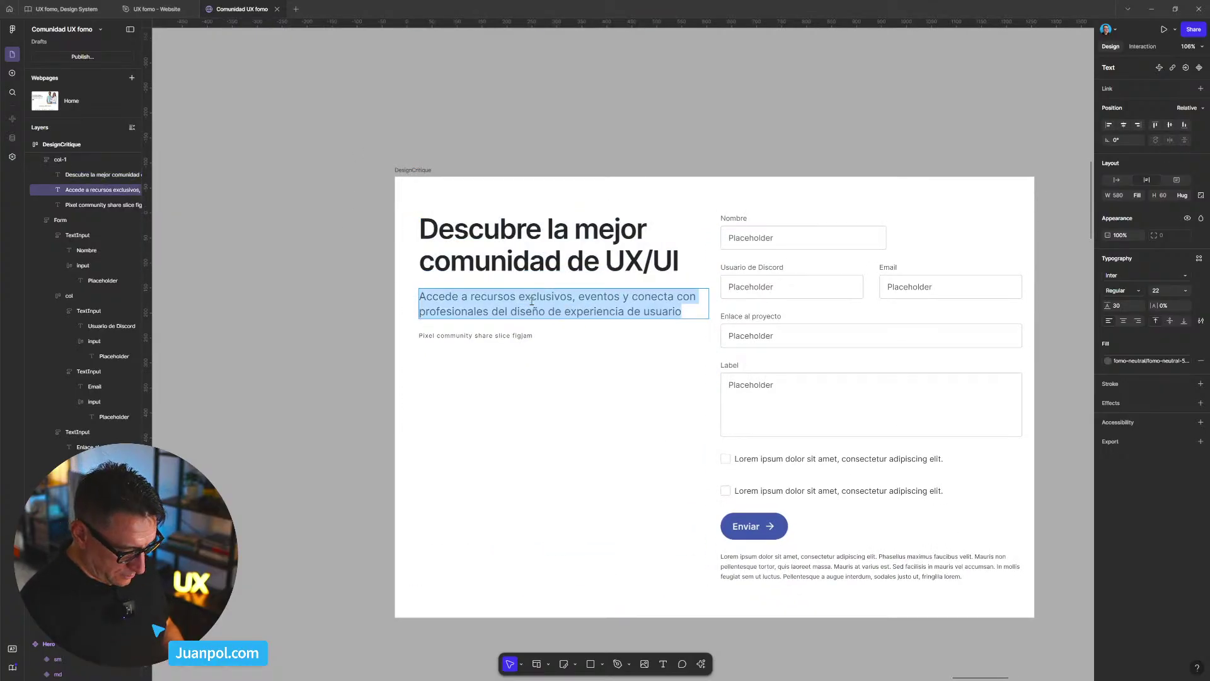
key(BackSpace)
text(Lorem ipsum dolor sit amet, consectetur adipiscing elit. Phasellus maximus faucibus velit. Mauris non pellentesque tortor, quis laoreet massa. Mauris at varius est. Sed facilisis in mauris vel accumsan. In mollis feugiat sem ut luctus. Pellentesque a augue interdum, sodales justo ut, fringilla lorem.)
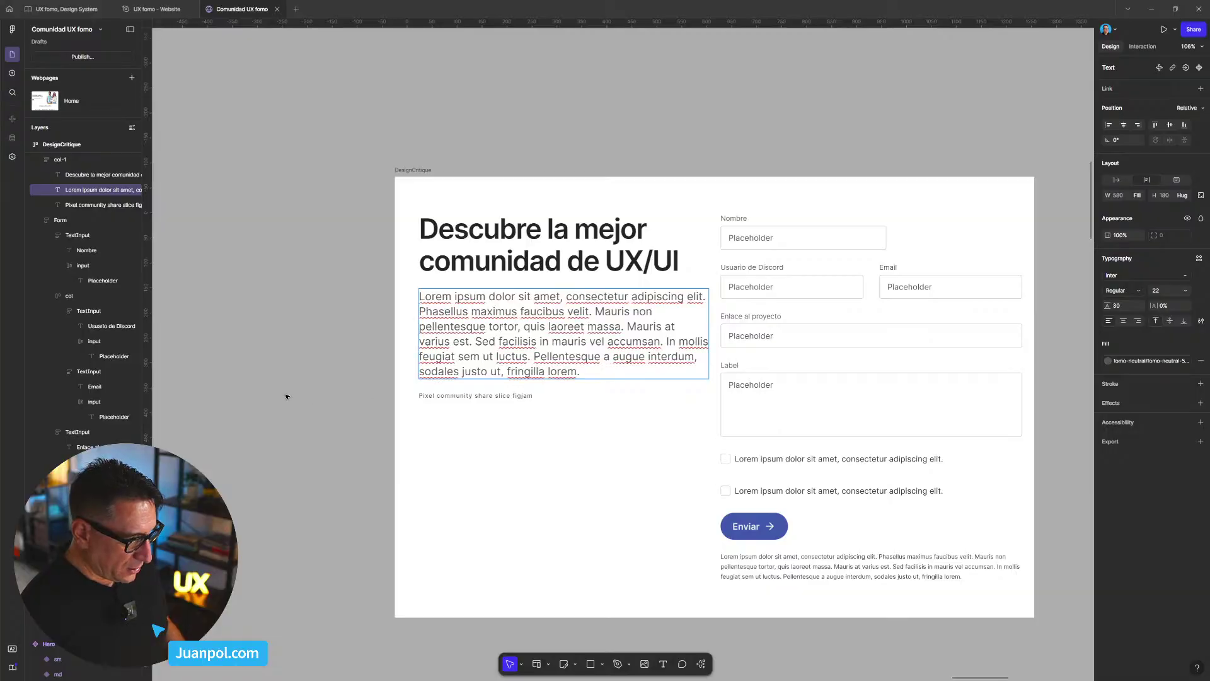
- Split the Lorem ipsum text into two paragraphs before "Sed facilisis", separated by a blank line
double_click(287, 397)
double_click(479, 342)
double_click(476, 341)
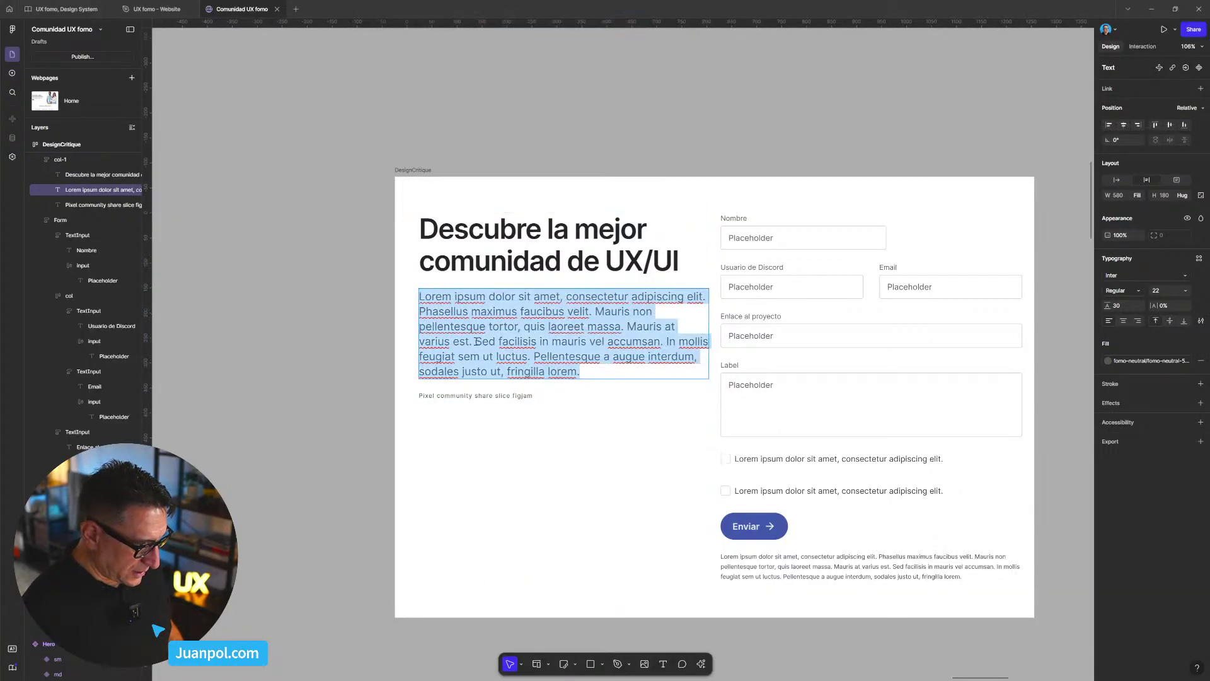
click(476, 341)
key(Return)
key(Return)
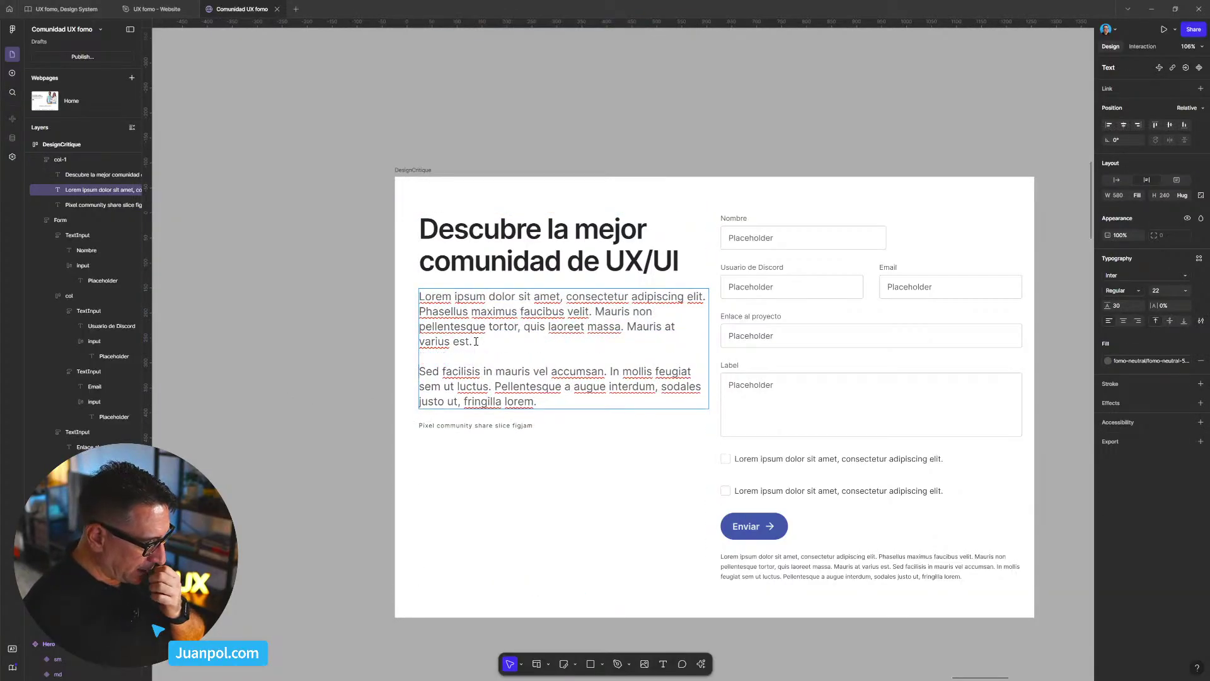
click(329, 384)
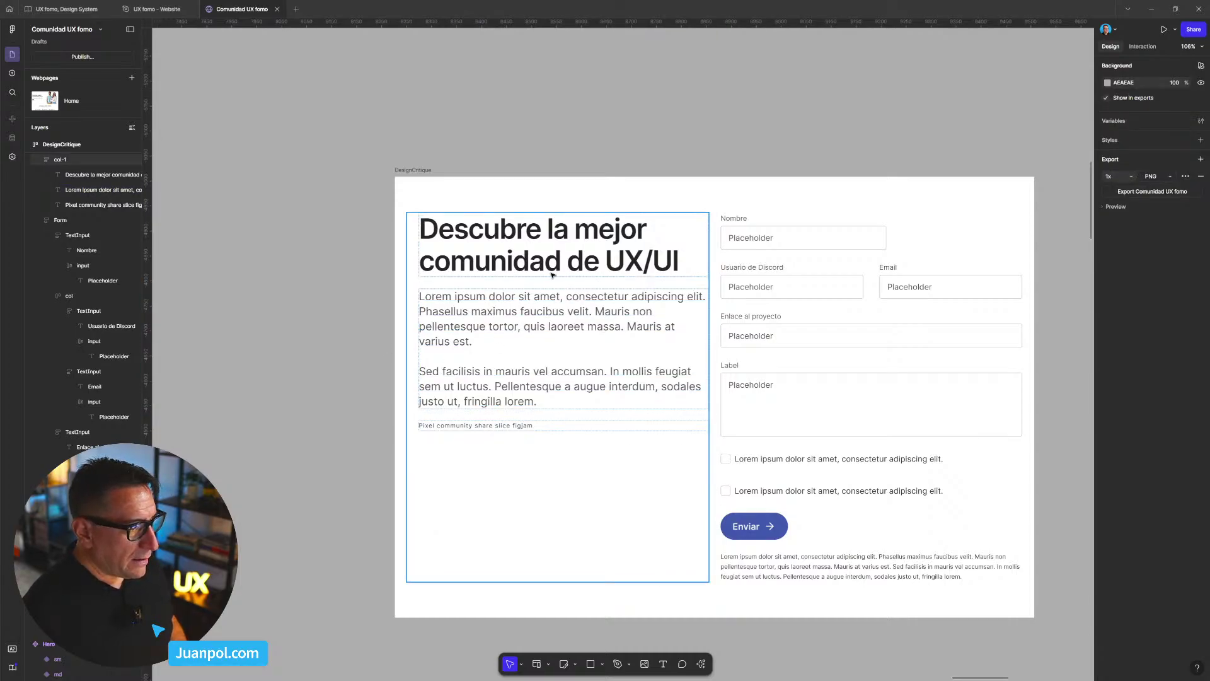
- Replace the col-1 heading with "Presenta tu proyecto y recibe feedback de la comunidad"
double_click(530, 257)
double_click(529, 257)
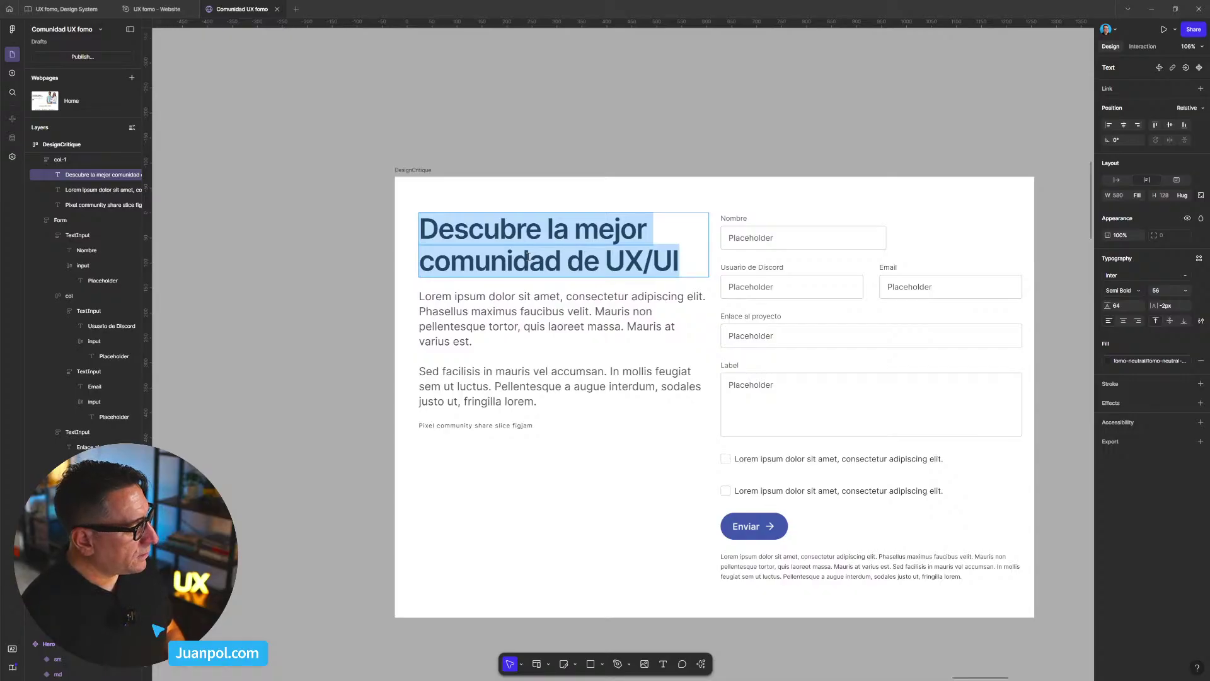
text(PResent)
key(BackSpace)
key(BackSpace)
key(BackSpace)
key(BackSpace)
key(BackSpace)
key(BackSpace)
text(res)
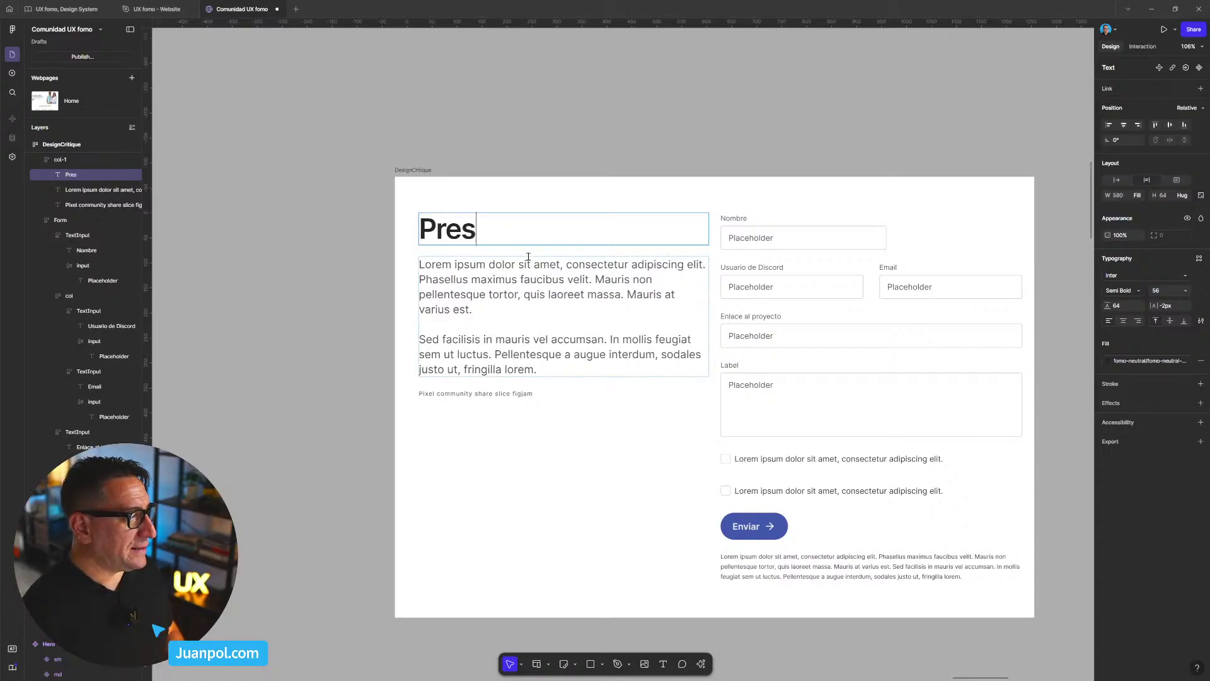
text(enta t)
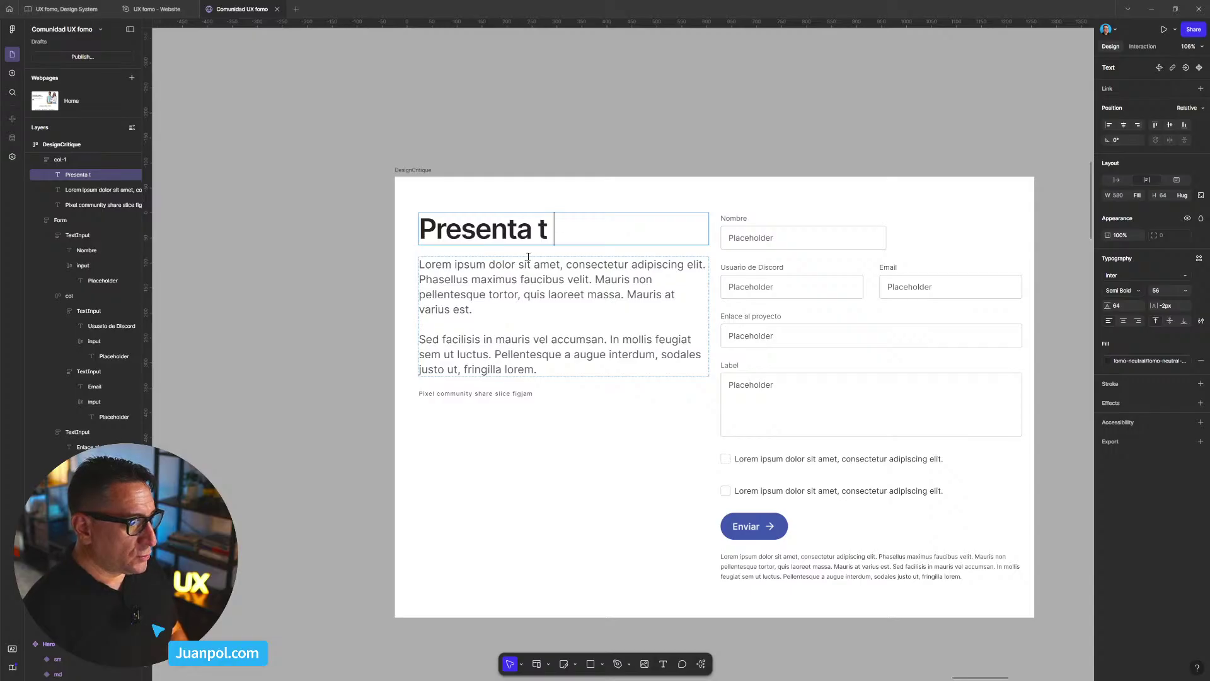
text(u proyecto y)
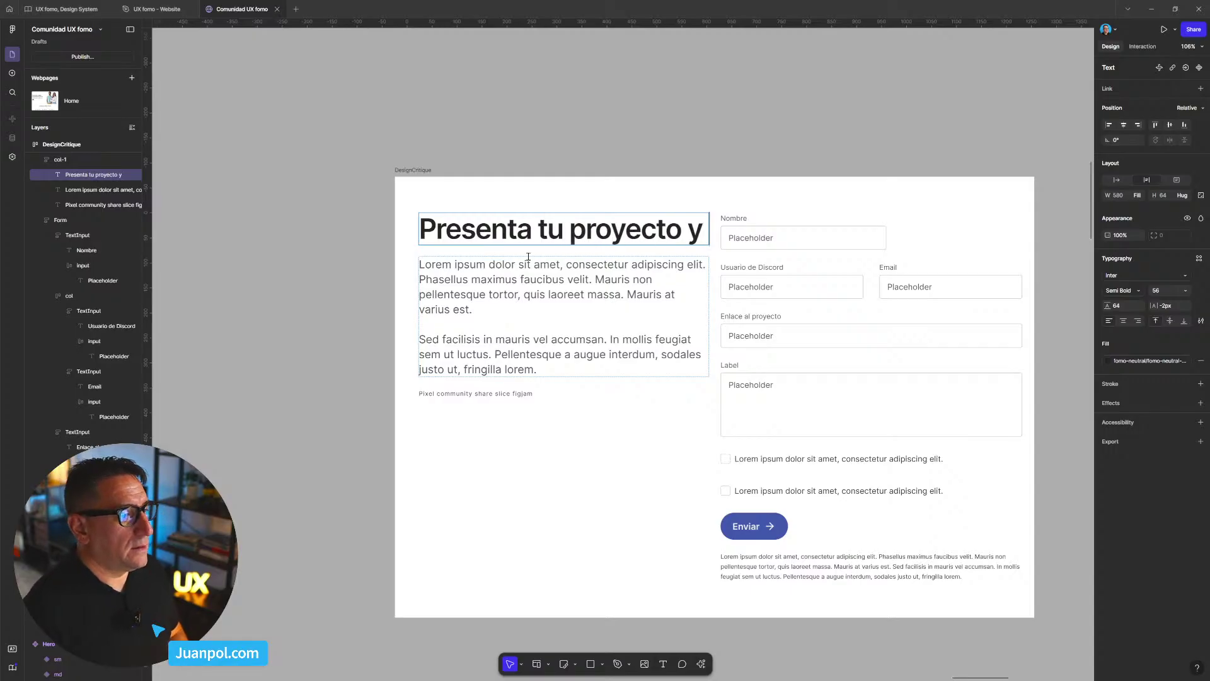
text( recibe fee)
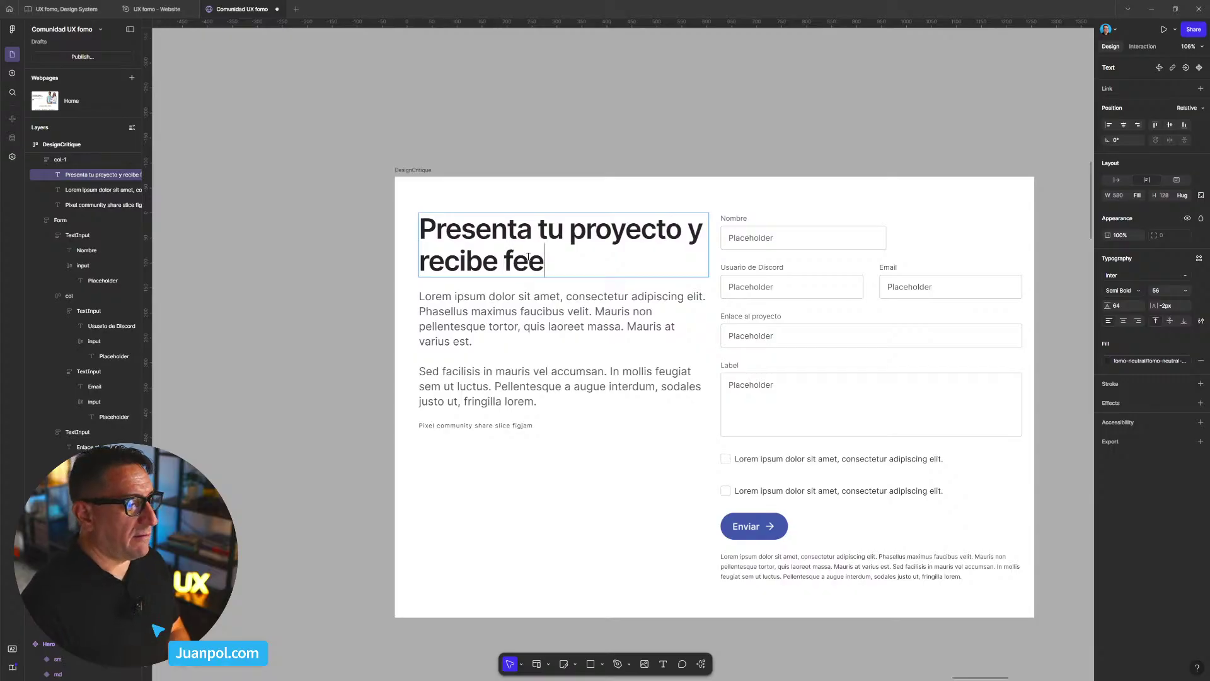
text(dback de la c)
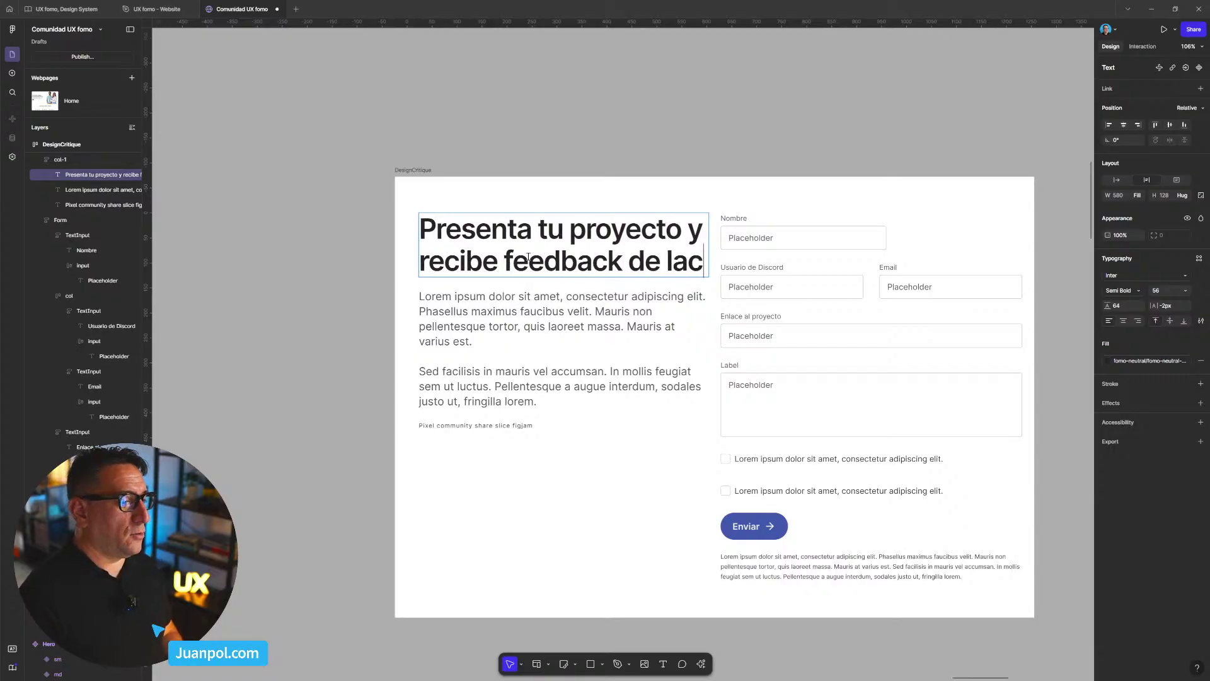
text(omun)
key(BackSpace)
key(BackSpace)
key(BackSpace)
key(BackSpace)
key(BackSpace)
text(comun)
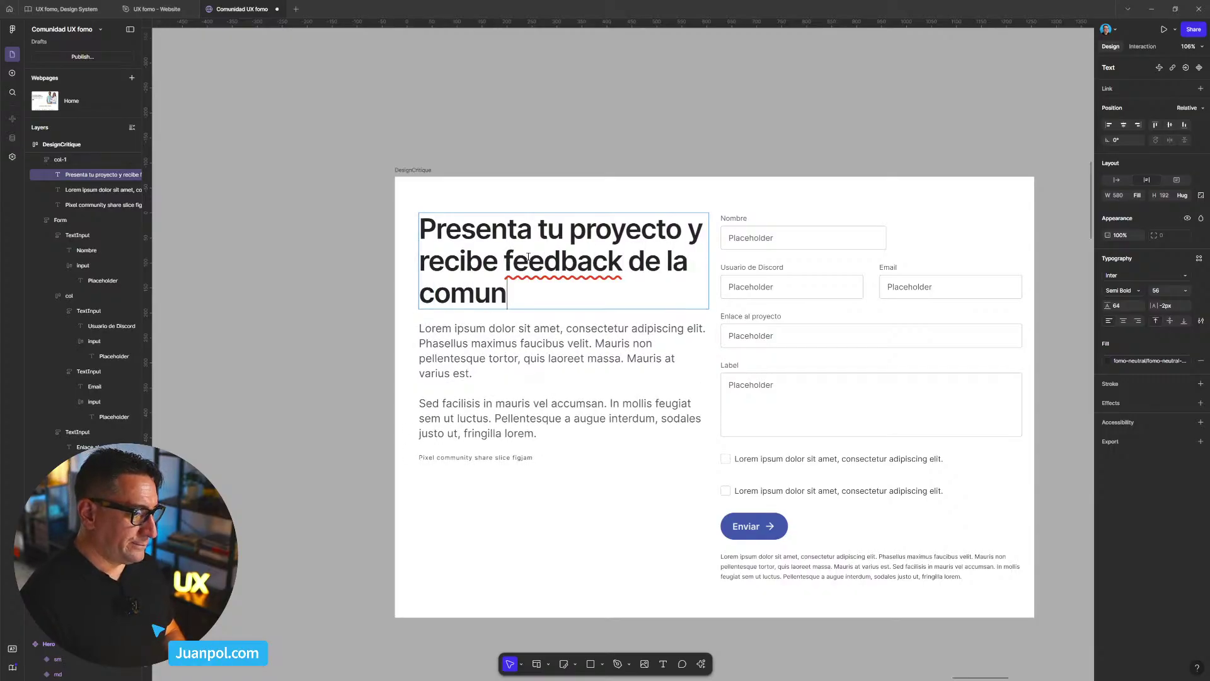
text(ida)
key(BackSpace)
text(dad)
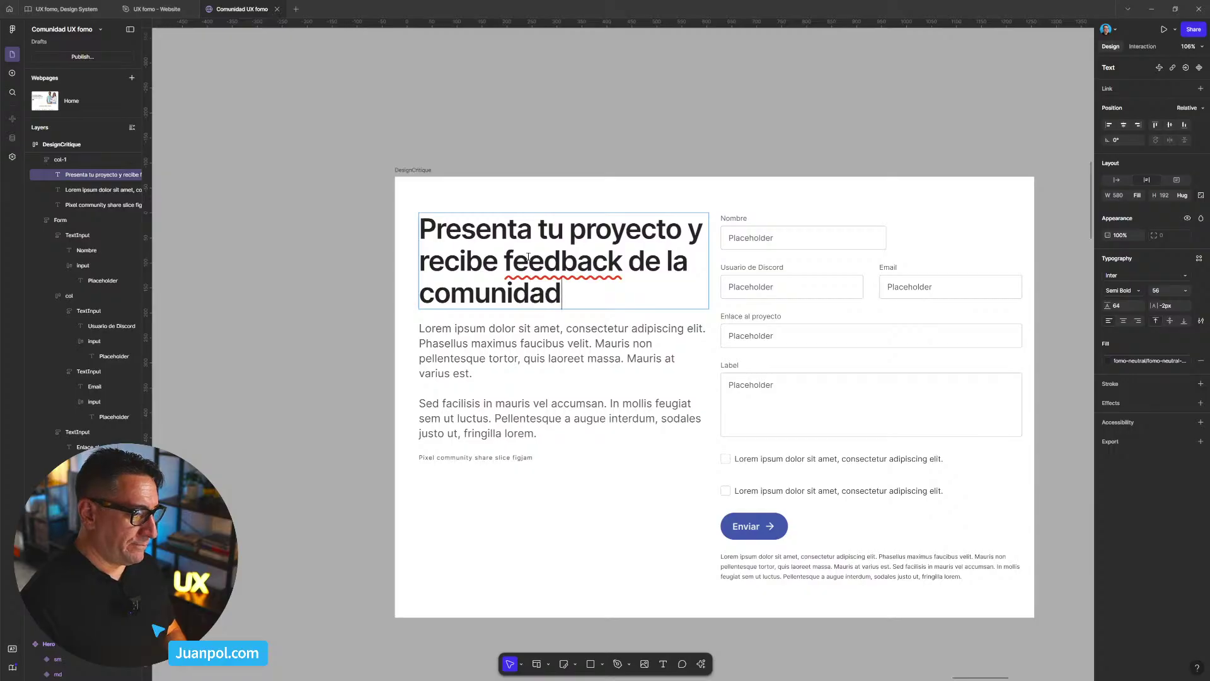
key(Escape)
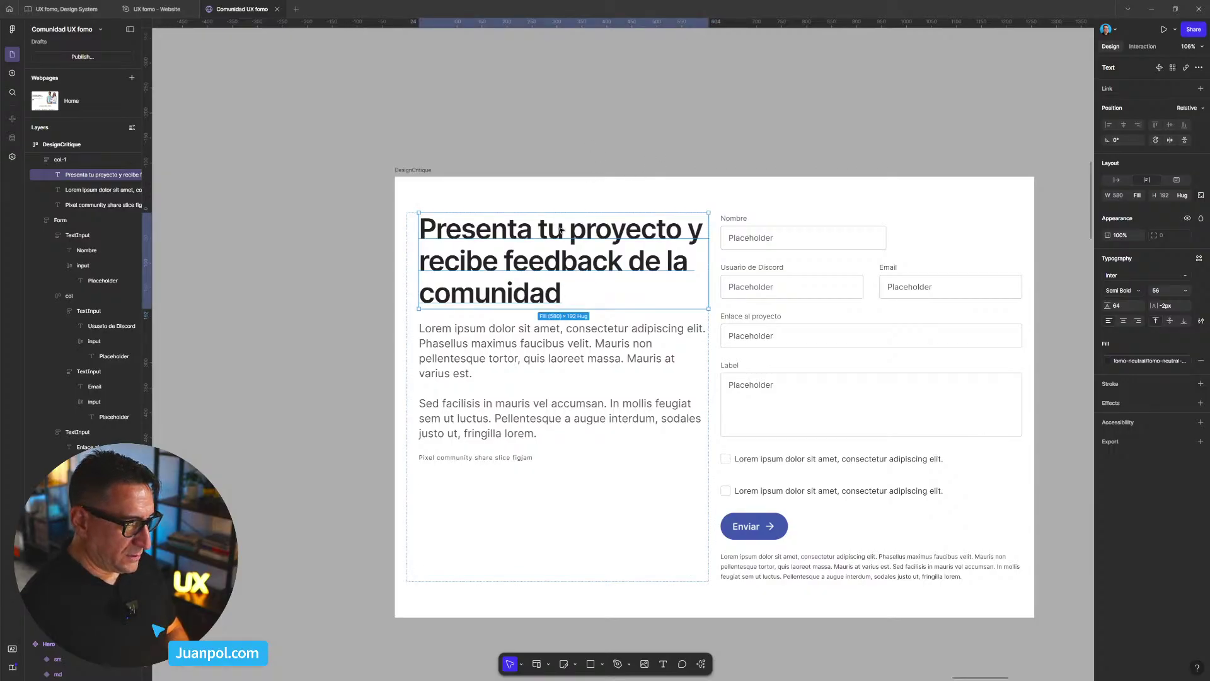
click(648, 147)
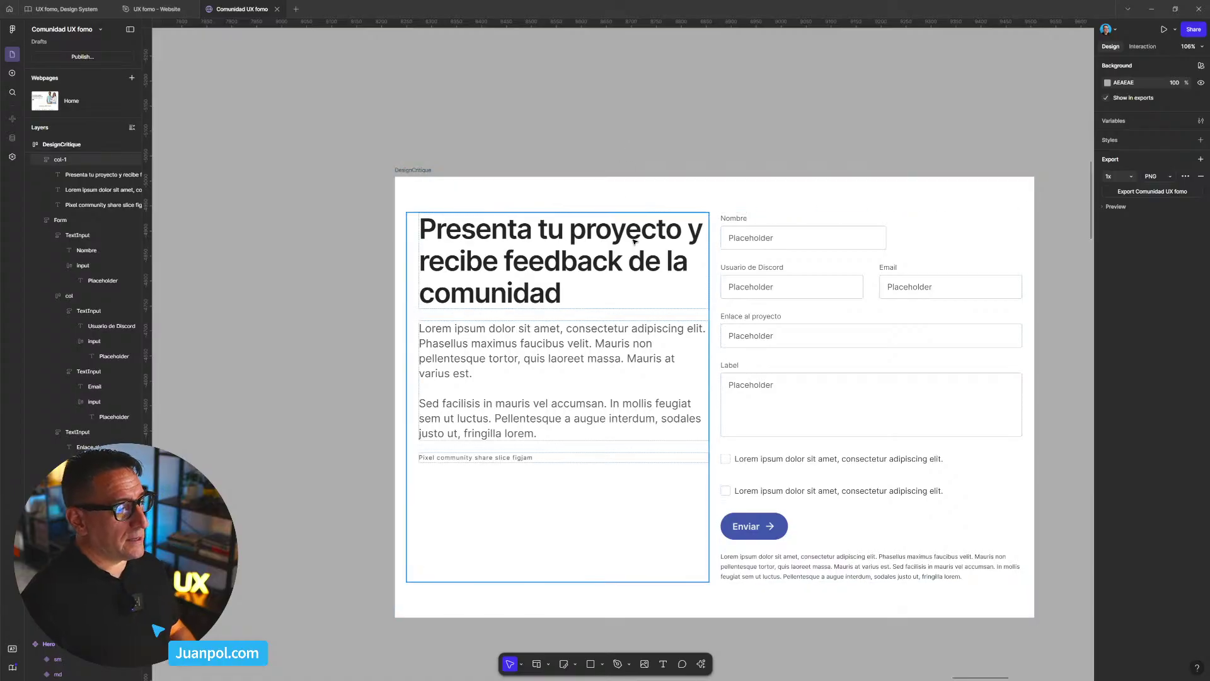
- Change the col-1 heading to "Obtén una design critique gratuita"
click(523, 290)
double_click(554, 289)
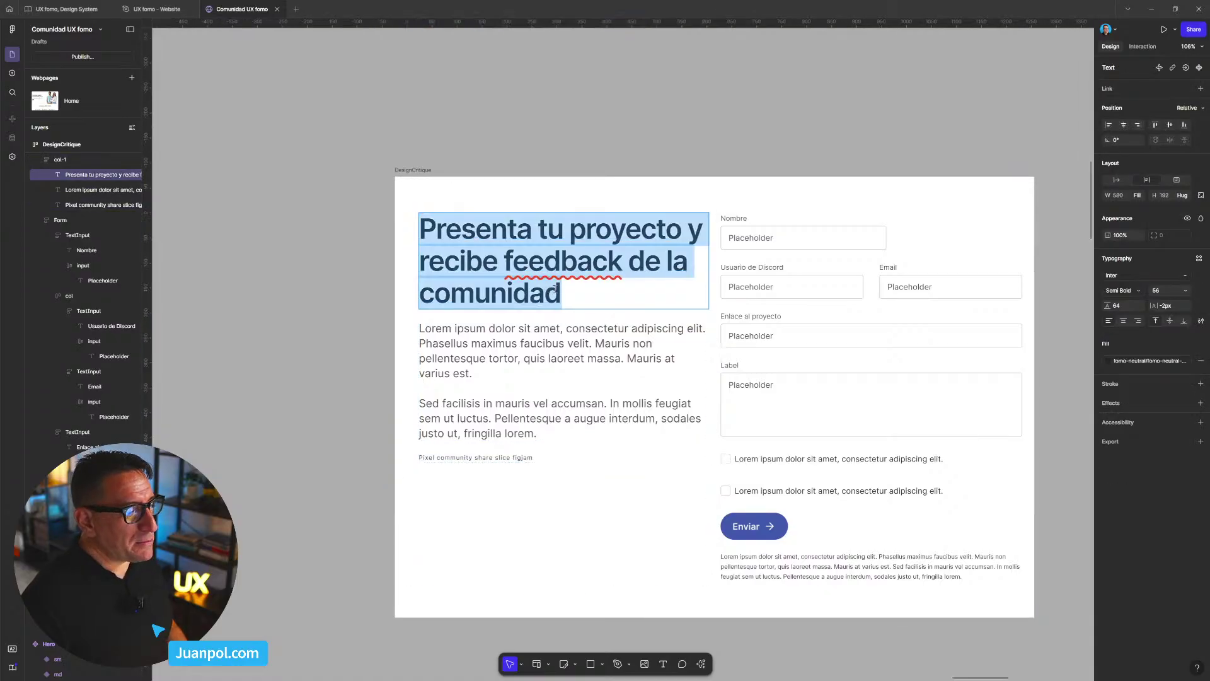
text(Ob)
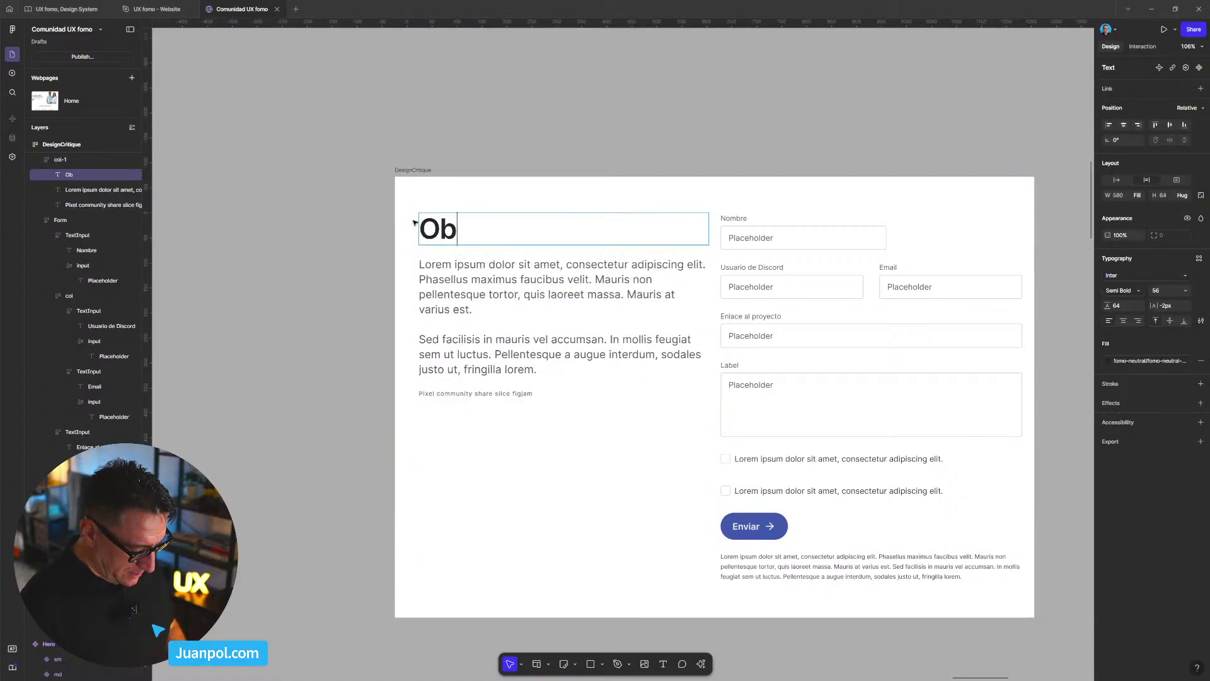
text(tén una design )
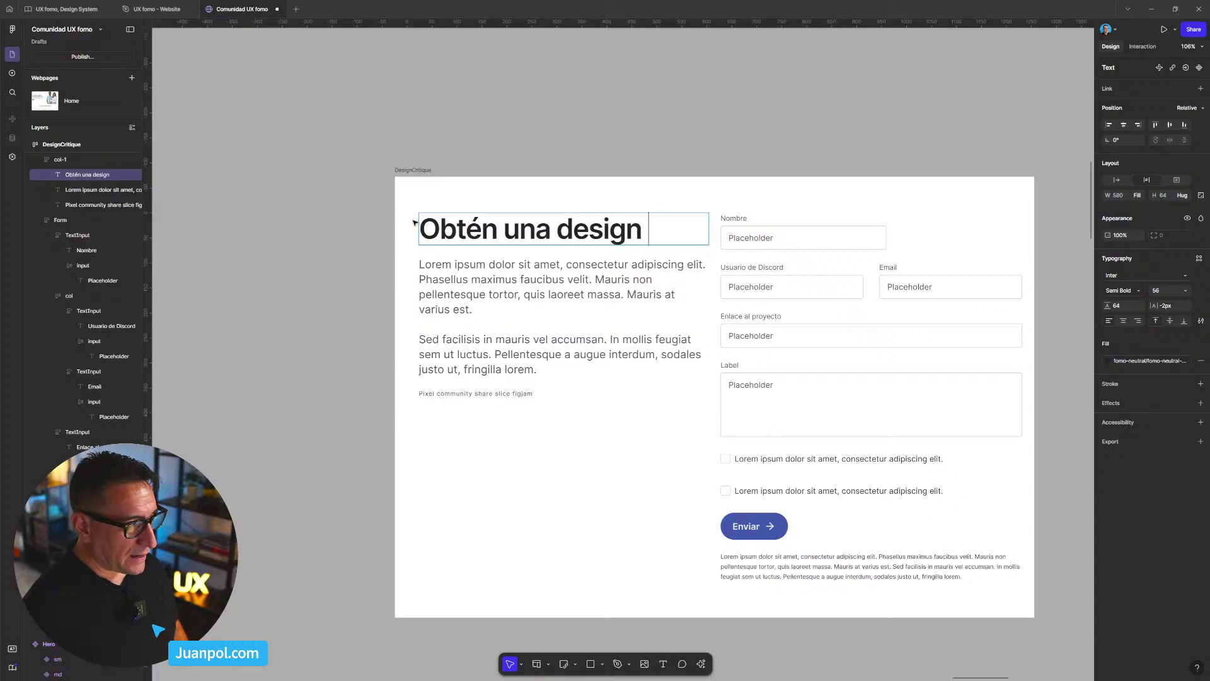
text(critiq)
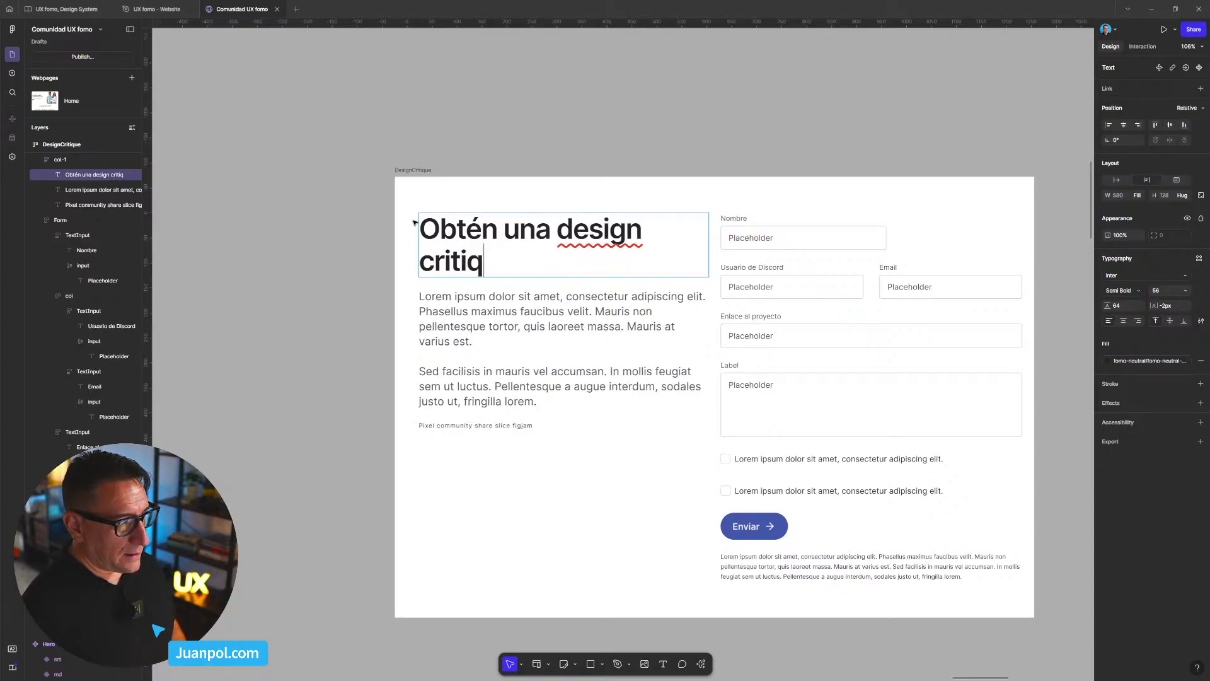
text(ue rg)
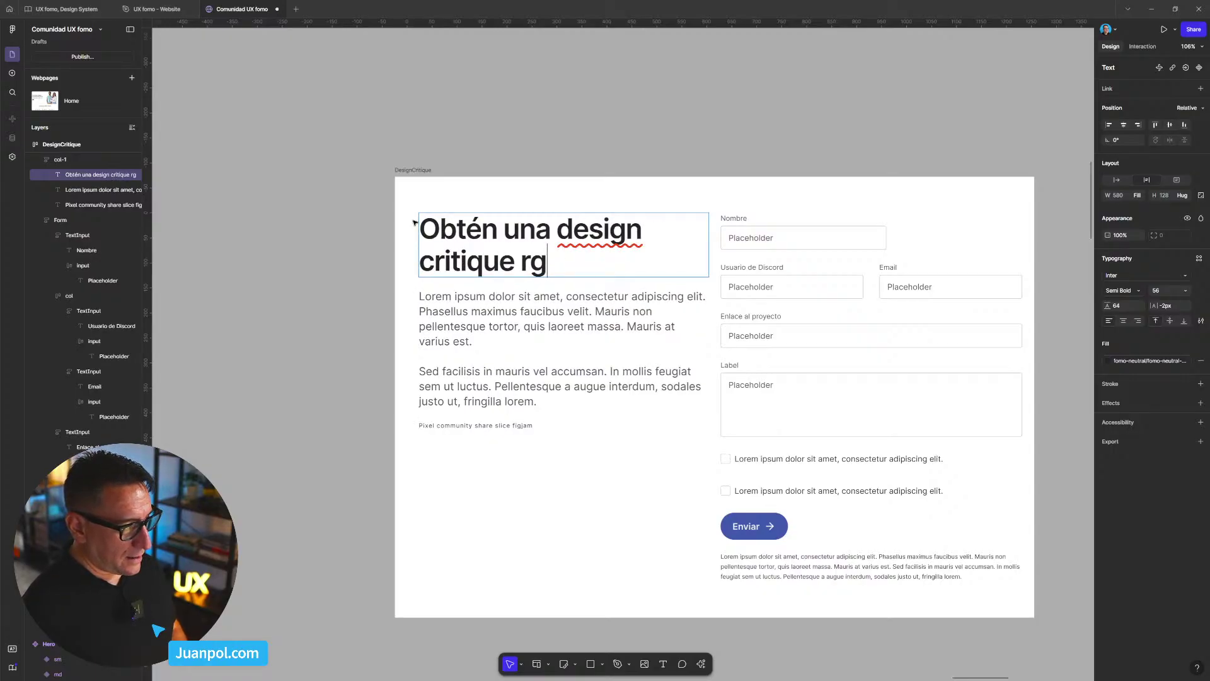
key(BackSpace)
key(BackSpace)
text(gratuita)
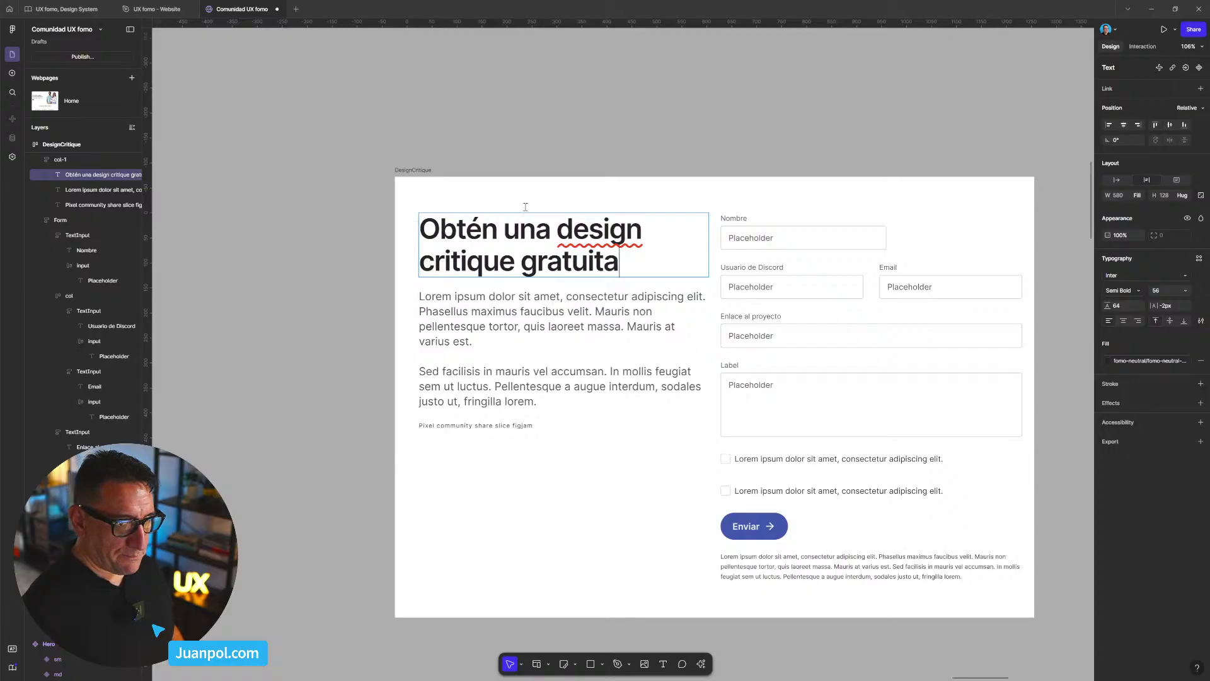
key(Escape)
key(Escape)
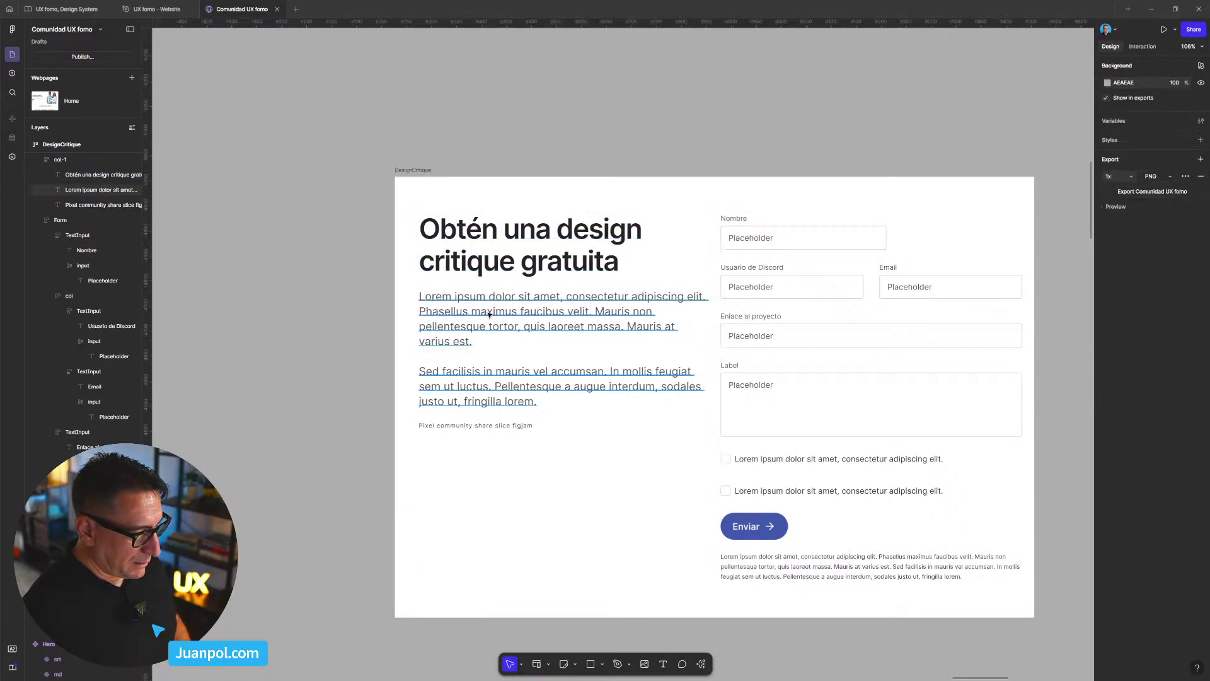
- Delete the second paragraph, starting "Sed facilisis", and the blank lines before it from the col-1 body text
double_click(489, 311)
drag(539, 402, 418, 372)
key(BackSpace)
key(BackSpace)
key(BackSpace)
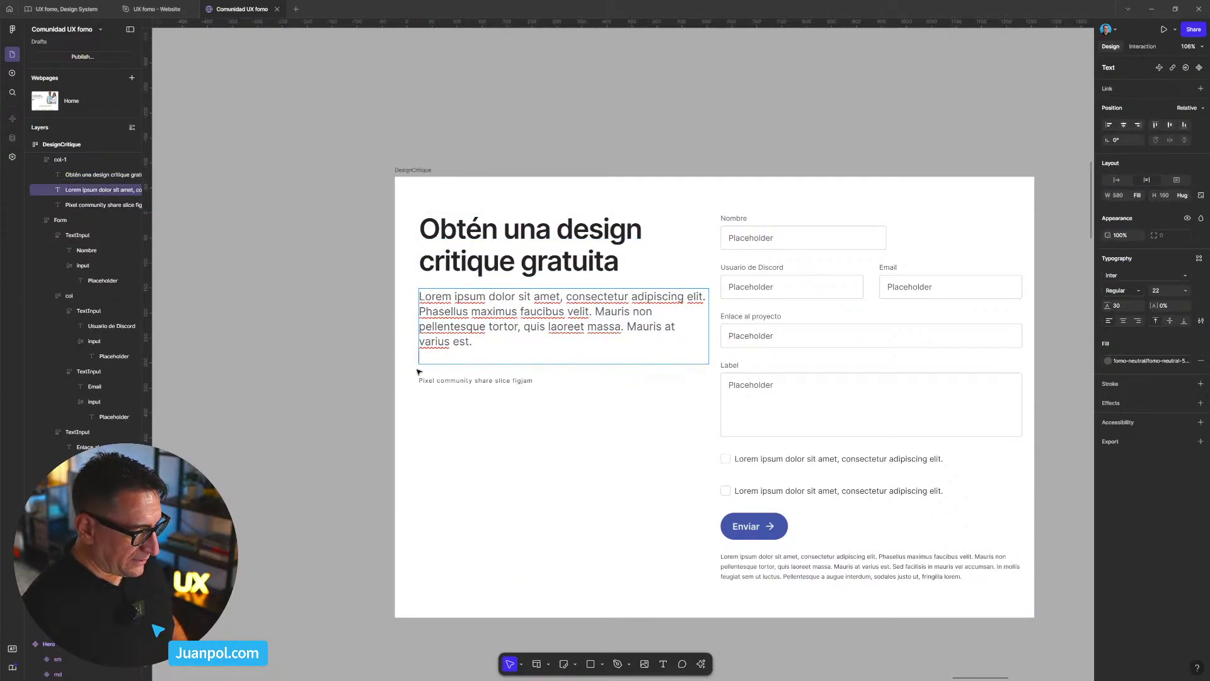
key(Escape)
key(Escape)
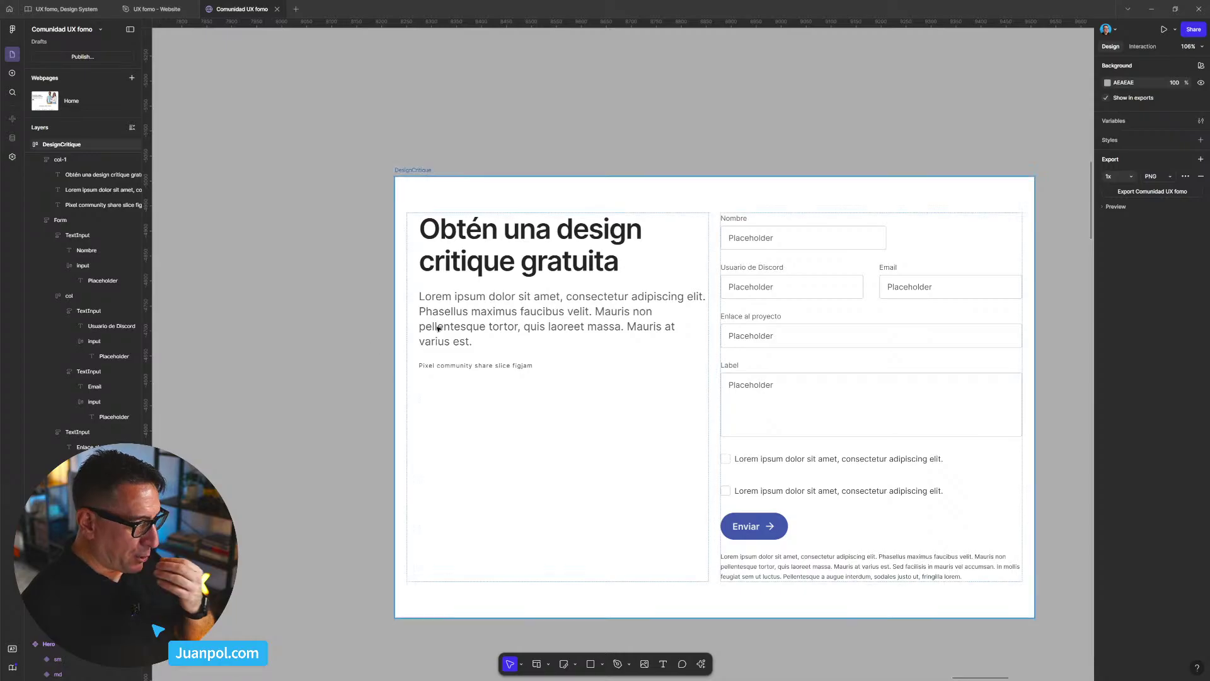
- Set the col-1 text column's left padding to 0
click(465, 292)
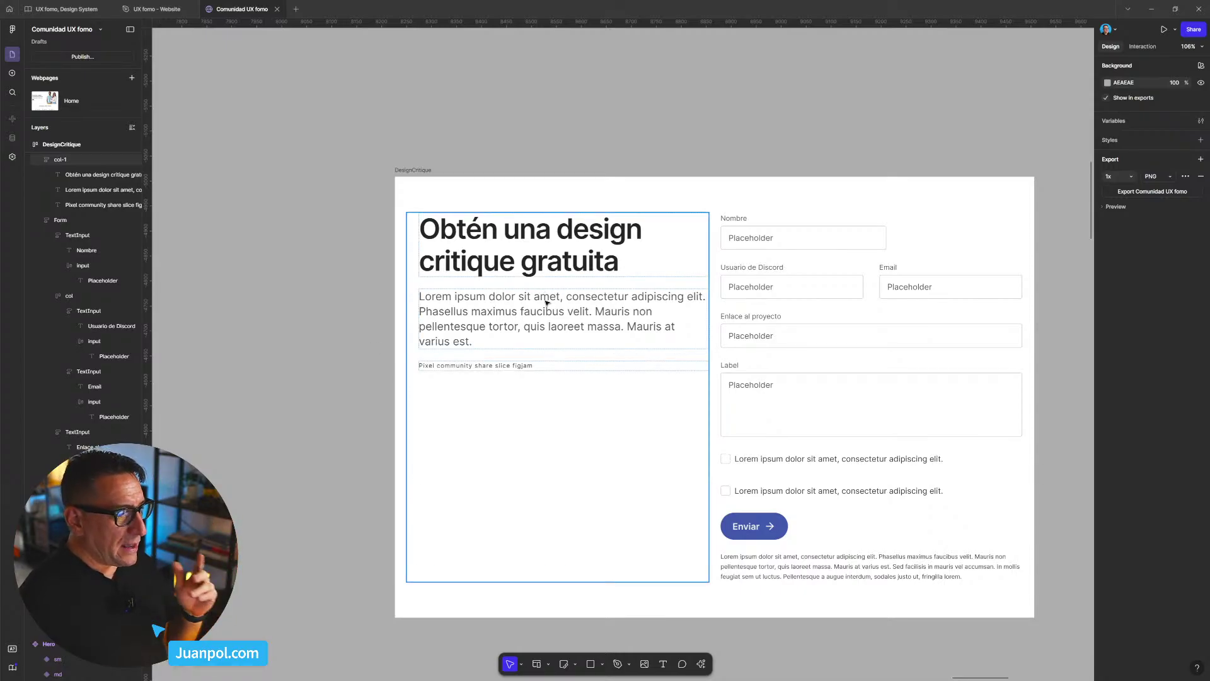
click(474, 310)
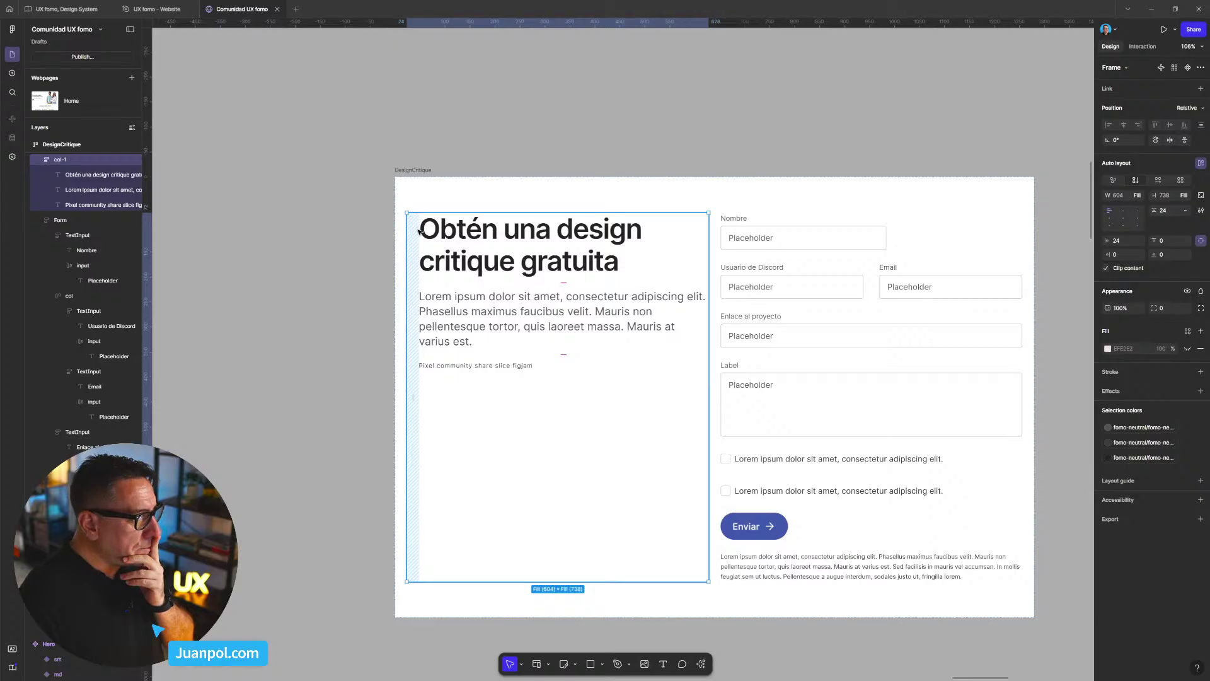
scroll(351, 314, down, 10)
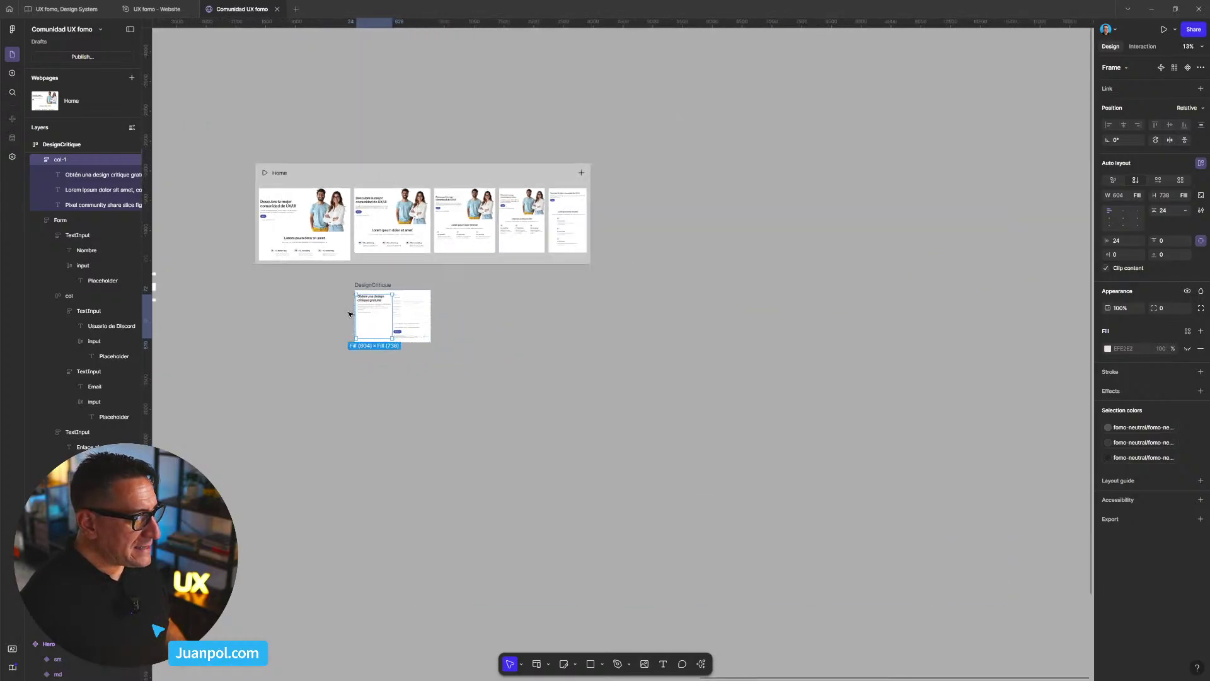
scroll(300, 306, left, 5)
scroll(300, 306, up, 1)
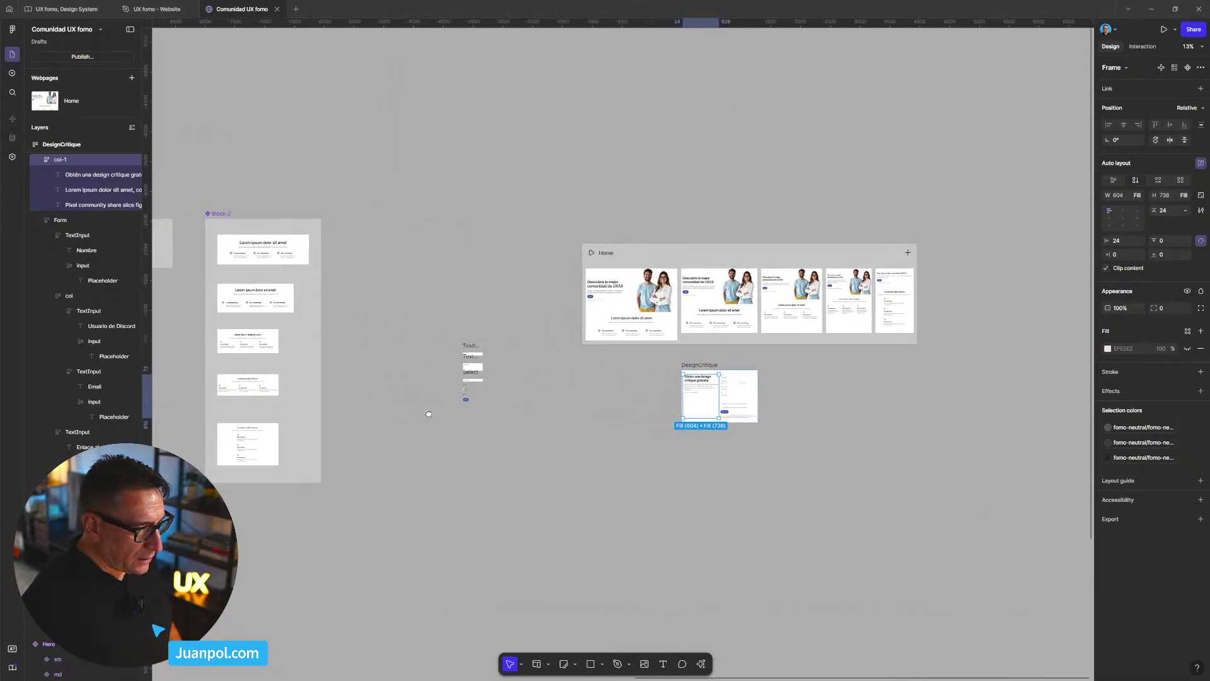
scroll(576, 345, up, 4)
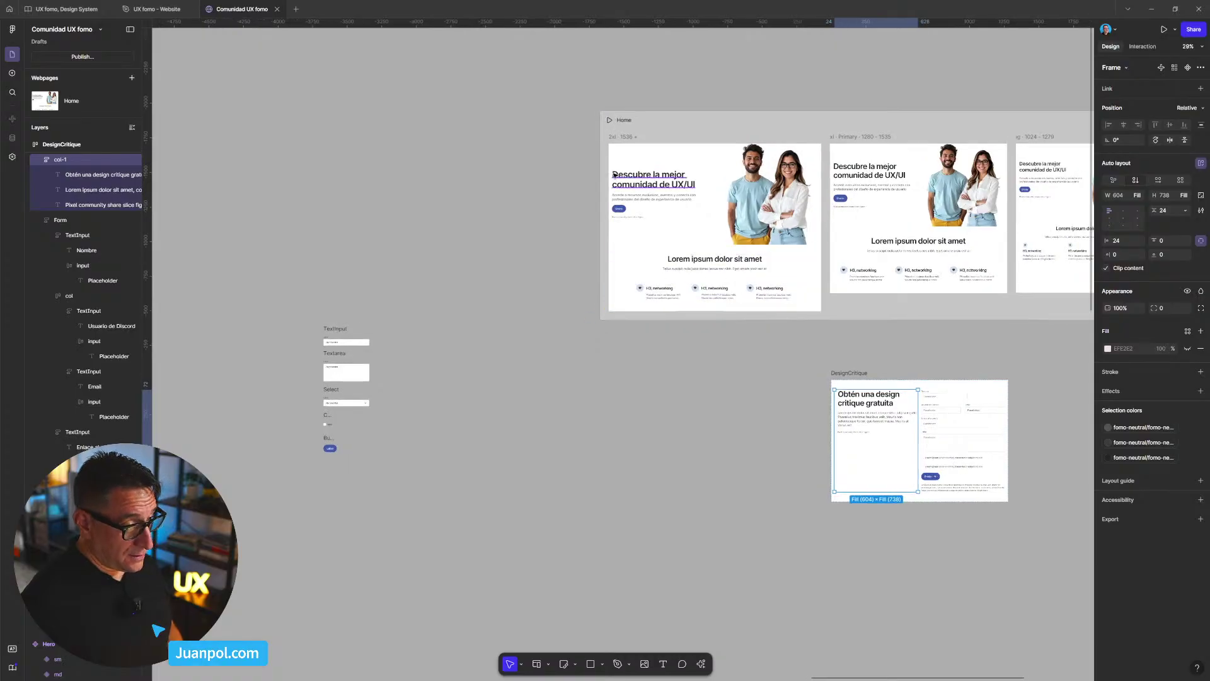
scroll(538, 337, up, 1)
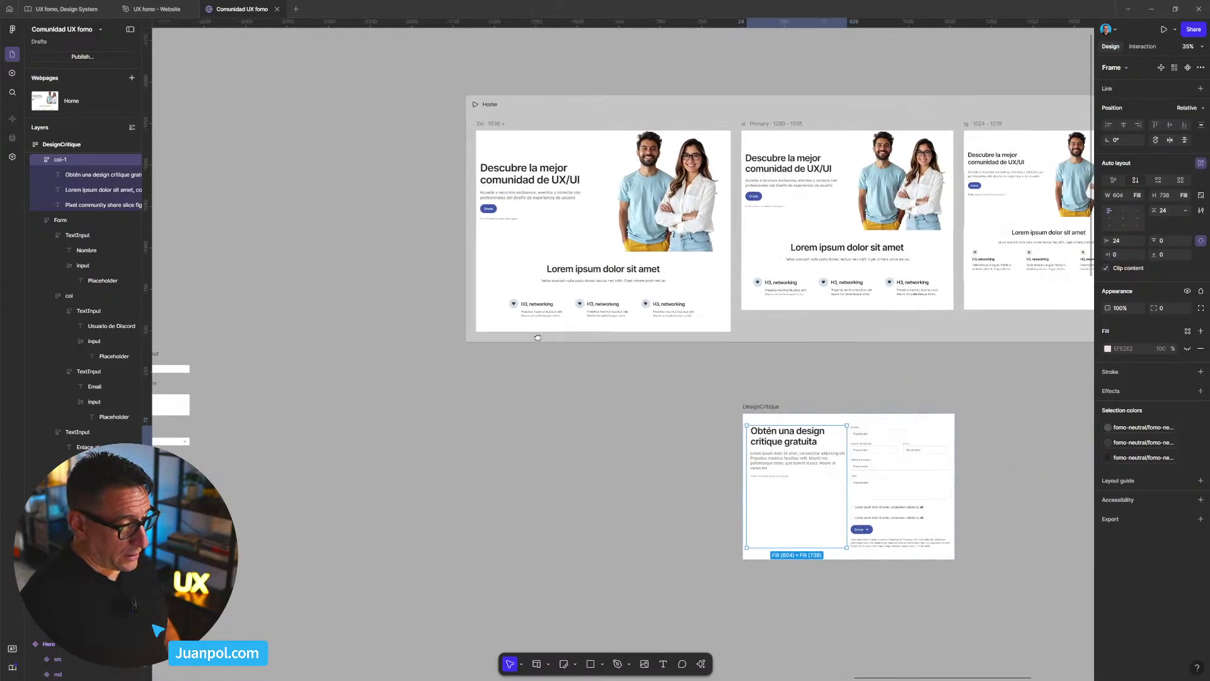
scroll(883, 460, up, 4)
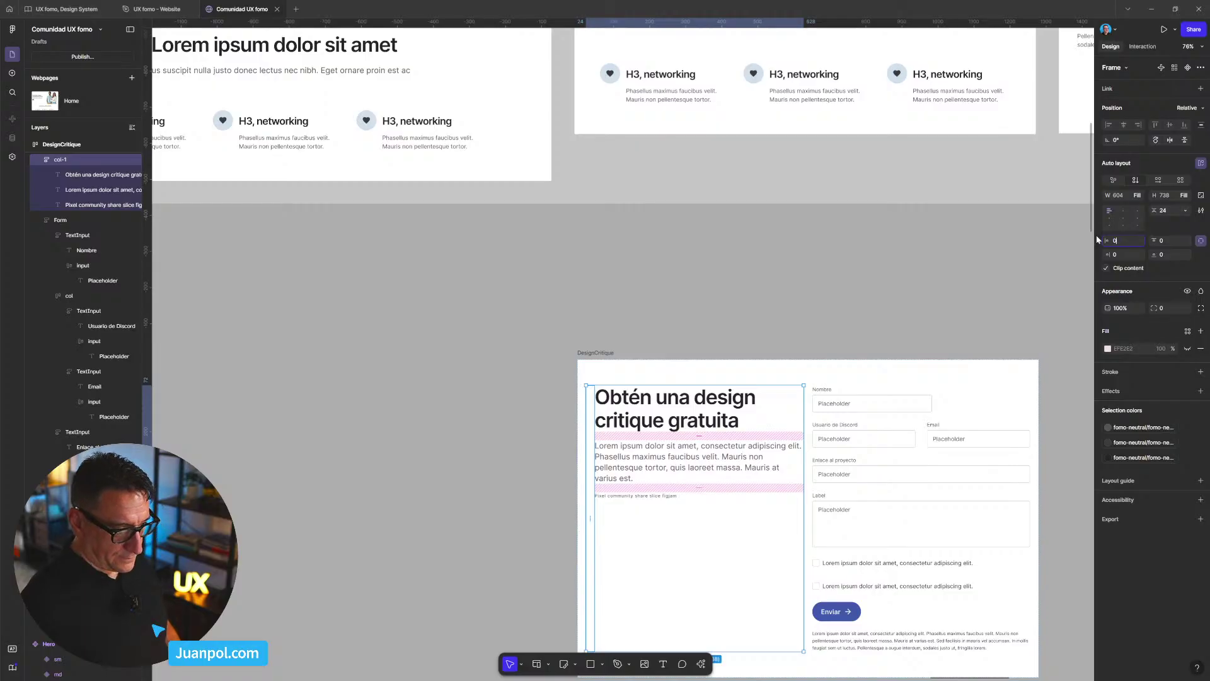
key(Return)
click(872, 305)
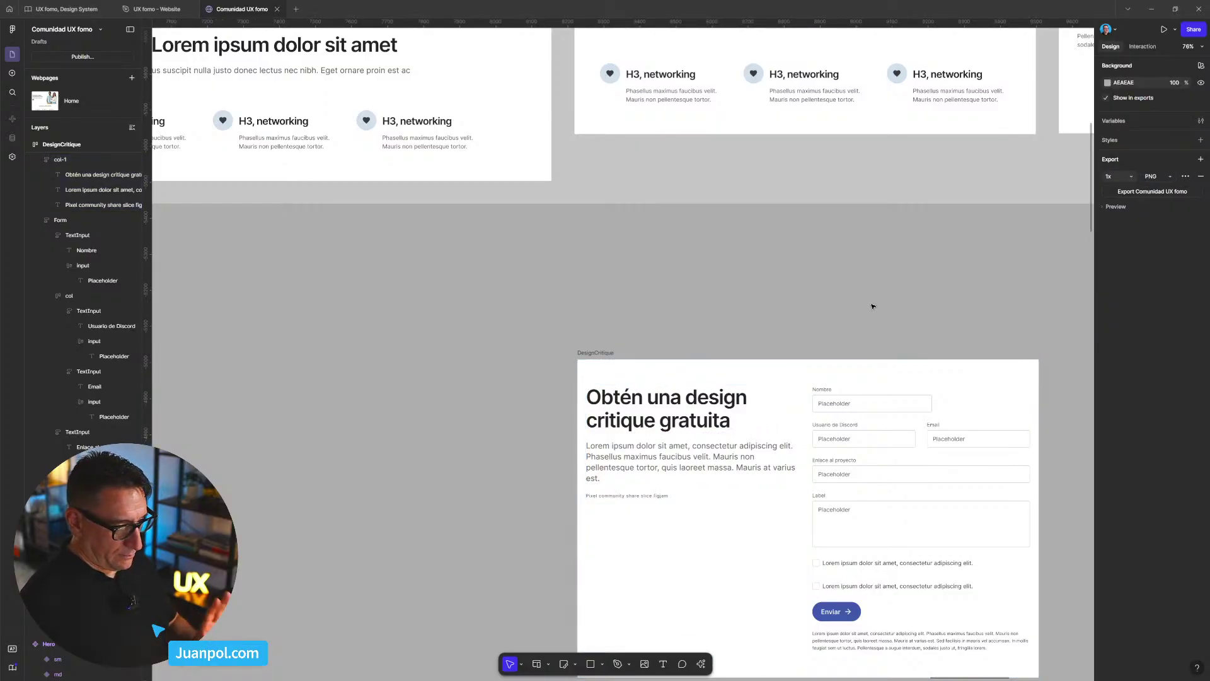
drag(914, 297, 750, 197)
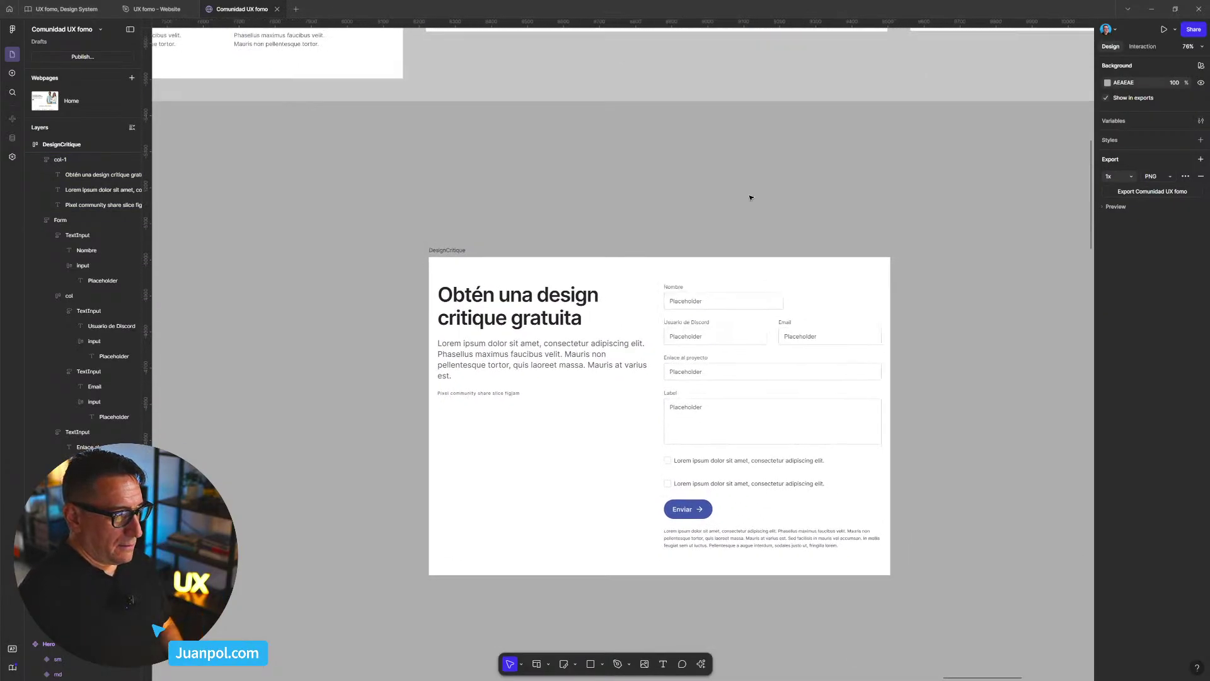
- Widen the DesignCritique frame to about 1299 px
click(512, 266)
drag(891, 286, 805, 292)
key(ctrl+z)
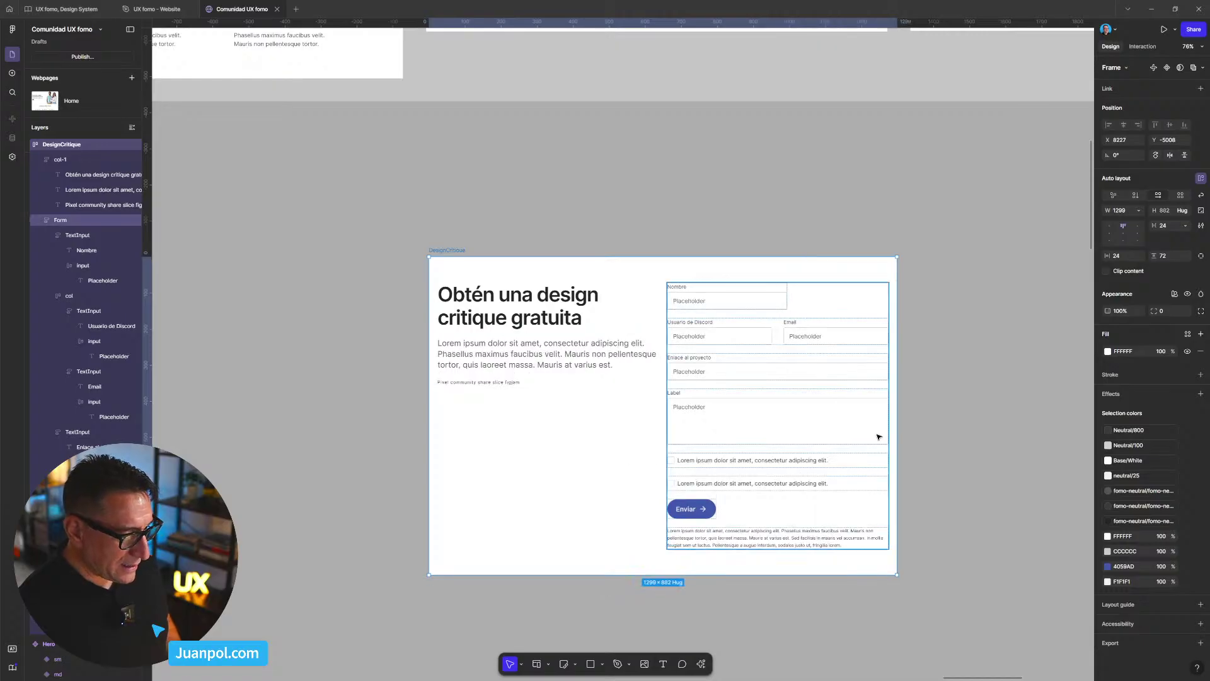
drag(950, 444, 861, 344)
scroll(780, 367, up, 2)
click(977, 286)
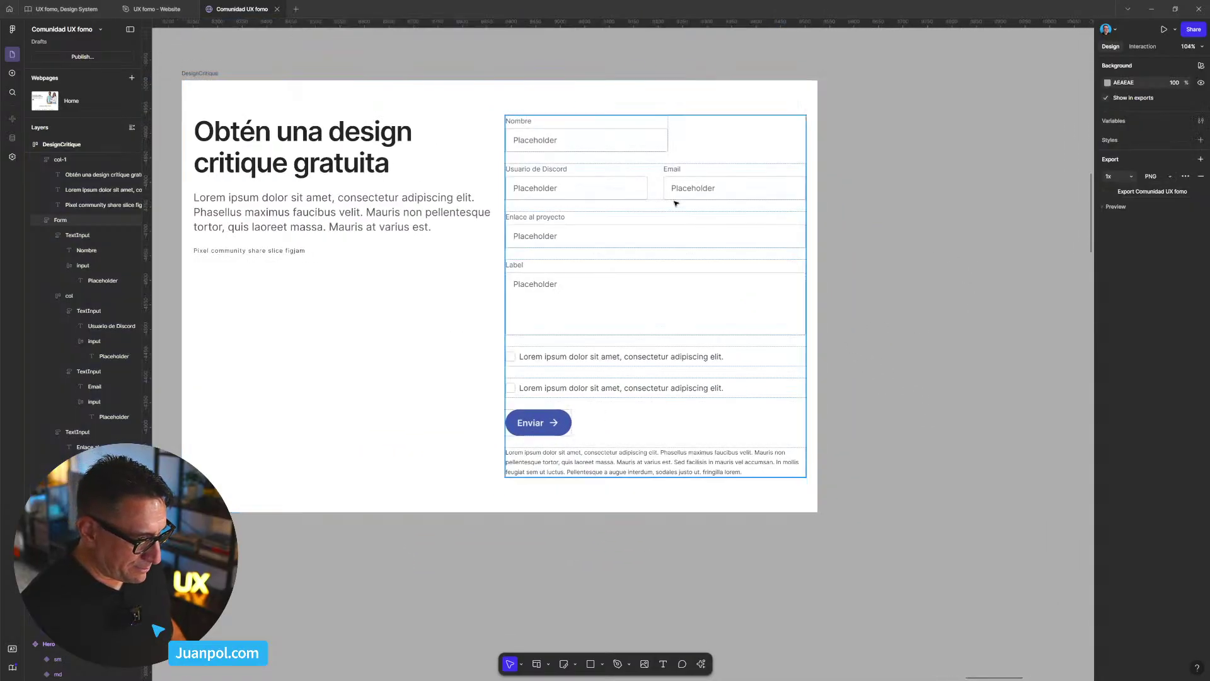
- Darken the stroke of the four form inputs and the text area to B0B0B0
ctrl+click(636, 150)
ctrl+shift+click(629, 190)
ctrl+shift+click(725, 189)
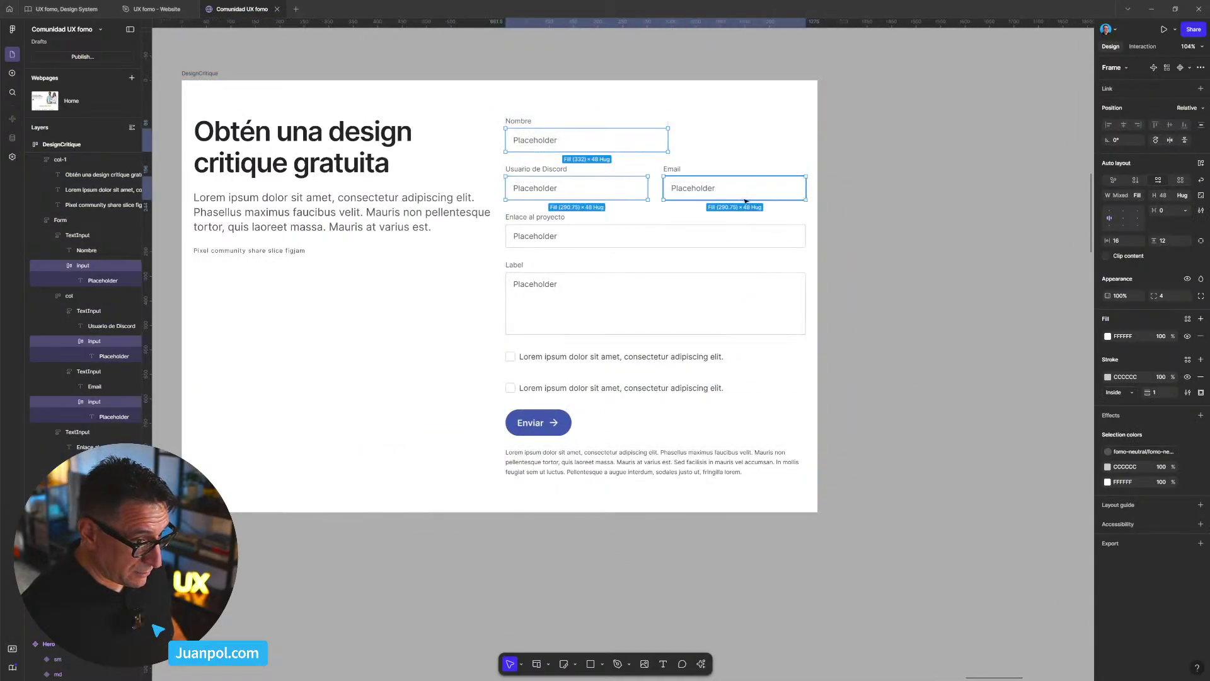
ctrl+shift+click(723, 238)
ctrl+shift+click(723, 275)
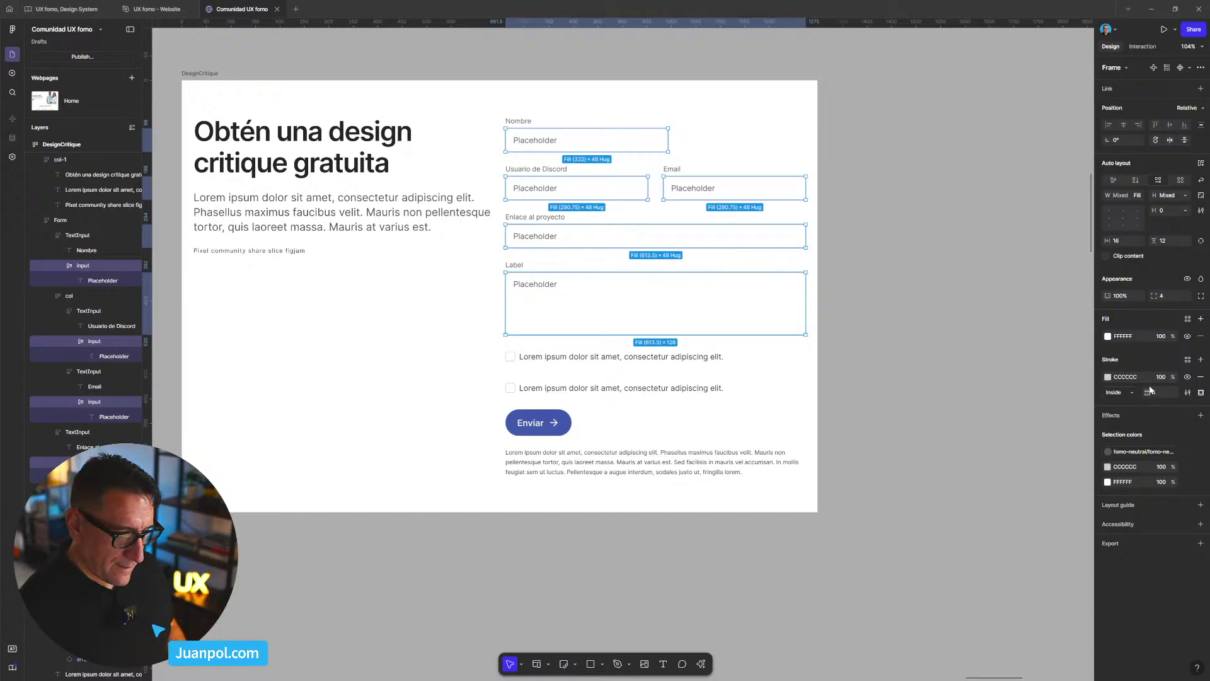
click(1108, 377)
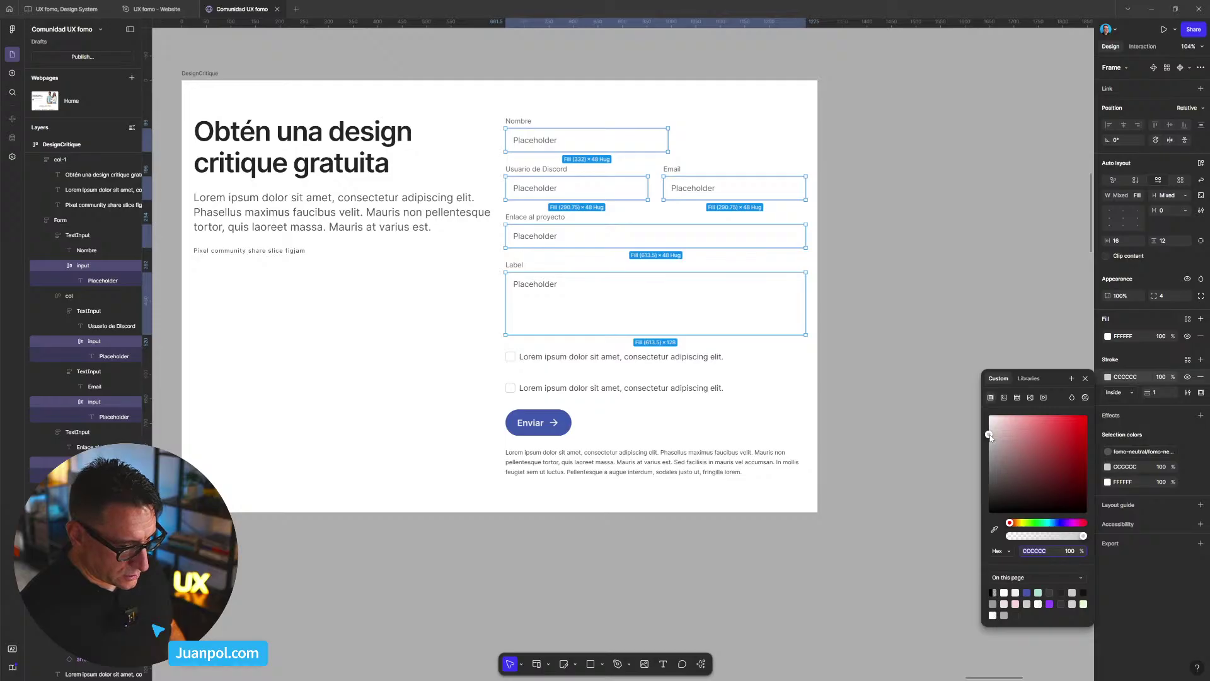
drag(989, 435, 981, 452)
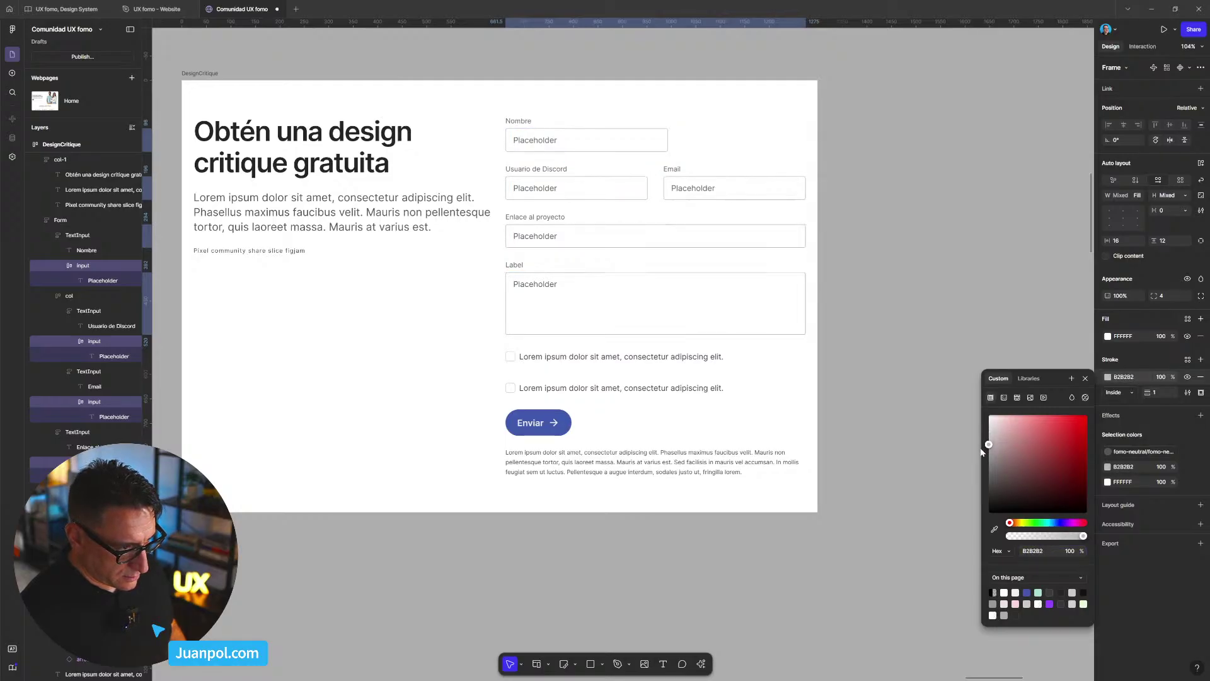
click(923, 392)
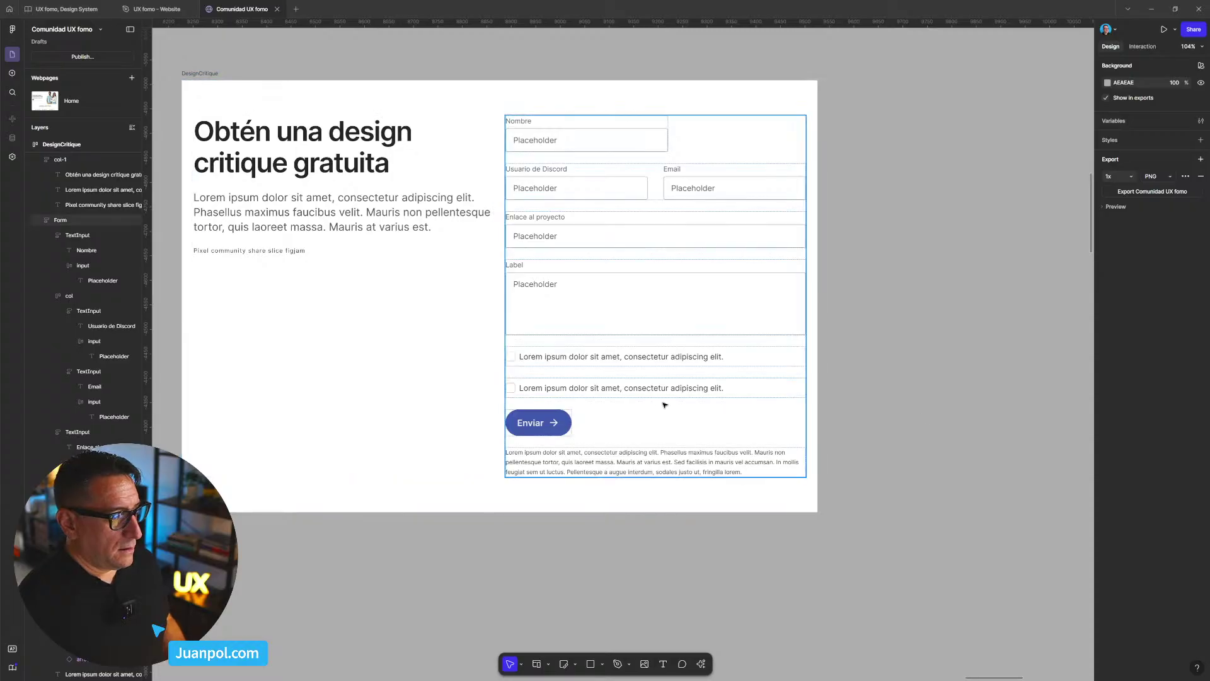
- Replace the second checkbox's label with the longer Lorem ipsum paragraph ending in "fringilla lorem."
double_click(615, 390)
double_click(616, 389)
key(BackSpace)
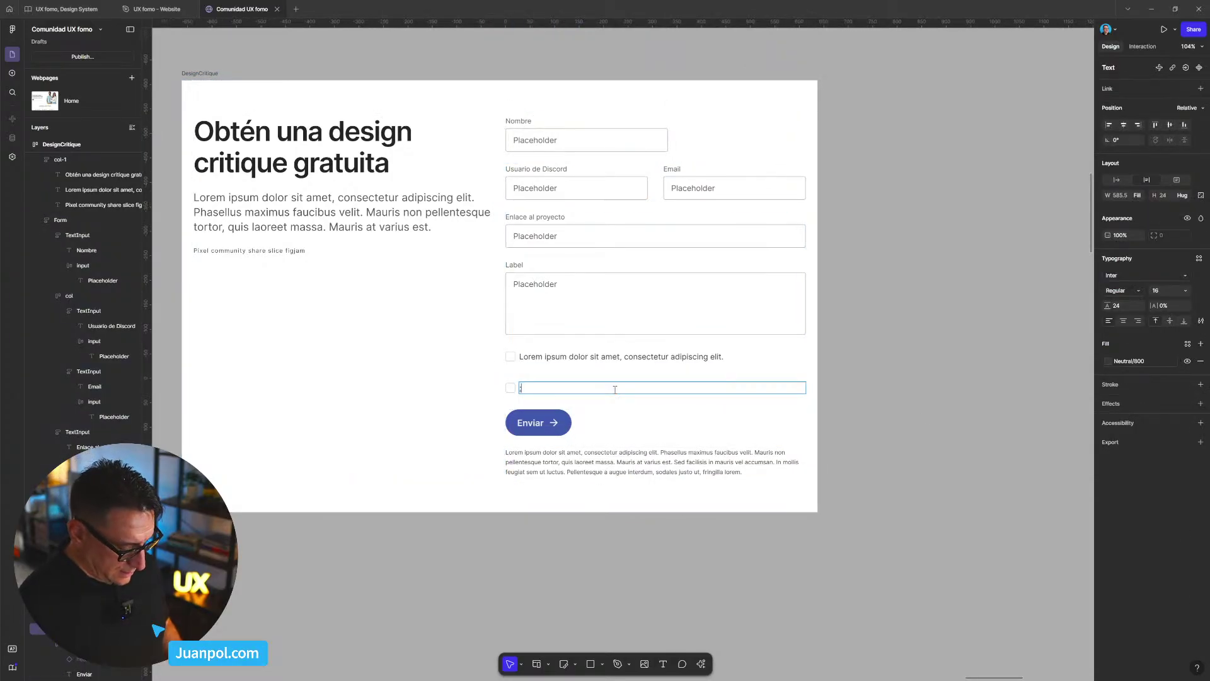
text(Lorem ipsum dolor sit amet, consectetur adipiscing elit. Phasellus maximus faucibus velit. Mauris non pellentesque tortor, quis laoreet massa. Mauris at varius est. Sed facilisis in mauris vel accumsan. In mollis feugiat sem ut luctus. Pellentesque a augue interdum, sodales justo ut, fringilla lorem.)
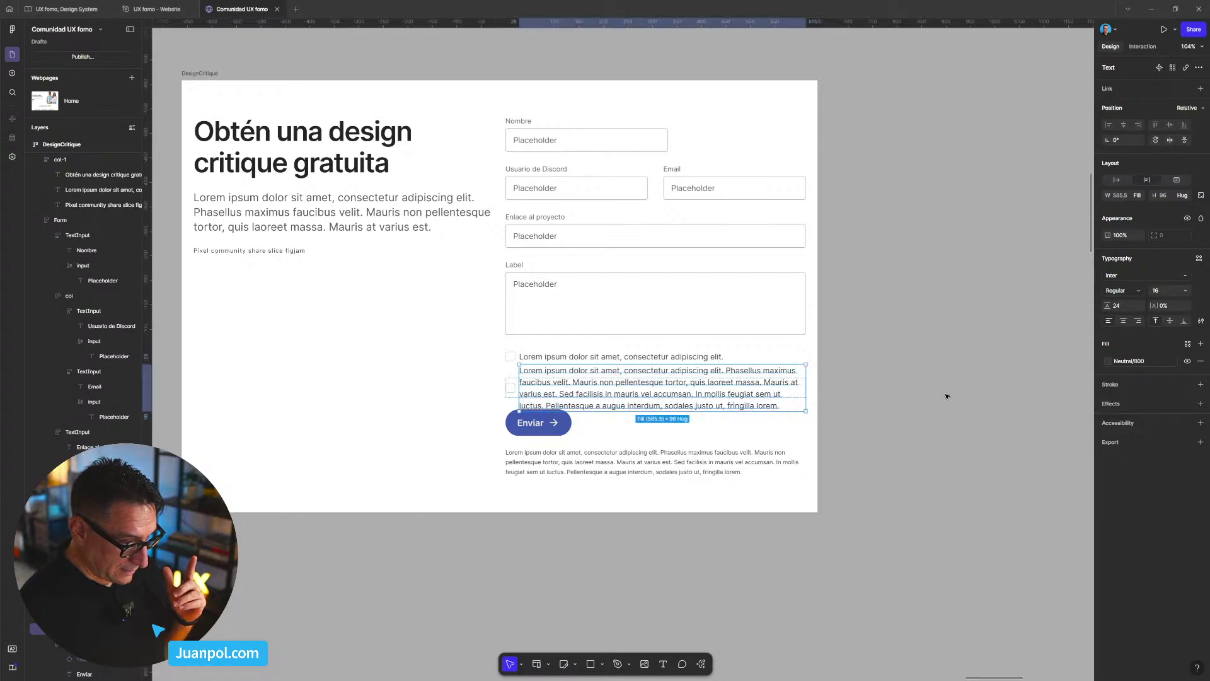
click(946, 398)
- Set the height of both checkbox rows to Hug contents
double_click(743, 392)
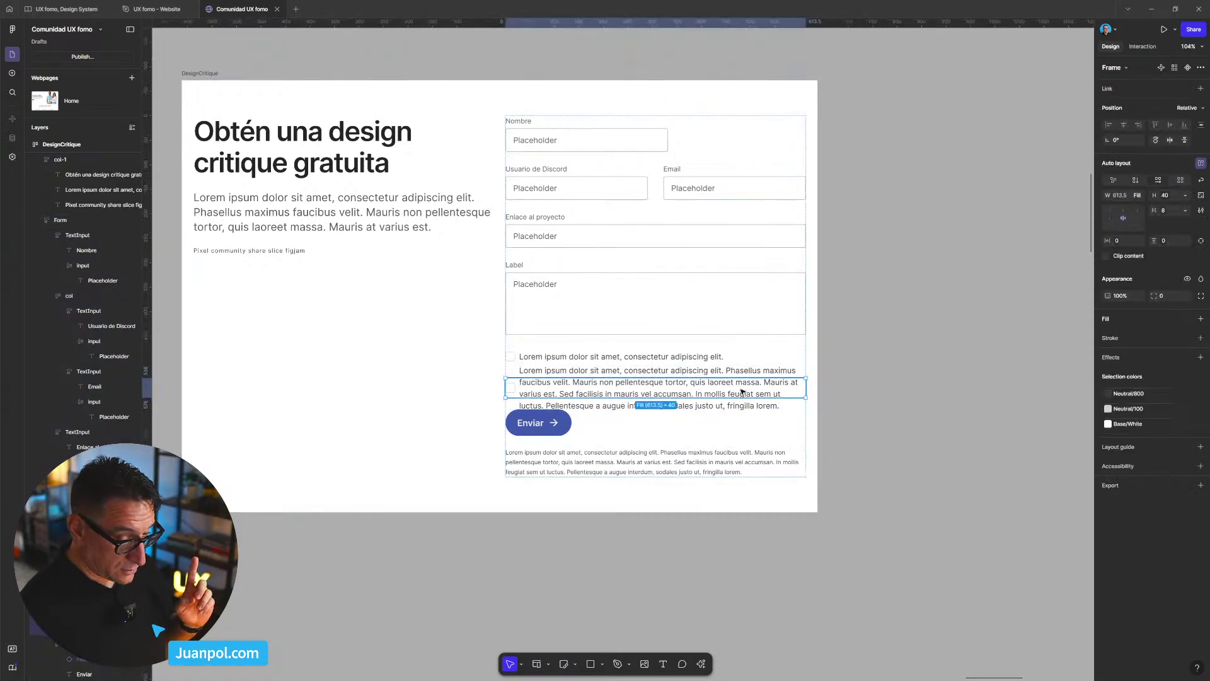
click(725, 285)
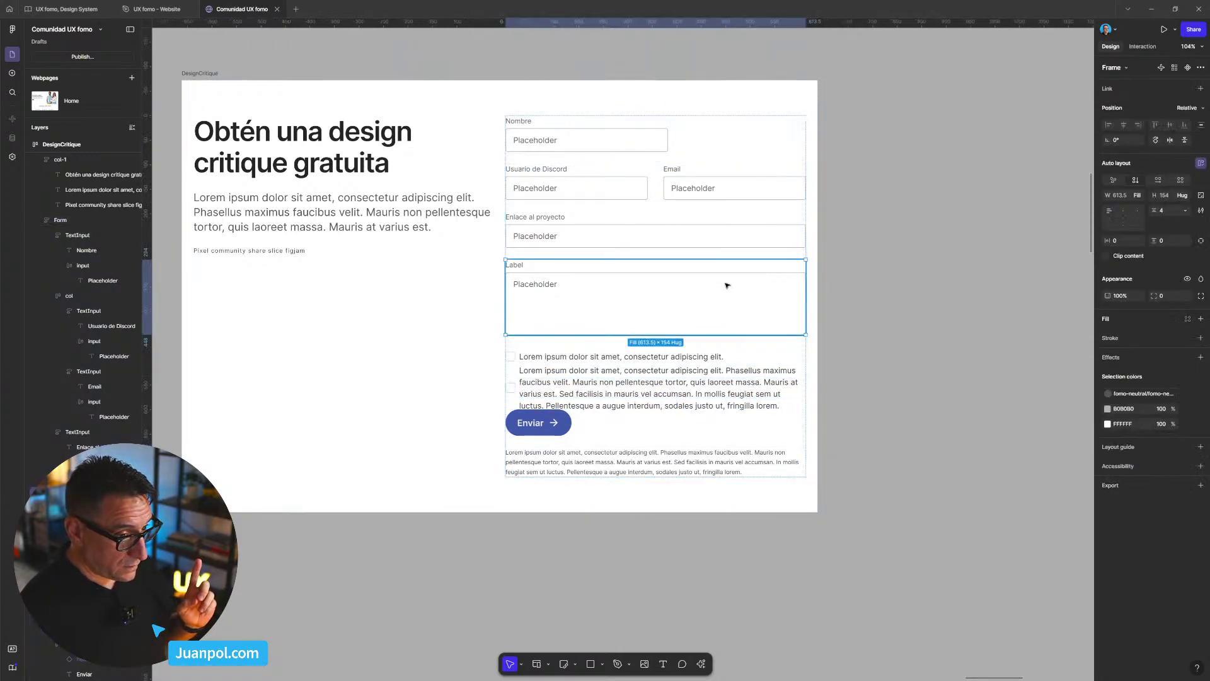
click(788, 344)
click(1184, 195)
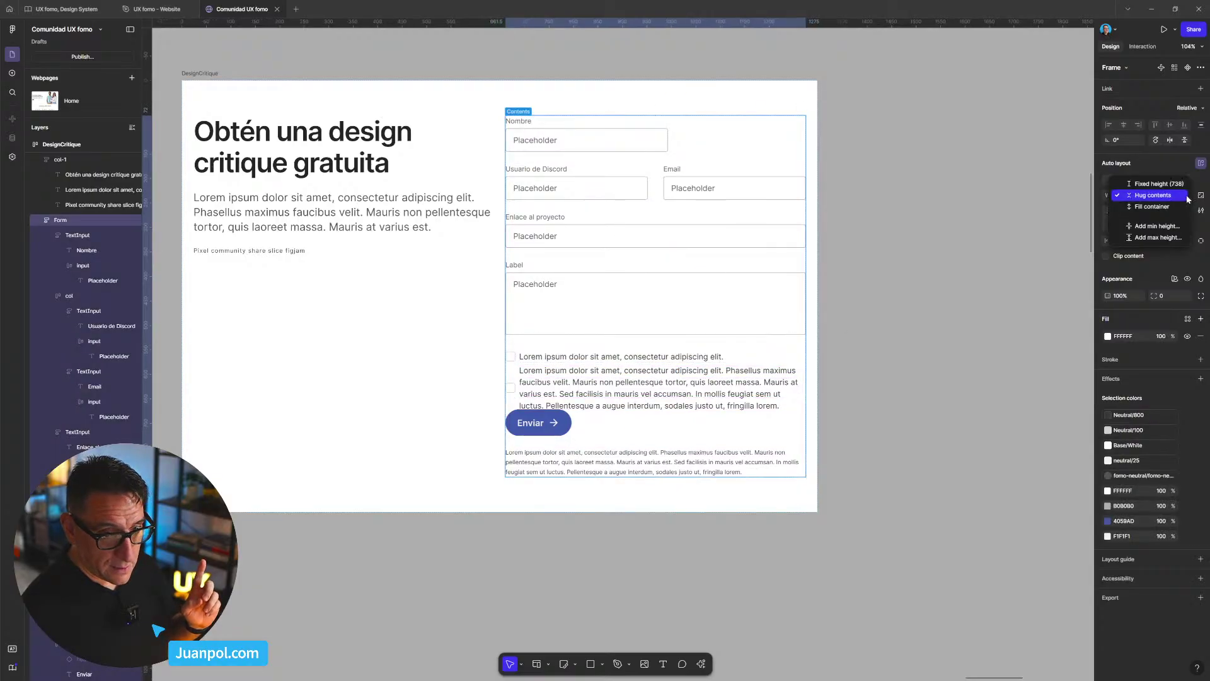
click(1187, 197)
click(705, 393)
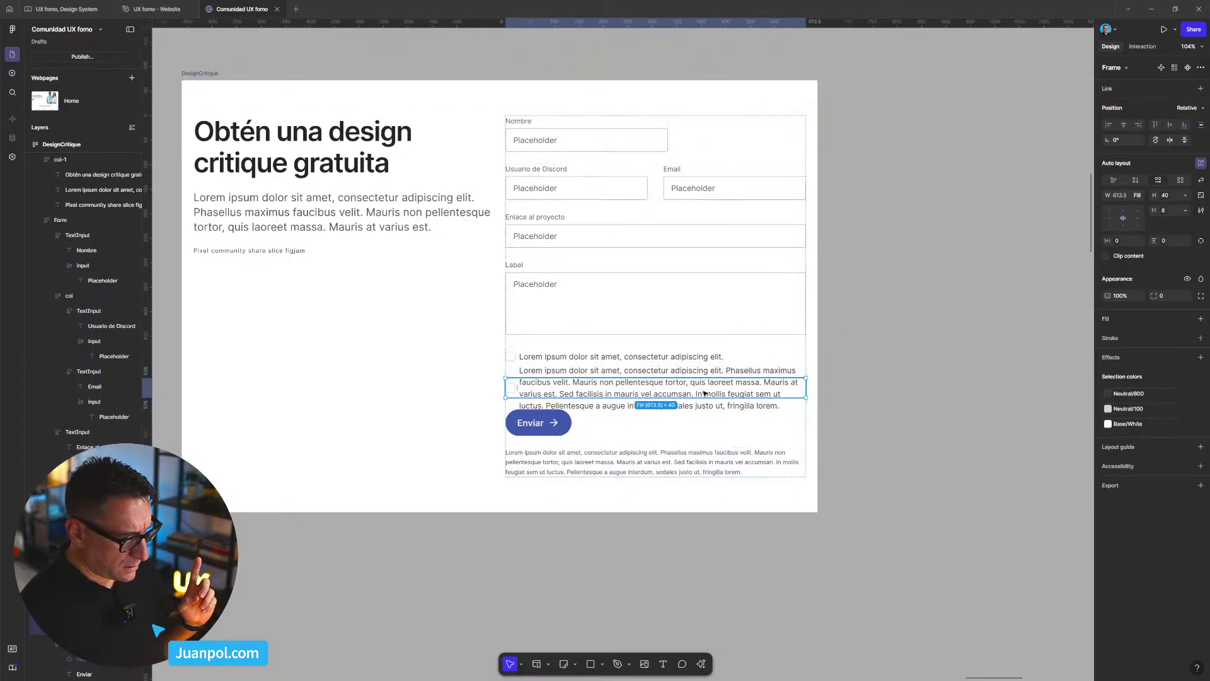
click(665, 356)
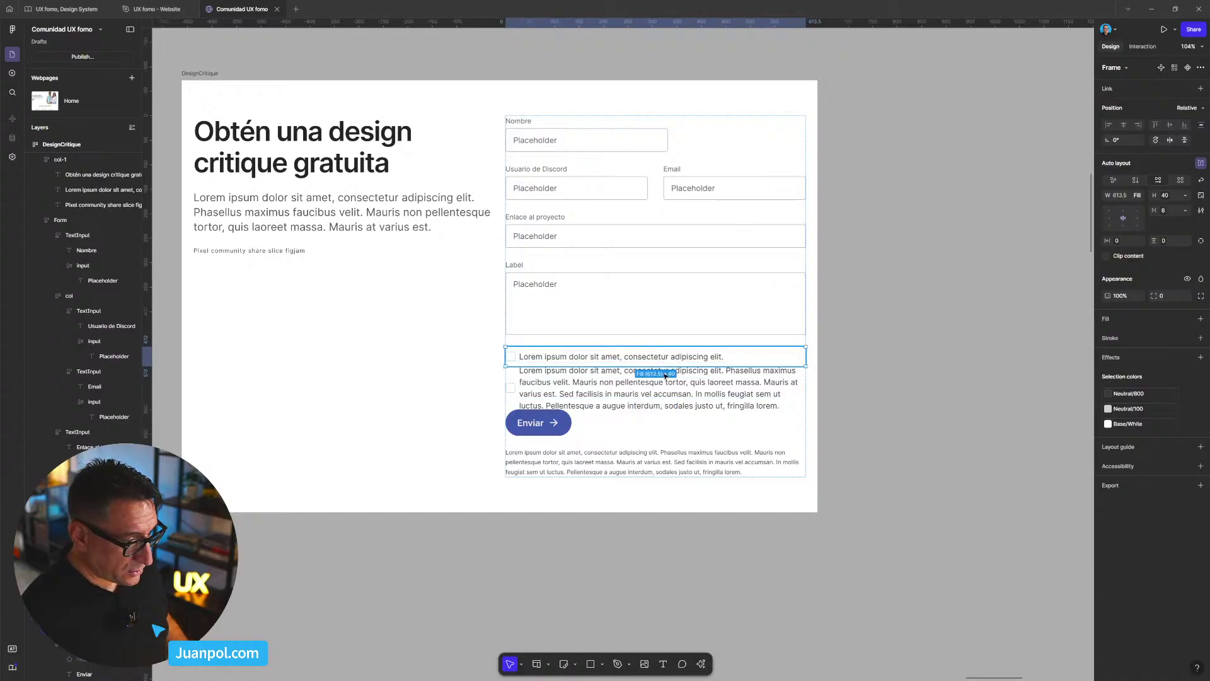
click(665, 375)
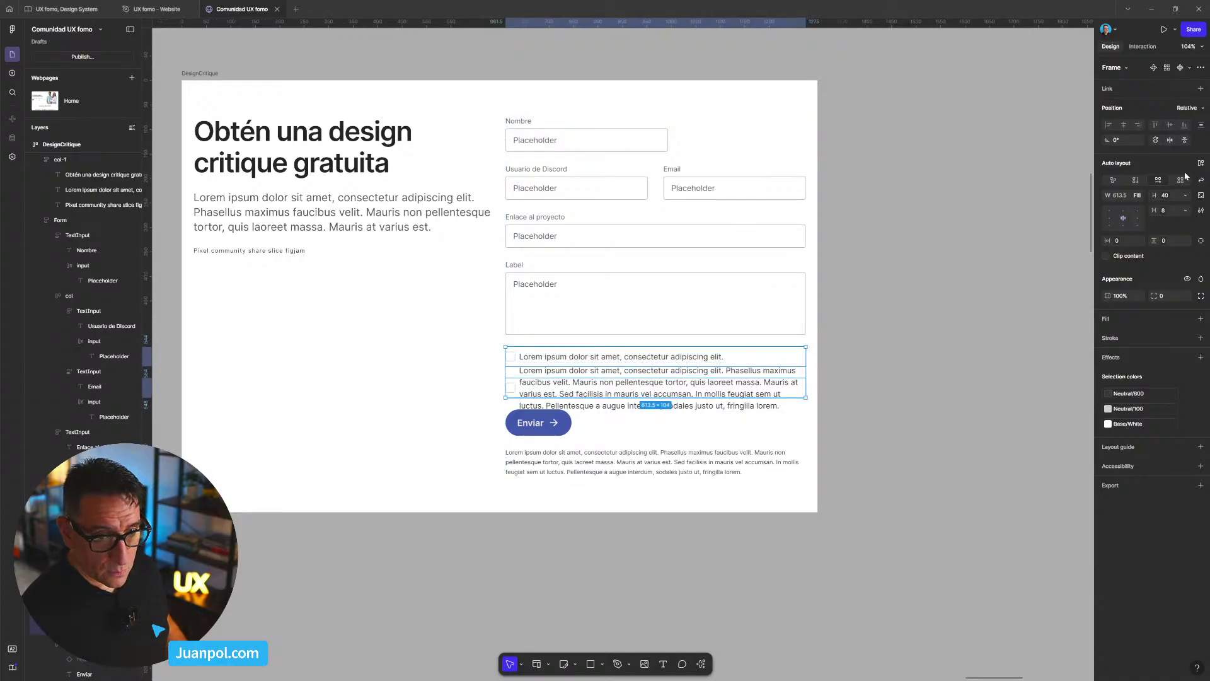
click(1187, 196)
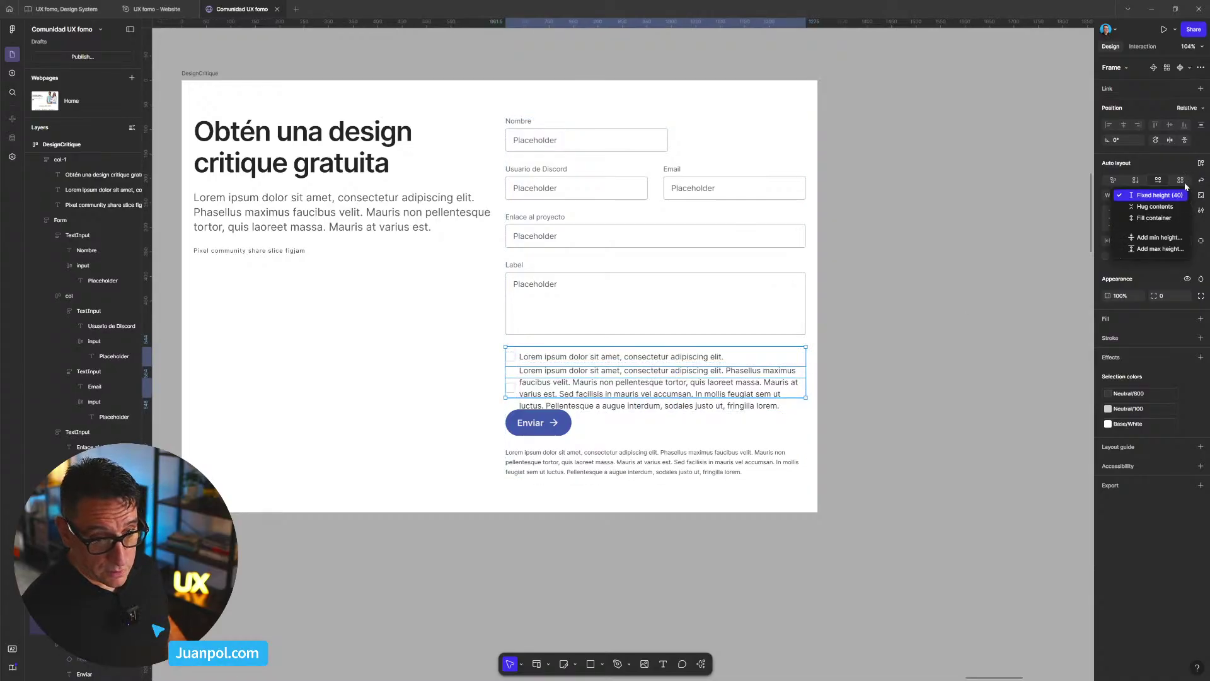
click(1176, 218)
click(958, 398)
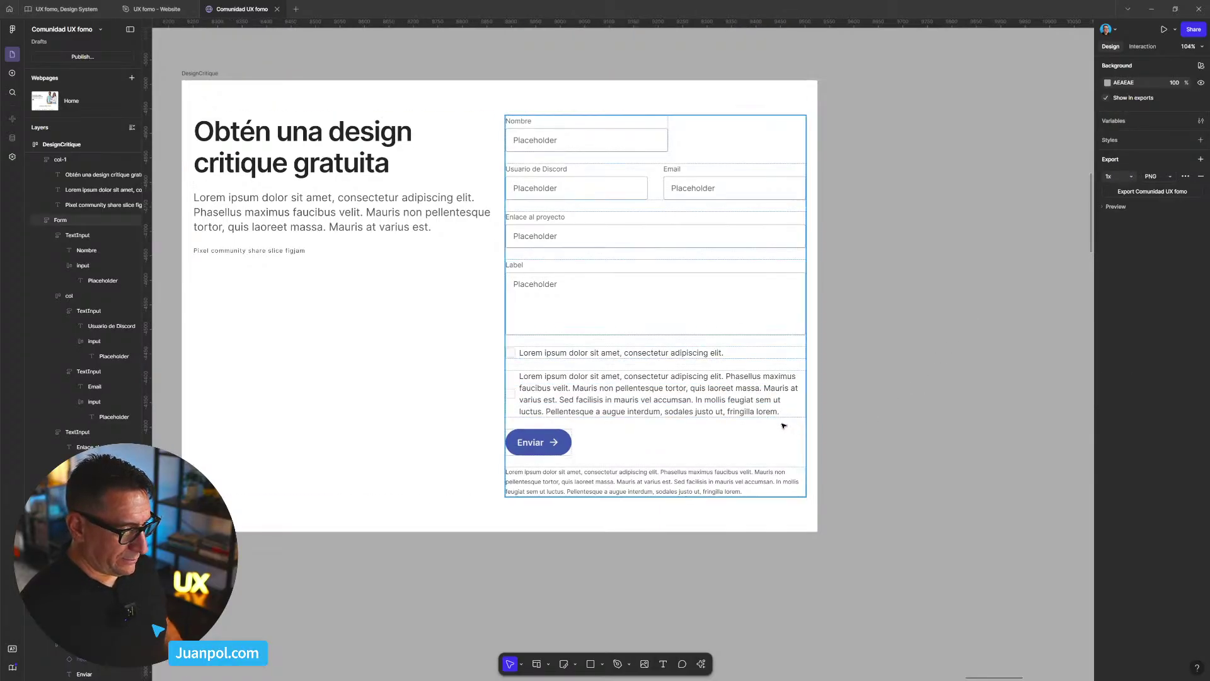
- Shorten the second checkbox's label by deleting everything after "Sed facilisis in mauris vel accumsan."
double_click(743, 408)
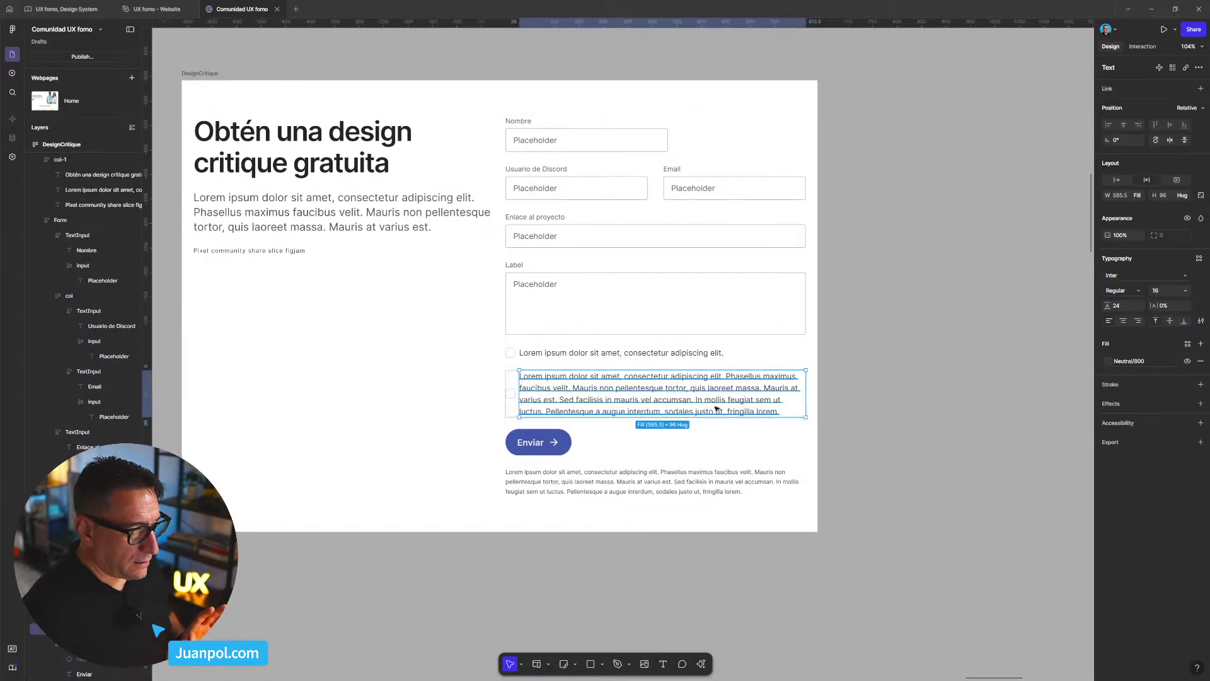
double_click(718, 409)
click(766, 412)
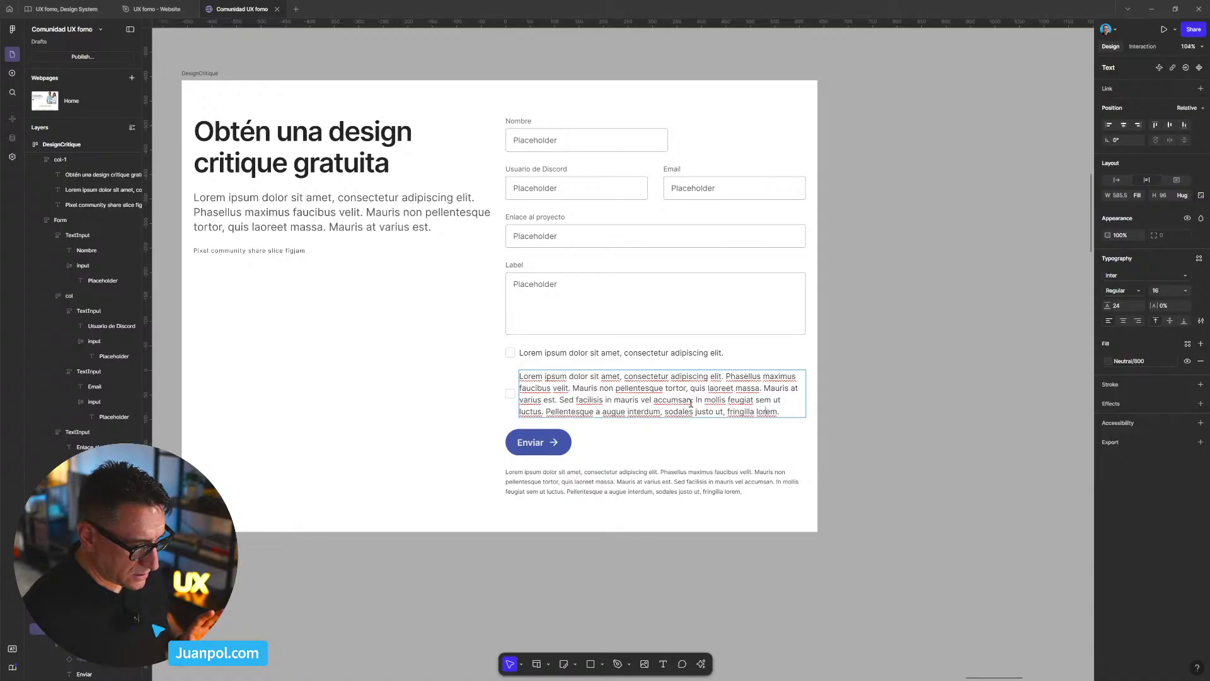
drag(691, 403, 914, 460)
key(BackSpace)
key(Escape)
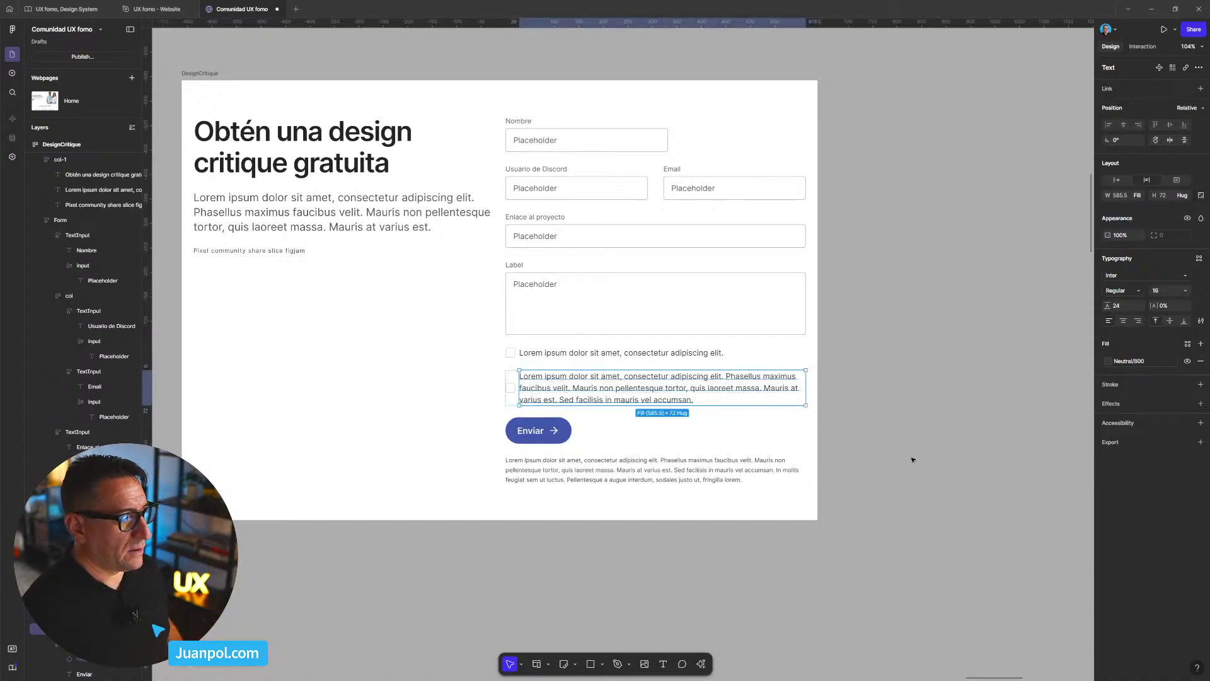
click(899, 412)
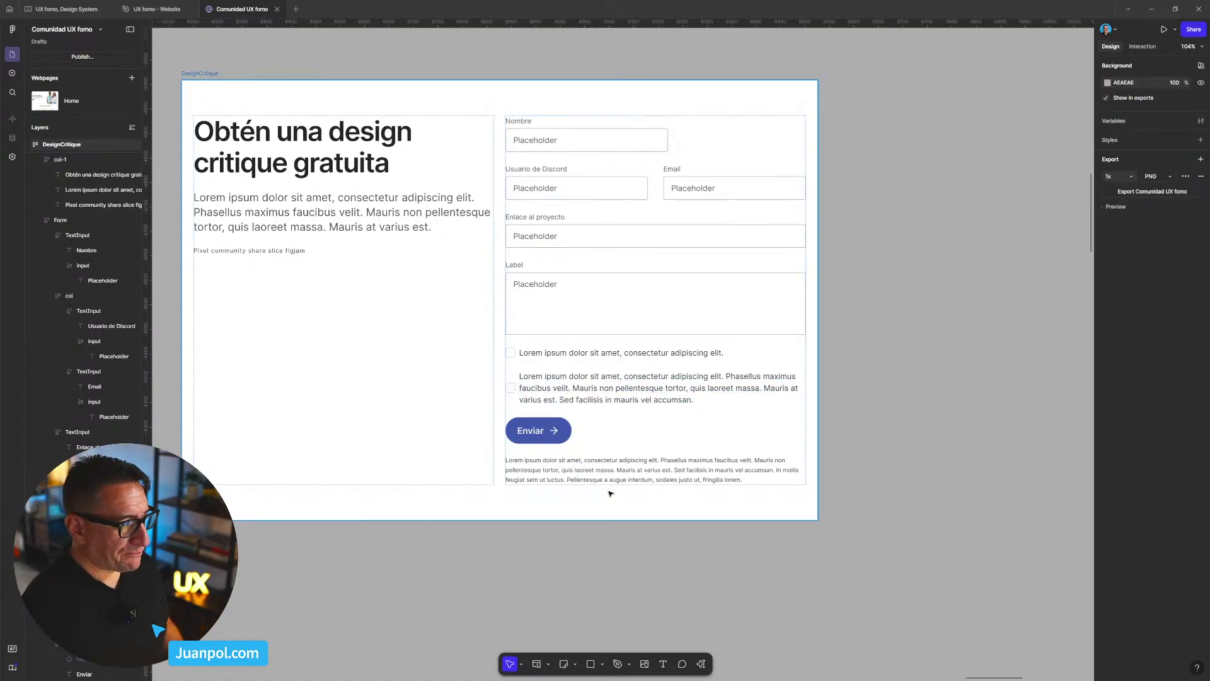
- Set the Enviar button's width to Fill container
click(562, 430)
click(563, 430)
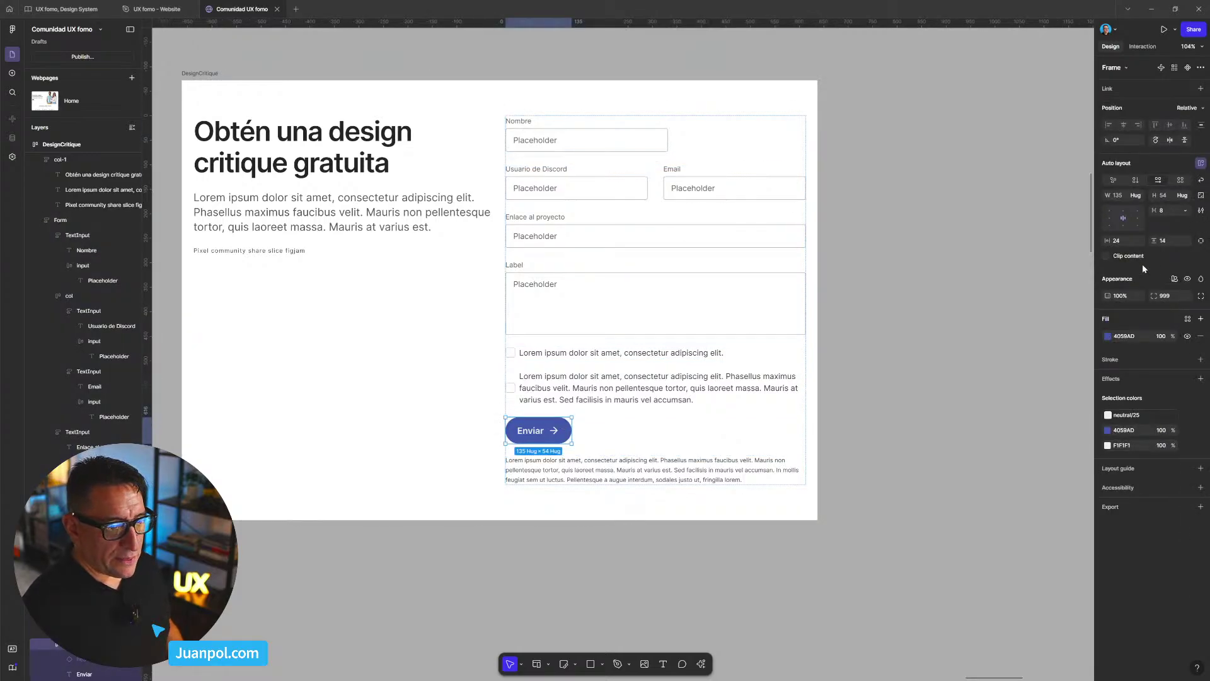
click(1136, 194)
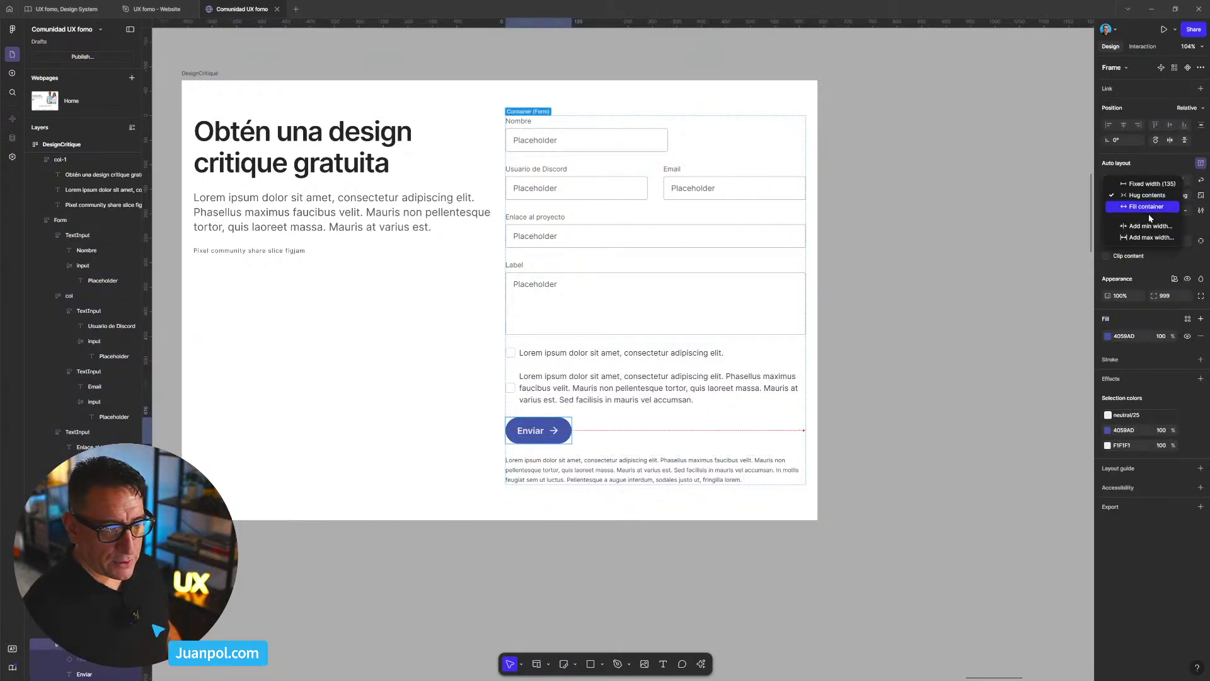
click(1152, 218)
click(1015, 296)
scroll(1016, 296, down, 3)
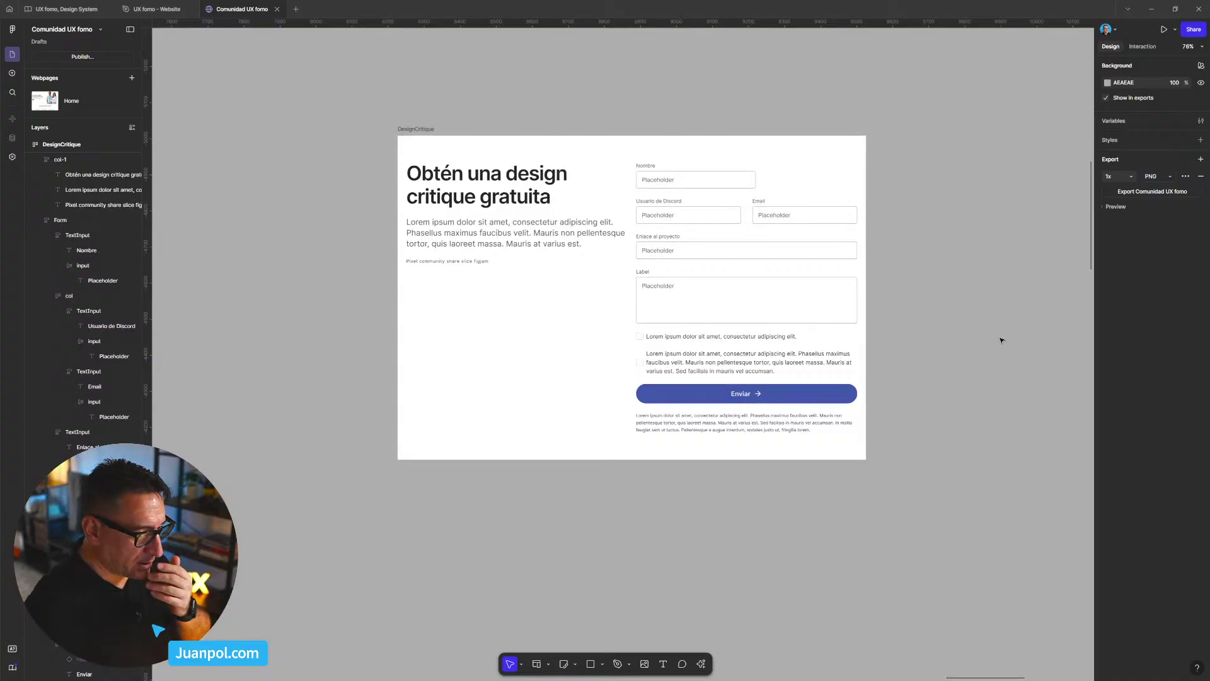
- Detach the color variable from the fine print below the Enviar button and set its fill to 999999
double_click(772, 428)
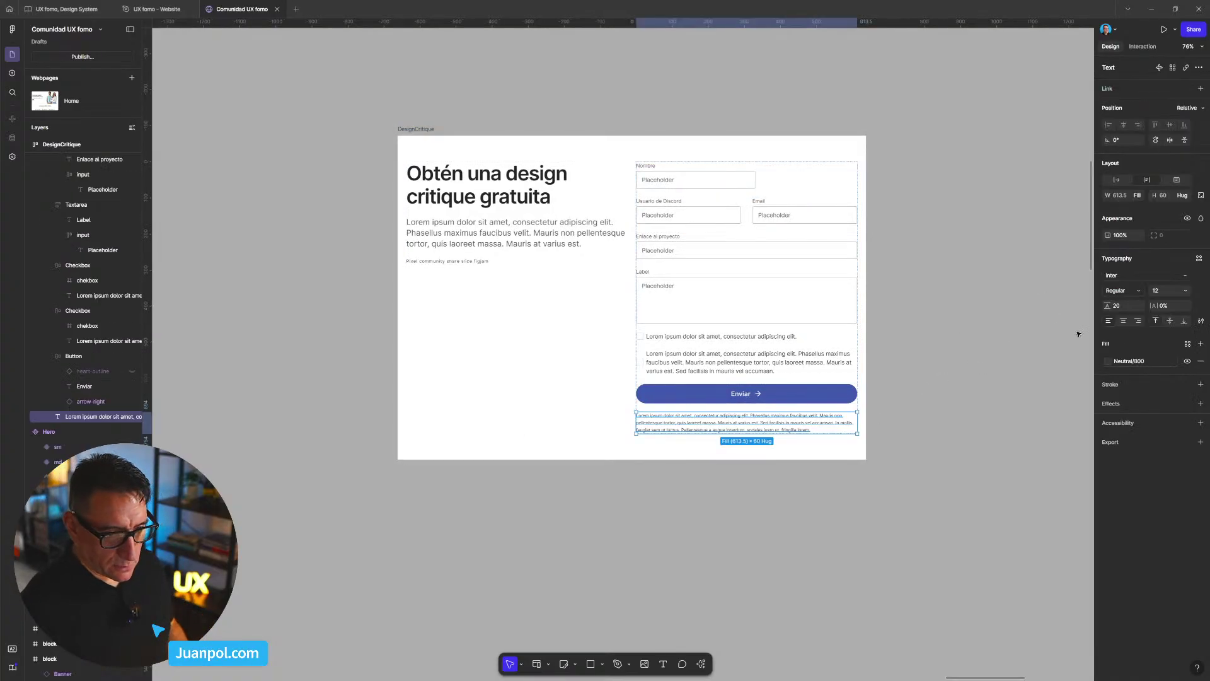
click(1172, 361)
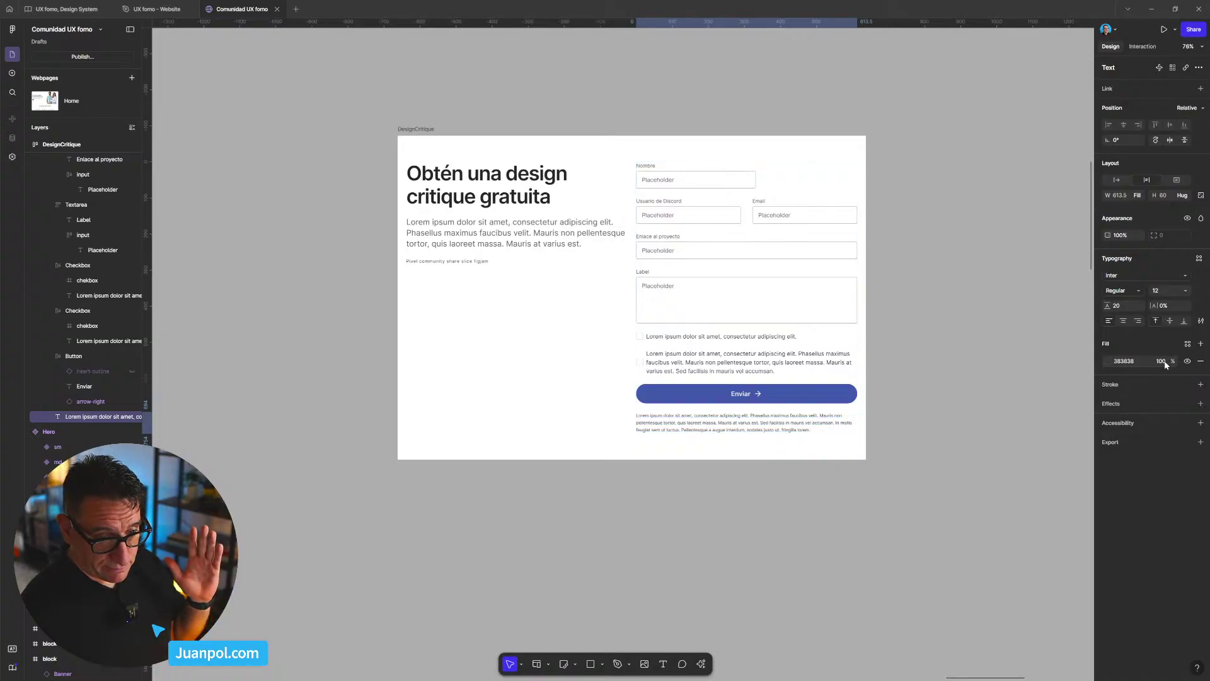
click(1108, 361)
click(1121, 374)
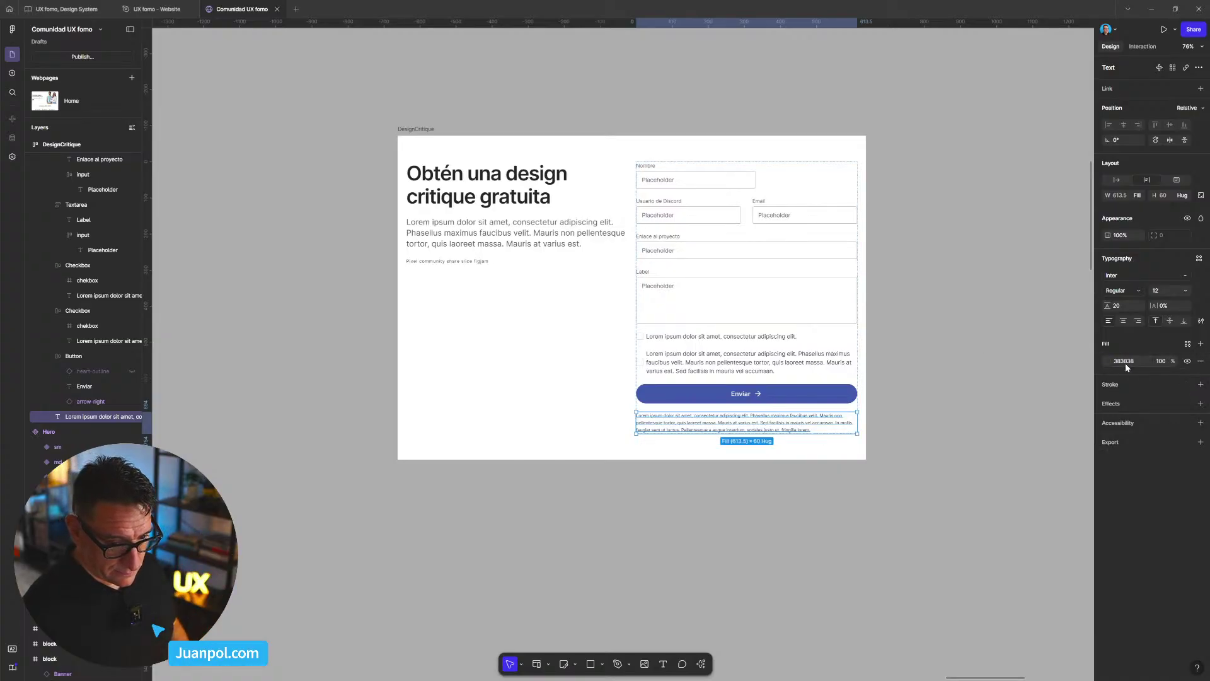
text(999)
key(Return)
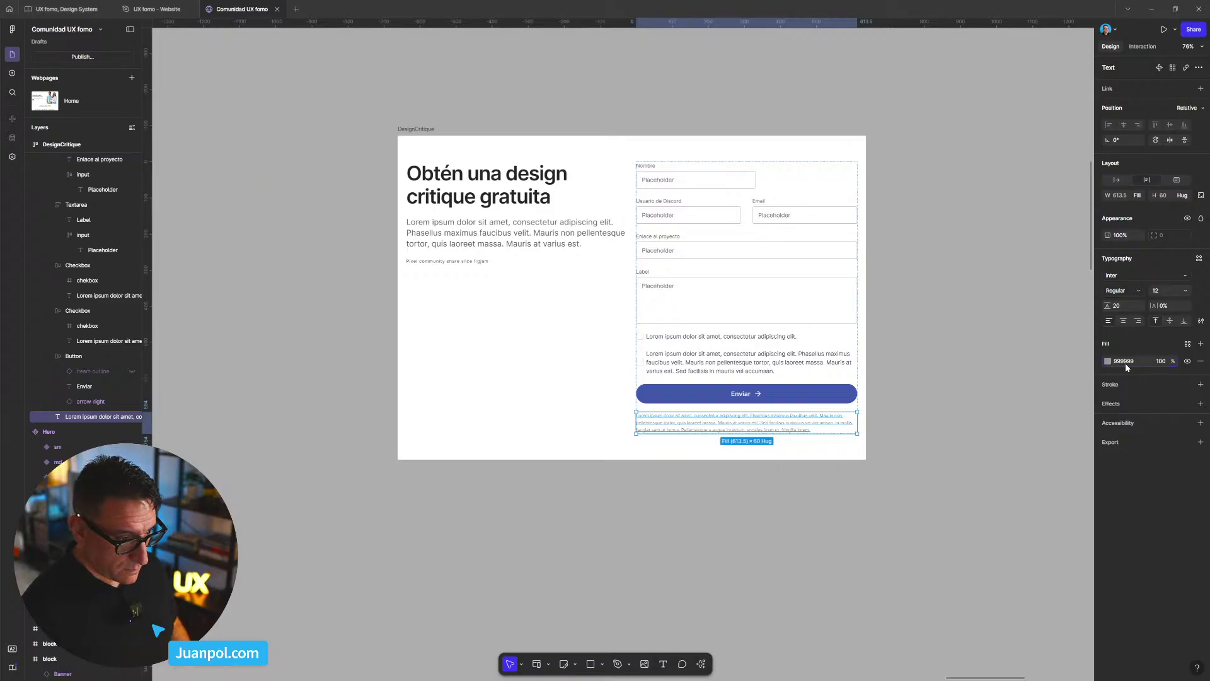
click(943, 438)
drag(943, 438, 928, 452)
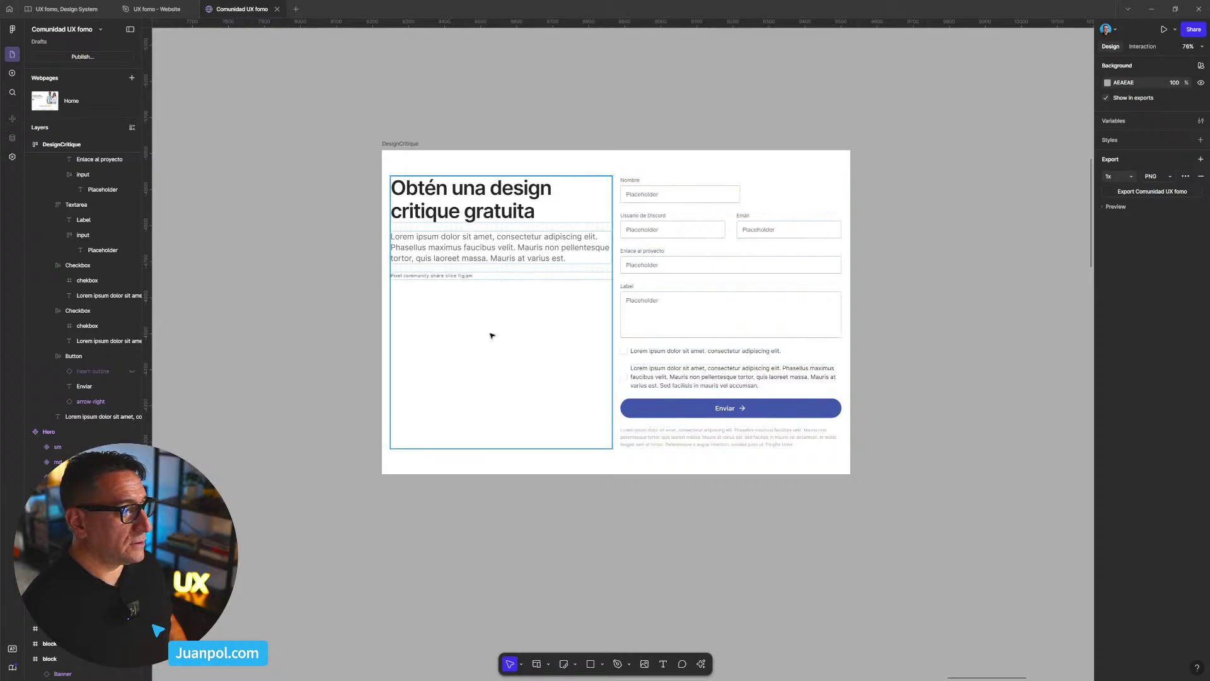
- Duplicate the "Obtén una design critique gratuita" heading within the DesignCritique text column
scroll(485, 228, up, 2)
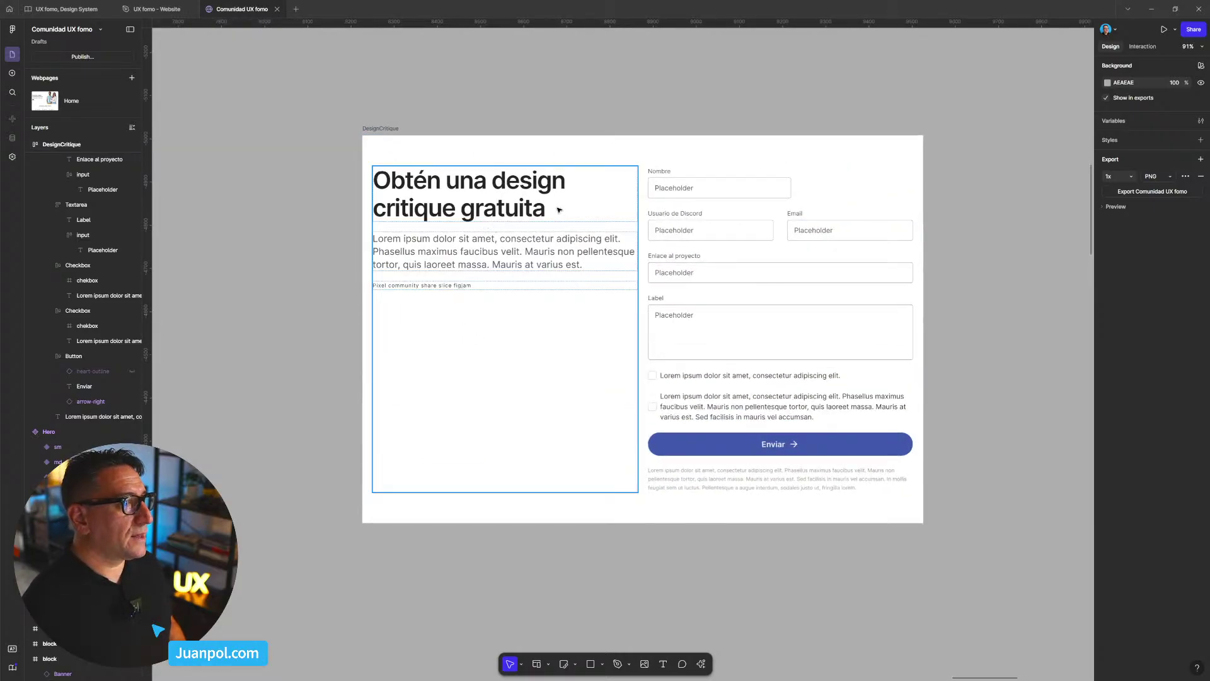
double_click(471, 194)
key(Escape)
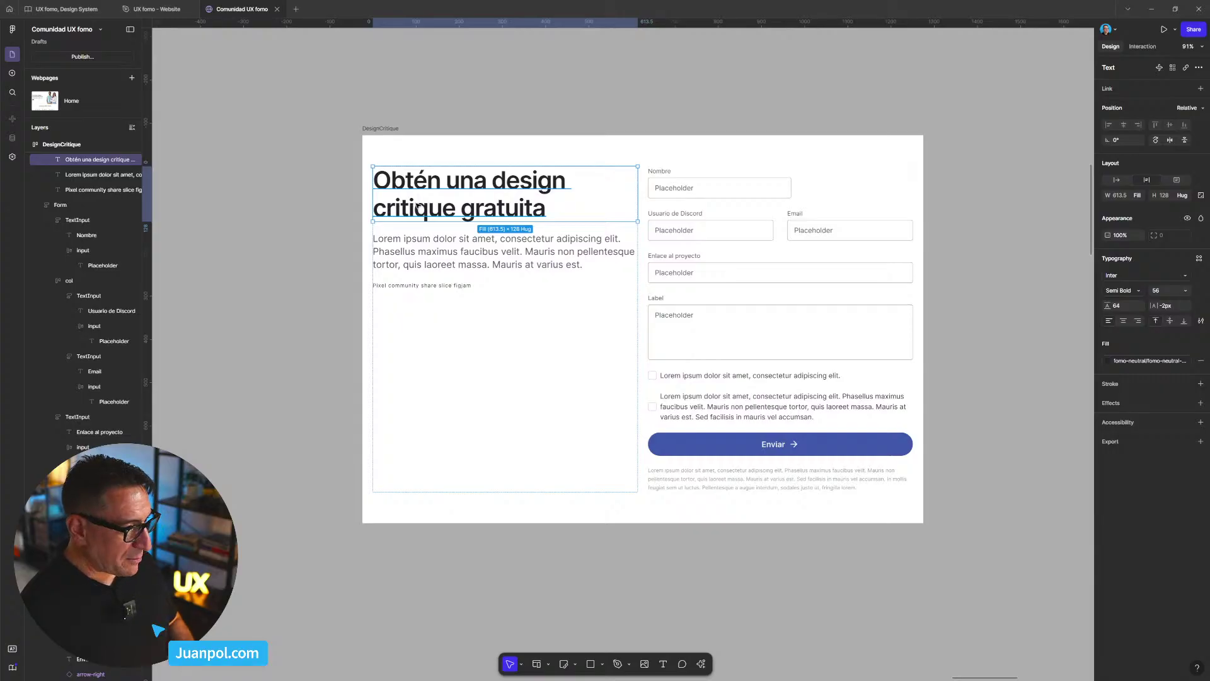
key(ctrl+d)
- Replace the text of the upper of the two identical headings with "¿Quieres mejorar tus diseños?"
double_click(440, 189)
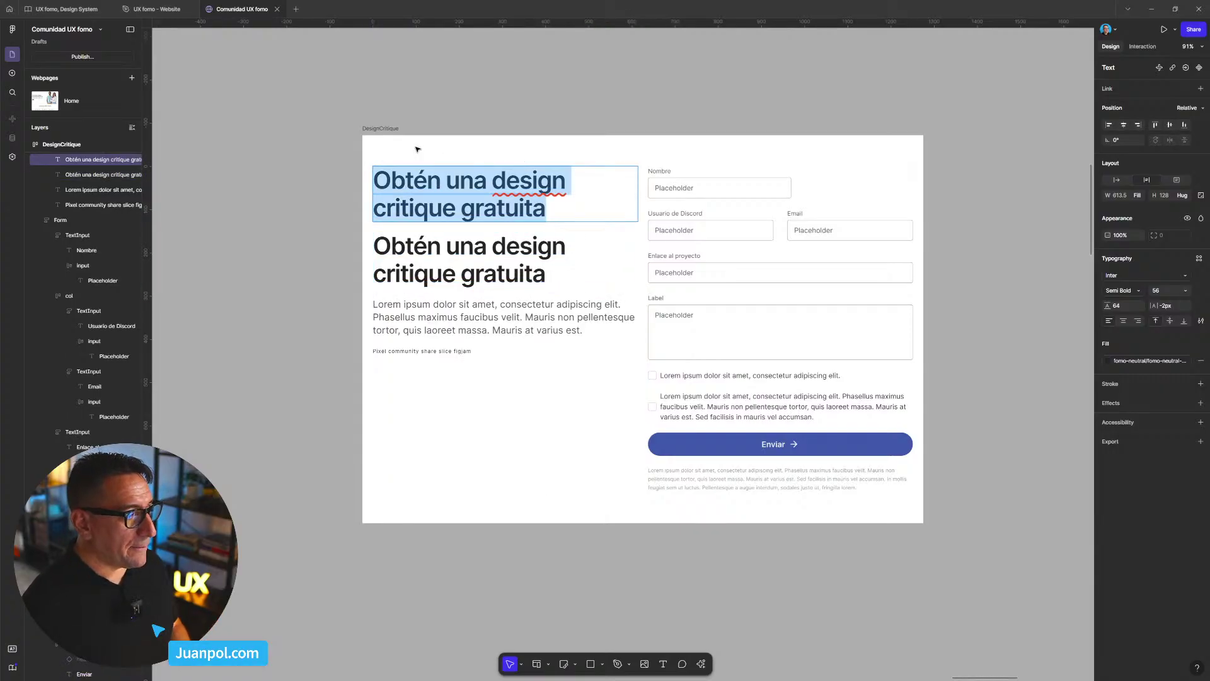
text(¿Quié s)
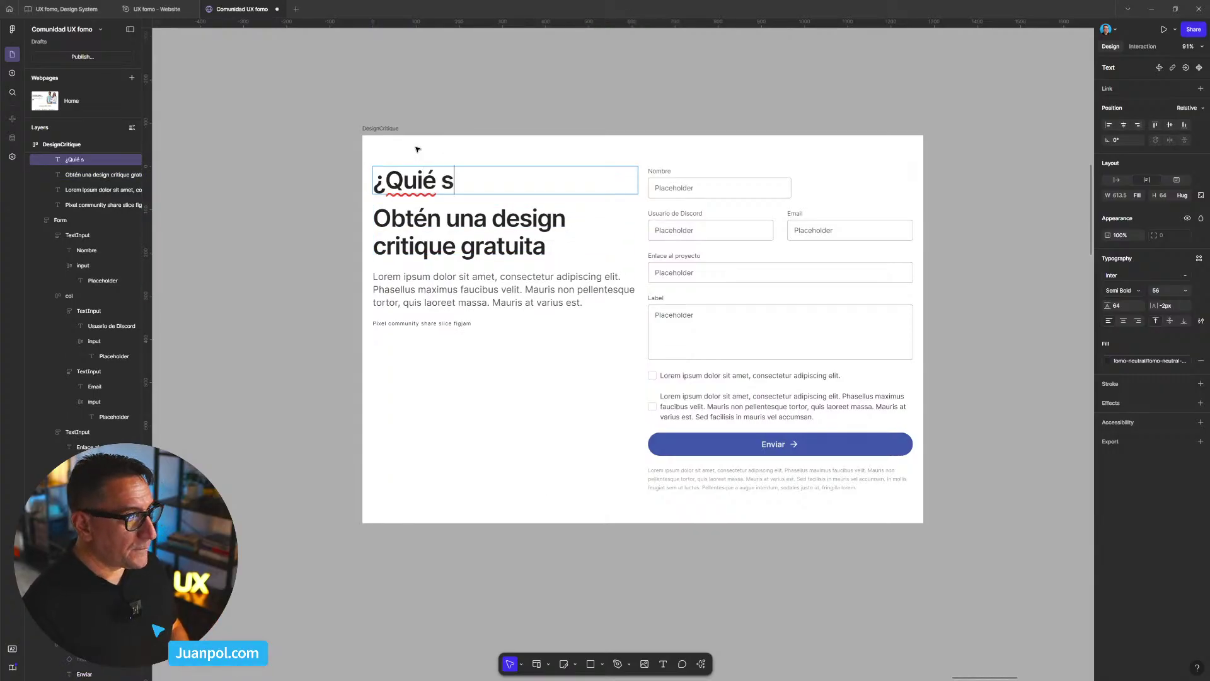
key(BackSpace)
key(BackSpace)
key(BackSpace)
key(BackSpace)
key(BackSpace)
key(BackSpace)
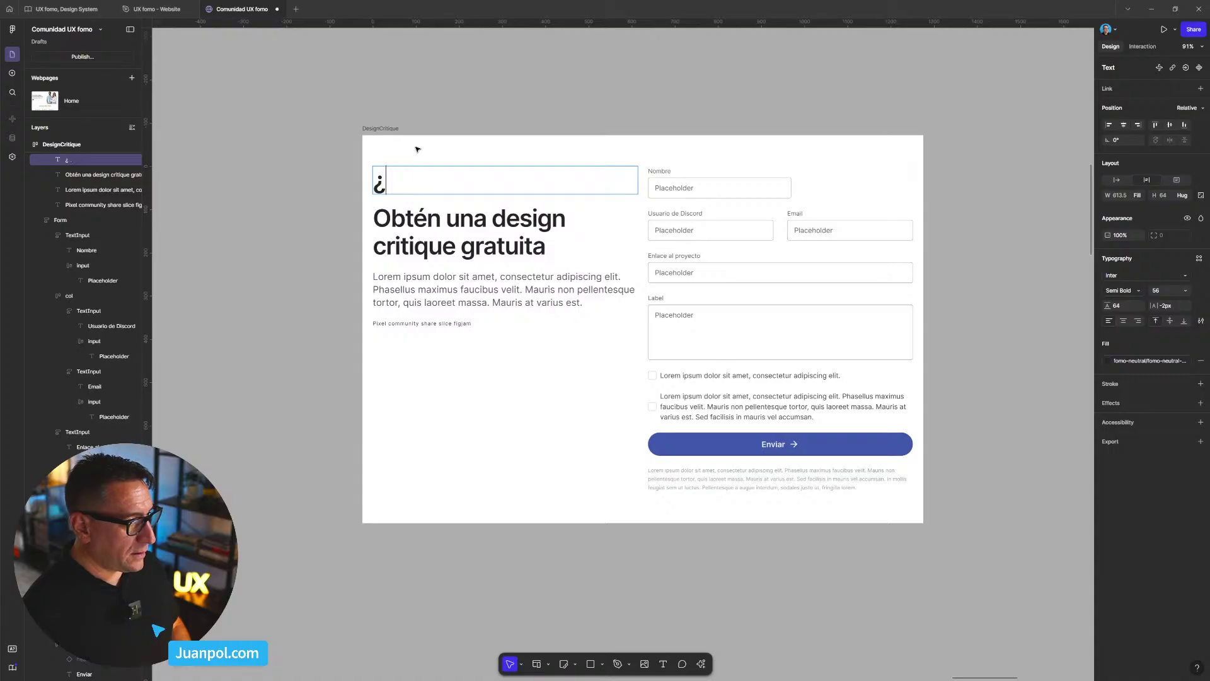
text(Queres)
key(BackSpace)
key(BackSpace)
key(BackSpace)
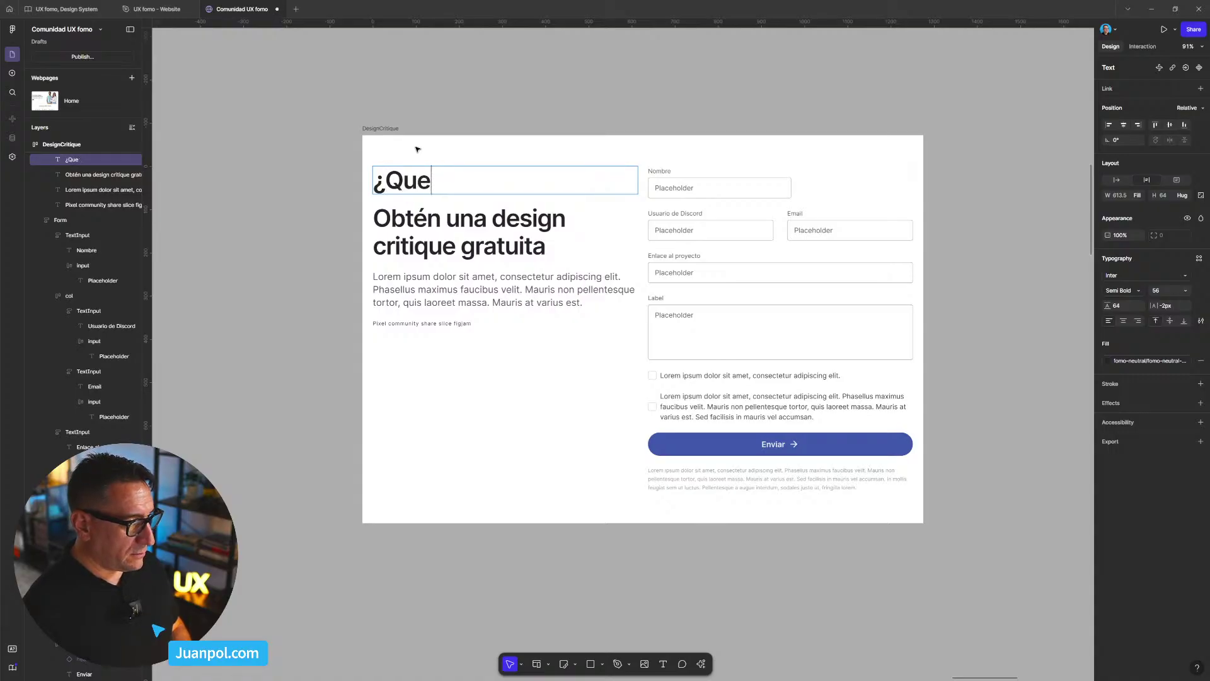
text(re)
key(BackSpace)
key(BackSpace)
key(BackSpace)
text(i)
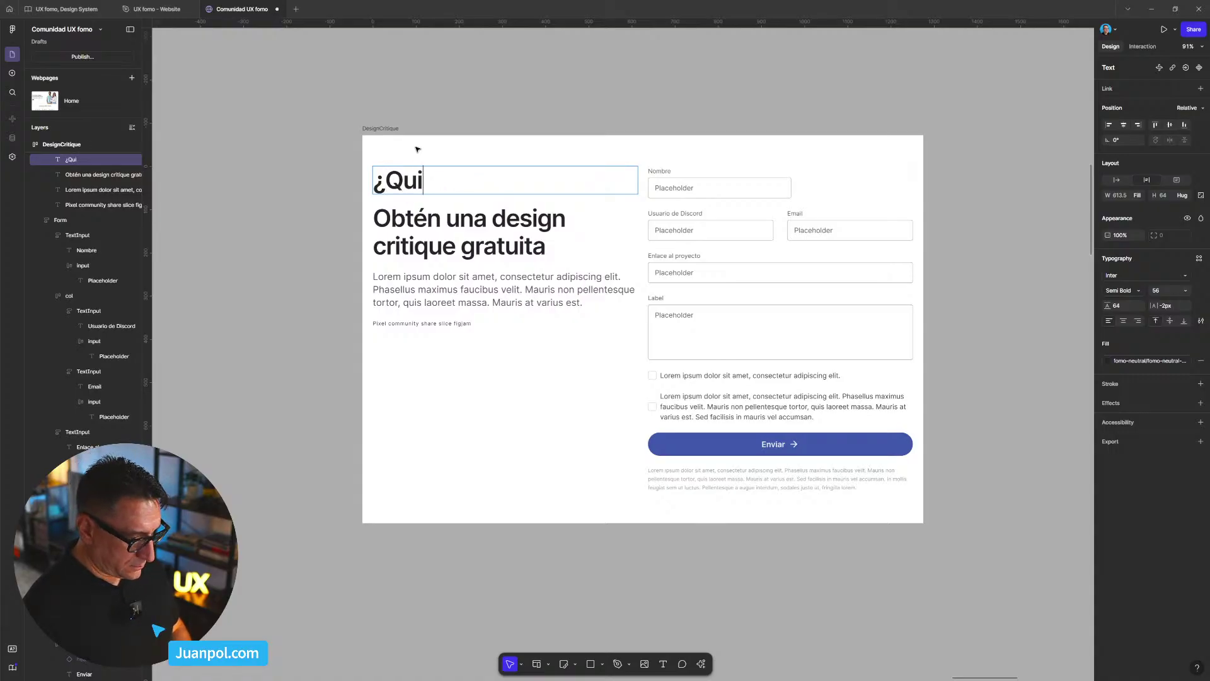
text(eres mejorar tus)
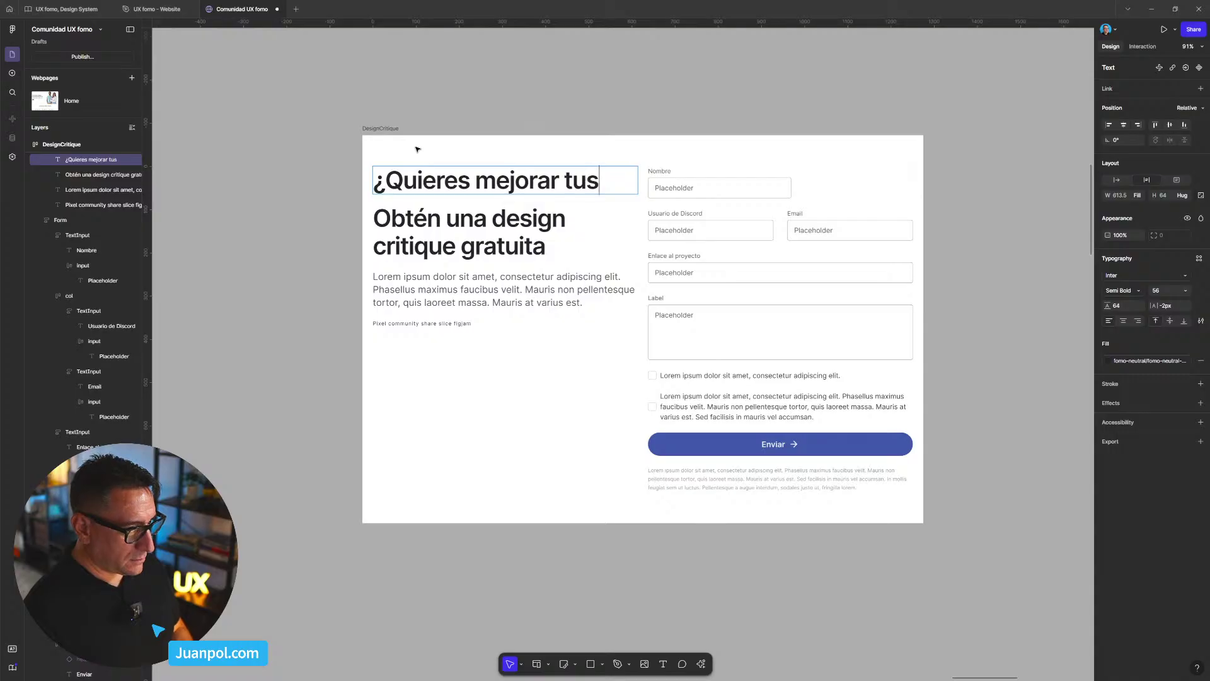
text( diseños?)
key(Escape)
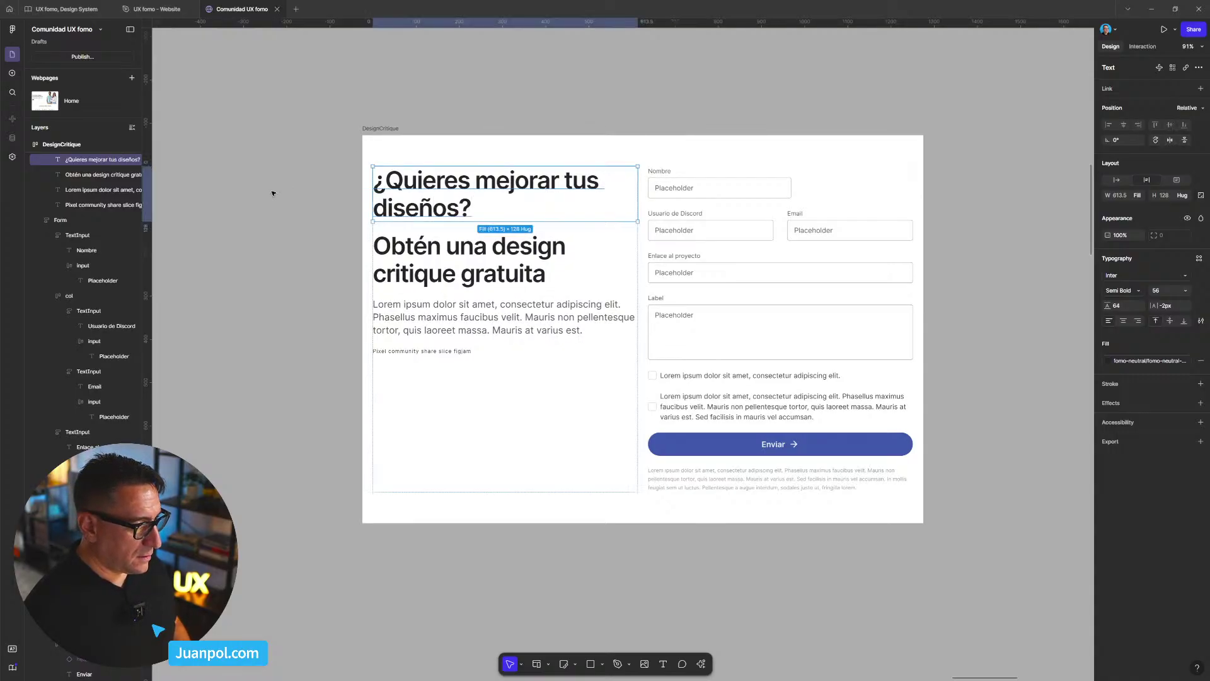
click(346, 213)
- Match the "Obtén una design critique gratuita" heading to the cards' H3 typography, with font size 28 and line height 36
ctrl+click(458, 246)
scroll(457, 247, down, 6)
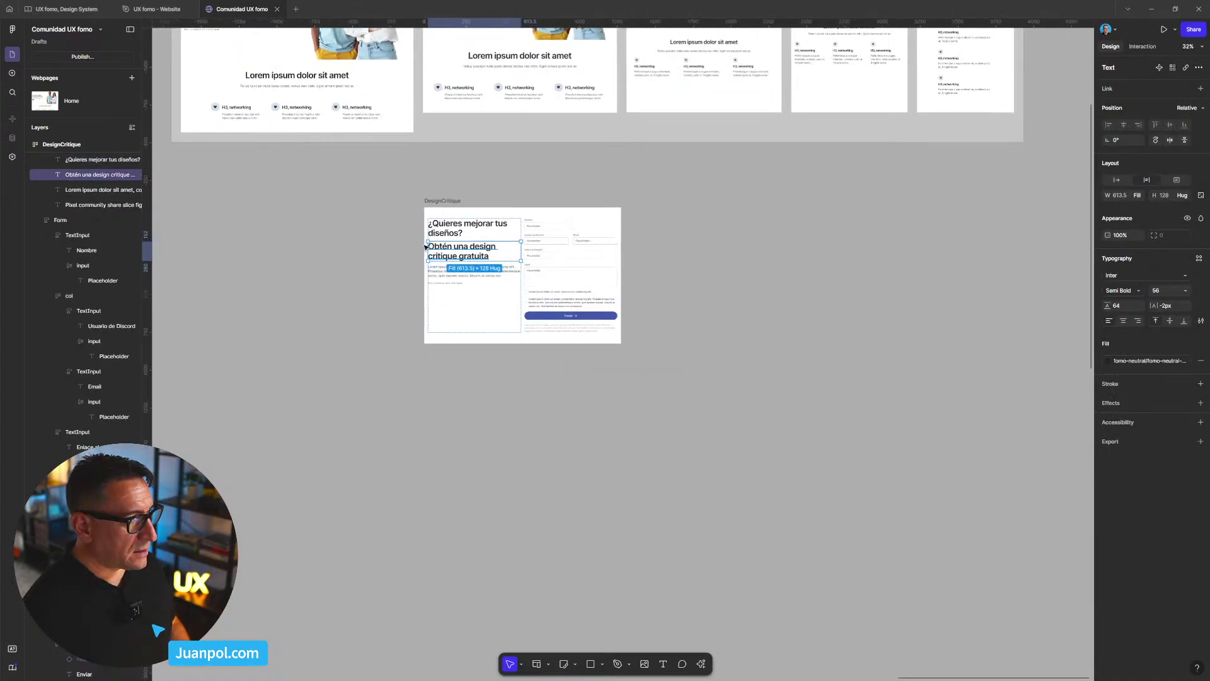
drag(381, 248, 425, 319)
scroll(404, 189, up, 3)
ctrl+click(403, 155)
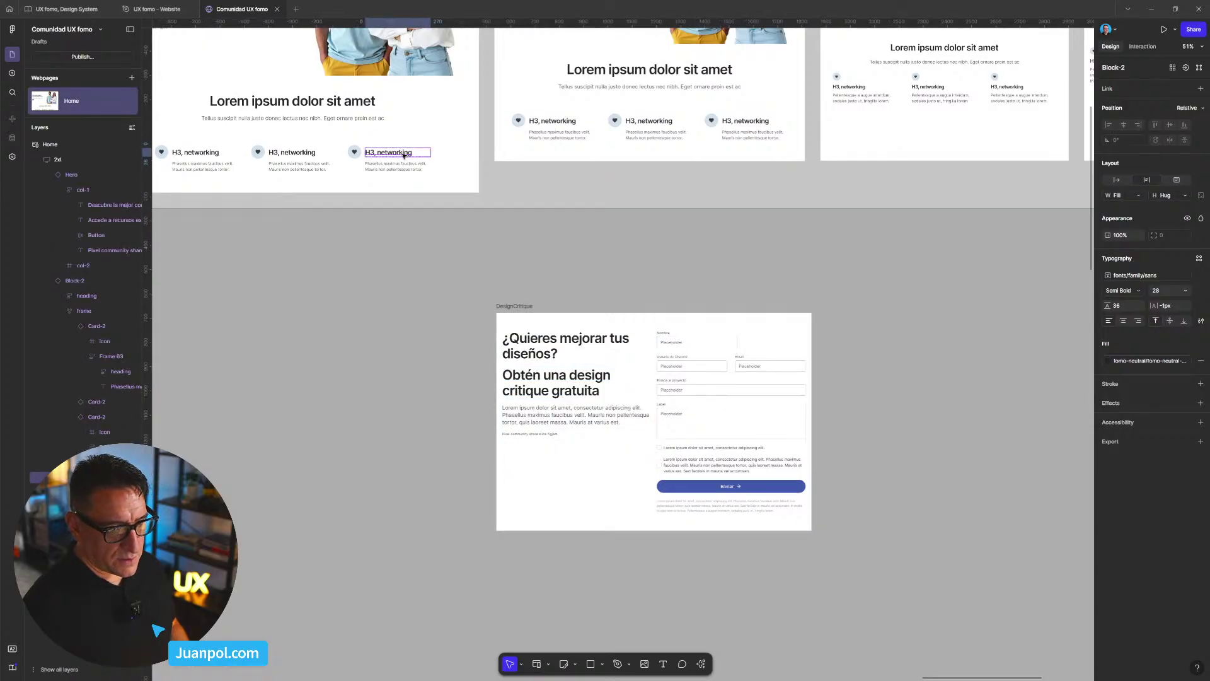
ctrl+click(554, 383)
click(1167, 291)
text(2)
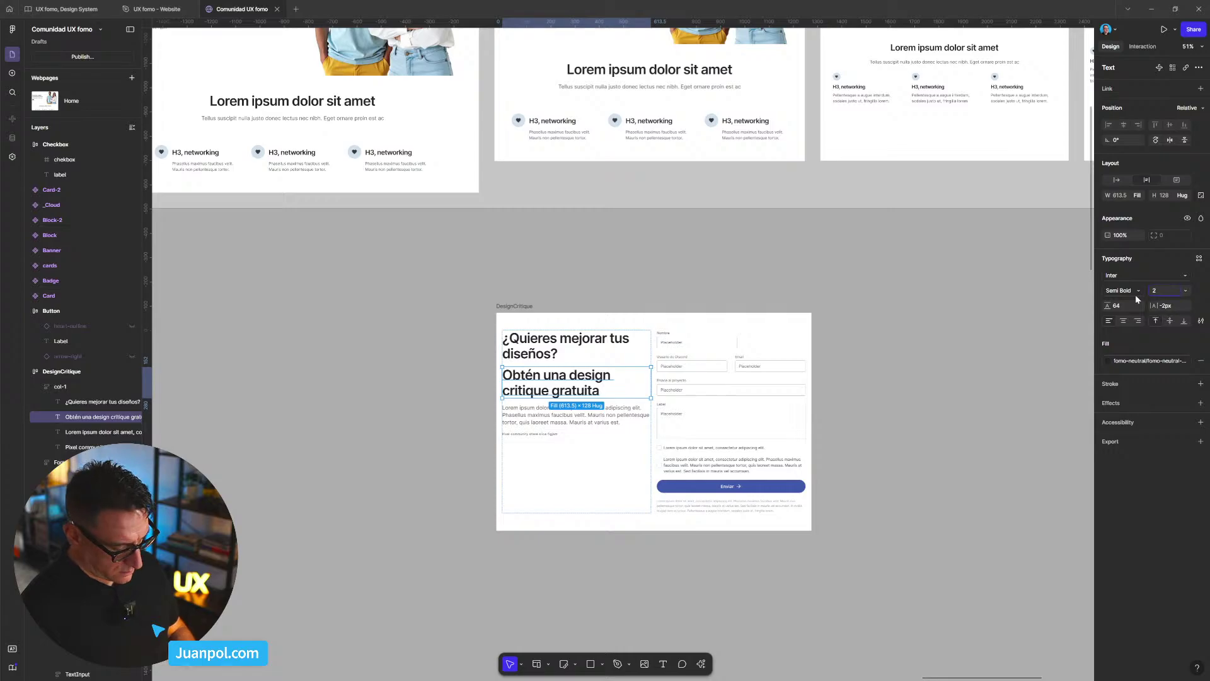
text(8)
key(Return)
click(1126, 305)
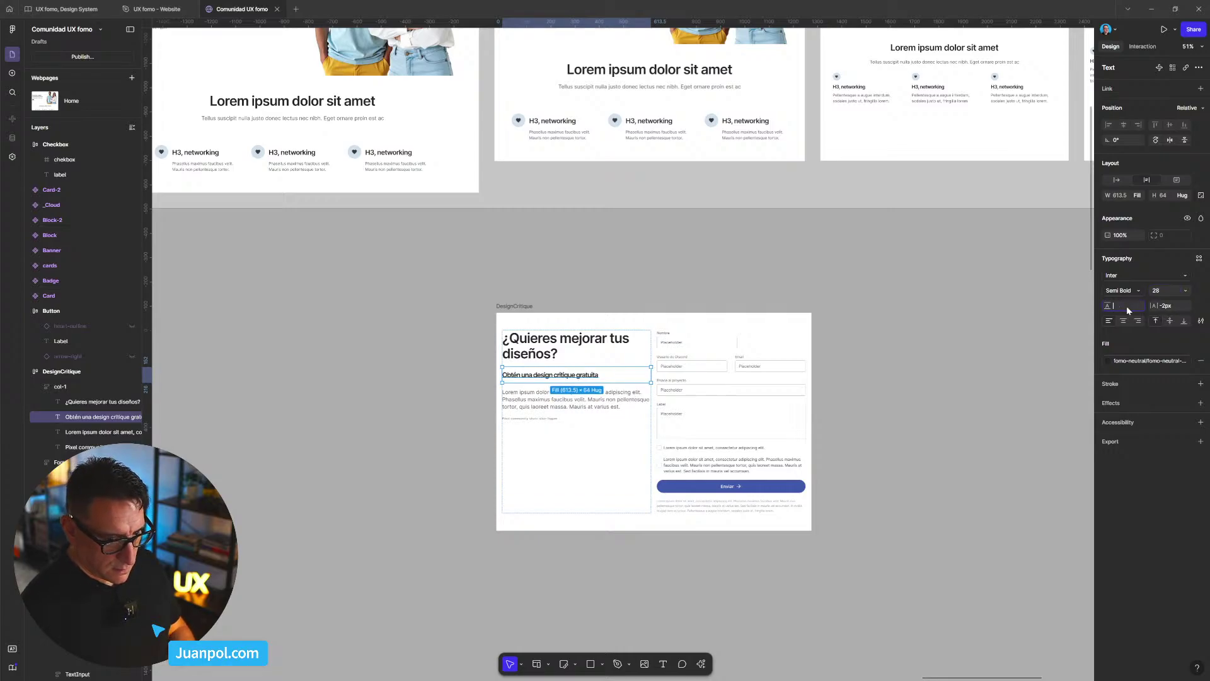
text(36)
key(Return)
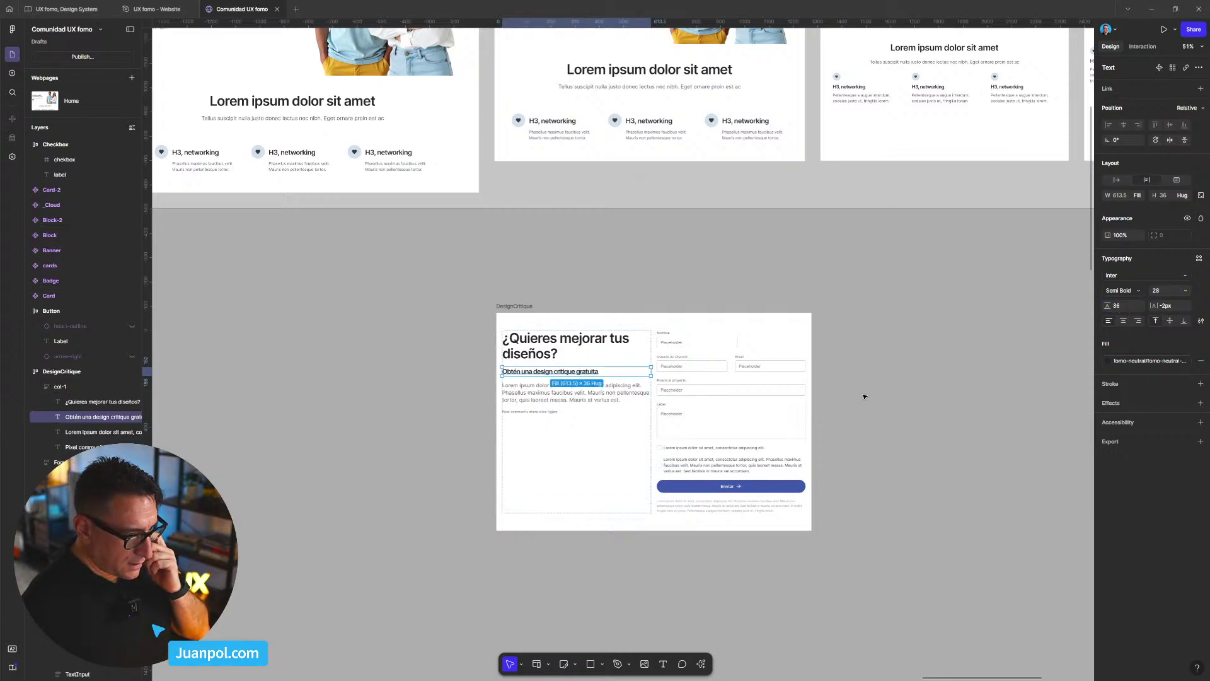
click(864, 397)
- Set the letter spacing of the "Obtén una design critique gratuita" subheading to -1px
scroll(612, 400, up, 3)
scroll(593, 433, up, 2)
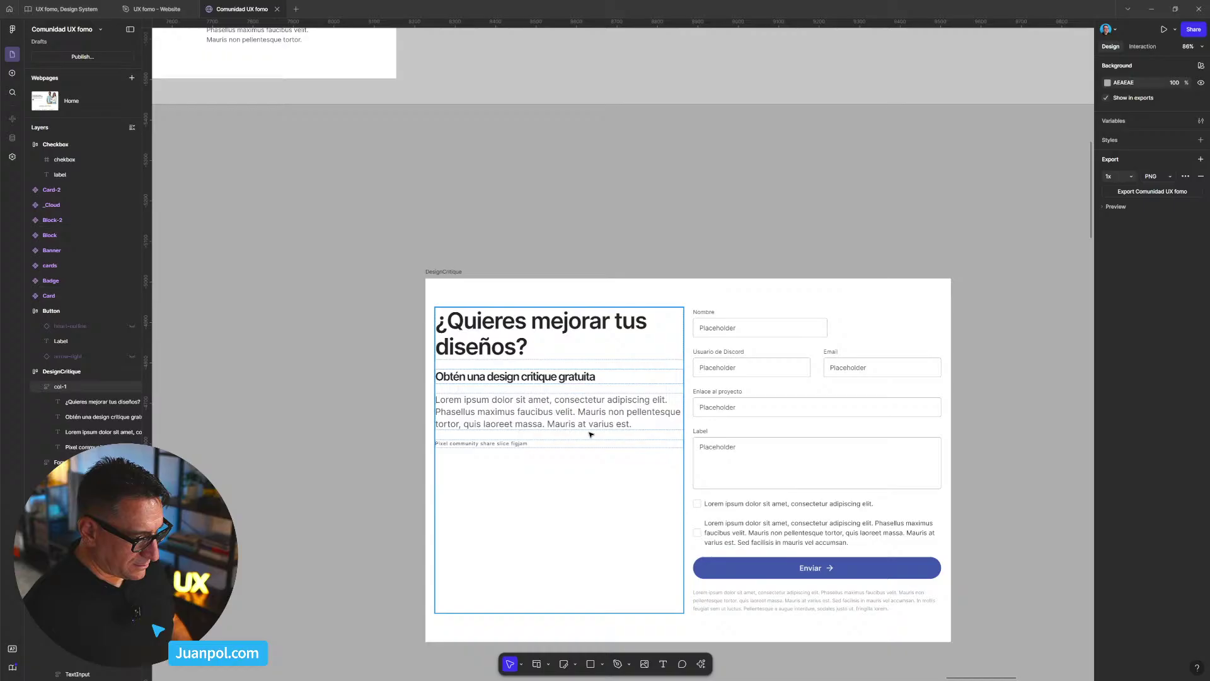
click(555, 423)
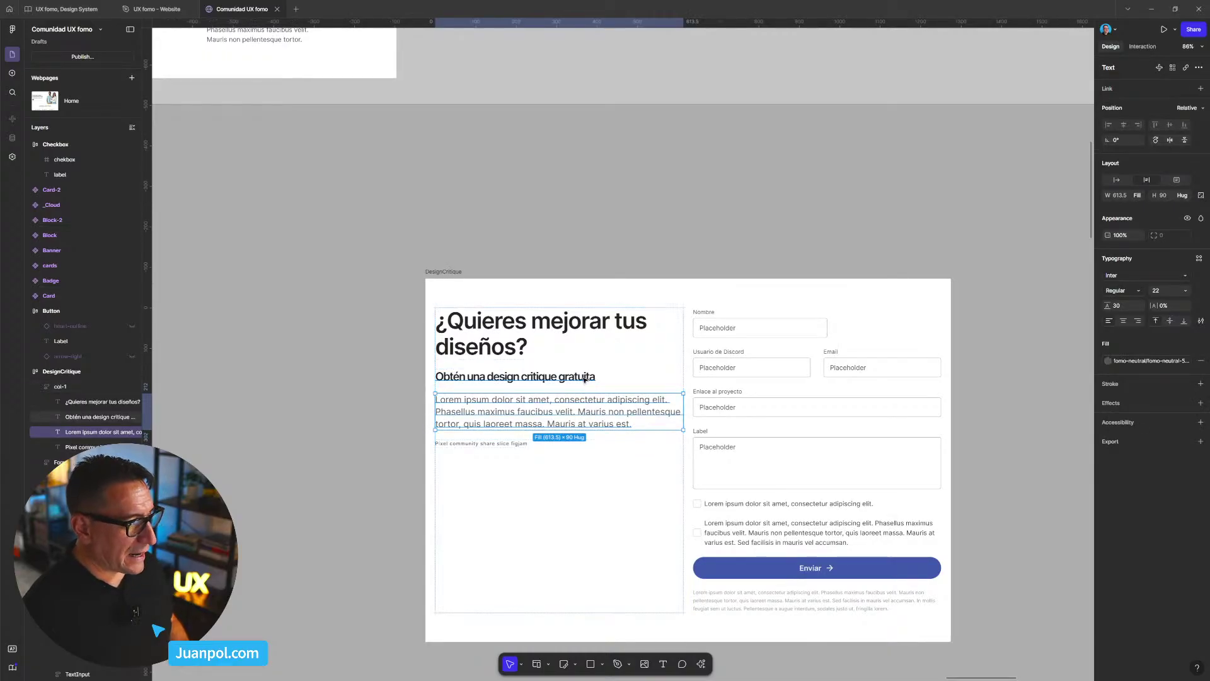
click(635, 378)
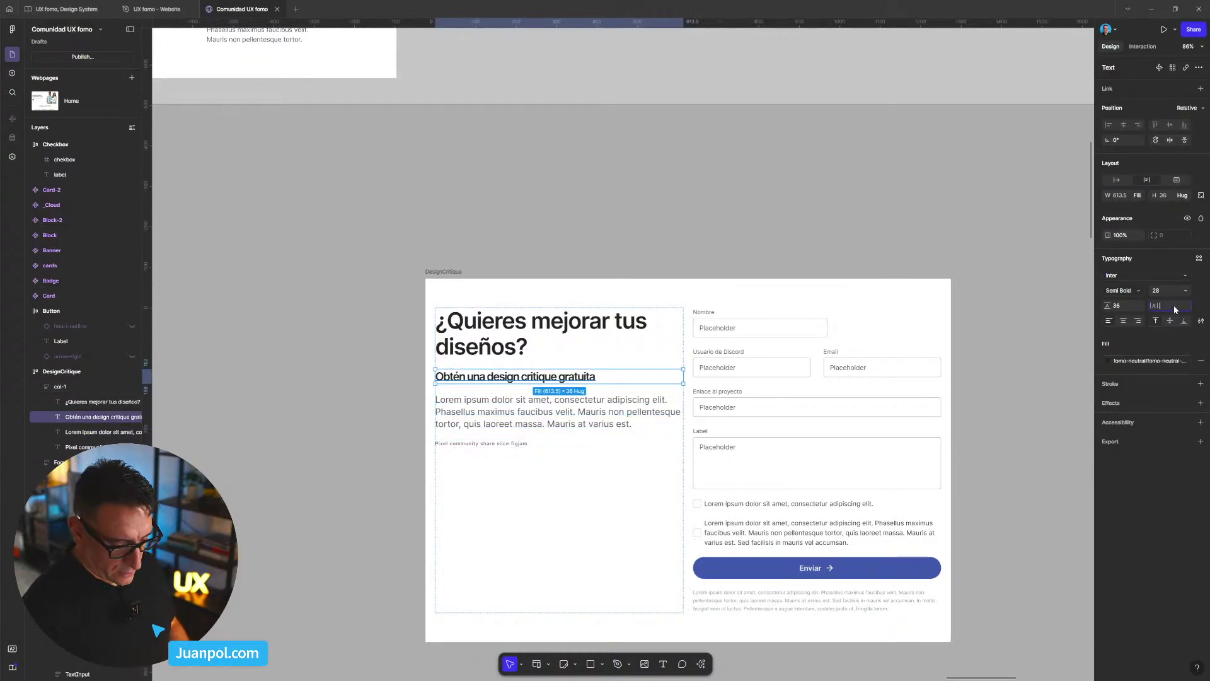
text(0)
key(Return)
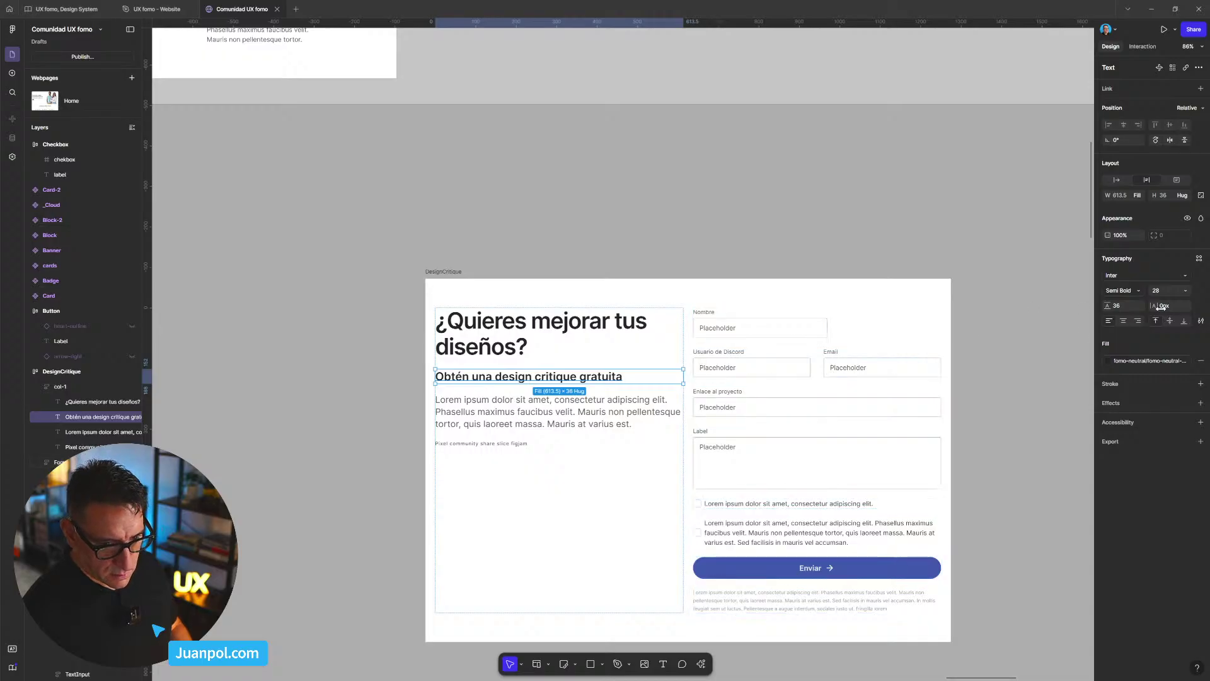
text(-1)
key(Return)
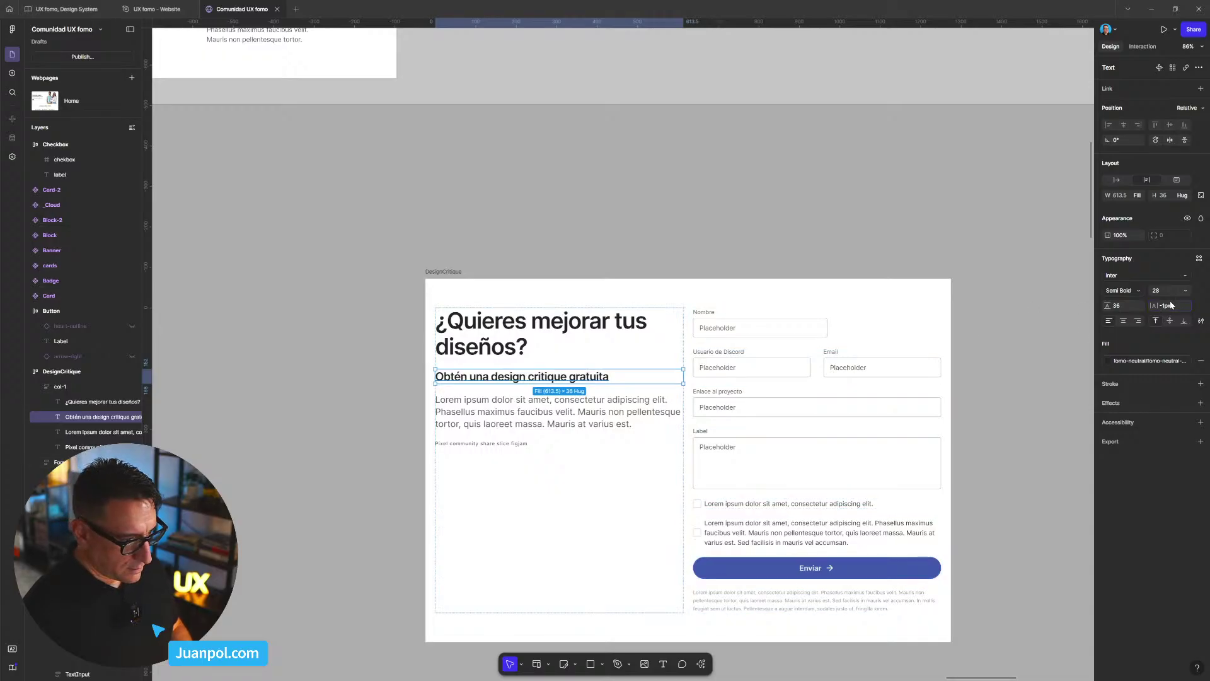
- Color the "Obtén una design critique gratuita" subheading with the blue sampled from the Enviar button
scroll(820, 353, down, 3)
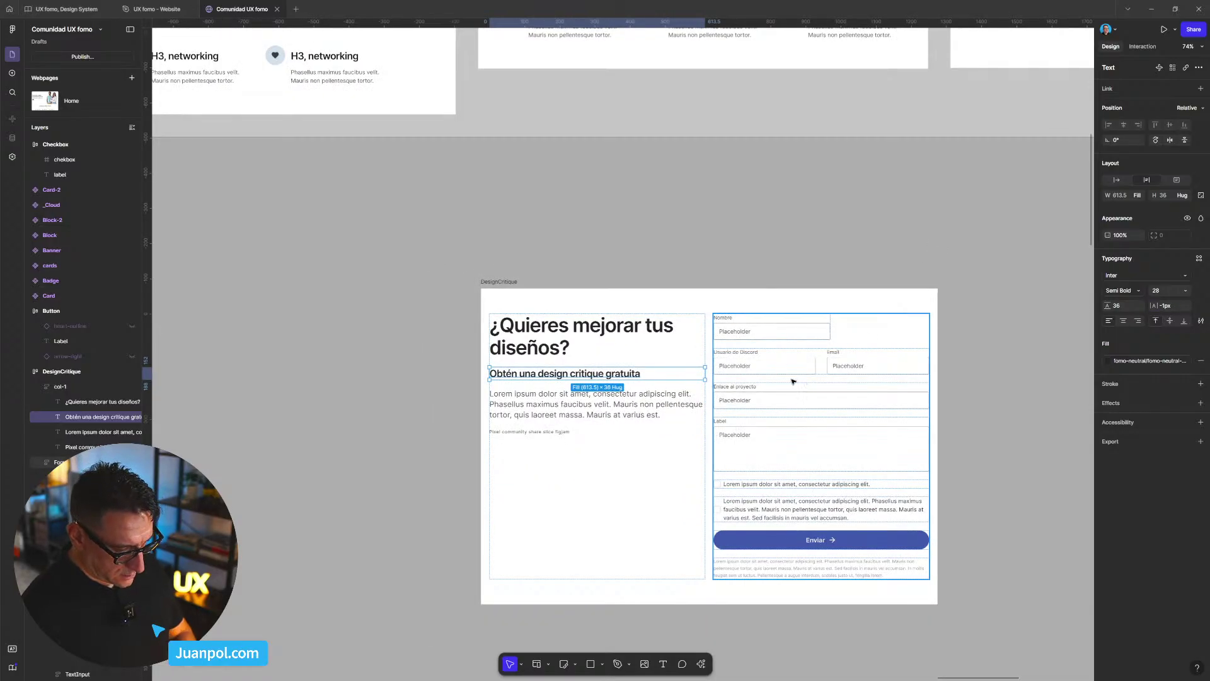
key(i)
click(789, 539)
click(952, 463)
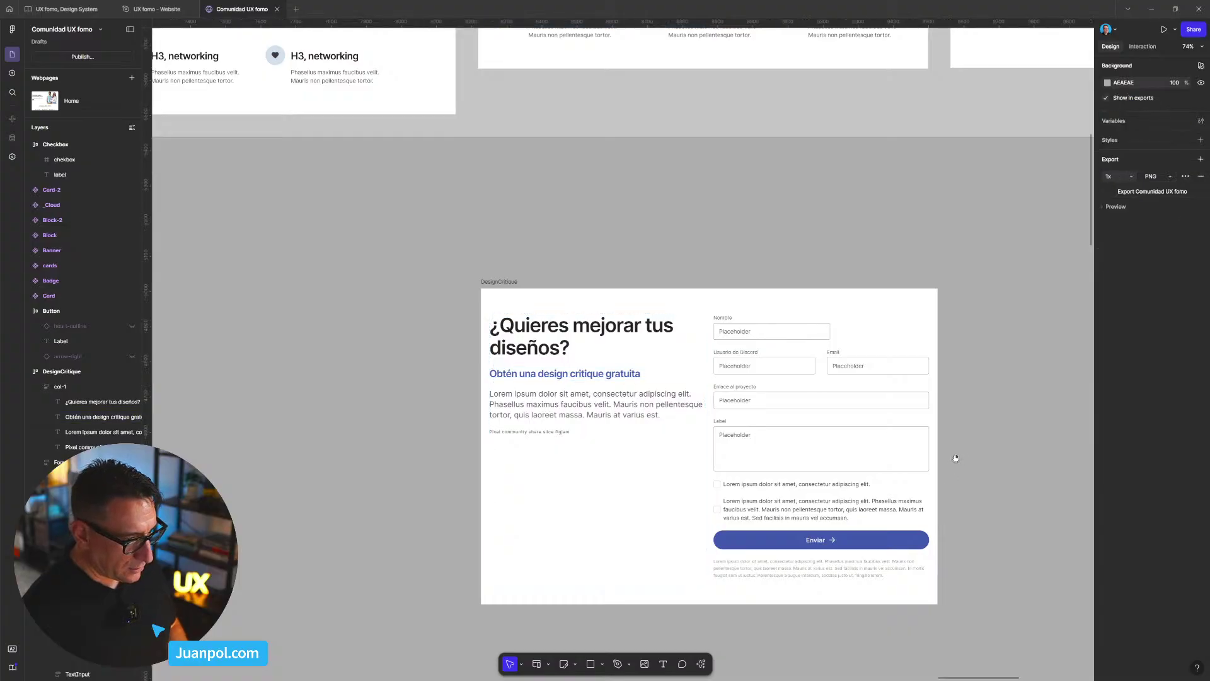
- Review the DesignCritique section's headings, form and overall layout against the Home page's breakpoint frames
drag(955, 460, 850, 461)
scroll(851, 460, down, 1)
click(505, 337)
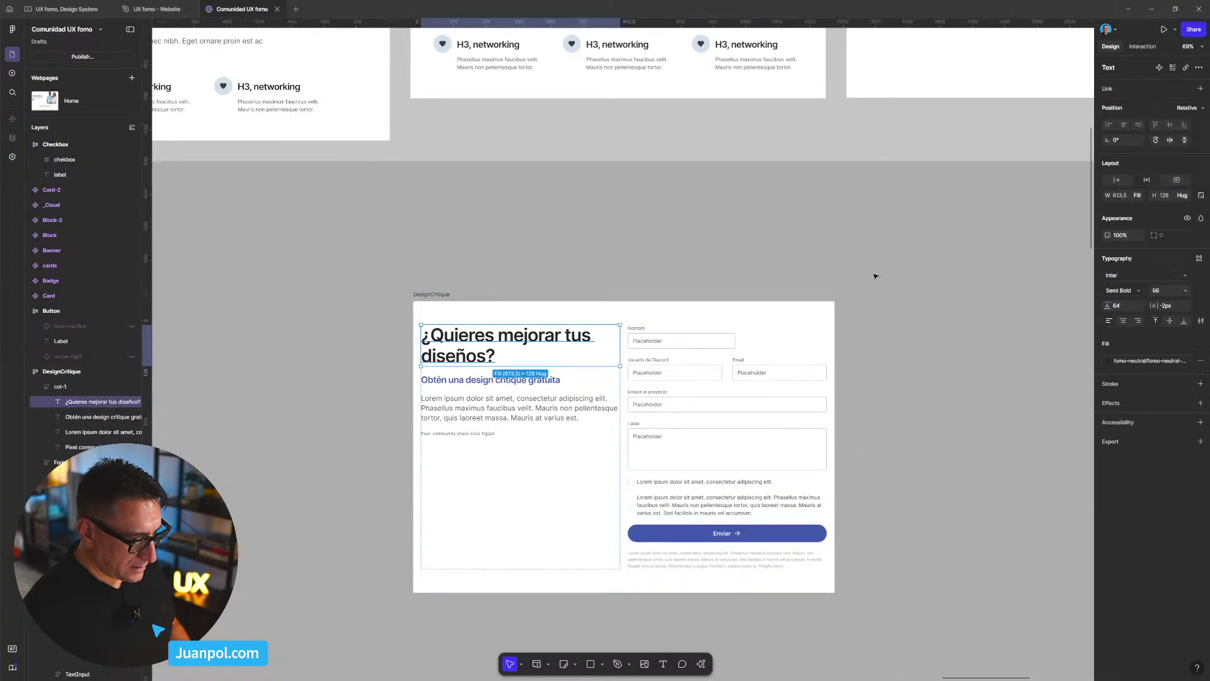
click(848, 229)
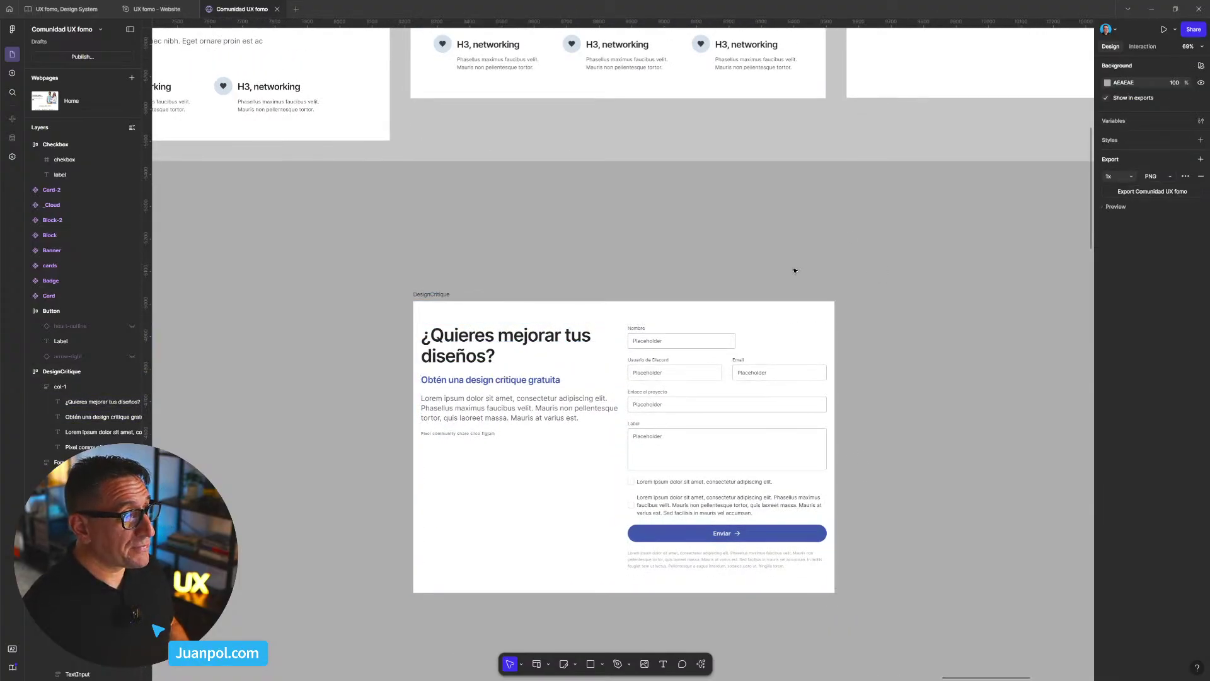
scroll(832, 338, down, 3)
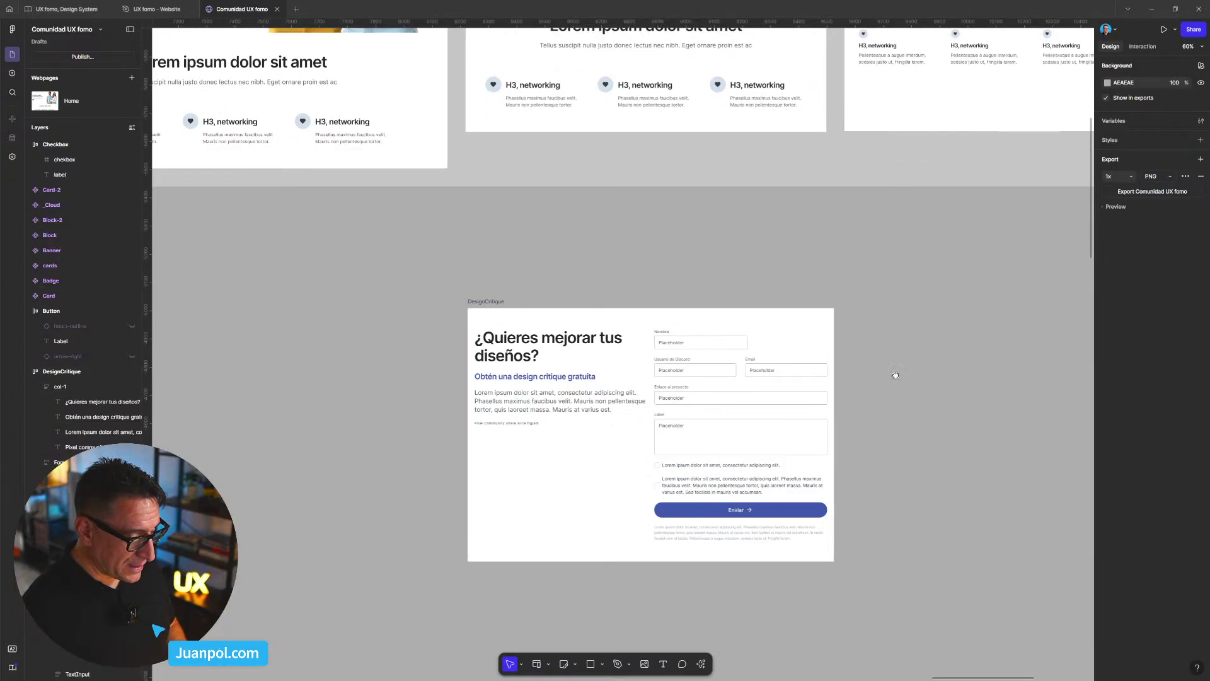
scroll(643, 346, up, 3)
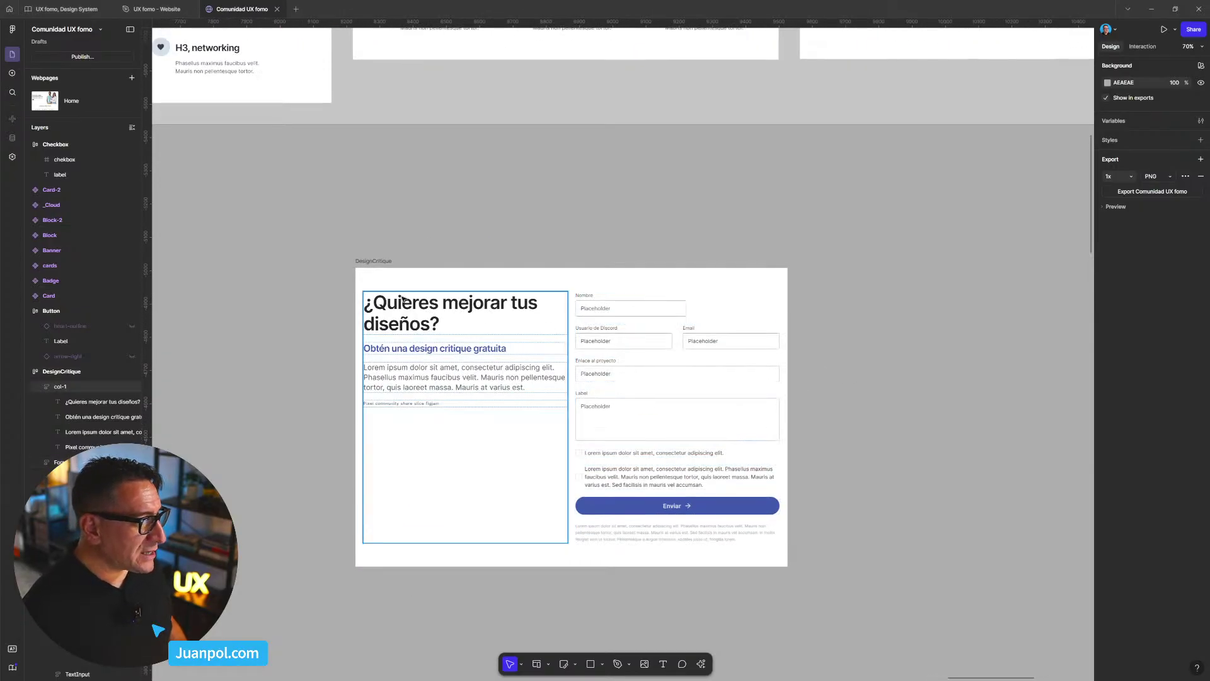
click(623, 278)
mouse_move(788, 296)
mouse_down()
mouse_move(888, 297)
mouse_move(794, 296)
mouse_up()
scroll(751, 379, down, 2)
scroll(752, 379, down, 5)
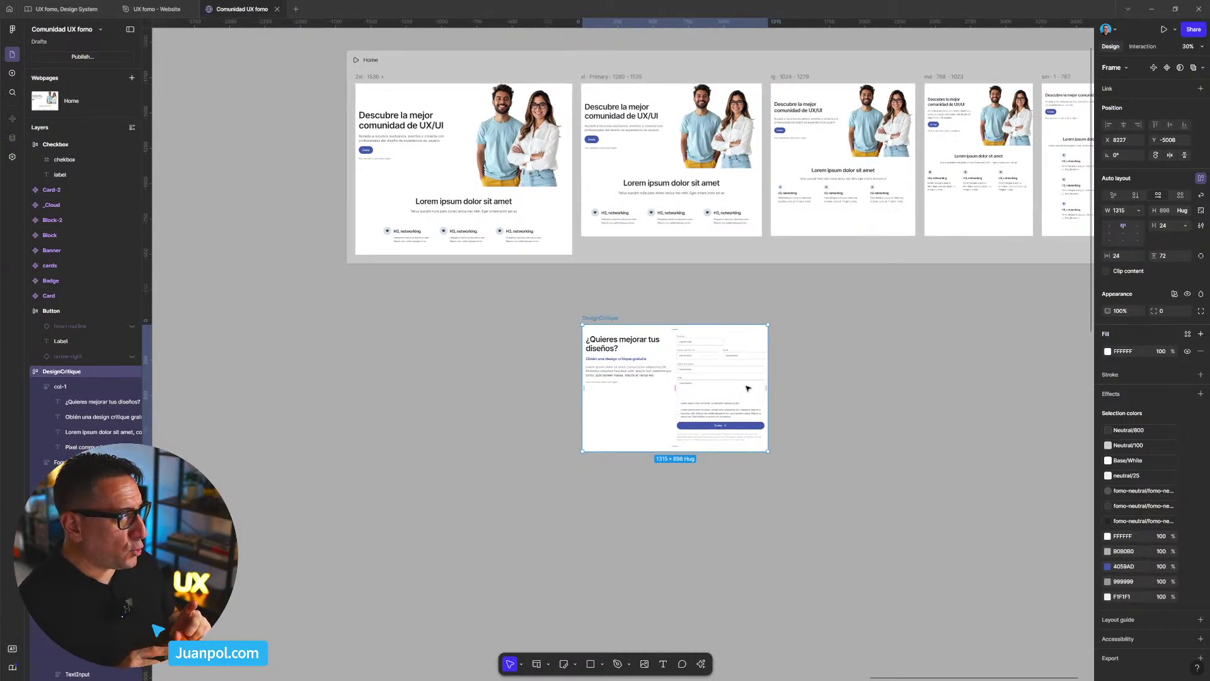
scroll(754, 264, up, 3)
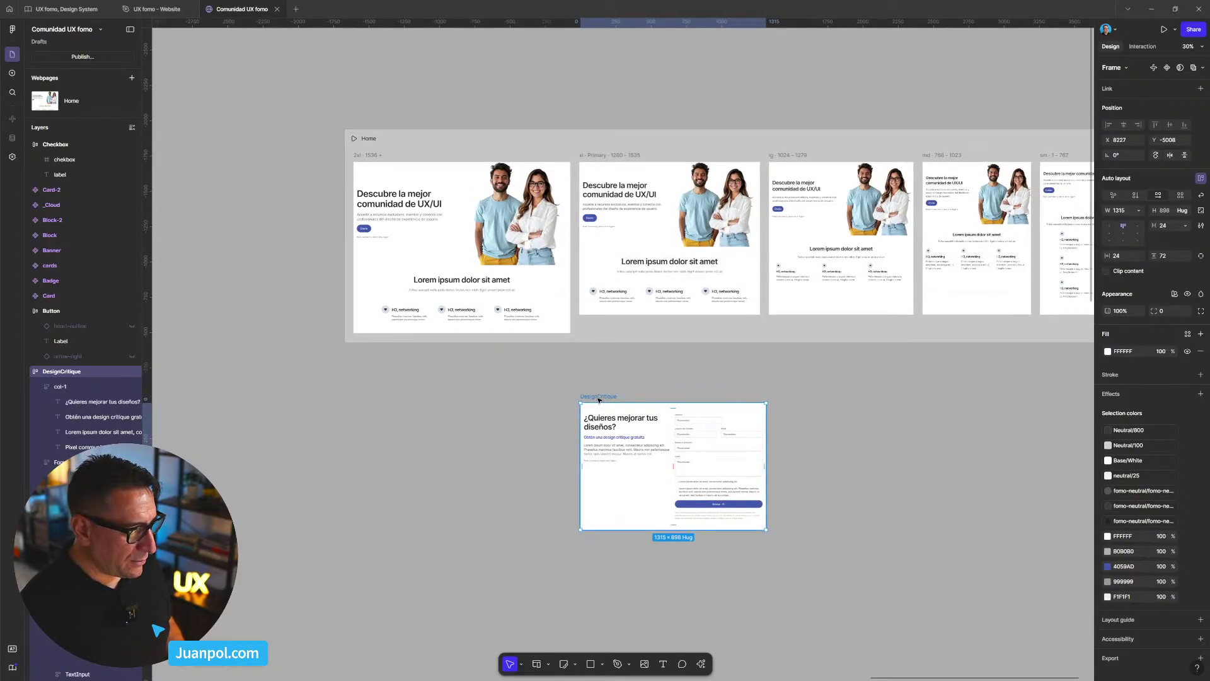
scroll(657, 421, down, 6)
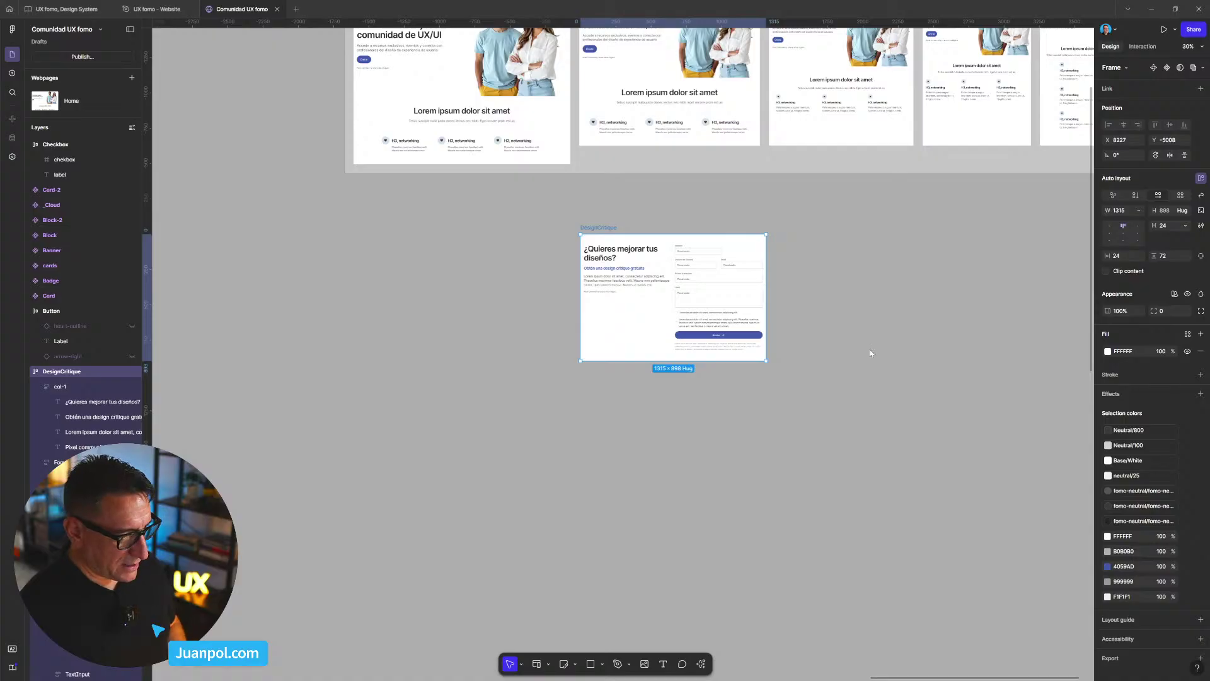
click(967, 554)
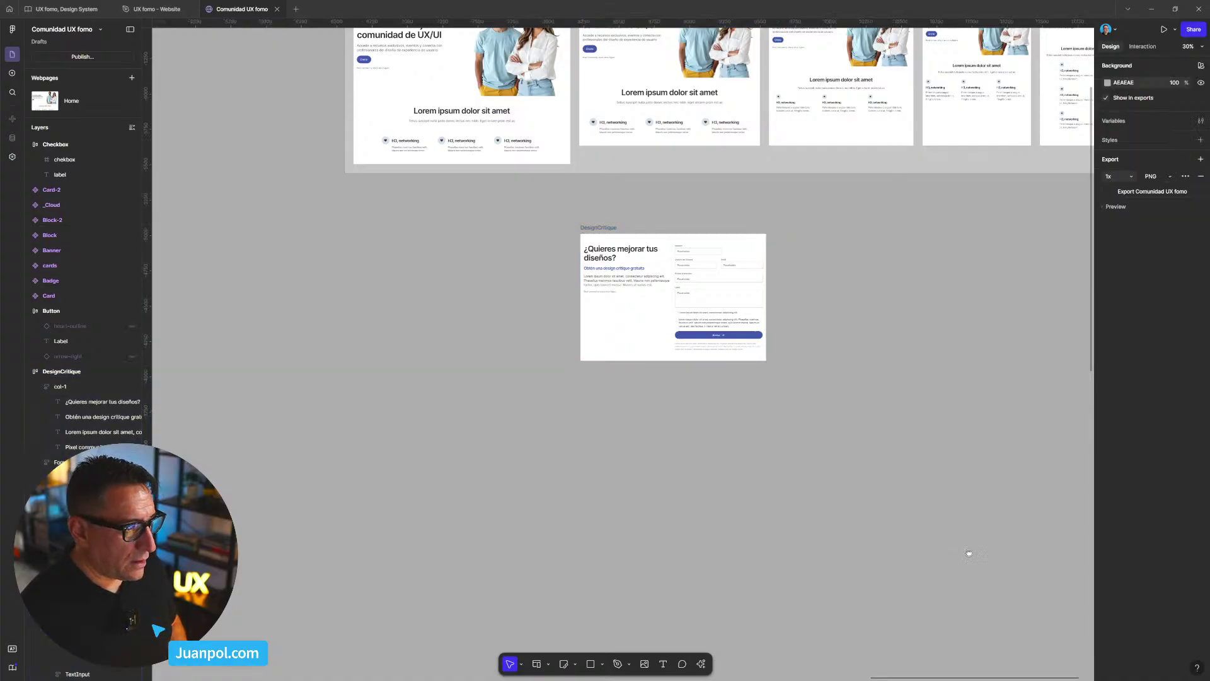
- Move the DesignCritique frame above the Home page and place a duplicate of it below Home
scroll(967, 553, down, 3)
mouse_move(751, 428)
mouse_down()
mouse_move(684, 130)
mouse_move(754, 435)
mouse_move(768, 438)
mouse_up()
drag(880, 437, 789, 471)
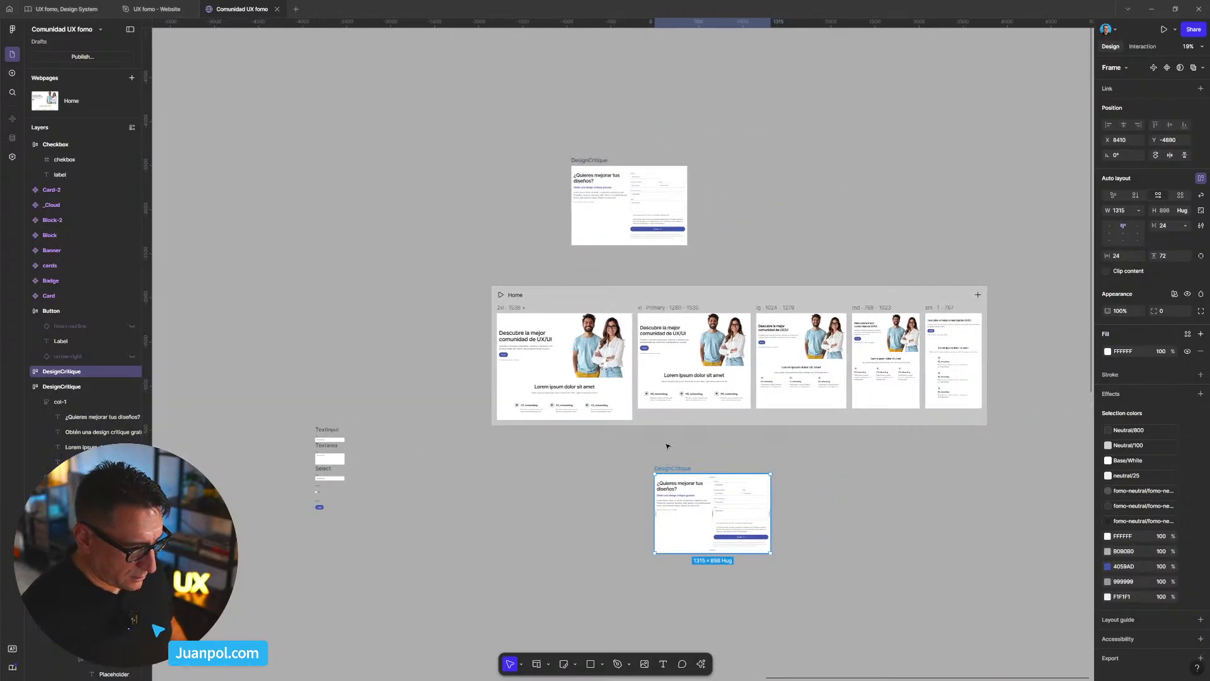
- Place the lower DesignCritique duplicate below the cards in Home's primary breakpoint and set its width to Fill container
drag(661, 469, 652, 413)
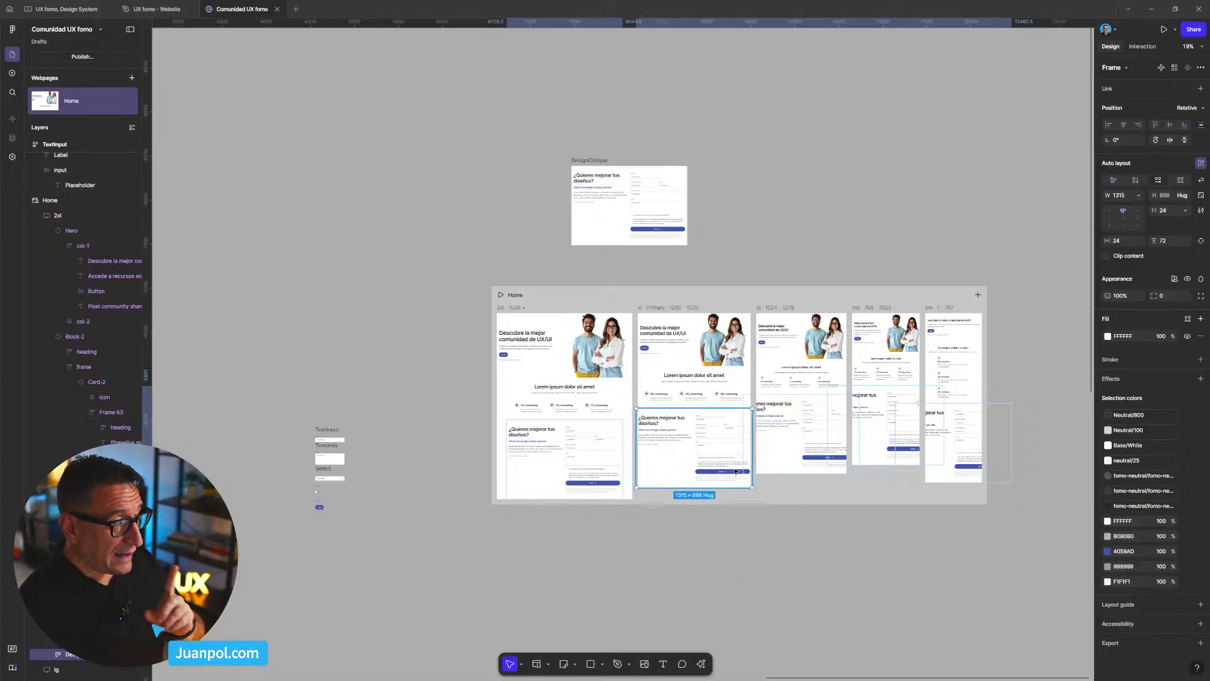
scroll(719, 519, up, 5)
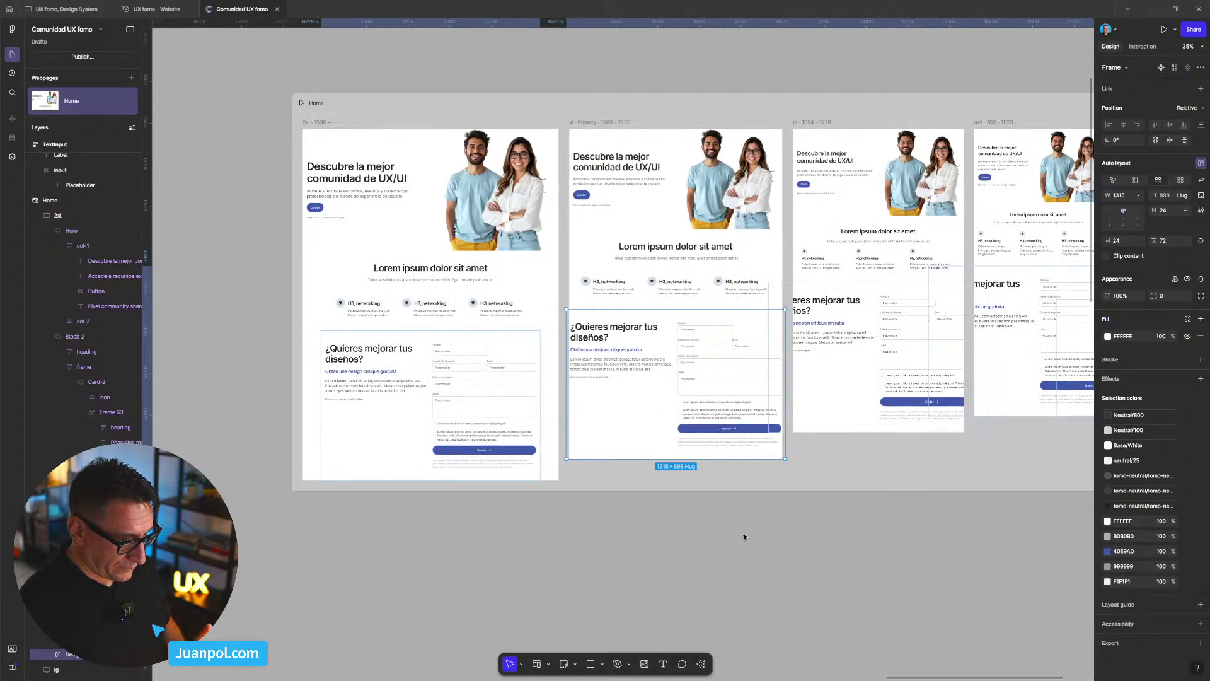
click(636, 443)
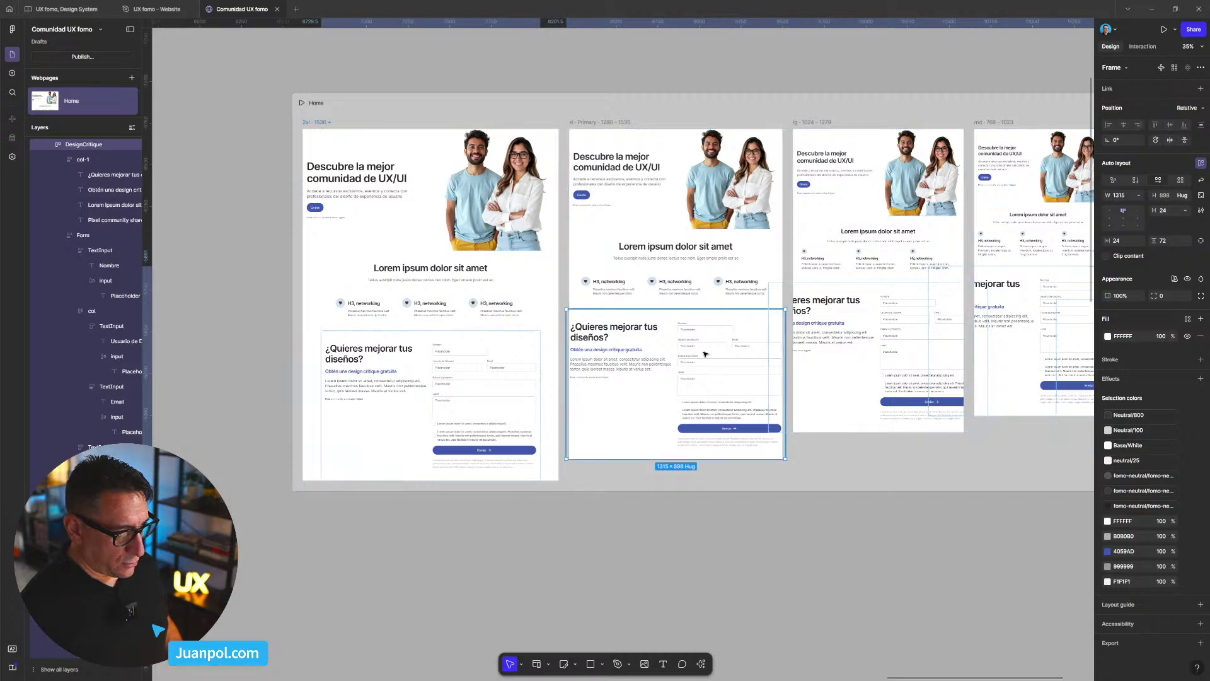
click(1138, 195)
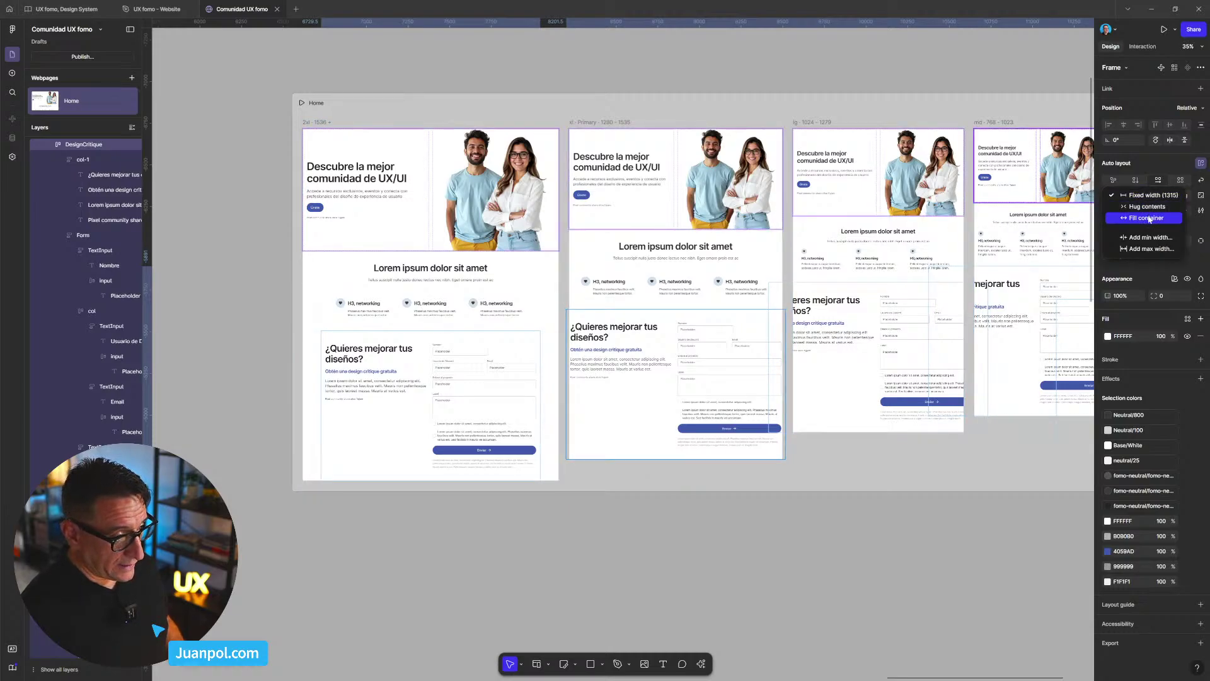
click(1148, 218)
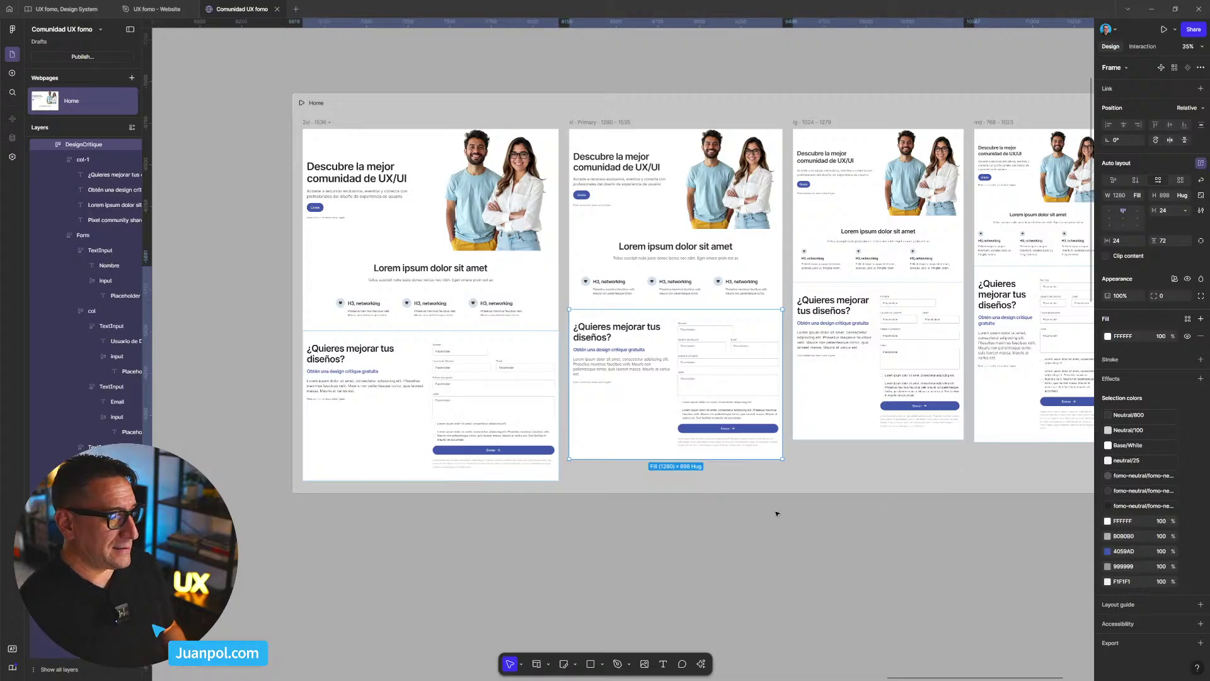
- Examine how the DesignCritique section fits and aligns with the hero and cards across the Home breakpoint frames
scroll(818, 508, up, 2)
scroll(749, 478, down, 1)
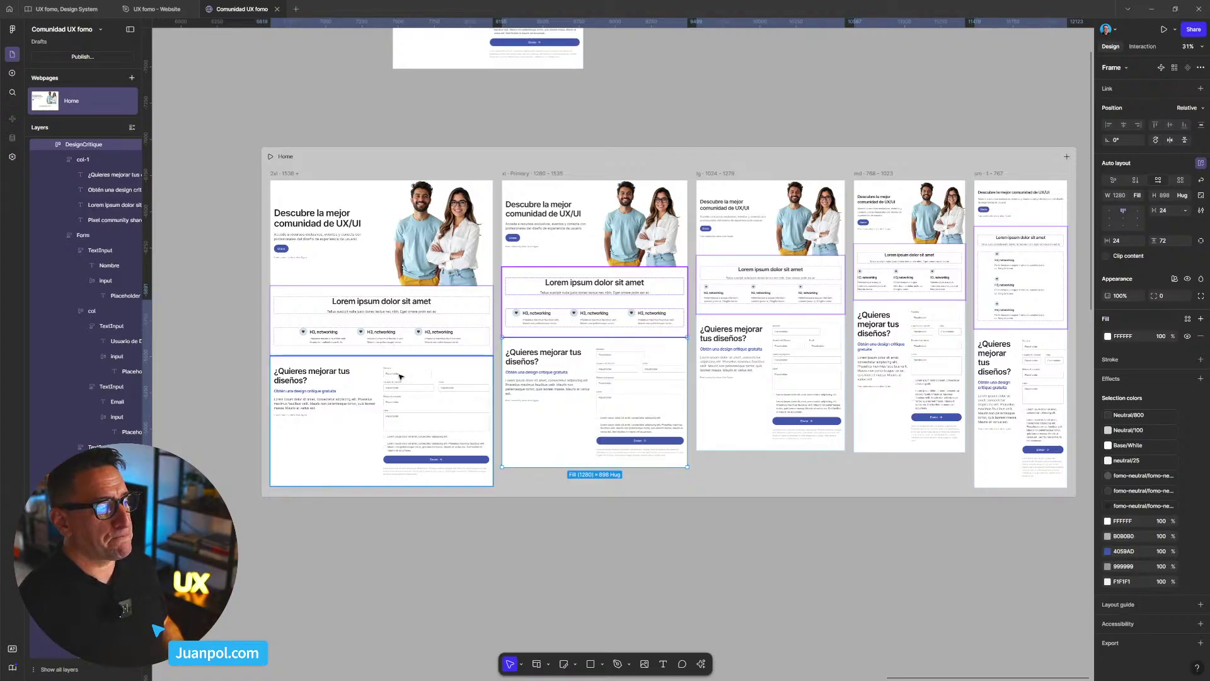
scroll(530, 386, up, 5)
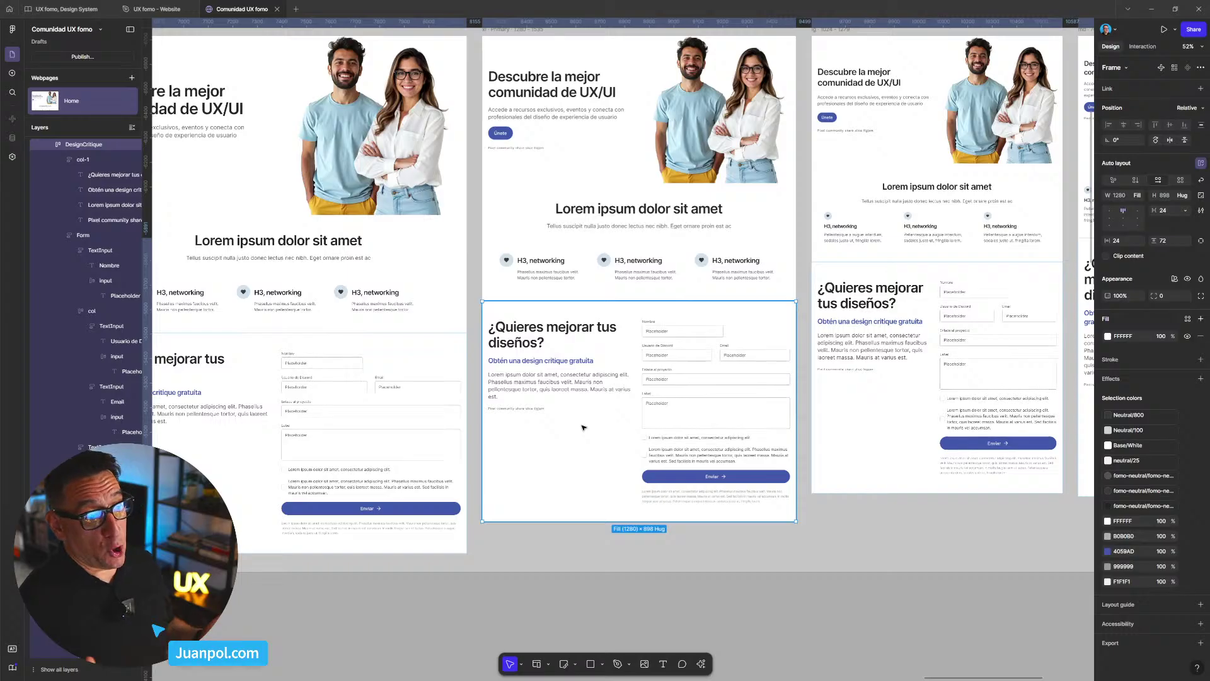
scroll(583, 427, up, 1)
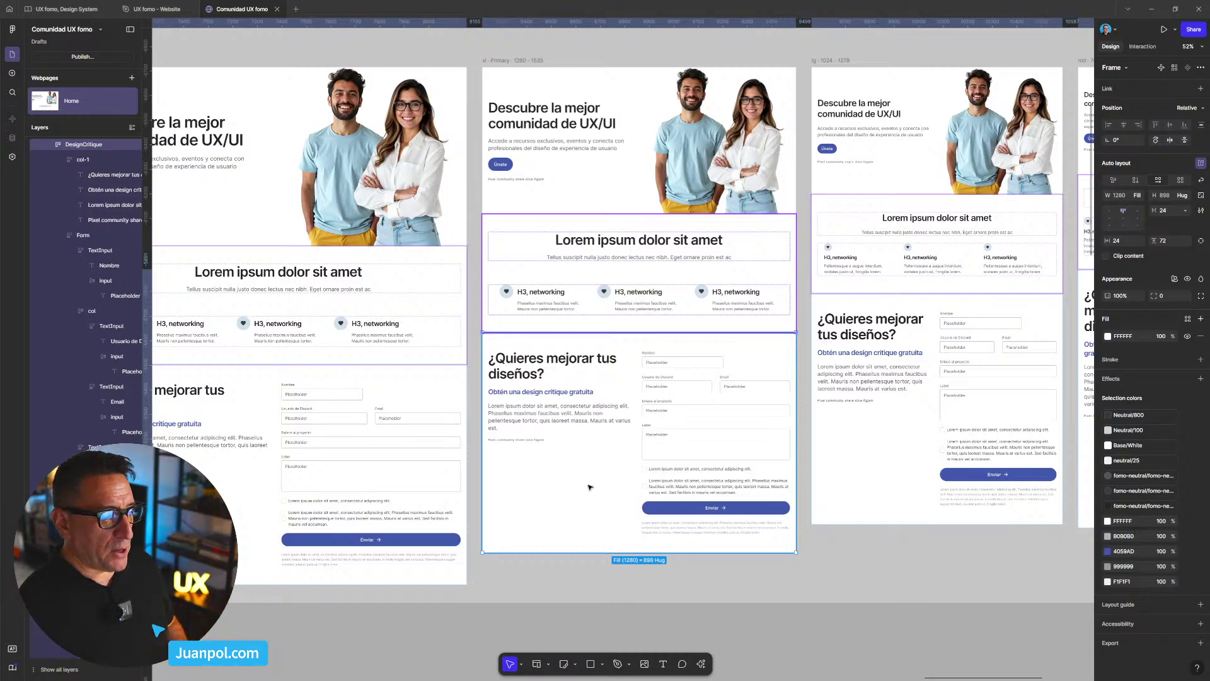
drag(501, 615, 624, 597)
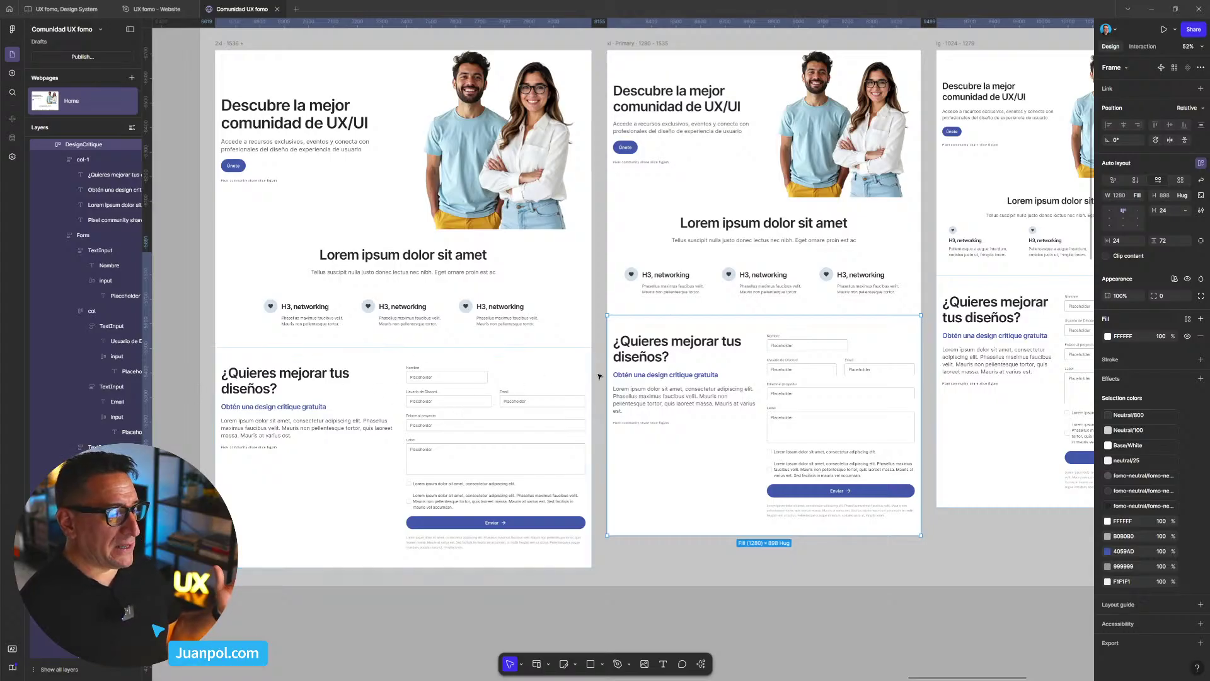
scroll(591, 302, down, 2)
drag(567, 123, 562, 168)
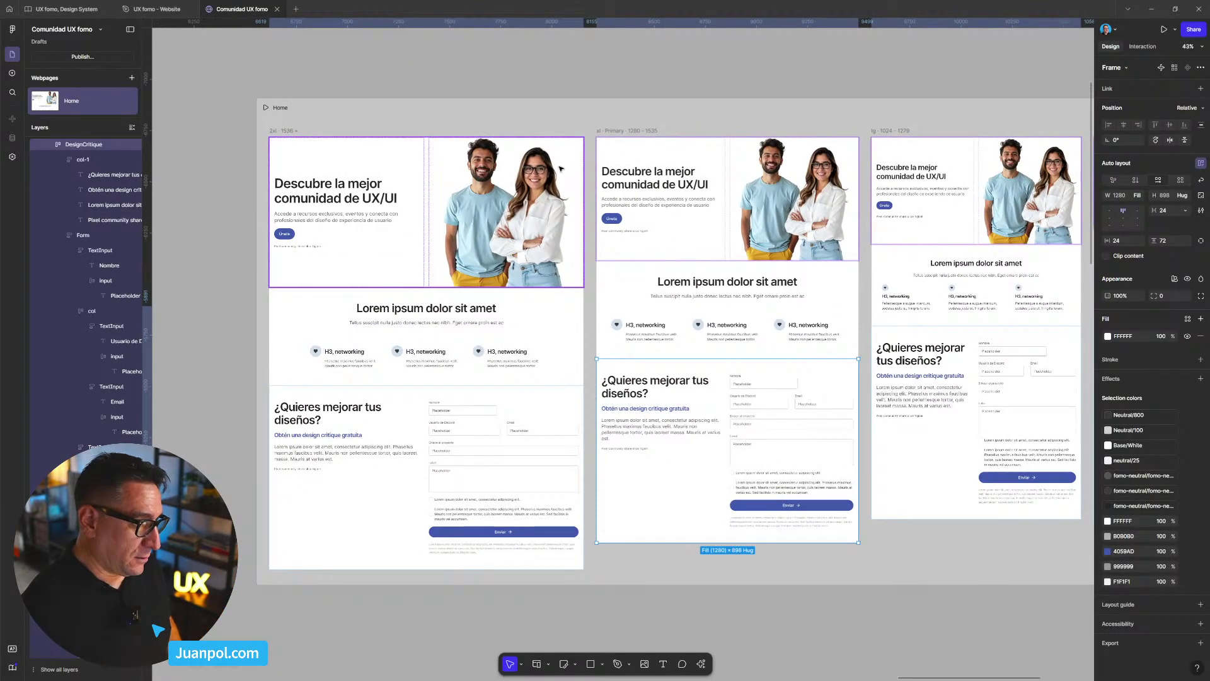
- Preview the Home page down to the form, narrow the preview to about 1576 px wide, and return to the canvas
click(505, 116)
key(ctrl+p)
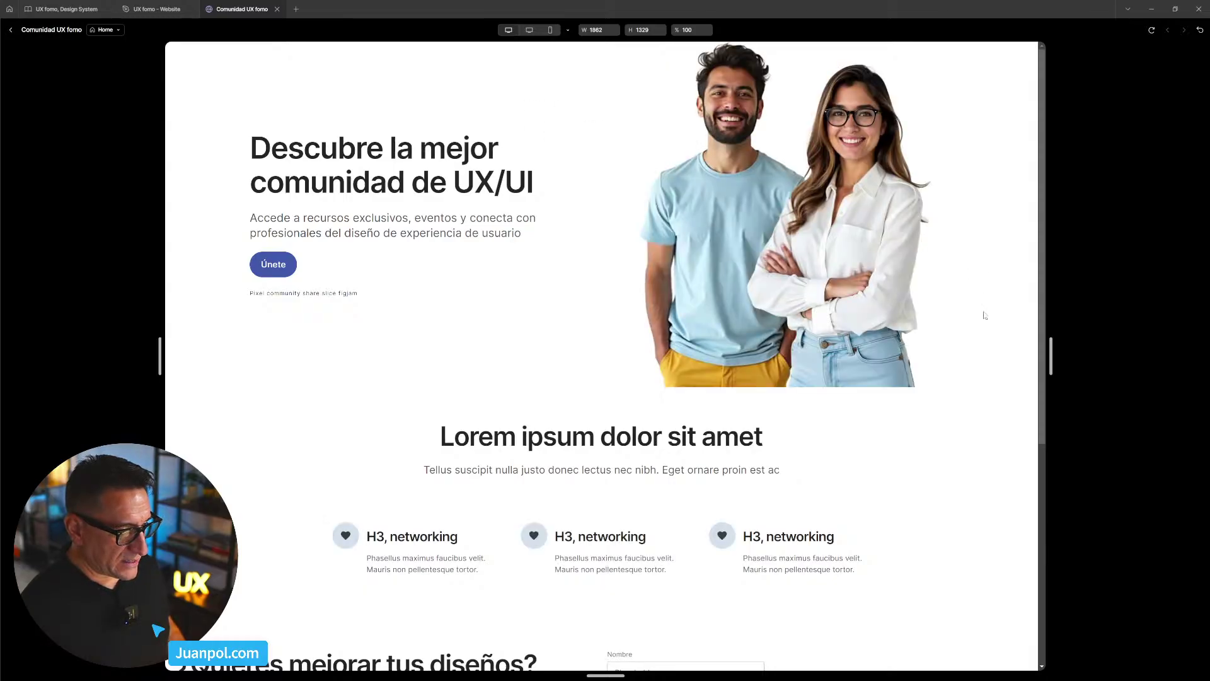
scroll(979, 408, down, 5)
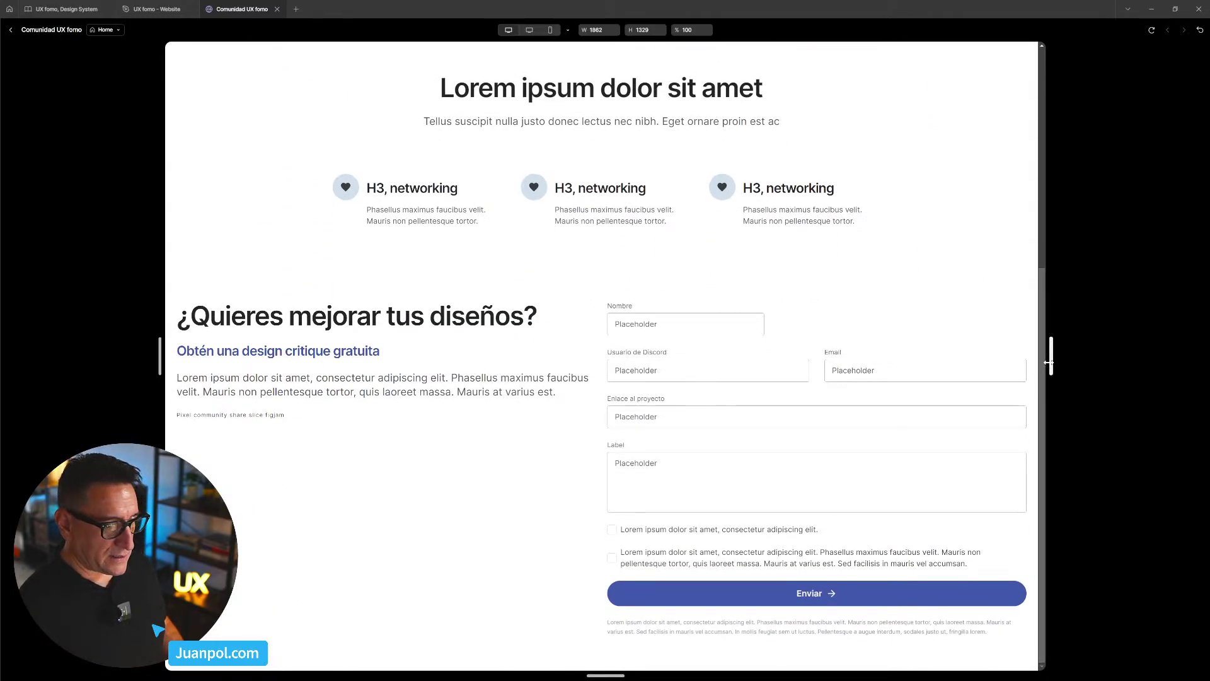
drag(1051, 356, 981, 361)
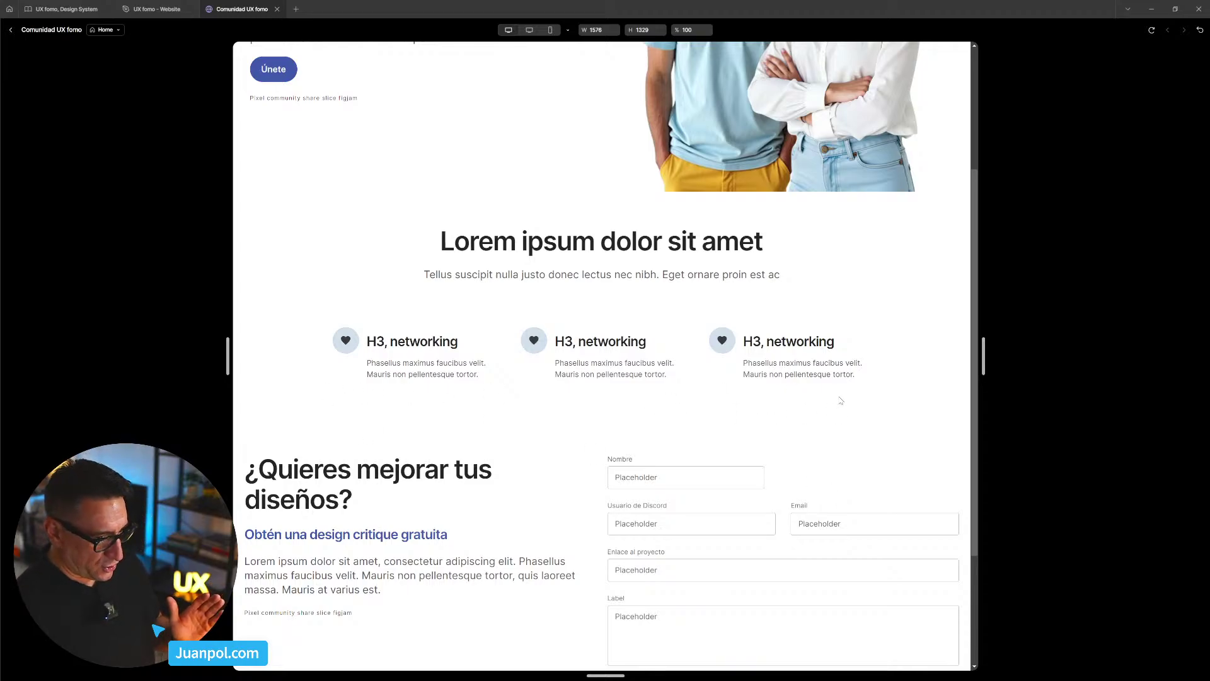
click(9, 30)
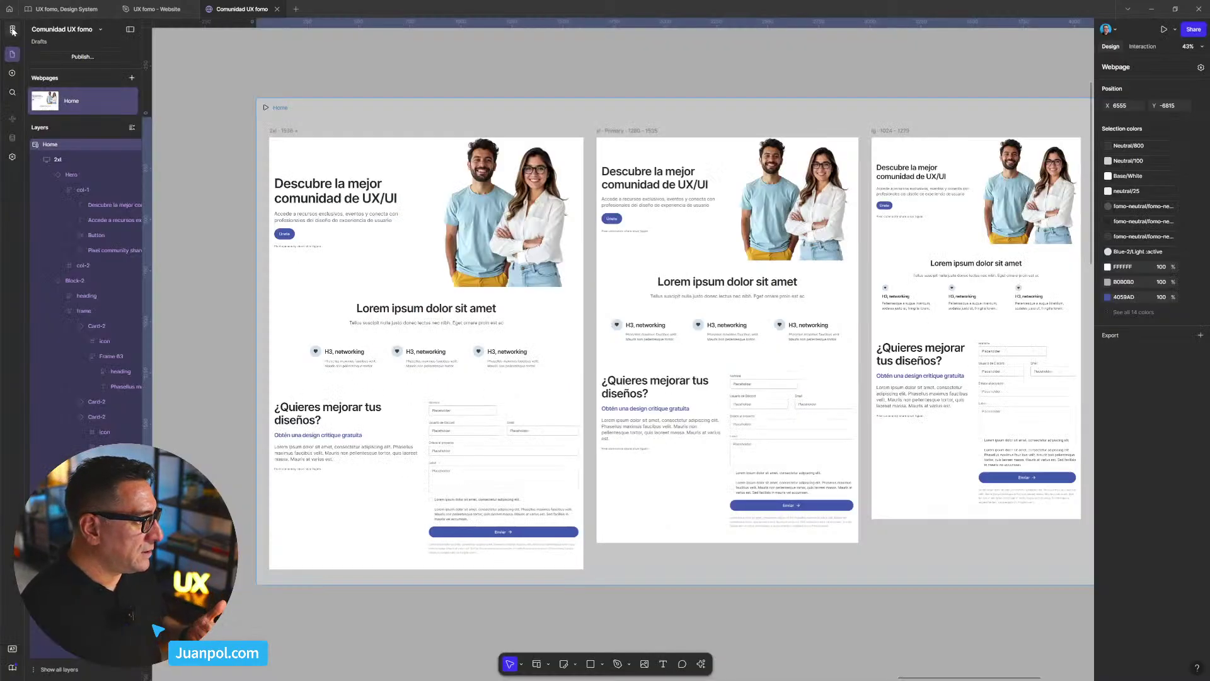
- Add a maximum width of 1280 to the DesignCritique section in Home's primary breakpoint
click(741, 470)
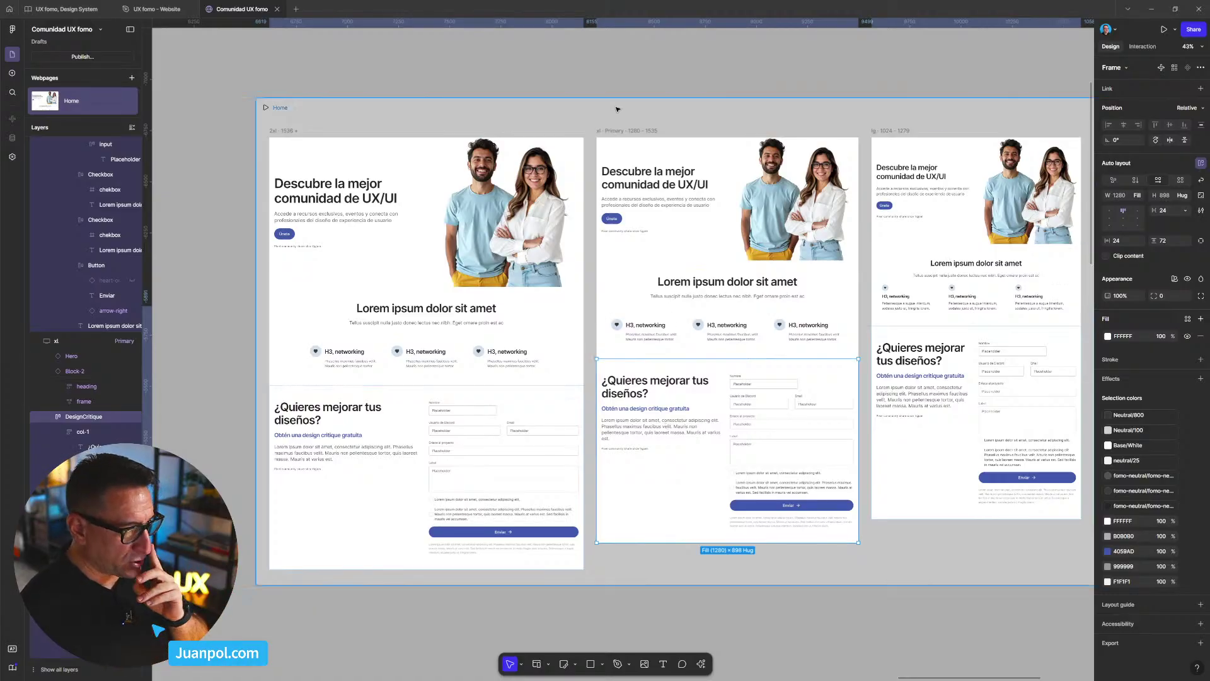
click(613, 133)
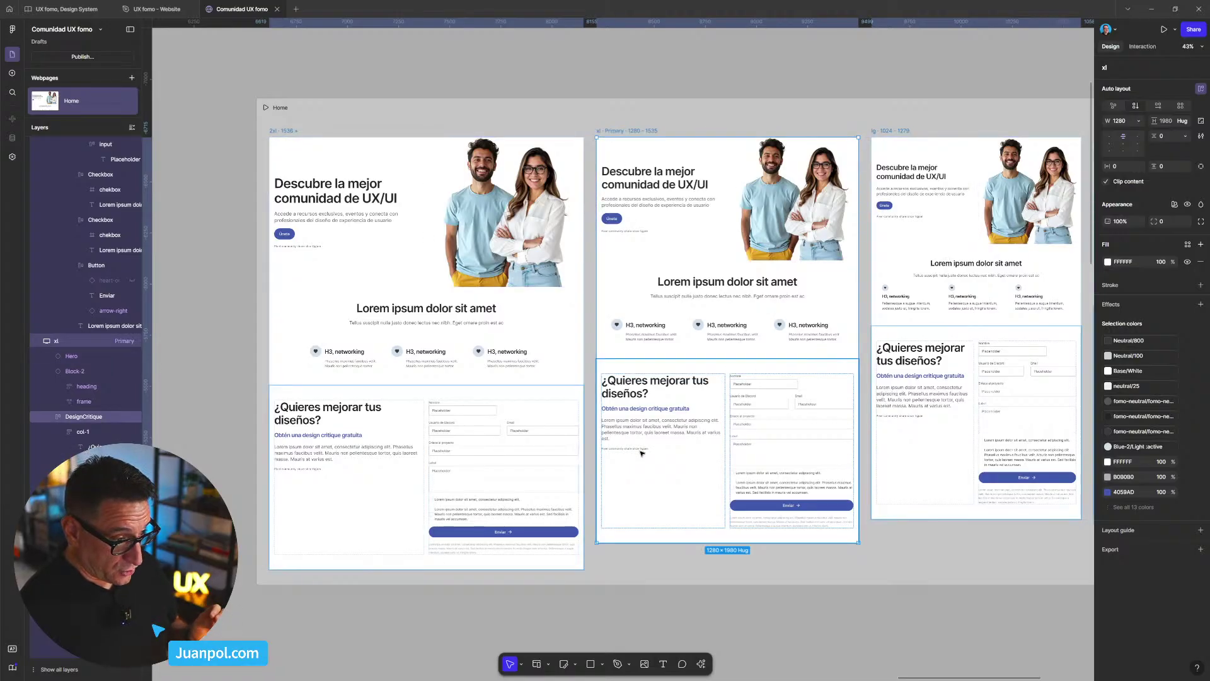
click(641, 453)
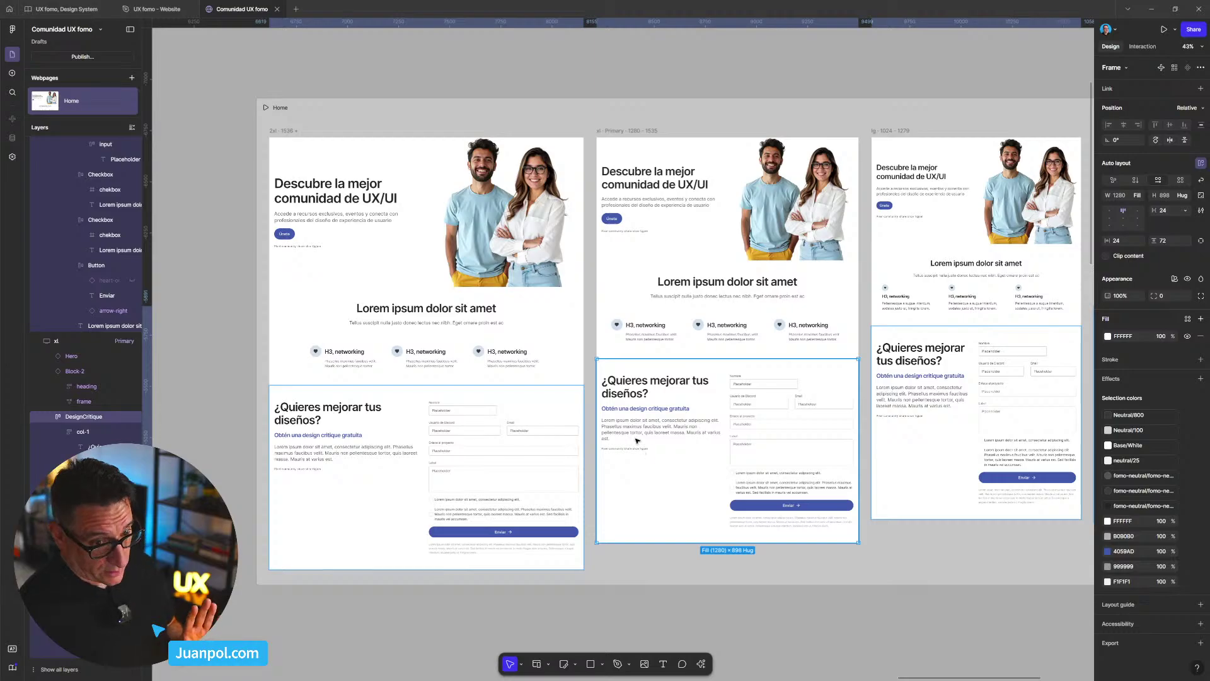
click(1140, 196)
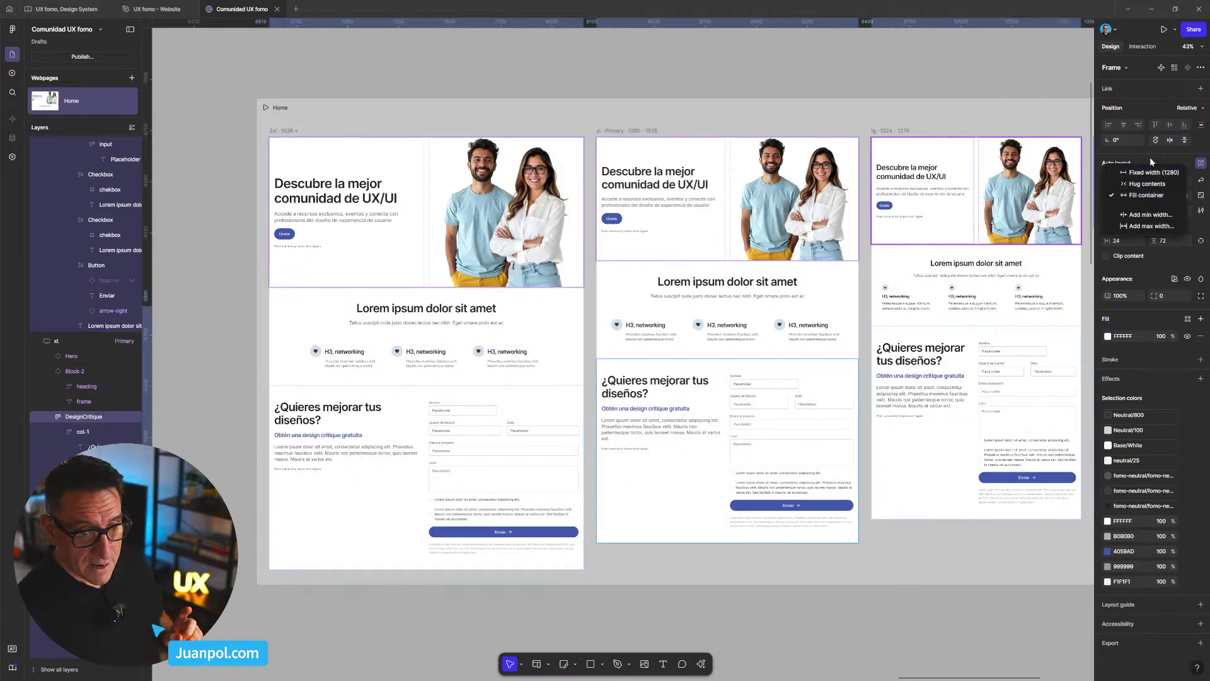
click(1153, 226)
text(1280)
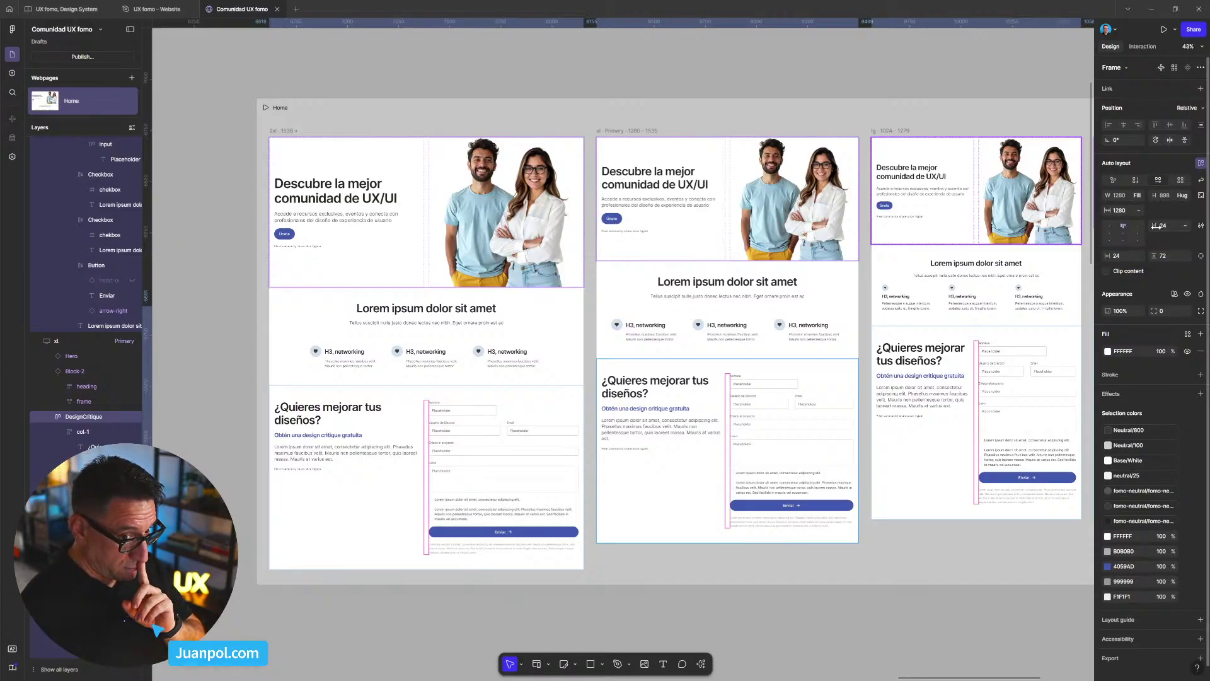
key(Return)
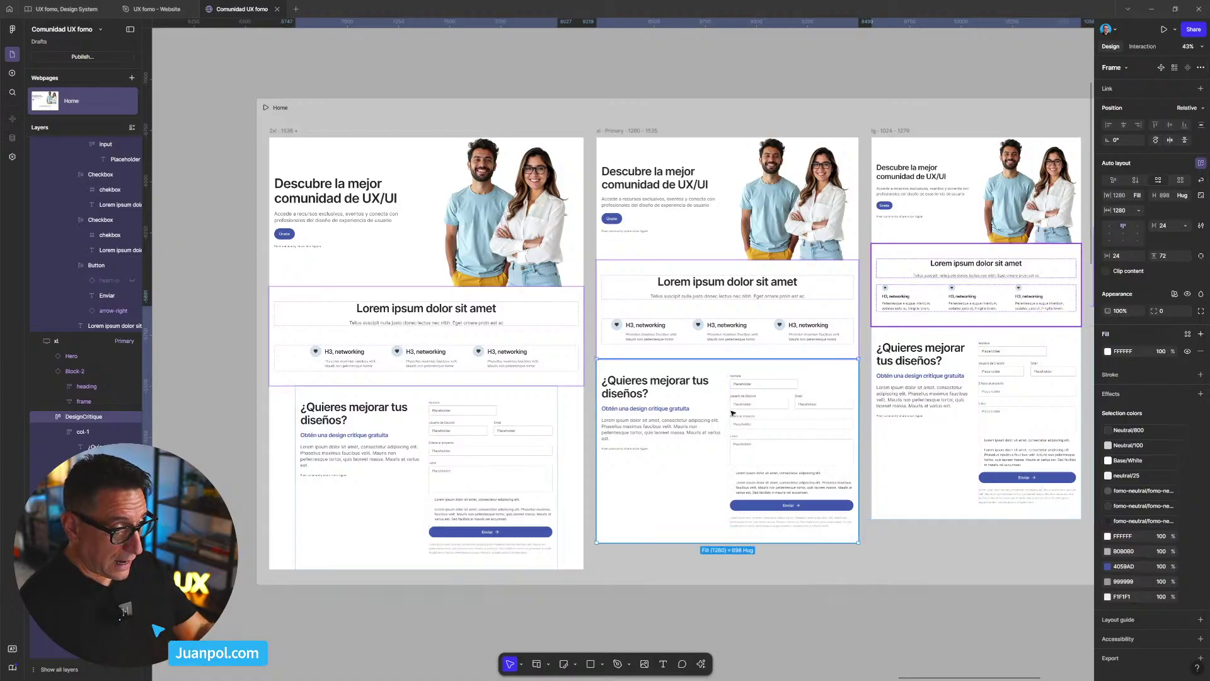
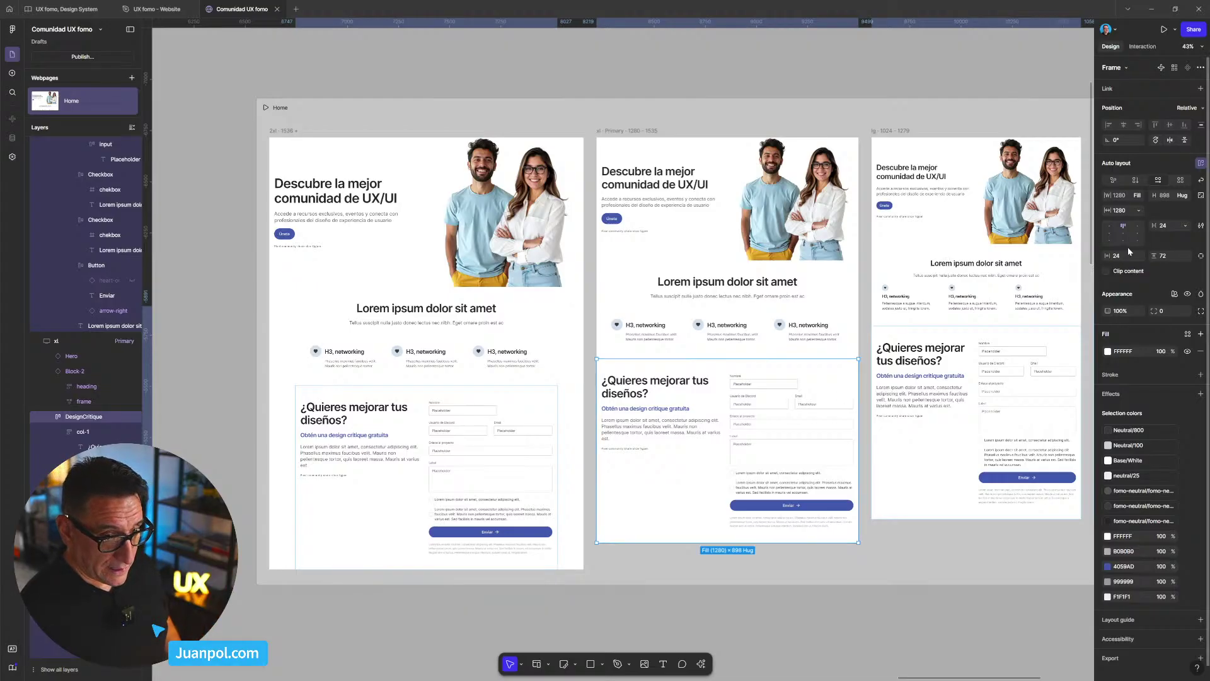
- Remove the DesignCritique section's maximum width to compare the layouts, and add it again at 1280
click(1139, 213)
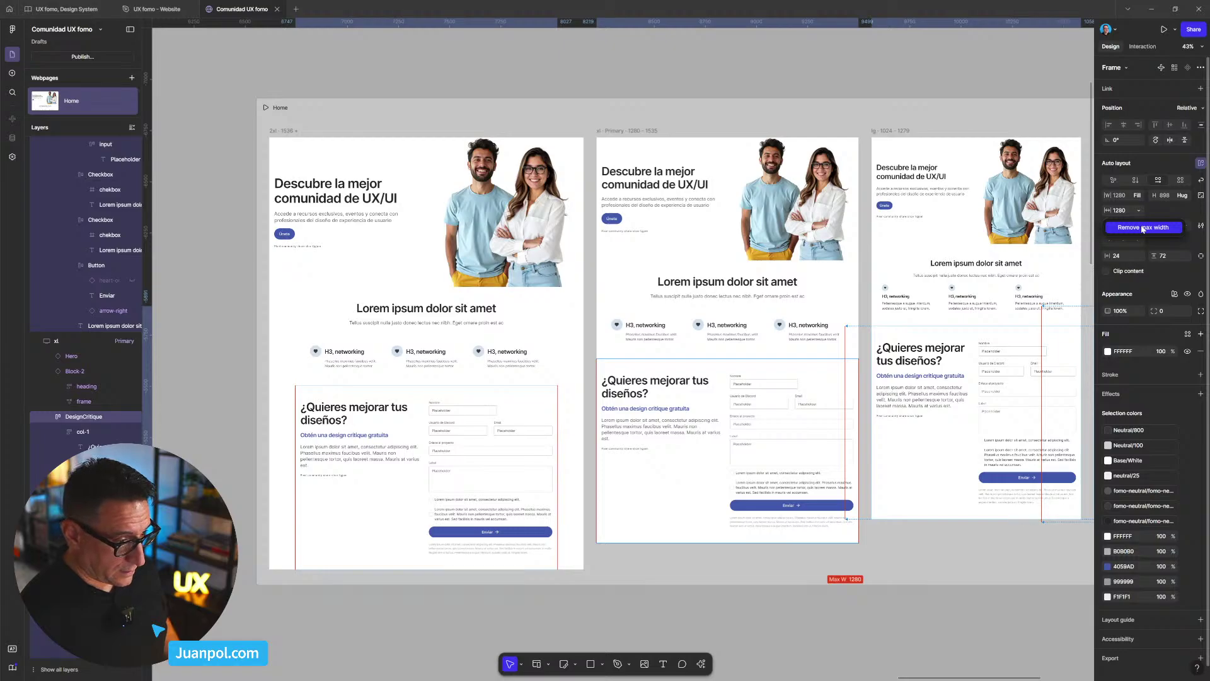
click(1143, 227)
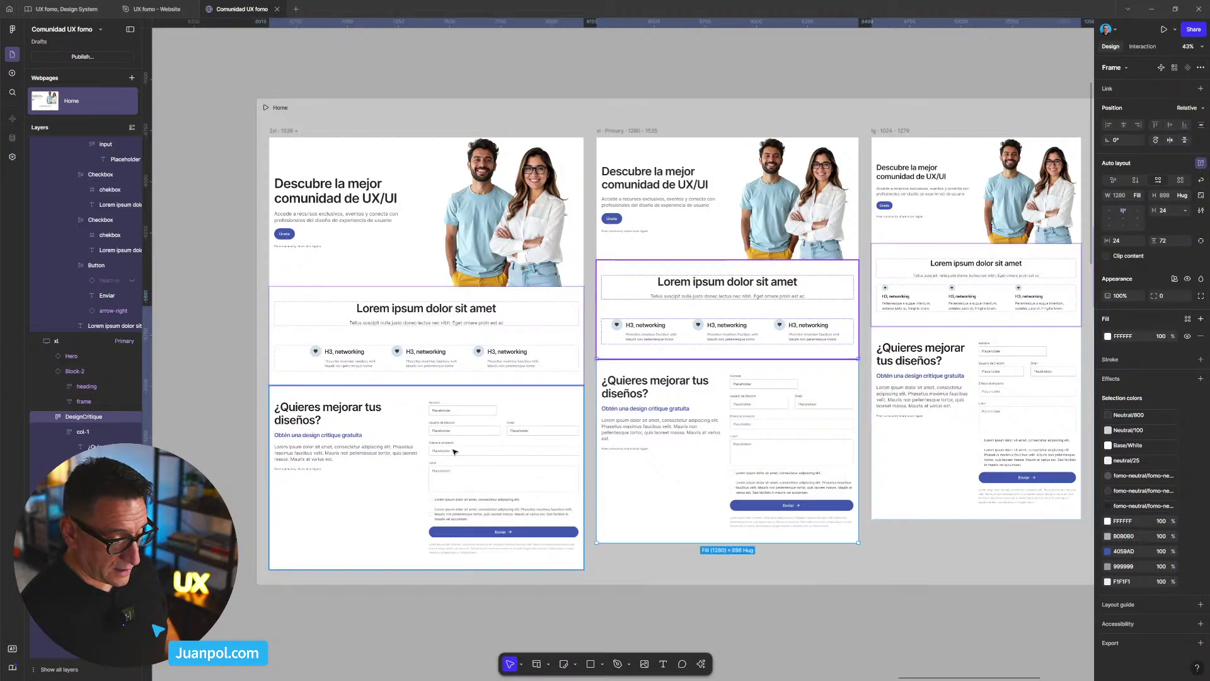
click(1140, 195)
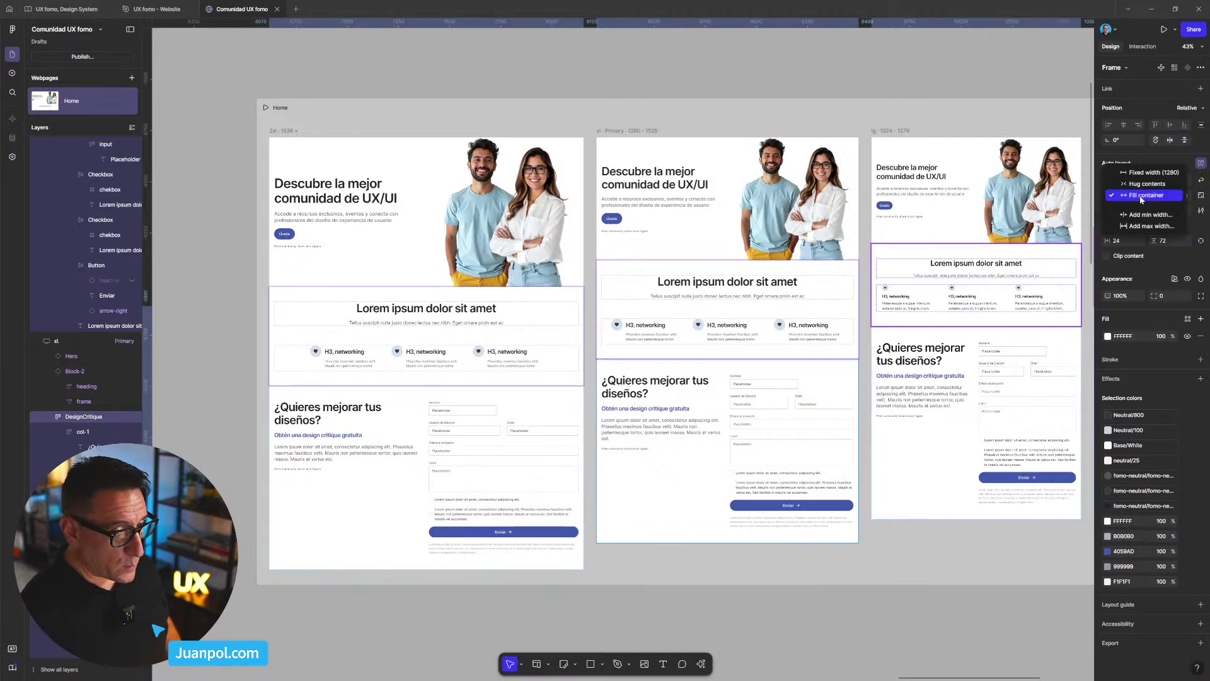
click(1145, 225)
text(1)
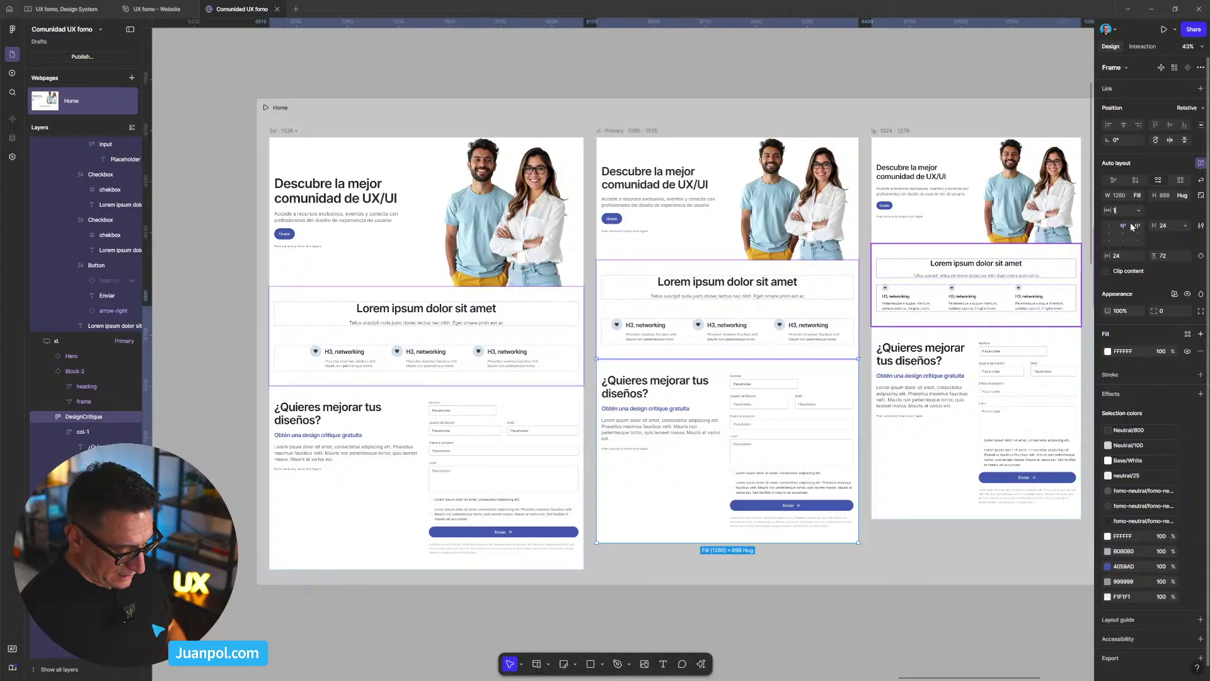
text(280)
key(Return)
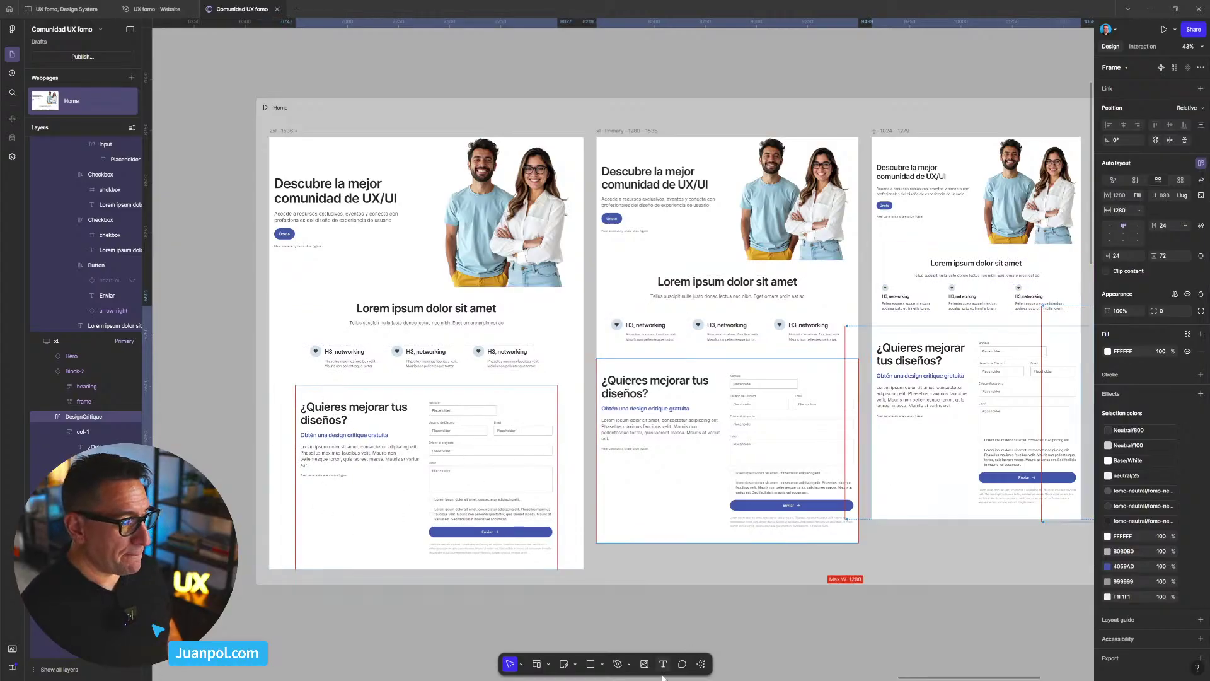
- Preview the Home page's width-limited form section, widen the preview to about 1622 px, and return to the canvas
click(704, 619)
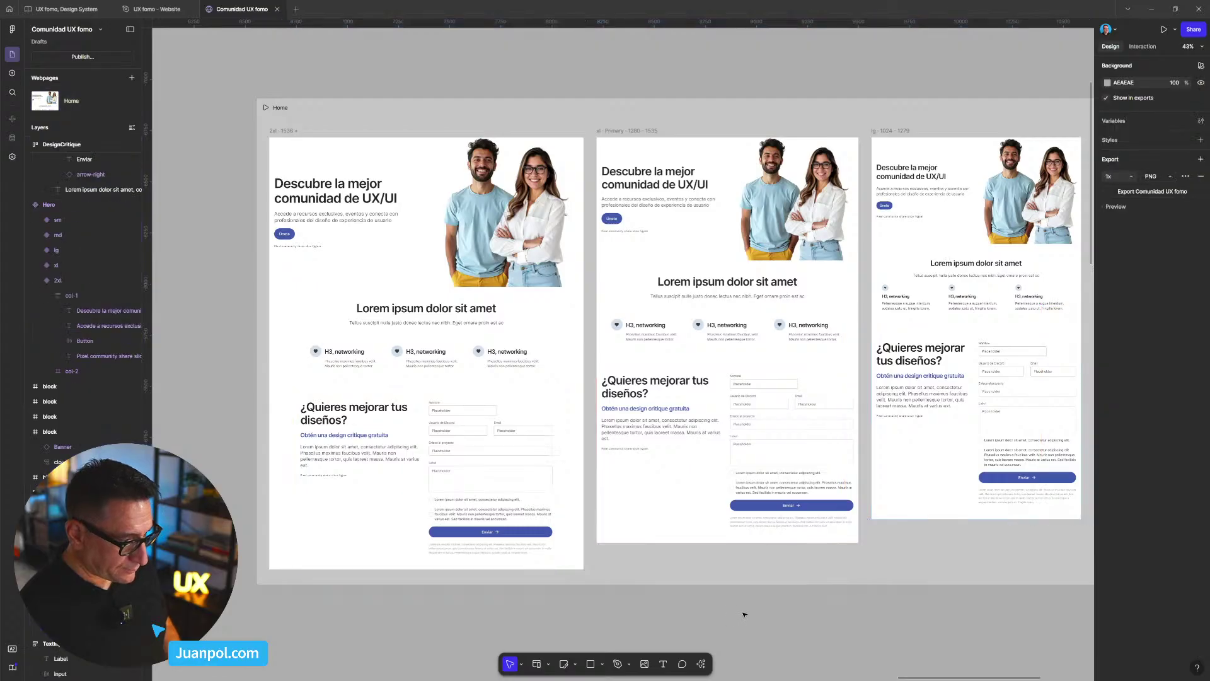
scroll(746, 613, right, 1)
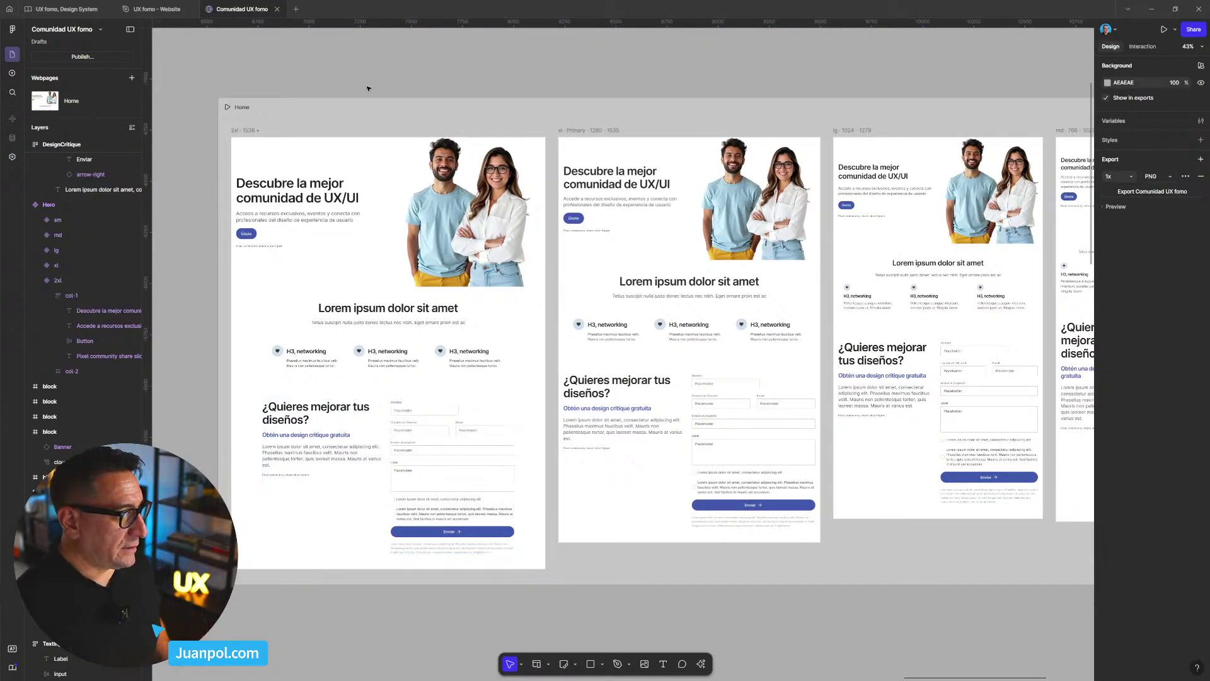
click(377, 105)
key(shift+space)
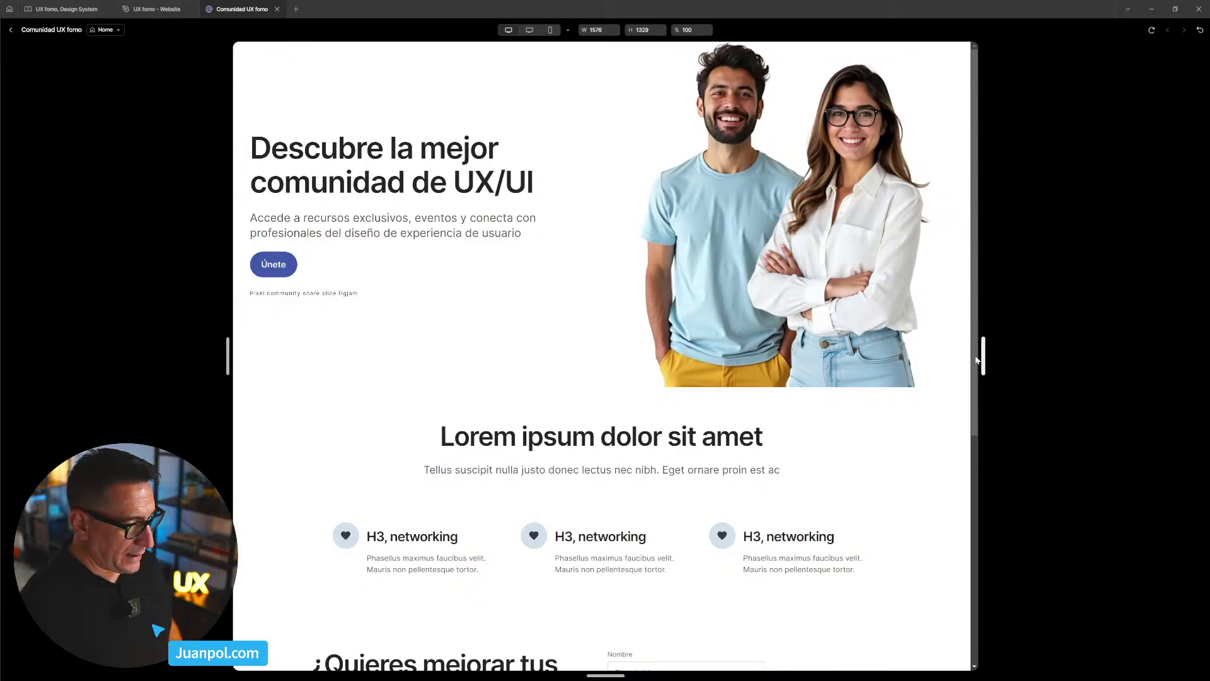
scroll(981, 356, down, 5)
mouse_move(981, 363)
mouse_down()
mouse_move(1061, 366)
mouse_move(918, 383)
mouse_move(993, 383)
mouse_up()
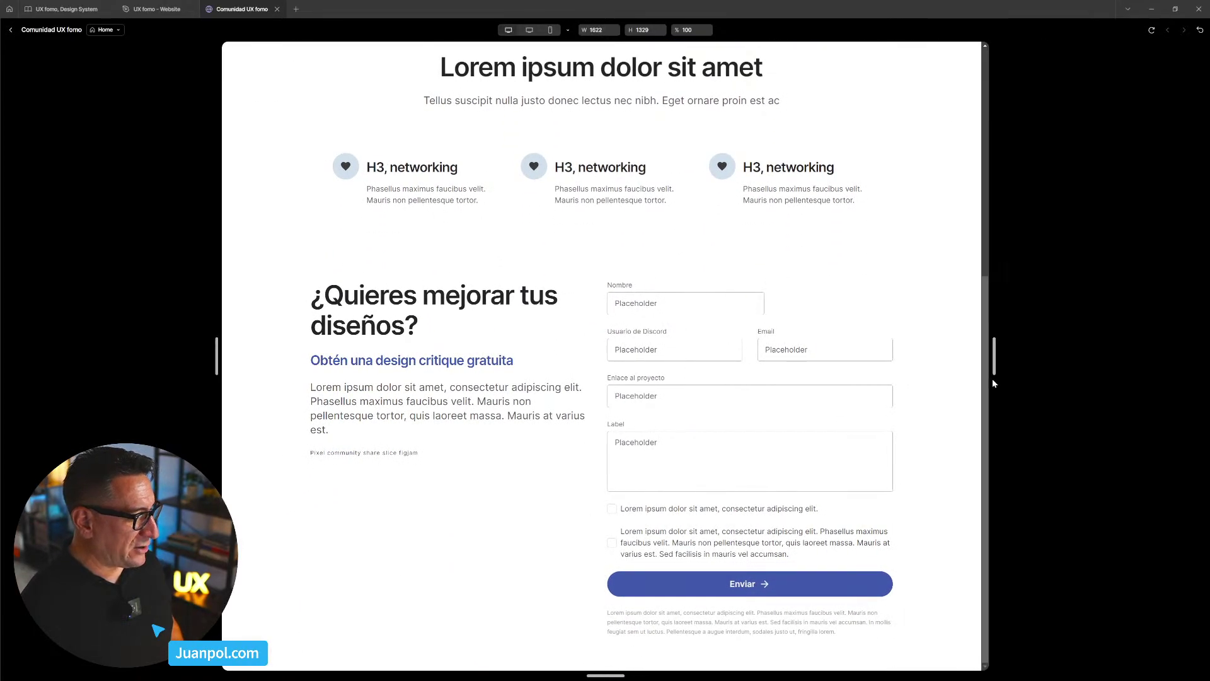
click(10, 30)
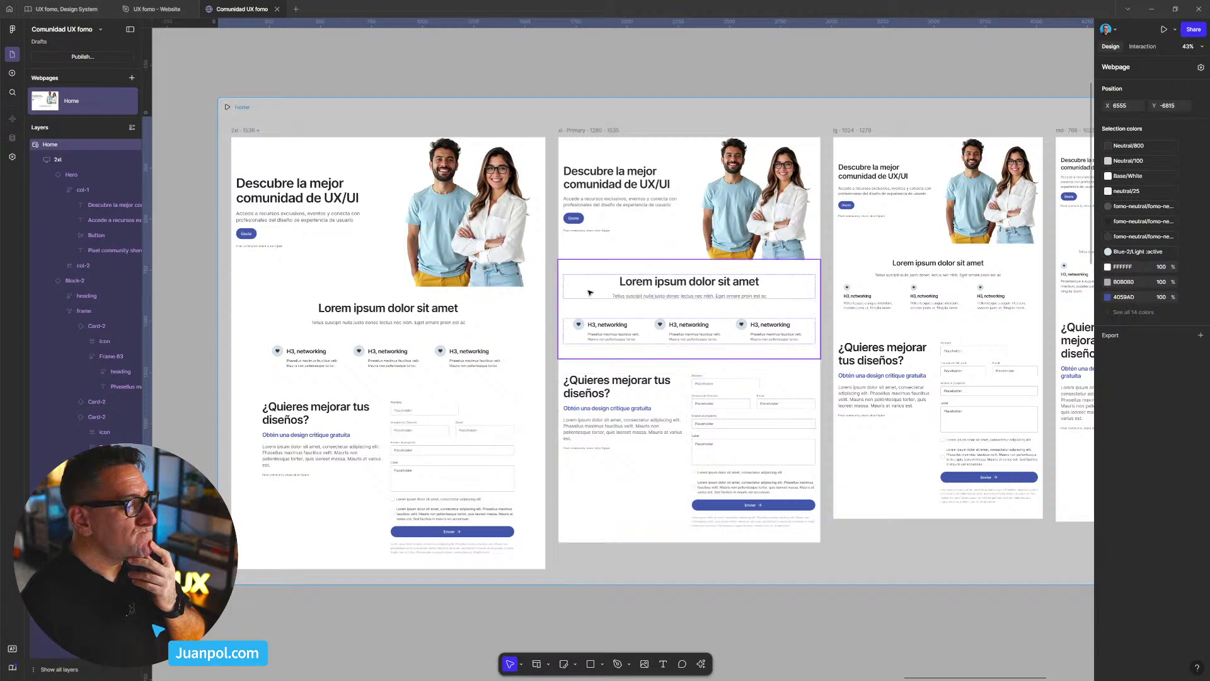
- Compare the overall width of the three networking cards with the DesignCritique section in the primary breakpoint
scroll(596, 327, up, 3)
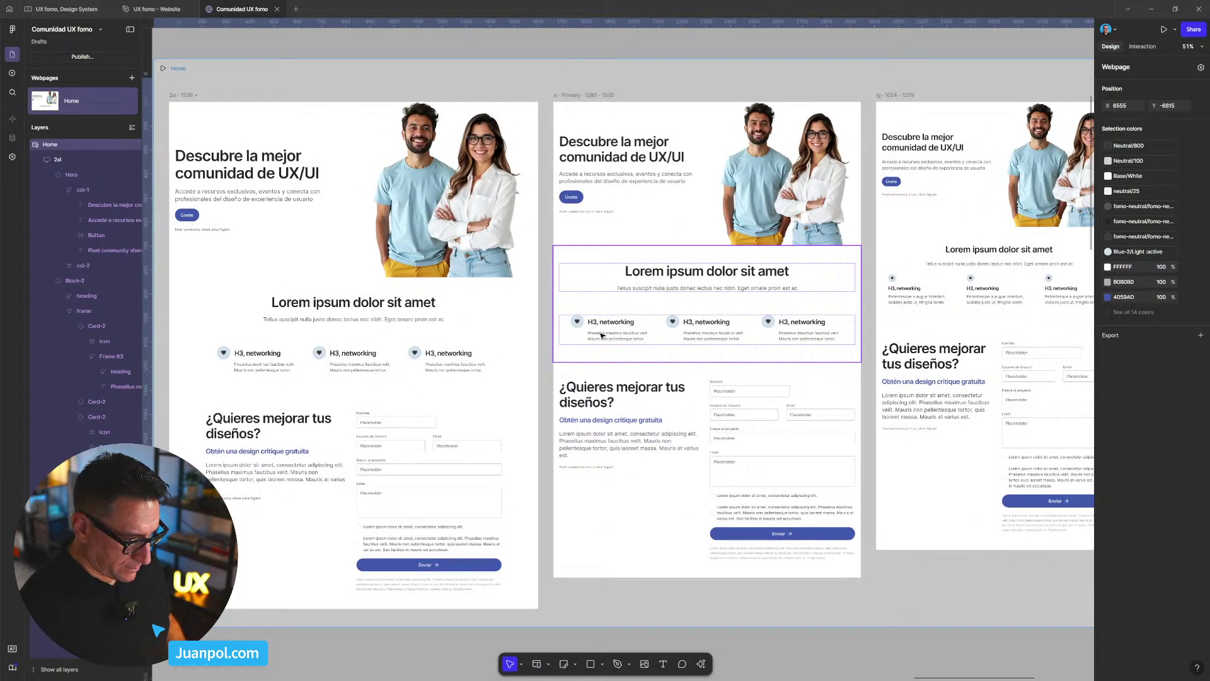
click(602, 336)
click(602, 334)
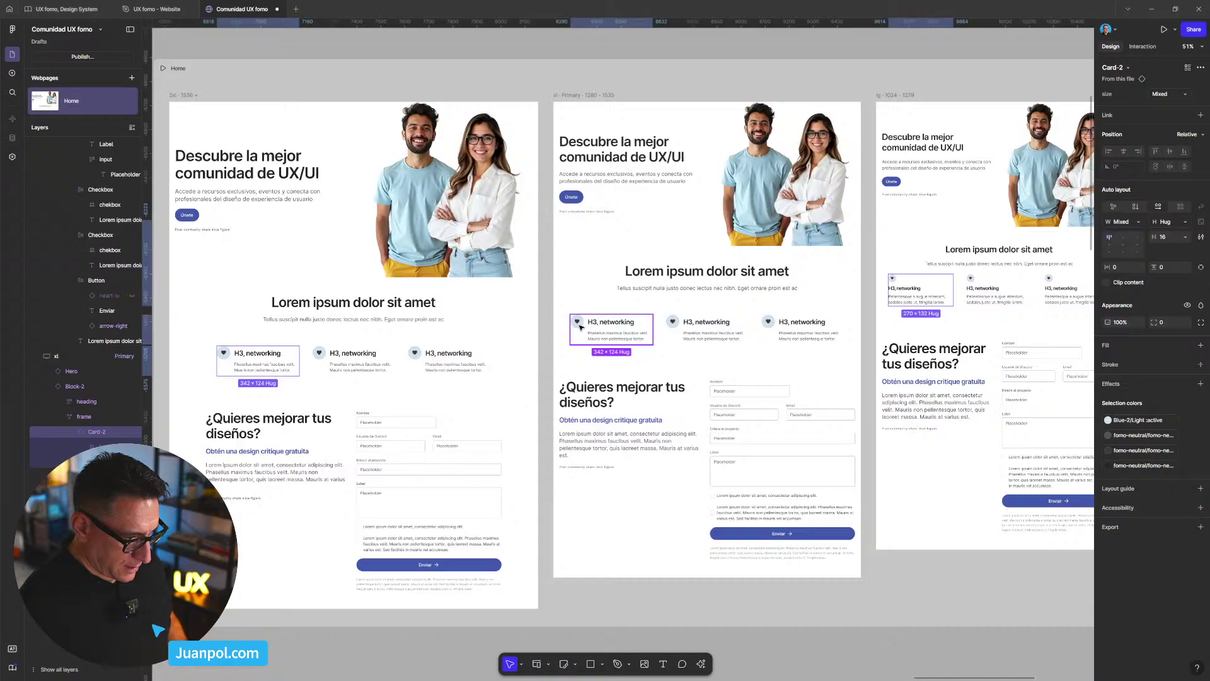
shift+click(801, 326)
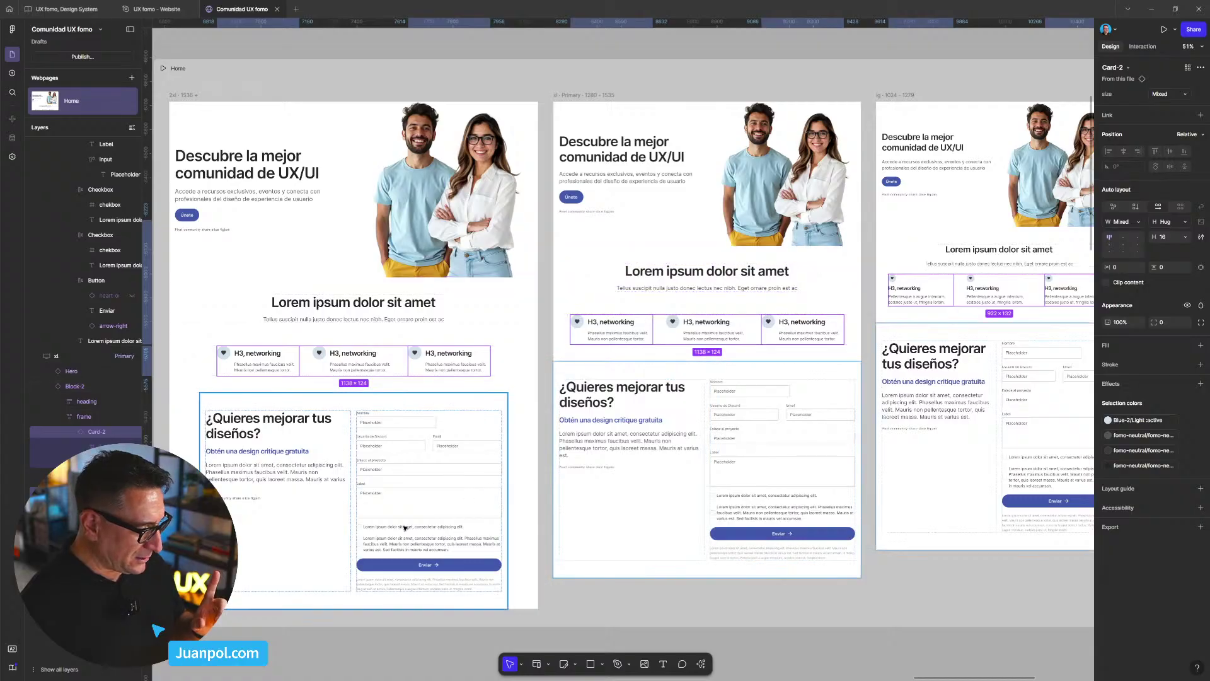
click(607, 503)
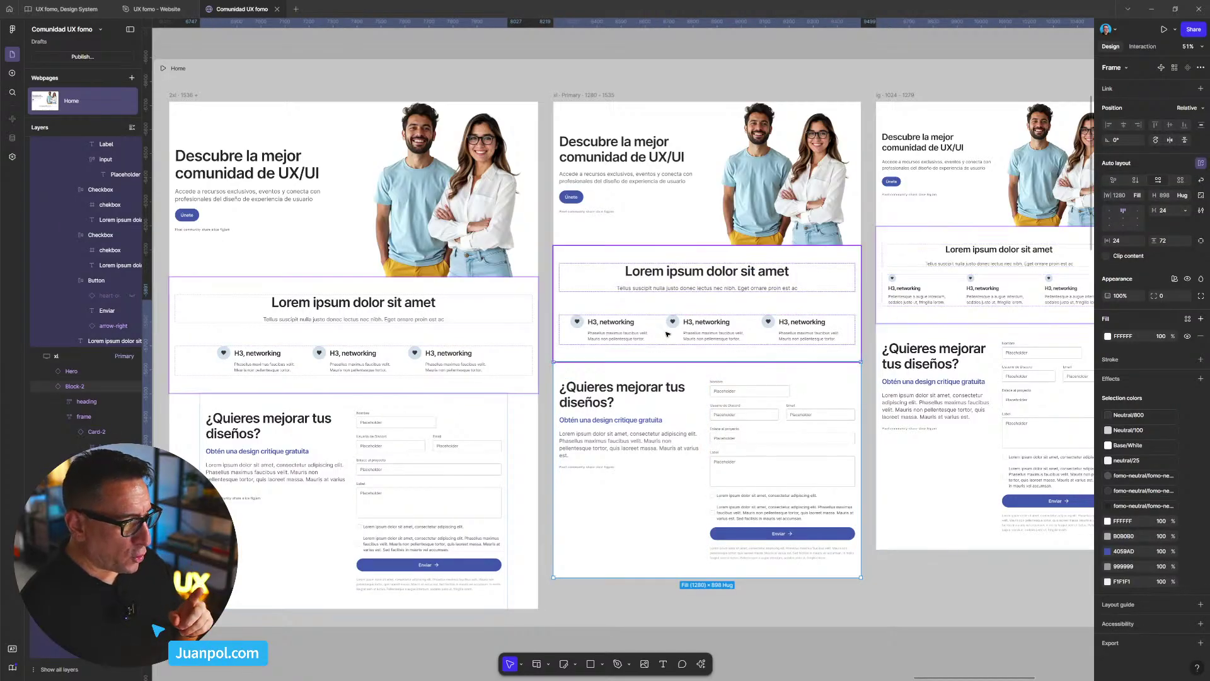
- Match the DesignCritique section to the networking cards' width in the primary breakpoint with a maximum width of 1138 and horizontal padding of 0
double_click(593, 334)
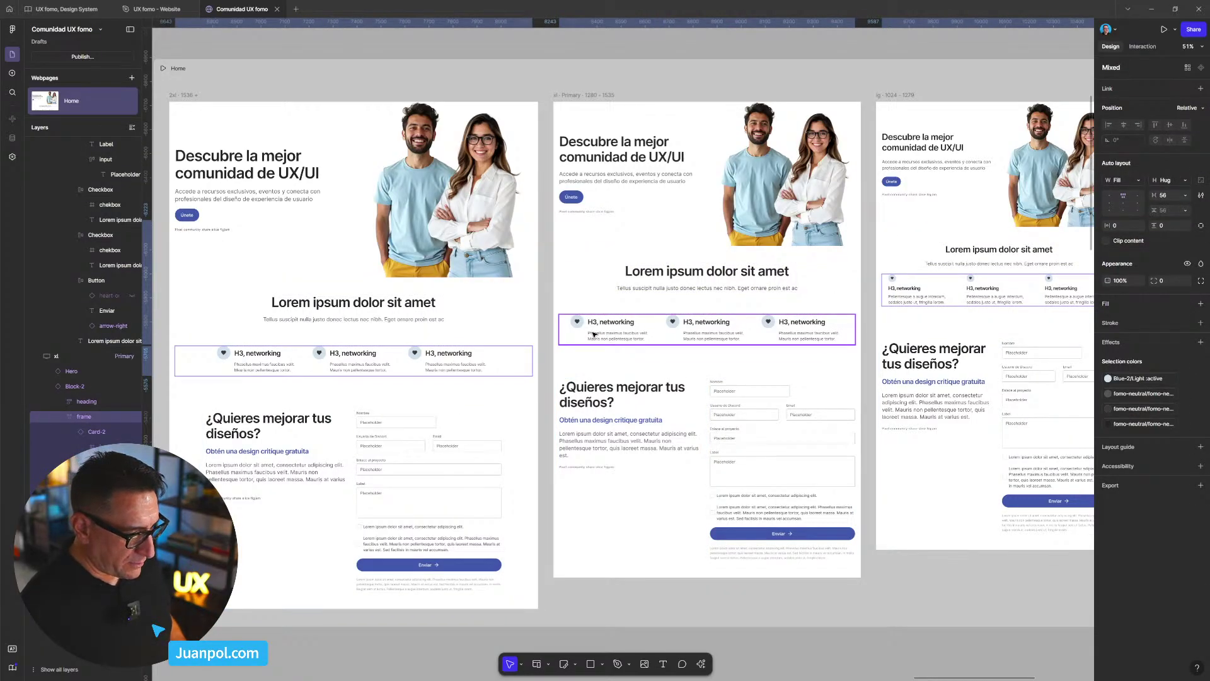
click(819, 328)
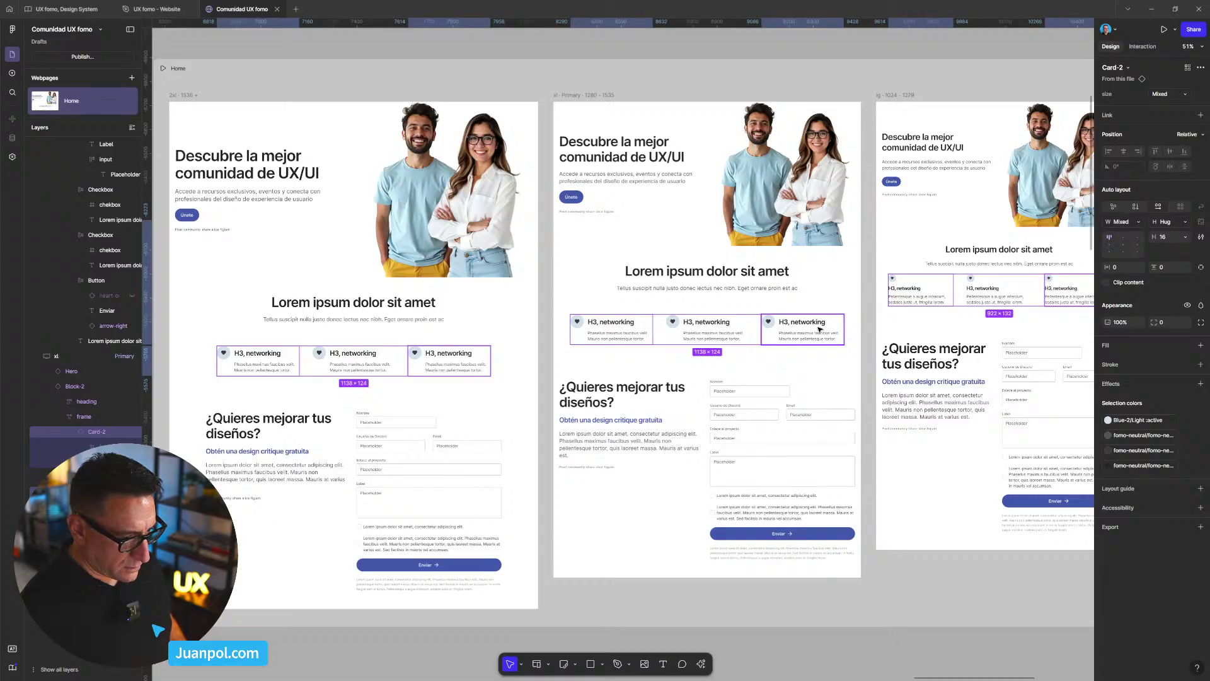
click(614, 447)
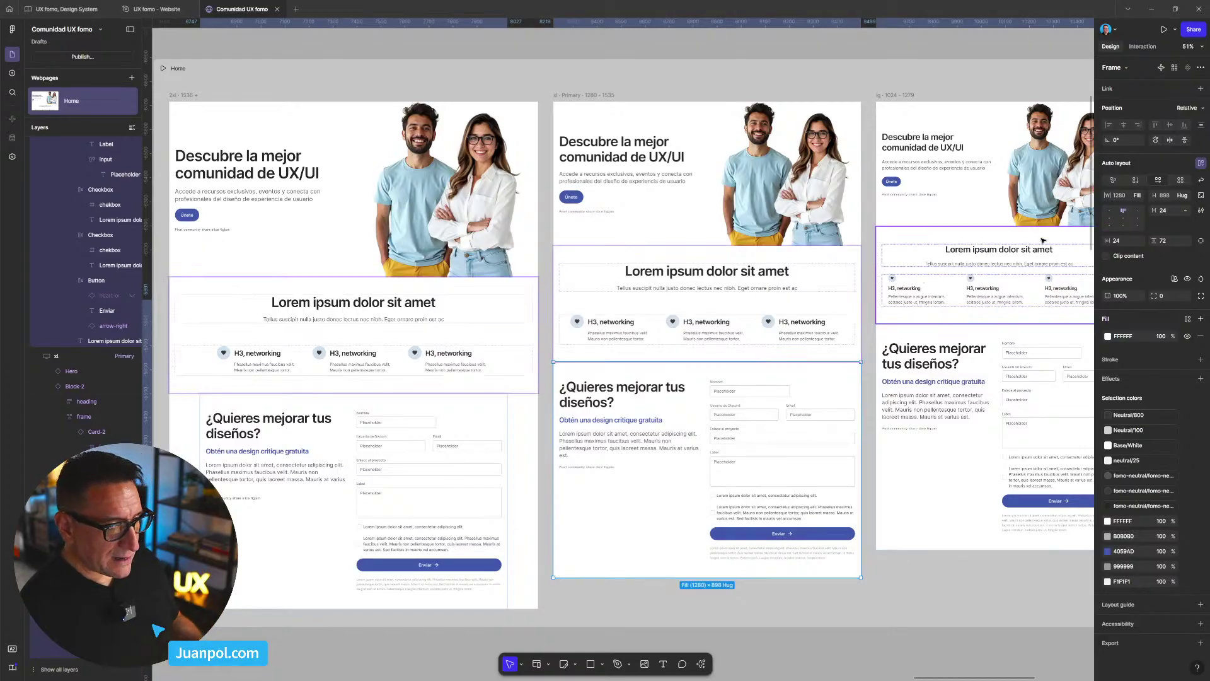
click(1140, 198)
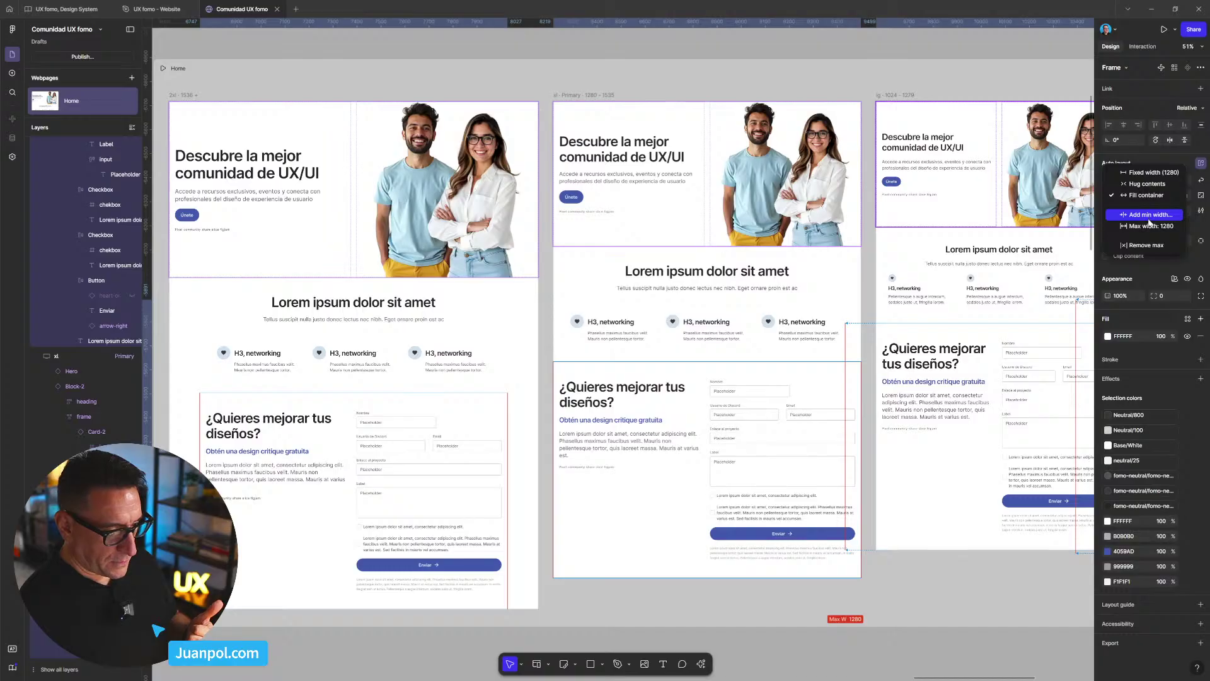
click(1151, 226)
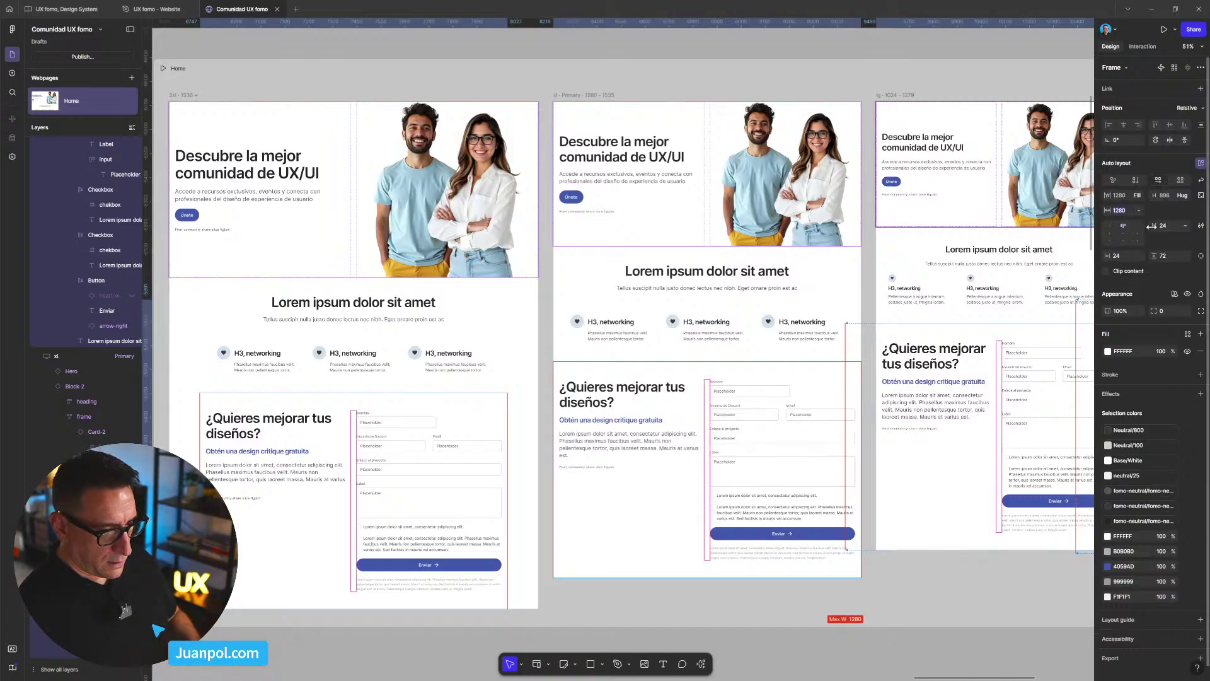
text(13)
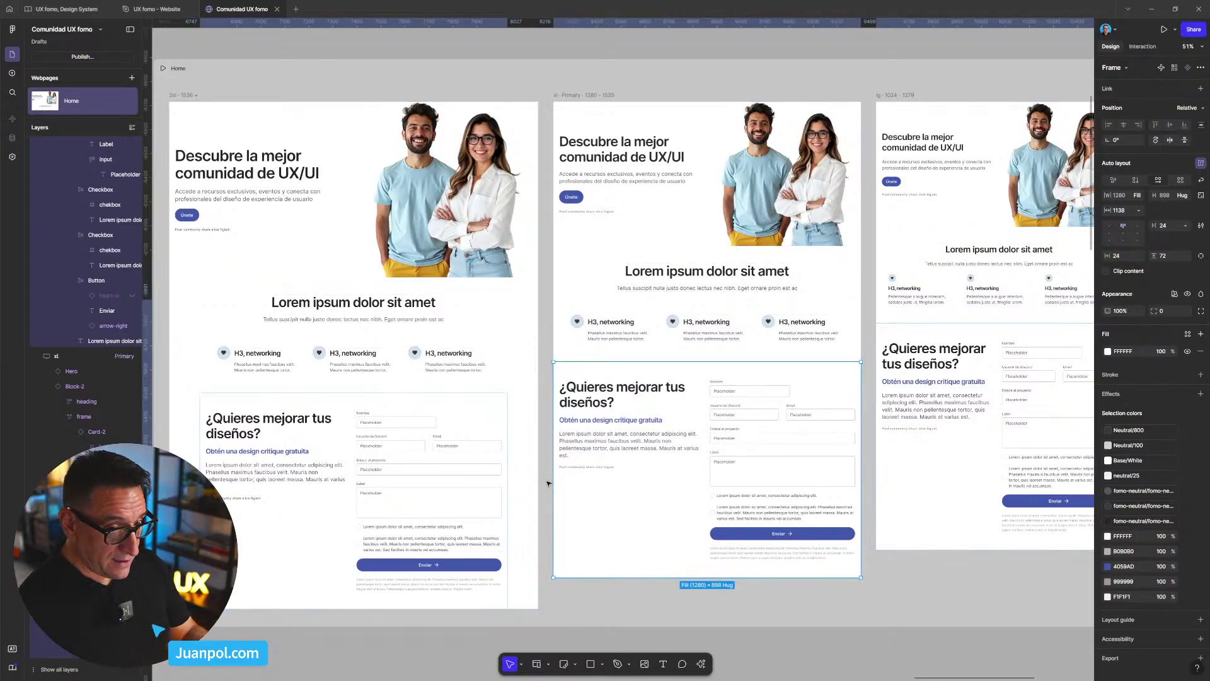
key(Return)
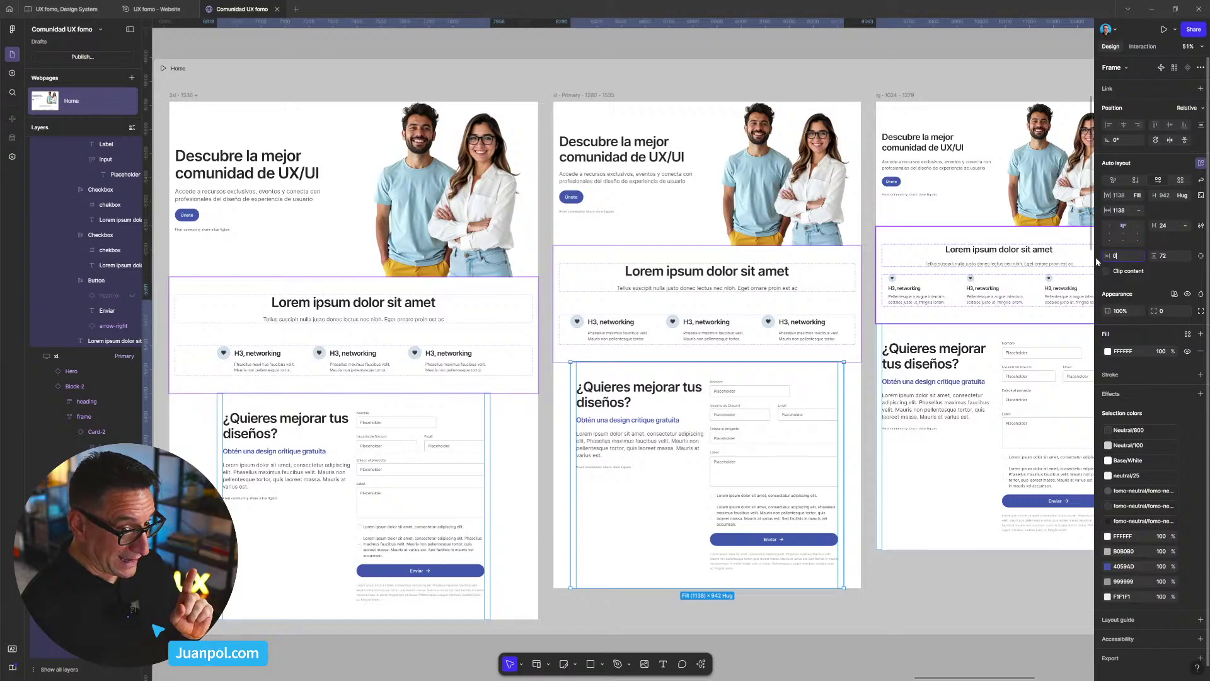
key(Return)
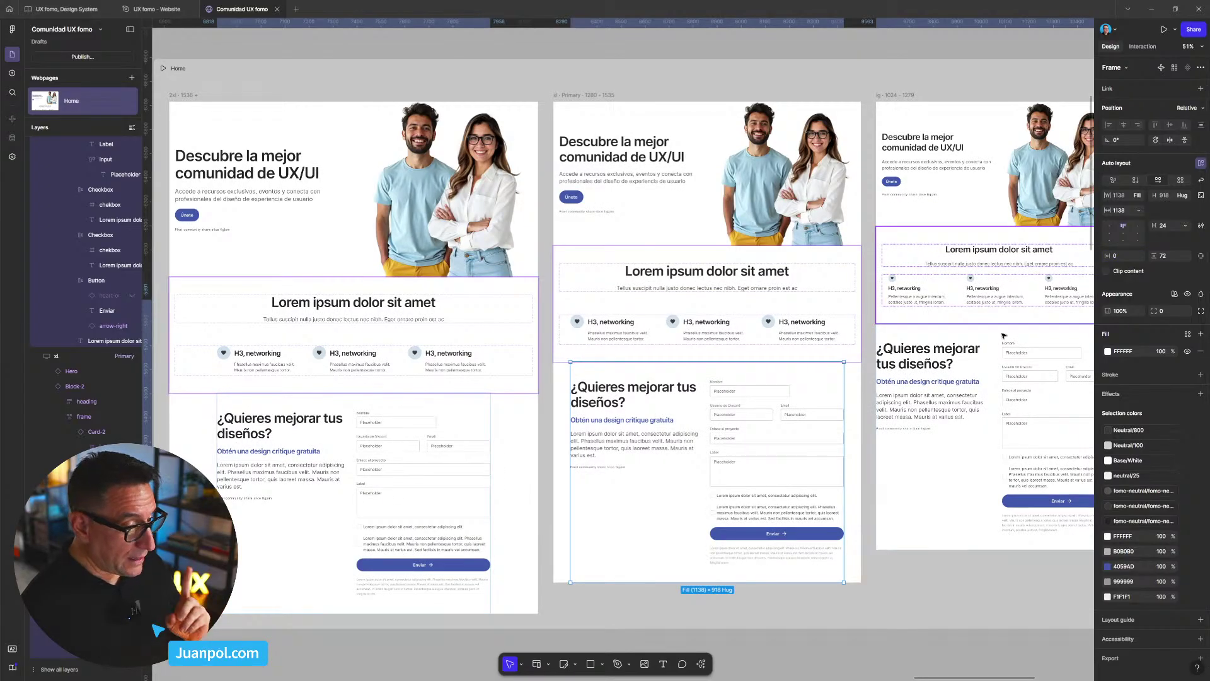
key(Escape)
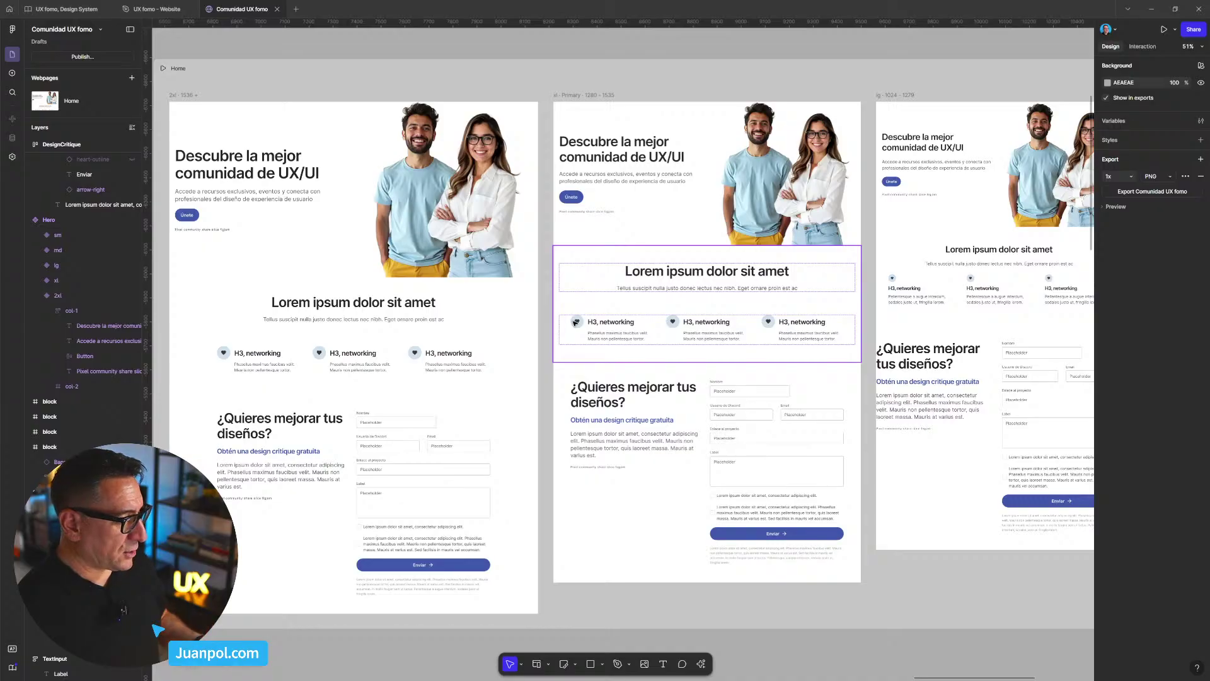
- Preview the Home page at its networking cards and form section, and narrow the preview to about 1290 px
click(504, 75)
key(shift+space)
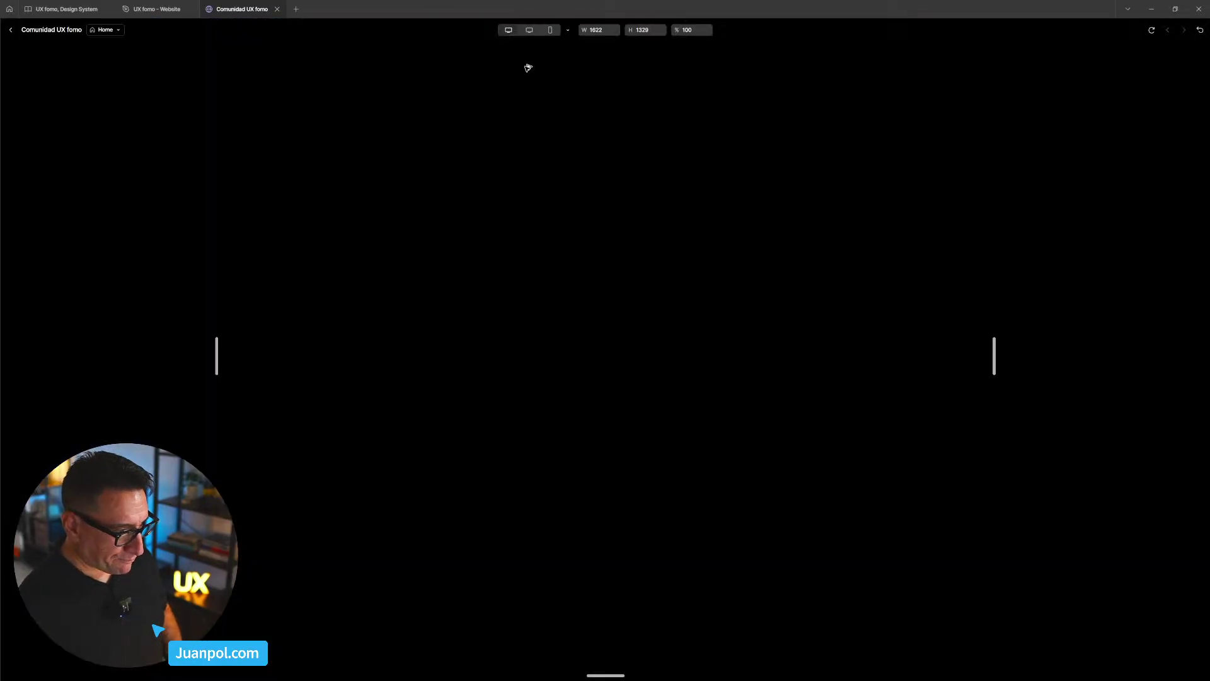
scroll(945, 403, down, 5)
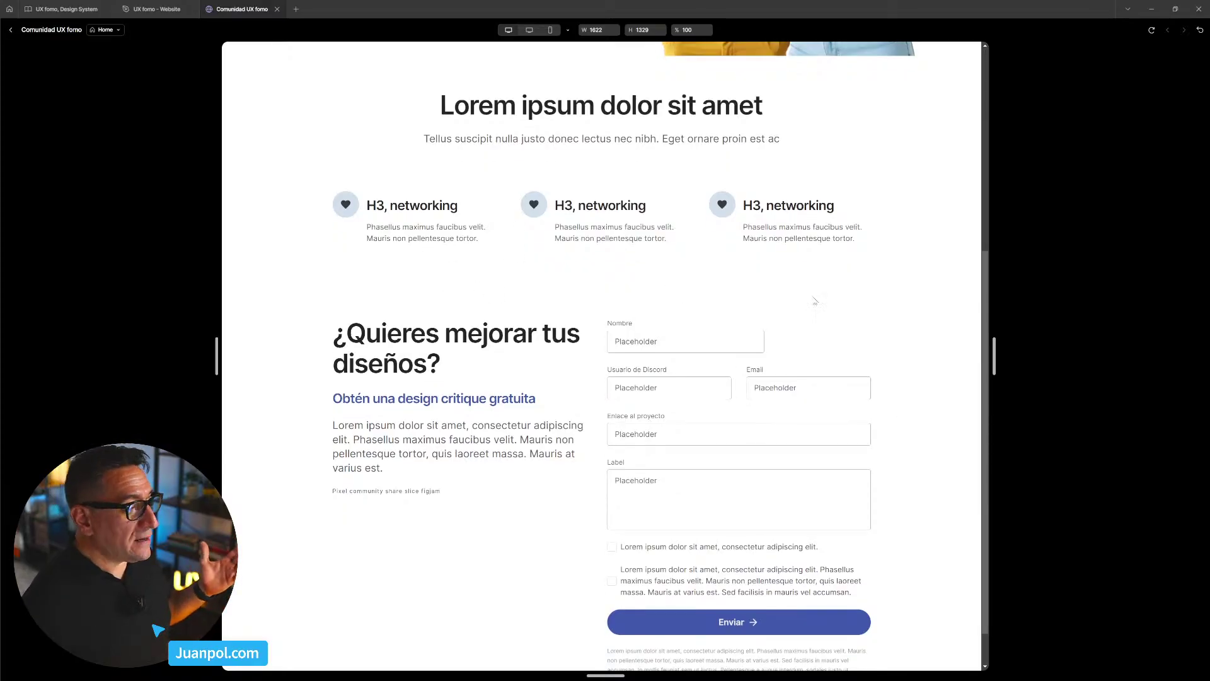
drag(993, 349, 923, 351)
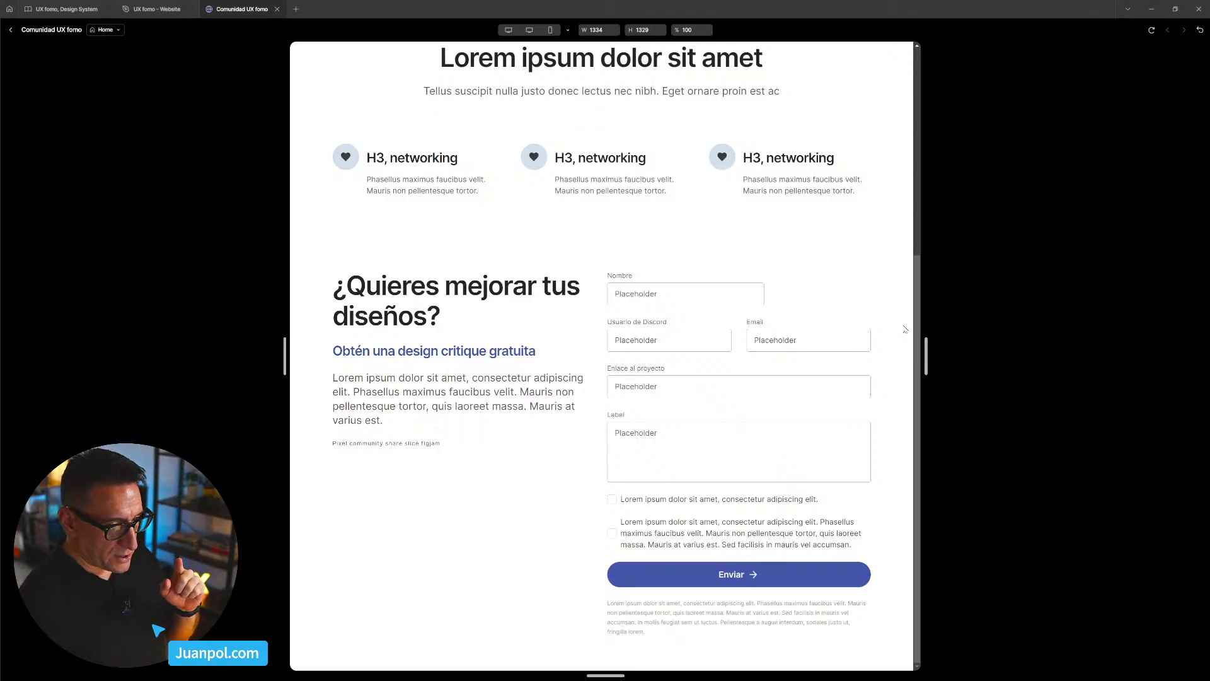
mouse_move(926, 356)
mouse_down()
mouse_move(1020, 353)
mouse_move(872, 351)
mouse_move(975, 352)
mouse_move(904, 357)
mouse_move(942, 362)
mouse_move(913, 365)
mouse_up()
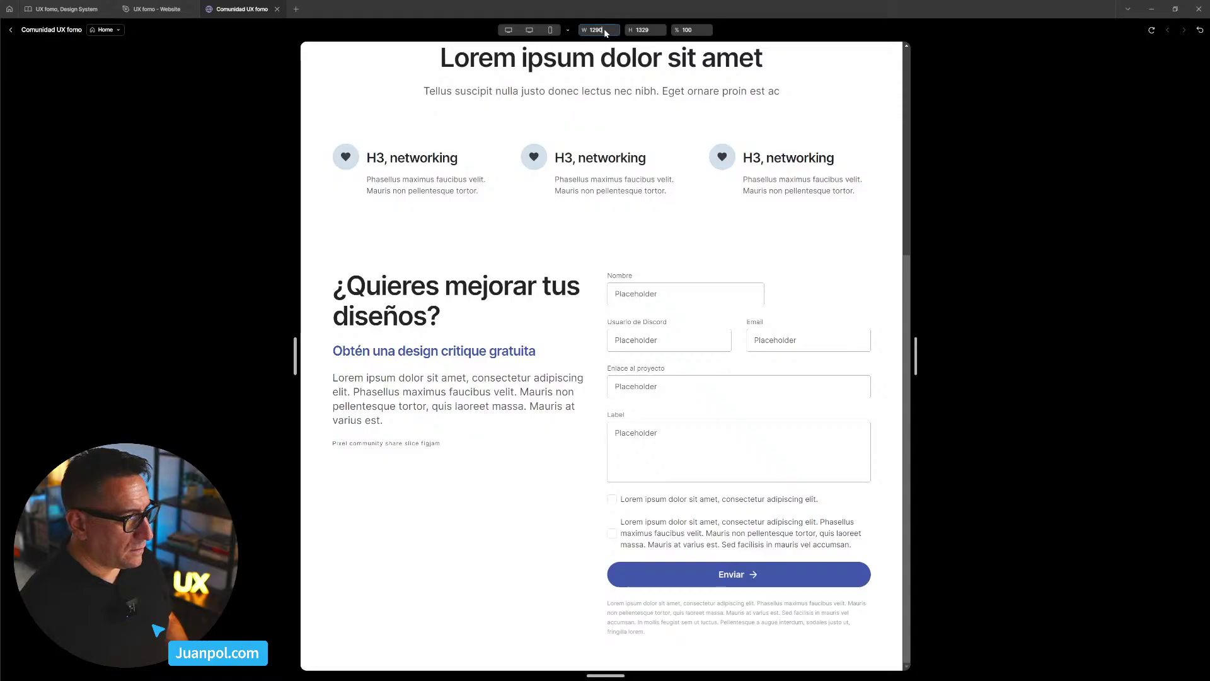
- Compare the preview layout at 1280 px, just below it and in increments up to 1340 px, and return to the canvas
text(1280)
key(Return)
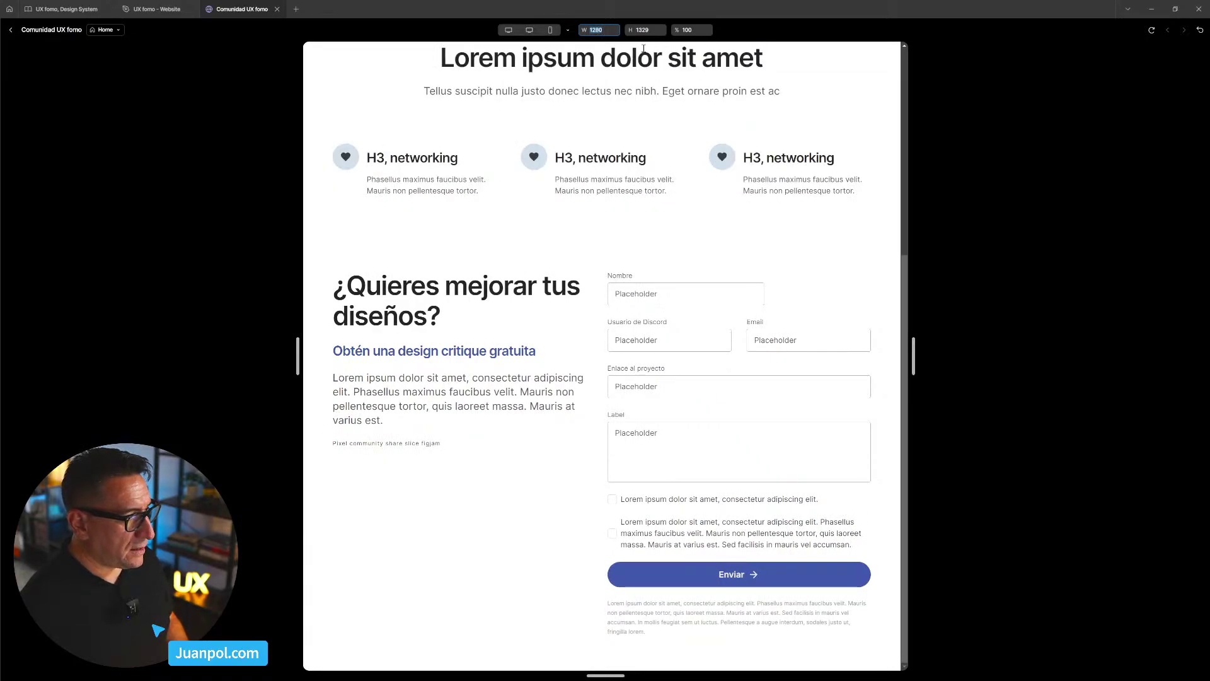
key(shift+Down)
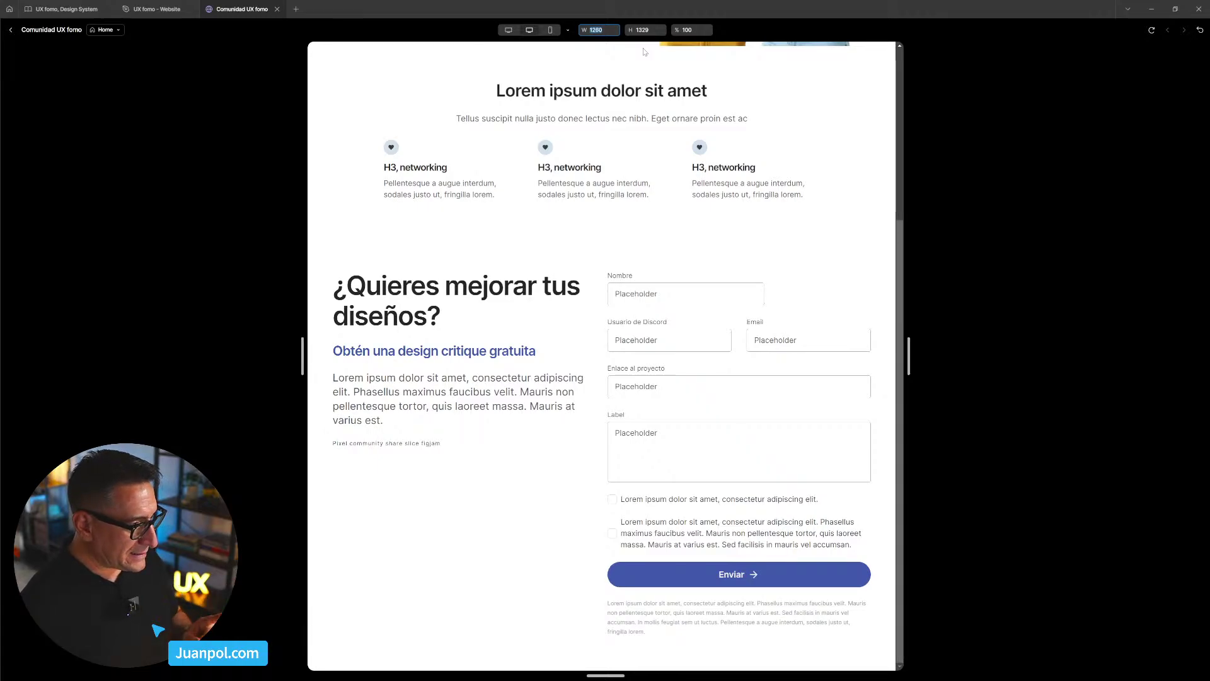
key(shift+Up)
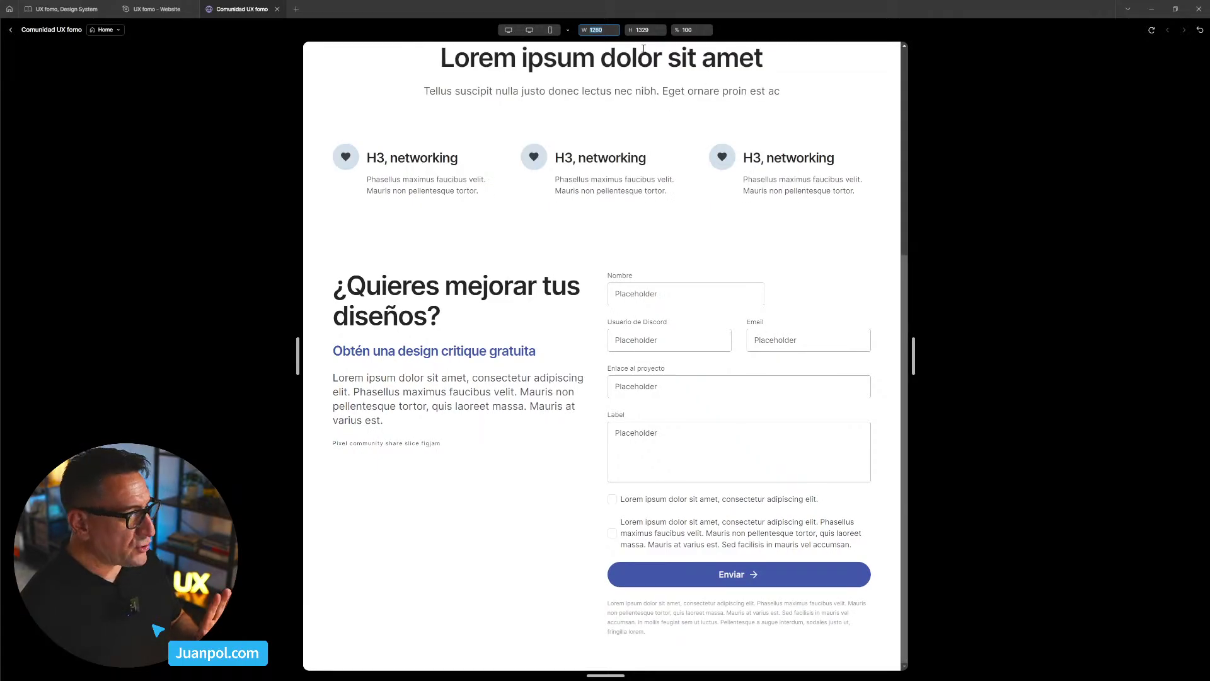
key(shift+Up)
key(shift+Up)
key(shift+Up)
key(shift+Up)
key(shift+Up)
key(shift+Up)
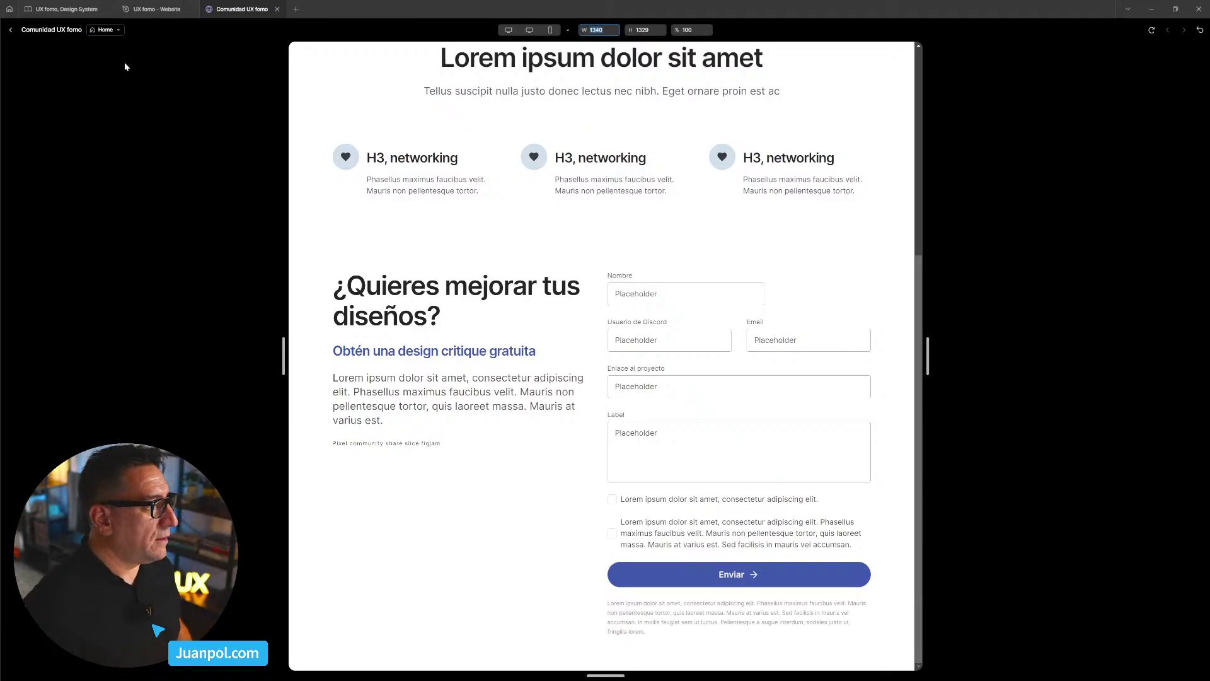
click(10, 30)
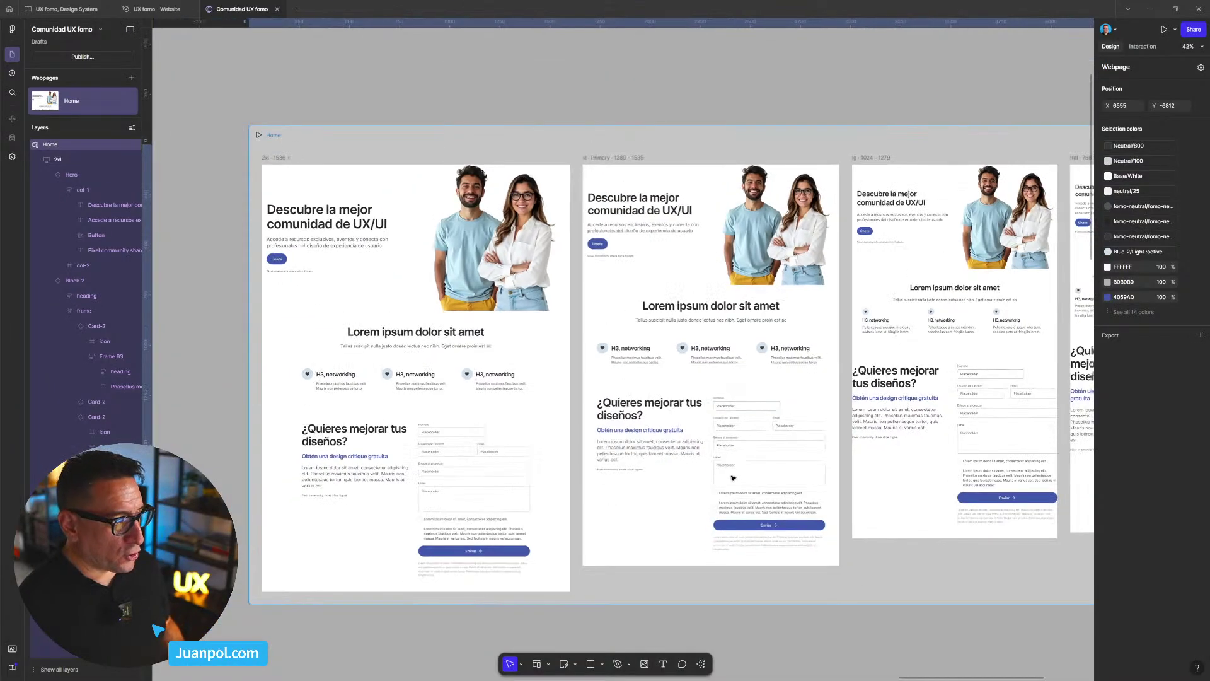
- Set the DesignCritique section's horizontal padding to 24 in the lg breakpoint
click(874, 637)
drag(875, 638, 724, 597)
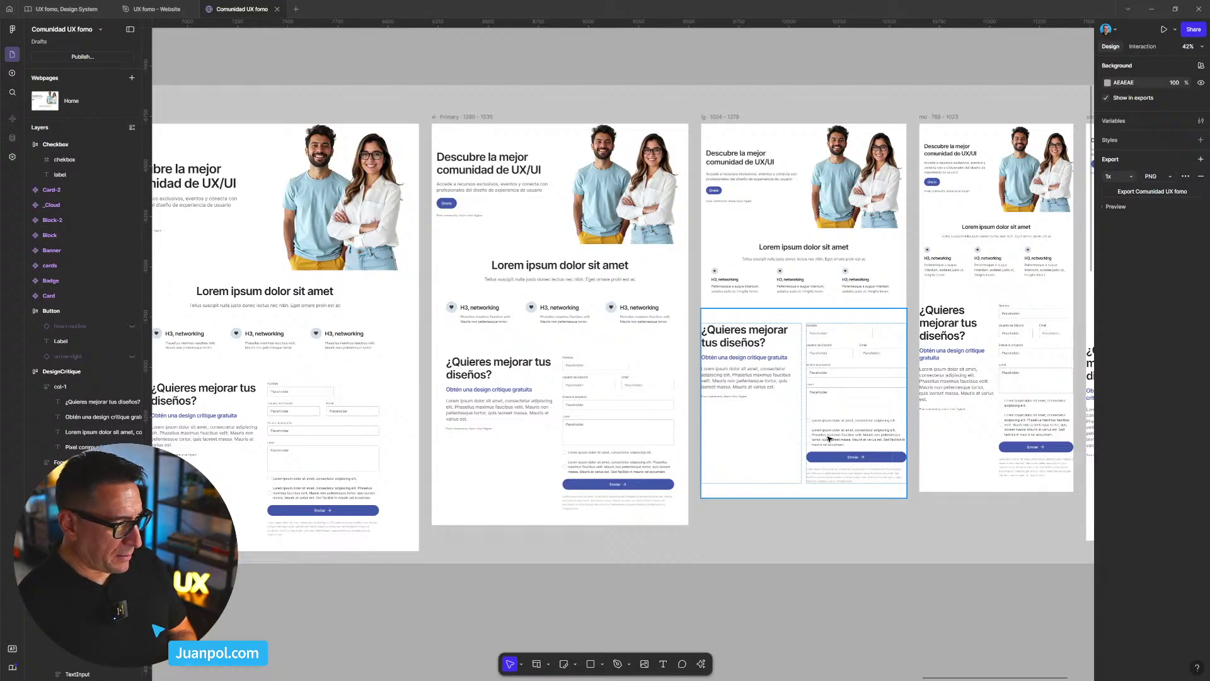
click(783, 437)
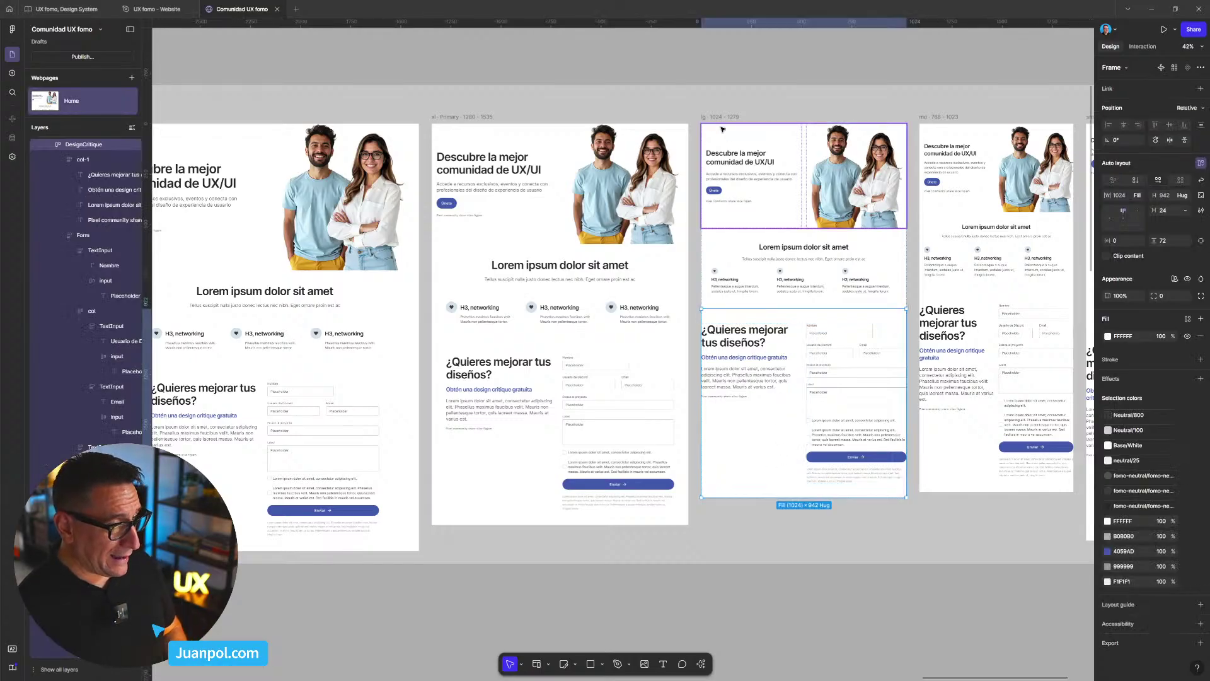
scroll(782, 418, right, 3)
scroll(643, 425, up, 2)
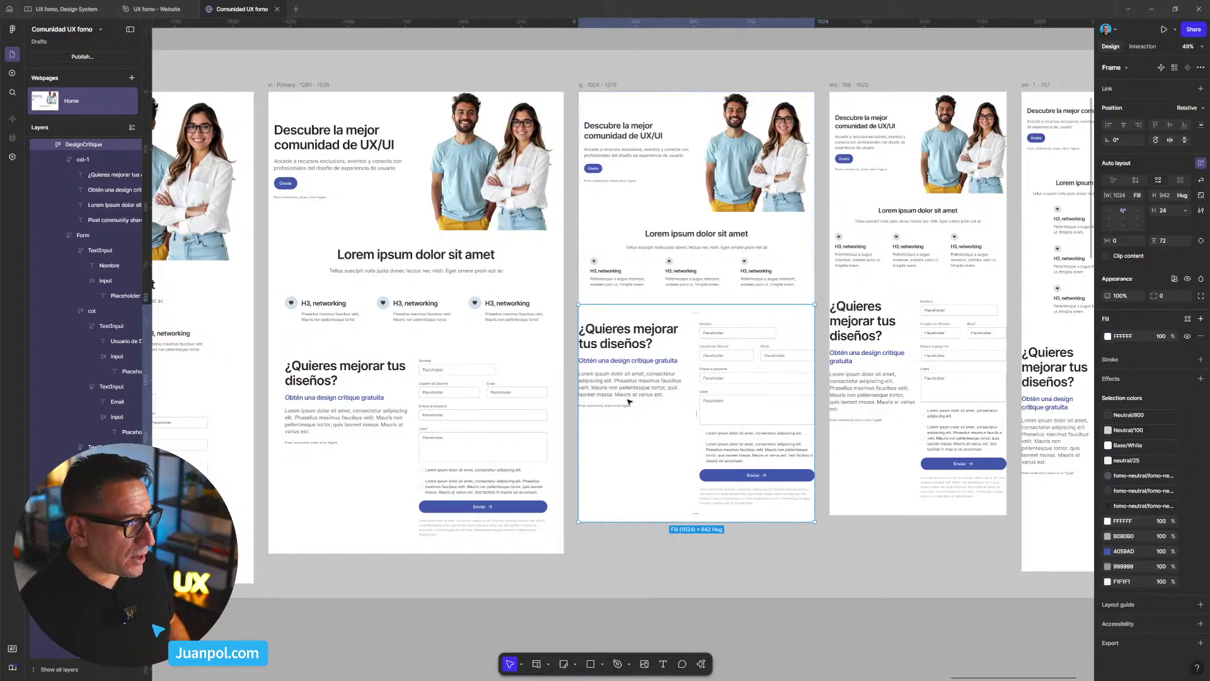
double_click(584, 128)
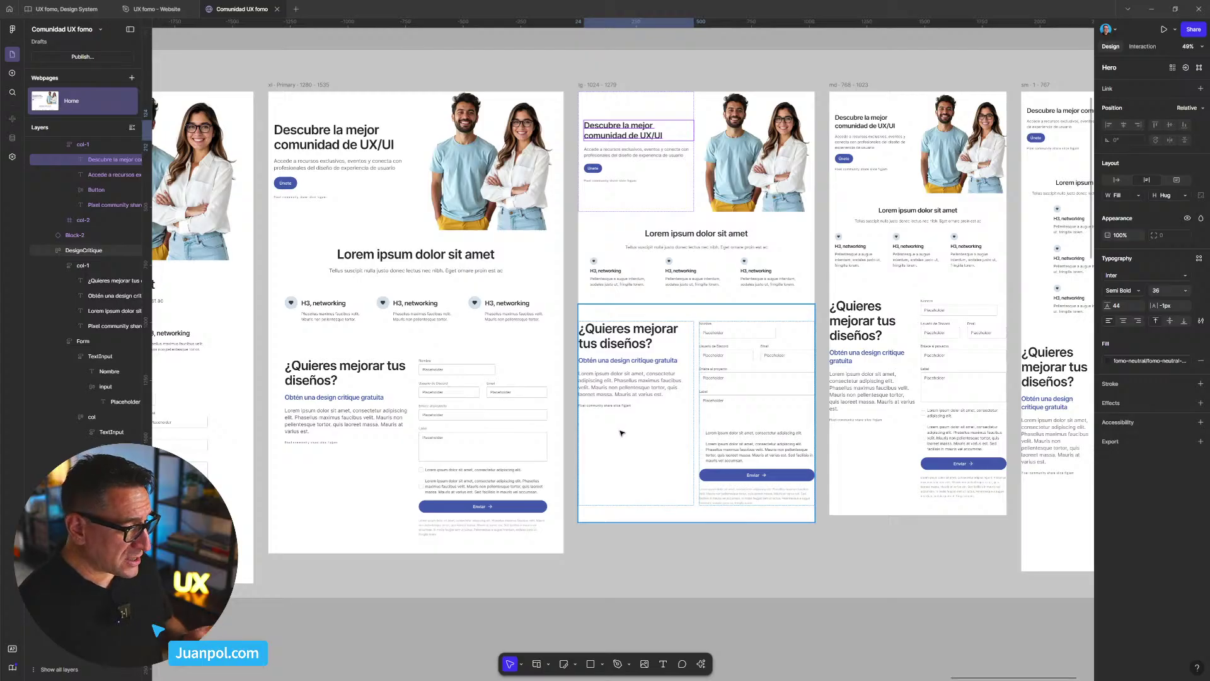
click(435, 420)
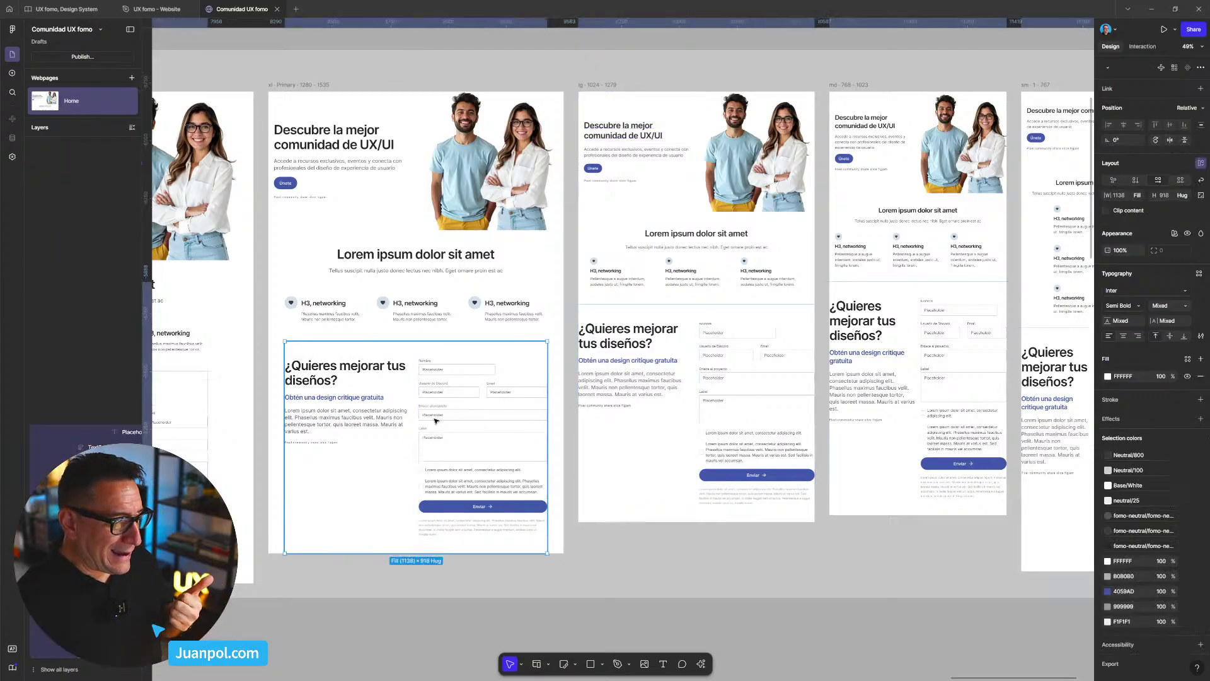
click(618, 435)
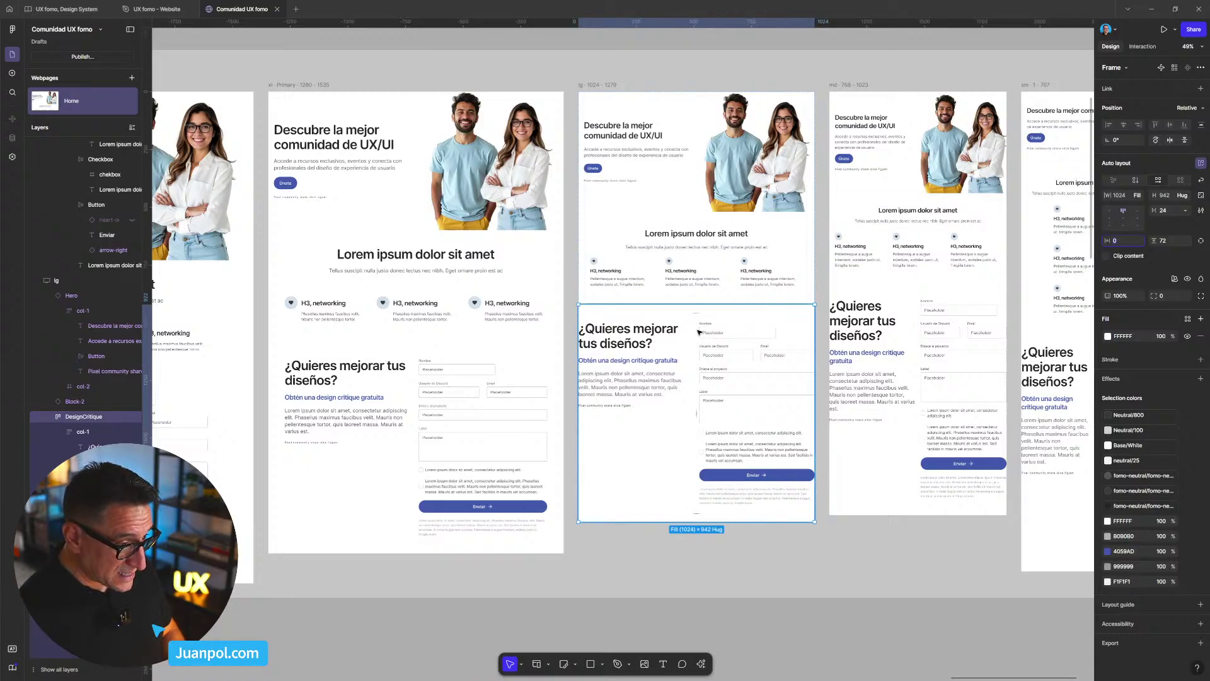
text(24)
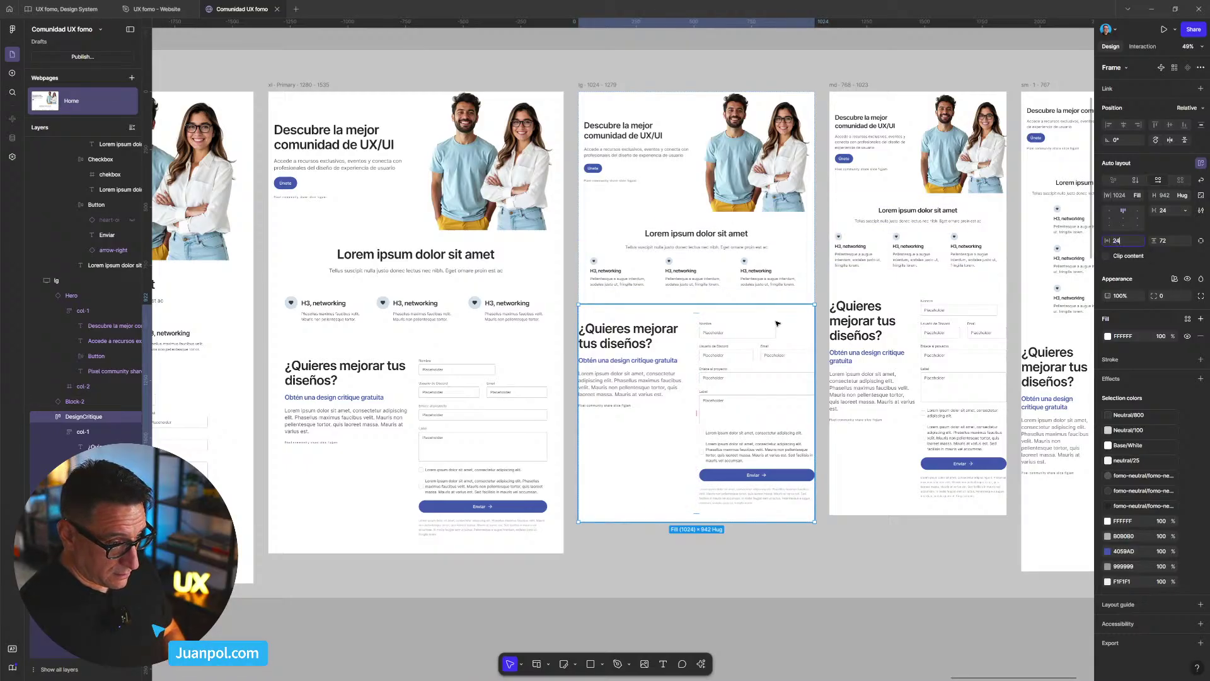
key(Return)
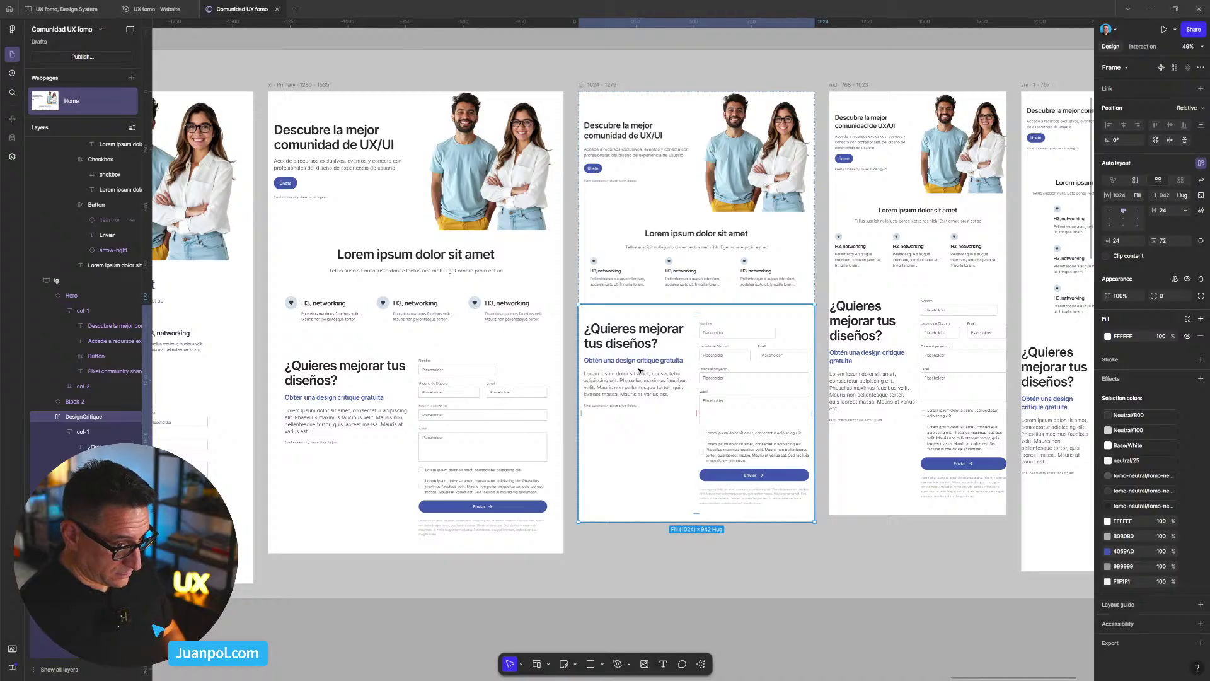
- Reduce the gap between the Usuario de Discord and Email fields in the lg breakpoint's form
scroll(735, 439, up, 5)
scroll(684, 365, down, 5)
drag(716, 354, 705, 320)
scroll(685, 406, up, 3)
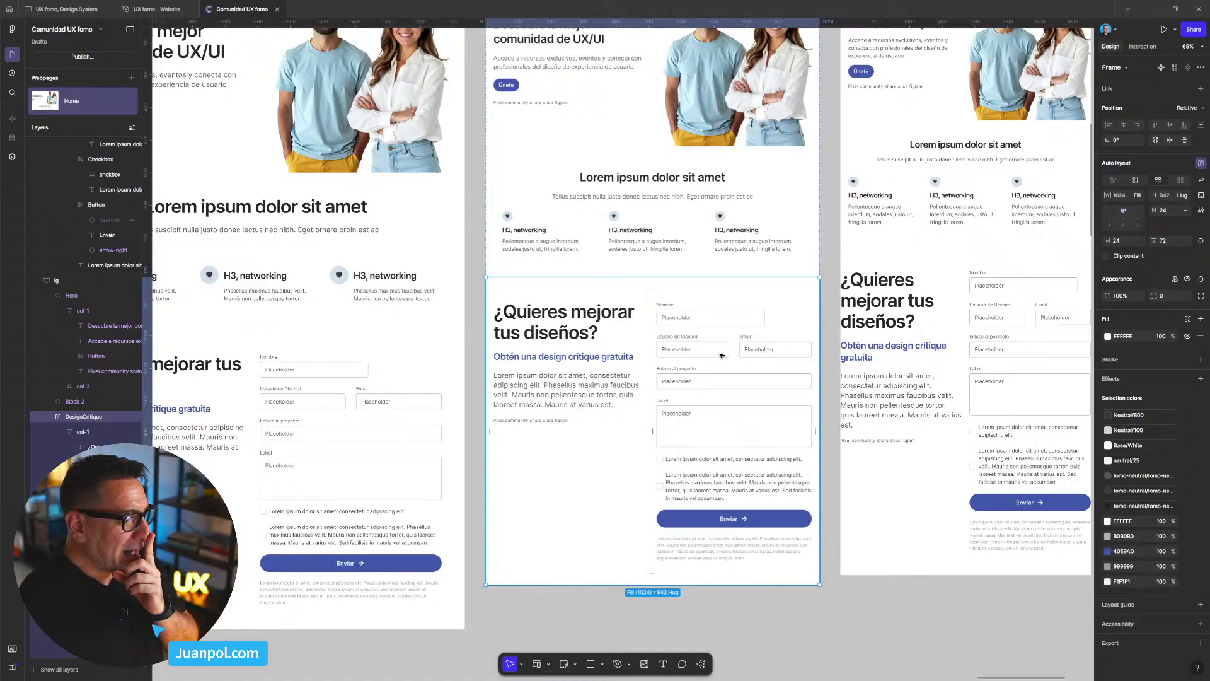
click(721, 355)
click(721, 355)
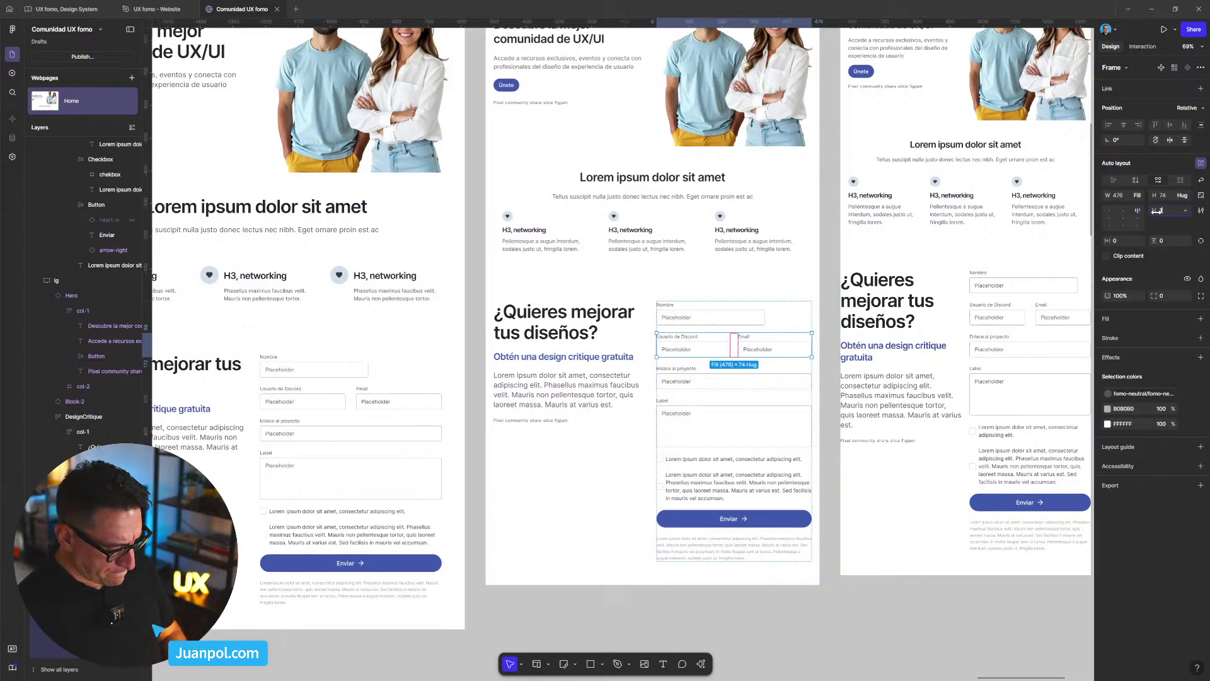
click(863, 657)
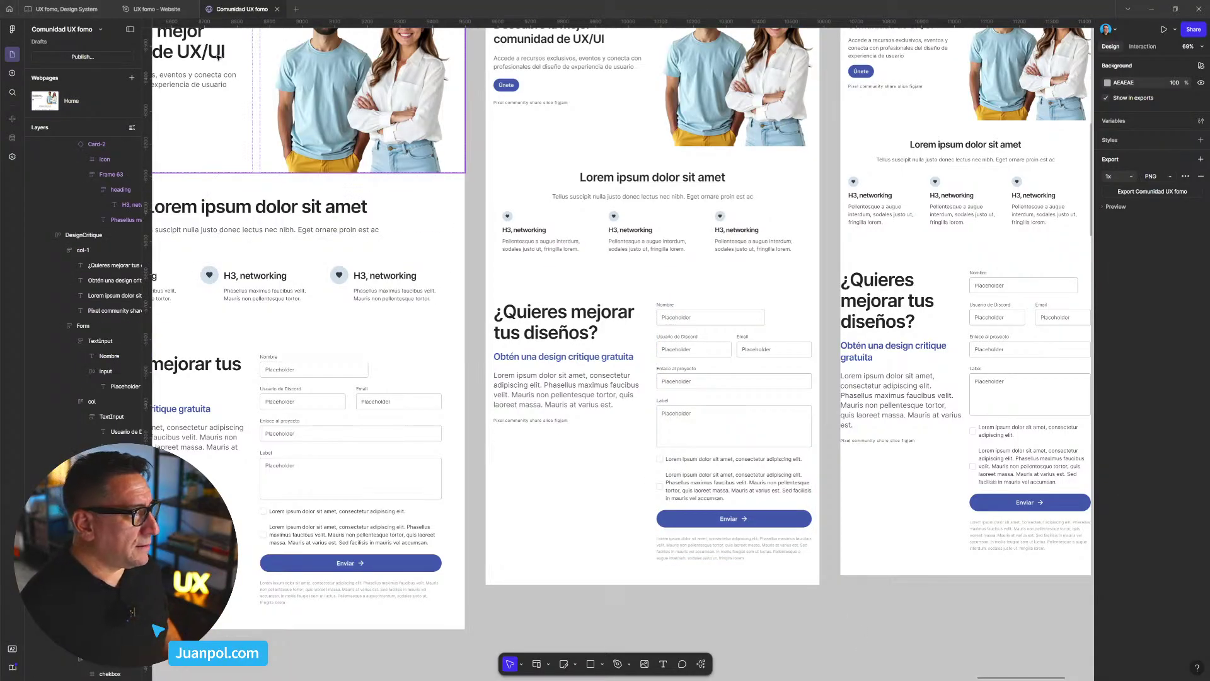
- Preview the Home page's form section, narrow the preview to about 1240 px to check the lg layout, and return to the canvas
scroll(320, 261, down, 5)
scroll(320, 261, down, 3)
scroll(379, 88, left, 3)
click(489, 127)
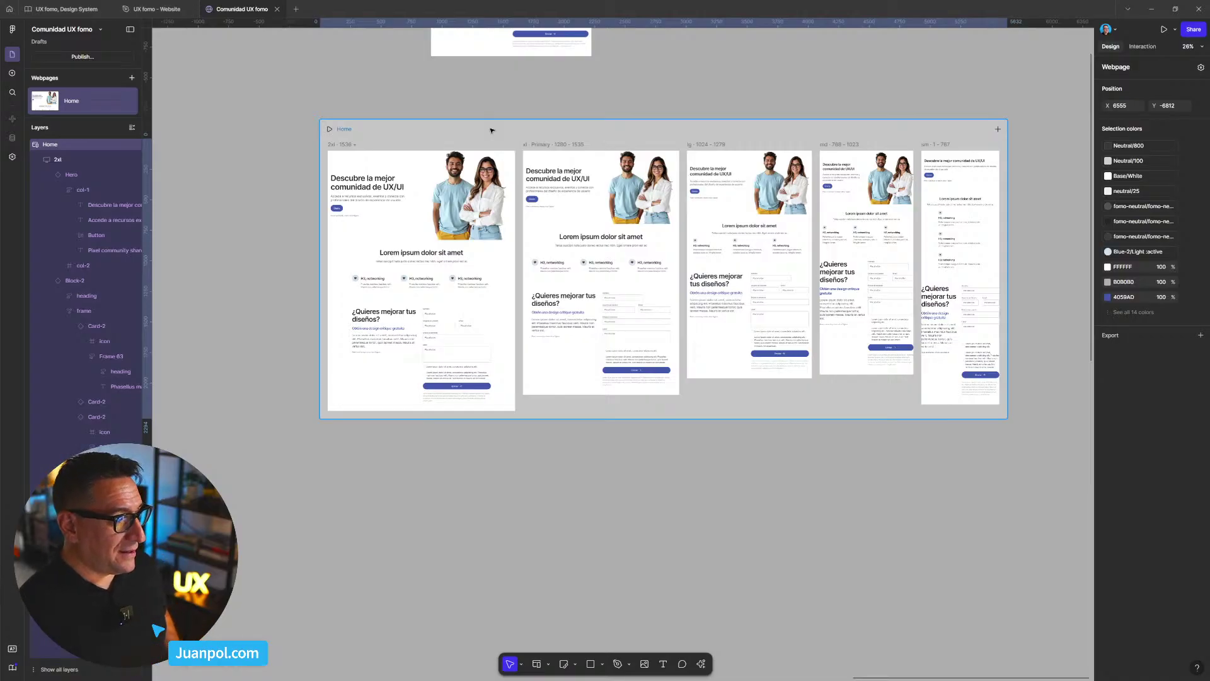
key(shift+space)
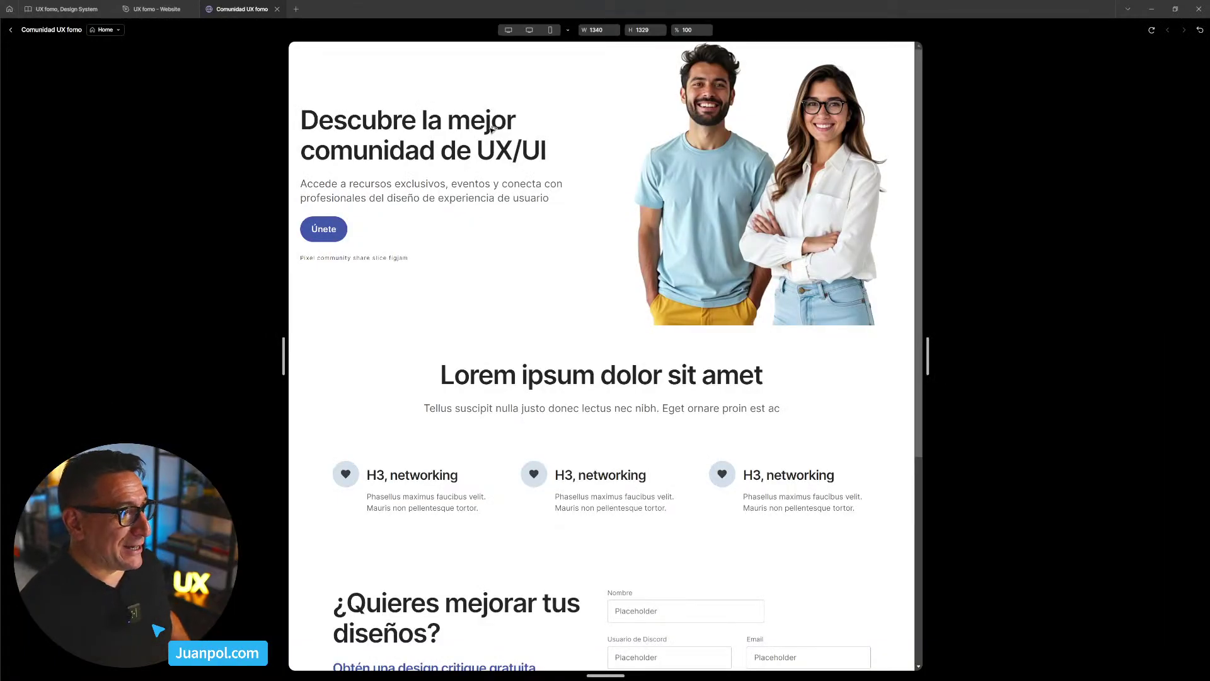
scroll(879, 391, down, 3)
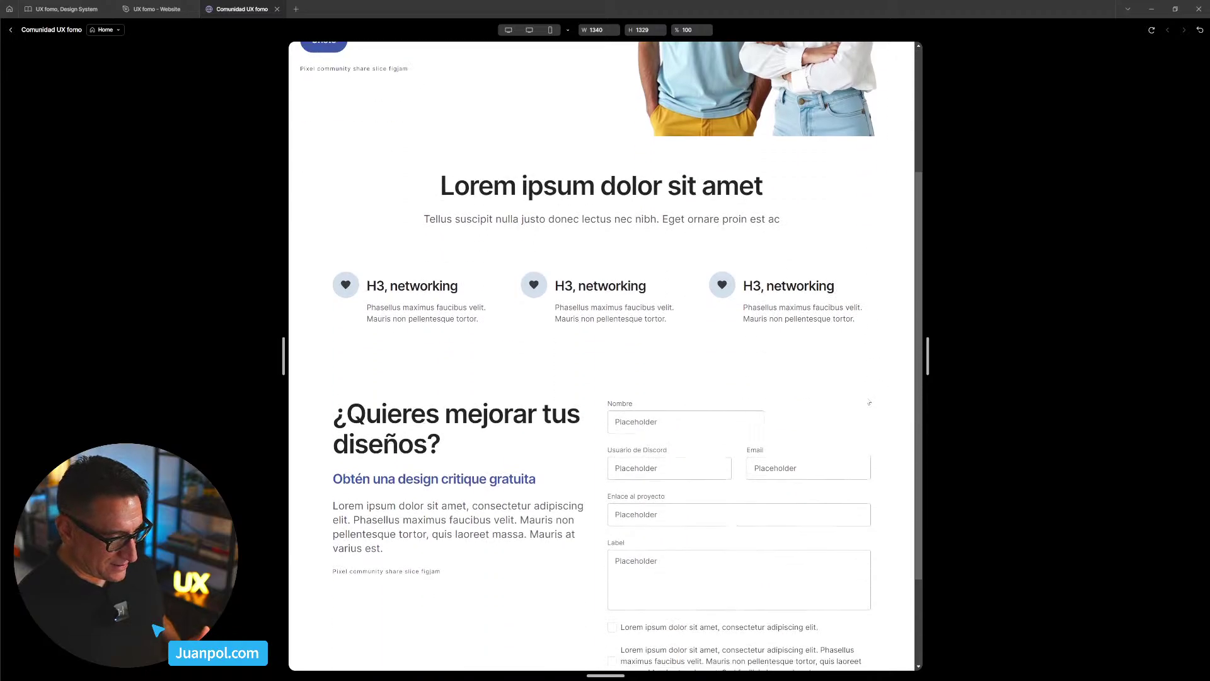
mouse_move(928, 356)
mouse_down()
mouse_move(1000, 357)
mouse_move(928, 363)
mouse_up()
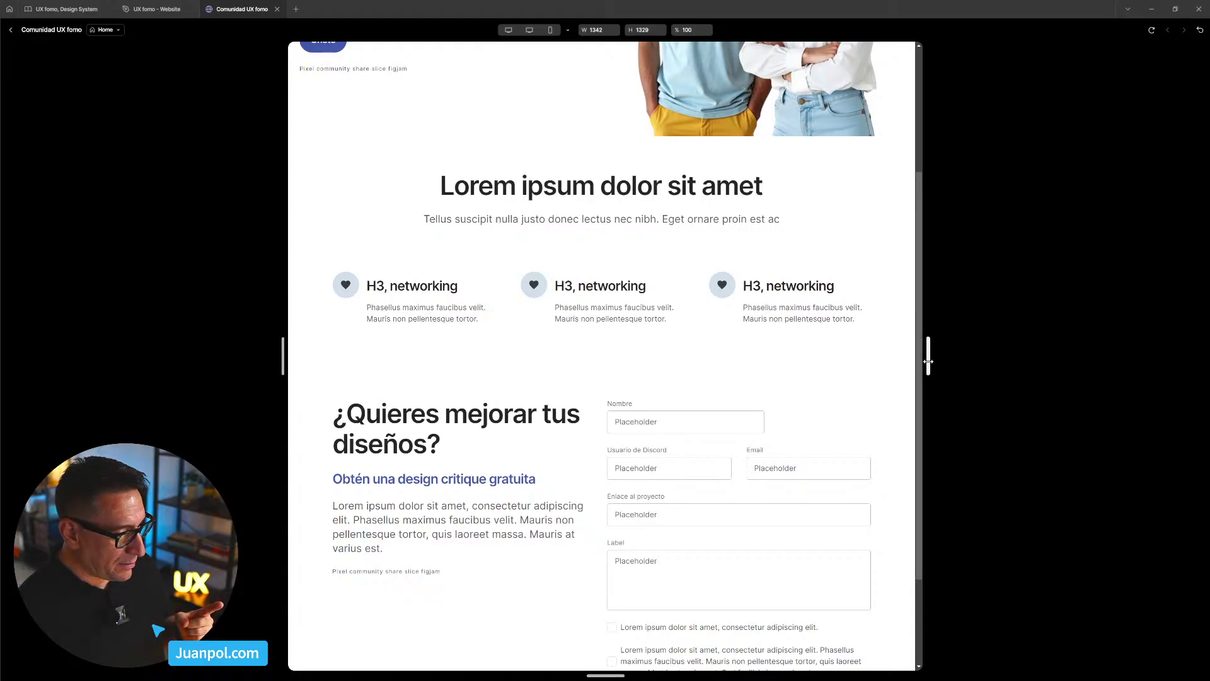
drag(928, 363, 903, 359)
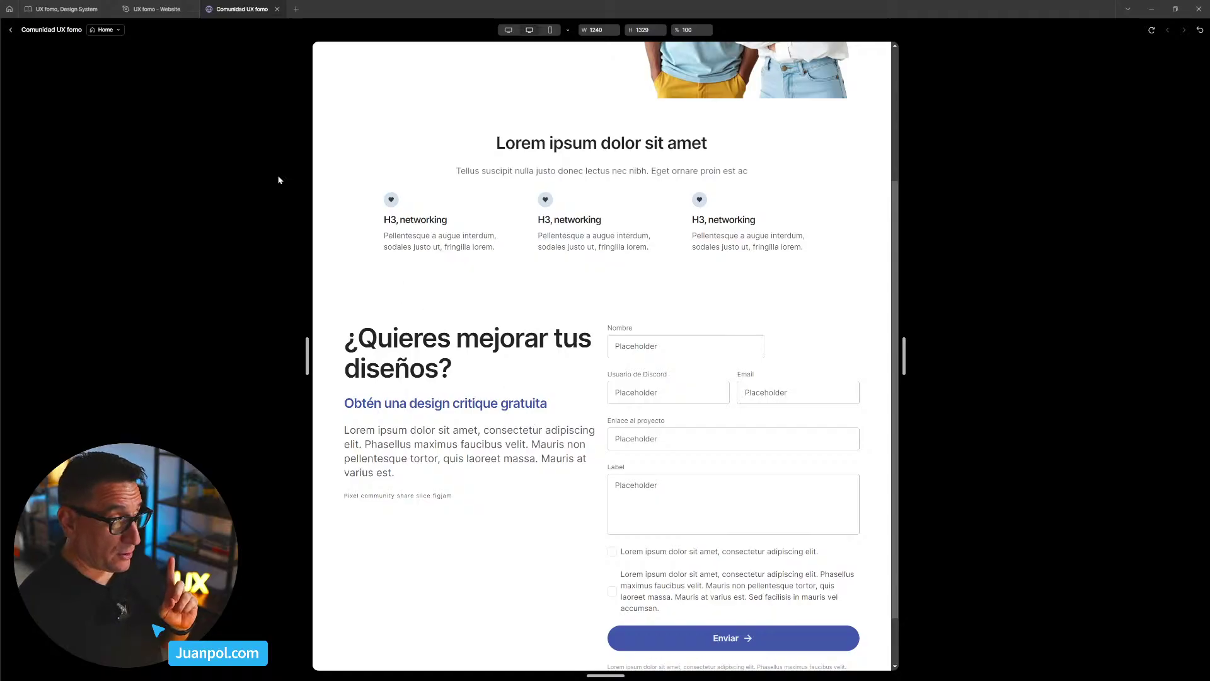
click(10, 30)
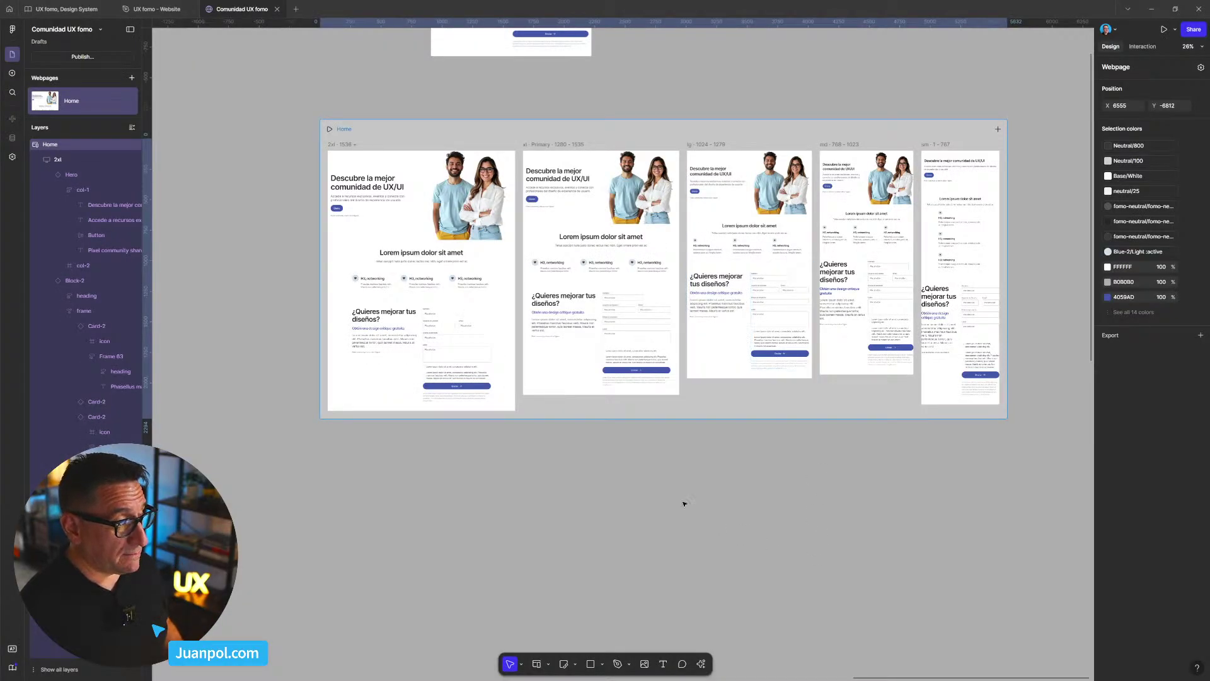
- Set the "¿Quieres mejorar tus diseños?" heading in the lg breakpoint to font size 36 and line height 44
scroll(708, 464, up, 5)
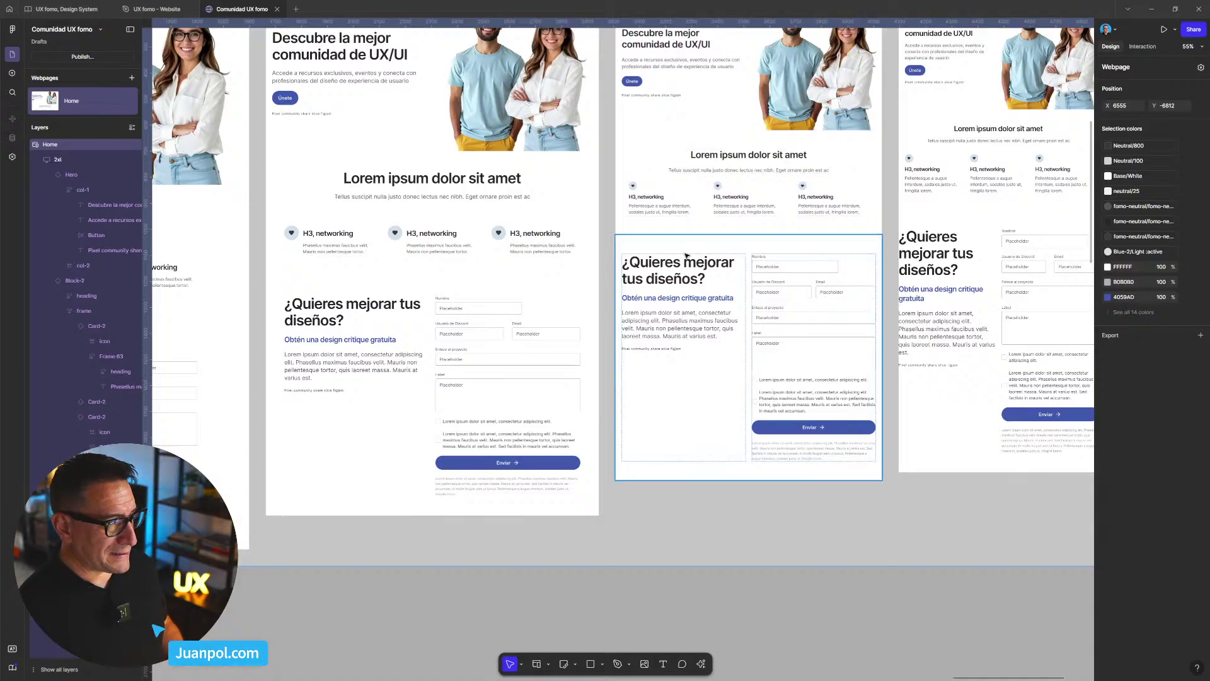
scroll(668, 255, up, 1)
click(745, 151)
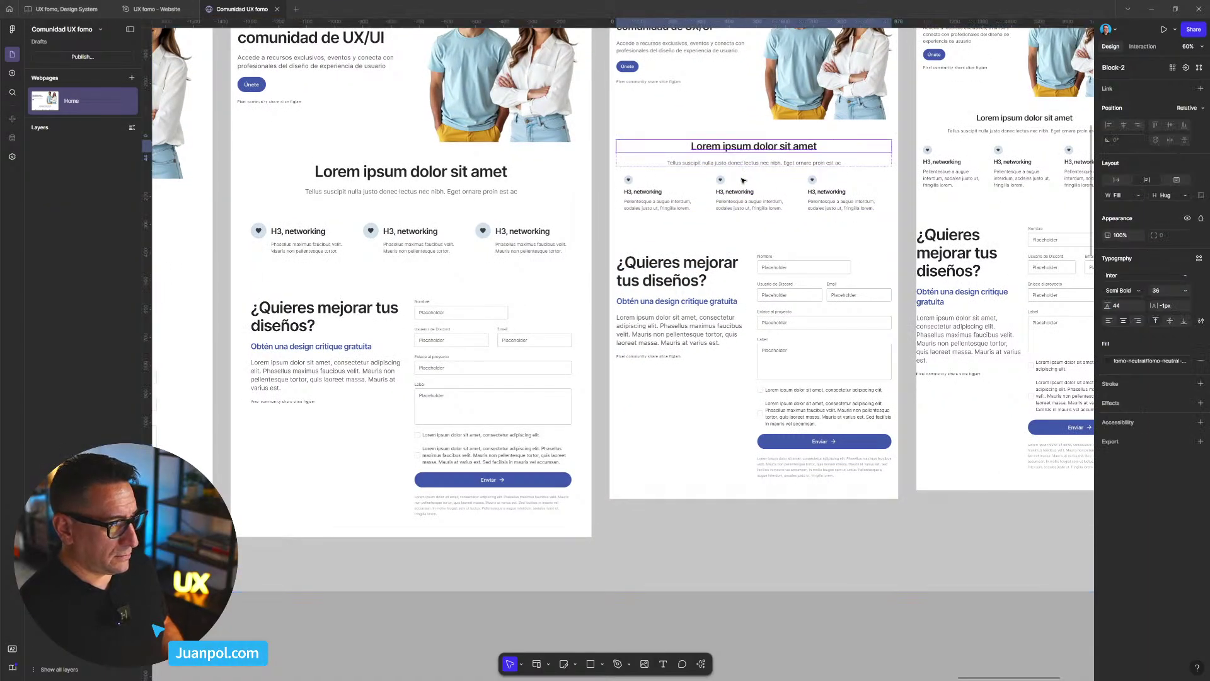
scroll(732, 183, up, 1)
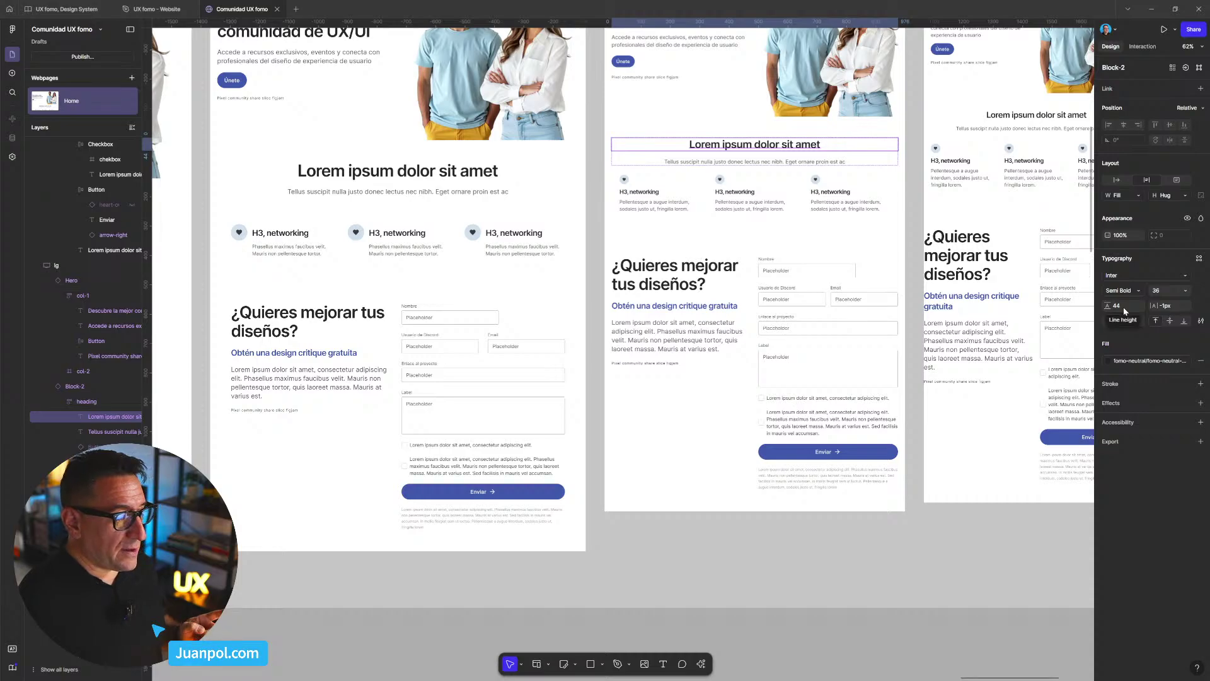
ctrl+click(691, 282)
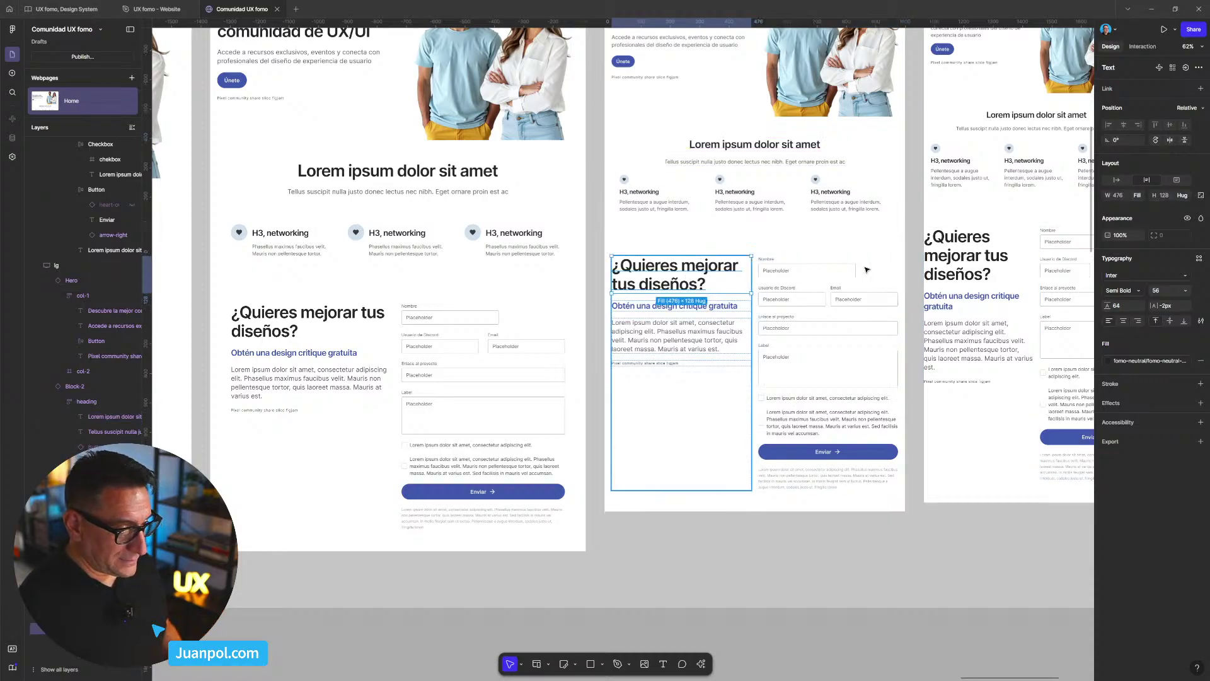
text(36)
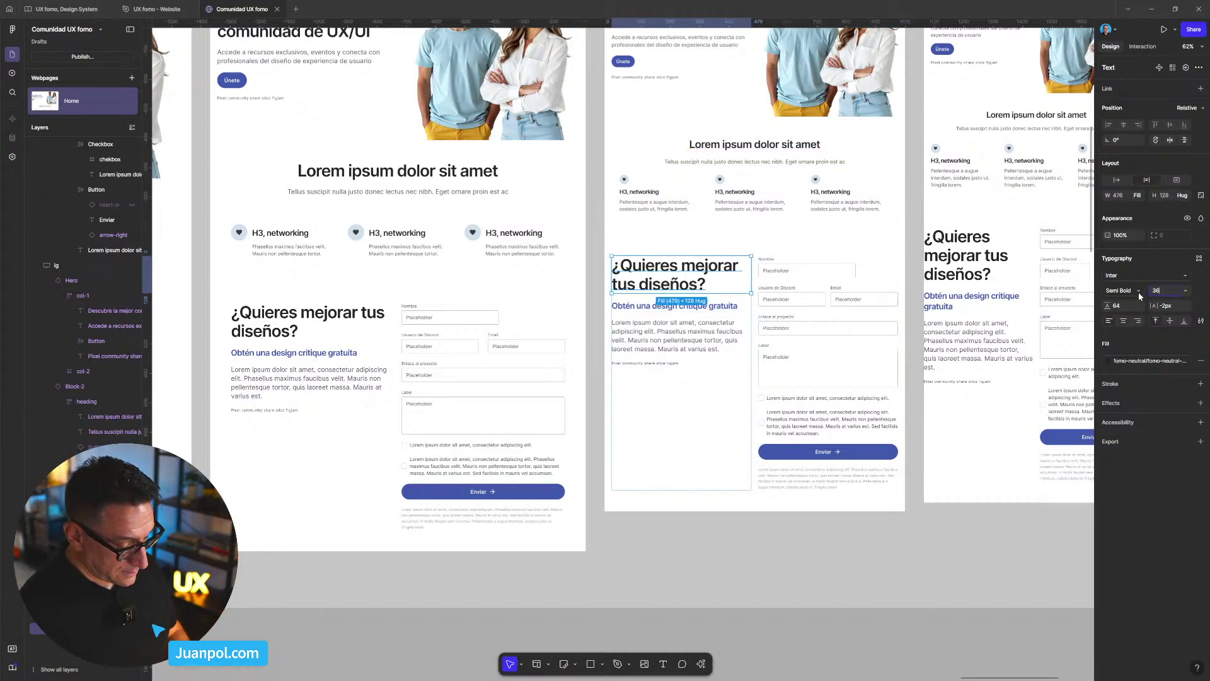
key(Tab)
text(4)
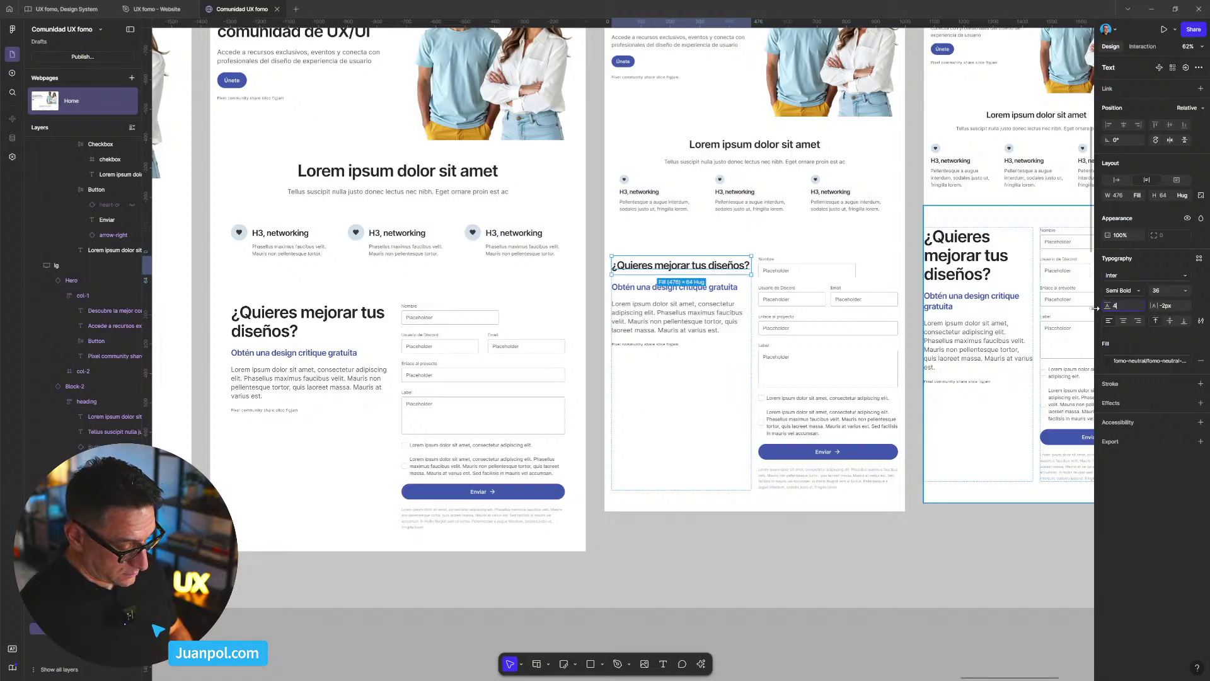
text(4)
key(Return)
- Set the "Obtén una design critique gratuita" subtitle in the lg breakpoint to font size 20 and line height 28
scroll(693, 289, up, 1)
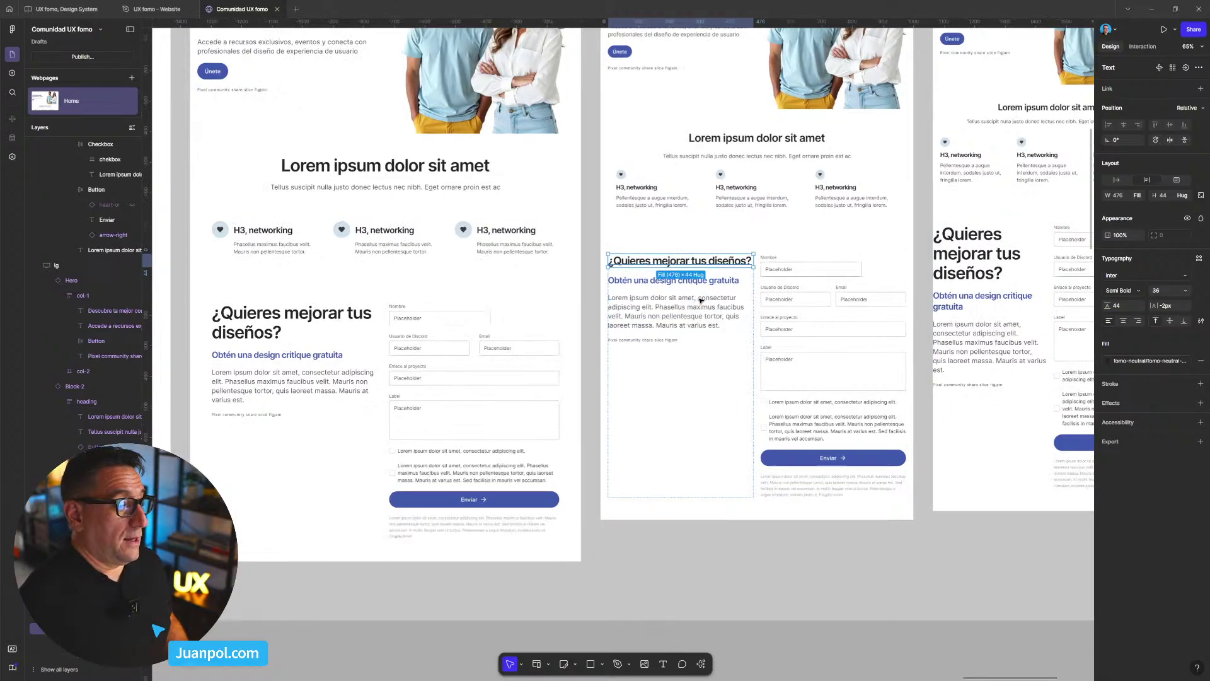
click(698, 285)
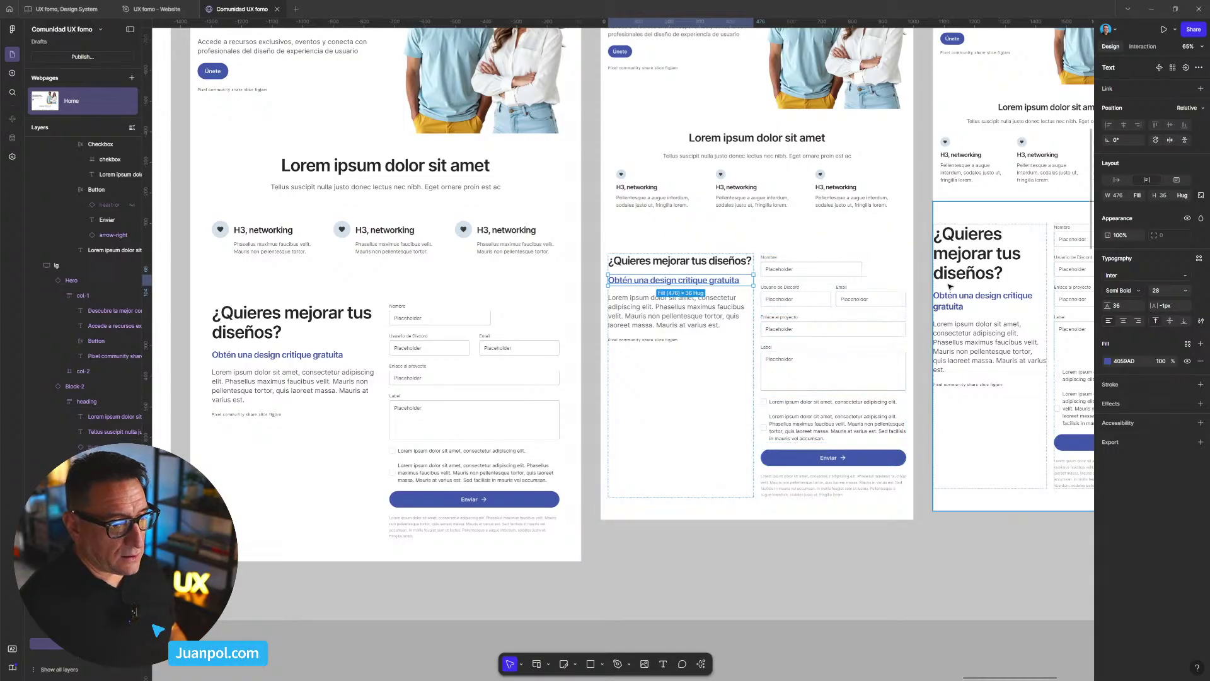
click(963, 158)
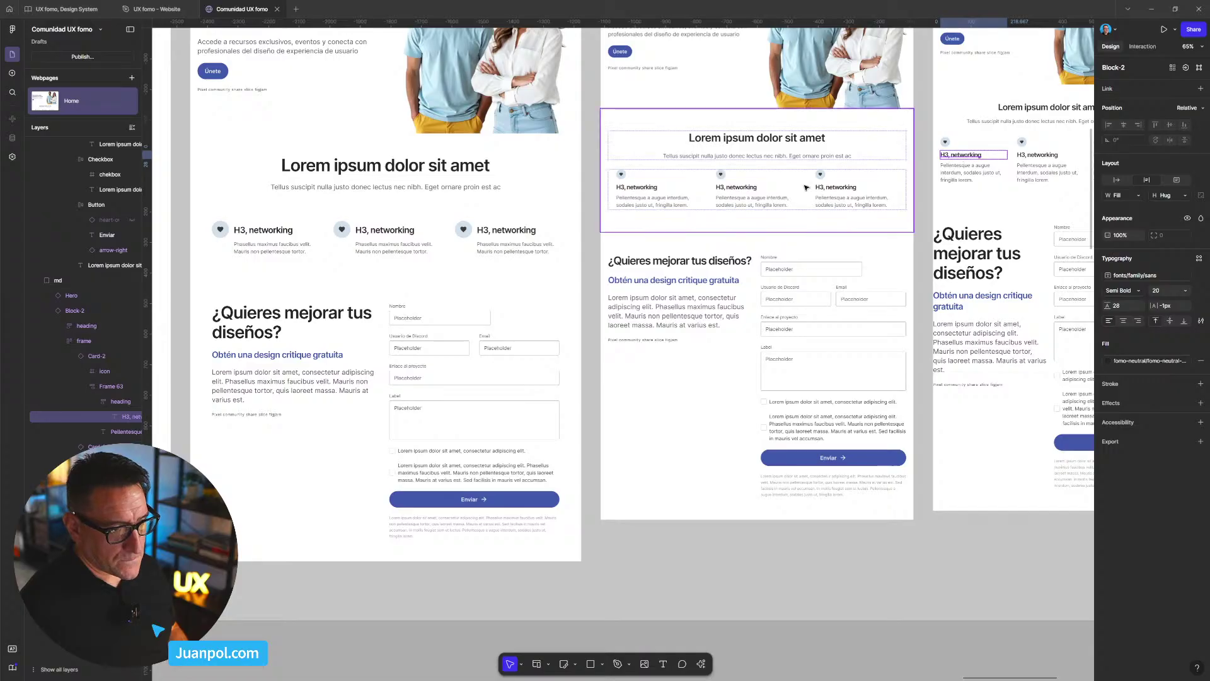
click(687, 280)
text(2)
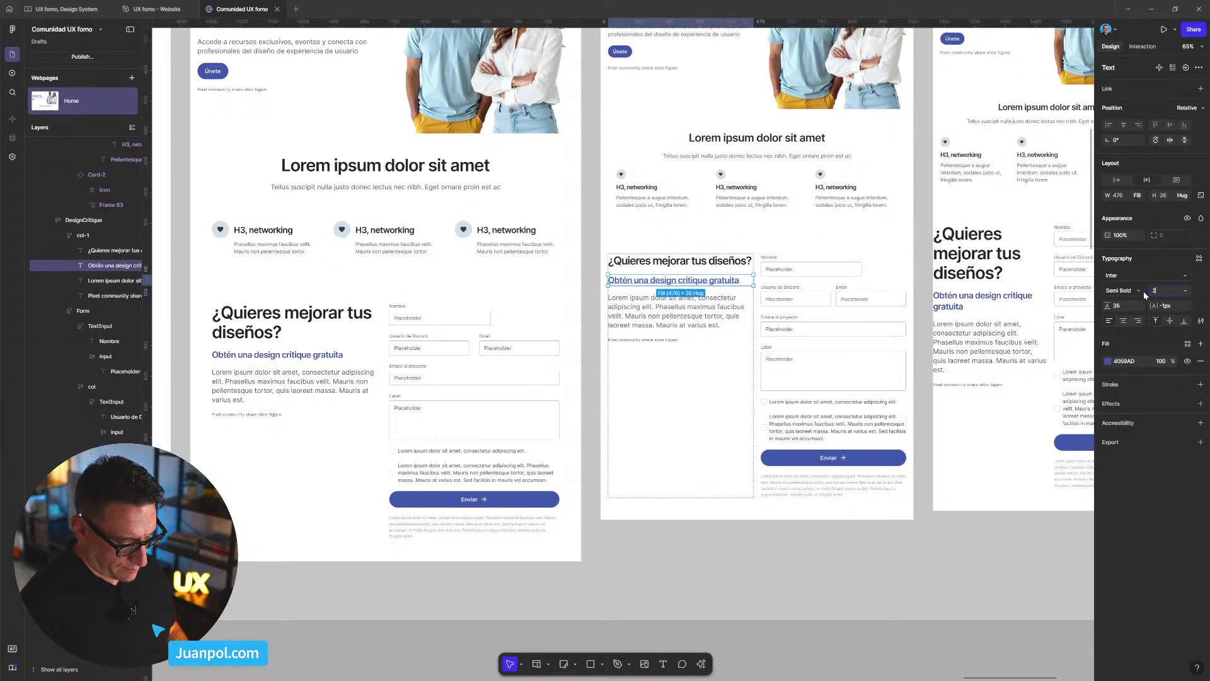
text(0)
click(1126, 306)
text(2)
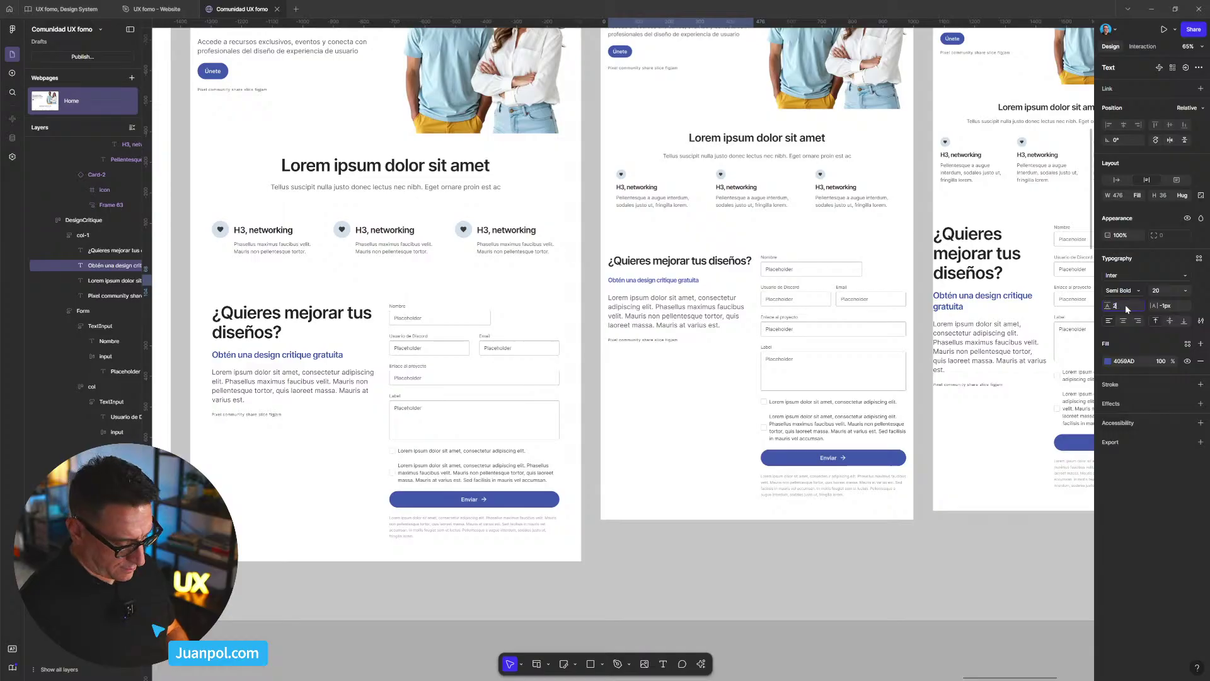
text(8)
key(Return)
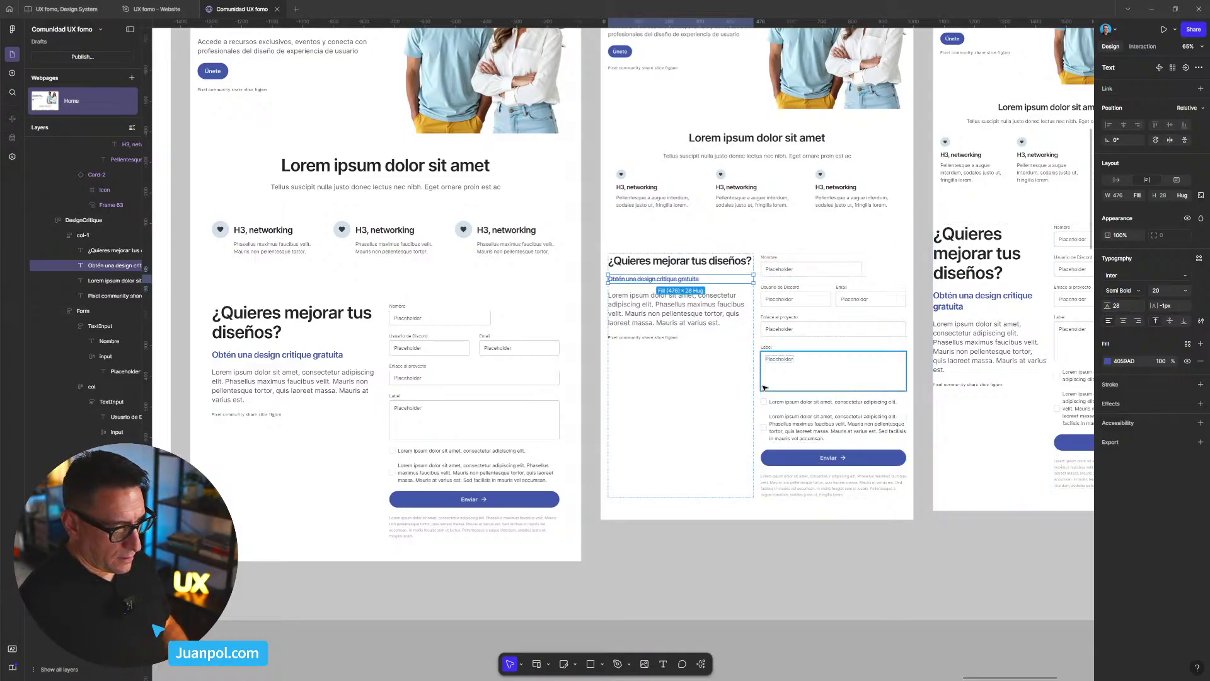
- Set the letter spacing of the lg subtitle "Obtén una design critique gratuita" to 0 px
scroll(697, 357, up, 5)
click(690, 280)
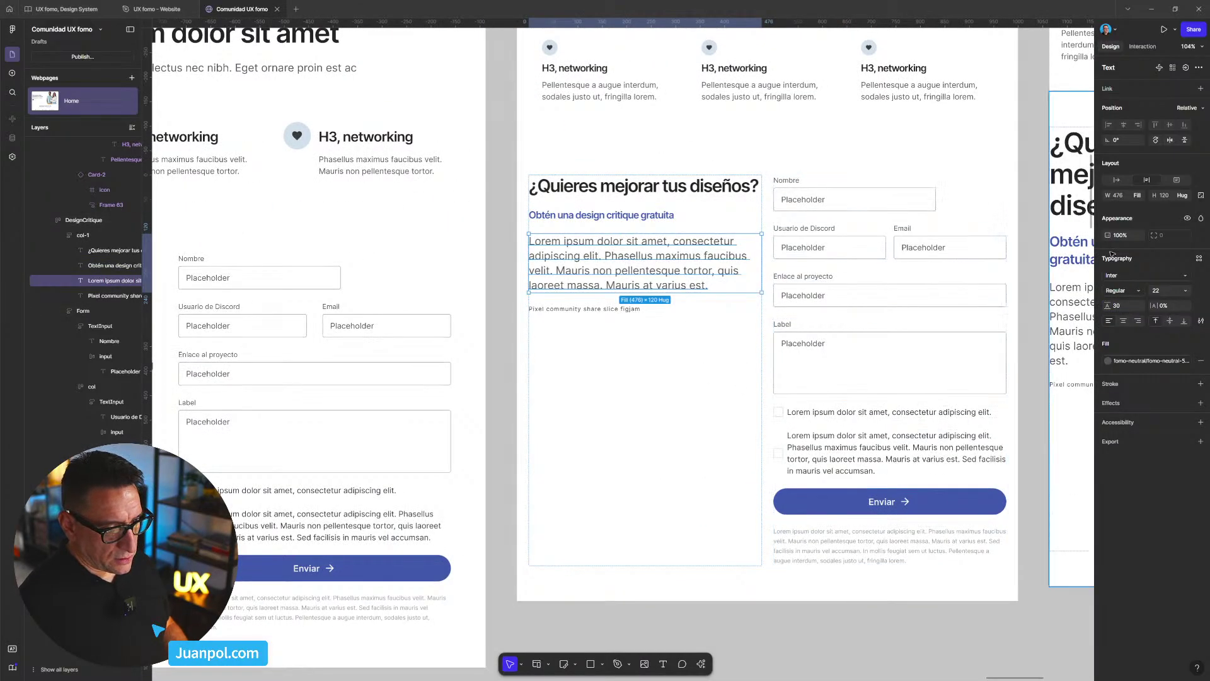
click(654, 216)
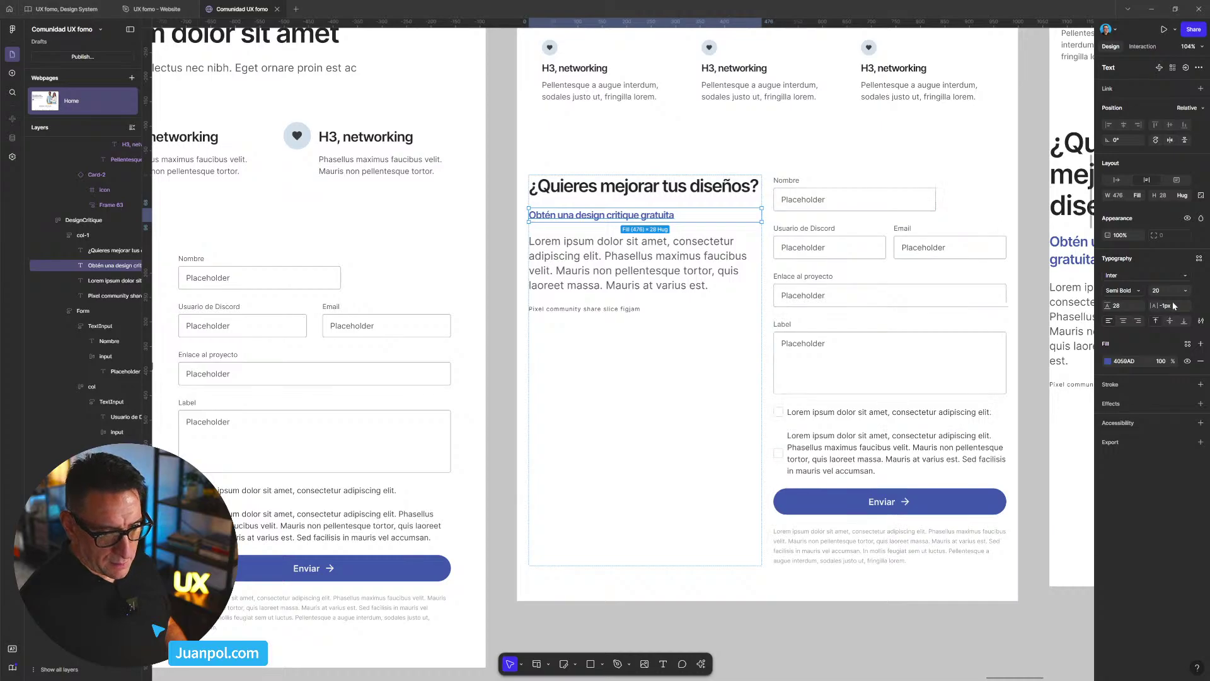
drag(1173, 306, 1140, 305)
text(0)
key(Return)
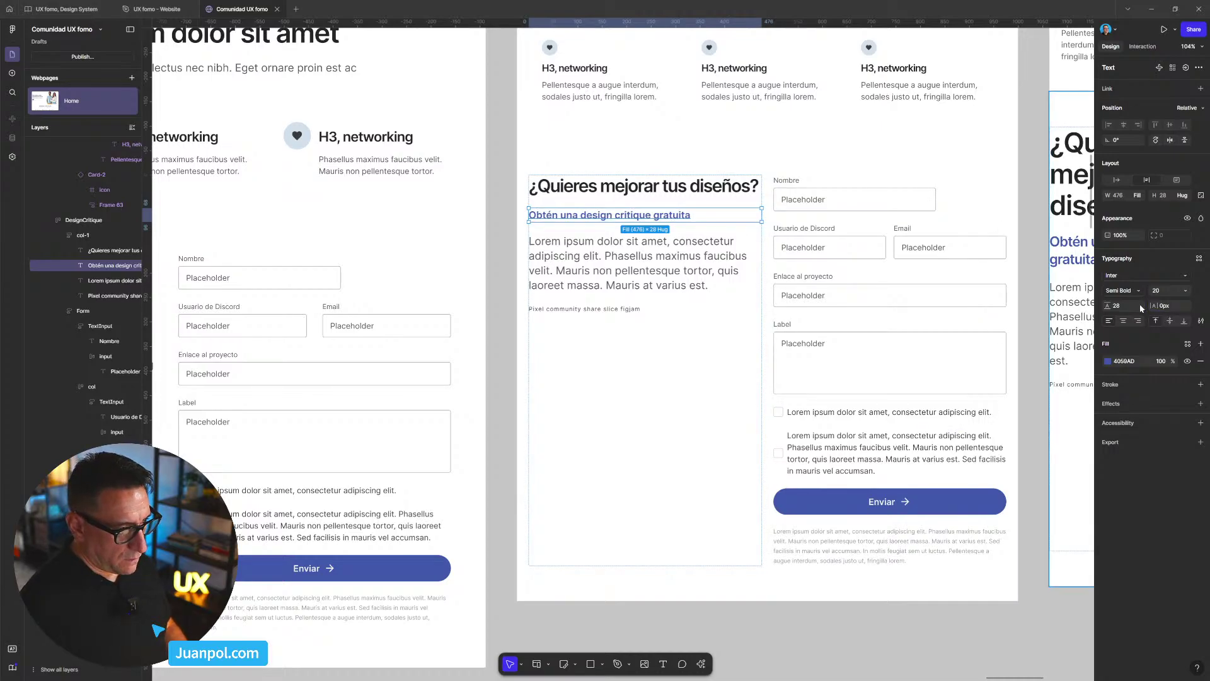
- Set the lorem ipsum paragraph below the lg subtitle to font size 18 and line height 26
click(616, 289)
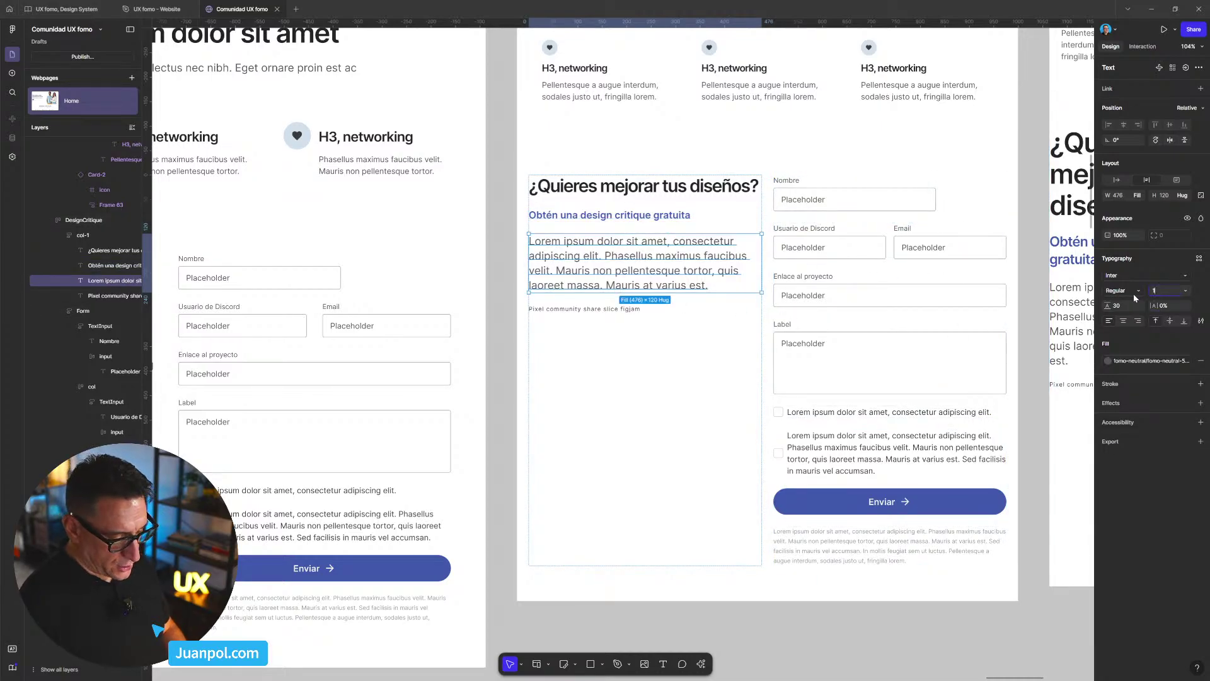
text(18)
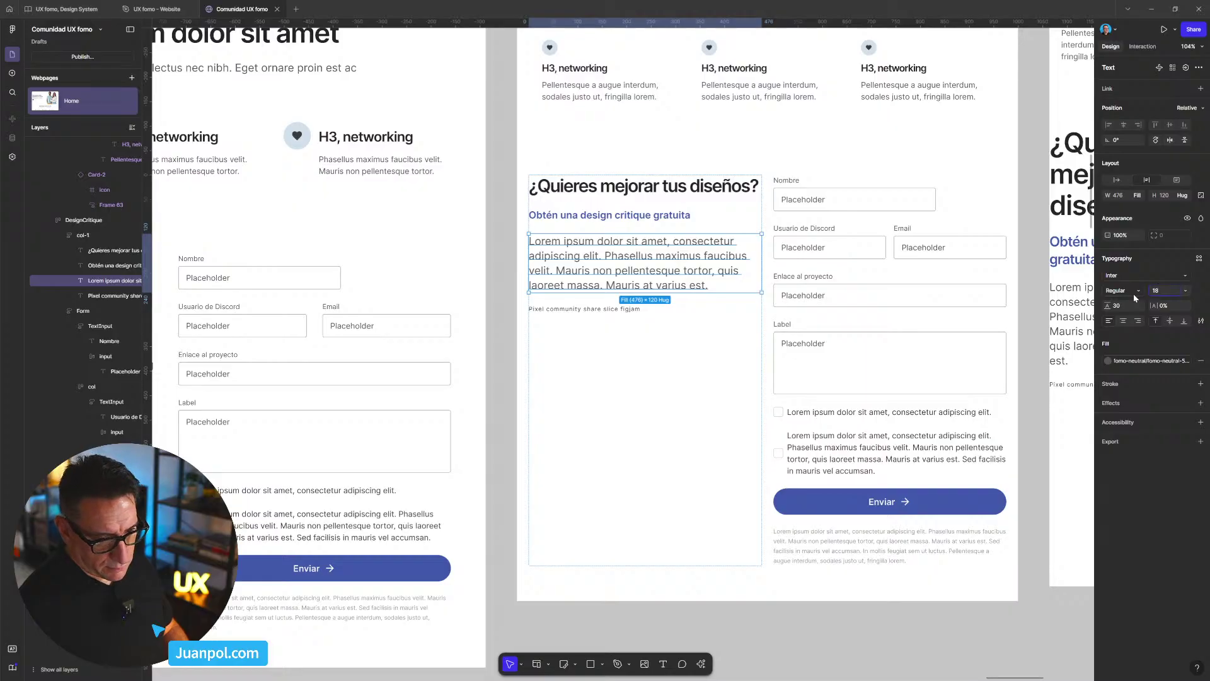
key(Tab)
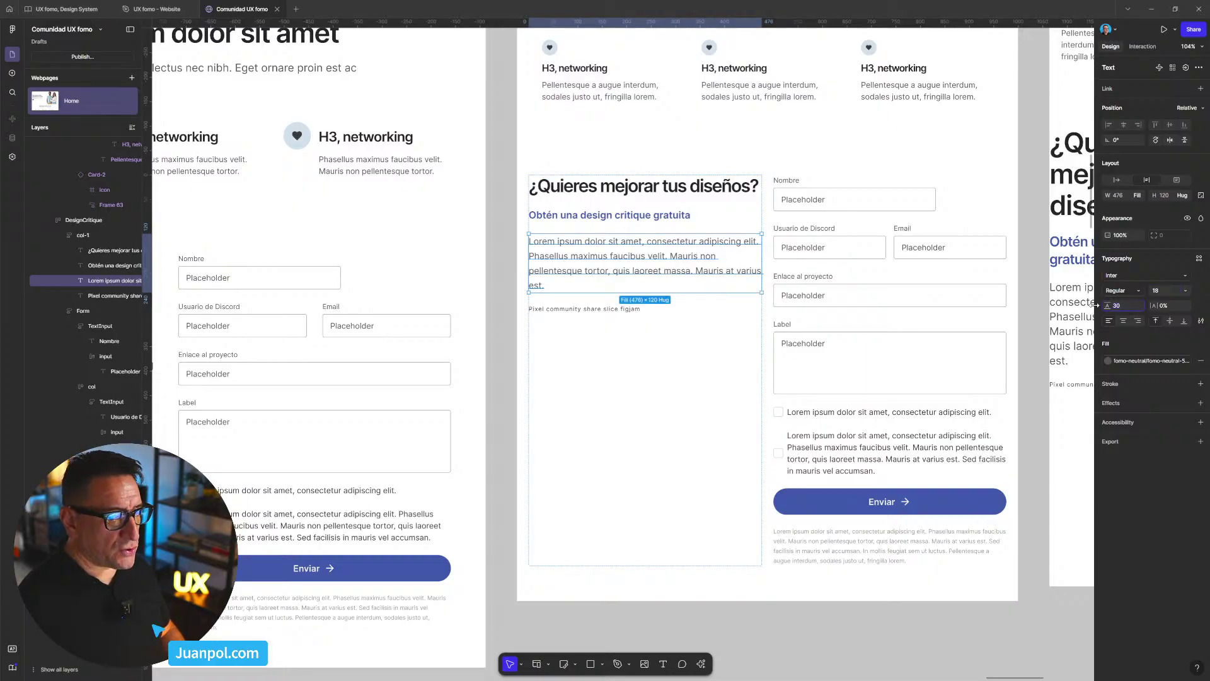
text(2)
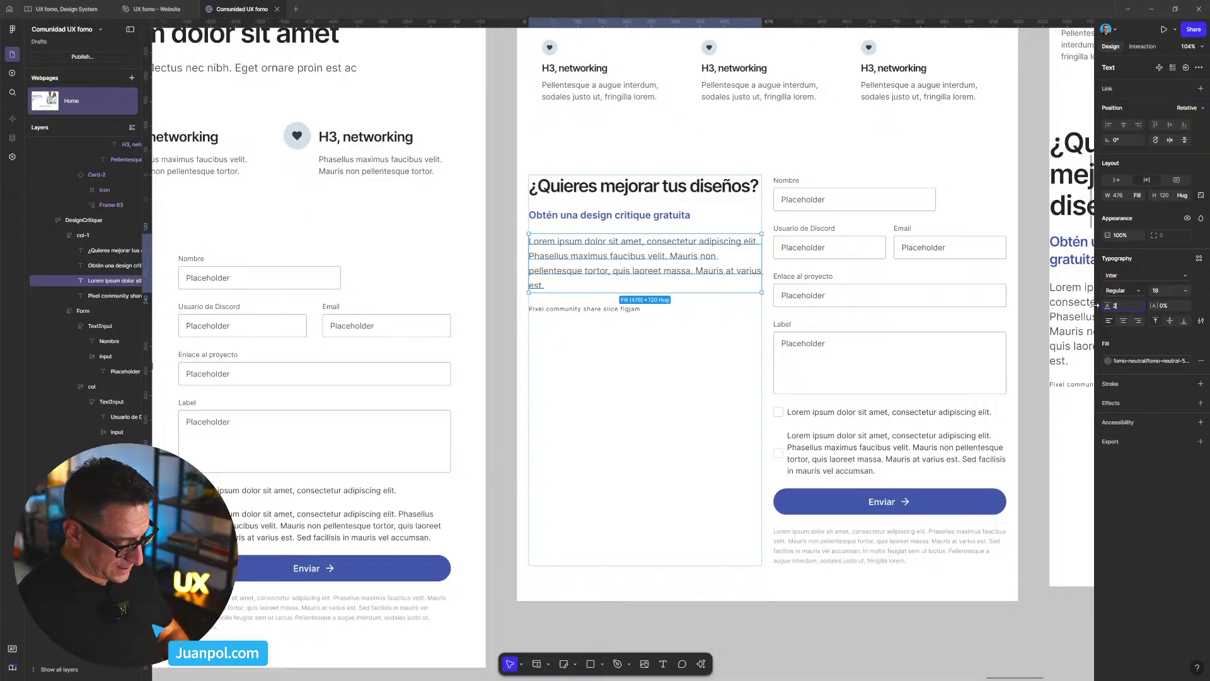
text(6)
key(Return)
- Check the card alignment in Block-2 and set the left padding of the lg DesignCritique text column to 27
scroll(927, 570, down, 1)
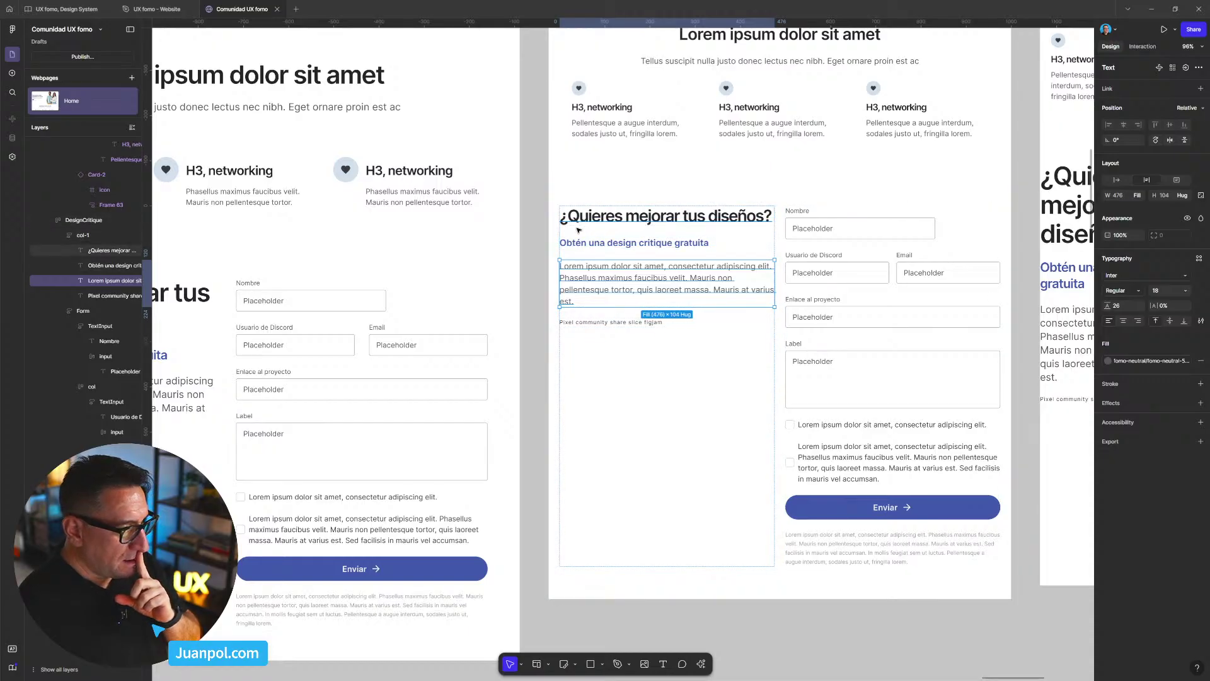
click(557, 227)
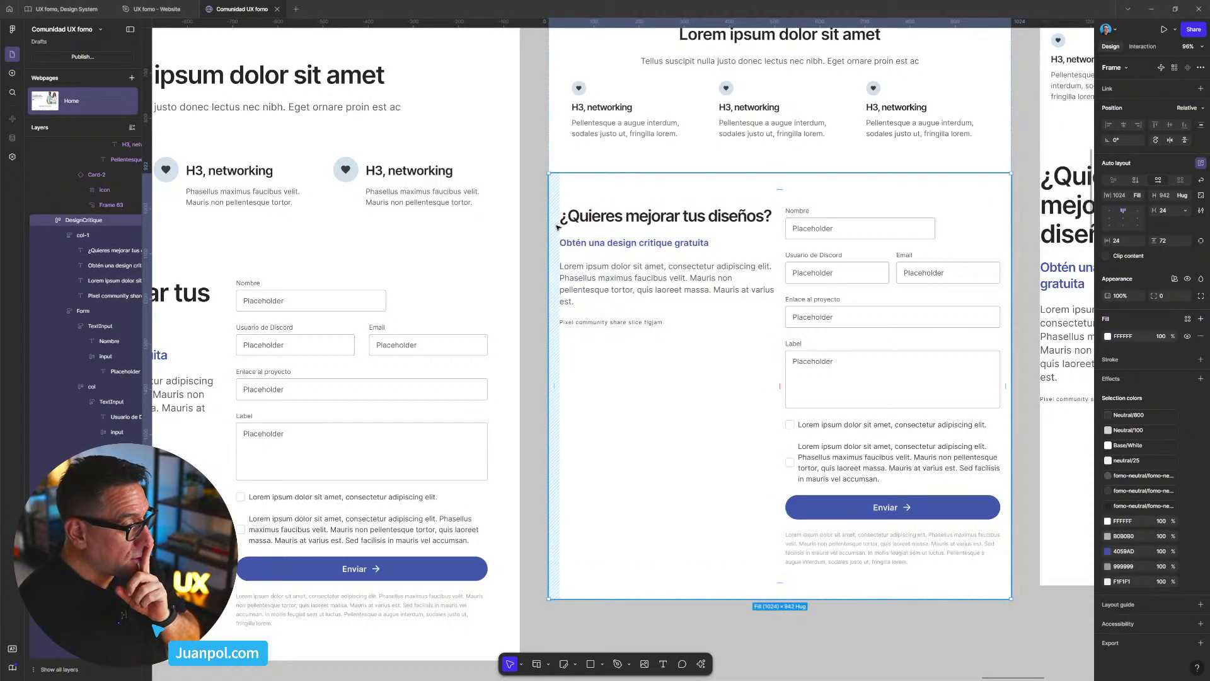
click(574, 92)
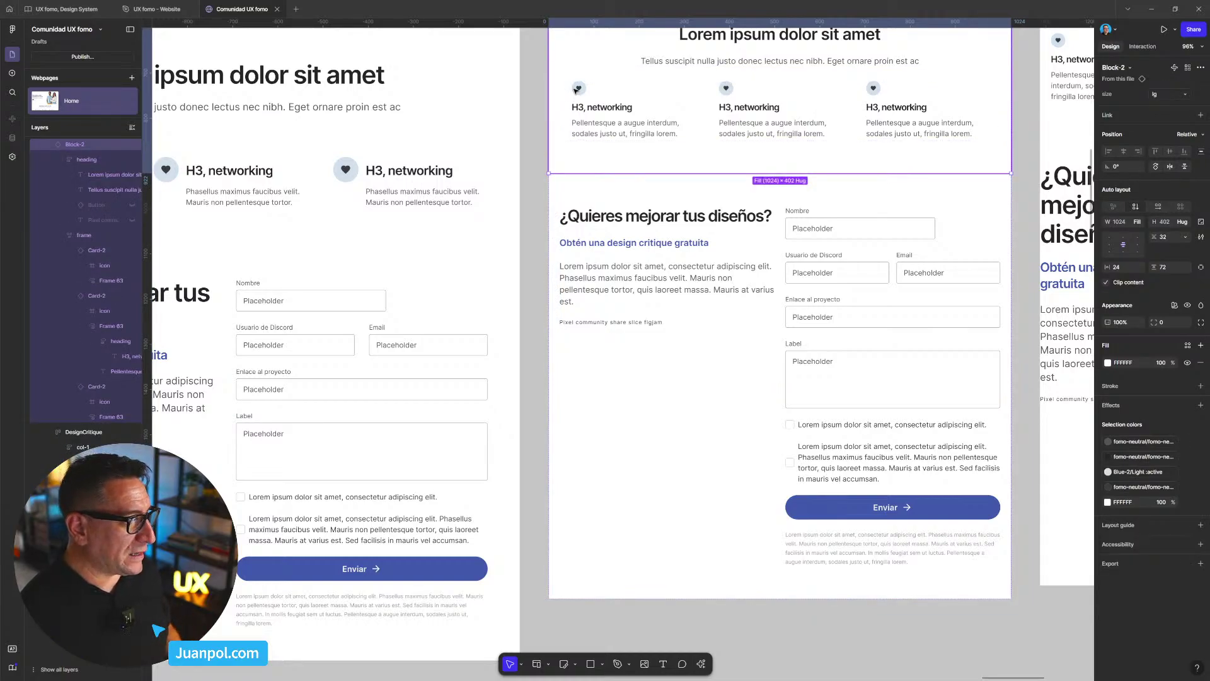
click(556, 90)
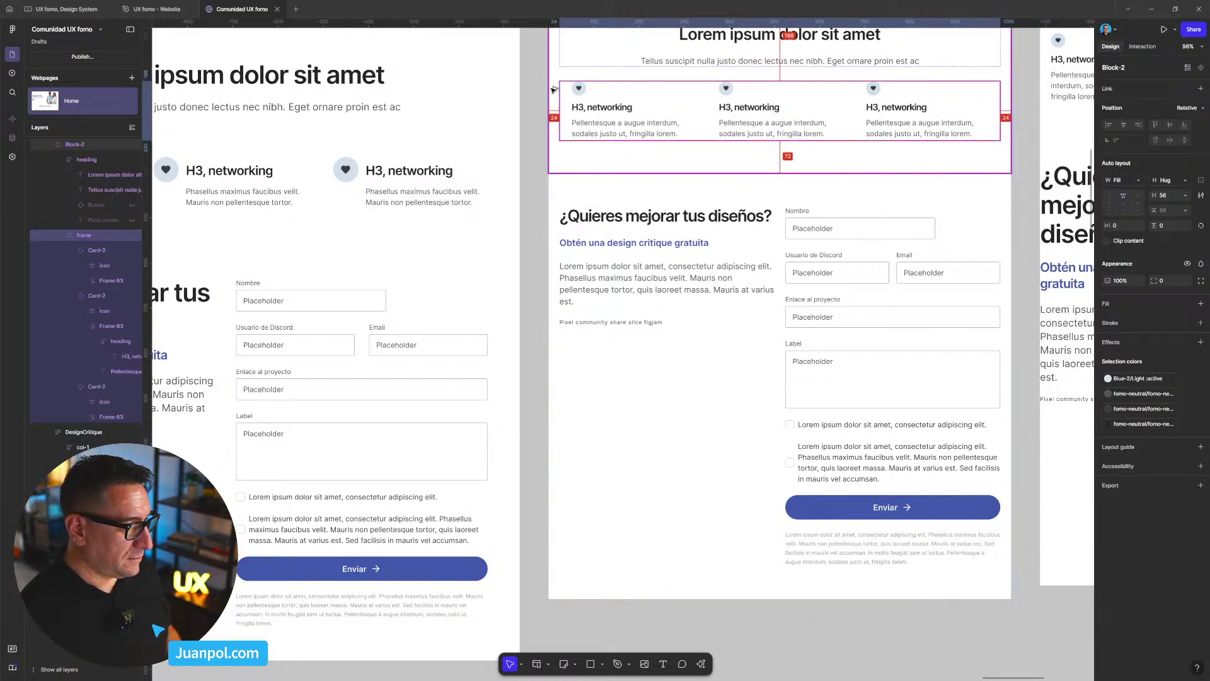
click(564, 89)
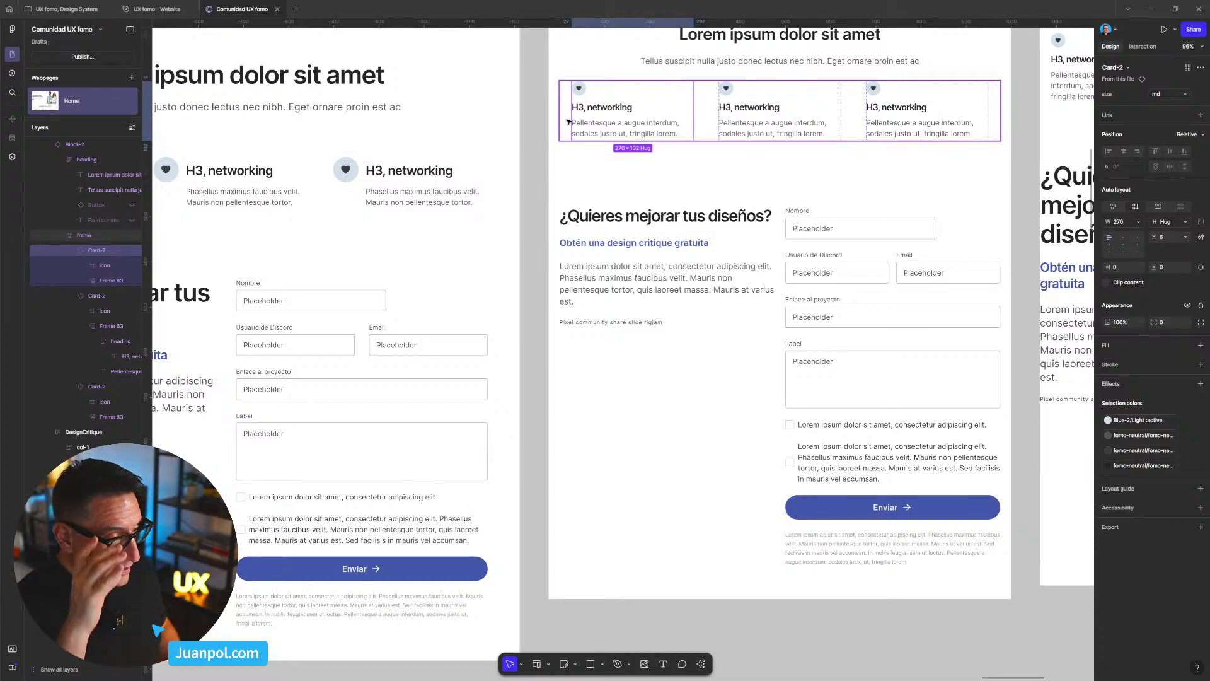
click(582, 254)
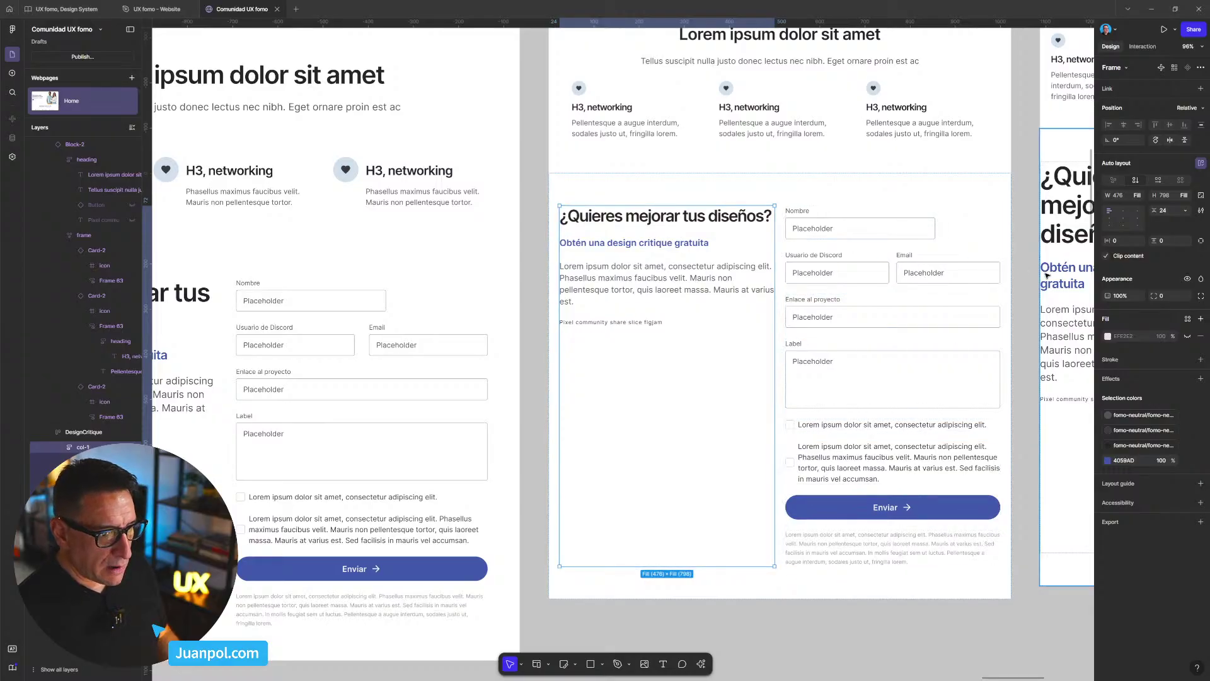
click(1201, 242)
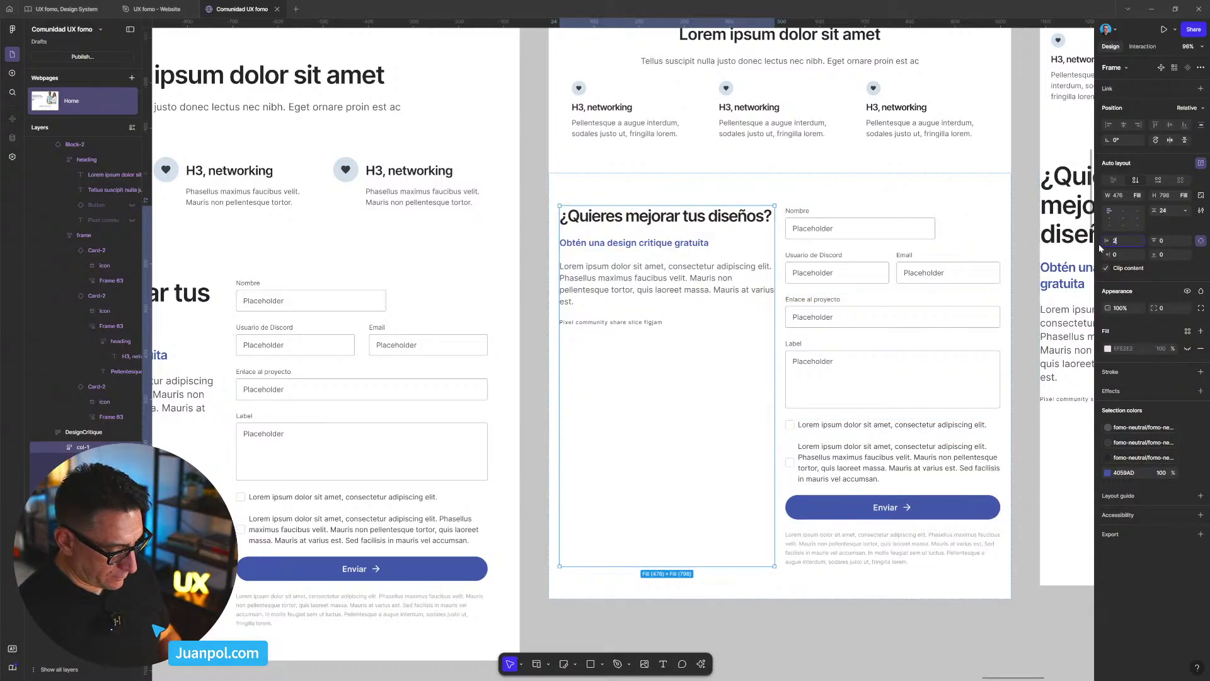
text(27)
key(Return)
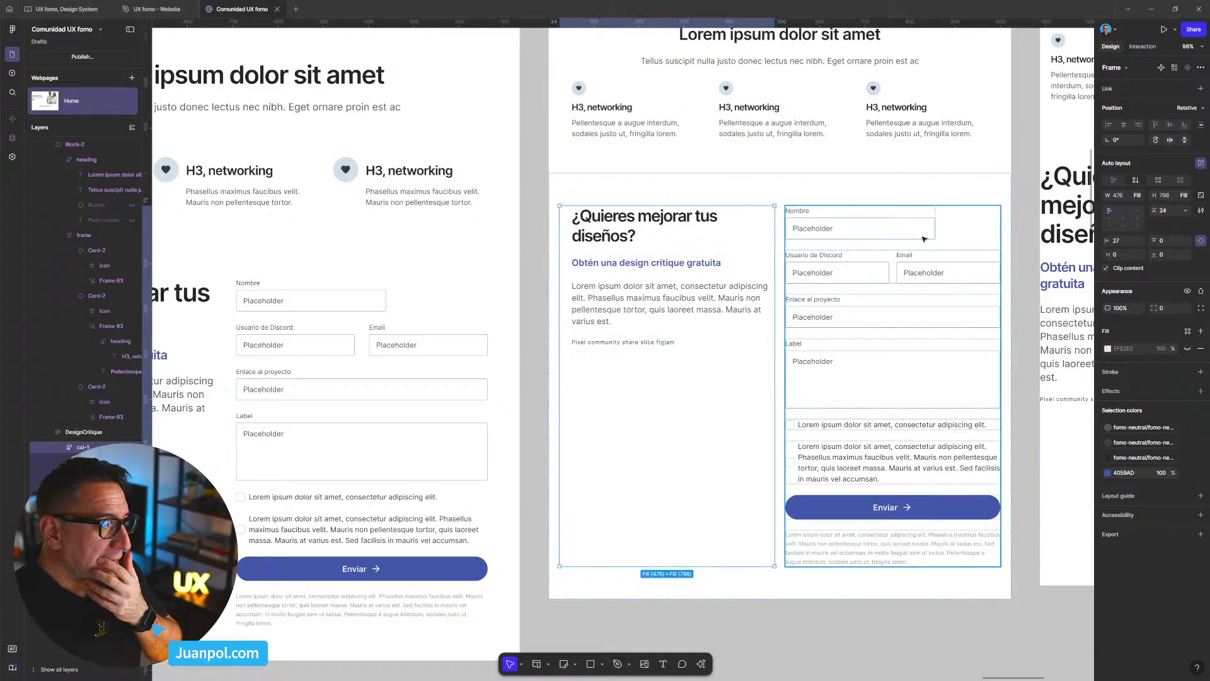
- Set the right padding of the Form frame in the lg DesignCritique section to 27
click(964, 231)
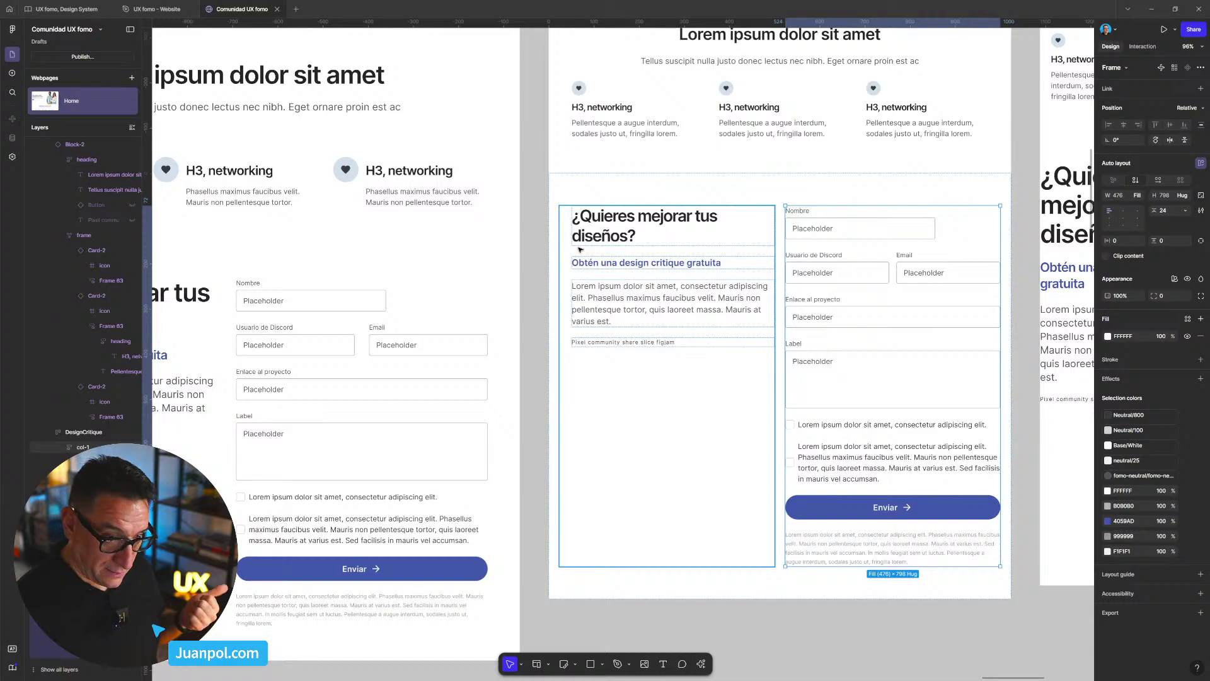
click(1201, 240)
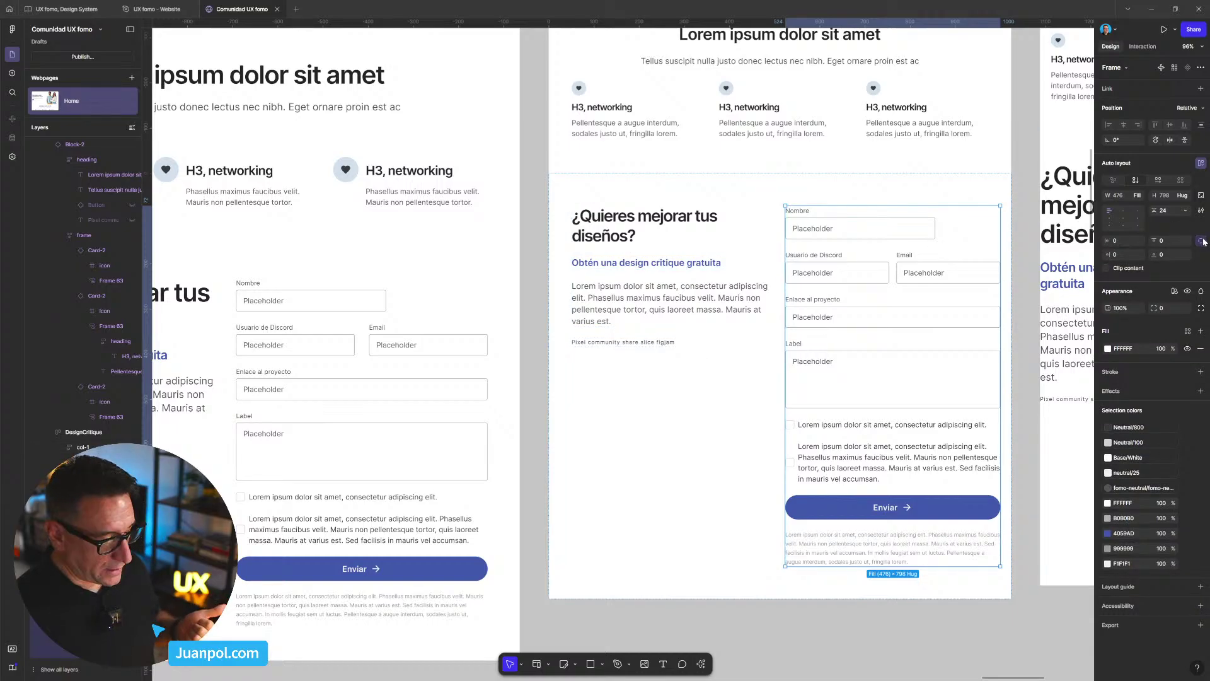
click(1110, 255)
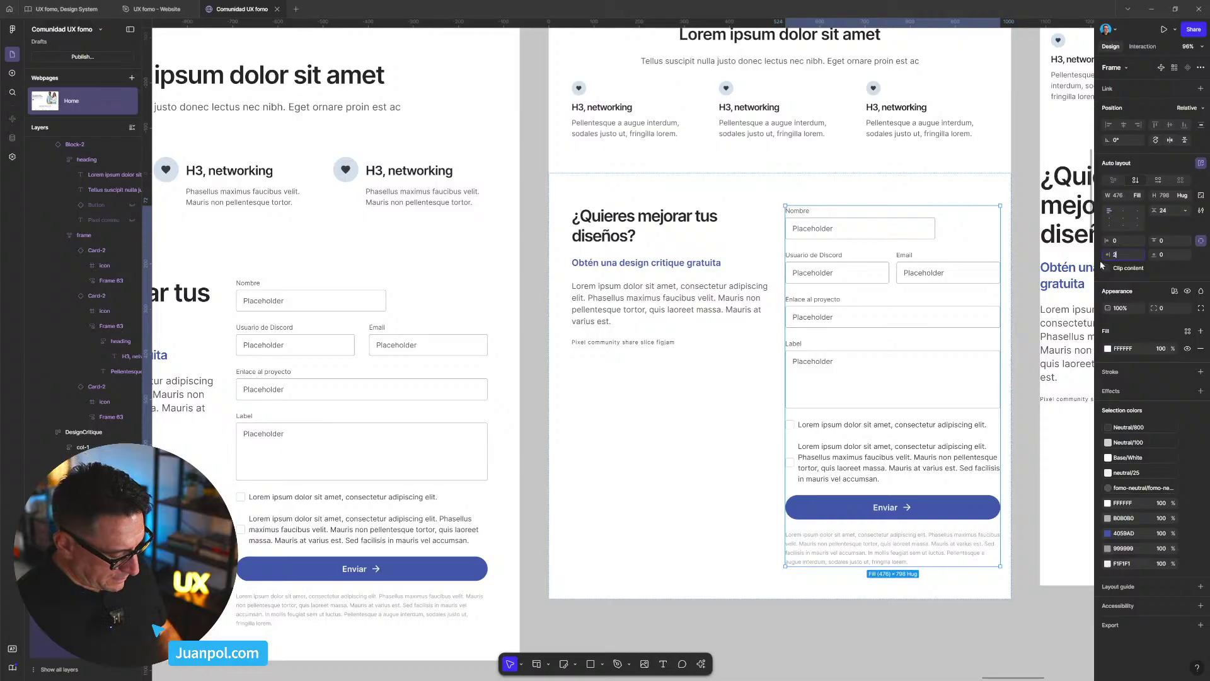
text(27)
key(Return)
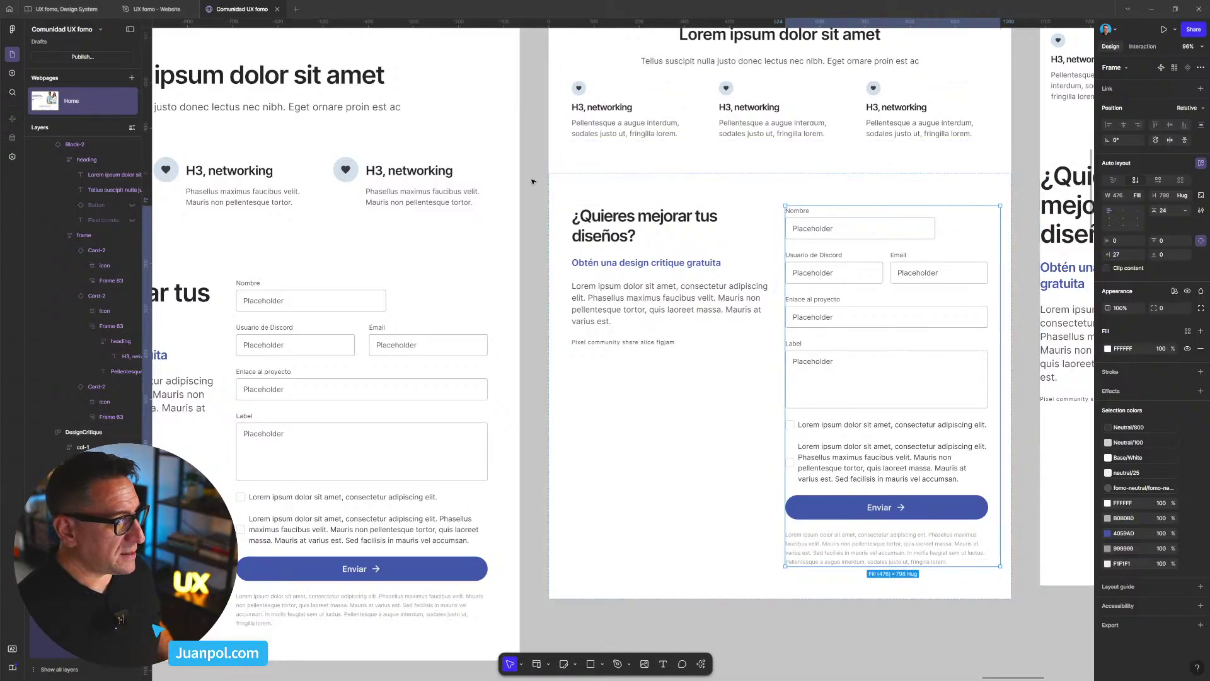
- Preview the Home page, reload it, narrow it to 1238 px and examine the lg form section's alignment with the cards
scroll(492, 195, down, 5)
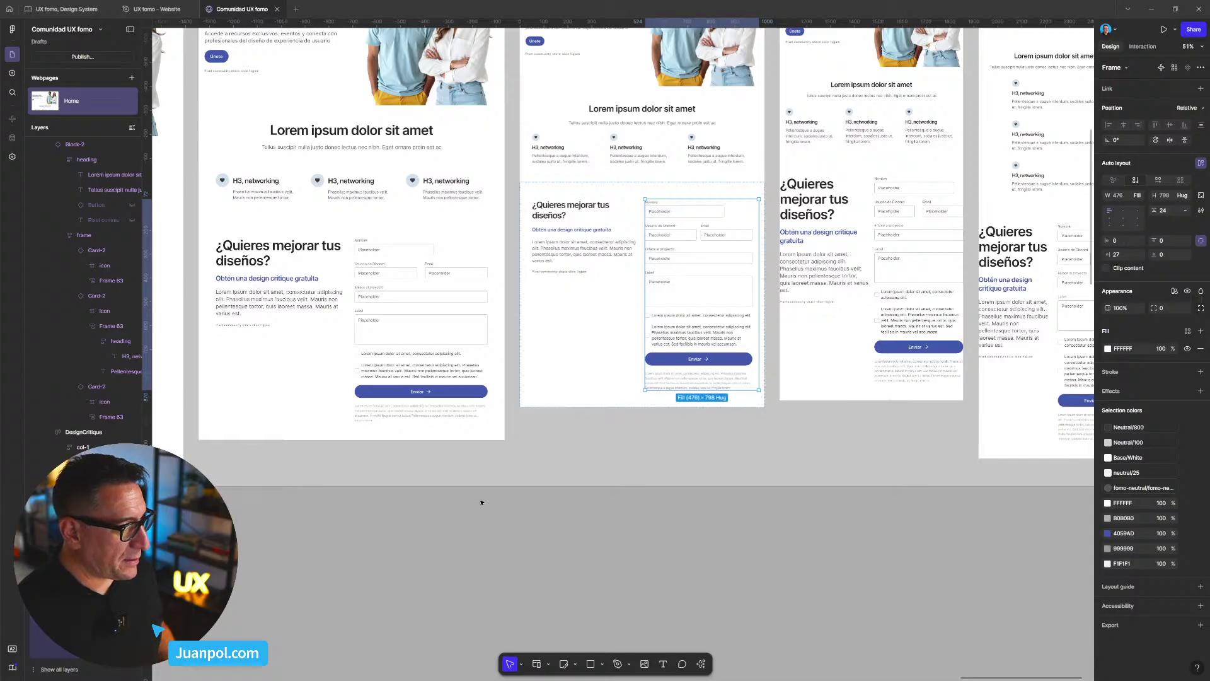
scroll(481, 502, down, 2)
scroll(467, 315, up, 3)
scroll(456, 122, left, 2)
key(shift+space)
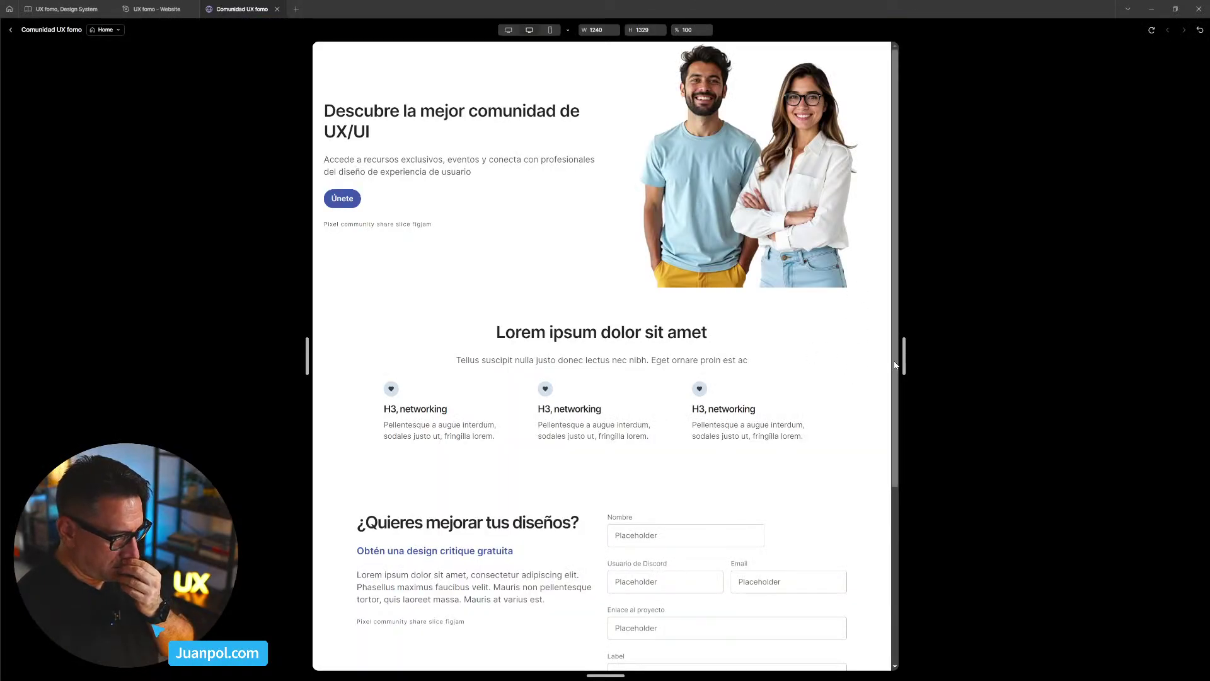
click(1152, 31)
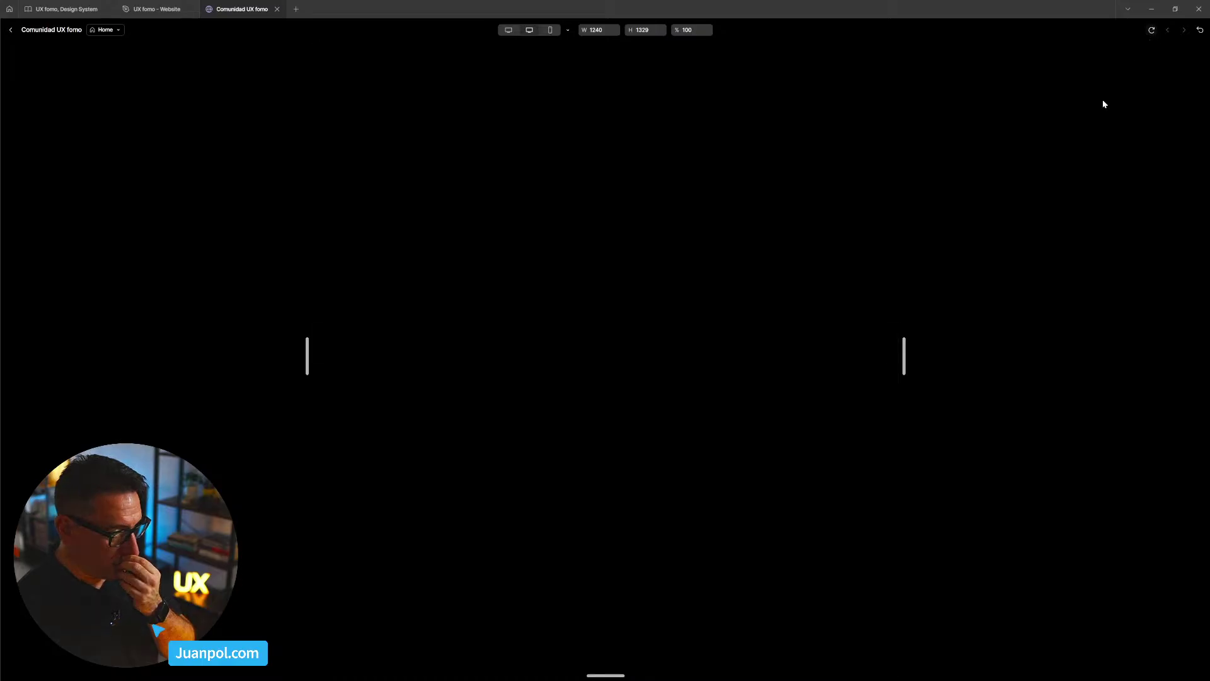
mouse_move(904, 355)
mouse_down()
mouse_move(981, 356)
mouse_move(902, 355)
mouse_up()
scroll(856, 406, down, 3)
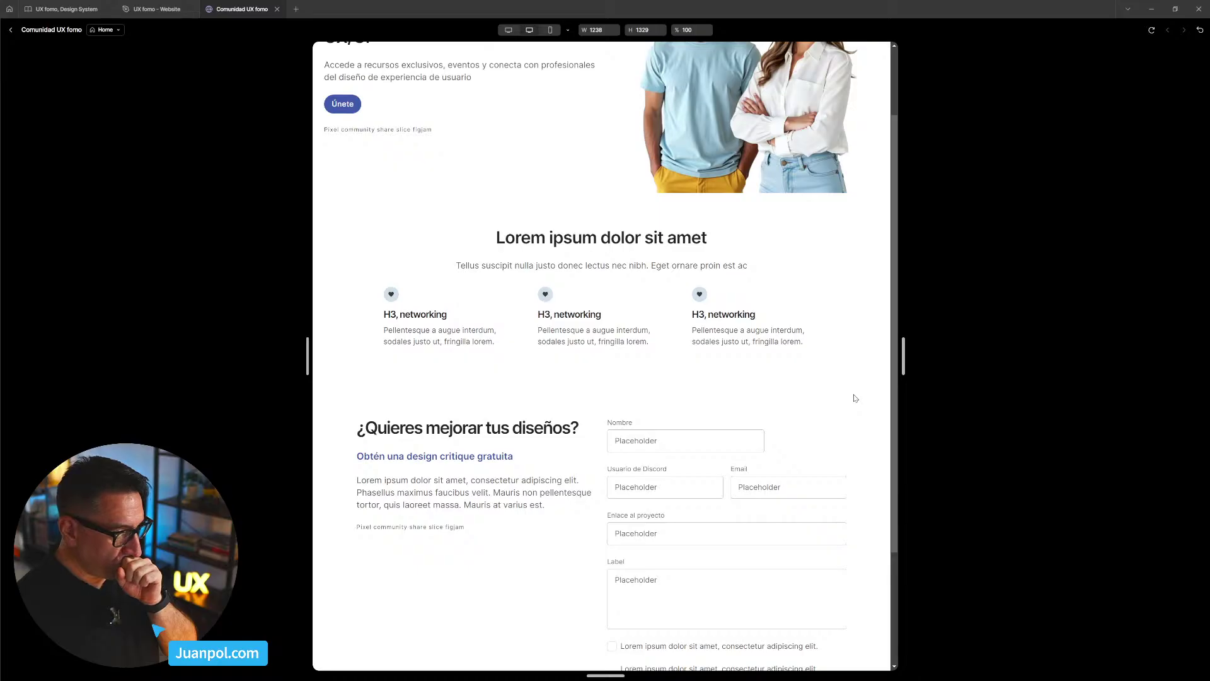
- Narrow the Home page preview to 1206 px wide, check the form section's alignment and return to the design canvas
drag(908, 368, 933, 364)
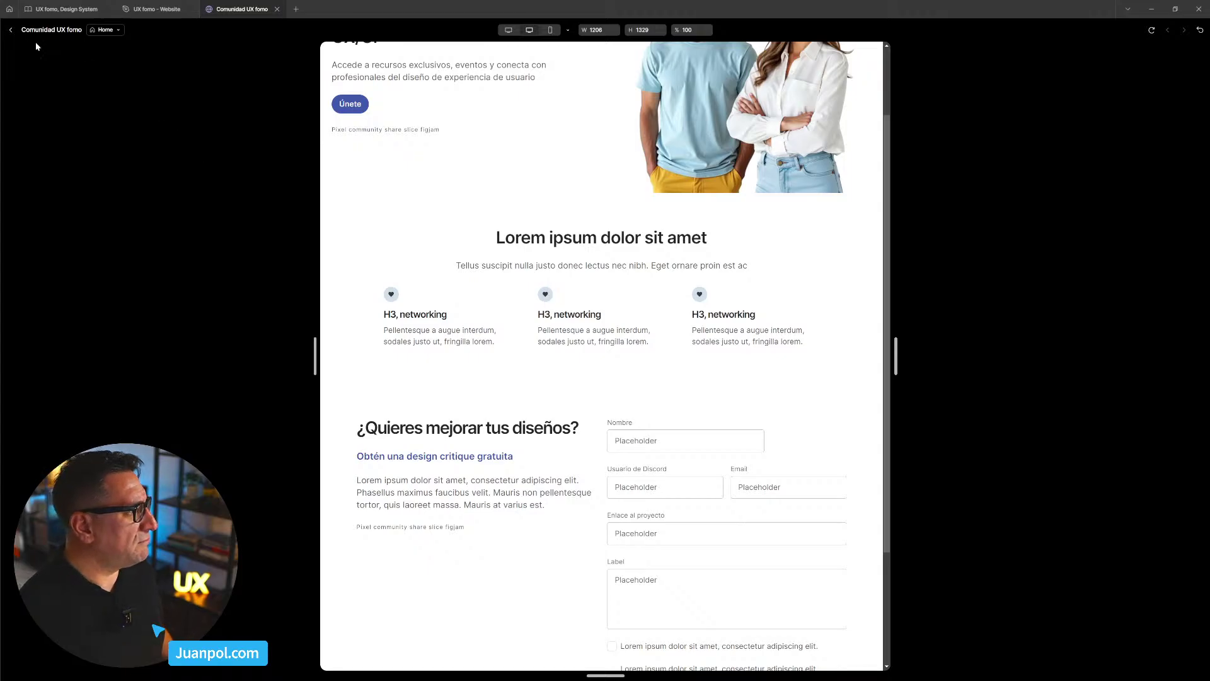
click(11, 30)
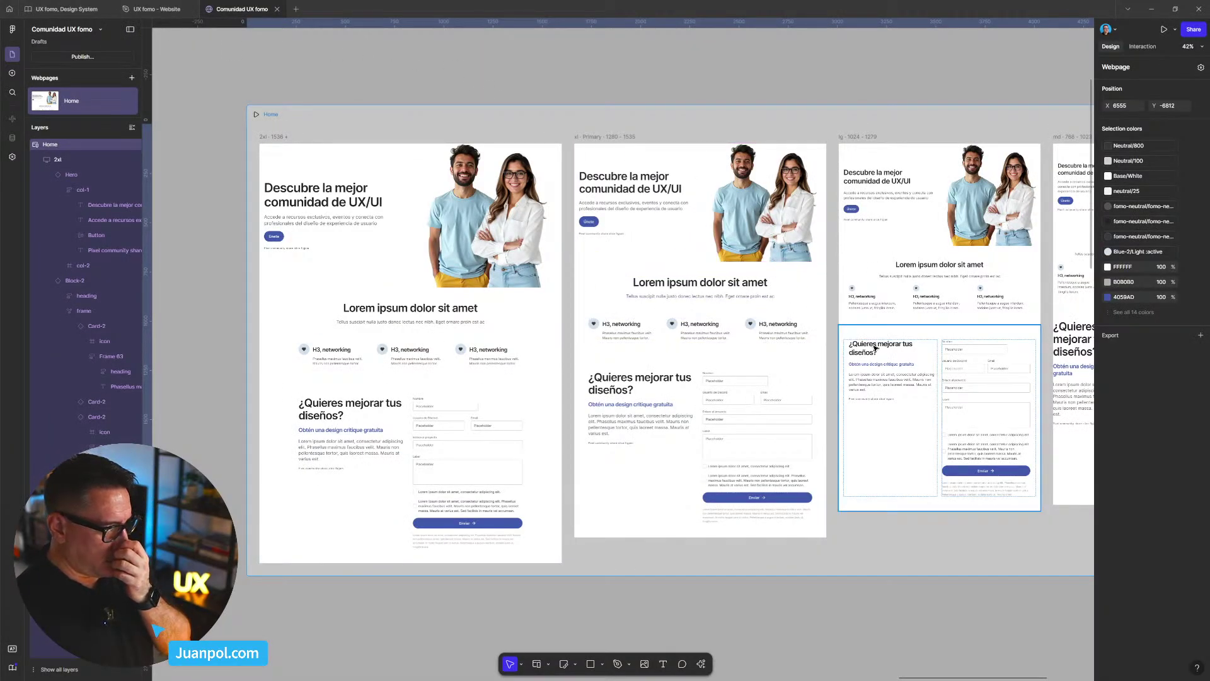
- Examine the width sizing and padding of the lg Block-2 section, its card row and its first card
click(868, 305)
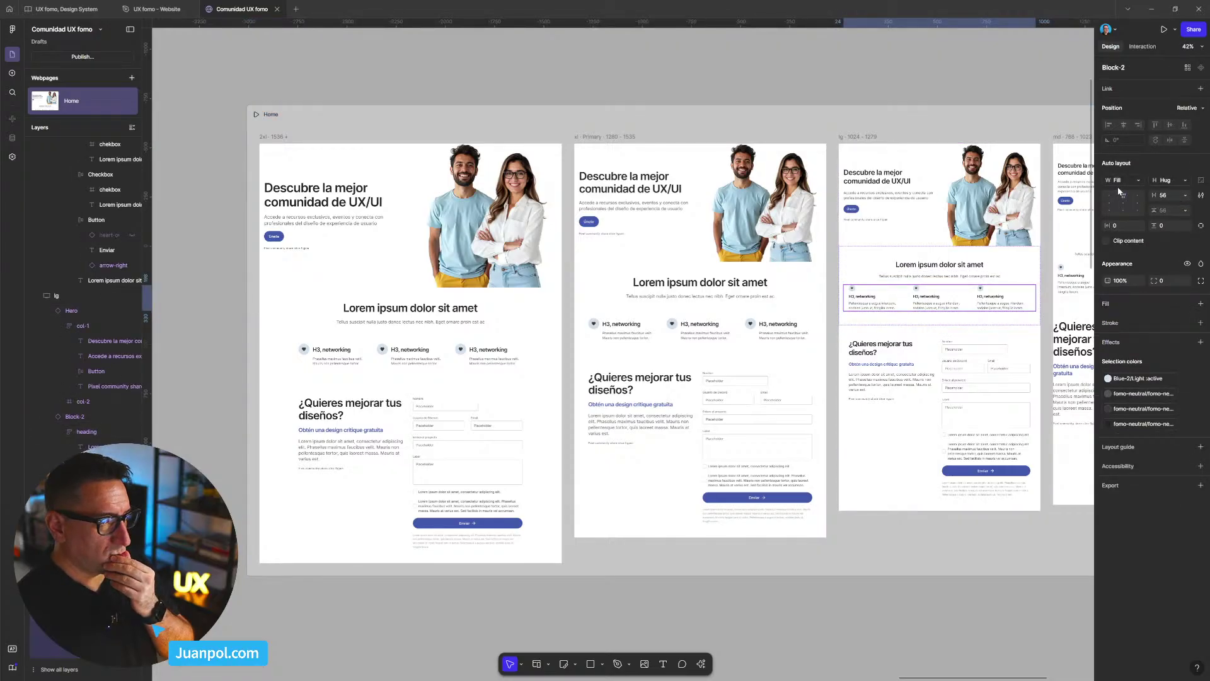
click(1139, 184)
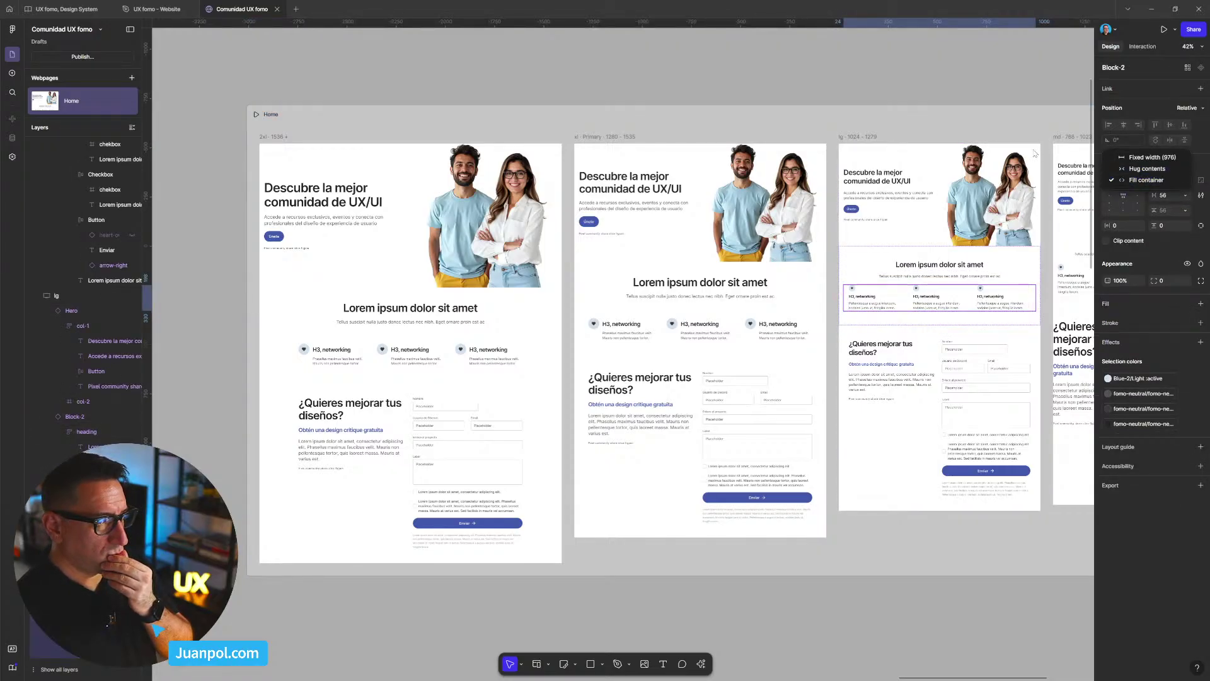
click(896, 99)
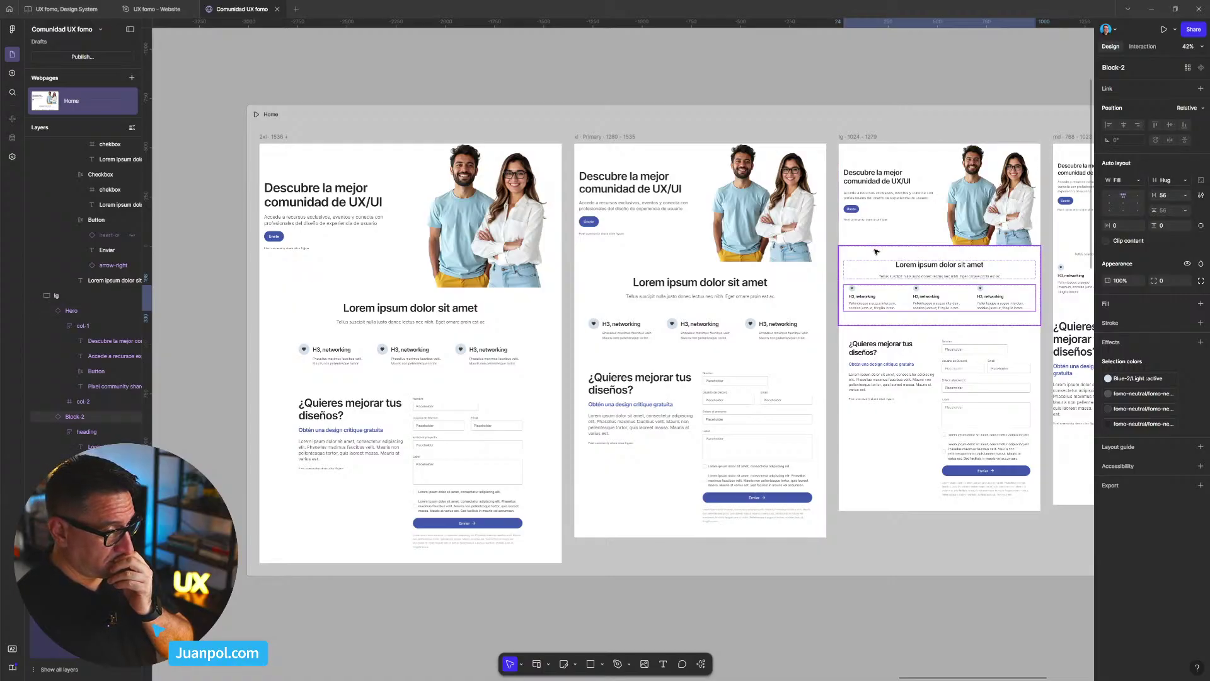
click(882, 315)
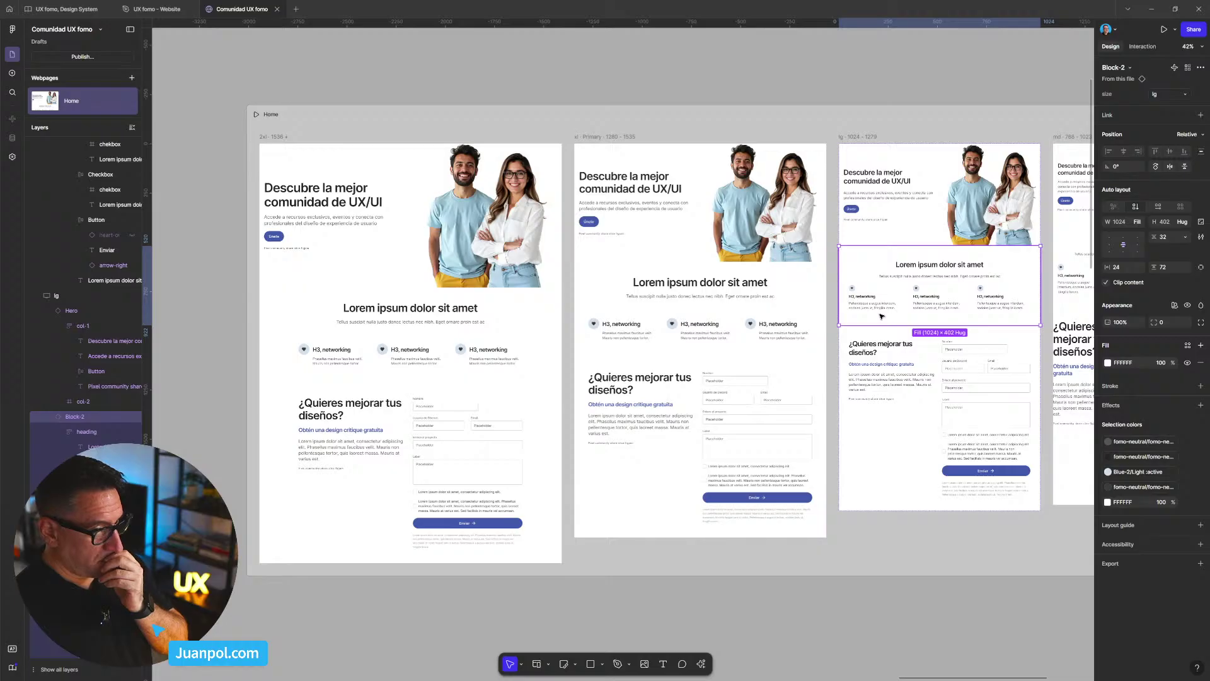
click(884, 303)
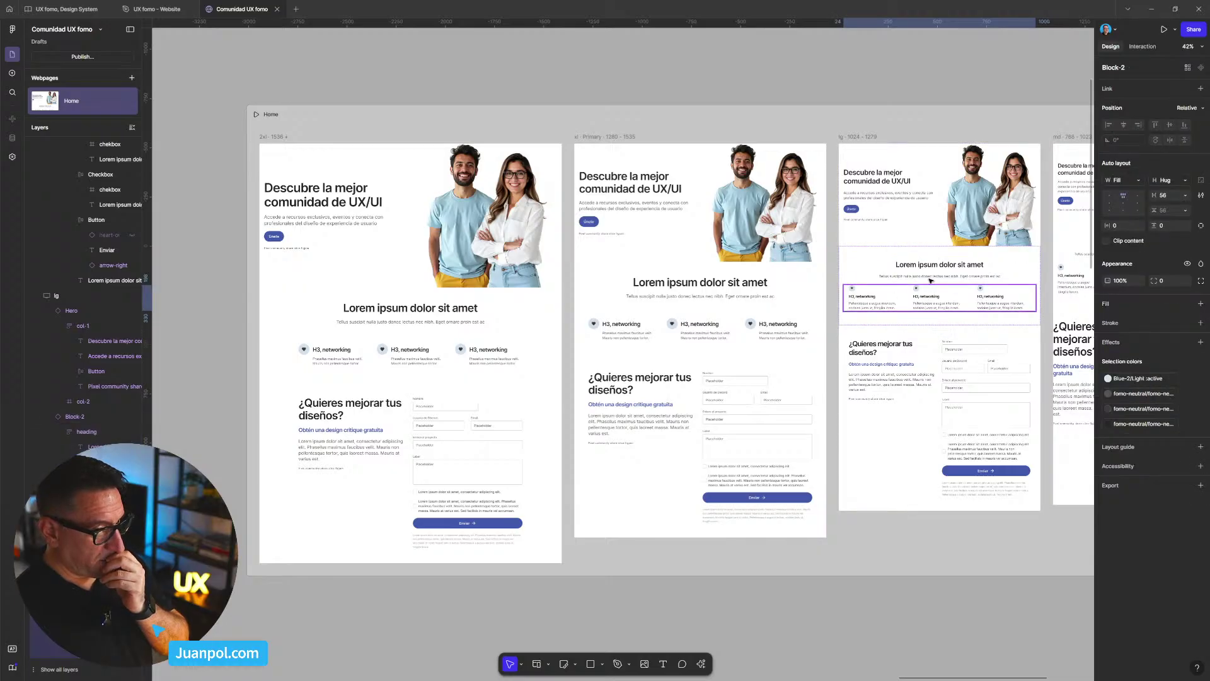
click(859, 308)
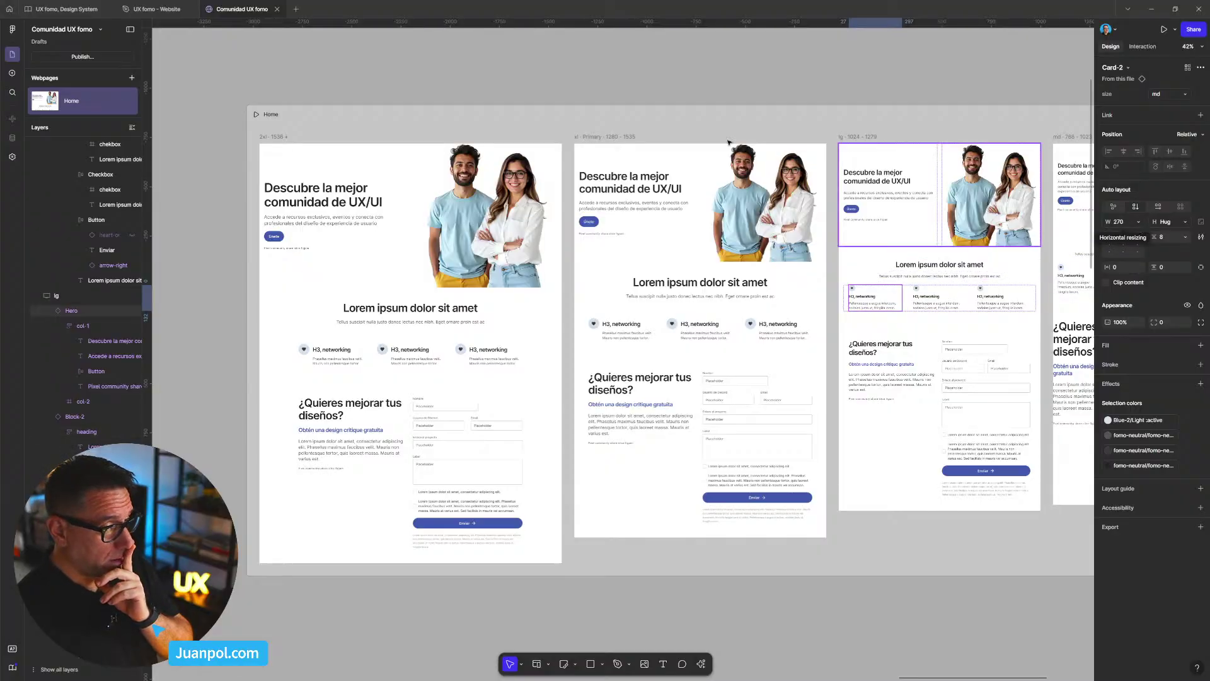
click(482, 82)
- Find the Block-2 main component and inspect the layout settings of its lg variant's card row and first Card-2
scroll(465, 113, down, 2)
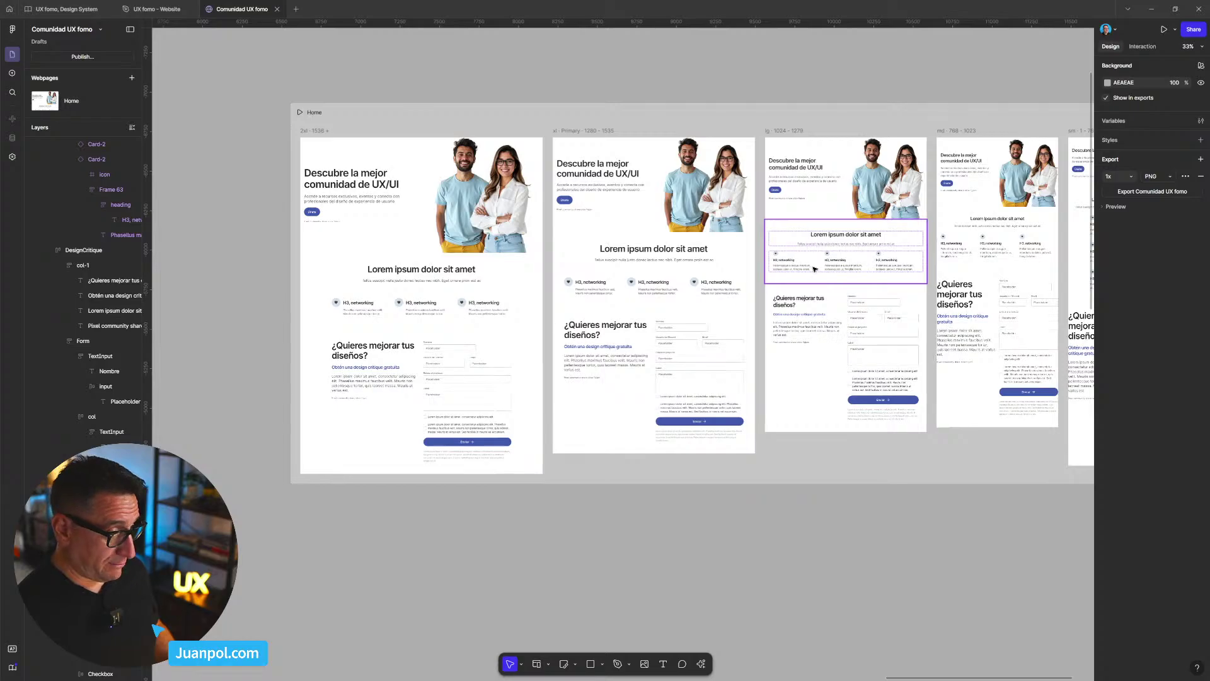
click(813, 269)
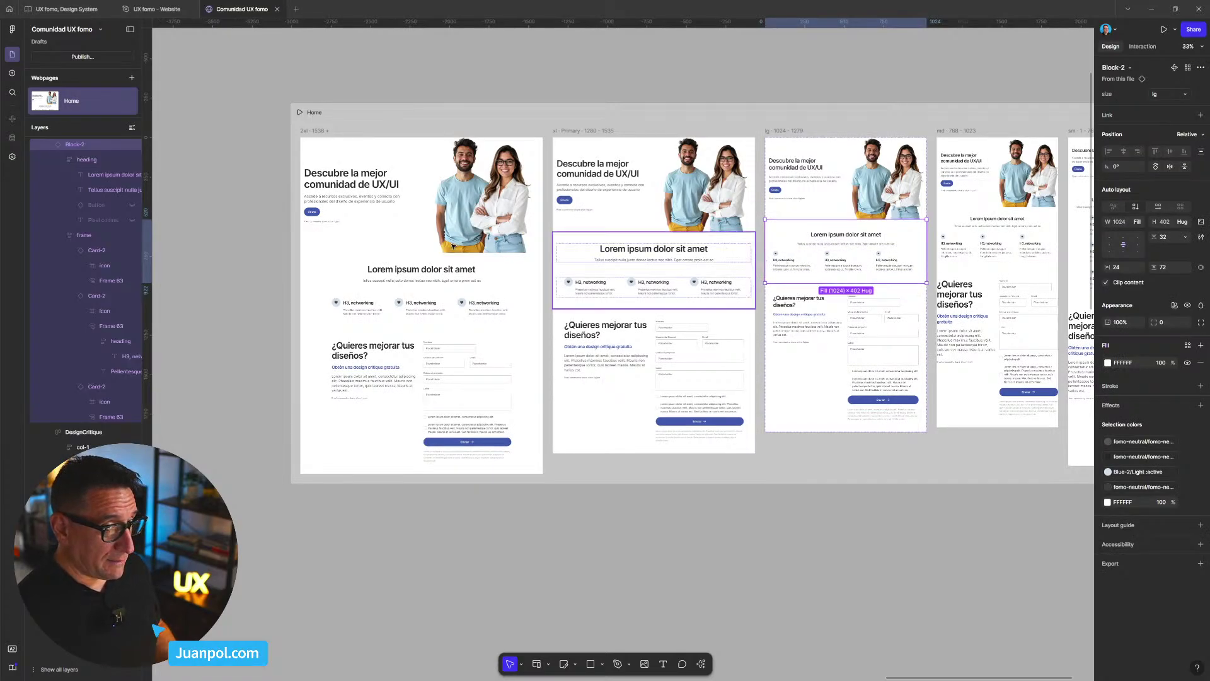
scroll(246, 266, down, 4)
scroll(246, 265, left, 20)
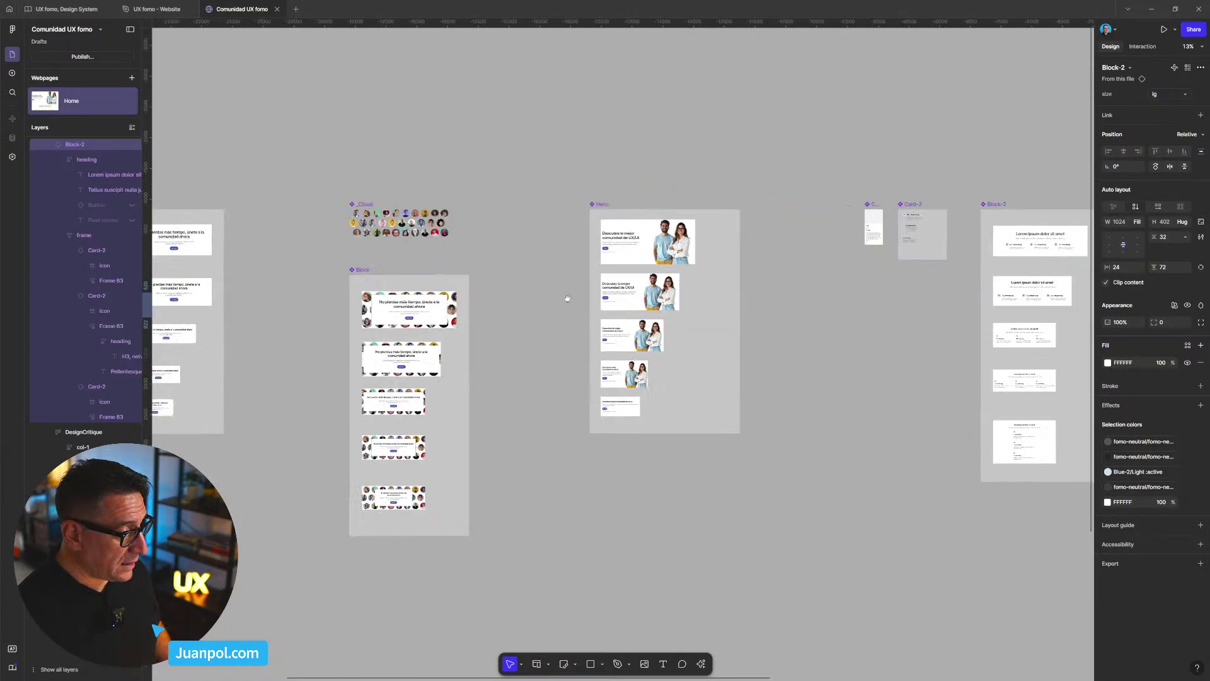
scroll(589, 311, left, 8)
scroll(505, 335, right, 15)
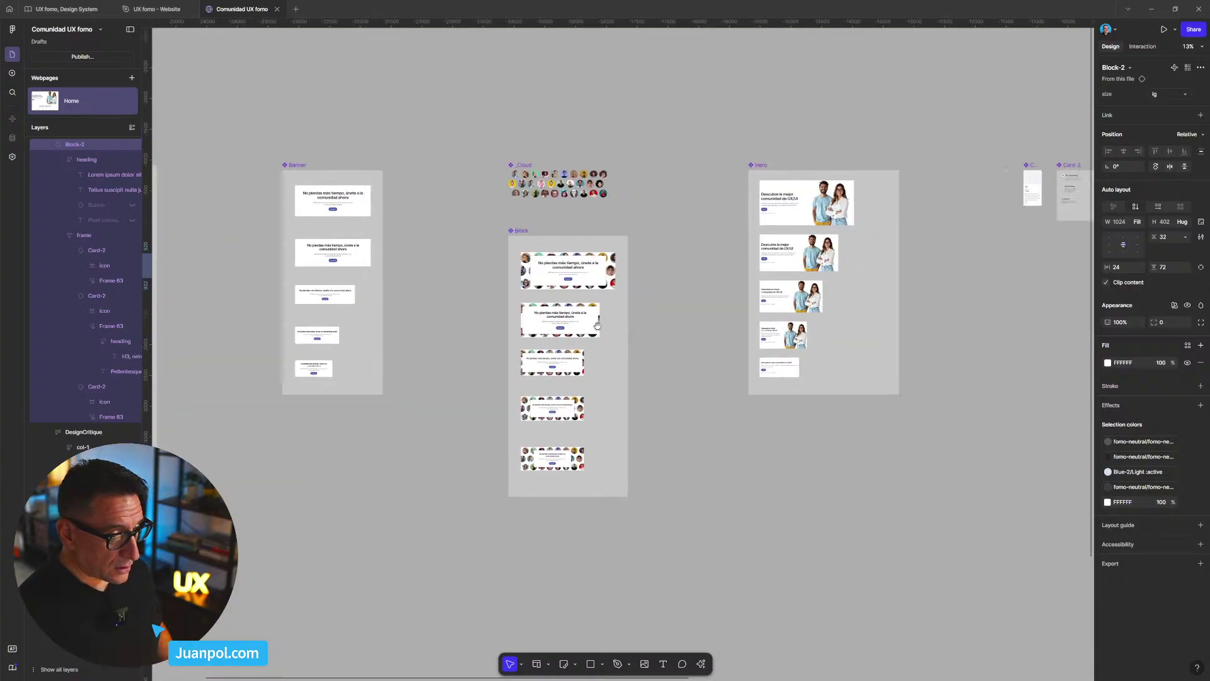
scroll(489, 335, down, 2)
drag(859, 336, 698, 319)
scroll(696, 312, up, 7)
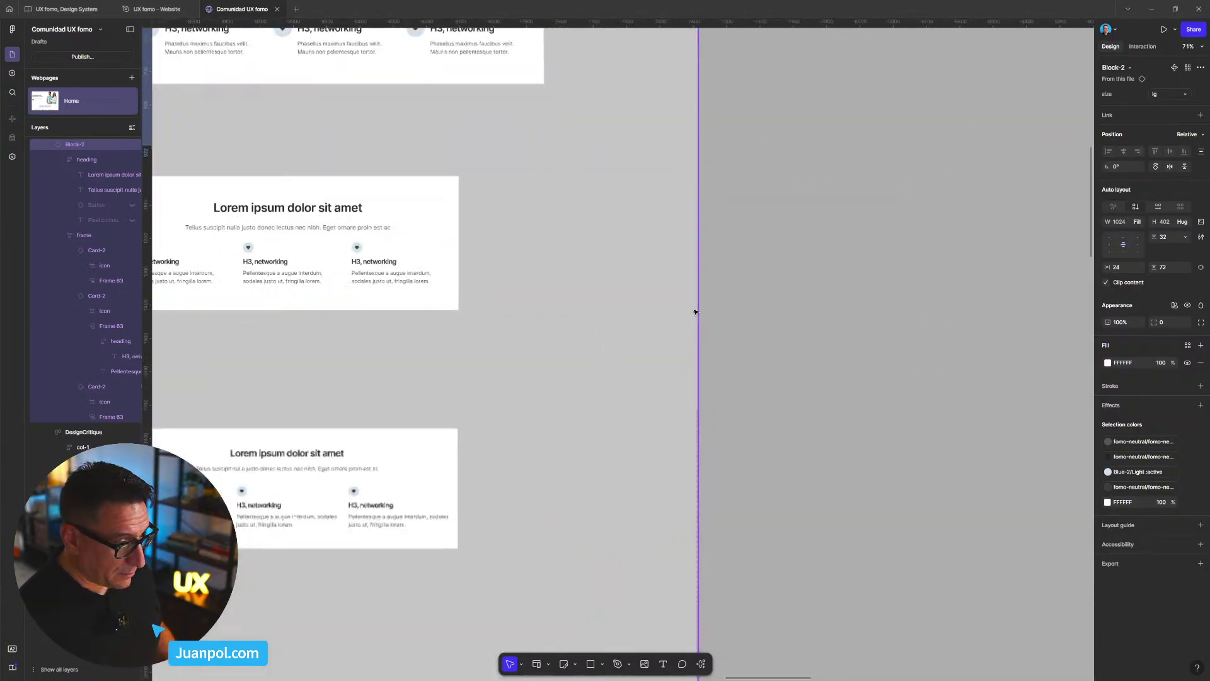
scroll(695, 311, up, 2)
drag(213, 288, 703, 172)
click(642, 270)
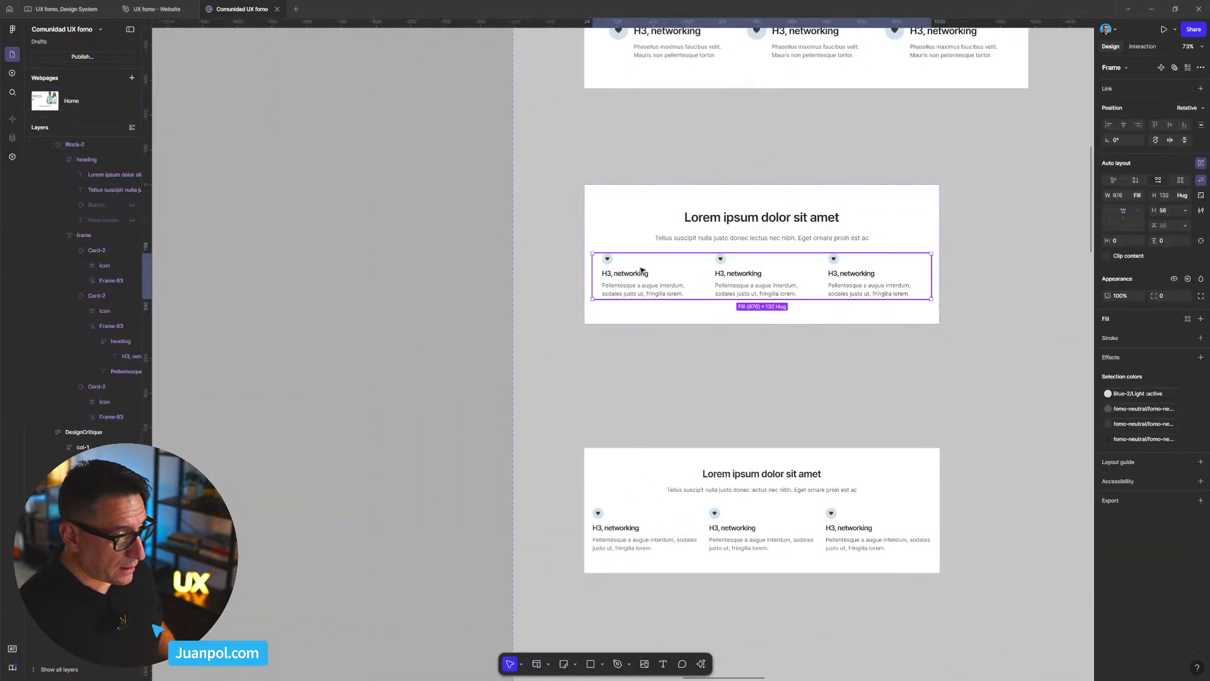
click(642, 270)
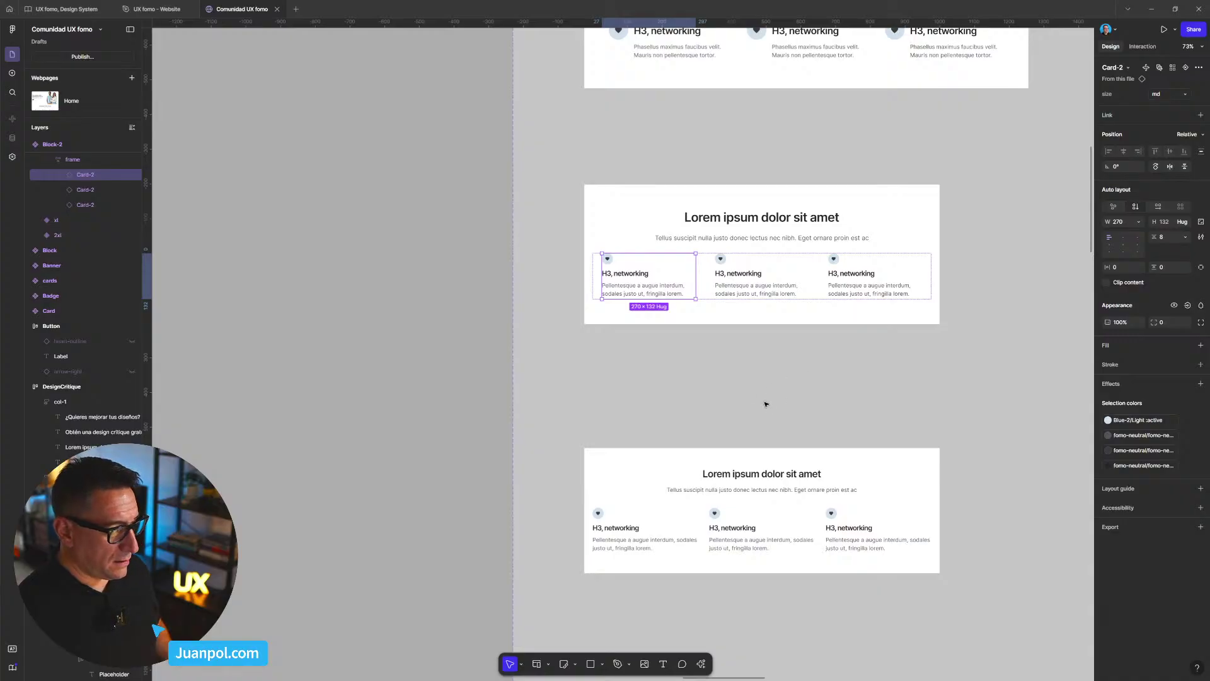
- Return to the Home page breakpoints and compare the typography of the Block-2 headings in md and lg
scroll(766, 404, down, 6)
scroll(677, 395, right, 4)
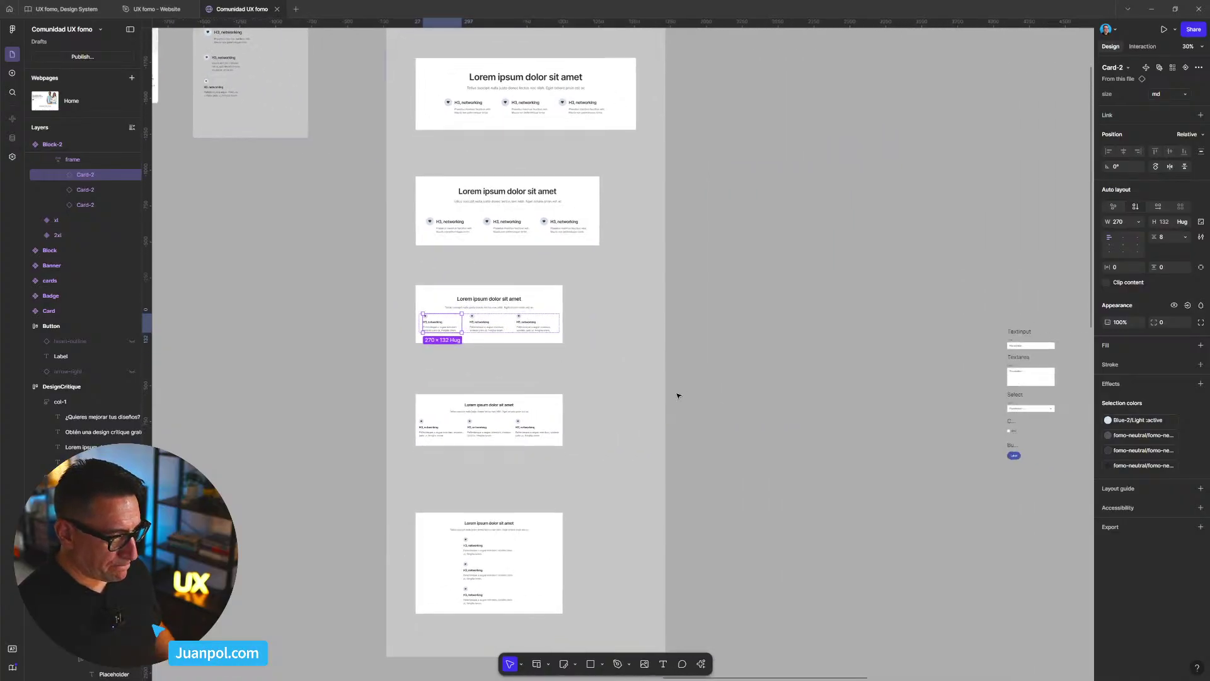
scroll(678, 395, down, 5)
scroll(778, 397, right, 4)
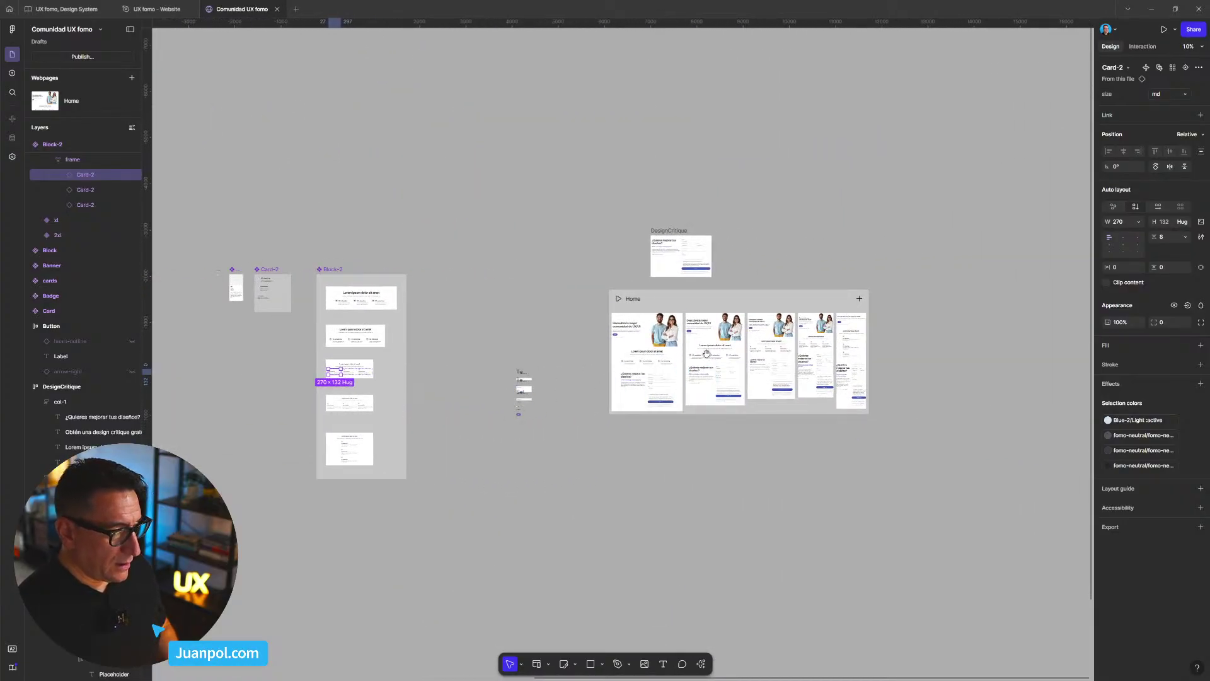
scroll(709, 369, up, 3)
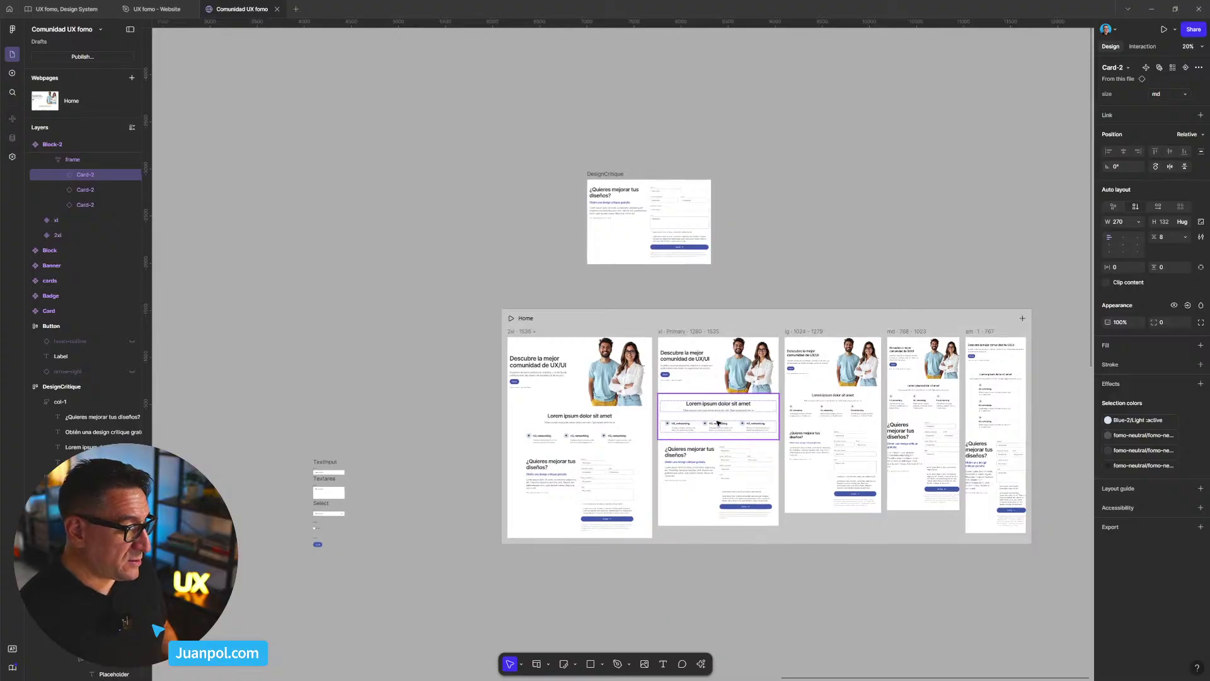
scroll(712, 378, up, 2)
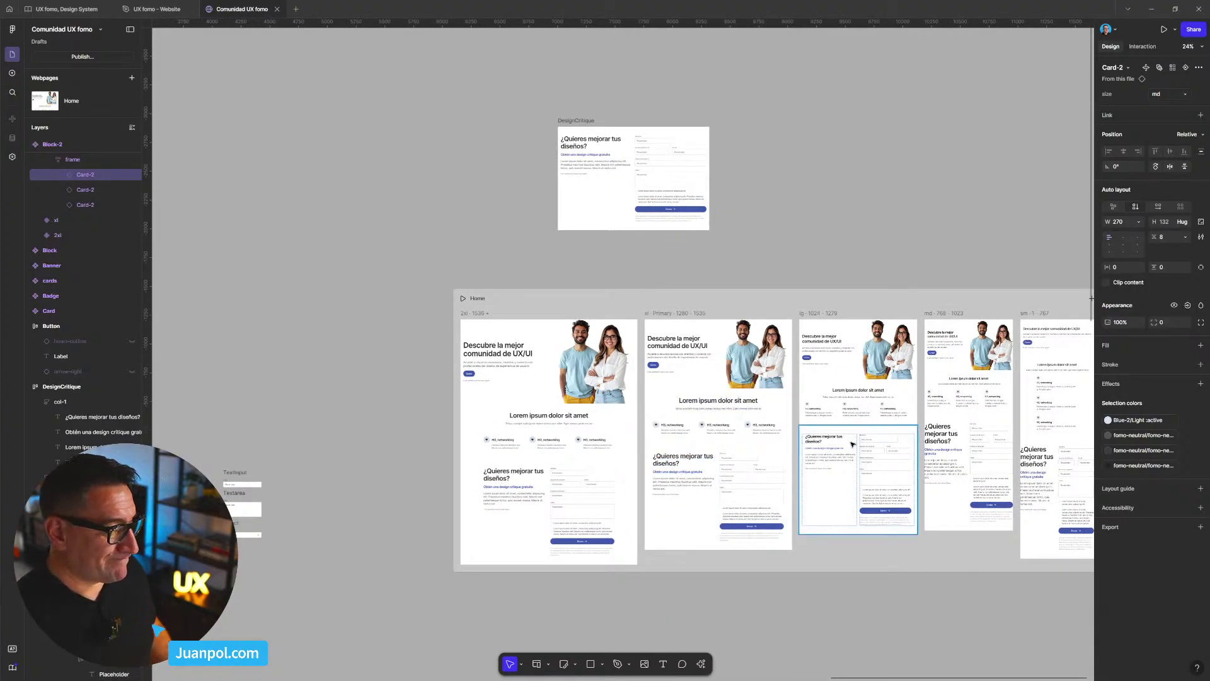
scroll(874, 411, up, 3)
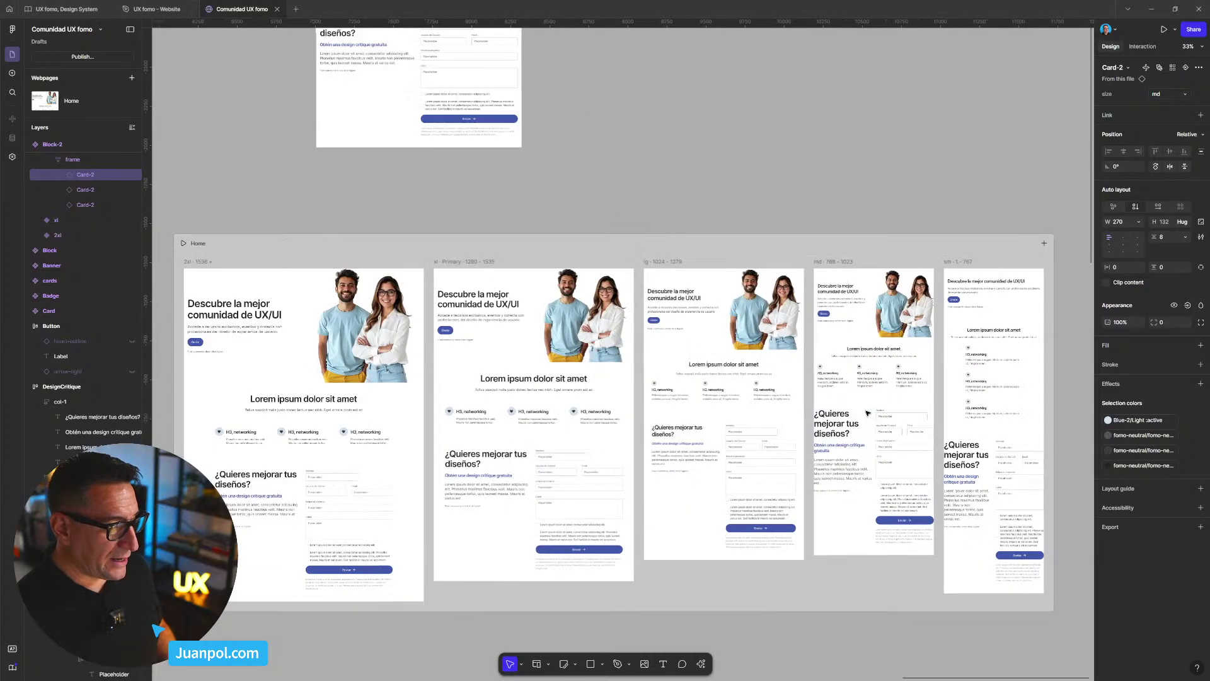
drag(926, 479, 825, 461)
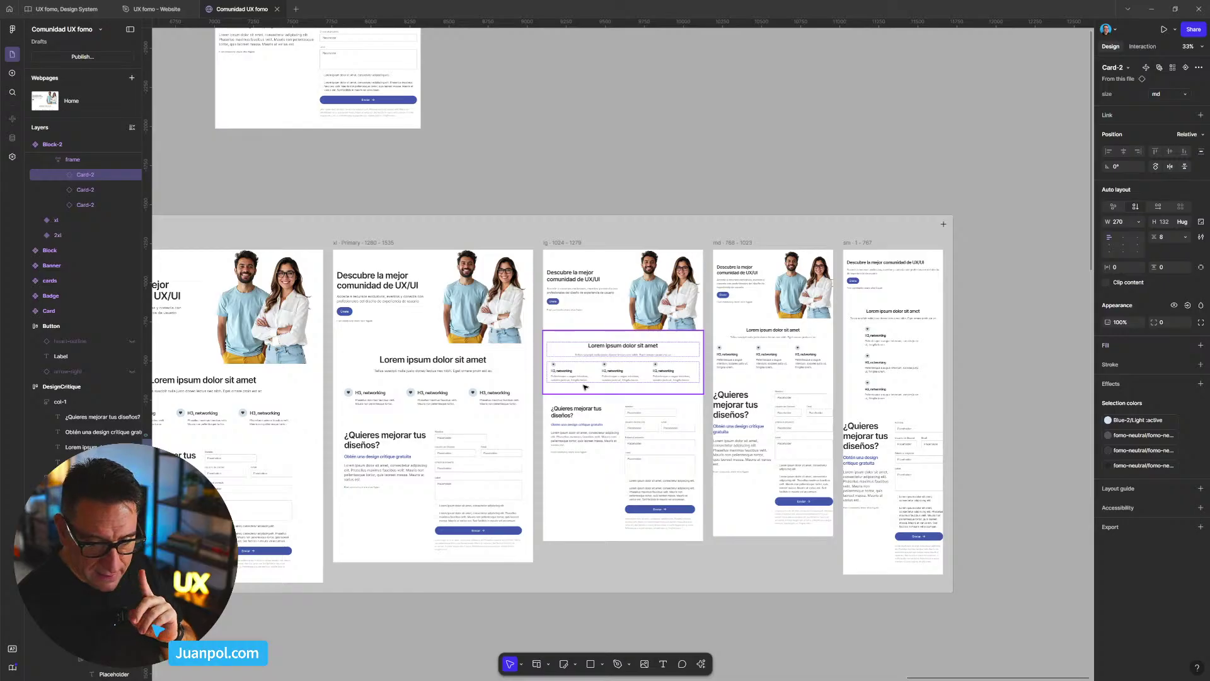
scroll(585, 386, up, 5)
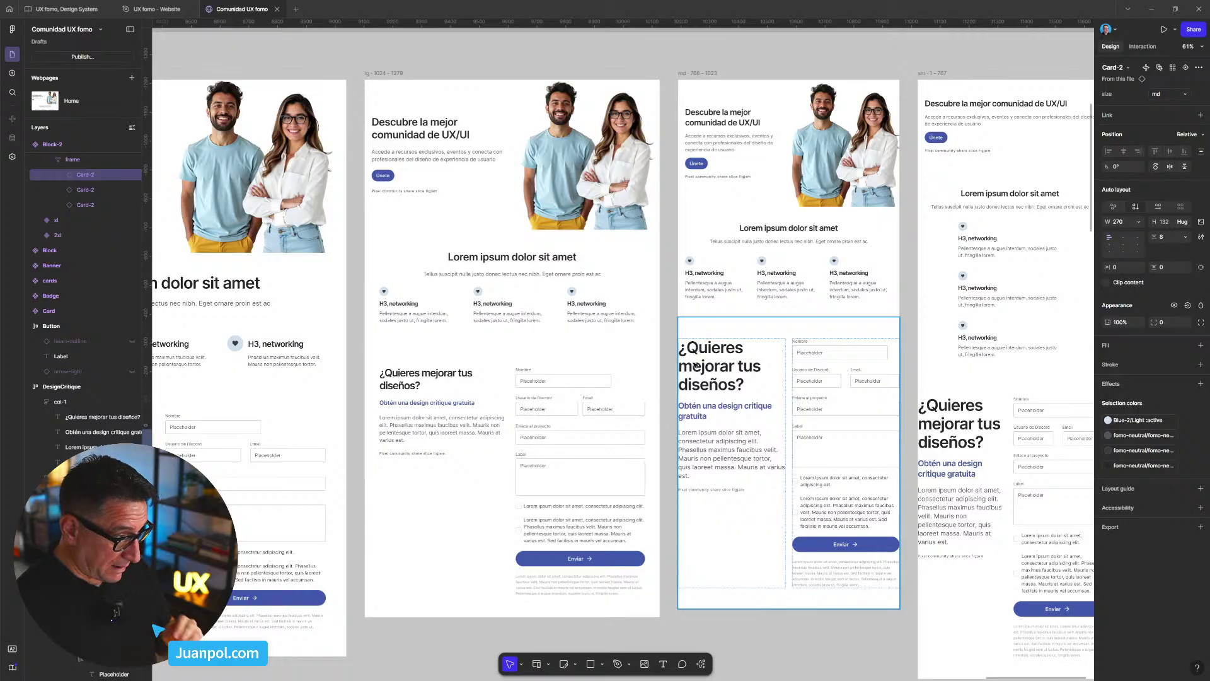
click(750, 232)
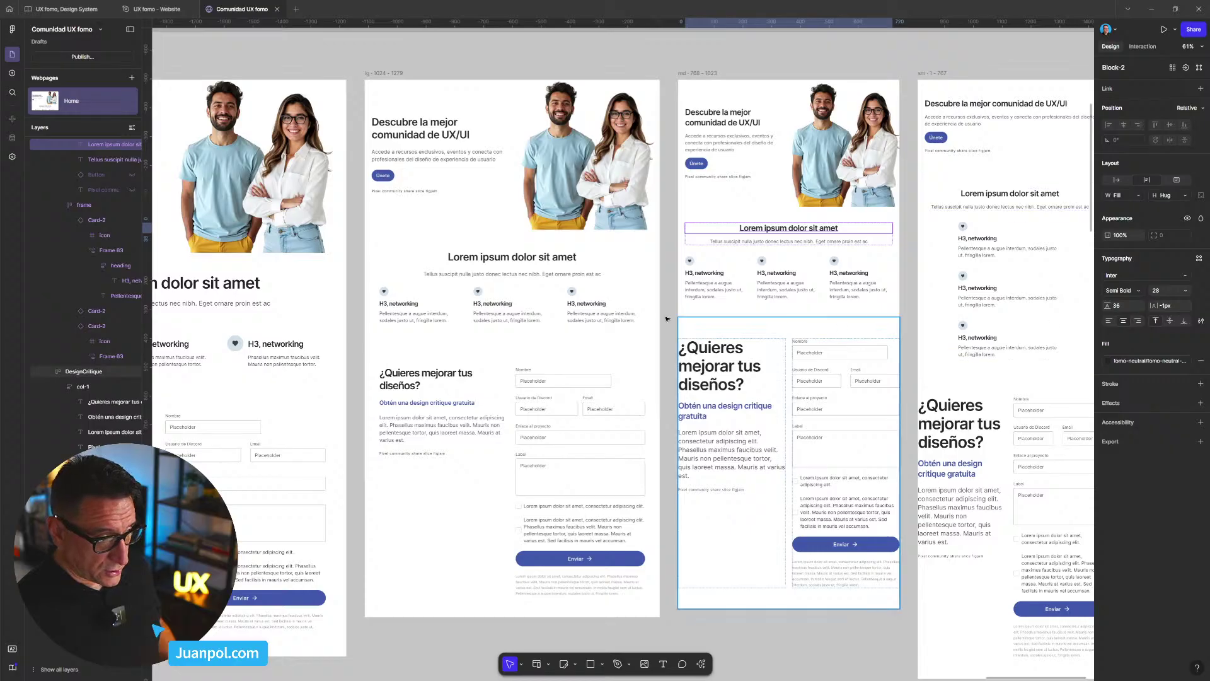
click(552, 263)
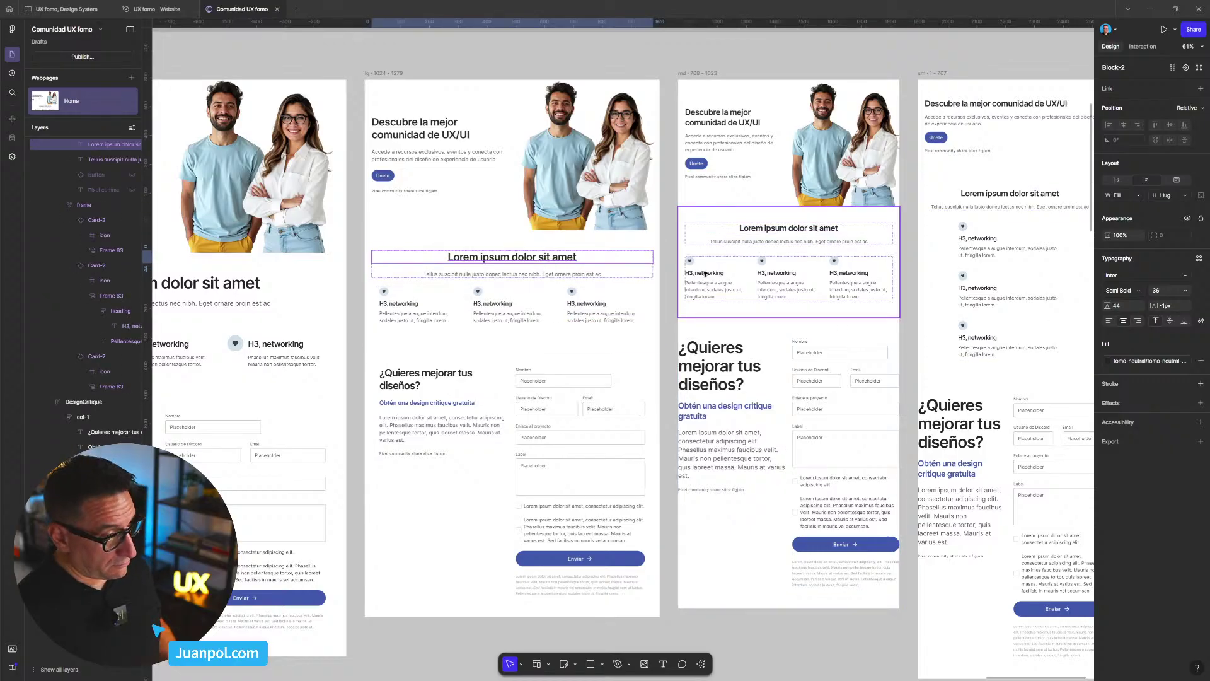
- Set the md DesignCritique title "¿Quieres mejorar tus diseños?" to font size 28 and line height 36
scroll(735, 361, up, 3)
click(735, 361)
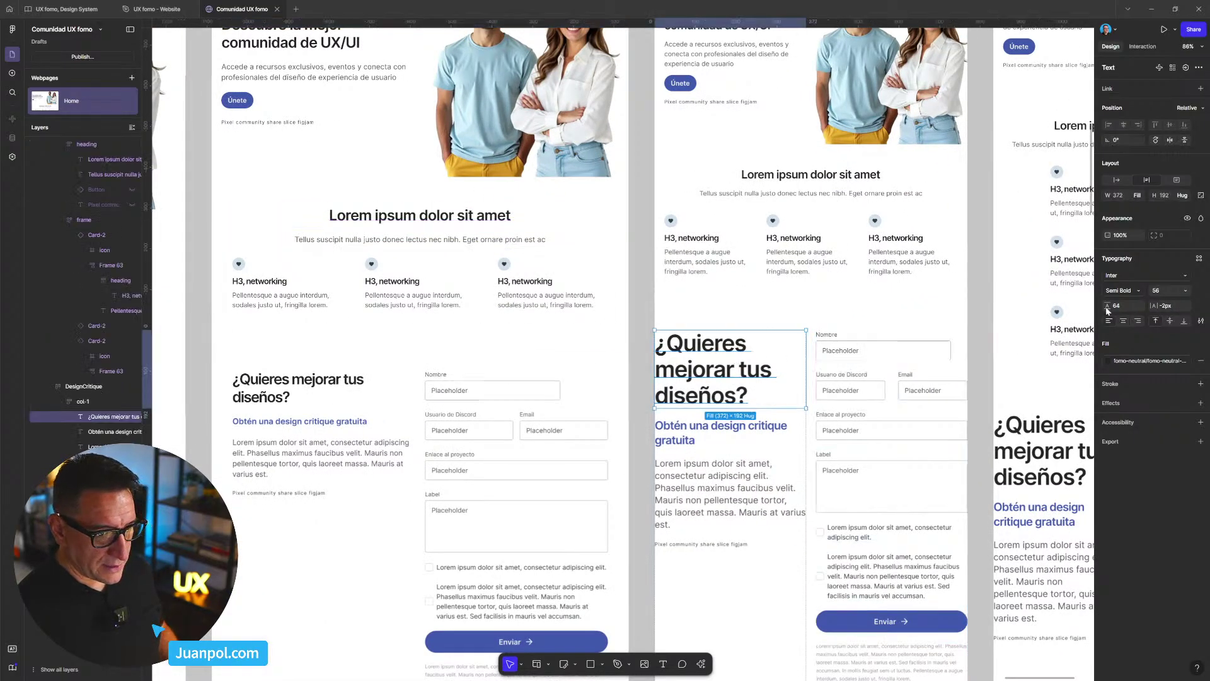
click(1164, 297)
text(28)
key(Return)
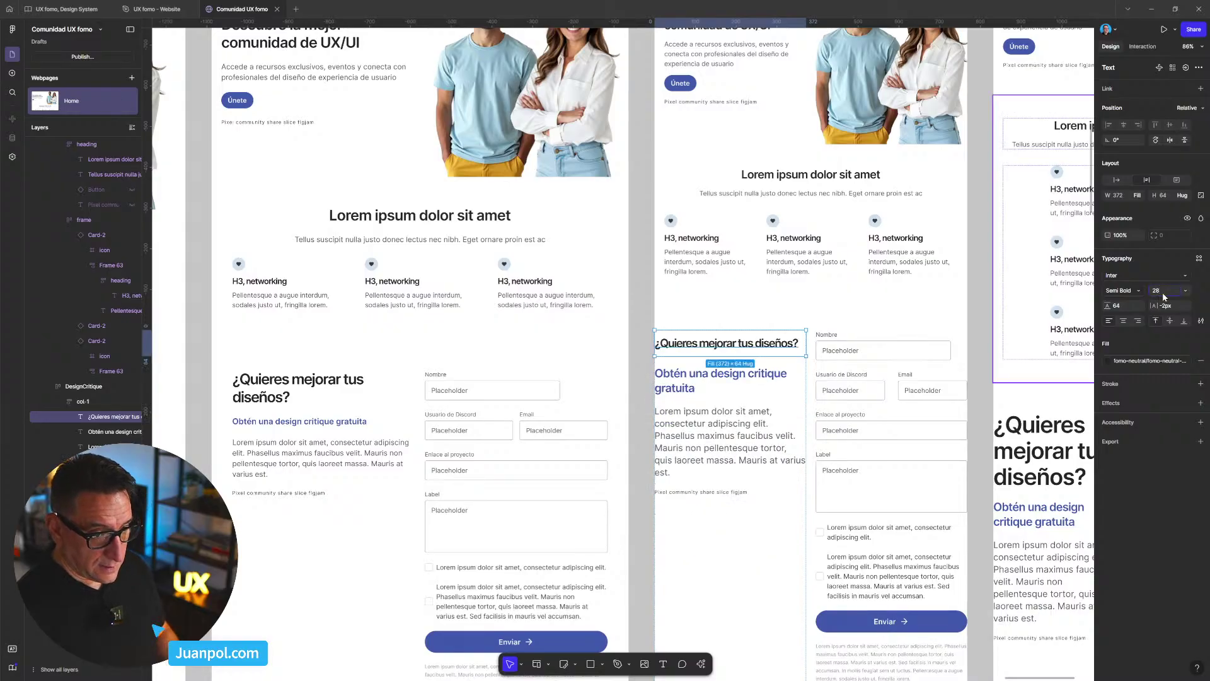
click(1133, 308)
text(3)
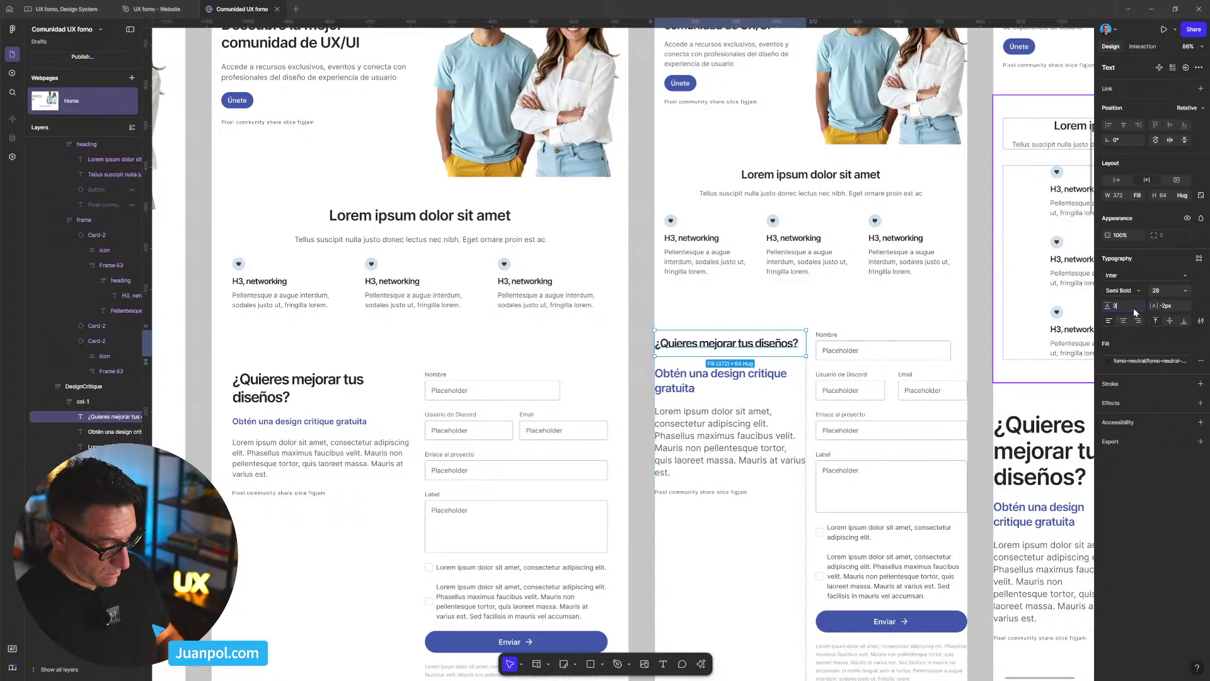
text(6)
key(Return)
- Check the md card row's alignment and set the horizontal padding of the md DesignCritique section to 24
scroll(874, 392, down, 2)
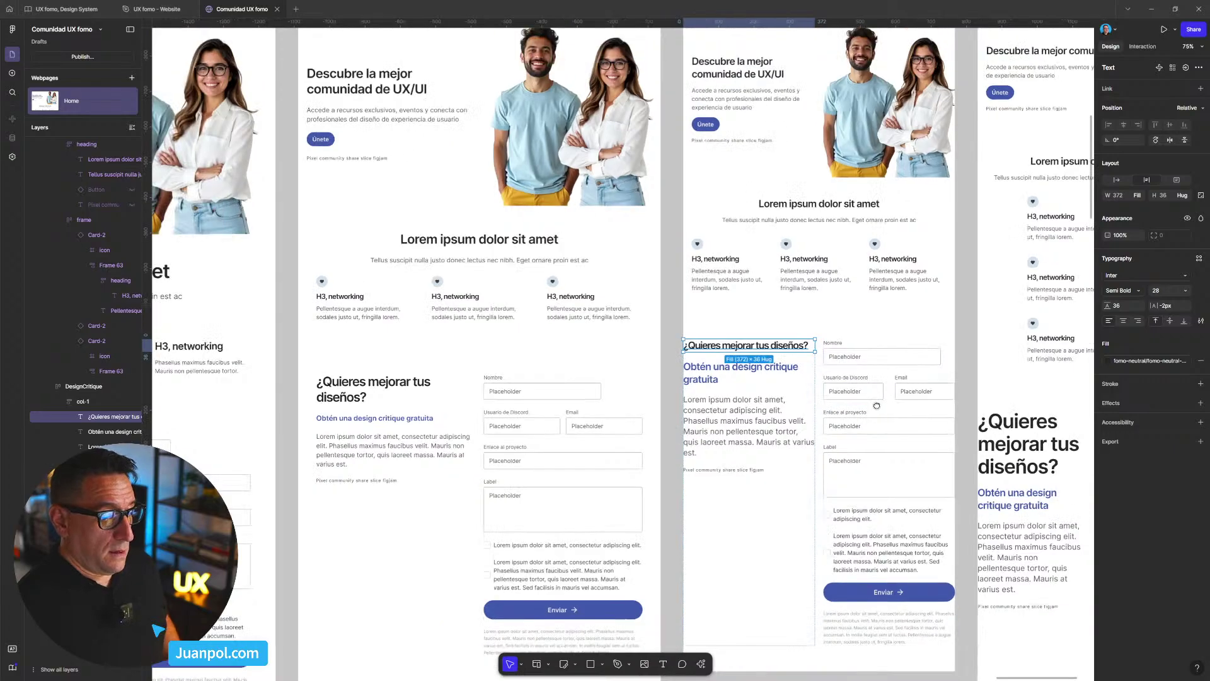
drag(876, 404, 699, 352)
scroll(700, 353, down, 1)
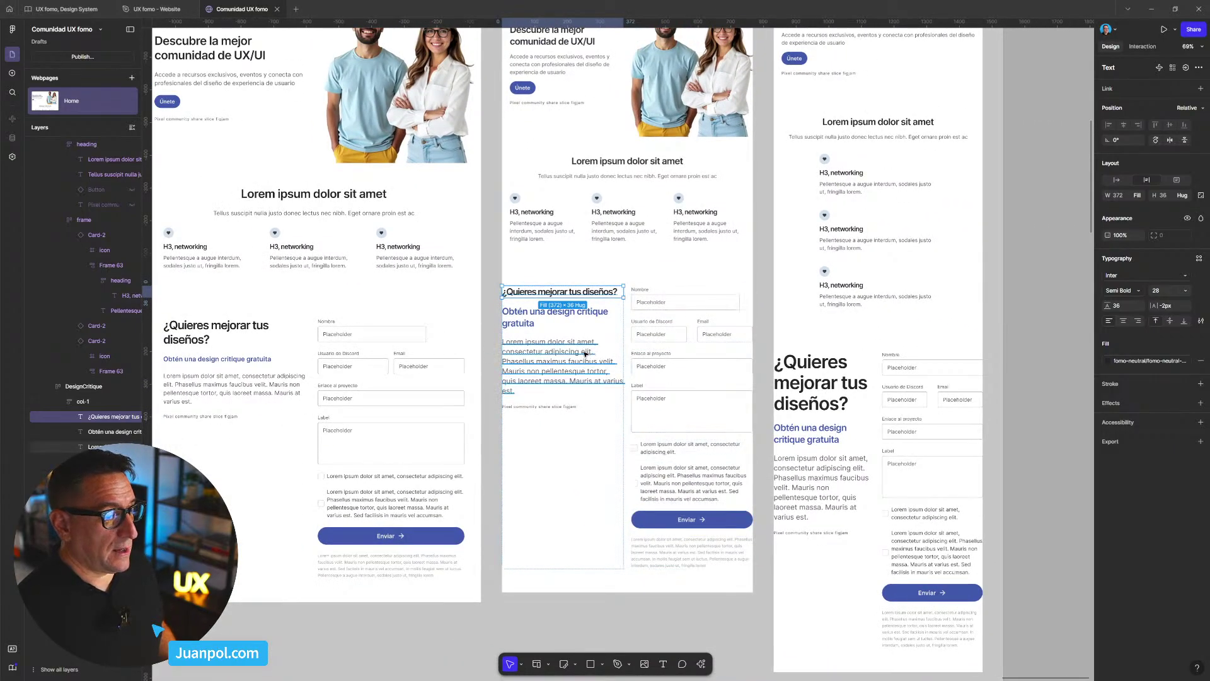
click(510, 247)
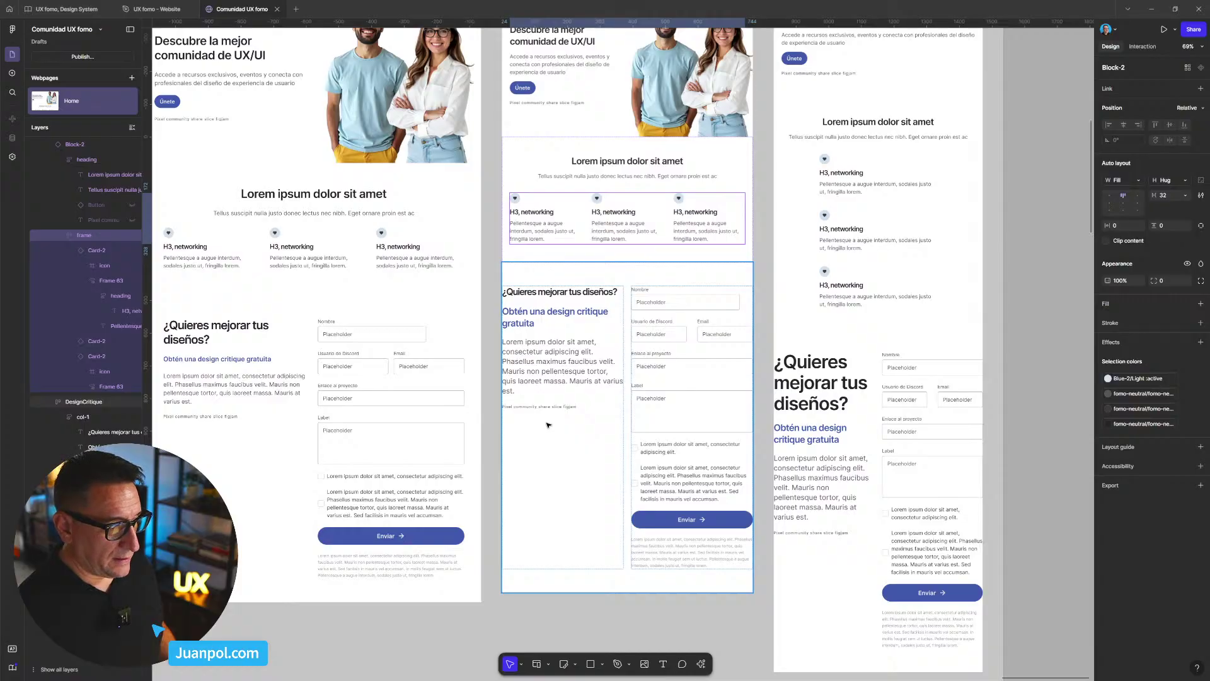
click(535, 277)
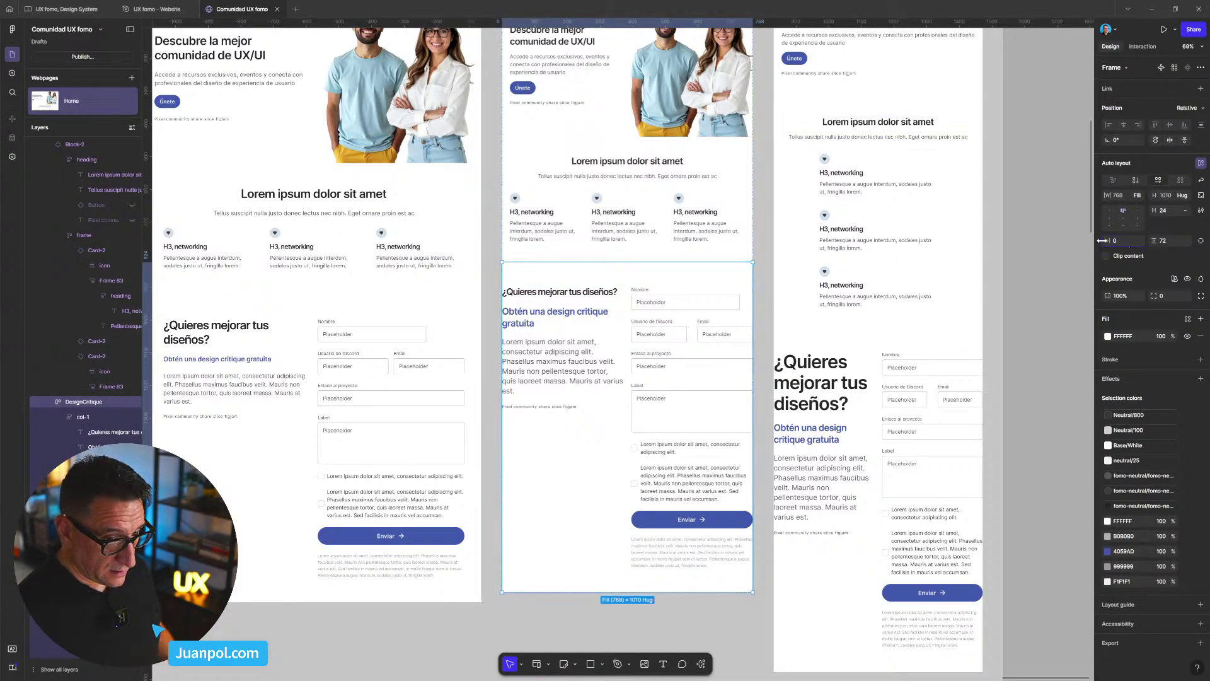
text(24)
key(Return)
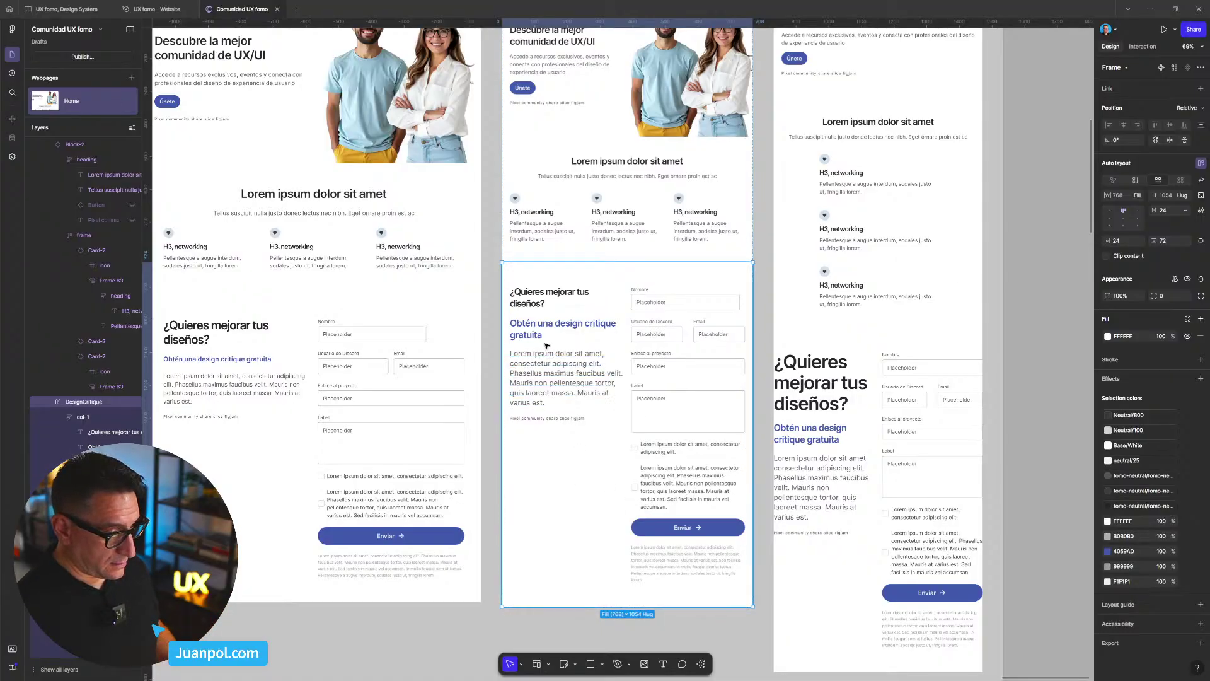
- Set the md DesignCritique body paragraph to font size 16 and line height 24
scroll(630, 479, up, 1)
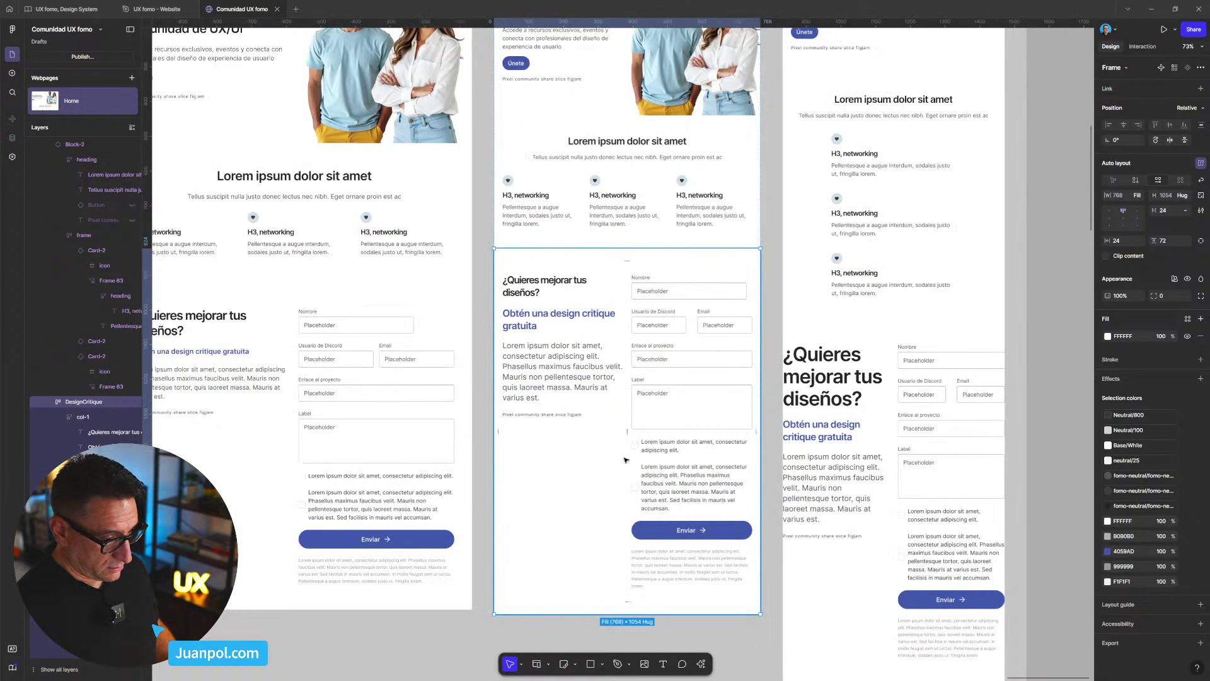
ctrl+click(660, 480)
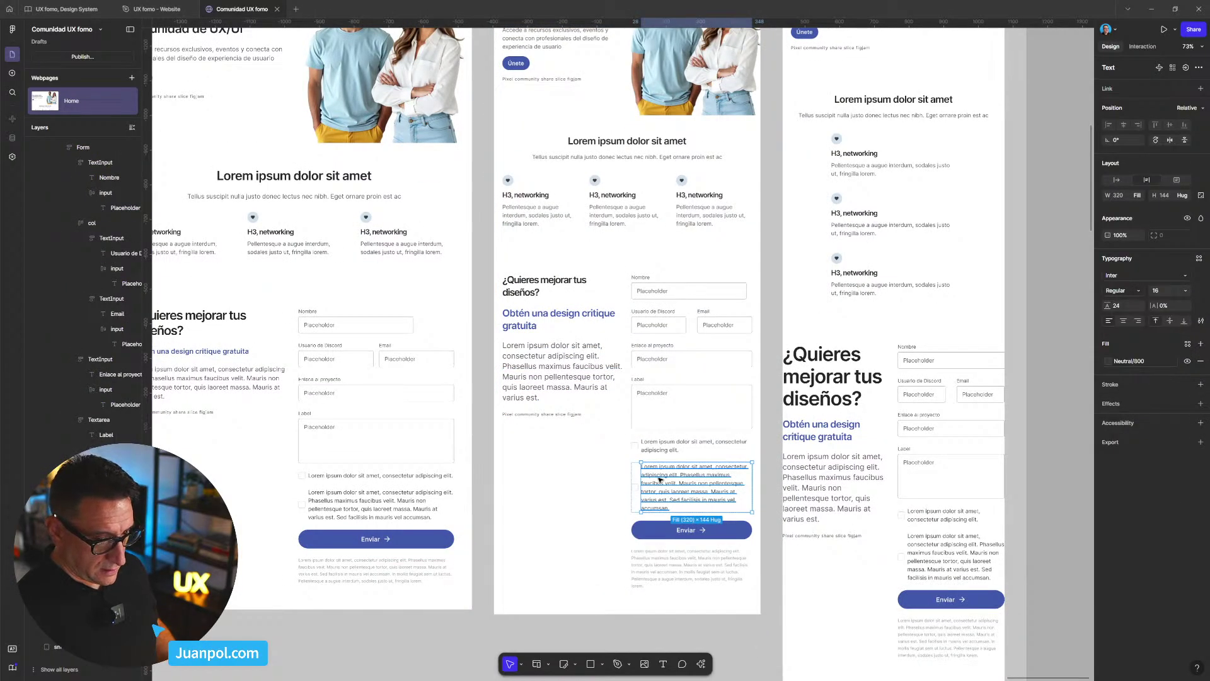
ctrl+click(583, 399)
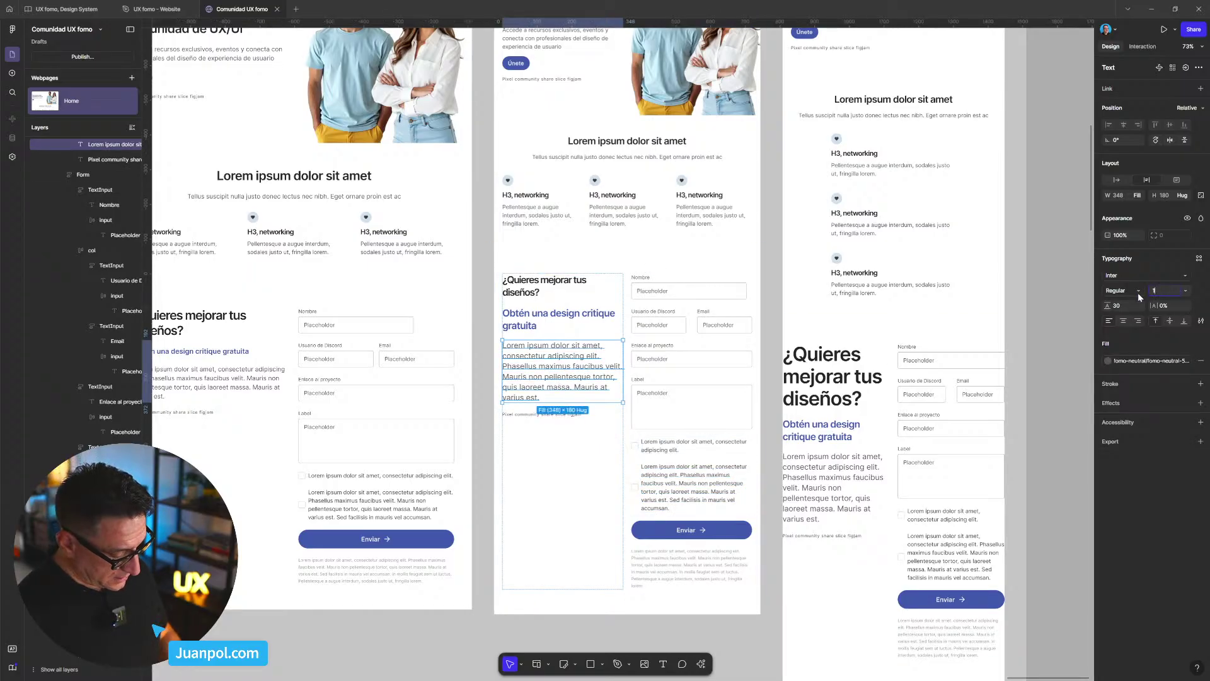
key(Return)
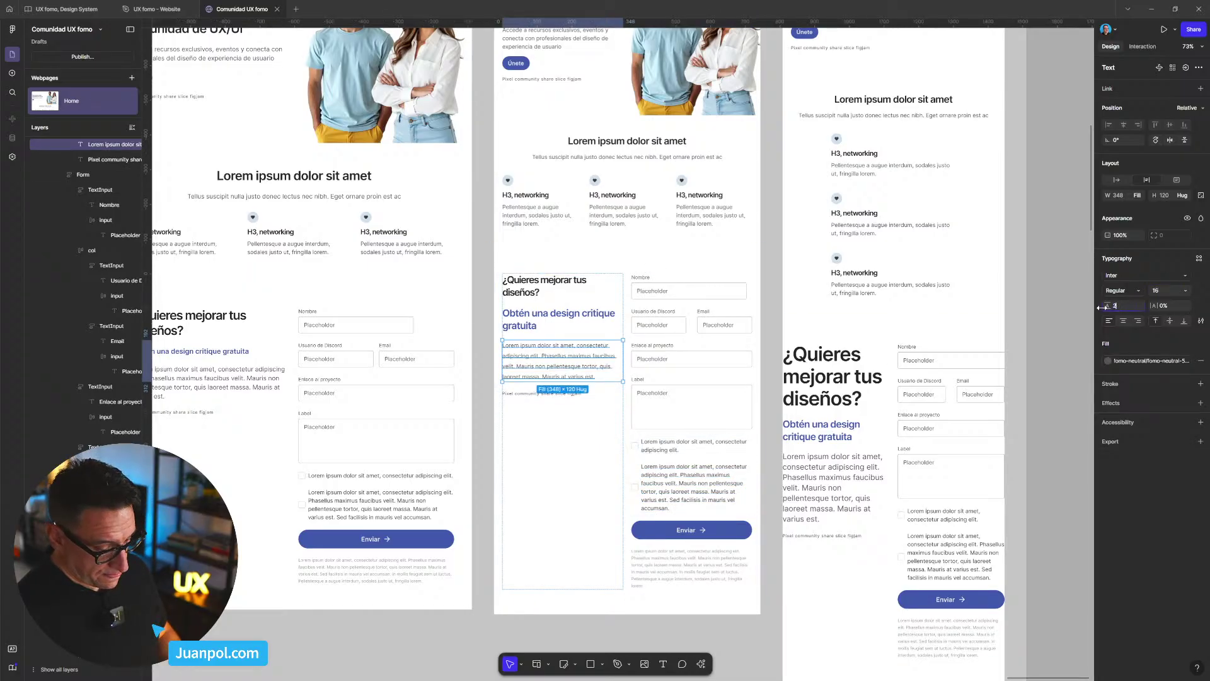
click(1102, 308)
text(24)
key(Return)
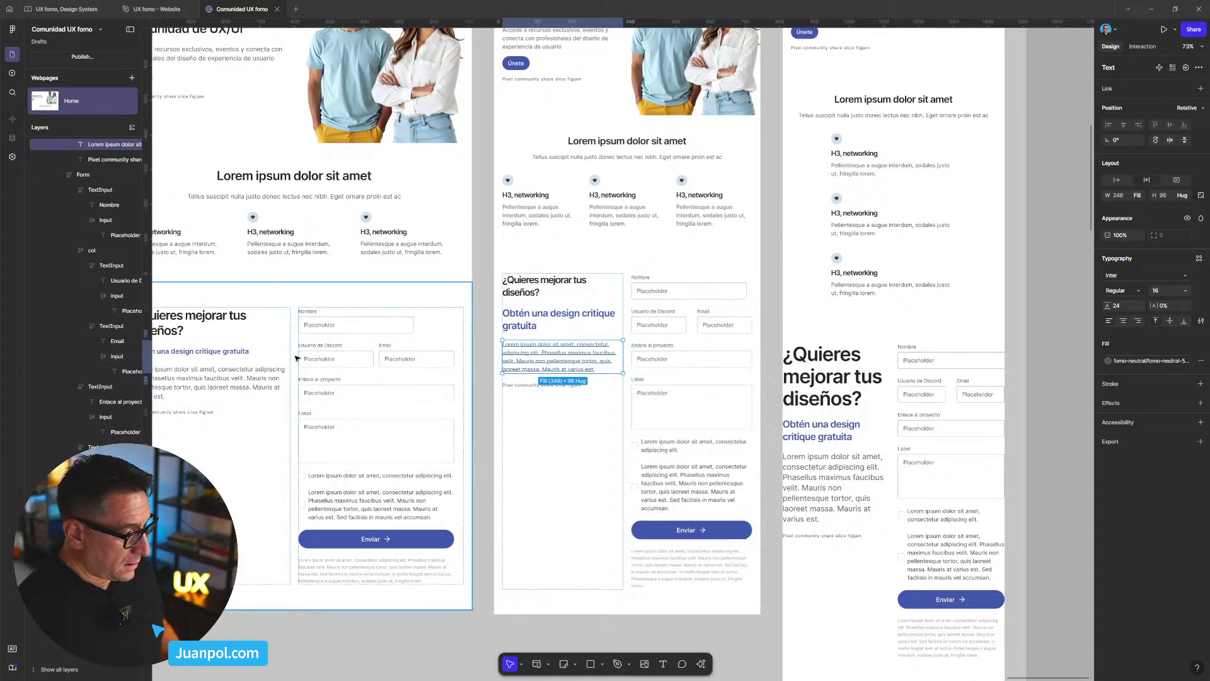
- Check the lg subtitle's typography and set the md subtitle "Obtén una design critique gratuita" to font size 20 and line height 28
click(240, 357)
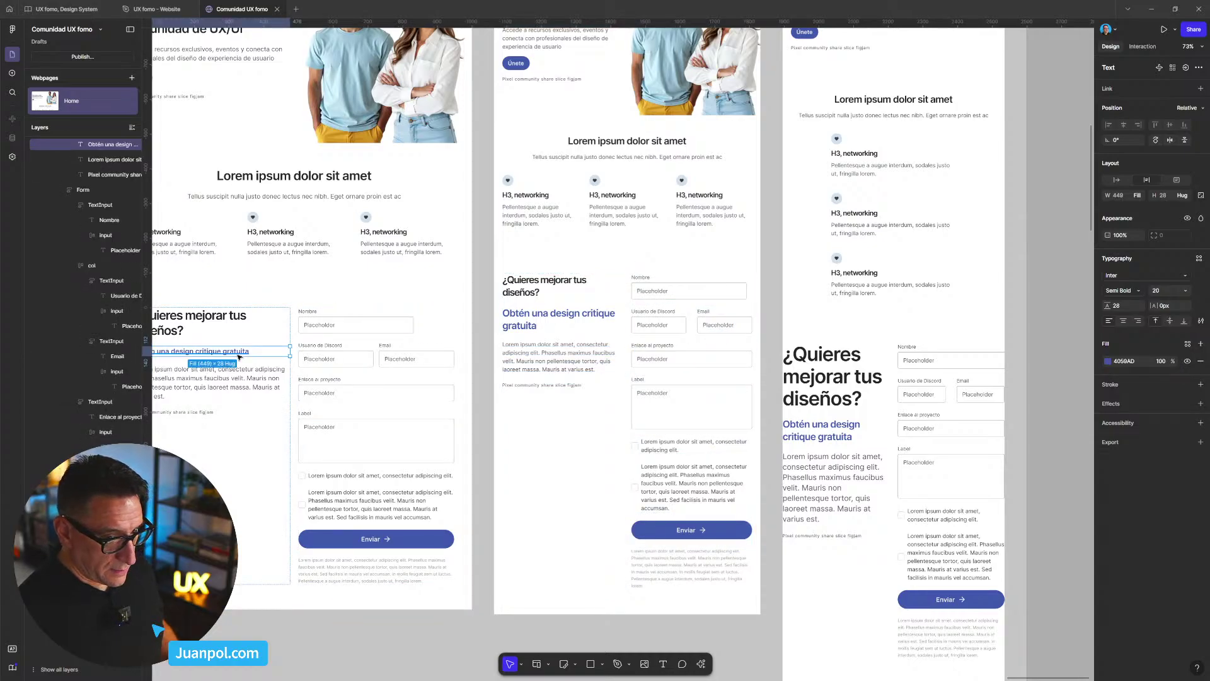
click(535, 294)
click(539, 317)
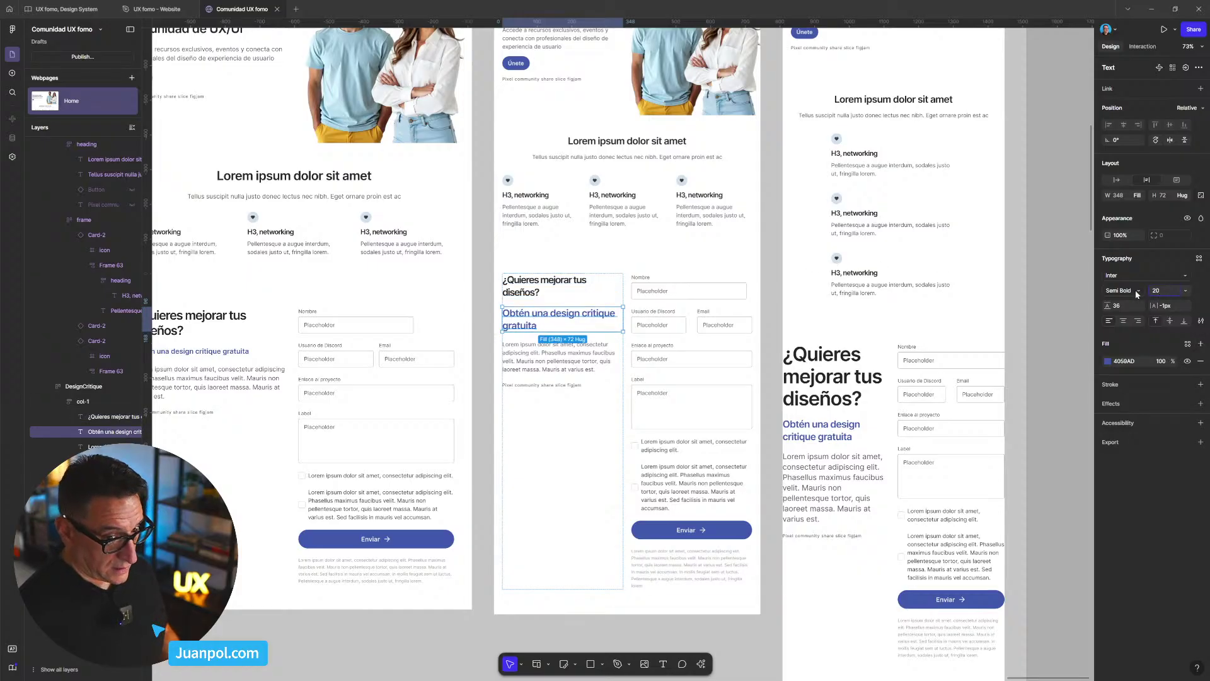
click(1129, 307)
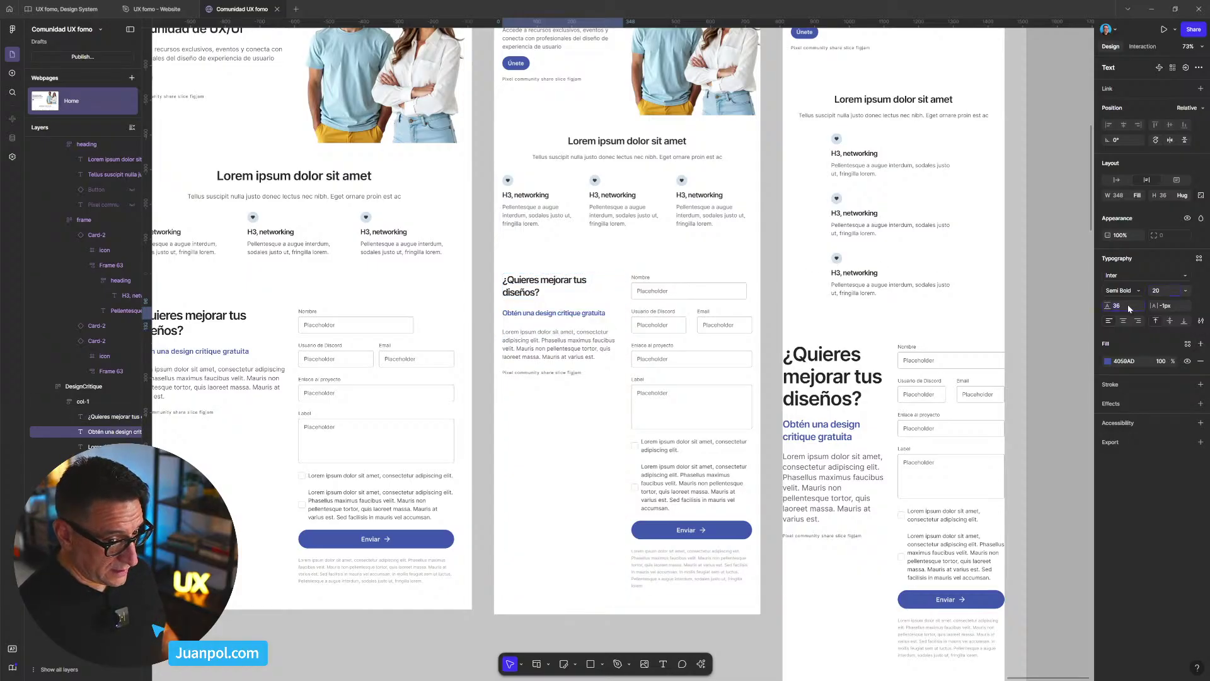
text(28)
key(Return)
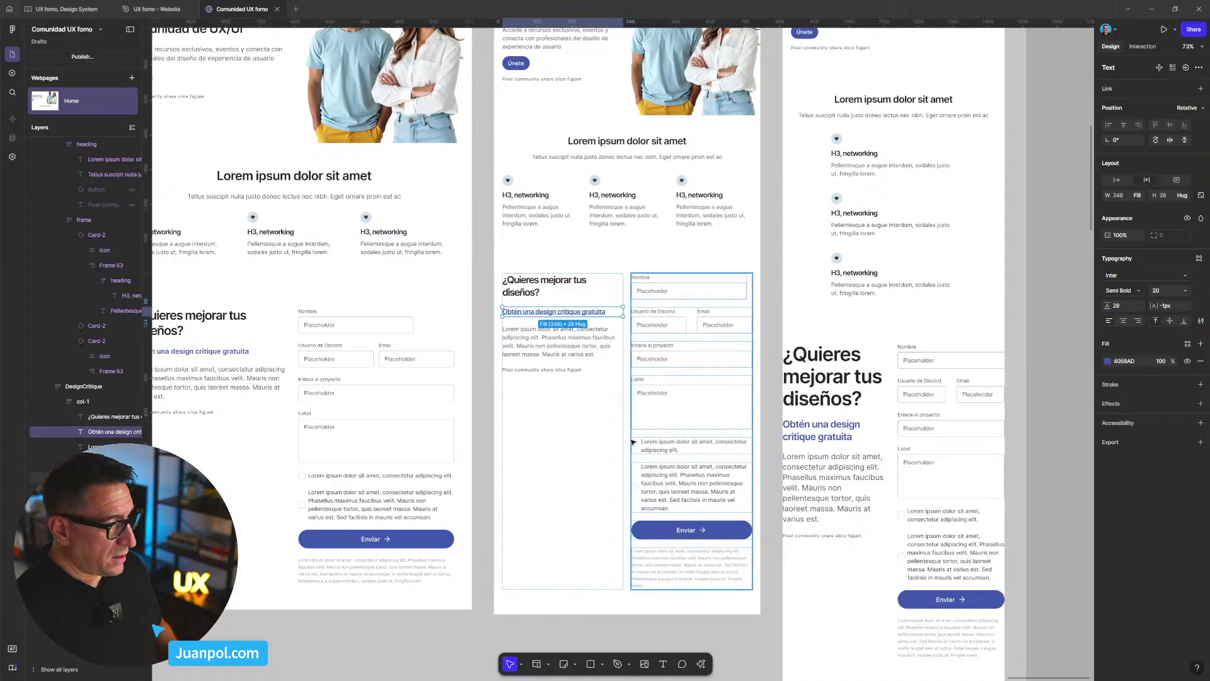
key(Escape)
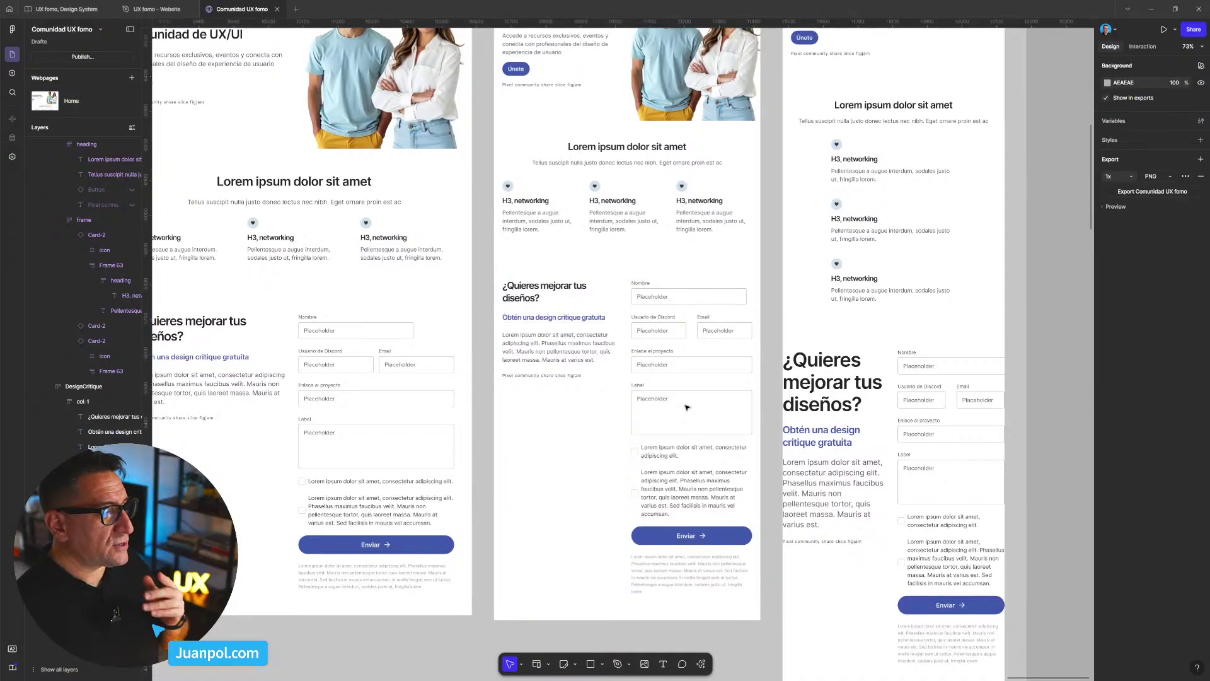
- Stack the "Usuario de Discord" and "Email" fields of the md form by switching their col frame to vertical auto layout
scroll(687, 406, up, 2)
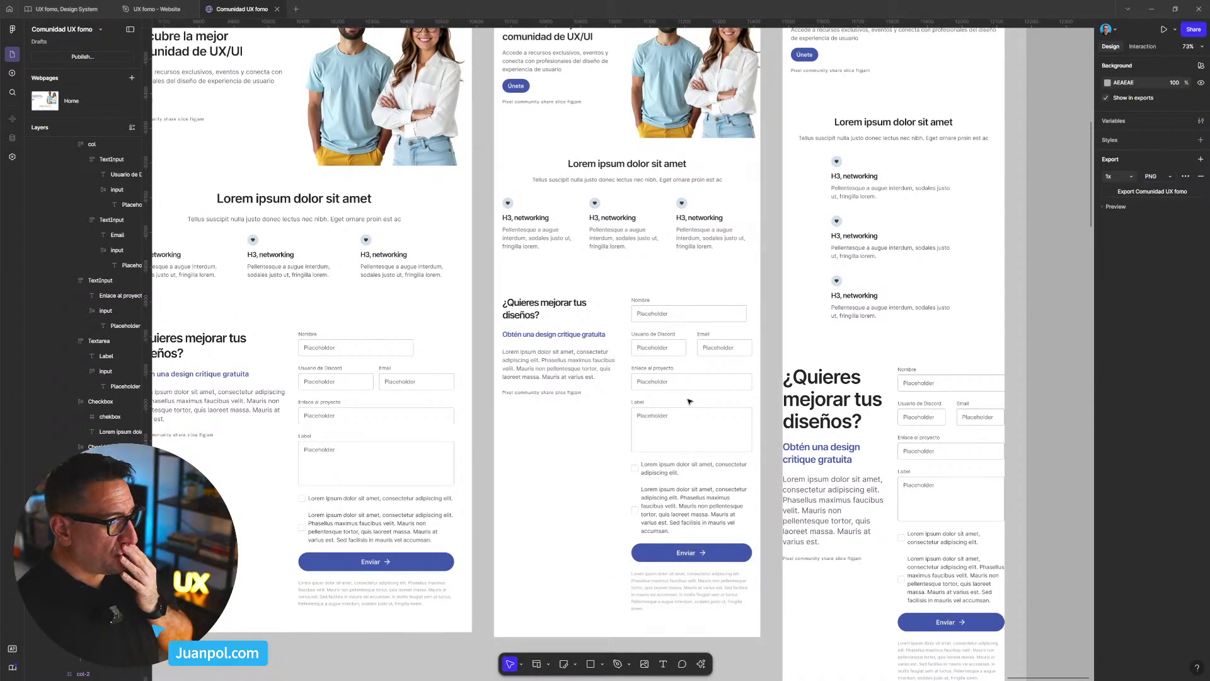
scroll(689, 401, up, 2)
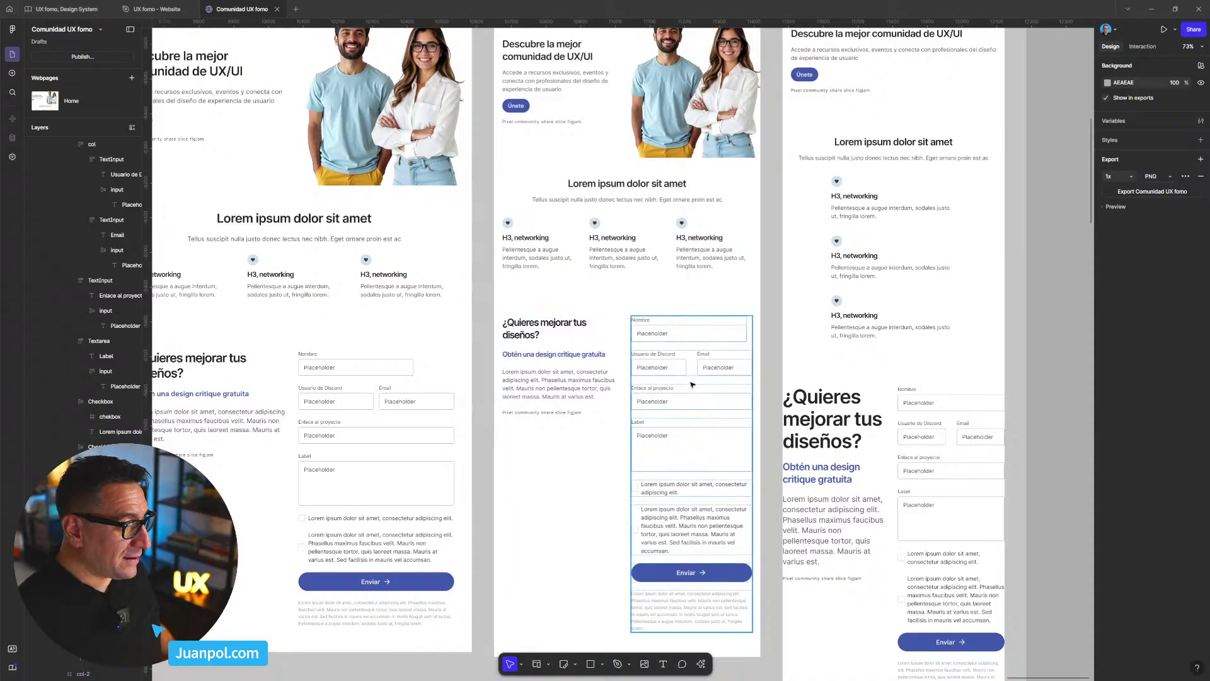
scroll(690, 387, up, 4)
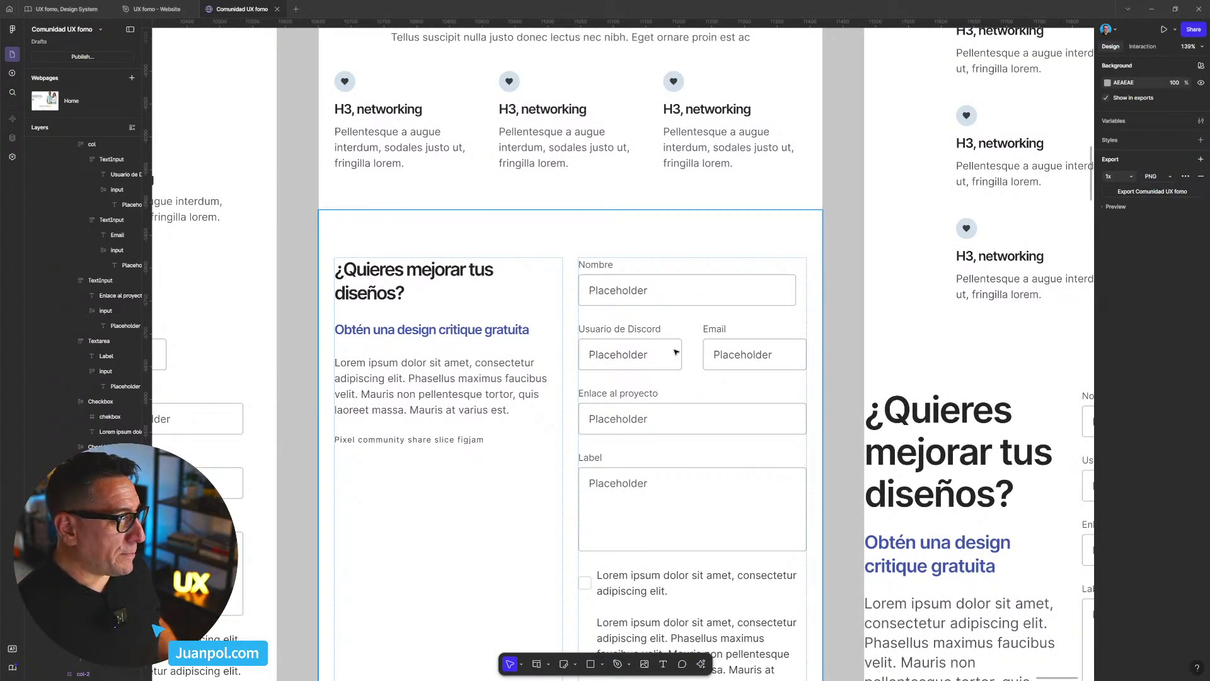
click(681, 353)
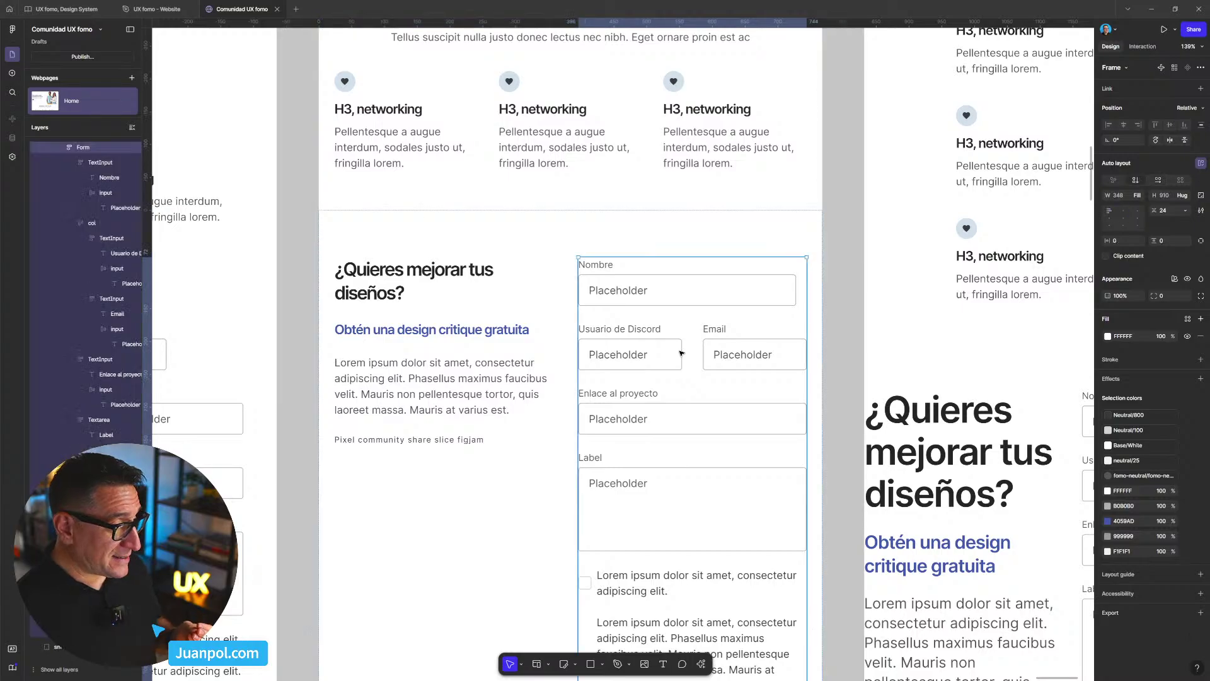
click(681, 353)
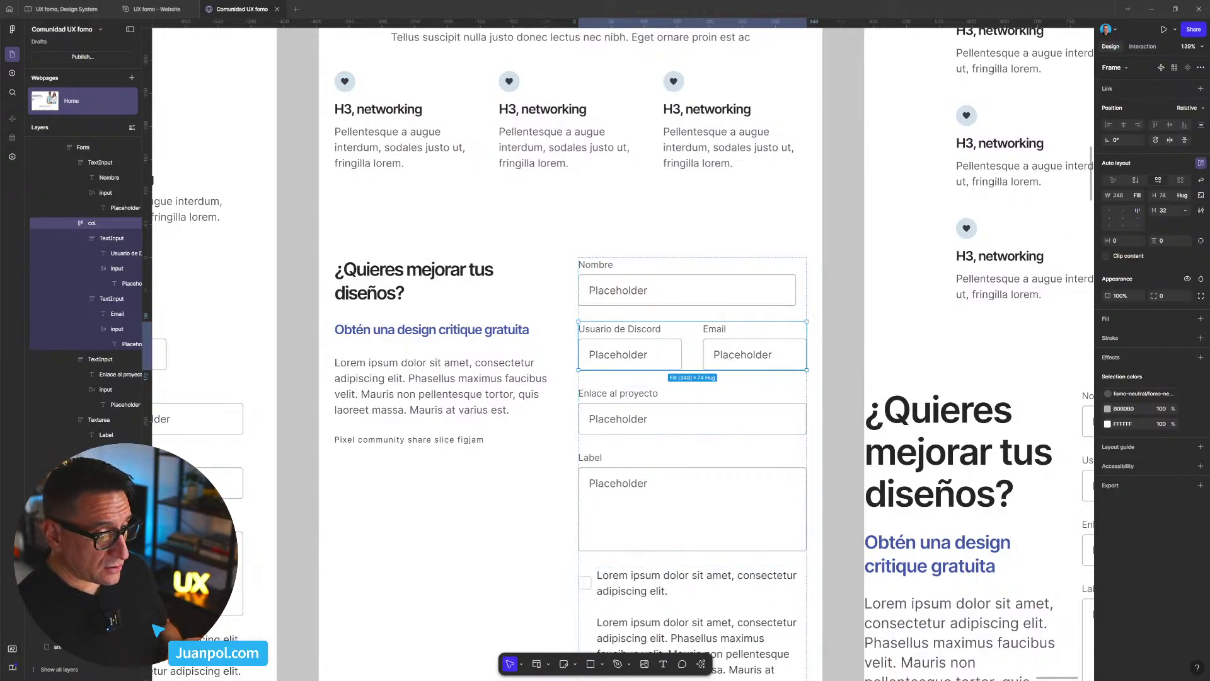
click(1136, 181)
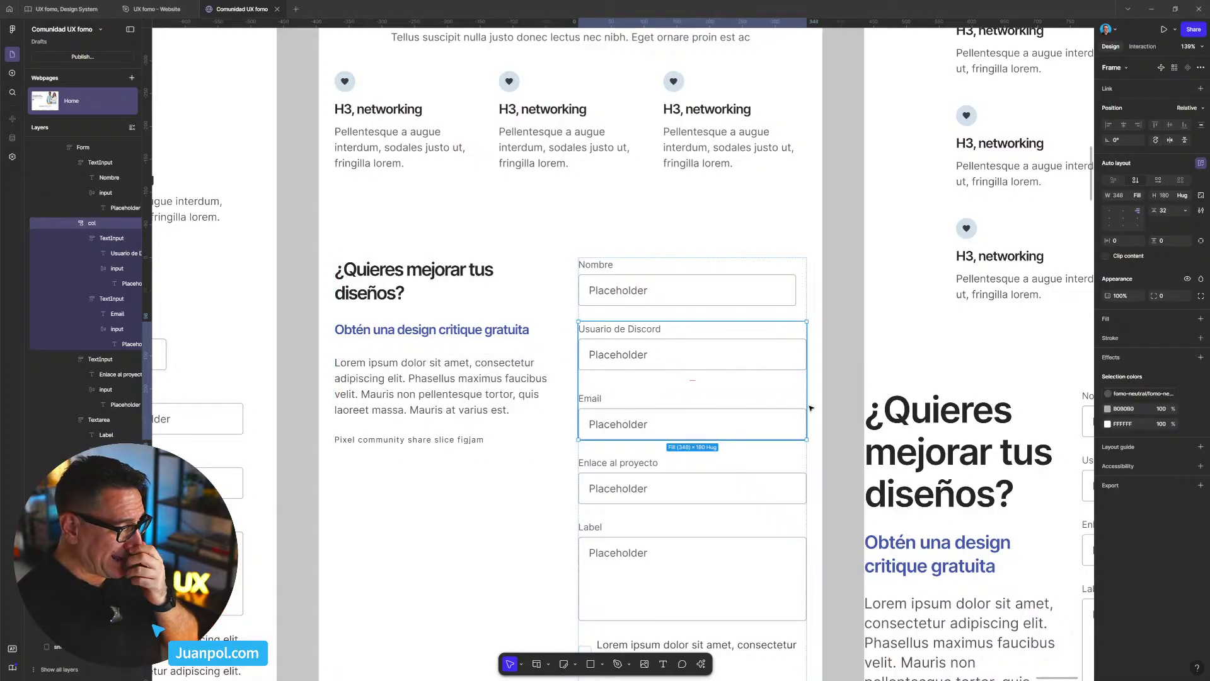
key(Escape)
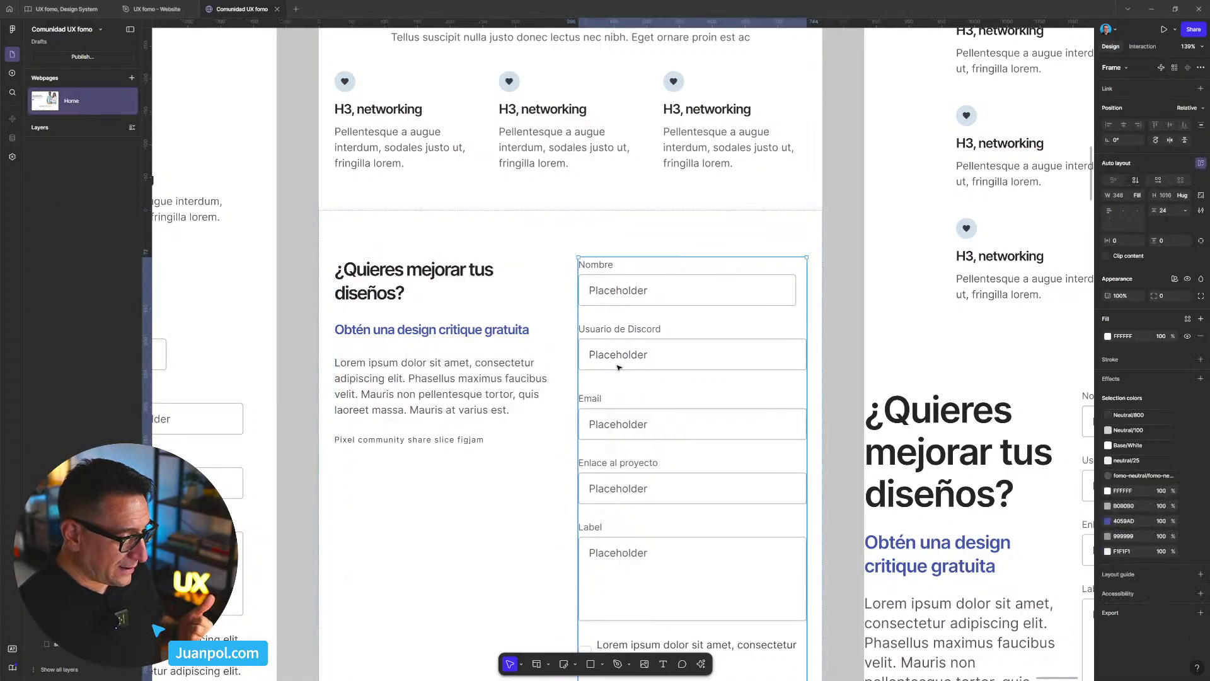
- Match the form's field spacing by setting the md col frame's vertical gap to 24
click(618, 367)
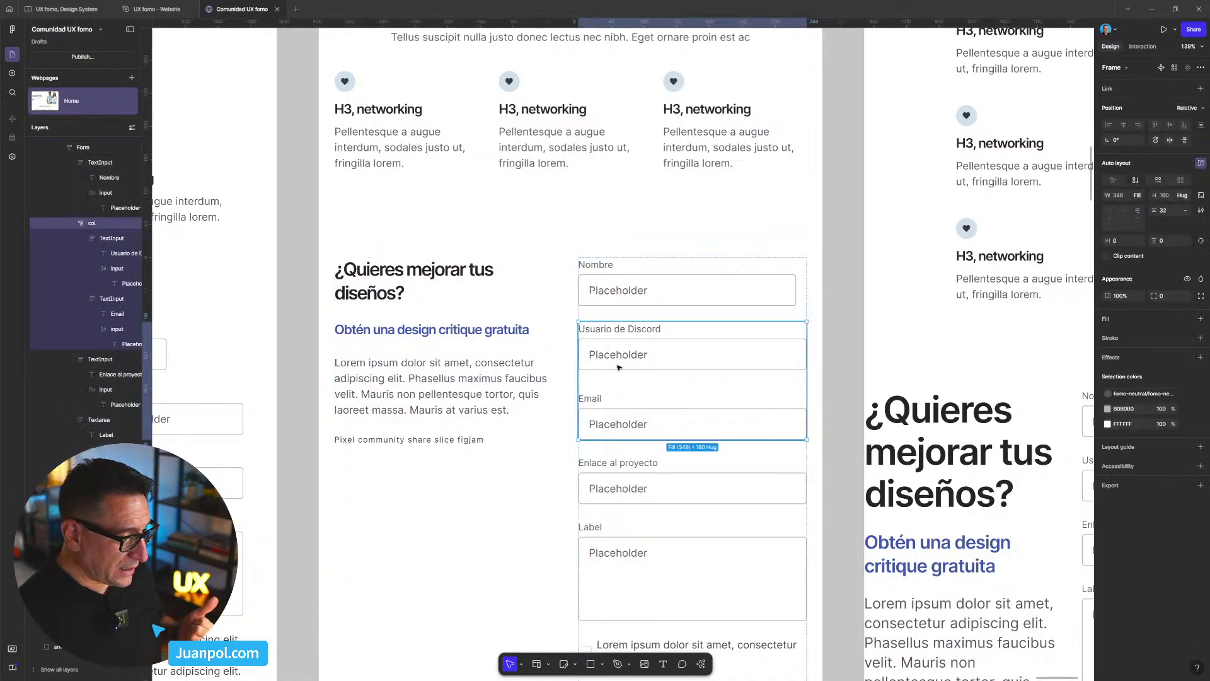
click(626, 314)
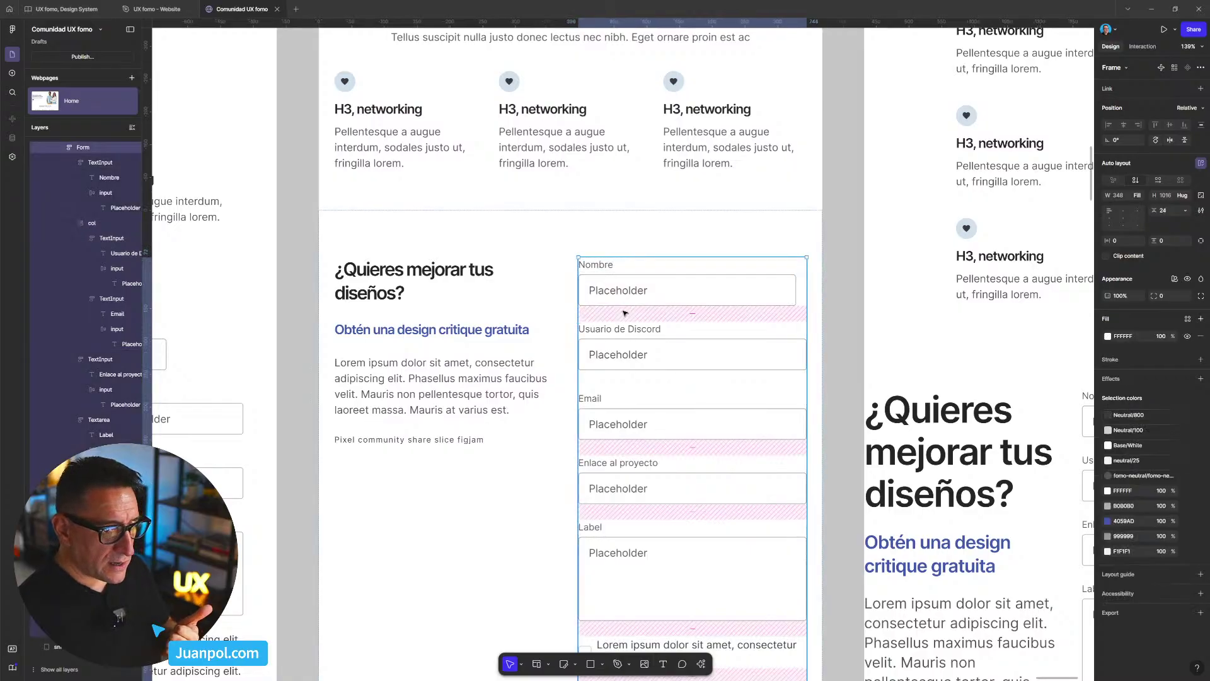
click(607, 381)
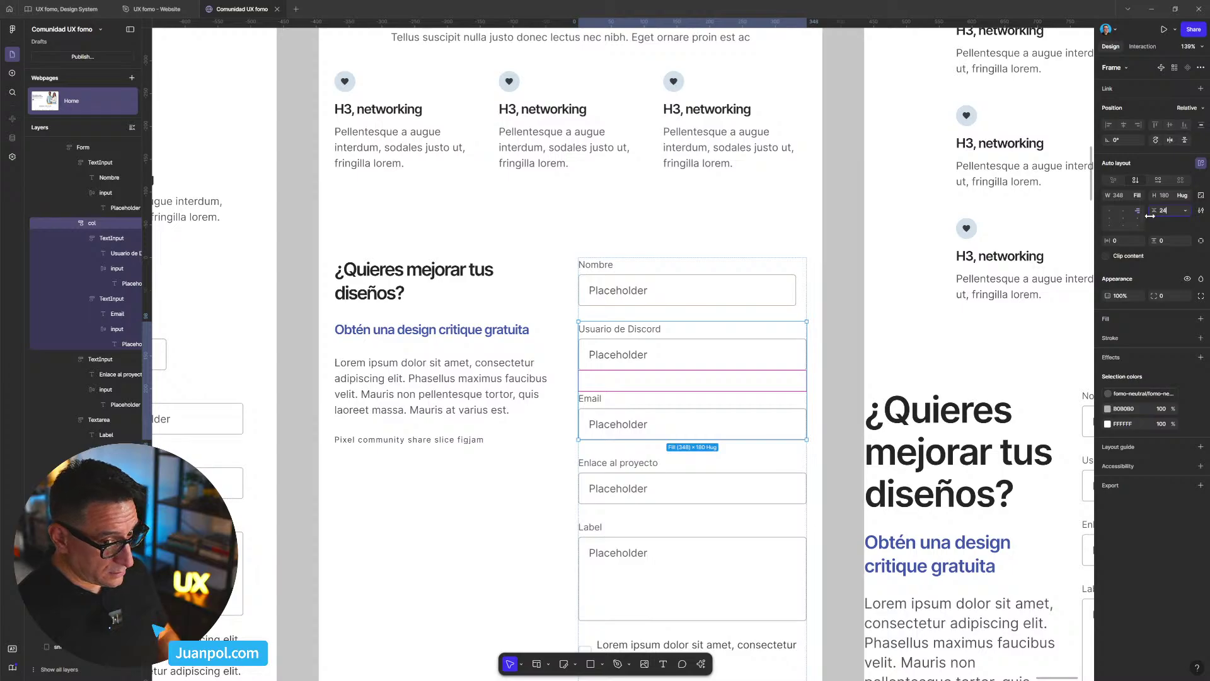
key(Return)
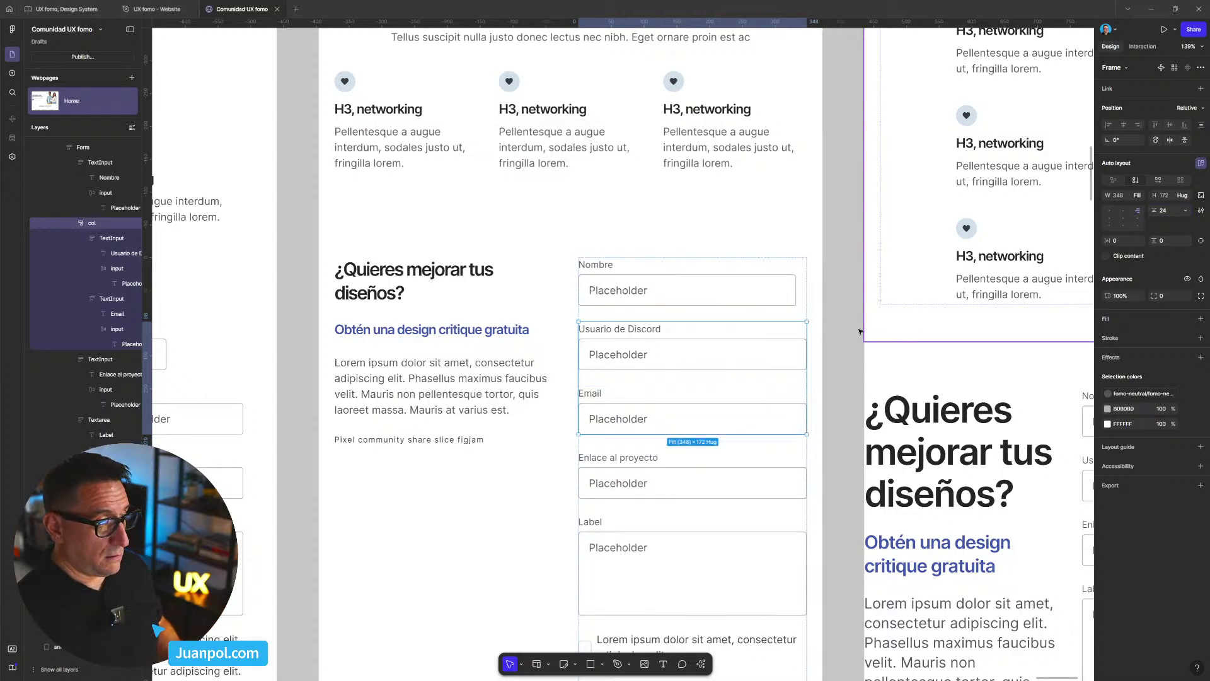
click(839, 344)
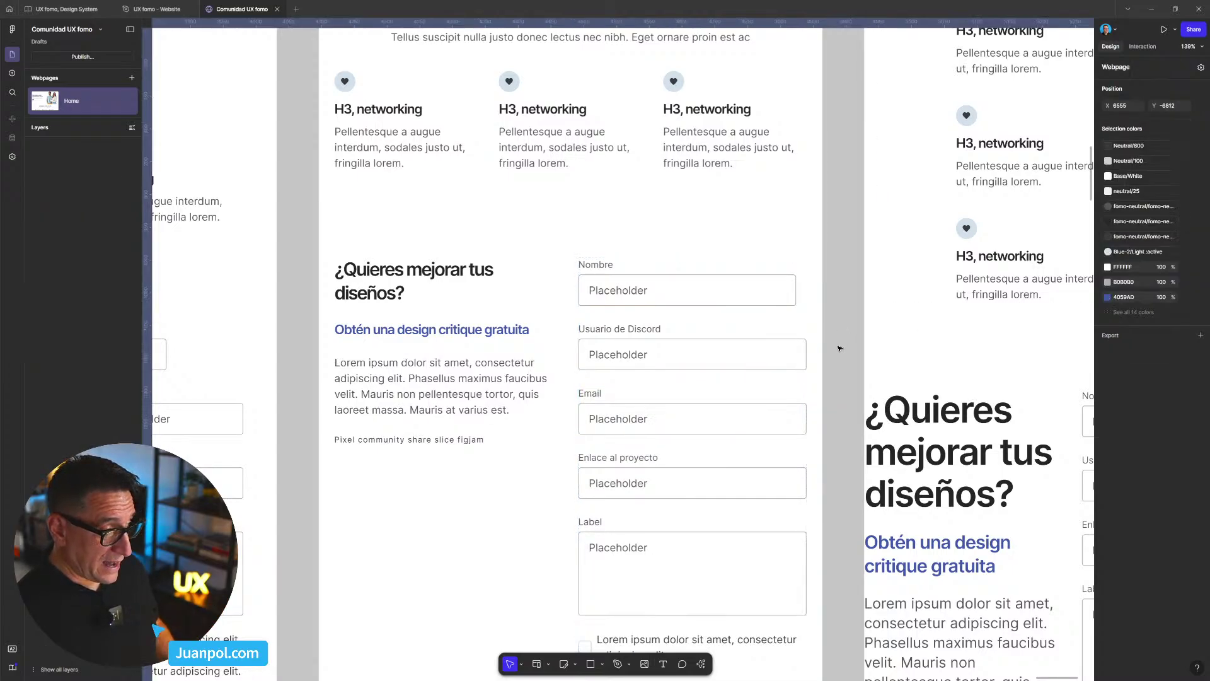
- Set the "Nombre" input of the xl DesignCritique form to fill the container width
scroll(839, 347, down, 3)
drag(563, 392, 1066, 343)
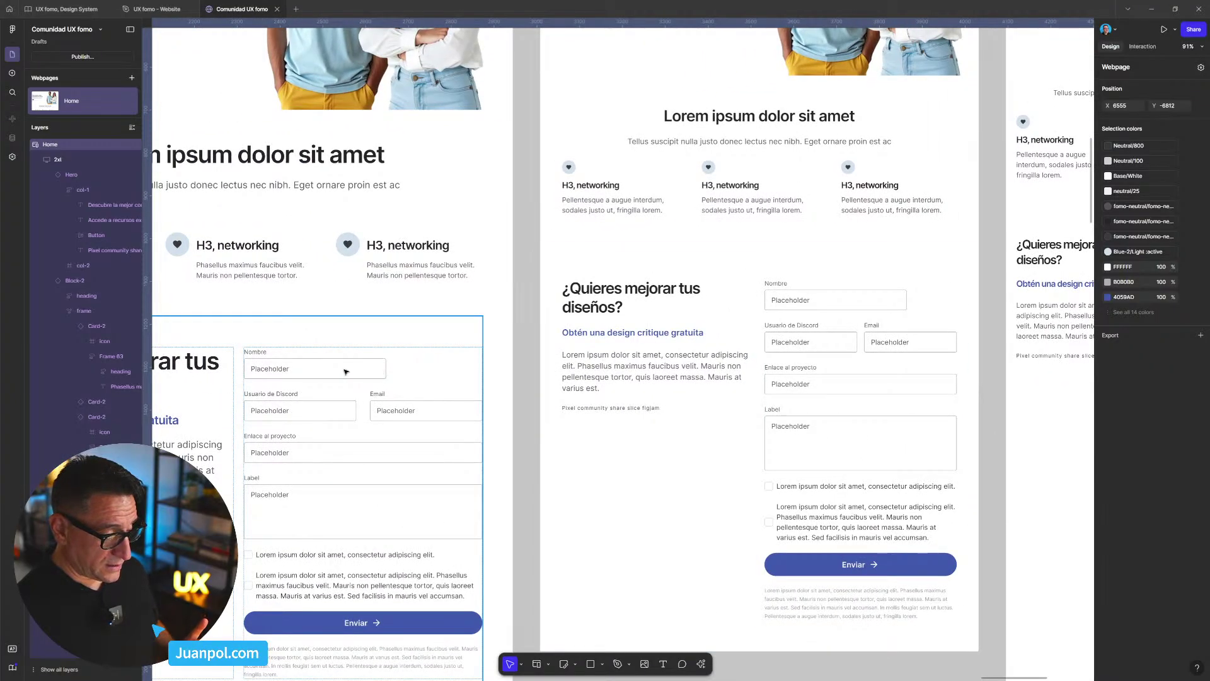
drag(322, 372, 410, 366)
scroll(409, 366, up, 2)
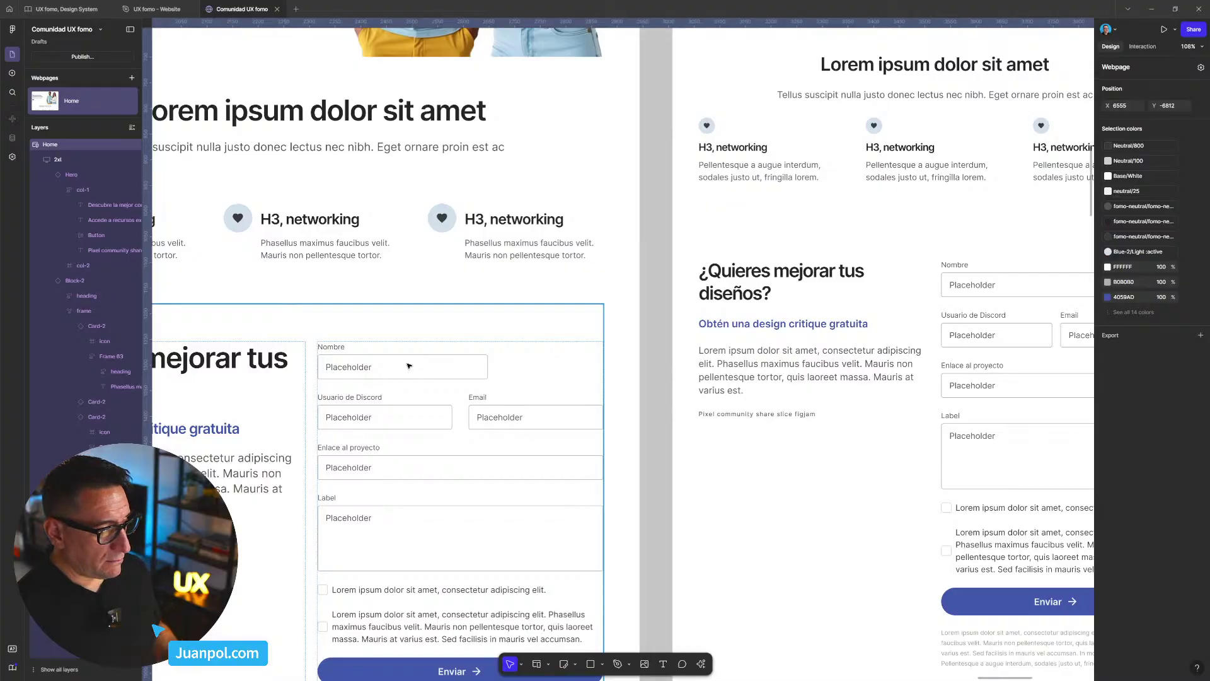
scroll(409, 365, down, 5)
scroll(611, 374, up, 5)
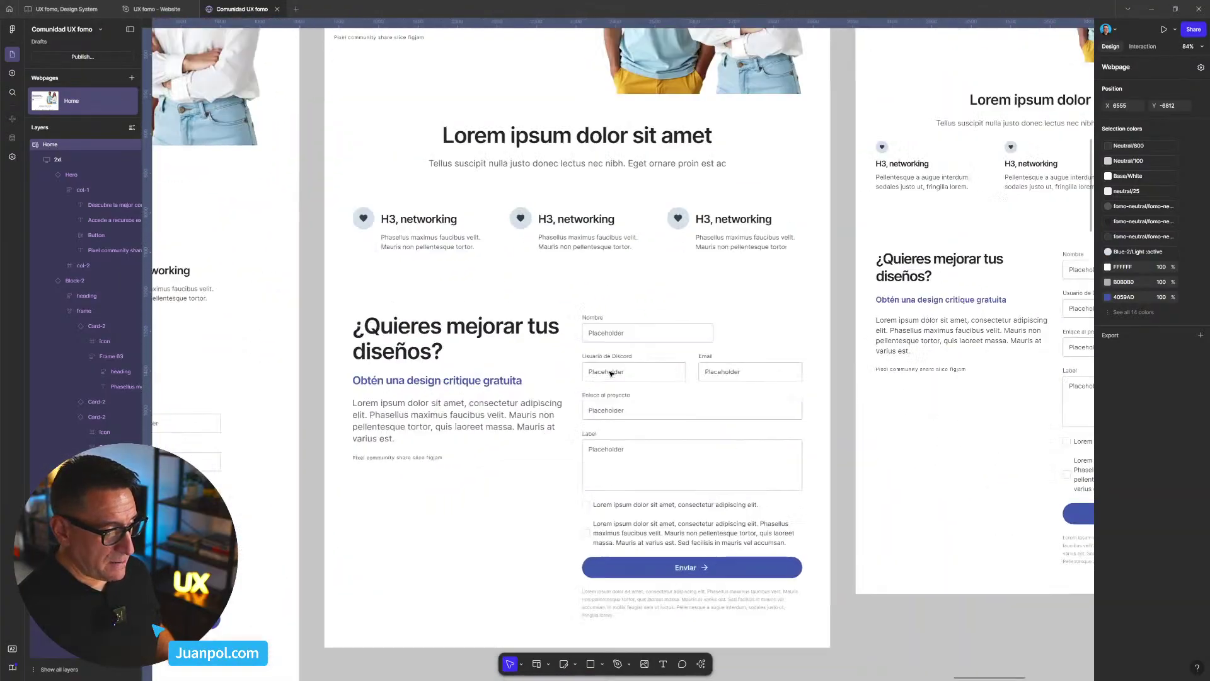
scroll(611, 373, down, 1)
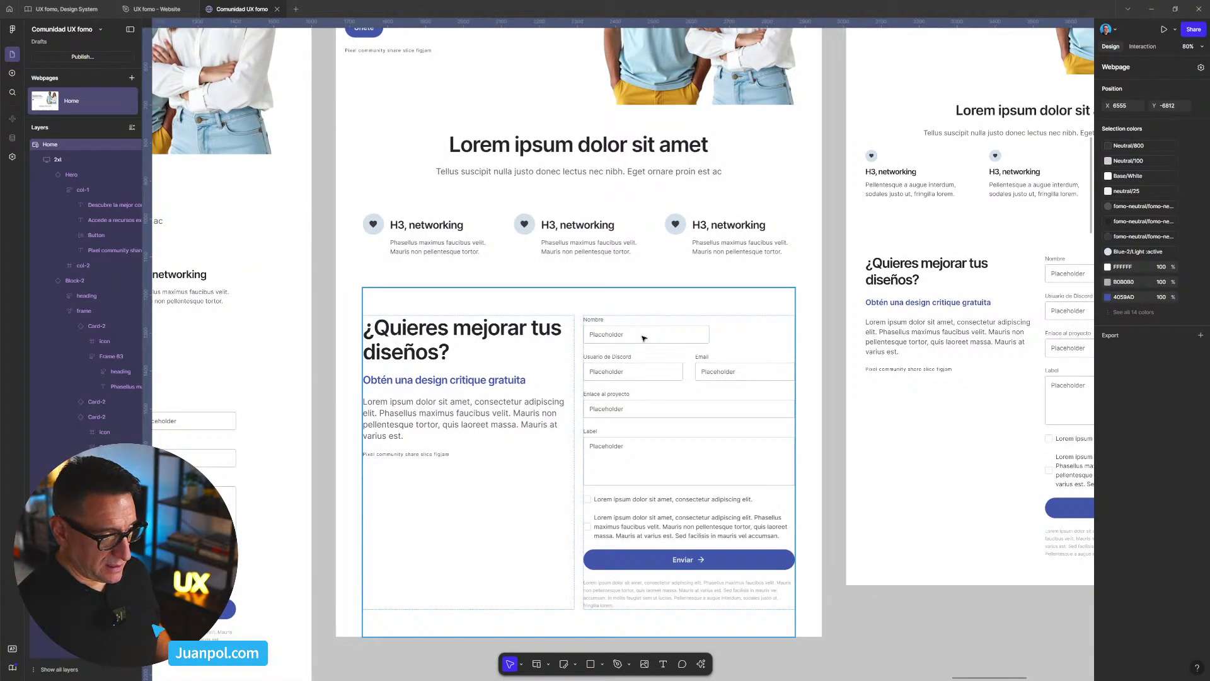
click(643, 338)
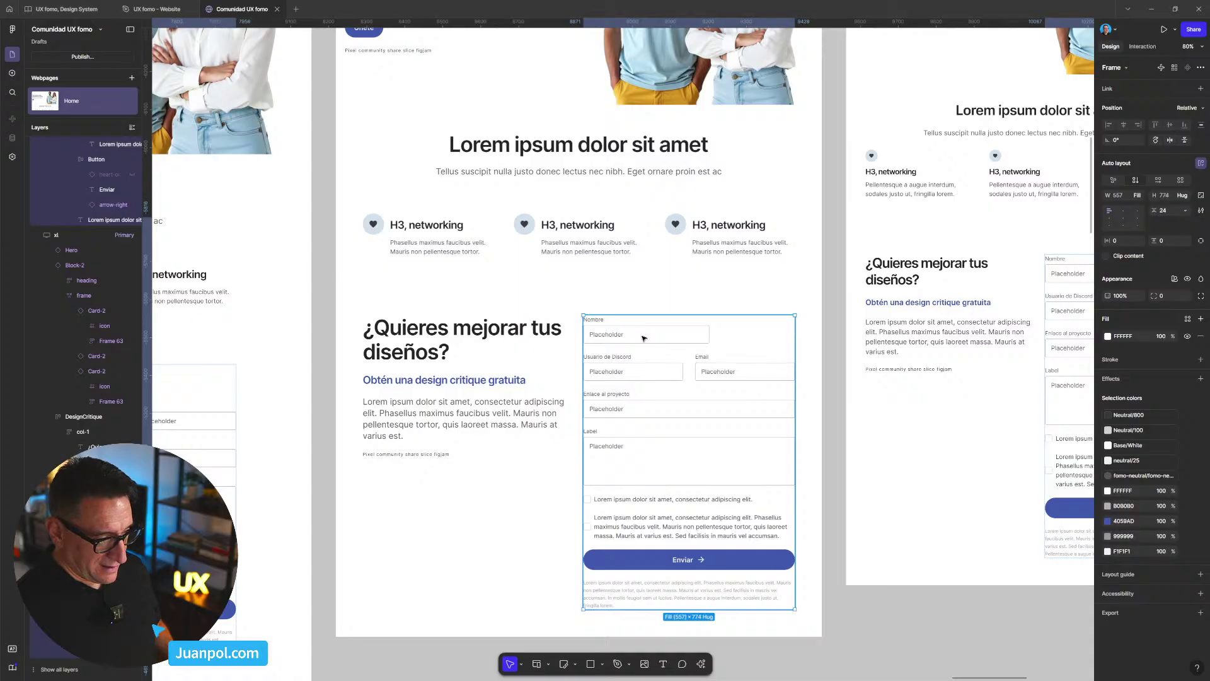
double_click(643, 339)
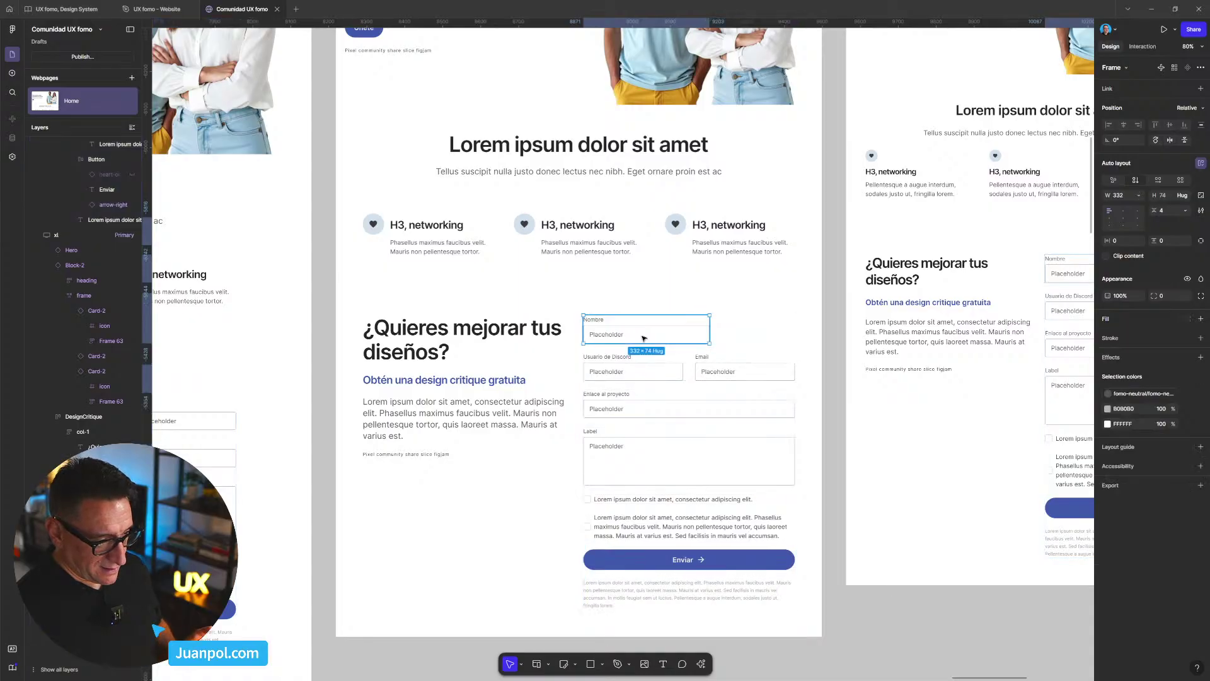
click(1139, 196)
click(1154, 218)
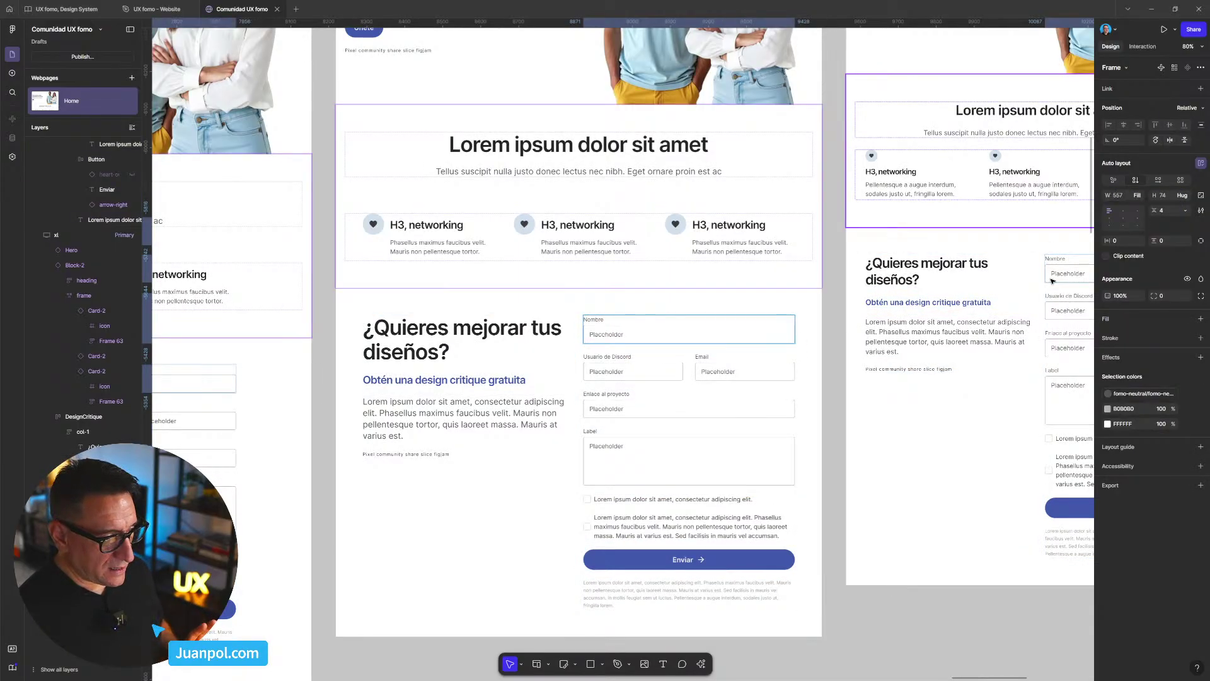
click(845, 481)
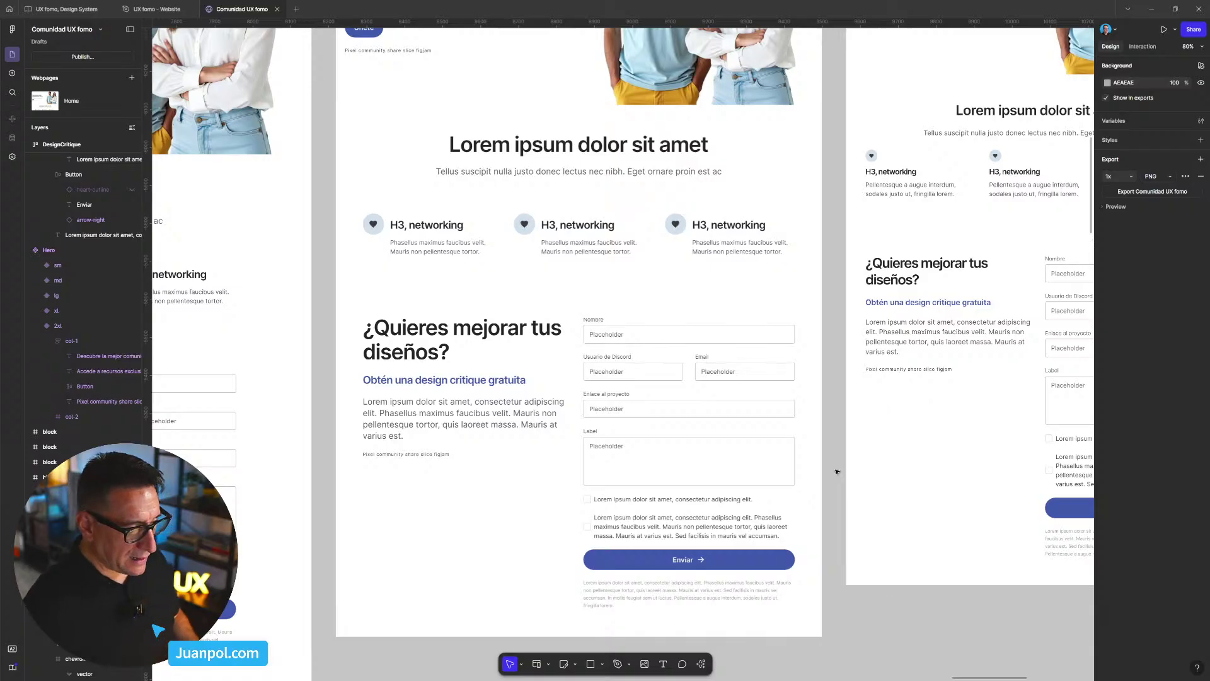
- Review the DesignCritique form and its "Nombre" field across the xl, lg, md and sm breakpoints
scroll(724, 397, up, 2)
scroll(682, 401, down, 5)
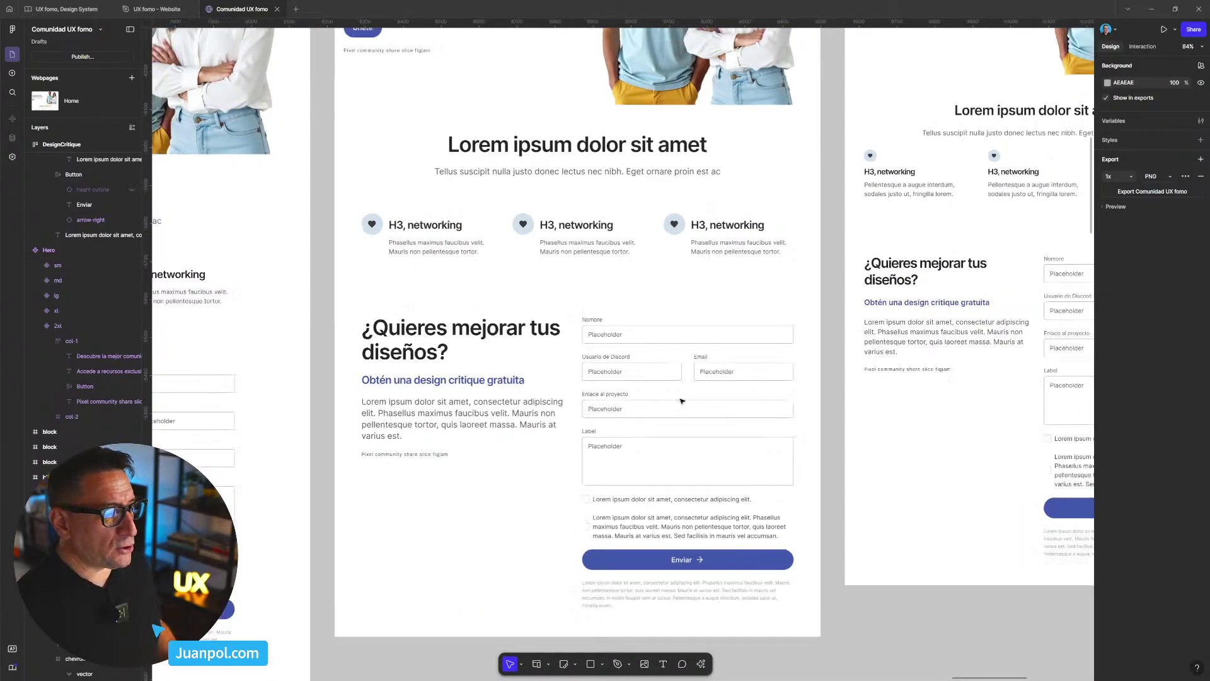
drag(837, 413, 656, 392)
scroll(730, 397, up, 4)
scroll(730, 397, right, 3)
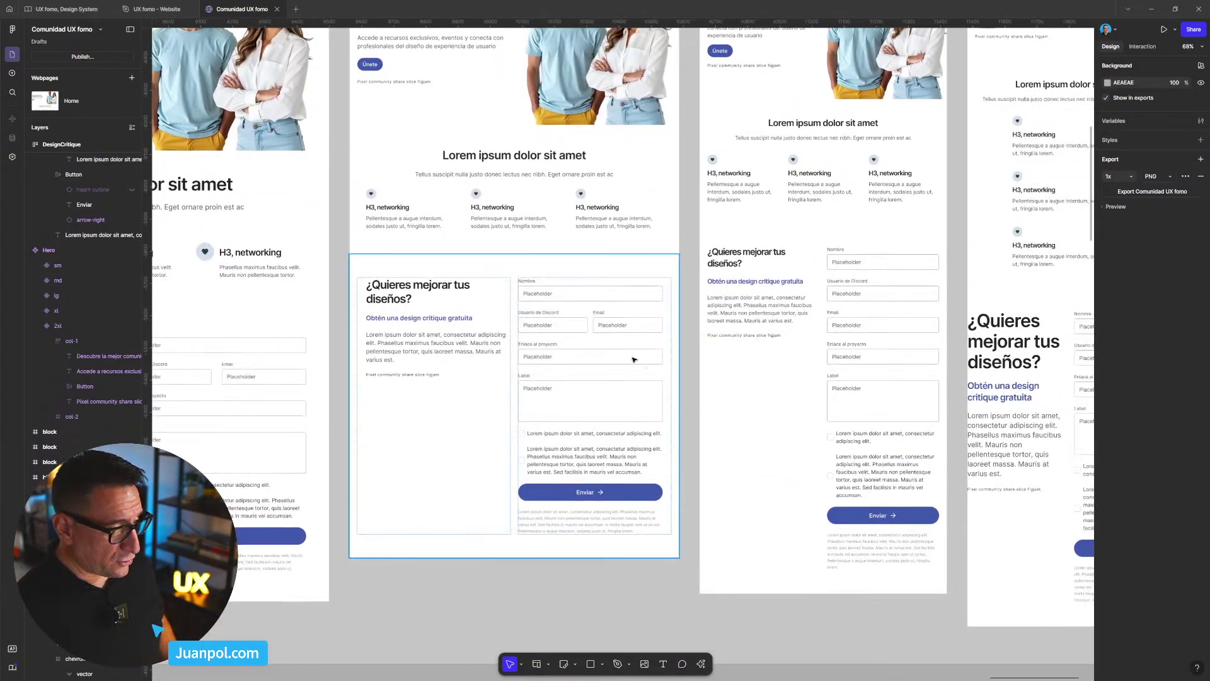
scroll(530, 315, up, 2)
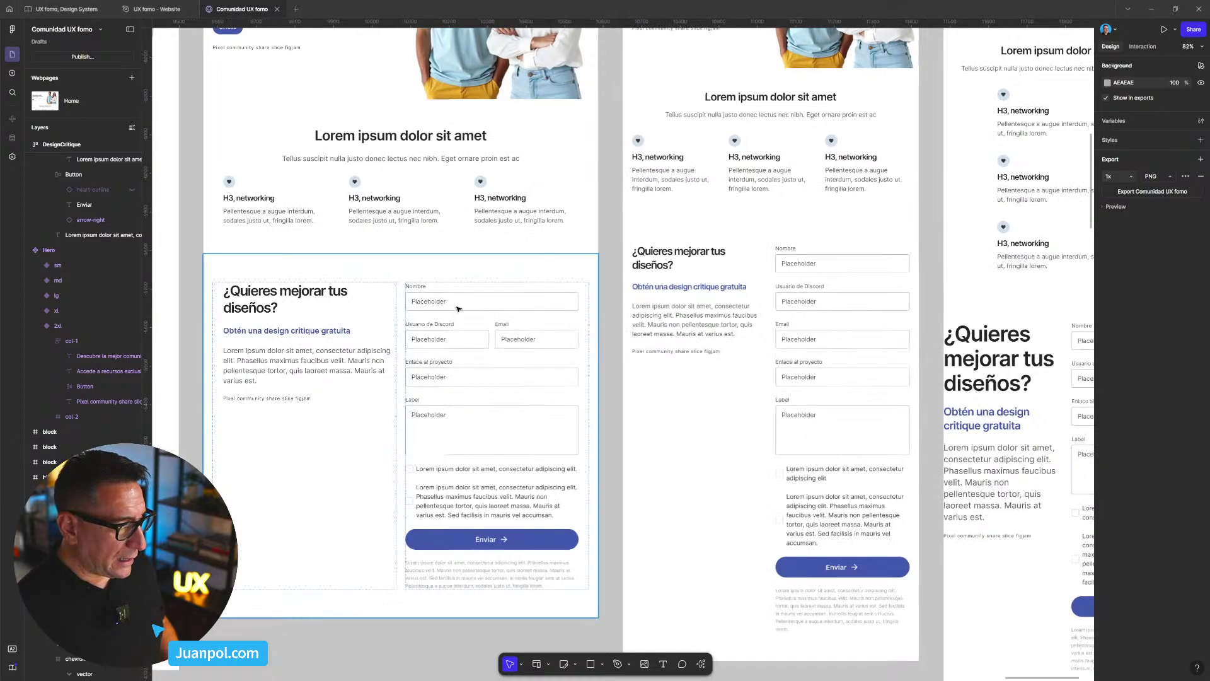
scroll(555, 243, down, 2)
scroll(872, 303, down, 3)
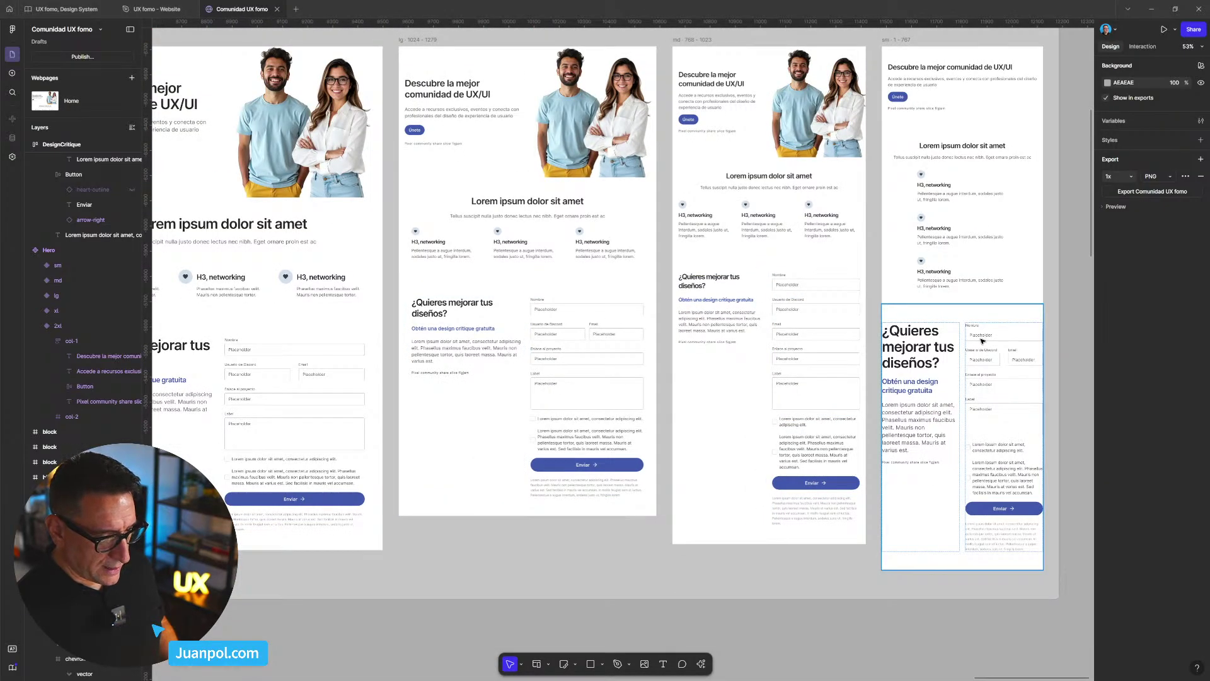
scroll(731, 369, right, 2)
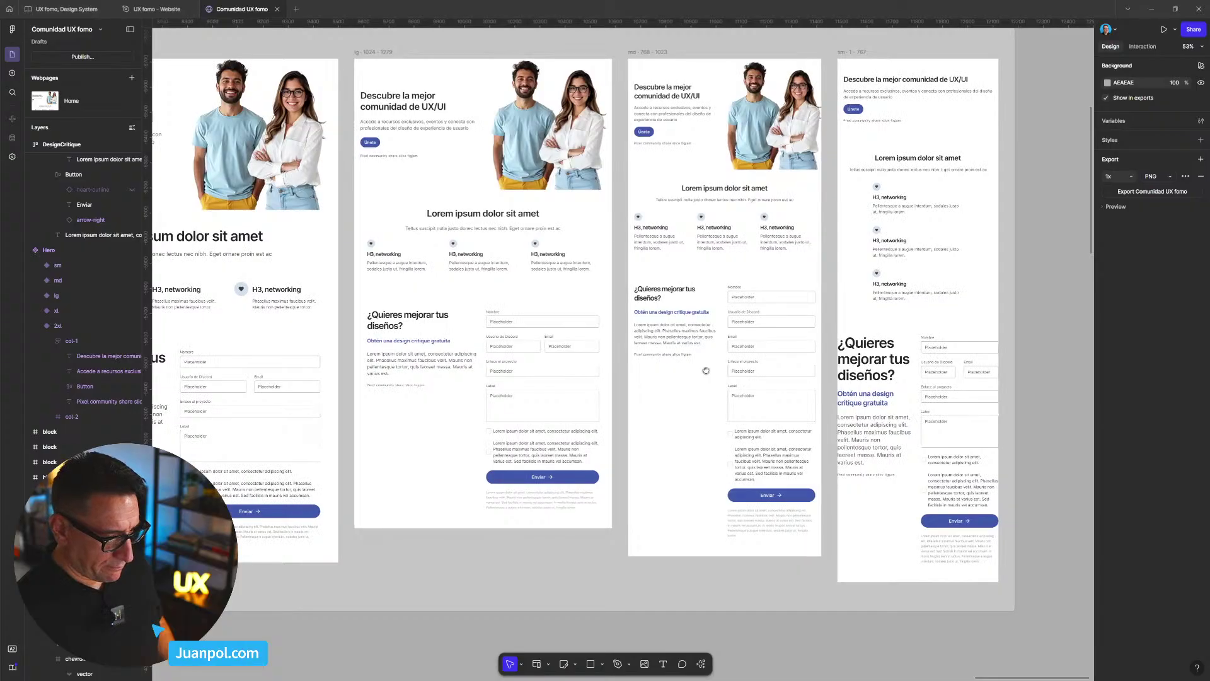
- Compare the DesignCritique text column and form layout between the lg and md breakpoints
scroll(531, 364, up, 3)
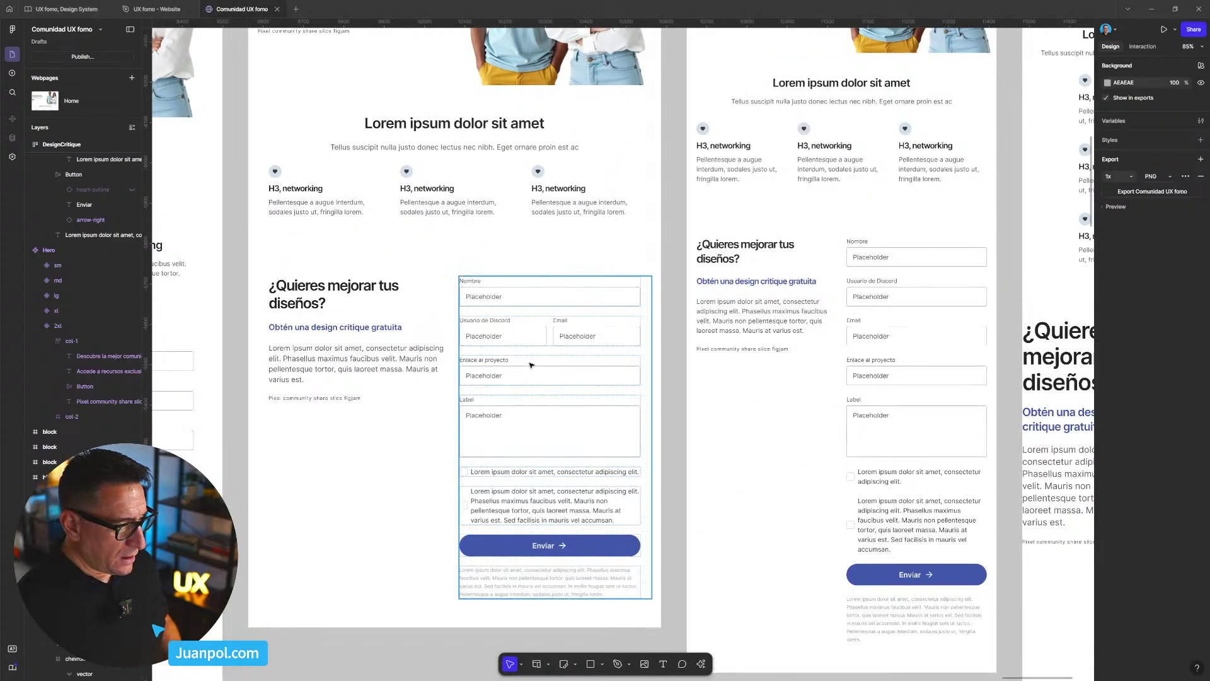
scroll(531, 364, down, 1)
scroll(666, 376, left, 4)
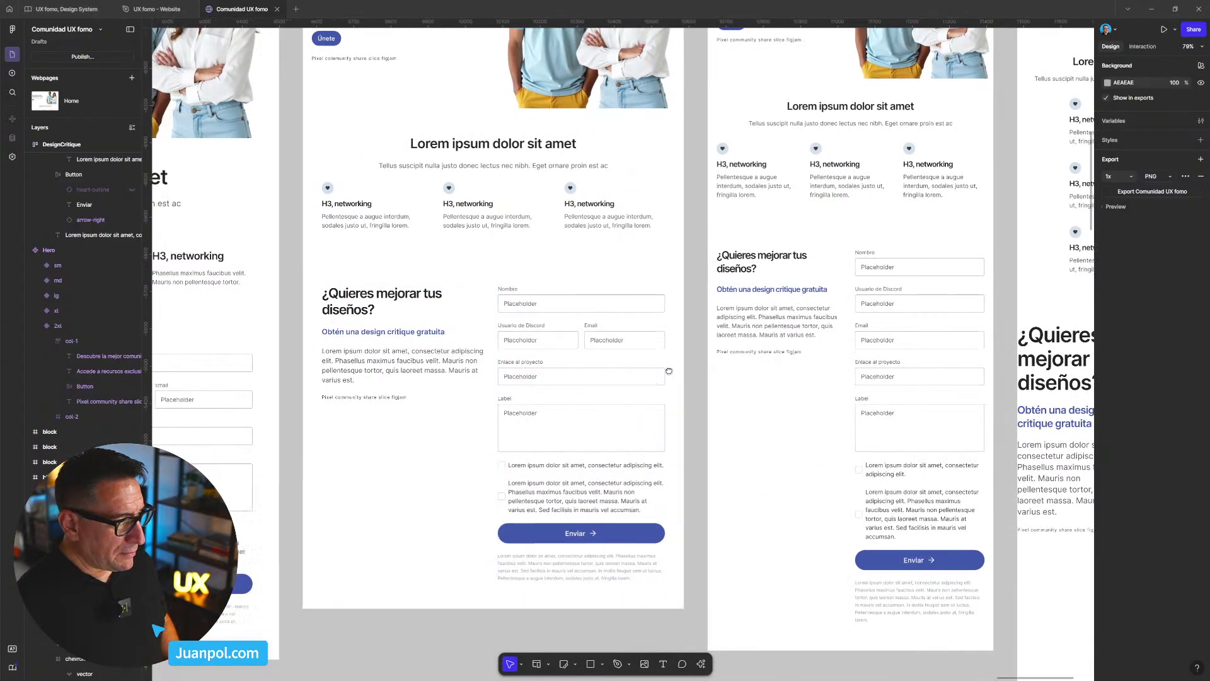
scroll(667, 375, down, 3)
scroll(725, 365, up, 2)
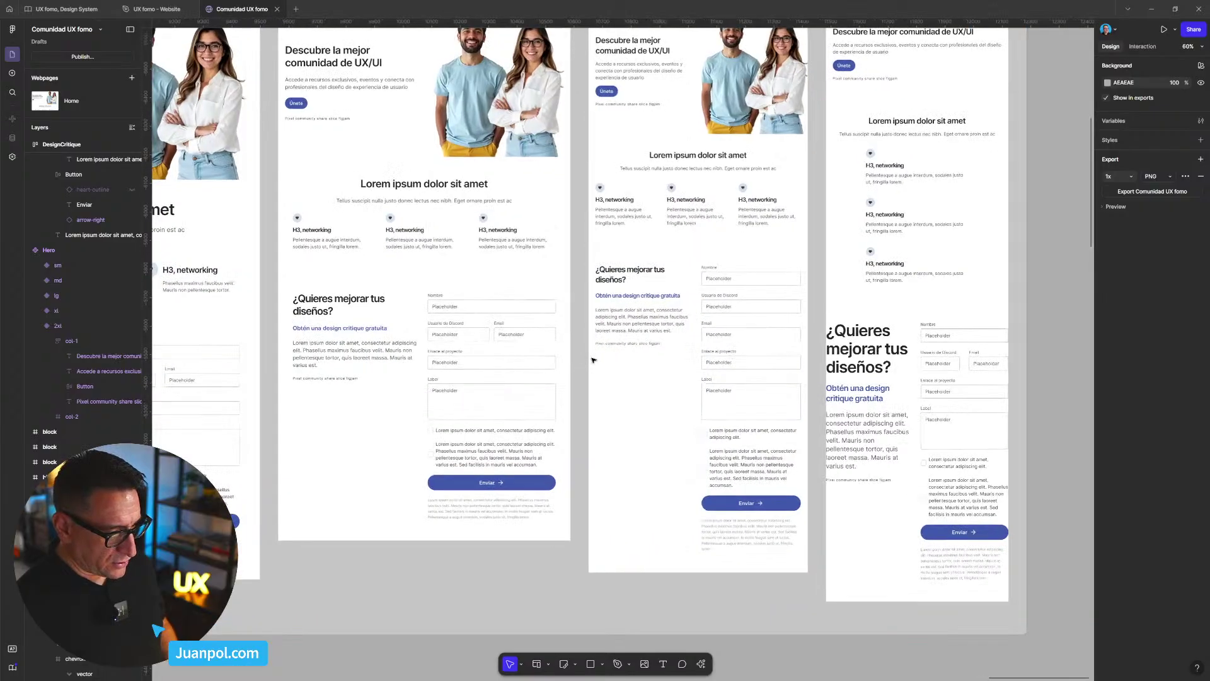
scroll(740, 353, up, 1)
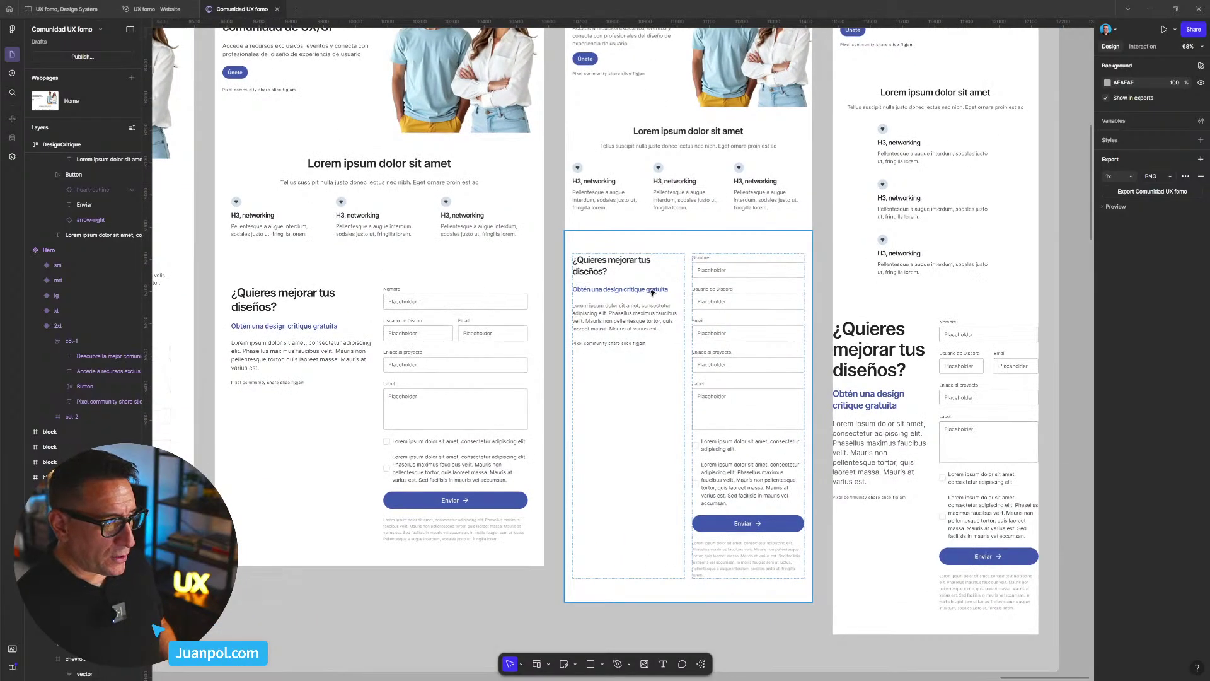
scroll(592, 260, up, 3)
click(584, 289)
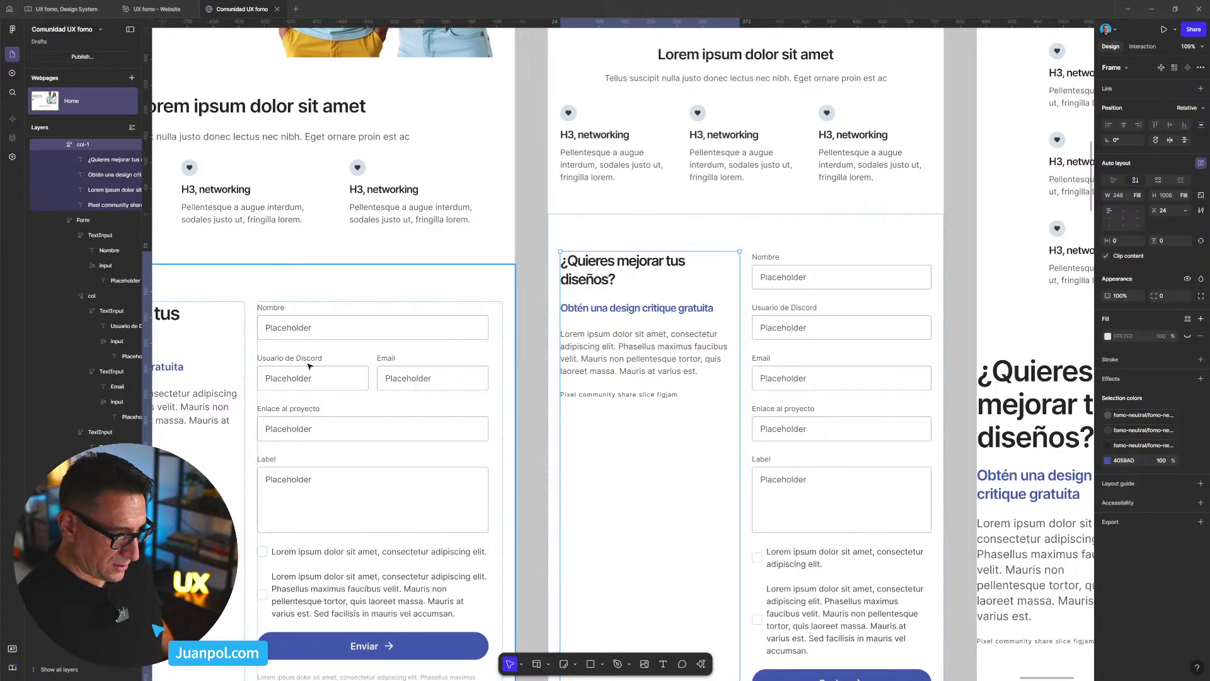
click(335, 366)
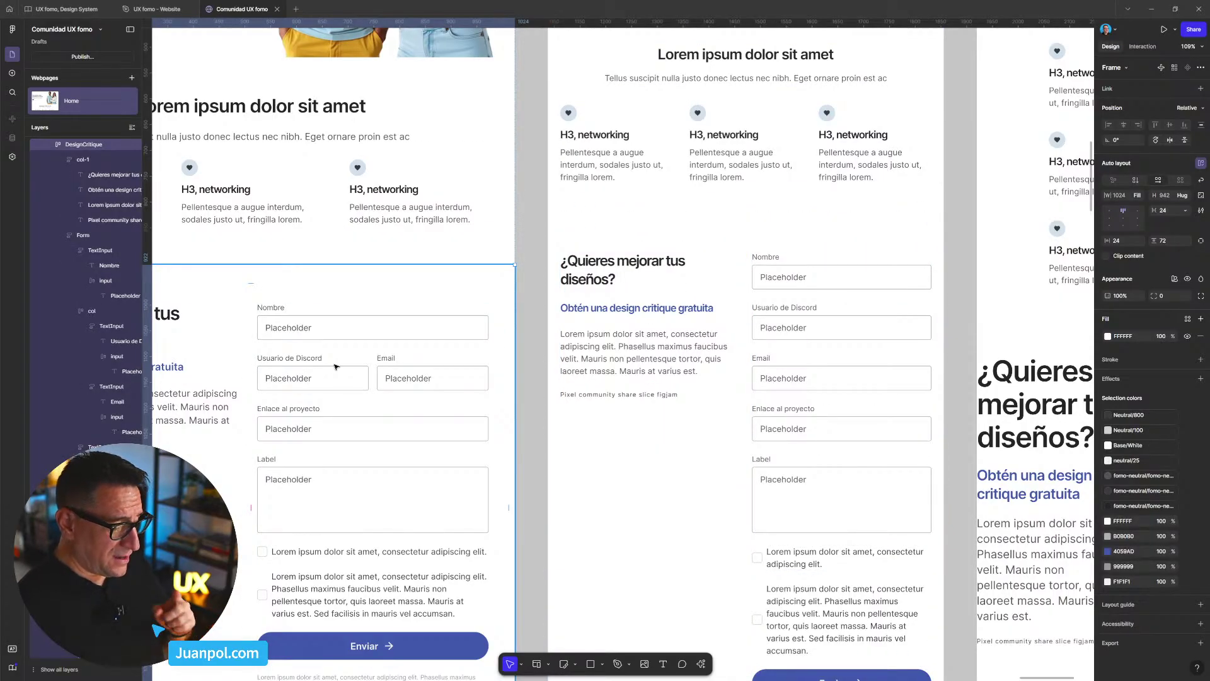
scroll(796, 263, down, 1)
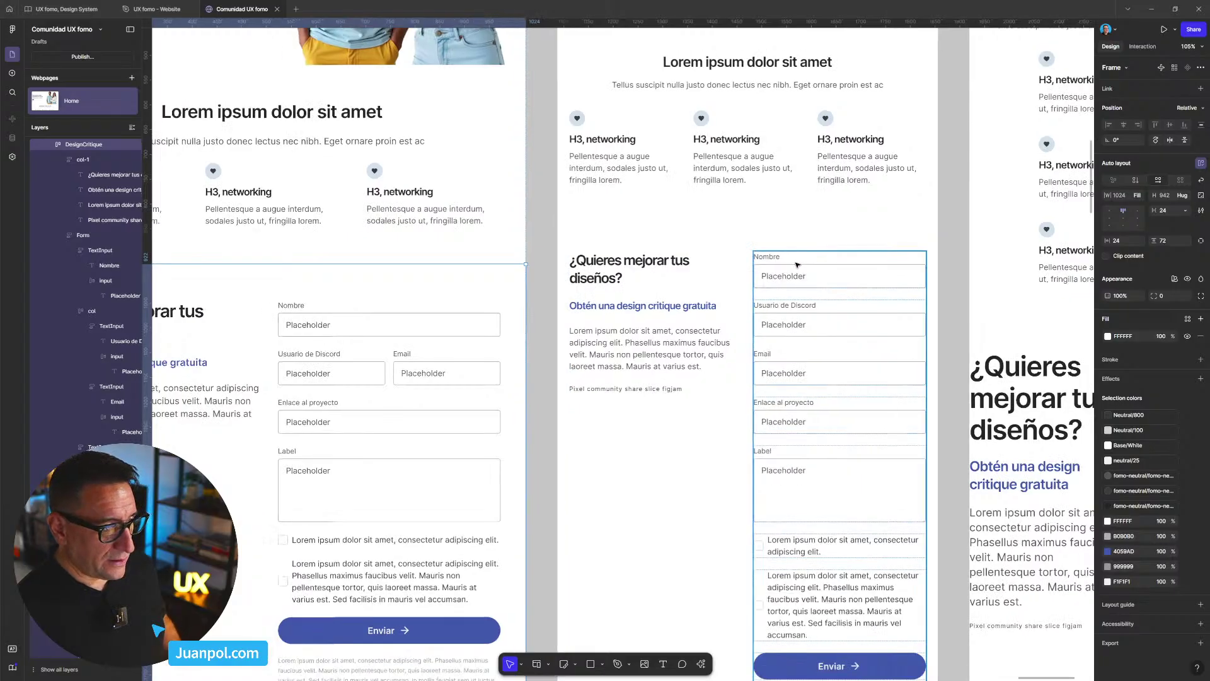
drag(914, 255, 908, 253)
scroll(908, 252, down, 5)
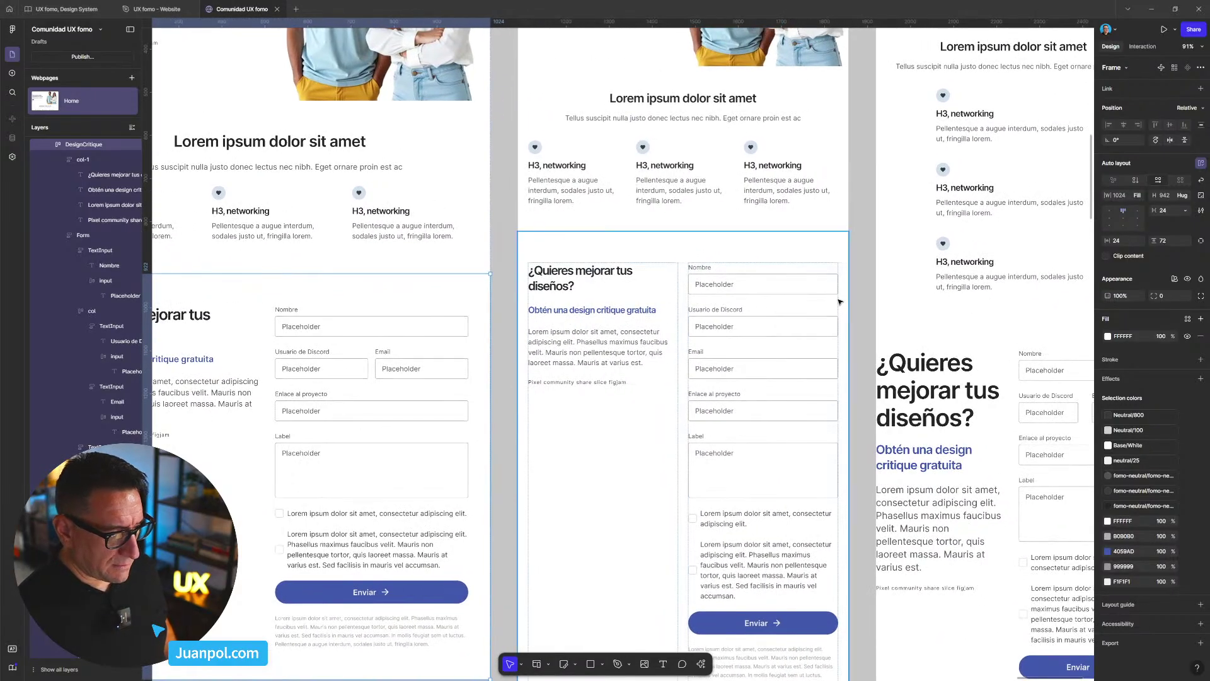
- Set both checkbox texts in the md DesignCritique form to font size 14 with line height 22
scroll(752, 409, up, 5)
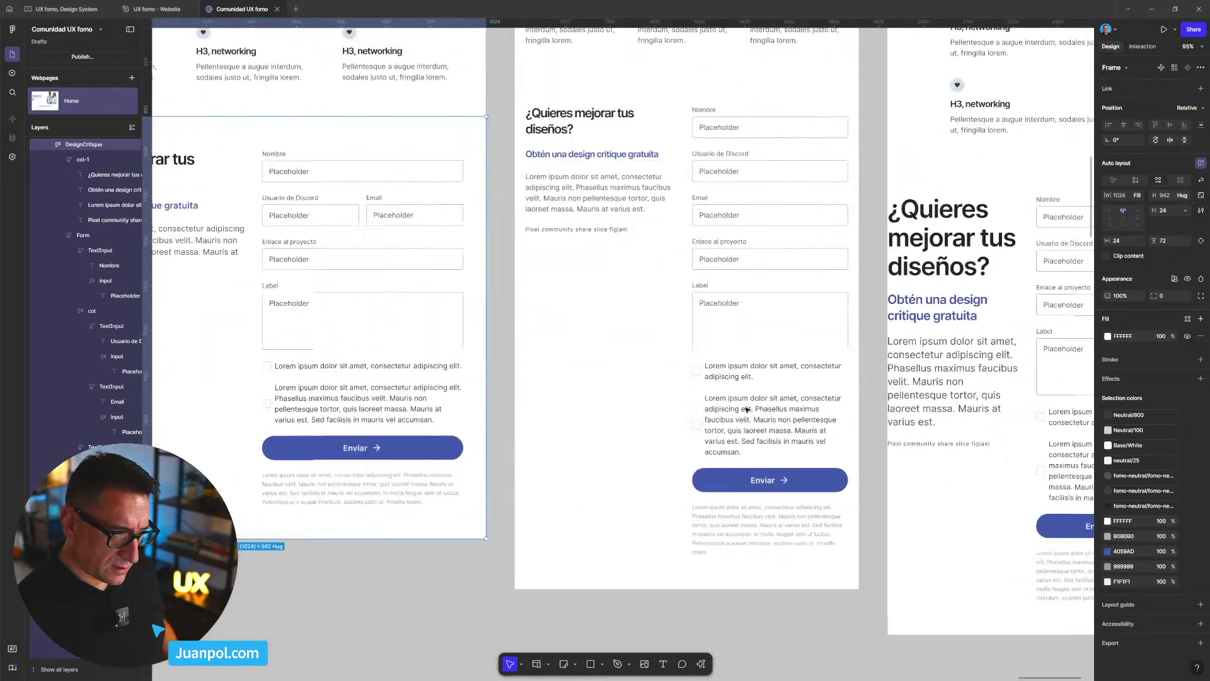
scroll(738, 387, up, 2)
scroll(731, 375, up, 3)
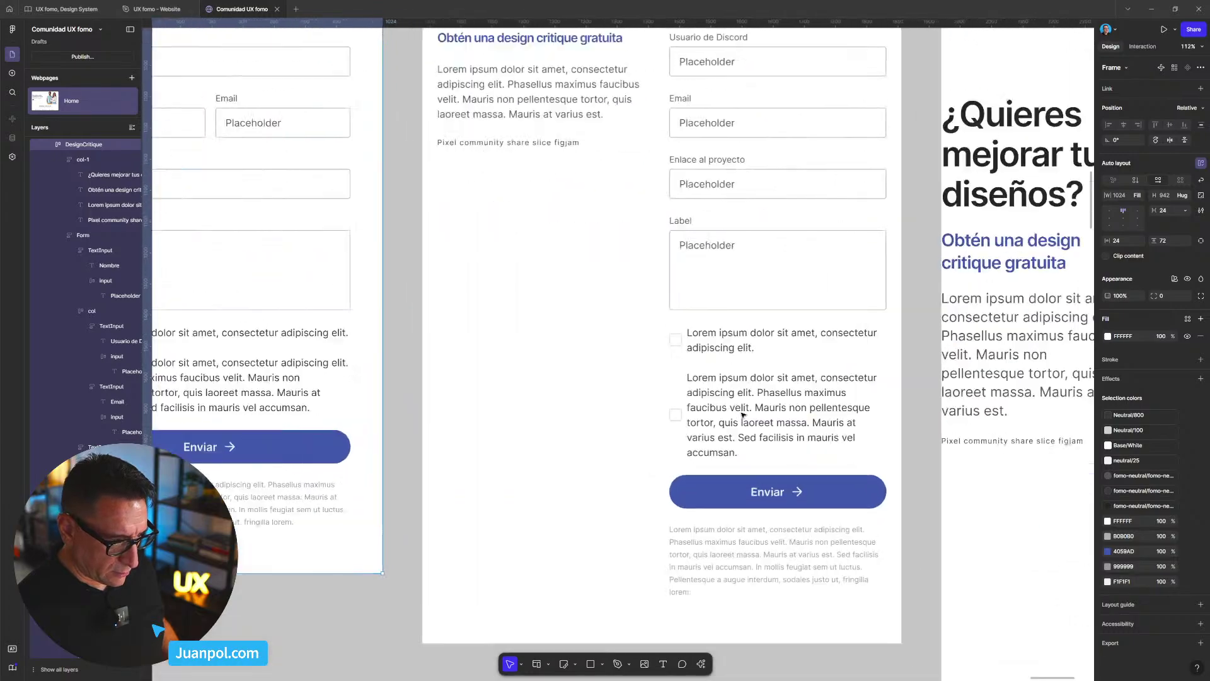
click(726, 346)
shift+click(725, 409)
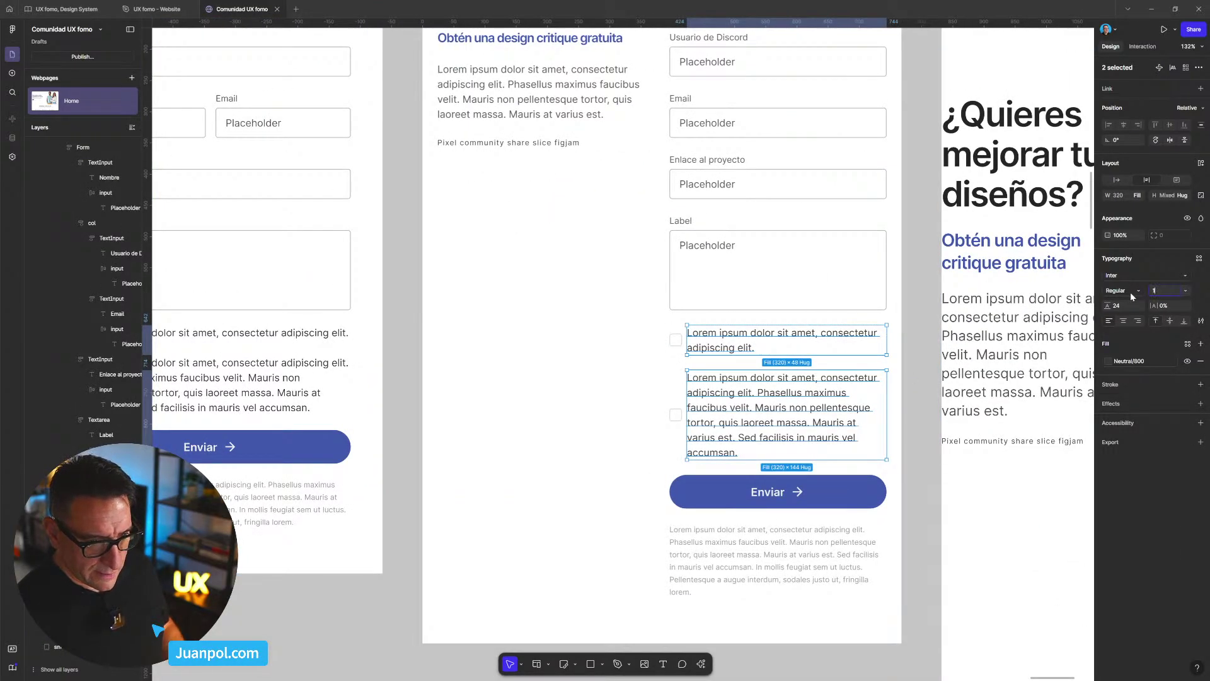
text(14)
key(Return)
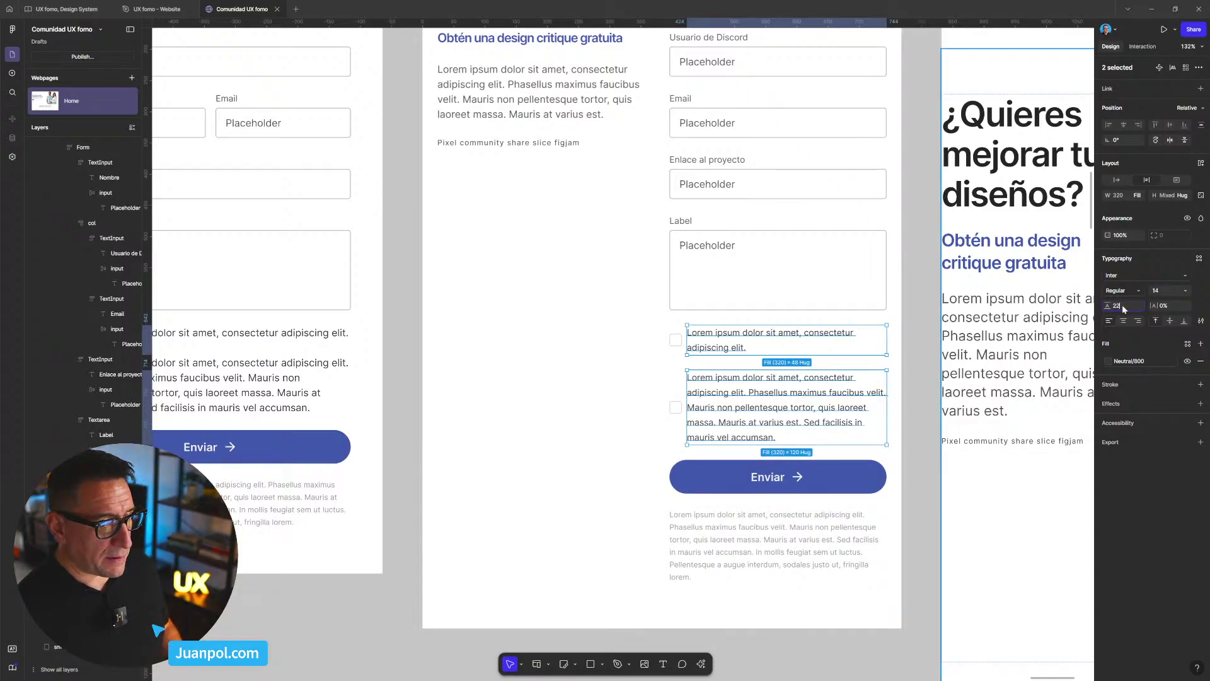
key(Return)
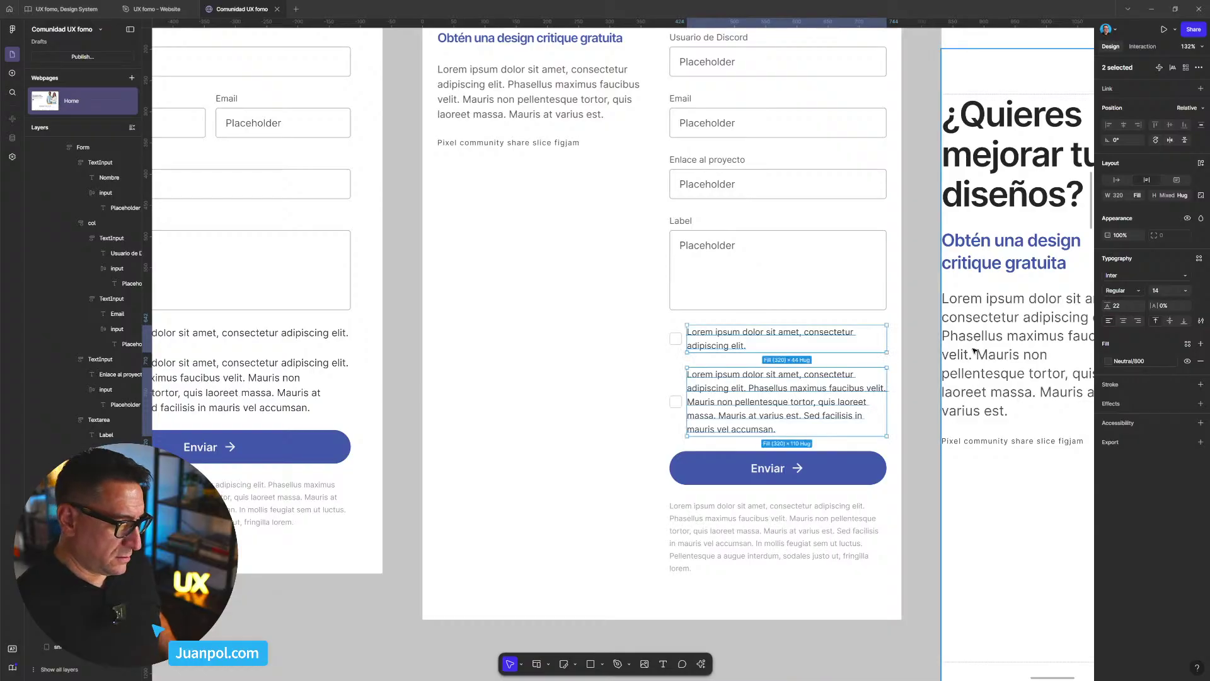
click(932, 364)
- Preview the Home page, check the DesignCritique section while widening the viewport to about 1632, and return to the editor
scroll(930, 379, down, 4)
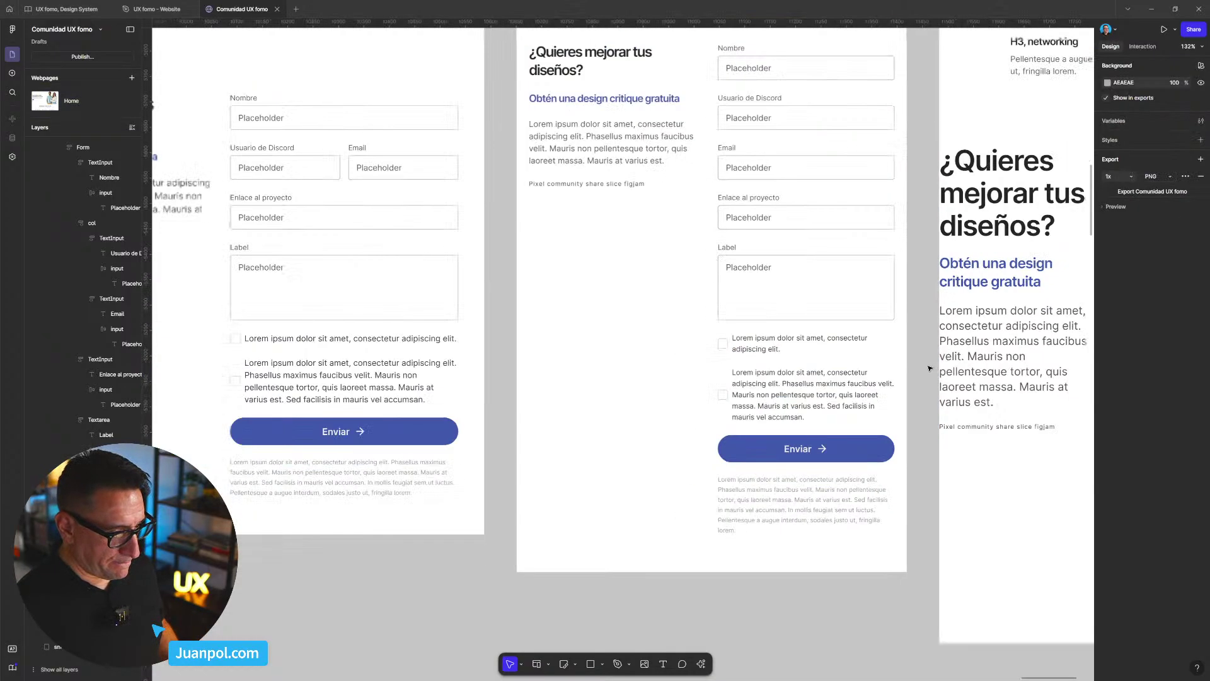
scroll(922, 406, up, 1)
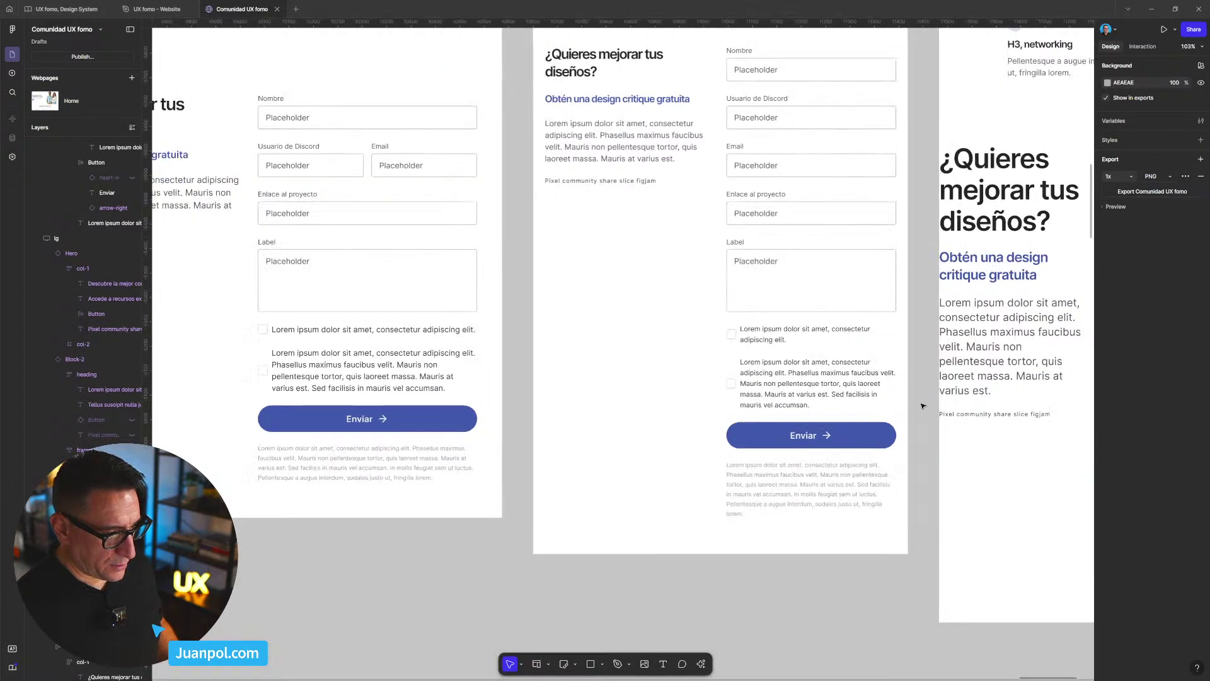
scroll(917, 401, down, 4)
drag(912, 379, 887, 466)
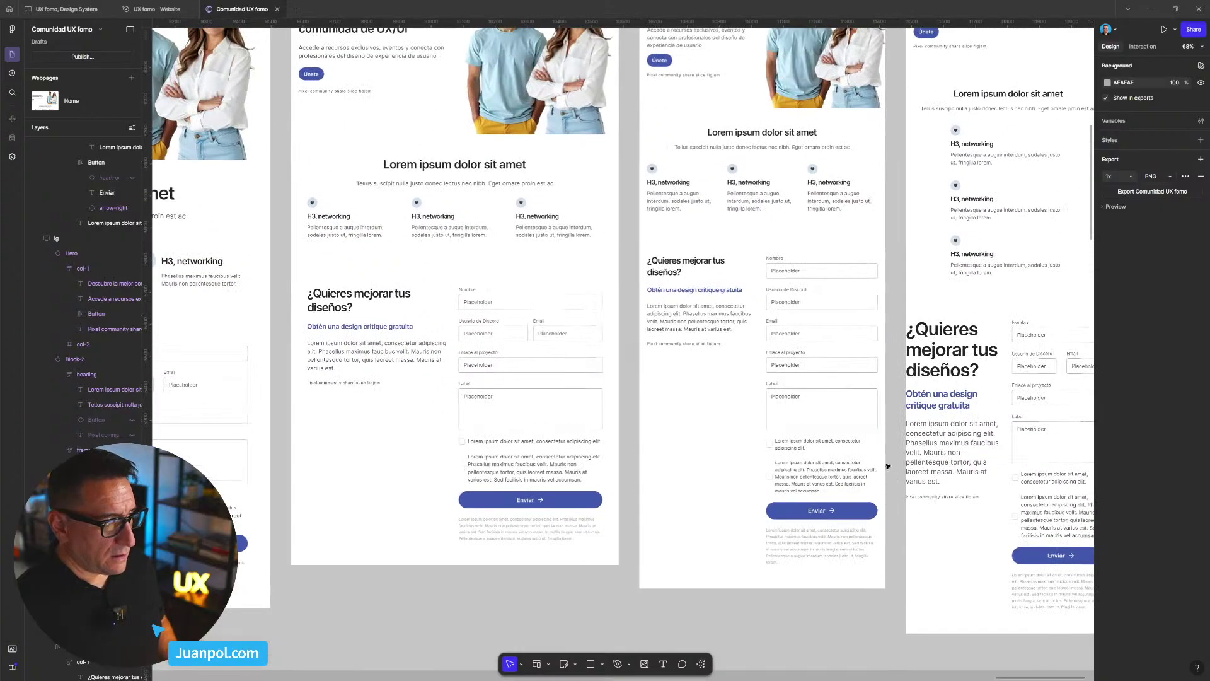
scroll(713, 328, down, 6)
drag(679, 221, 946, 227)
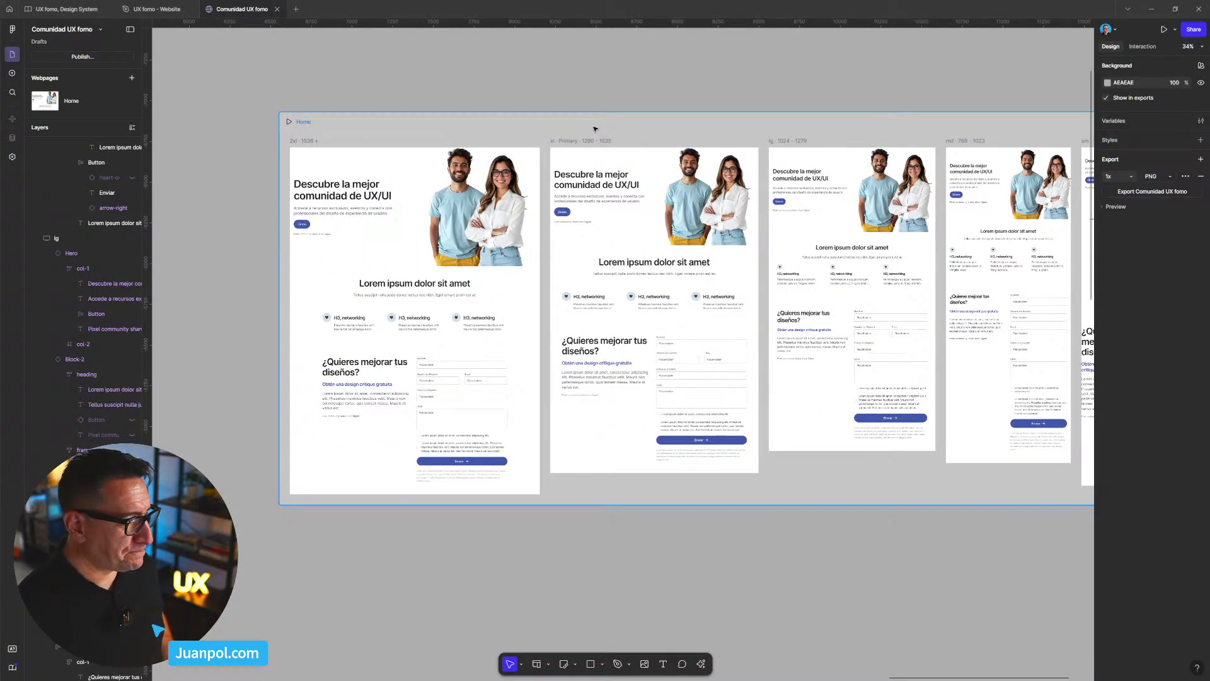
click(595, 129)
key(shift+space)
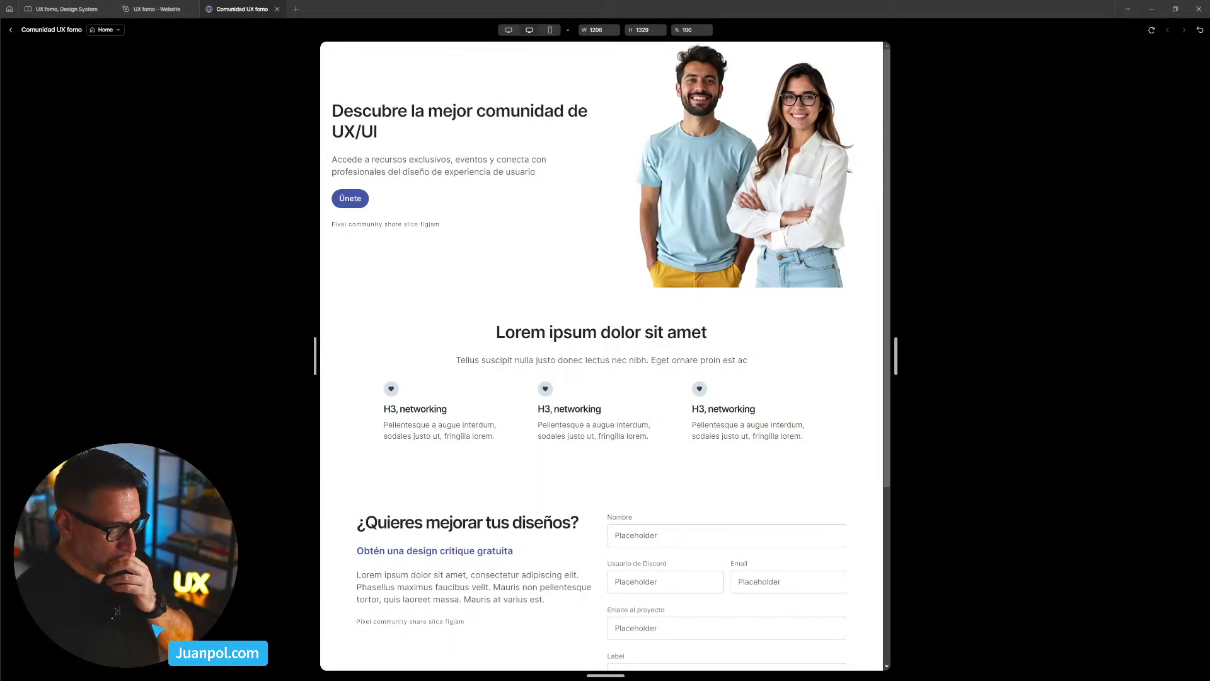
scroll(647, 163, down, 4)
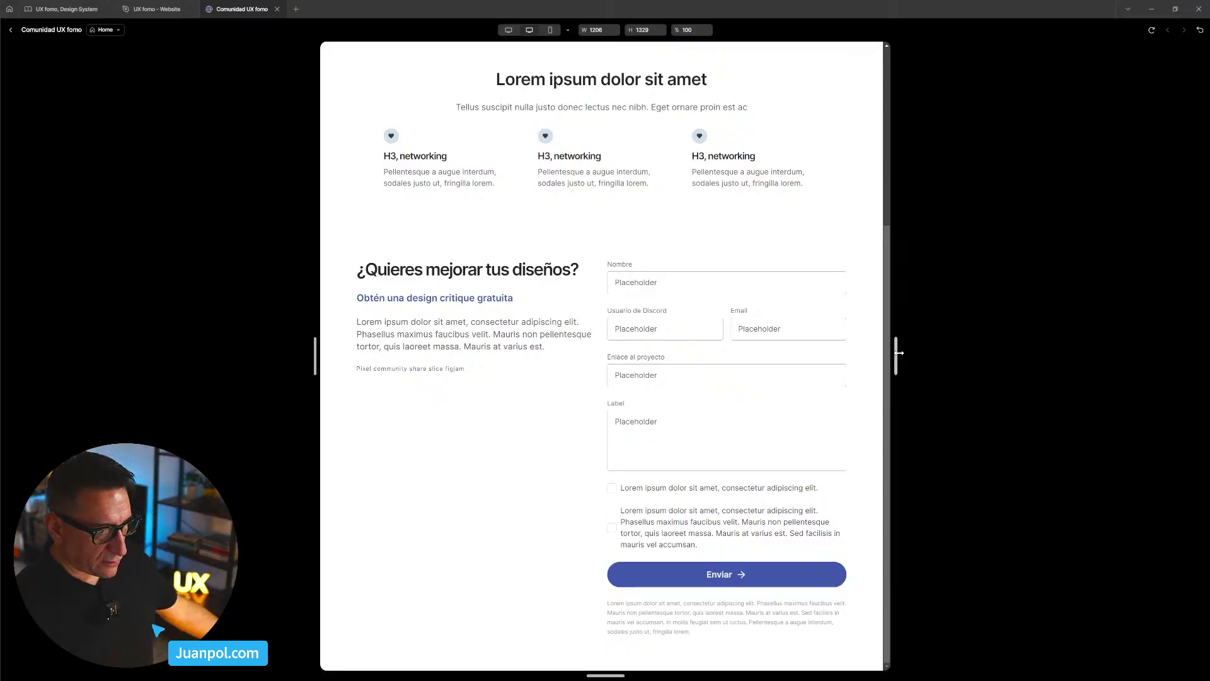
drag(899, 353, 1001, 363)
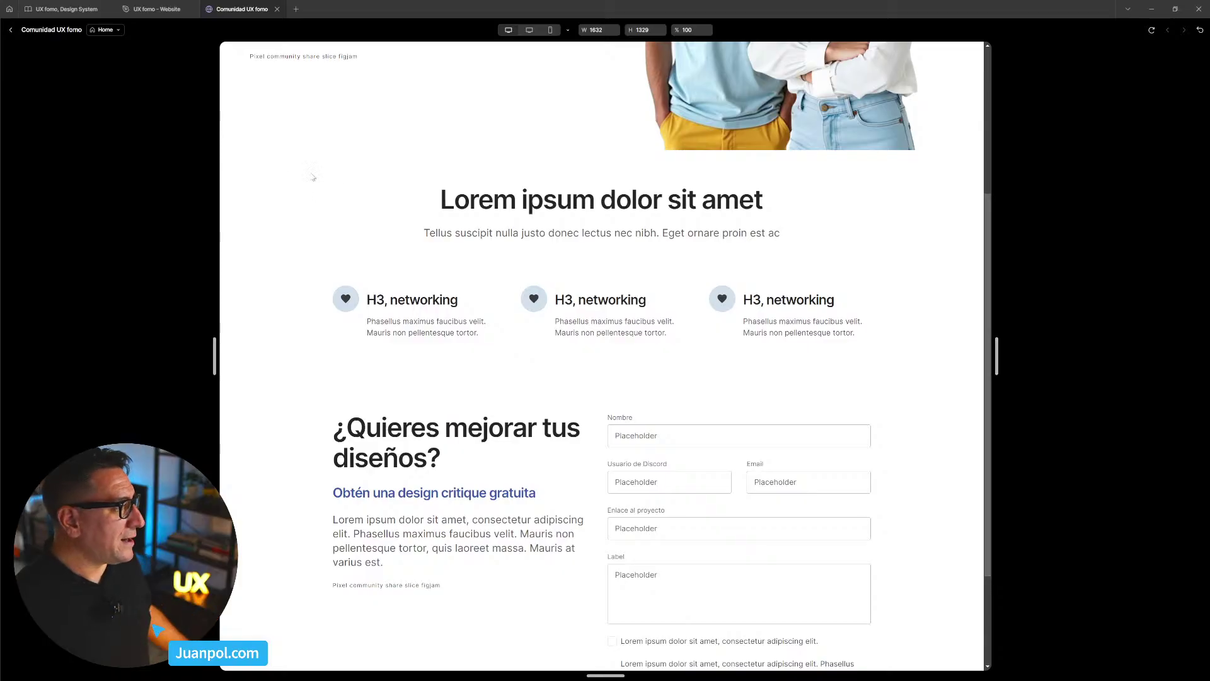
click(10, 30)
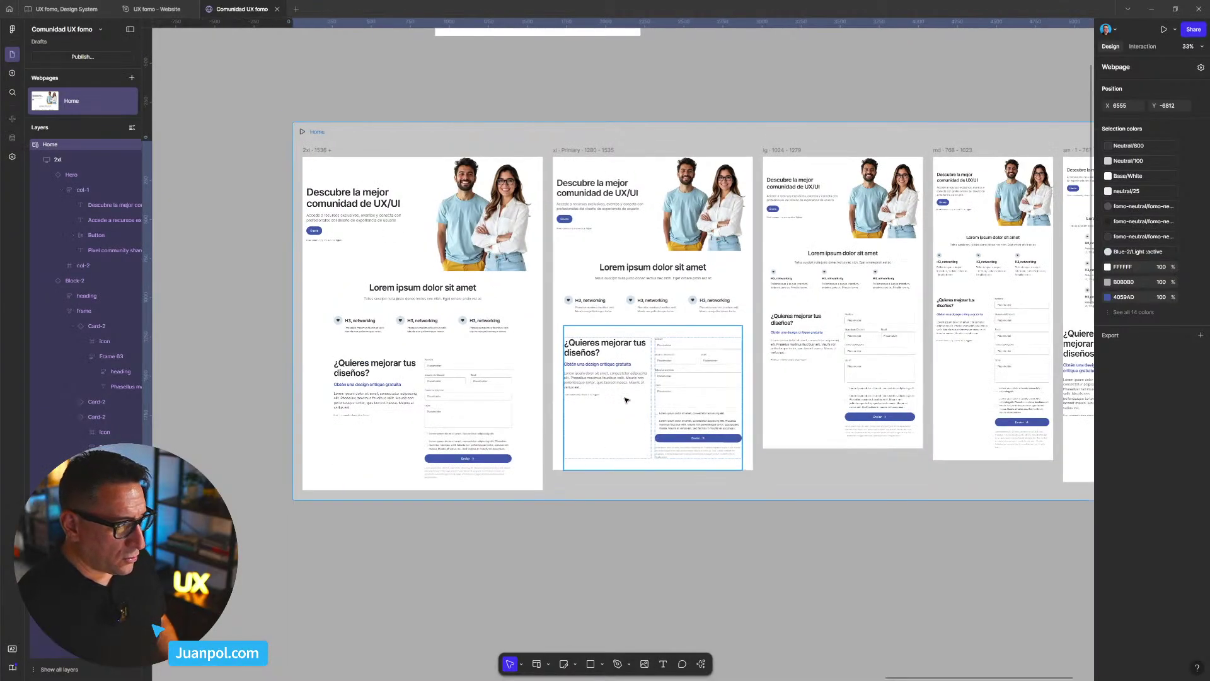
- Examine the DesignCritique section's text and form layout across the 2xl, xl, lg, md and sm breakpoints
scroll(627, 400, up, 3)
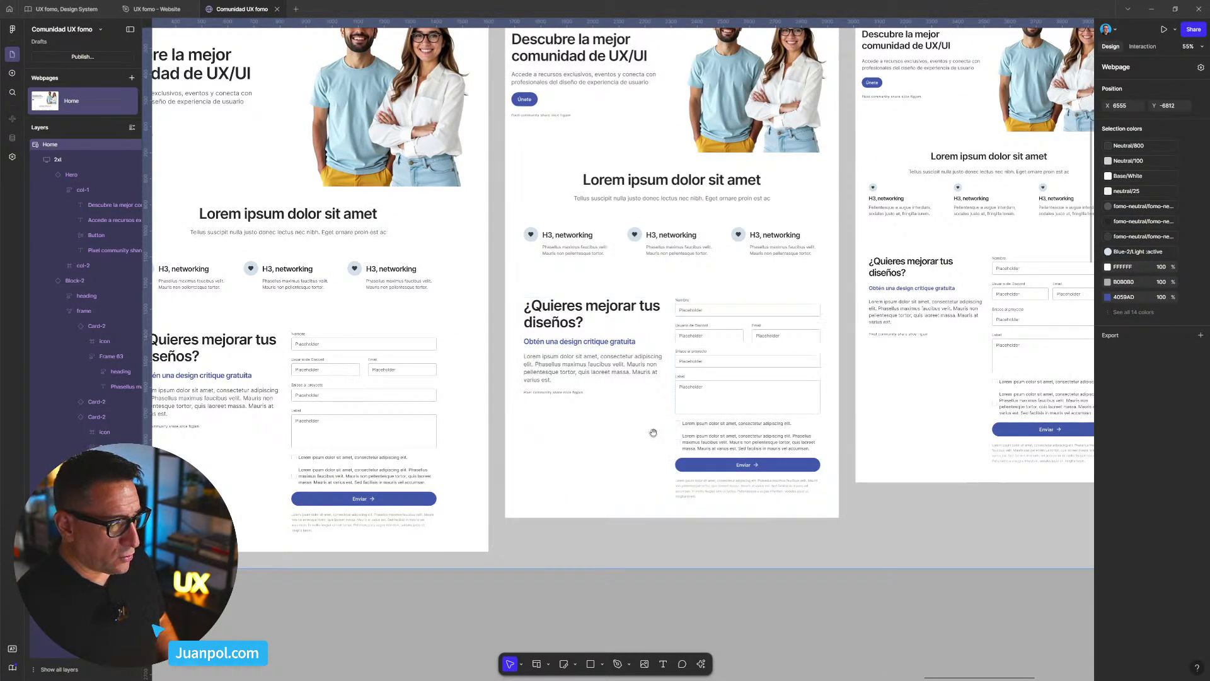
drag(654, 433, 612, 430)
scroll(611, 431, down, 2)
scroll(612, 431, up, 4)
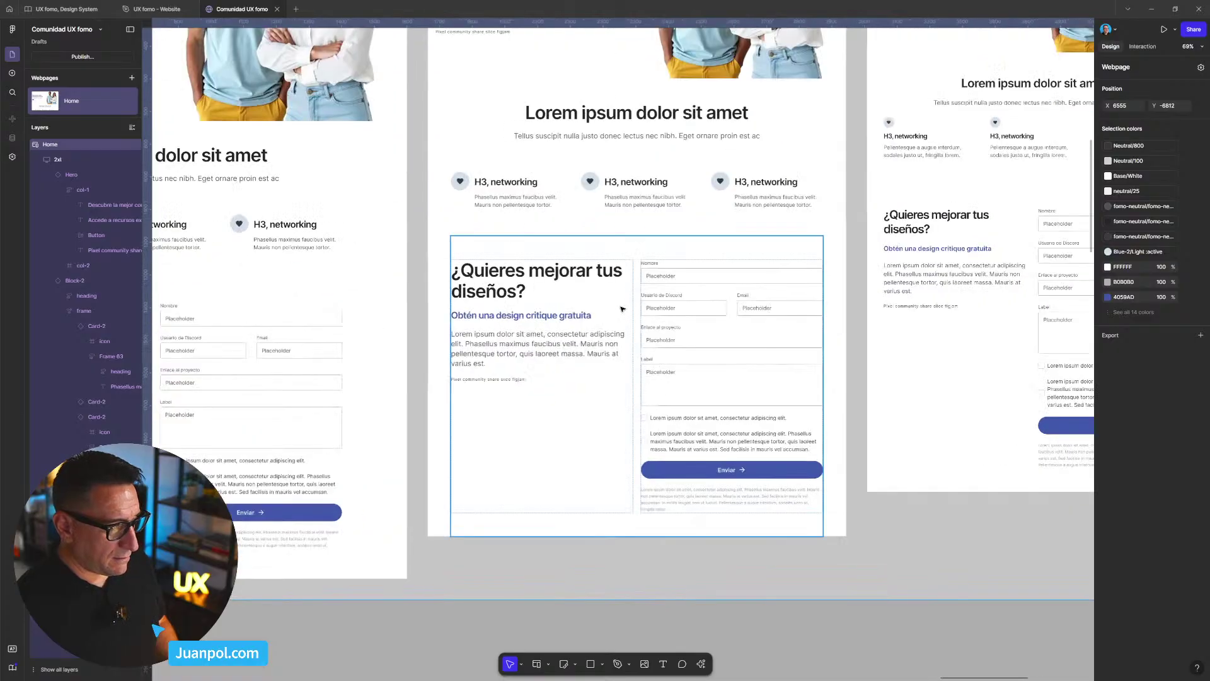
scroll(615, 334, down, 3)
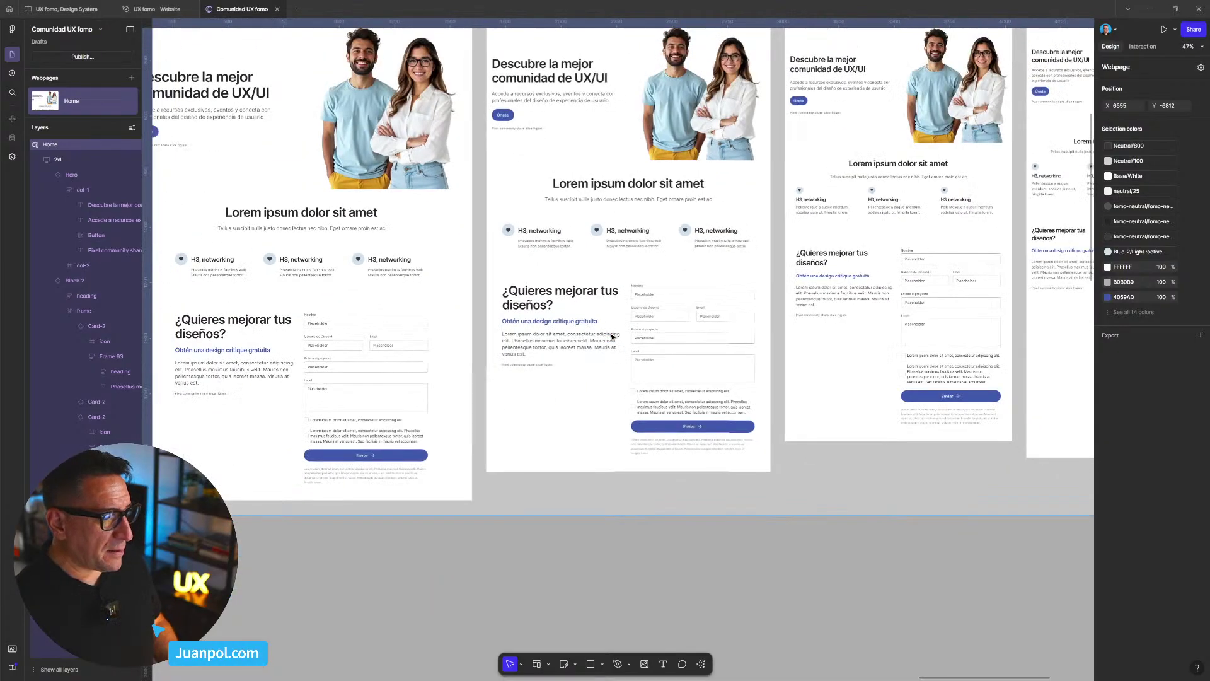
scroll(809, 354, down, 2)
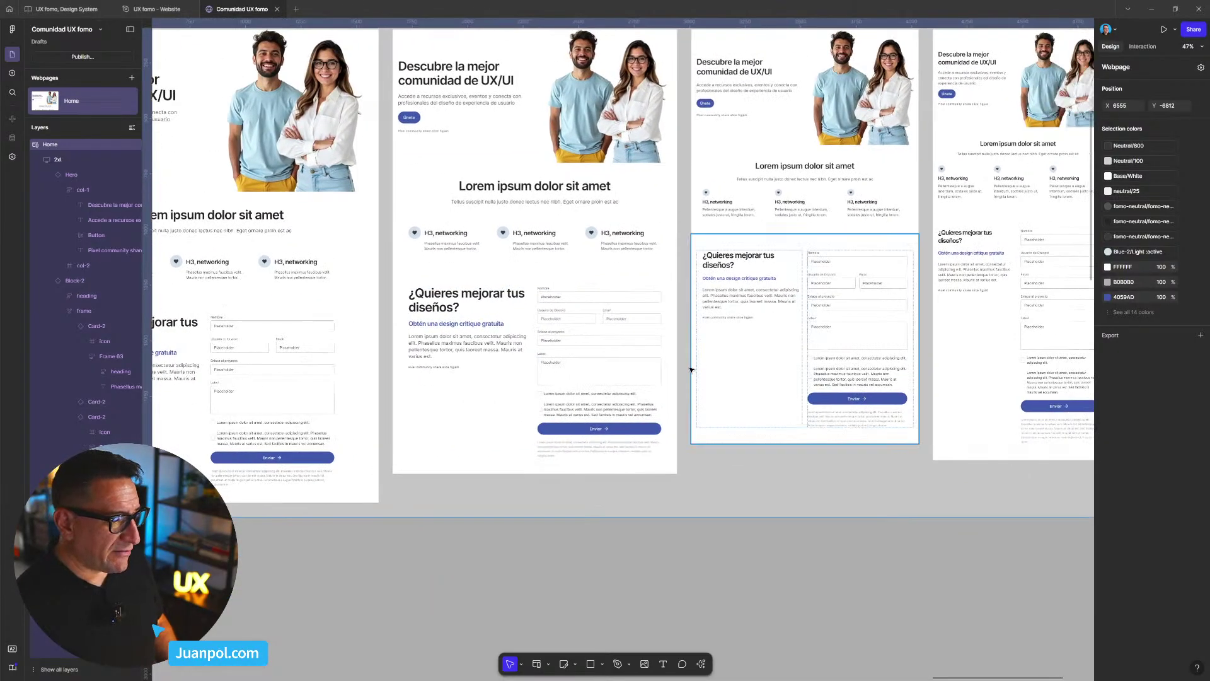
scroll(782, 345, right, 5)
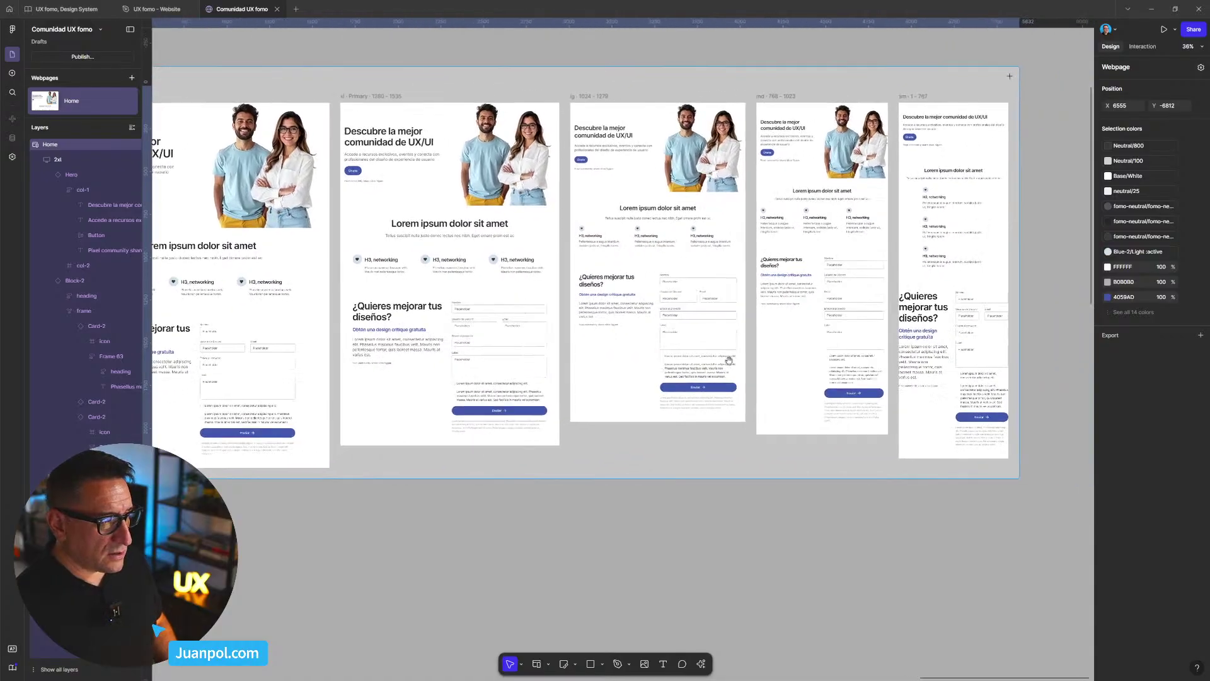
scroll(763, 373, up, 3)
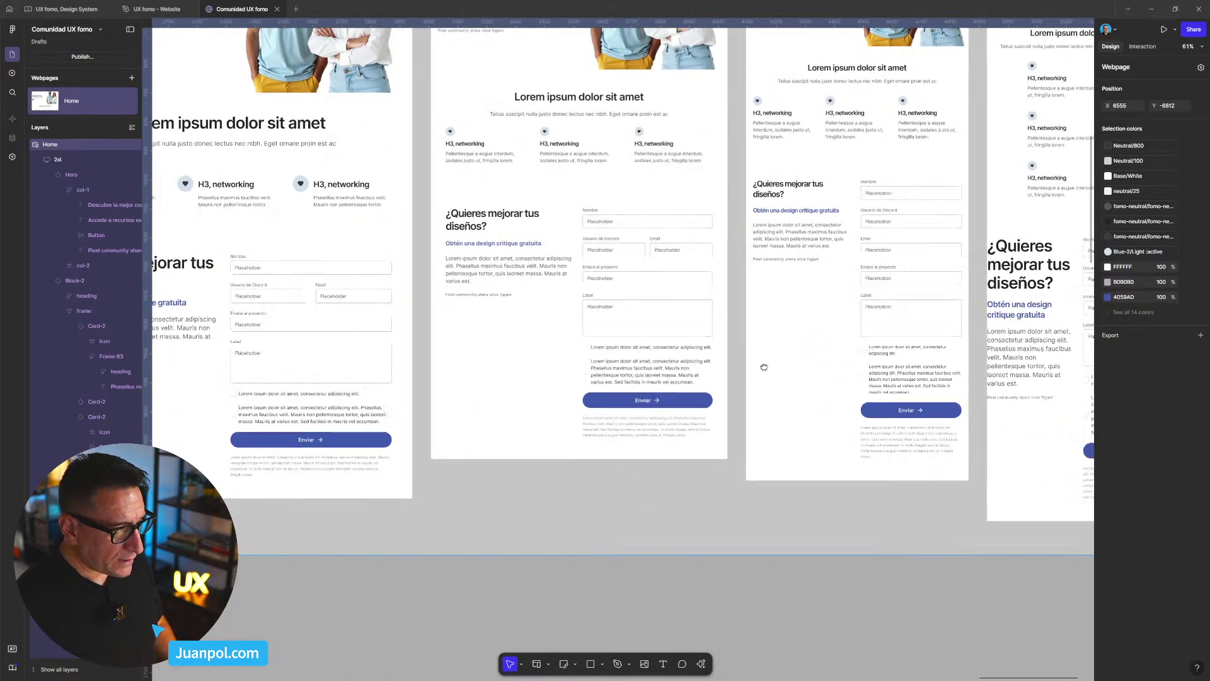
scroll(759, 366, up, 2)
scroll(757, 360, up, 3)
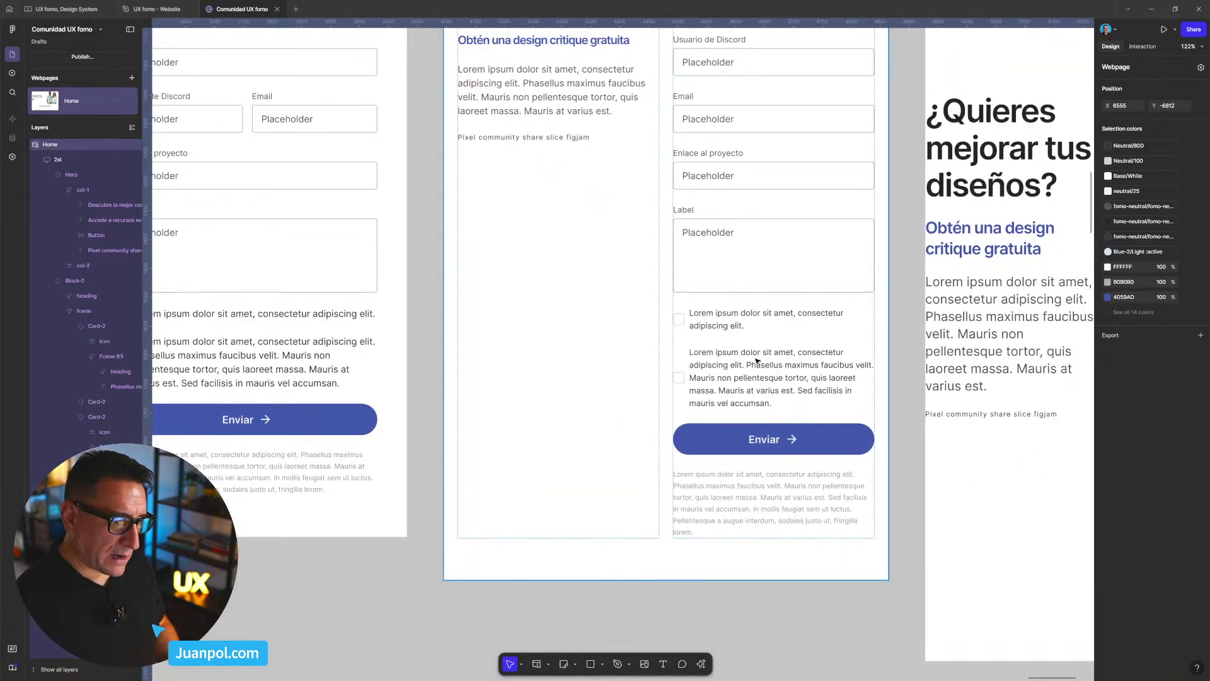
scroll(756, 361, down, 4)
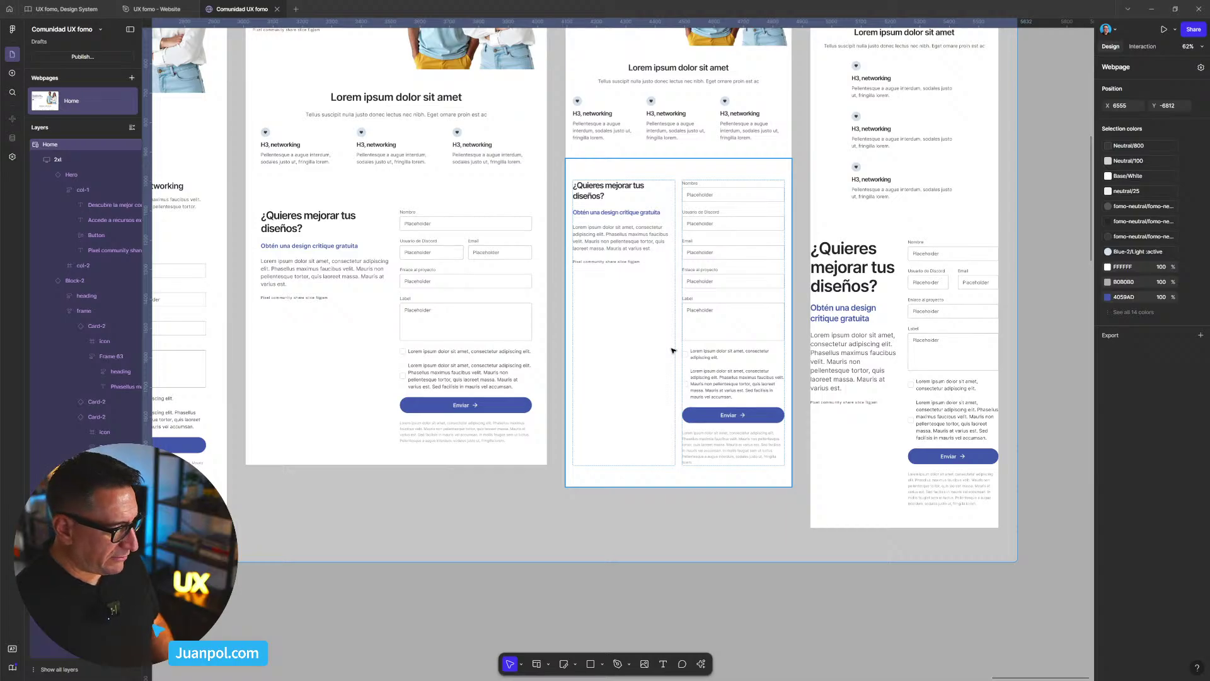
scroll(751, 331, right, 3)
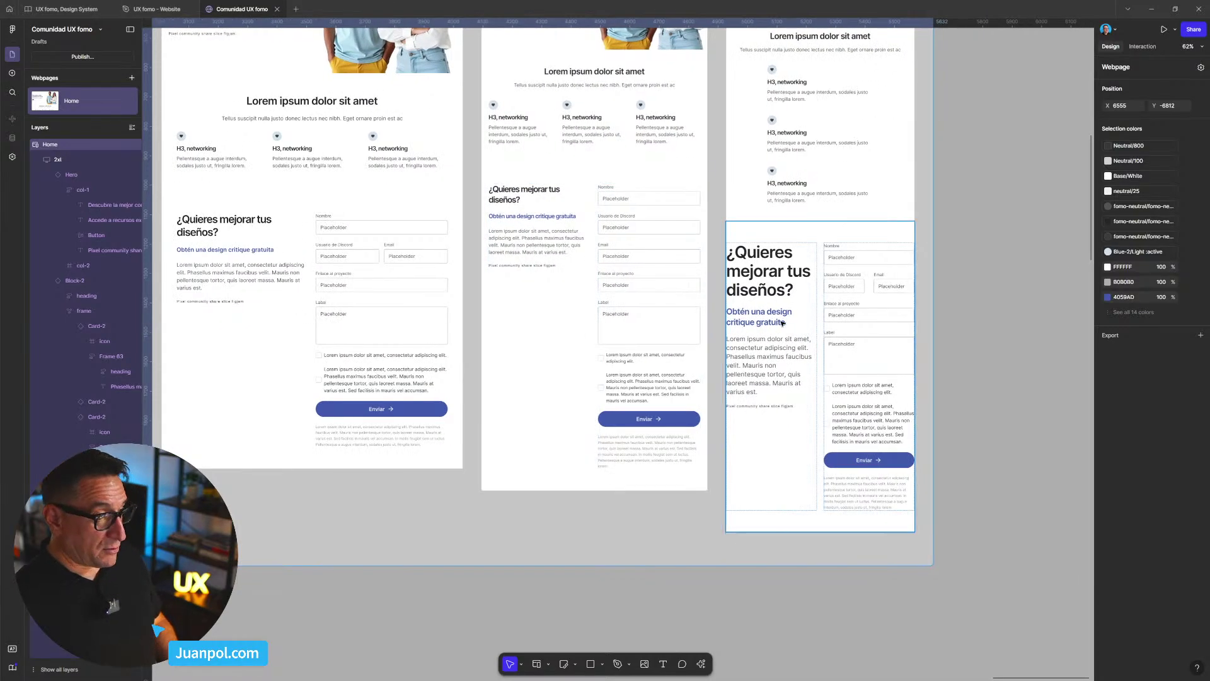
scroll(782, 323, down, 4)
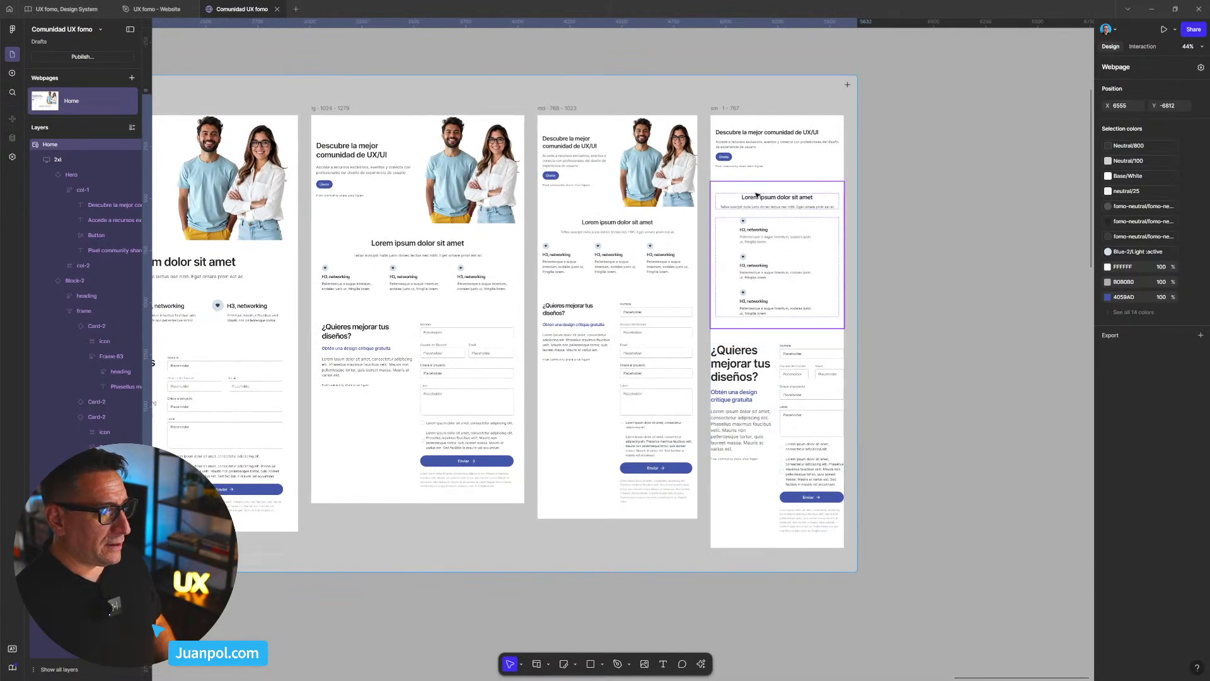
scroll(748, 368, right, 2)
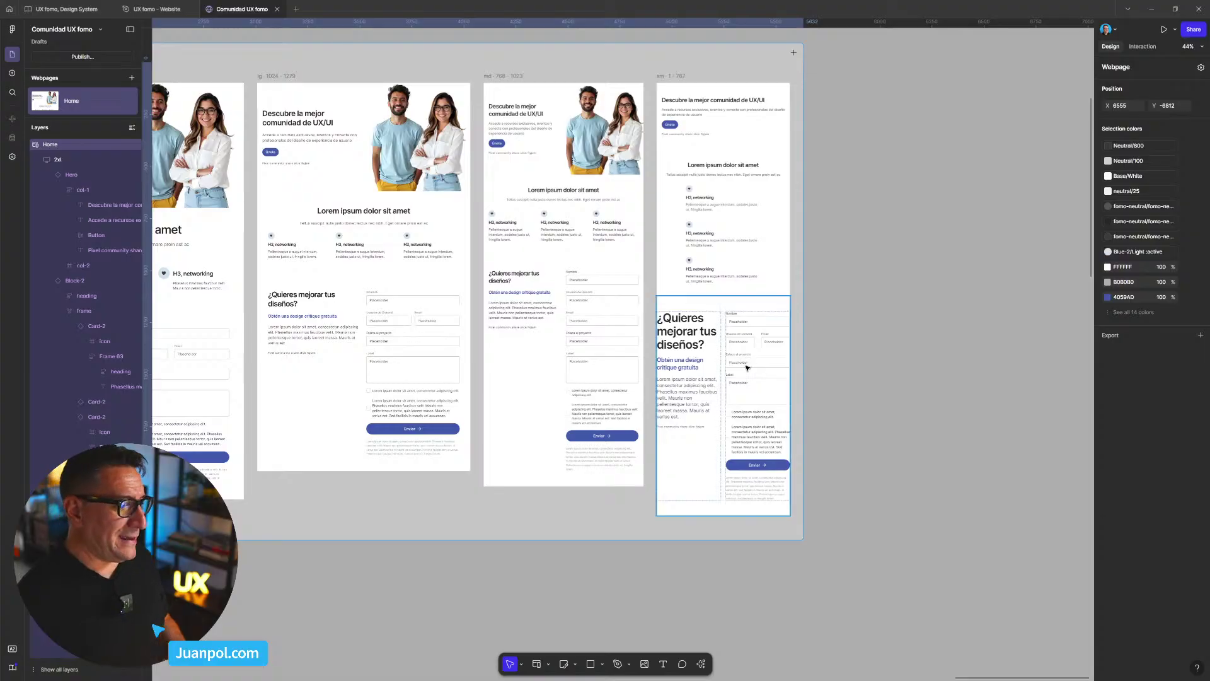
- Copy the md DesignCritique text column and paste it into the sm DesignCritique section
scroll(747, 367, up, 5)
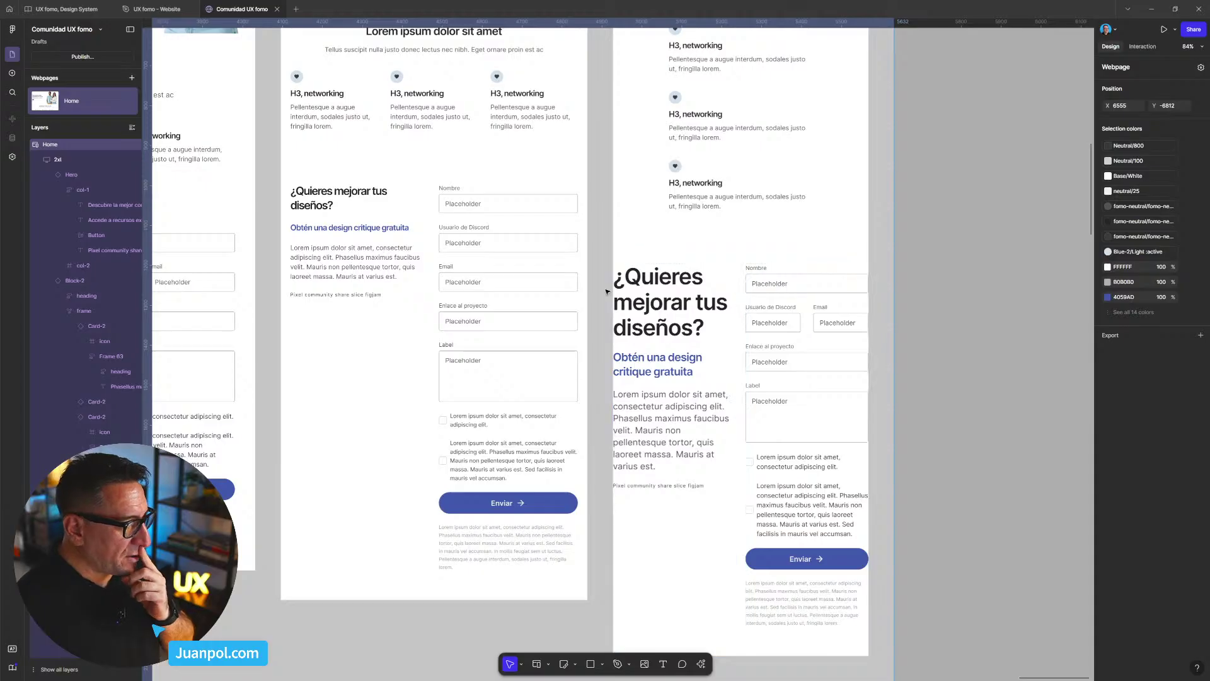
double_click(371, 239)
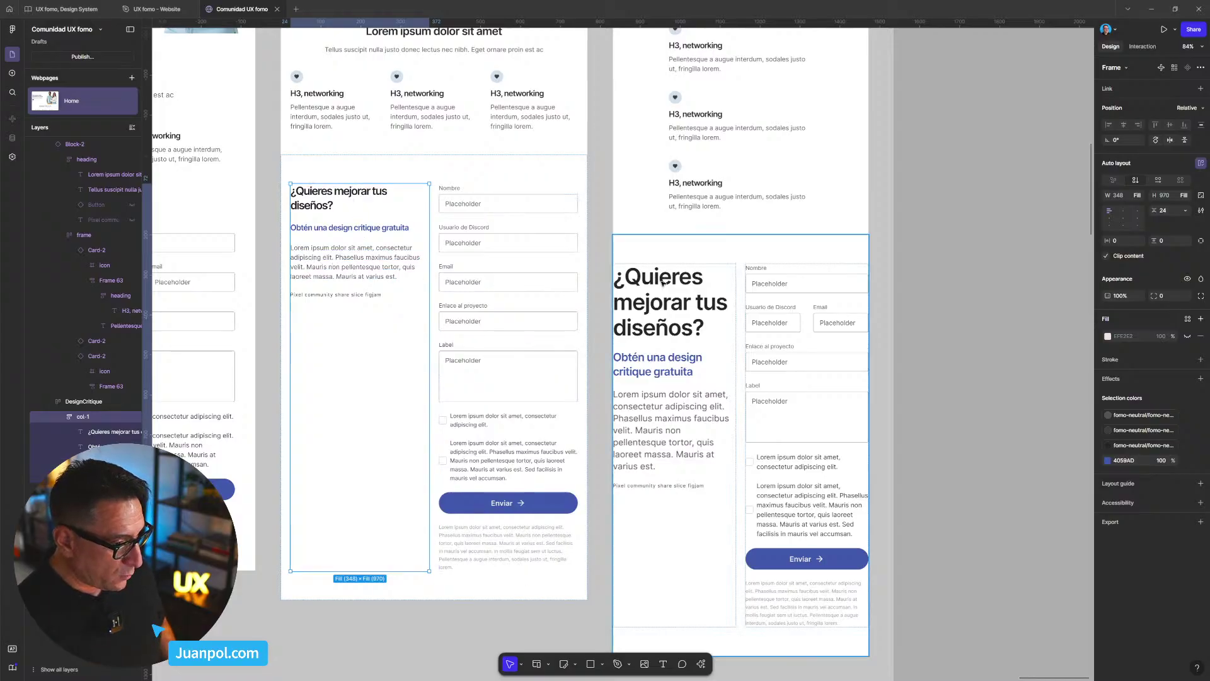
click(743, 320)
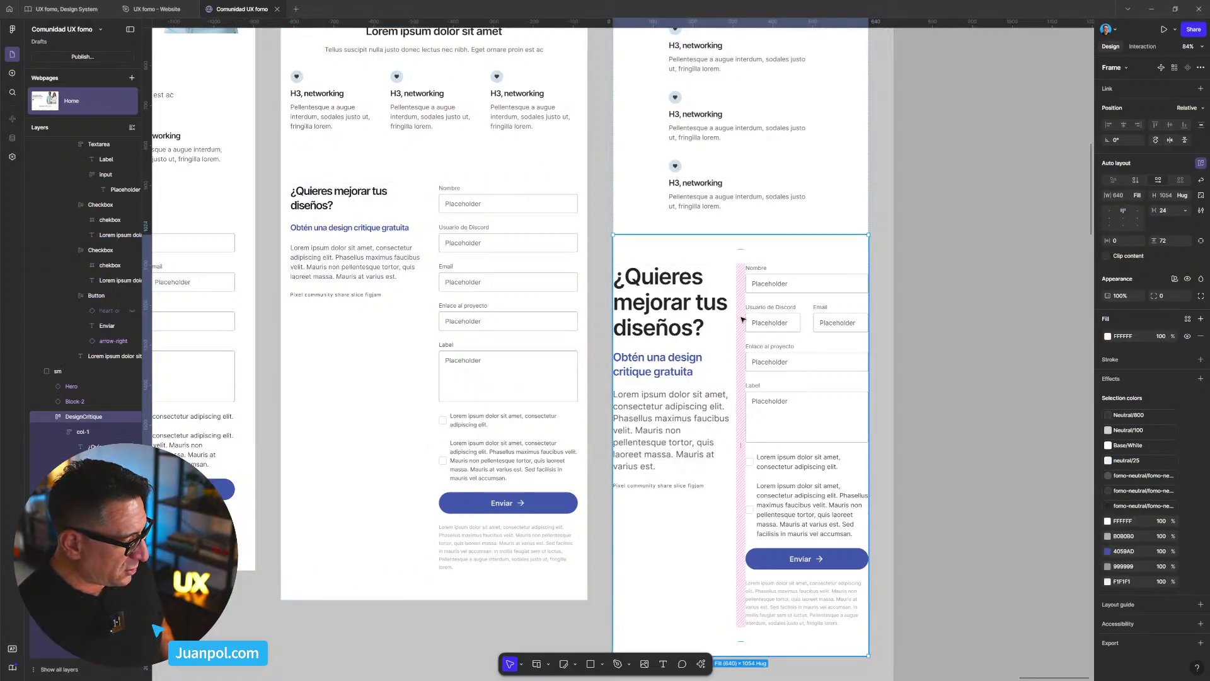
key(ctrl+v)
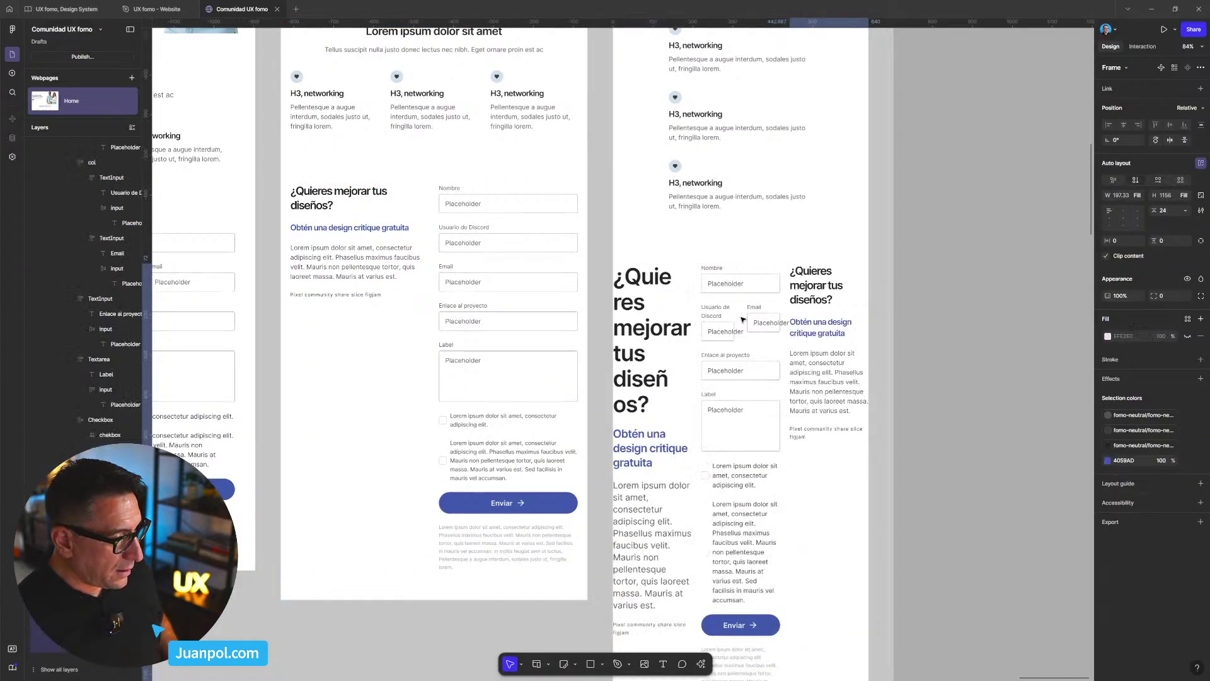
- Move the pasted text column ahead of the form in the sm DesignCritique section and hide the original large-text column
click(814, 345)
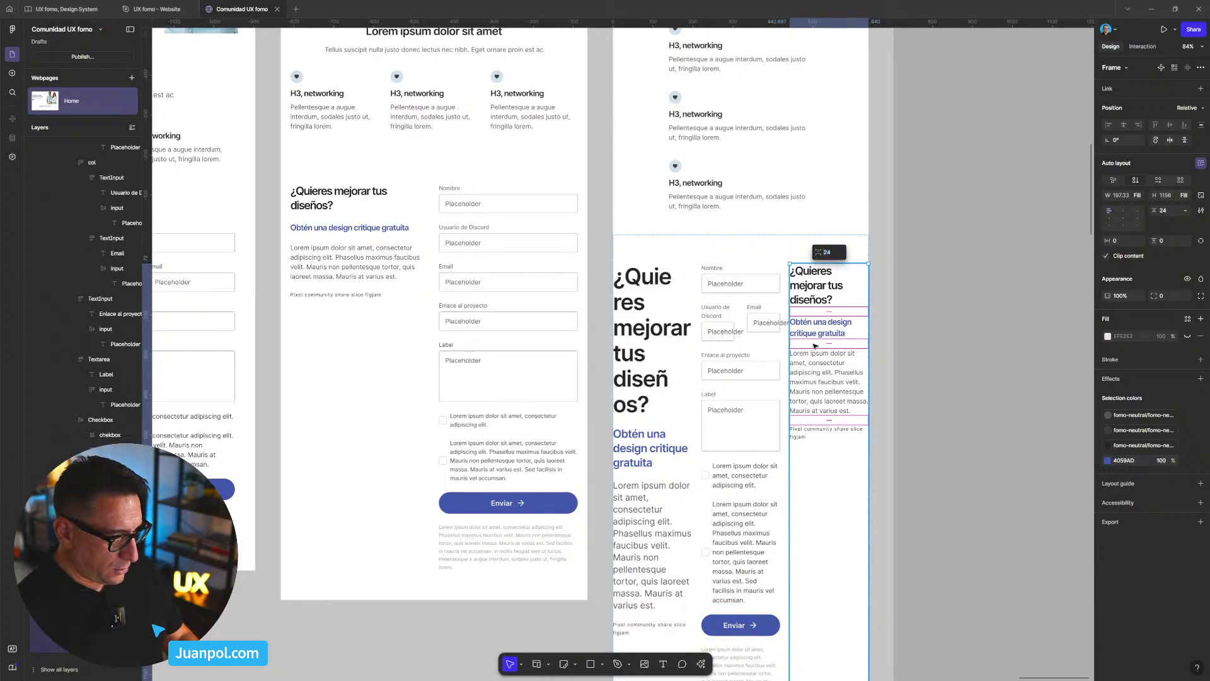
click(948, 262)
drag(840, 284, 682, 329)
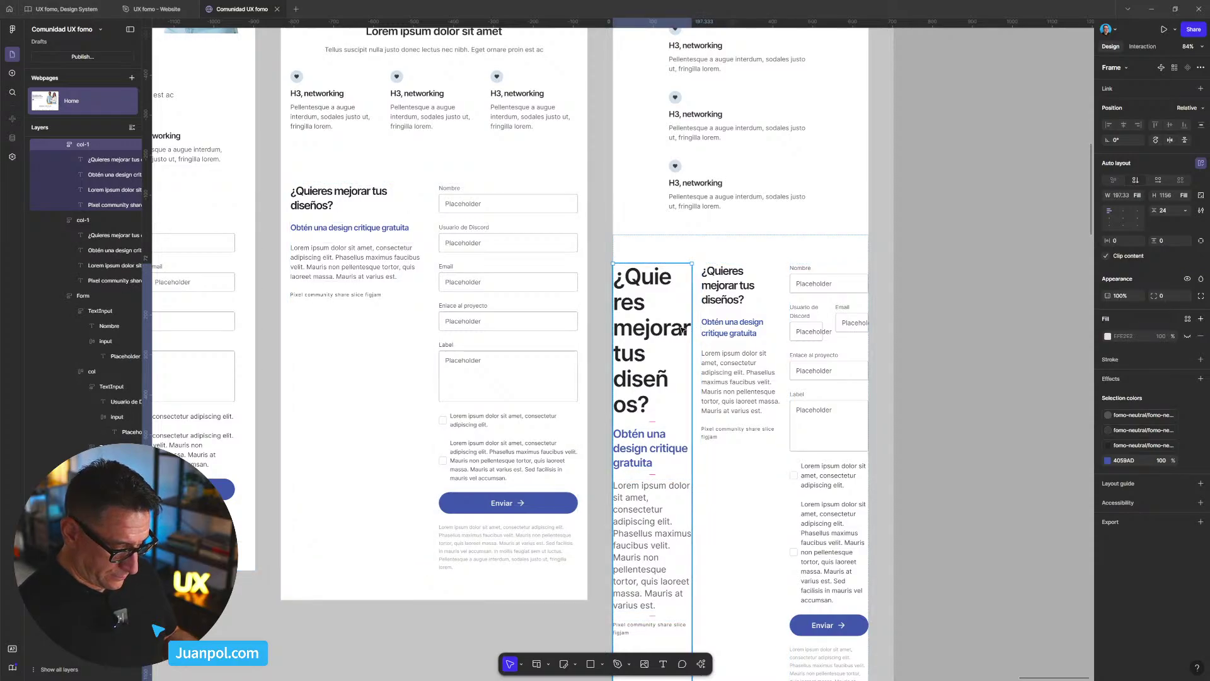
key(ctrl+shift+h)
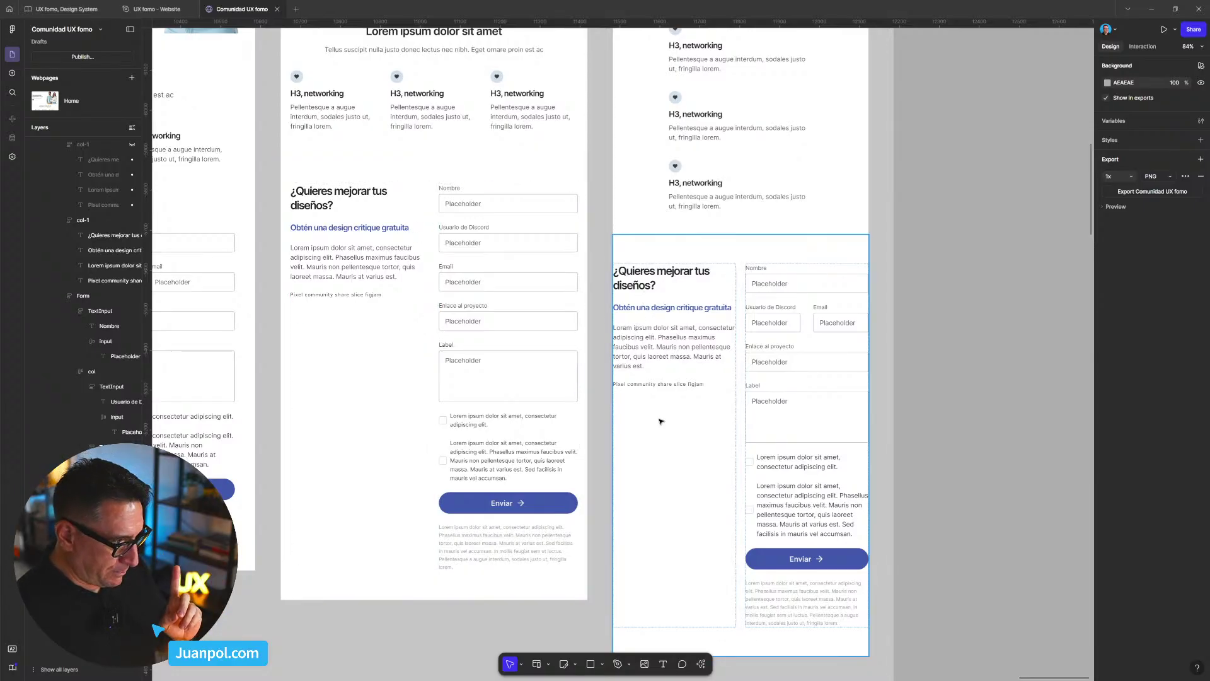
- Set the sm DesignCritique section's horizontal padding to 24 to match the sm Hero block
scroll(660, 421, up, 5)
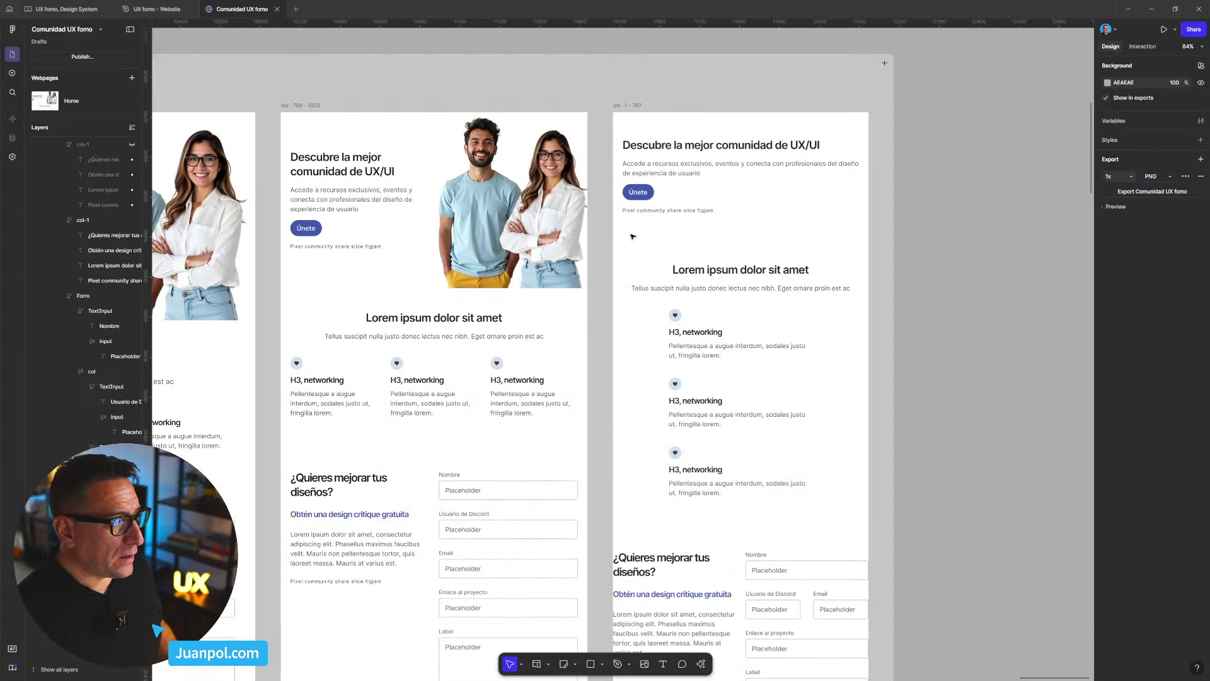
click(627, 153)
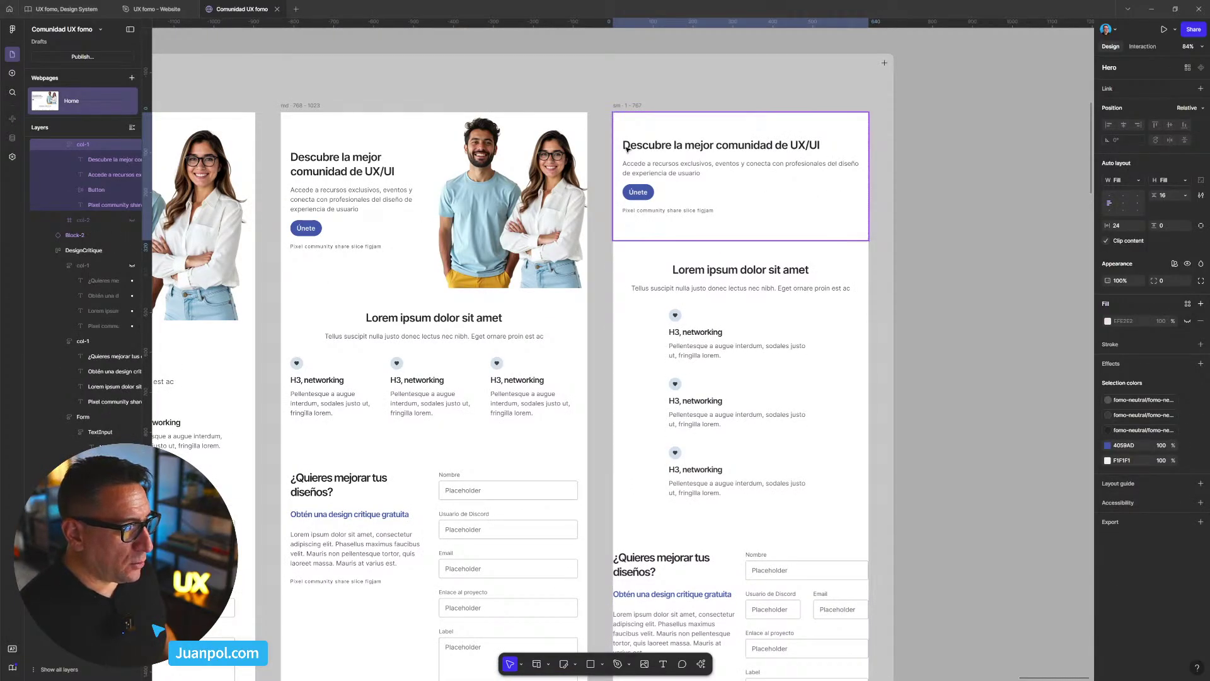
click(621, 147)
scroll(684, 462, down, 3)
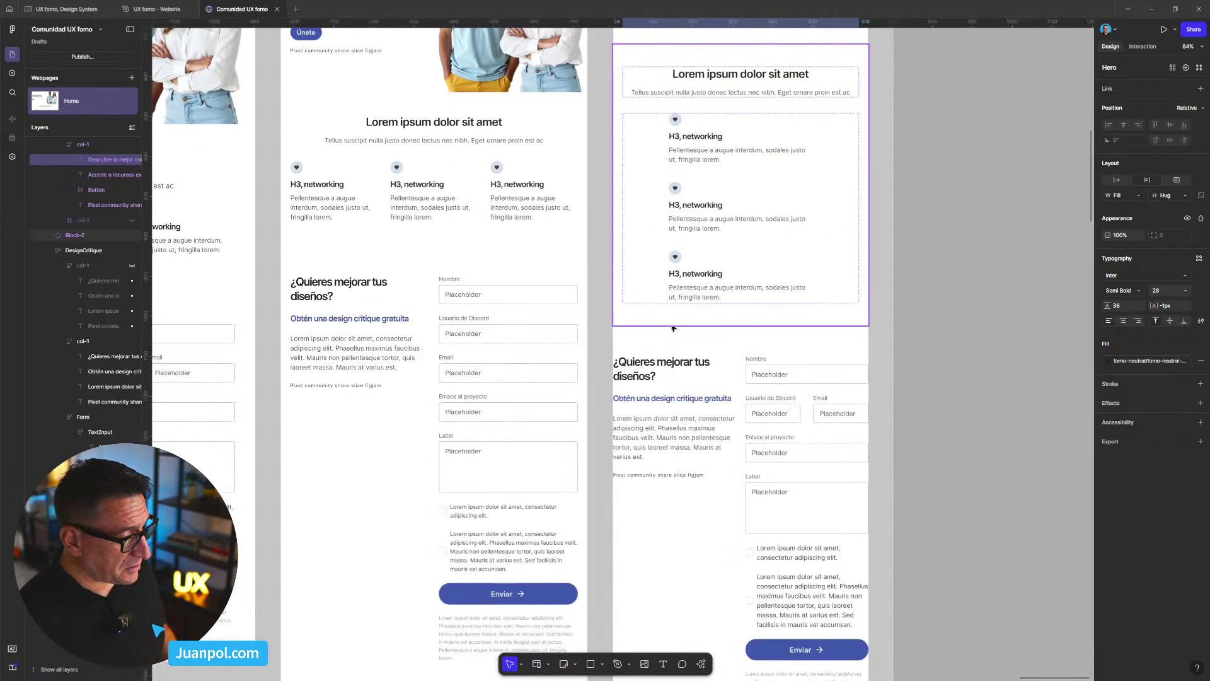
click(673, 531)
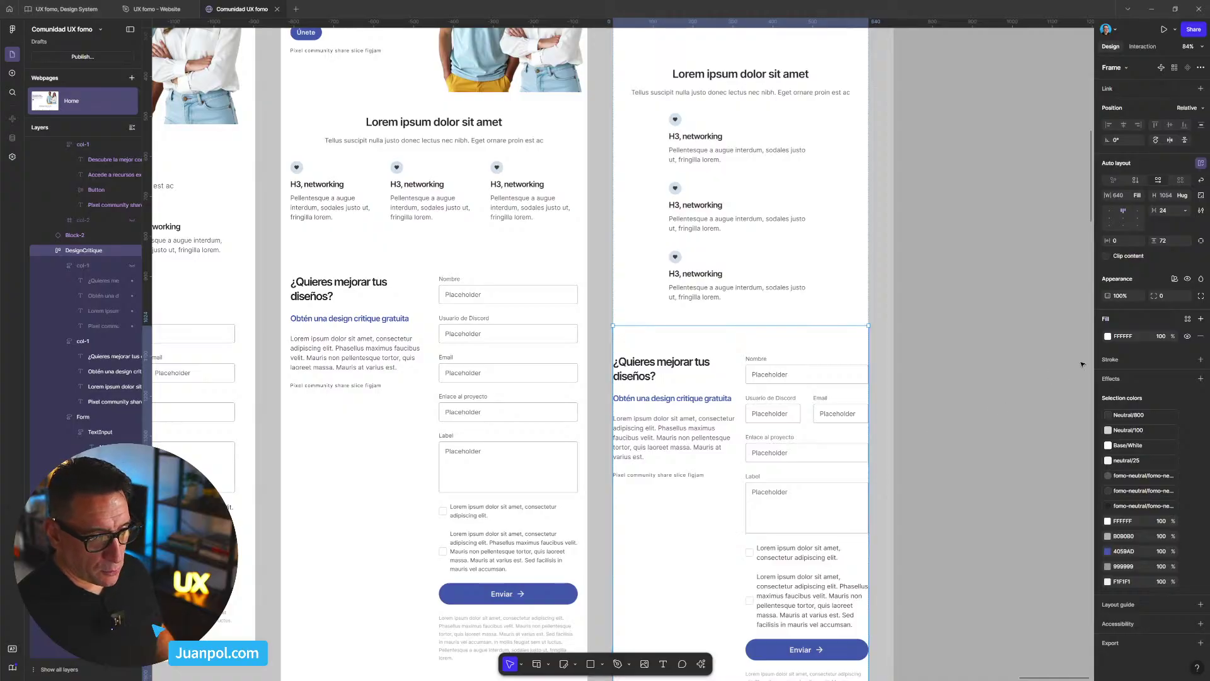
click(1105, 244)
text(24)
key(Return)
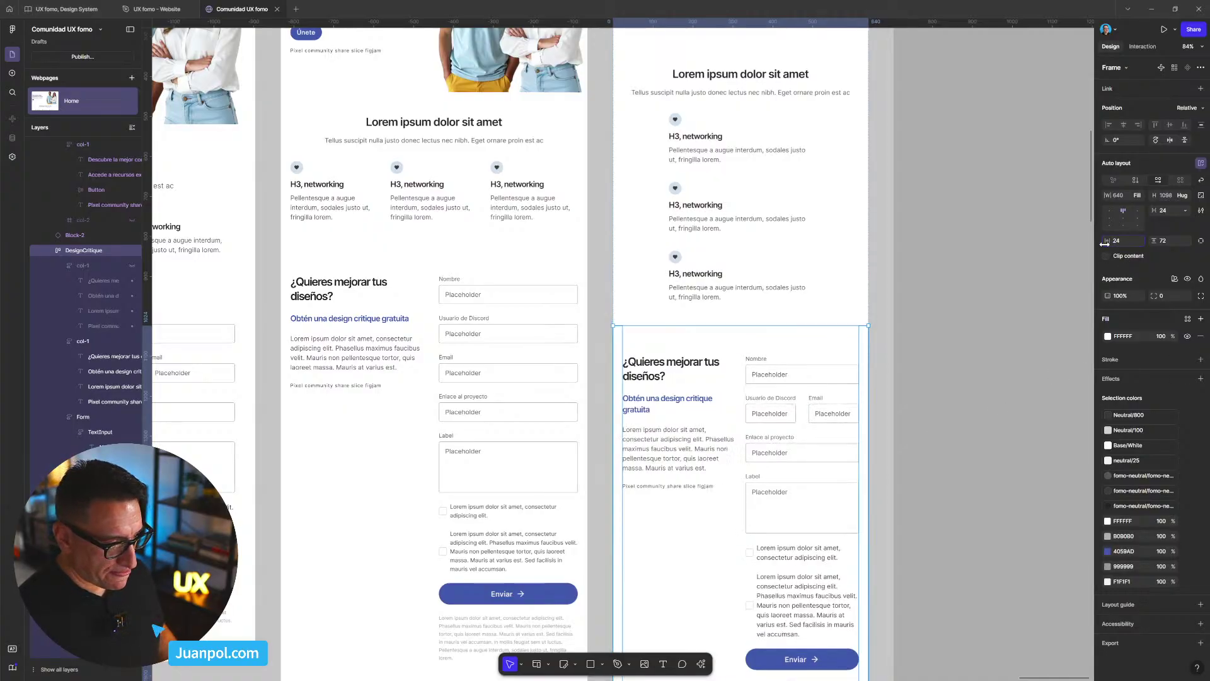
- Check the md Block-2 padding and set the sm DesignCritique section's vertical padding to 56
scroll(914, 316, up, 2)
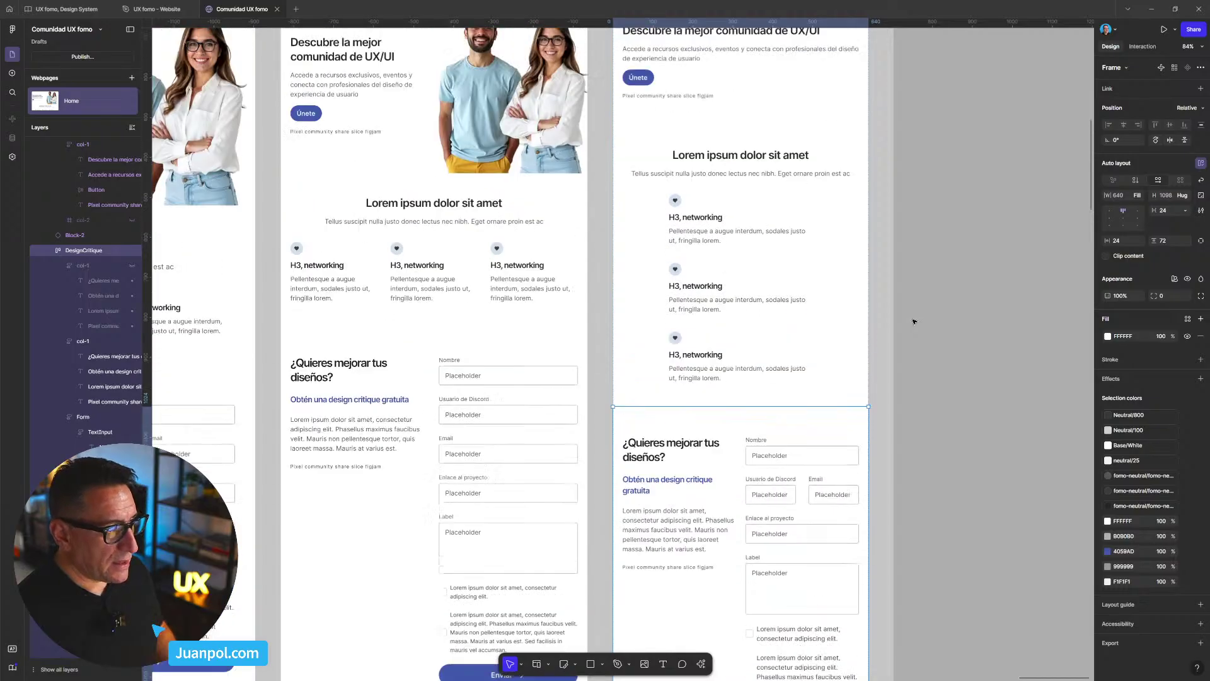
click(713, 180)
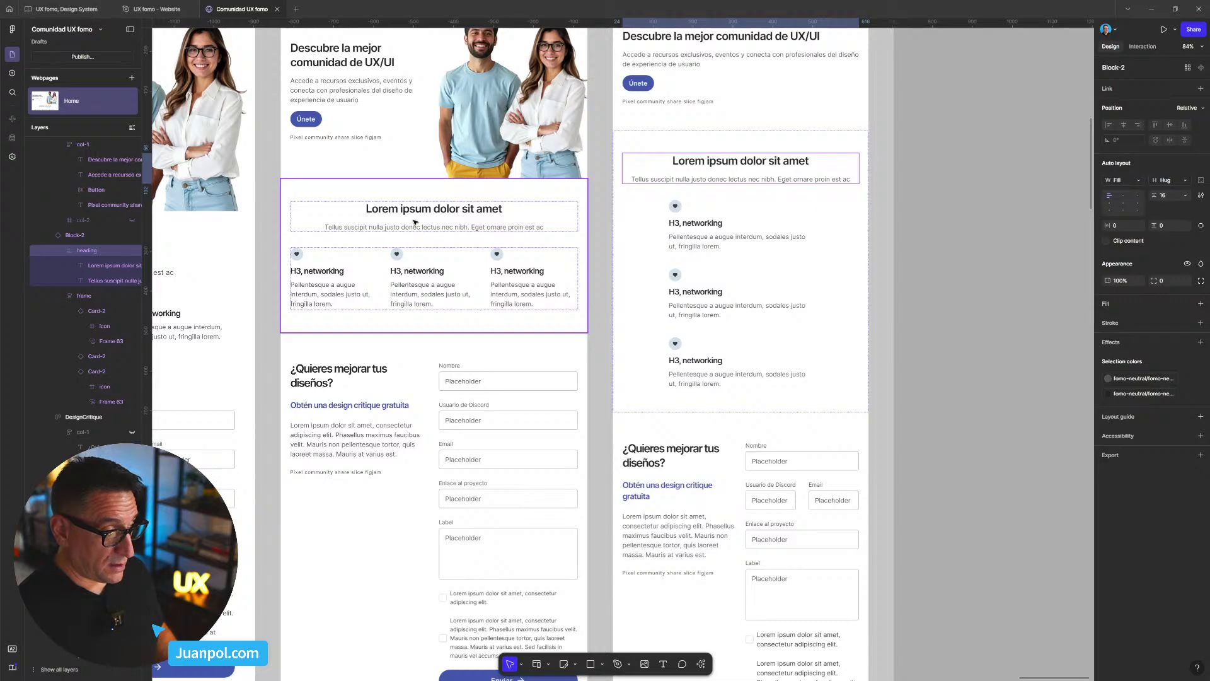
click(401, 325)
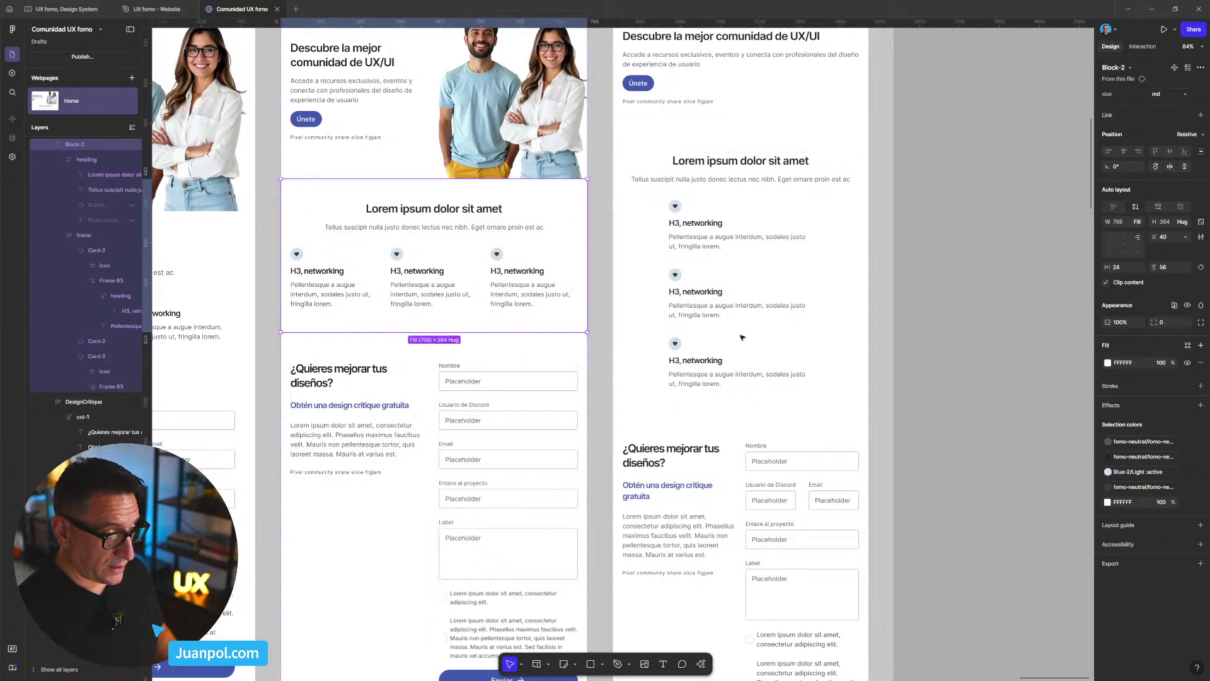
click(672, 440)
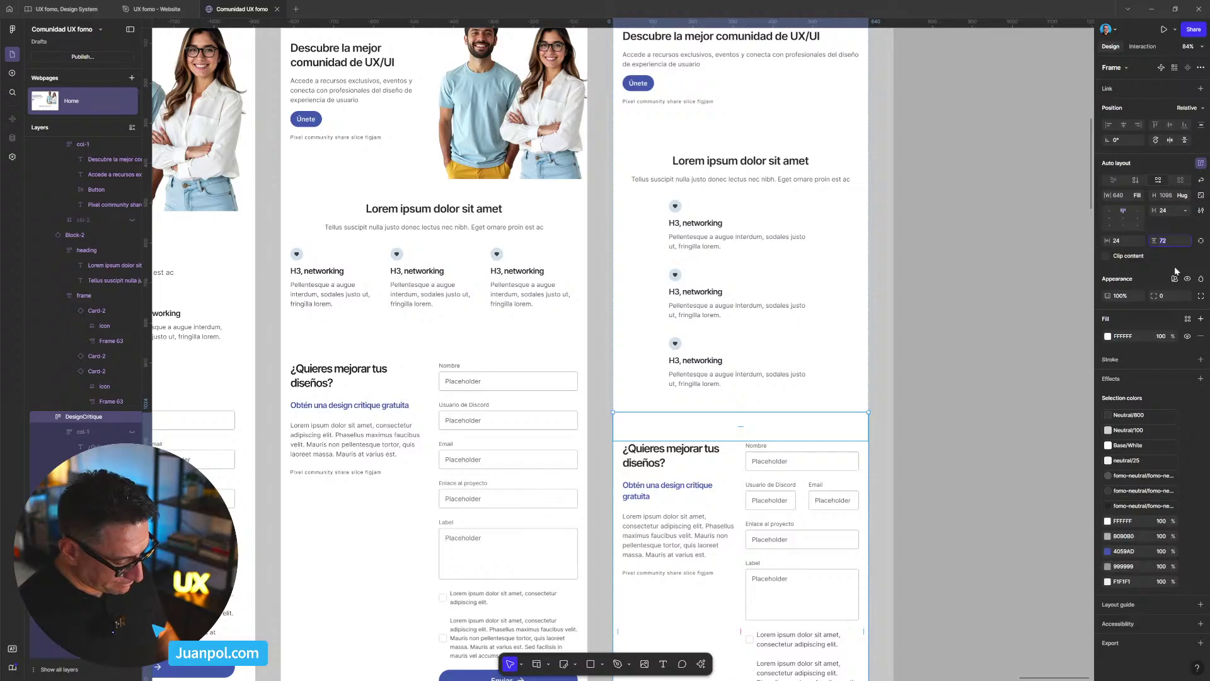
text(56)
key(Return)
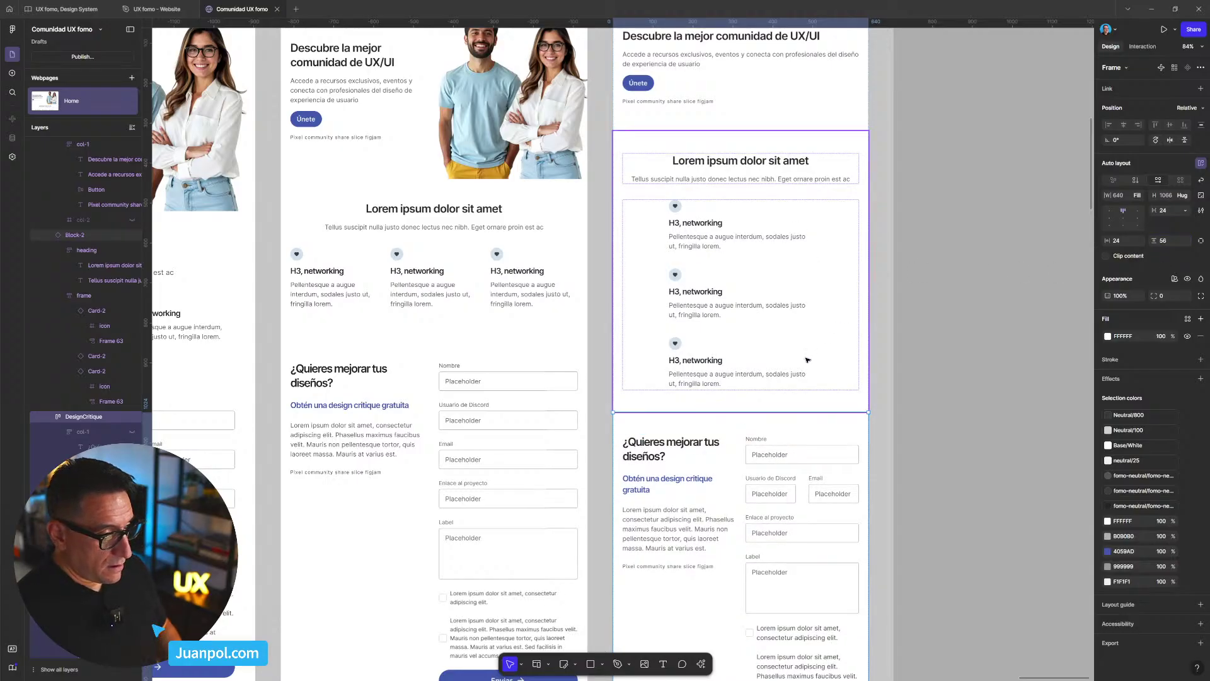
- Switch the sm DesignCritique section to a vertical auto layout so the form stacks below the text column
scroll(917, 472, down, 3)
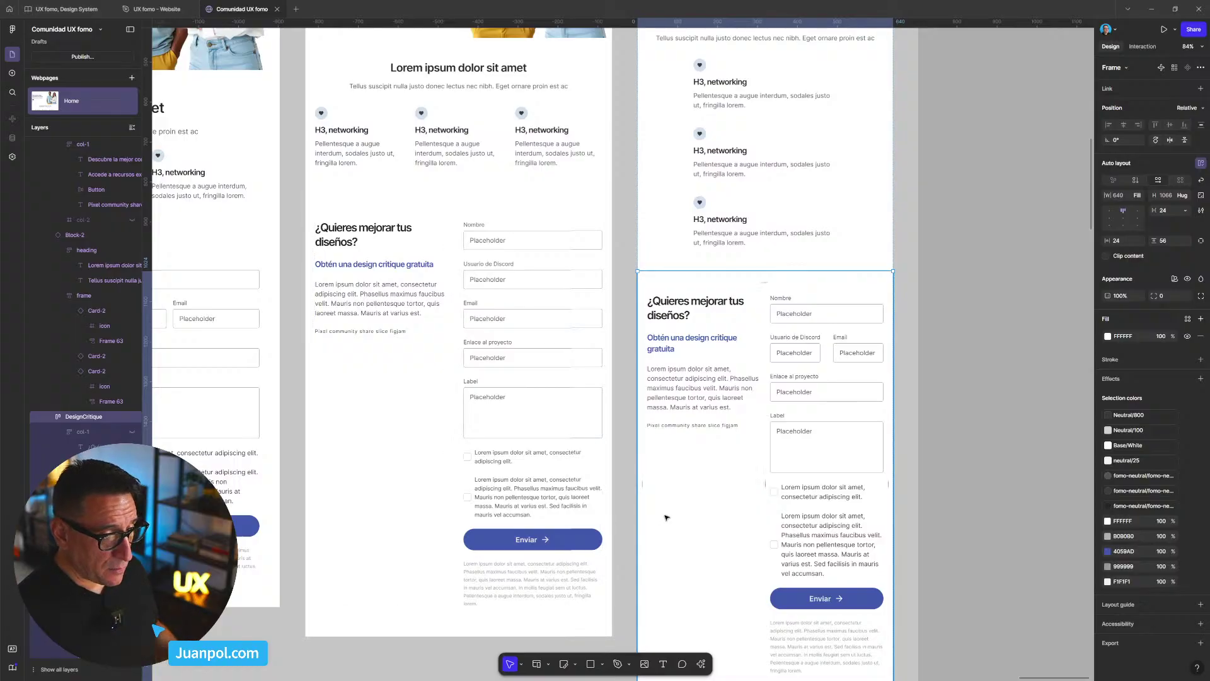
click(1136, 181)
scroll(969, 324, down, 5)
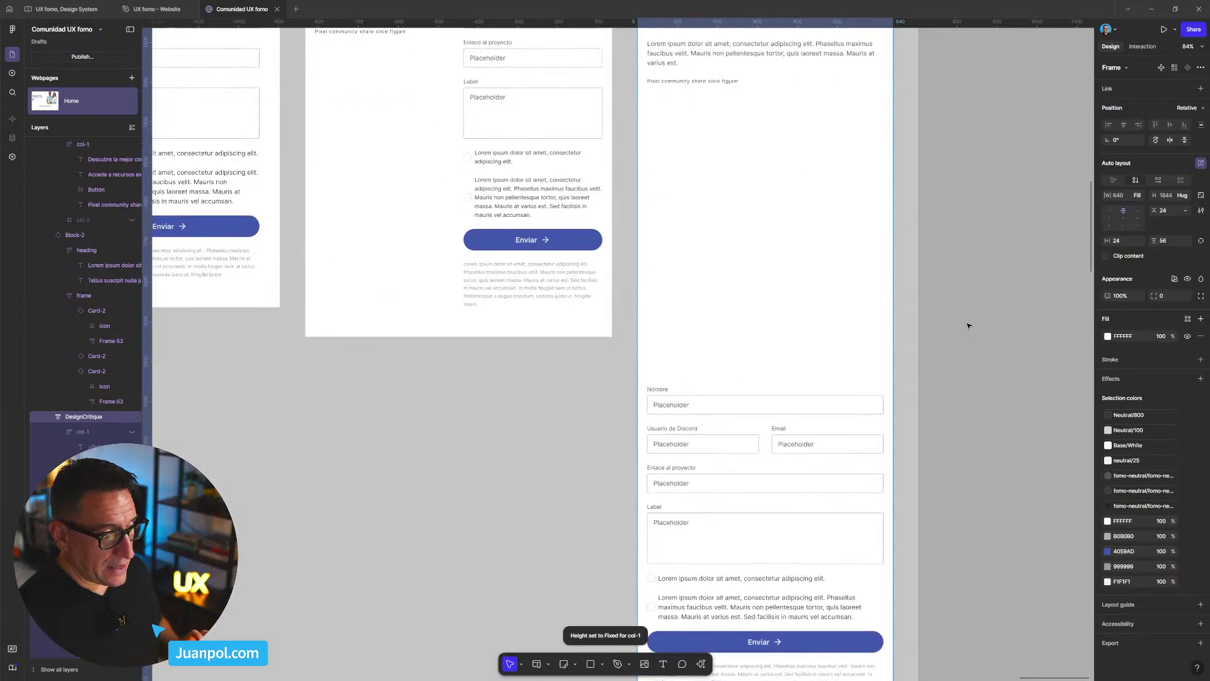
scroll(951, 318, up, 1)
scroll(937, 316, down, 3)
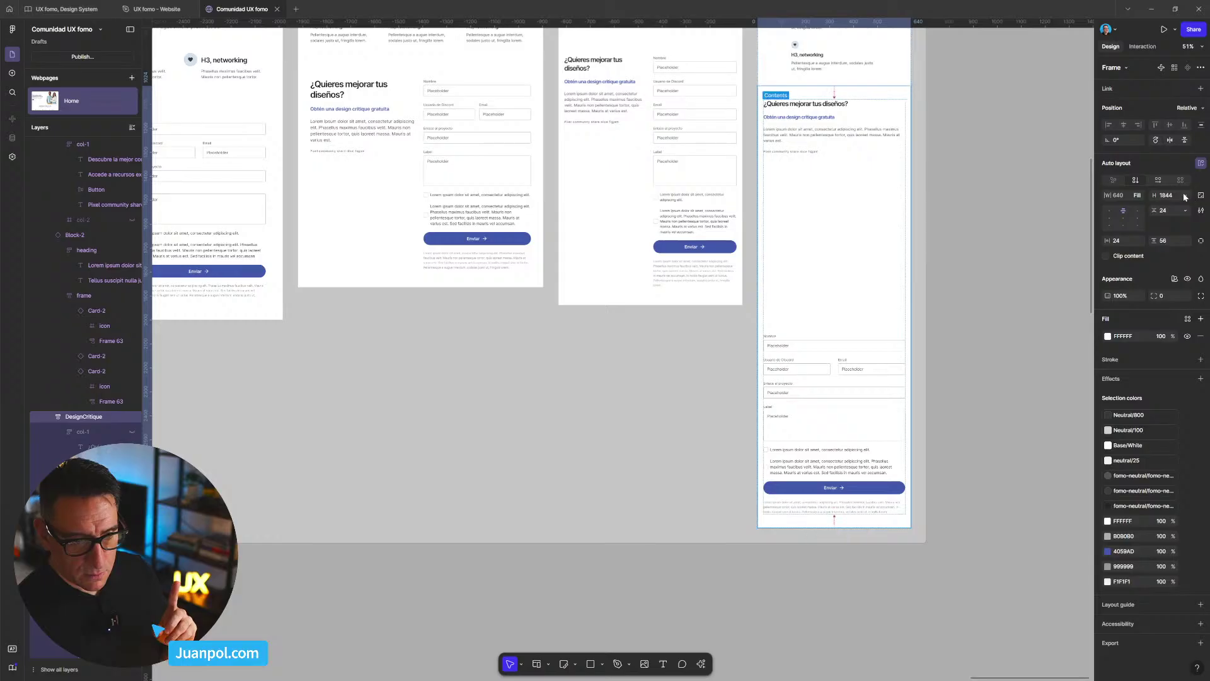
- Set the height of the sm DesignCritique text column to hug its contents
click(793, 145)
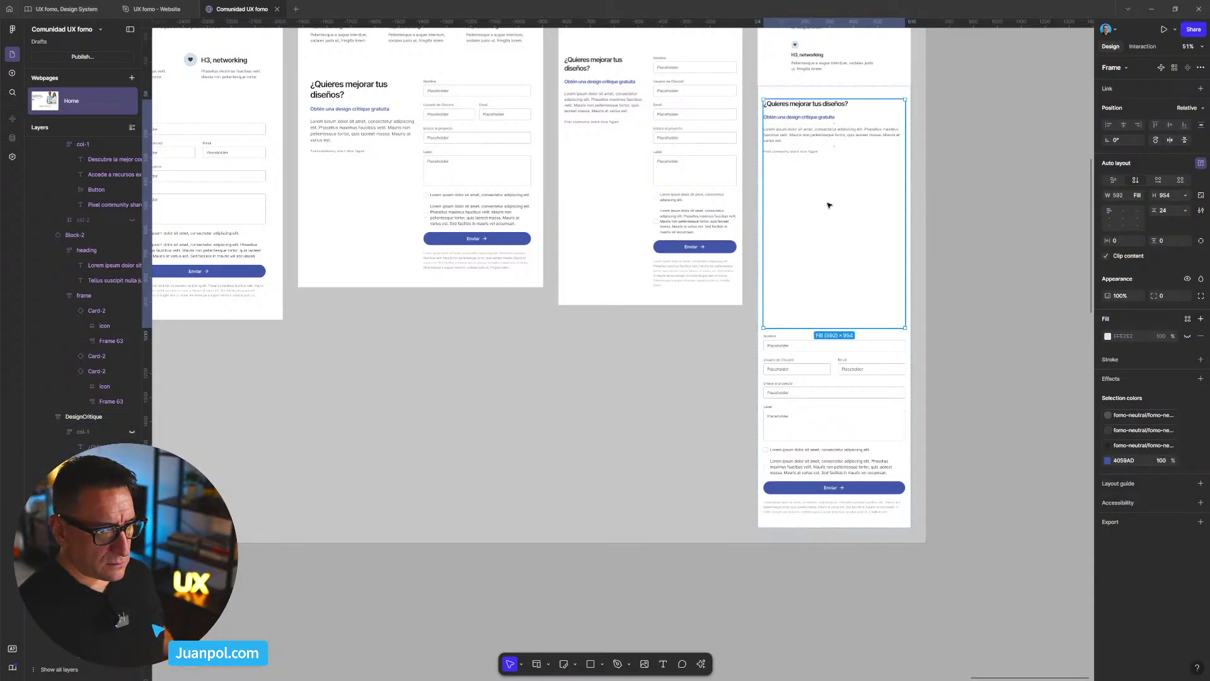
click(1185, 196)
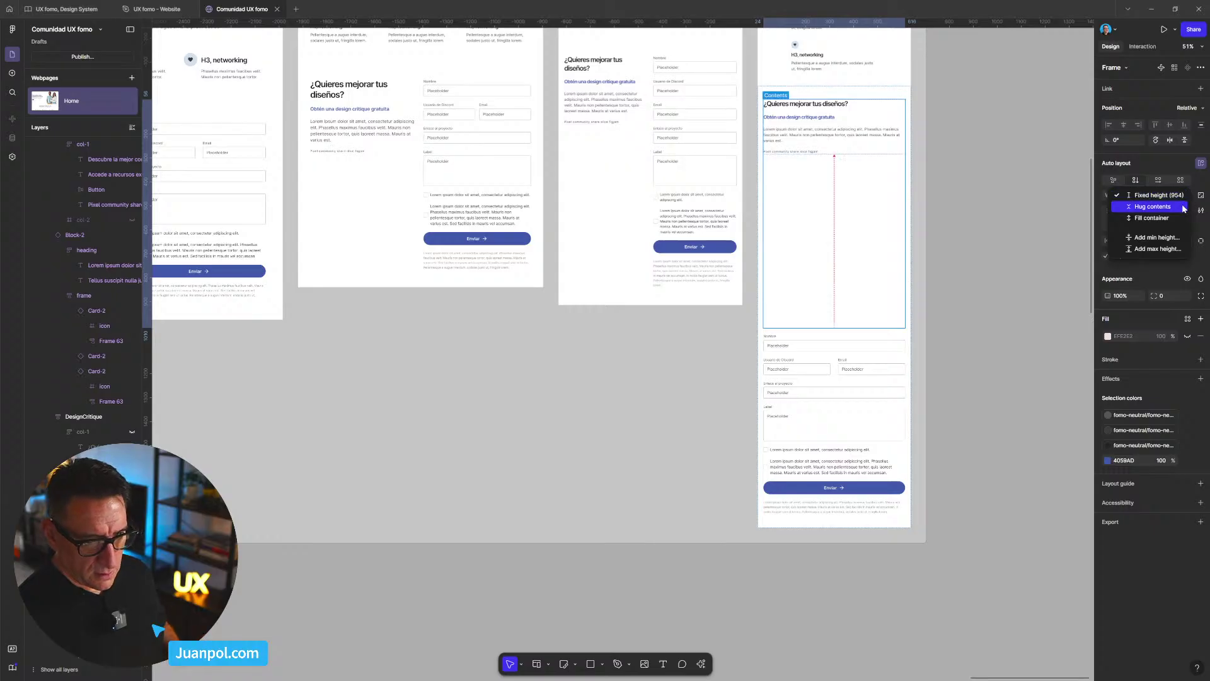
click(1152, 206)
click(985, 222)
scroll(953, 282, up, 5)
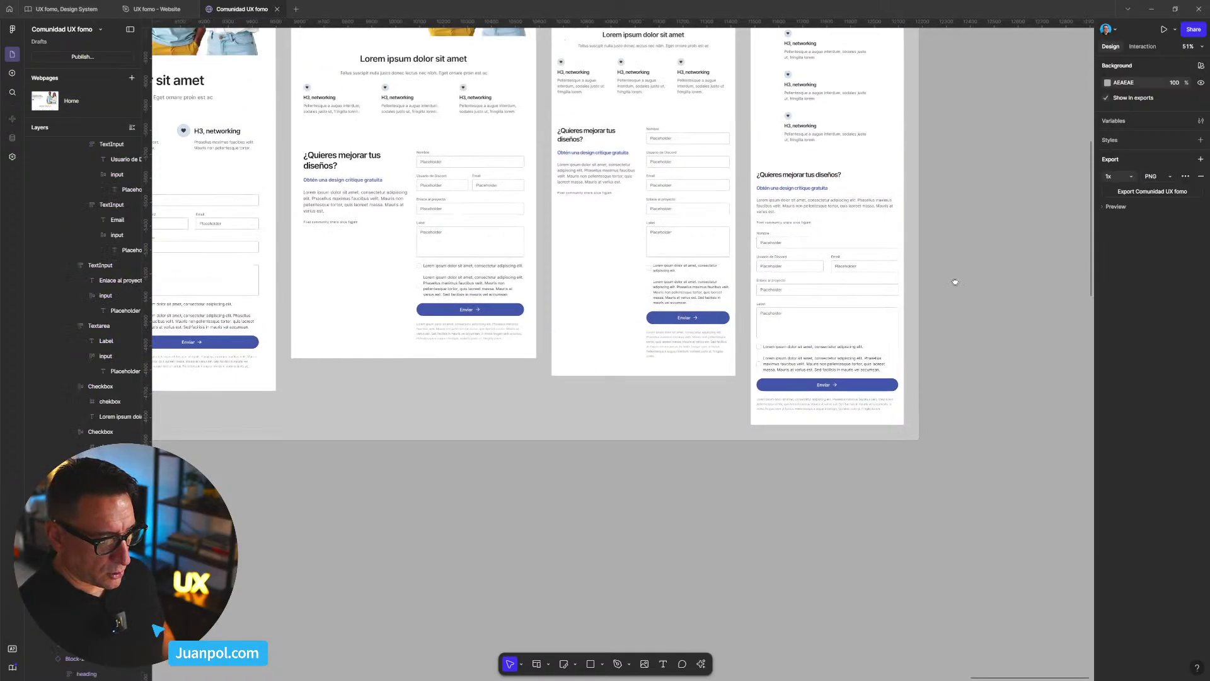
- Set the gap between the text column and the form in the sm DesignCritique section to 32
click(780, 215)
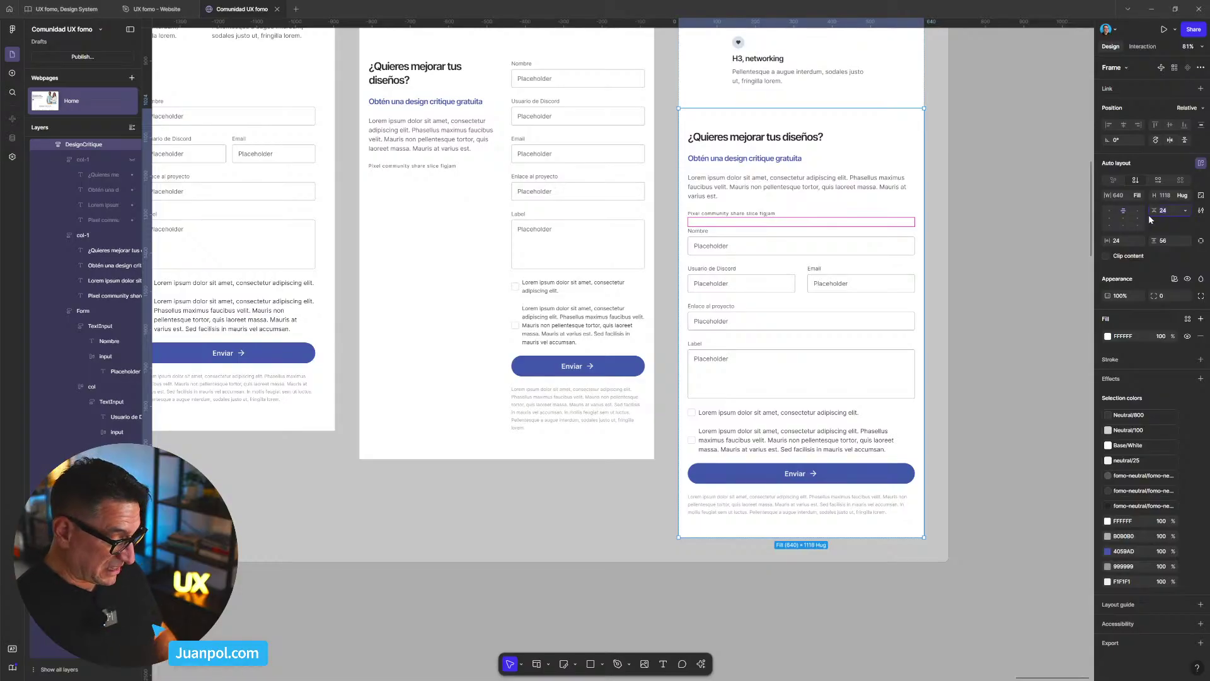
text(32)
key(Return)
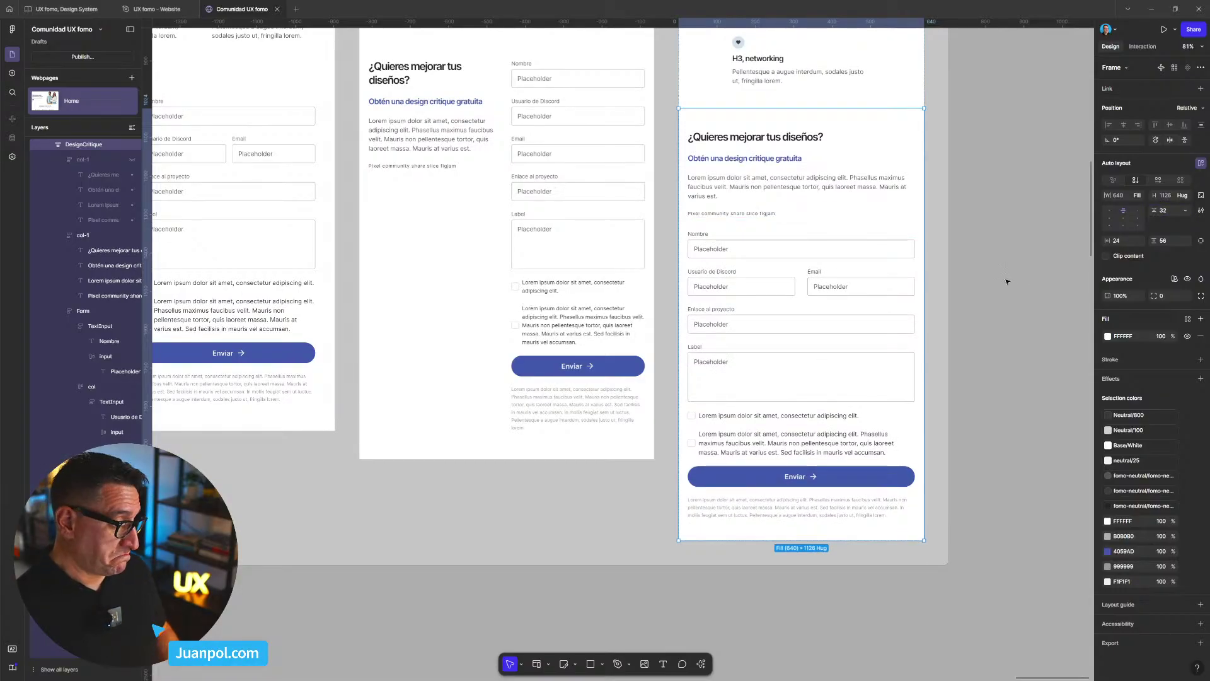
click(999, 247)
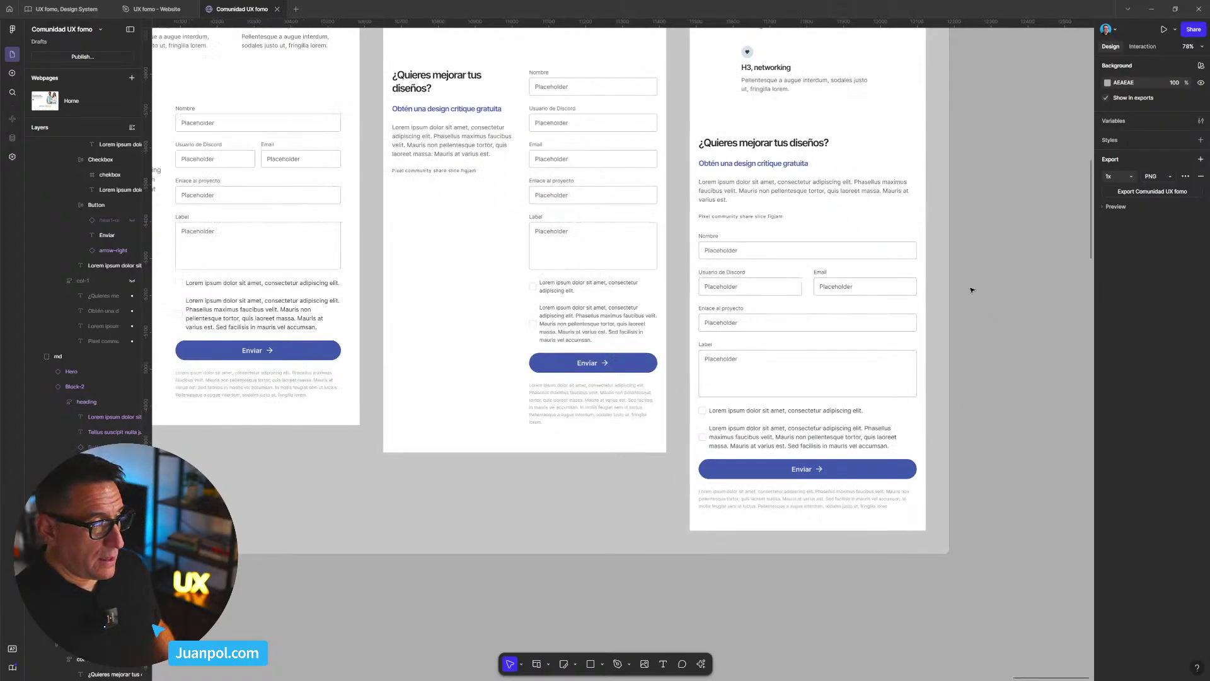
scroll(972, 290, down, 4)
scroll(968, 287, up, 1)
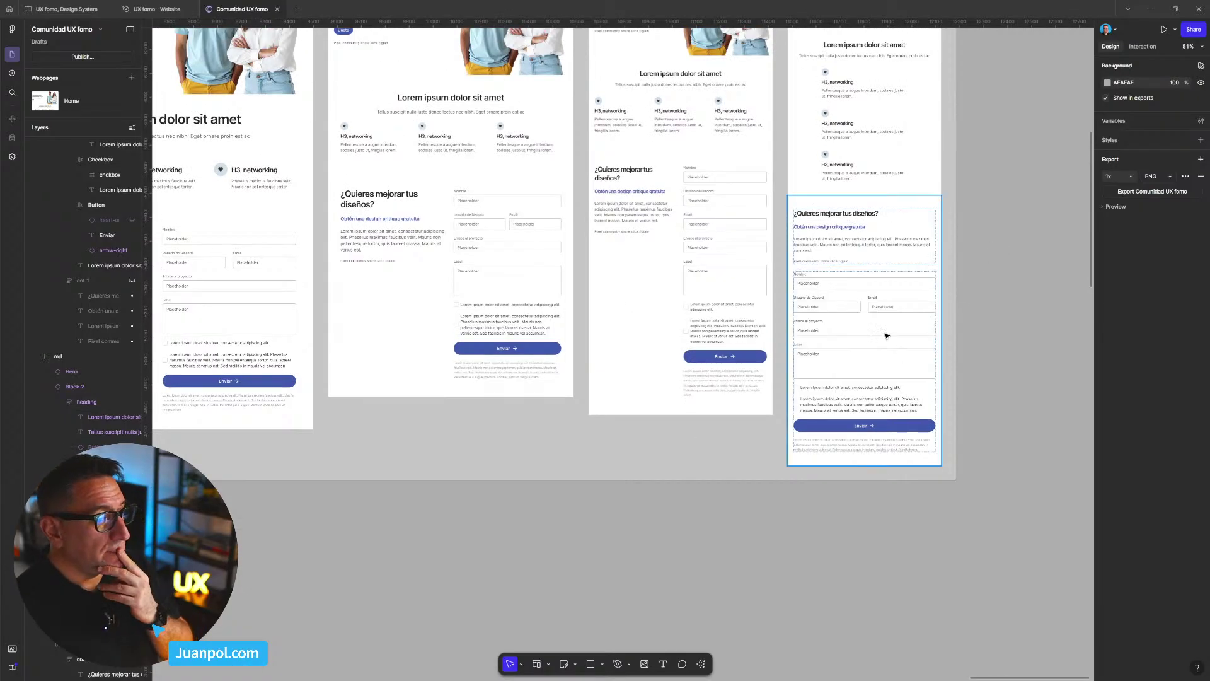
scroll(889, 315, up, 3)
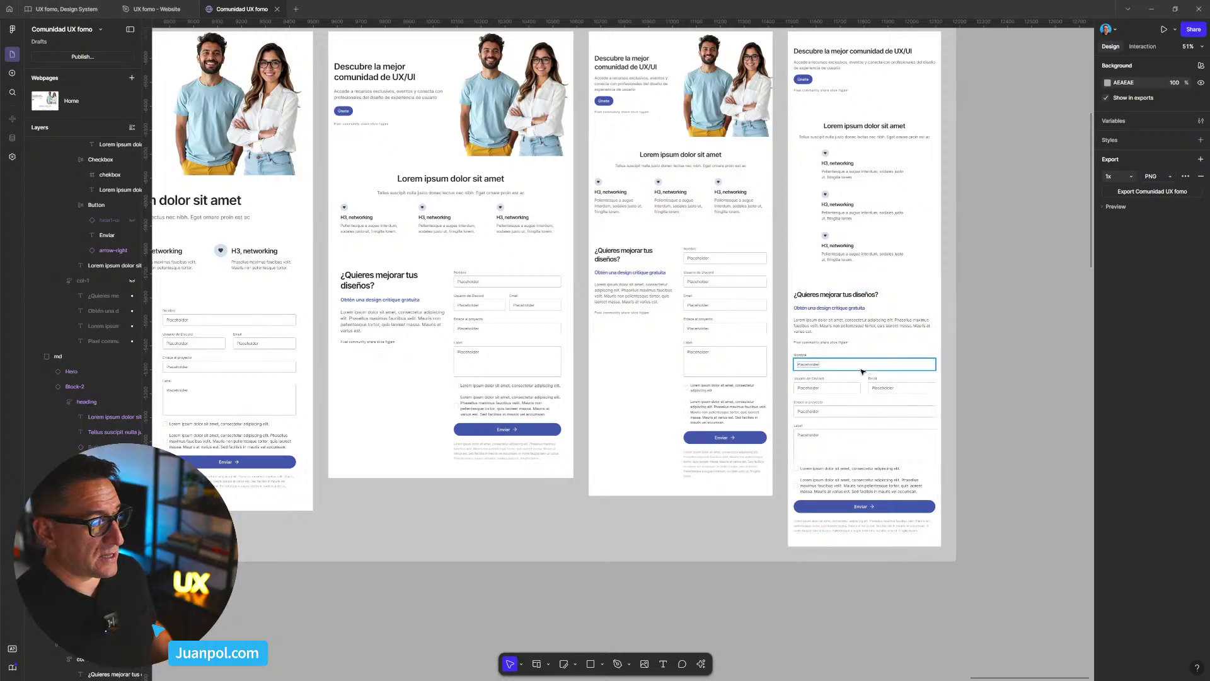
scroll(864, 372, up, 5)
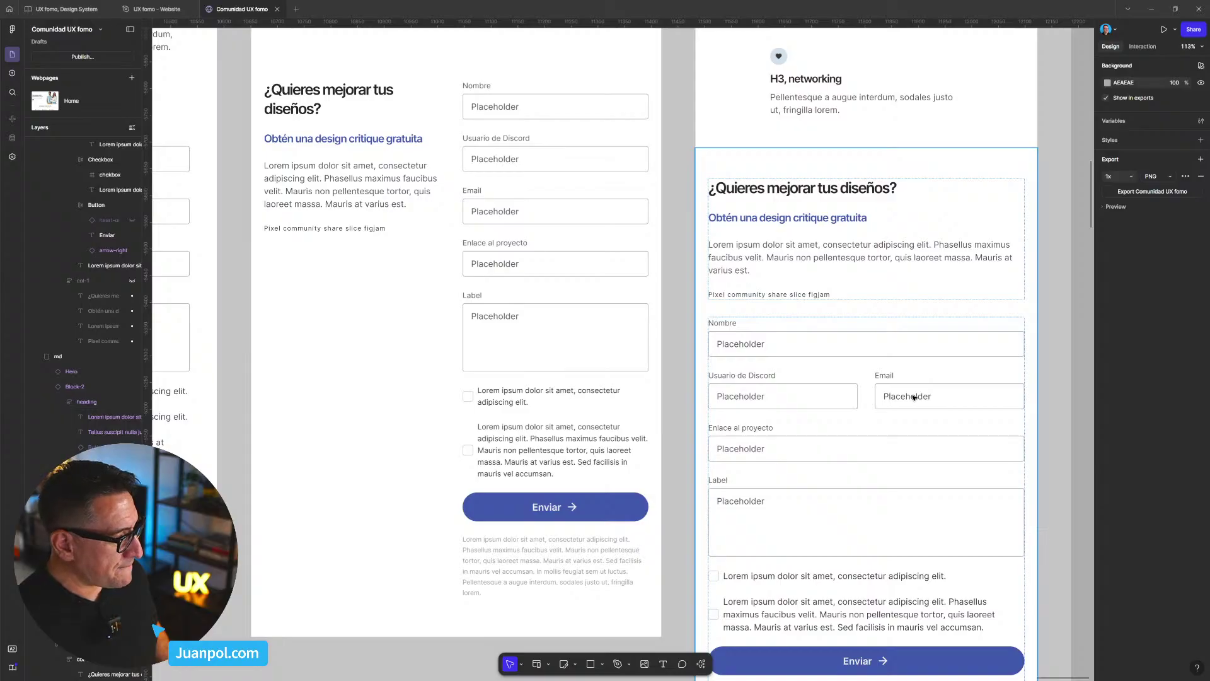
- Stack the Usuario de Discord and Email fields vertically in the form of the sm (1 - 767) breakpoint
scroll(916, 396, down, 4)
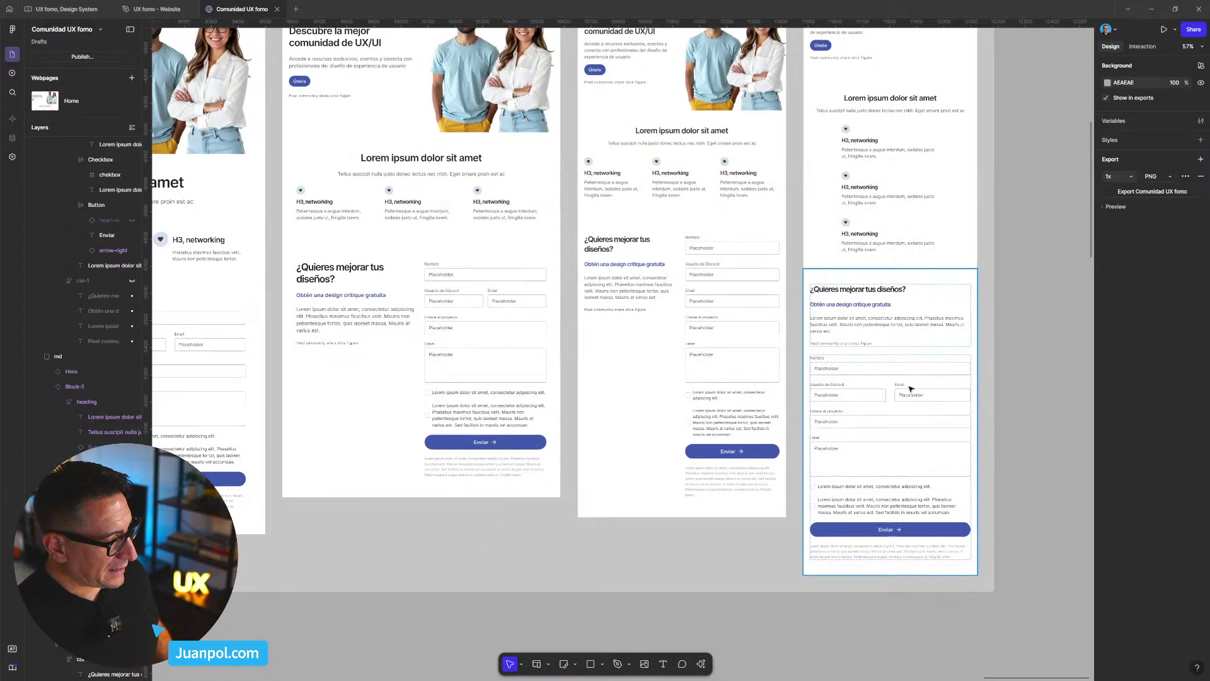
scroll(938, 238, up, 3)
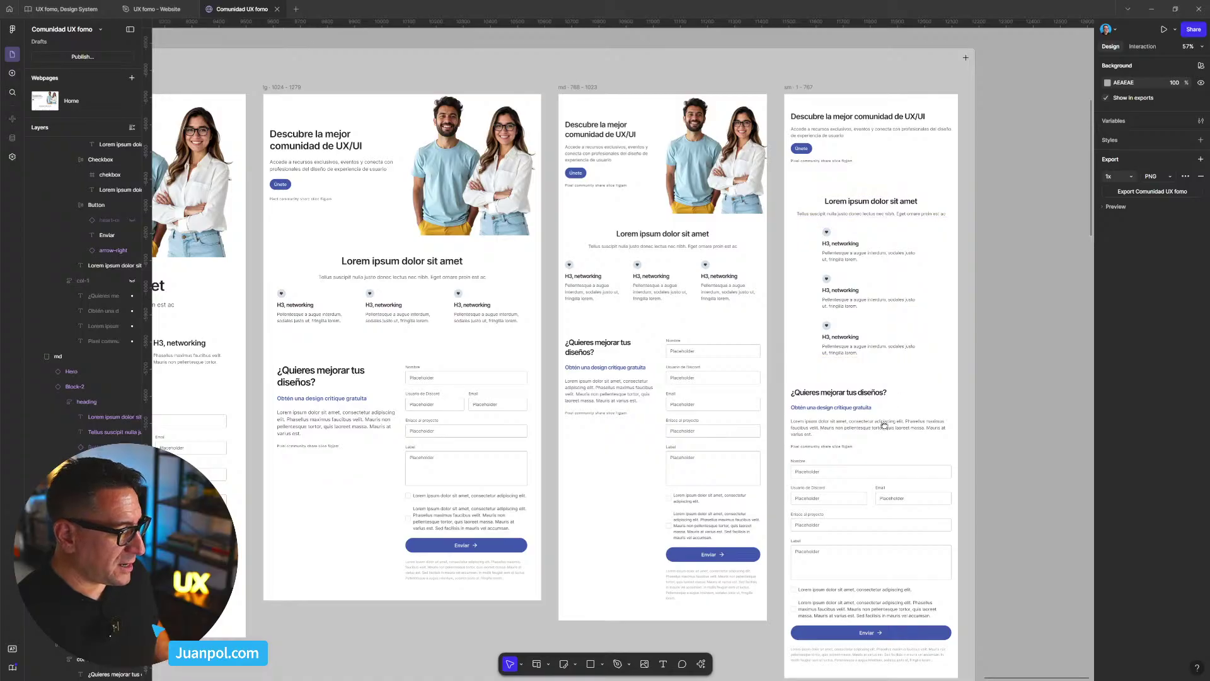
scroll(908, 316, down, 3)
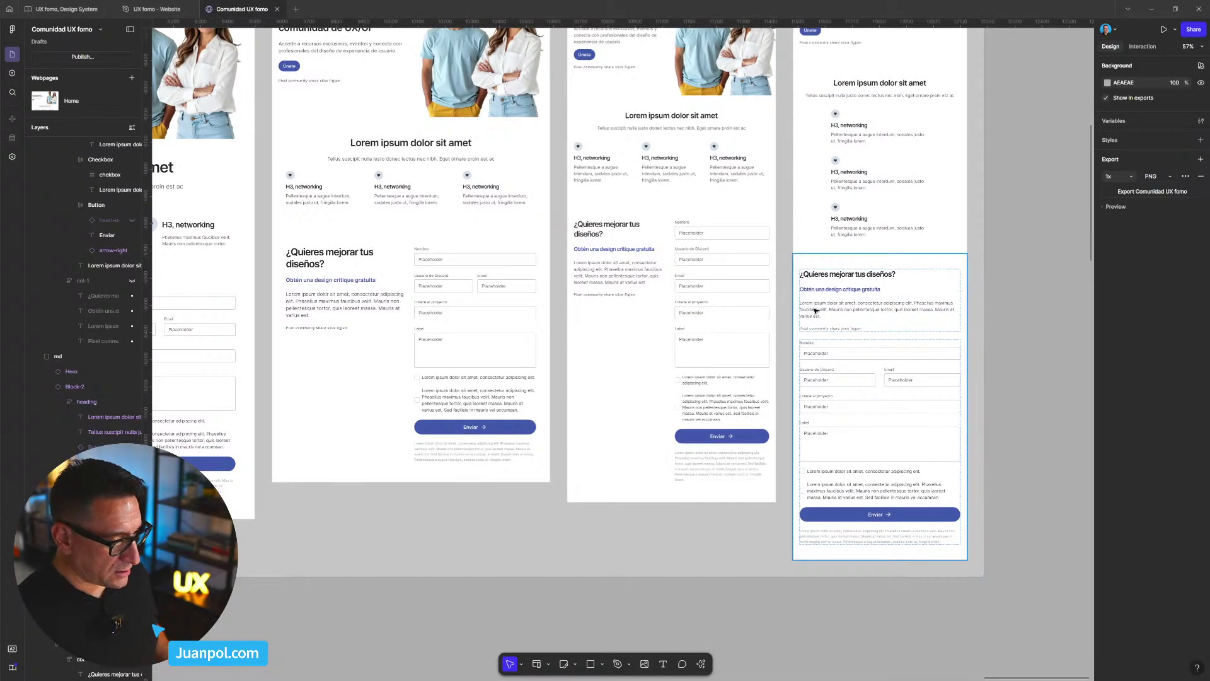
scroll(848, 377, up, 2)
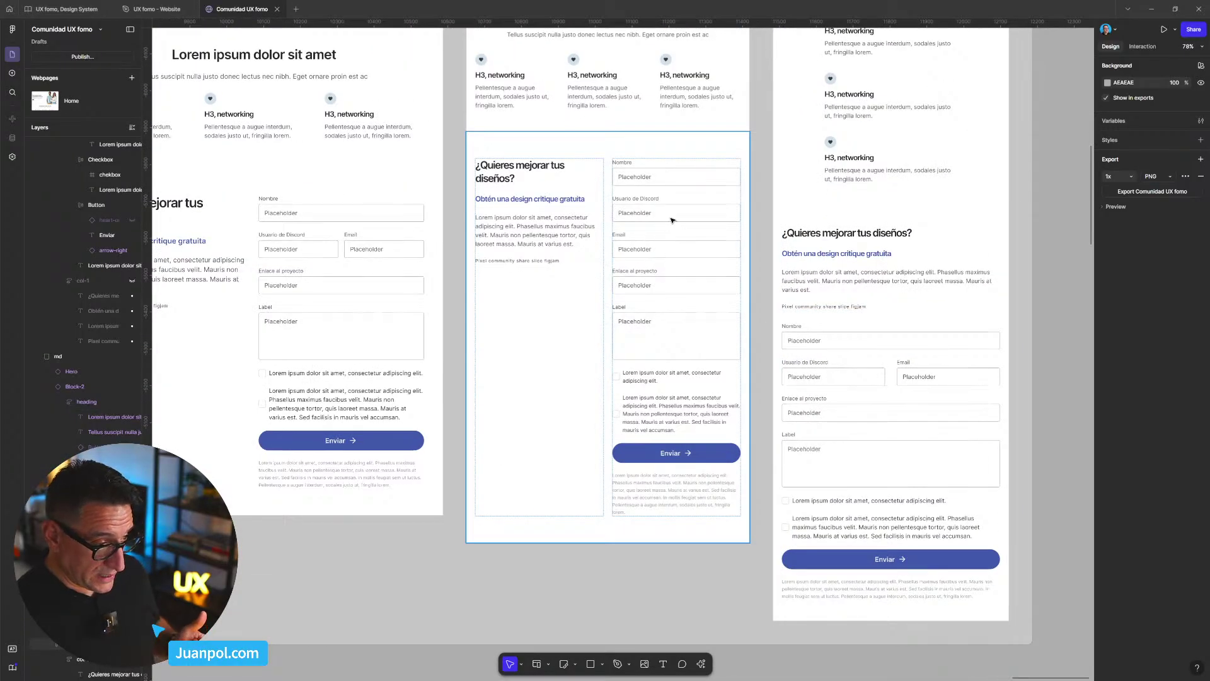
click(677, 234)
double_click(863, 377)
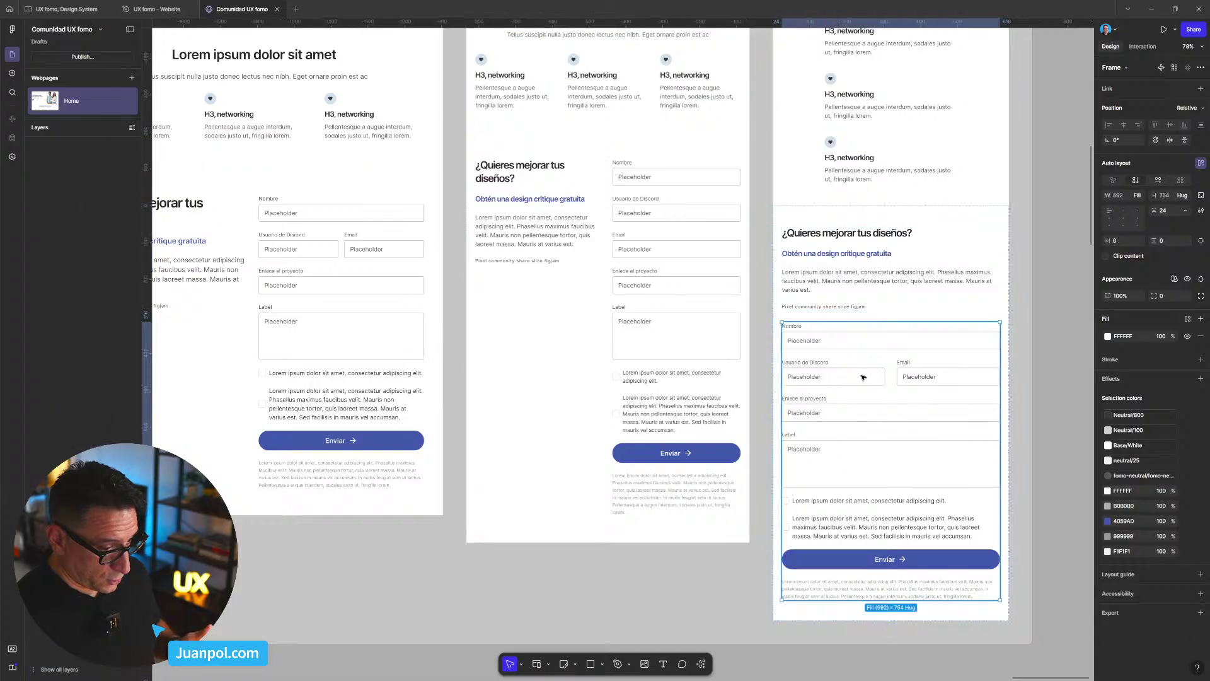
double_click(863, 377)
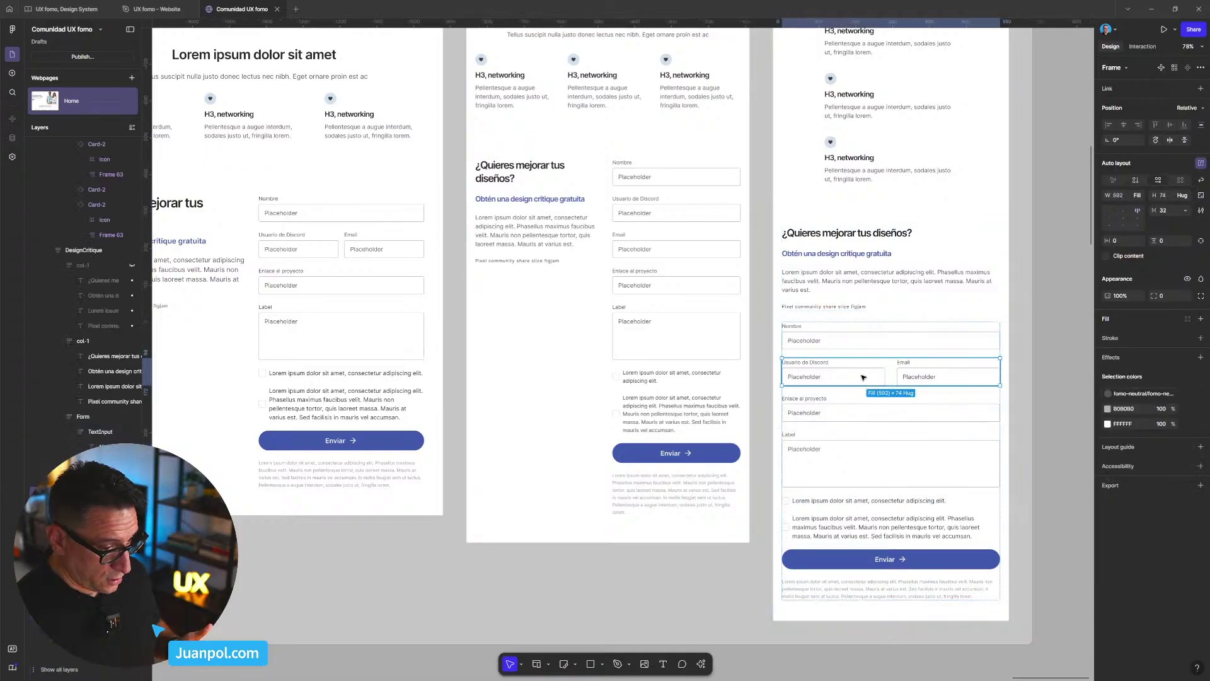
click(1136, 180)
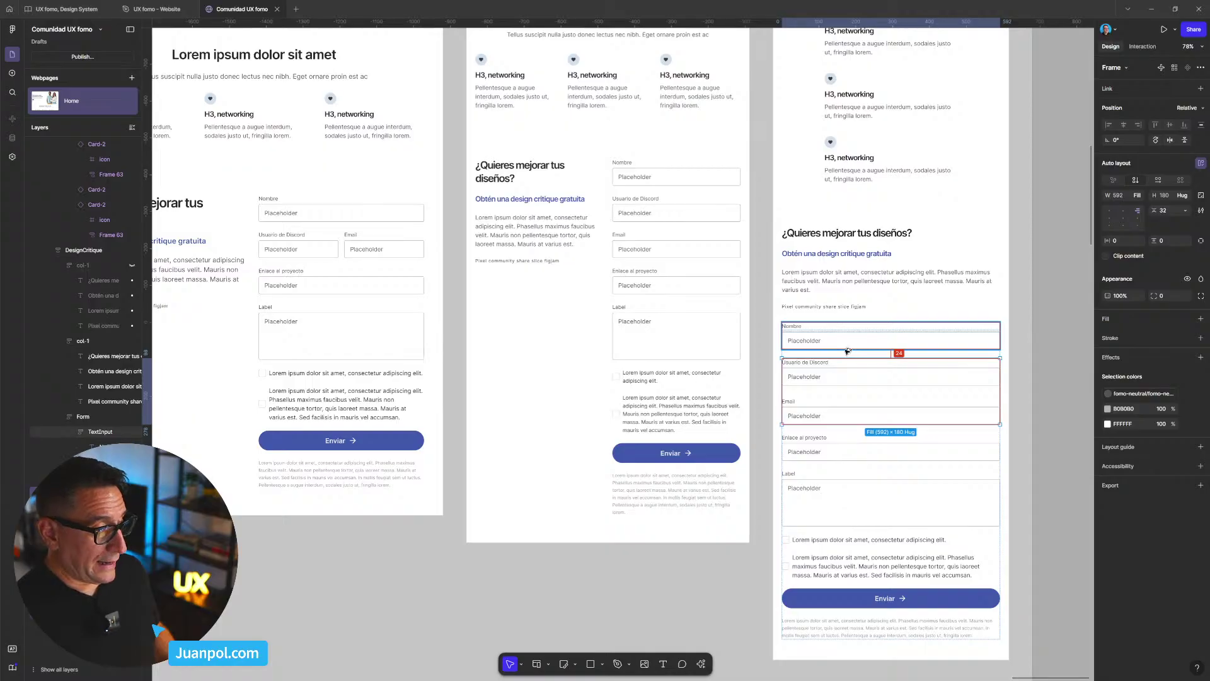
- Set the gap between the stacked Usuario de Discord and Email fields to 24
click(1155, 213)
text(24)
key(Return)
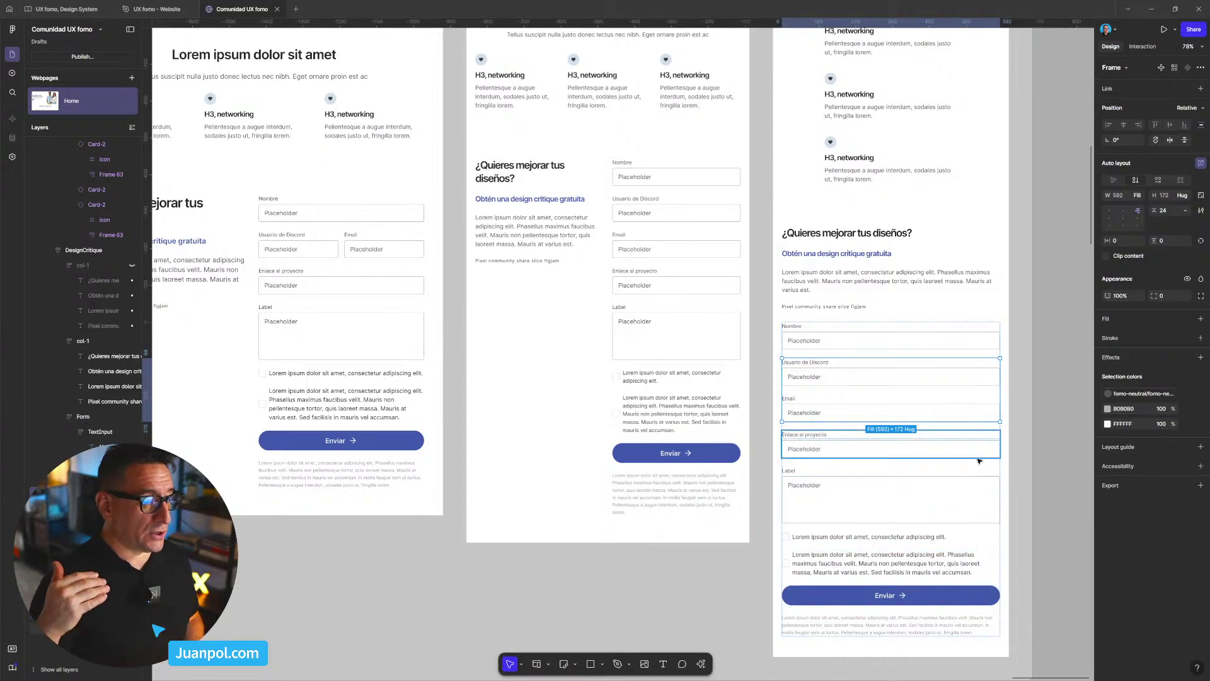
click(1023, 442)
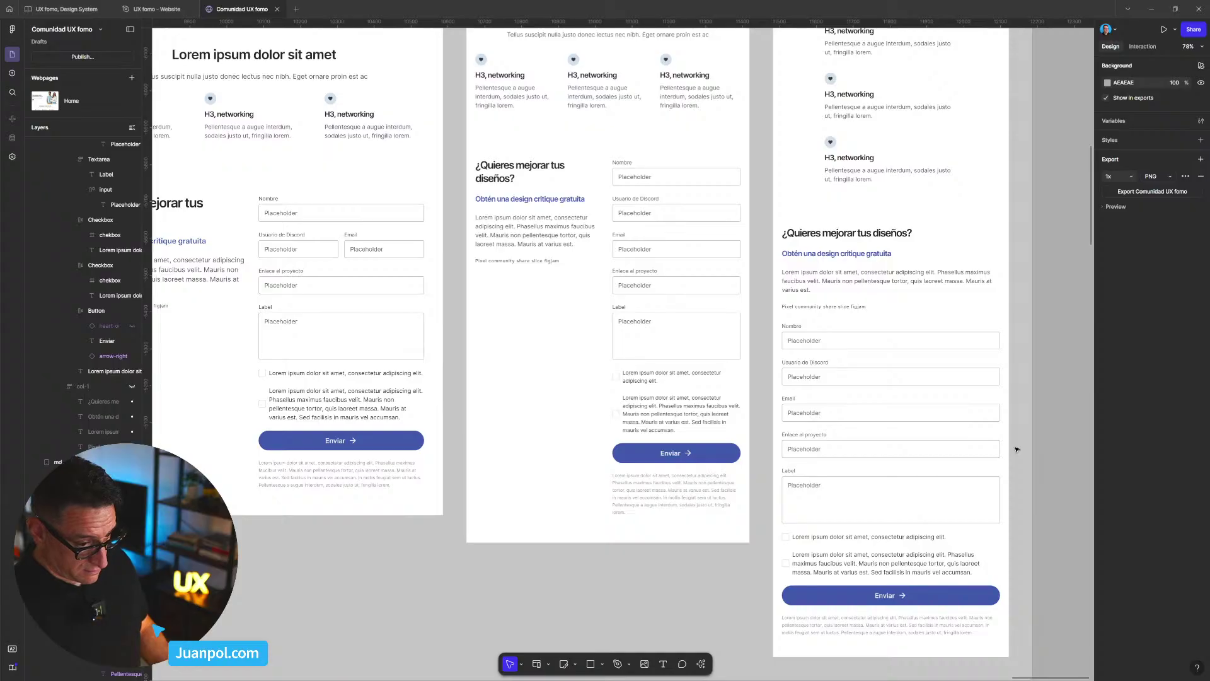
- Compare the feature cards and design critique form in the sm breakpoint with the larger breakpoints
scroll(1017, 449, down, 5)
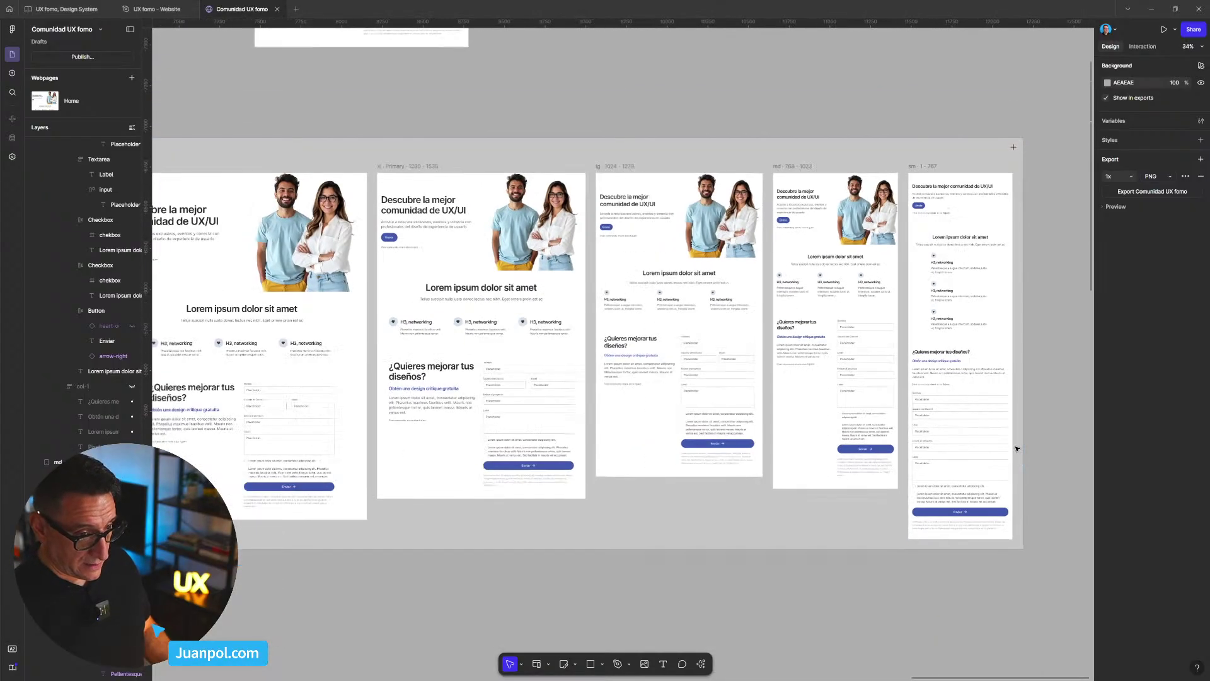
scroll(1034, 411, right, 1)
scroll(964, 353, up, 4)
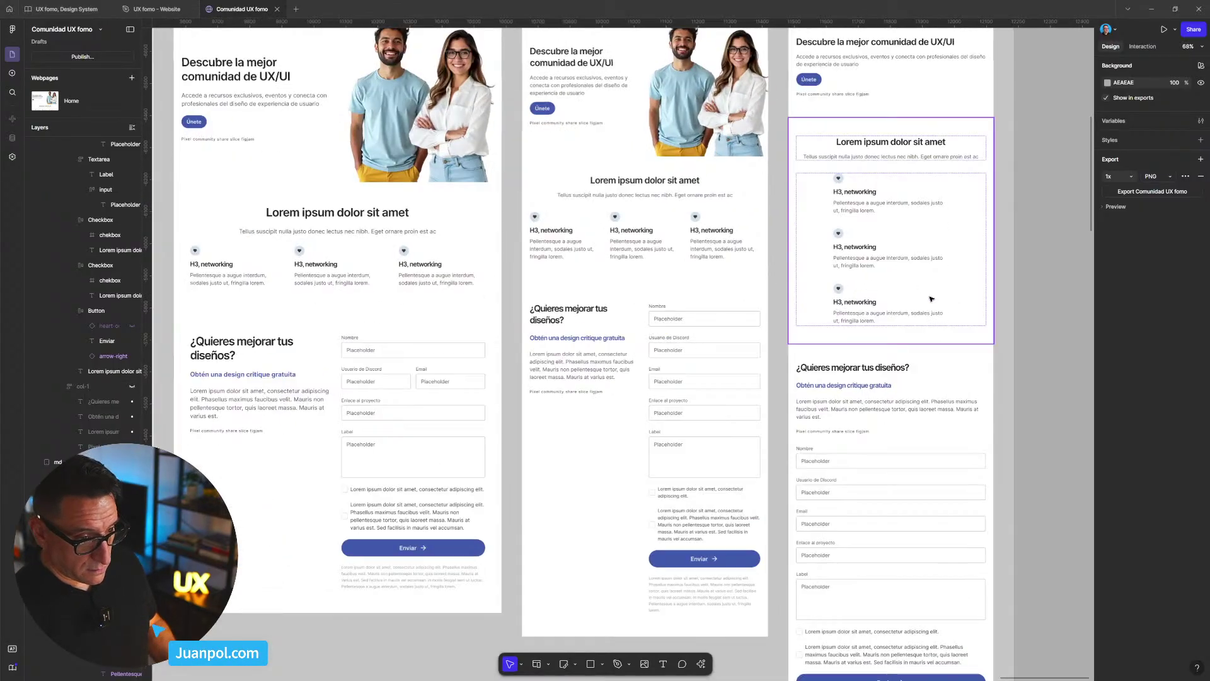
click(807, 159)
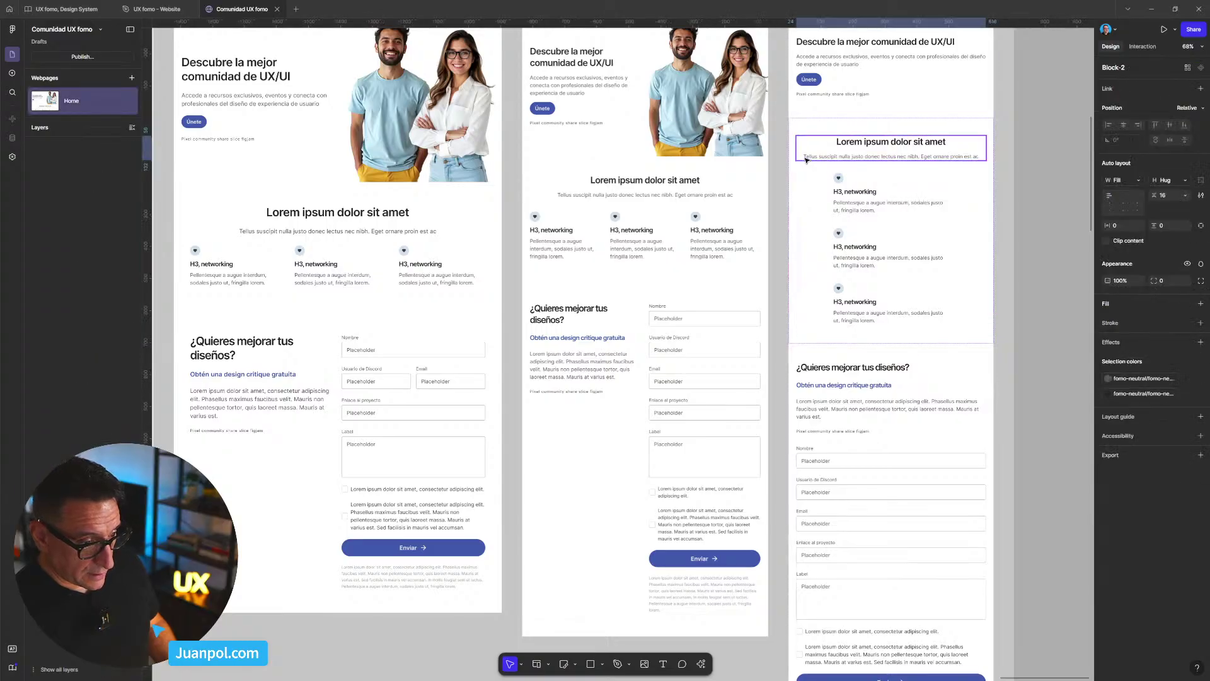
click(1044, 353)
scroll(1034, 354, down, 1)
scroll(759, 446, down, 2)
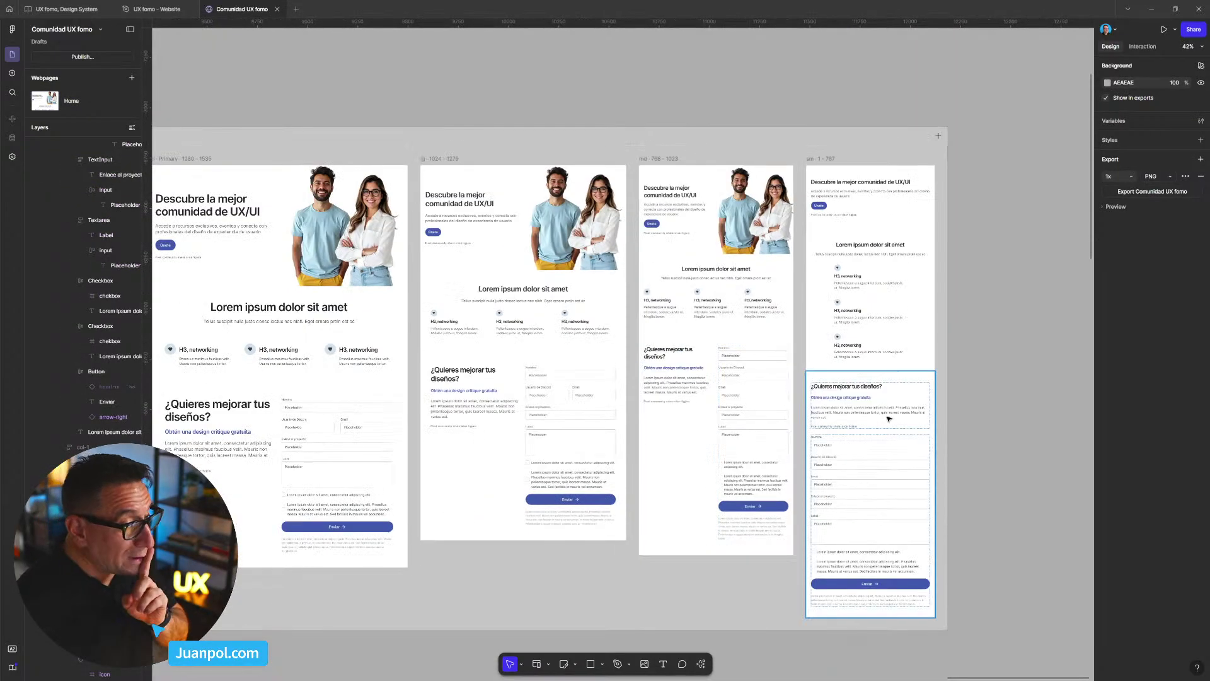
scroll(739, 388, up, 2)
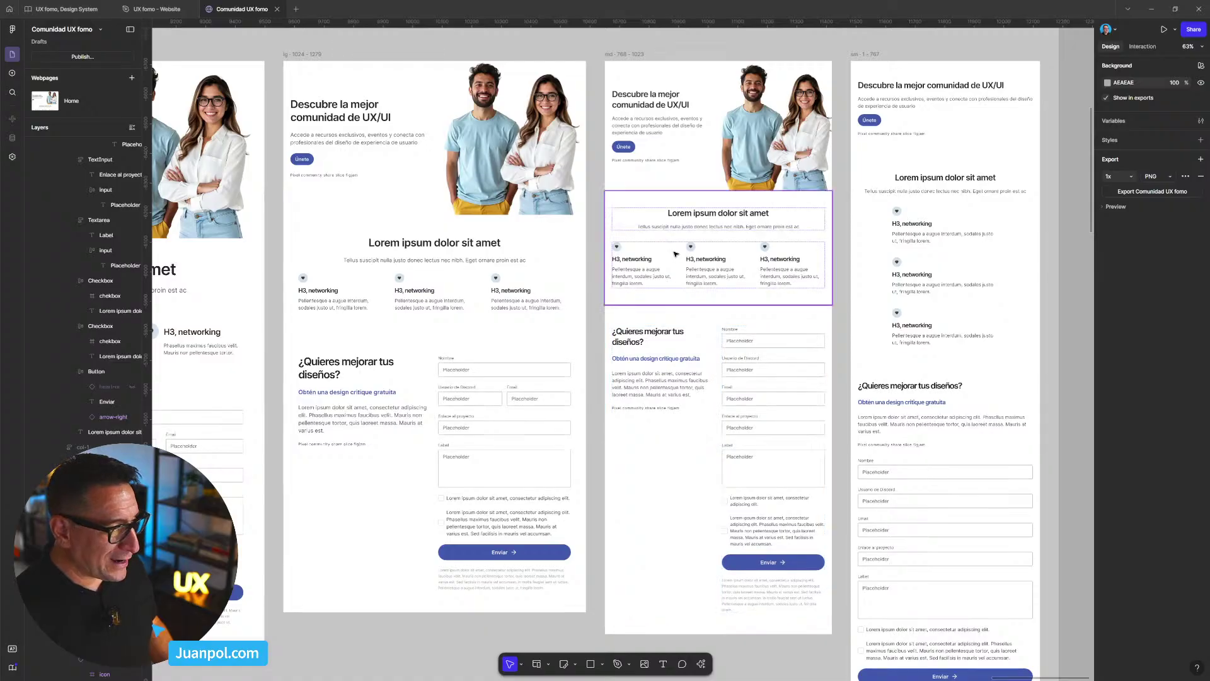
- Set the vertical padding of the design critique section in the md (768 - 1023) breakpoint to 56
click(666, 208)
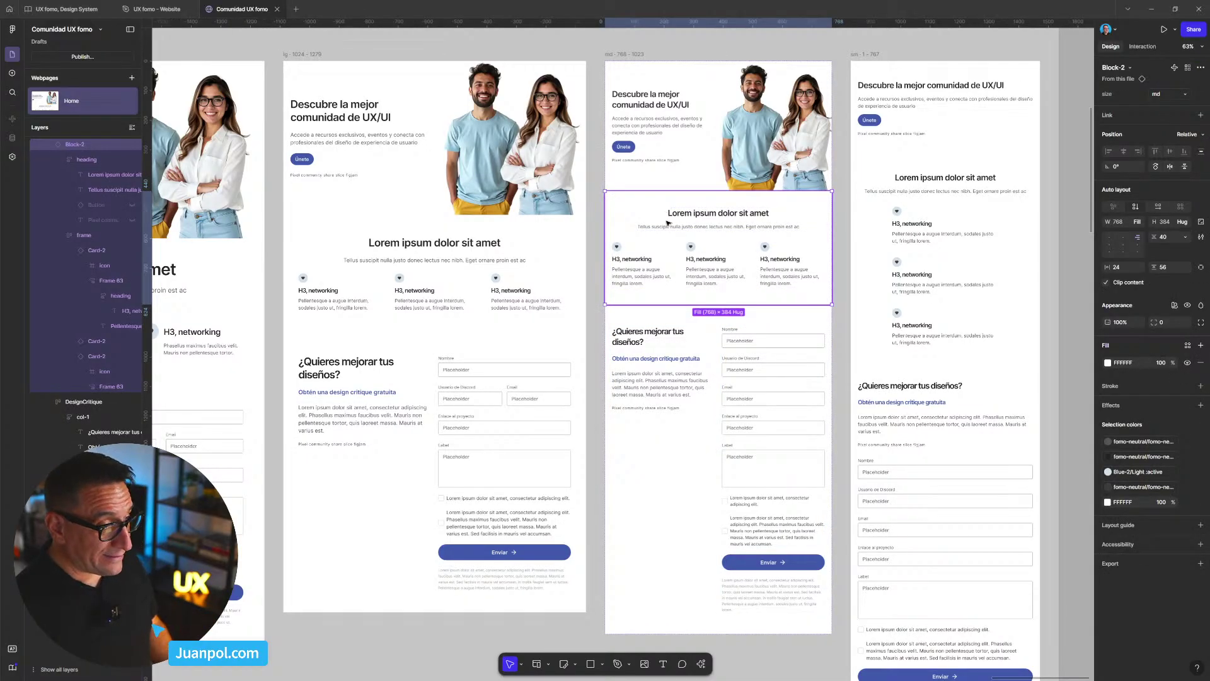
click(658, 363)
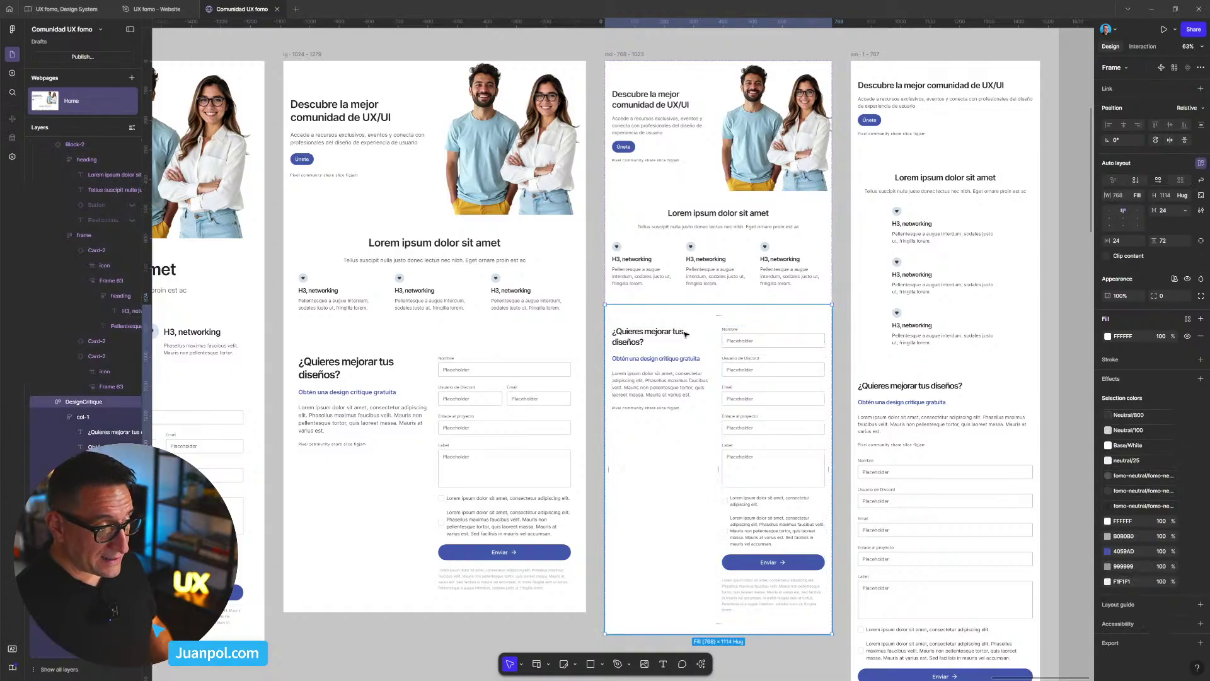
click(1170, 243)
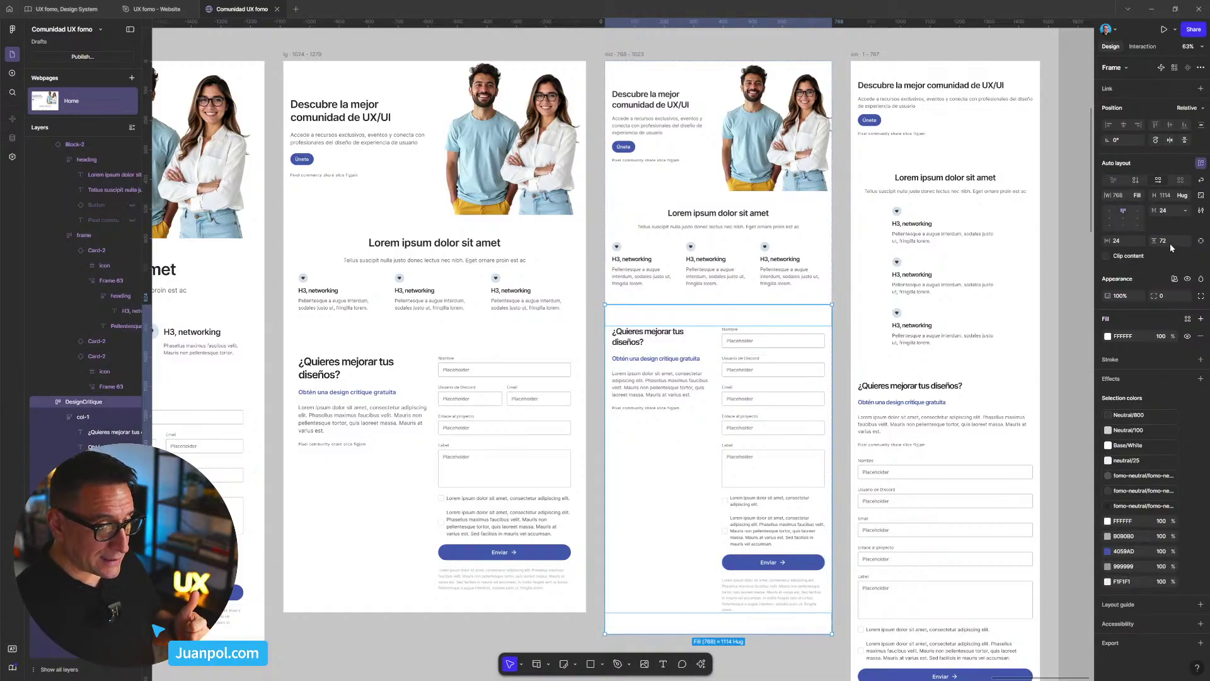
text(56)
key(Return)
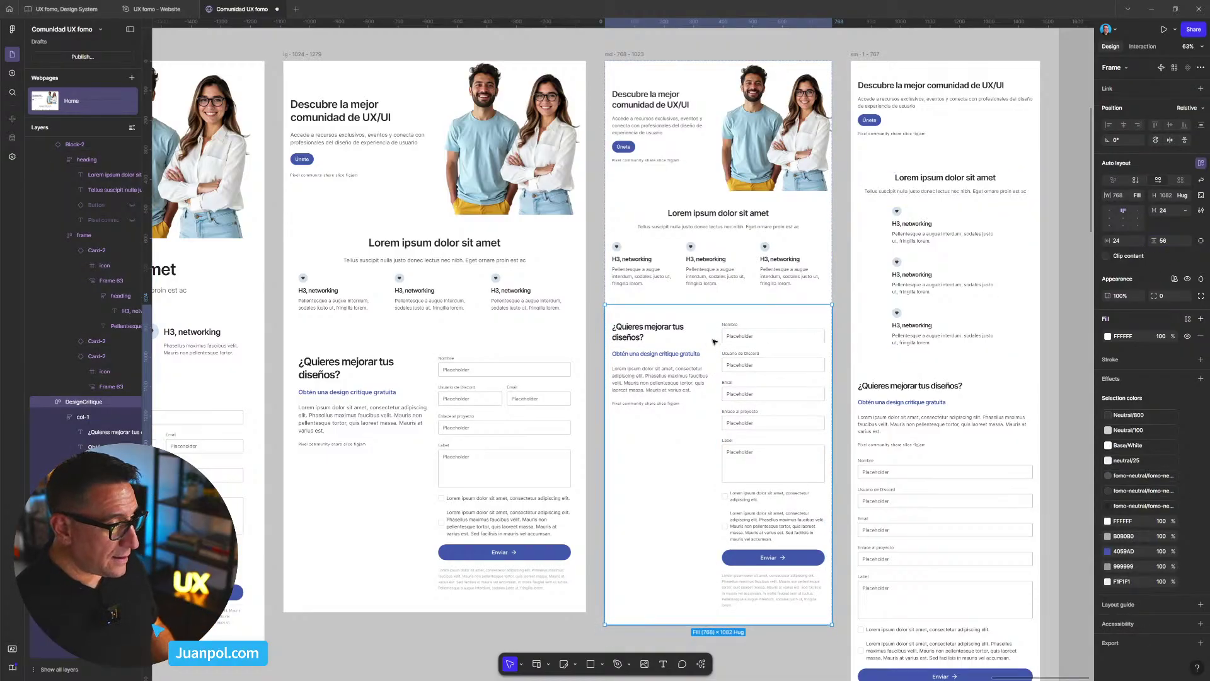
- Check the vertical padding of the features block and the design critique section in the lg, xl and 2xl breakpoints
click(552, 331)
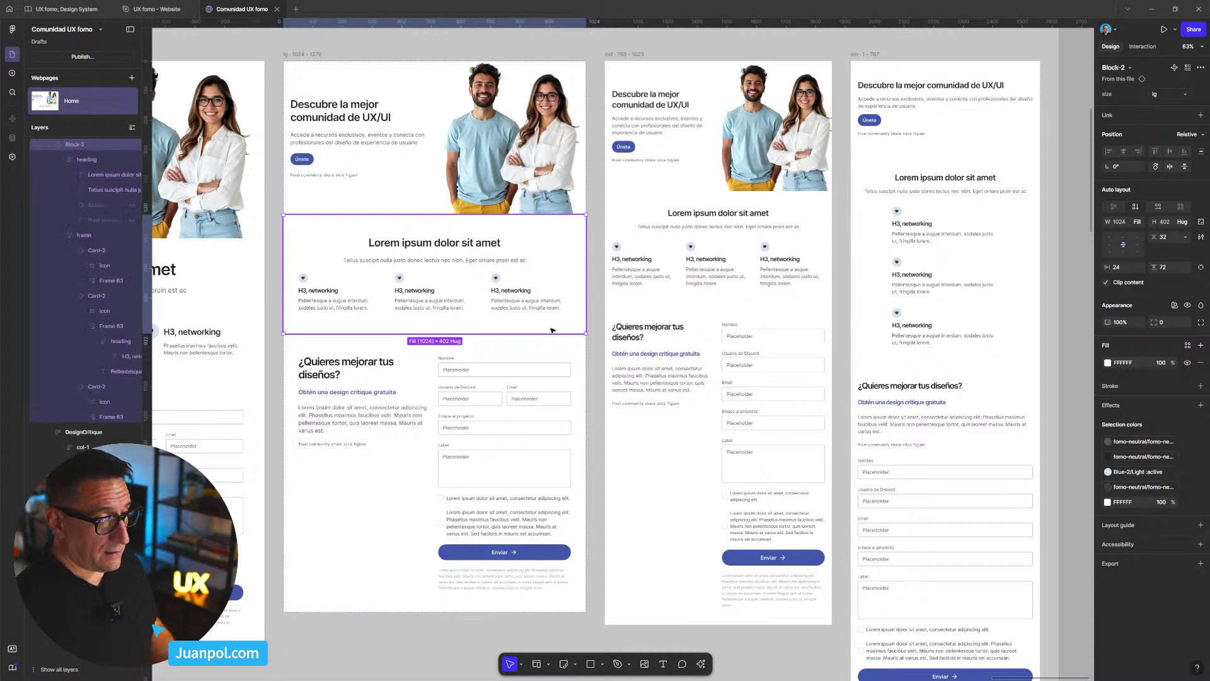
click(544, 390)
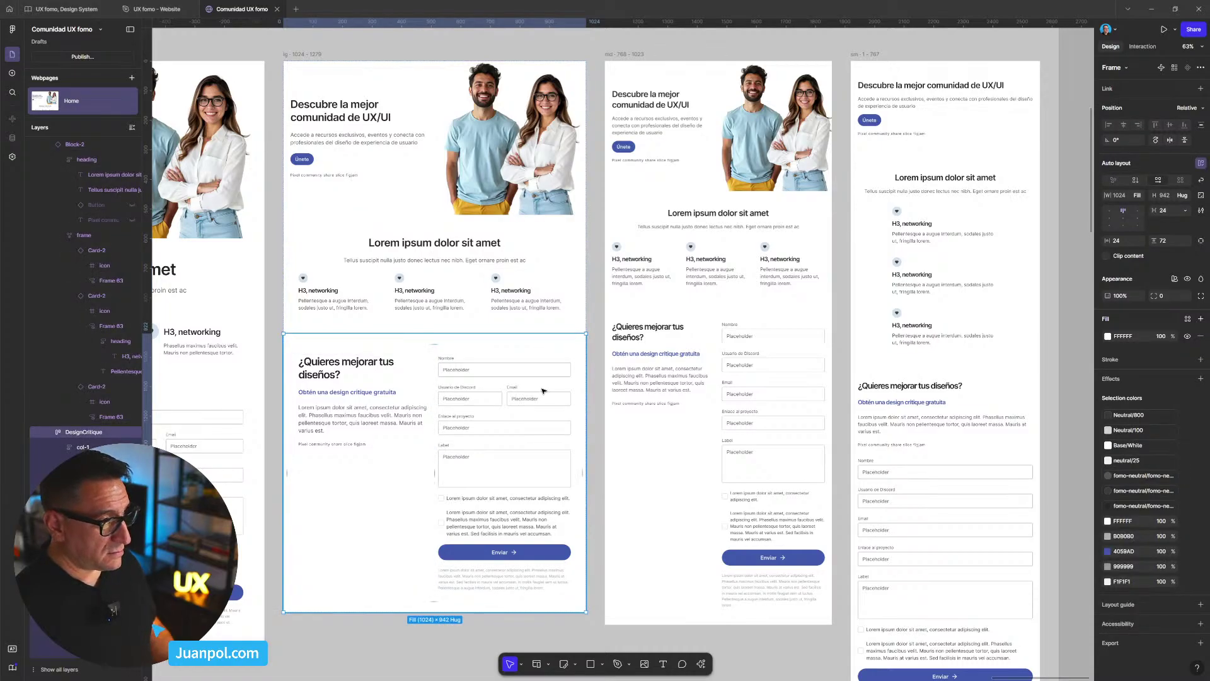
scroll(543, 391, down, 3)
click(315, 387)
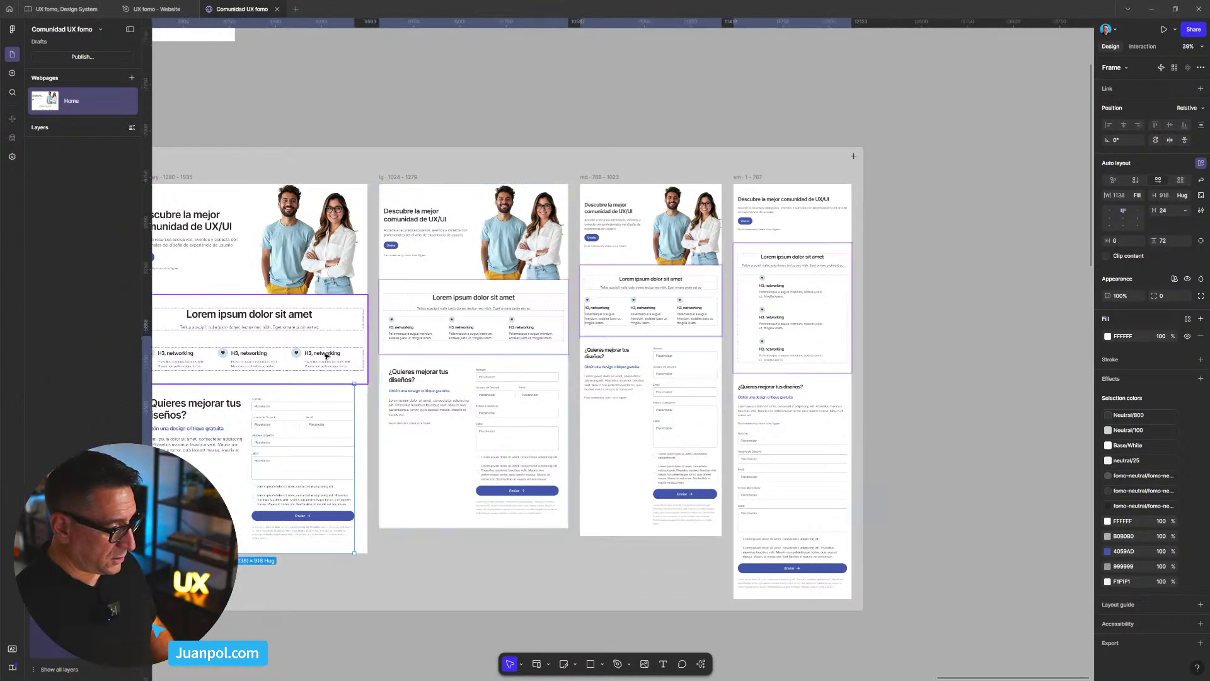
click(295, 341)
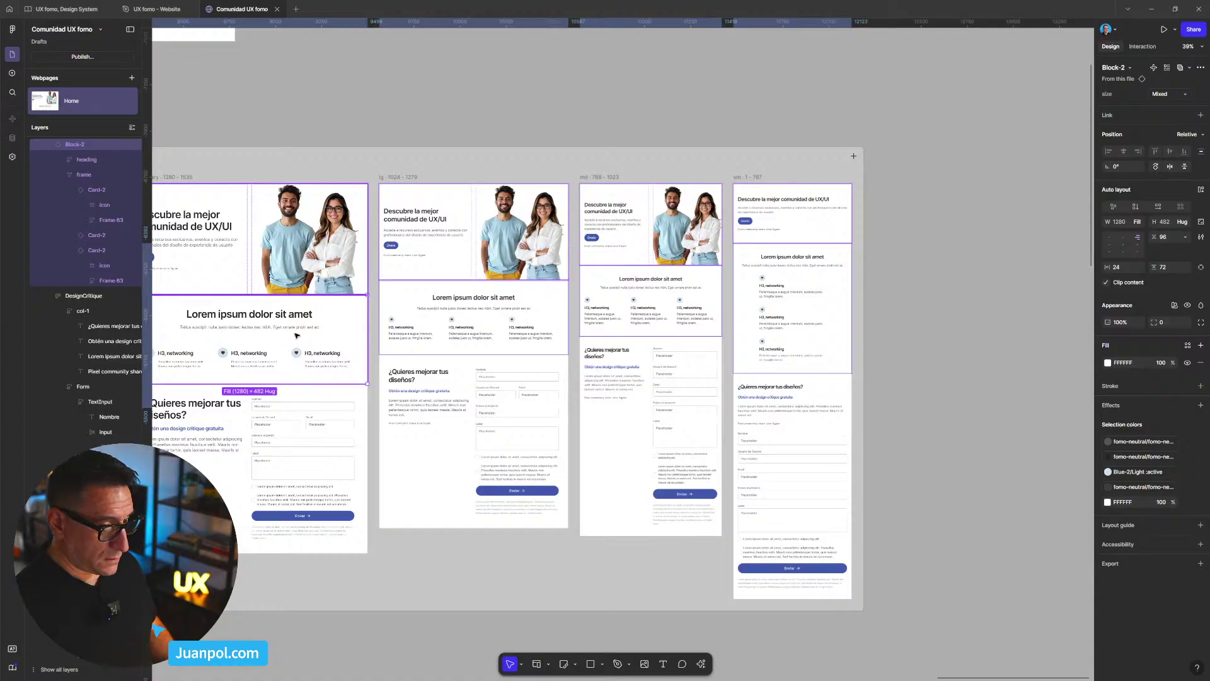
click(381, 106)
drag(382, 106, 659, 100)
drag(442, 147, 674, 122)
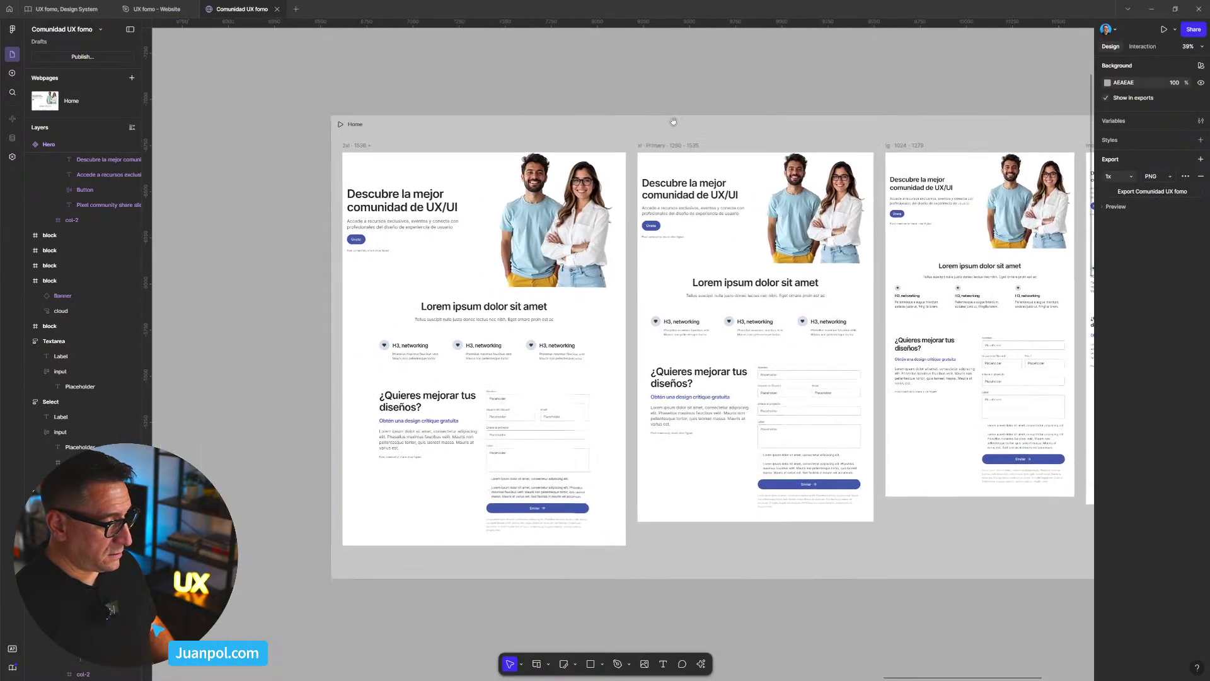
click(575, 336)
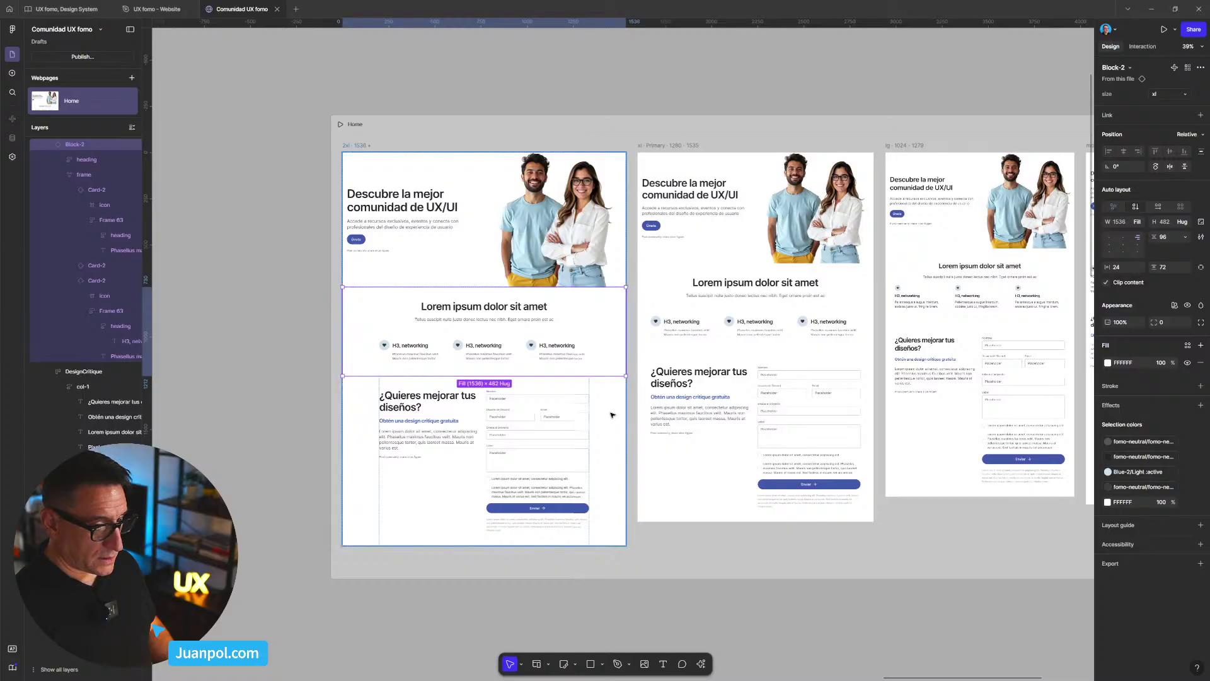
key(Escape)
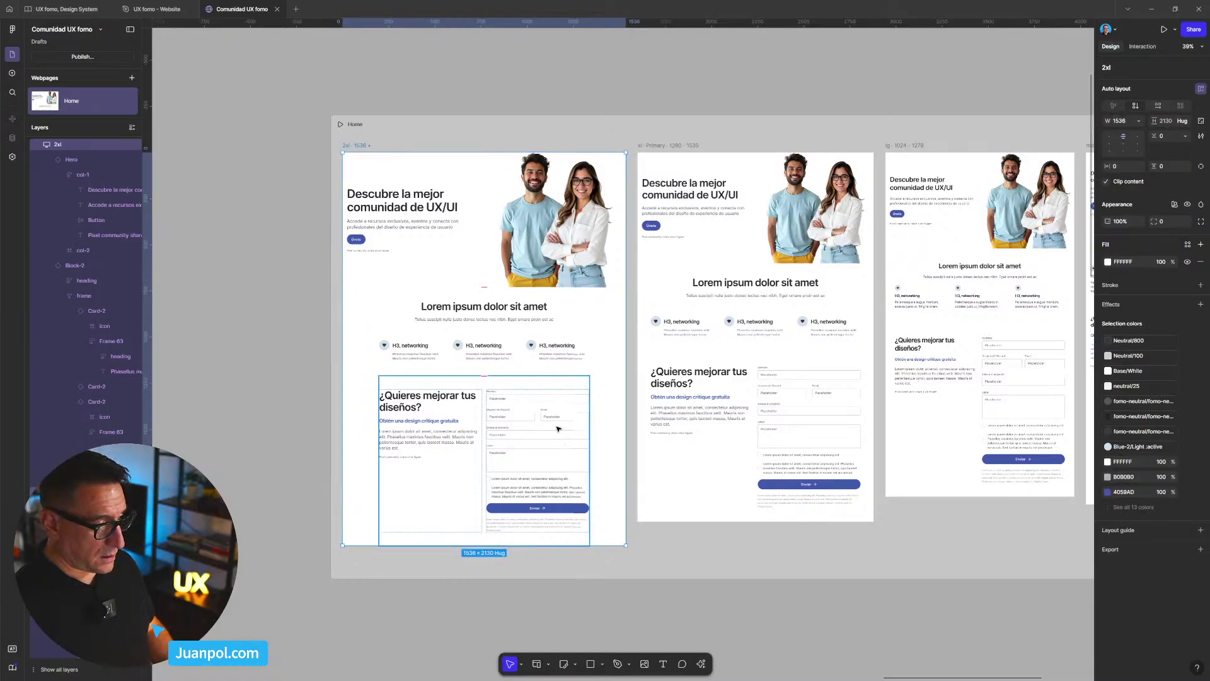
click(544, 408)
scroll(545, 408, down, 5)
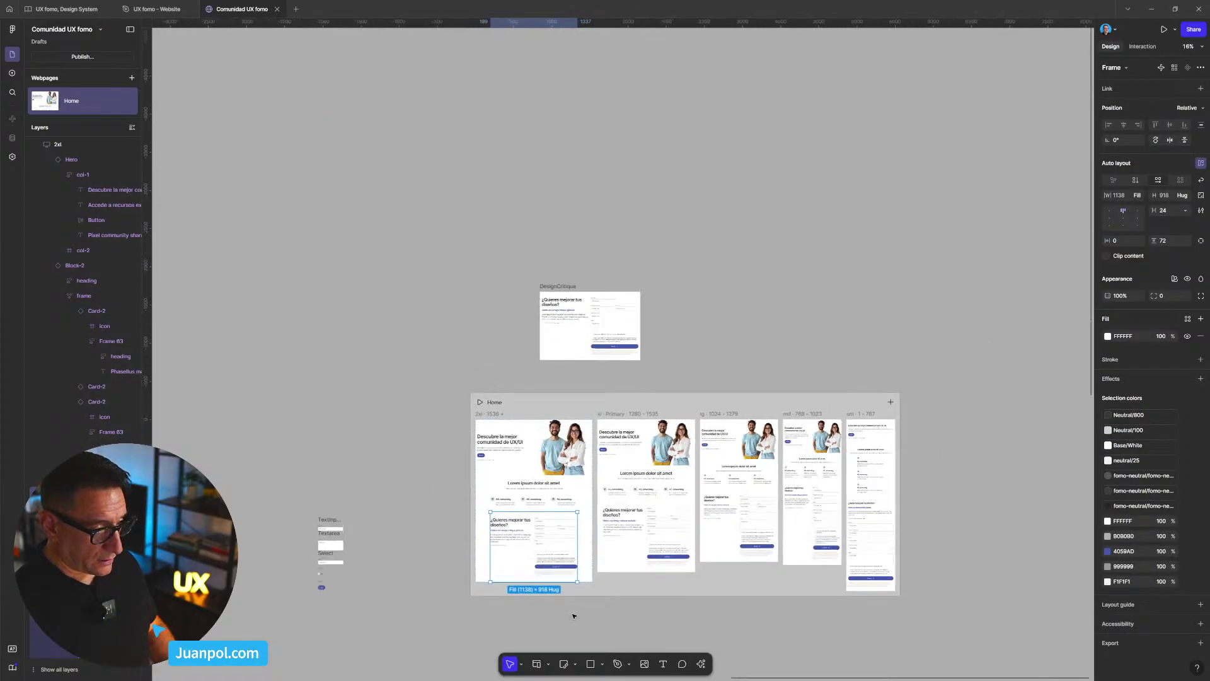
scroll(587, 344, down, 2)
- Preview the Home webpage at the design critique form and narrow the preview to 936 px and then 744 px wide
click(587, 344)
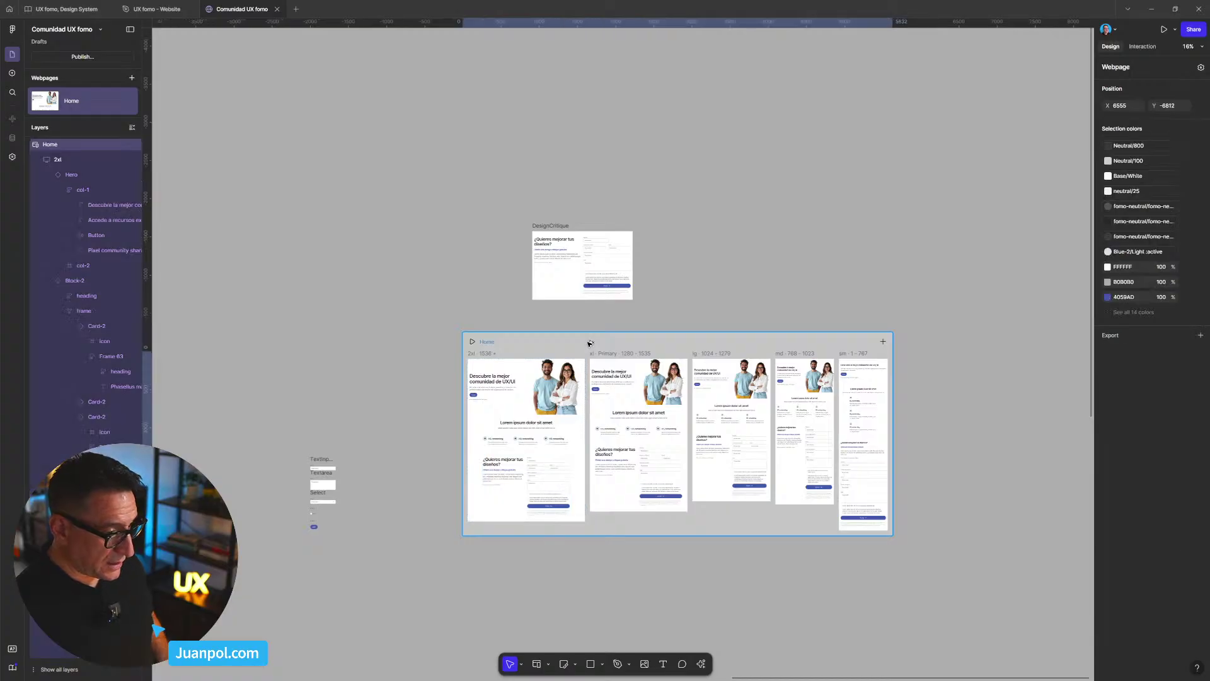
key(shift+space)
scroll(1028, 393, down, 6)
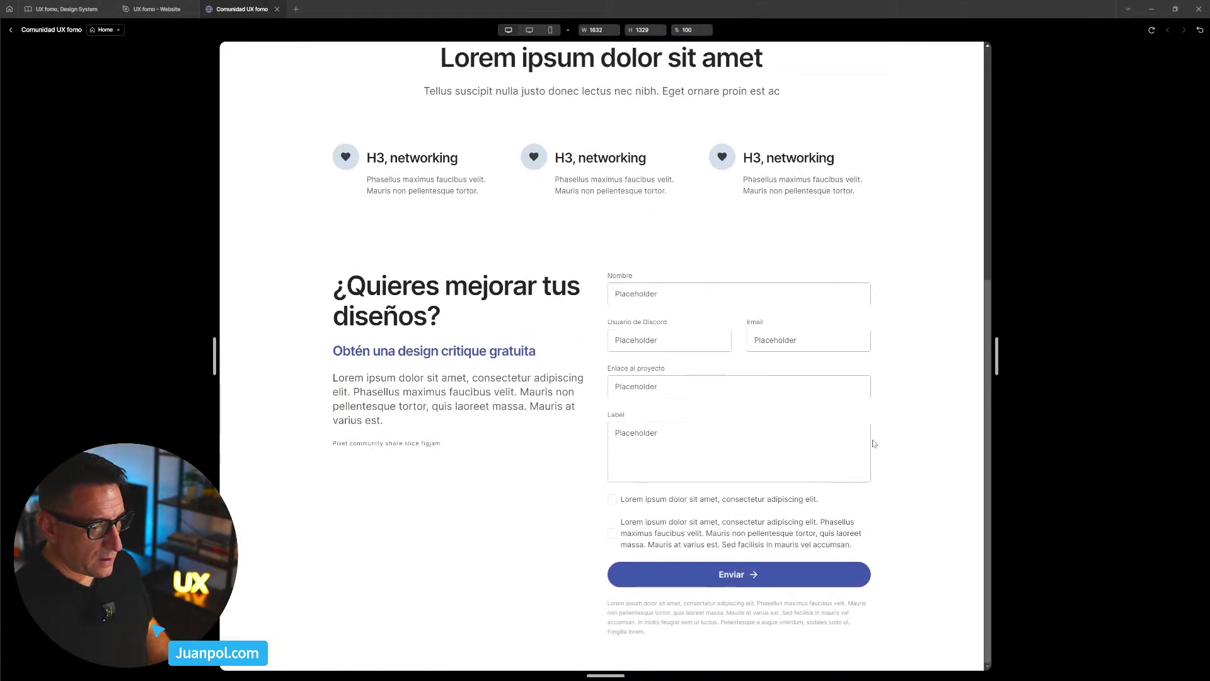
drag(996, 355, 832, 356)
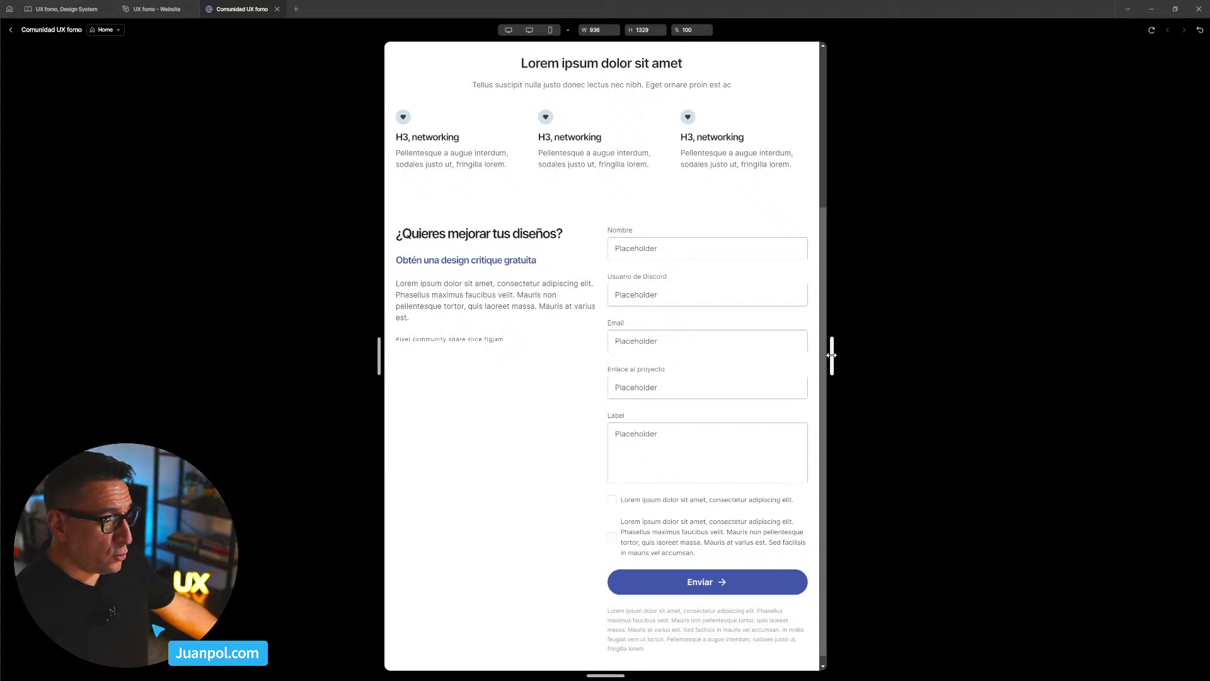
drag(832, 355, 786, 350)
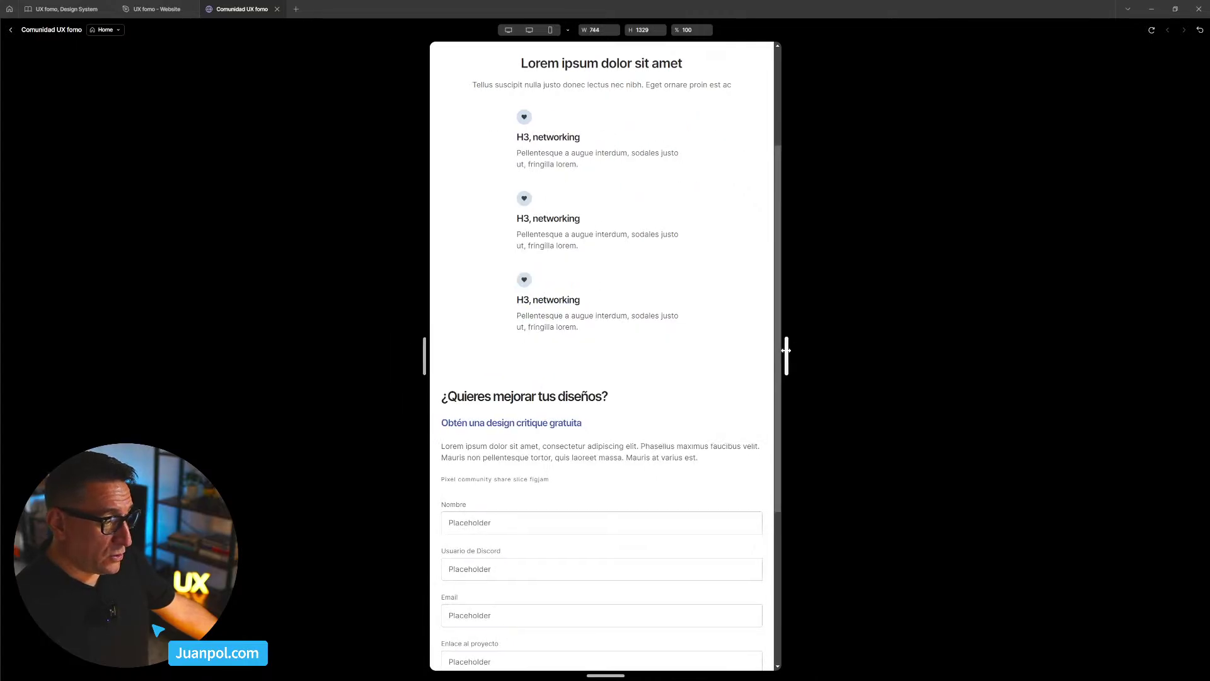
- Review the stacked feature cards and form fields in the 744 px wide preview, and return to the canvas
scroll(732, 373, down, 2)
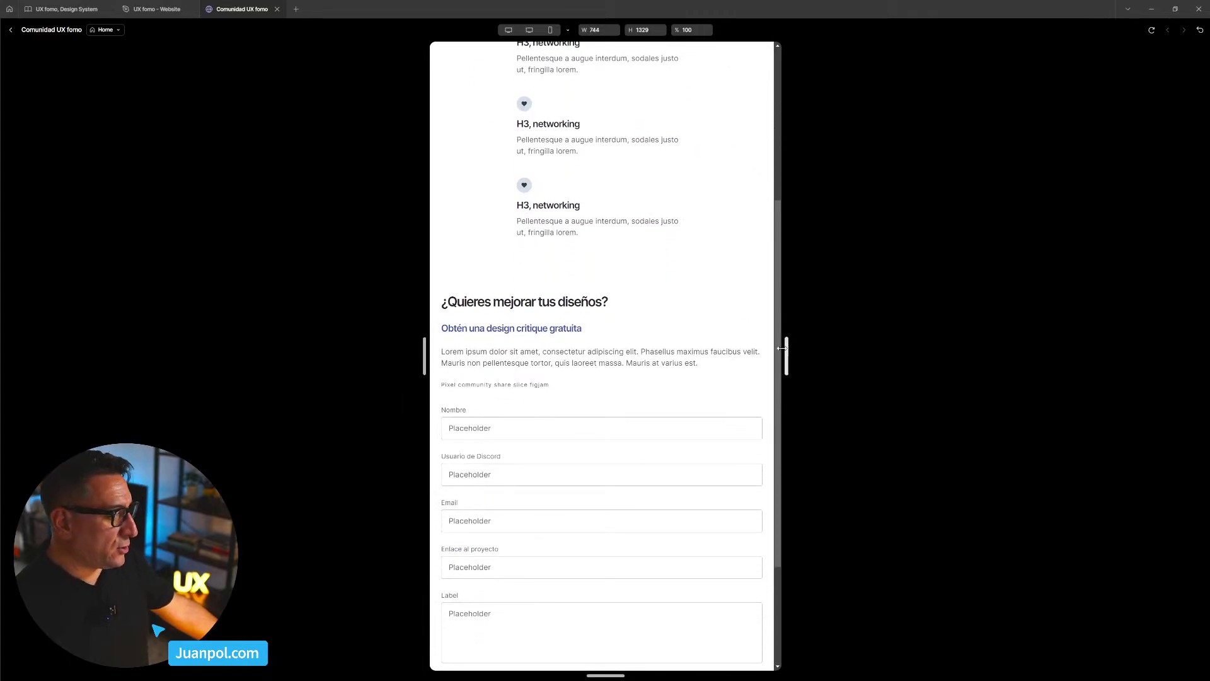
scroll(650, 372, up, 5)
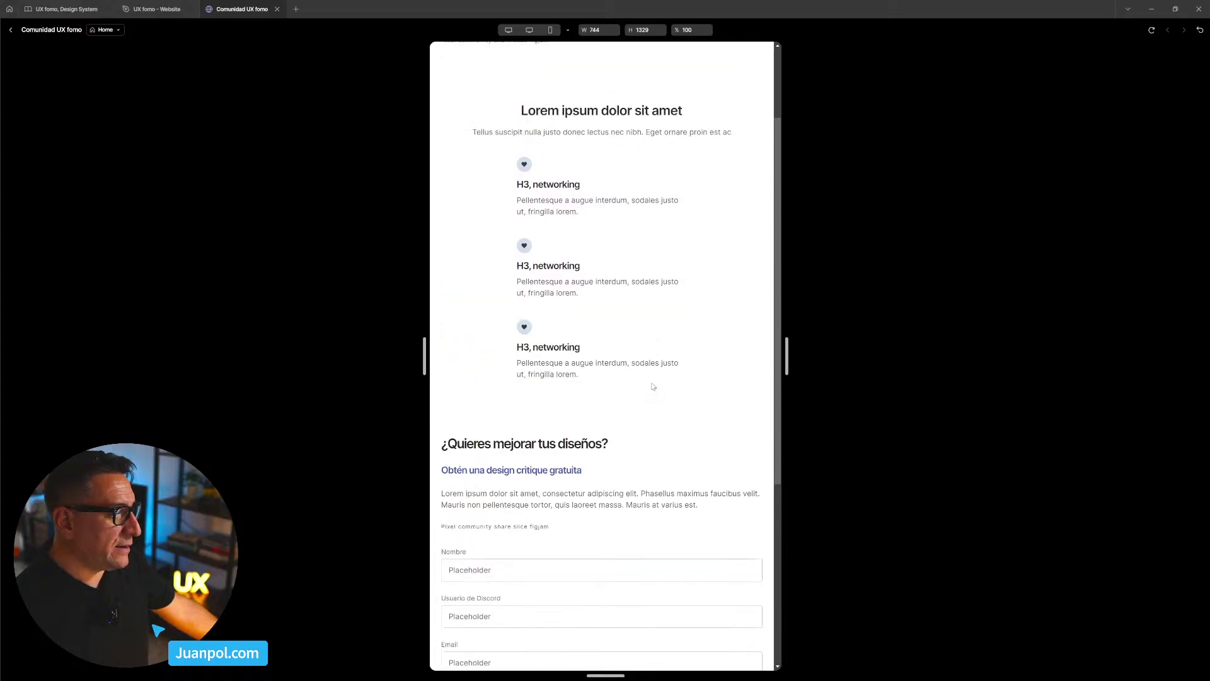
scroll(619, 392, down, 3)
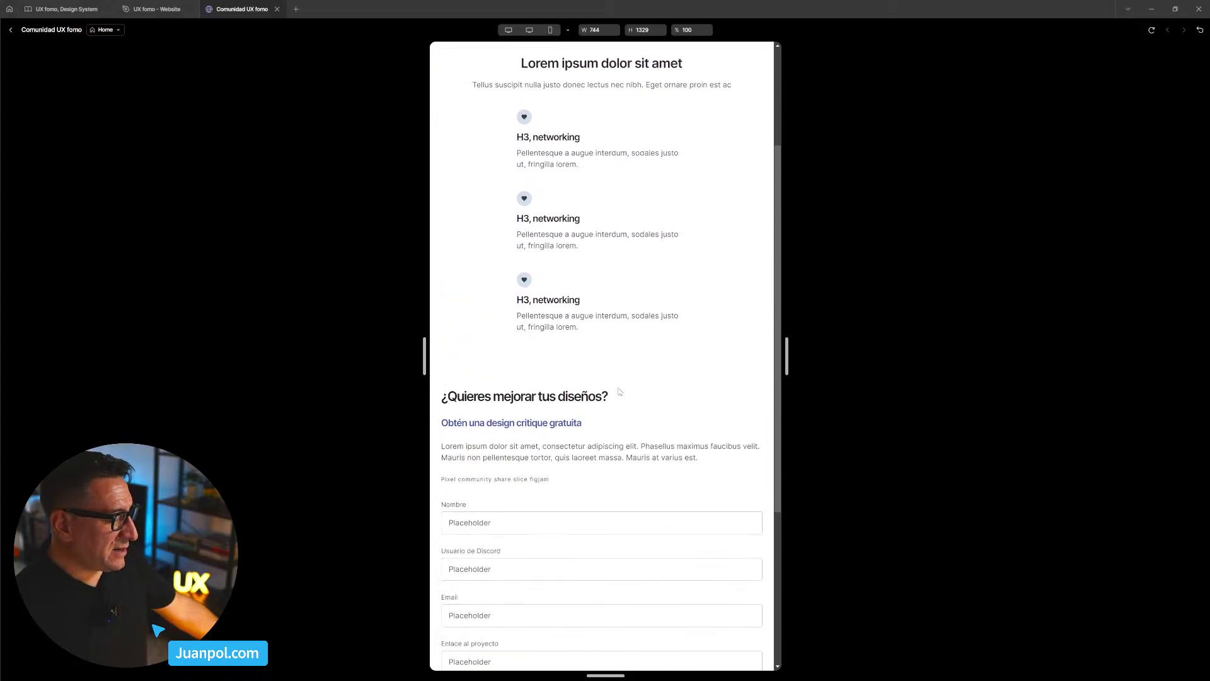
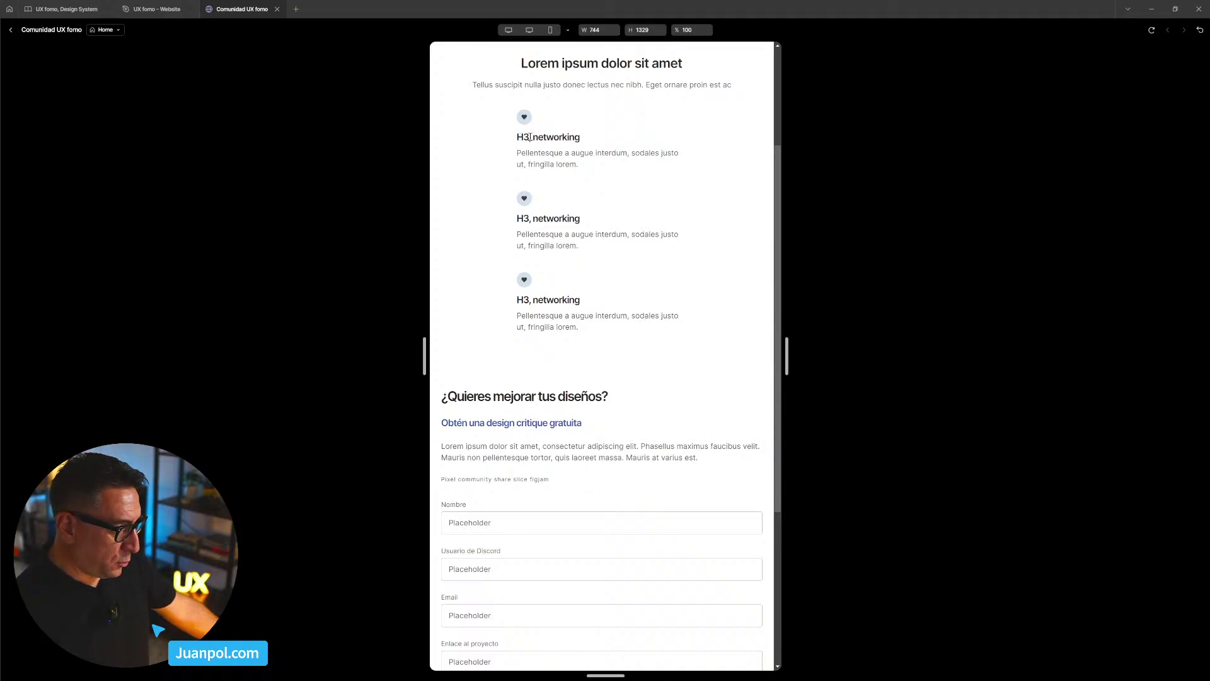
click(11, 30)
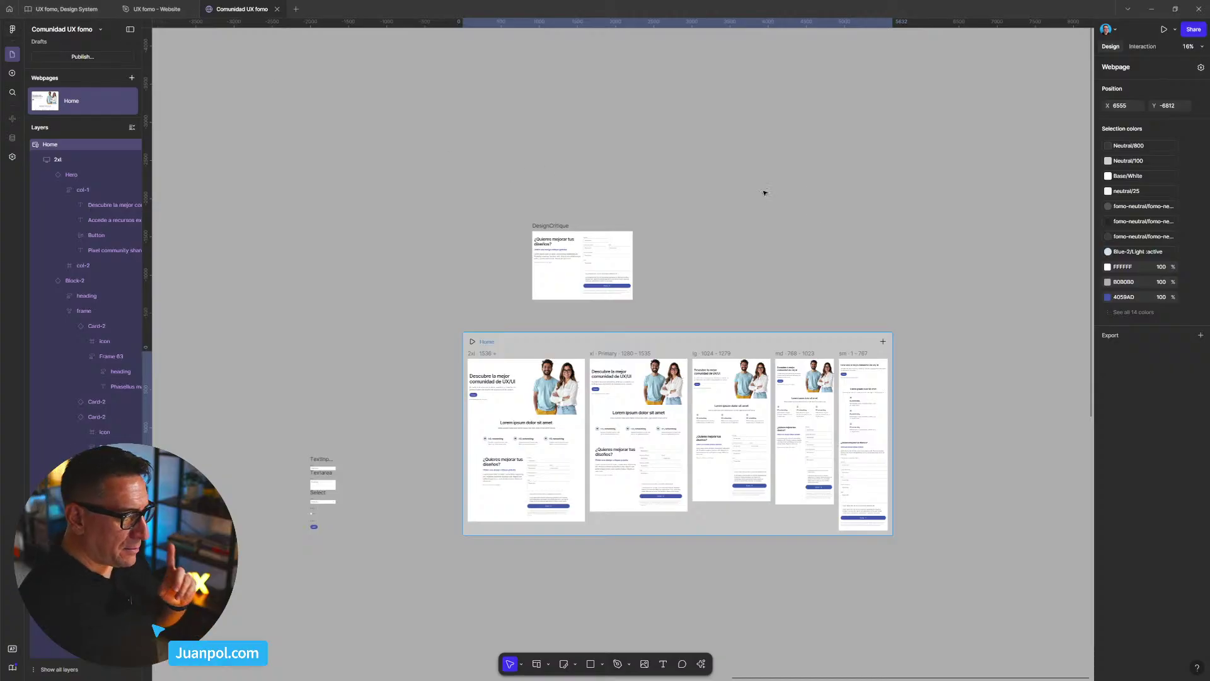
- Open the main component of the features block in the sm breakpoint and examine the first card's width settings
scroll(919, 376, up, 5)
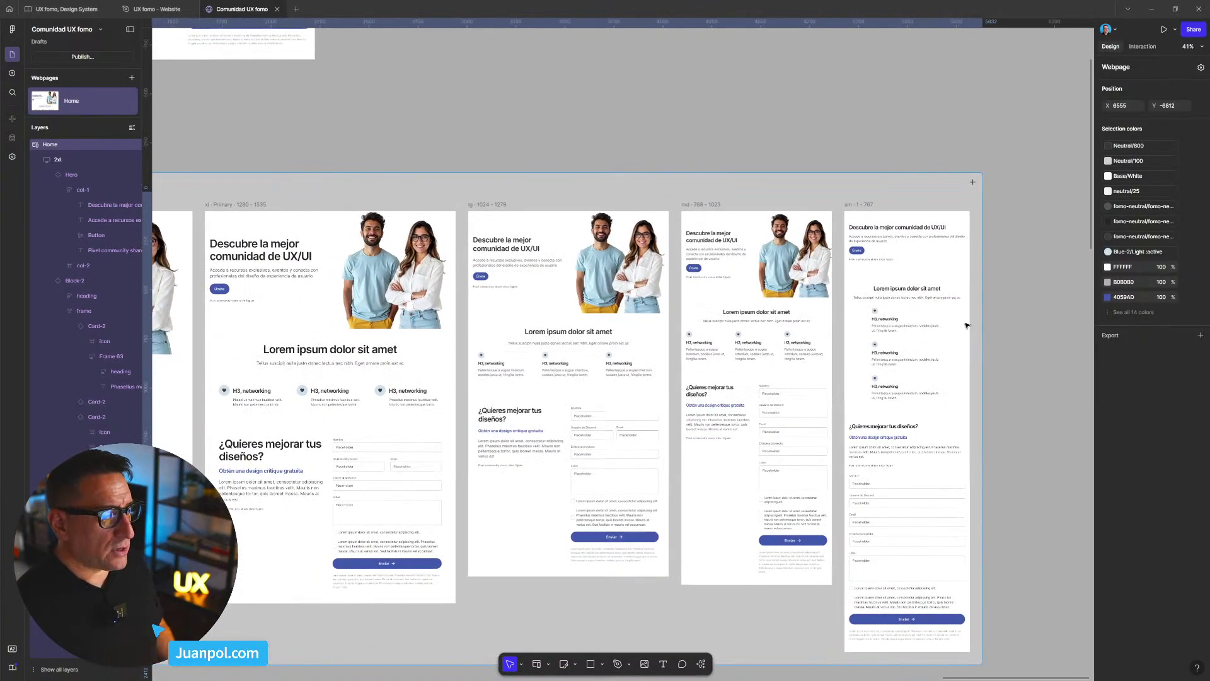
click(890, 323)
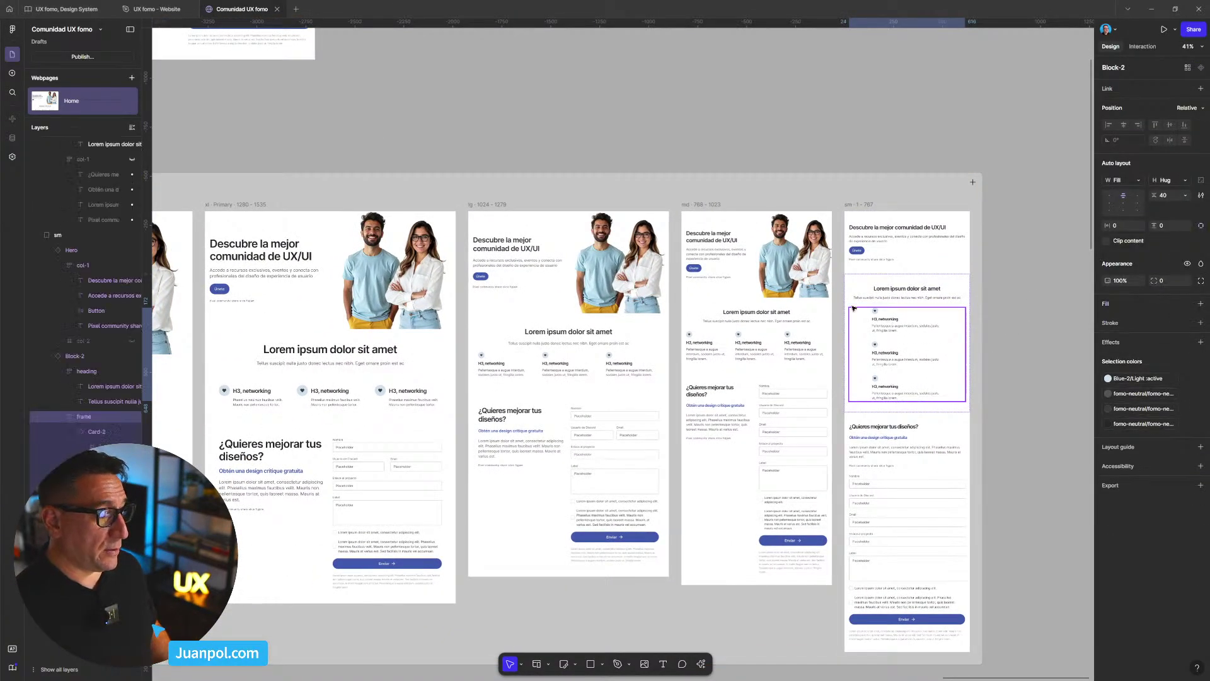
scroll(670, 164, down, 5)
scroll(802, 243, up, 6)
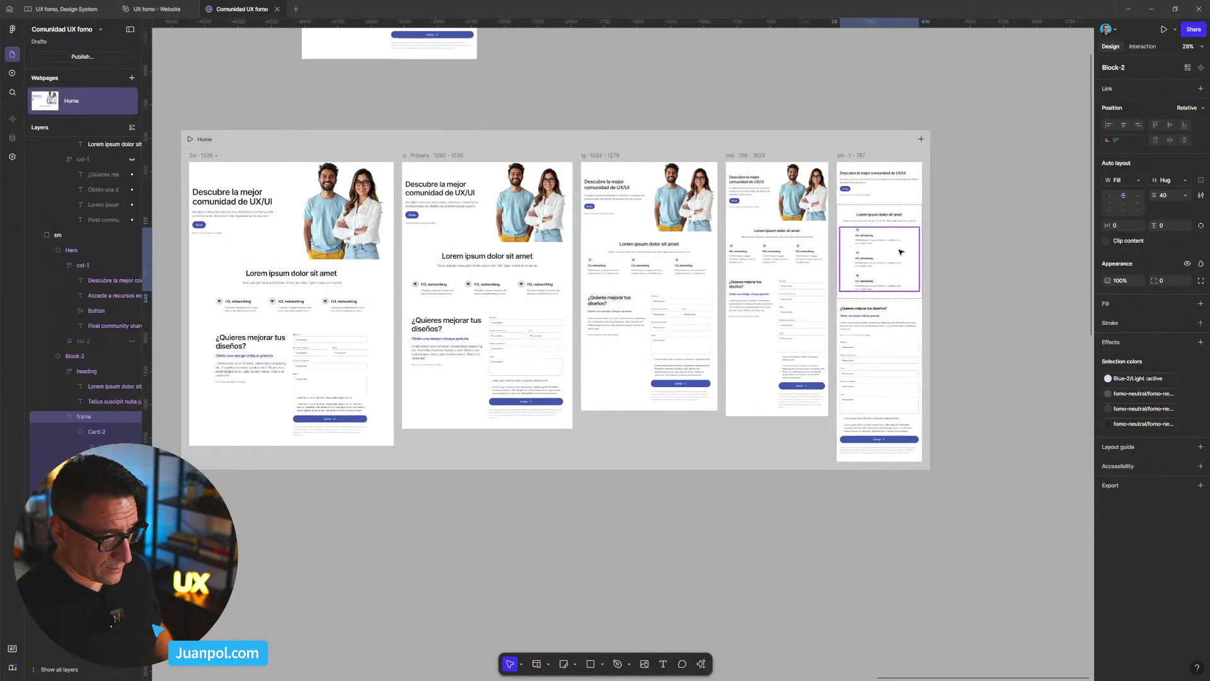
right_click(802, 243)
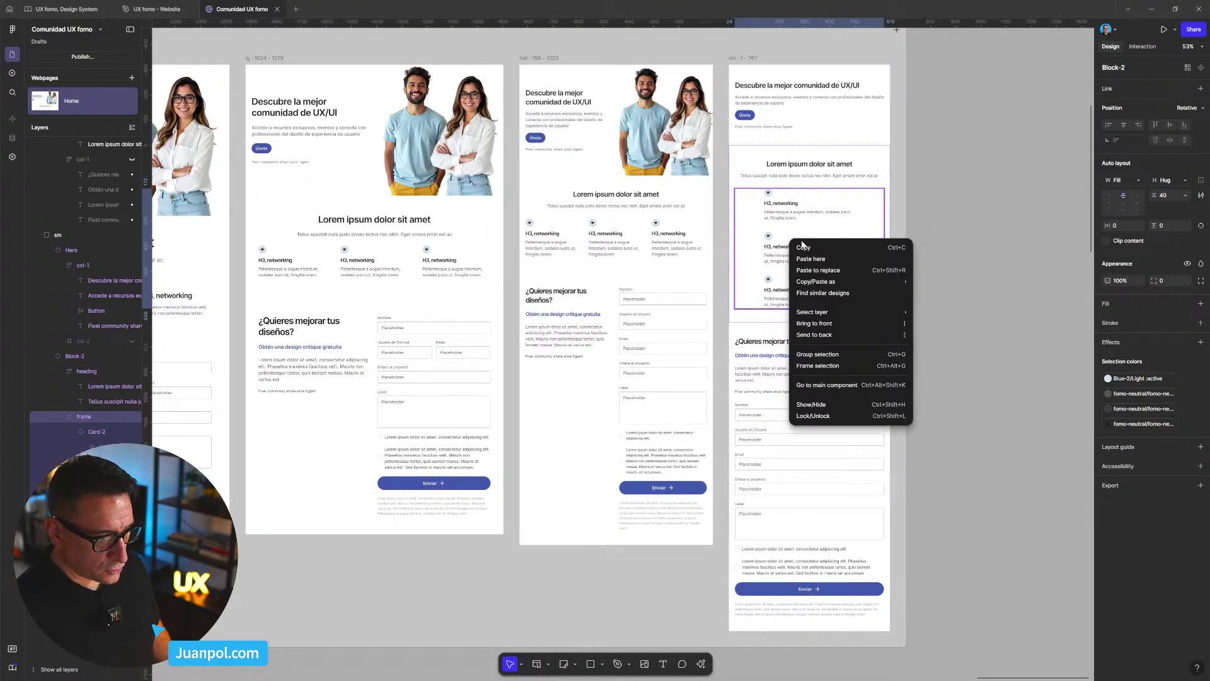
click(827, 385)
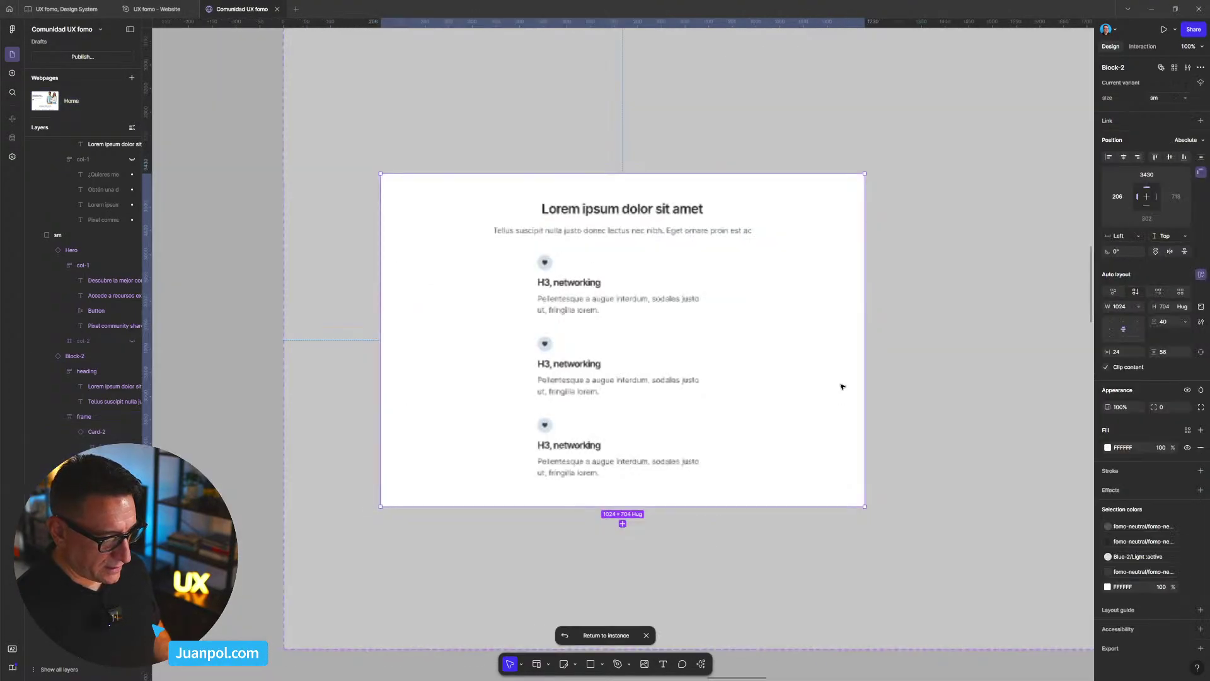
double_click(564, 298)
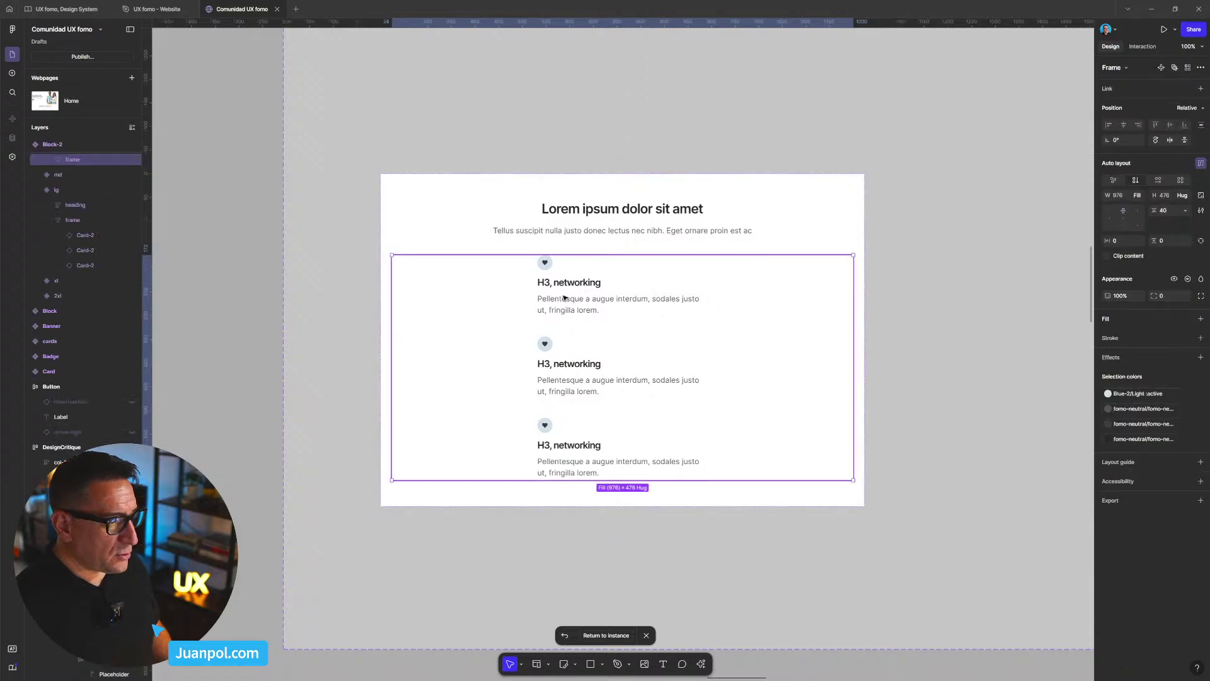
double_click(564, 297)
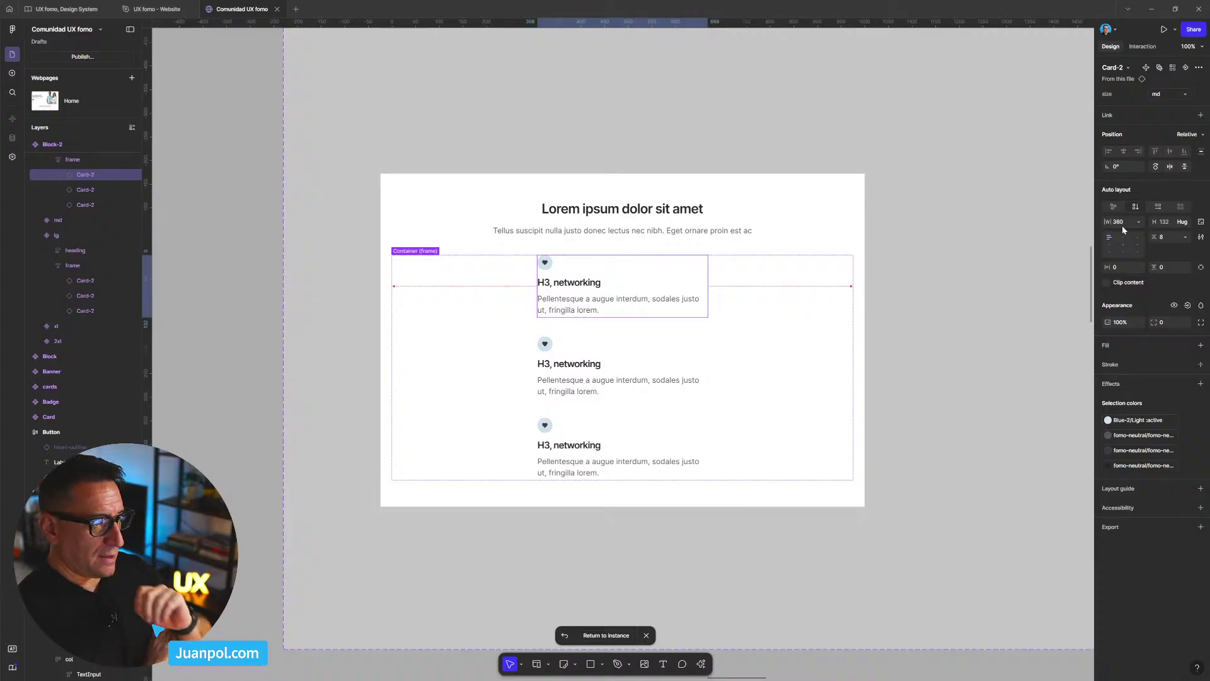
- Add a max width of 360 to the text columns and form of the design critique section in the Home webpage's sm breakpoint
scroll(924, 297, down, 4)
drag(1010, 486, 732, 464)
scroll(934, 327, down, 3)
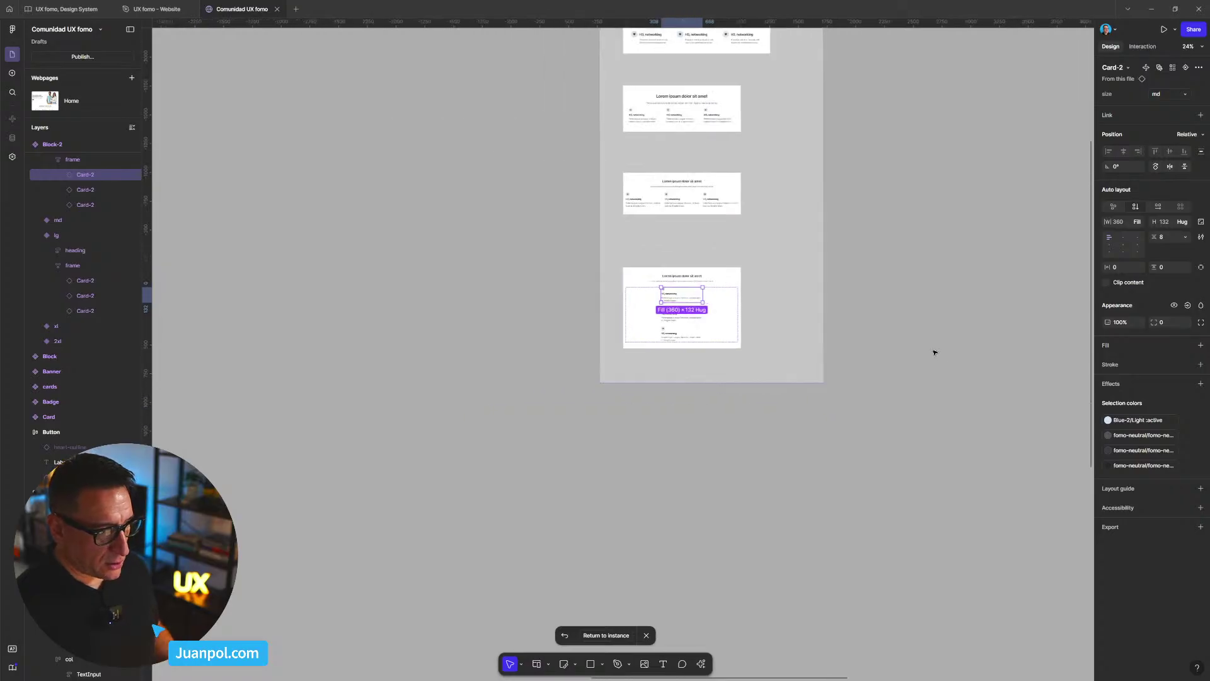
drag(935, 349, 537, 357)
drag(1034, 347, 567, 403)
drag(786, 376, 449, 421)
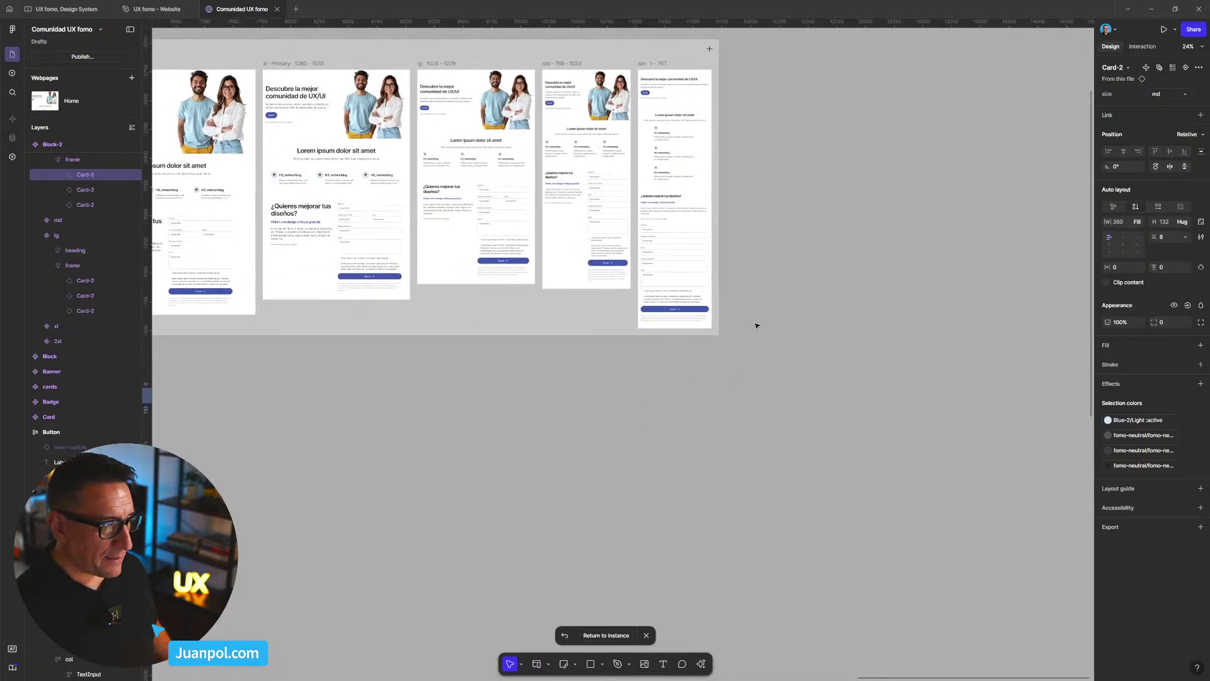
scroll(756, 259, up, 3)
drag(754, 258, 910, 358)
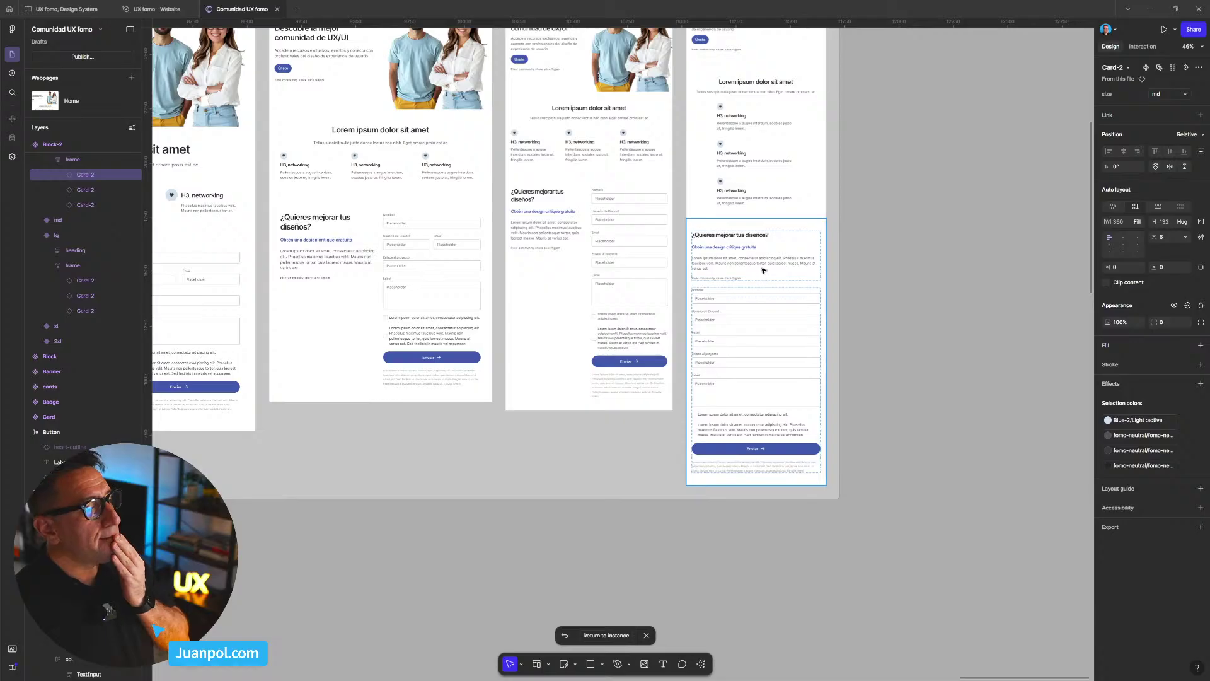
double_click(763, 270)
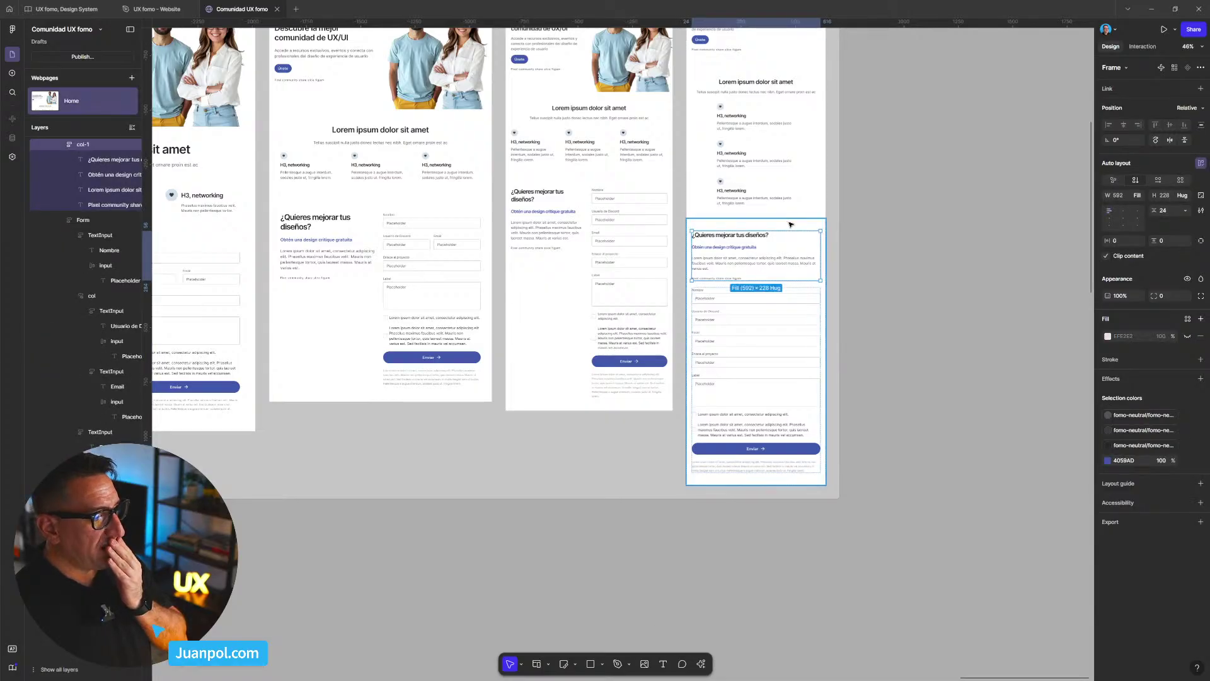
click(790, 223)
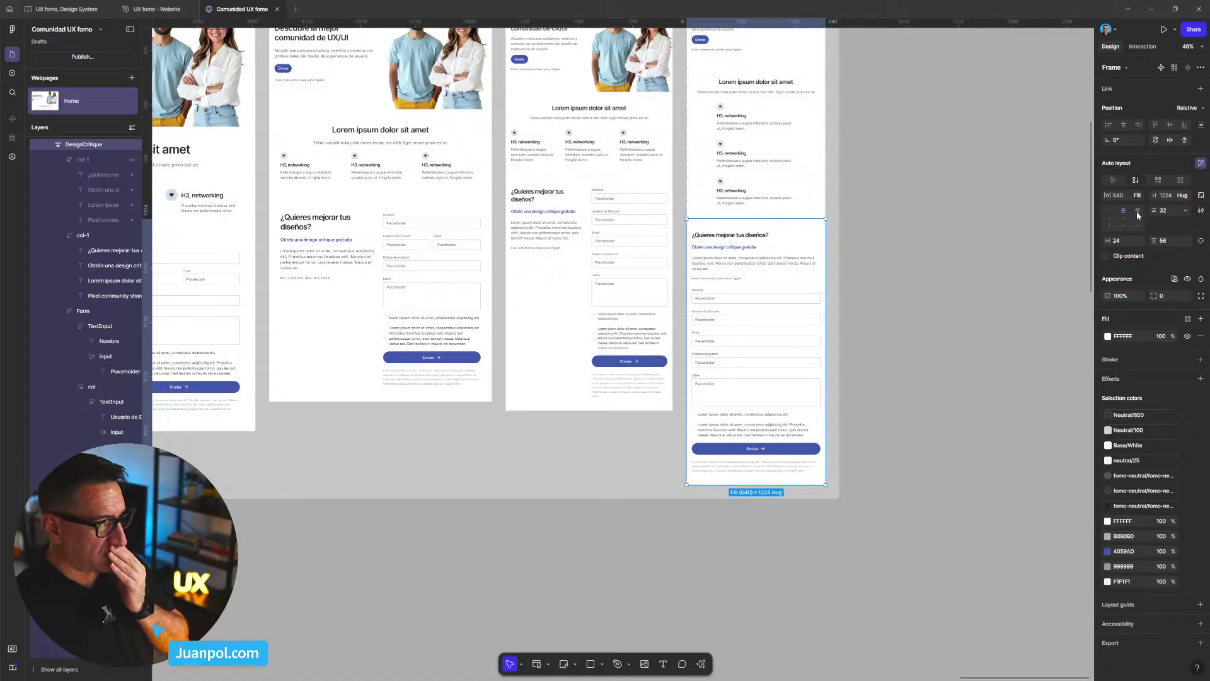
key(Return)
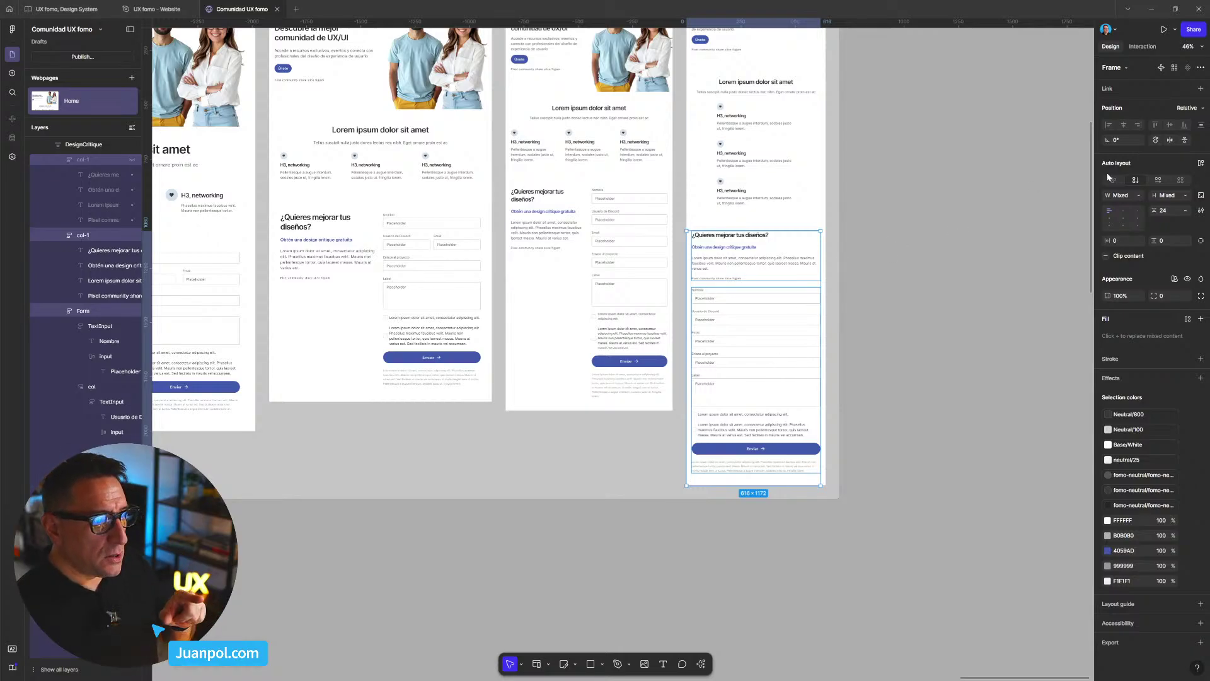
click(1141, 197)
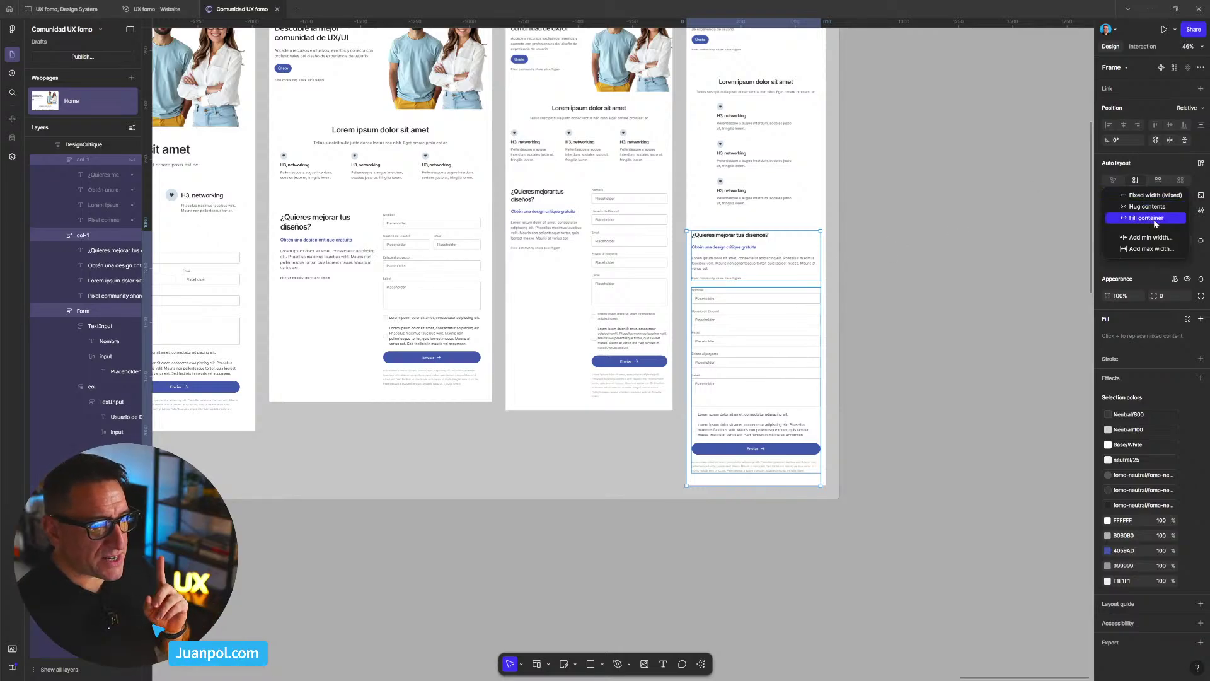
click(1163, 247)
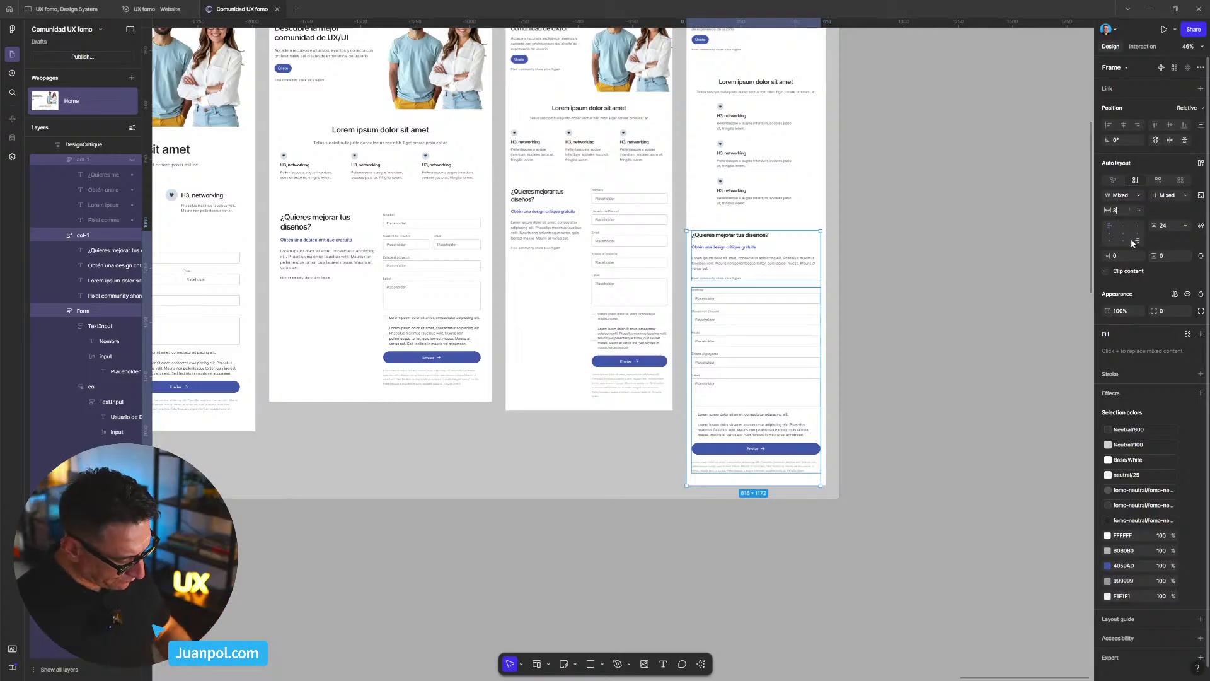
text(360)
key(Return)
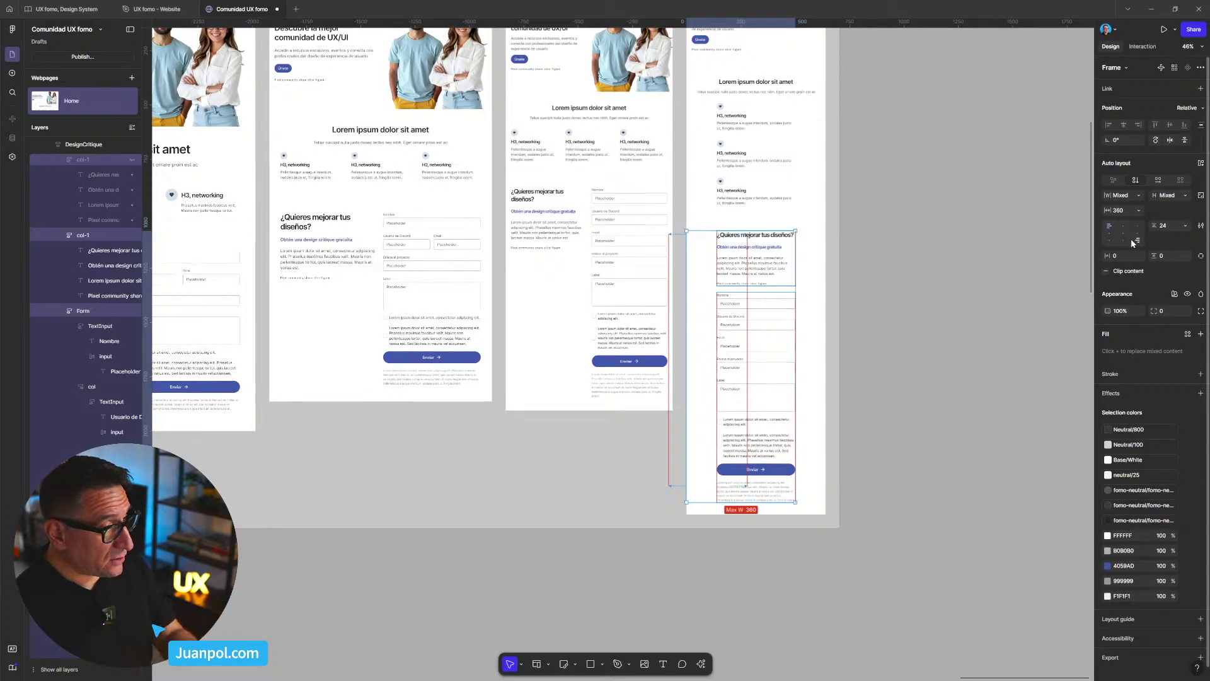
click(1002, 225)
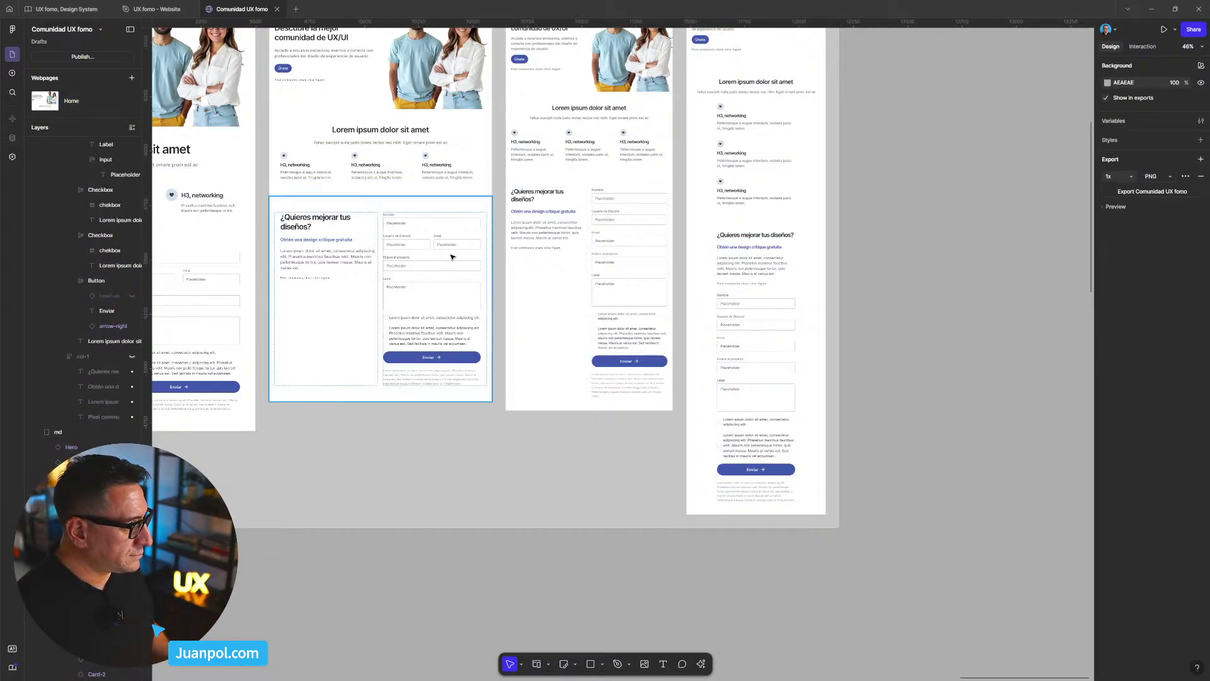
- Preview the Home webpage and narrow the preview to 682 px wide
scroll(502, 306, down, 3)
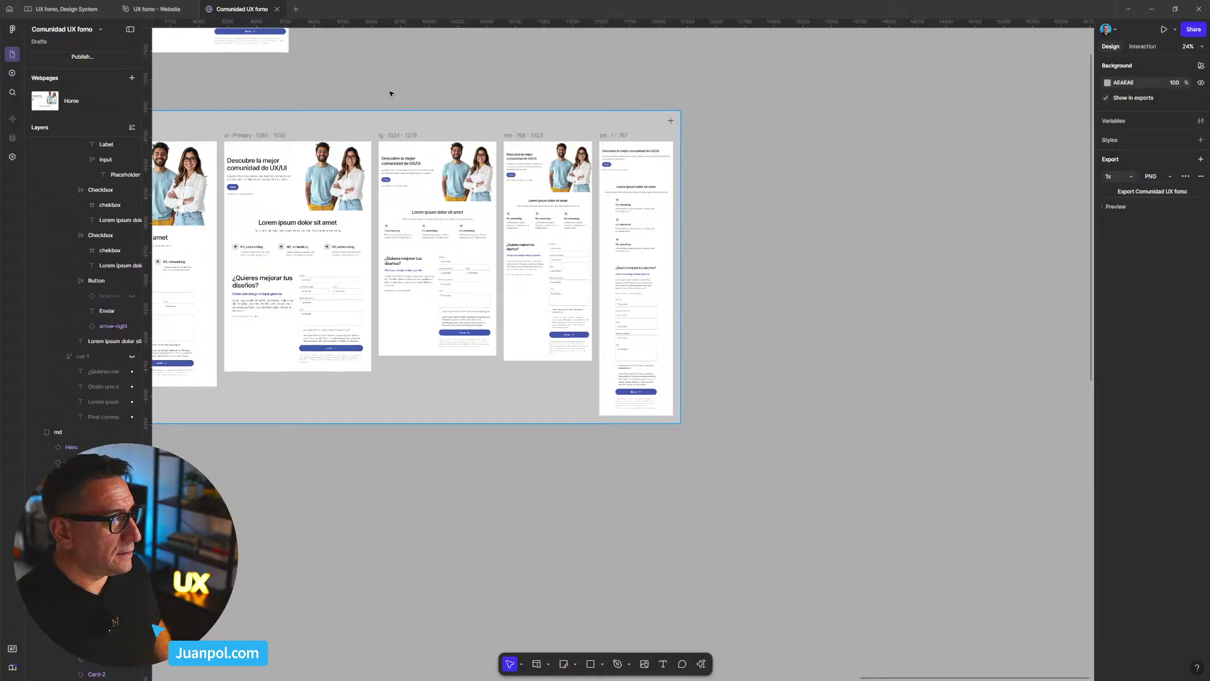
click(620, 128)
scroll(621, 128, left, 5)
scroll(576, 112, up, 2)
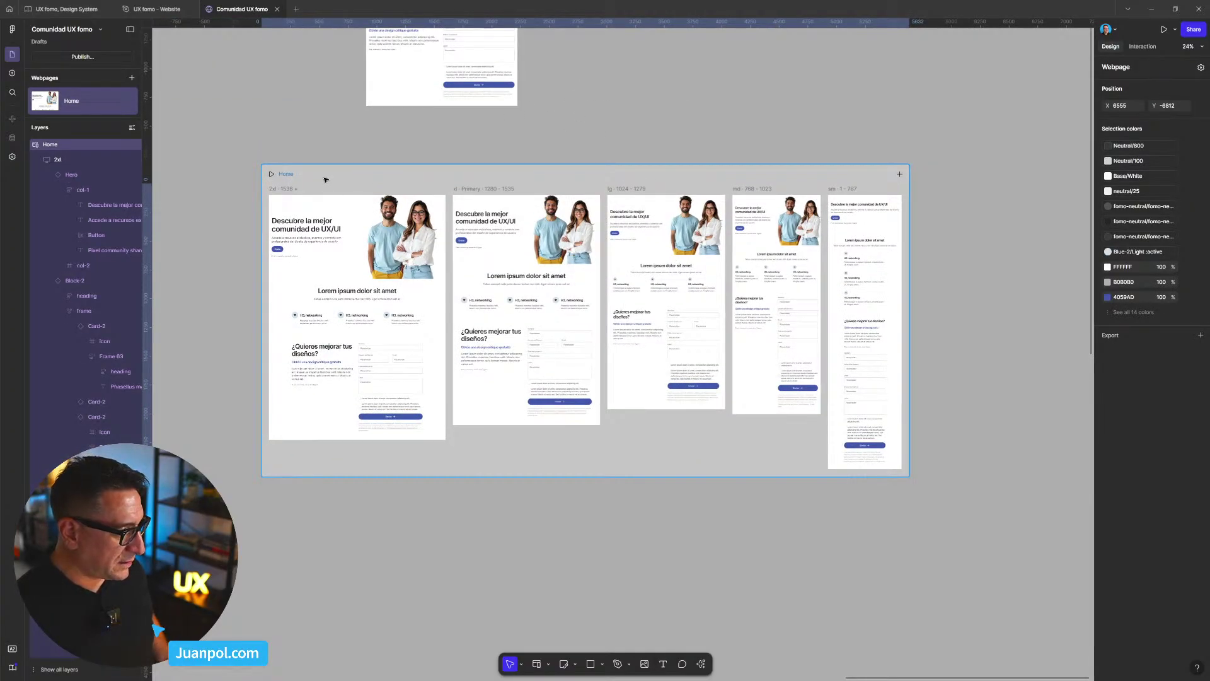
key(ctrl+p)
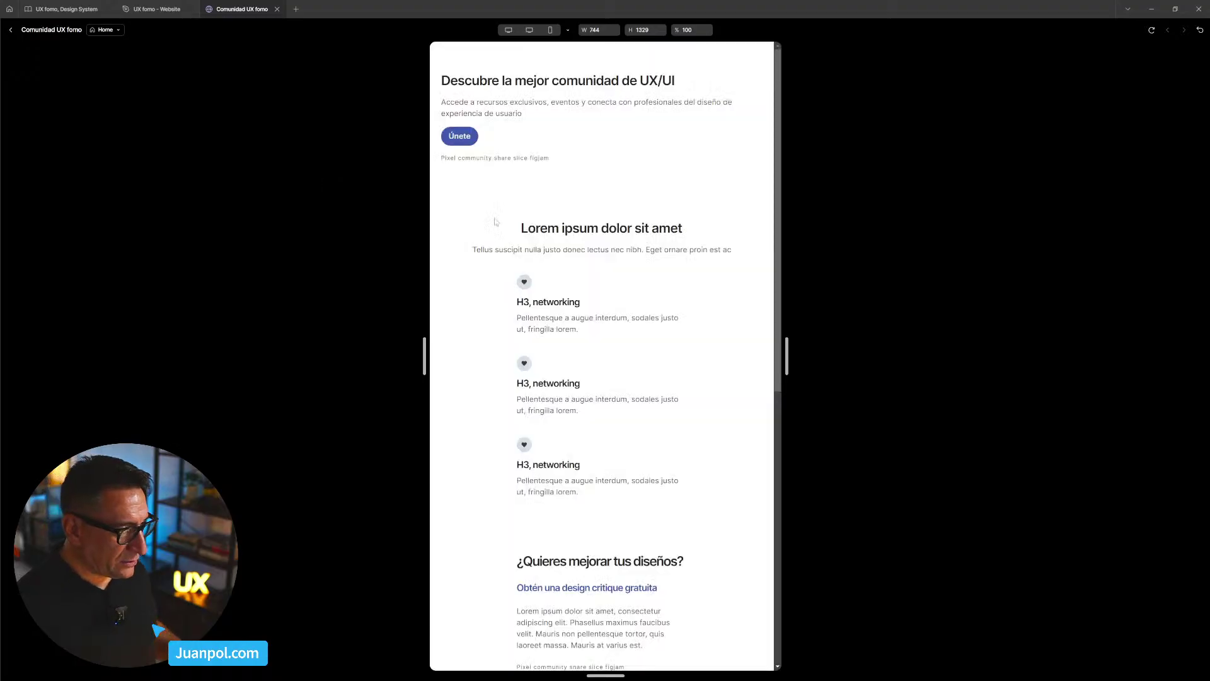
drag(790, 350, 771, 371)
- Review the alignment of the stacked feature cards and the design critique form in the 682 px wide preview
scroll(901, 358, down, 3)
scroll(715, 372, up, 3)
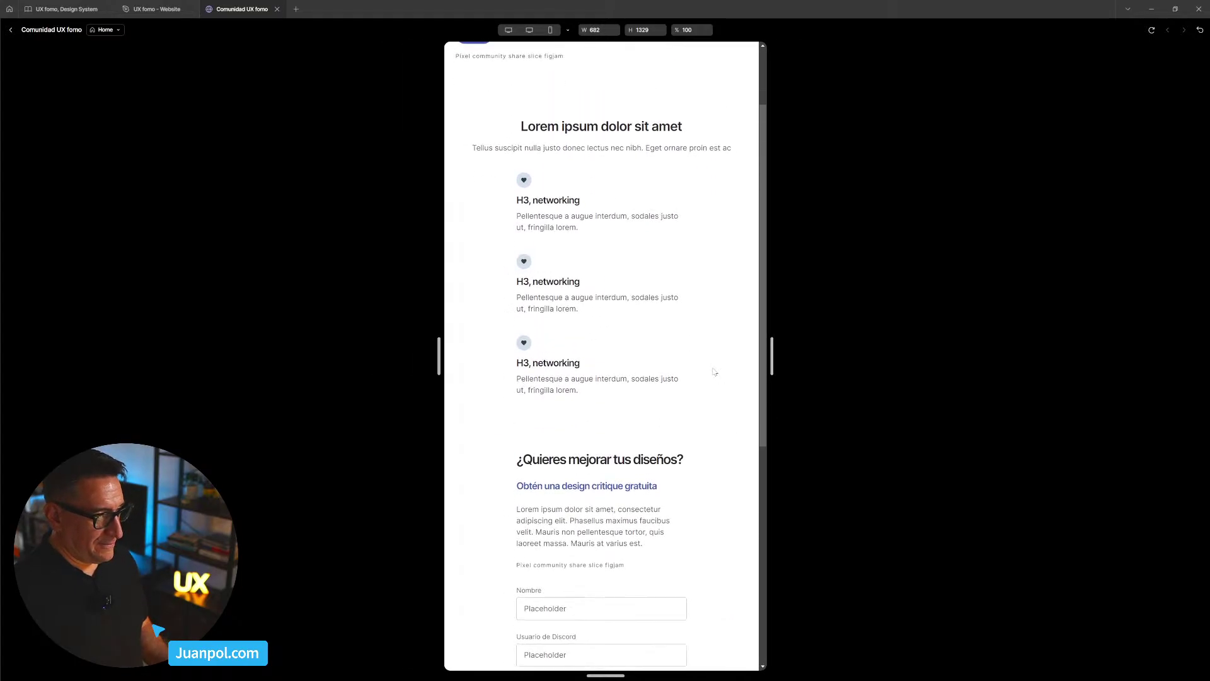
scroll(714, 371, down, 3)
scroll(715, 370, down, 4)
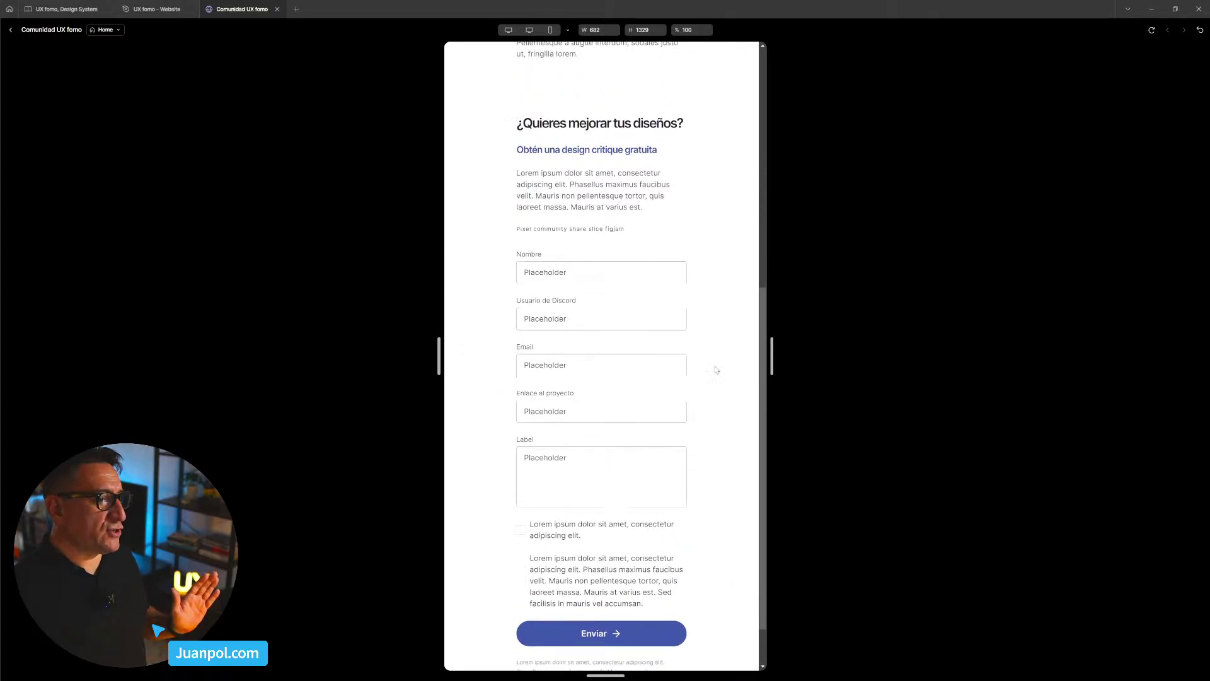
scroll(706, 309, up, 7)
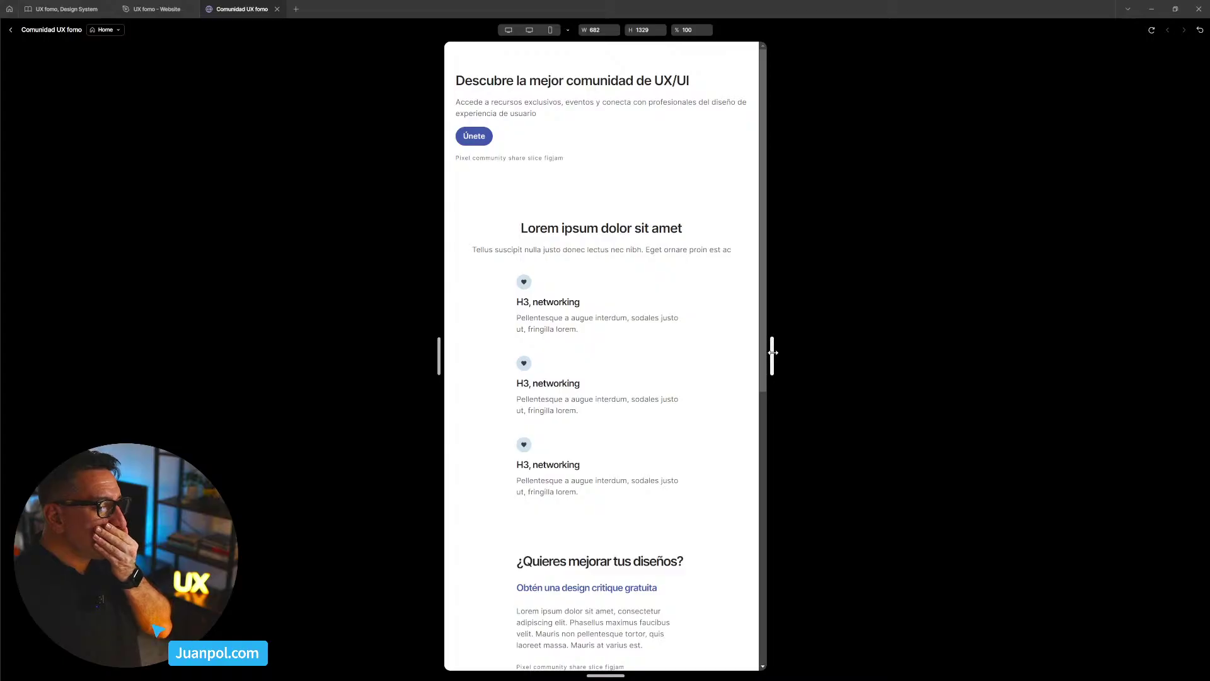
- Compare the md and sm layouts by resizing the preview to 780 px and about 738 px wide, and return to the canvas
drag(772, 356, 796, 358)
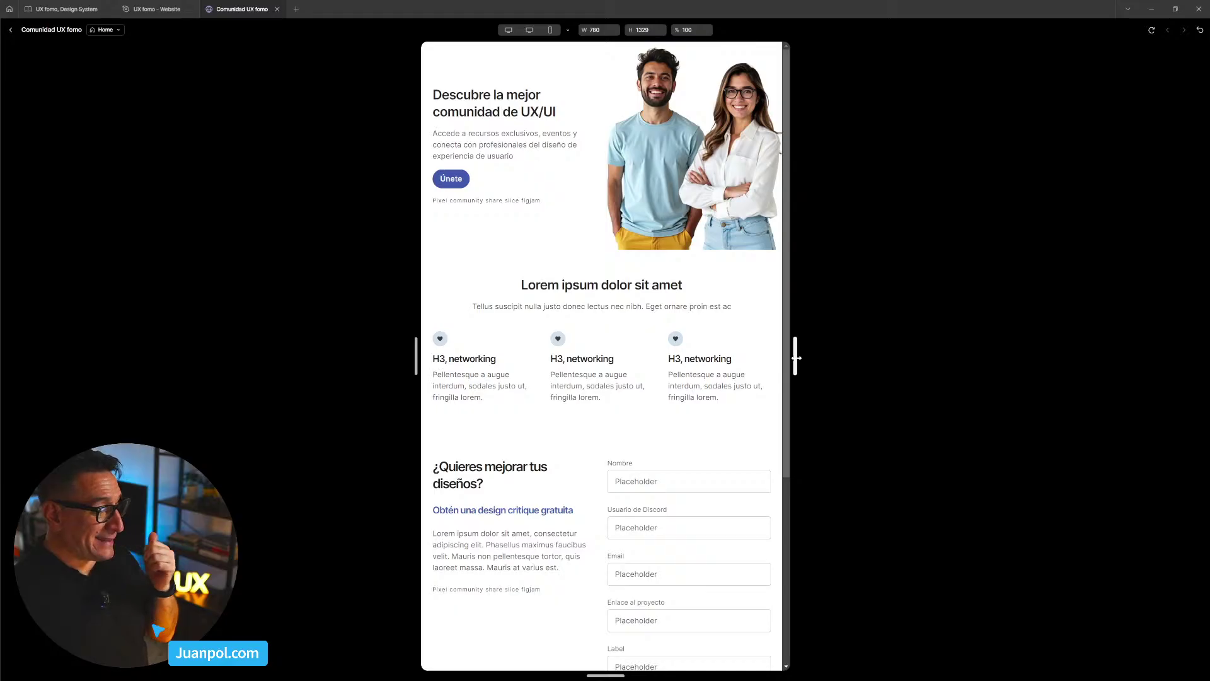
drag(797, 358, 786, 354)
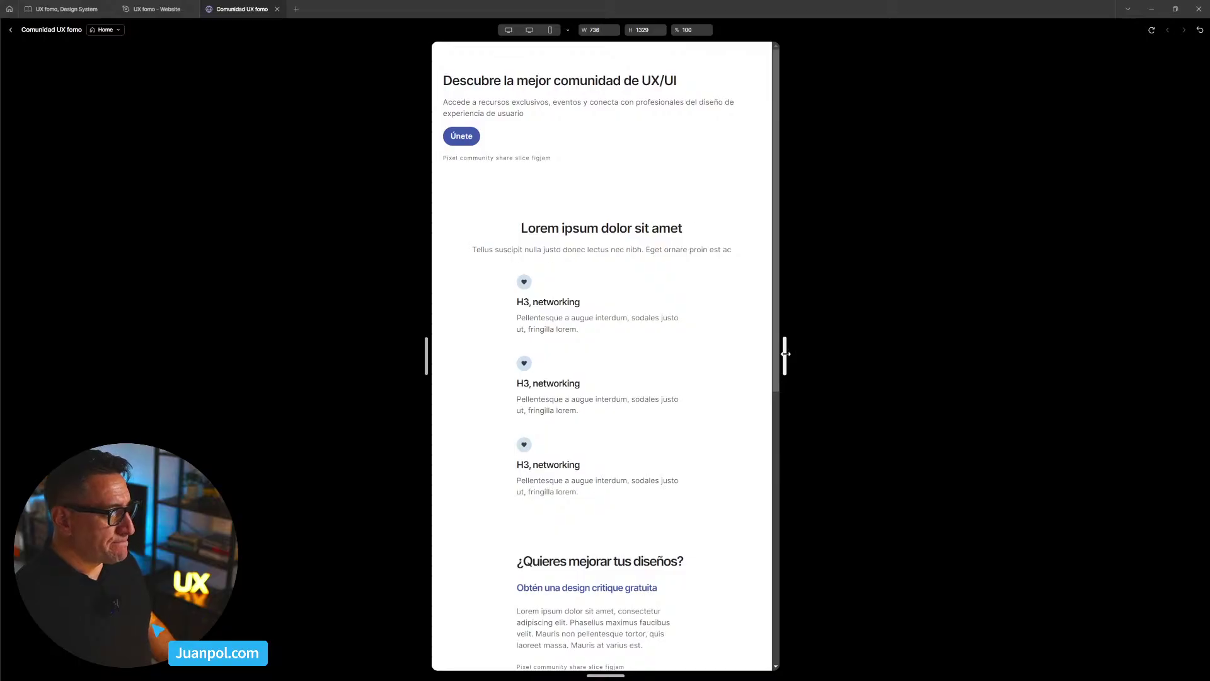
mouse_move(786, 354)
mouse_down()
mouse_move(765, 357)
mouse_move(783, 356)
mouse_up()
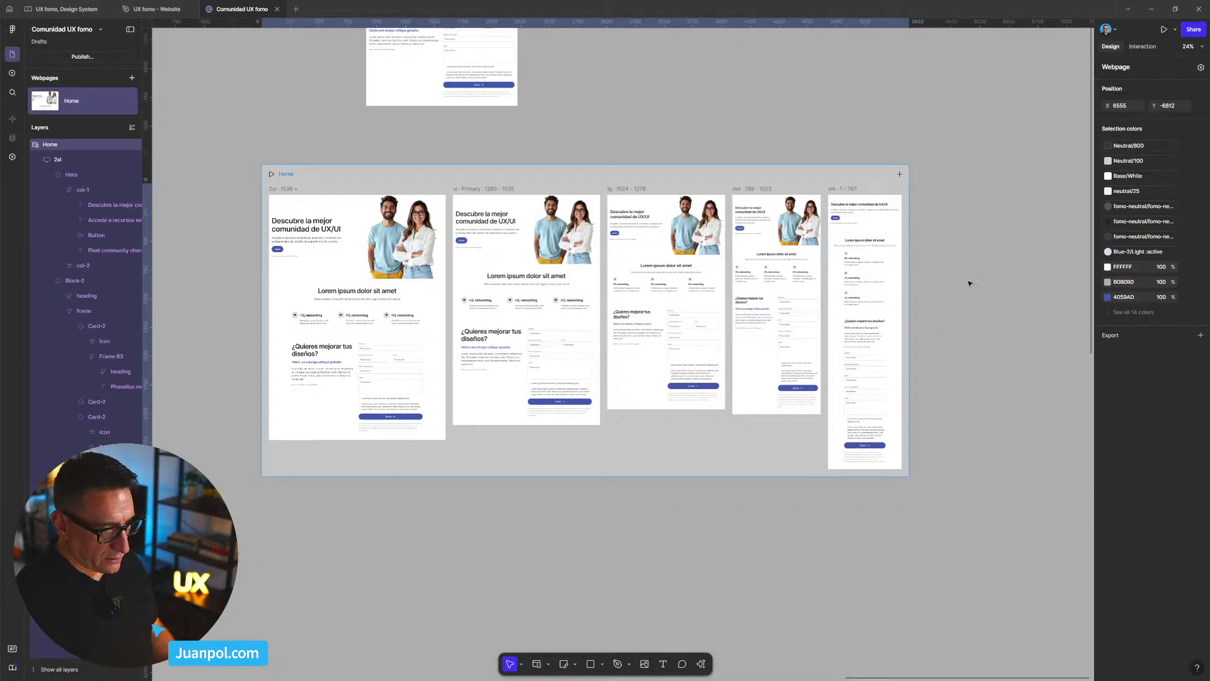
- Try to set the width of the design critique section's text column and form to 480 in the sm breakpoint
click(843, 193)
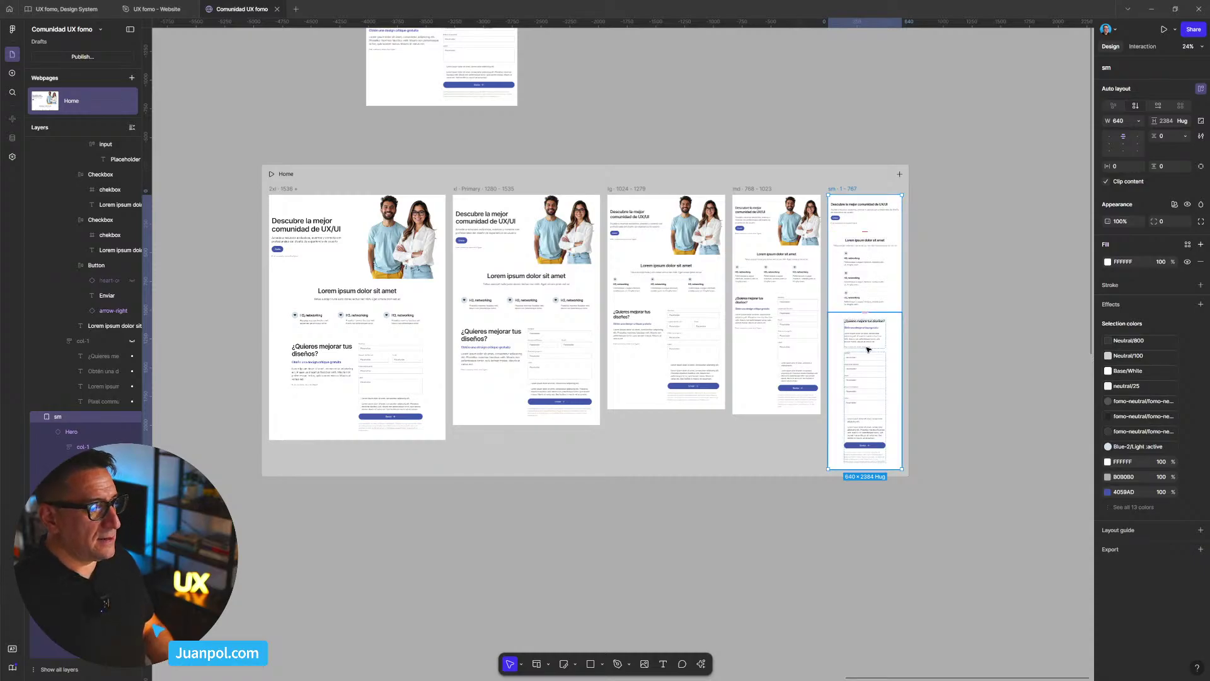
click(868, 349)
scroll(867, 349, up, 3)
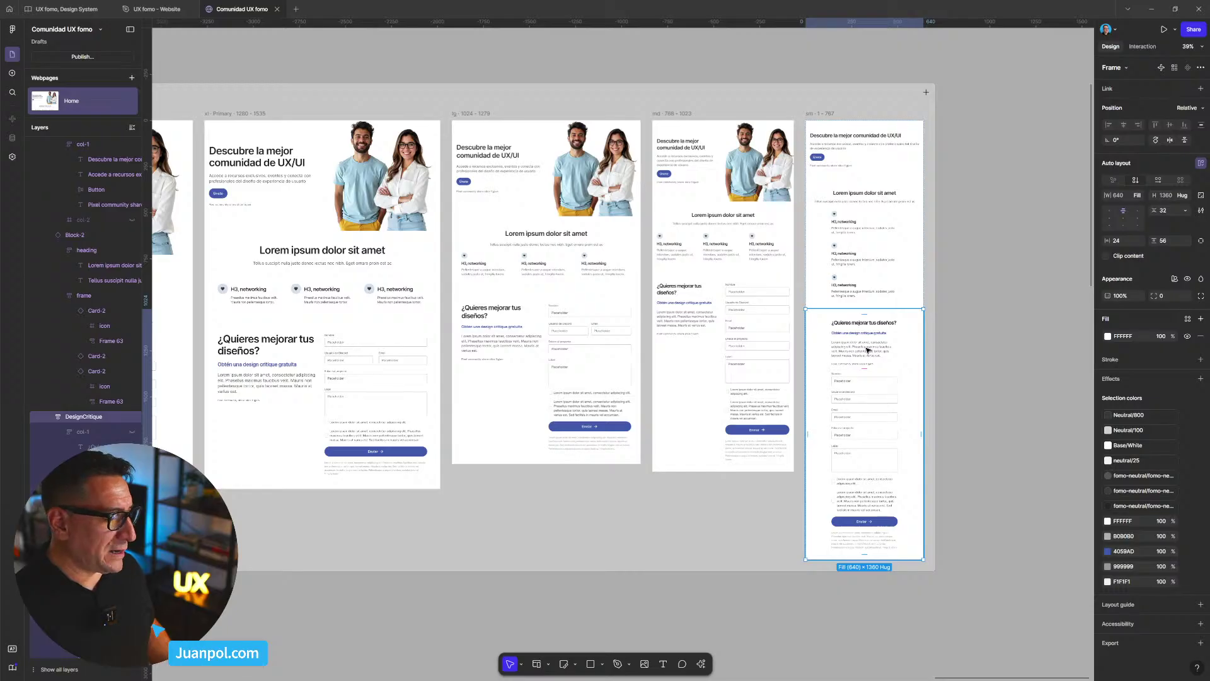
click(867, 351)
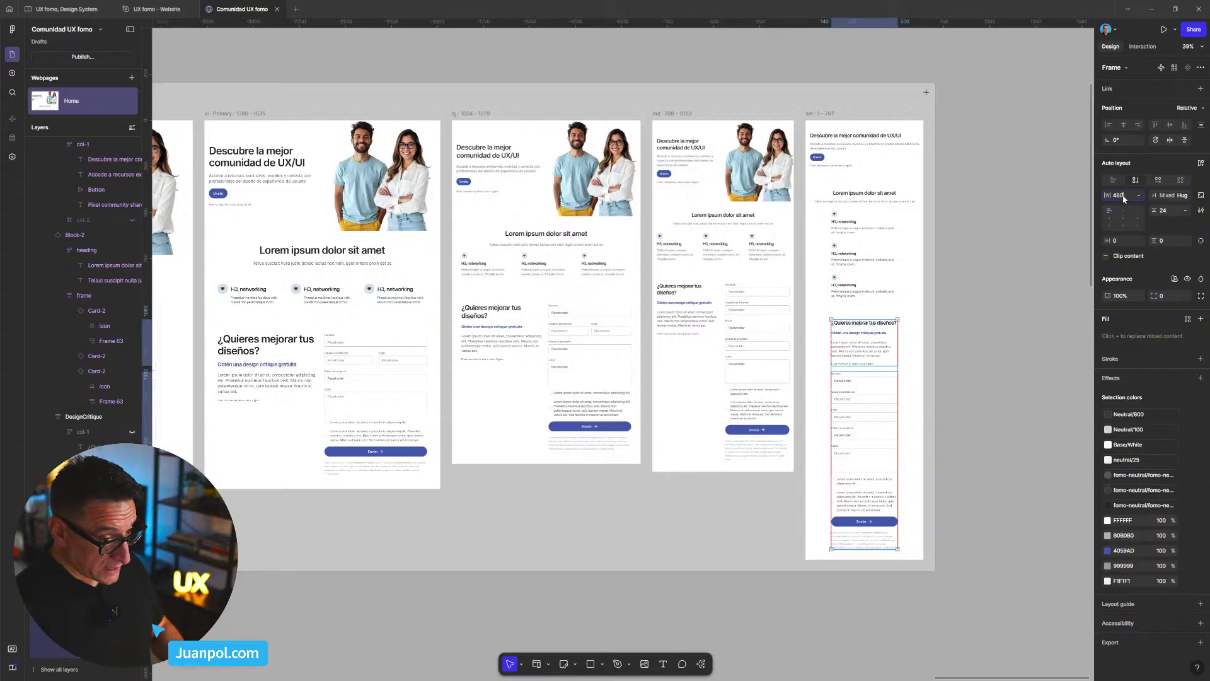
key(Return)
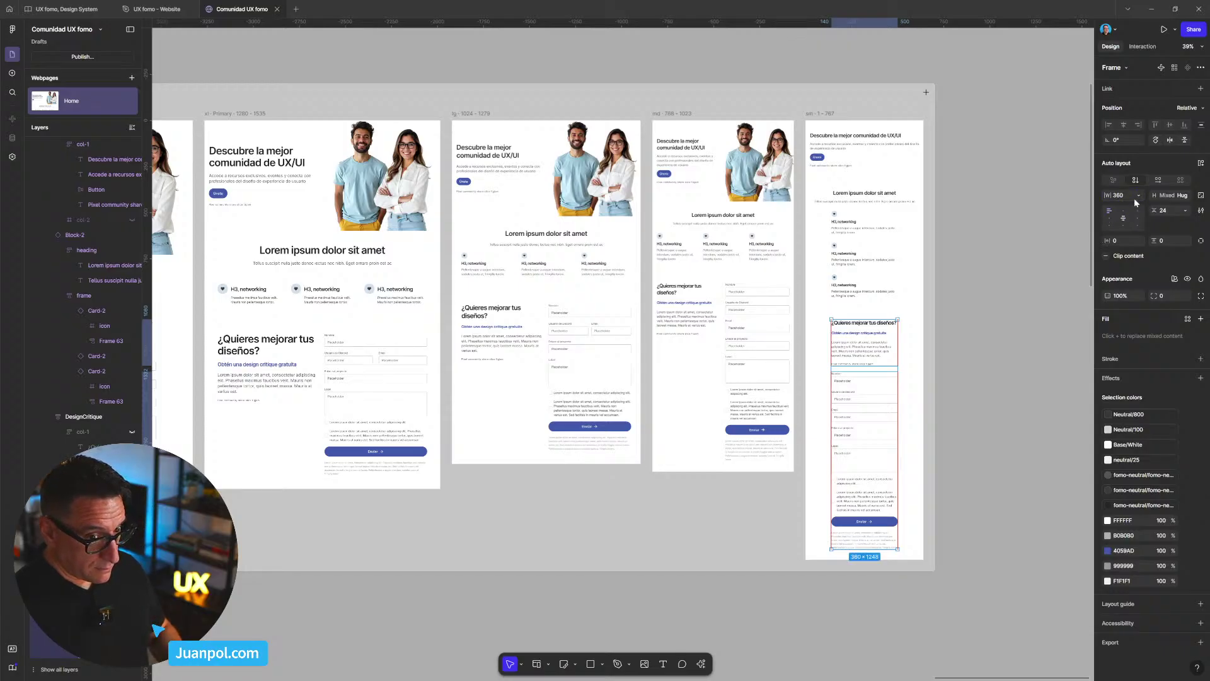
click(1125, 196)
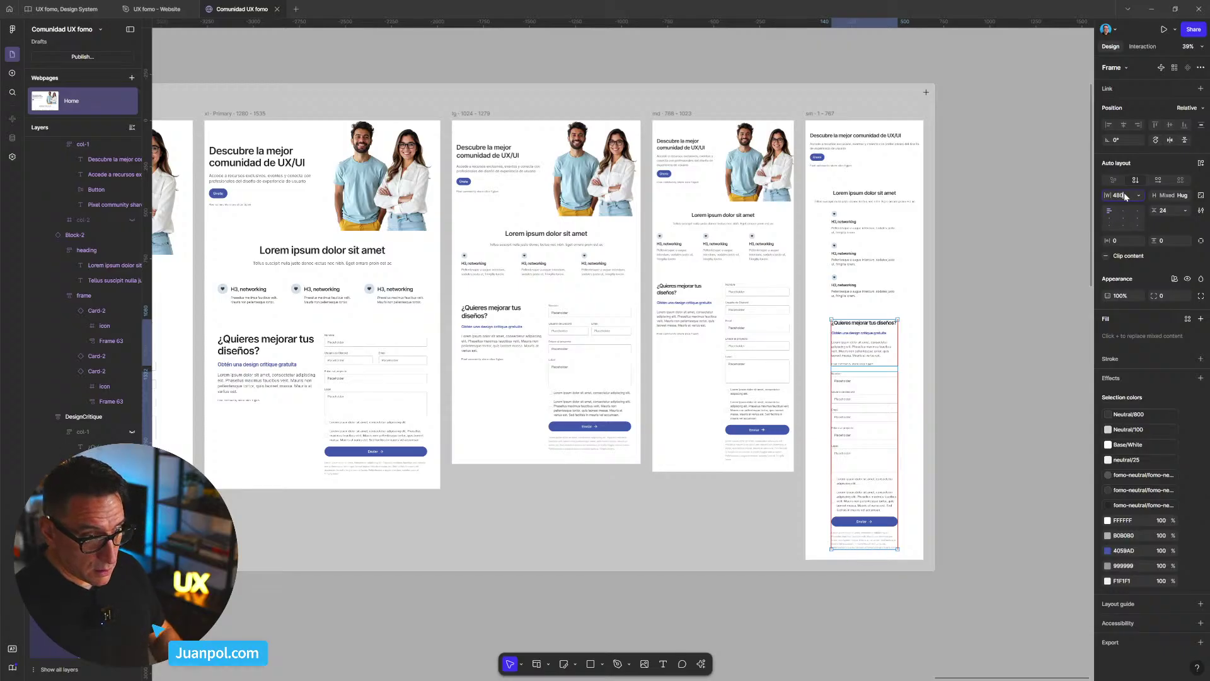
text(480)
key(Return)
- Set the design critique section's text column and form to fill the container with a maximum width of 480 in the sm breakpoint
click(1128, 196)
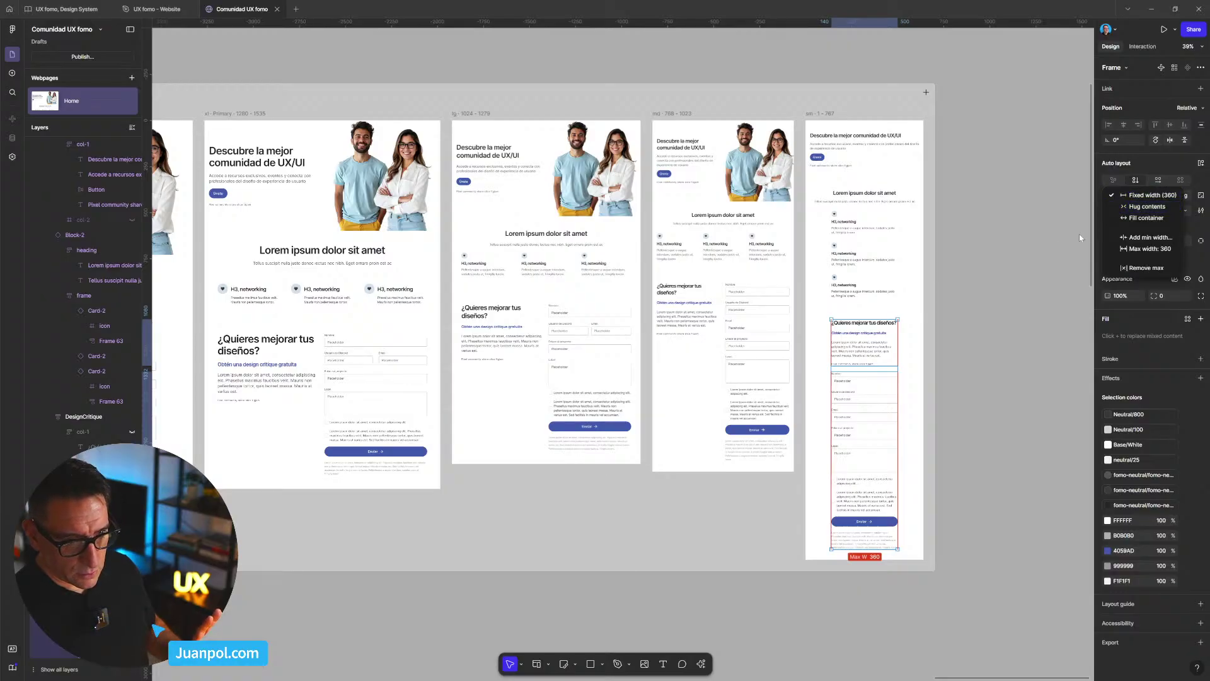
click(1147, 218)
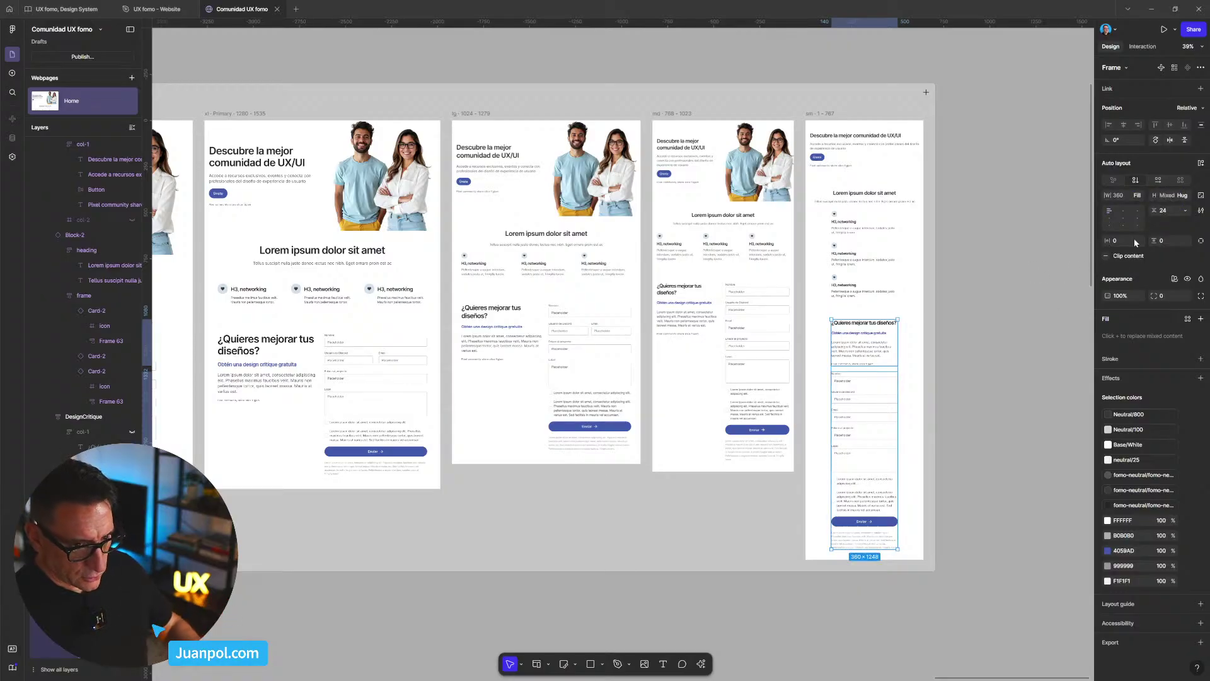
click(1141, 196)
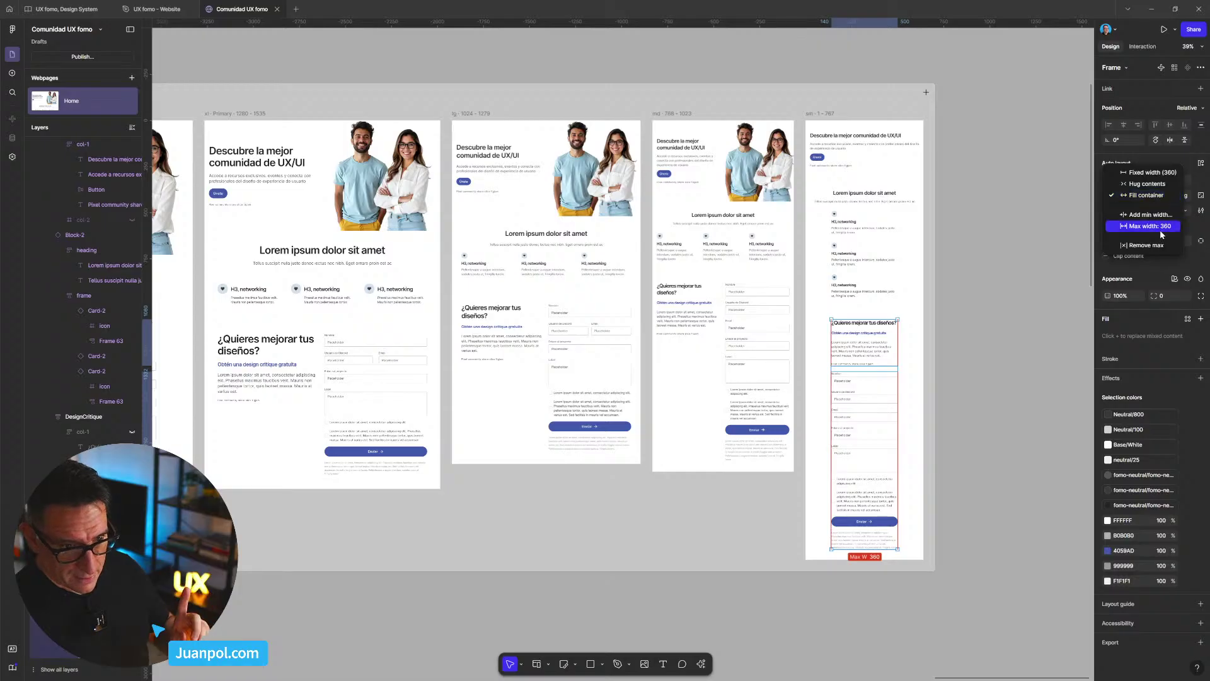
click(1162, 230)
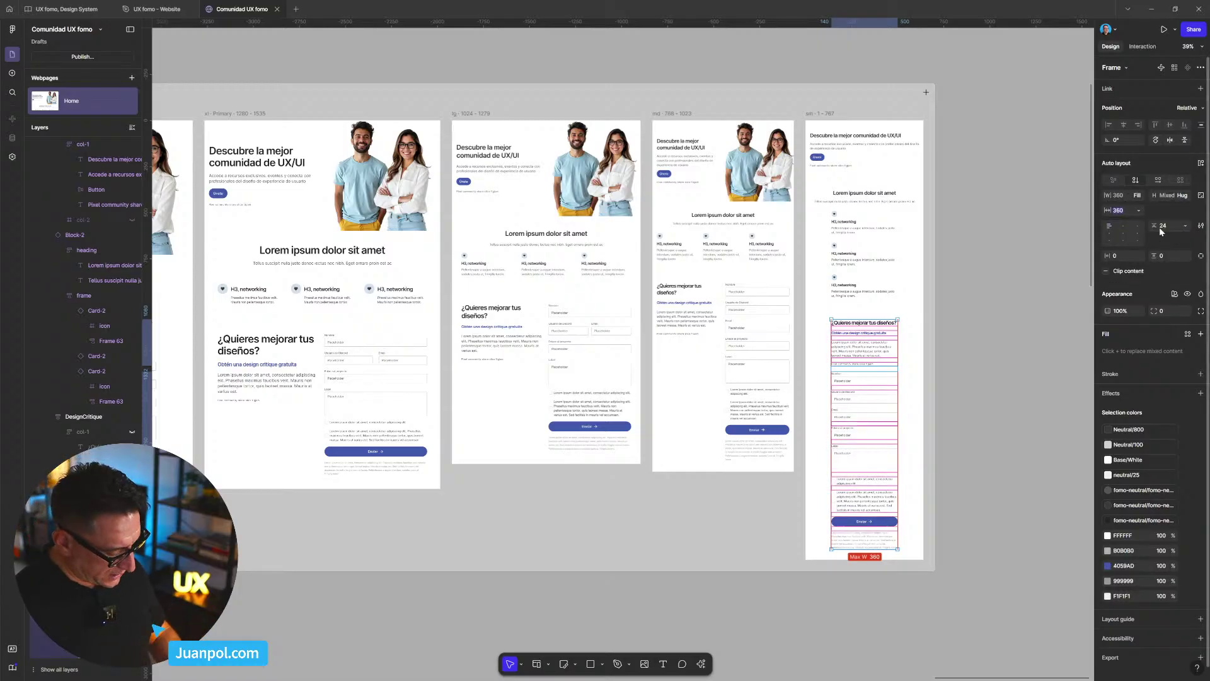
text(480)
key(Return)
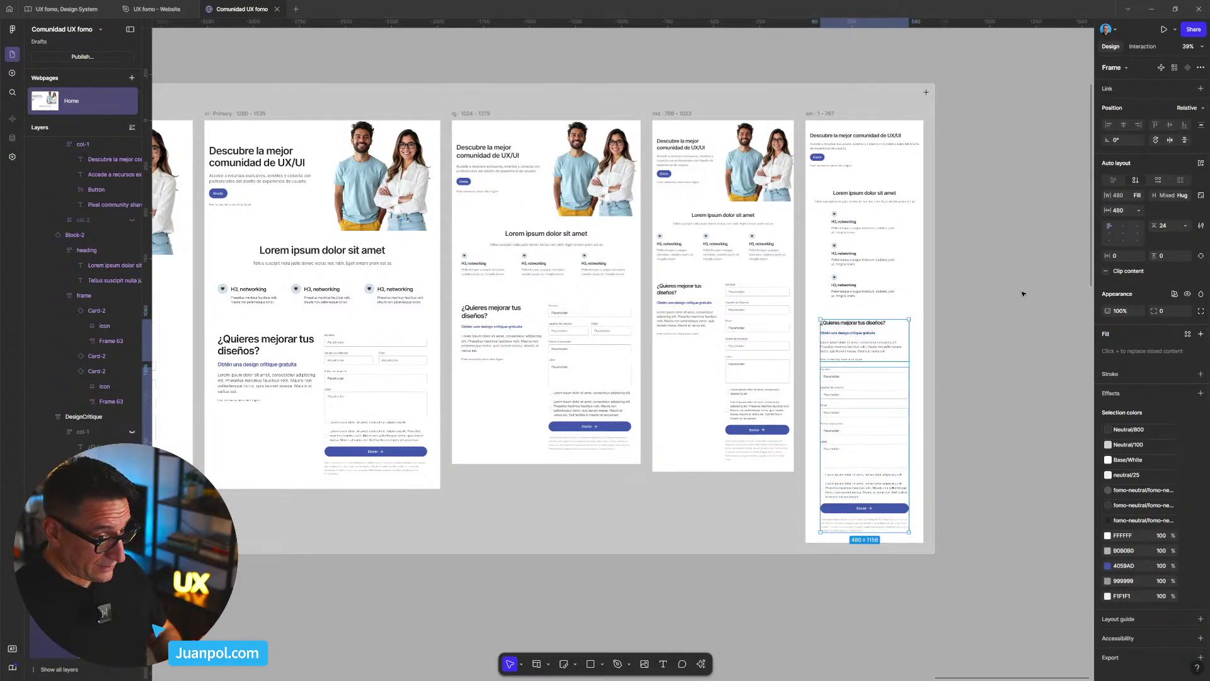
- Go to the sm variant of the Block-2 component and select its three stacked cards
click(849, 290)
scroll(849, 290, down, 5)
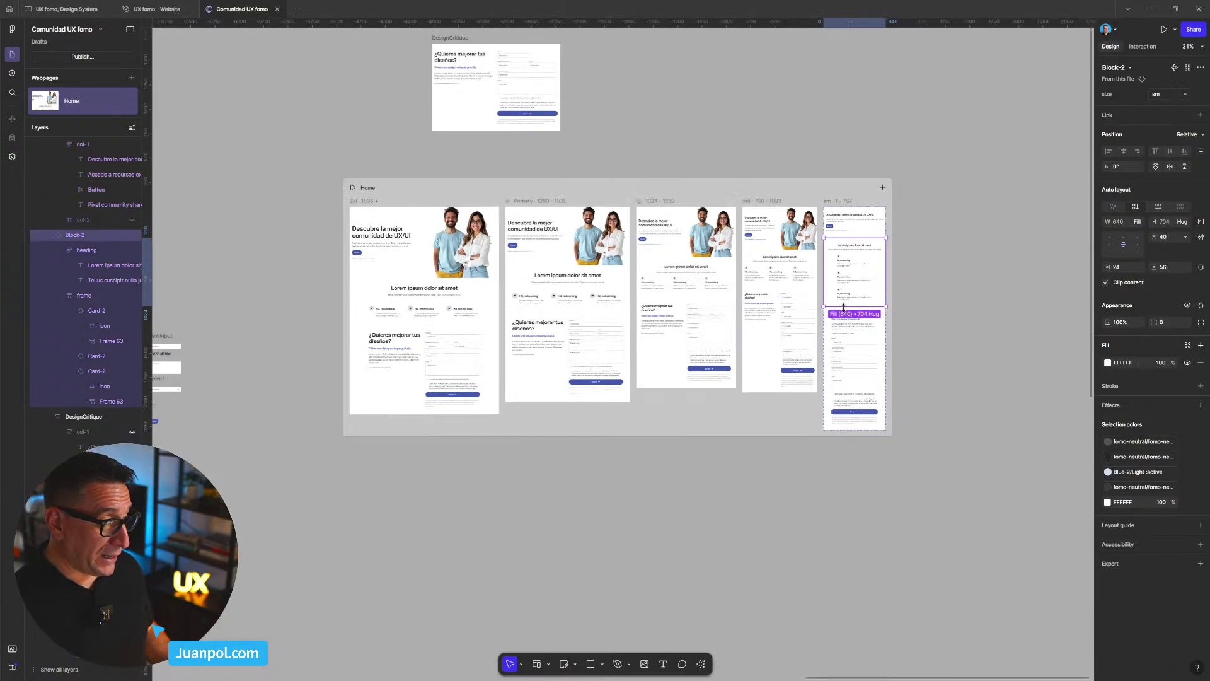
scroll(581, 246, left, 8)
drag(580, 246, 358, 230)
scroll(406, 321, up, 2)
scroll(406, 321, up, 5)
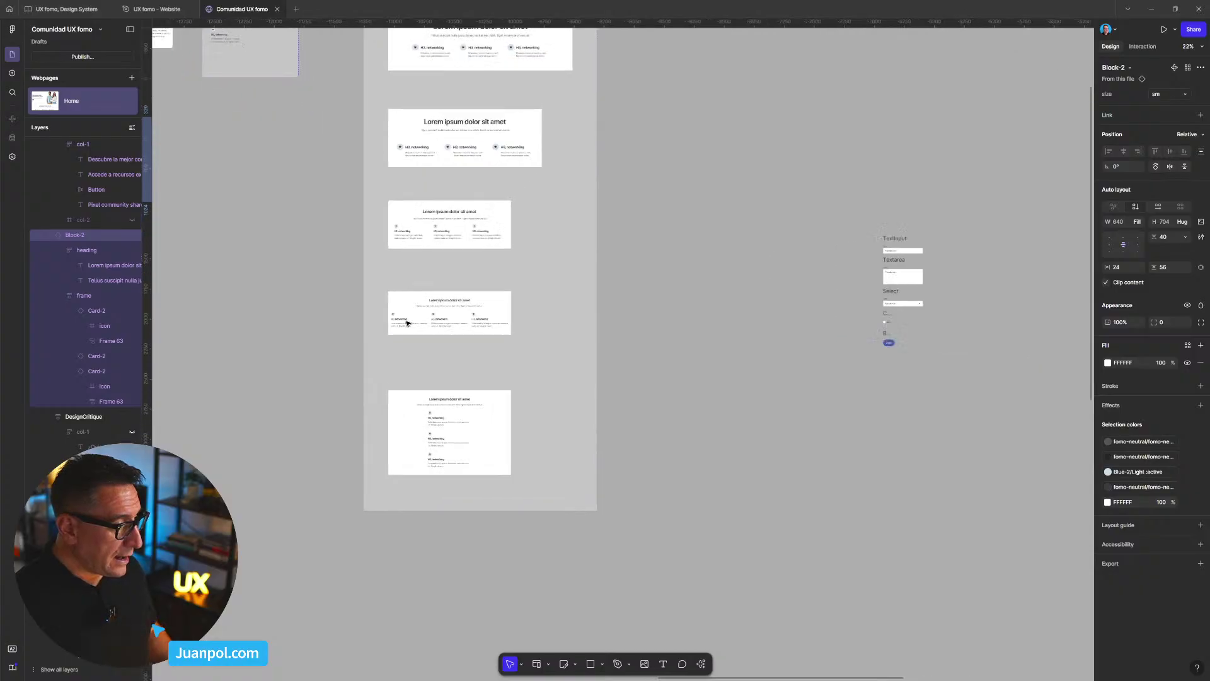
drag(708, 500, 817, 290)
scroll(654, 316, up, 3)
double_click(550, 267)
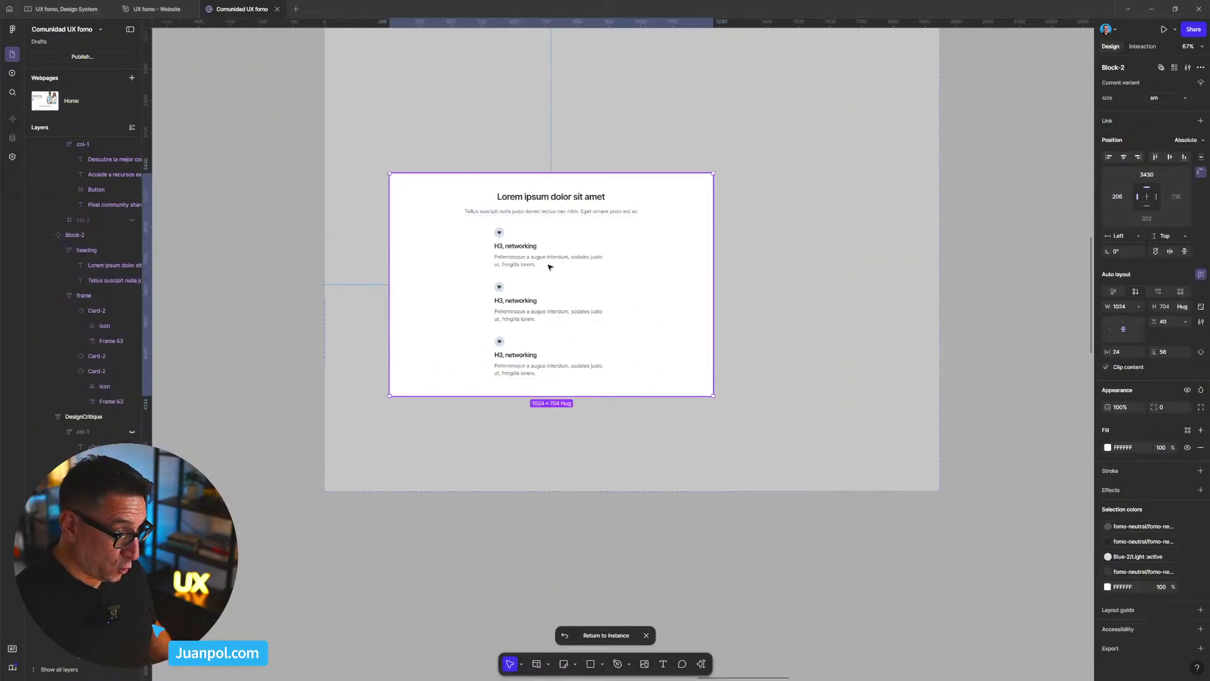
double_click(549, 266)
shift+click(545, 304)
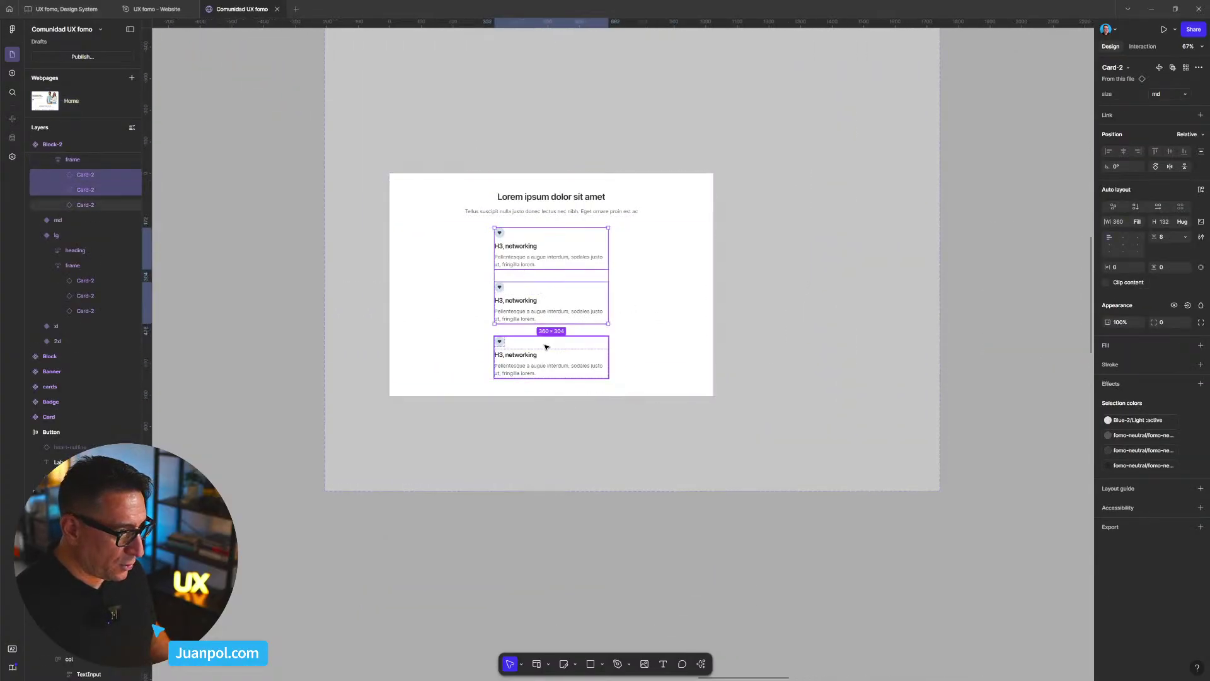
shift+click(549, 346)
- Inspect the layout settings of the md variant in the Card-2 component
scroll(547, 348, down, 6)
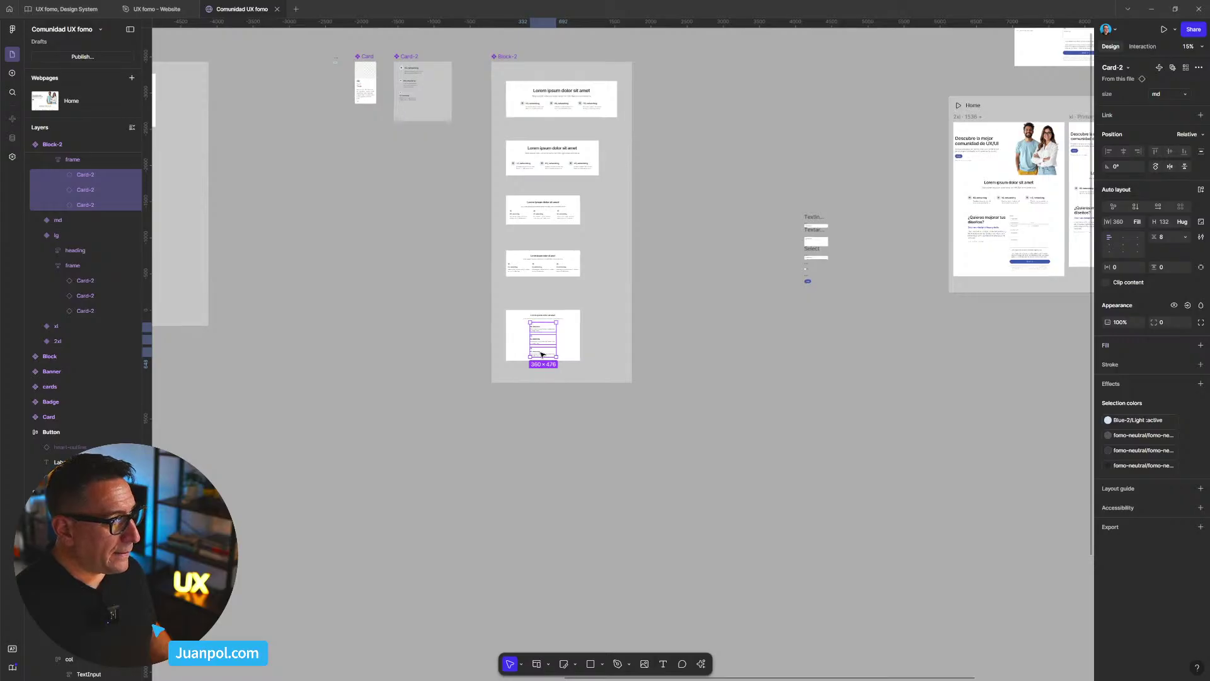
scroll(491, 252, up, 4)
scroll(492, 252, left, 3)
scroll(538, 300, up, 5)
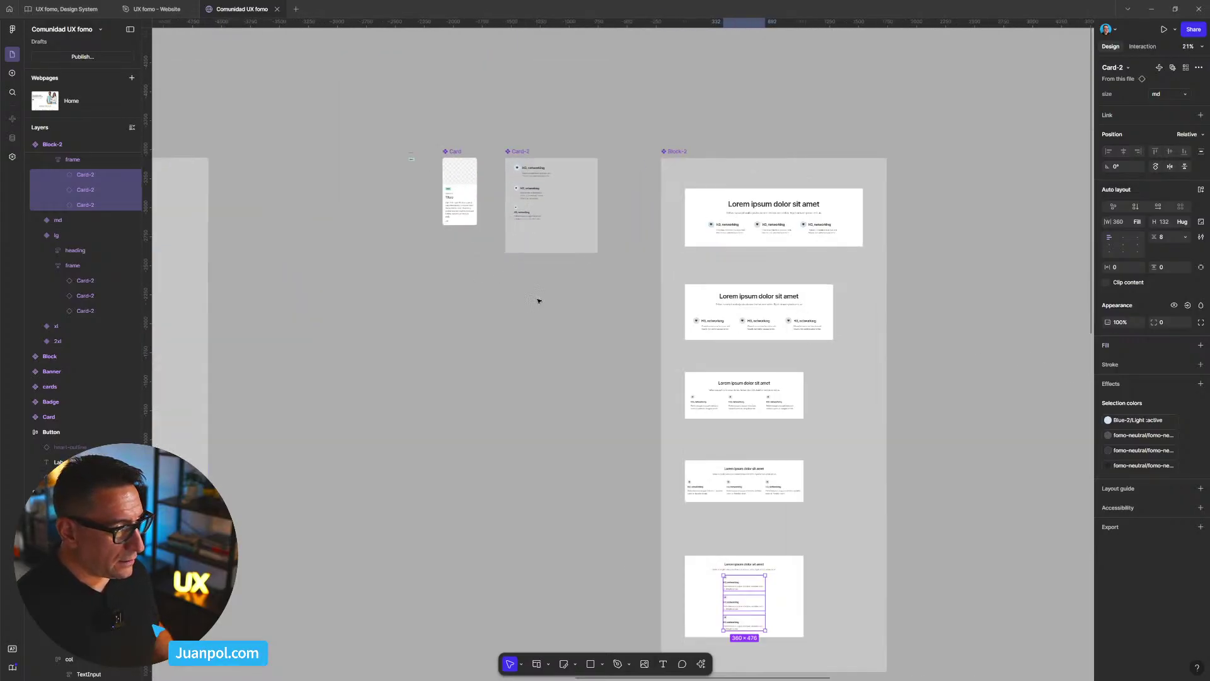
click(539, 221)
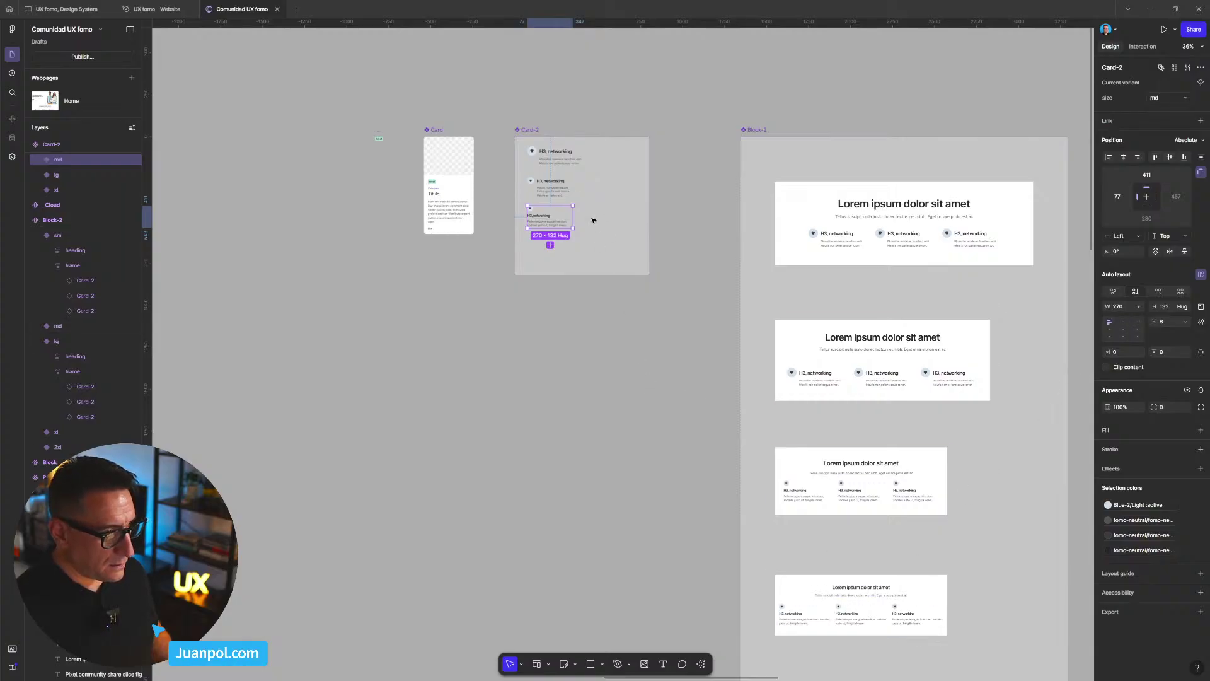
scroll(763, 568, down, 10)
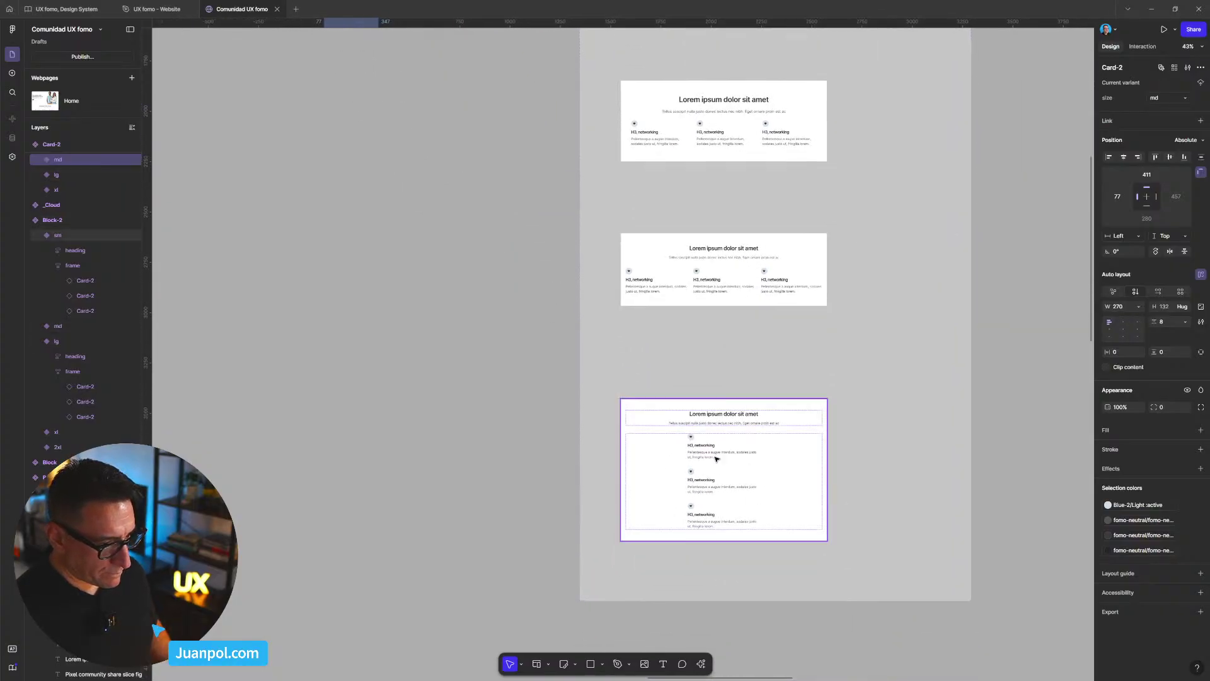
- Set the maximum width of the three stacked cards in Block-2's sm variant to 480
double_click(711, 454)
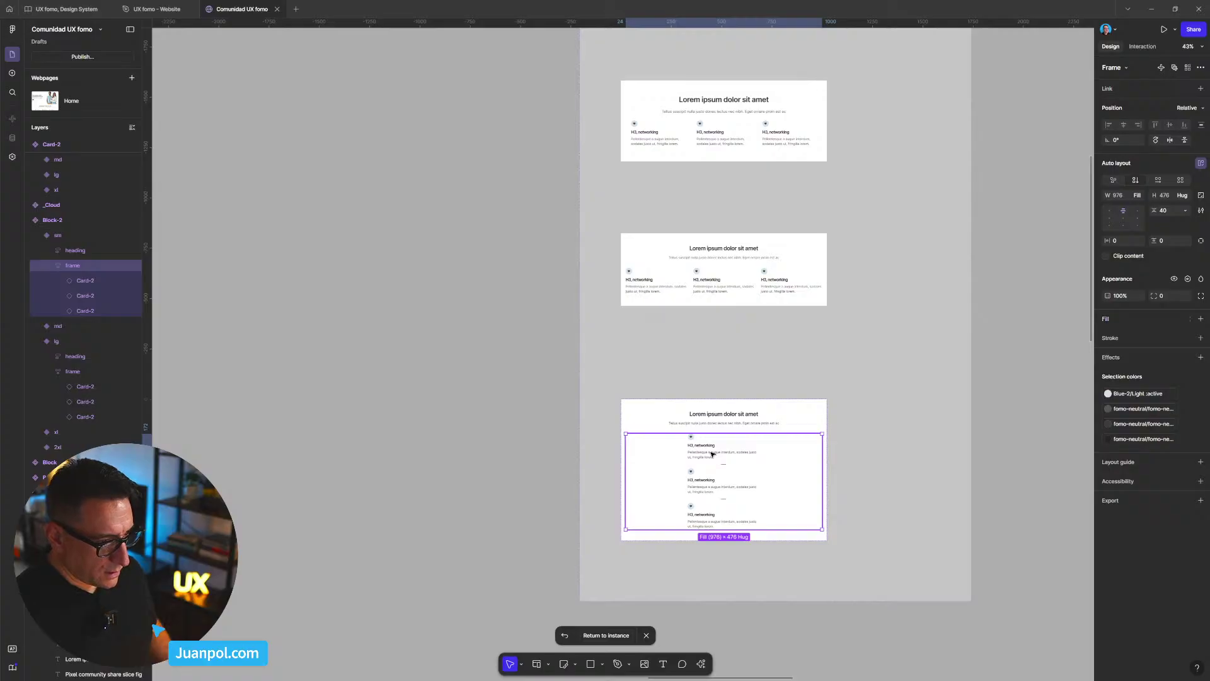
click(712, 454)
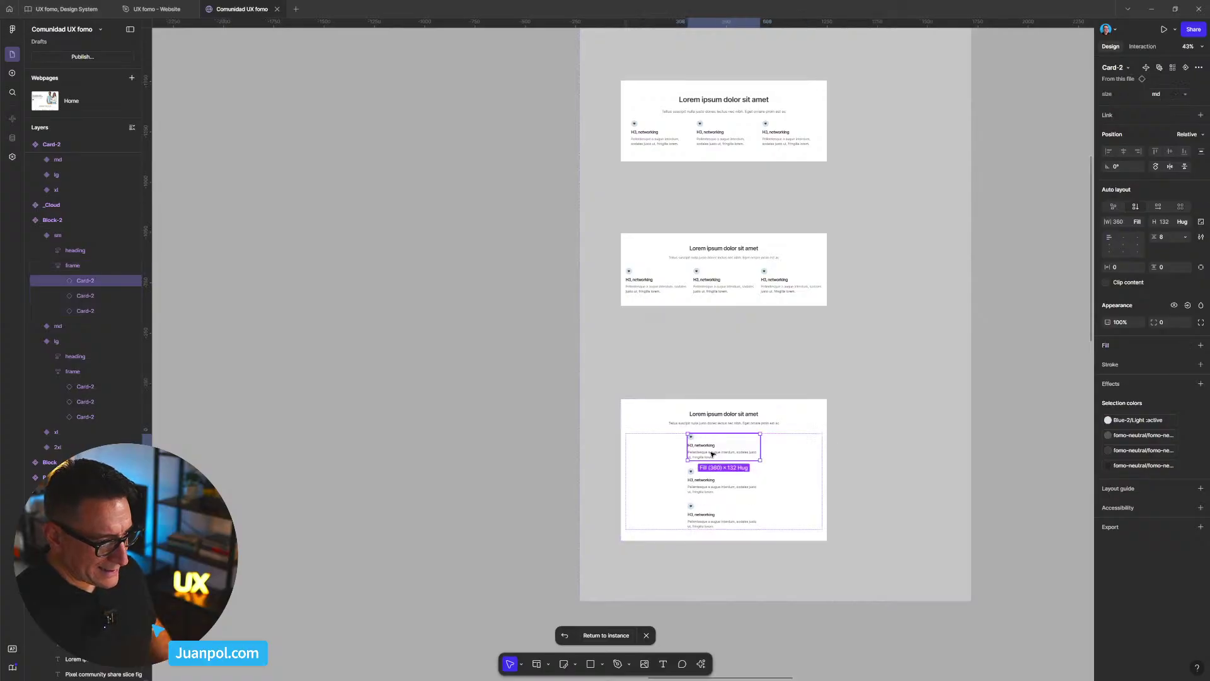
click(1138, 222)
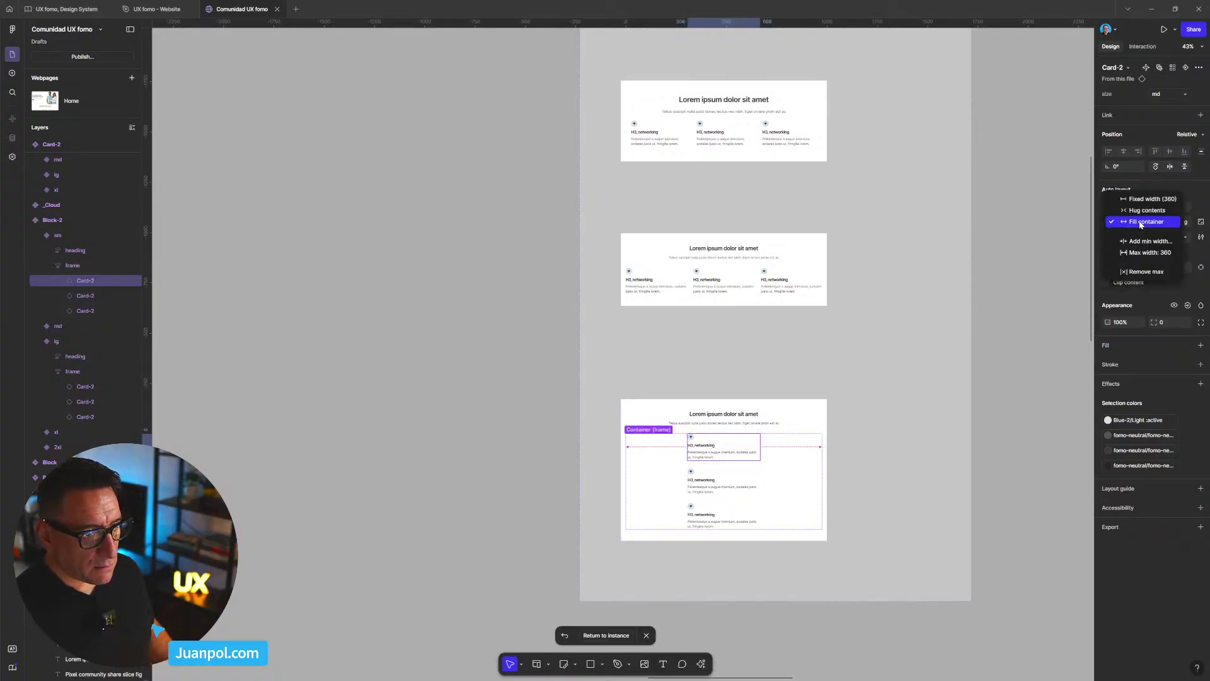
shift+click(735, 486)
shift+click(719, 514)
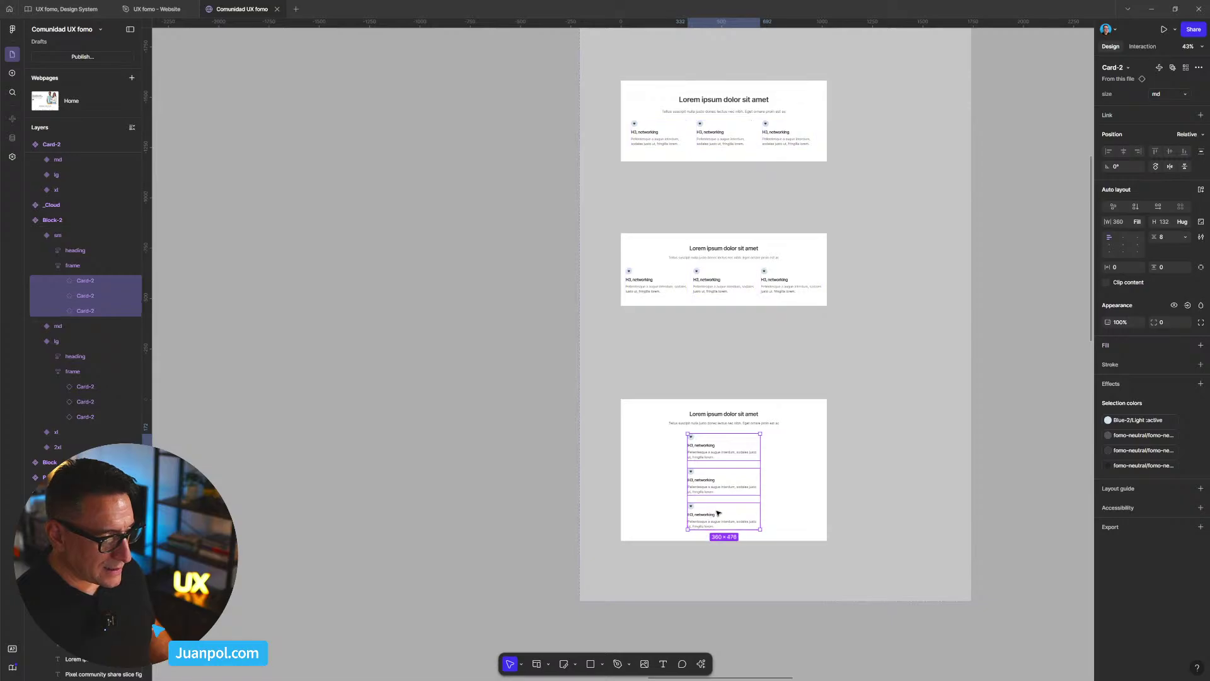
scroll(765, 486, up, 3)
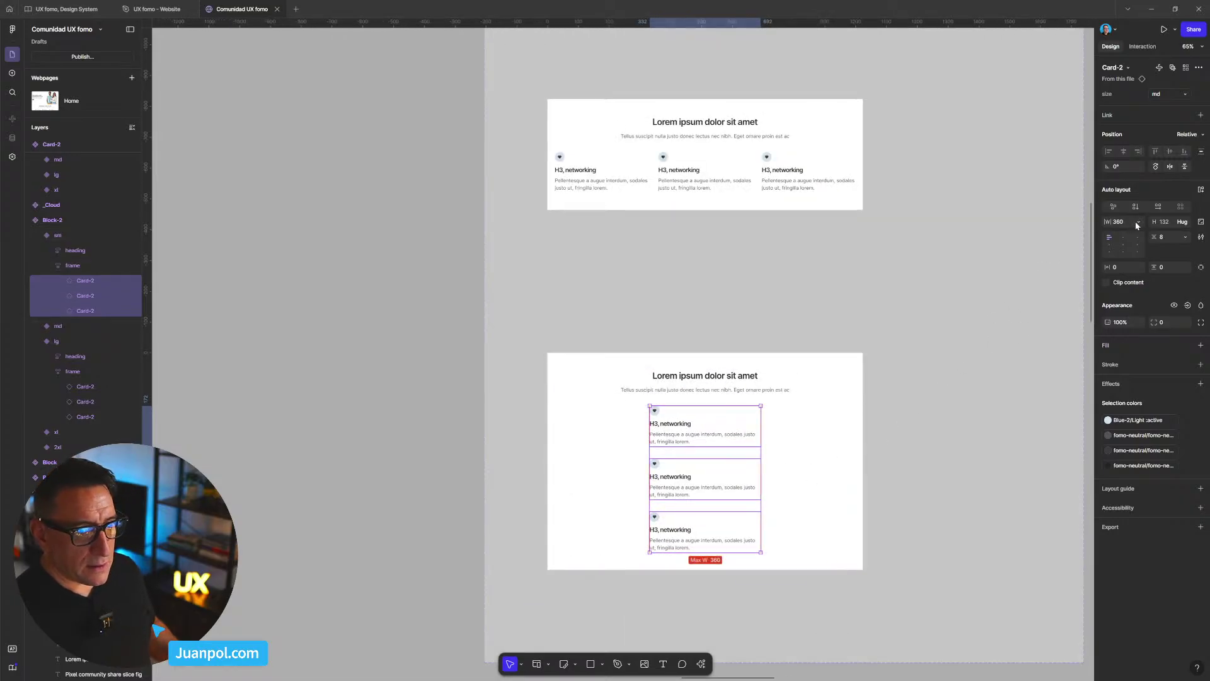
click(1138, 222)
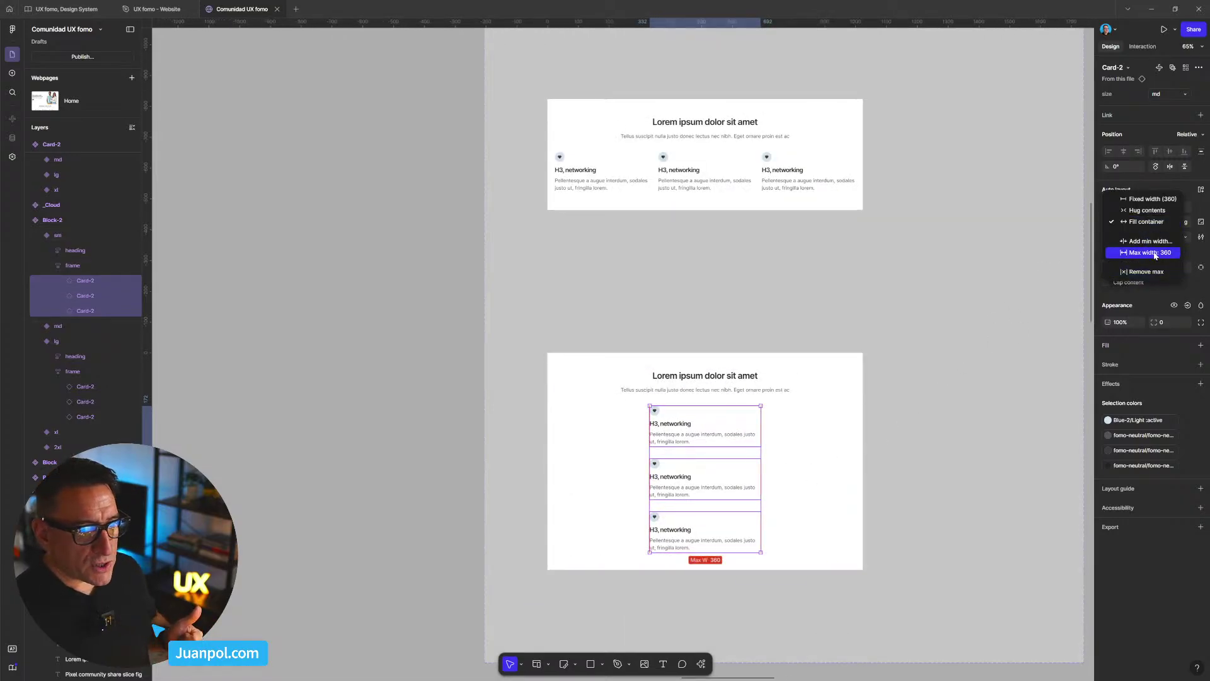
click(1155, 254)
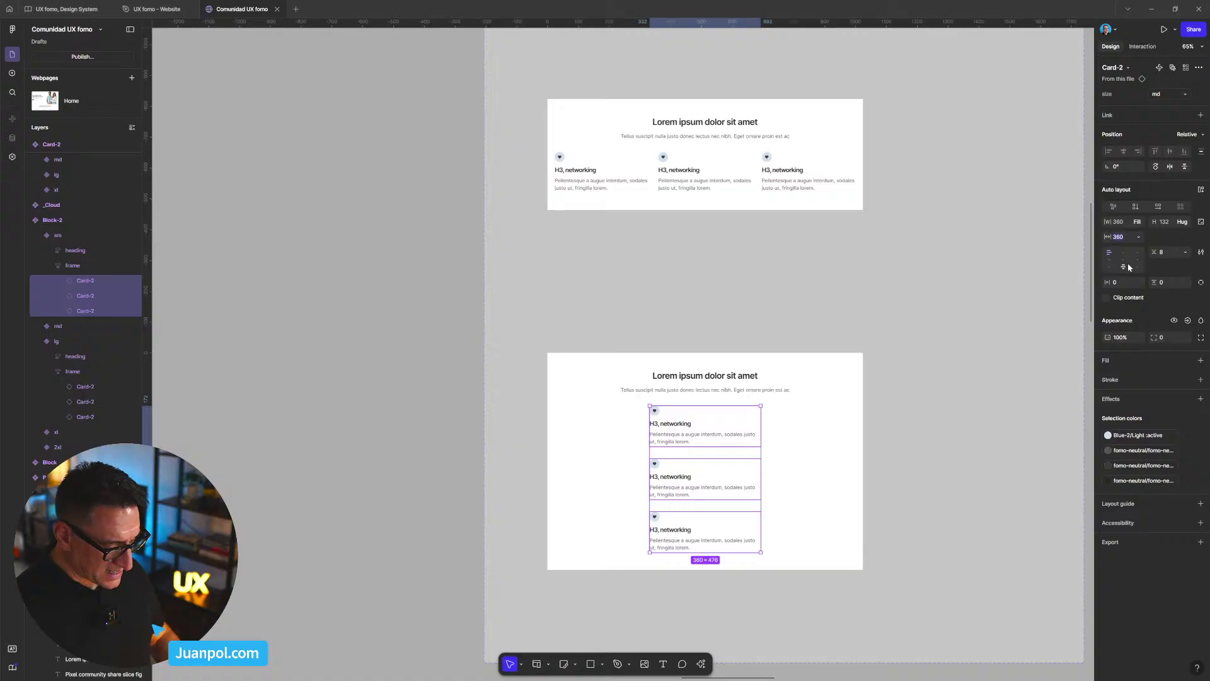
text(480)
key(Return)
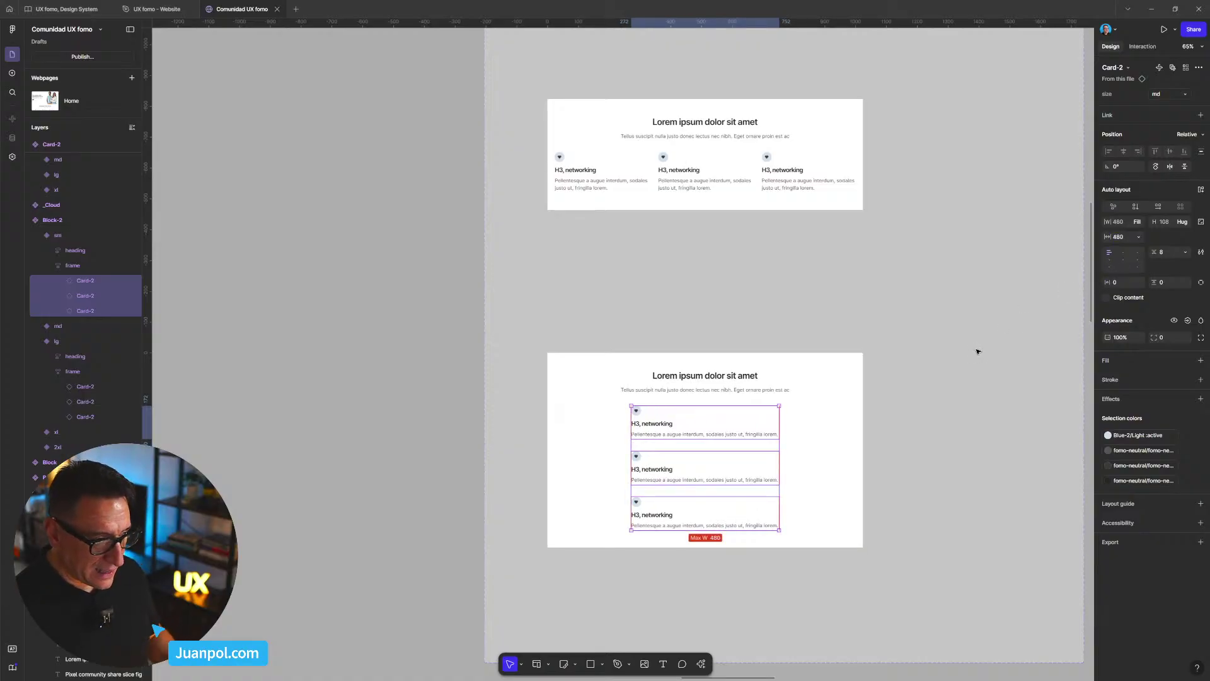
key(Escape)
- Preview the Home webpage, widen the preview to 1612 px and review the feature cards and design critique form
scroll(965, 368, down, 10)
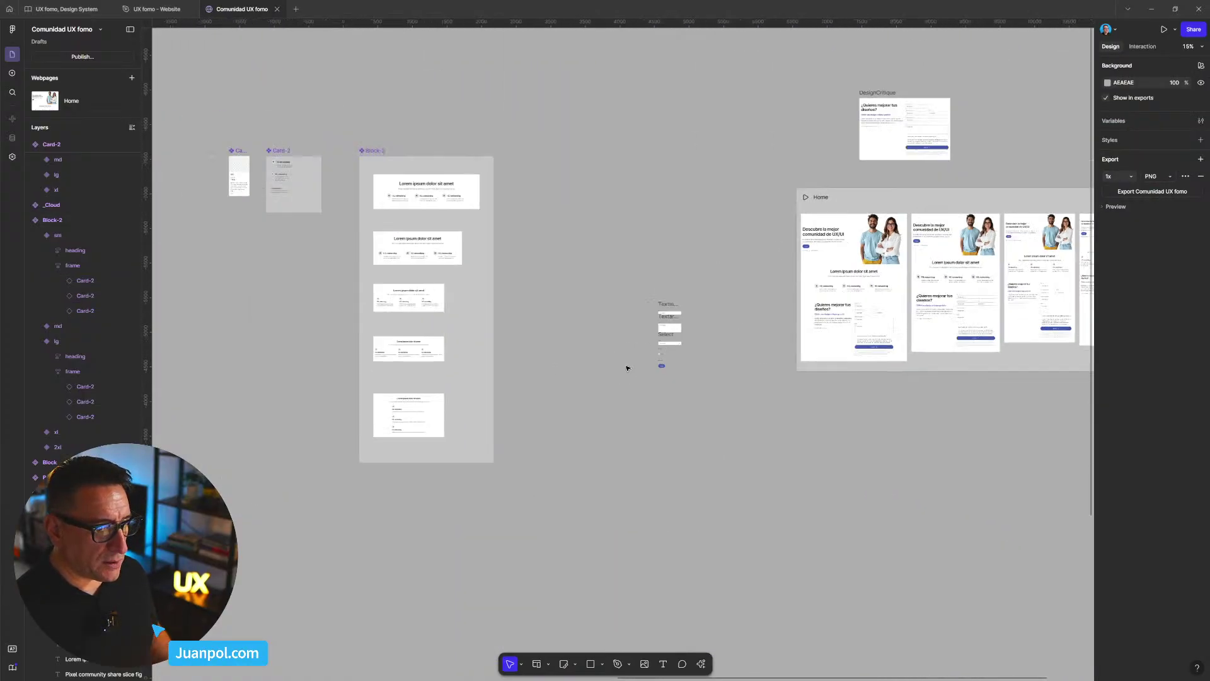
scroll(628, 367, right, 5)
click(737, 232)
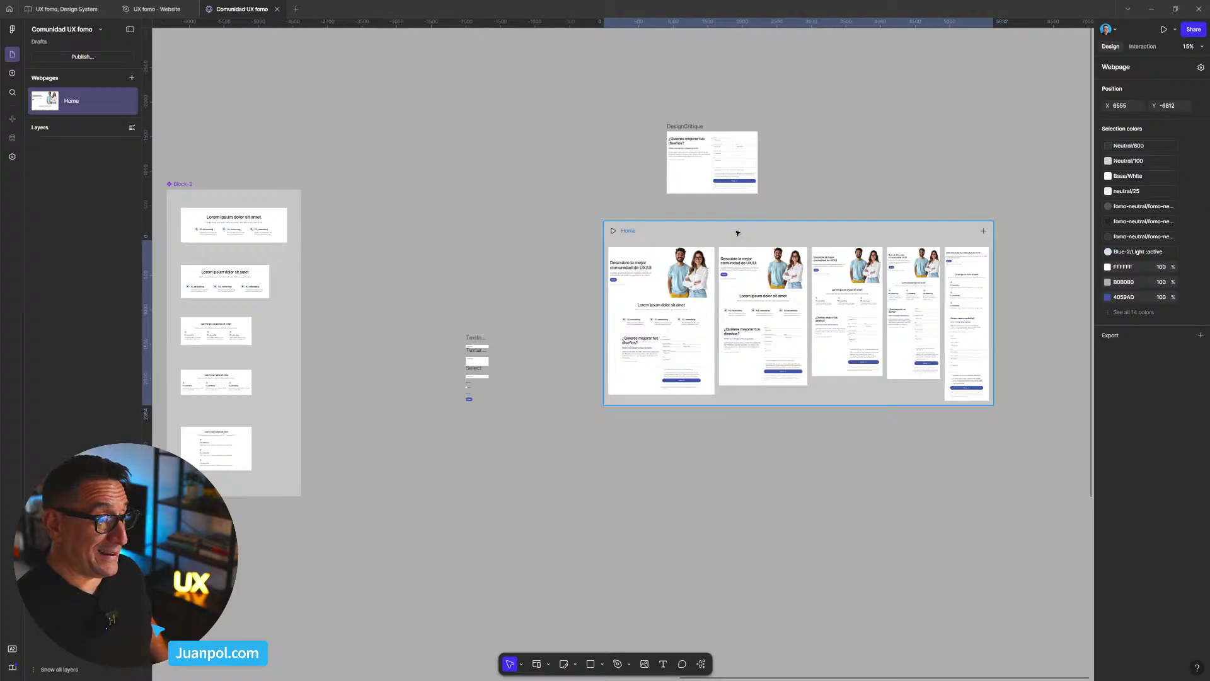
key(ctrl+p)
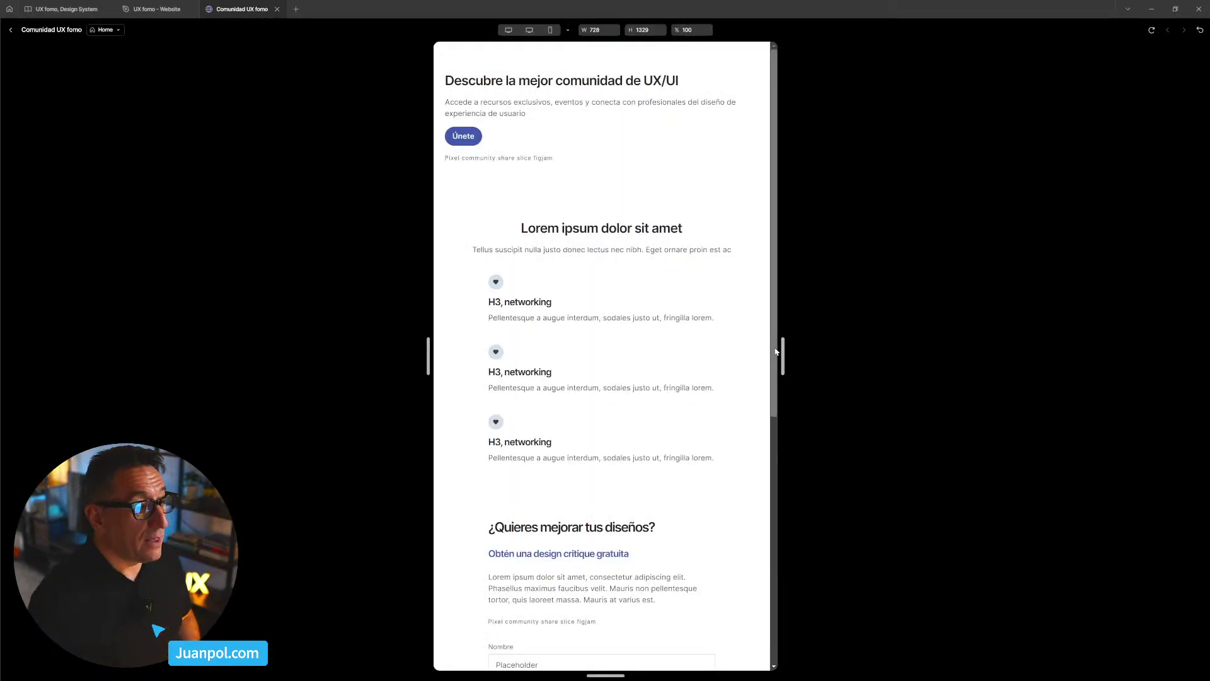
drag(783, 350, 992, 353)
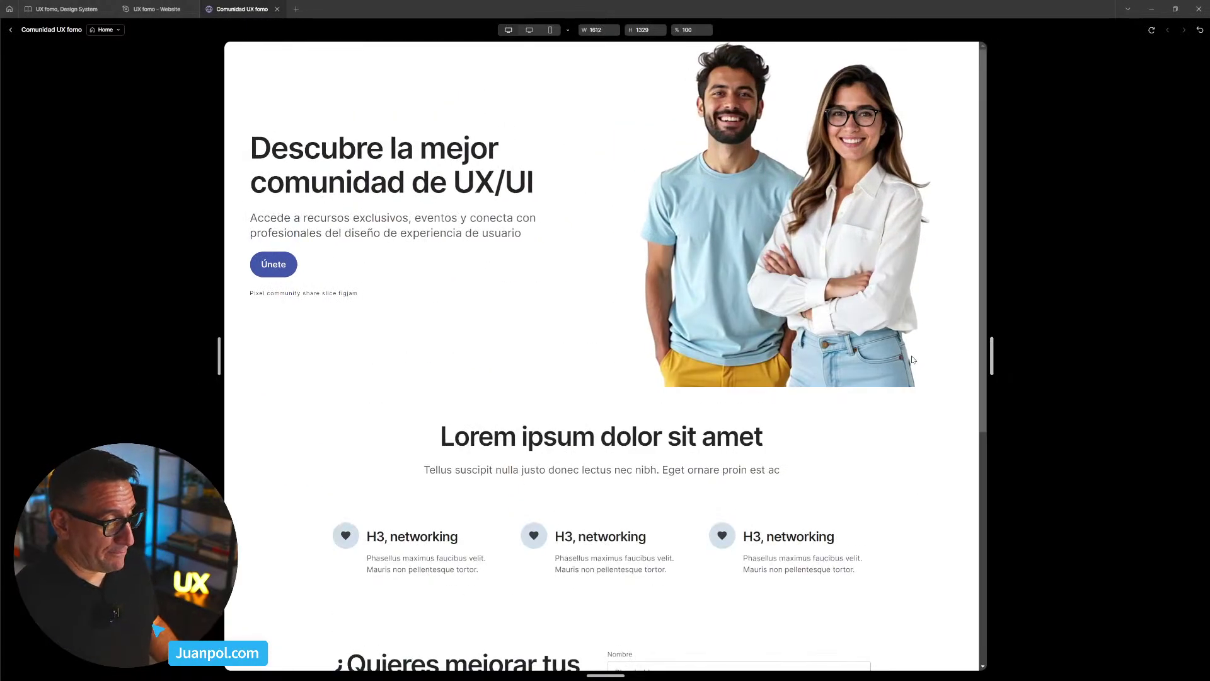
scroll(912, 359, down, 5)
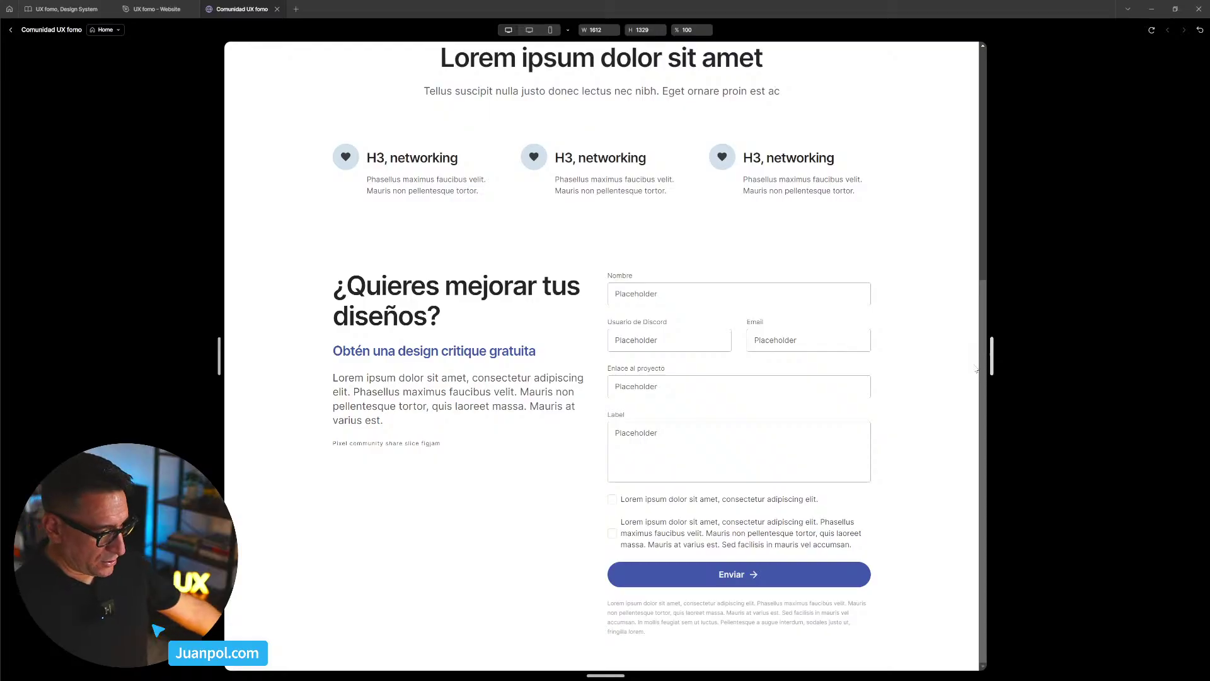
- Narrow the preview to 854 px and review the two-column layout of the design critique section
drag(994, 368, 812, 358)
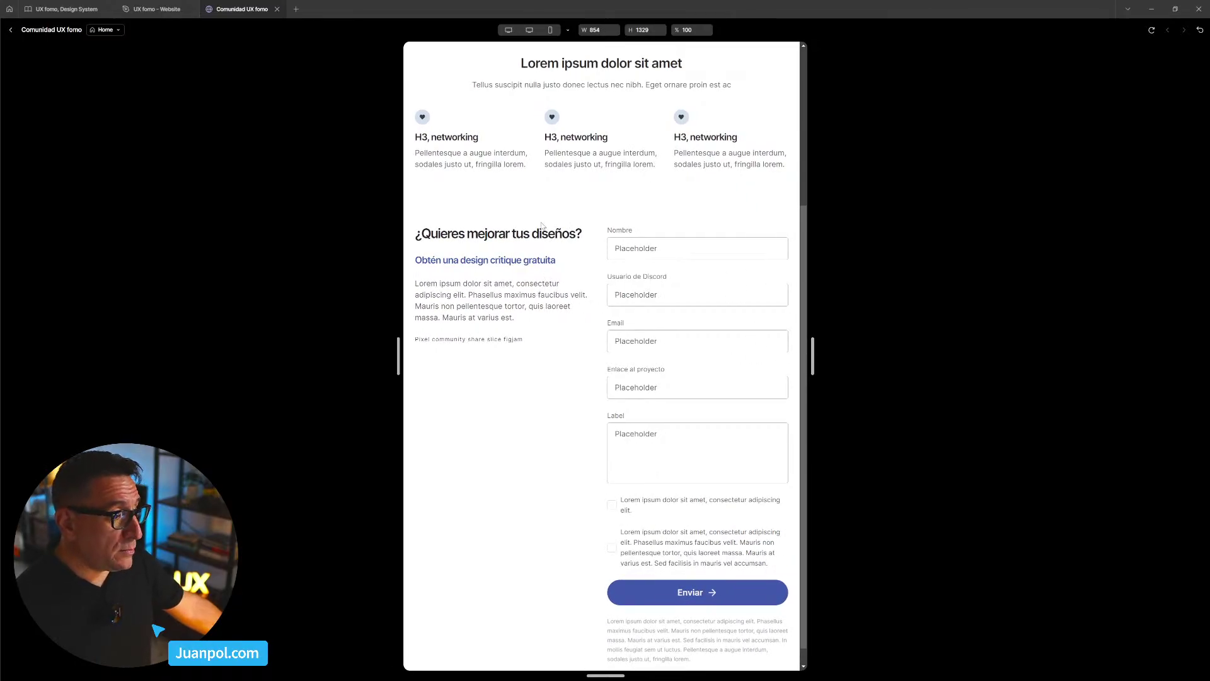
drag(523, 260, 526, 317)
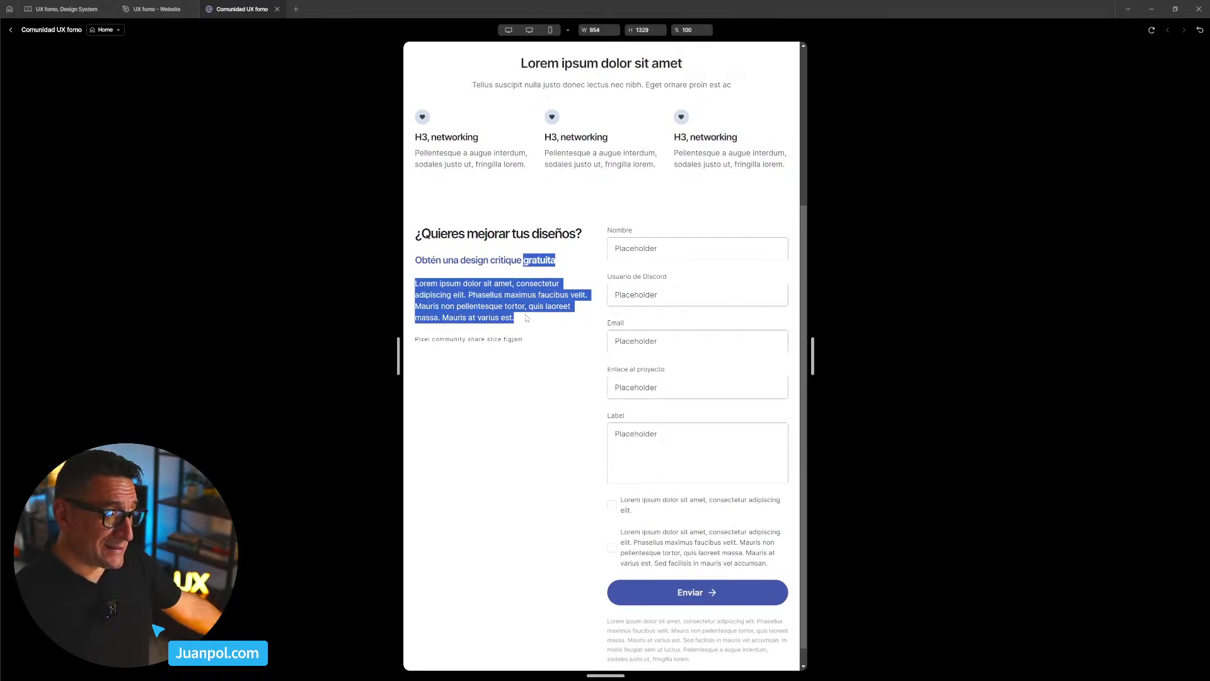
click(463, 202)
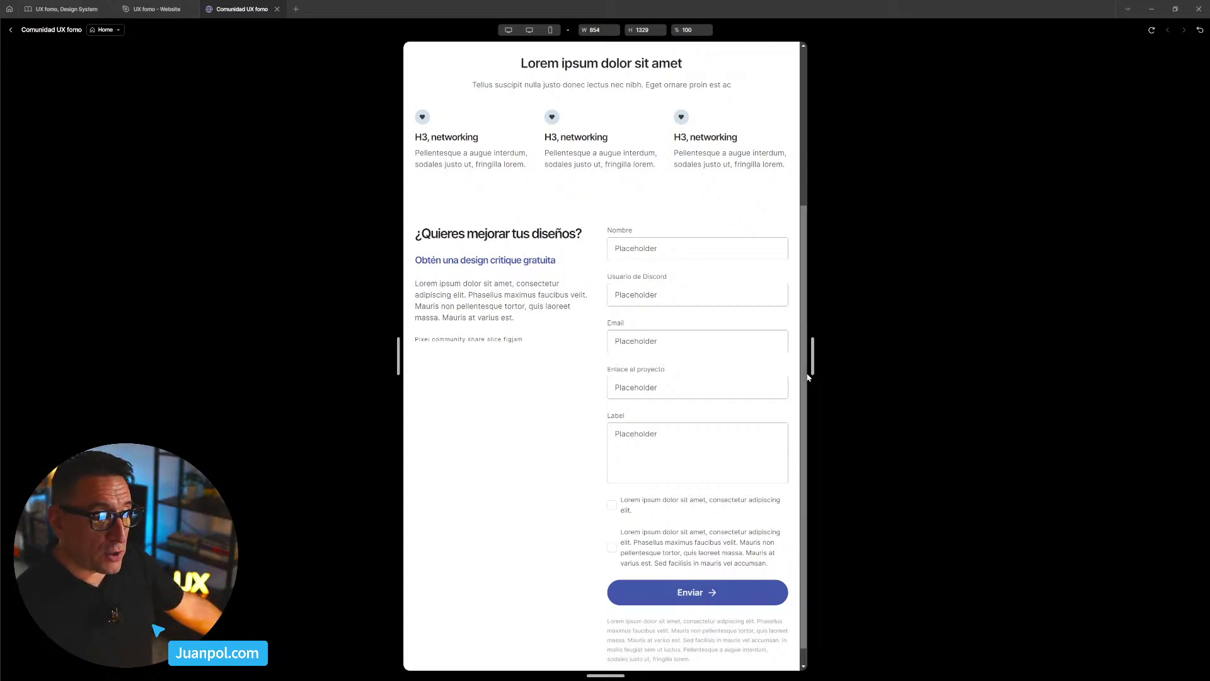
- Narrow the preview to 566 px and 392 px wide and review the stacked cards and form
drag(812, 357, 745, 370)
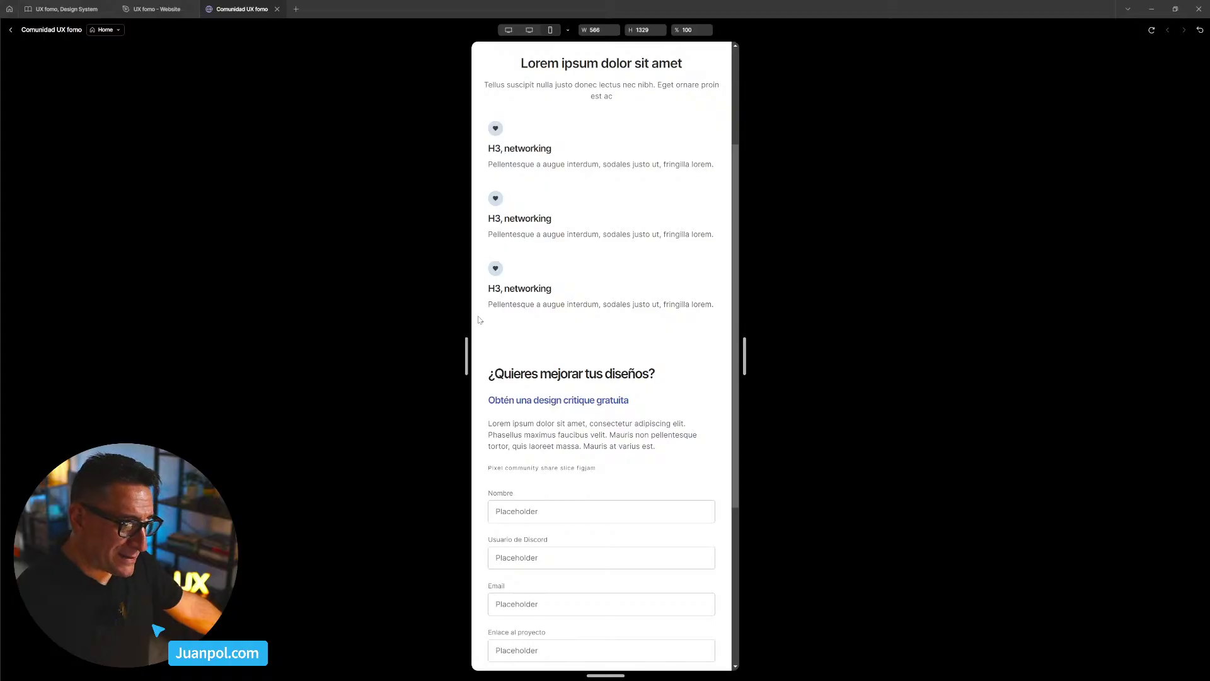
drag(745, 346, 704, 345)
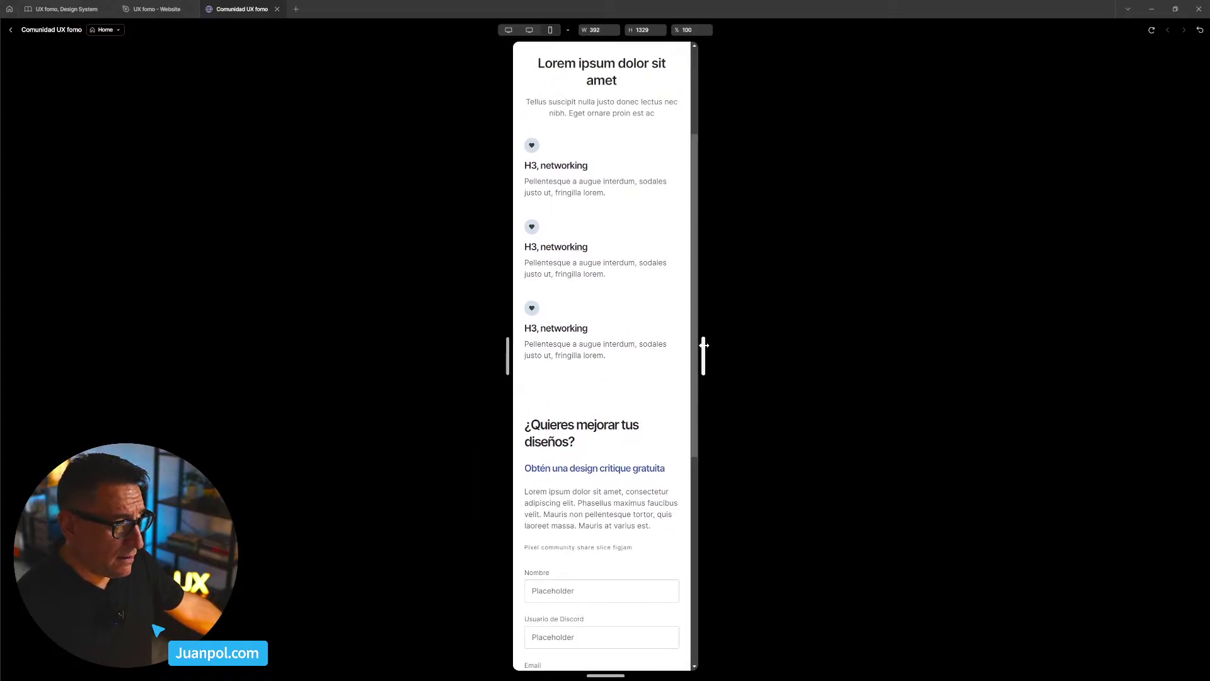
scroll(651, 361, down, 7)
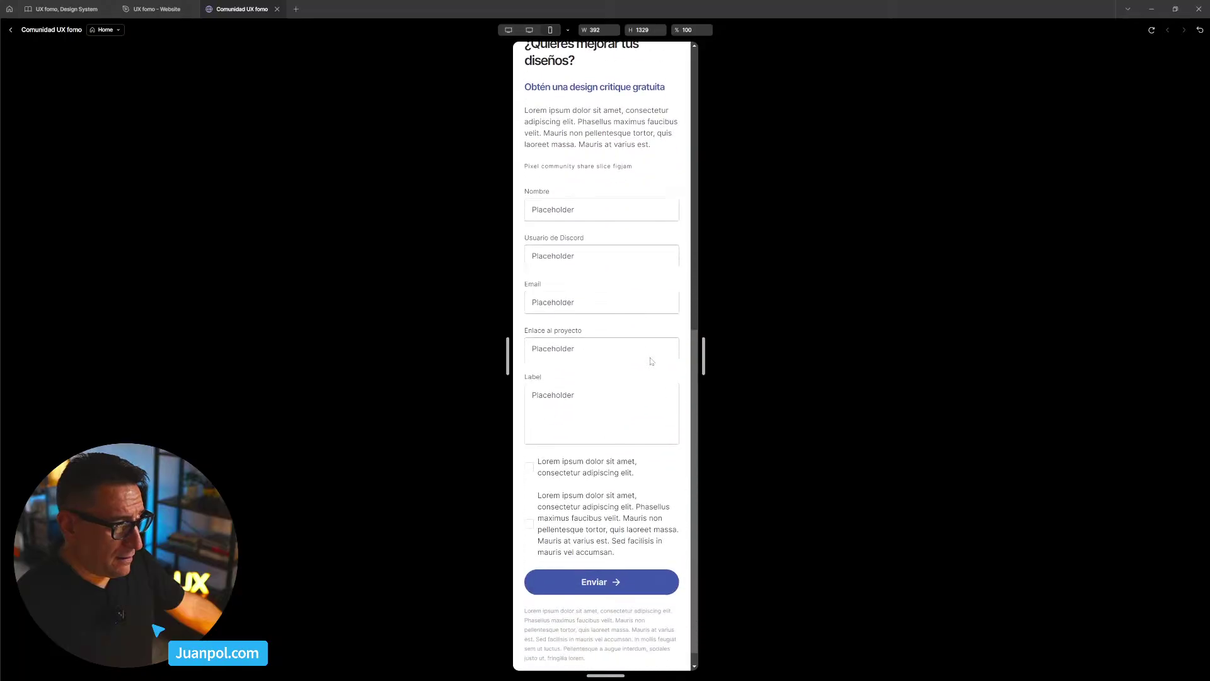
scroll(652, 361, up, 4)
scroll(651, 361, up, 3)
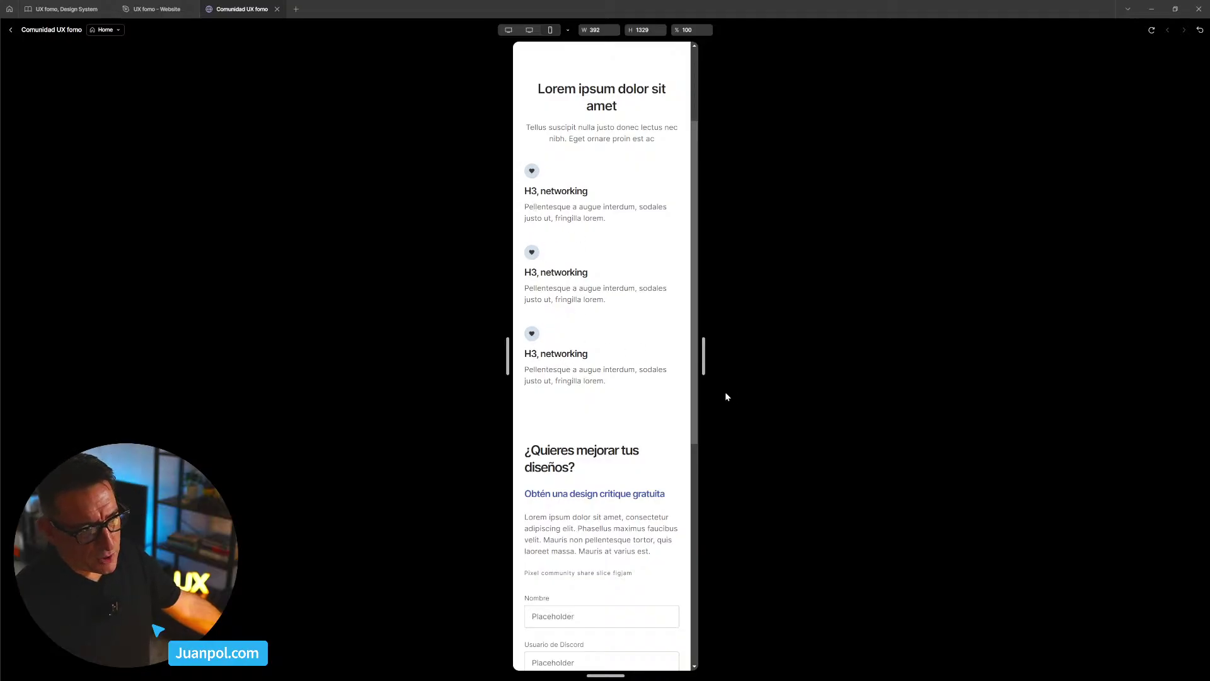
- Narrow the preview to 364 px, check the design critique form down to the page's end, and return to the canvas
drag(702, 364, 694, 365)
scroll(702, 365, down, 6)
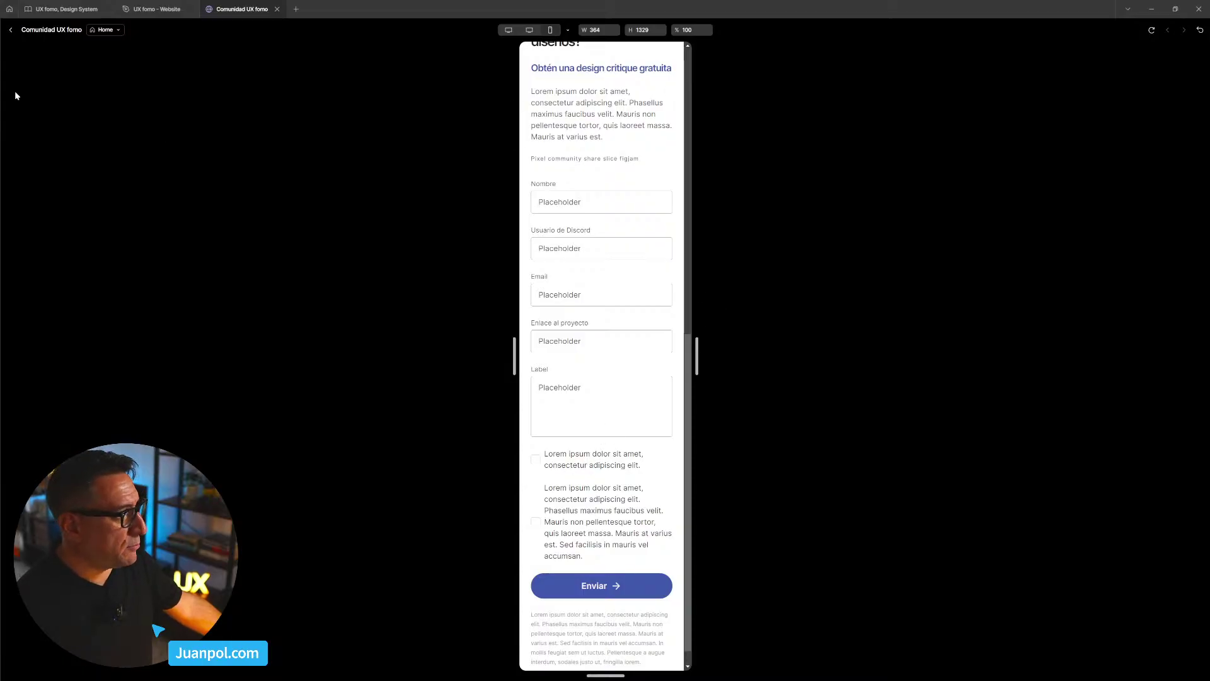
click(10, 30)
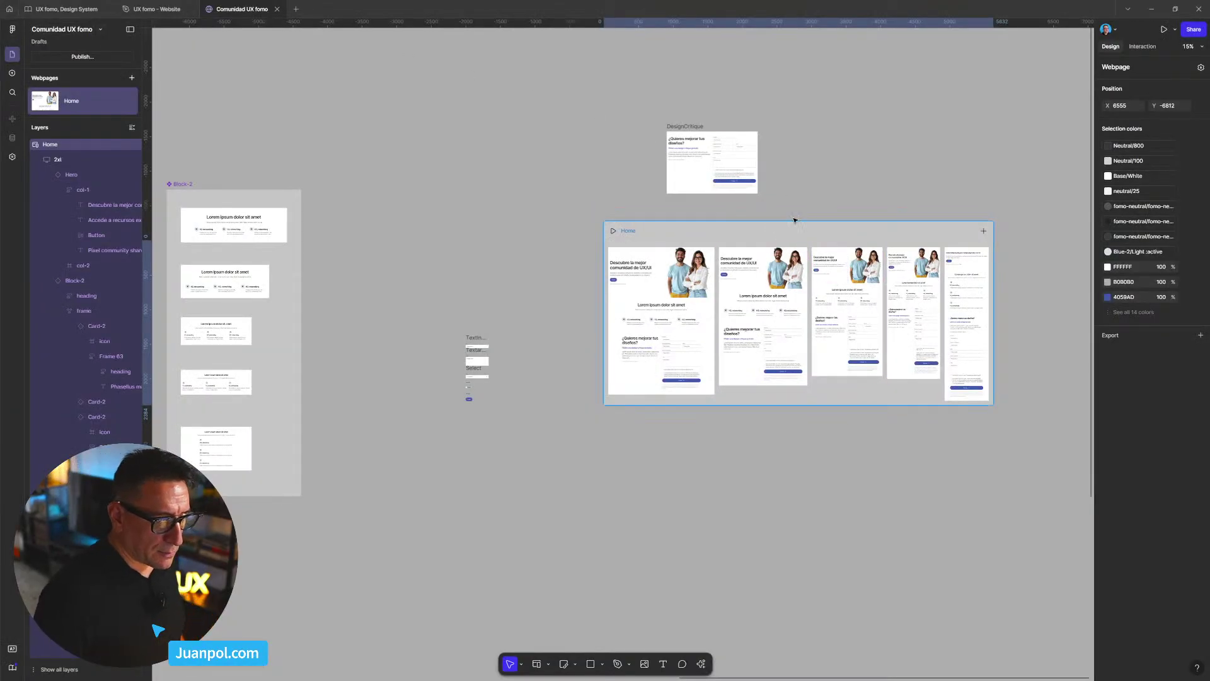
- Set both checkbox labels in the sm design critique form to font size 14 and tighten their line height
key(shift+0)
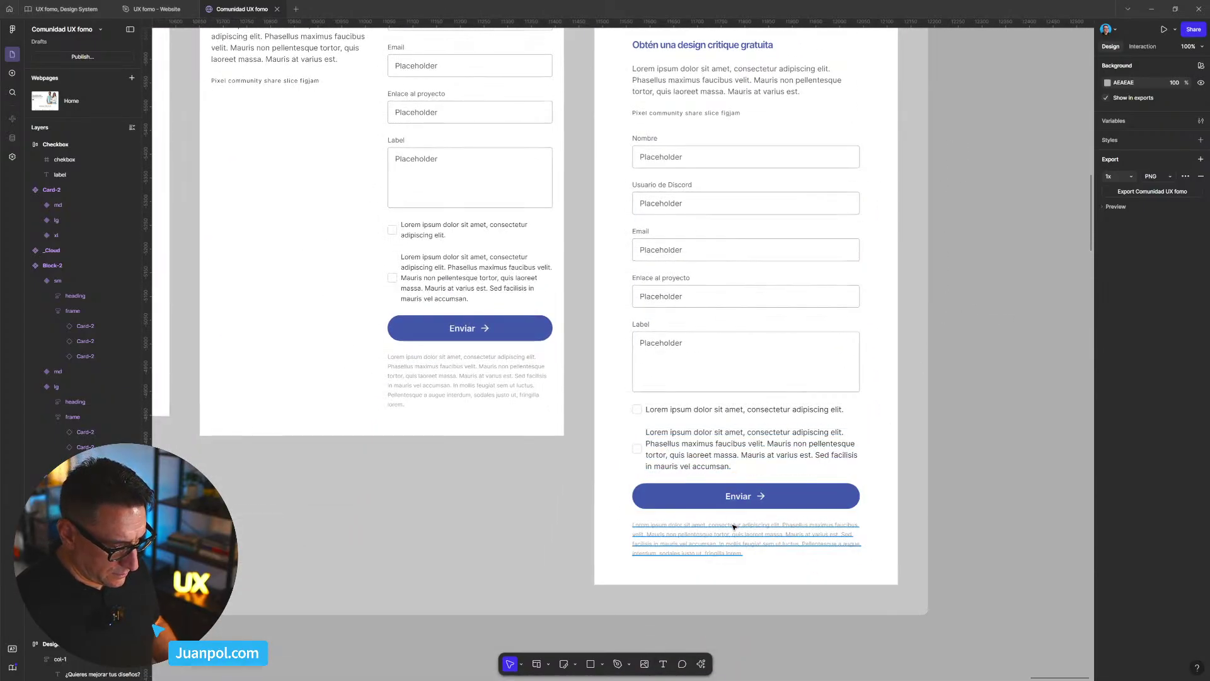
click(734, 527)
click(716, 461)
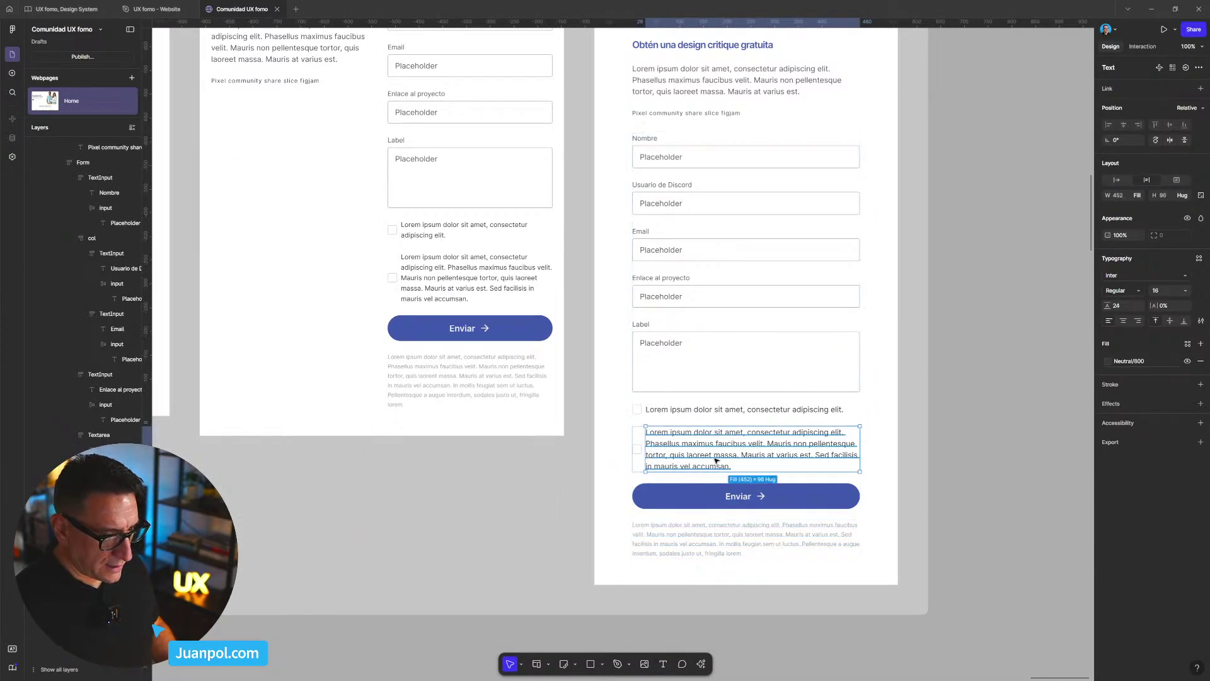
click(744, 410)
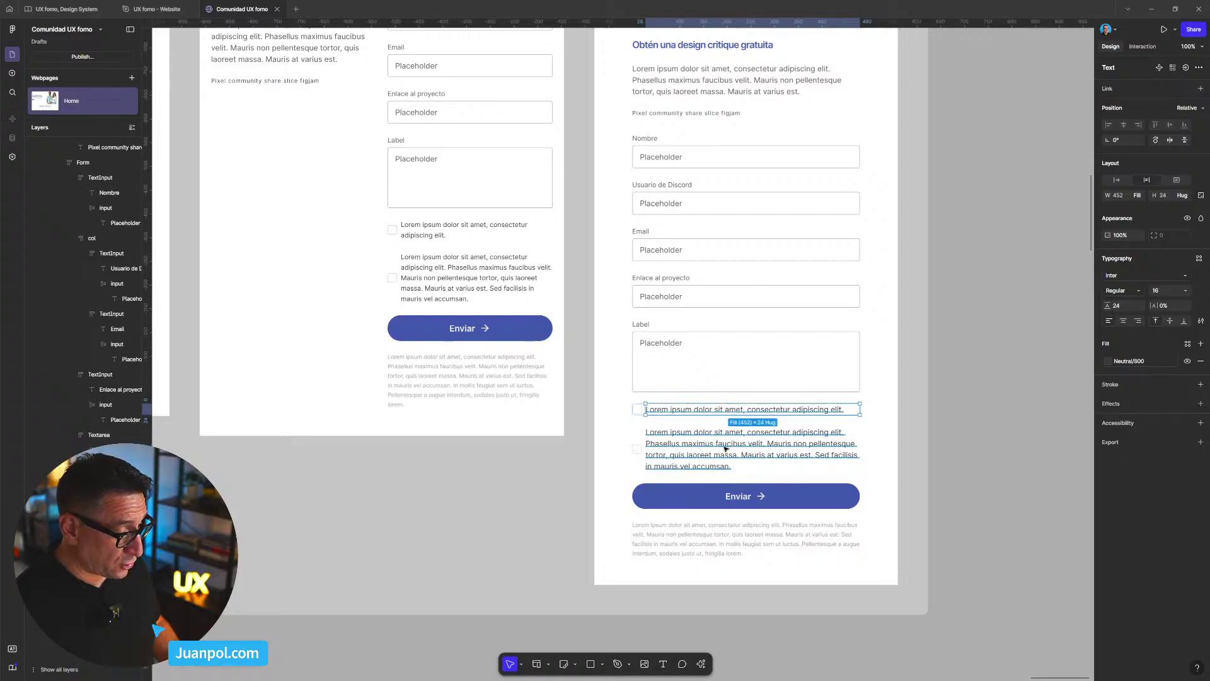
shift+click(756, 440)
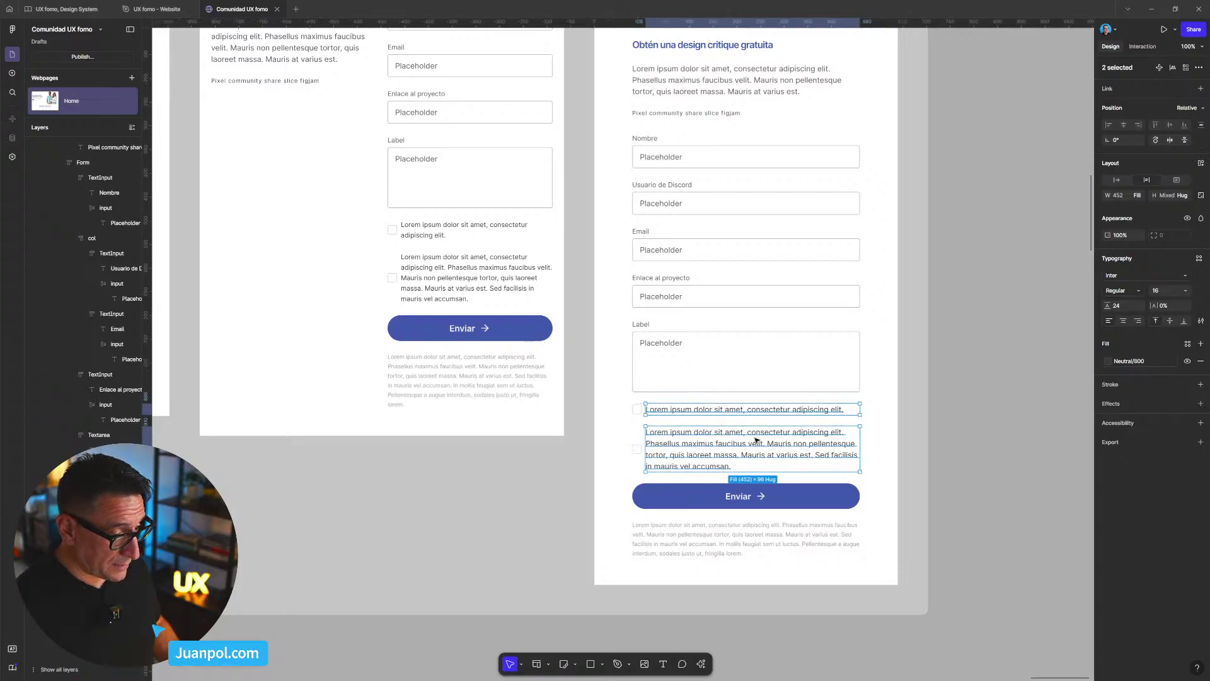
click(1146, 294)
text(14)
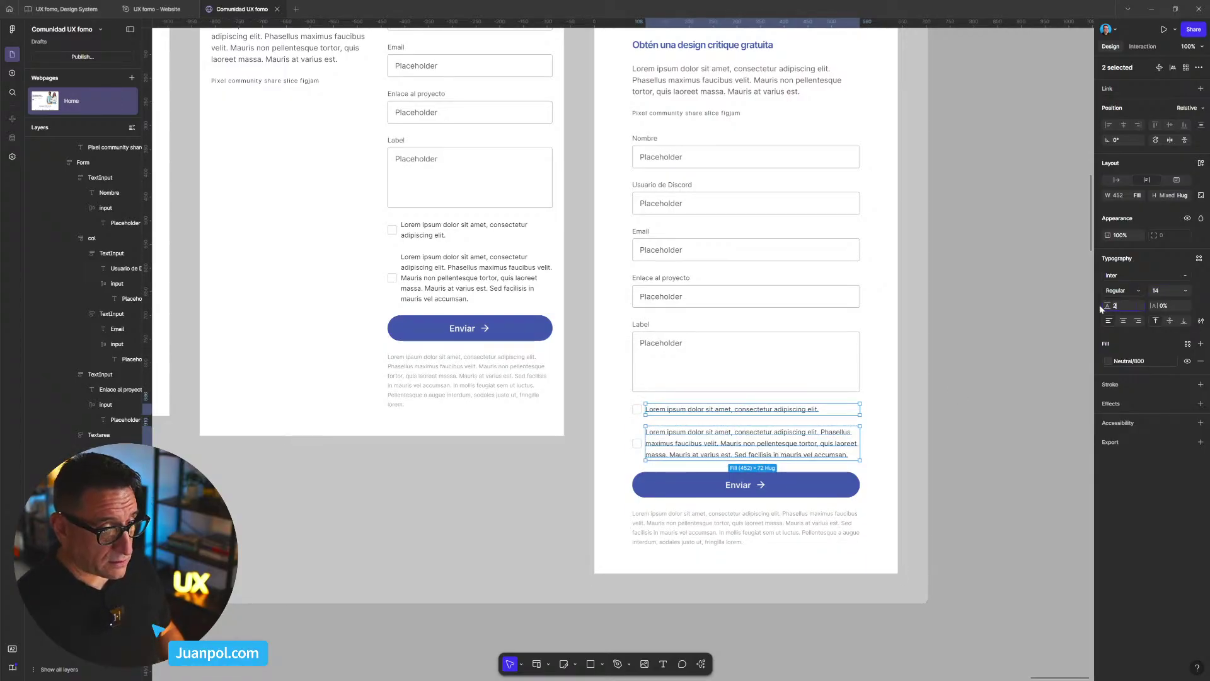
key(Return)
click(957, 333)
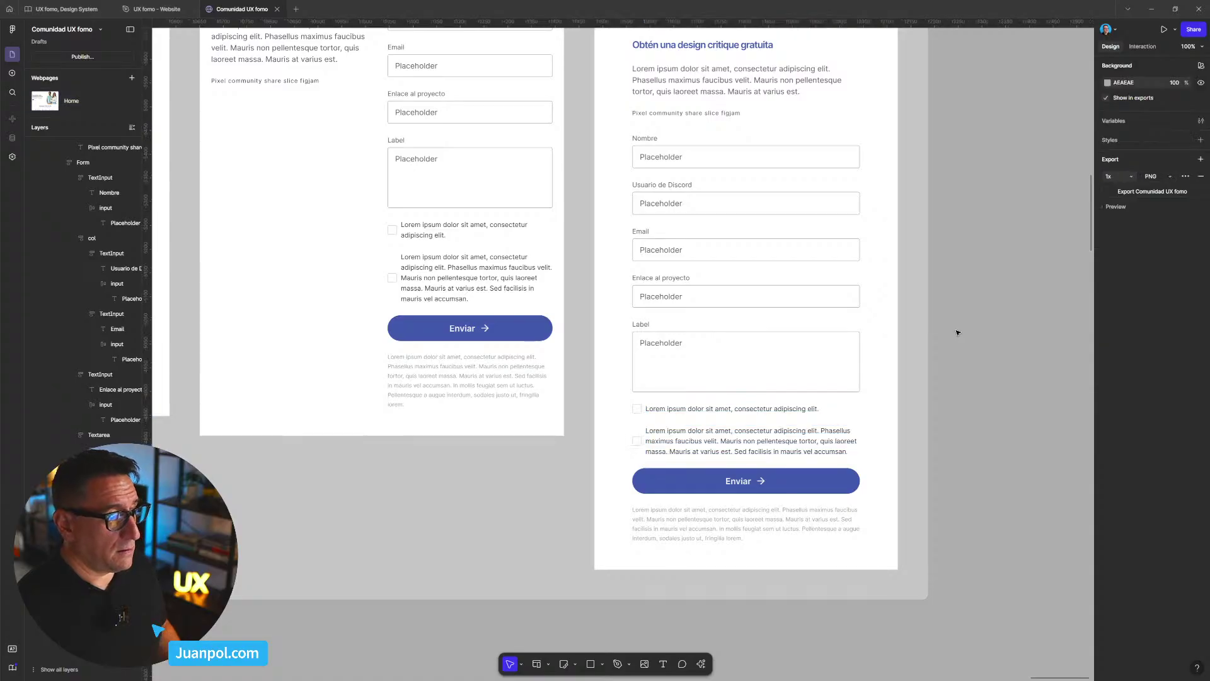
- Examine the feature cards and design critique form on the canvas across the Home webpage's breakpoints
scroll(957, 333, down, 3)
scroll(817, 254, up, 2)
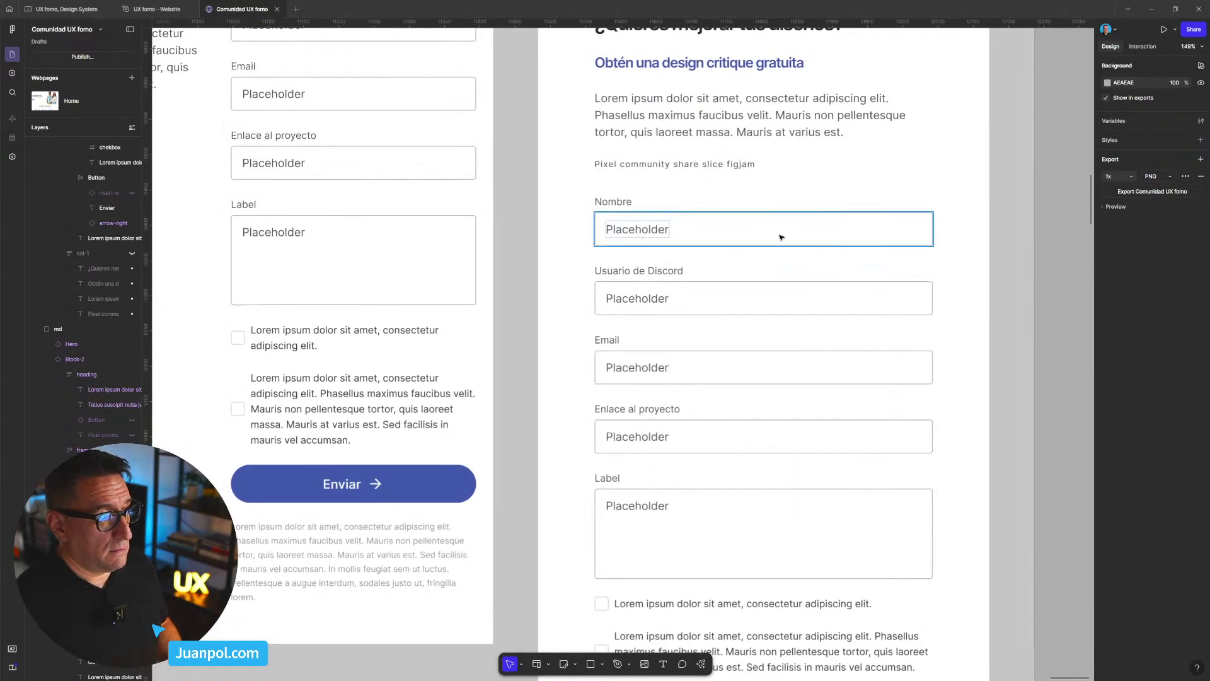
scroll(949, 262, down, 4)
scroll(965, 270, up, 2)
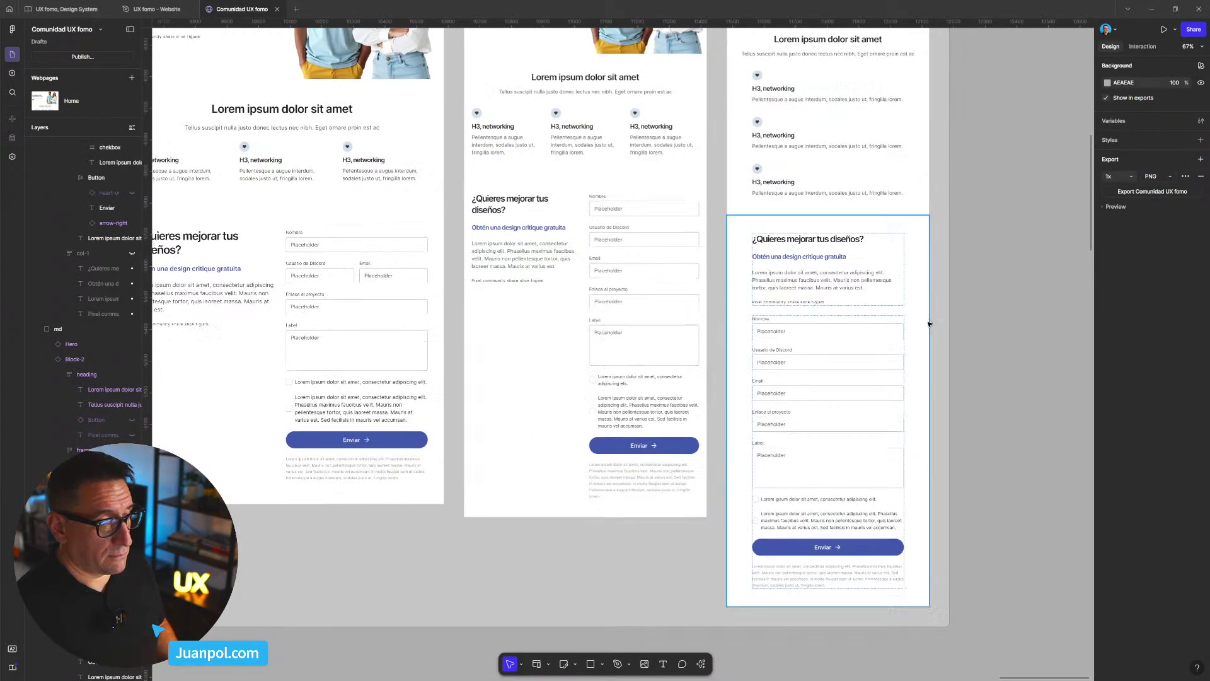
click(830, 194)
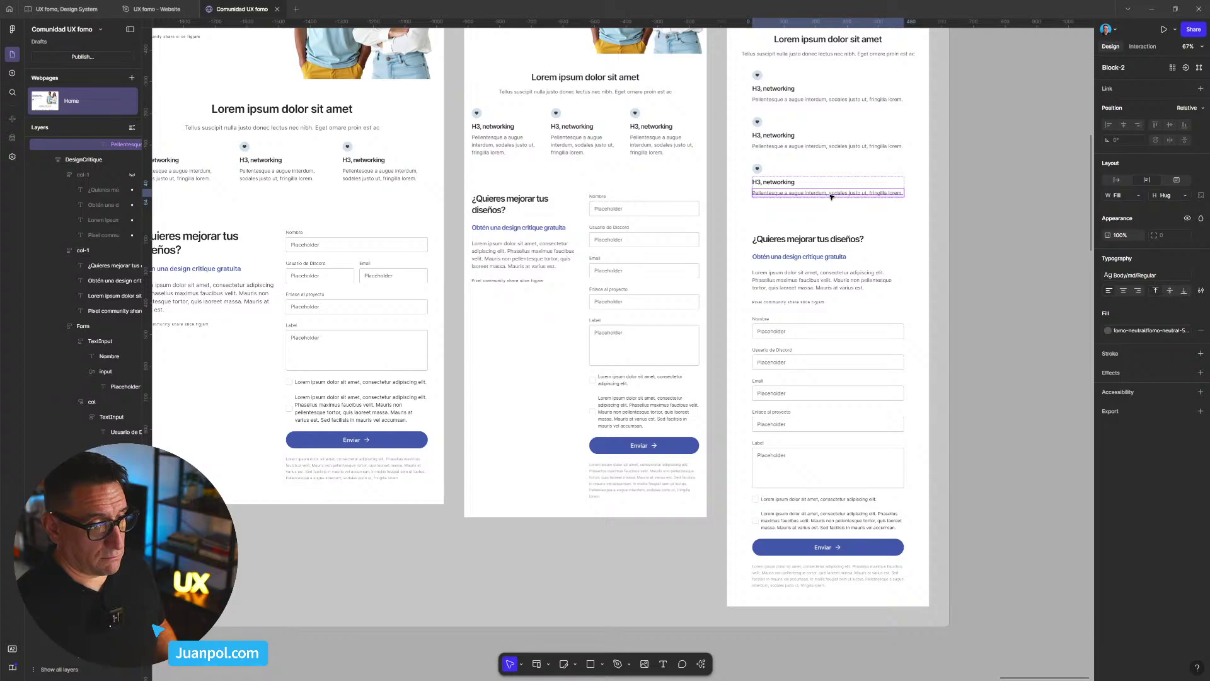
click(937, 255)
scroll(937, 255, down, 3)
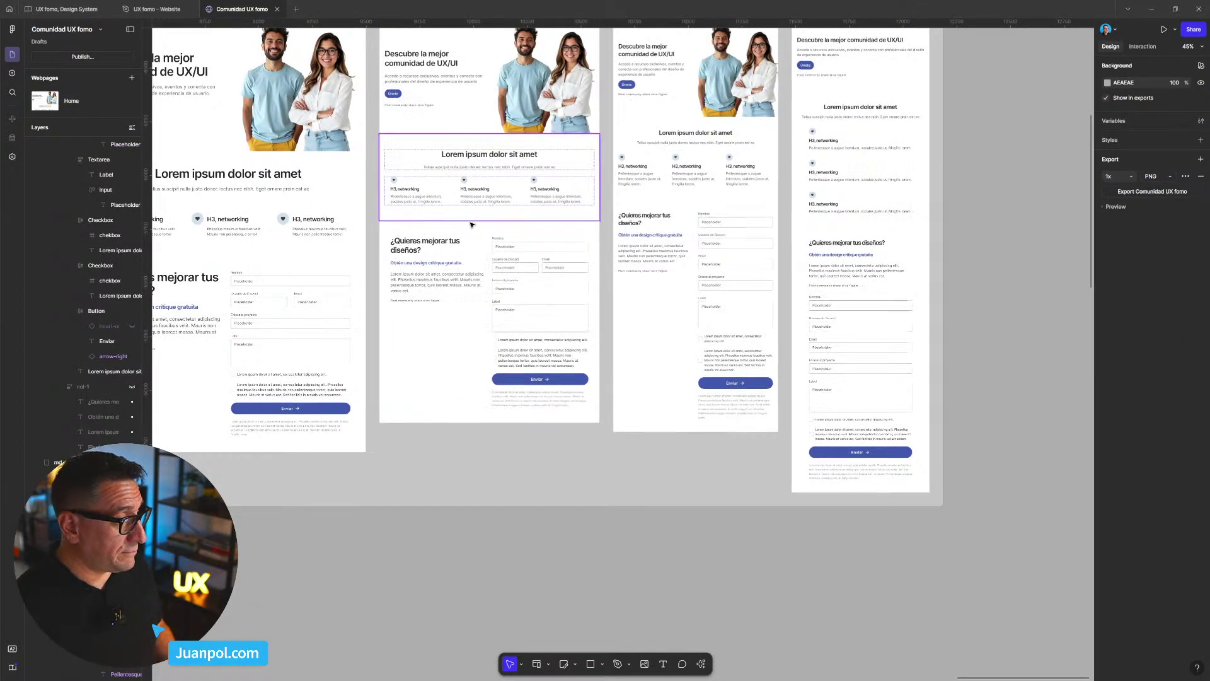
scroll(491, 264, down, 2)
drag(491, 263, 755, 284)
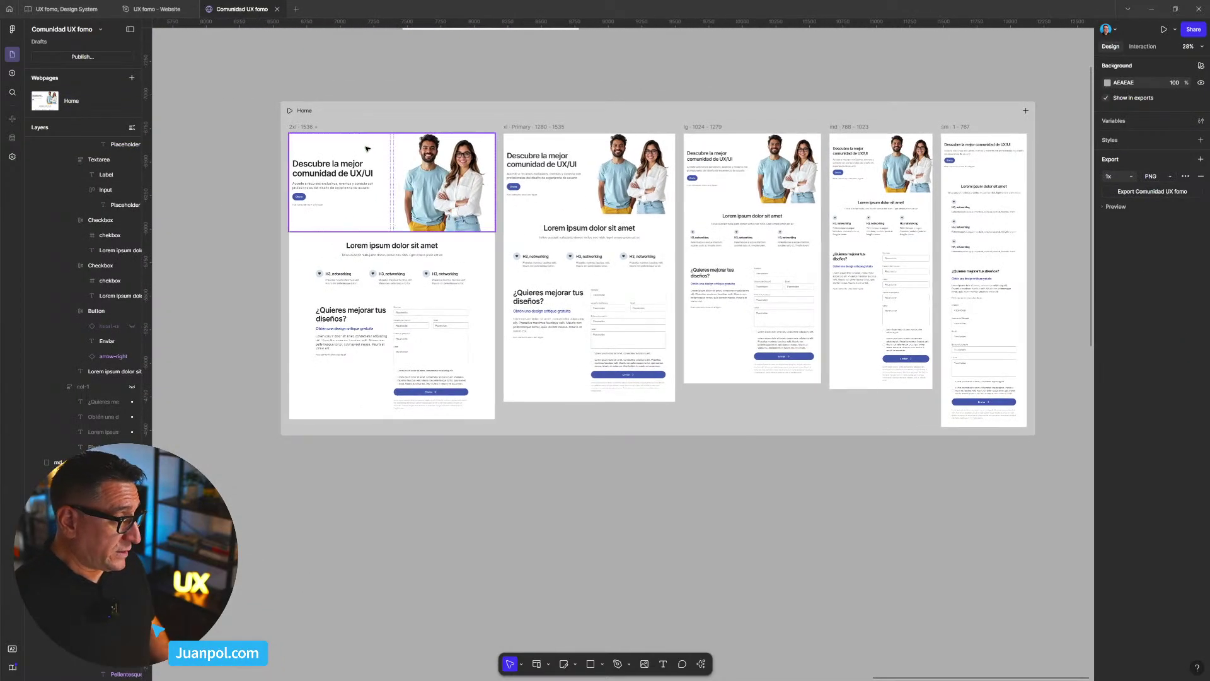
- Preview the Home webpage, check the form at 364 px wide, and widen the preview to 1468 px
click(357, 116)
key(shift+space)
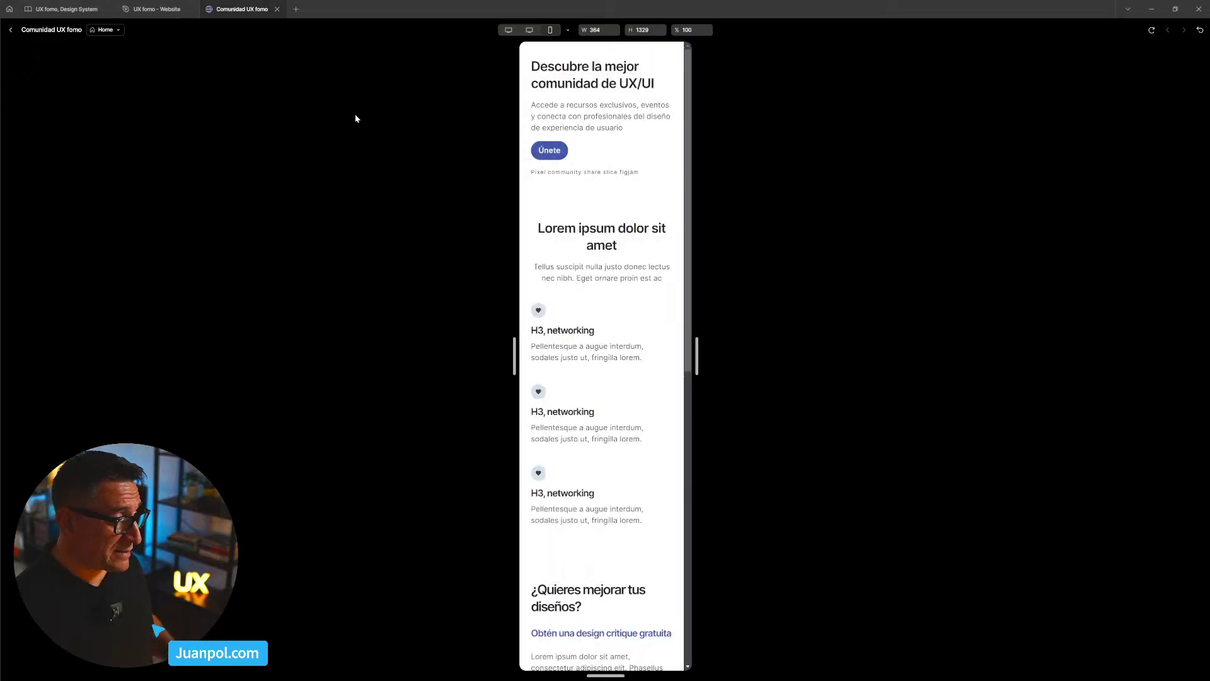
scroll(621, 319, down, 5)
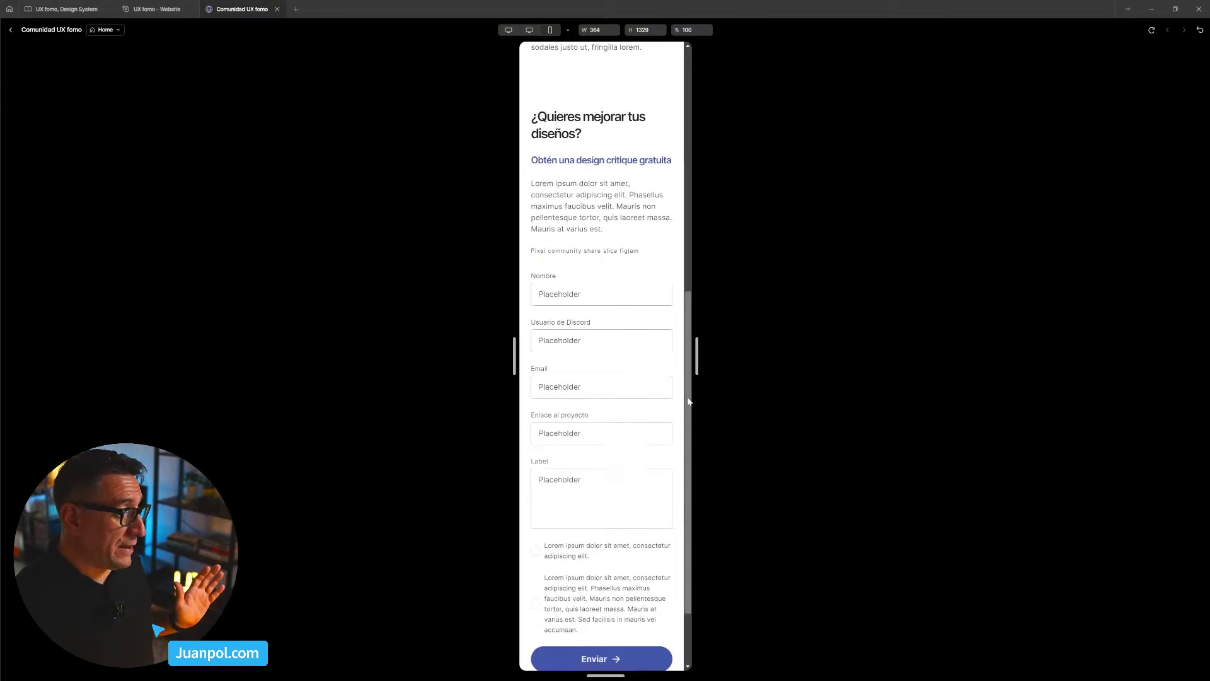
drag(697, 361, 956, 370)
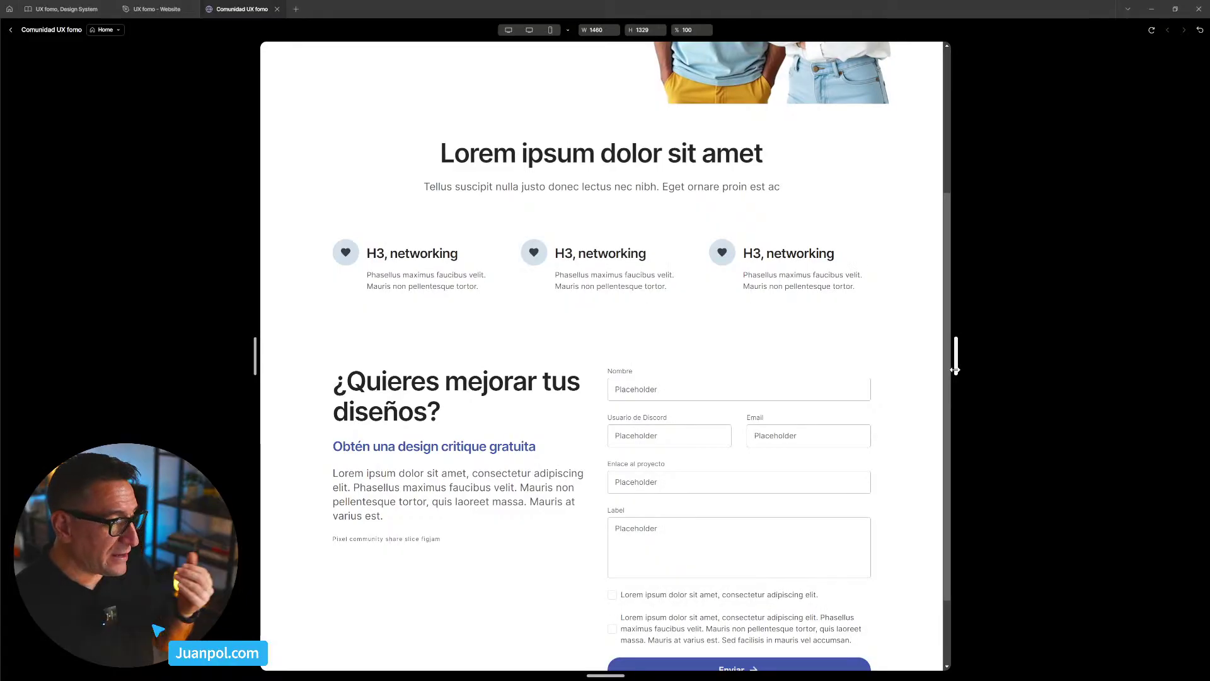
drag(955, 370, 954, 371)
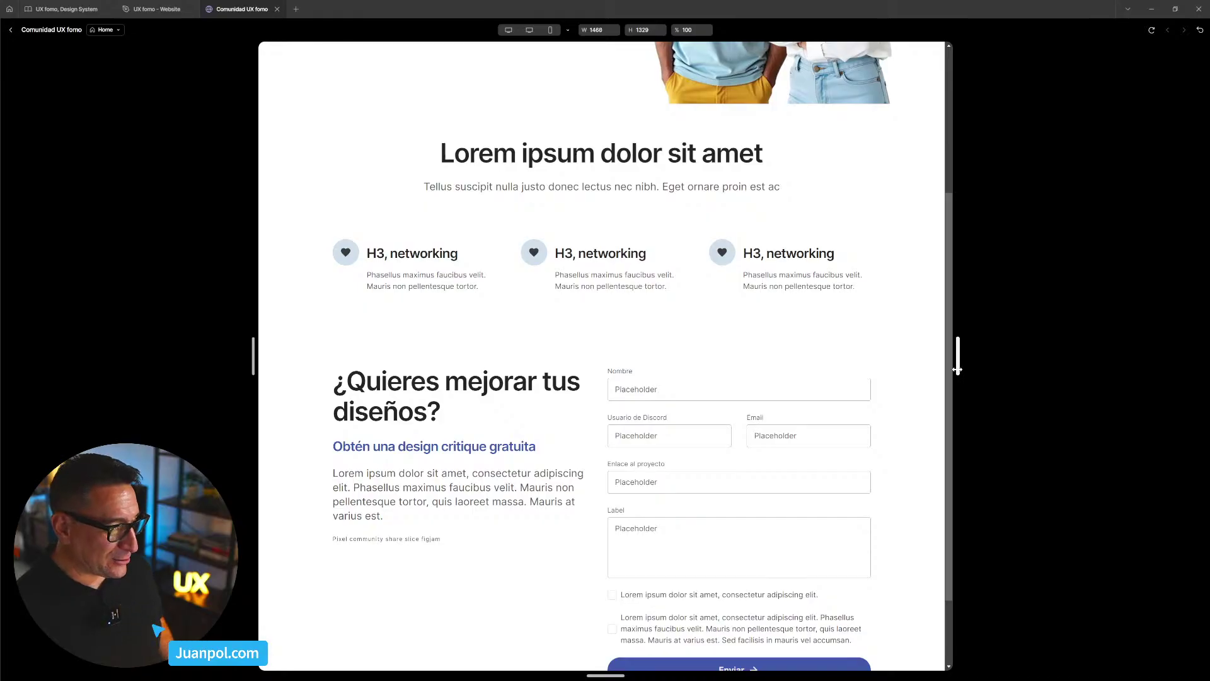
- Narrow the preview to 580 px, widen it to 662 px, and narrow it to 438 px to check the stacked layout
drag(954, 371, 748, 366)
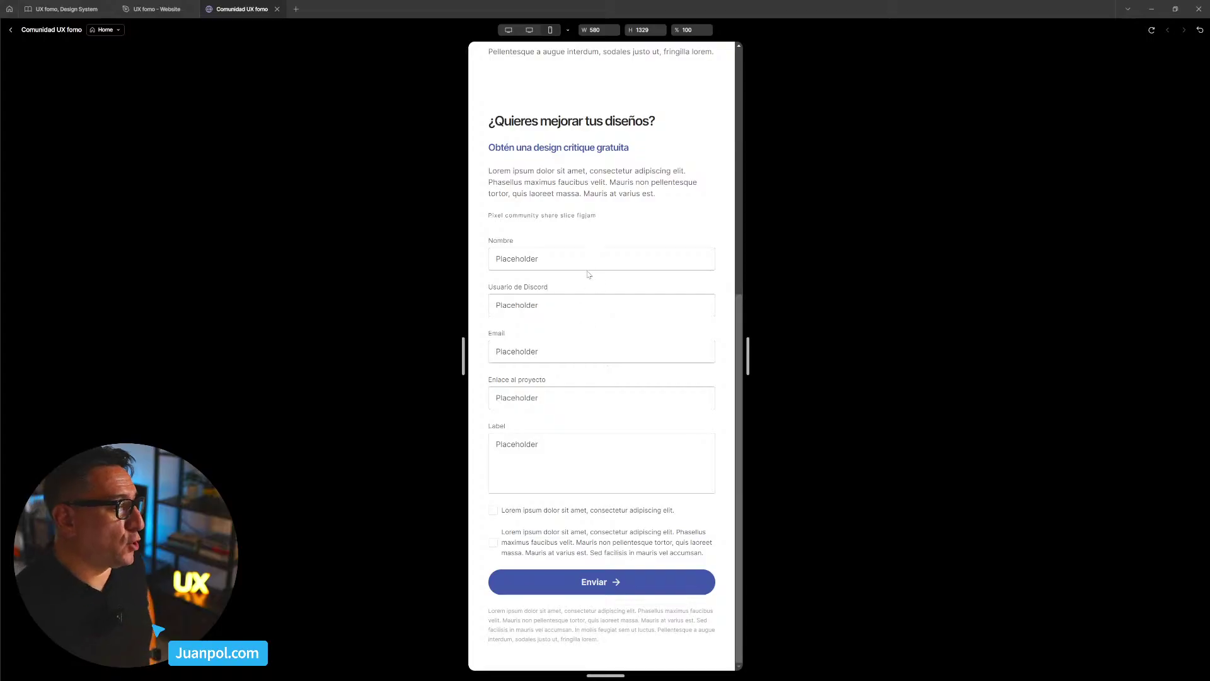
mouse_move(747, 364)
mouse_down()
mouse_move(711, 364)
mouse_move(811, 364)
mouse_move(770, 369)
mouse_up()
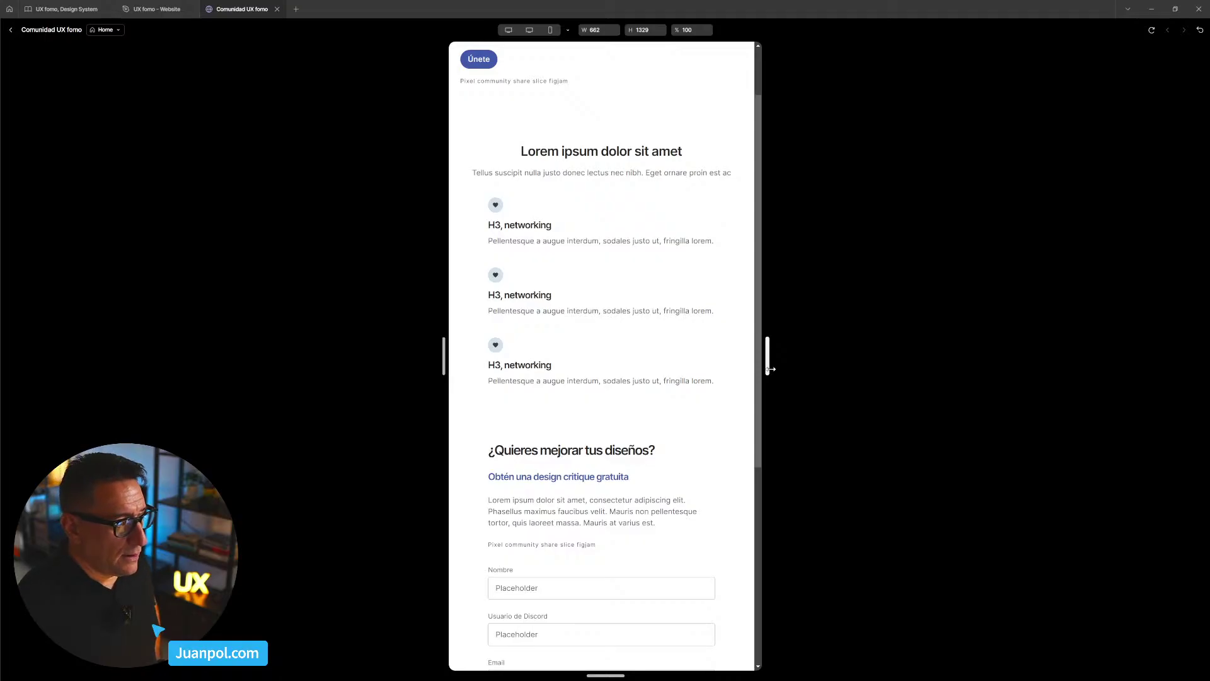
drag(770, 369, 714, 367)
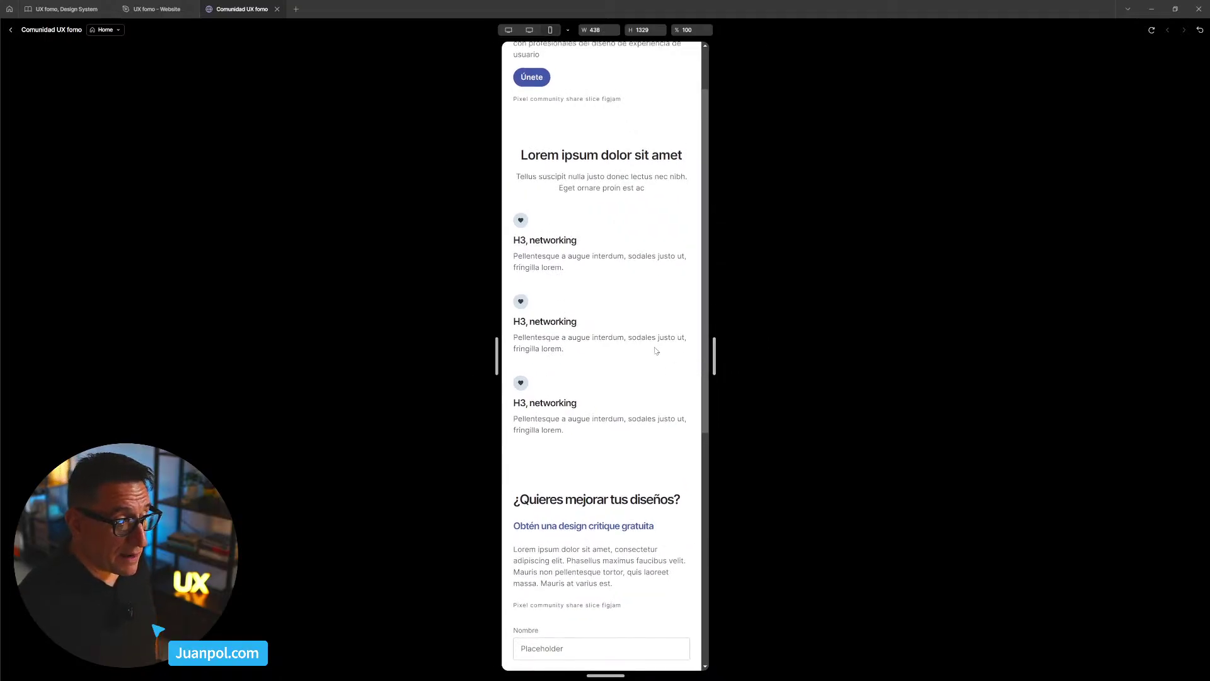
- Review the whole page at preview widths of 438 px and 456 px, and return to the canvas
scroll(655, 351, up, 1)
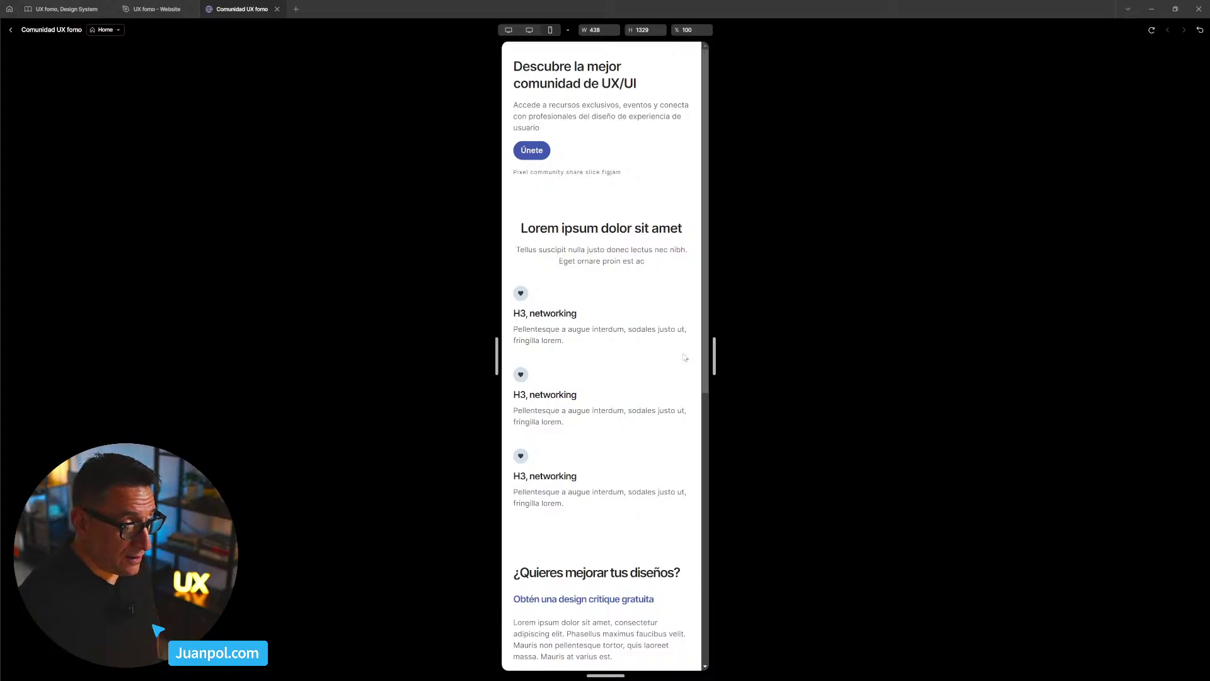
scroll(685, 357, down, 5)
scroll(684, 357, up, 5)
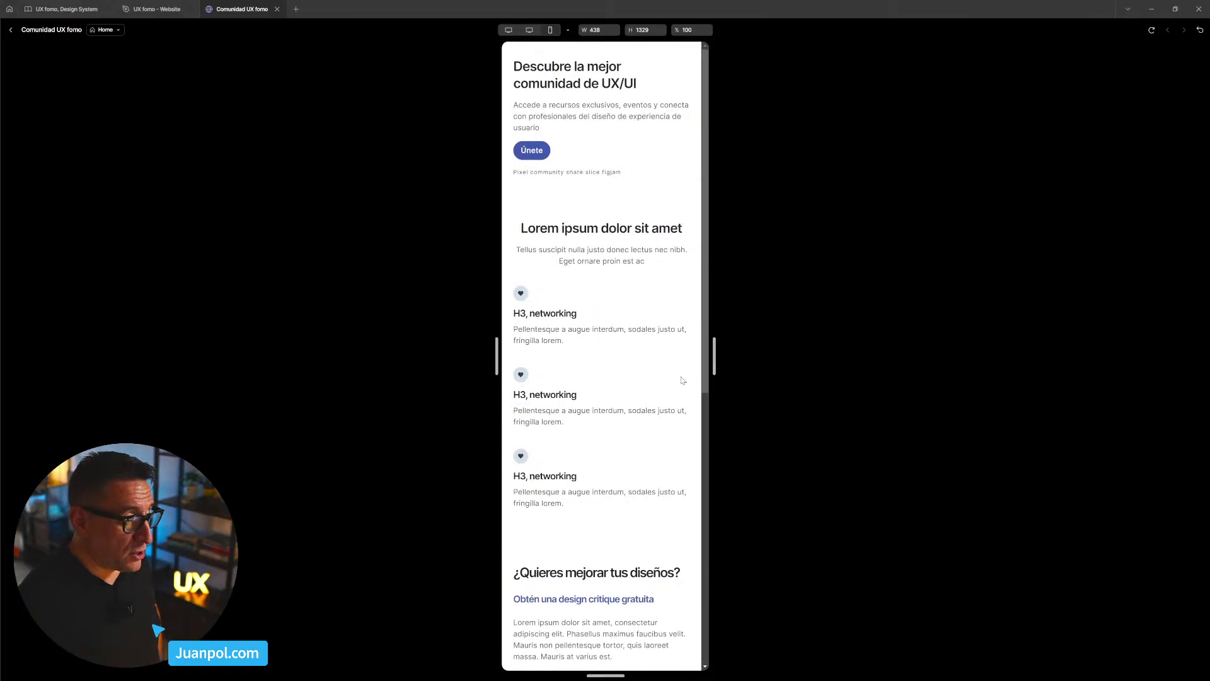
scroll(681, 380, down, 3)
scroll(682, 379, up, 3)
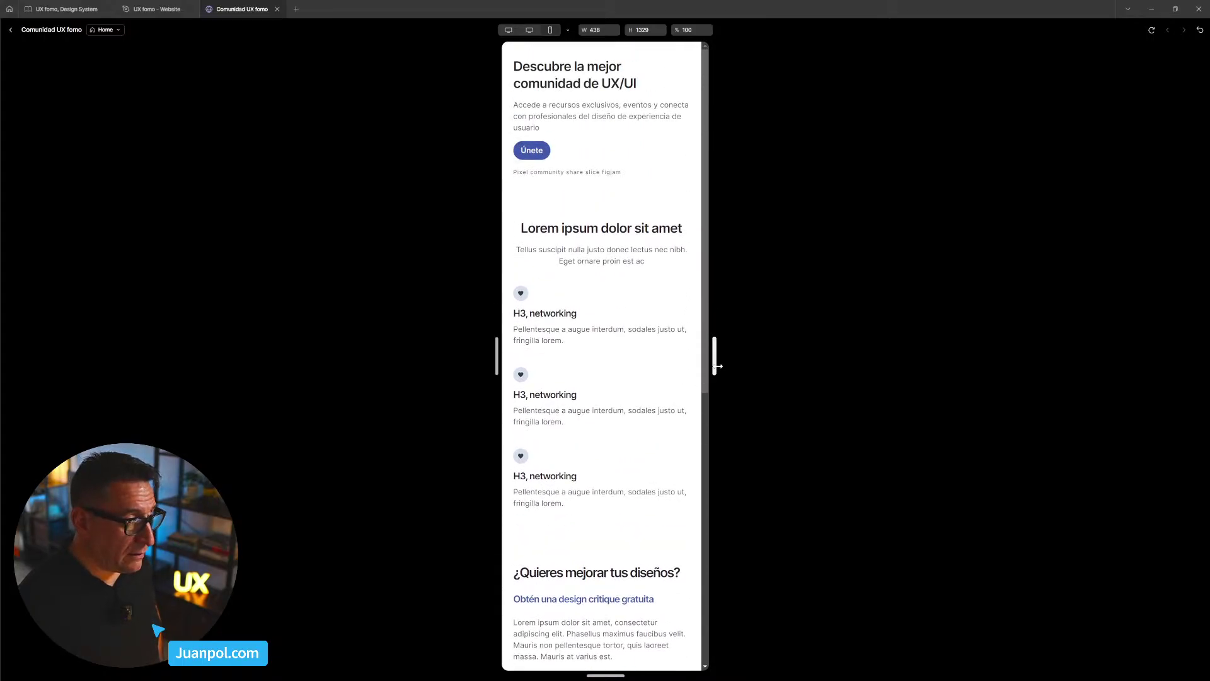
mouse_move(718, 365)
mouse_down()
mouse_move(786, 378)
mouse_move(959, 357)
mouse_move(719, 369)
mouse_up()
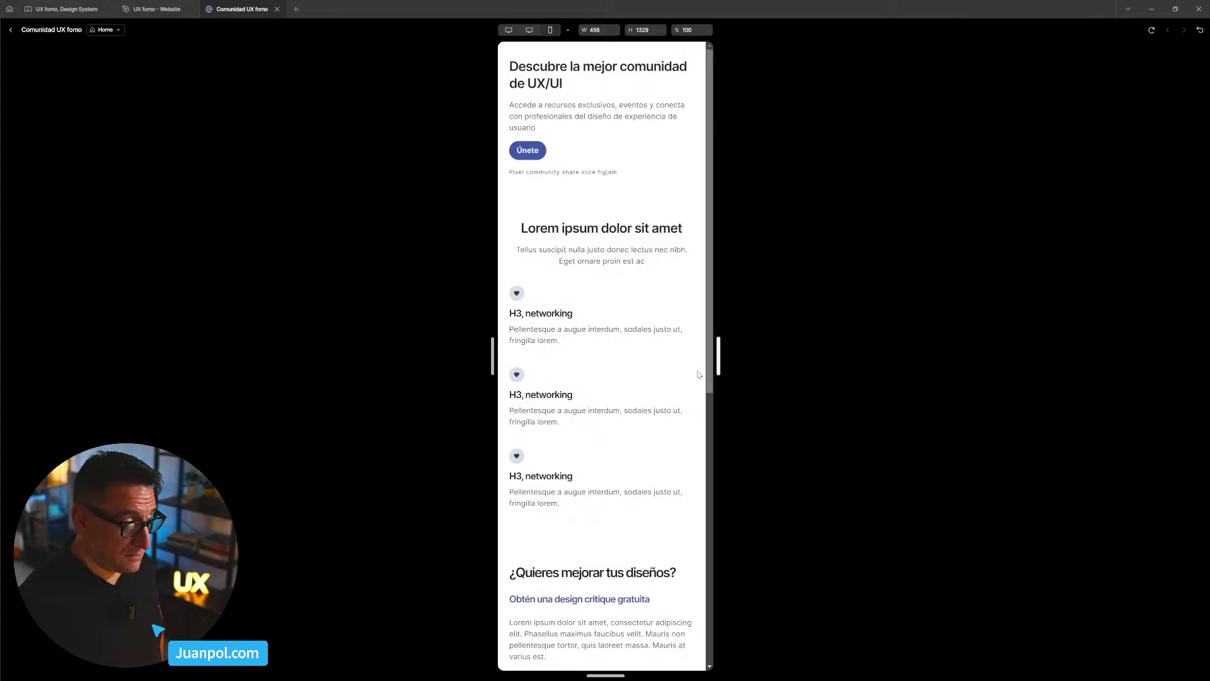
scroll(698, 375, down, 8)
scroll(662, 373, up, 8)
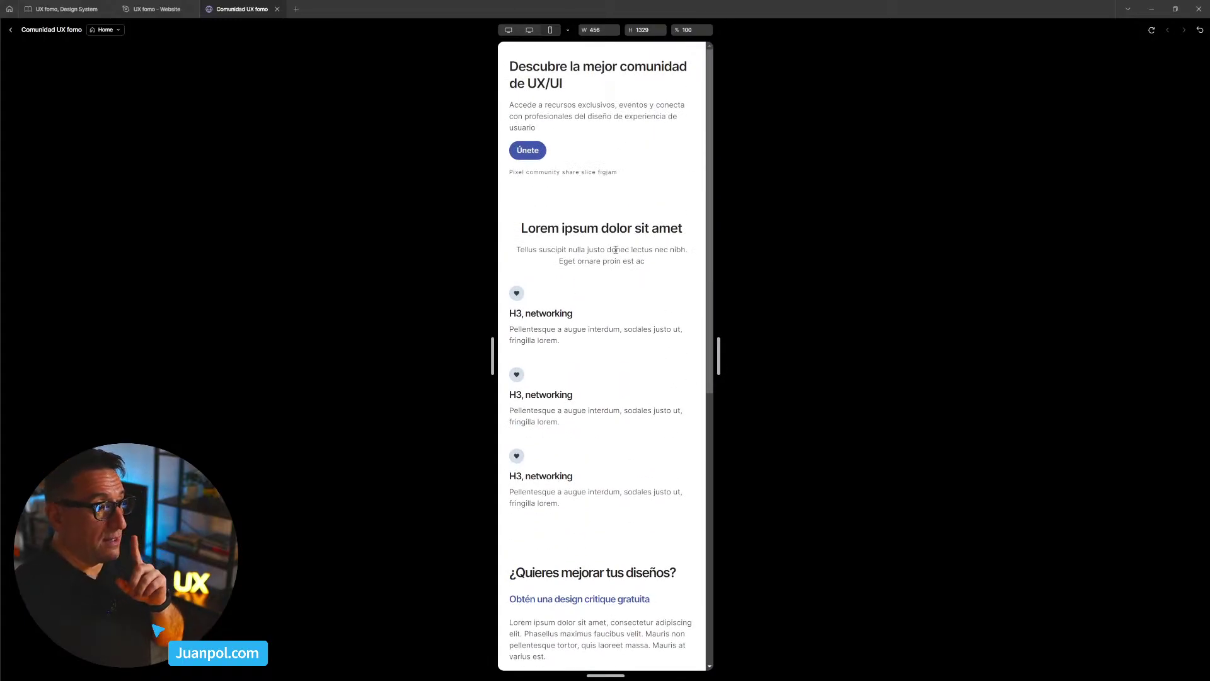
click(10, 29)
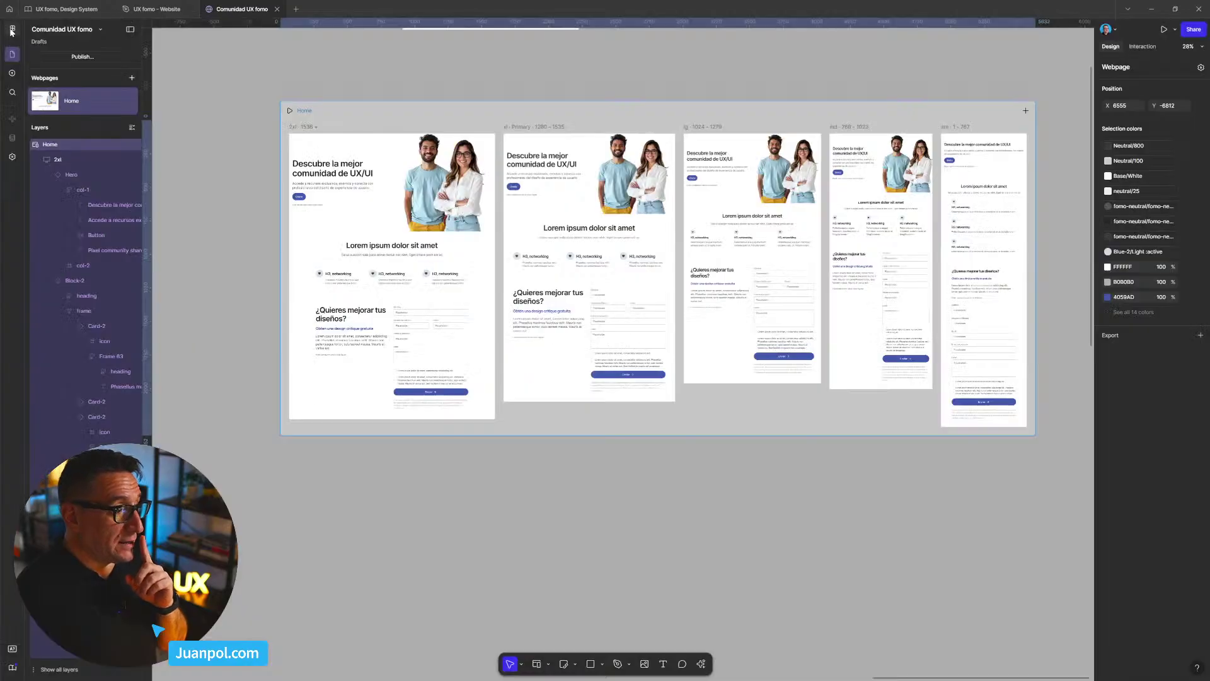
- Compare the Home breakpoints on the canvas and inspect the "Únete" button's properties in the 2xl hero
scroll(713, 297, up, 5)
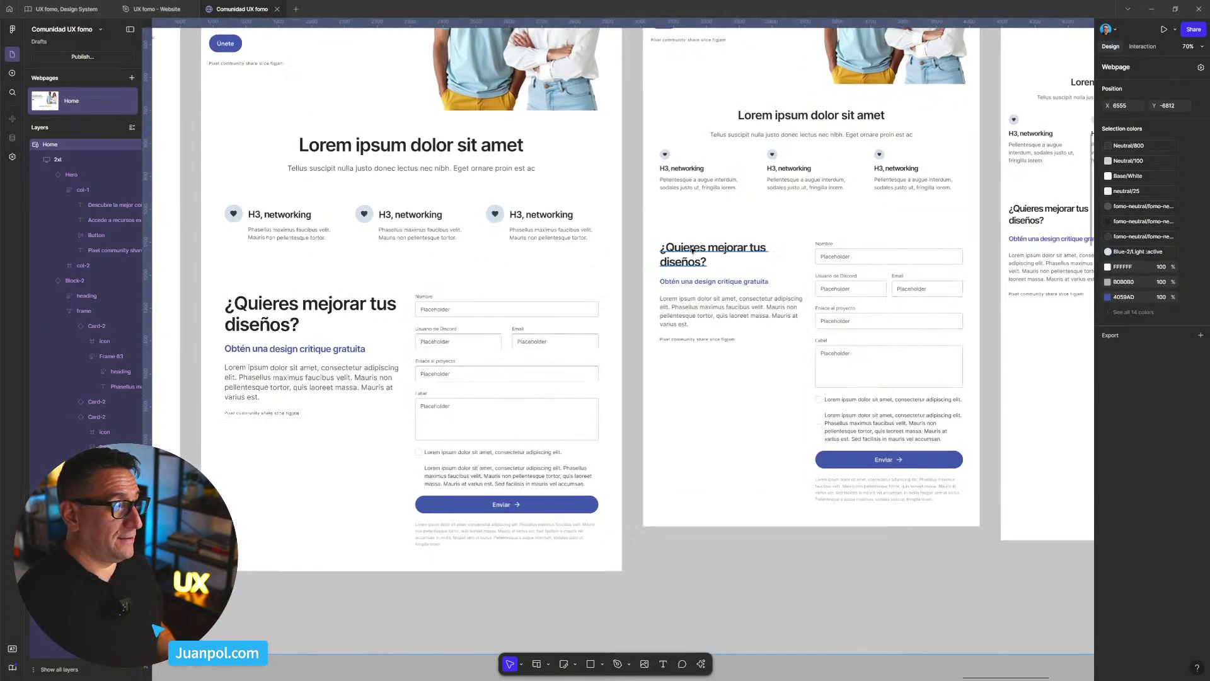
scroll(696, 287, down, 2)
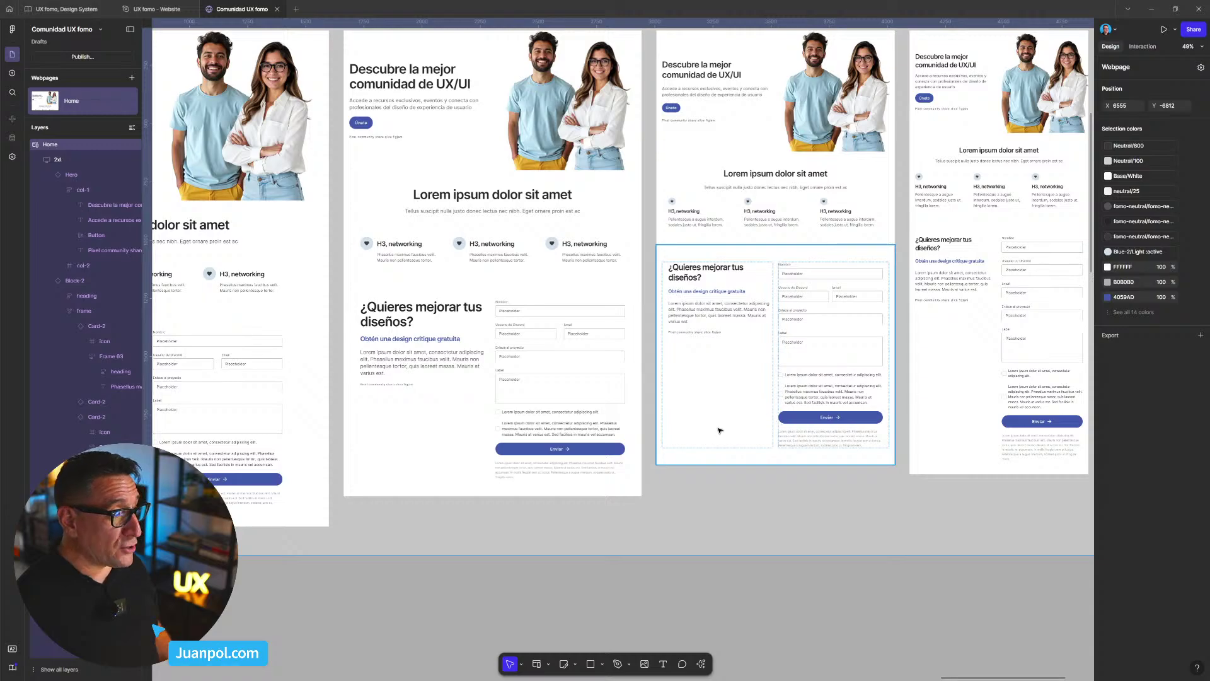
scroll(720, 430, down, 1)
drag(460, 130, 680, 134)
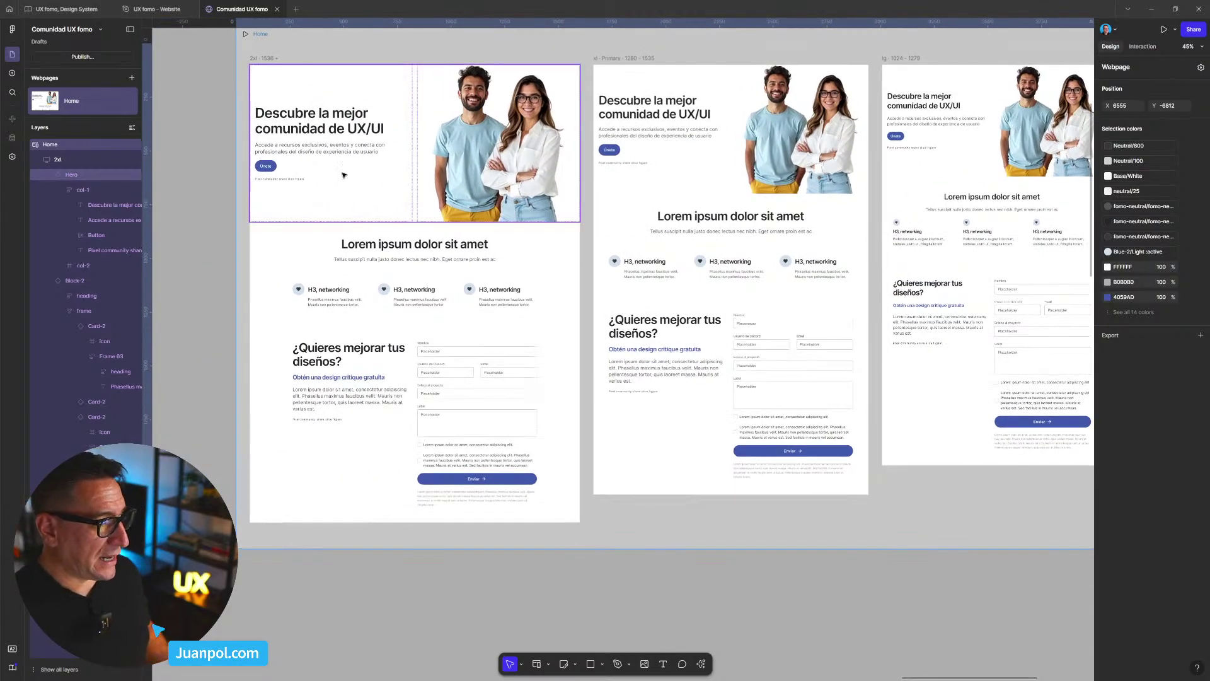
scroll(265, 167, up, 2)
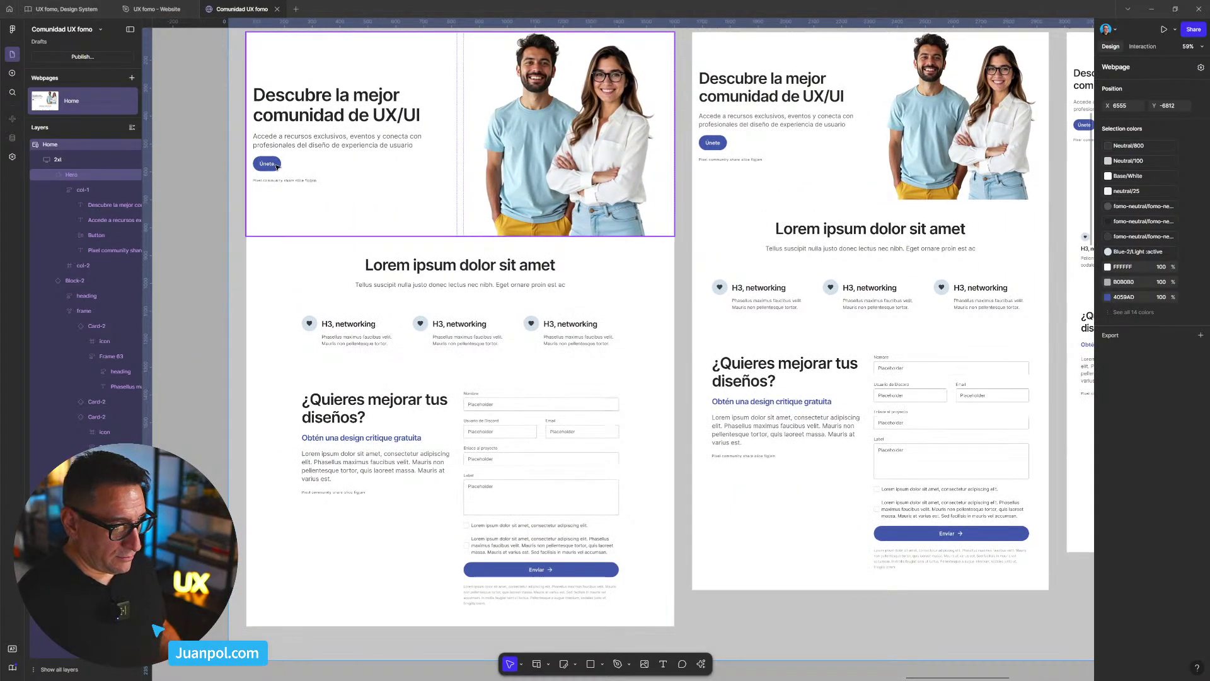
click(273, 168)
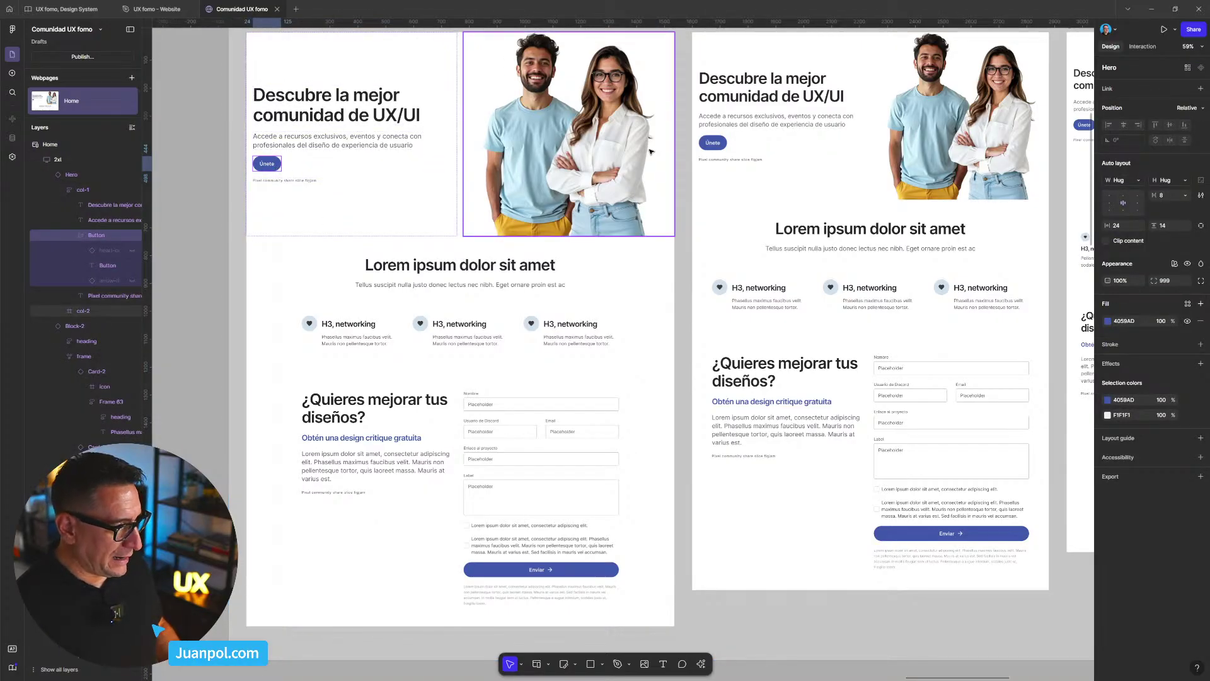
- Inspect the text styles of the "Únete" and "Enviar" button labels in the lg breakpoint
scroll(725, 151, right, 5)
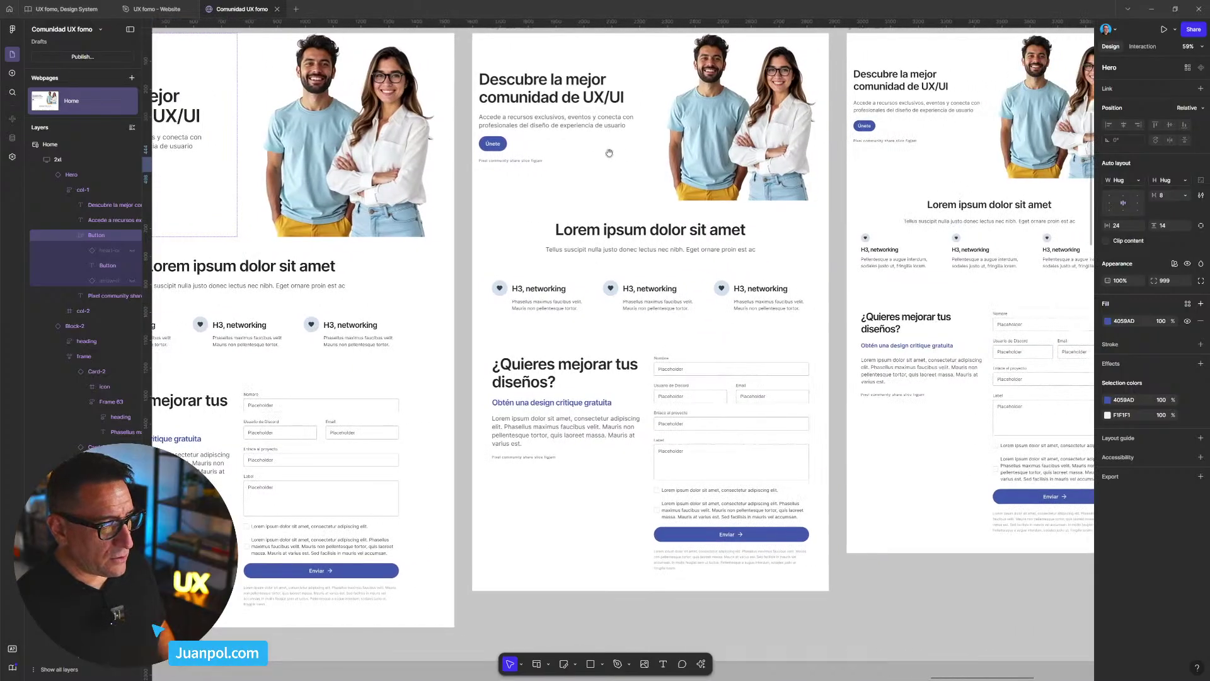
scroll(907, 138, right, 3)
scroll(745, 134, right, 3)
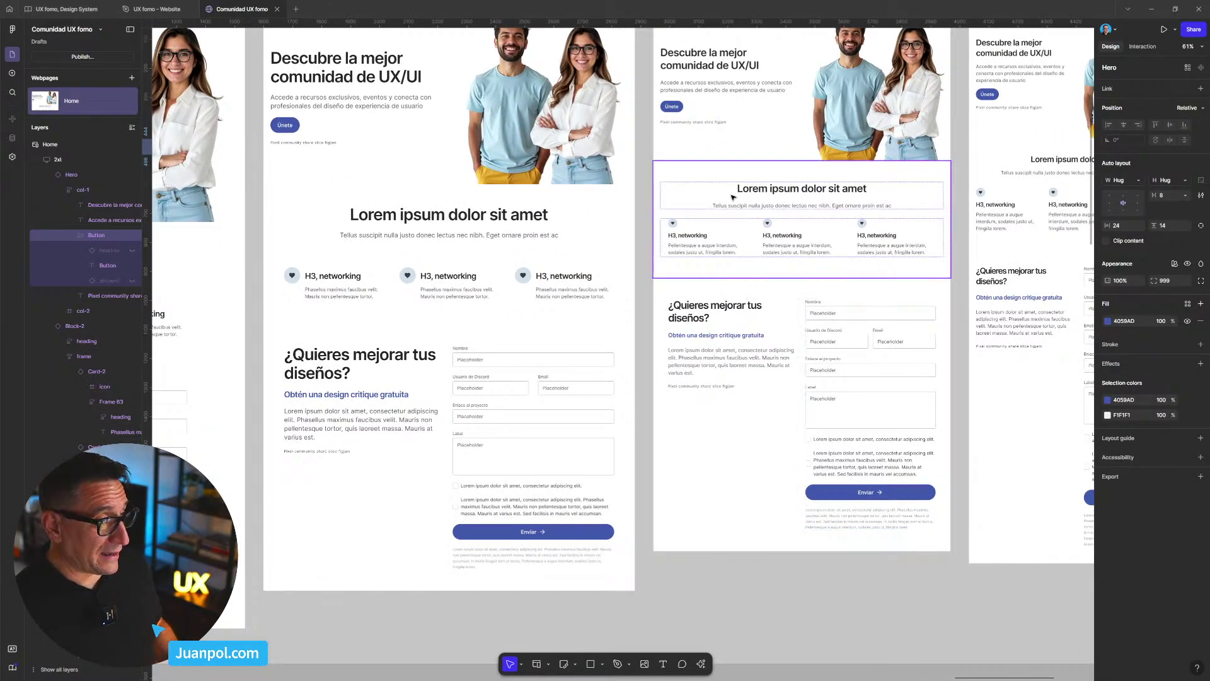
scroll(693, 170, up, 2)
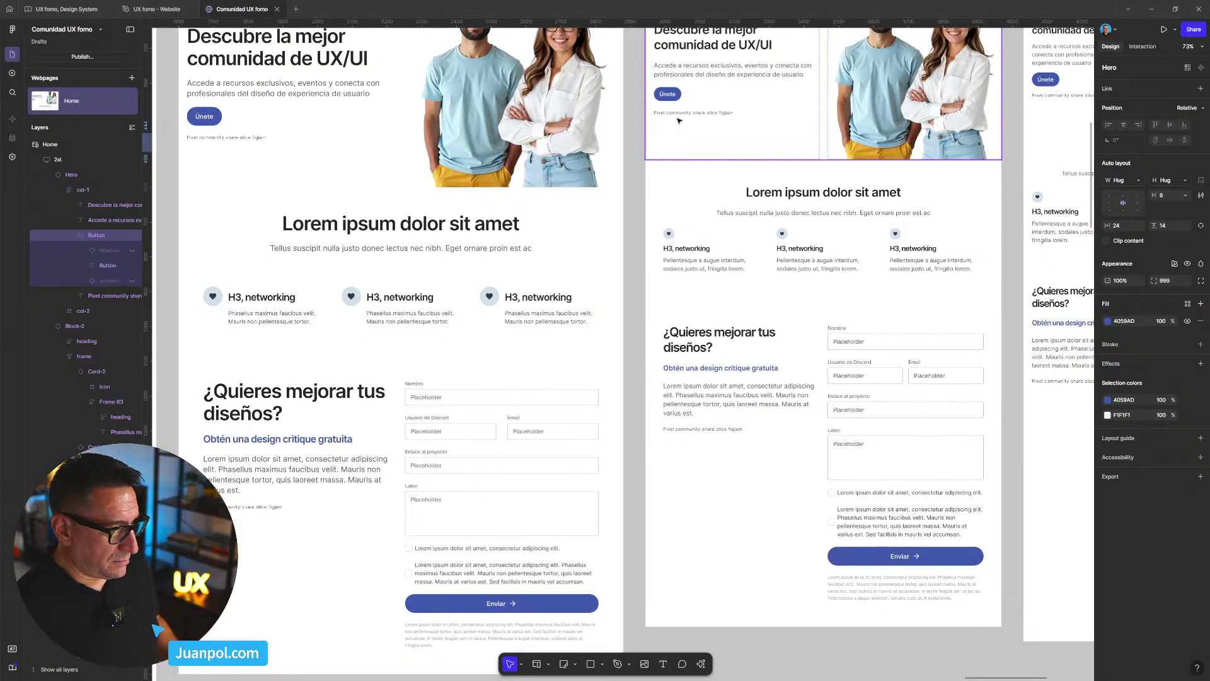
scroll(687, 127, up, 2)
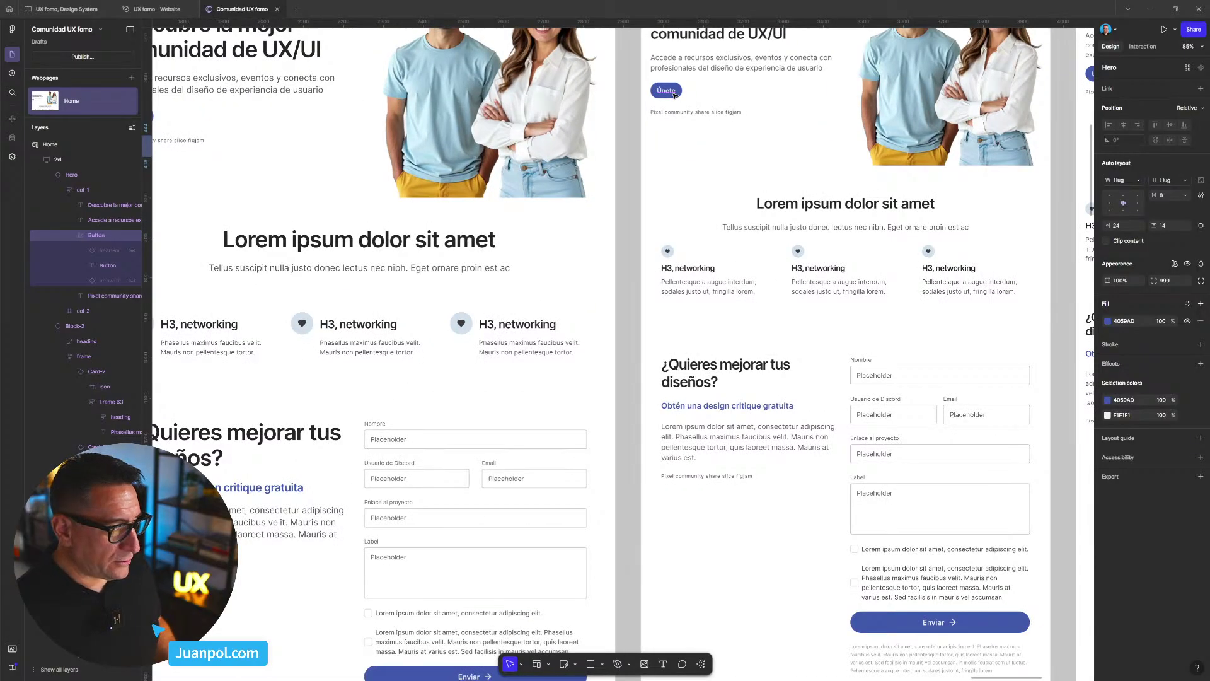
click(669, 91)
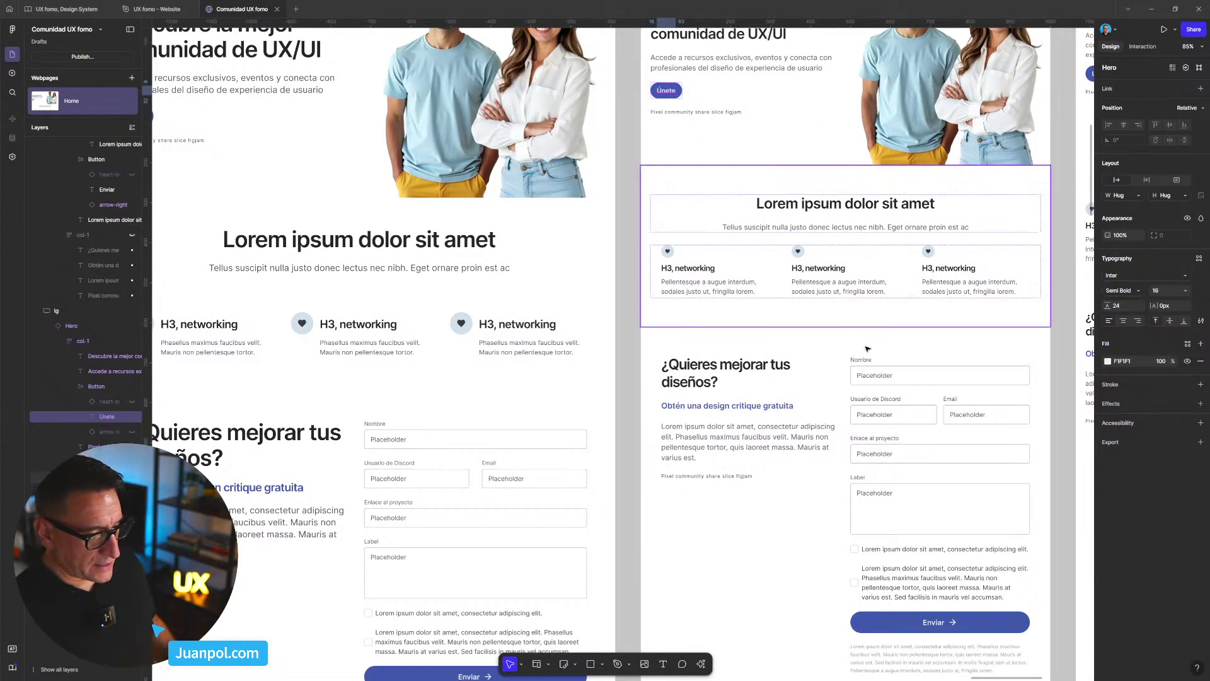
click(937, 623)
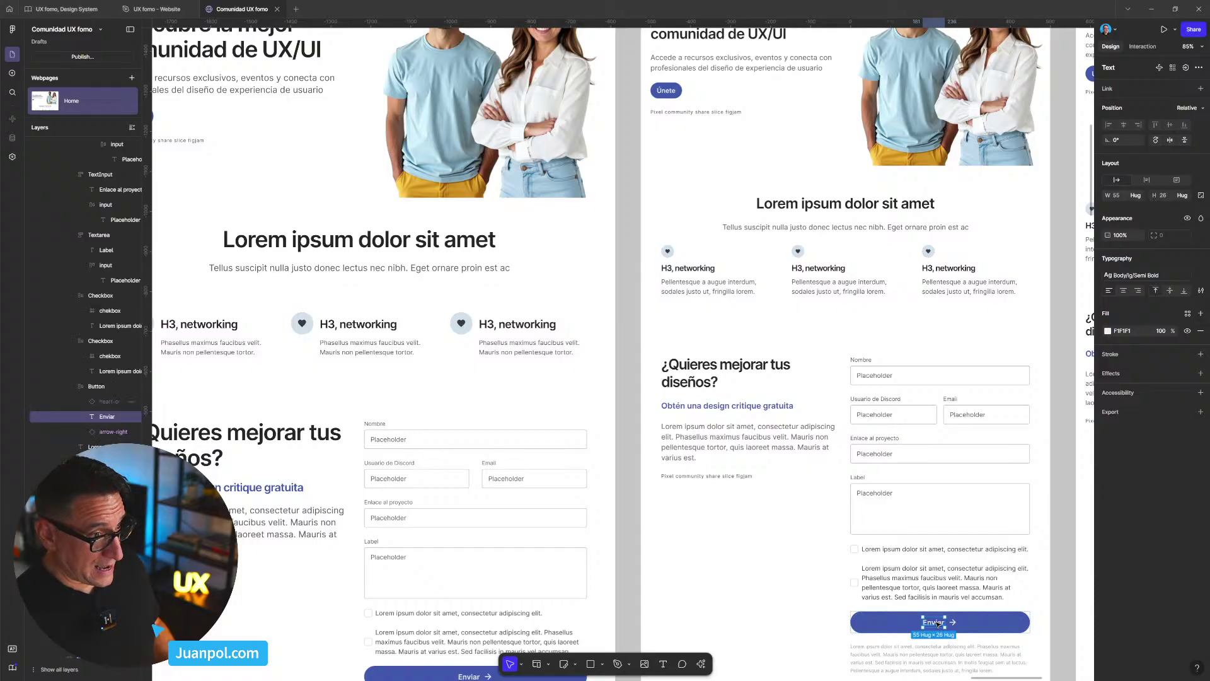
- Detach the lg form's "Enviar" label from its text style and font variables, and set its size to 16 and line height to 24
click(1199, 277)
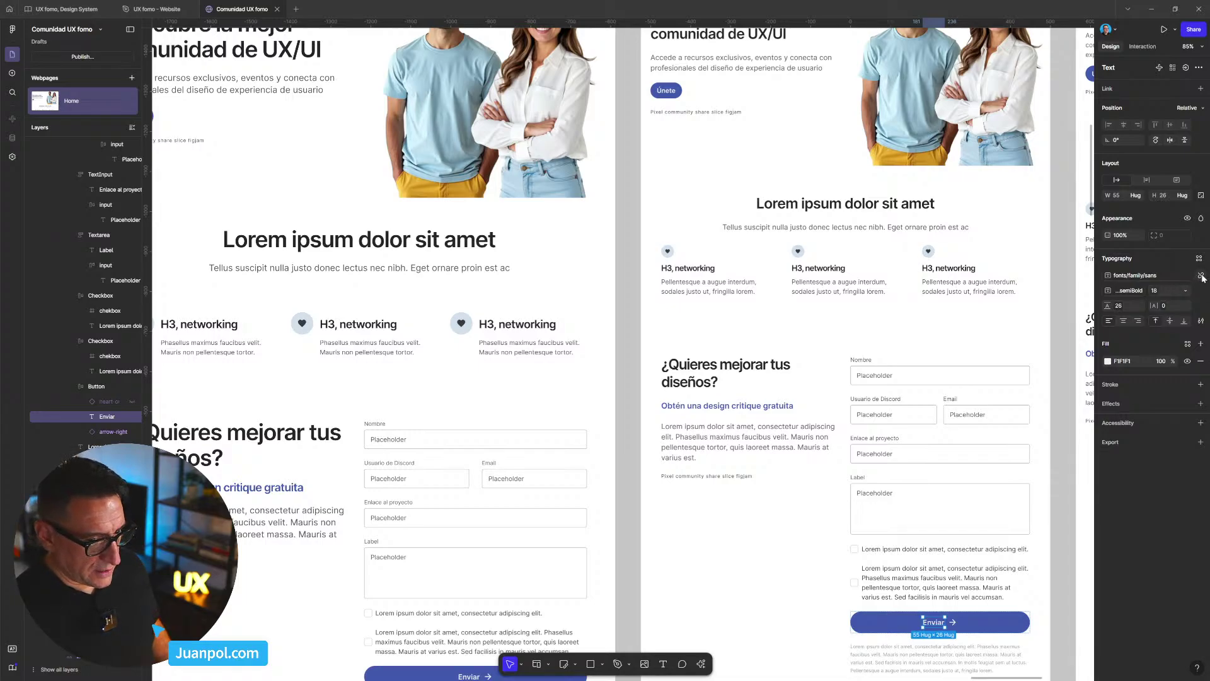
click(1201, 276)
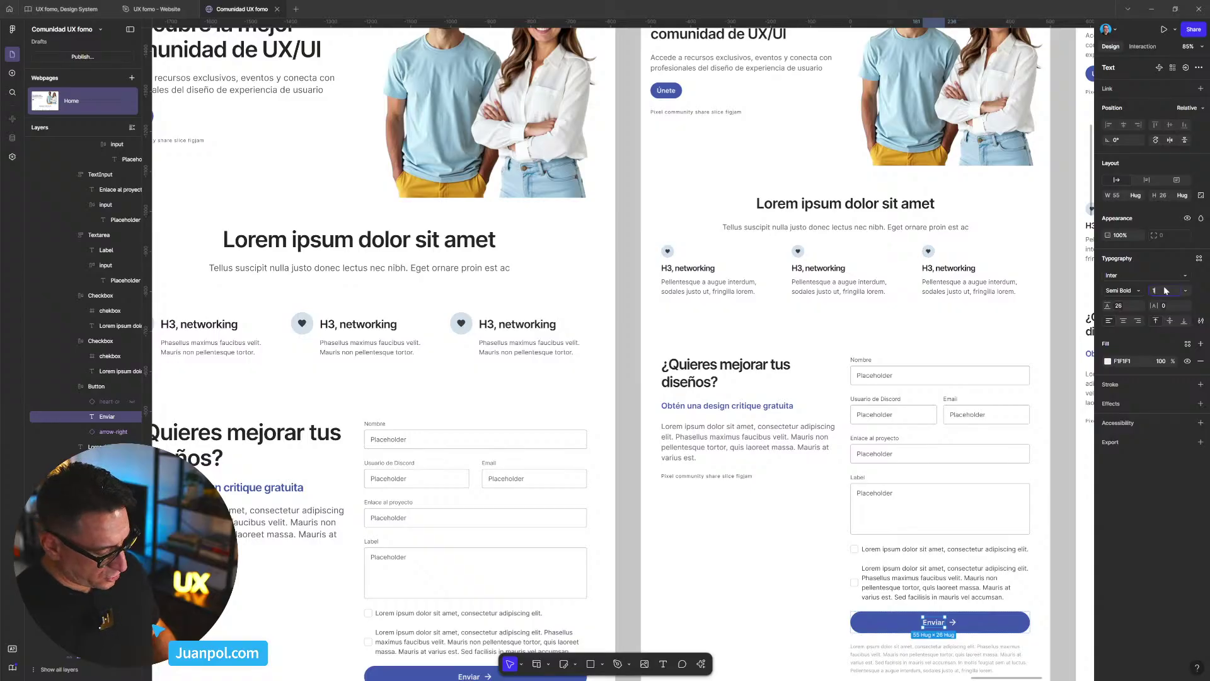
click(1165, 289)
text(16)
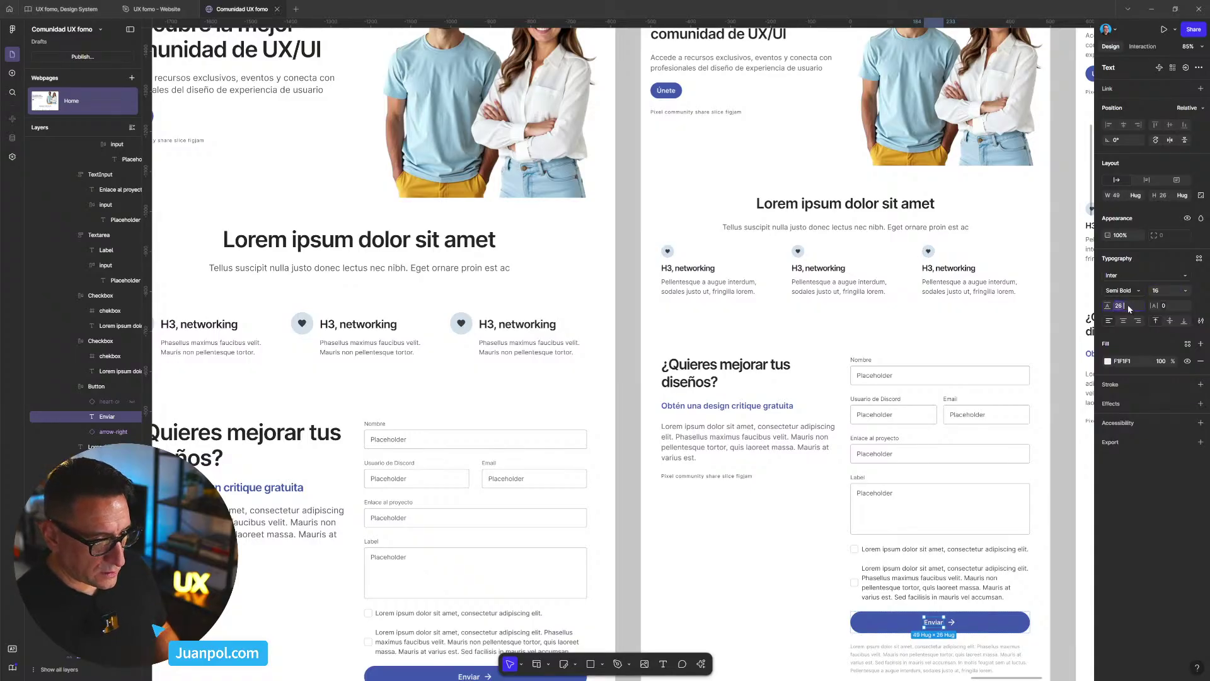
click(1129, 305)
text(24)
key(Return)
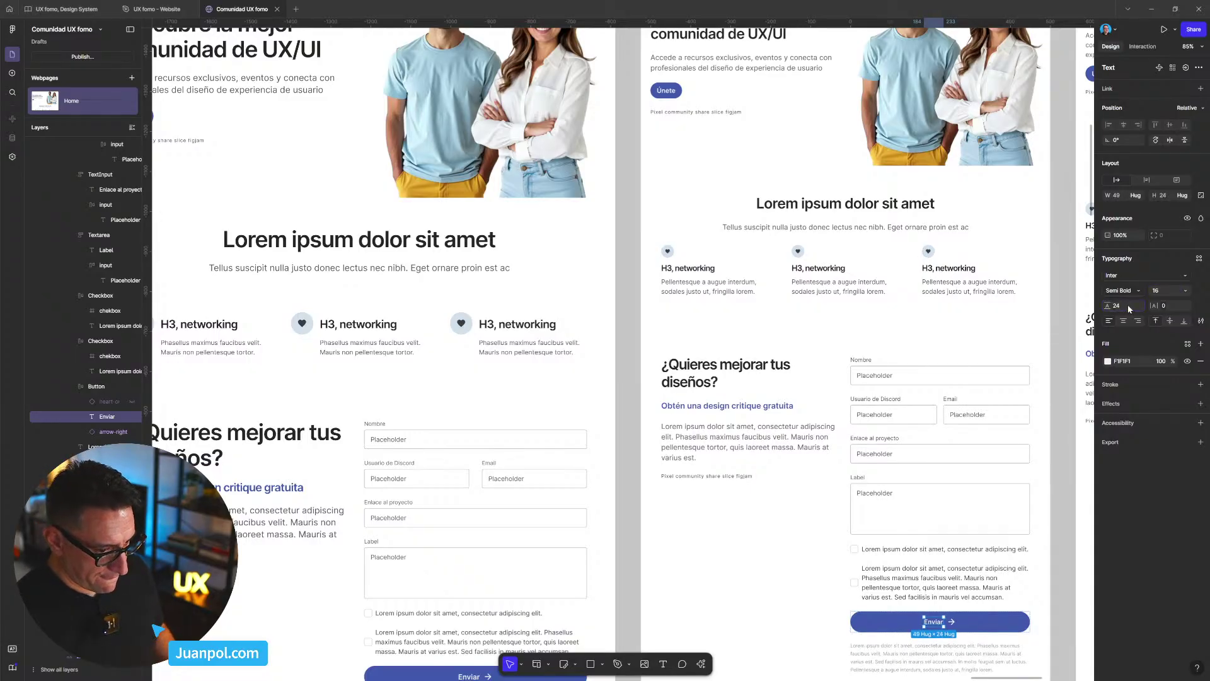
- Resize the arrow icon in the lg form's "Enviar" button to 20 × 20
click(953, 623)
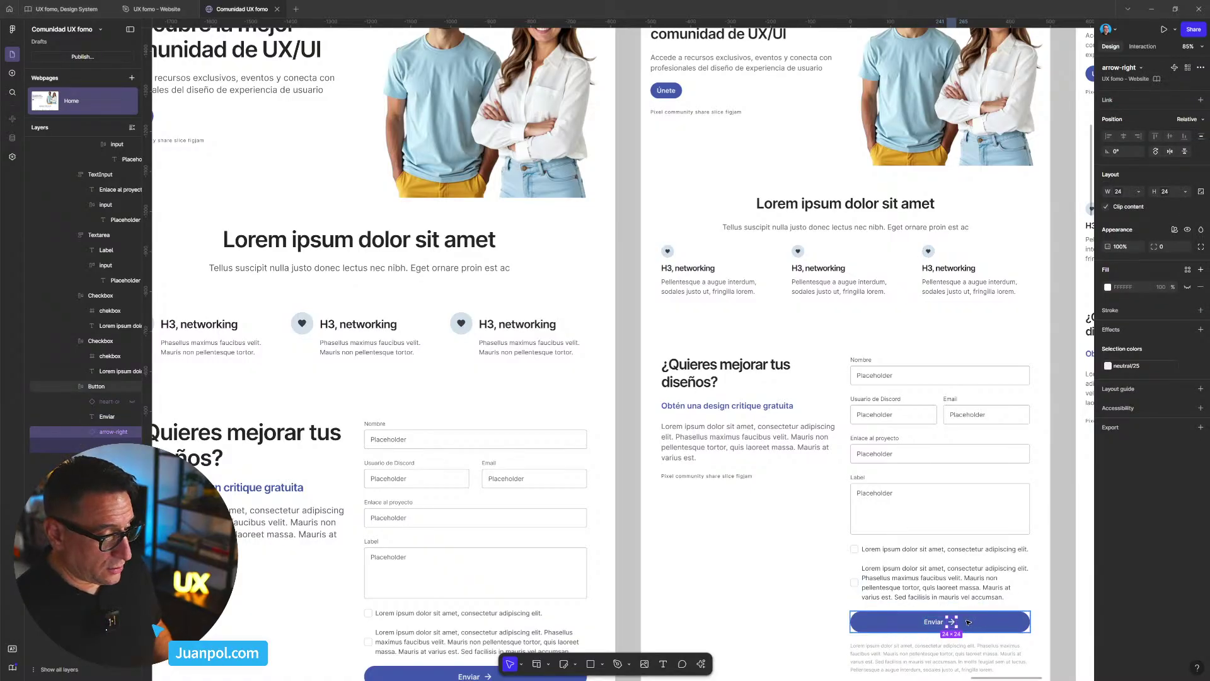
click(1121, 193)
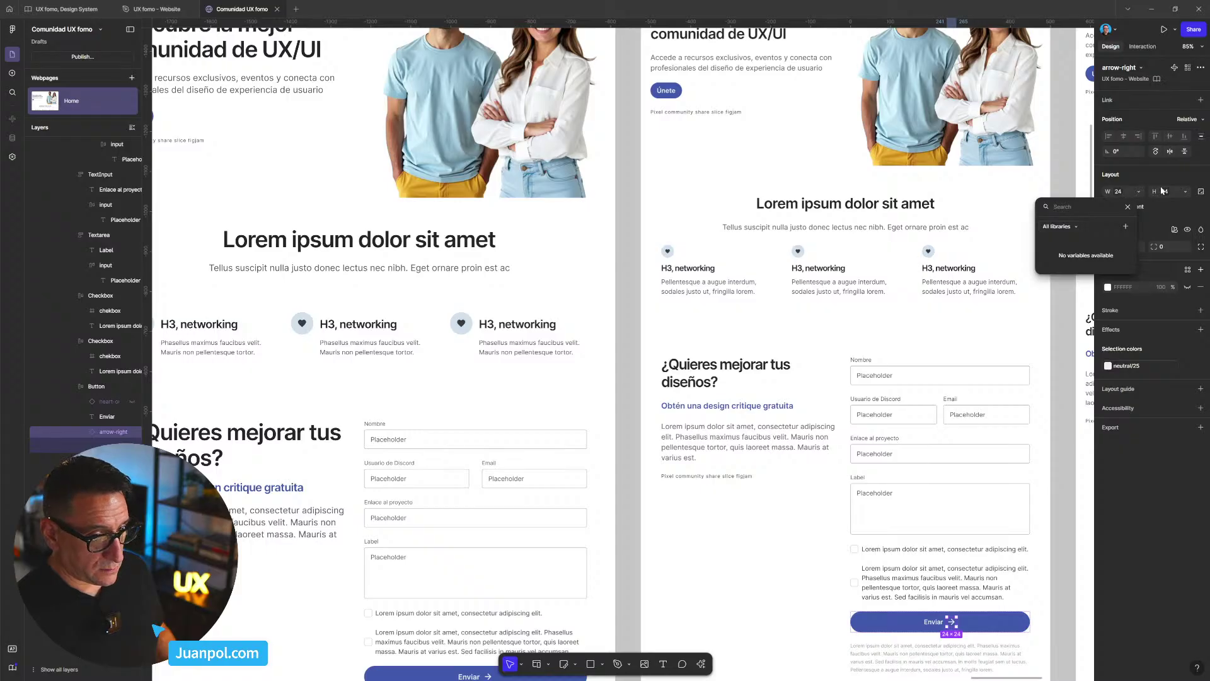
click(1124, 193)
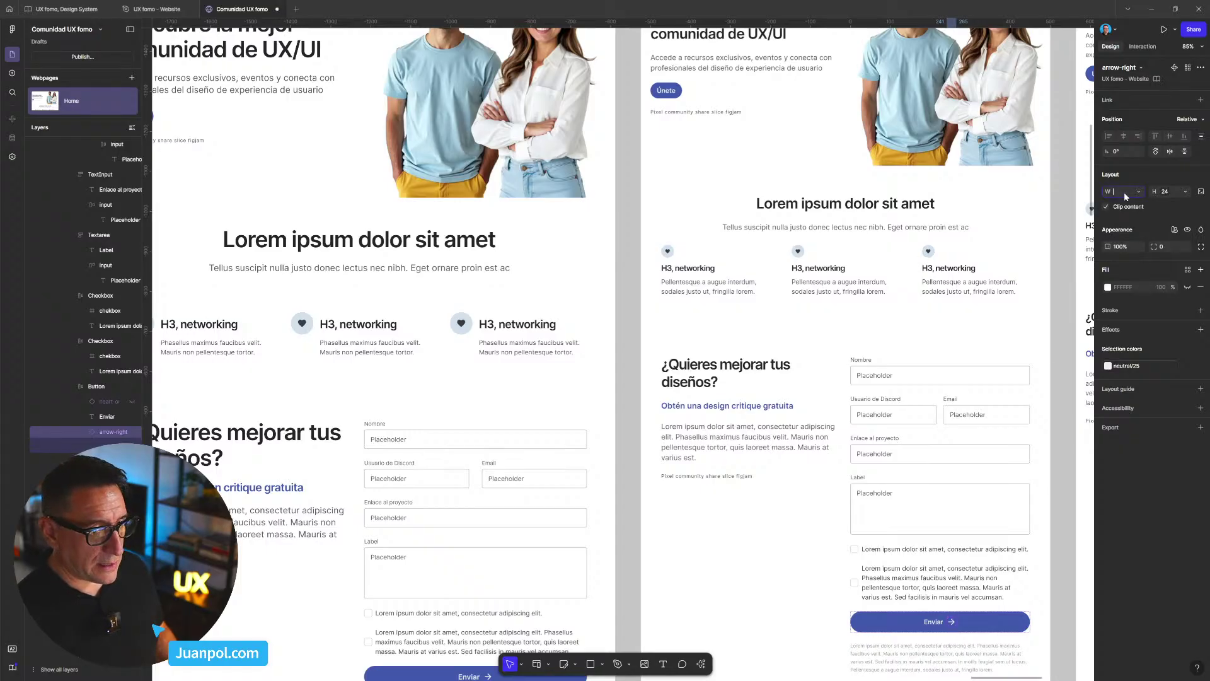
click(1171, 193)
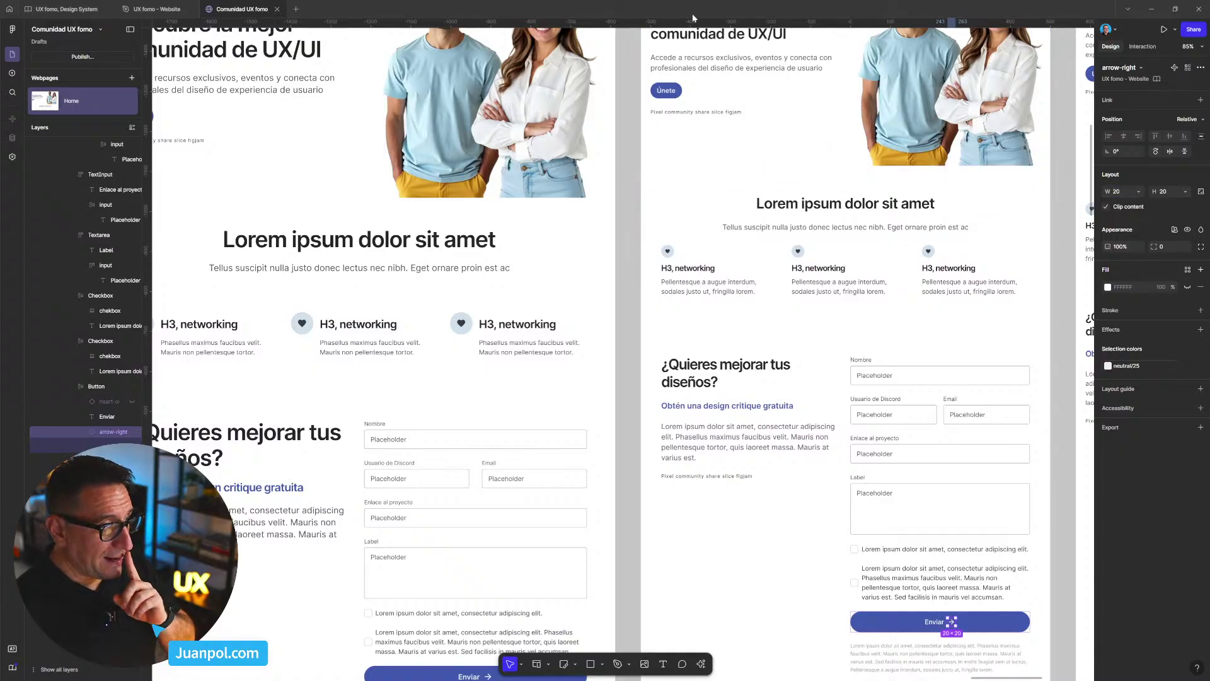
- Check the lg hero's "Únete" button padding and set the "Enviar" button's vertical padding to 8
click(678, 92)
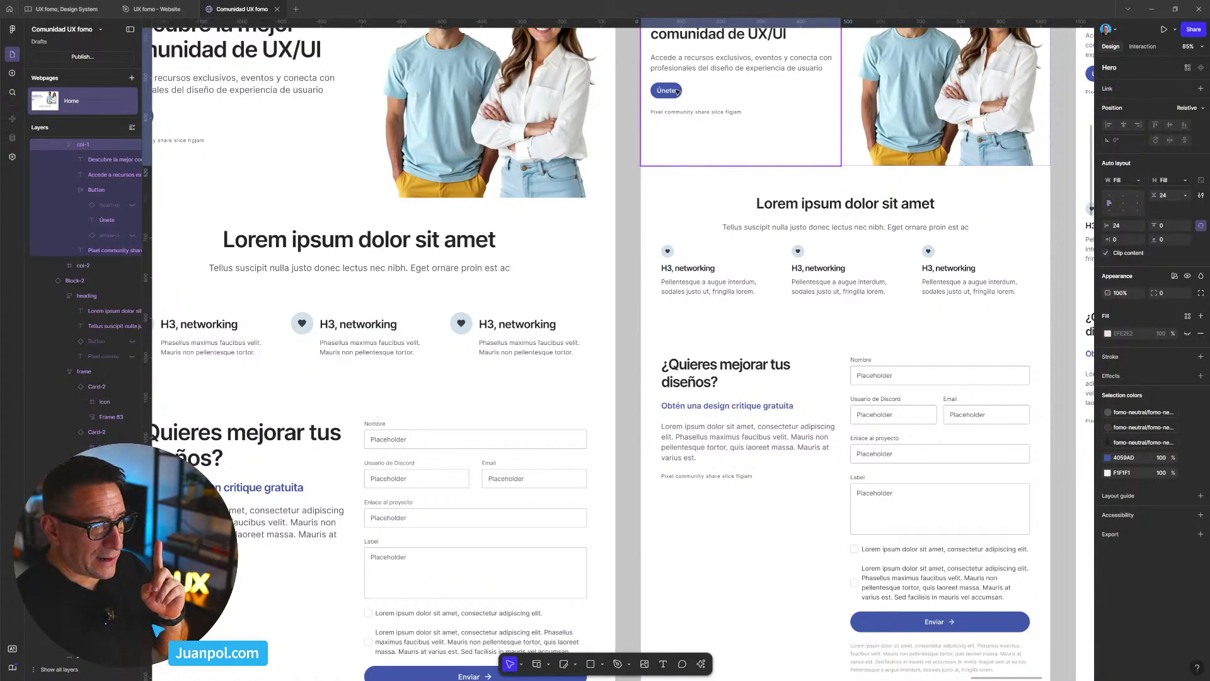
click(678, 92)
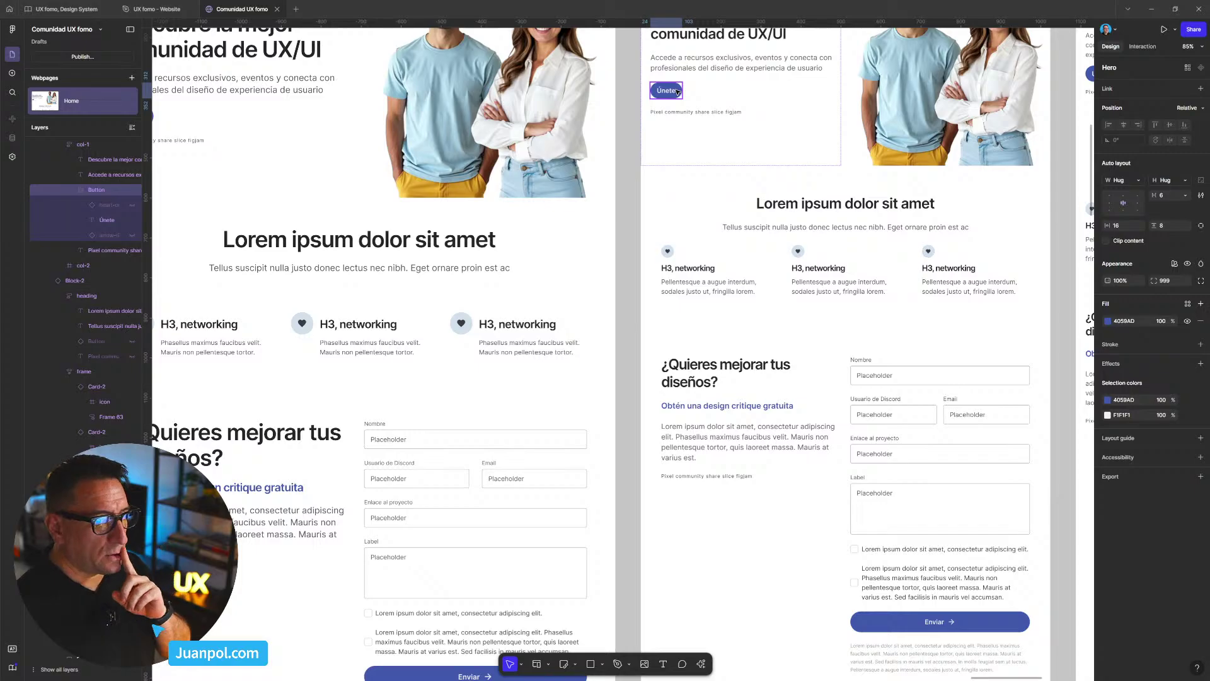
click(908, 629)
click(908, 629)
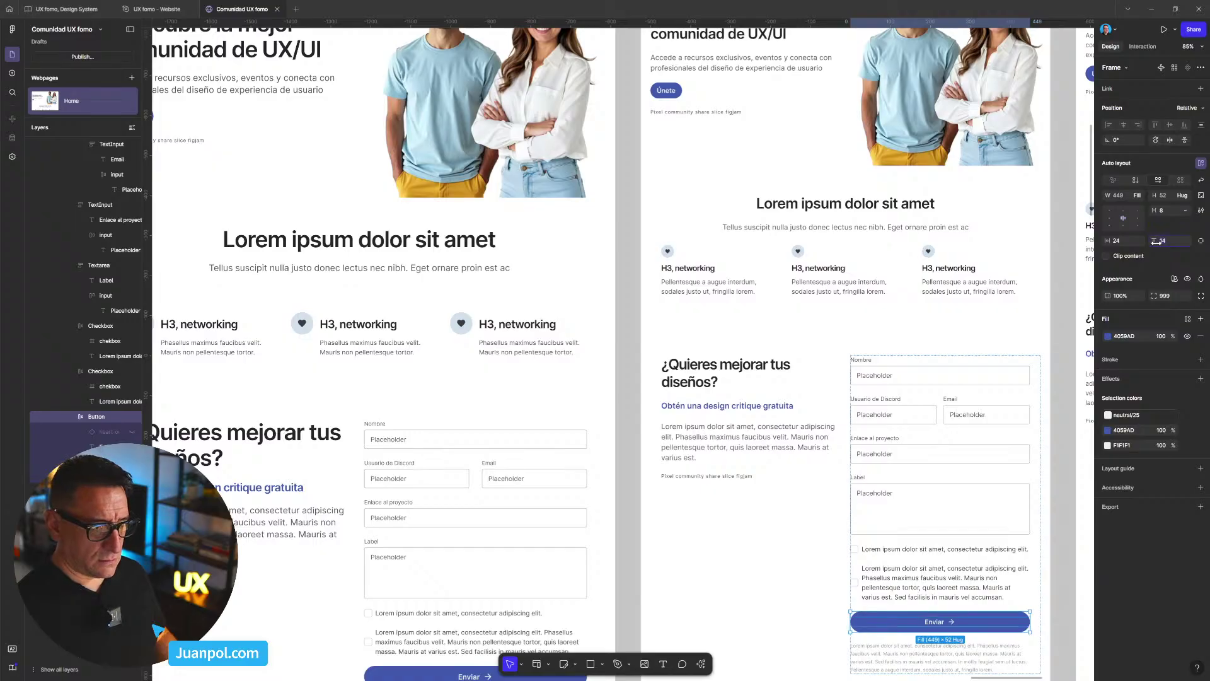
drag(1157, 241, 1157, 242)
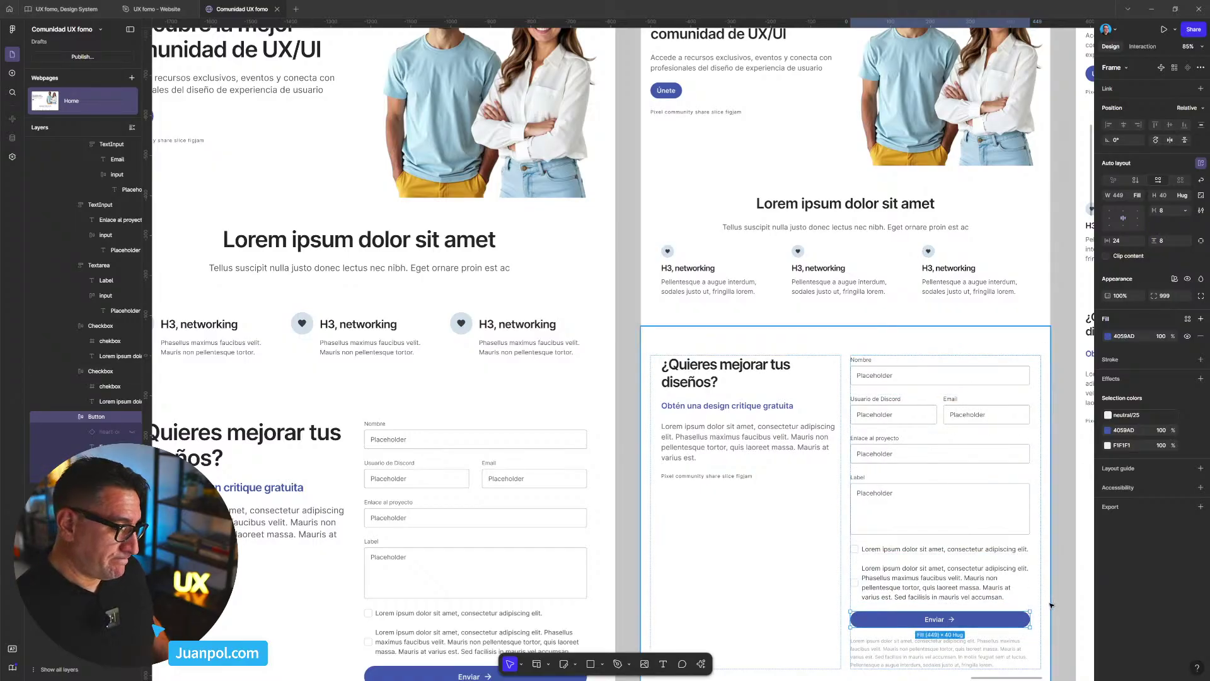
- Duplicate the resized "Enviar" button within the lg form and compare it with the md form's button
scroll(1053, 607, down, 2)
drag(1054, 608, 662, 447)
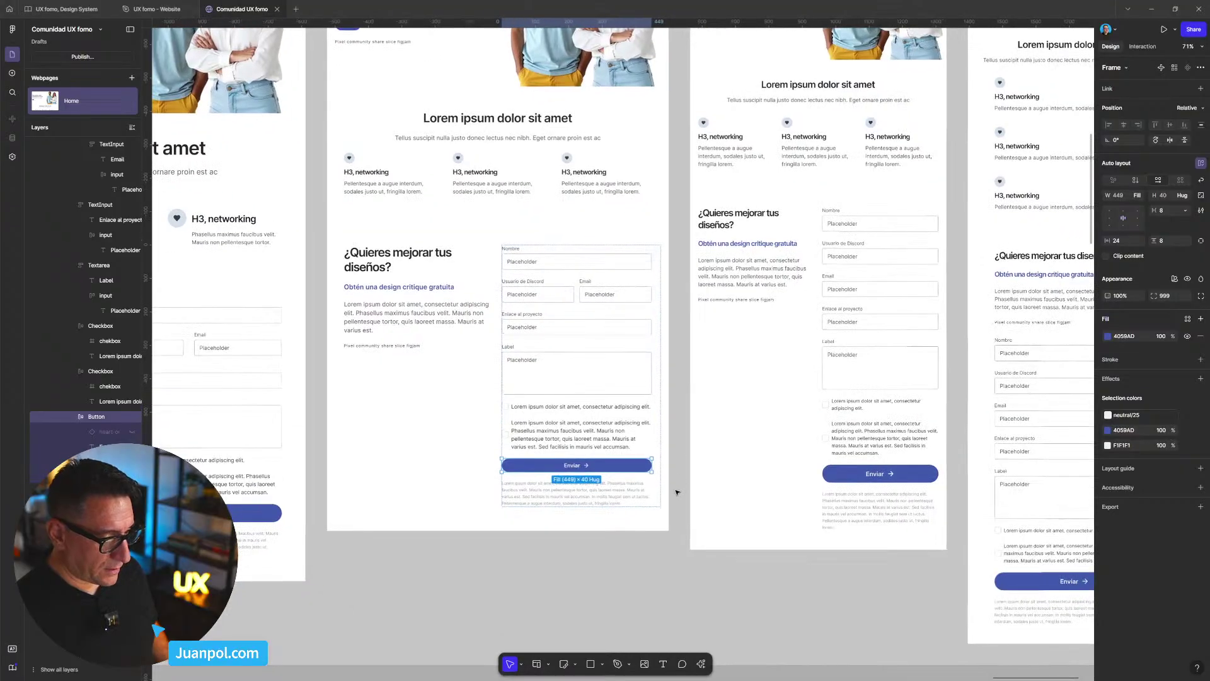
drag(686, 403, 586, 440)
scroll(586, 440, down, 3)
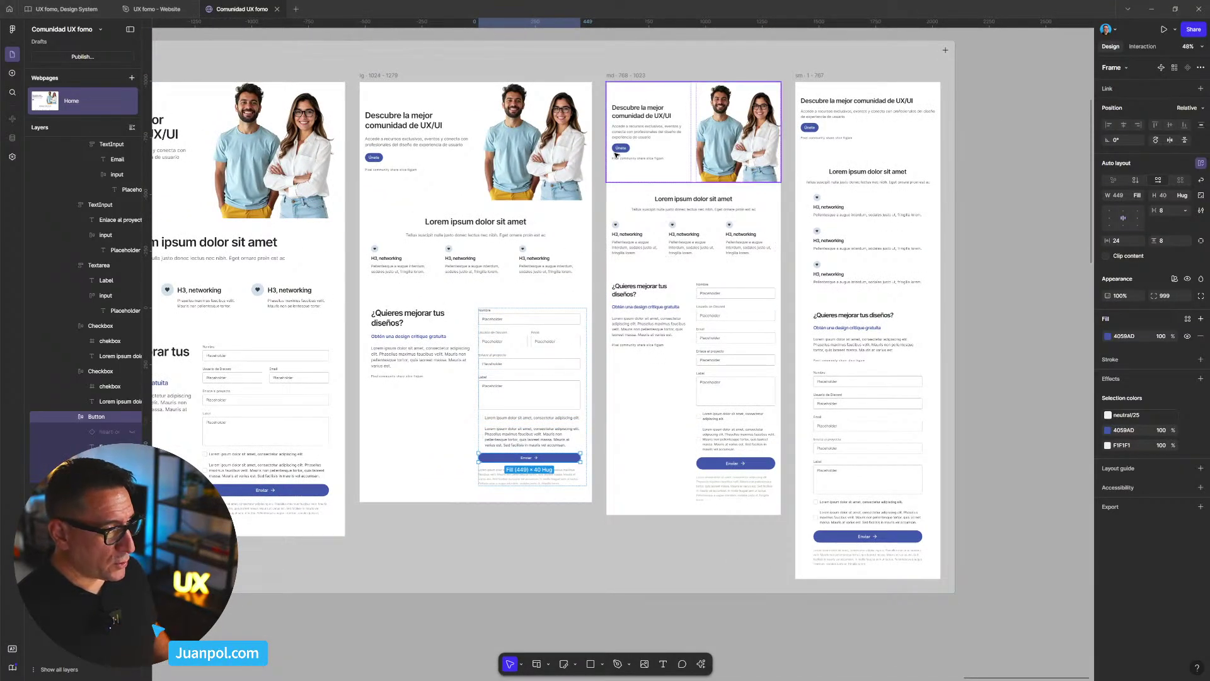
scroll(522, 471, up, 5)
drag(537, 464, 715, 475)
drag(890, 478, 892, 478)
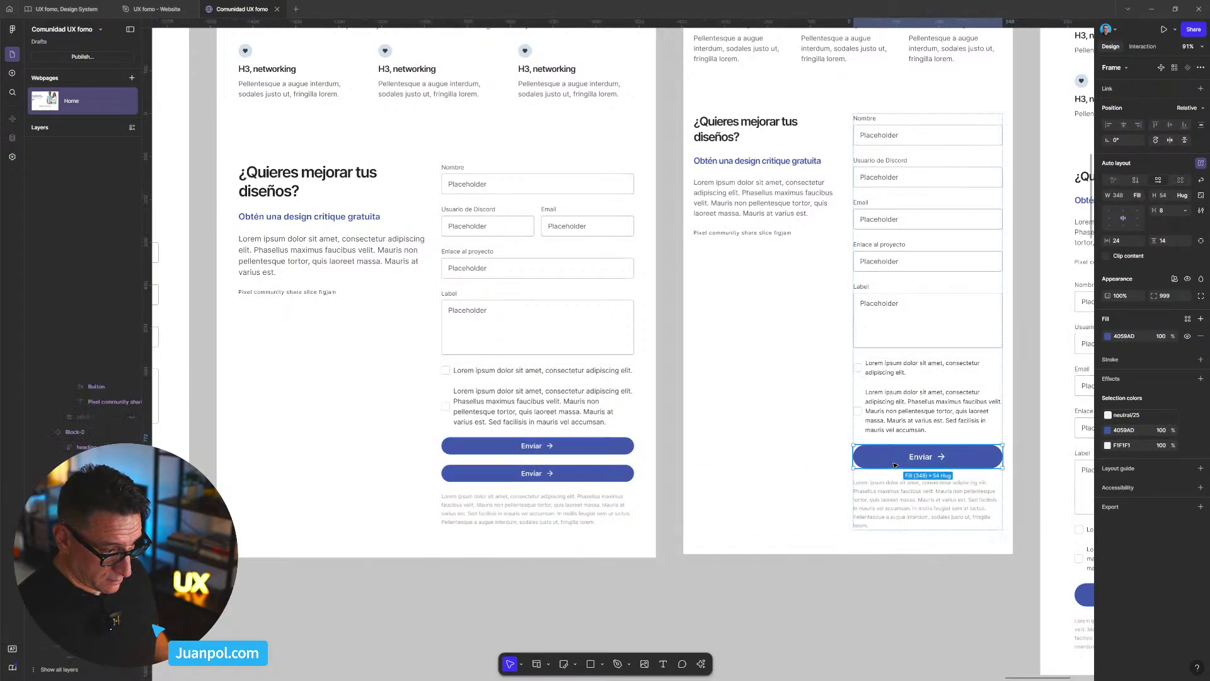
- Try to move the duplicate "Enviar" button from the lg form into the md form, and undo the move
double_click(495, 475)
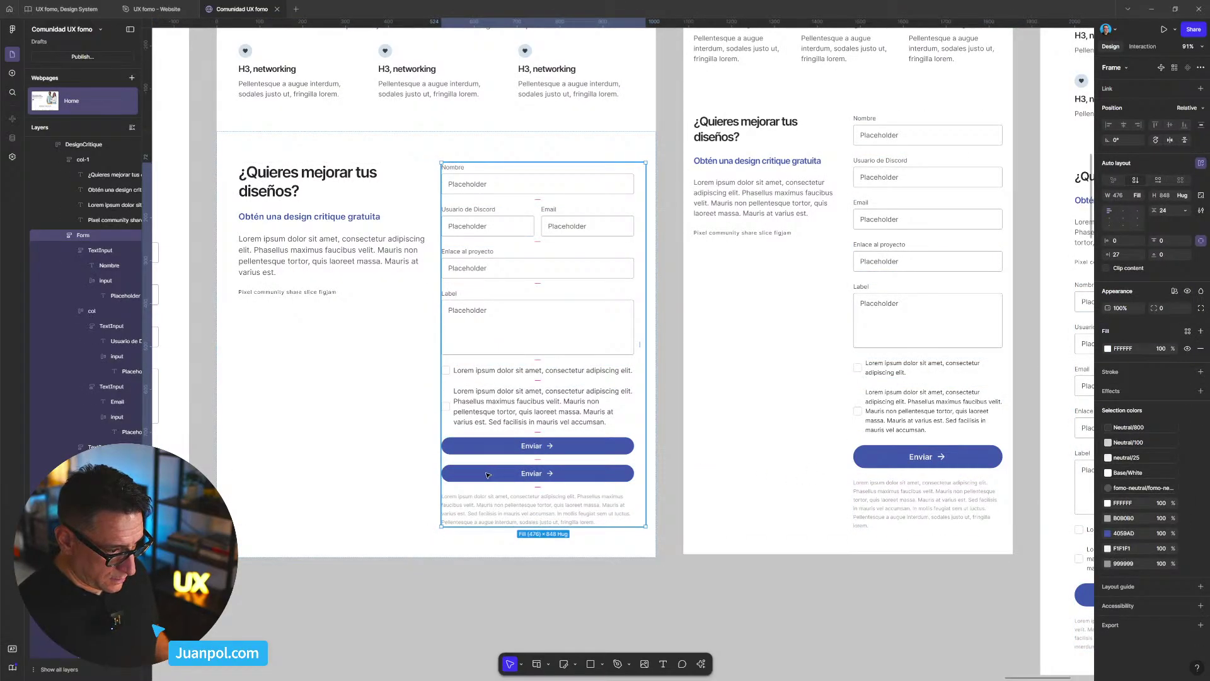
drag(487, 474, 886, 468)
key(Escape)
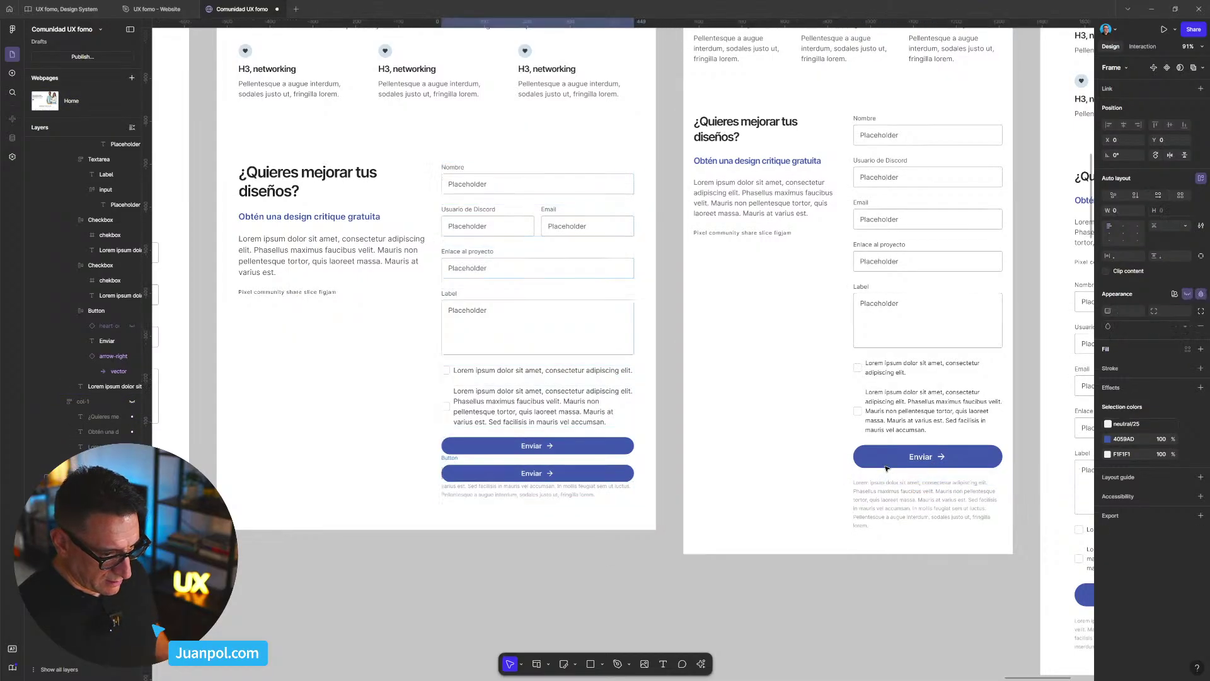
key(ctrl+z)
key(ctrl+z)
key(ctrl+z)
key(ctrl+z)
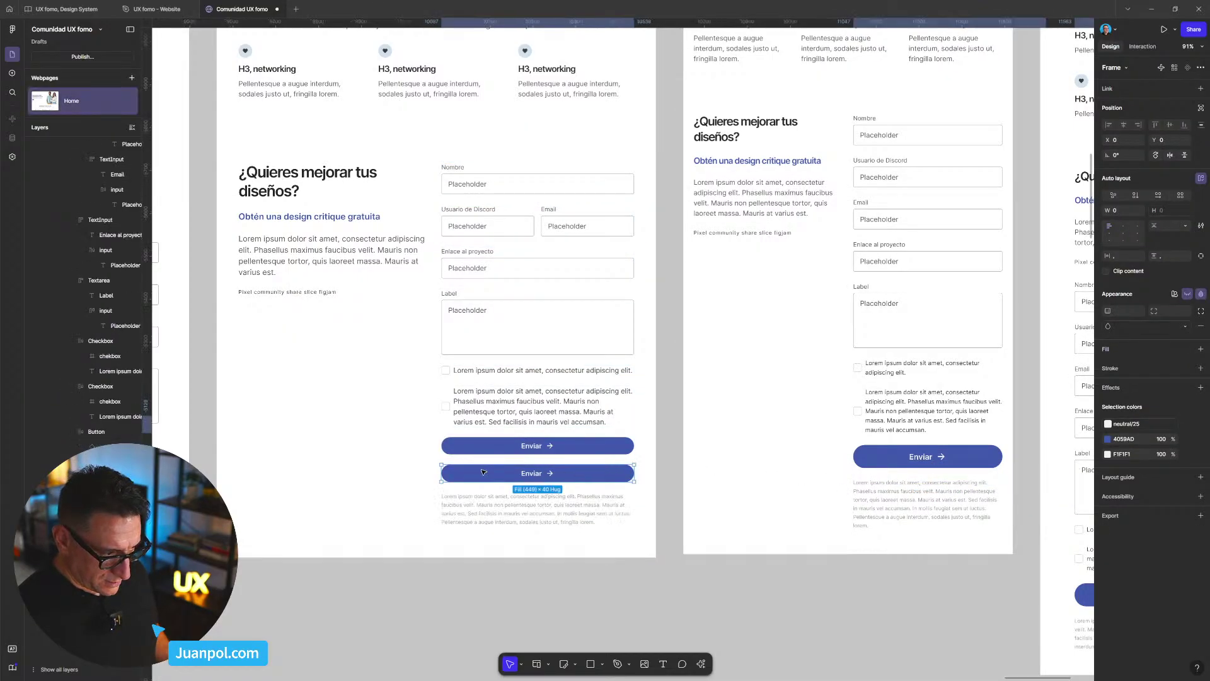
- Move the duplicate "Enviar" button out of the lg form onto the empty canvas and remove it from there
click(457, 475)
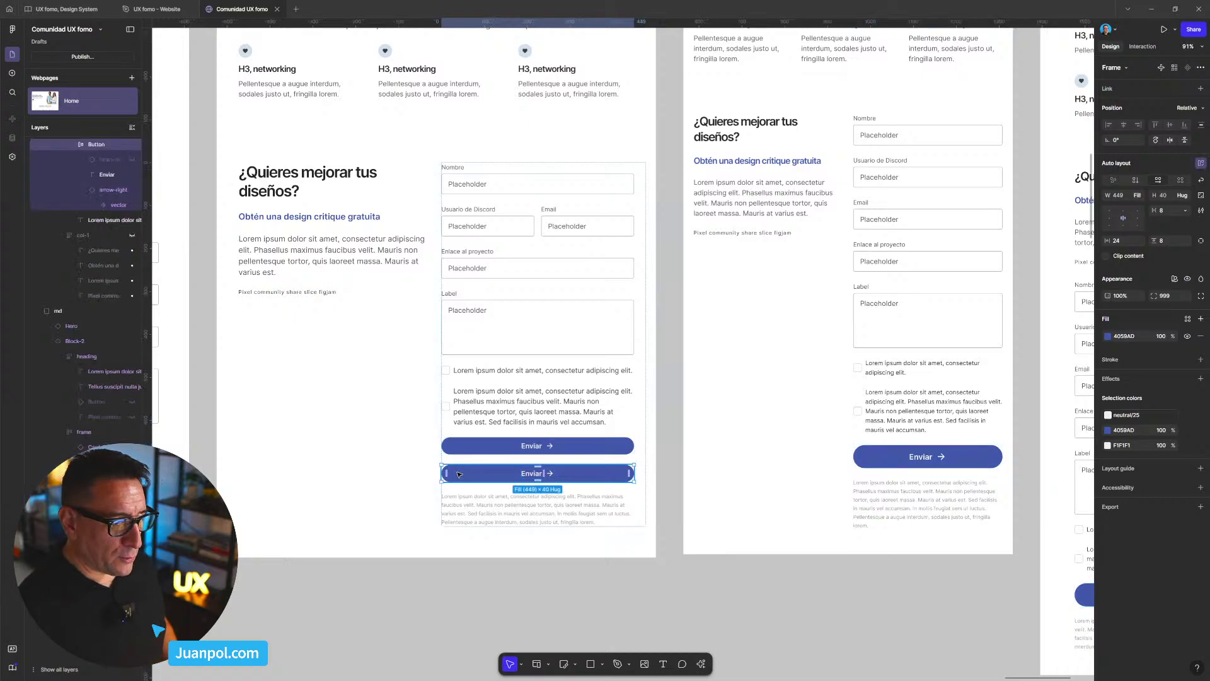
drag(468, 475, 757, 623)
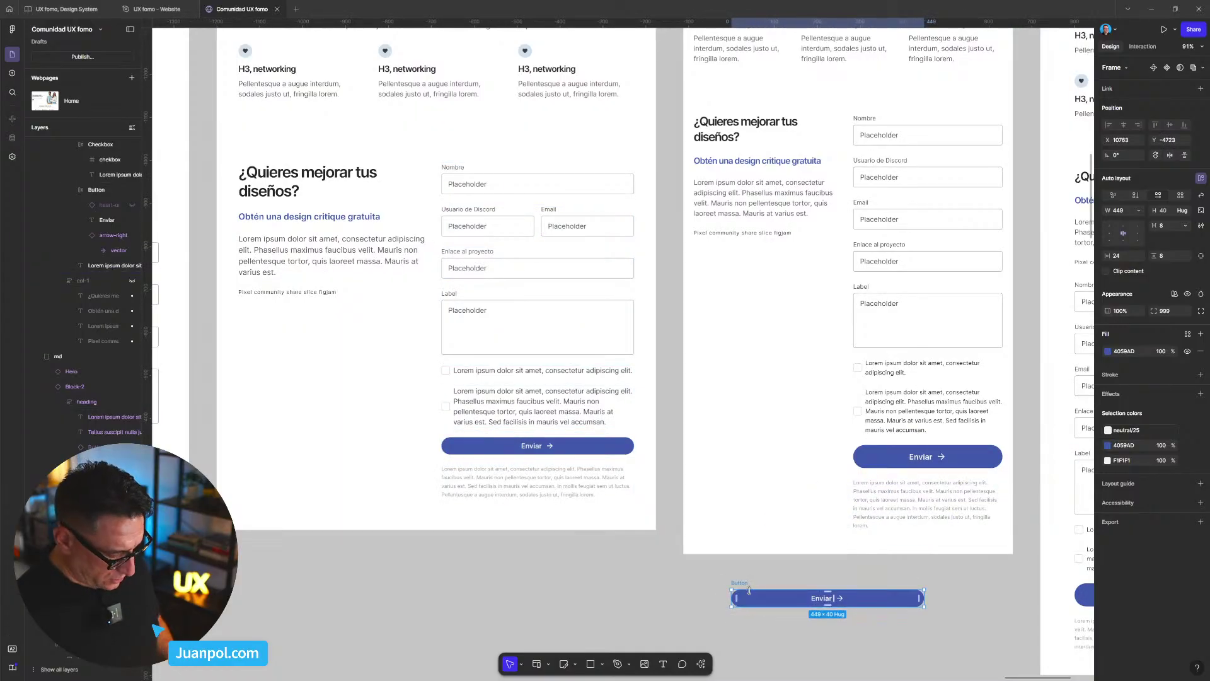
key(Delete)
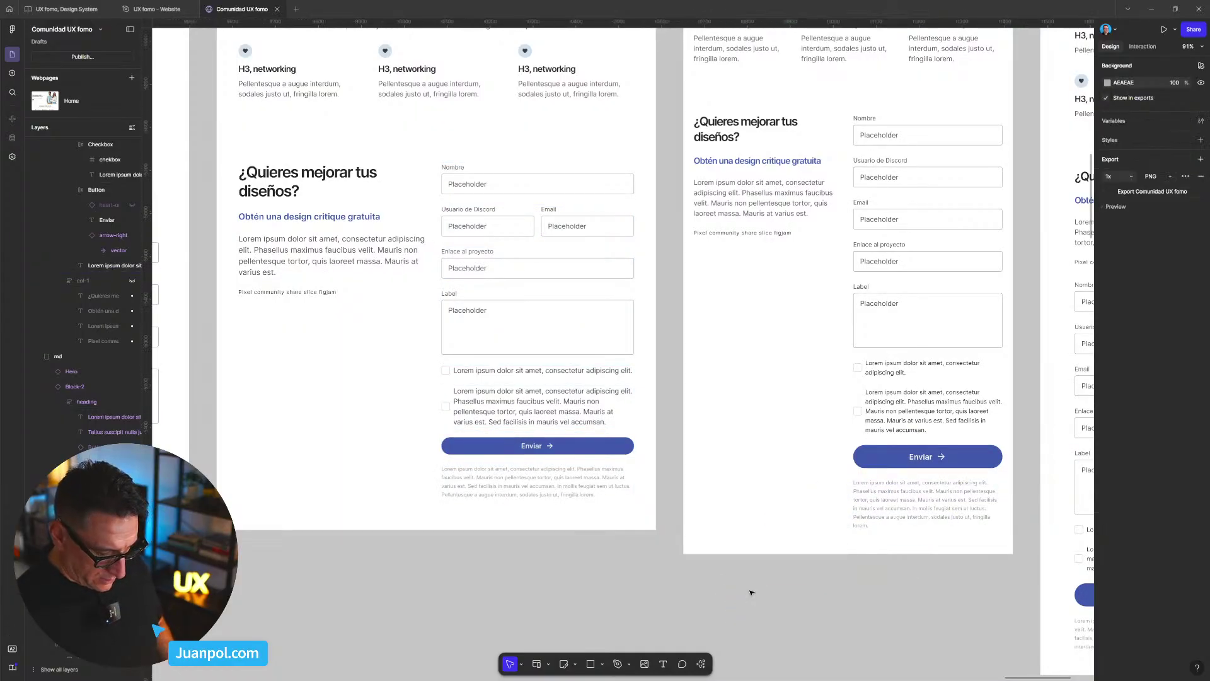
- Paste the compact "Enviar" button into the md form above the small print, replacing the form's larger button
double_click(905, 496)
key(ctrl+v)
key(Up)
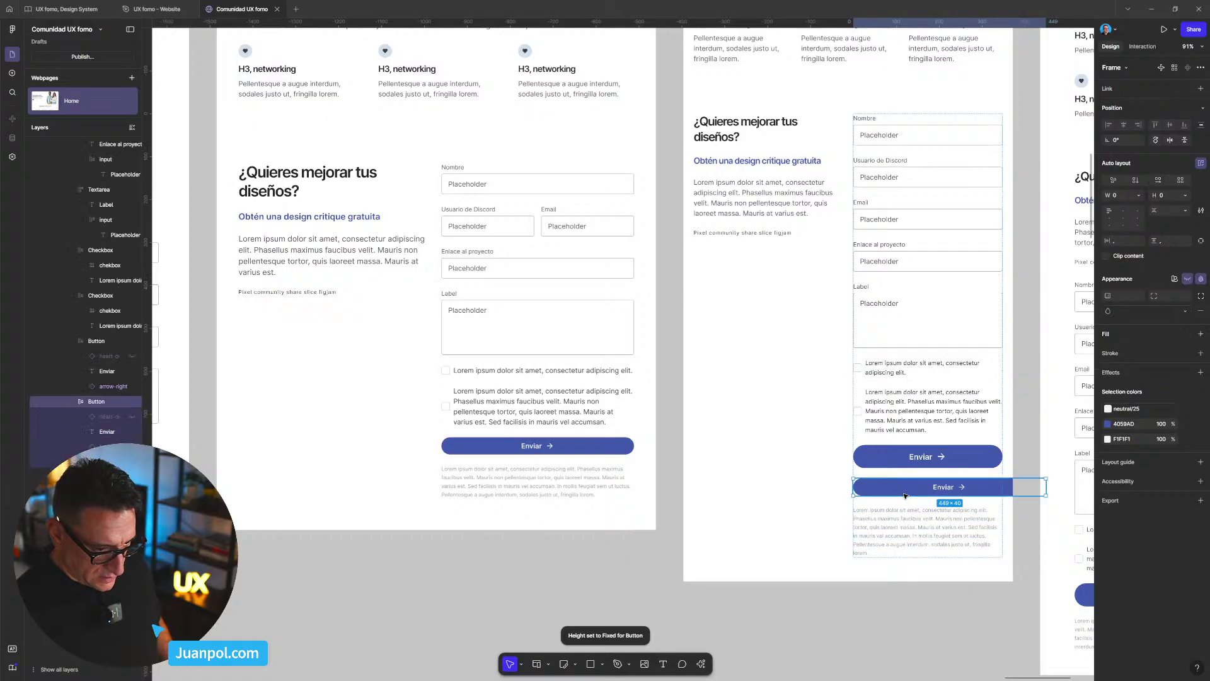
key(Up)
click(945, 483)
key(Delete)
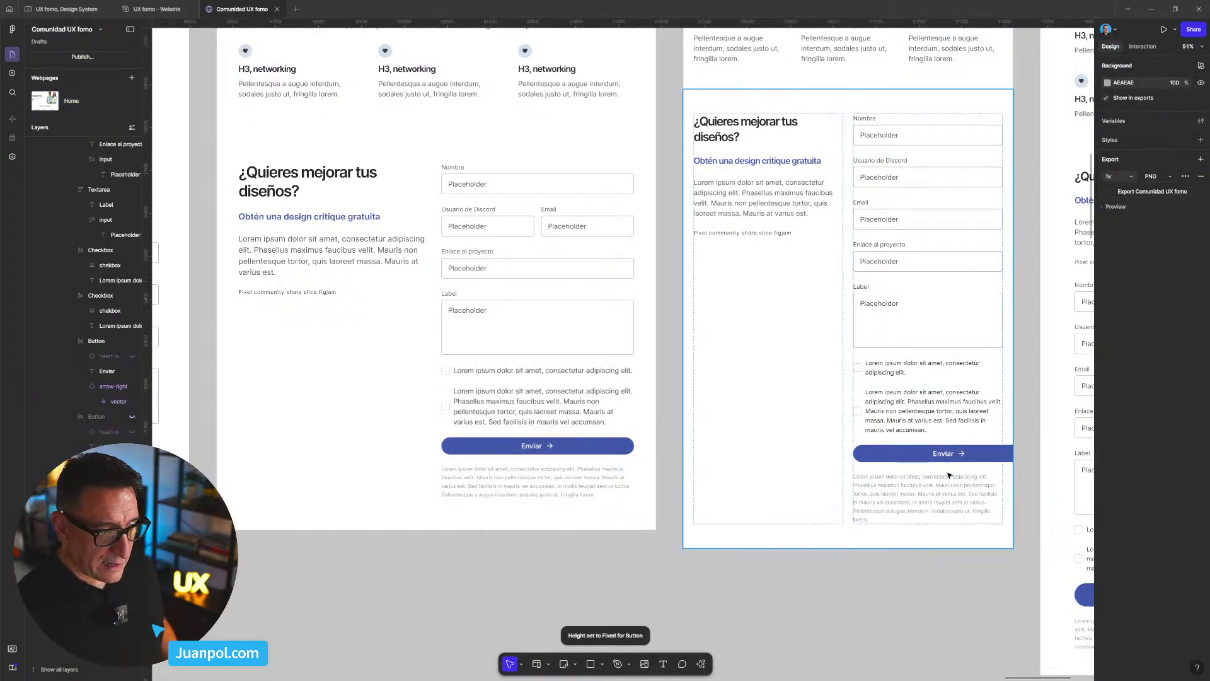
- Set the md form's new "Enviar" button width to fill the container
click(943, 454)
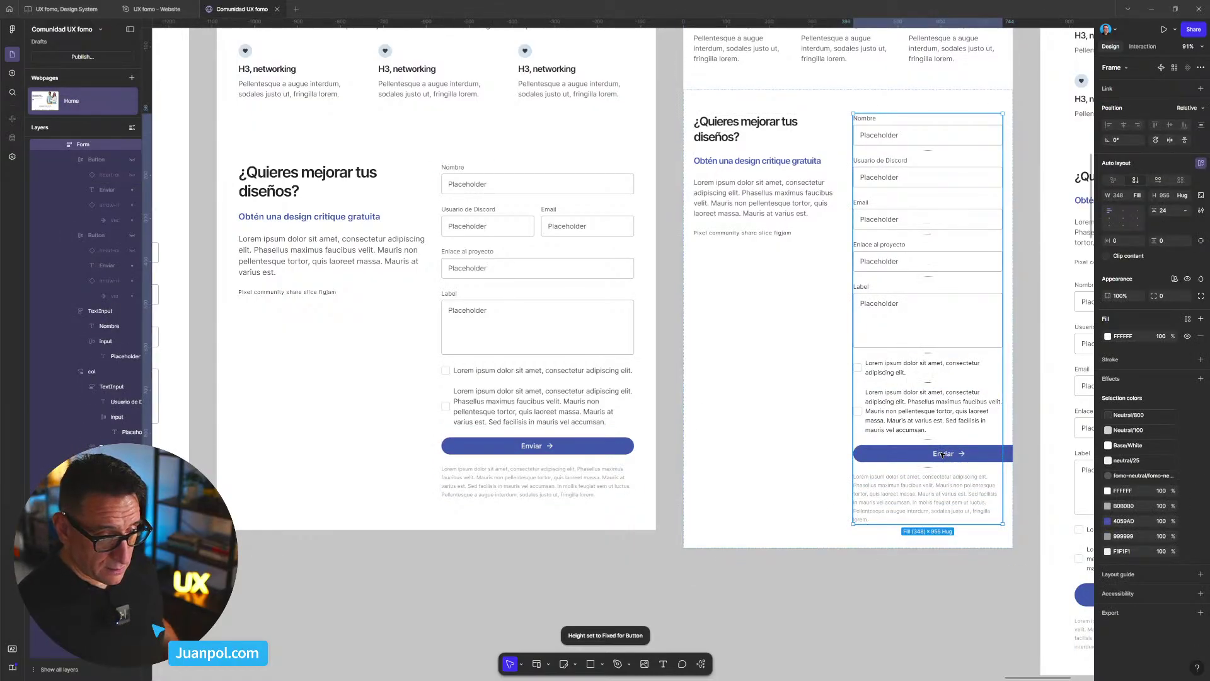
click(942, 454)
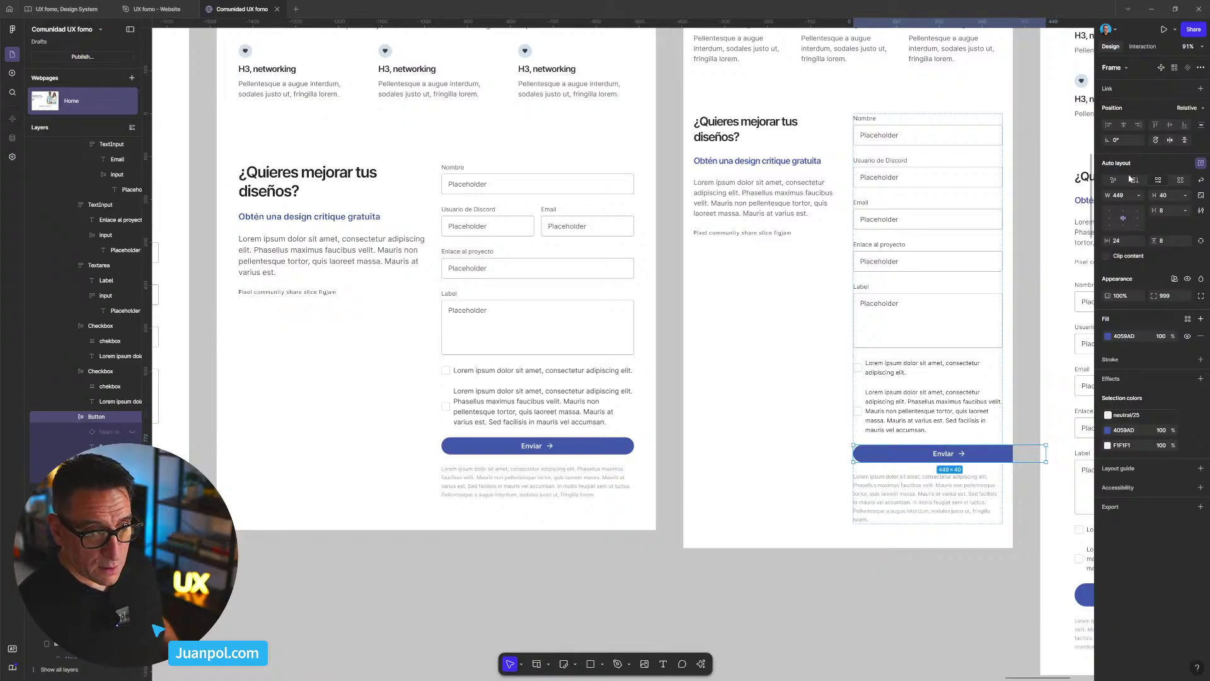
click(1140, 196)
click(1149, 218)
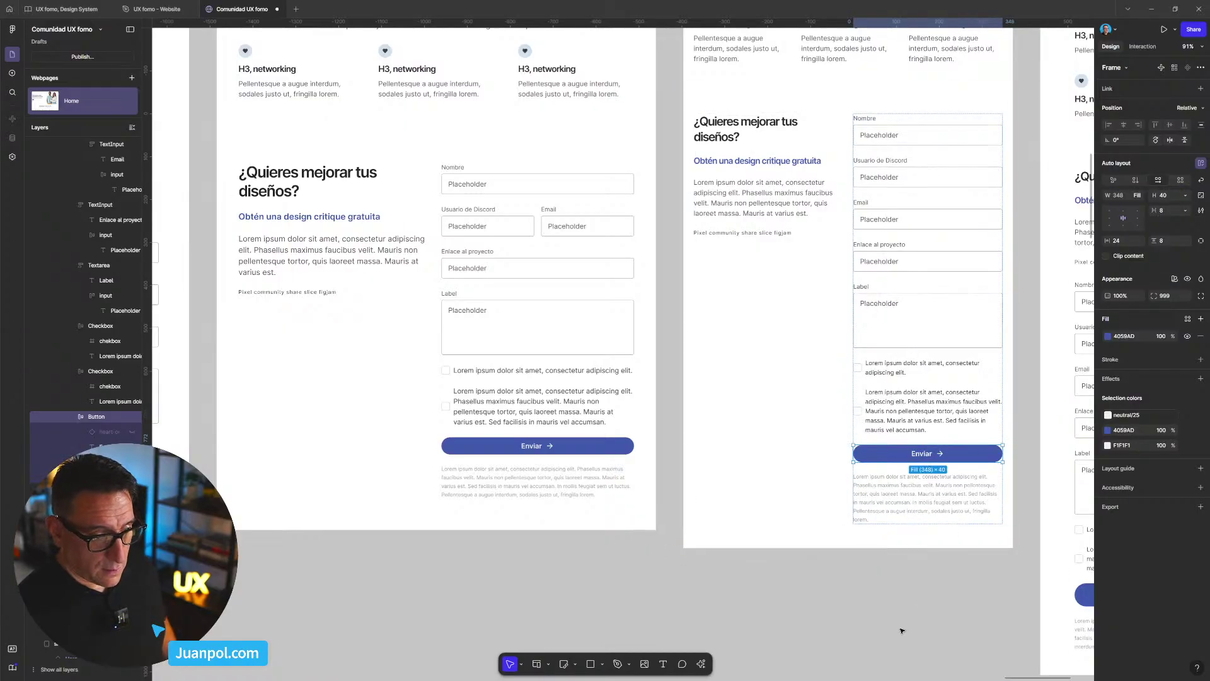
- Try to bring a copy of the md form's "Enviar" button into the sm form, and discard the stray copies
click(944, 601)
scroll(694, 481, right, 5)
scroll(694, 481, down, 3)
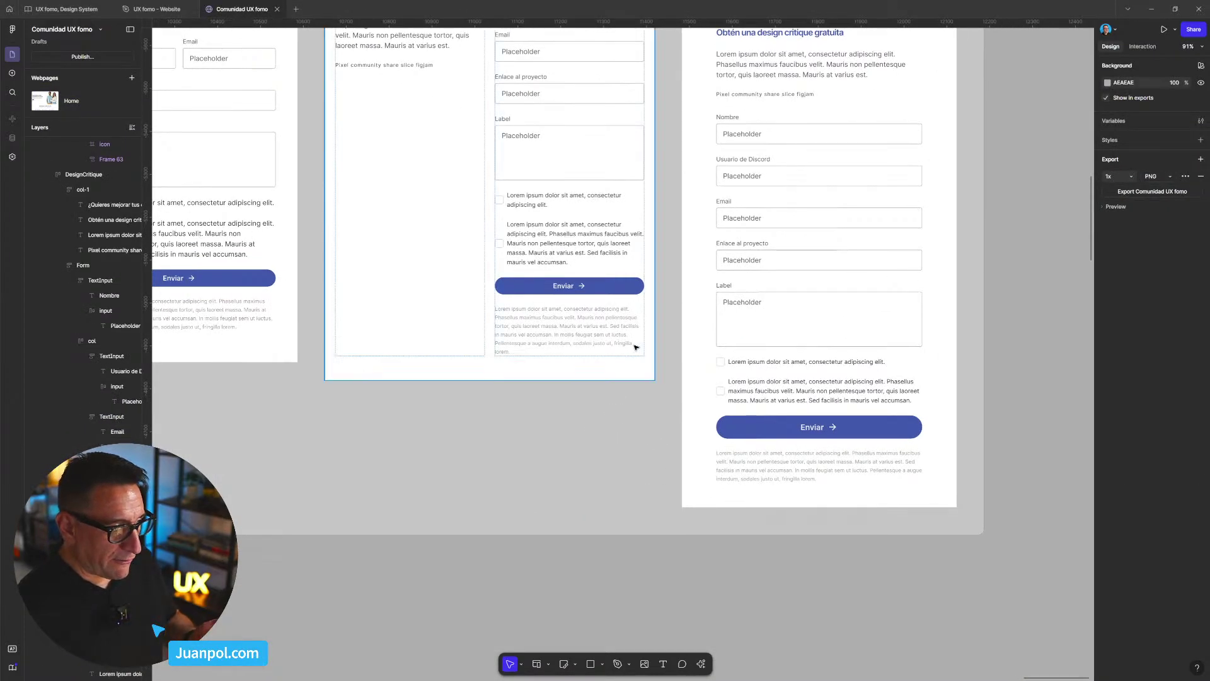
click(623, 293)
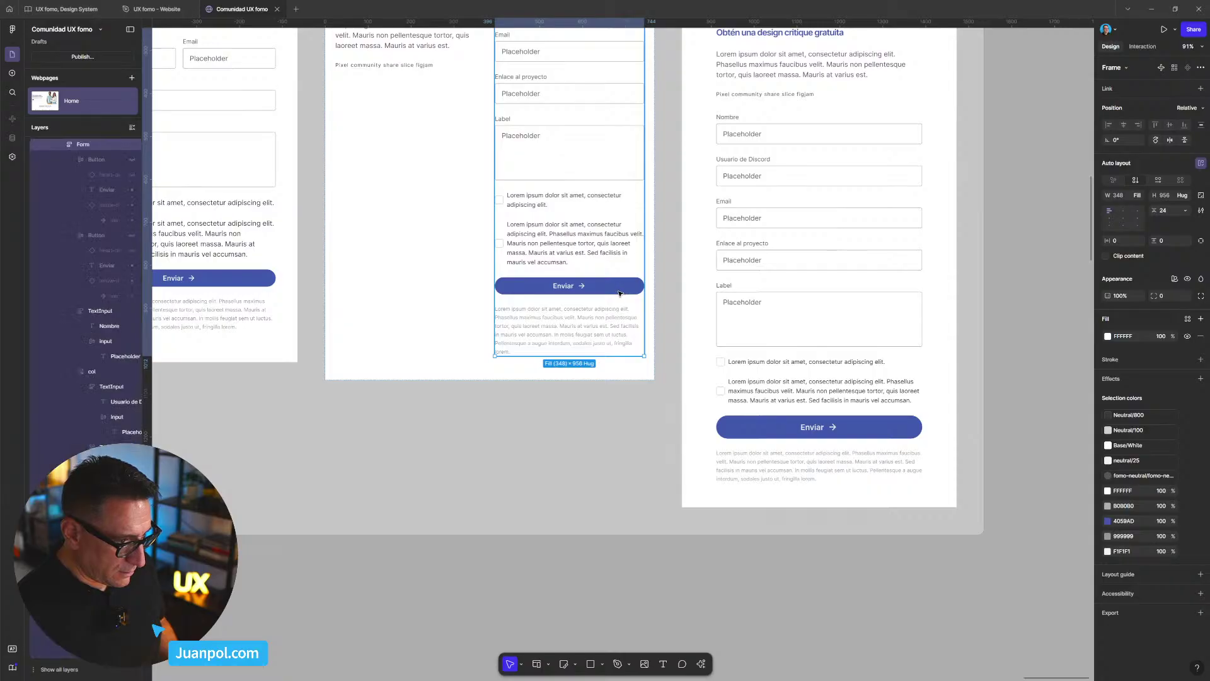
click(609, 288)
drag(680, 324, 846, 462)
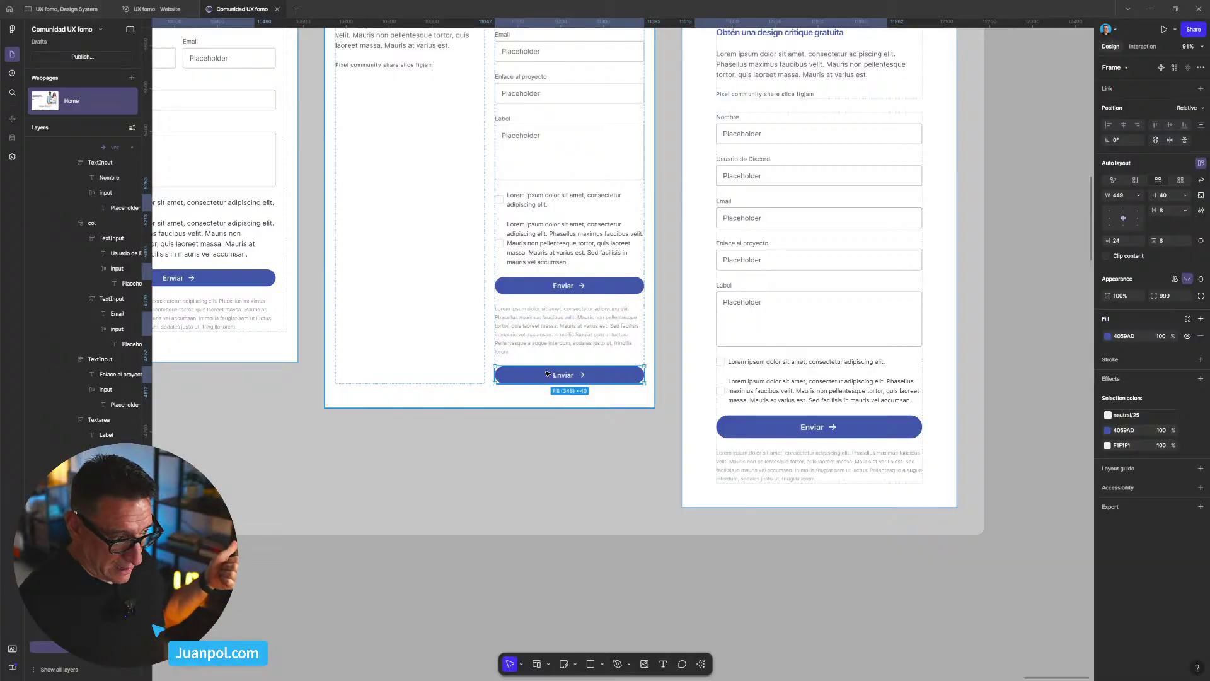
key(Delete)
click(512, 290)
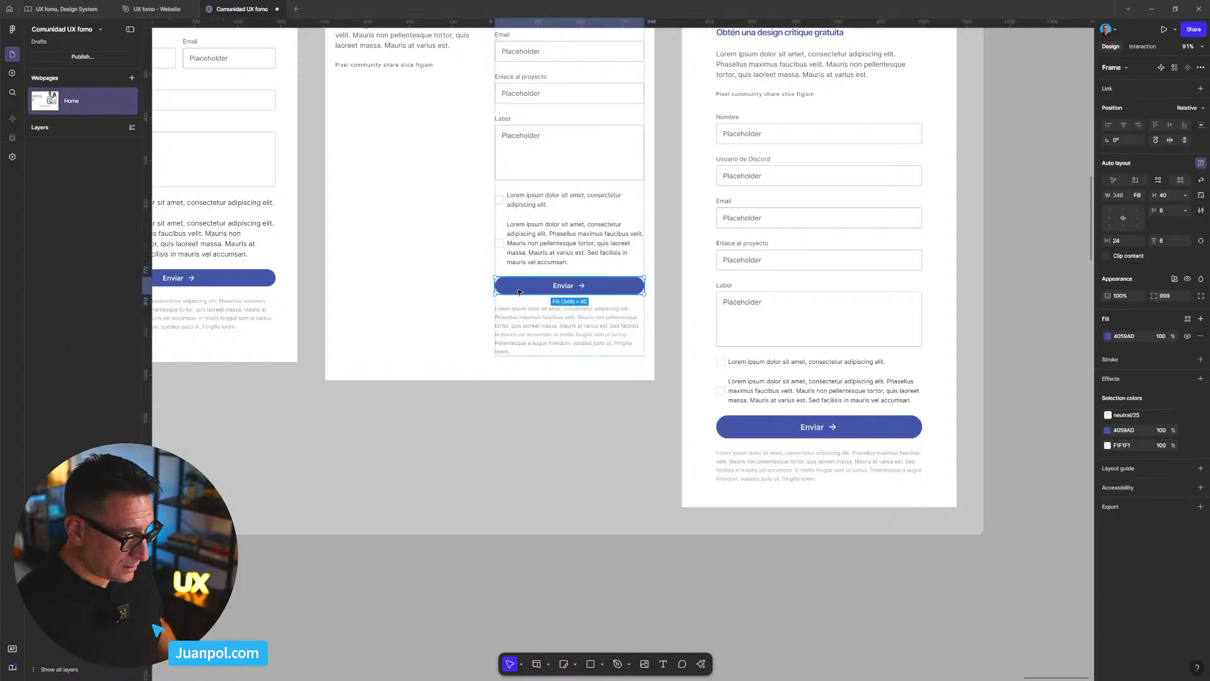
drag(637, 289, 731, 470)
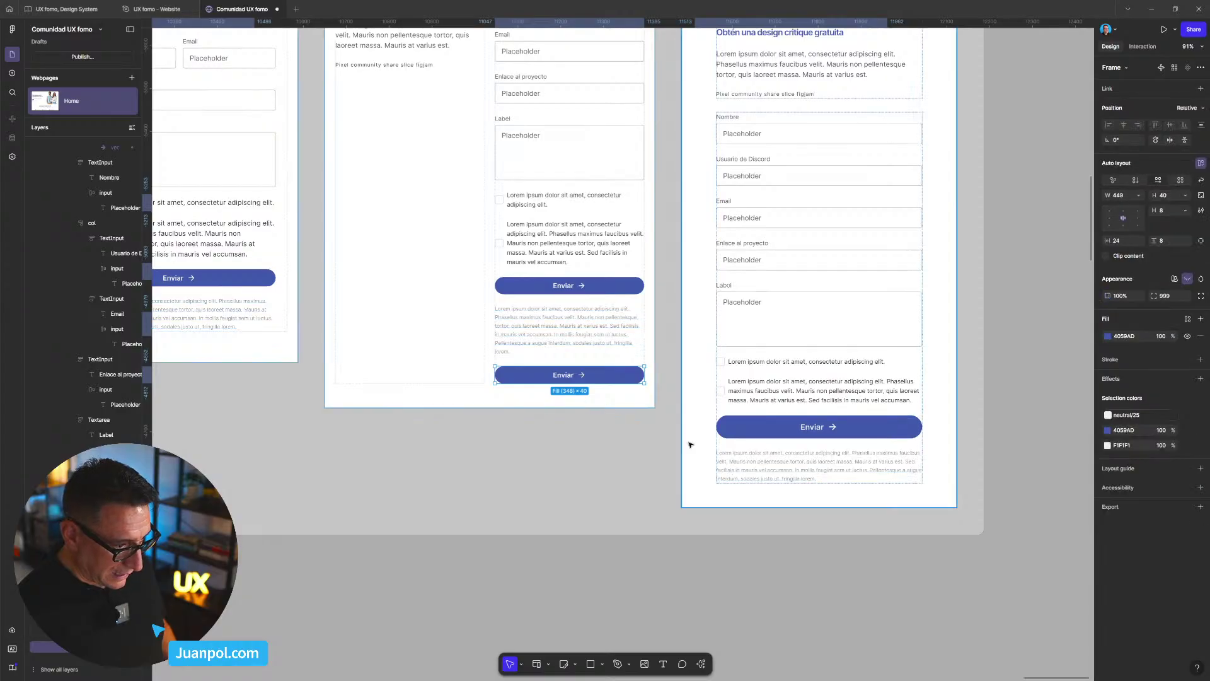
key(ctrl+z)
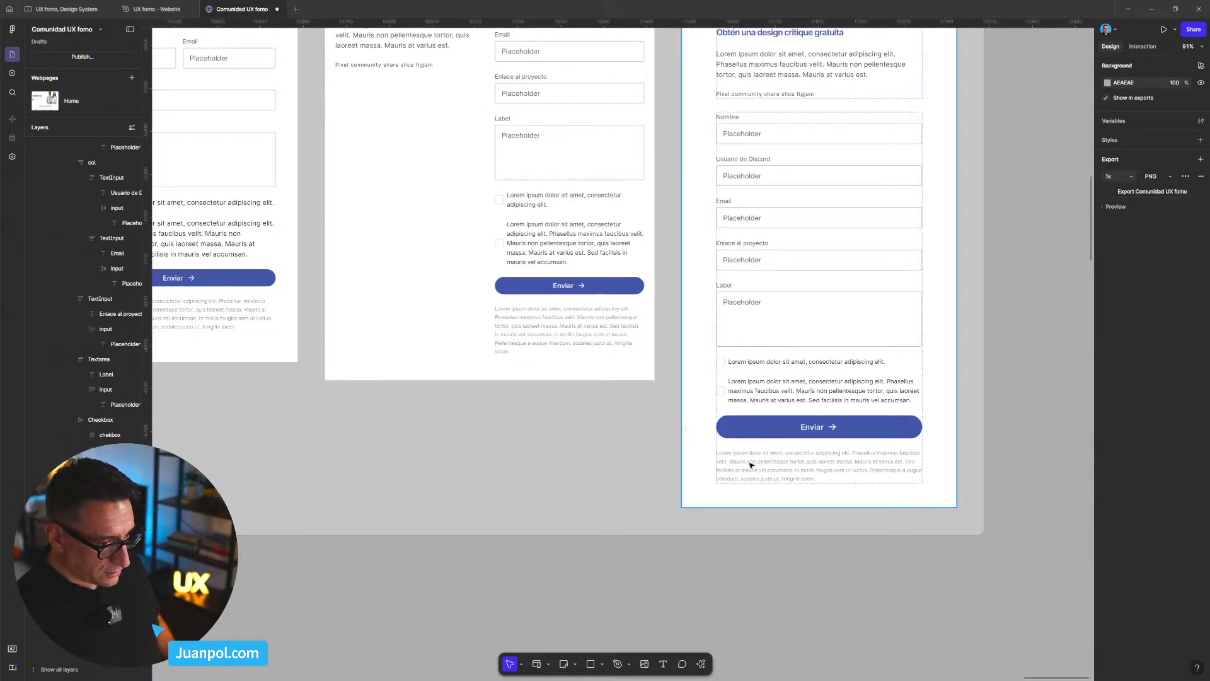
- Try to paste the copied button into the sm form, and undo the paste
double_click(751, 466)
key(ctrl+v)
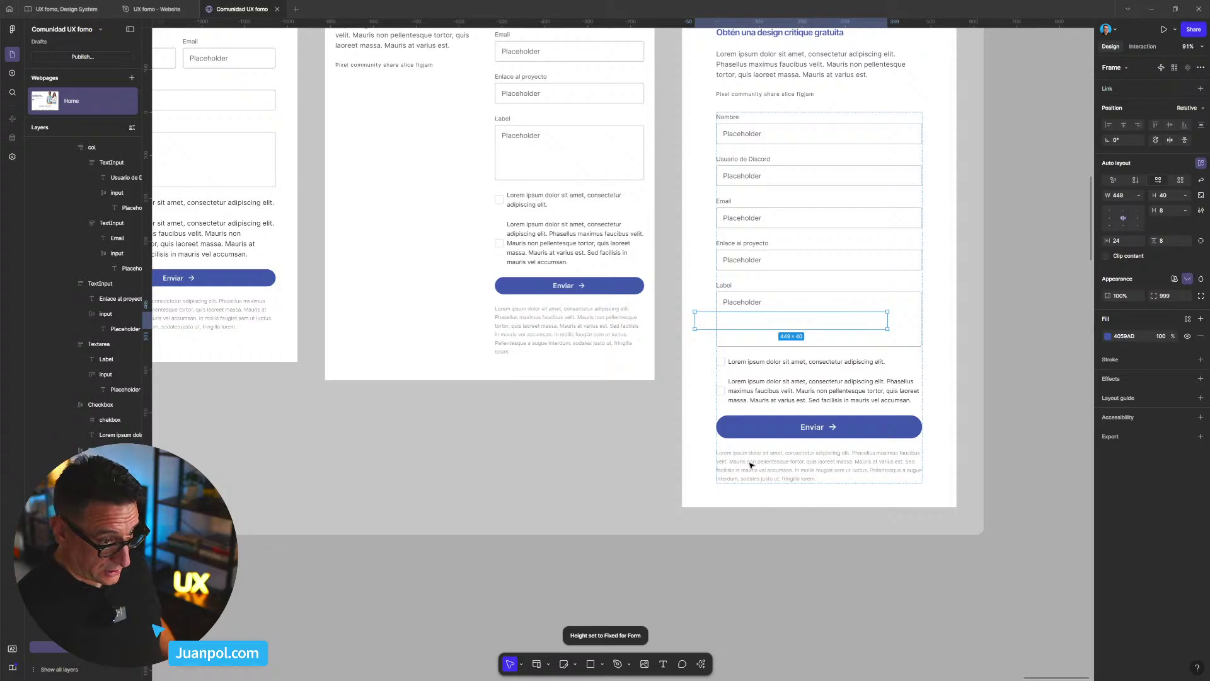
key(ctrl+z)
- Paste the compact "Enviar" button into the sm form above the small print, and delete the form's larger button
click(608, 290)
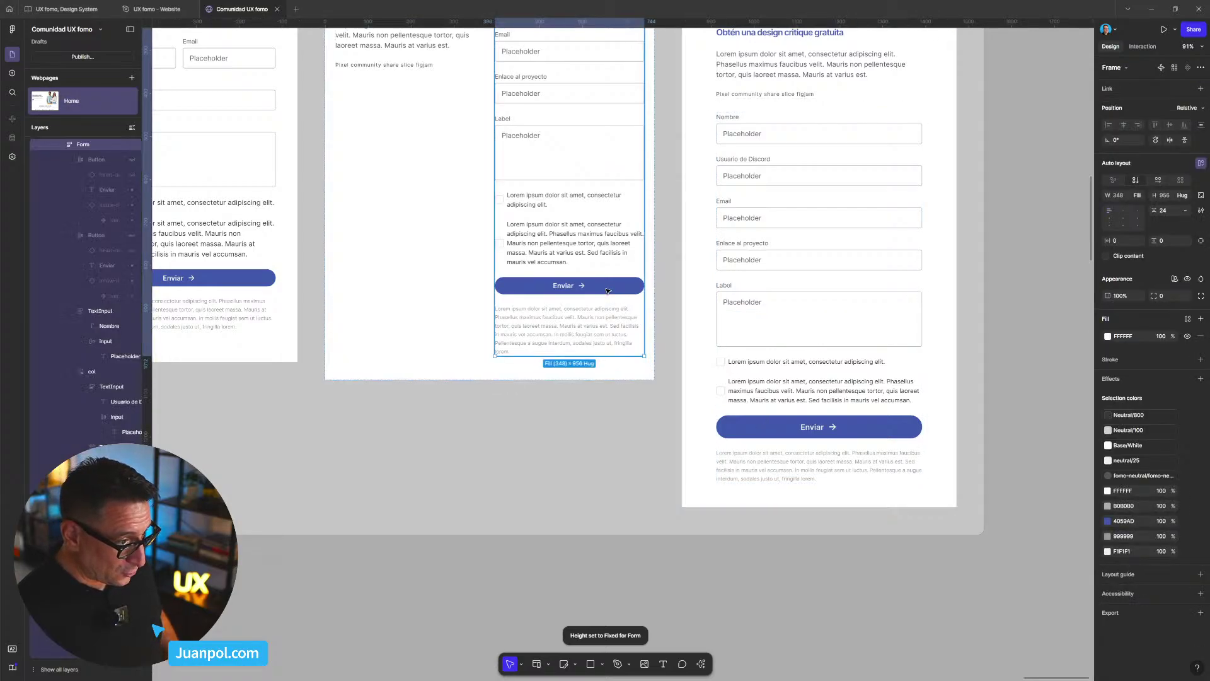
click(799, 465)
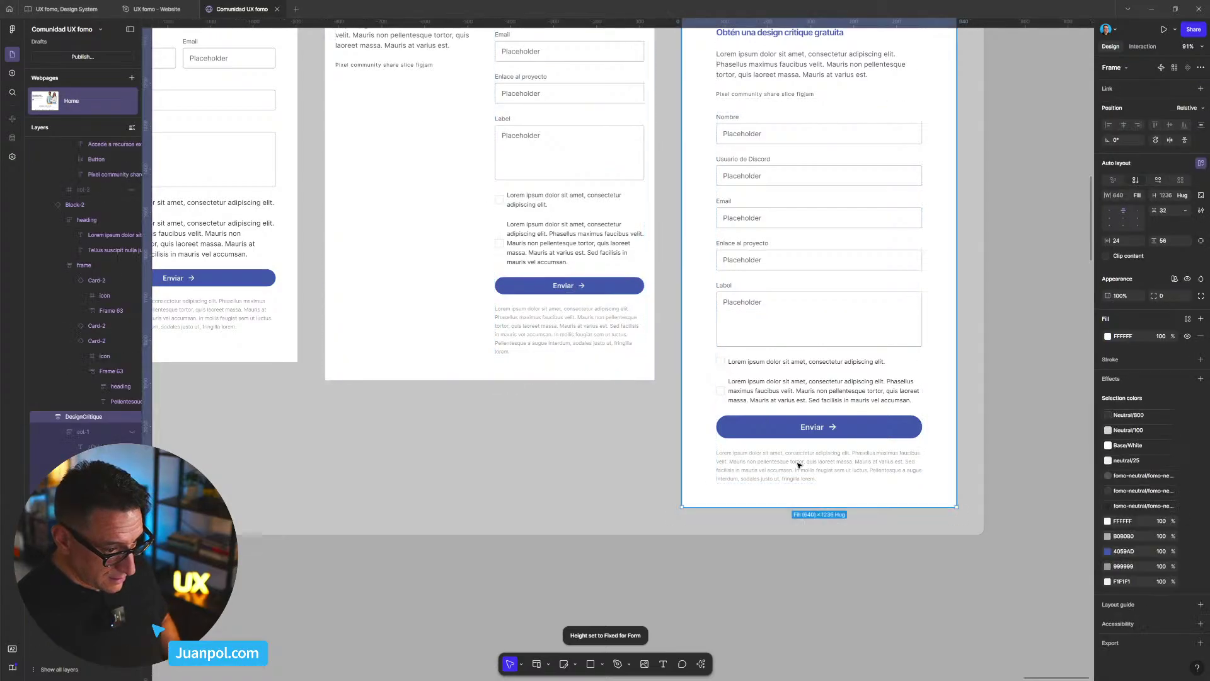
double_click(799, 465)
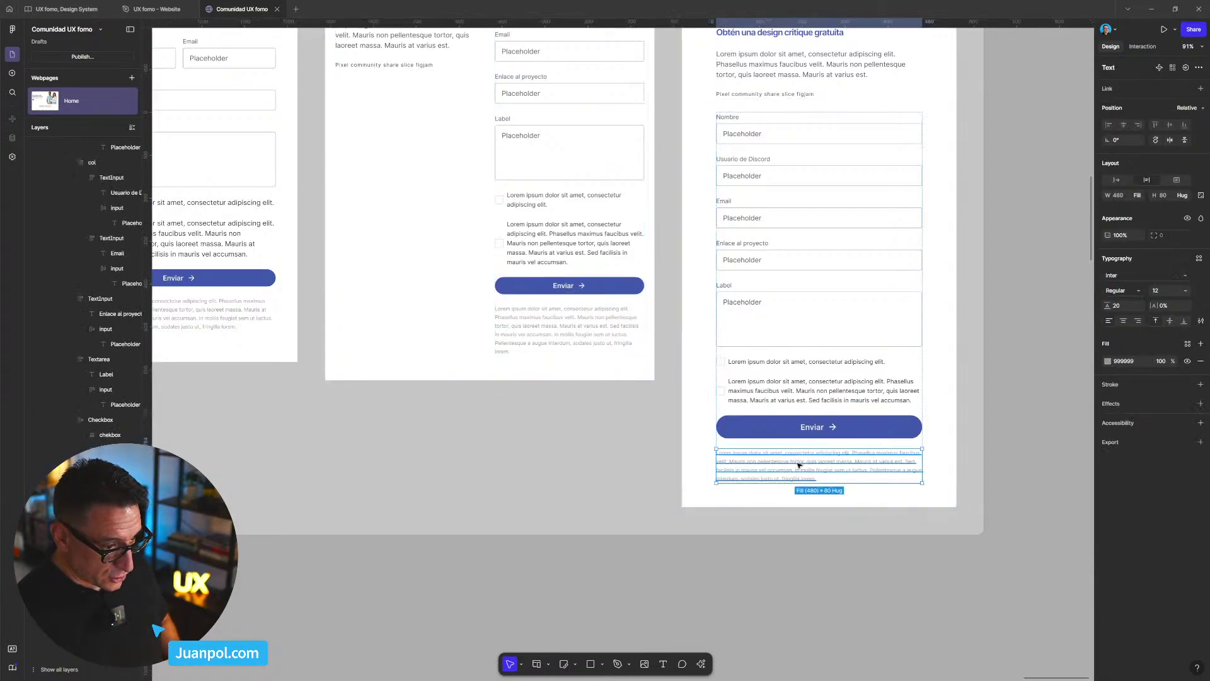
click(830, 446)
key(ctrl+v)
key(Up)
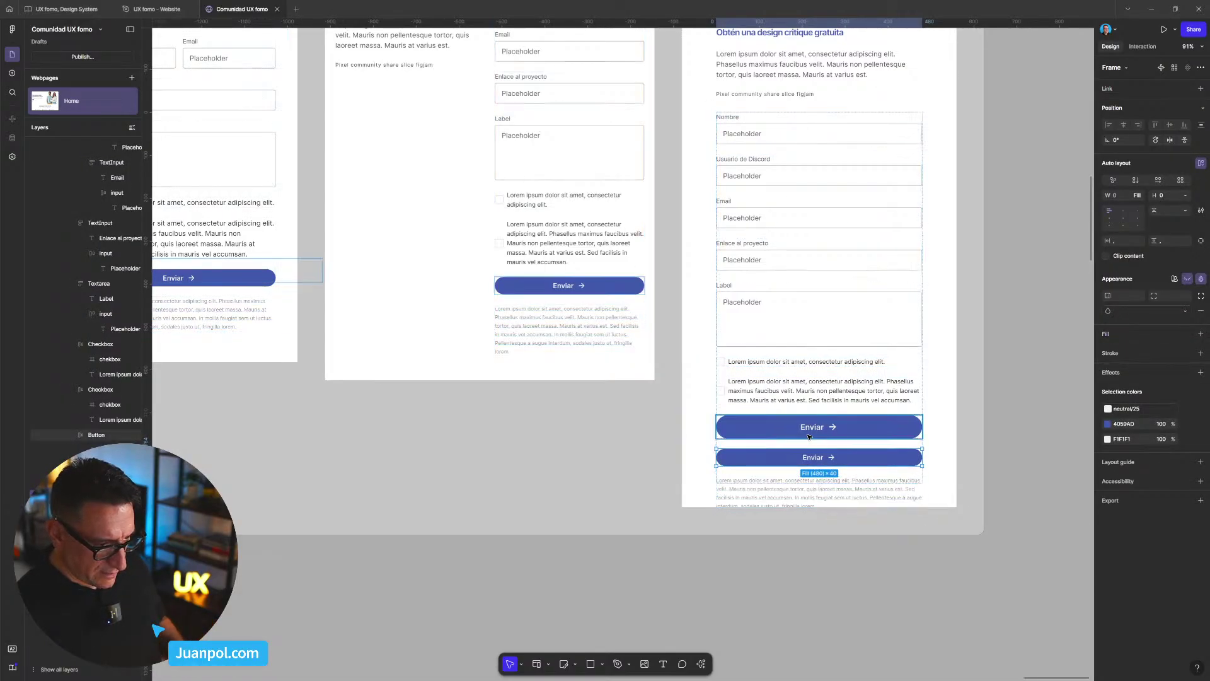
click(809, 435)
key(Delete)
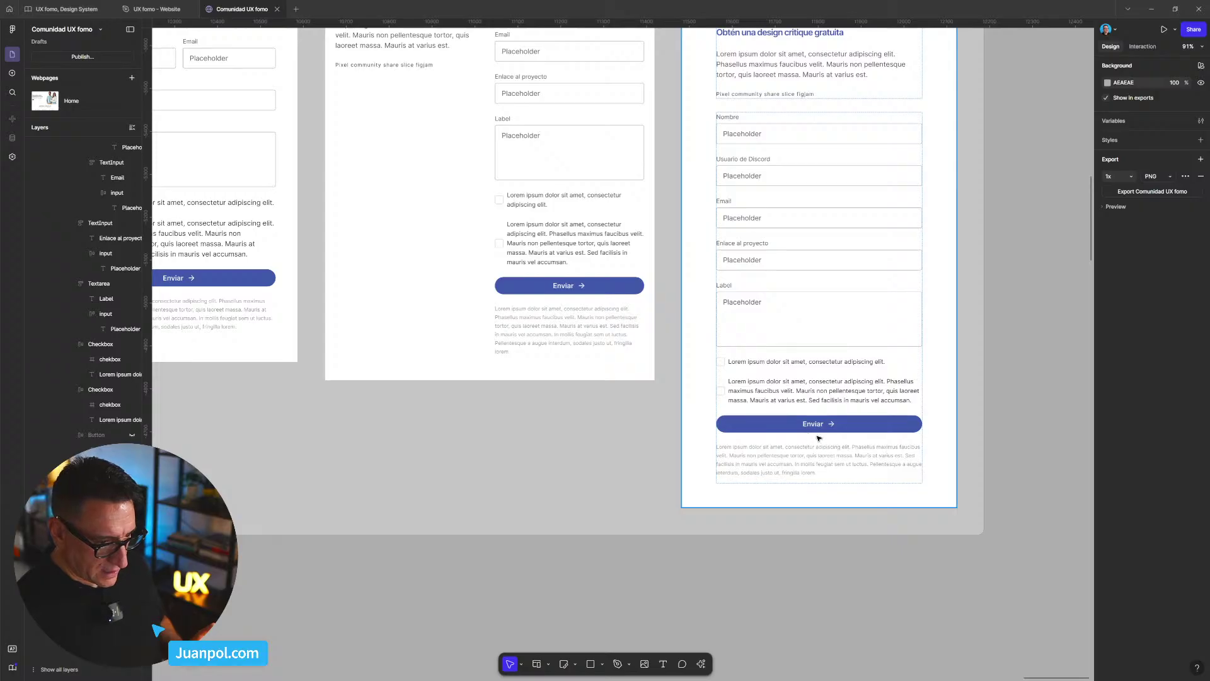
click(817, 433)
click(818, 432)
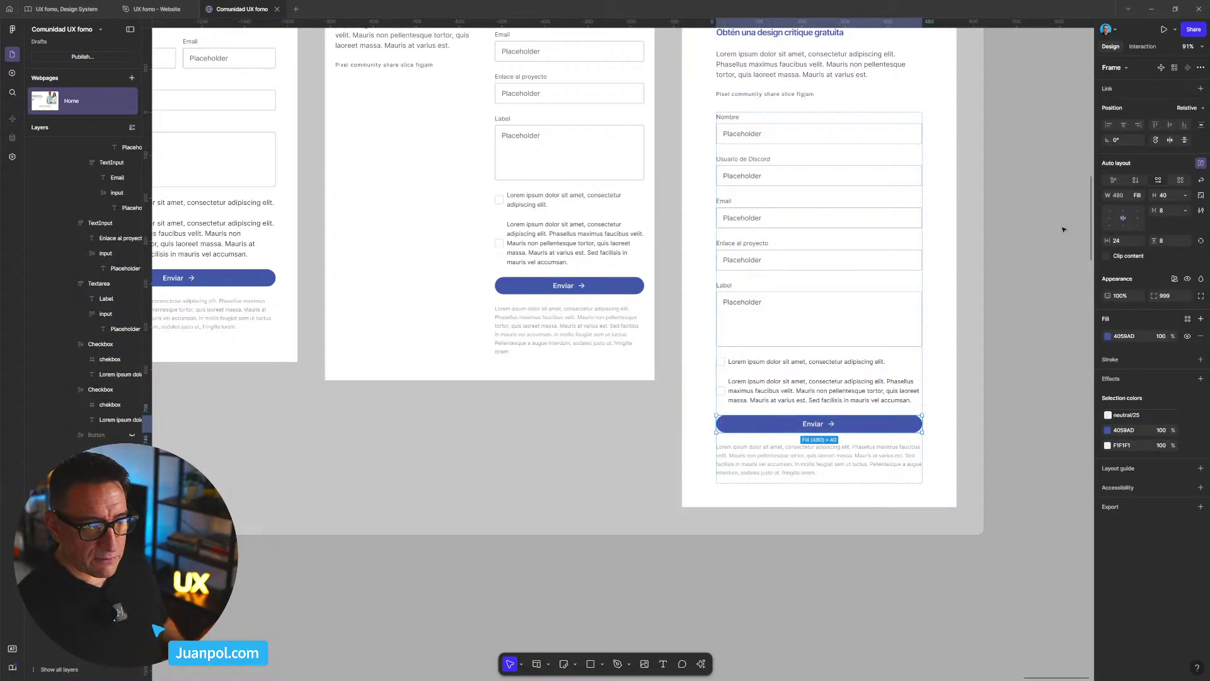
- Preview the Home webpage at mobile width, widen it to 482 px, and review the form down to the small print
scroll(1000, 262, down, 10)
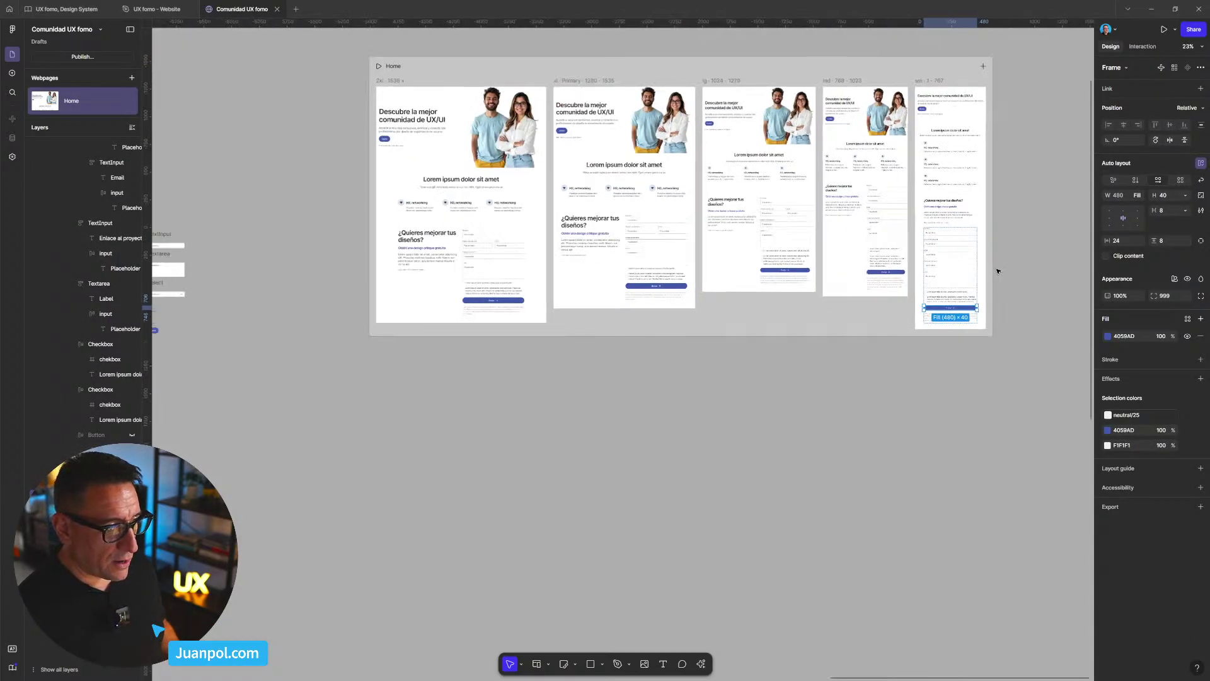
click(428, 153)
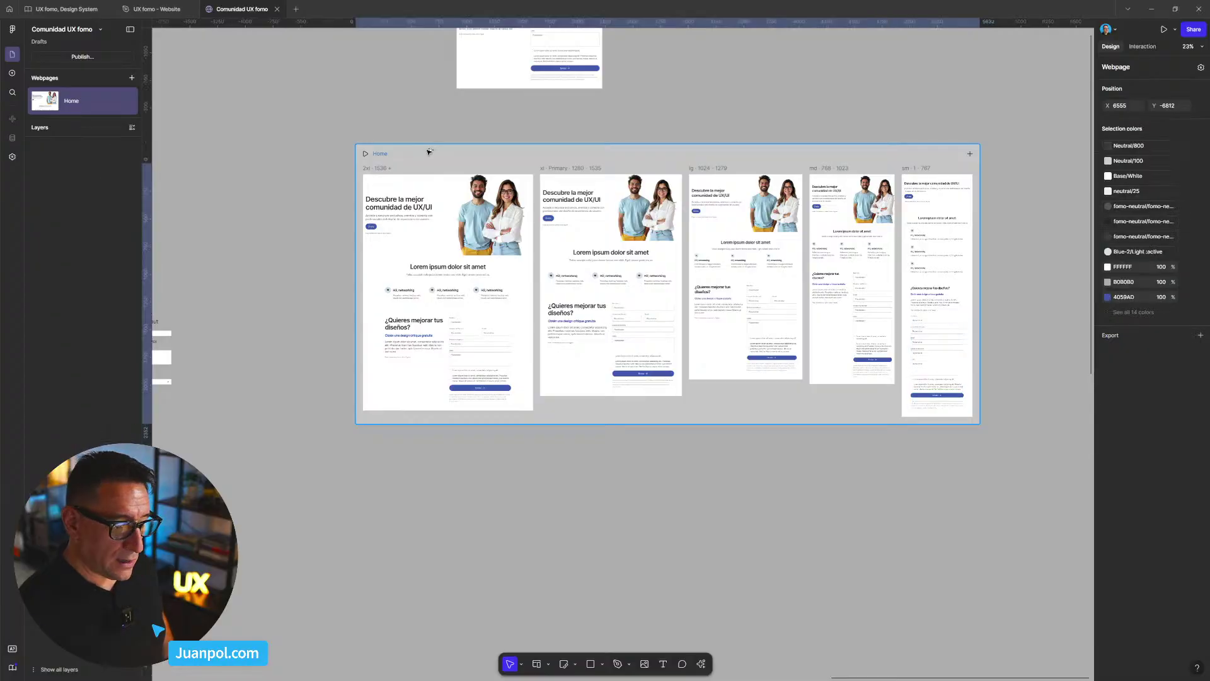
key(shift+space)
scroll(685, 375, down, 2)
scroll(685, 375, up, 2)
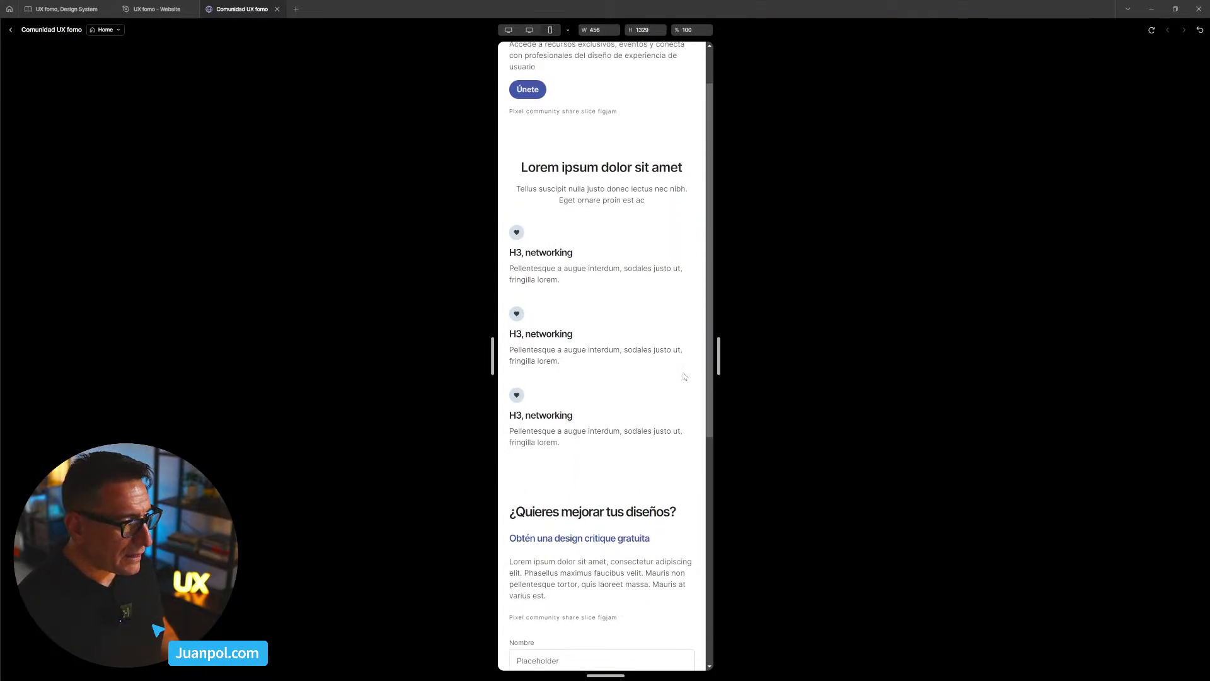
scroll(675, 393, down, 7)
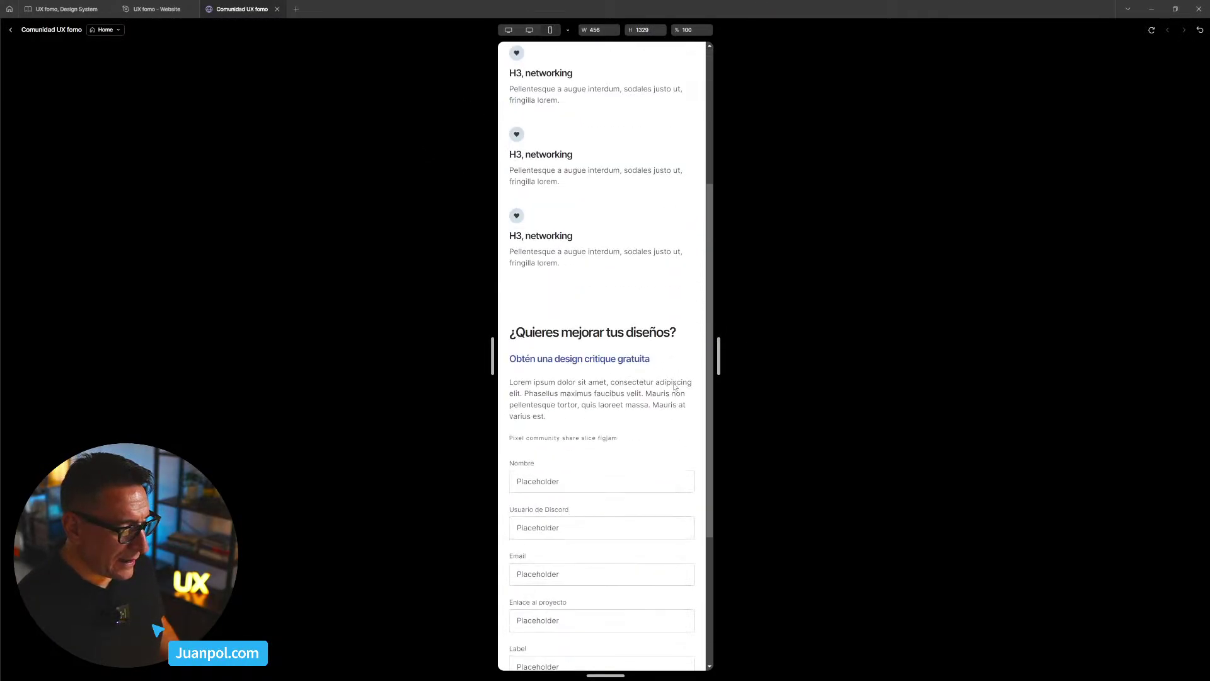
mouse_move(719, 358)
mouse_down()
mouse_move(783, 360)
mouse_move(703, 360)
mouse_move(919, 365)
mouse_move(926, 346)
mouse_move(778, 339)
mouse_move(725, 358)
mouse_up()
scroll(845, 379, down, 2)
scroll(736, 371, down, 3)
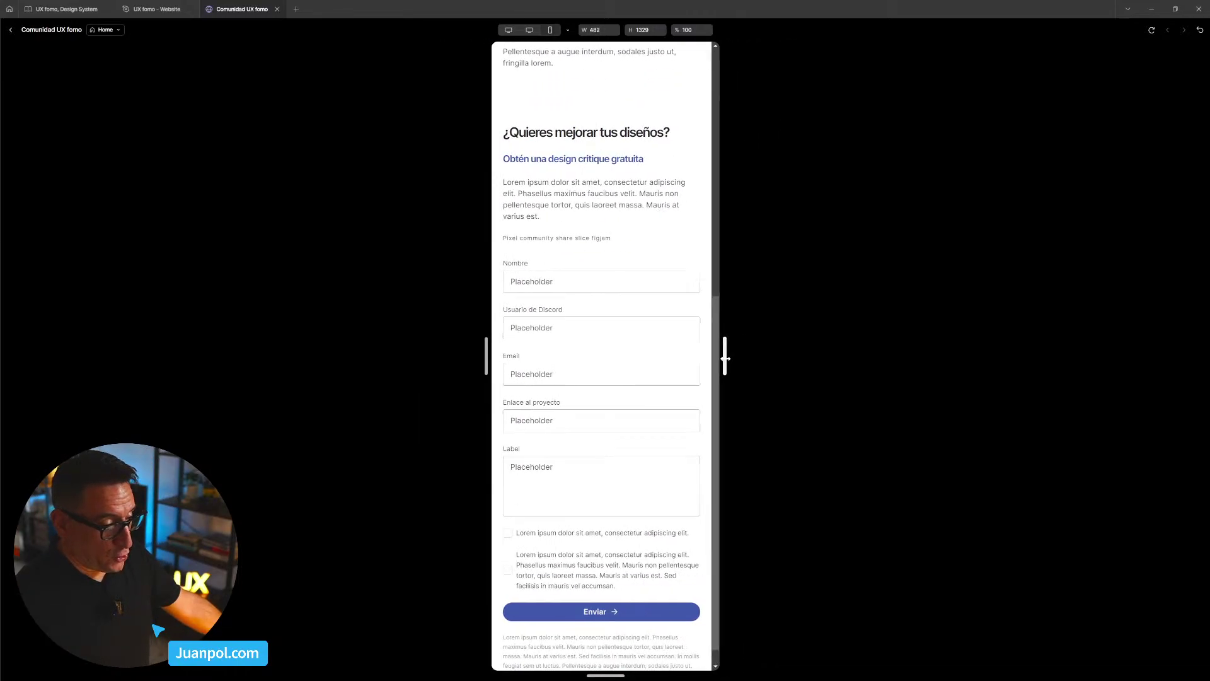
scroll(692, 373, down, 1)
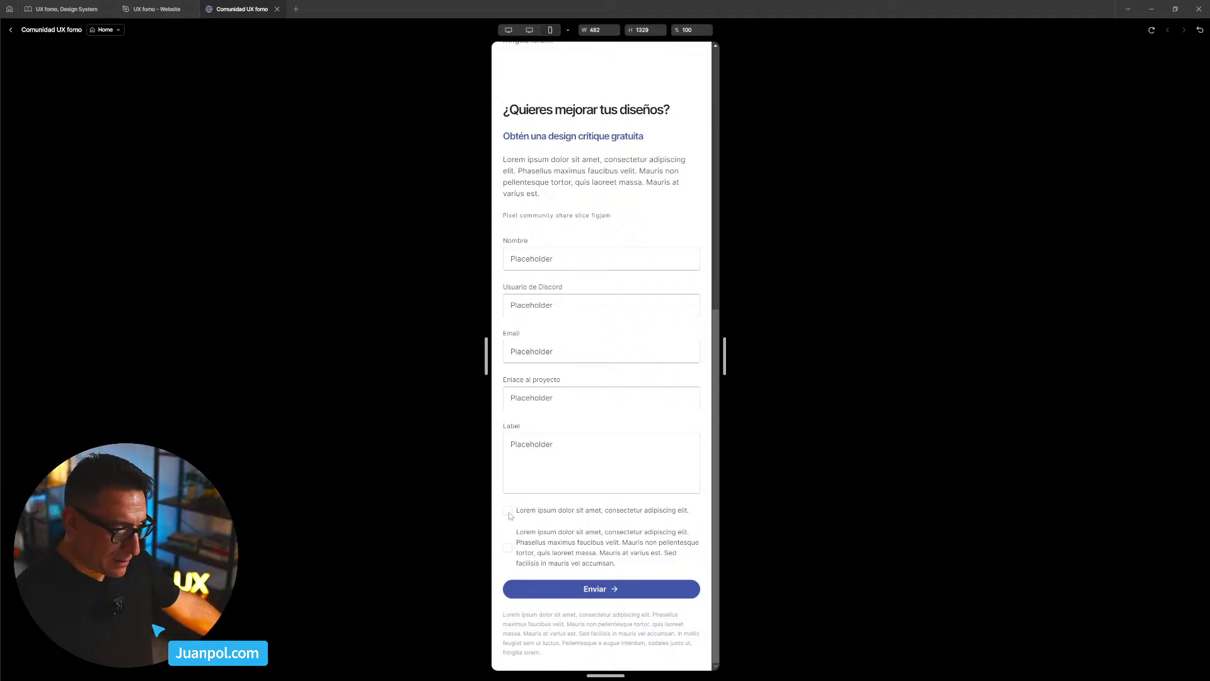
click(11, 30)
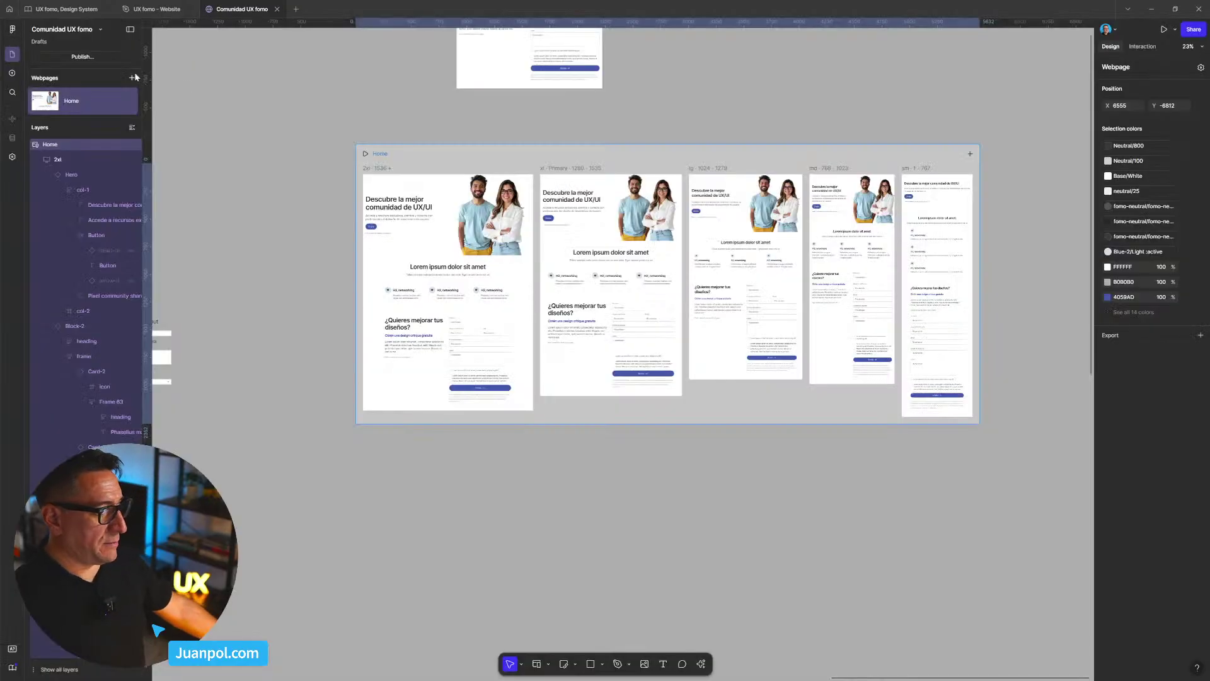
- Select both checkbox squares in the 2xl form together with their matching squares in the other breakpoints
scroll(701, 335, up, 5)
scroll(899, 565, right, 3)
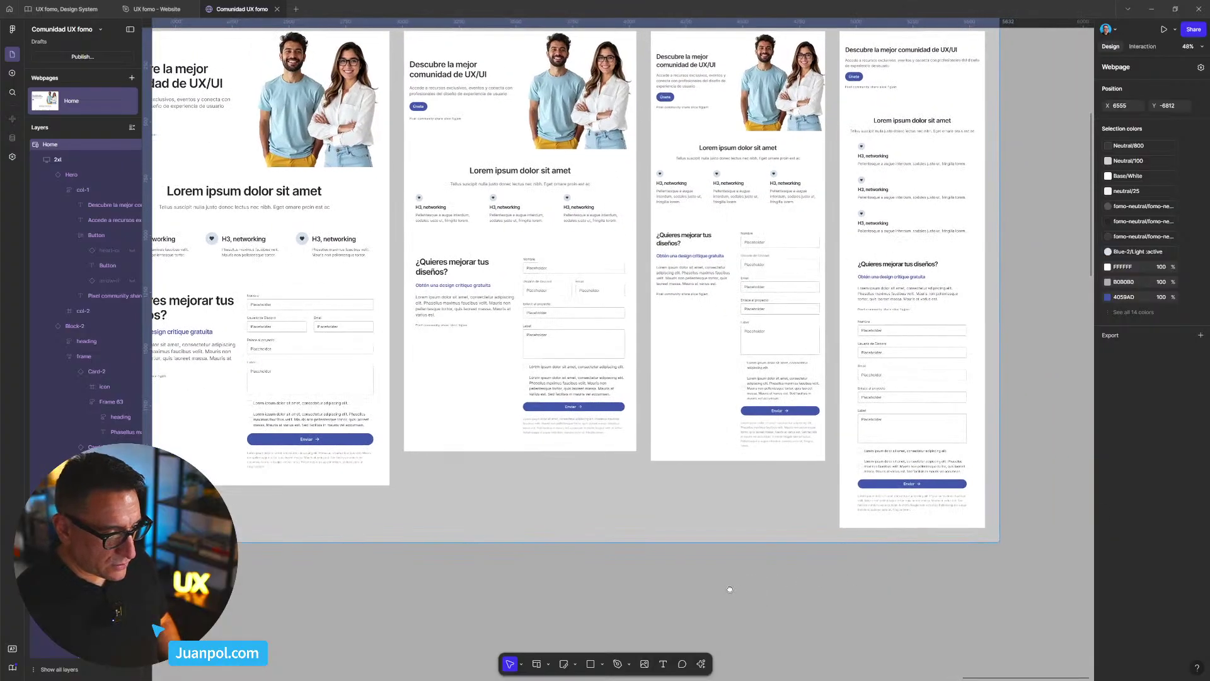
drag(730, 590, 809, 536)
scroll(727, 527, down, 3)
drag(505, 476, 722, 453)
scroll(433, 398, up, 4)
scroll(433, 398, up, 5)
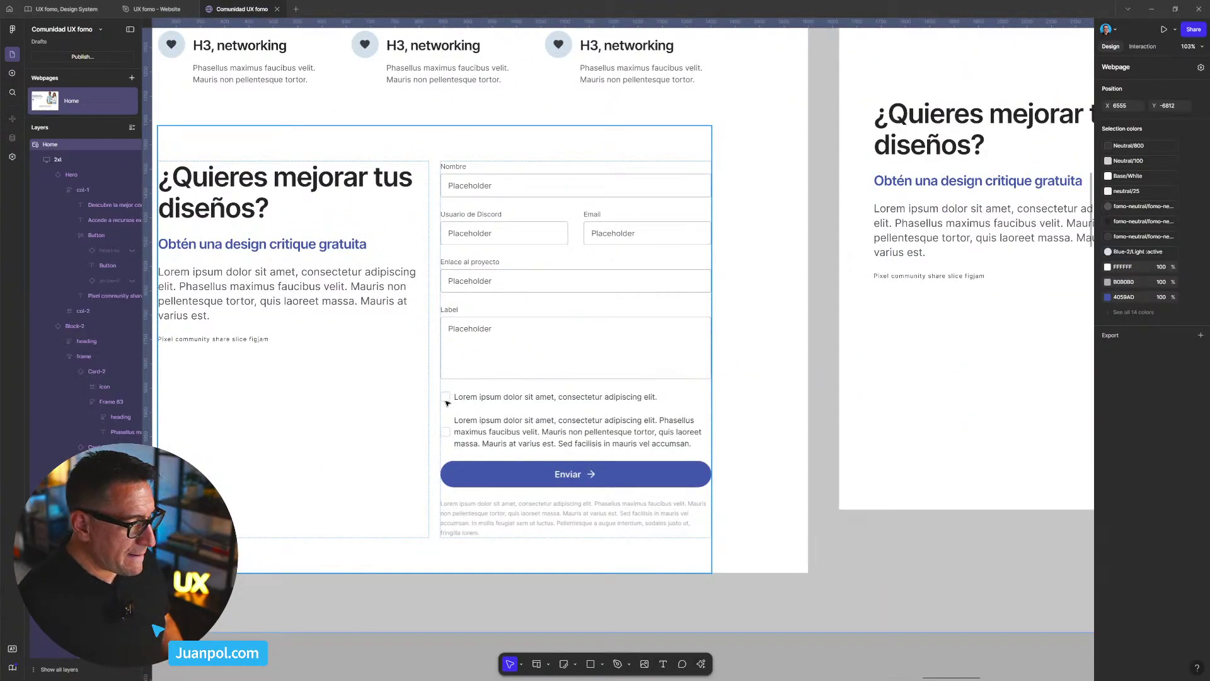
click(448, 402)
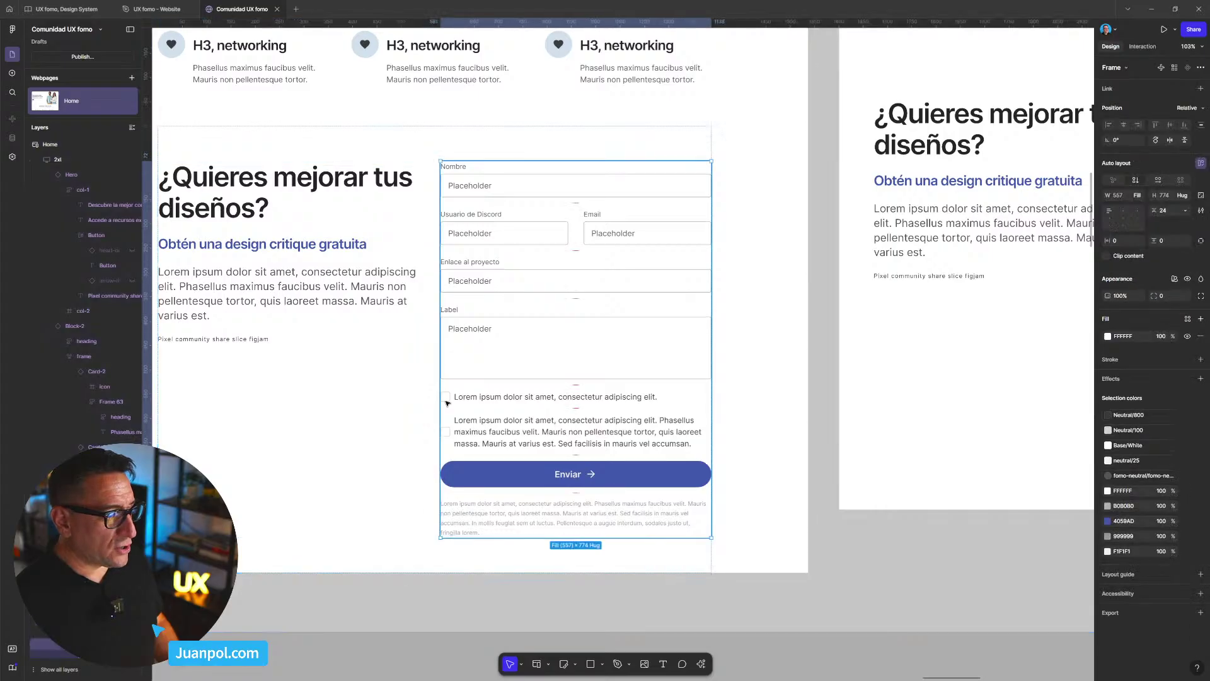
click(448, 402)
double_click(449, 401)
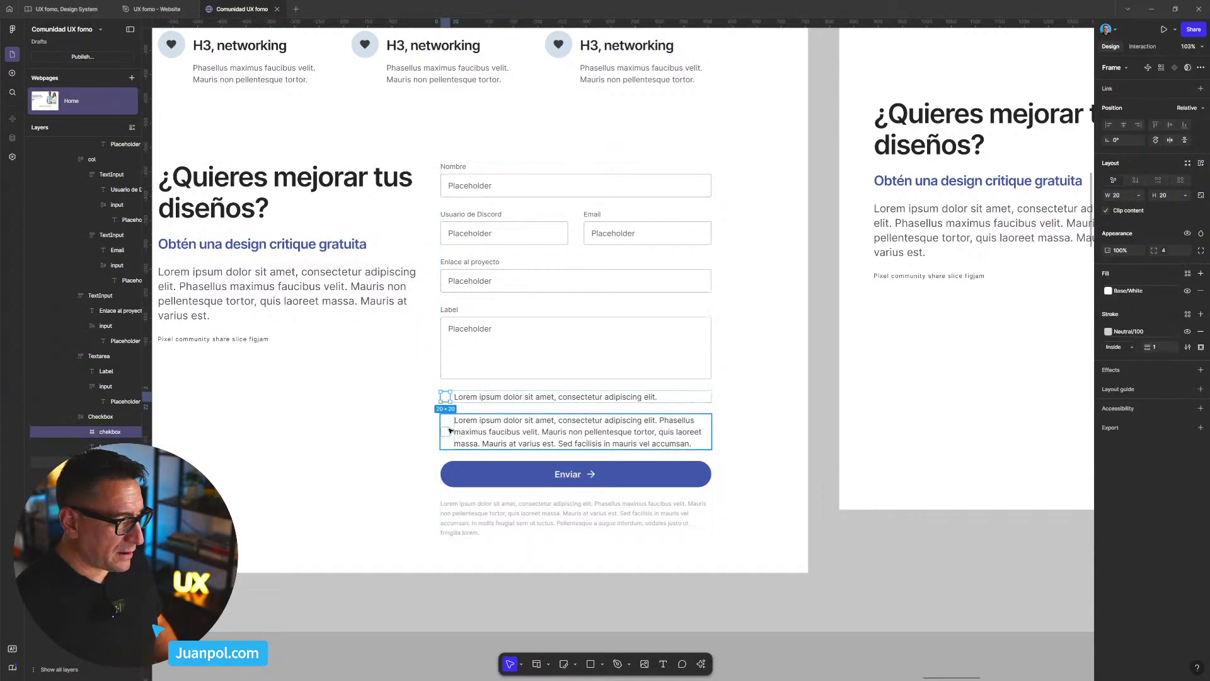
shift+click(448, 431)
shift+click(449, 431)
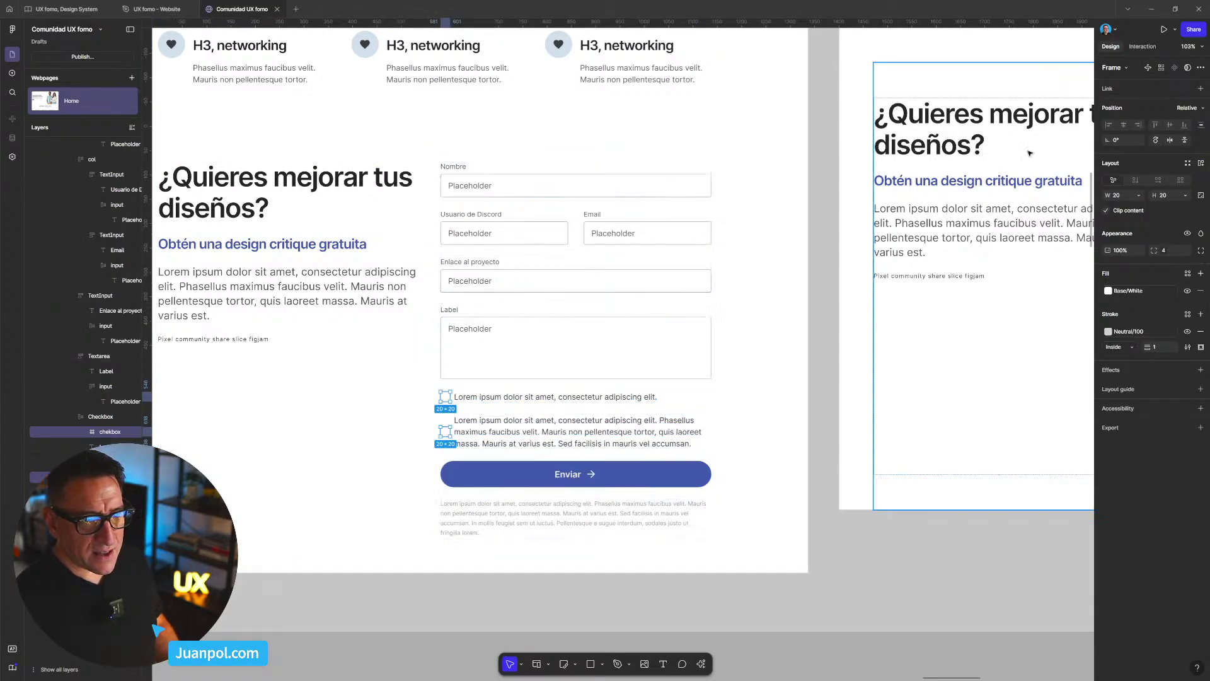
click(1162, 69)
scroll(946, 279, down, 5)
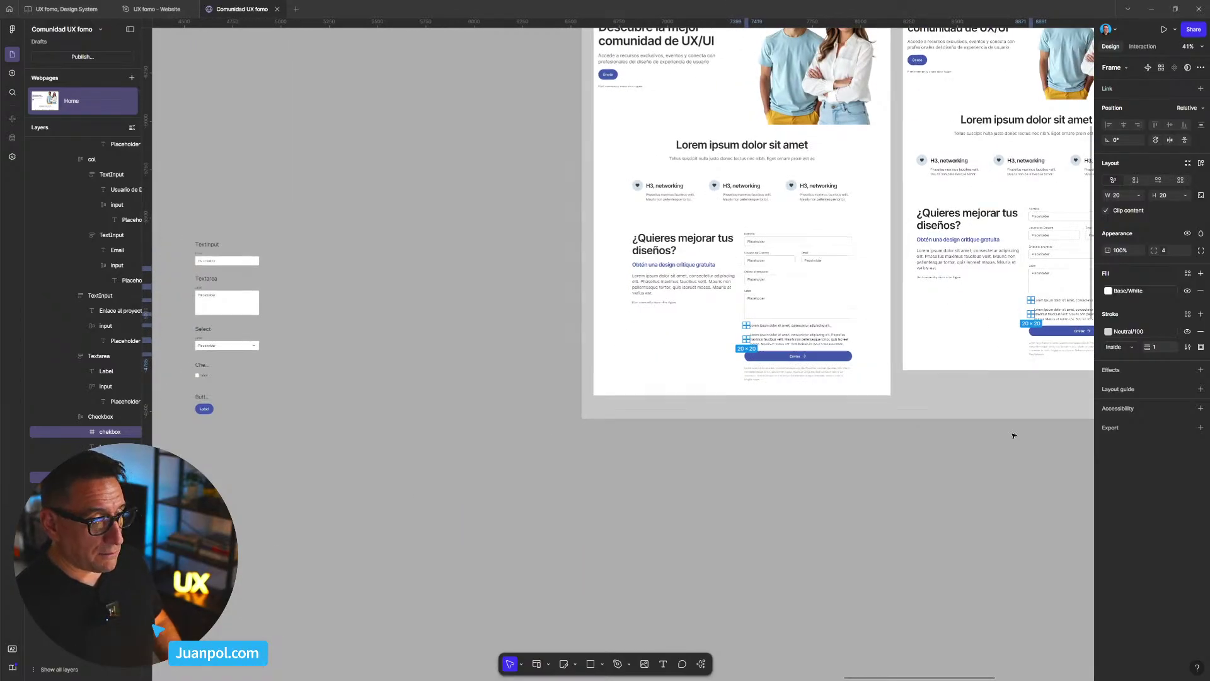
drag(1027, 478, 967, 473)
scroll(755, 366, up, 5)
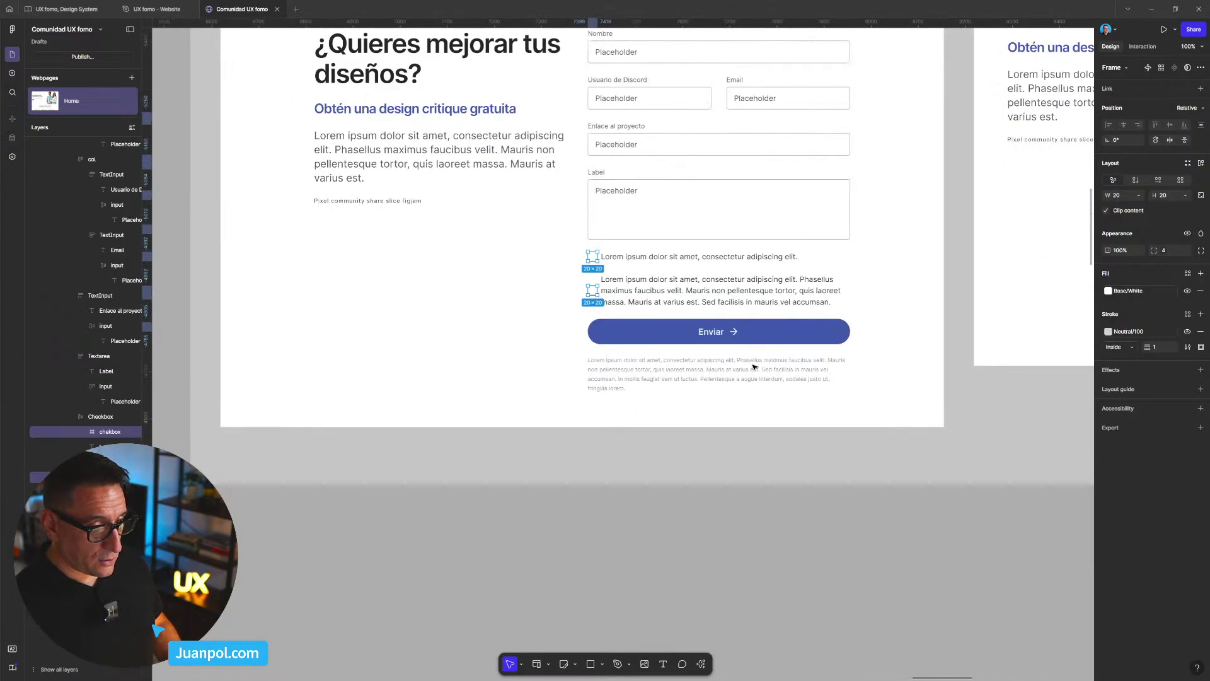
scroll(755, 367, up, 3)
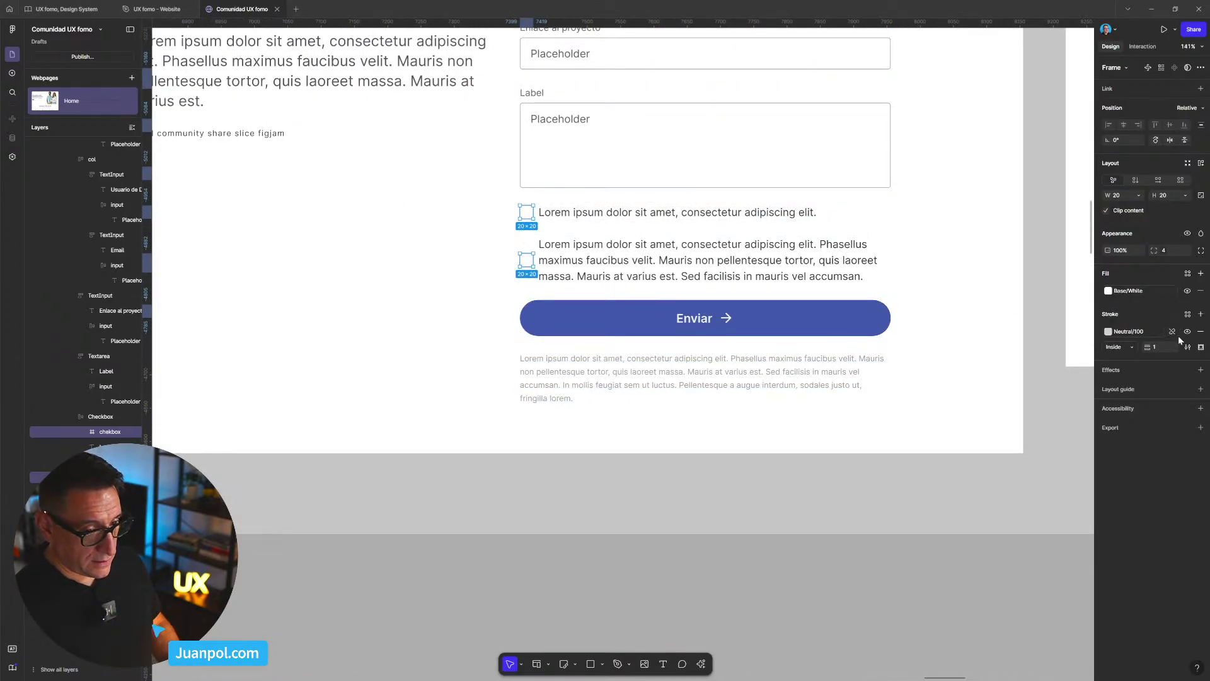
- Set the stroke of the first checkbox square across the breakpoints to B0B0B0, copied from the 2xl textarea's border
click(566, 180)
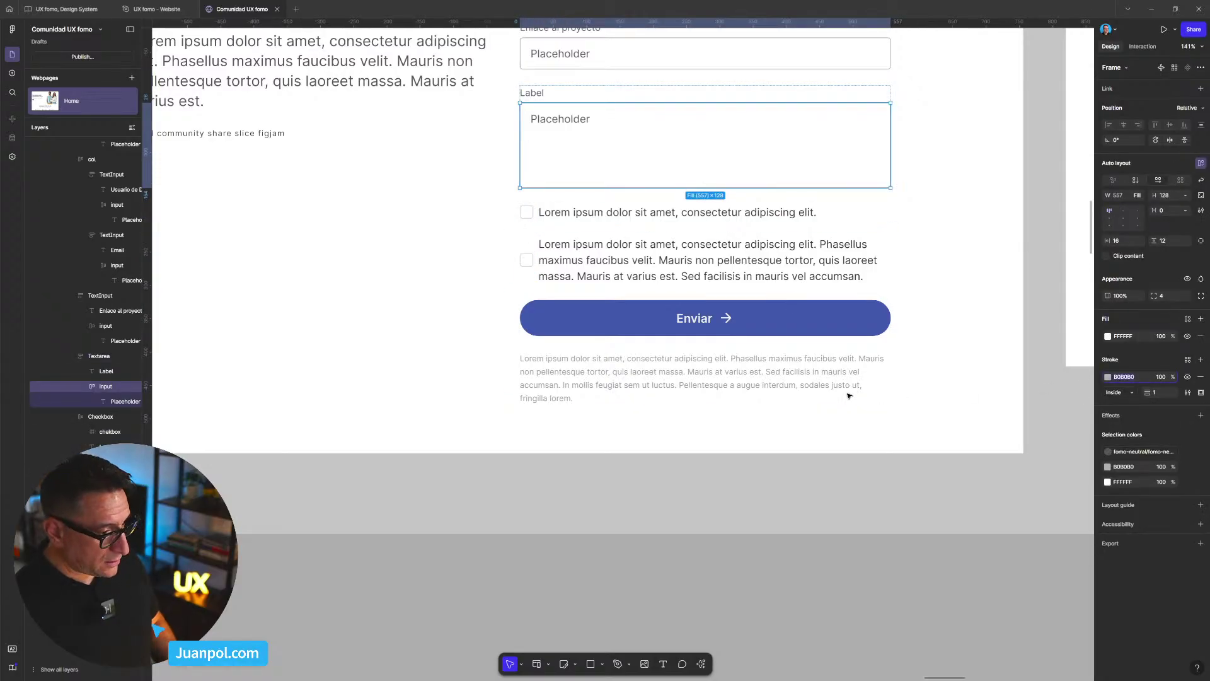
click(528, 212)
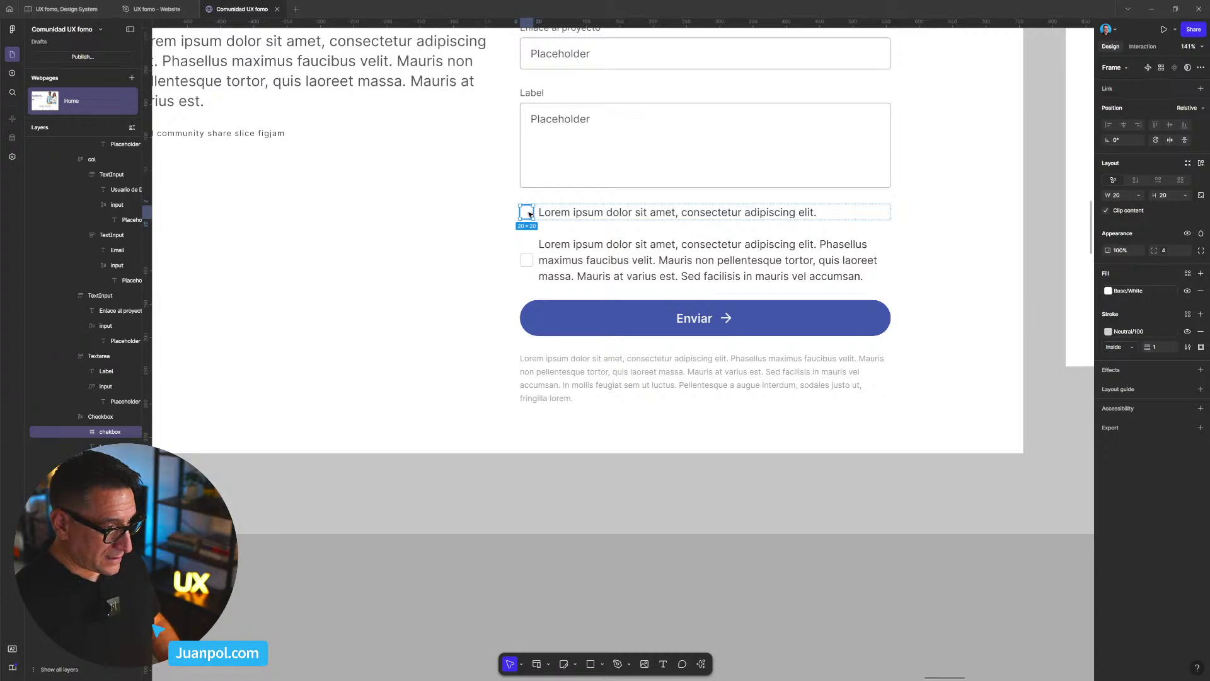
scroll(521, 318, down, 5)
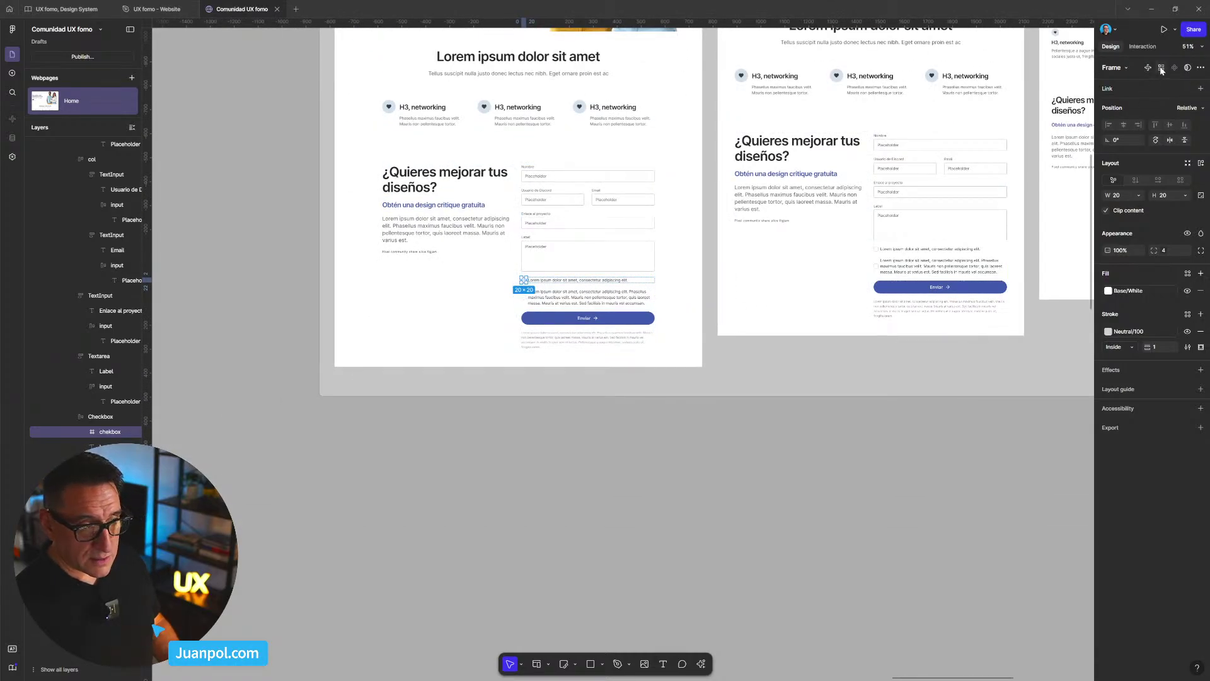
click(1162, 69)
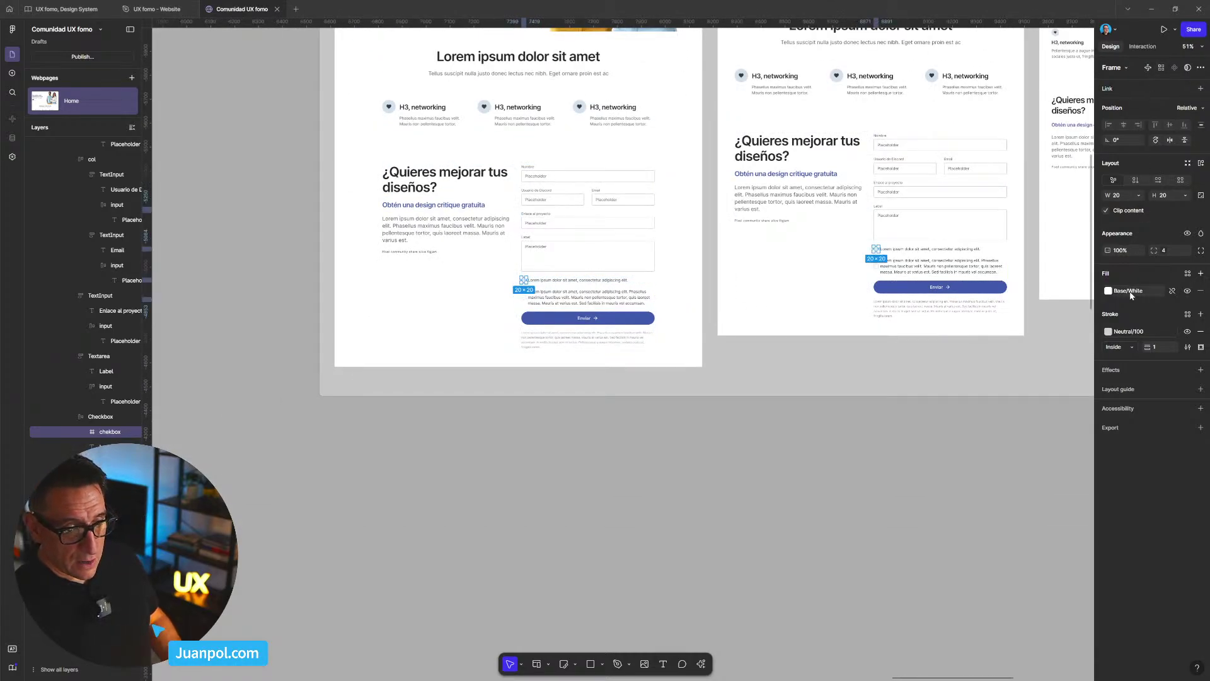
click(1172, 331)
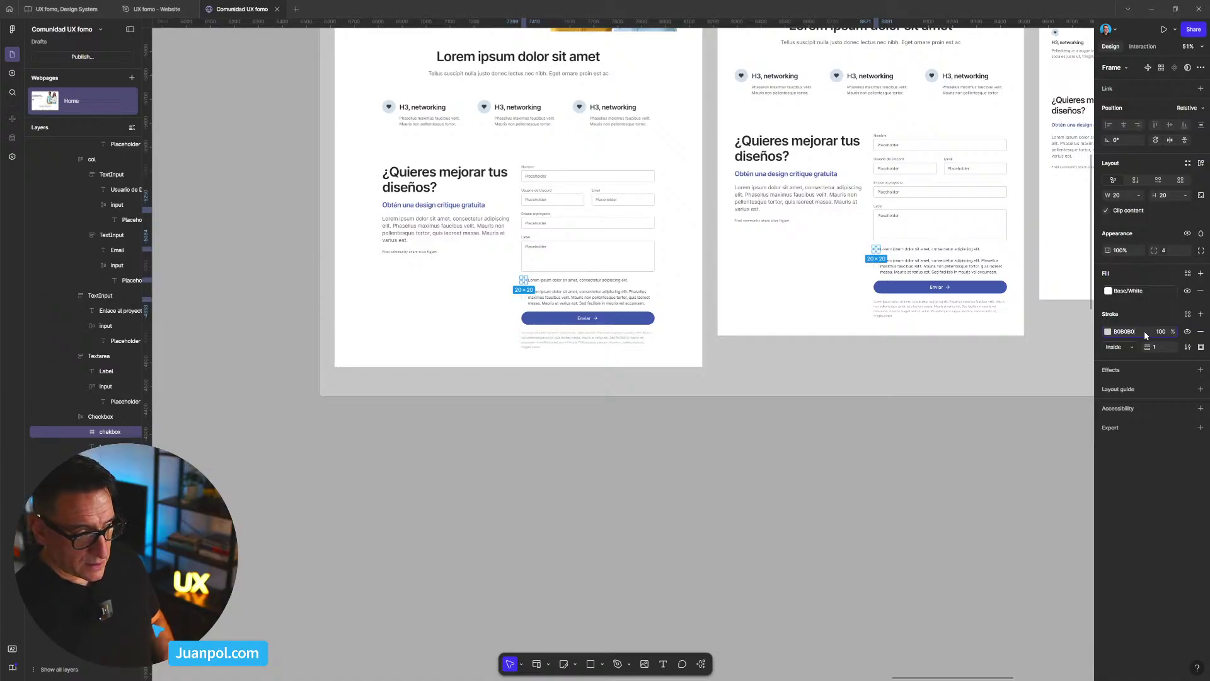
click(940, 464)
- Preview the Home webpage again, checking the checkboxes and layout at widths of about 468 and 1656 px
scroll(919, 470, down, 2)
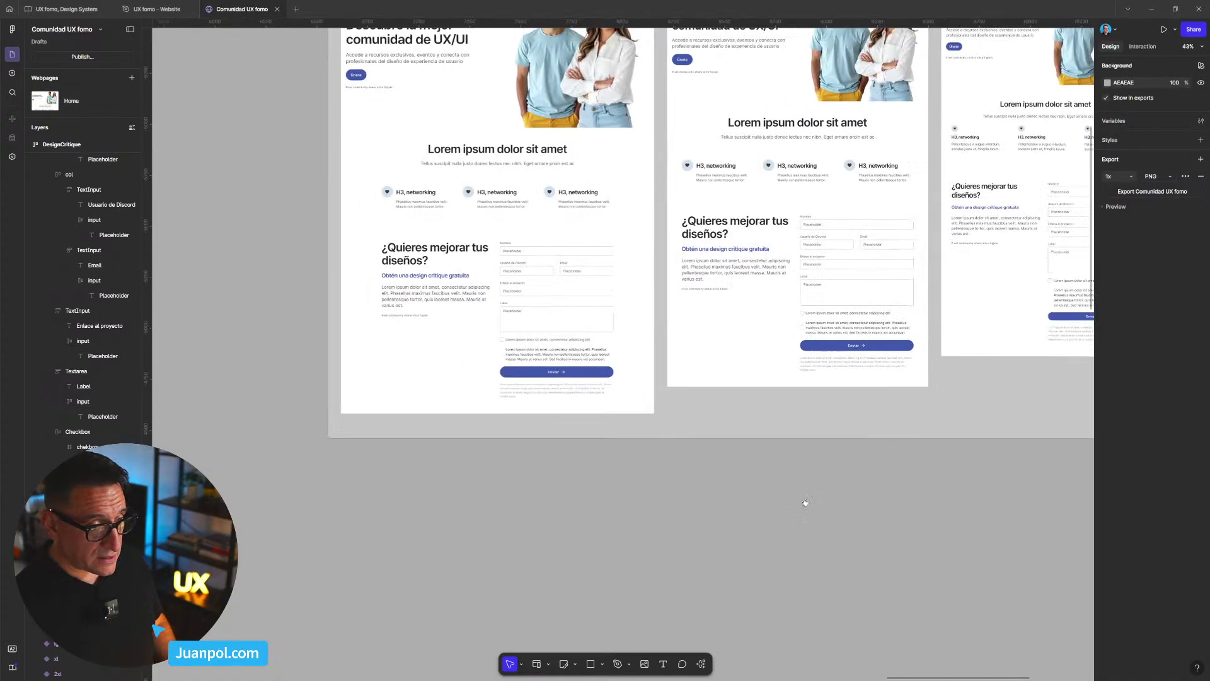
scroll(805, 503, down, 3)
click(548, 176)
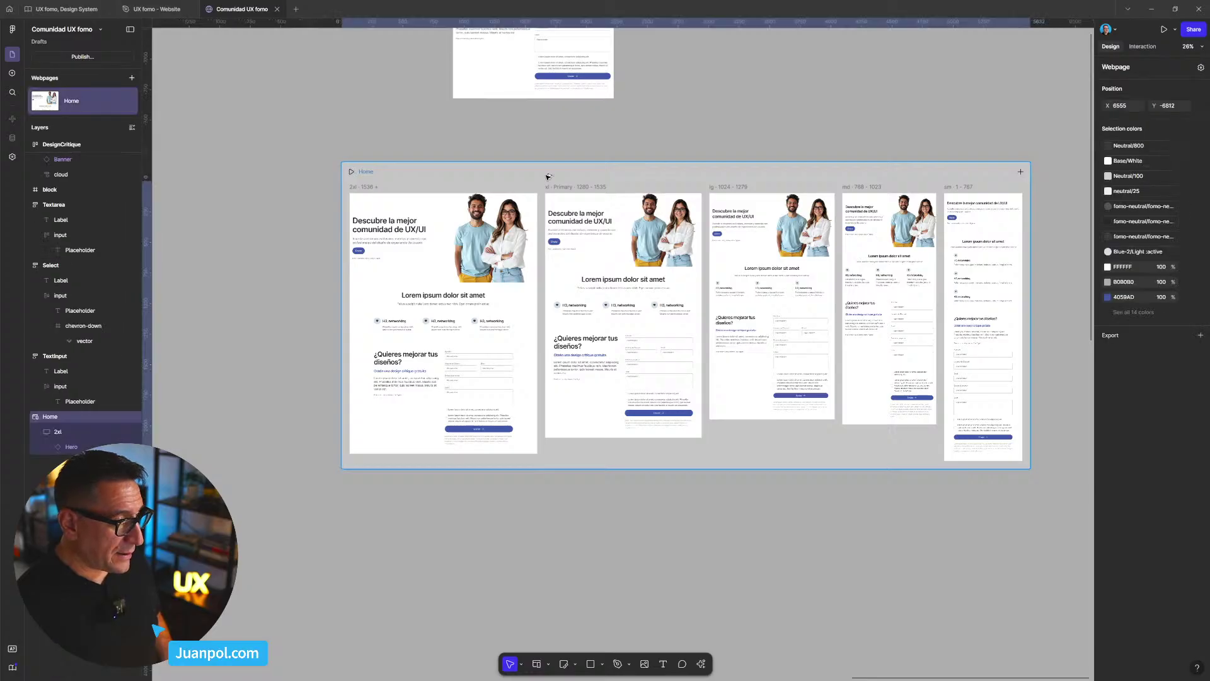
key(ctrl+alt+Return)
scroll(665, 429, down, 5)
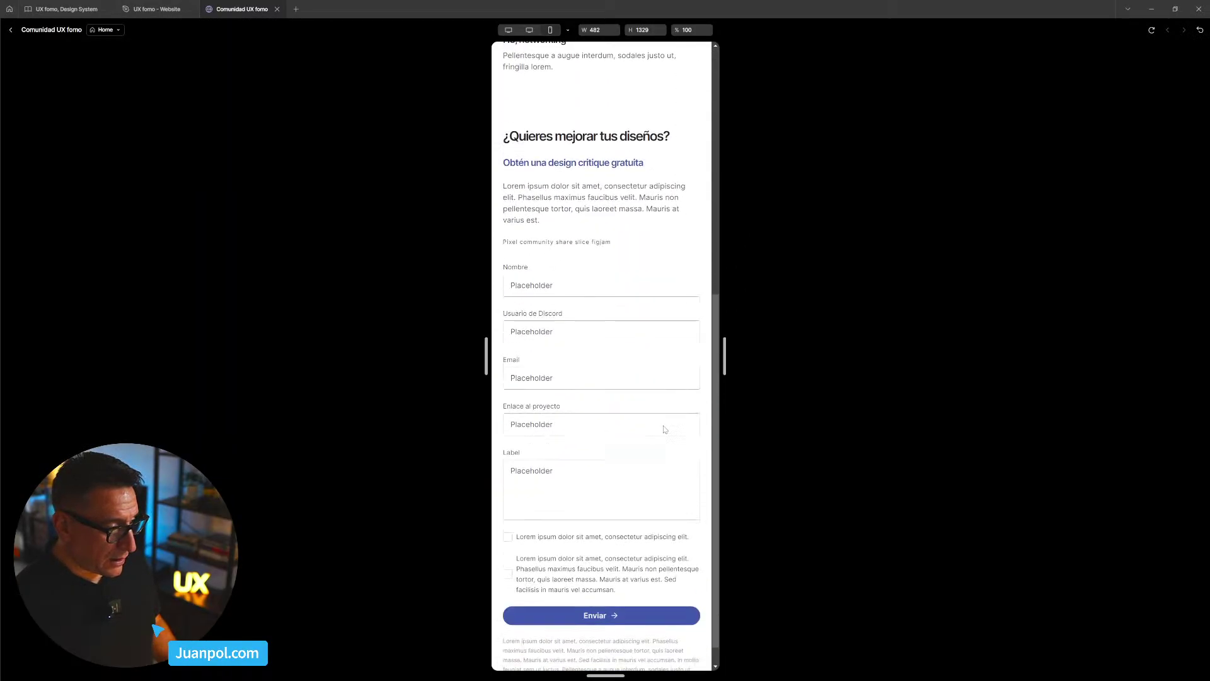
scroll(665, 429, down, 1)
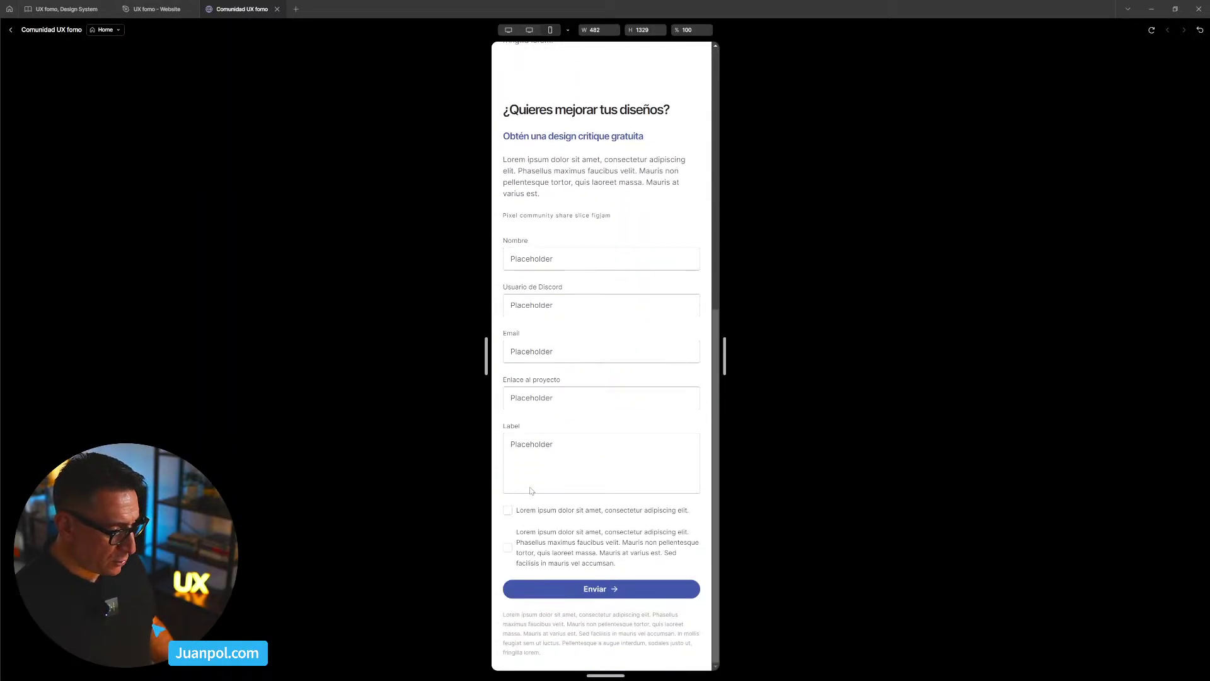
mouse_move(725, 364)
mouse_down()
mouse_move(872, 365)
mouse_move(698, 367)
mouse_move(754, 372)
mouse_move(721, 372)
mouse_up()
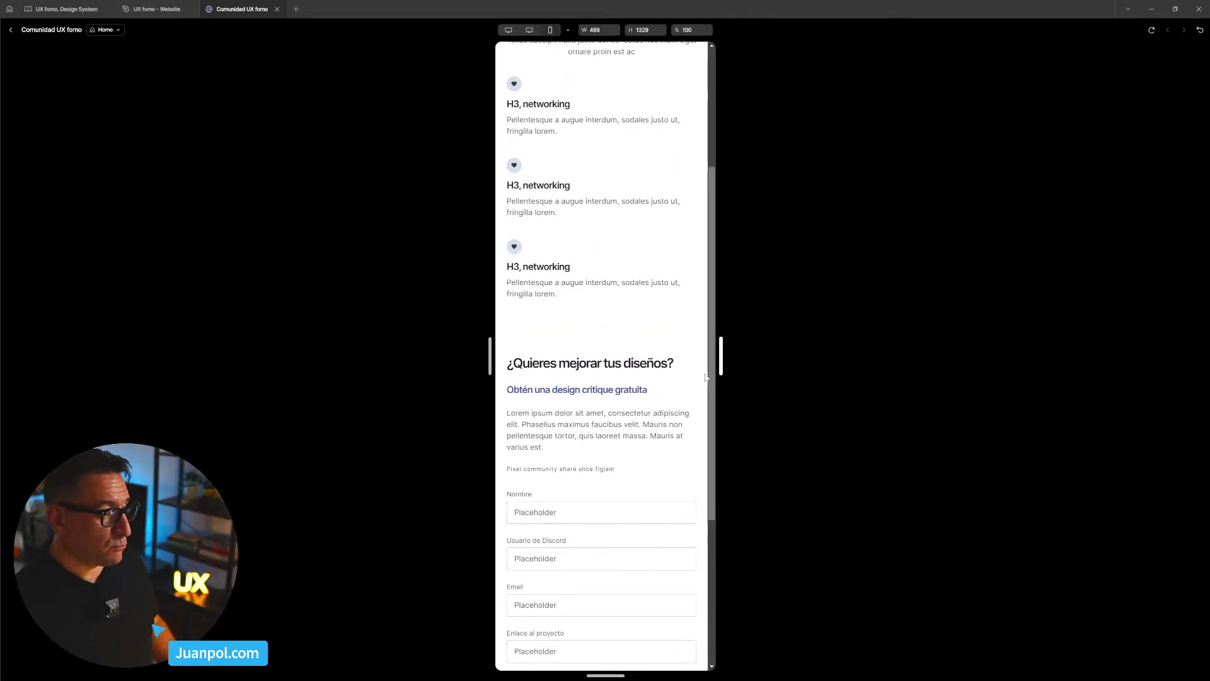
scroll(663, 383, down, 4)
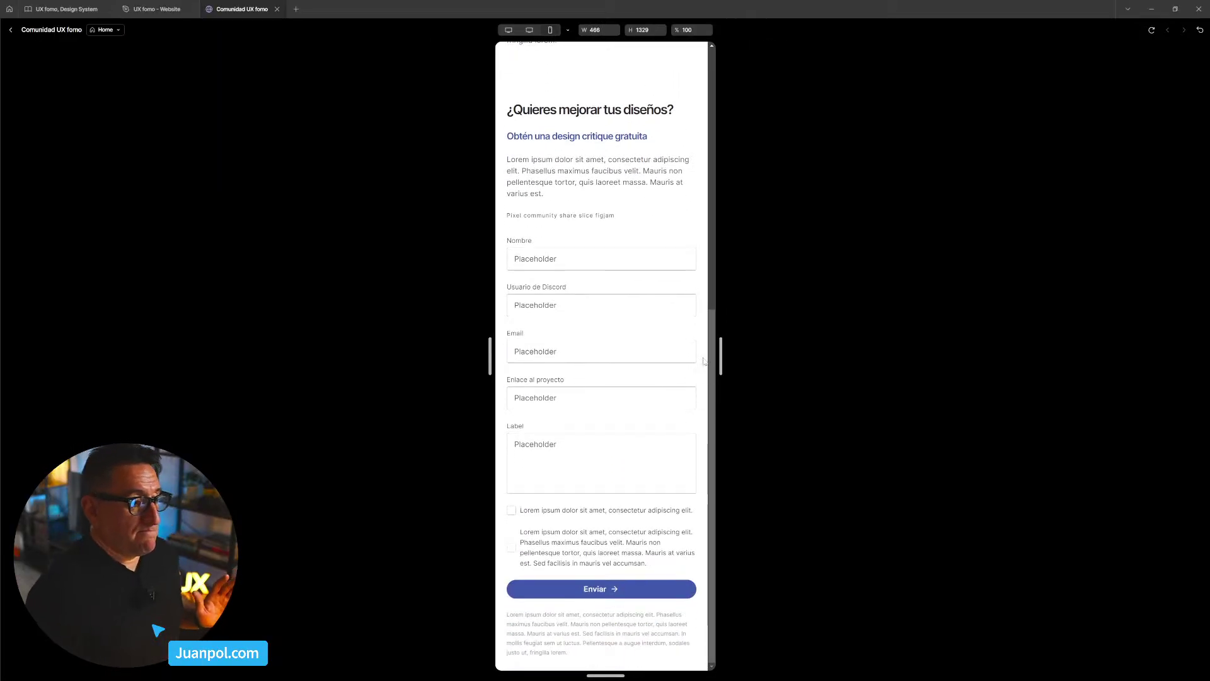
drag(720, 372, 1002, 384)
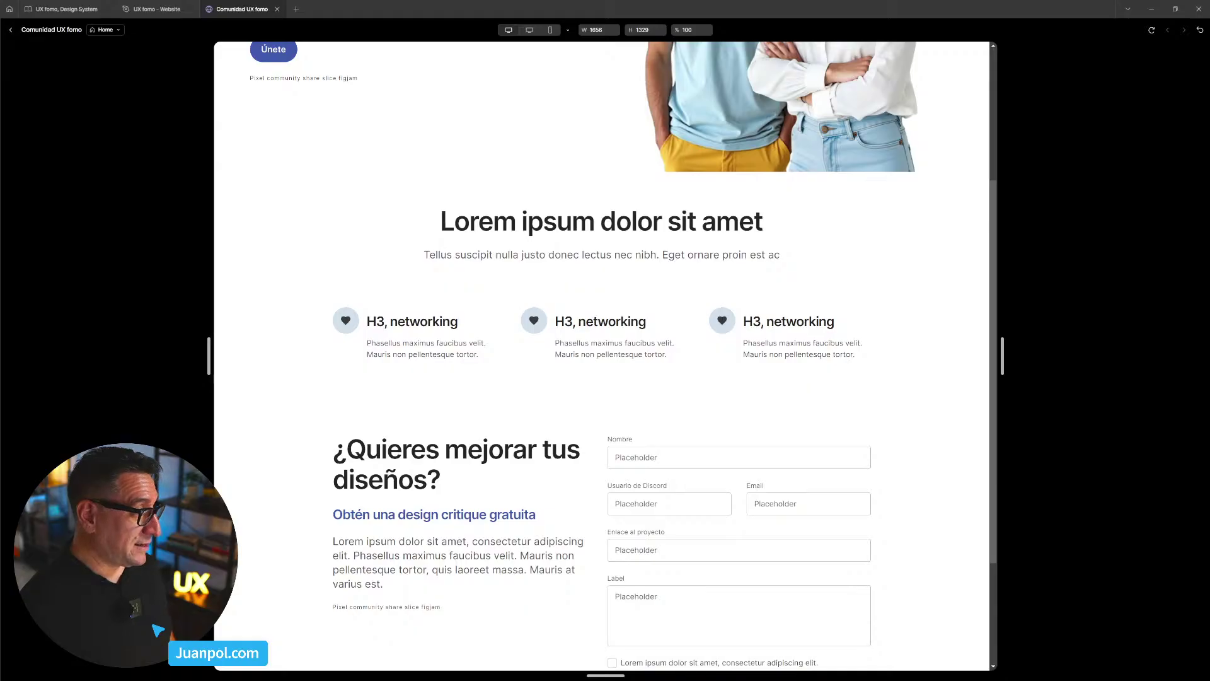
click(10, 30)
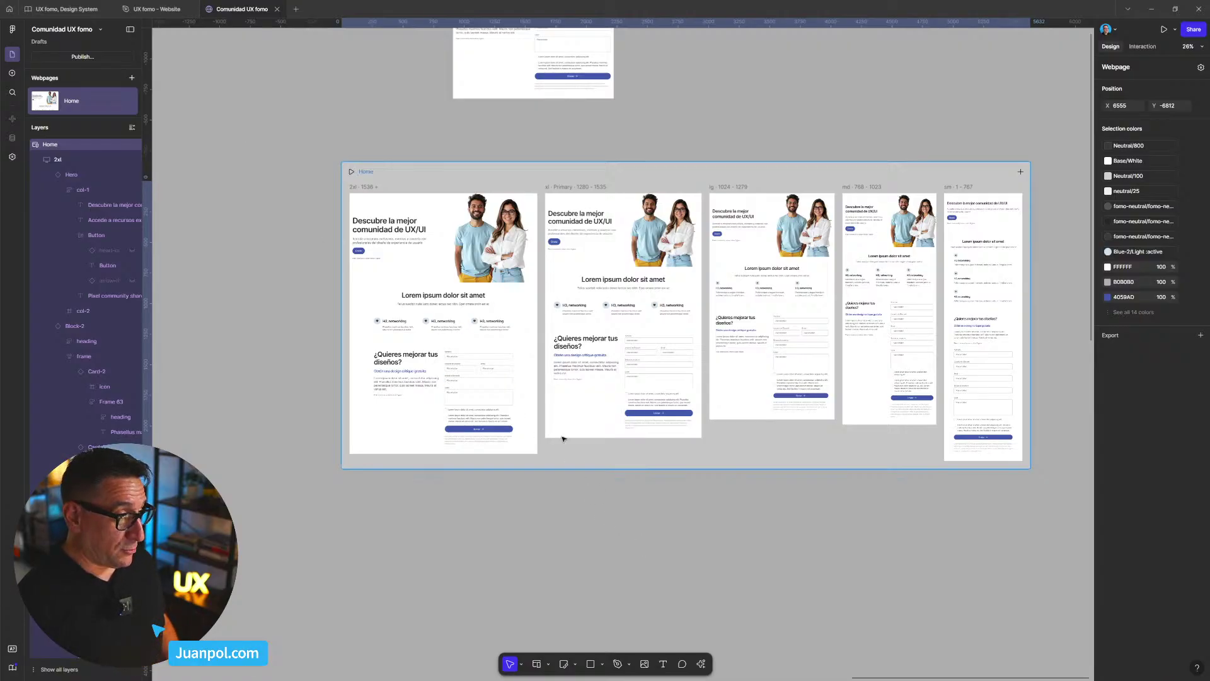
scroll(563, 438, up, 5)
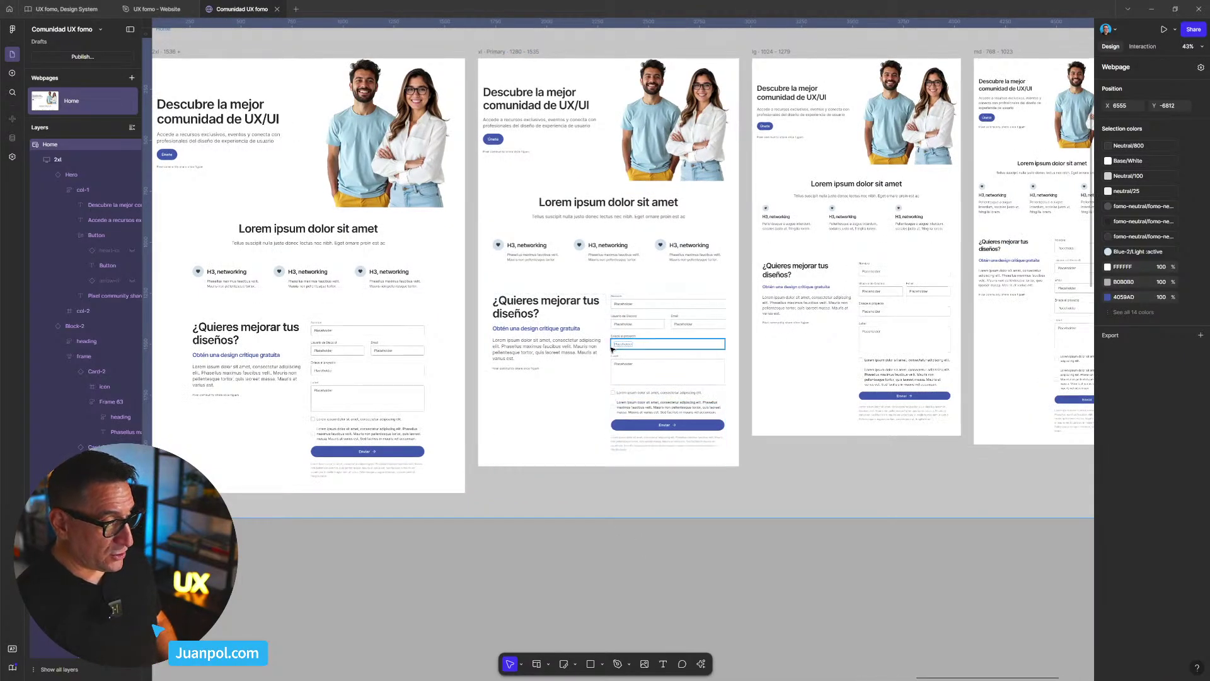
- Select both checkbox squares in the xl form and their breakpoint counterparts, and try FF0000 in place of their B0B0B0 stroke colour
scroll(611, 348, up, 10)
click(611, 435)
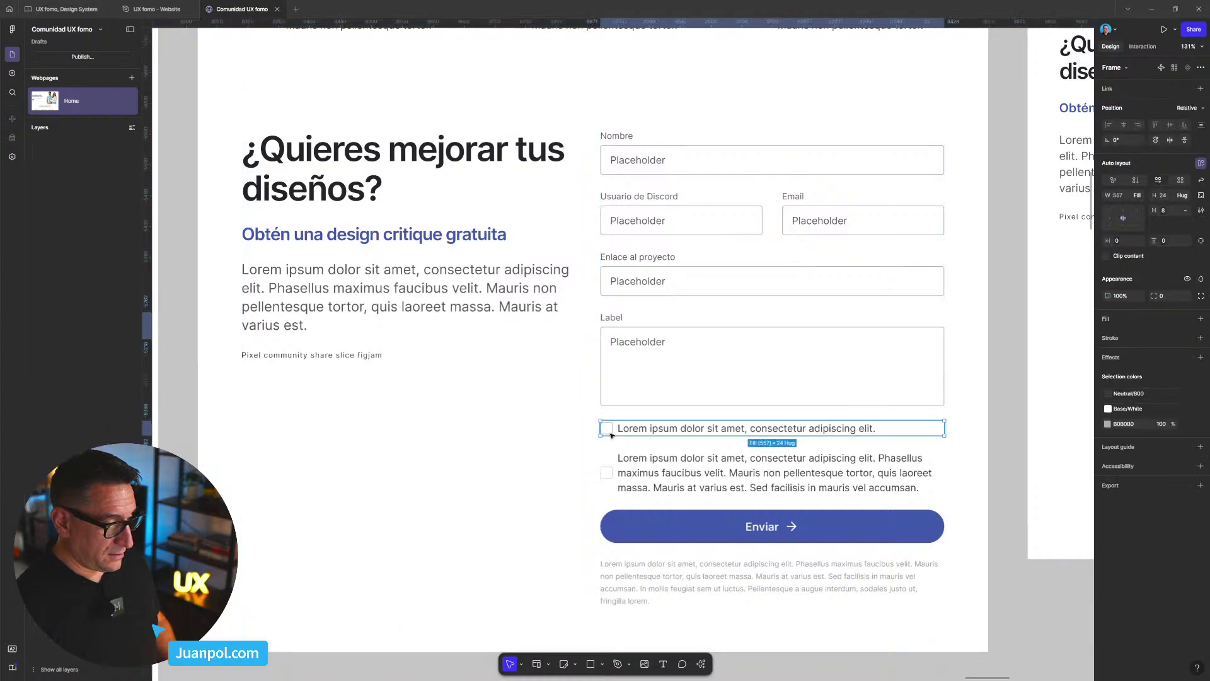
double_click(609, 430)
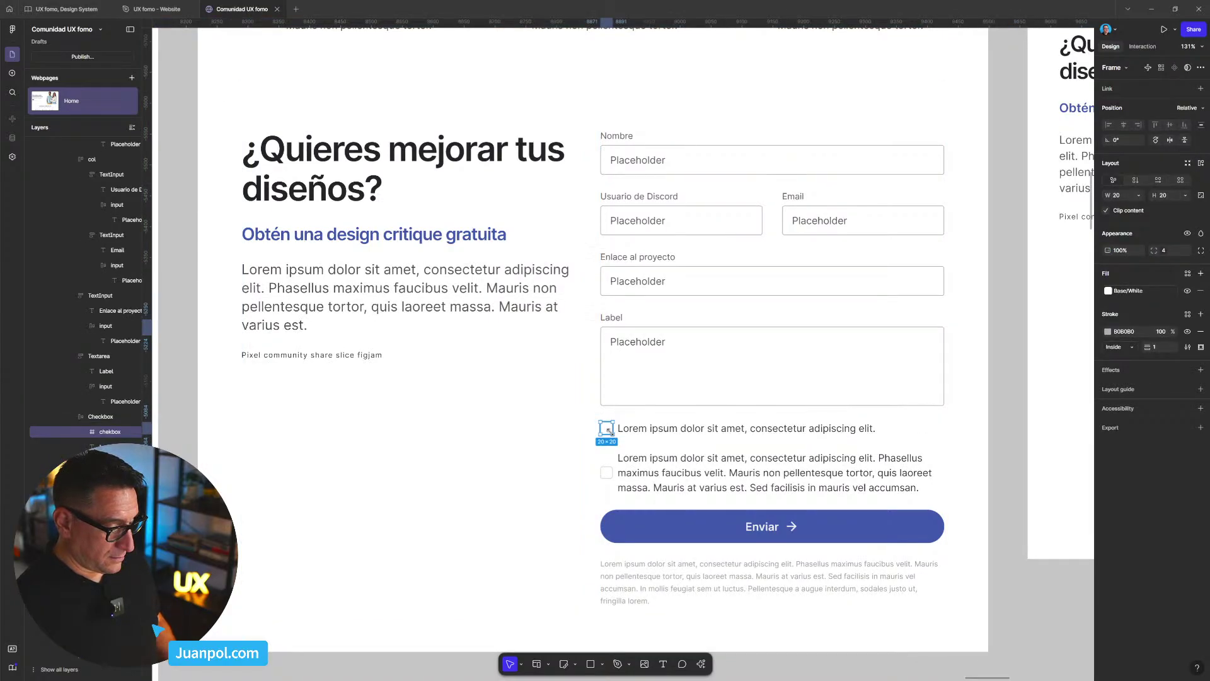
click(607, 473)
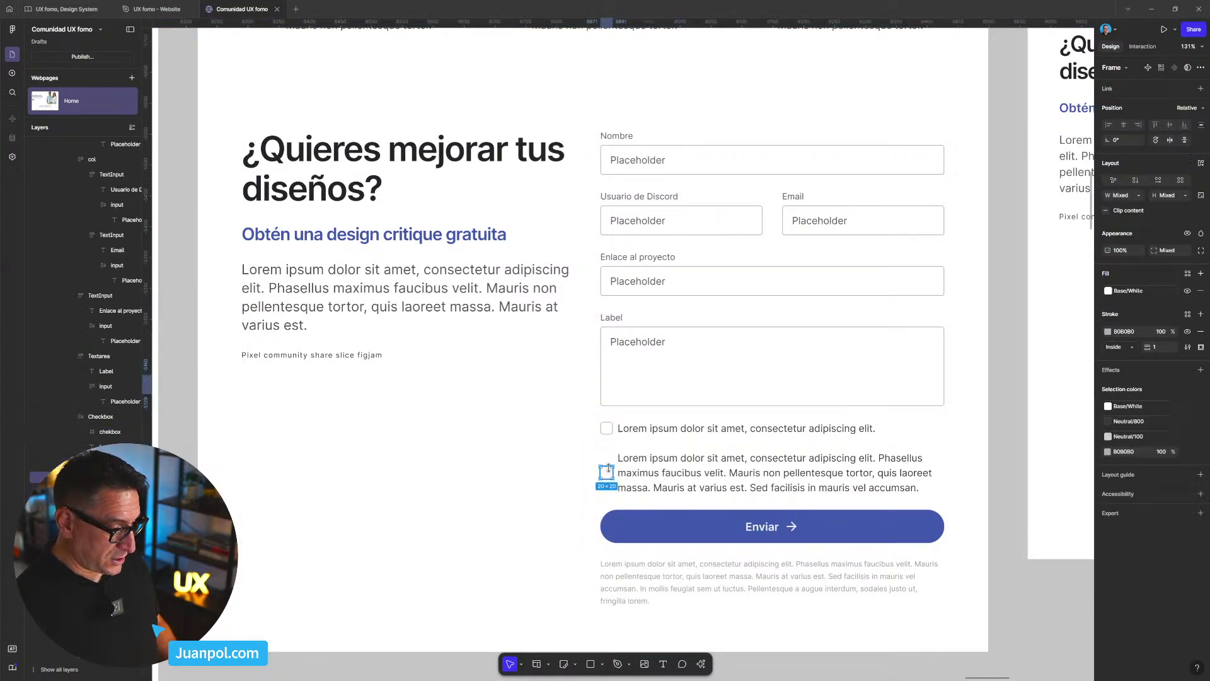
shift+click(606, 429)
scroll(608, 435, down, 5)
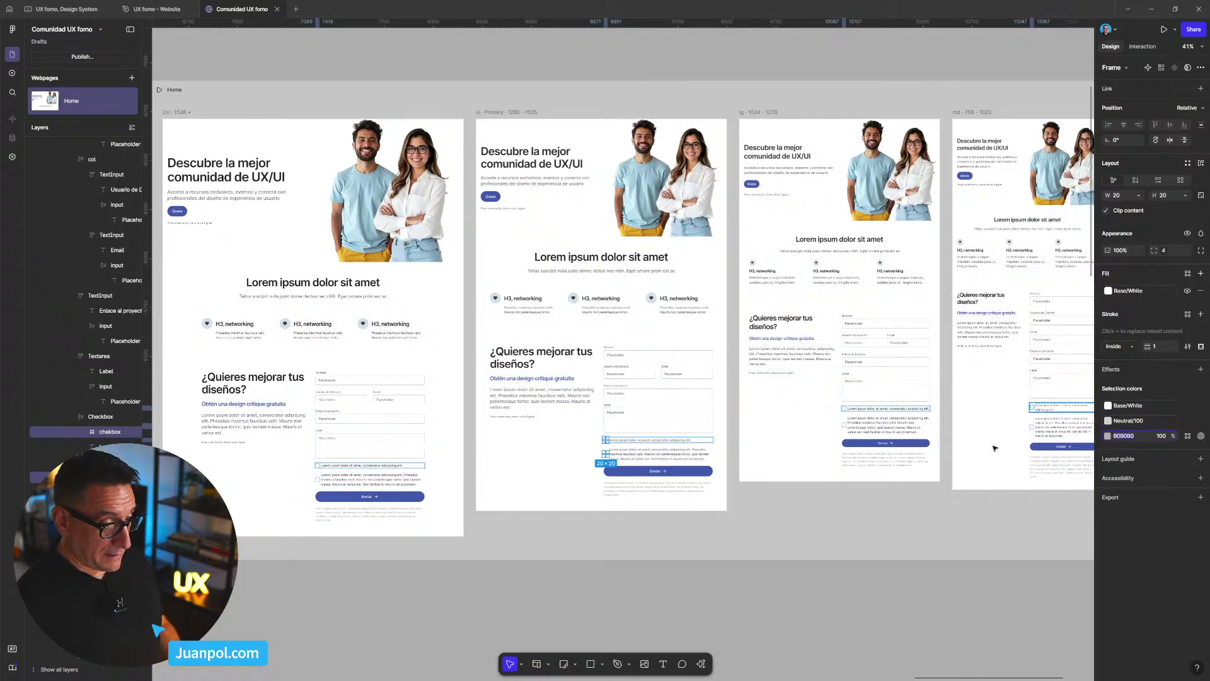
scroll(1095, 440, down, 3)
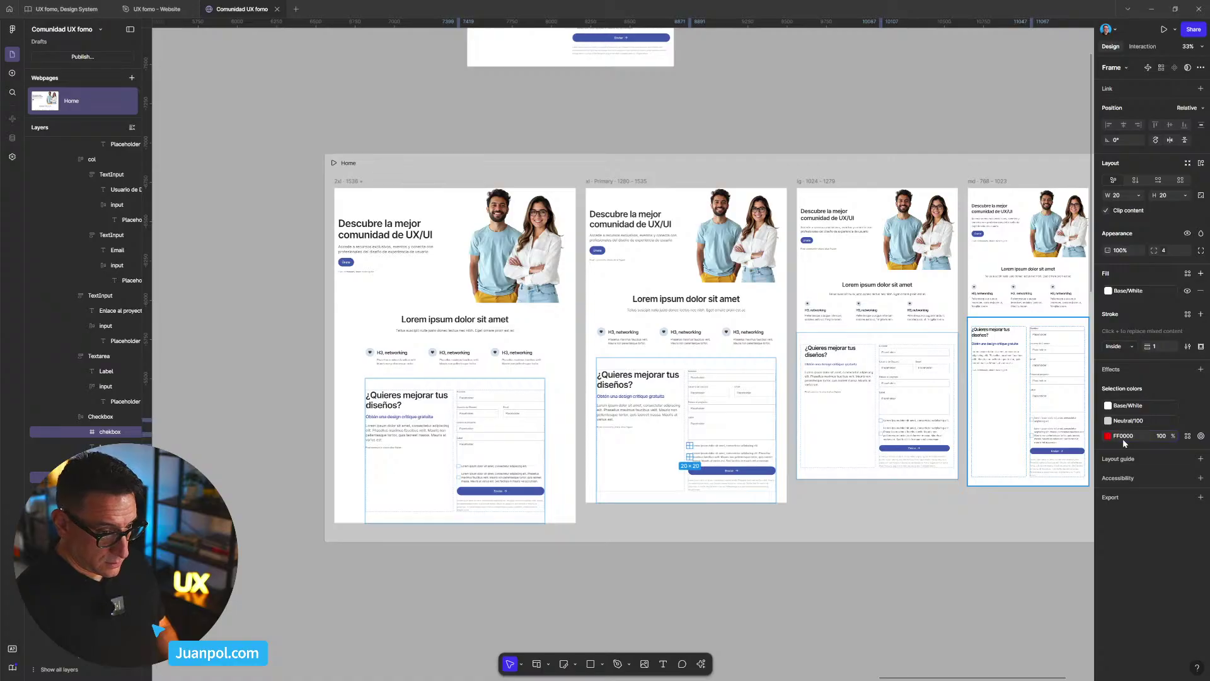
- Check the red test borders on the checkboxes across the breakpoints, and undo the colour change
scroll(912, 432, up, 8)
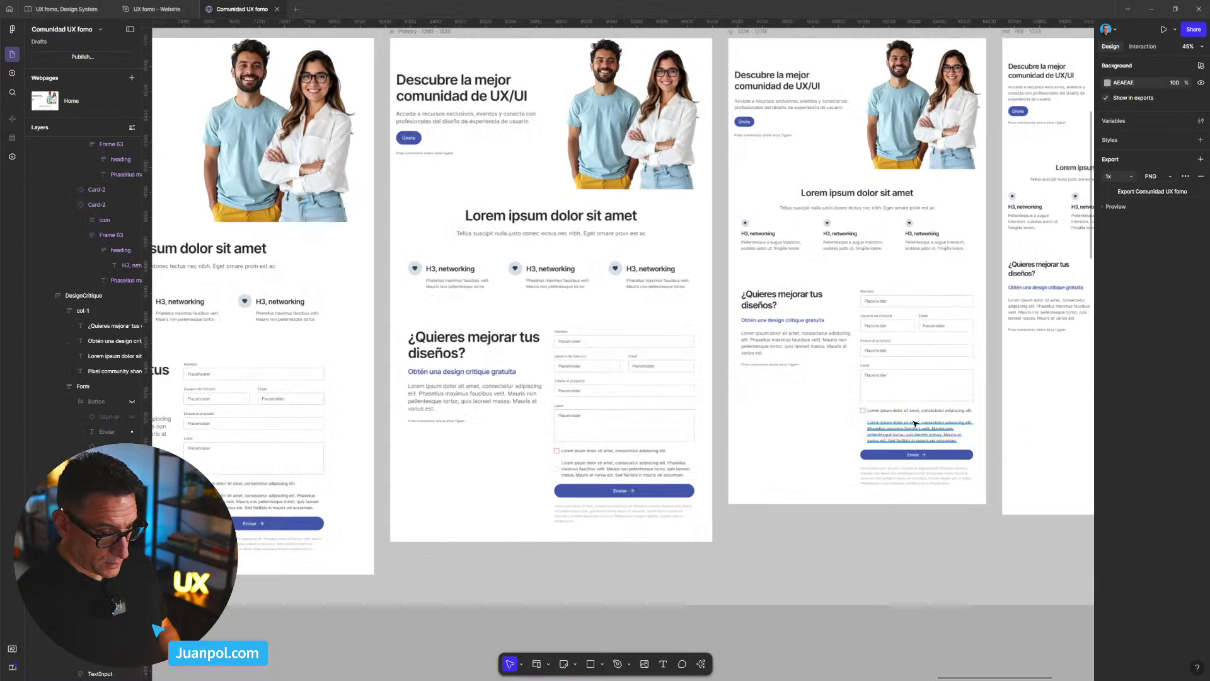
scroll(764, 470, down, 4)
scroll(371, 597, down, 3)
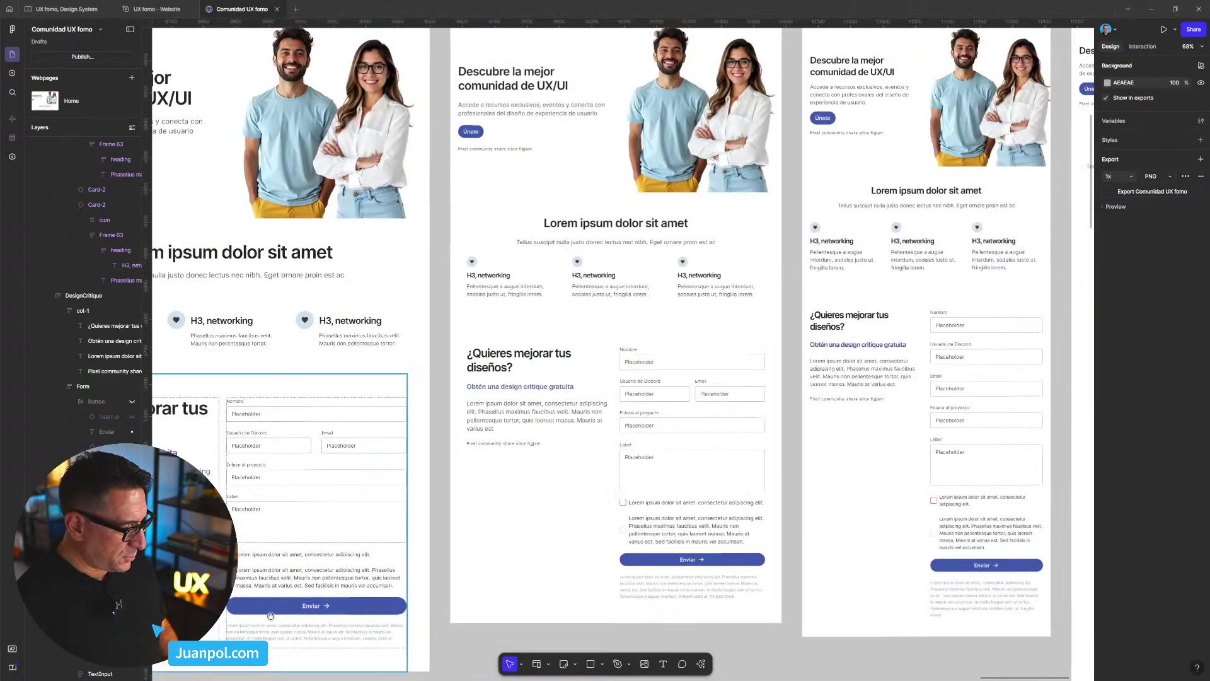
drag(314, 589, 381, 557)
key(ctrl+z)
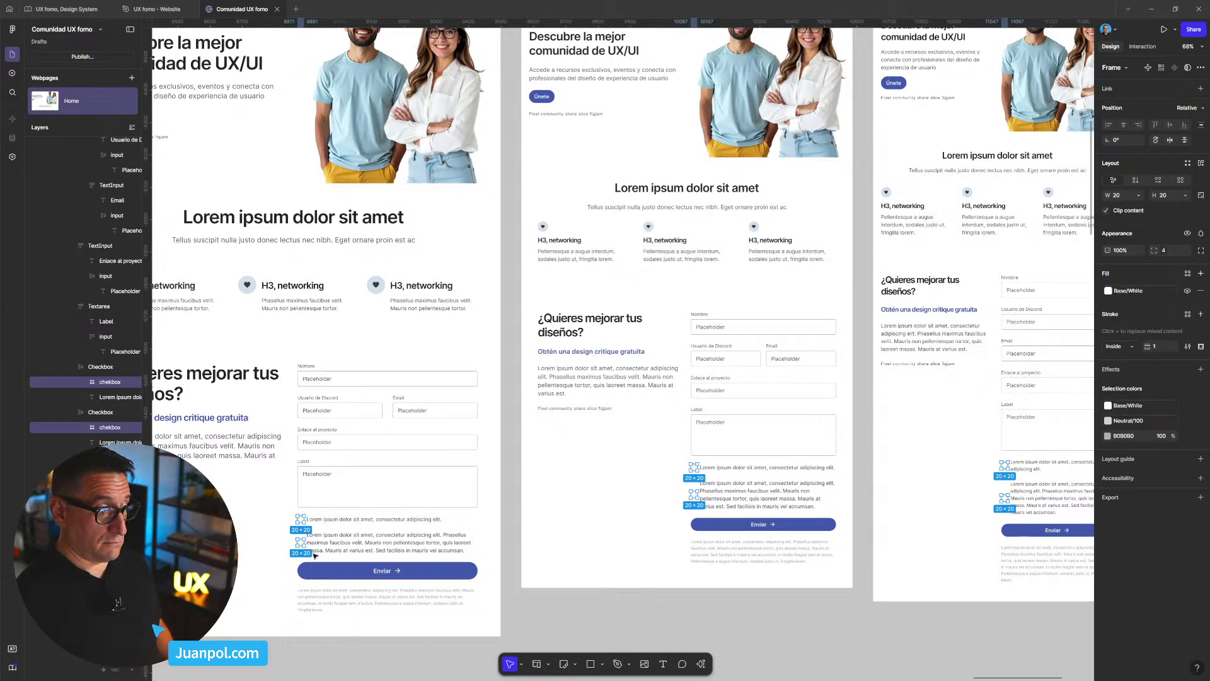
- Compare the border colours of the two checkbox squares in the xl form, inspecting the first square's stroke
scroll(318, 551, up, 10)
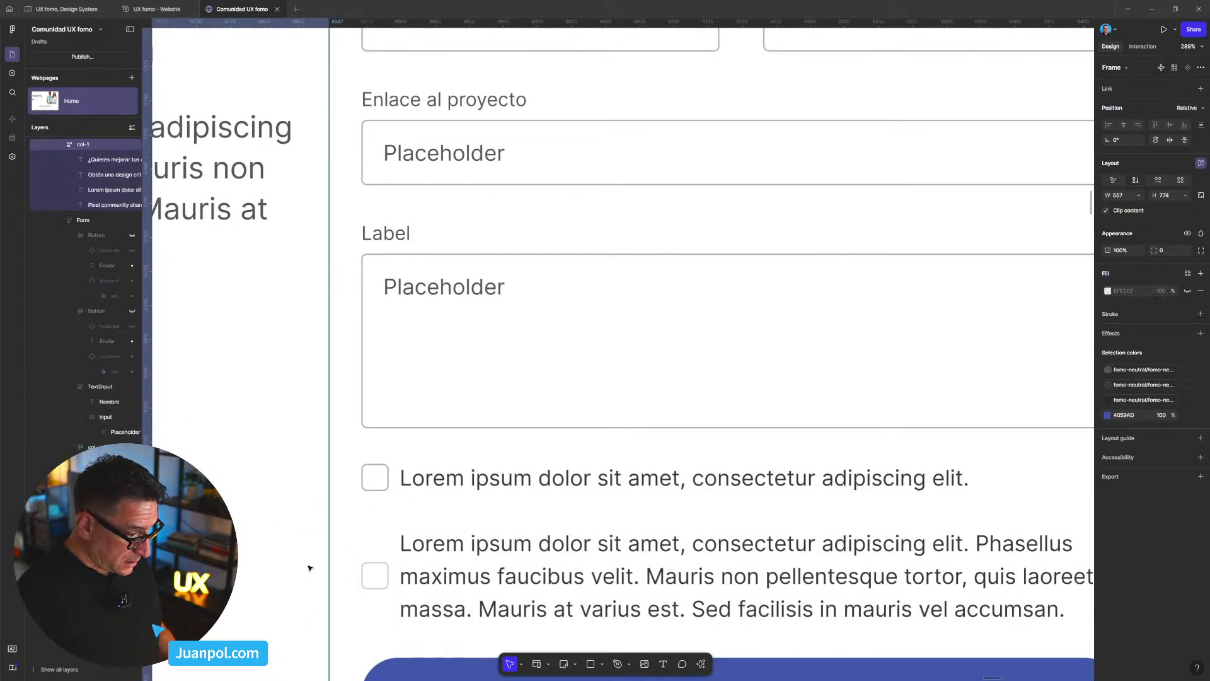
scroll(372, 568, down, 6)
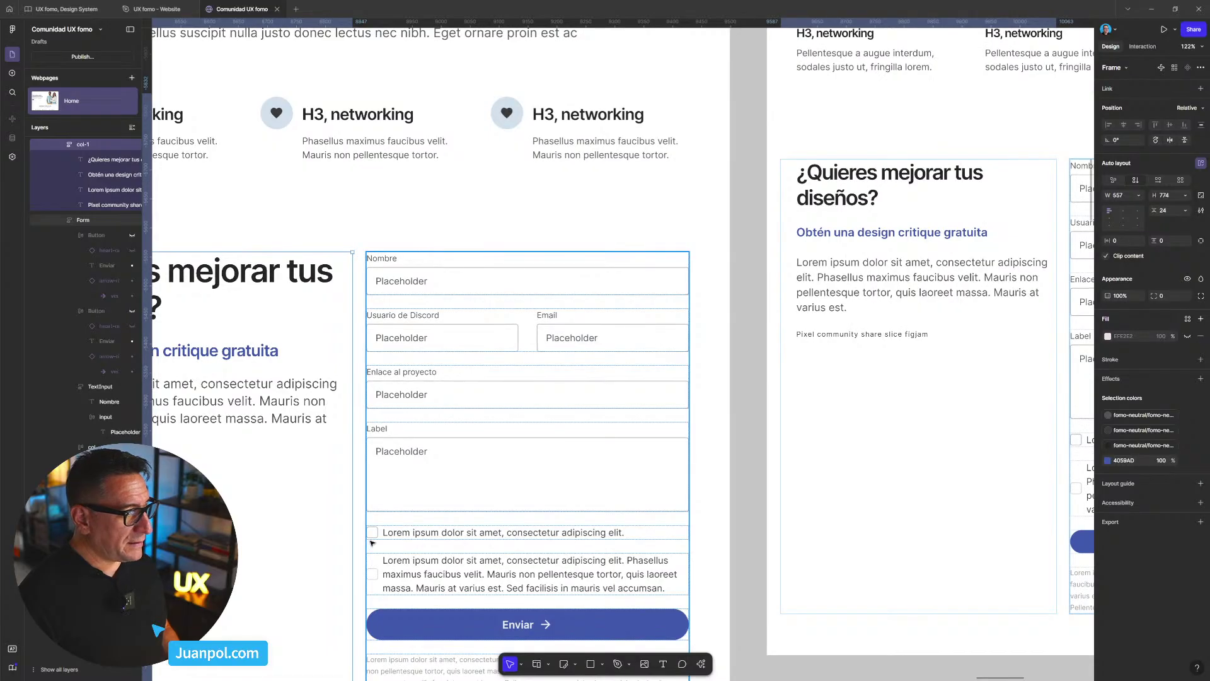
scroll(373, 562, down, 3)
scroll(378, 572, up, 4)
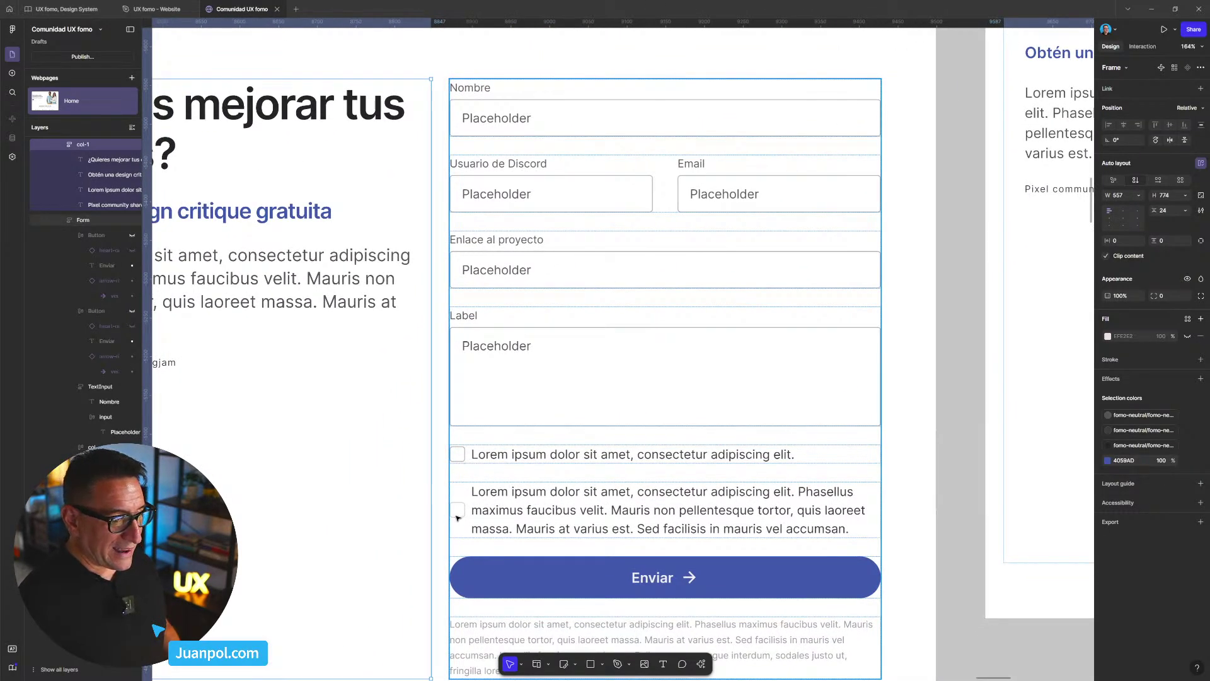
click(460, 455)
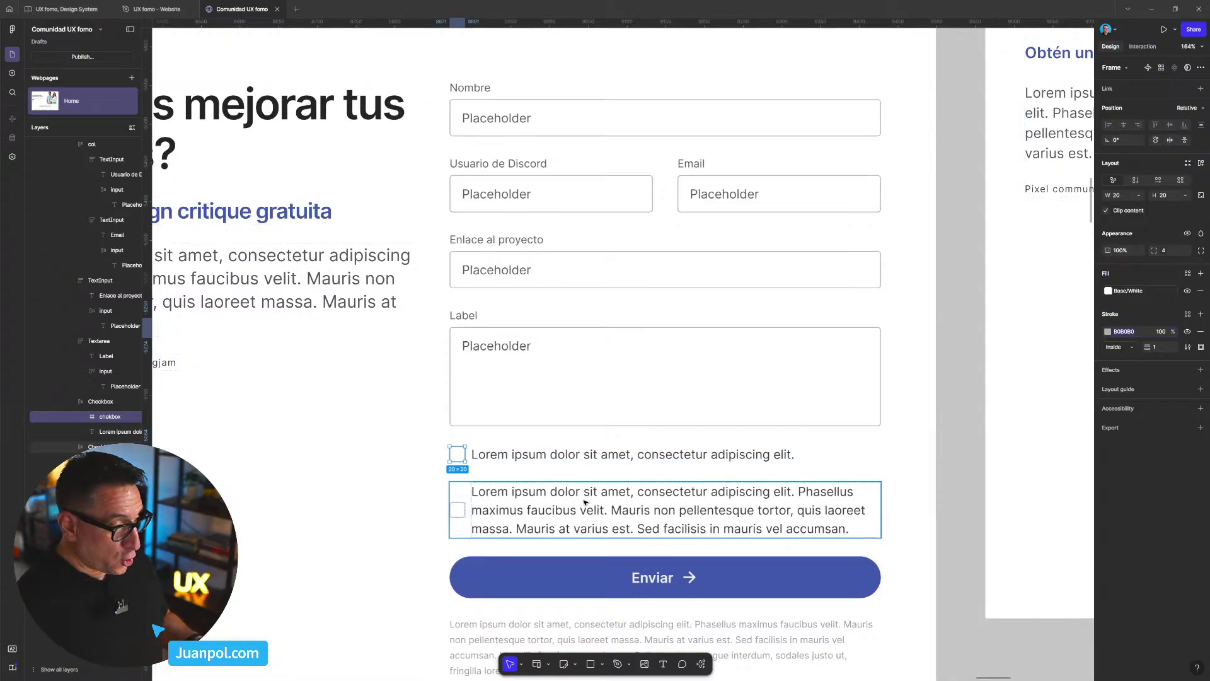
scroll(472, 519, down, 6)
scroll(471, 519, down, 3)
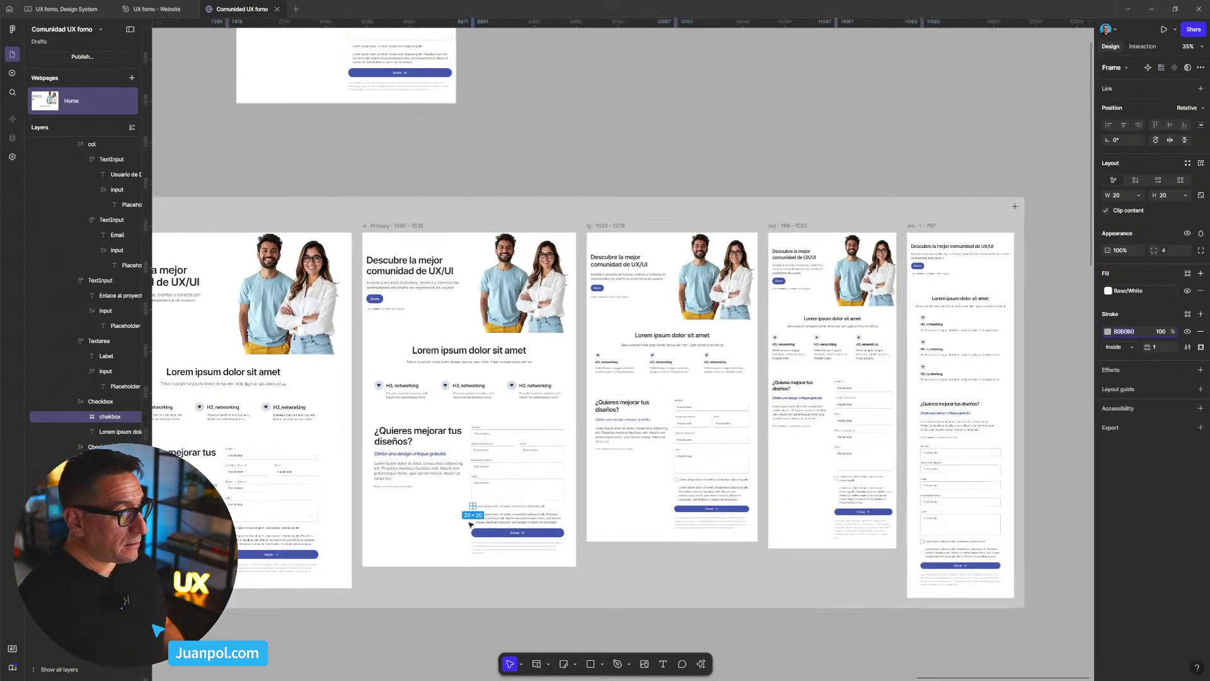
scroll(495, 538, up, 8)
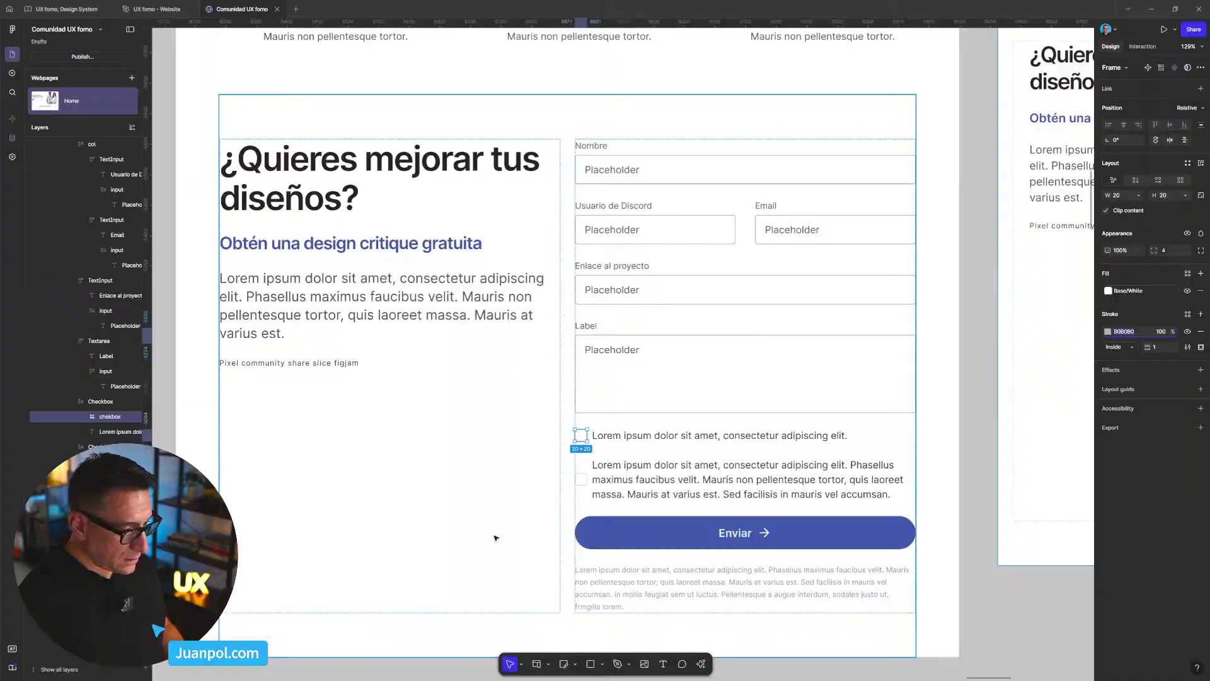
- Detach the Neutral/100 variable from the second checkbox square's stroke across all breakpoints and set the colour to B0B0B0
double_click(581, 482)
scroll(584, 498, down, 6)
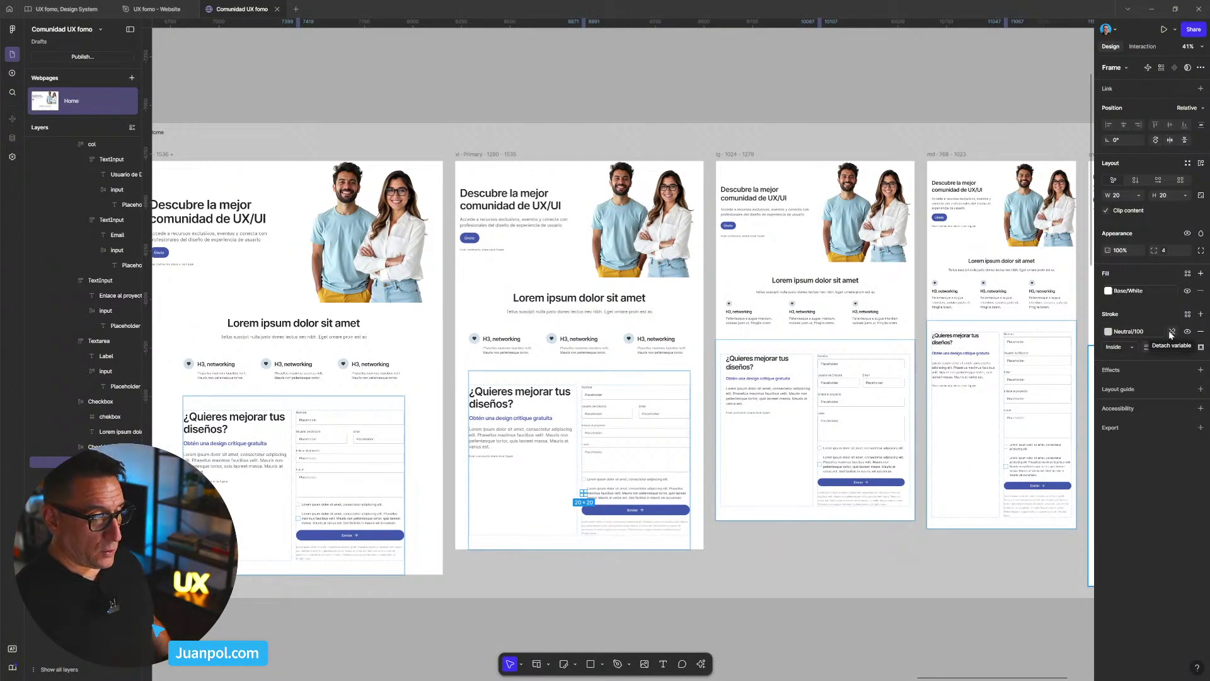
click(1173, 332)
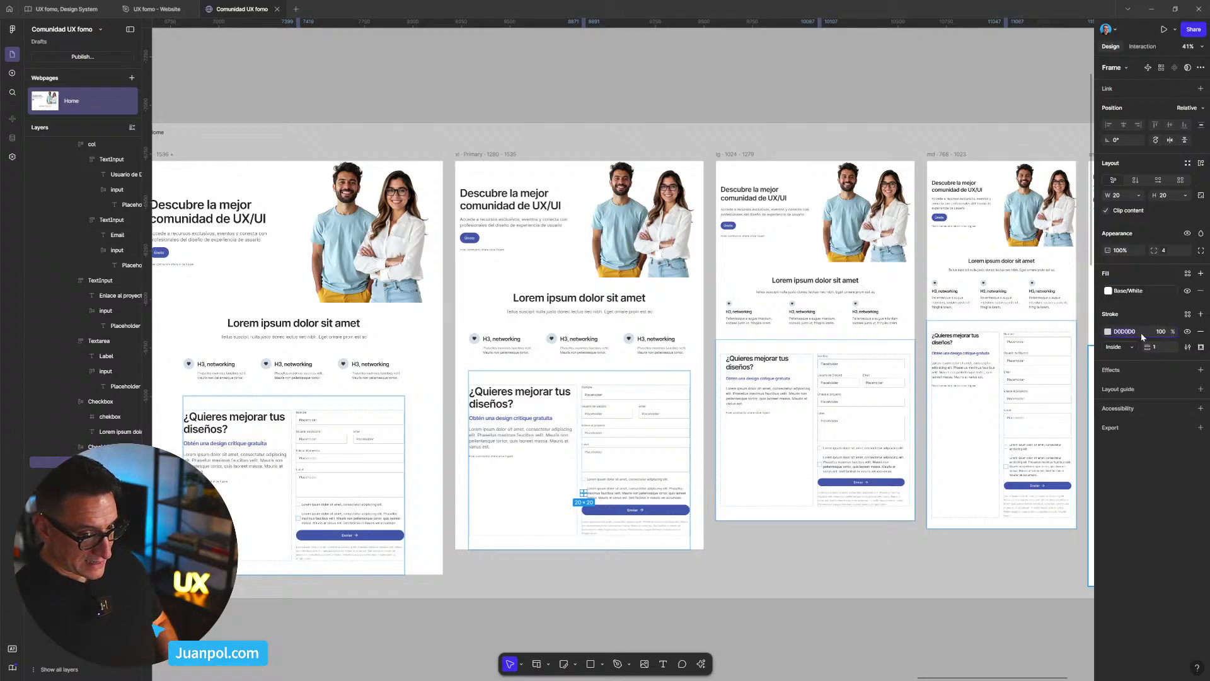
text(B0B0B0)
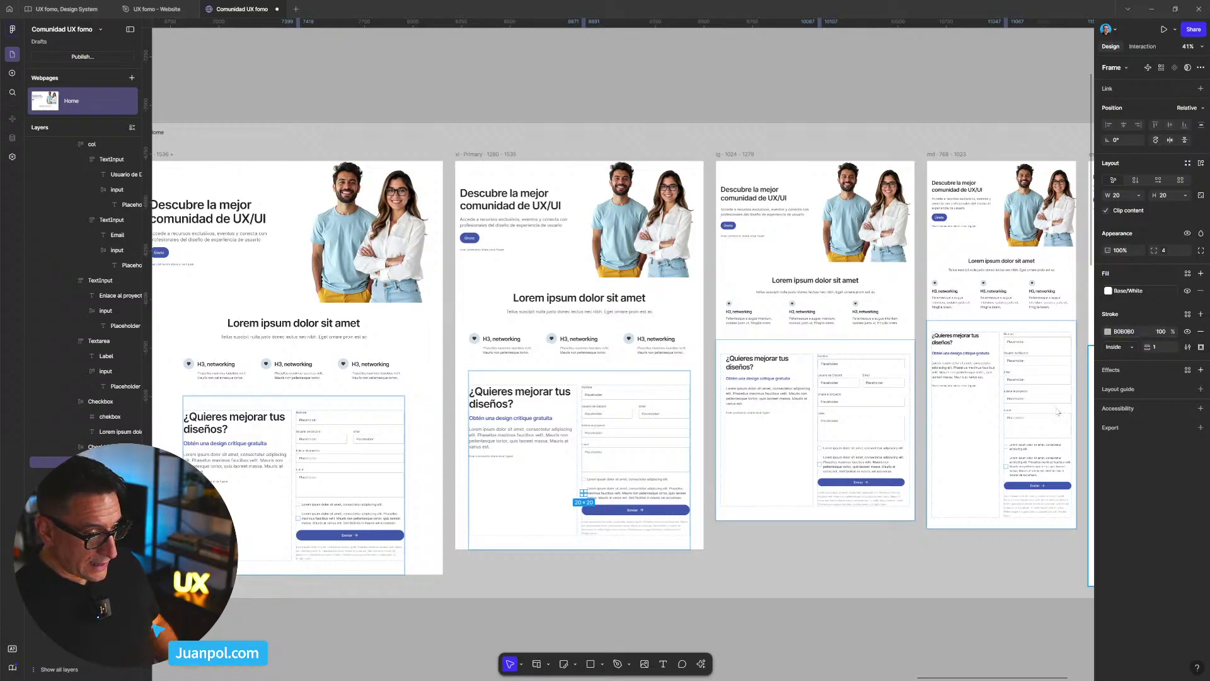
click(834, 603)
scroll(825, 474, up, 8)
scroll(808, 458, down, 10)
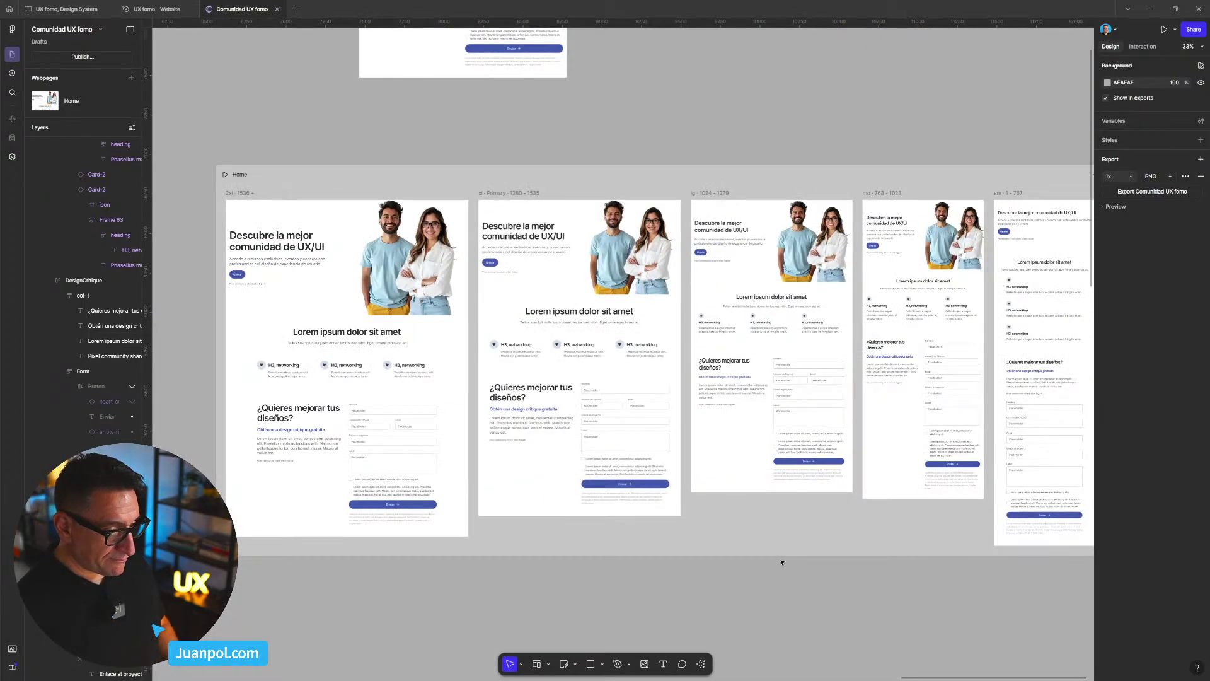
- Review the Home webpage's five breakpoint layouts side by side, from the hero down to the form's checkboxes and small print
drag(783, 562, 744, 517)
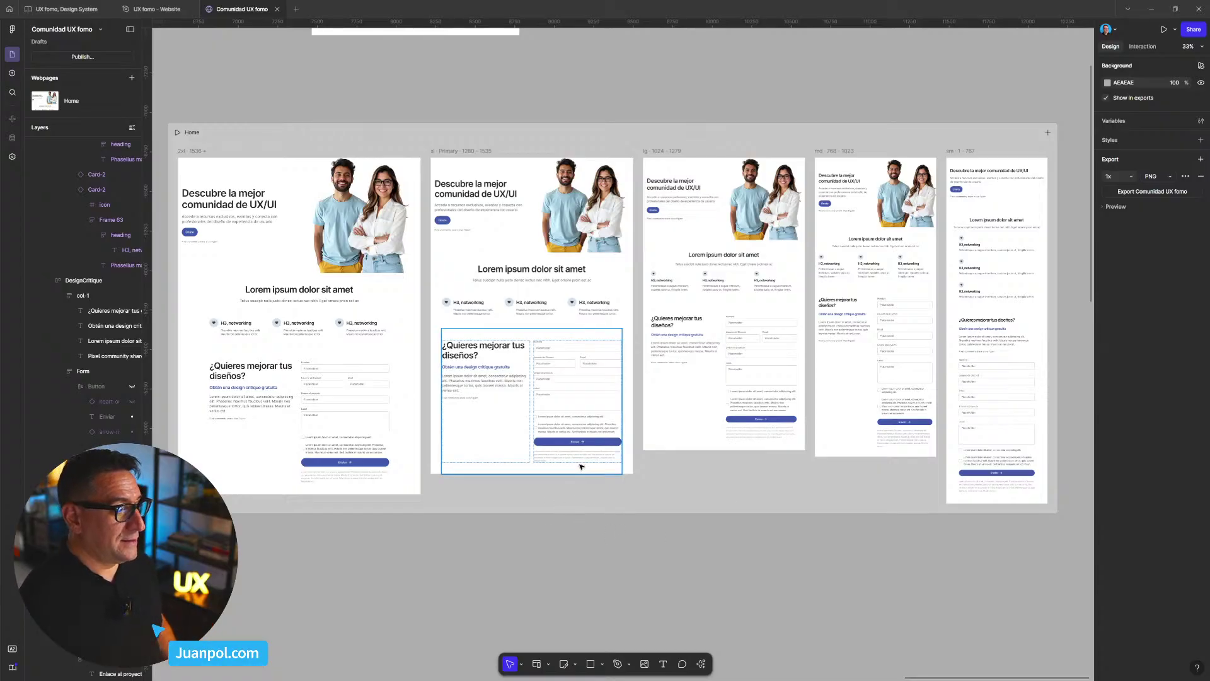
scroll(580, 382, down, 1)
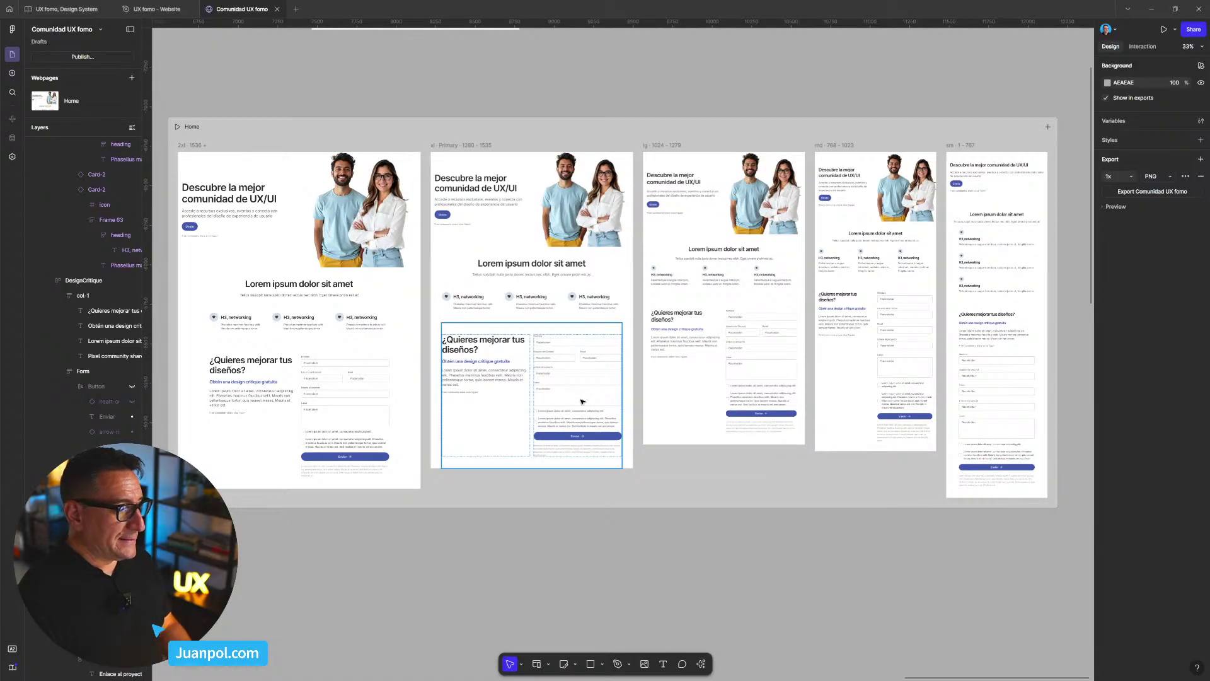
scroll(584, 407, up, 2)
scroll(585, 408, up, 5)
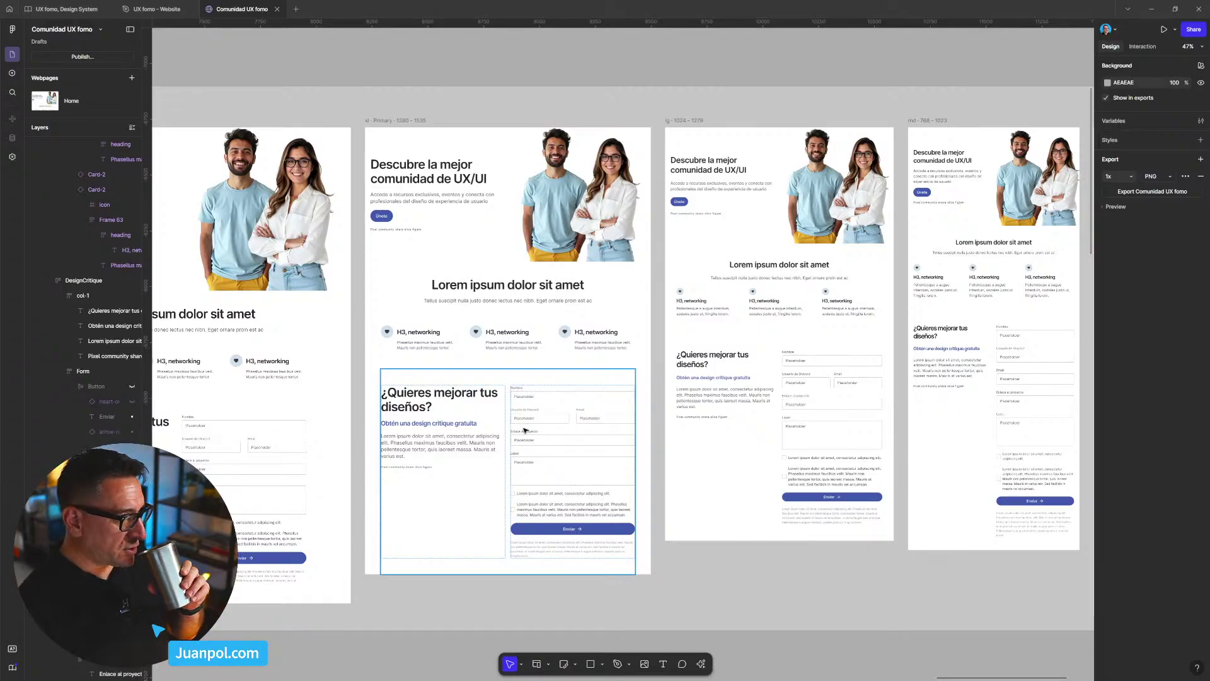
scroll(520, 441, down, 3)
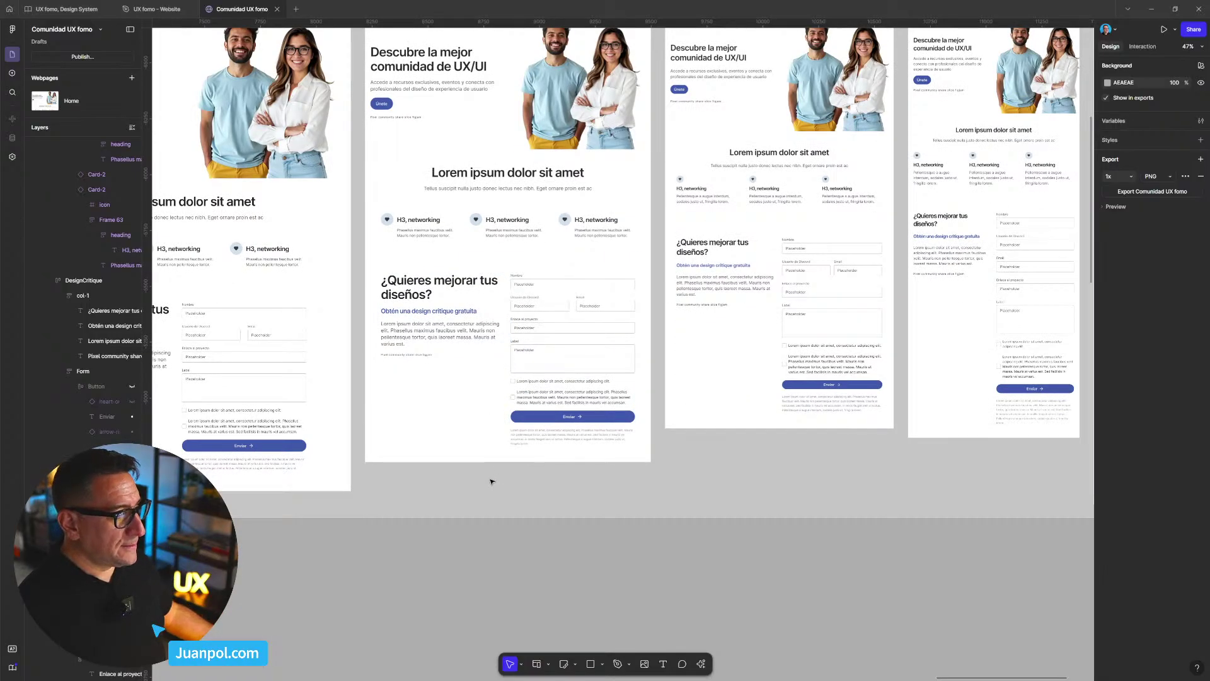
scroll(491, 482, down, 1)
scroll(564, 570, down, 5)
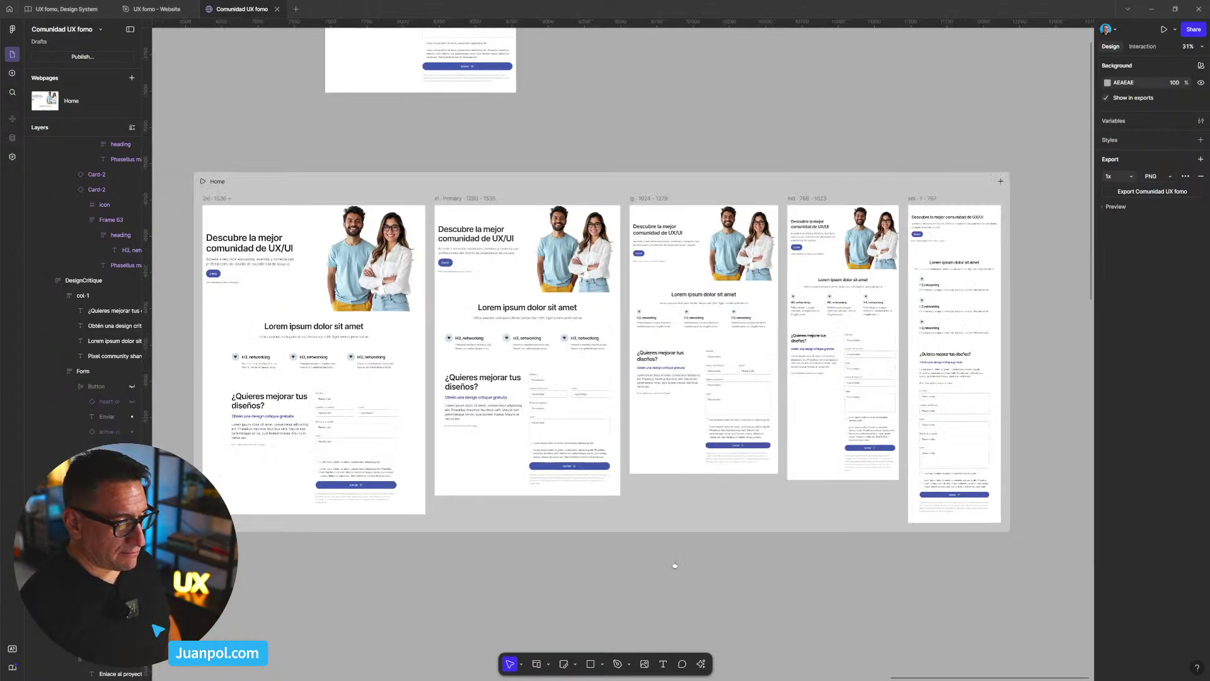
scroll(632, 527, up, 3)
scroll(650, 527, up, 3)
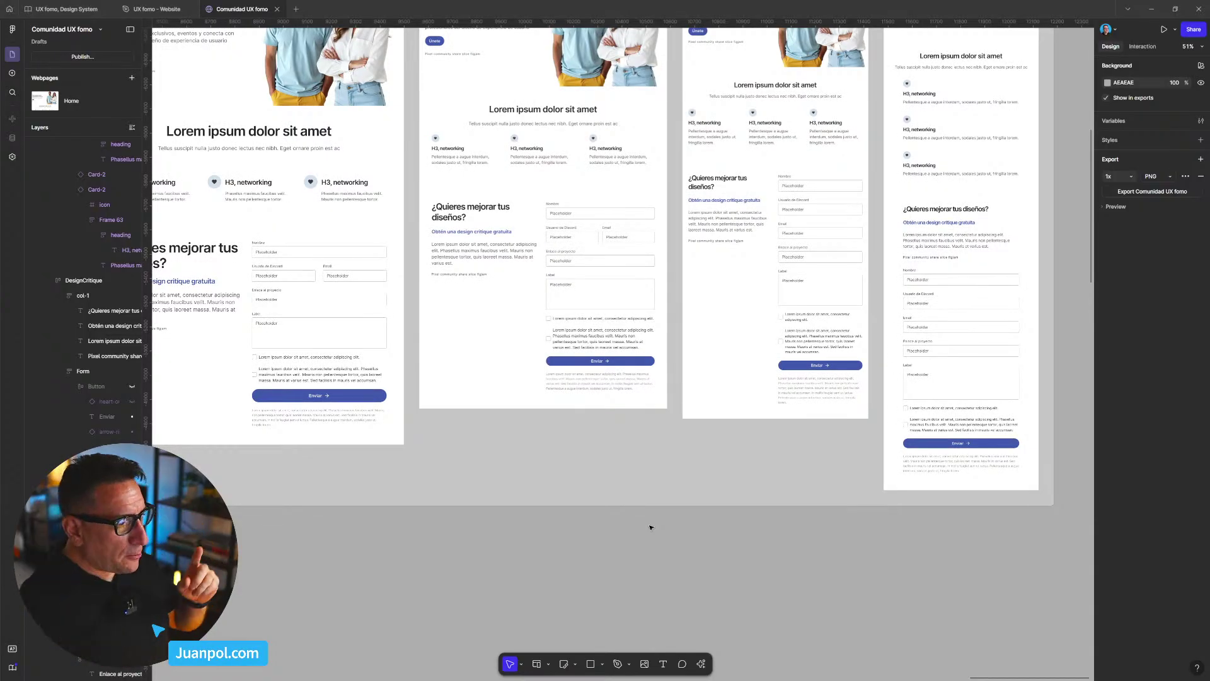
scroll(539, 194, up, 3)
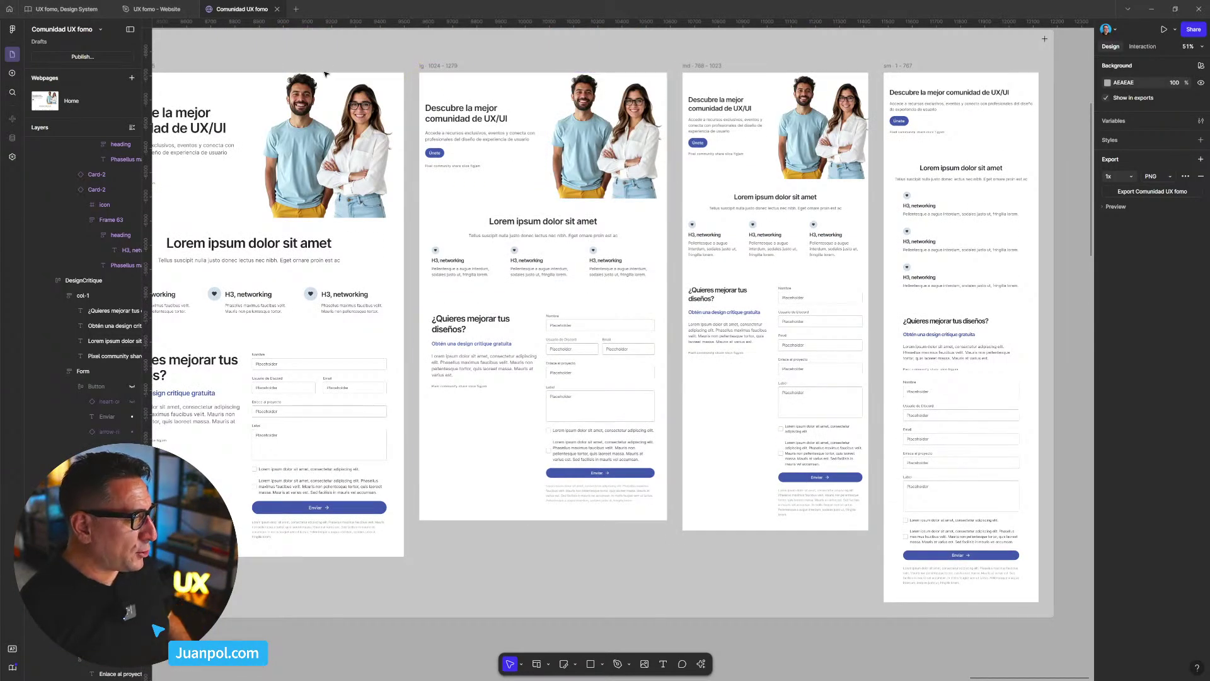
scroll(665, 139, down, 5)
scroll(637, 114, up, 2)
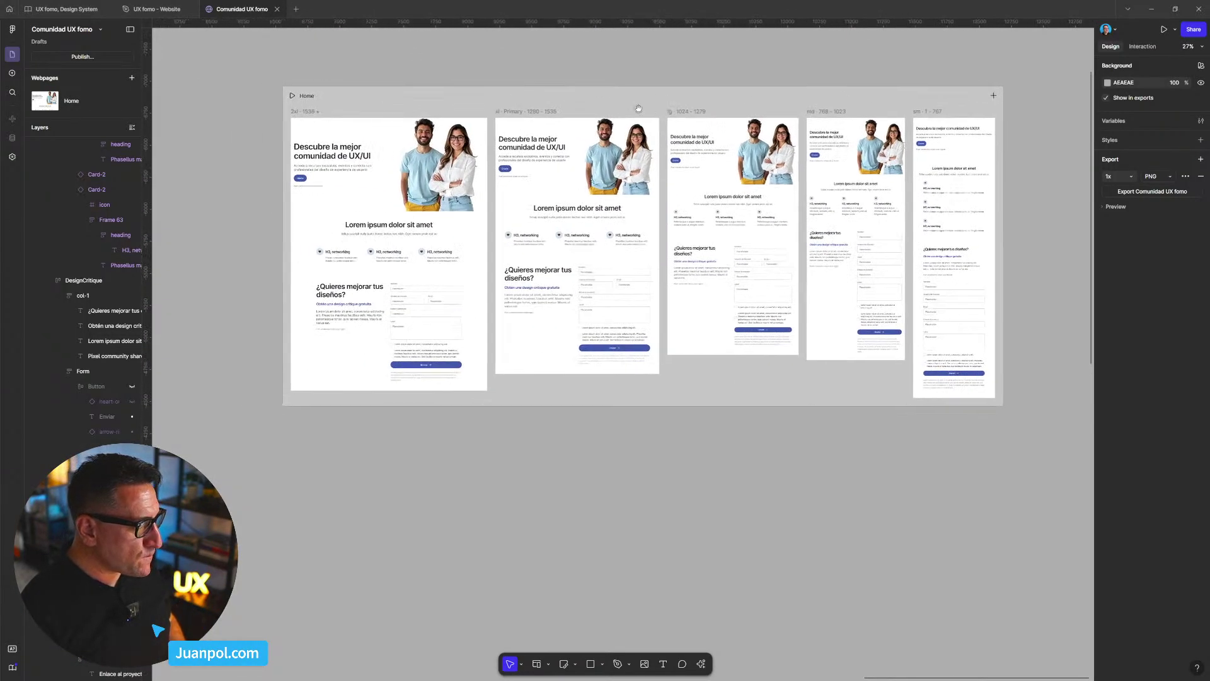
- Preview the Home webpage, review the networking cards and form, narrow the width to 1172 px, and return to the canvas
click(421, 94)
key(shift+space)
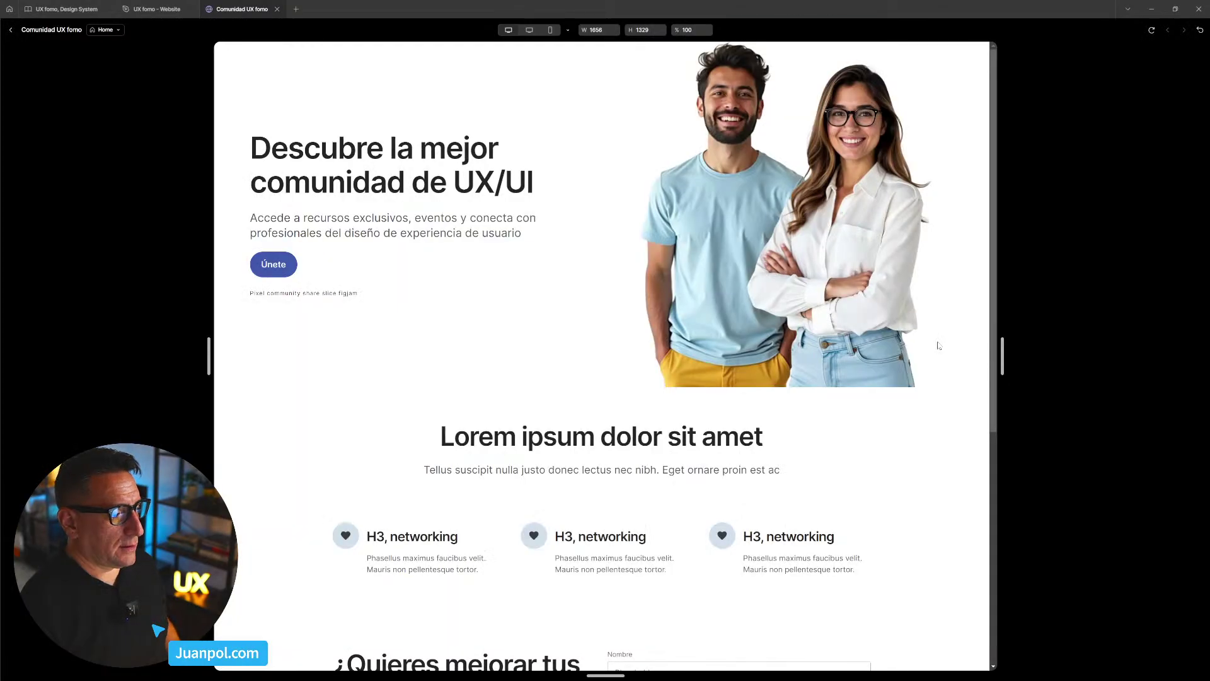
scroll(770, 446, down, 6)
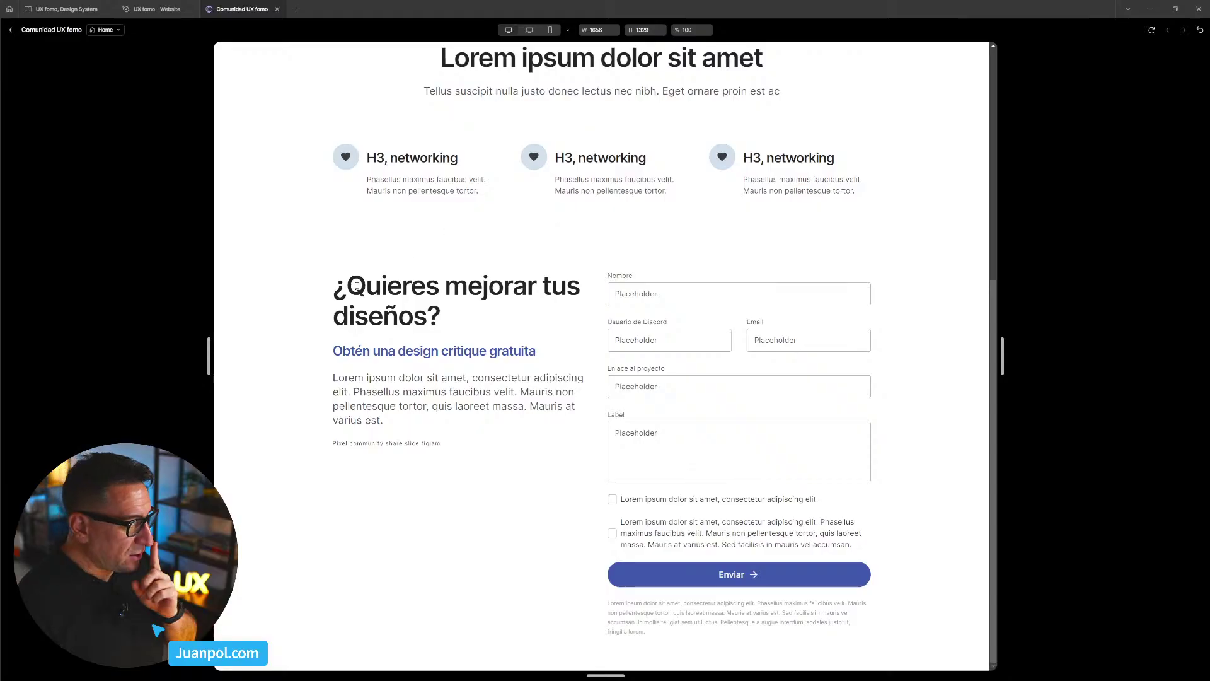
drag(1002, 348, 886, 349)
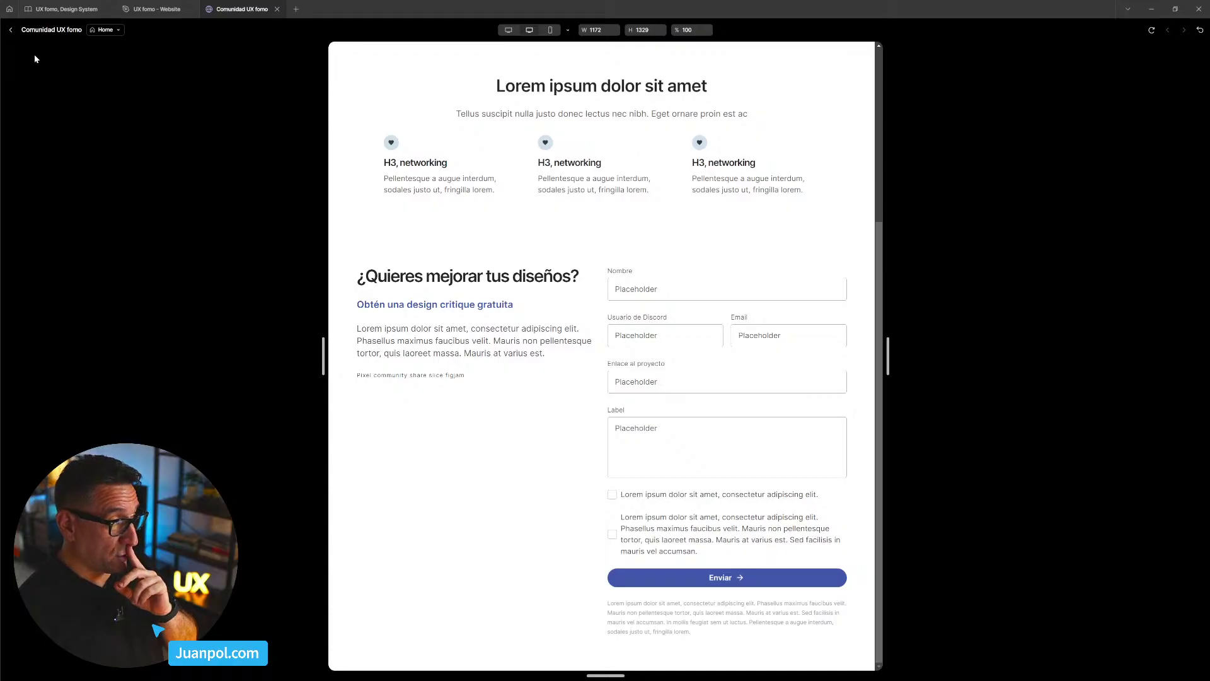
click(11, 30)
- Inspect the first networking card and the row frame containing all three cards in the lg breakpoint
scroll(726, 268, up, 5)
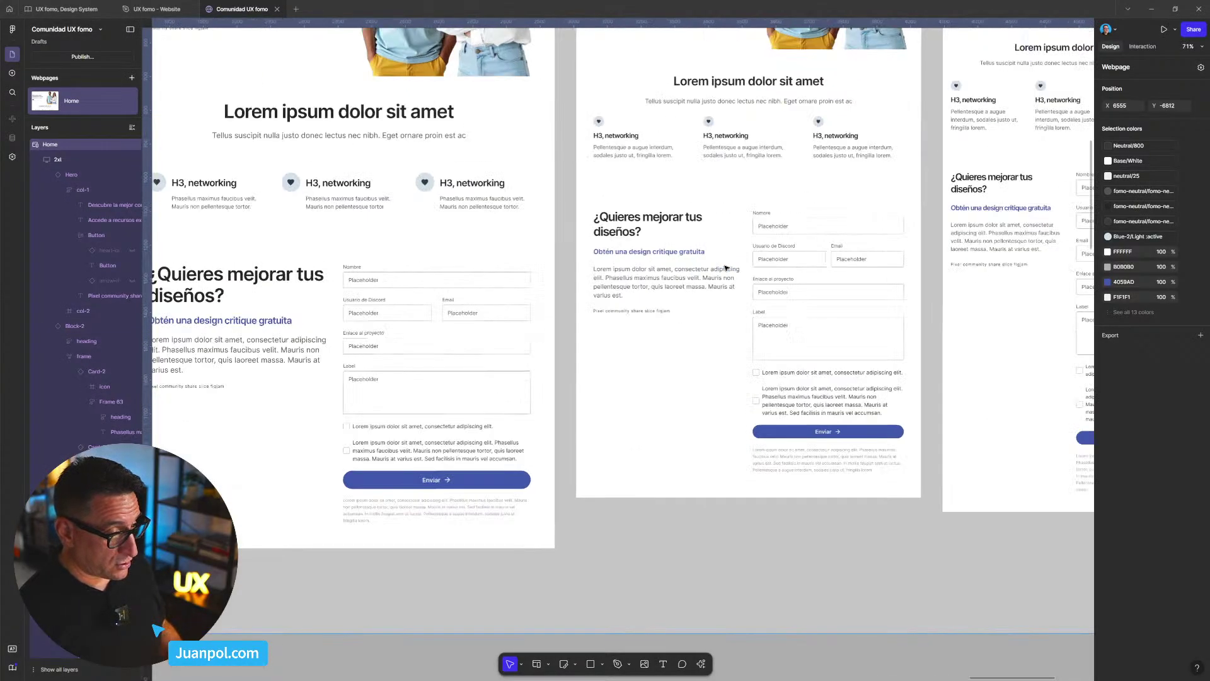
scroll(726, 268, up, 4)
click(559, 187)
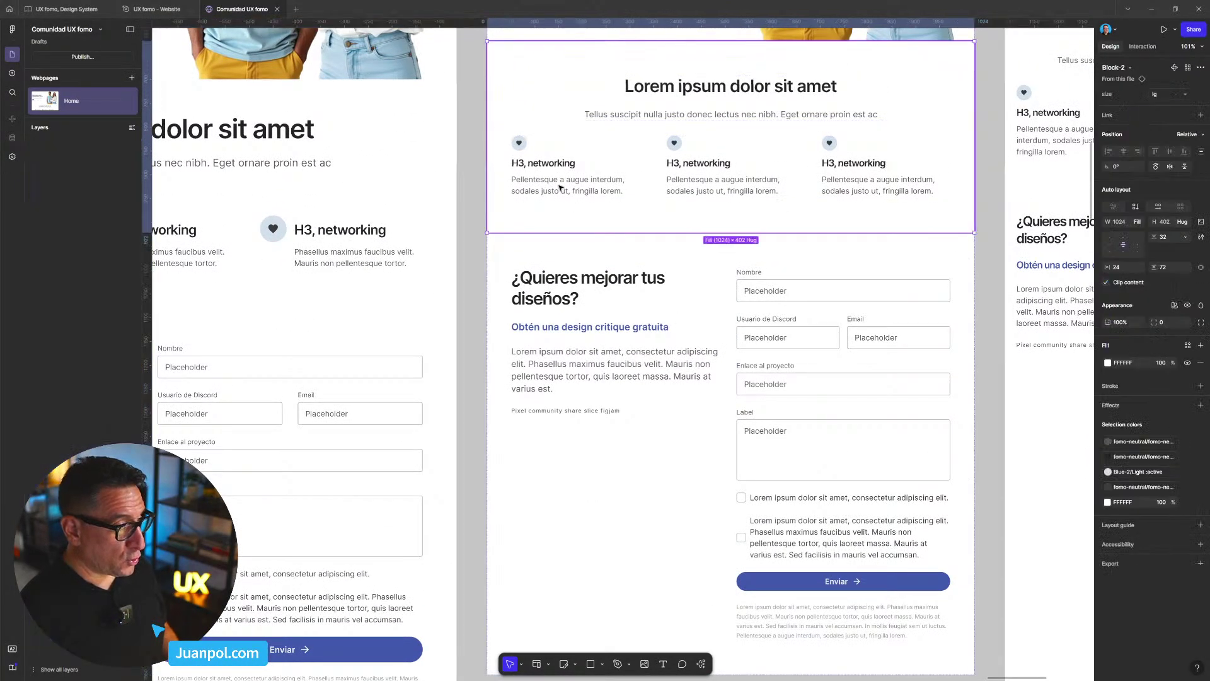
double_click(559, 187)
double_click(559, 188)
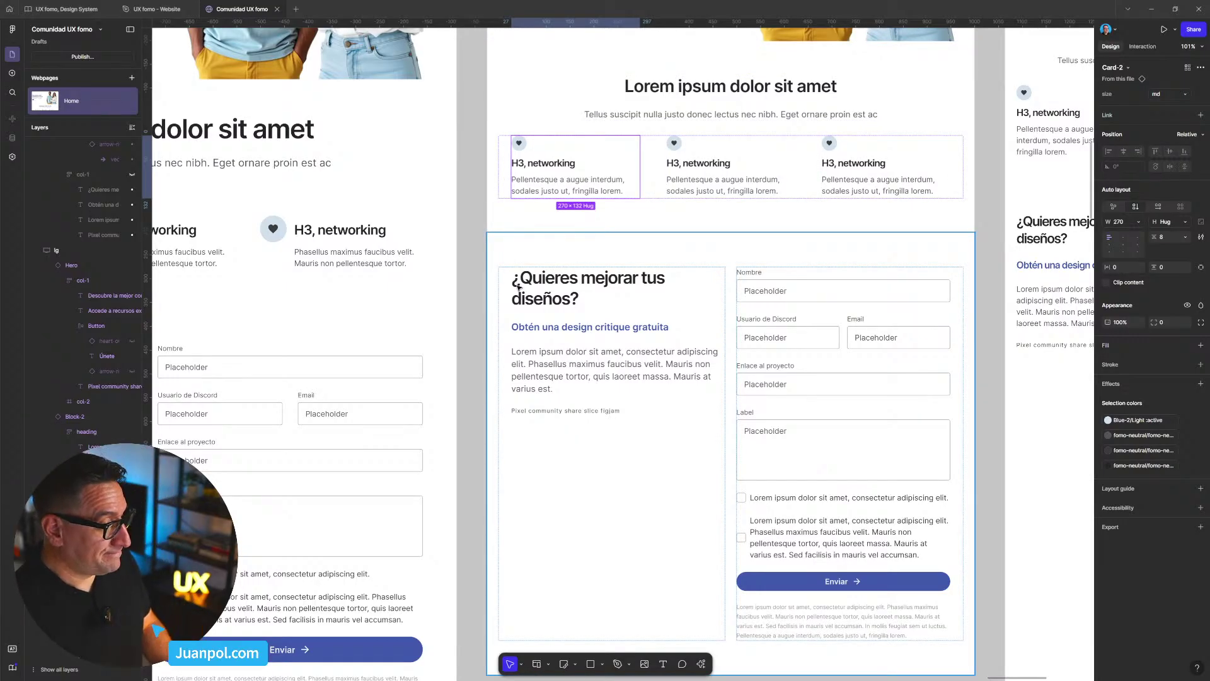
click(508, 188)
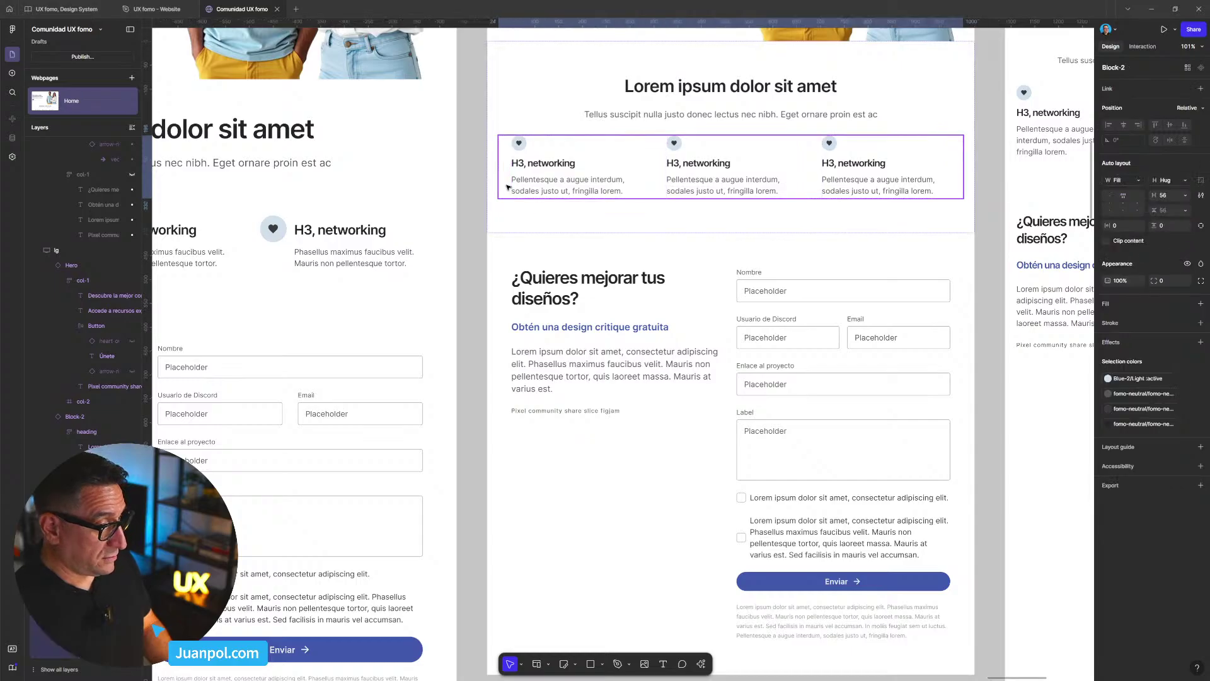
- Open the main component of the lg breakpoint's first networking card and check the md variant's width sizing options
scroll(539, 183, down, 5)
click(541, 179)
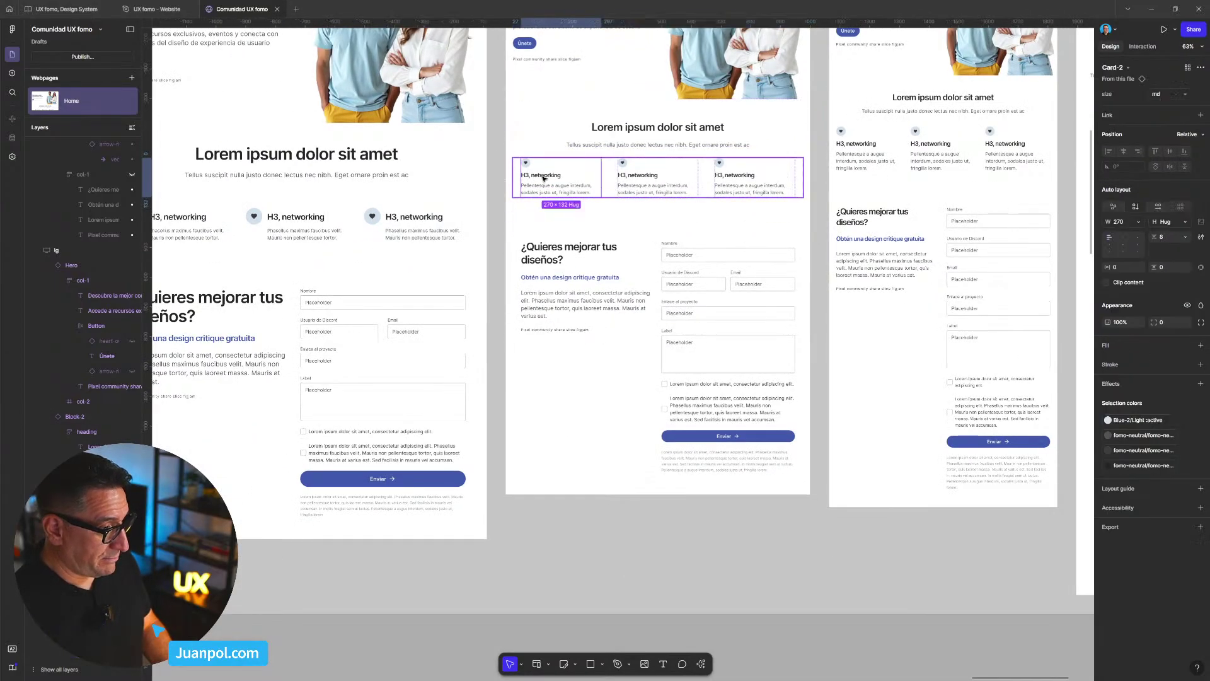
right_click(534, 179)
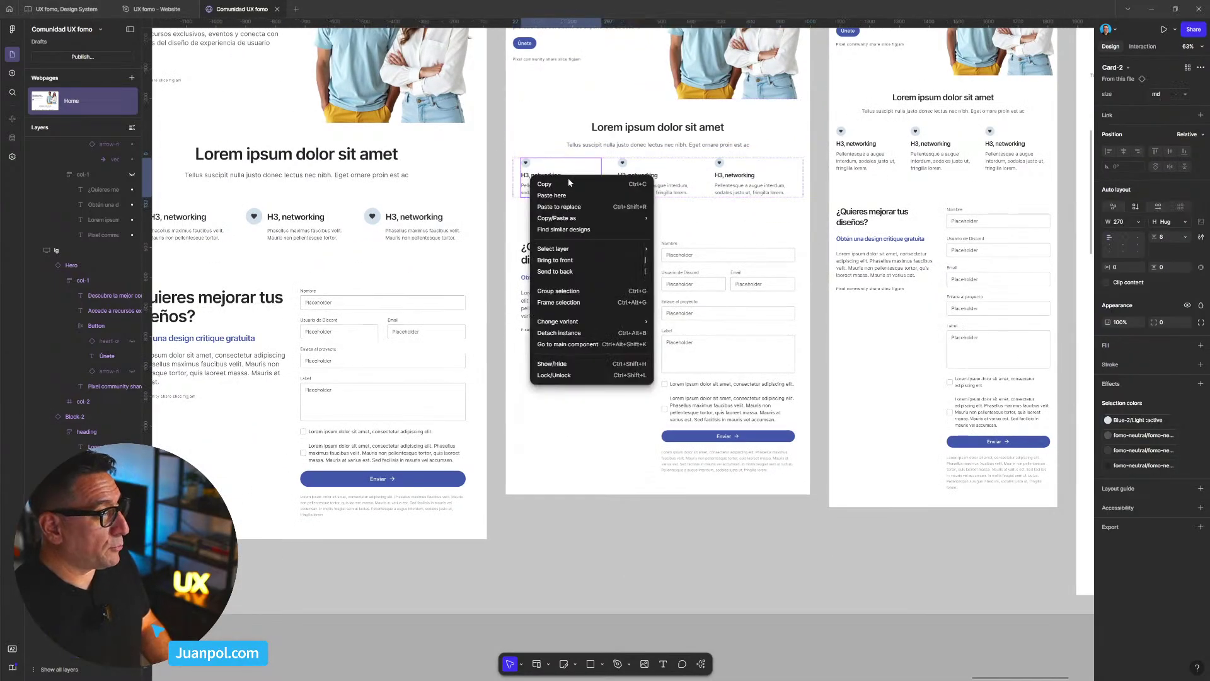
click(568, 344)
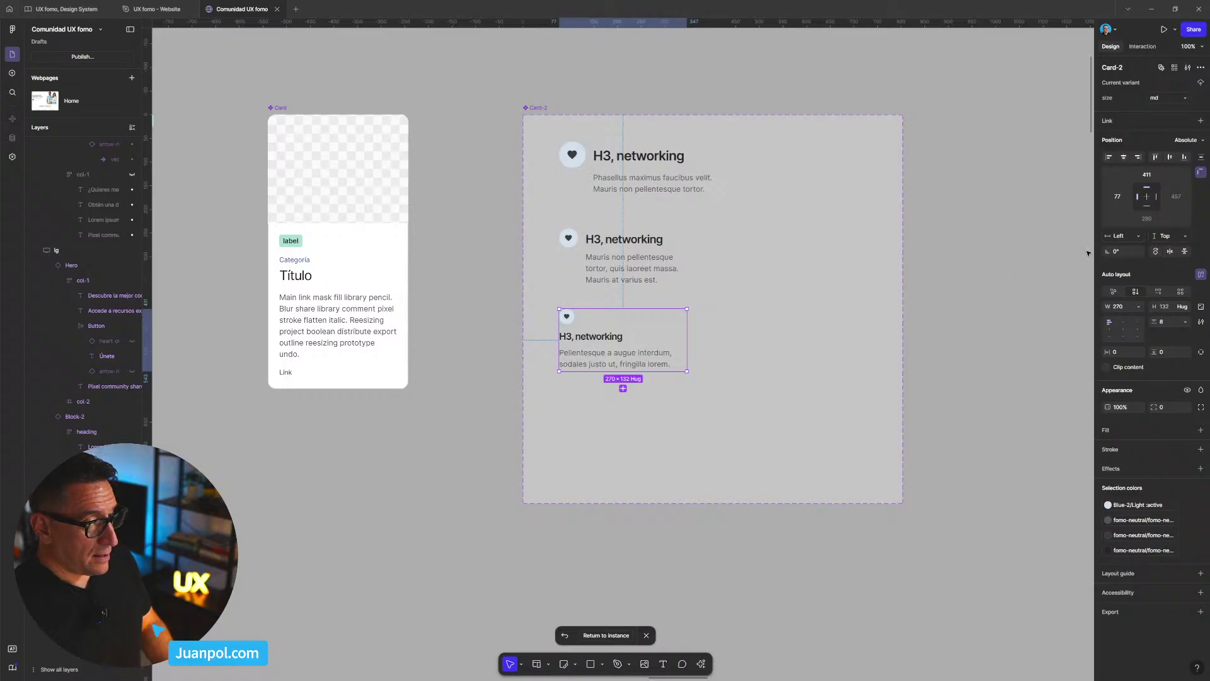
click(1138, 307)
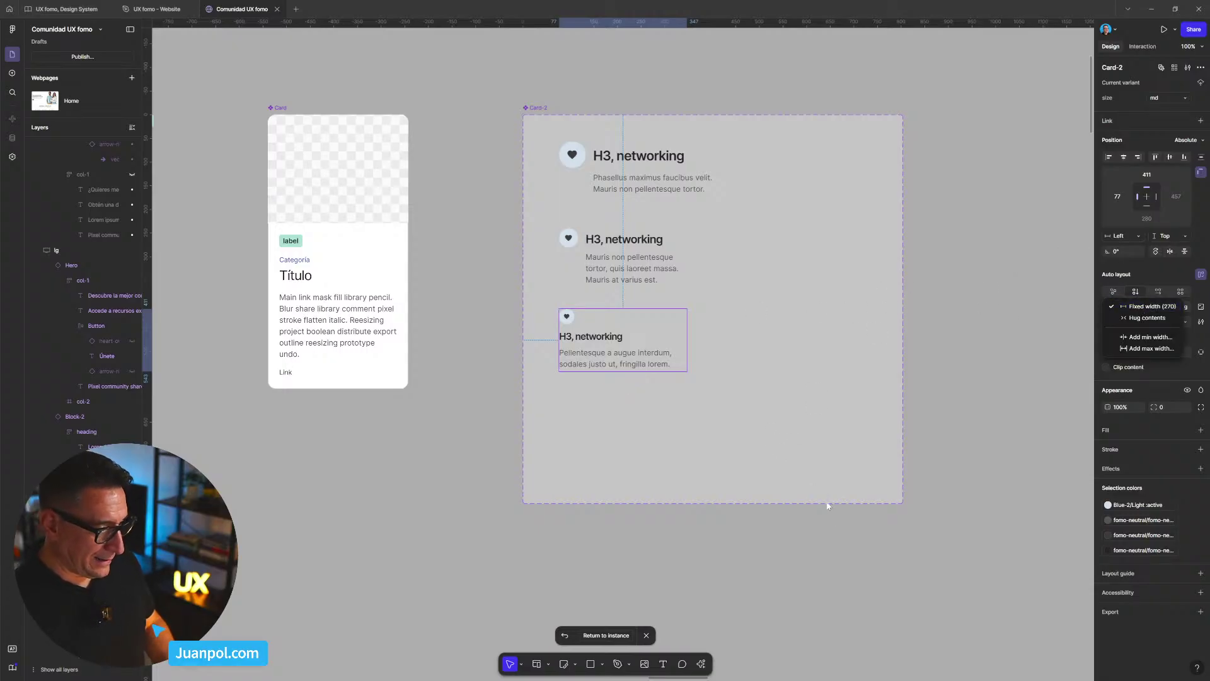
scroll(828, 506, down, 5)
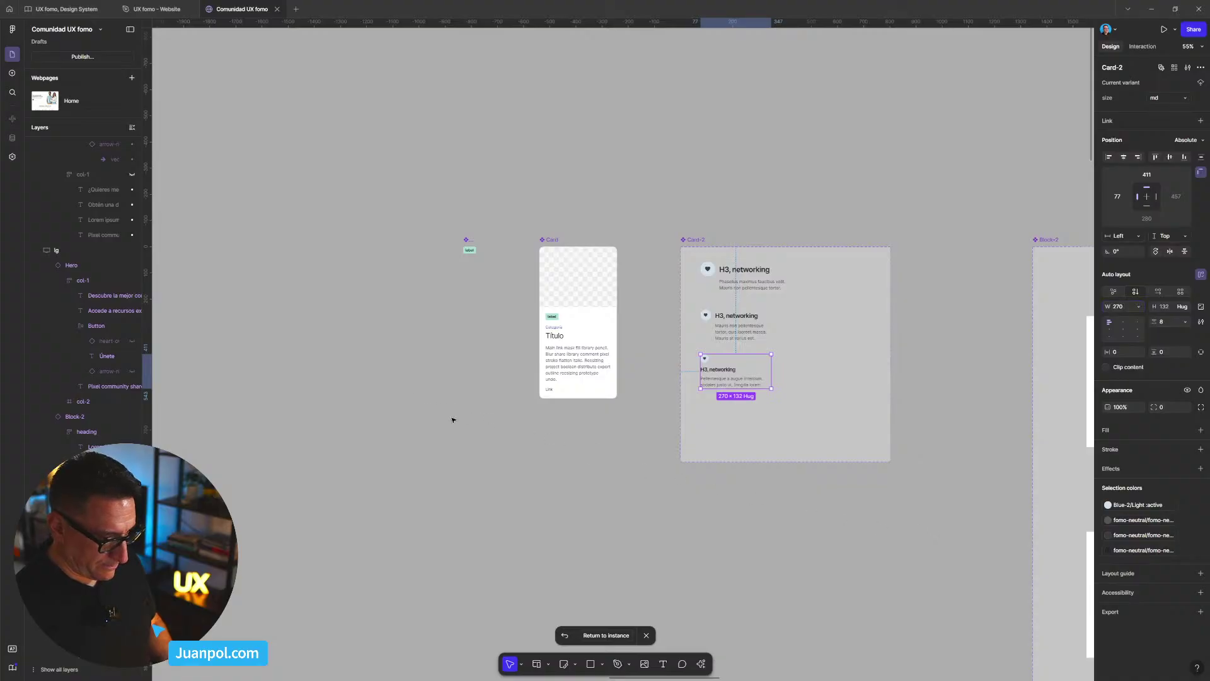
key(Escape)
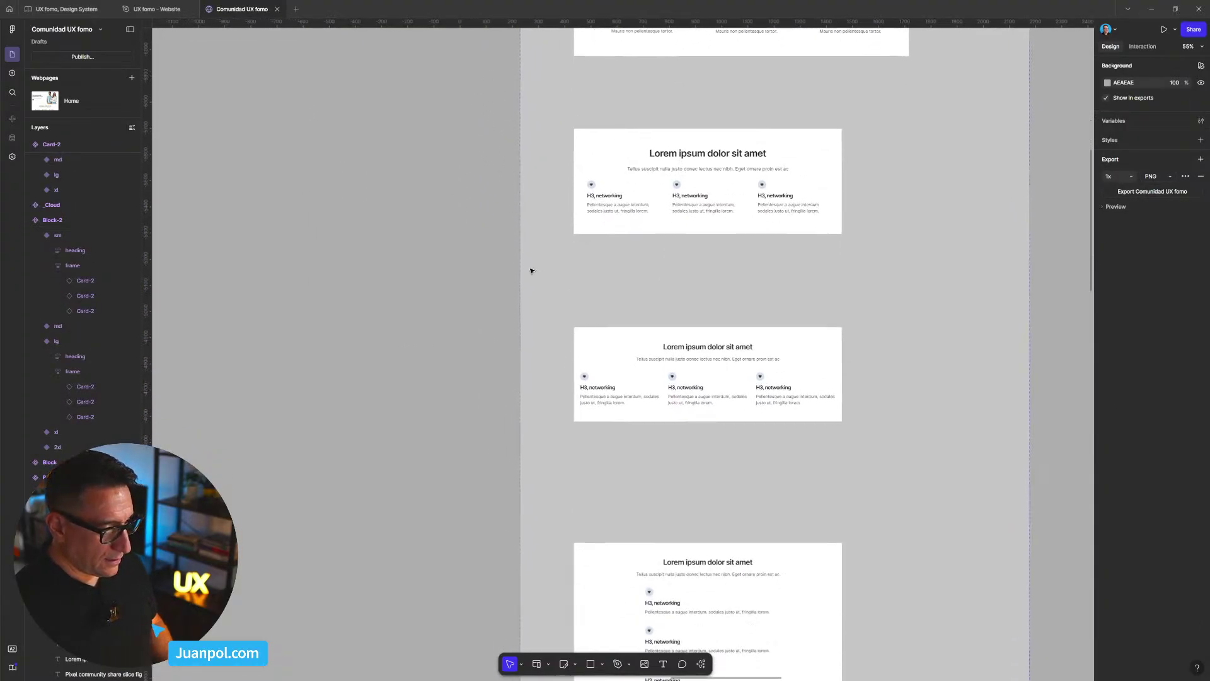
- Set the three networking cards in the lg variant of the Block-2 component to fill their container's width
double_click(595, 200)
scroll(596, 201, up, 1)
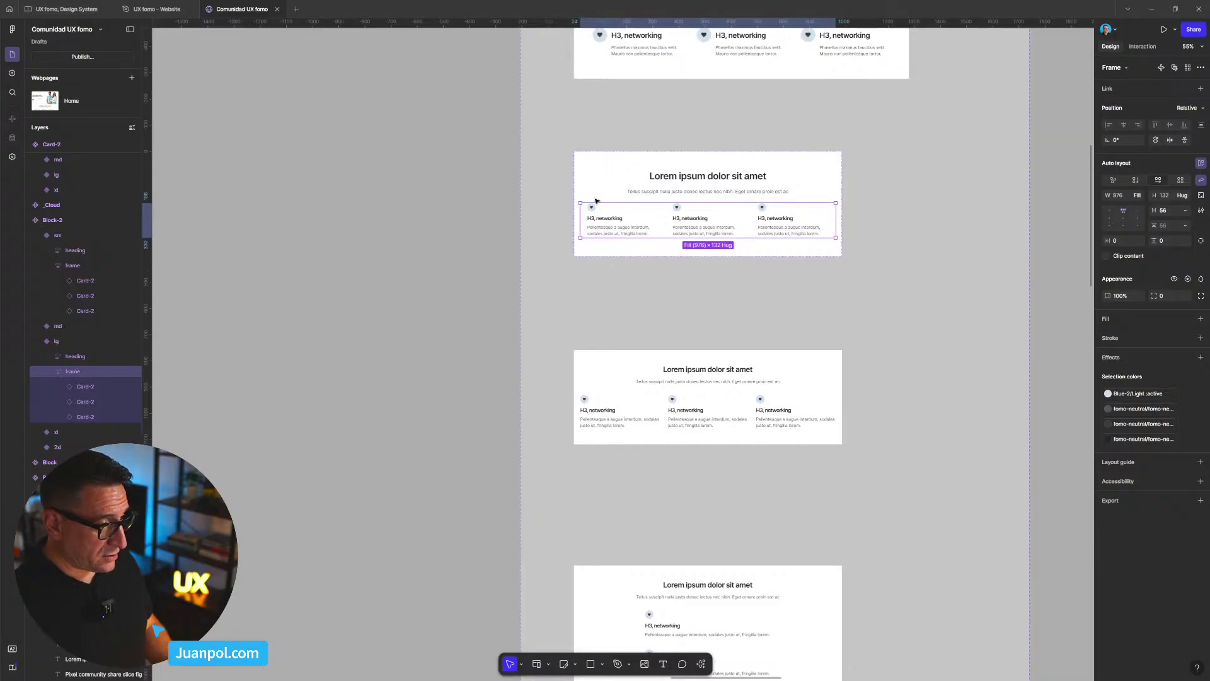
key(Return)
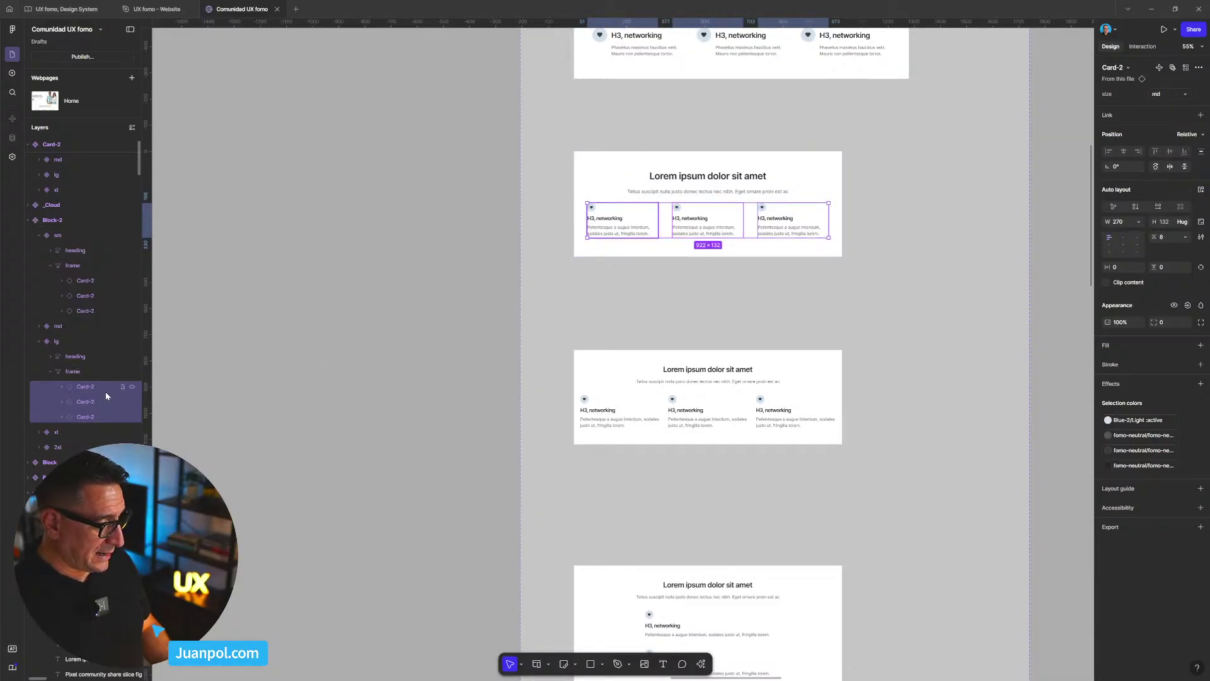
click(1138, 222)
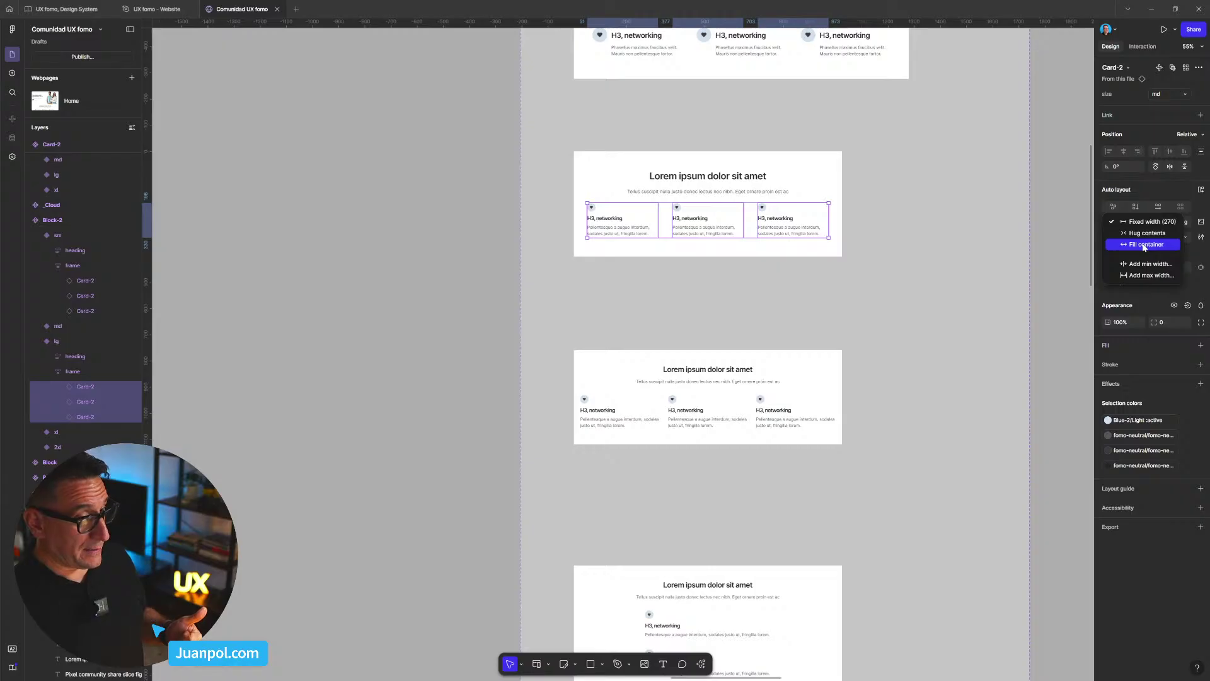
click(1145, 245)
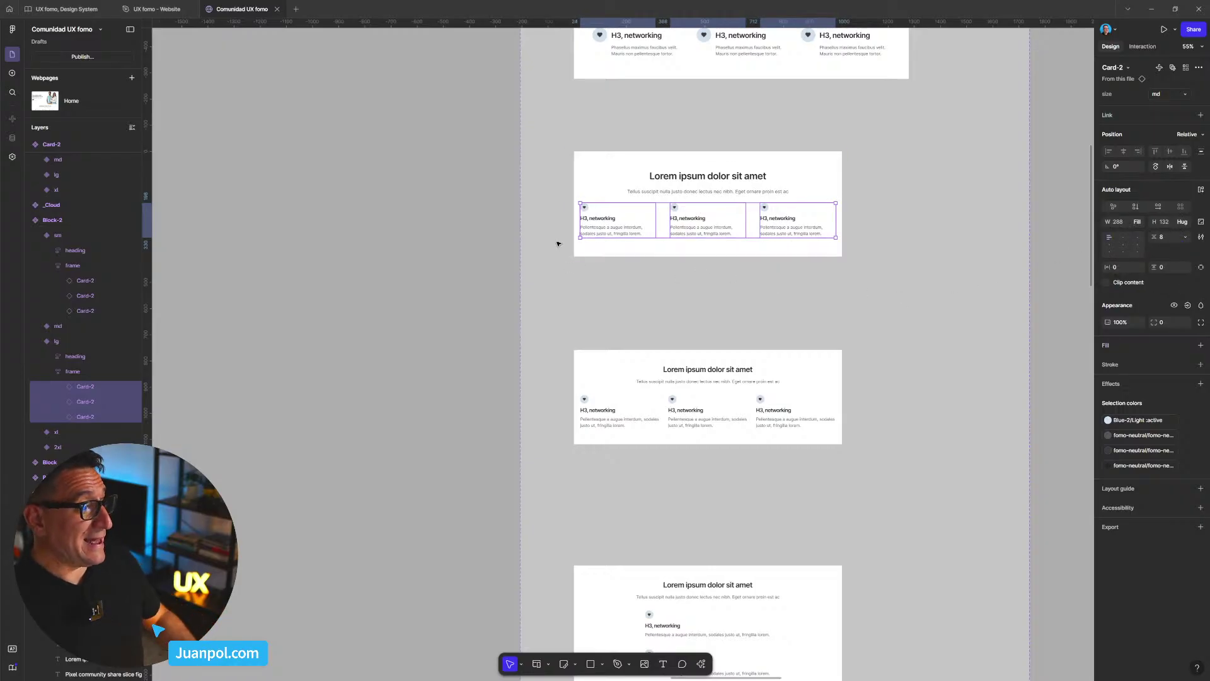
scroll(558, 244, up, 5)
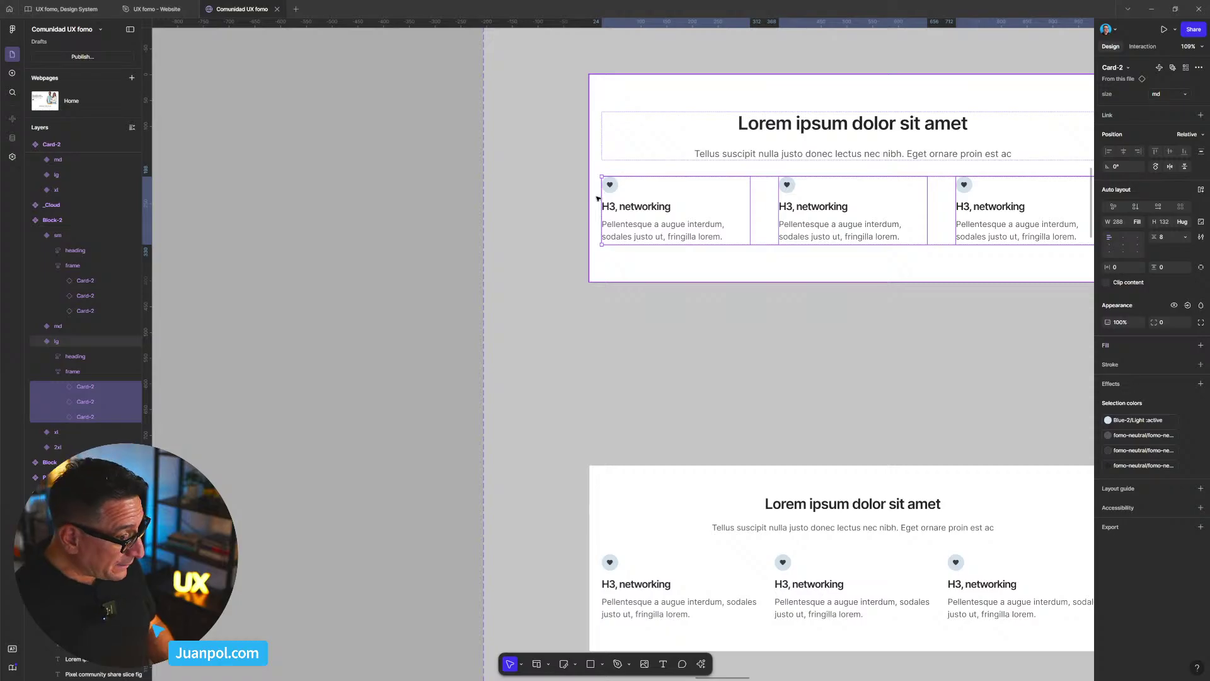
scroll(599, 202, down, 6)
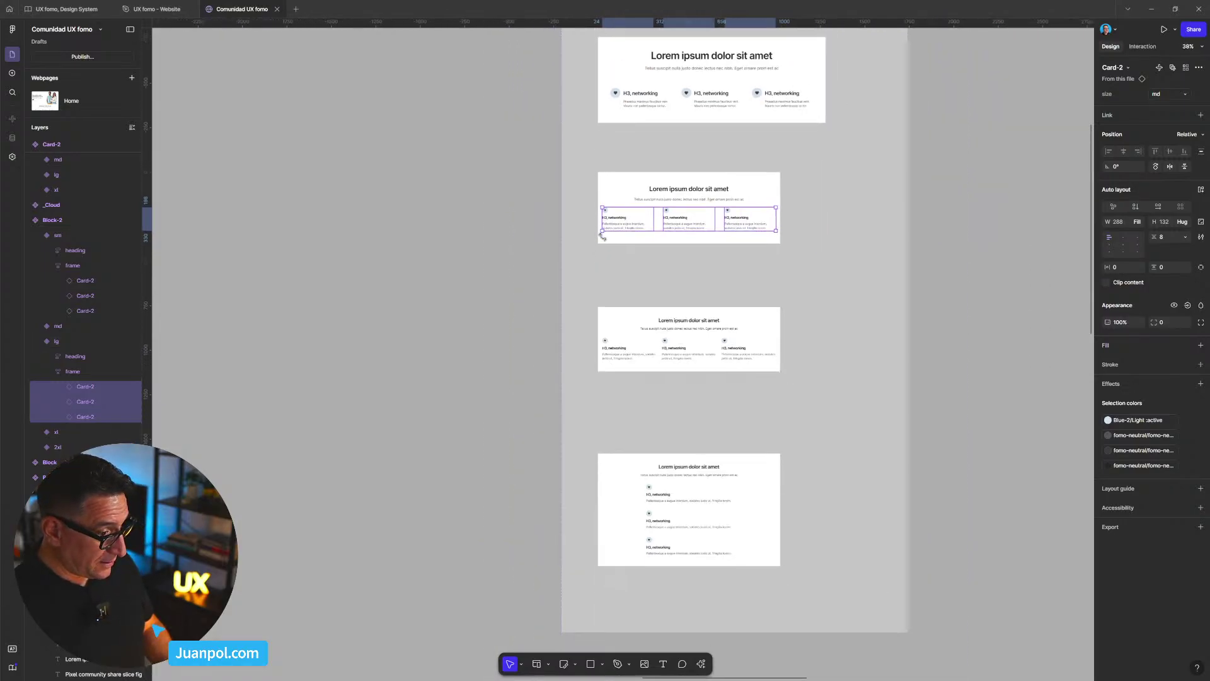
scroll(602, 235, down, 5)
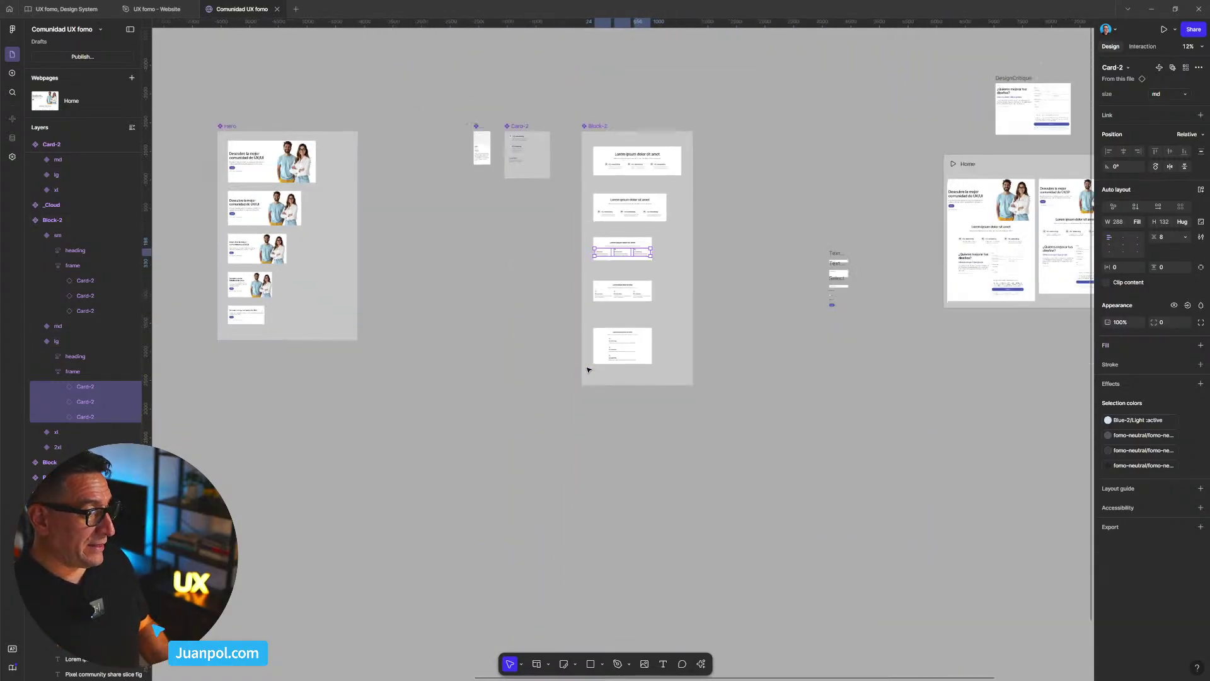
- Set the left padding of the design critique text column to 0 in the Home webpage's lg breakpoint
click(936, 443)
drag(947, 285, 641, 381)
drag(770, 318, 641, 362)
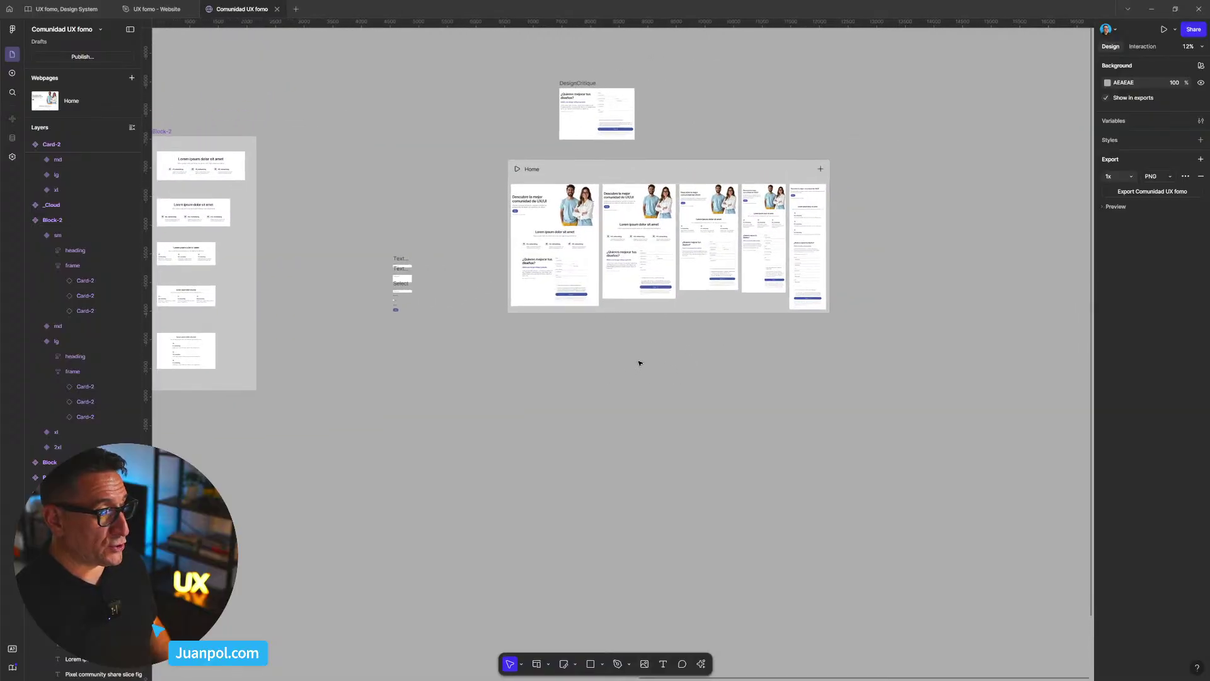
scroll(700, 254, up, 1)
scroll(726, 213, up, 6)
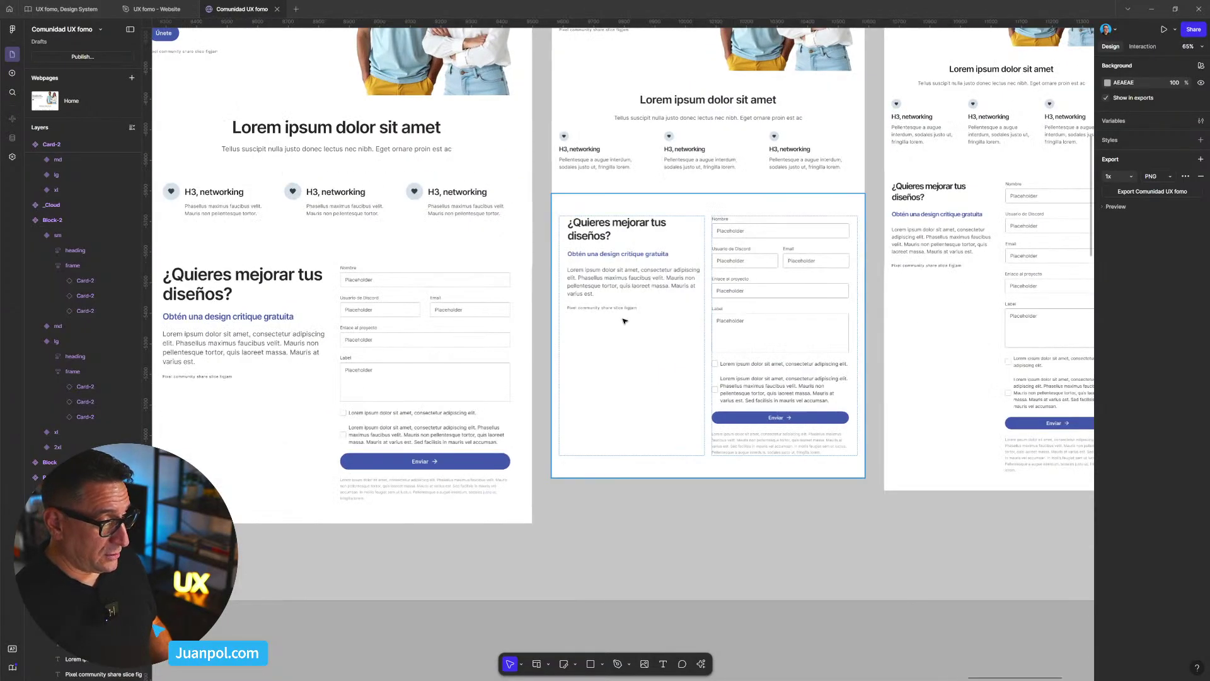
click(625, 321)
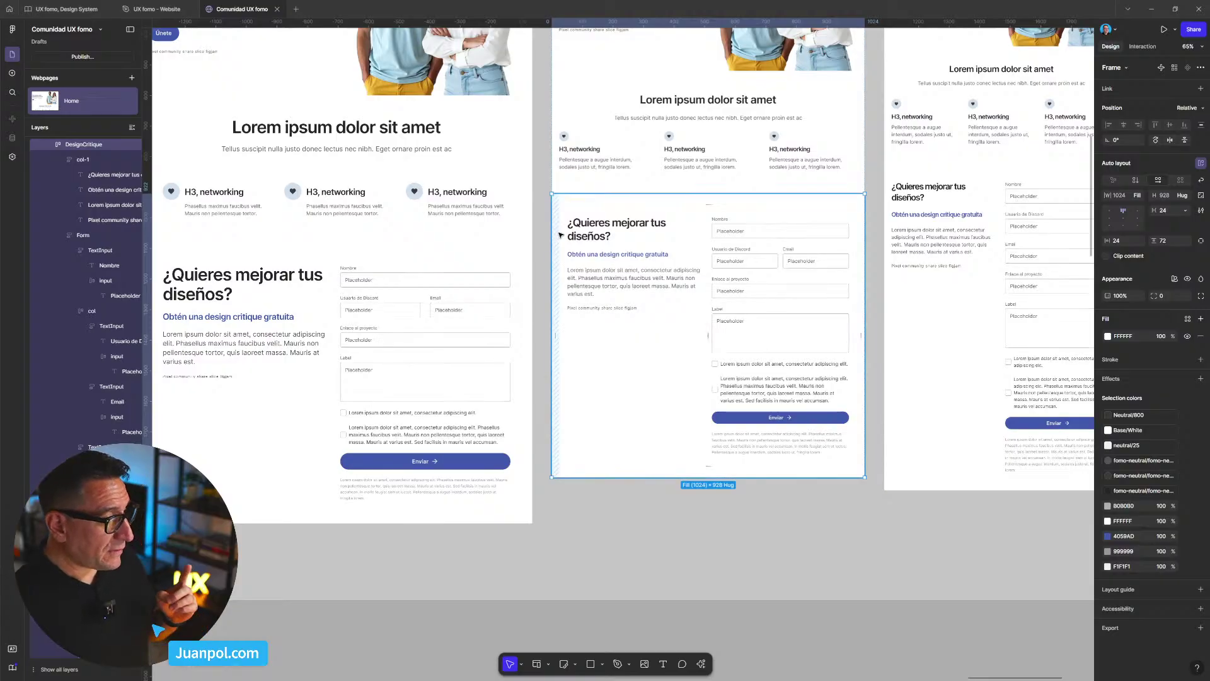
scroll(569, 228, up, 3)
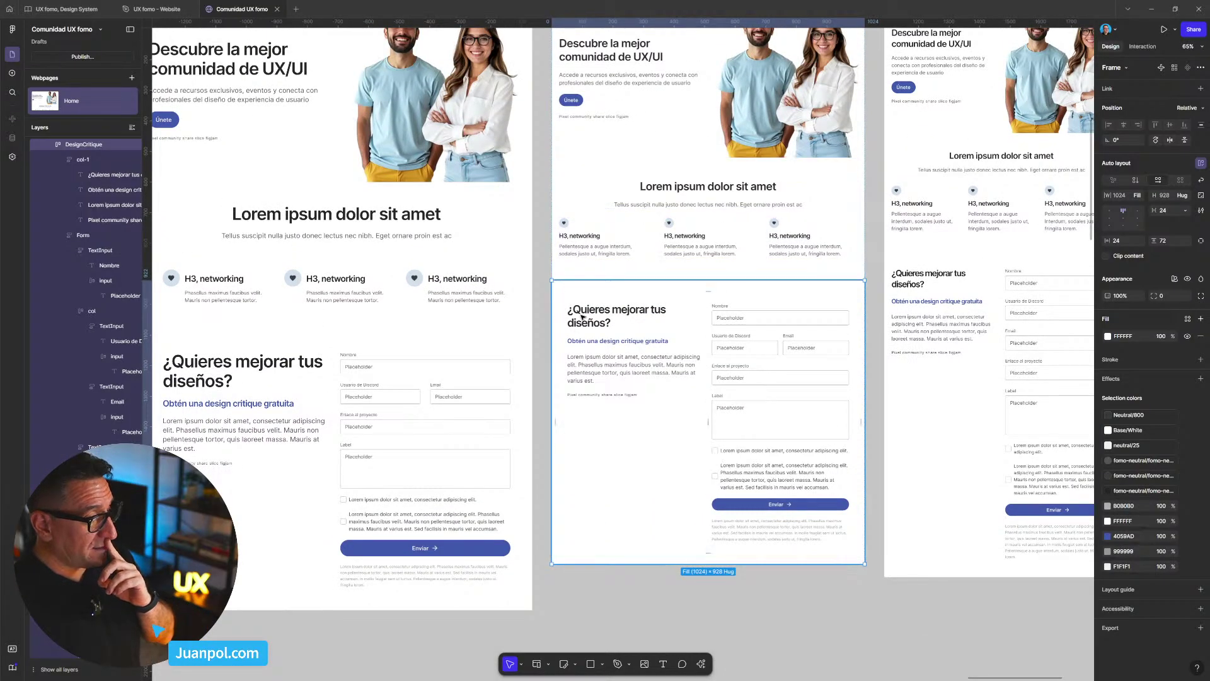
scroll(581, 319, up, 5)
click(594, 329)
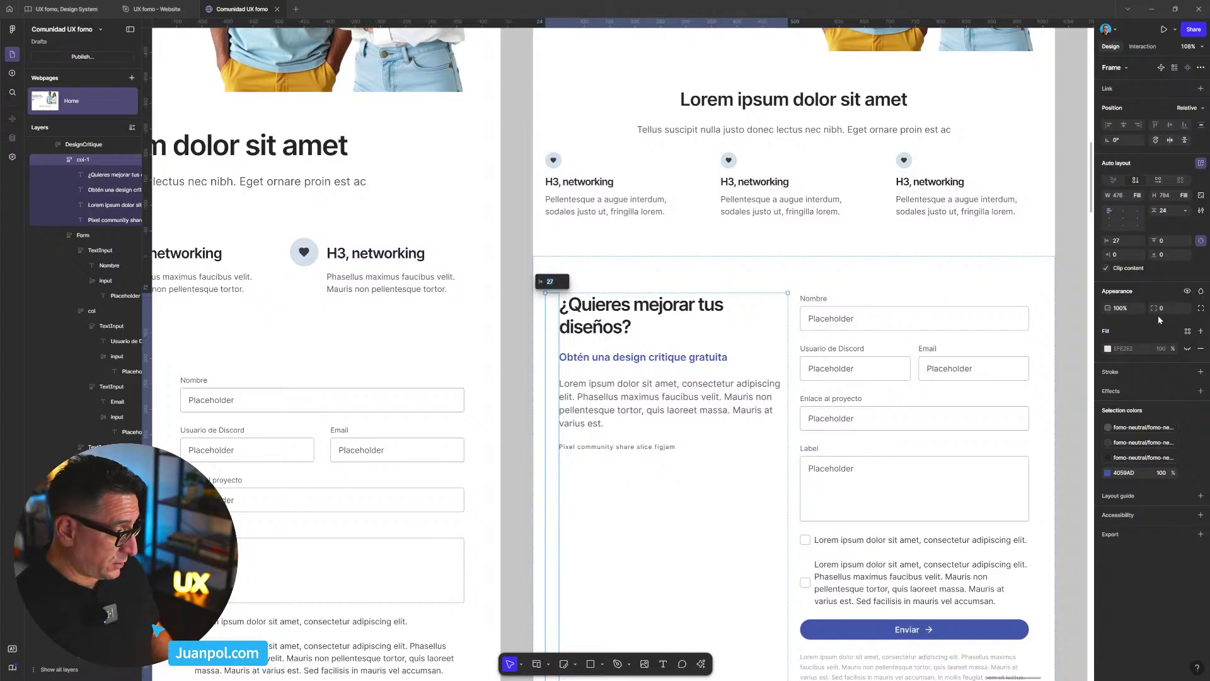
click(1105, 240)
text(0)
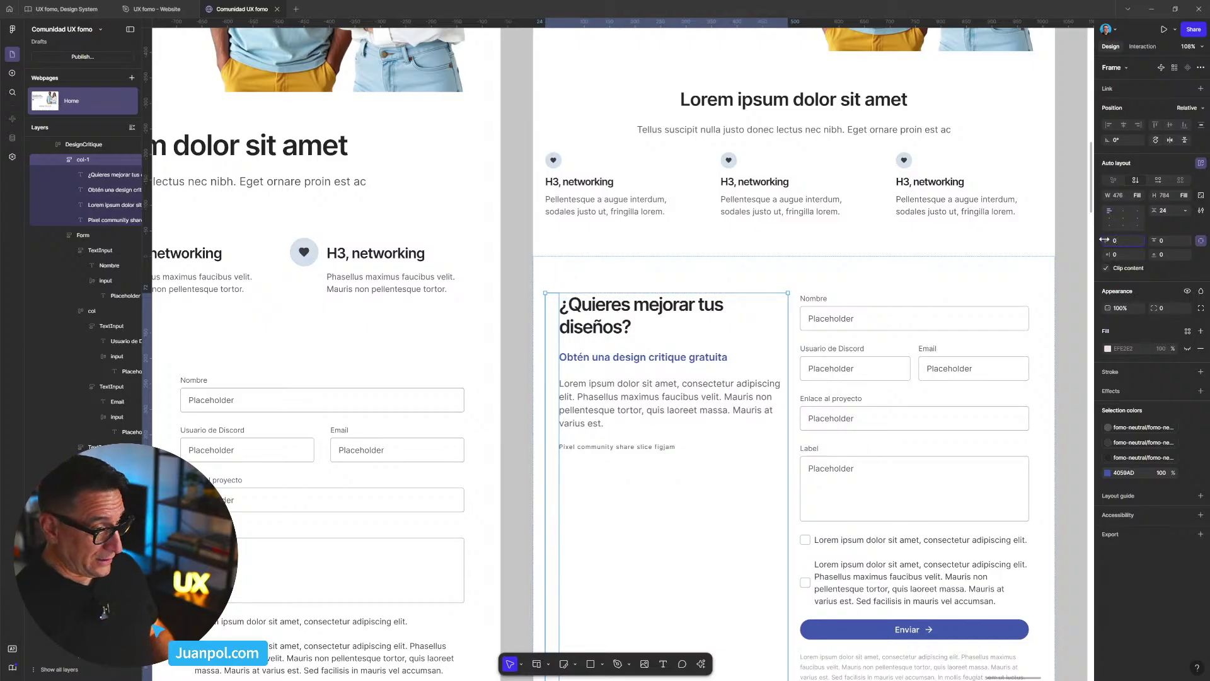
key(Return)
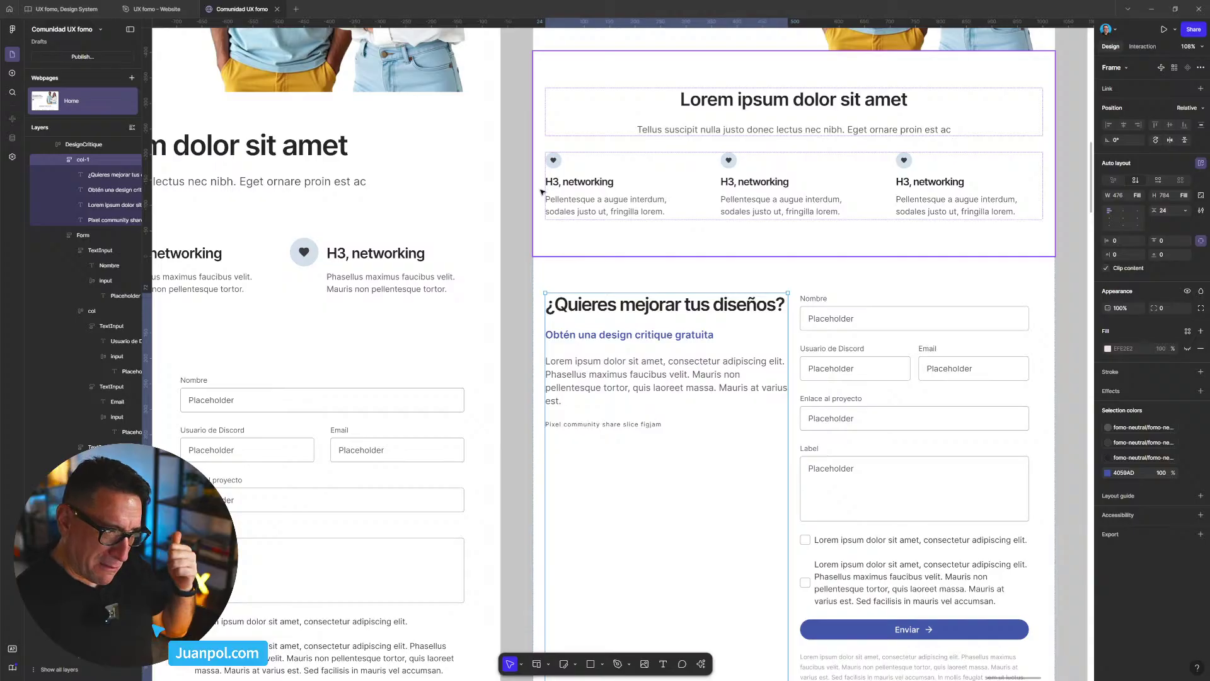
- Set the right padding of the design critique form to 0 in the lg breakpoint
click(991, 323)
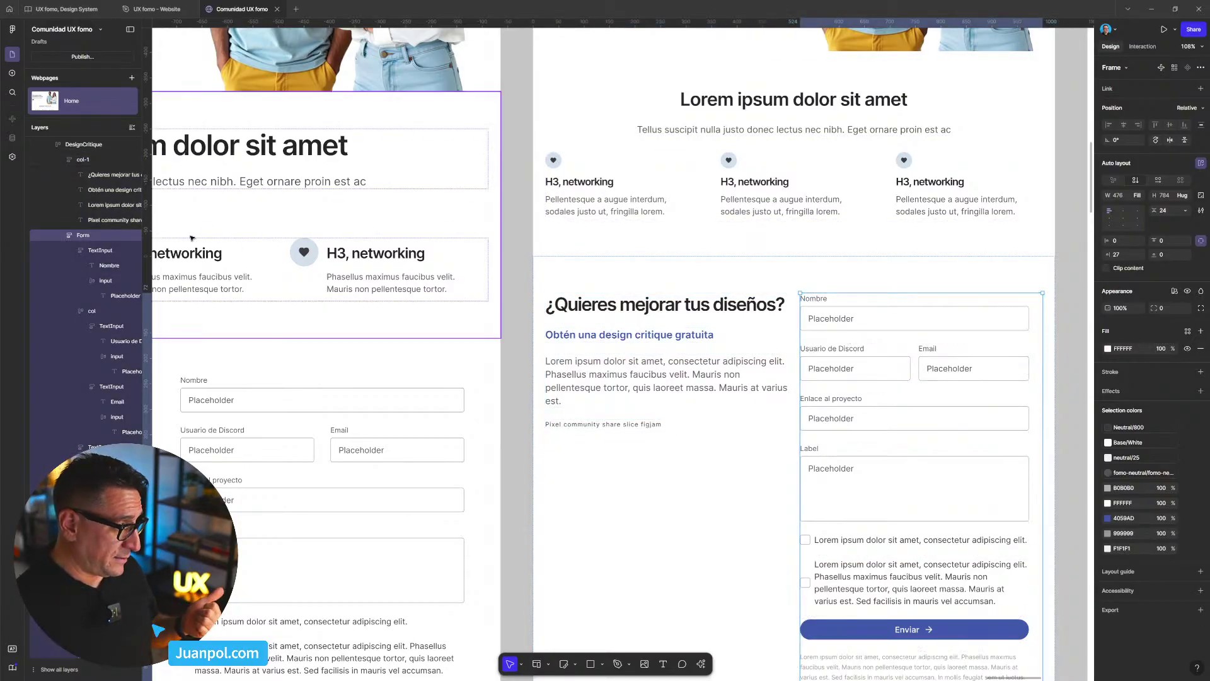
click(1100, 257)
text(0)
key(Return)
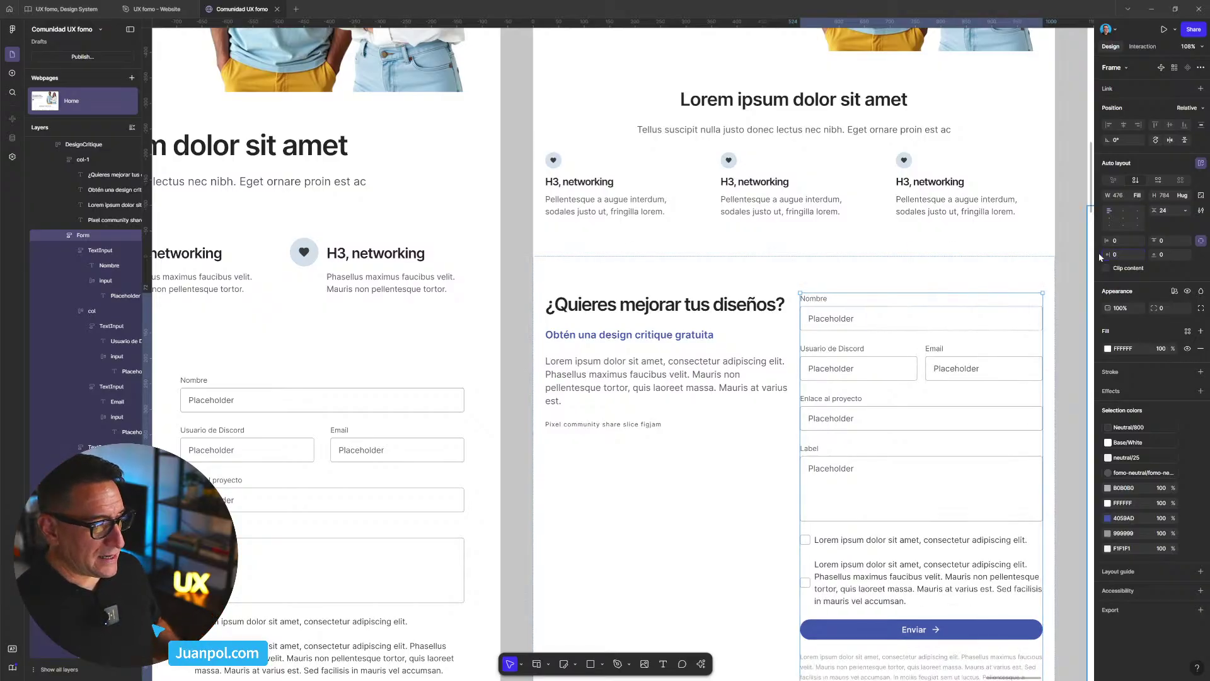
- Check the lg cards' alignment with the form, preview the Home webpage, resize the preview's width, and return to the canvas
click(1022, 205)
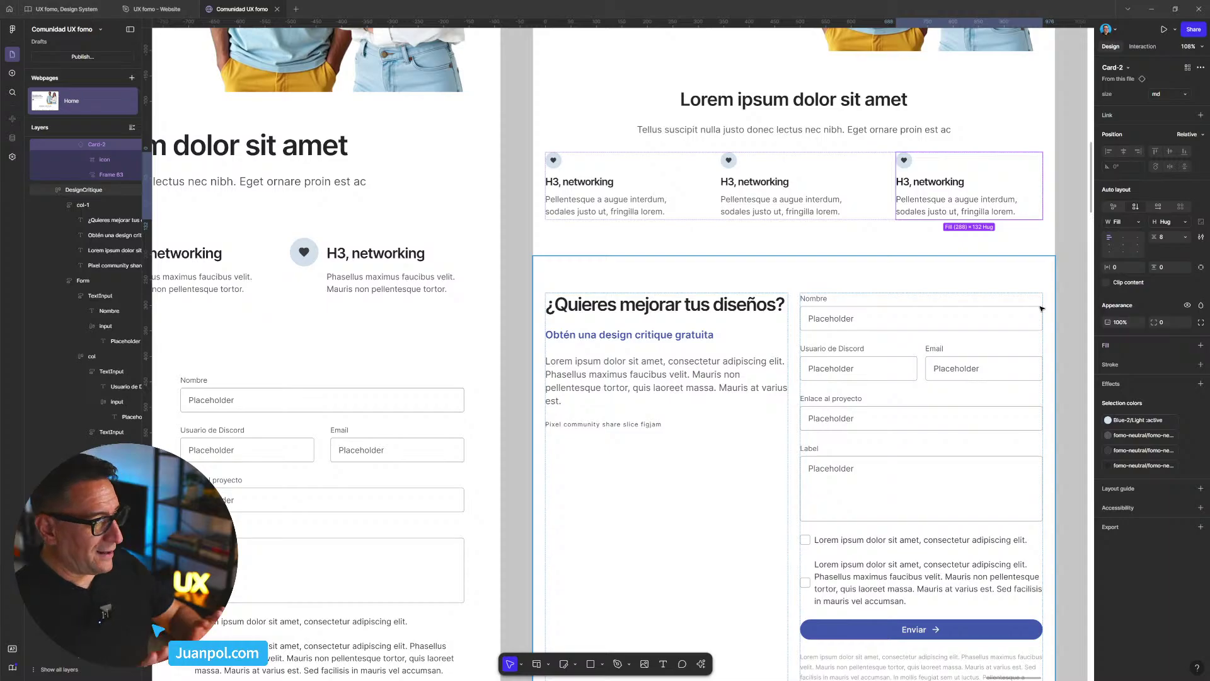
scroll(1038, 316, down, 2)
scroll(1038, 318, down, 3)
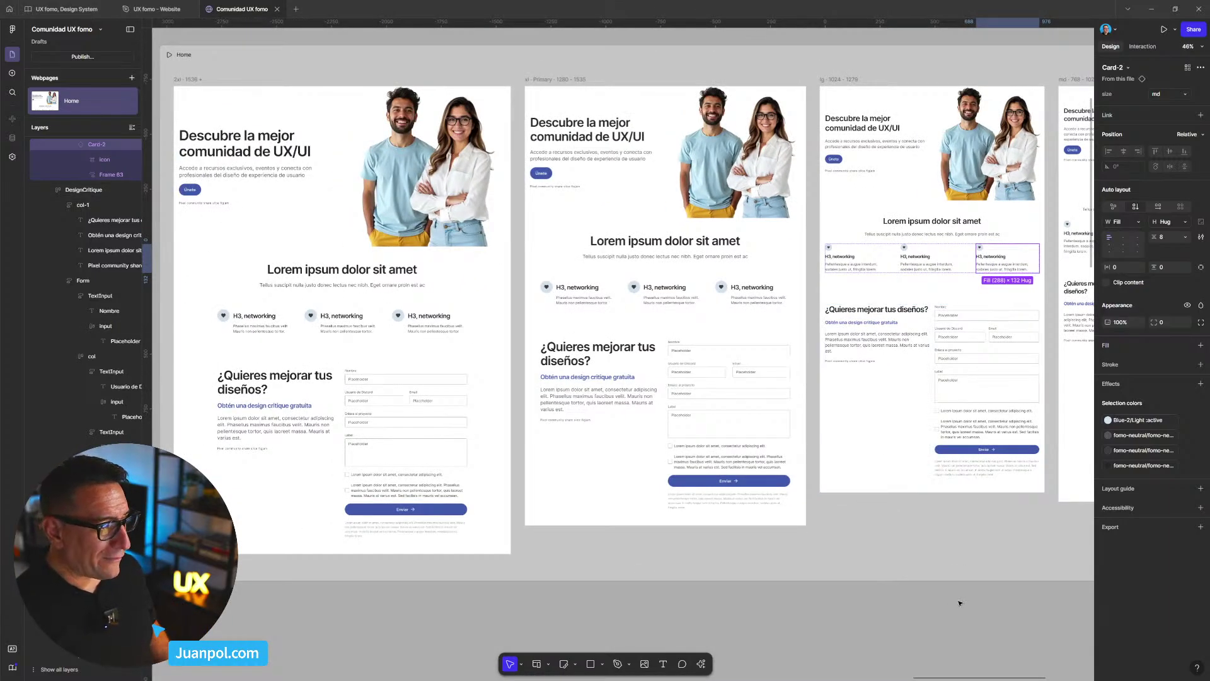
scroll(959, 603, down, 2)
click(584, 262)
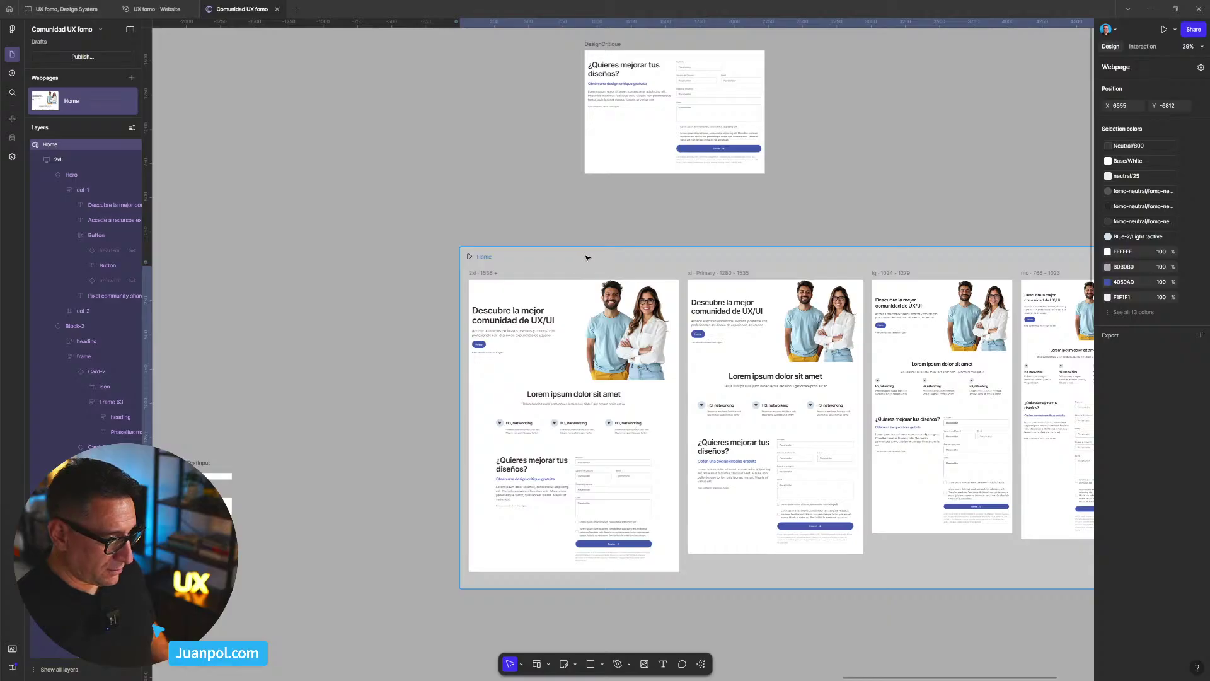
key(shift+space)
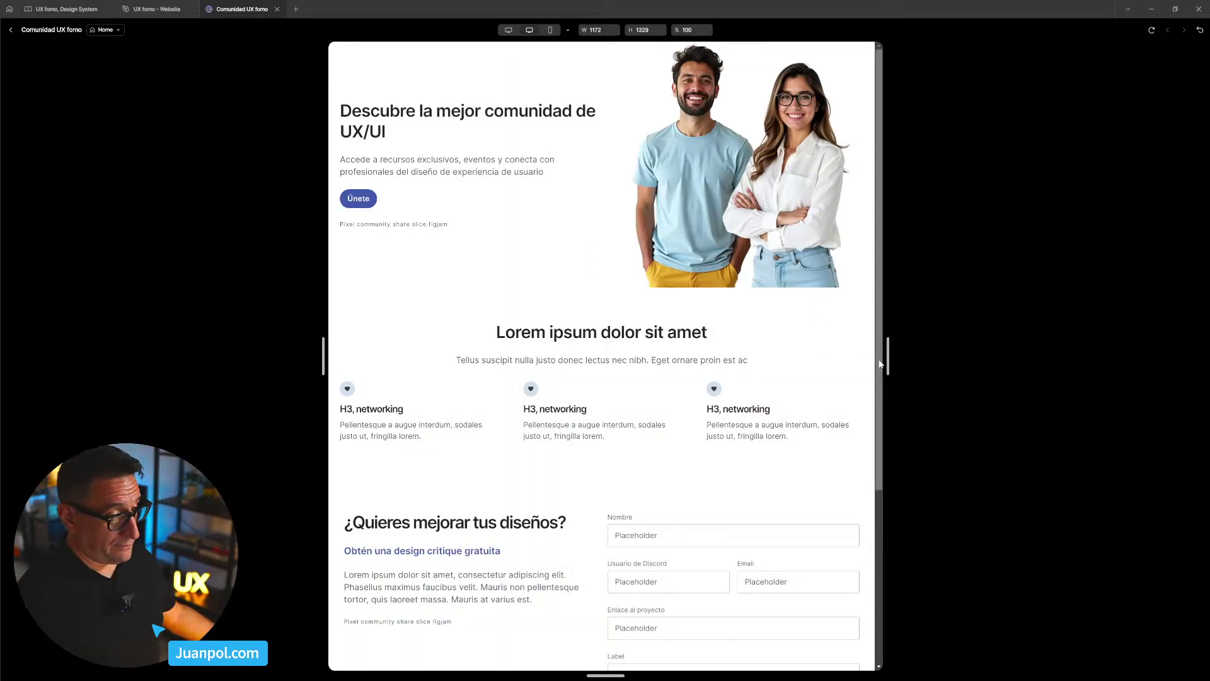
mouse_move(887, 357)
mouse_down()
mouse_move(952, 357)
mouse_move(872, 369)
mouse_move(897, 368)
mouse_up()
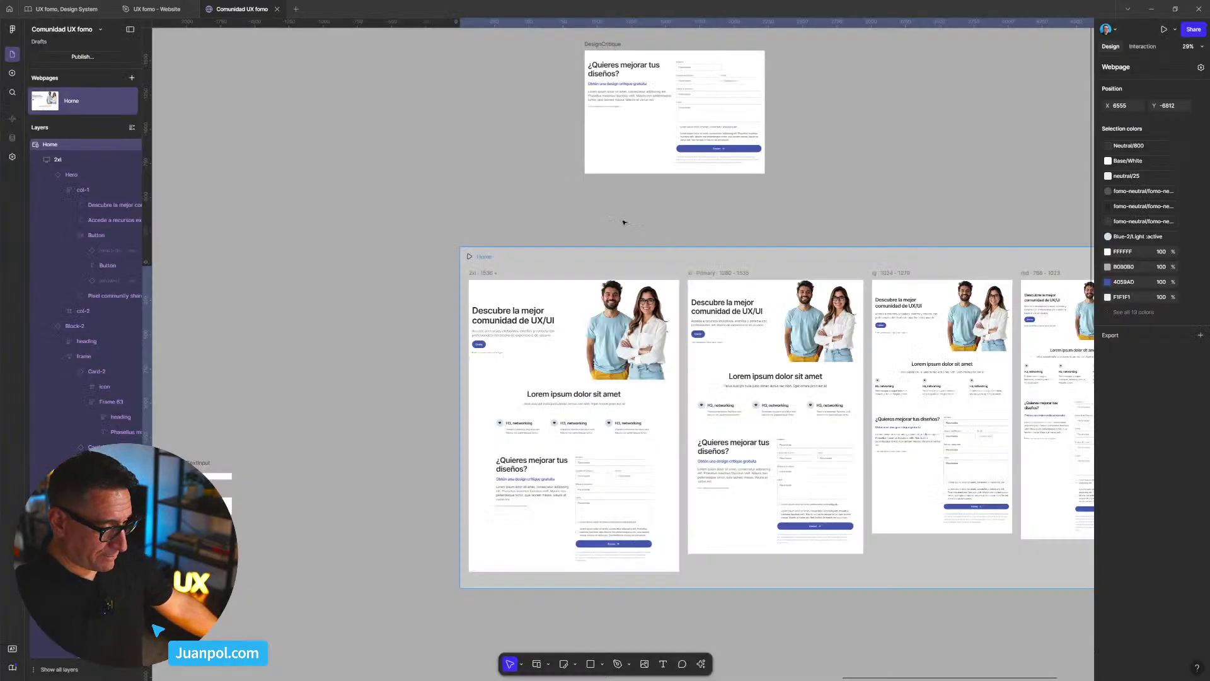
click(11, 30)
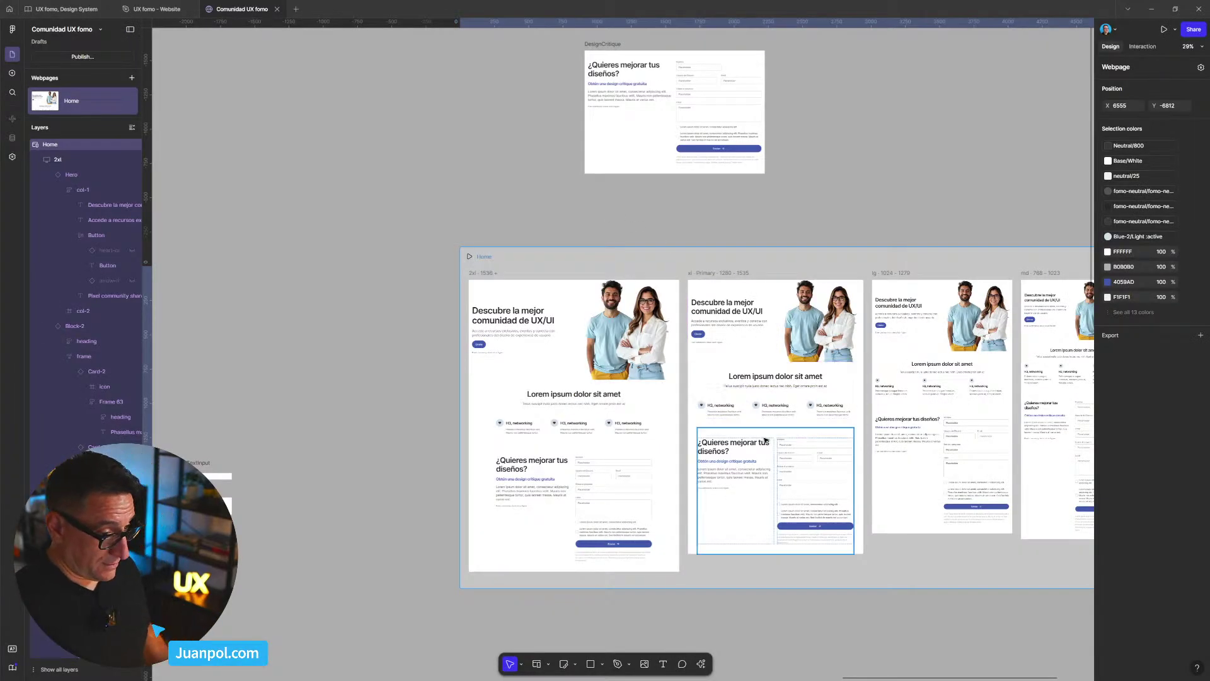
- Examine the width sizing options of the design critique section and its text column in the Home webpage's lg breakpoint
scroll(758, 466, up, 1)
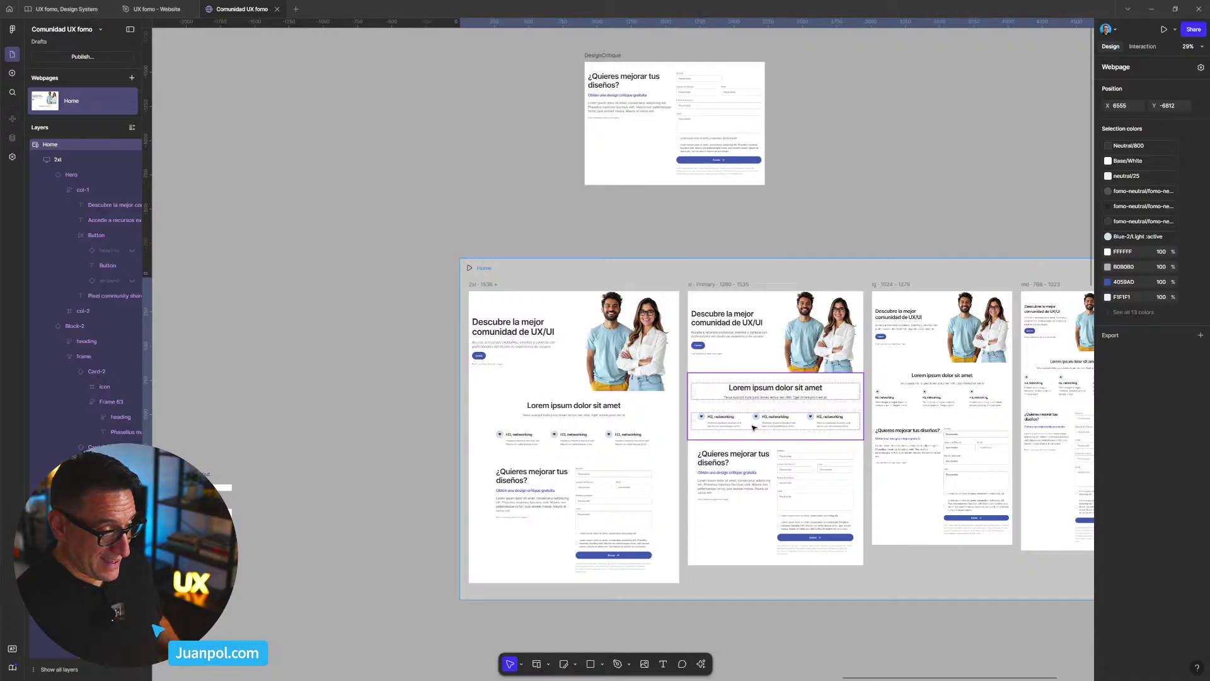
scroll(752, 428, up, 2)
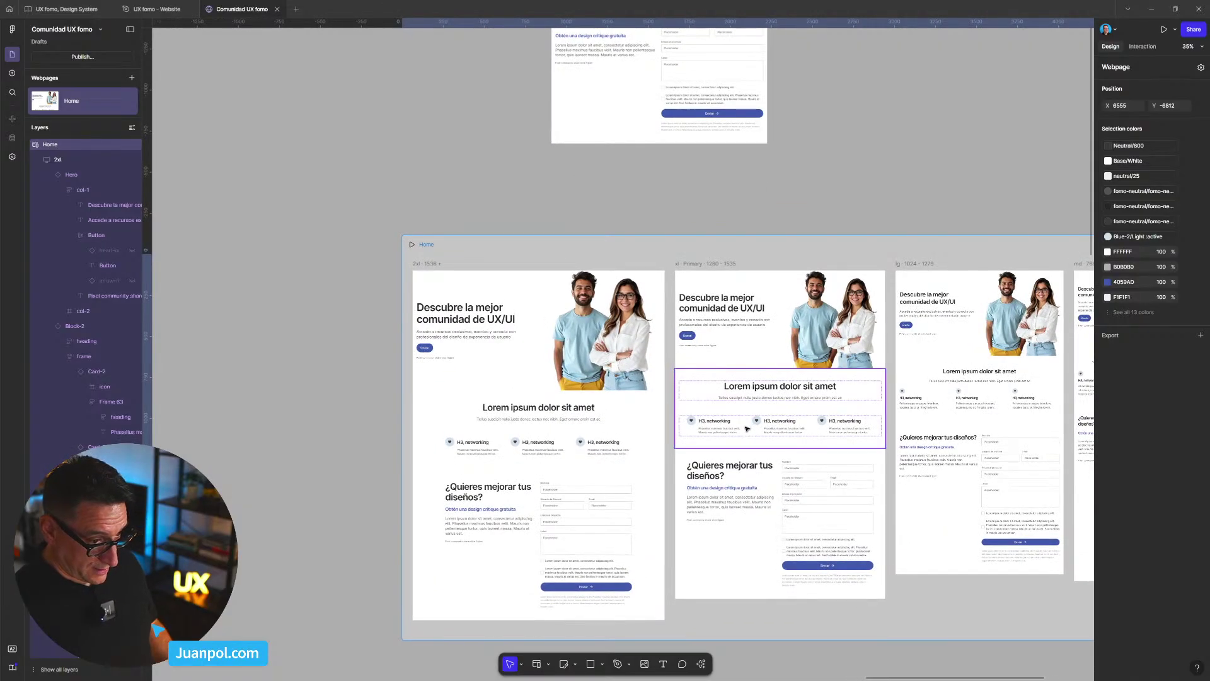
click(746, 429)
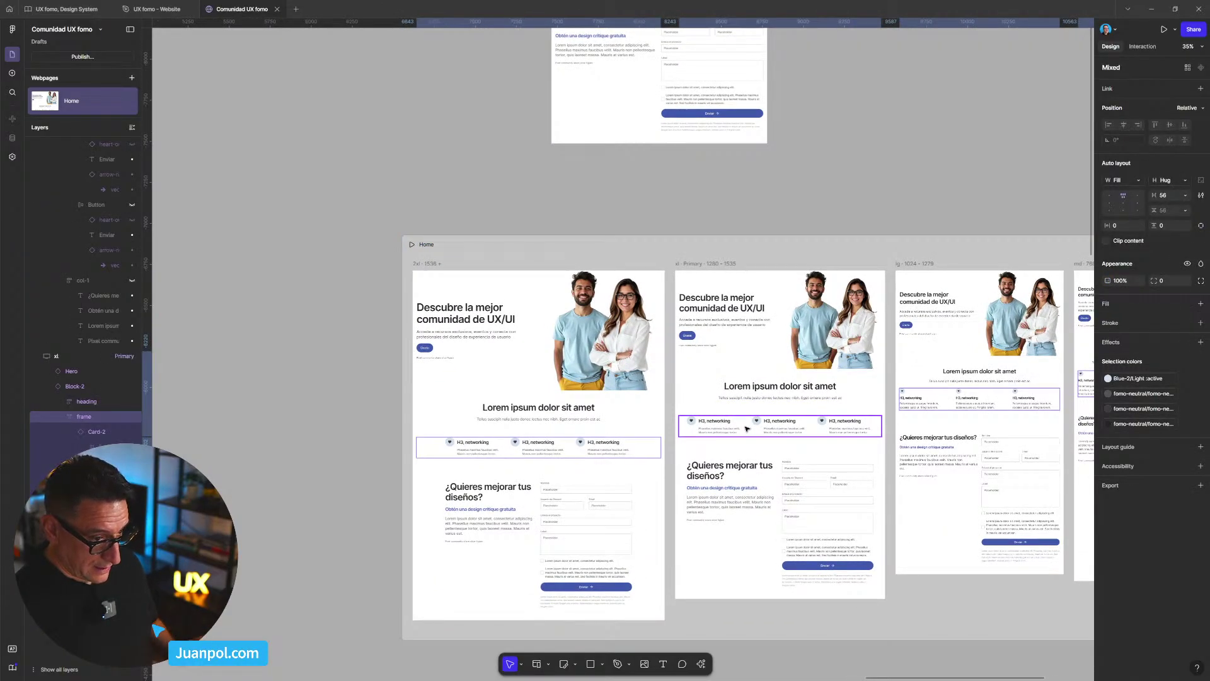
scroll(776, 398, up, 3)
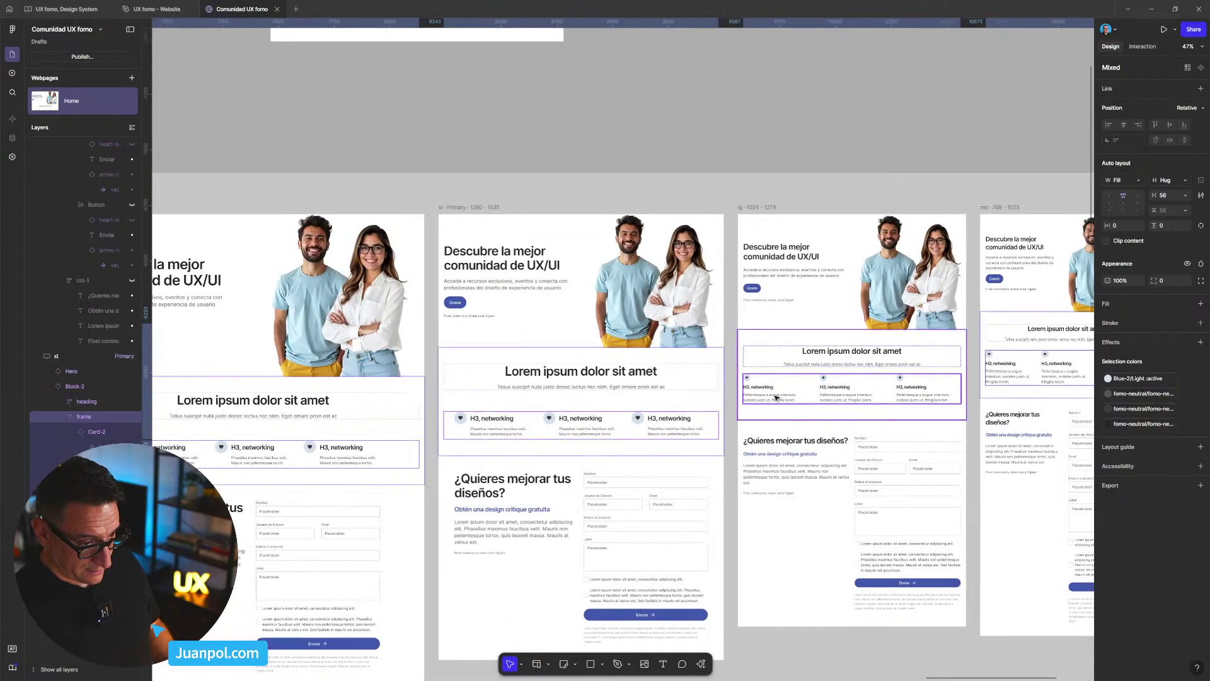
click(774, 470)
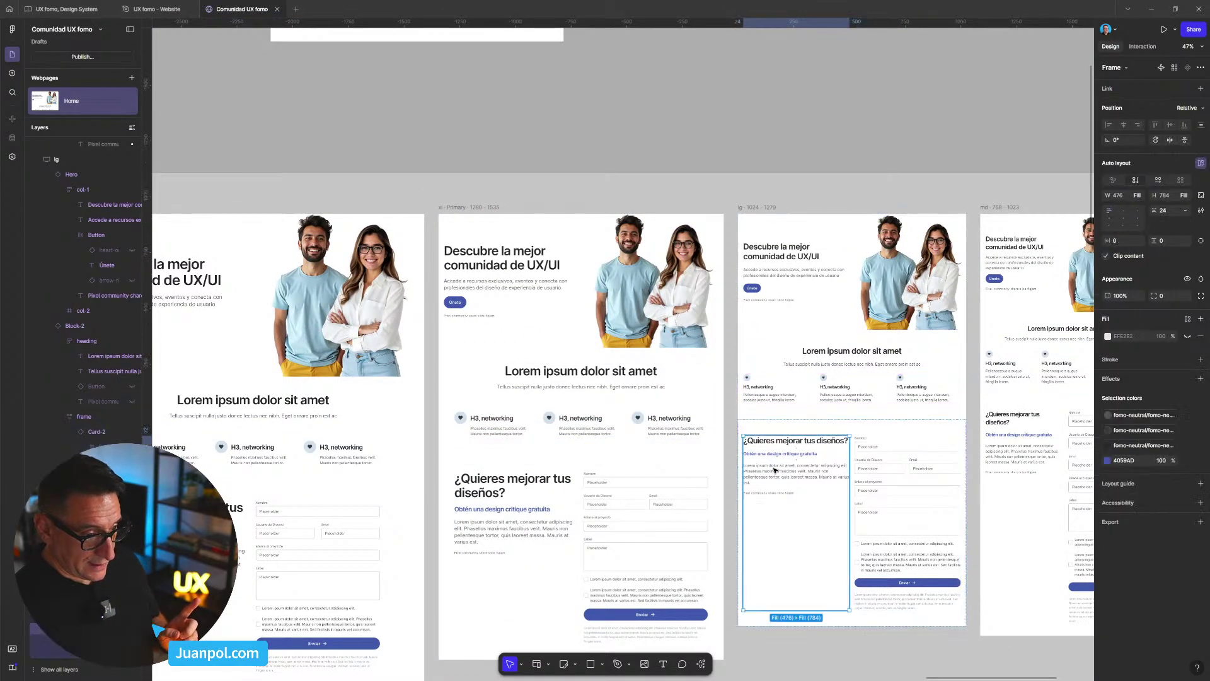
click(780, 431)
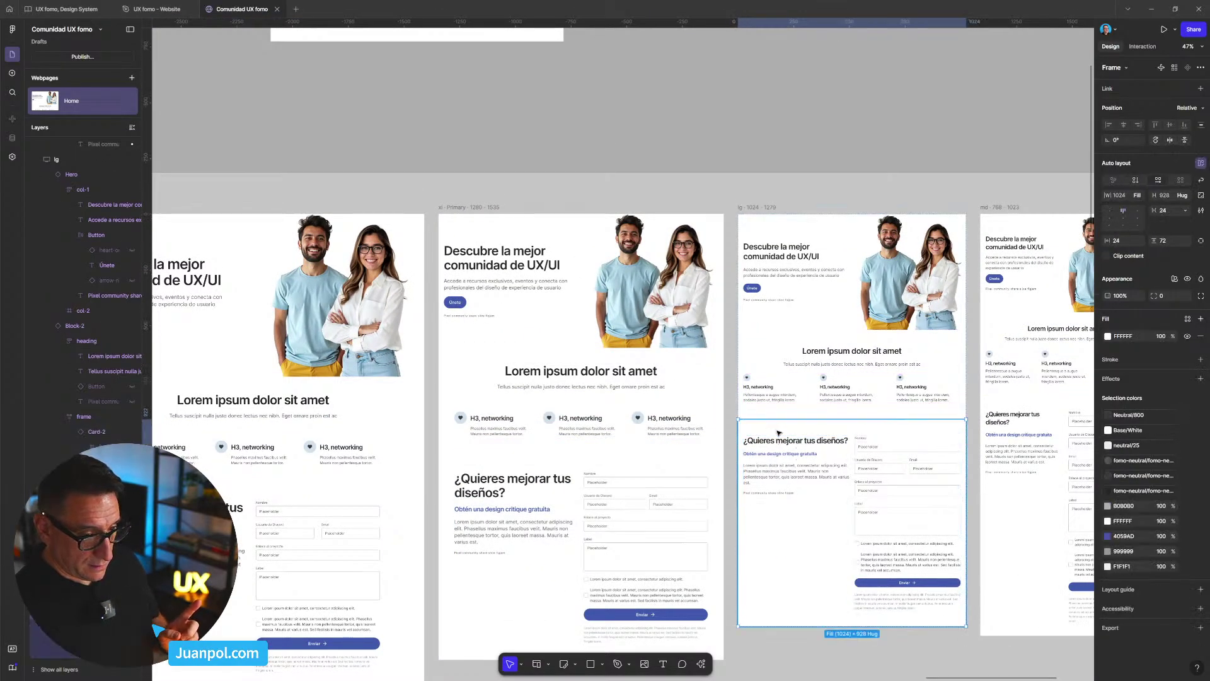
click(1123, 210)
click(1137, 195)
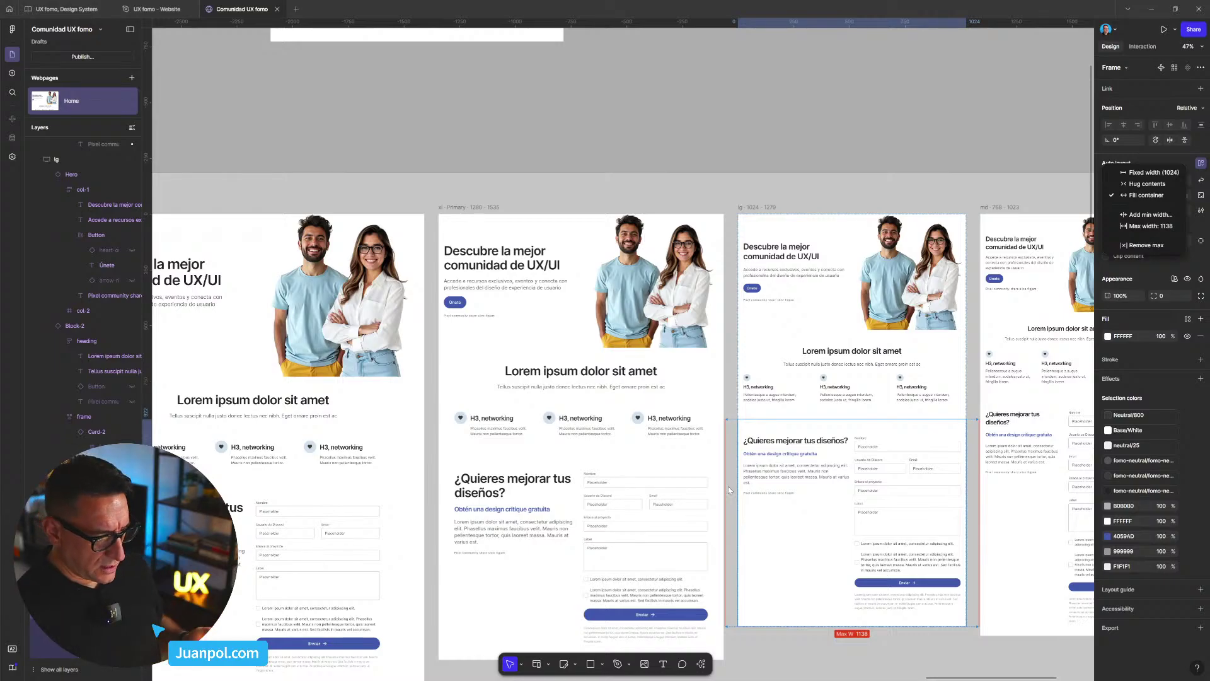
click(774, 458)
click(774, 457)
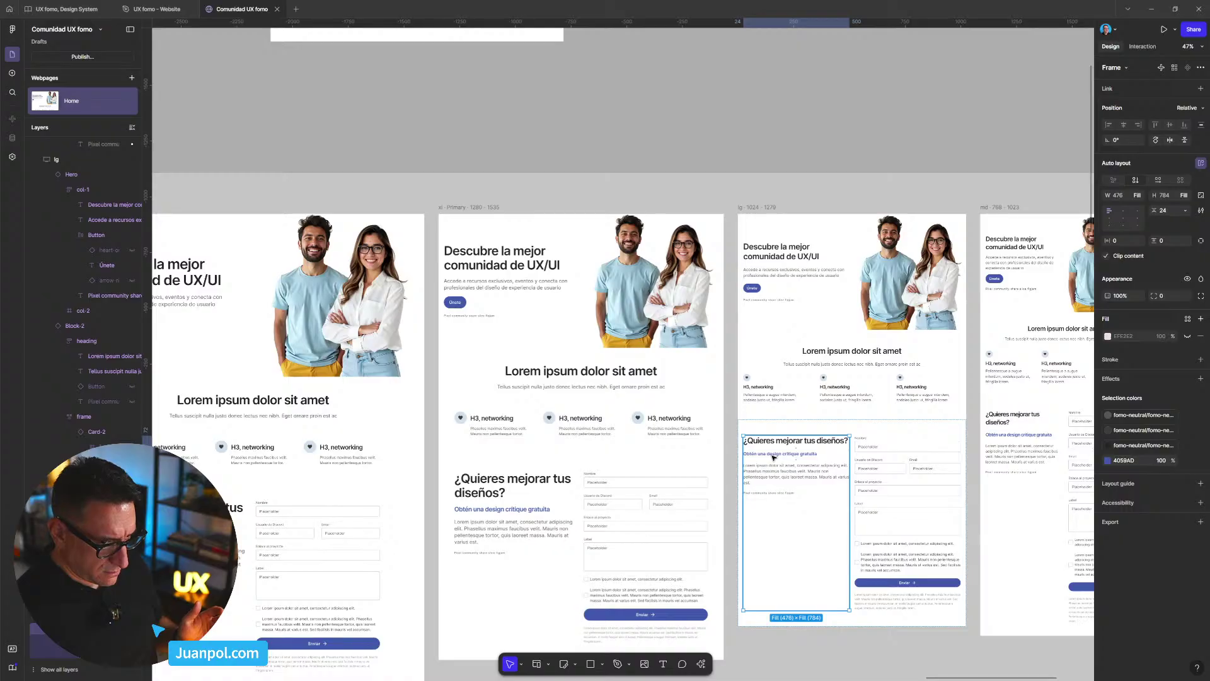
click(1138, 195)
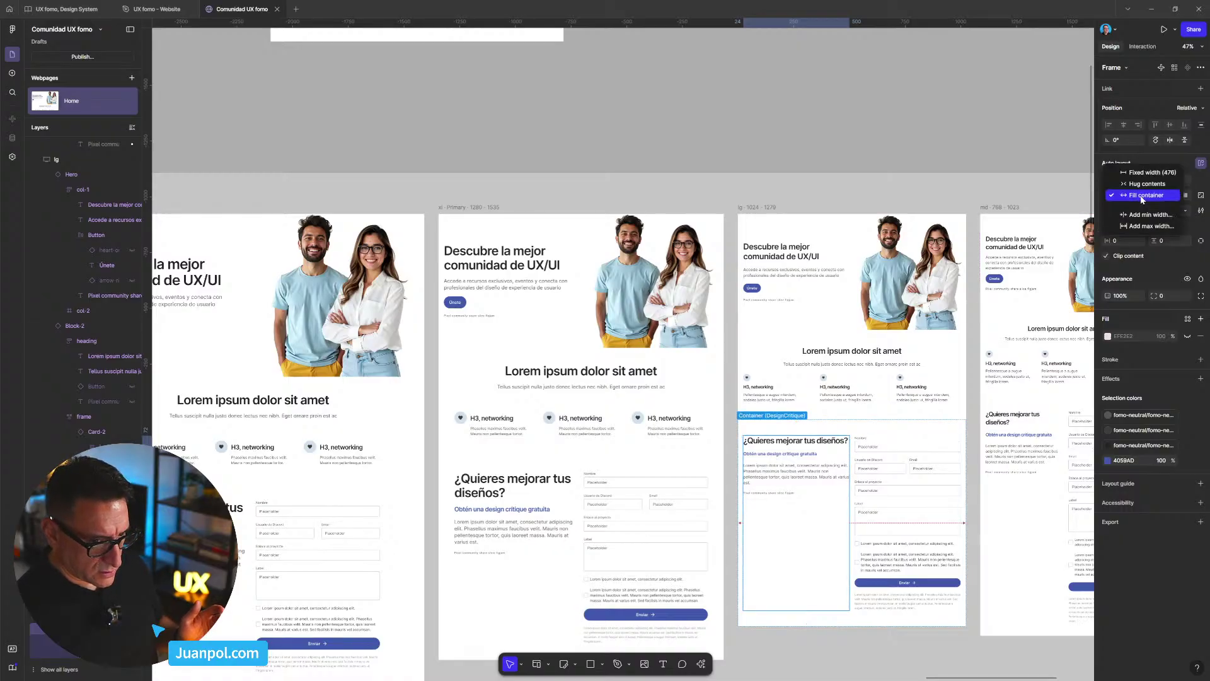
click(1143, 196)
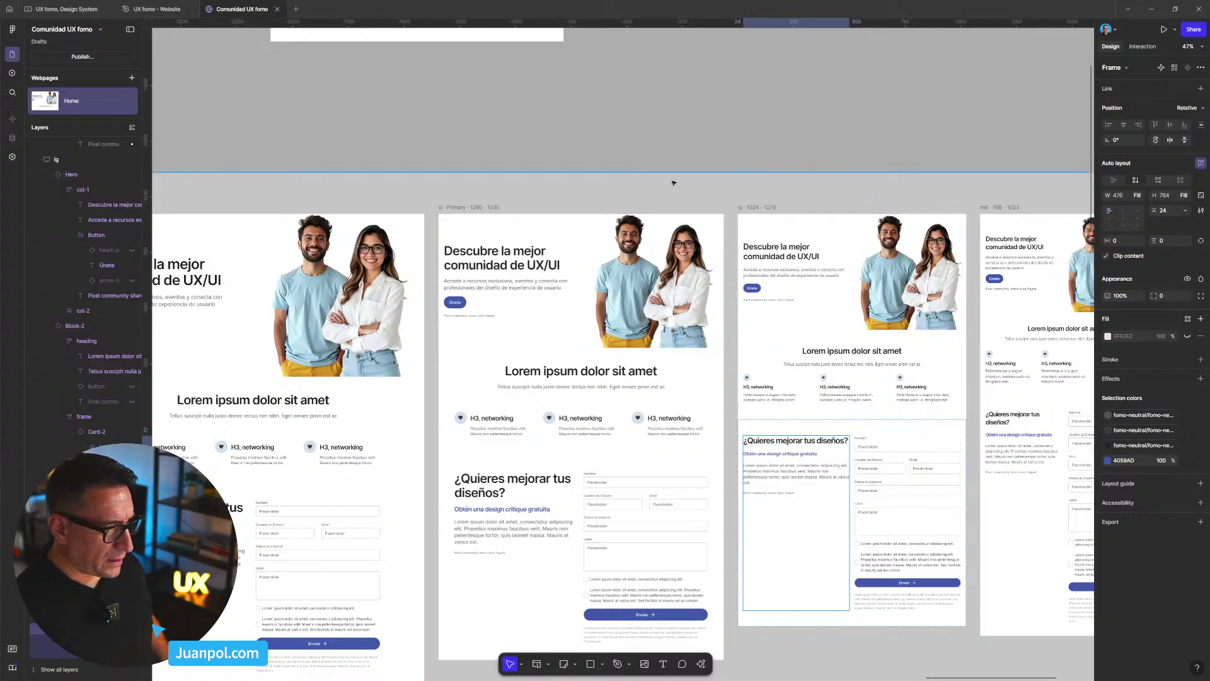
- Preview the Home webpage, widen it to about 1260 px and narrow it again to compare section margins, and return to the canvas
key(shift+space)
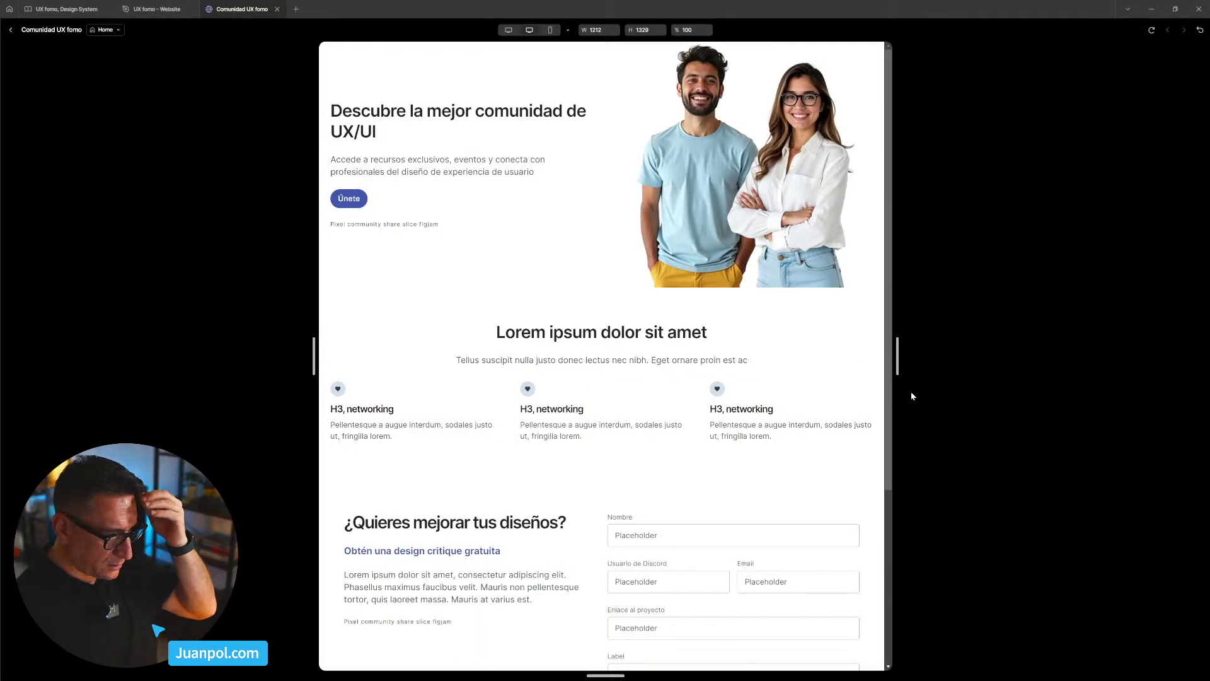
mouse_move(898, 364)
mouse_down()
mouse_move(926, 365)
mouse_move(875, 369)
mouse_move(925, 373)
mouse_move(911, 371)
mouse_up()
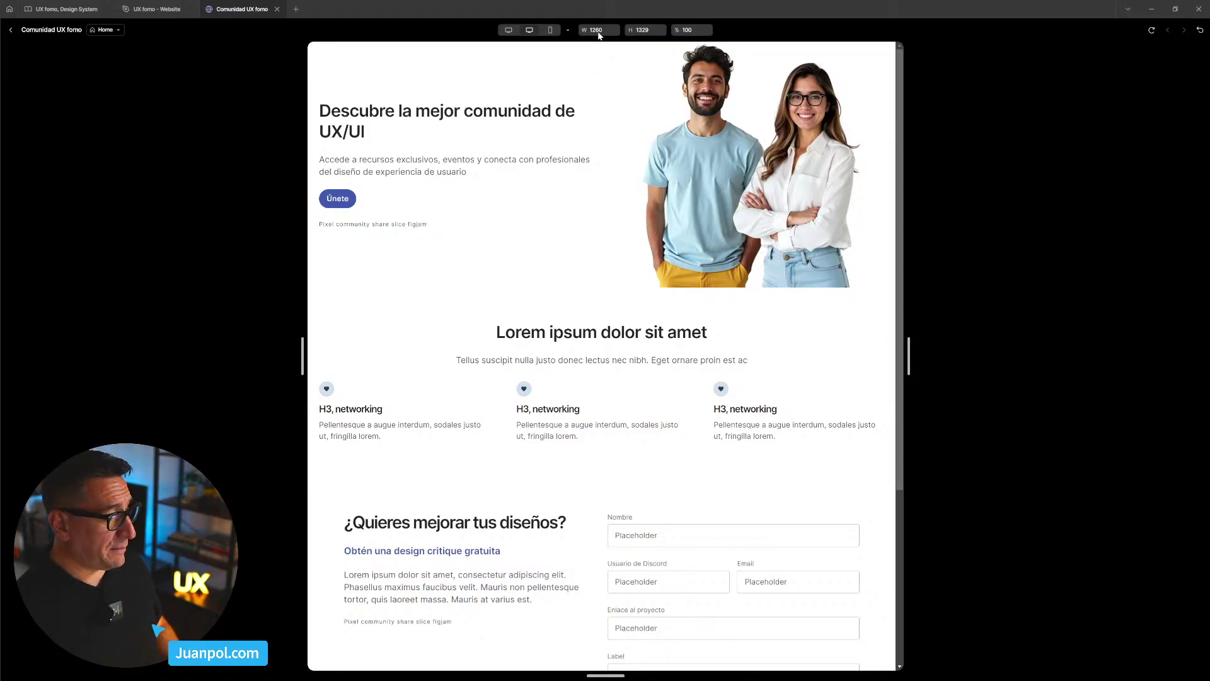
drag(910, 346, 870, 344)
key(Escape)
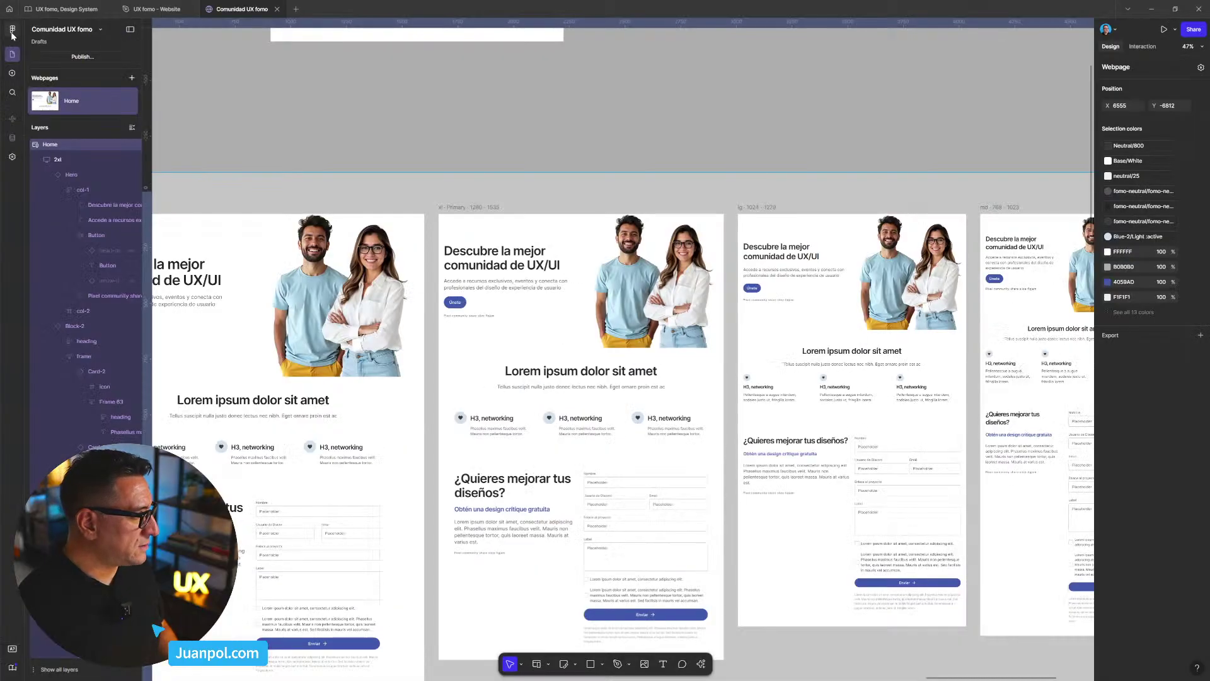
- Compare the layout settings of the lg breakpoint's networking block, its cards frame and the design critique section
scroll(725, 340, down, 2)
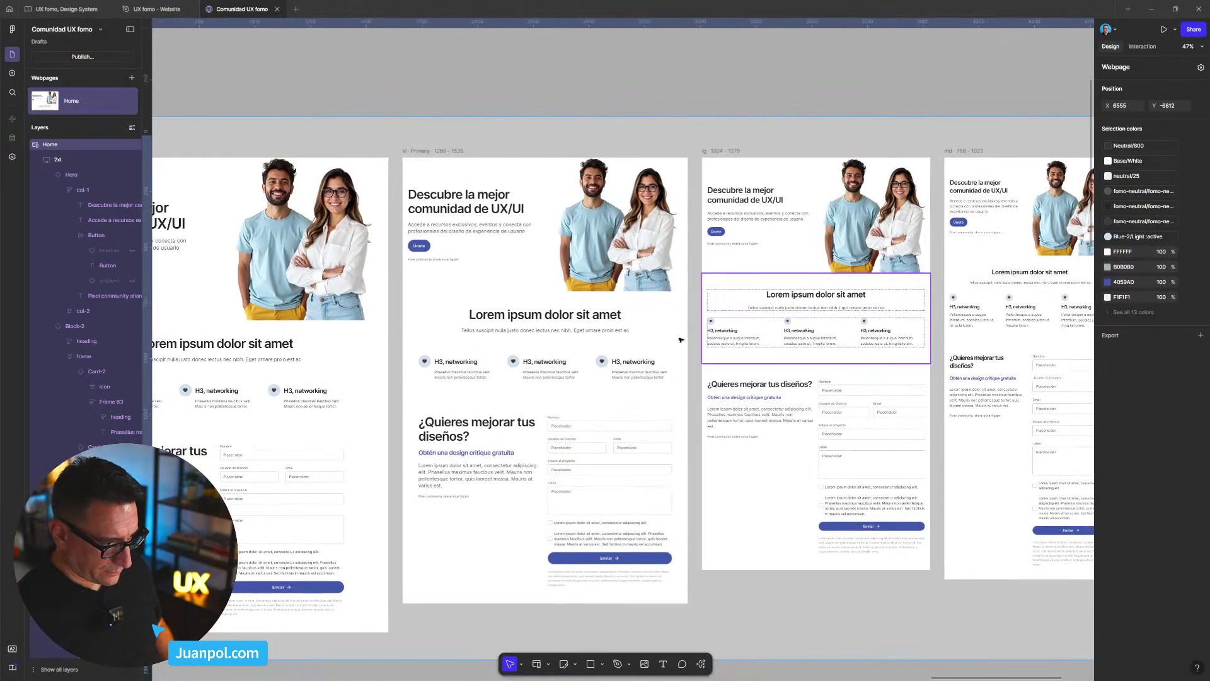
click(571, 377)
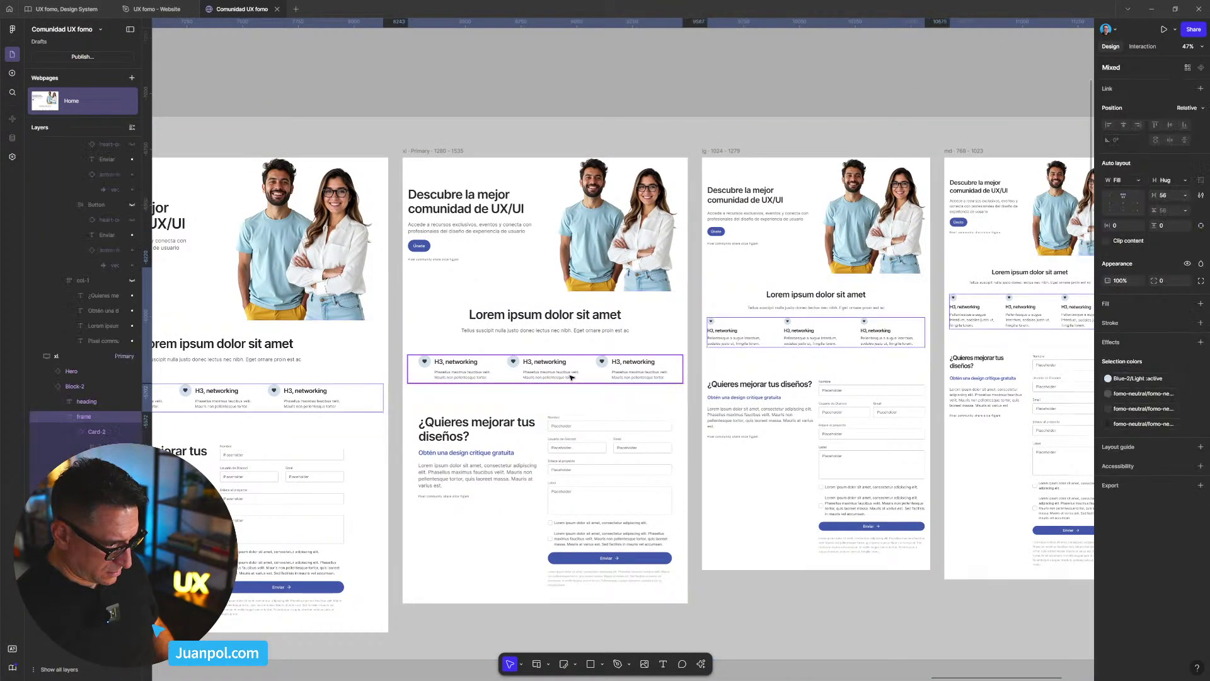
click(788, 379)
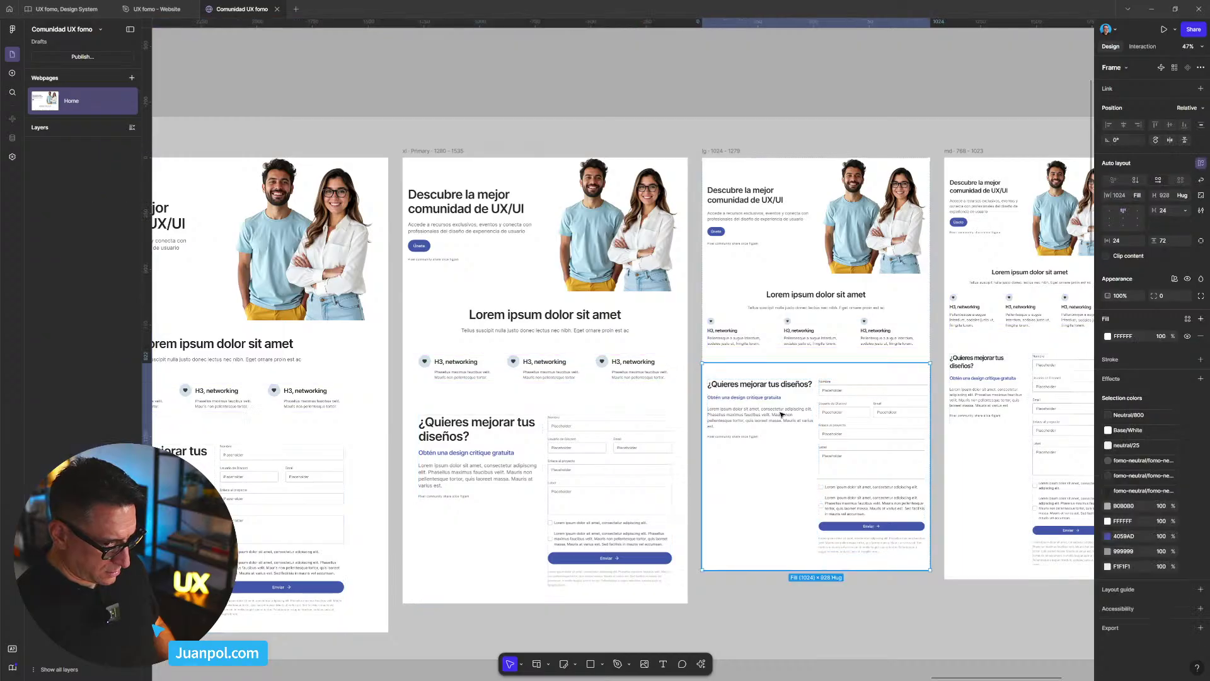
click(787, 329)
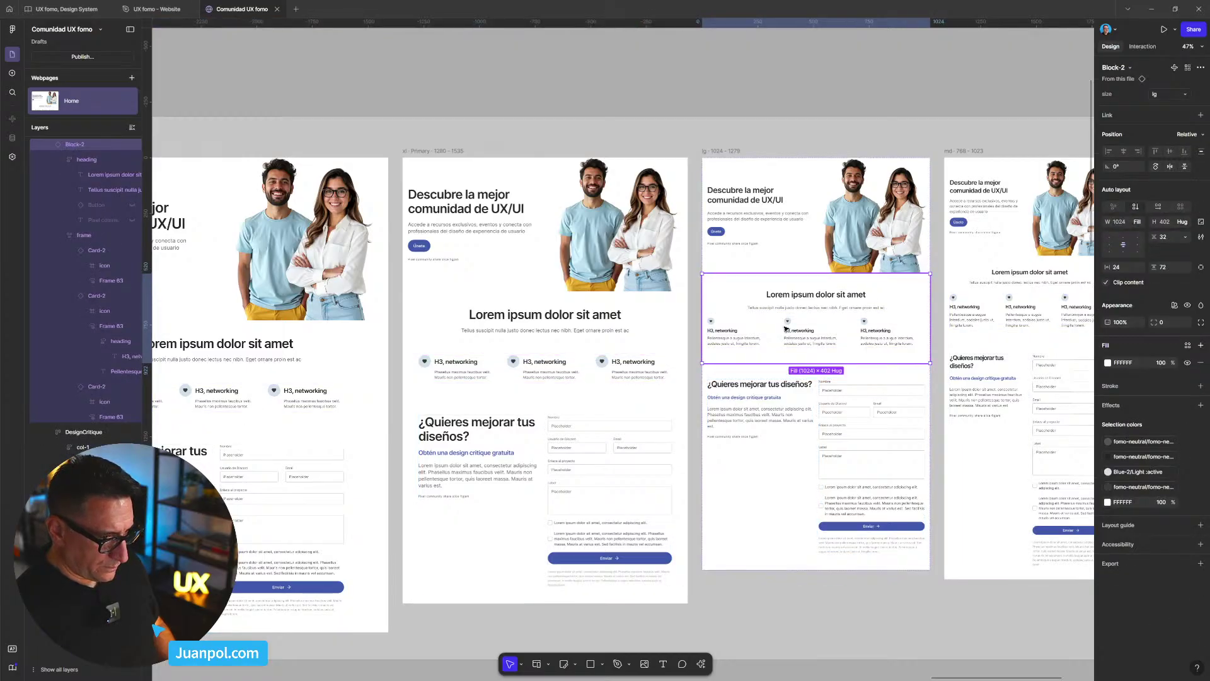
click(787, 329)
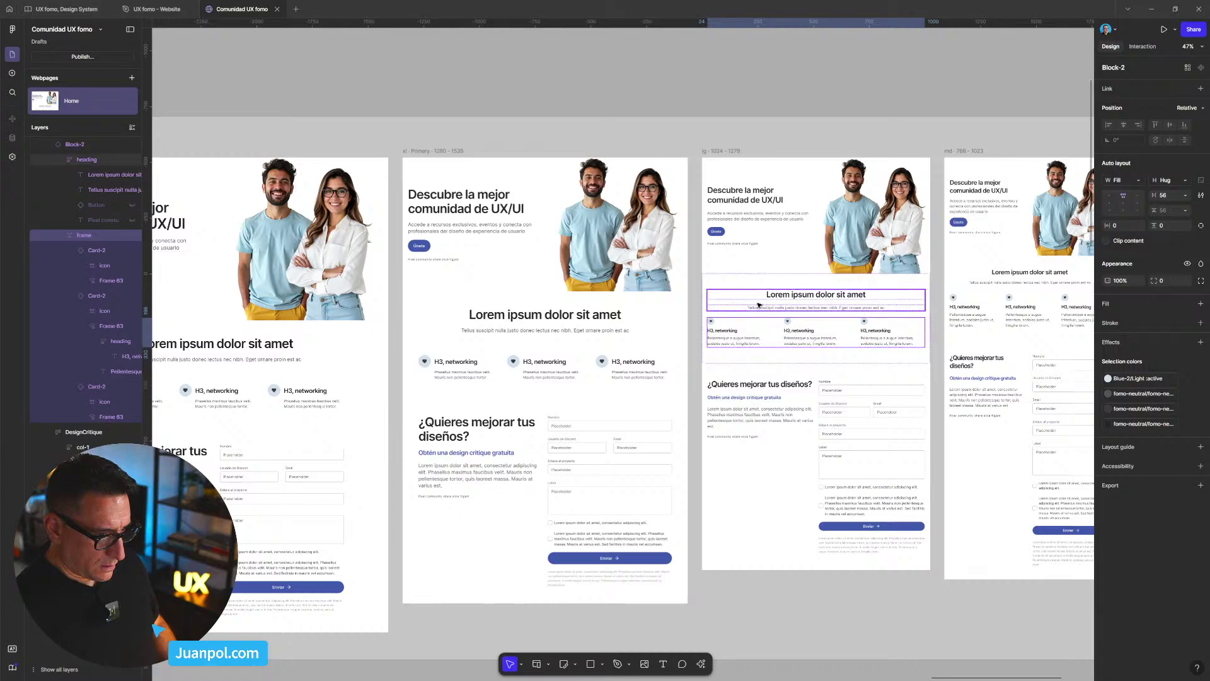
click(734, 287)
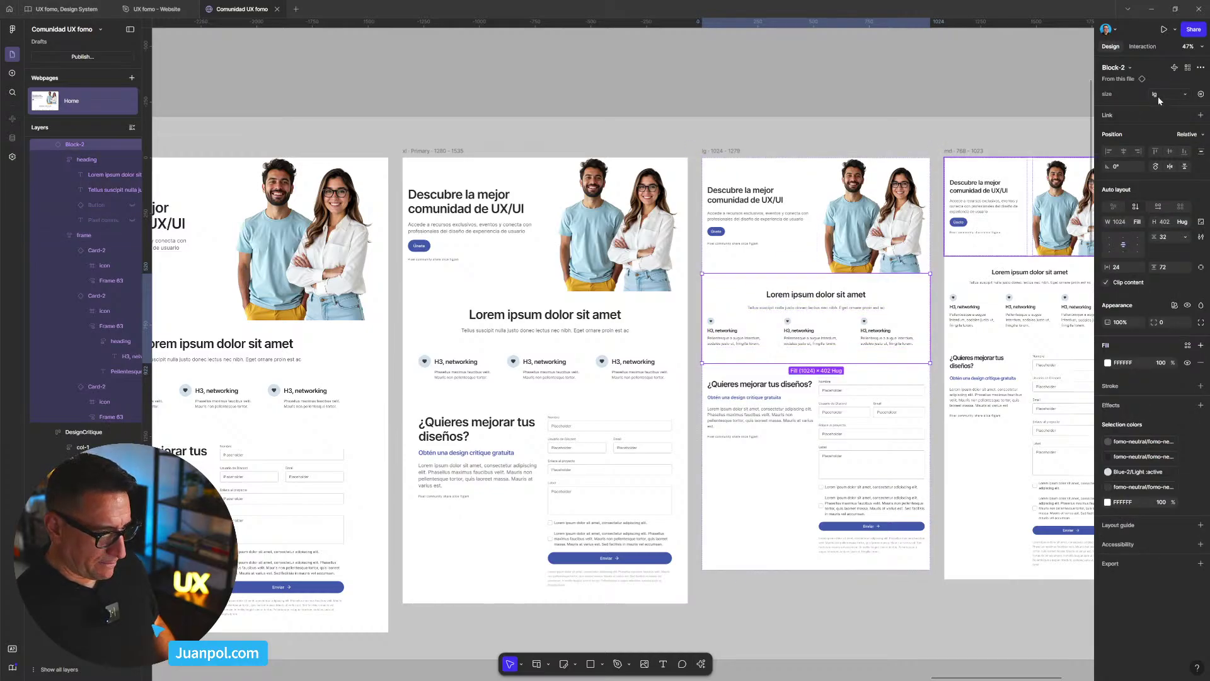
- Inspect the lg variant of the Block-2 component and the width sizing of its cards frame
scroll(987, 292, down, 5)
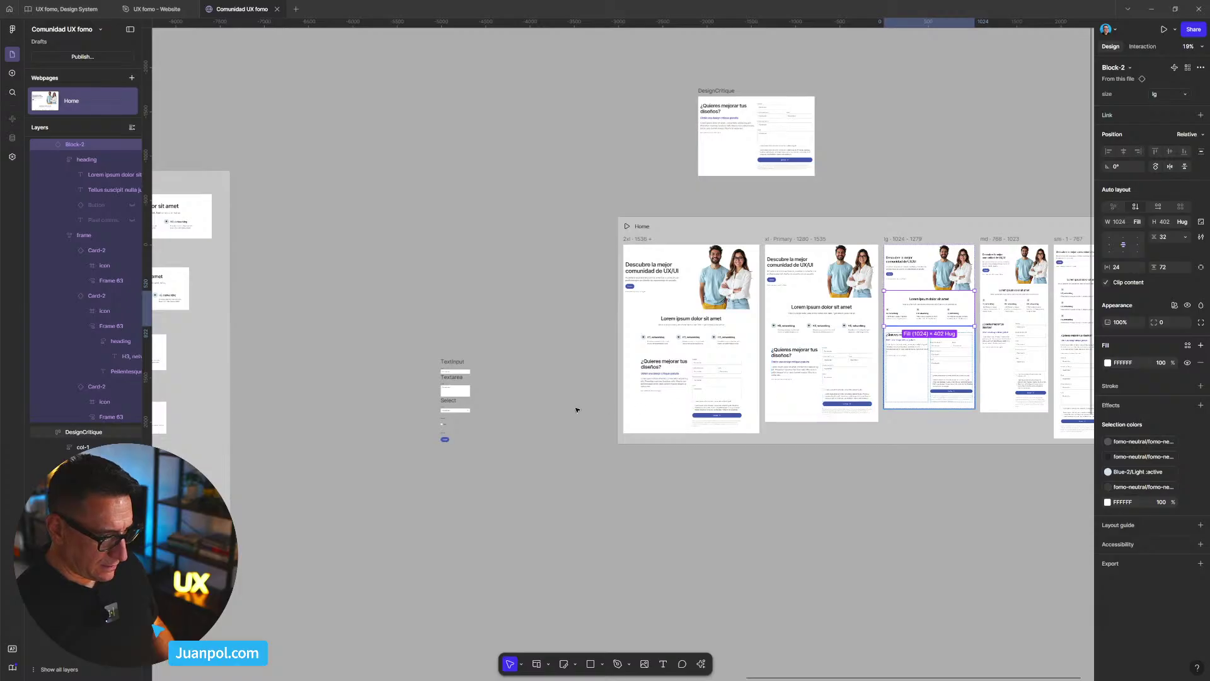
drag(405, 378, 779, 359)
drag(697, 377, 839, 384)
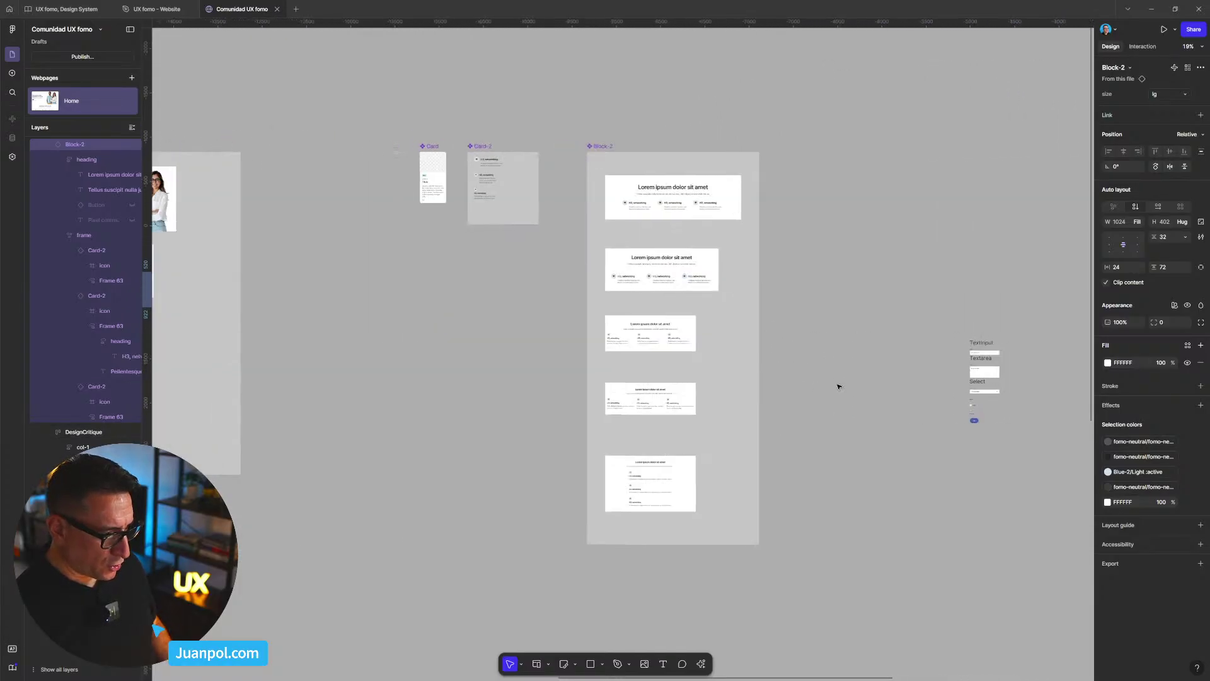
scroll(691, 394, up, 3)
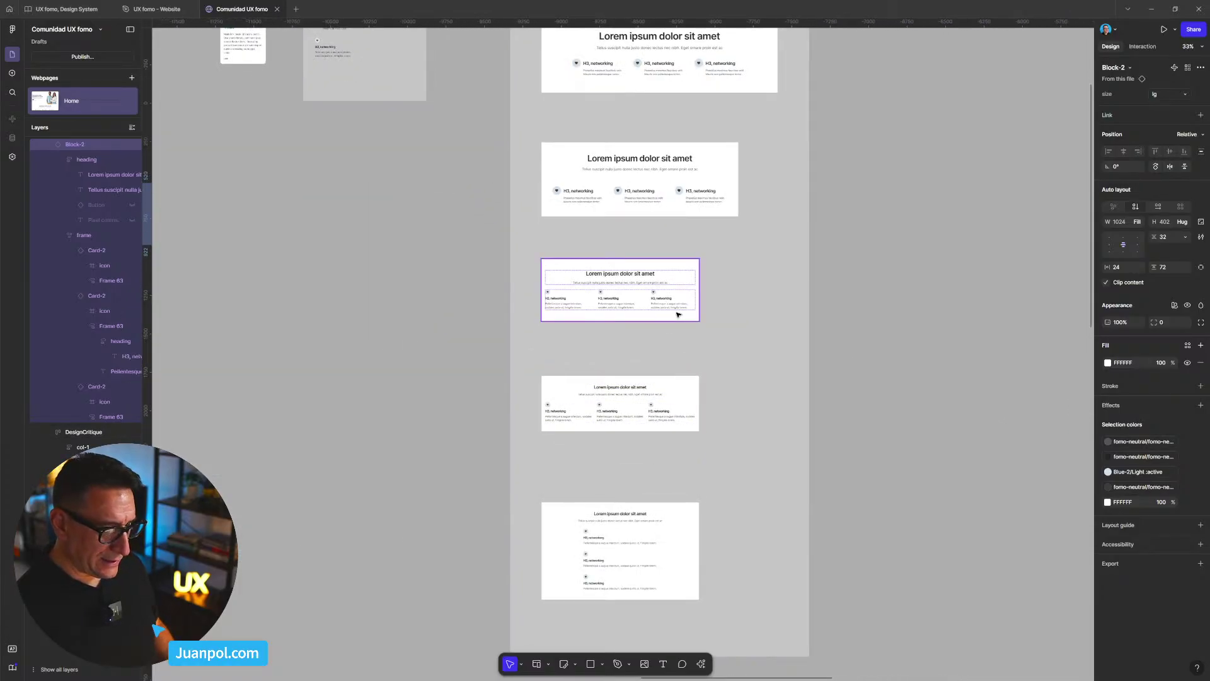
click(678, 314)
scroll(618, 307, up, 1)
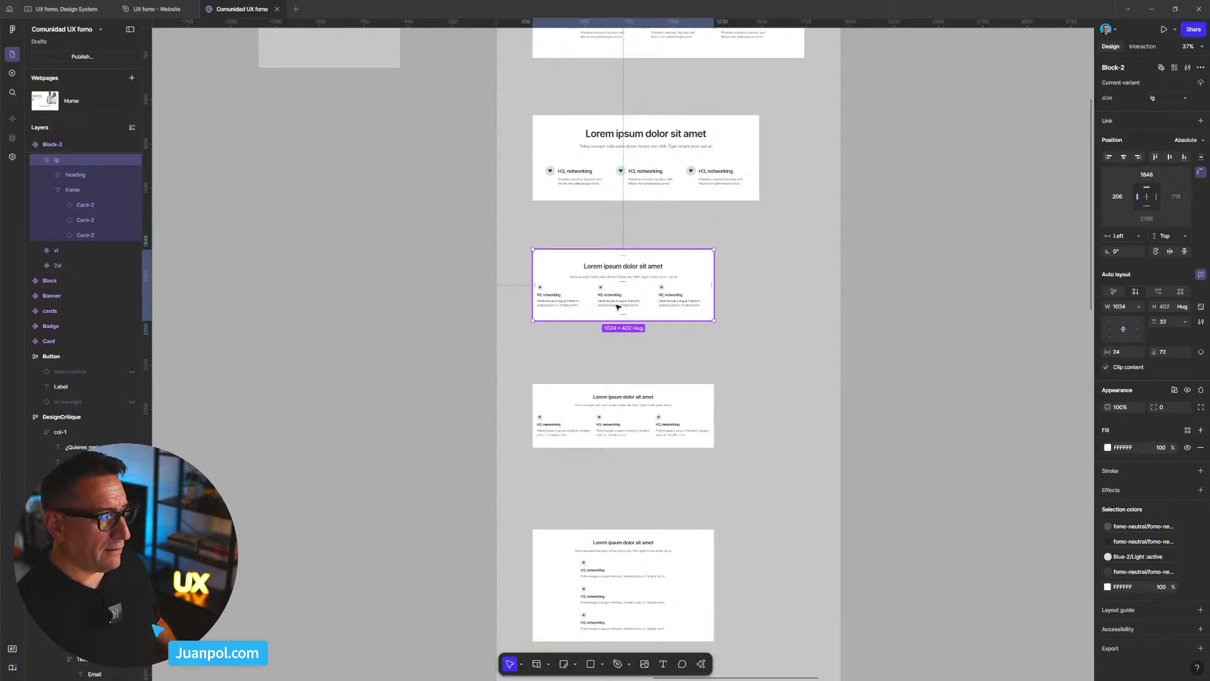
click(617, 305)
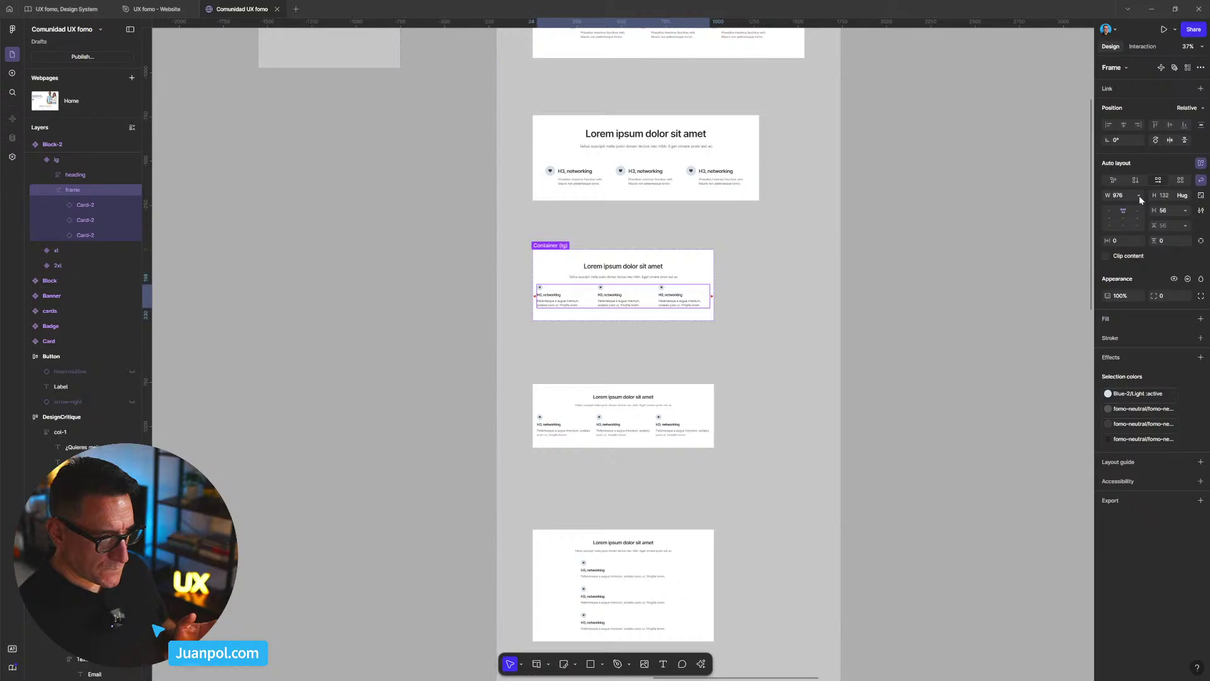
- Check the lg design critique section's width limits in the Home webpage against those of its text column
scroll(735, 366, down, 4)
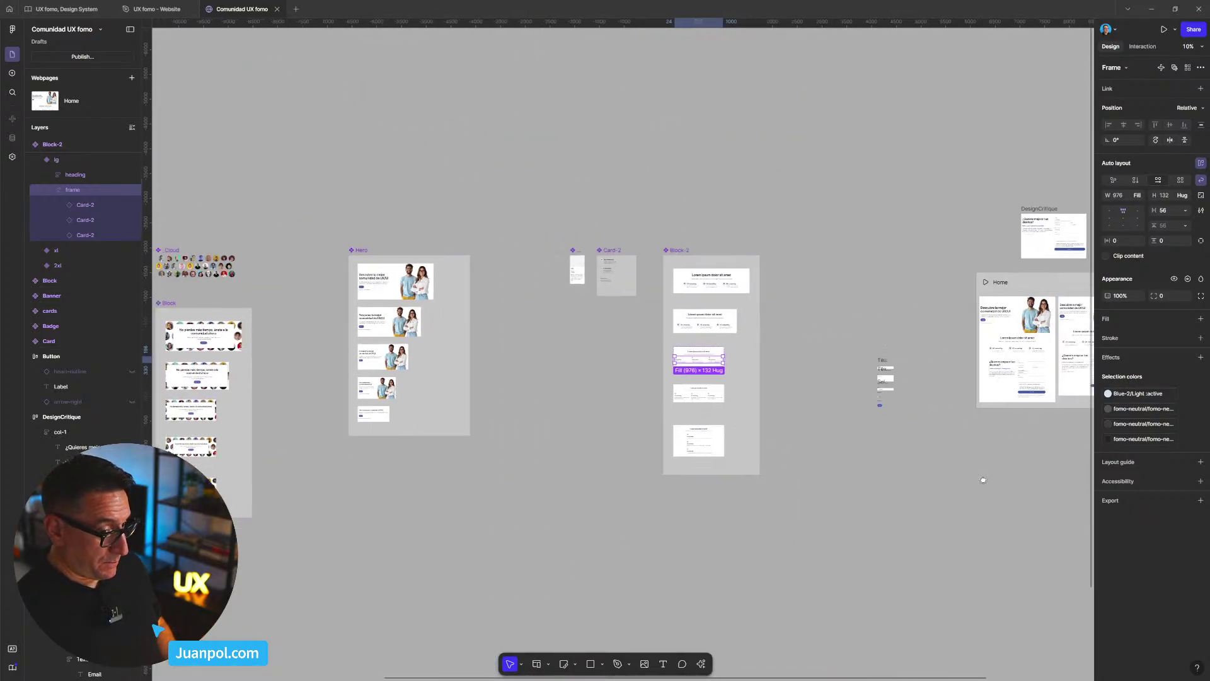
drag(983, 479, 679, 468)
scroll(851, 427, up, 3)
drag(853, 410, 754, 479)
scroll(754, 479, up, 3)
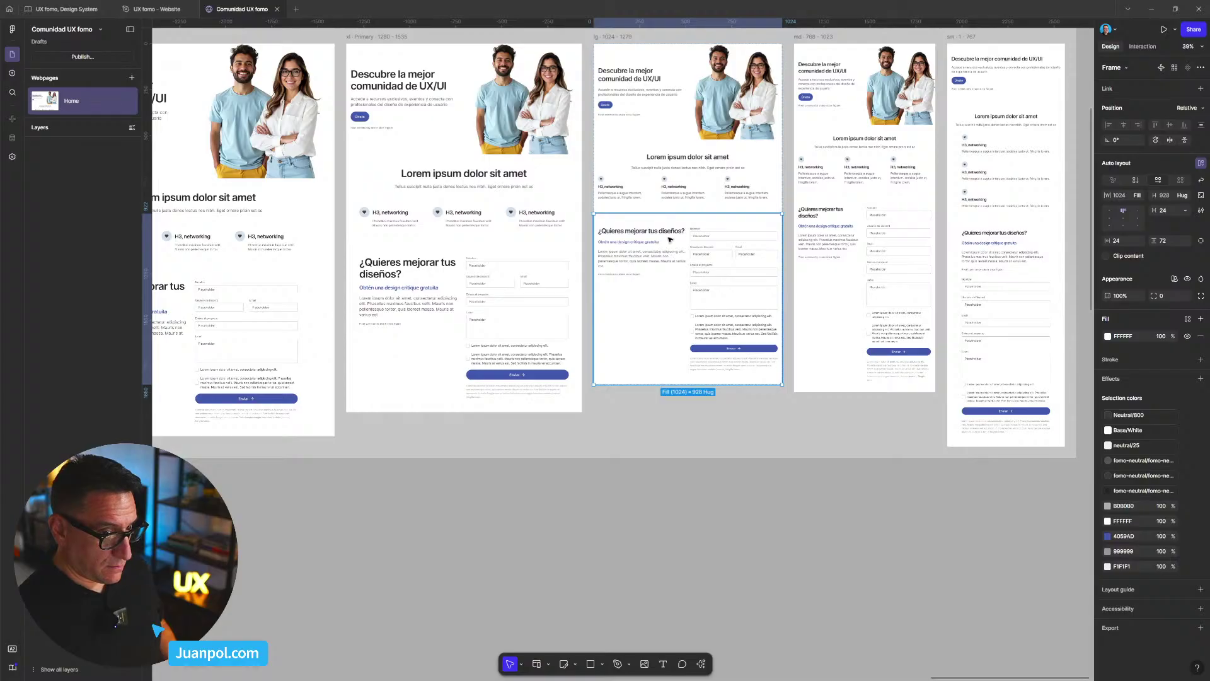
click(1138, 196)
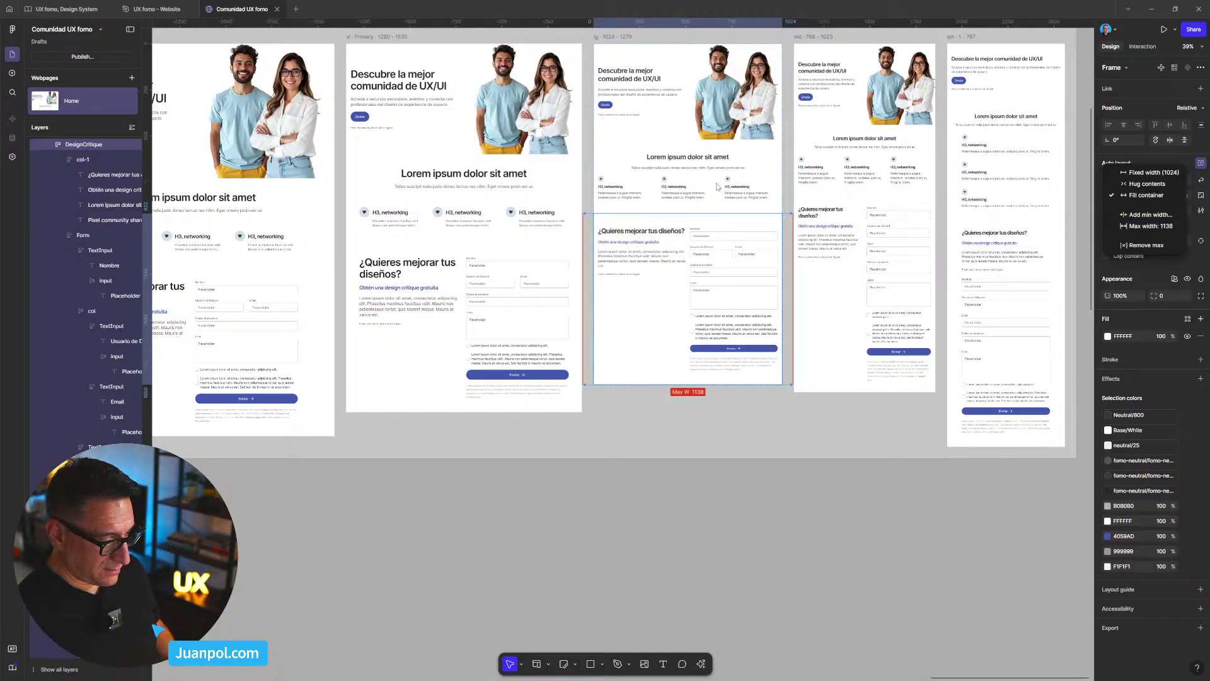
click(643, 243)
click(639, 227)
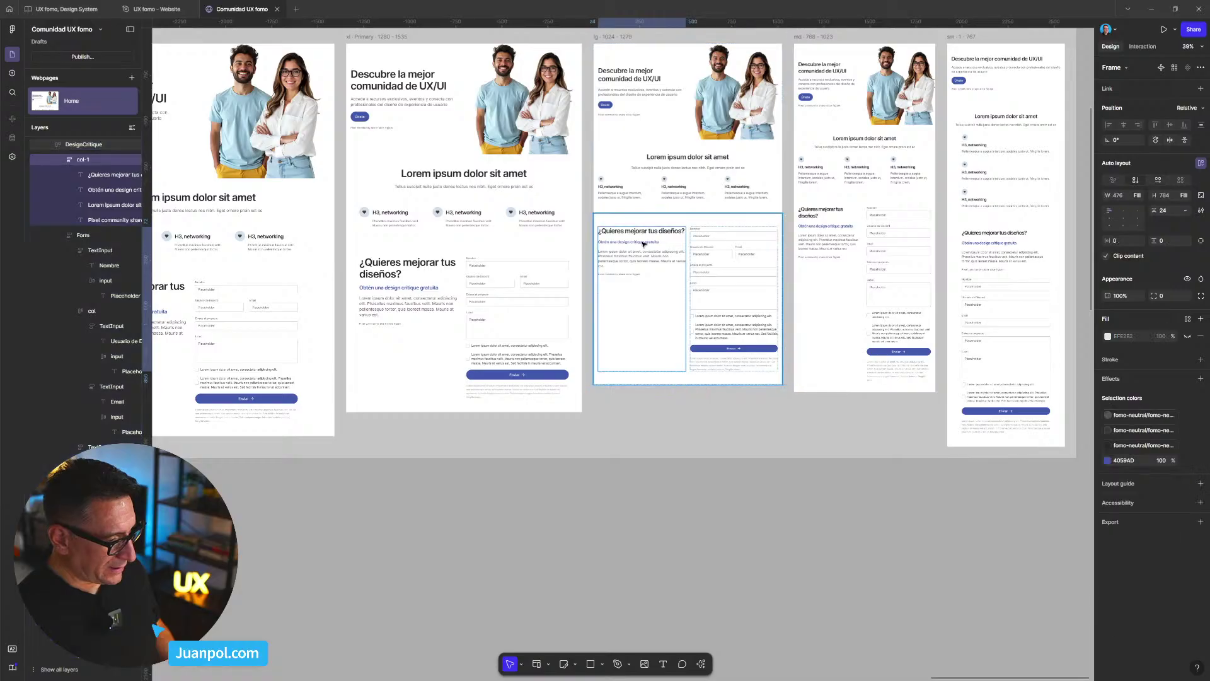
click(639, 222)
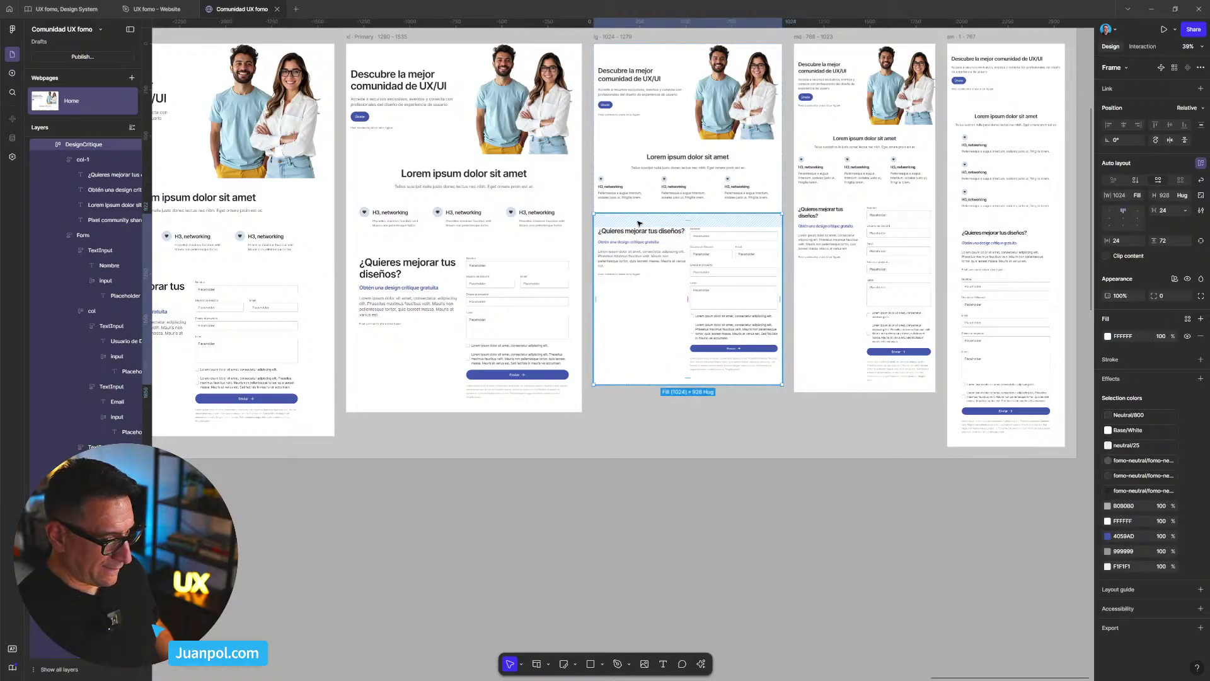
- Add a maximum width of 1138 to the cards frame in the lg variant of the Block-2 component
scroll(639, 224, down, 2)
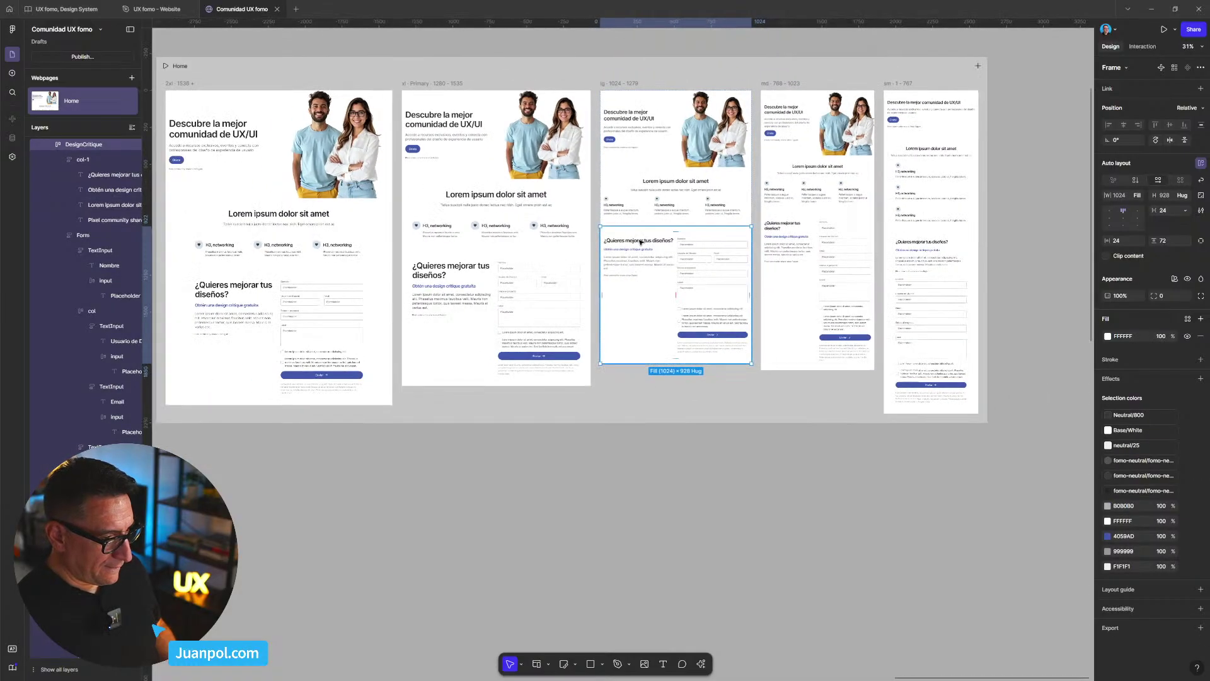
drag(622, 303, 932, 342)
drag(340, 361, 1032, 340)
drag(340, 357, 689, 341)
scroll(687, 339, up, 3)
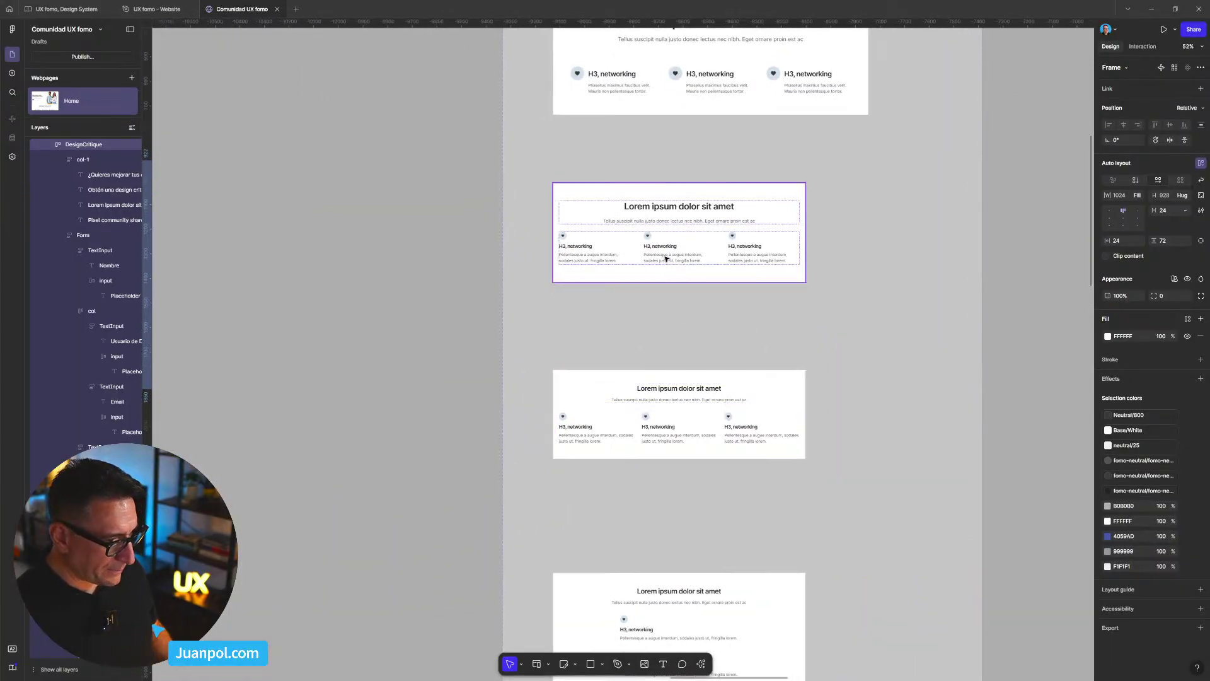
click(666, 258)
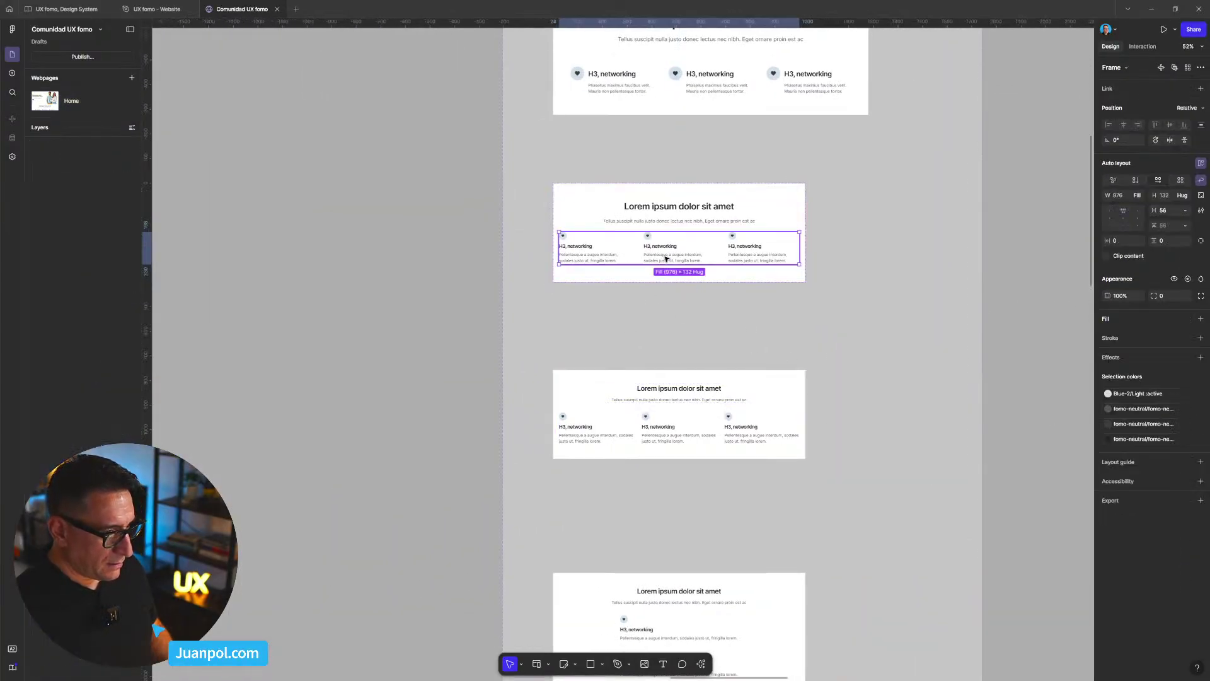
click(778, 200)
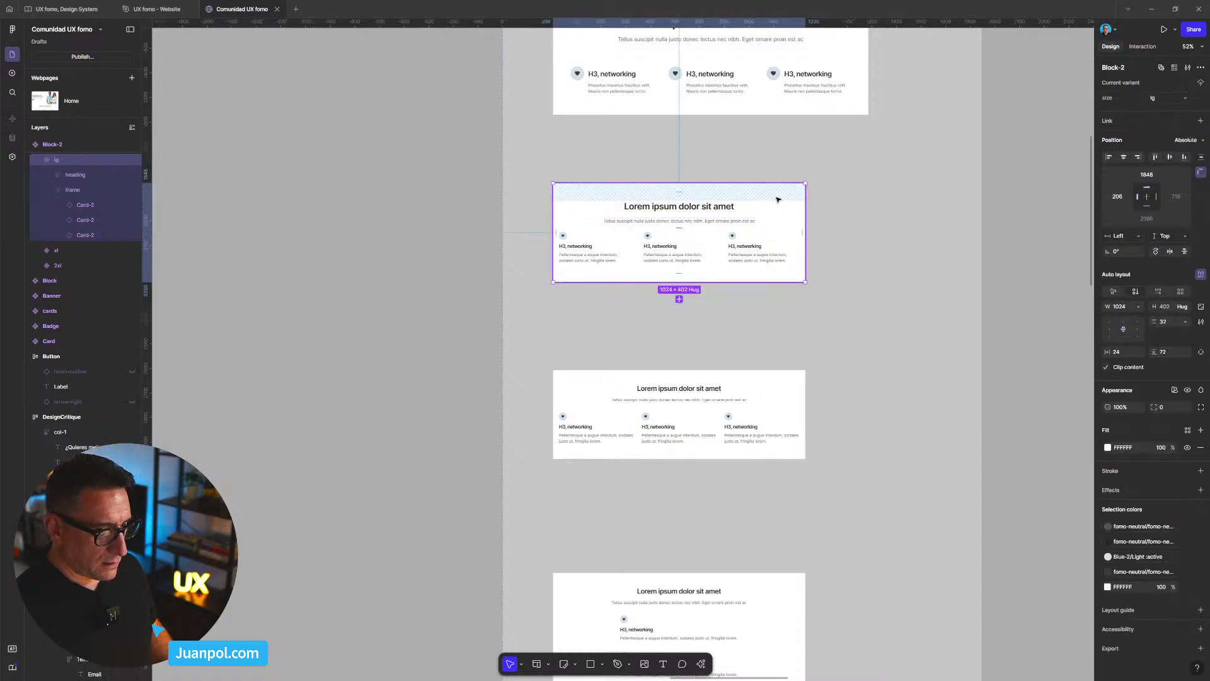
click(699, 250)
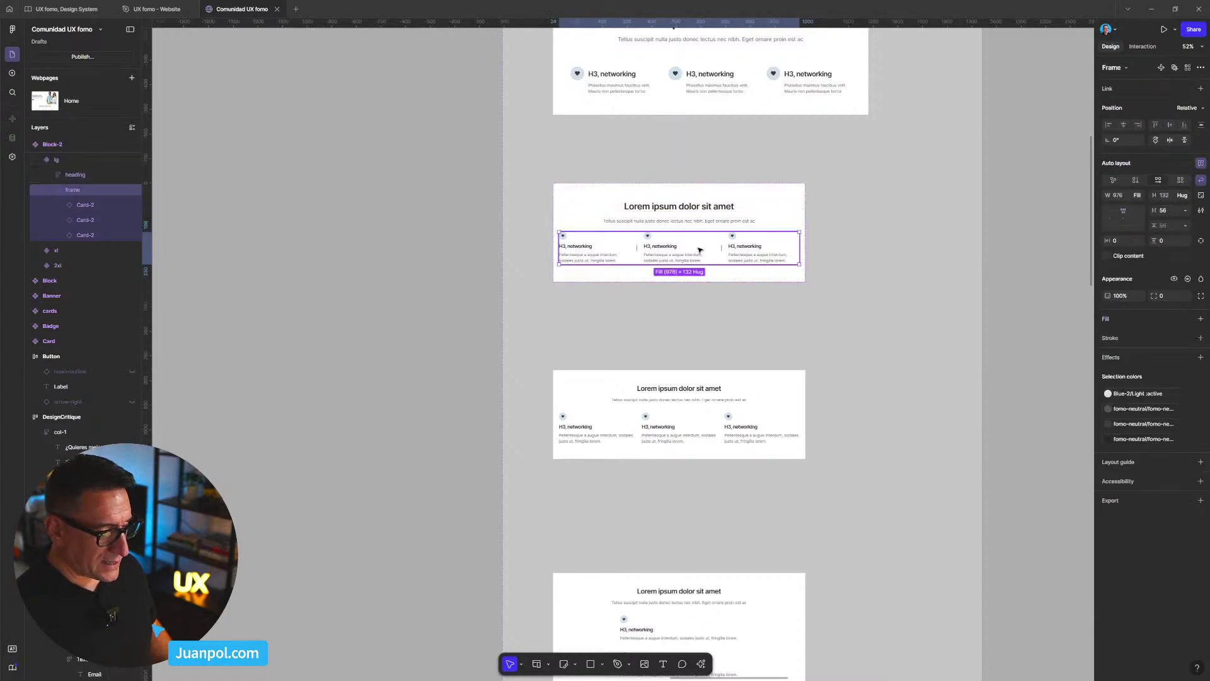
click(1140, 197)
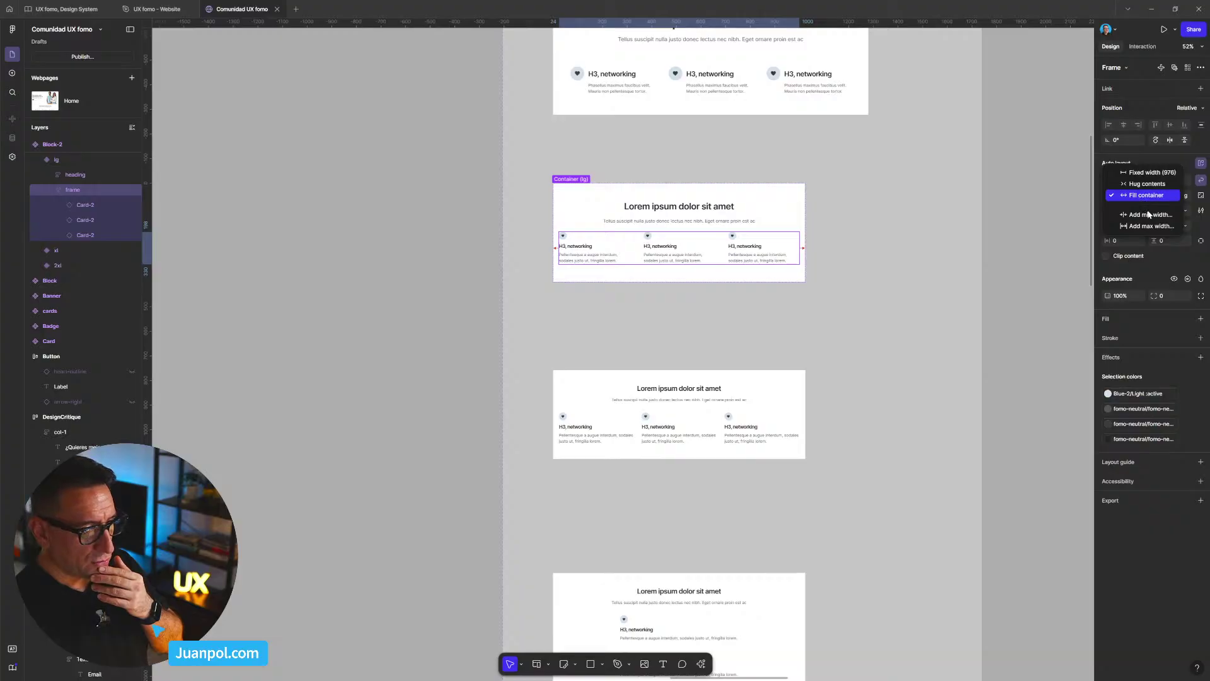
click(1154, 225)
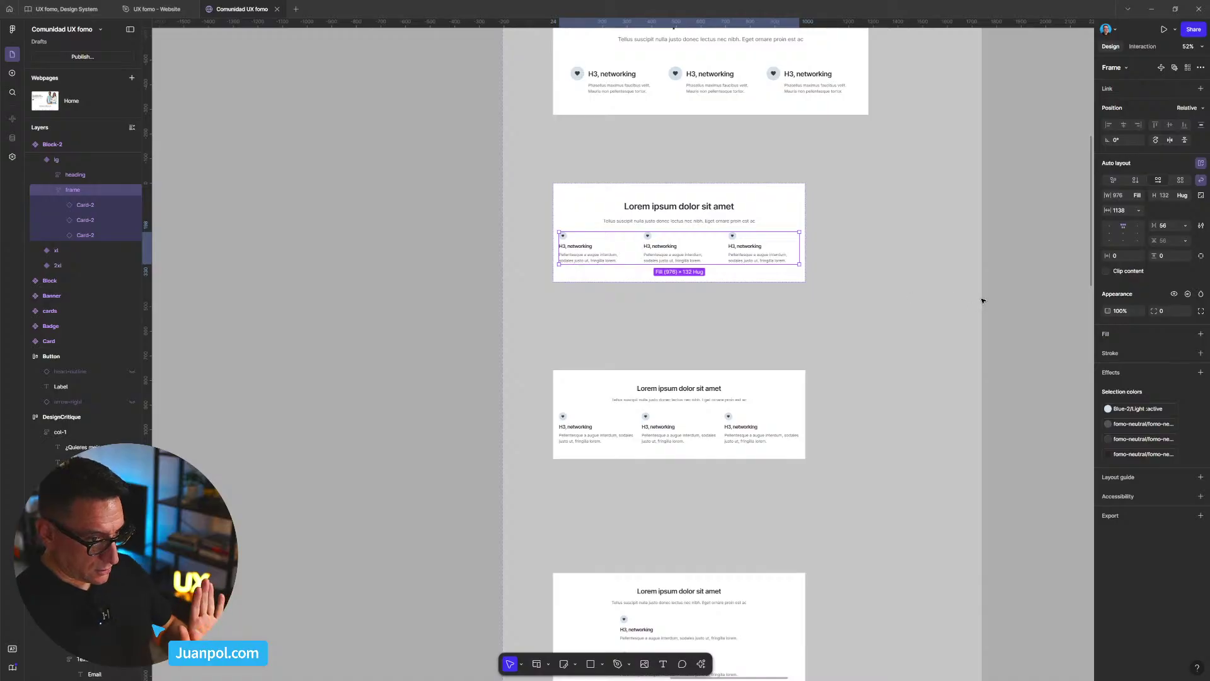
click(939, 314)
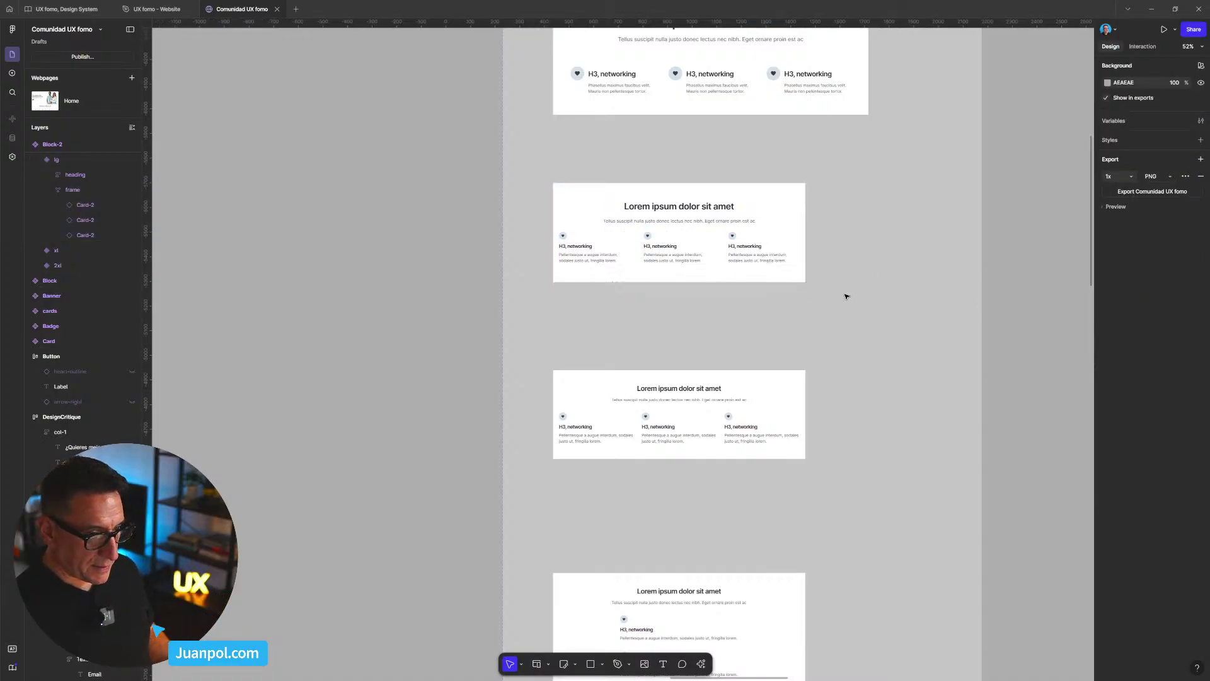
- Preview the Home webpage, widen it to 1292 px and beyond with a reload, examine its section margins, and return to the canvas
scroll(839, 353, down, 5)
scroll(744, 271, down, 4)
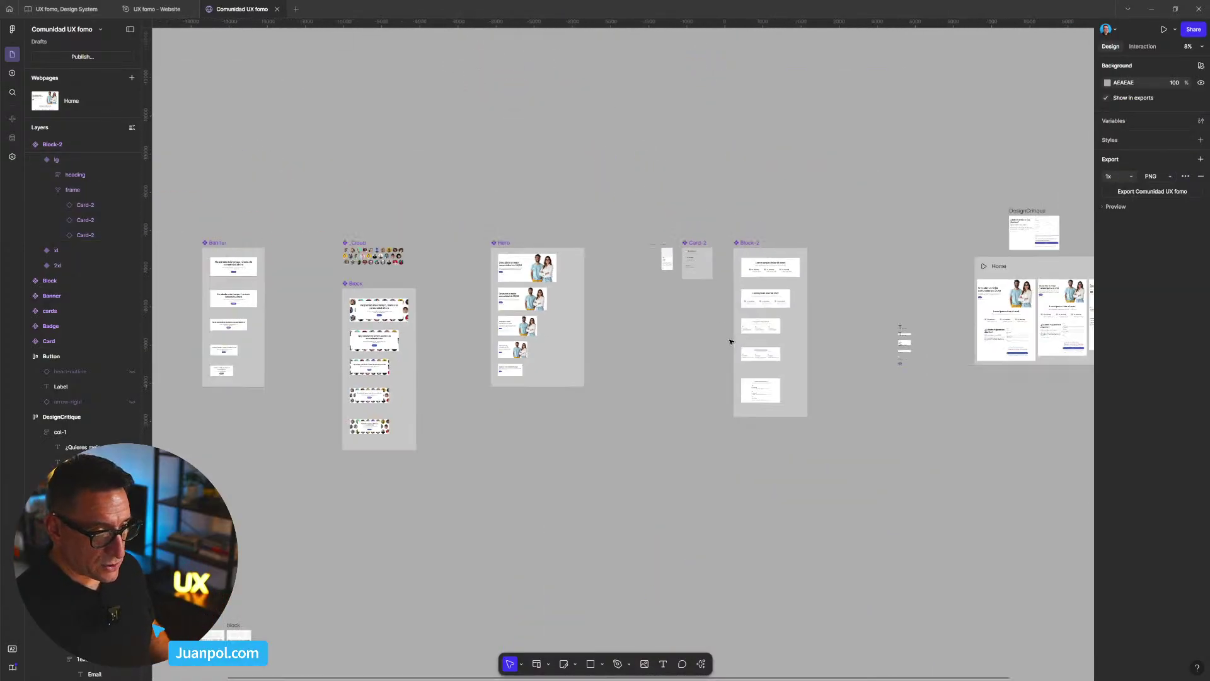
scroll(730, 341, right, 5)
click(721, 253)
key(ctrl+p)
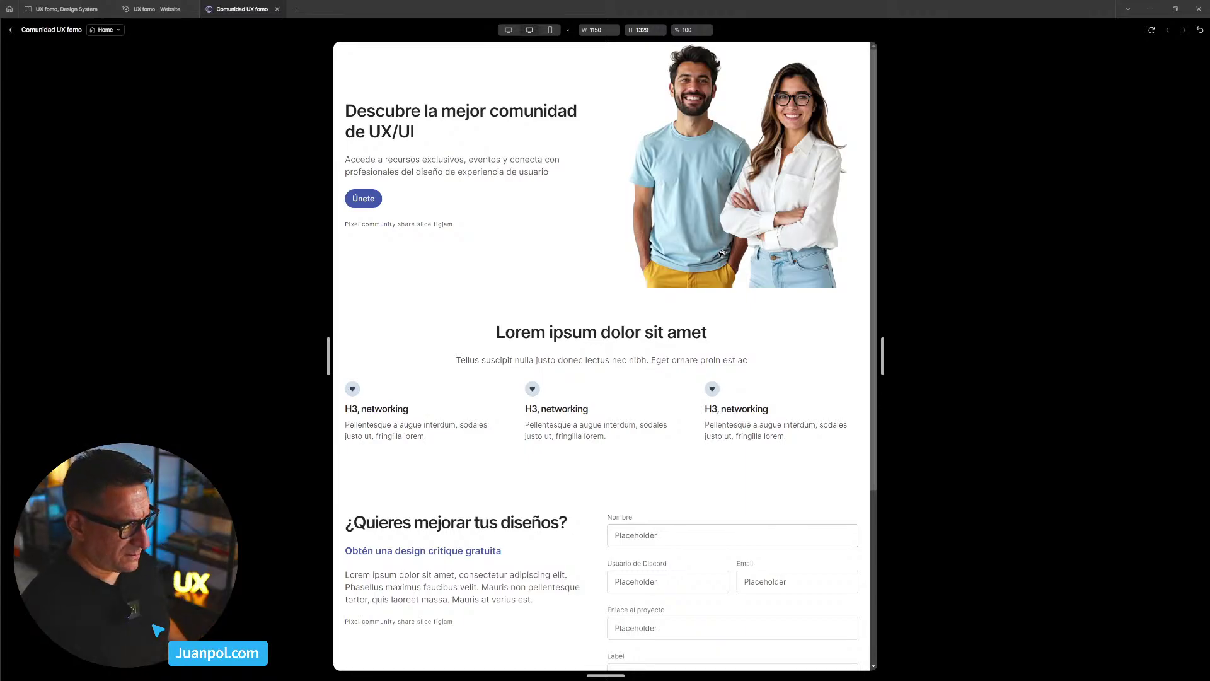
drag(882, 376, 916, 366)
click(1151, 30)
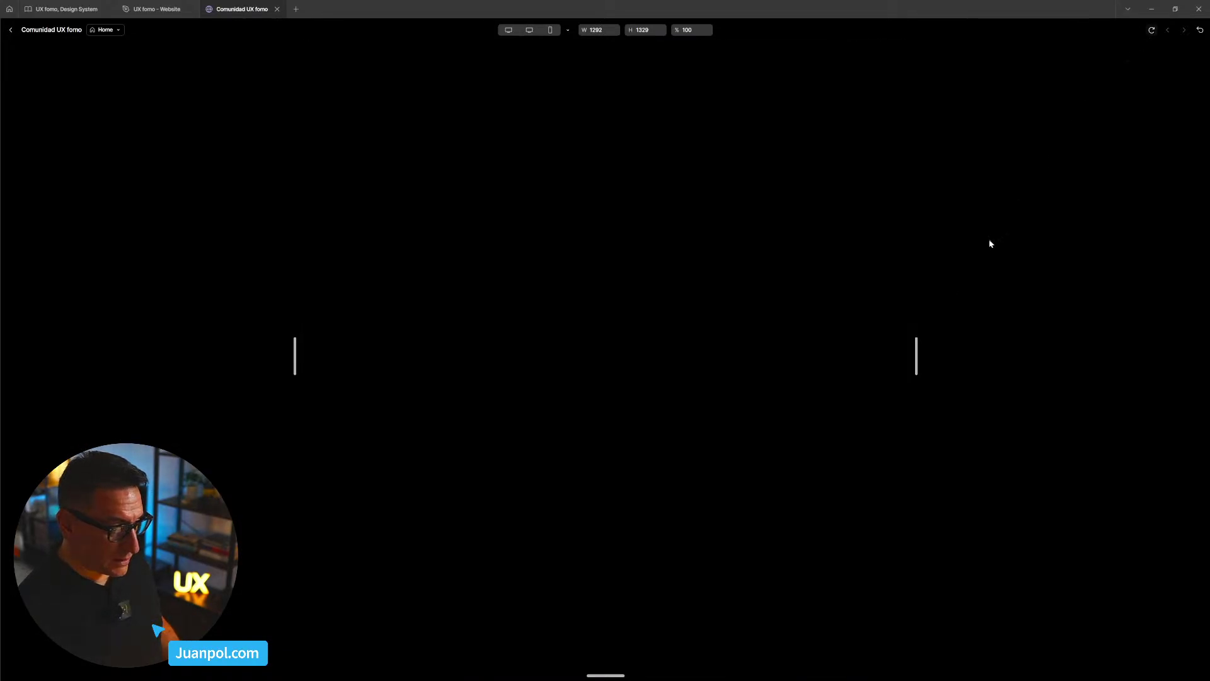
drag(920, 358, 974, 352)
scroll(929, 352, down, 6)
scroll(929, 352, up, 1)
click(10, 29)
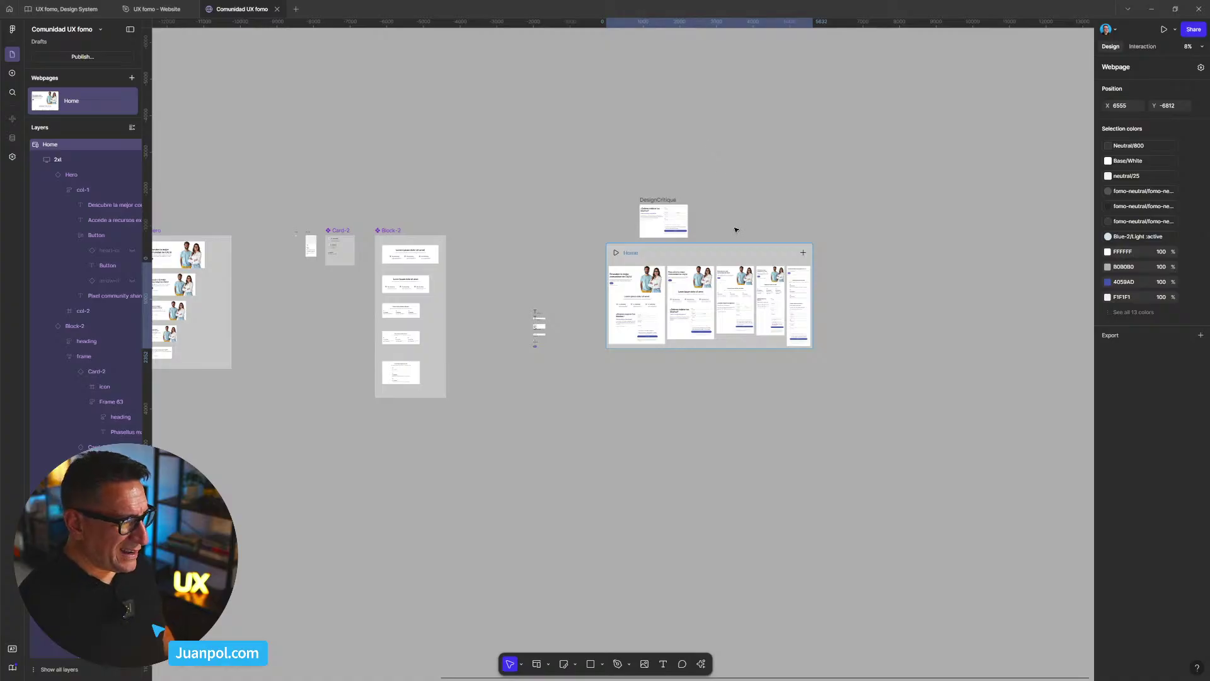
- Remove the maximum width from the cards frame in the lg variant of the Block-2 component
scroll(368, 181, left, 4)
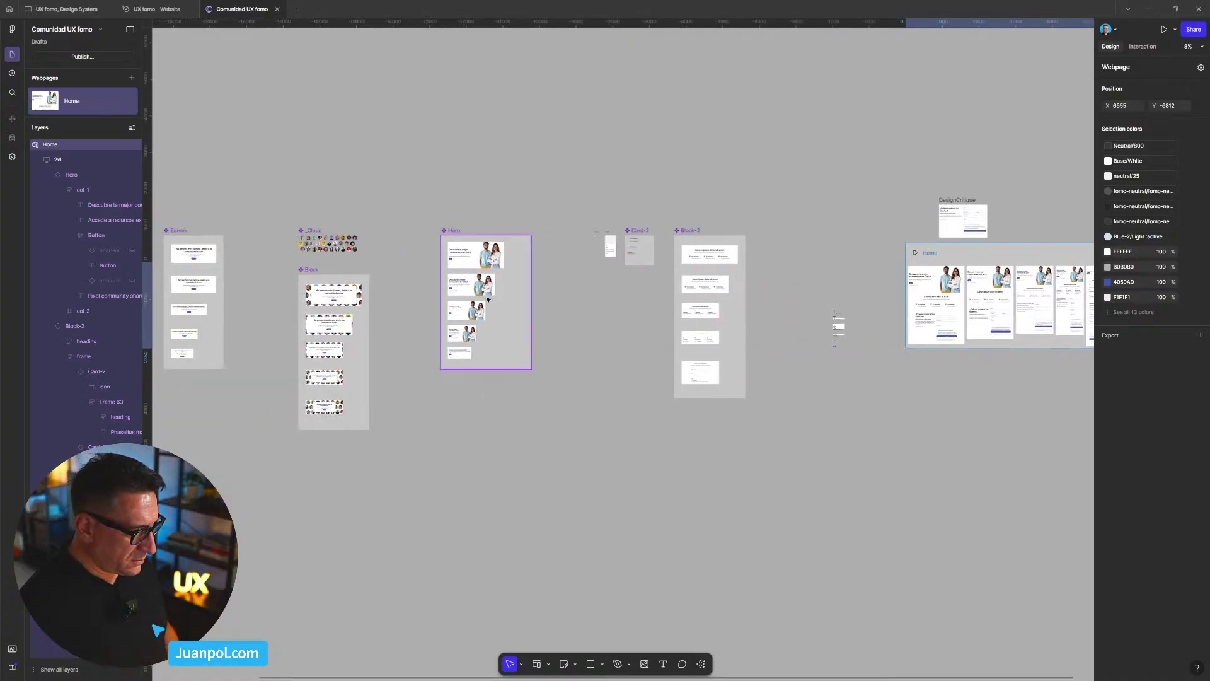
scroll(486, 298, up, 3)
scroll(790, 339, up, 2)
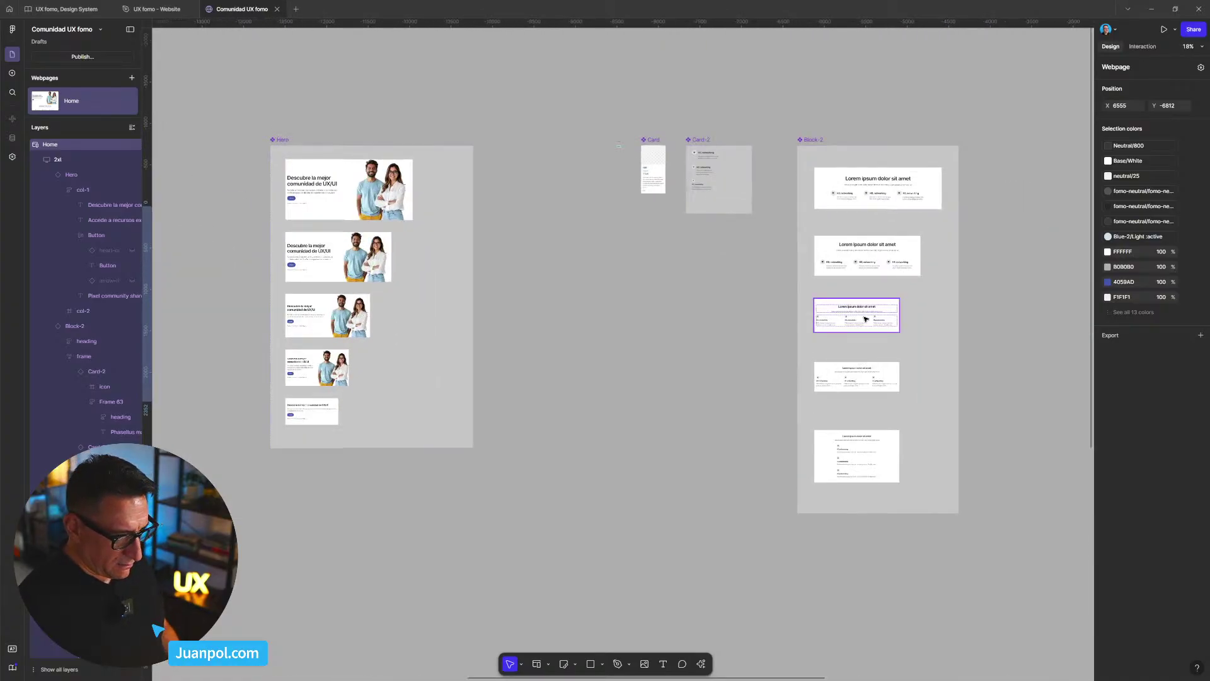
click(859, 319)
scroll(1011, 268, down, 1)
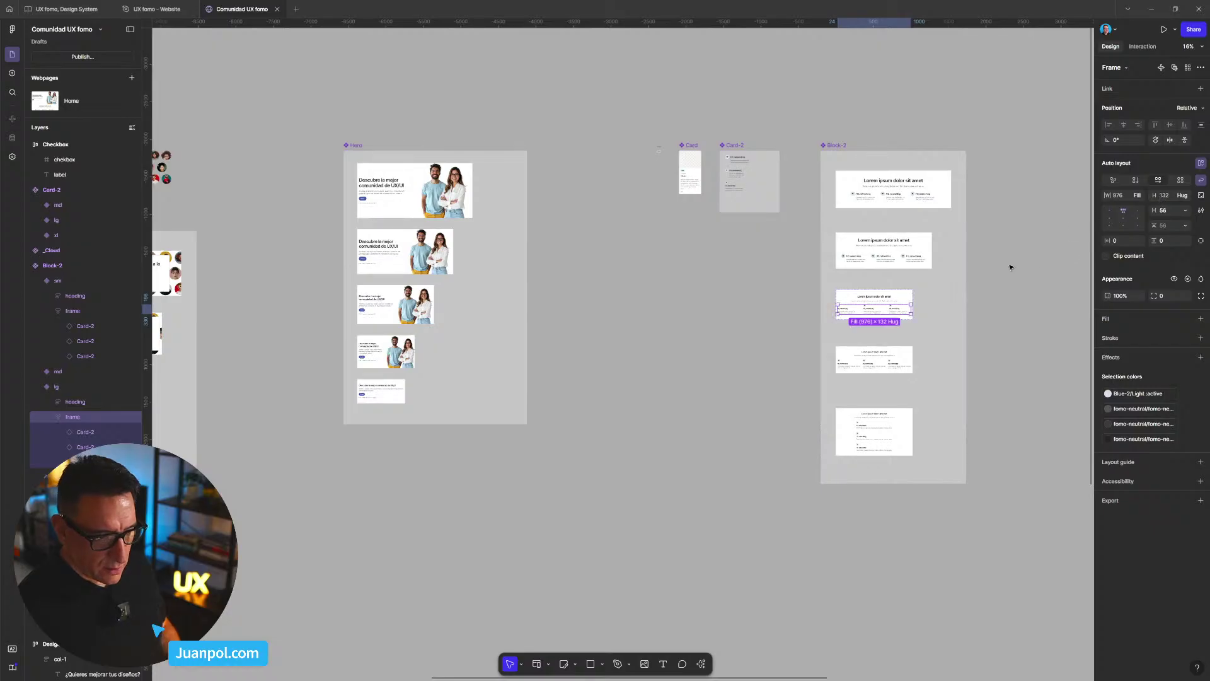
scroll(1011, 267, up, 2)
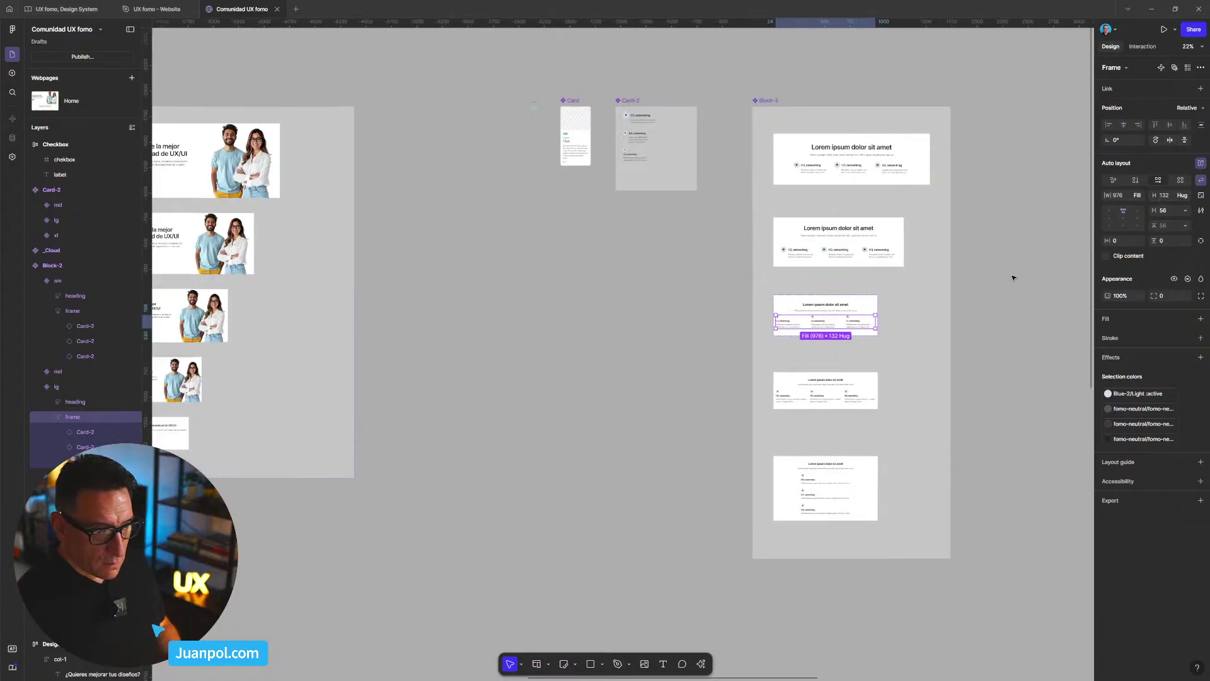
click(1140, 197)
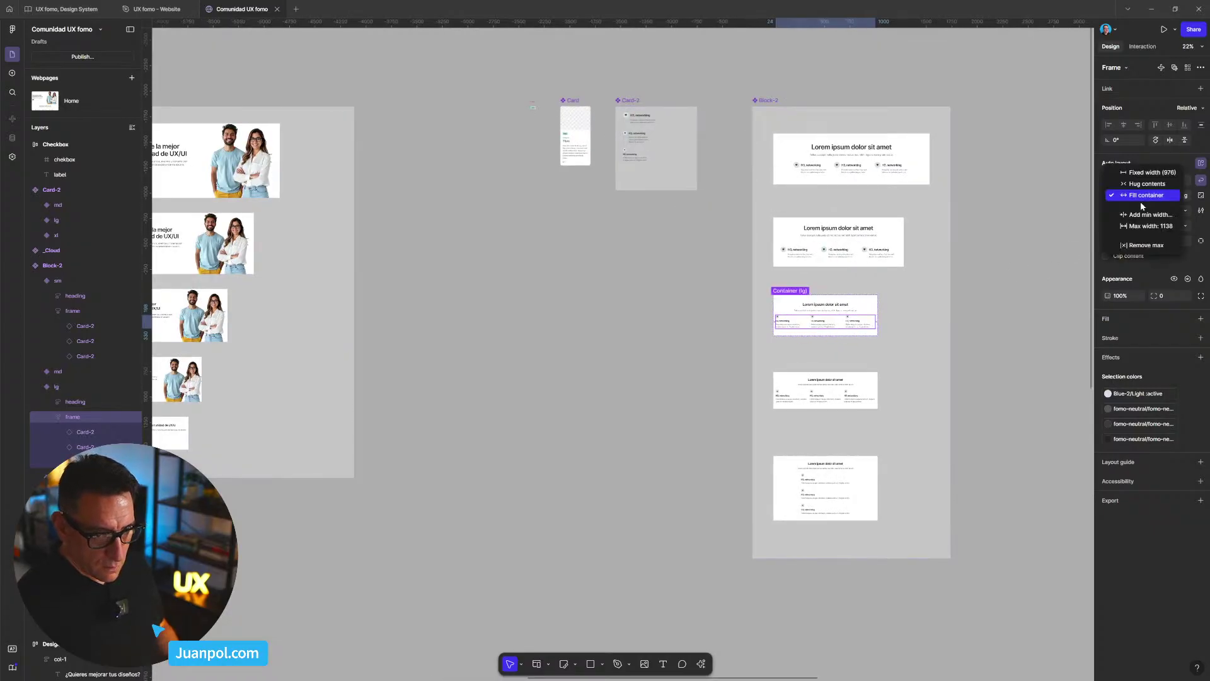
click(1162, 248)
click(972, 351)
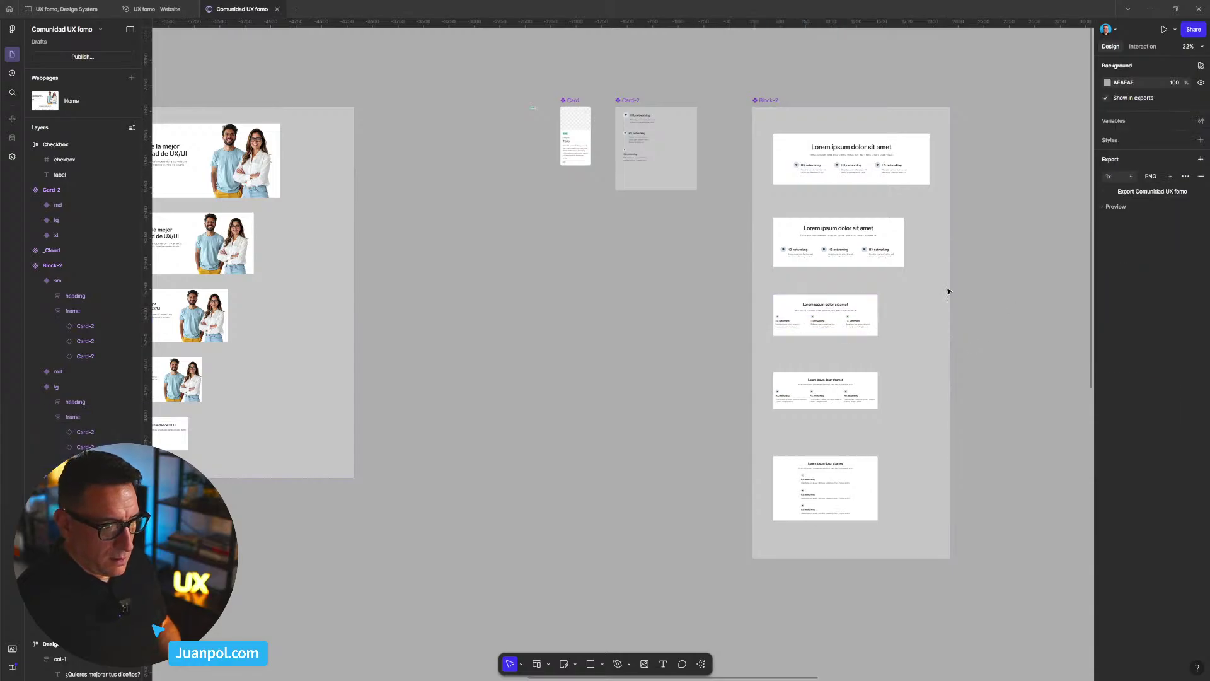
- Check the width sizing of the networking cards frame in the Home webpage's lg breakpoint and across all its breakpoints
scroll(946, 290, down, 3)
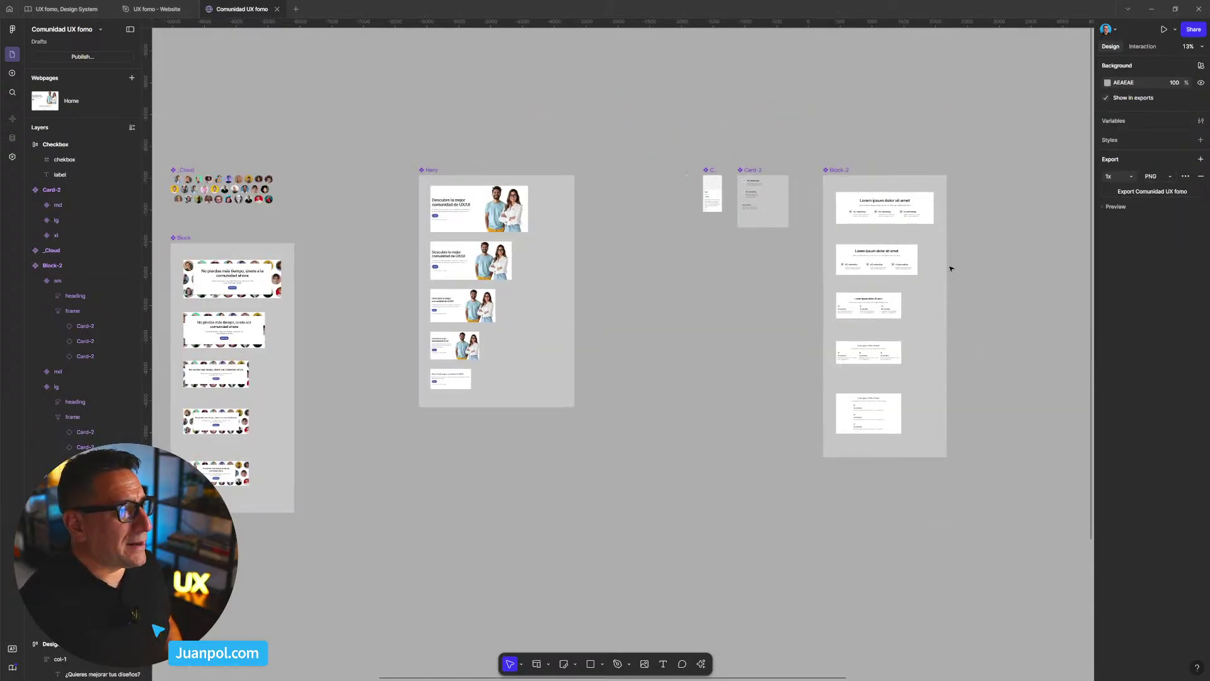
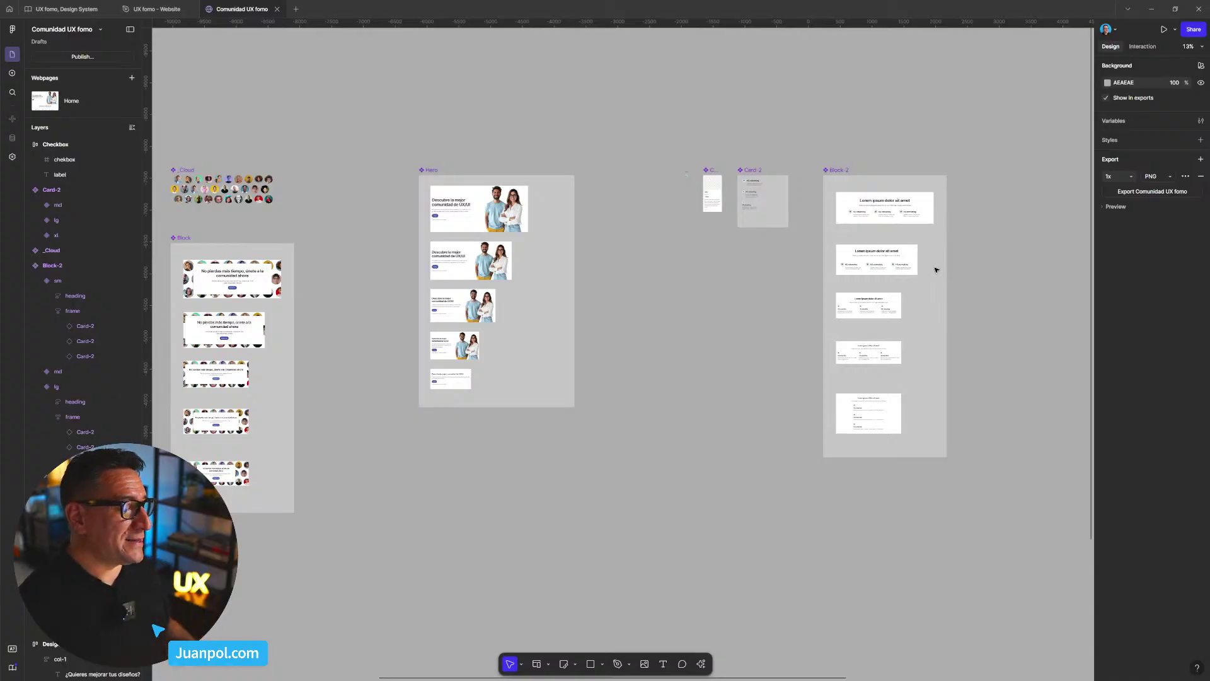
scroll(800, 221, down, 1)
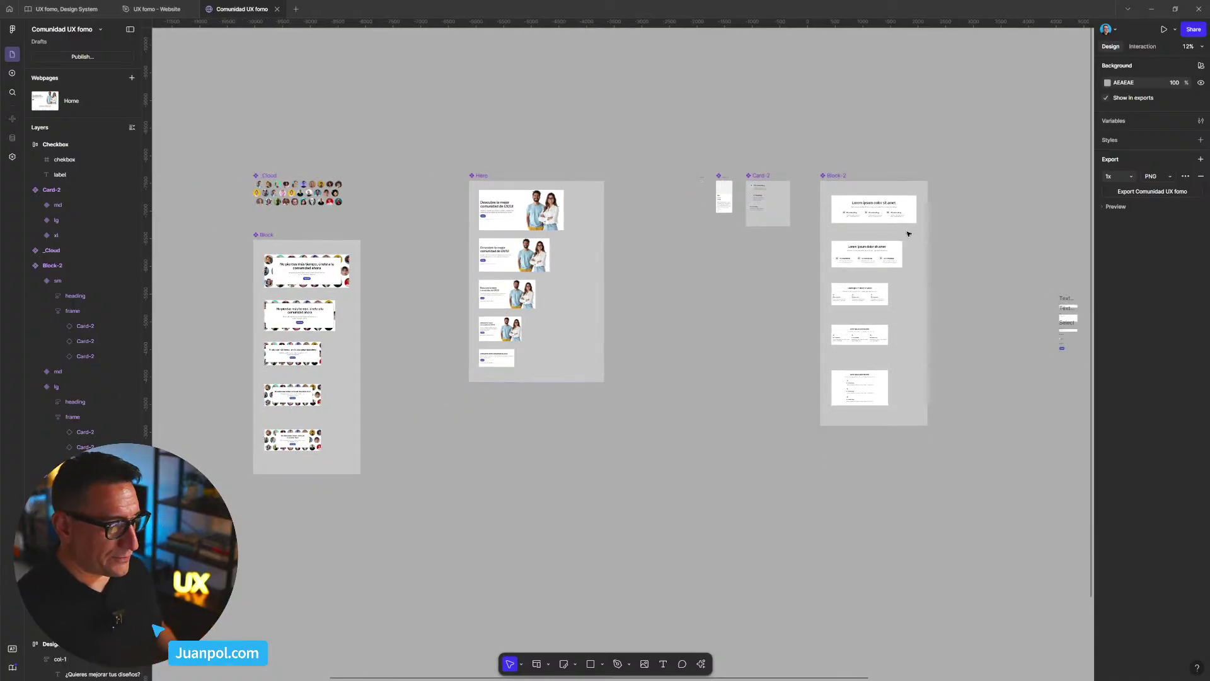
drag(962, 232, 662, 256)
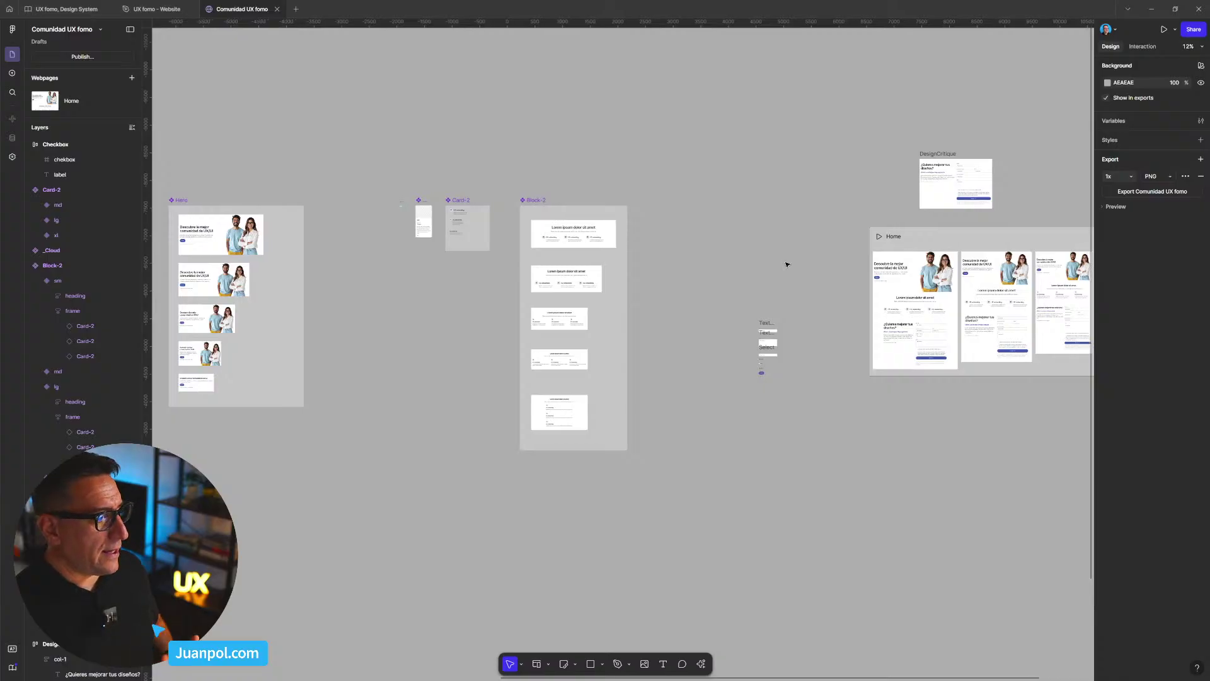
scroll(783, 262, up, 5)
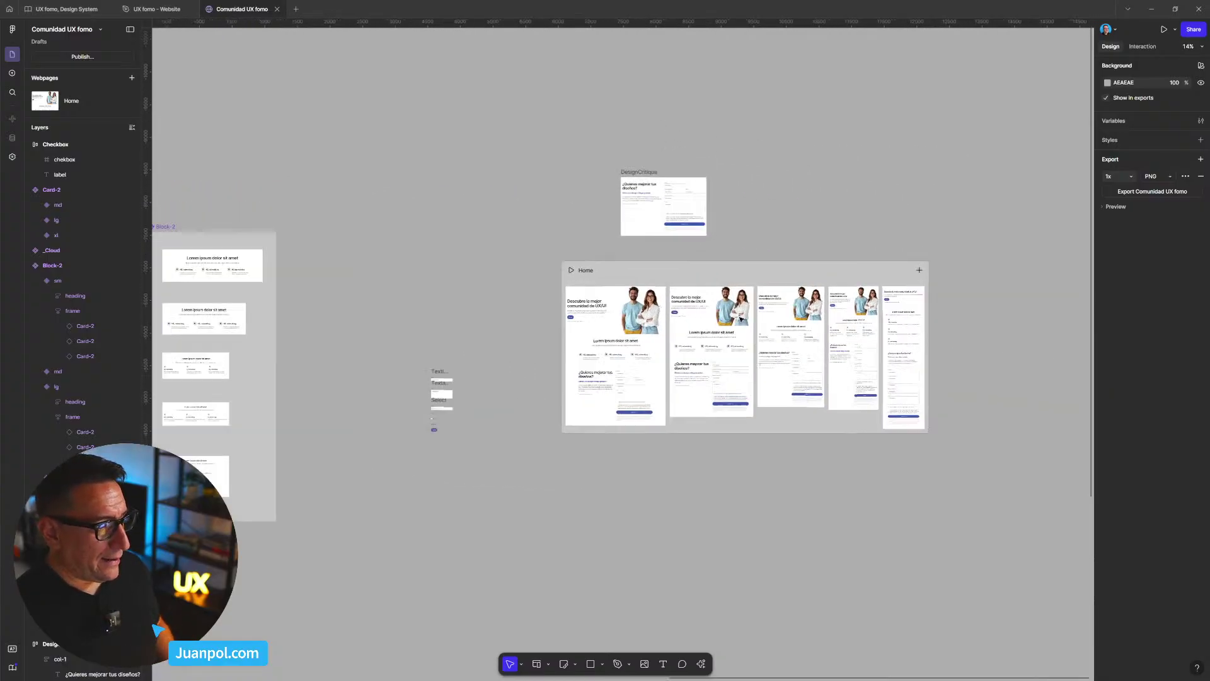
scroll(940, 375, up, 4)
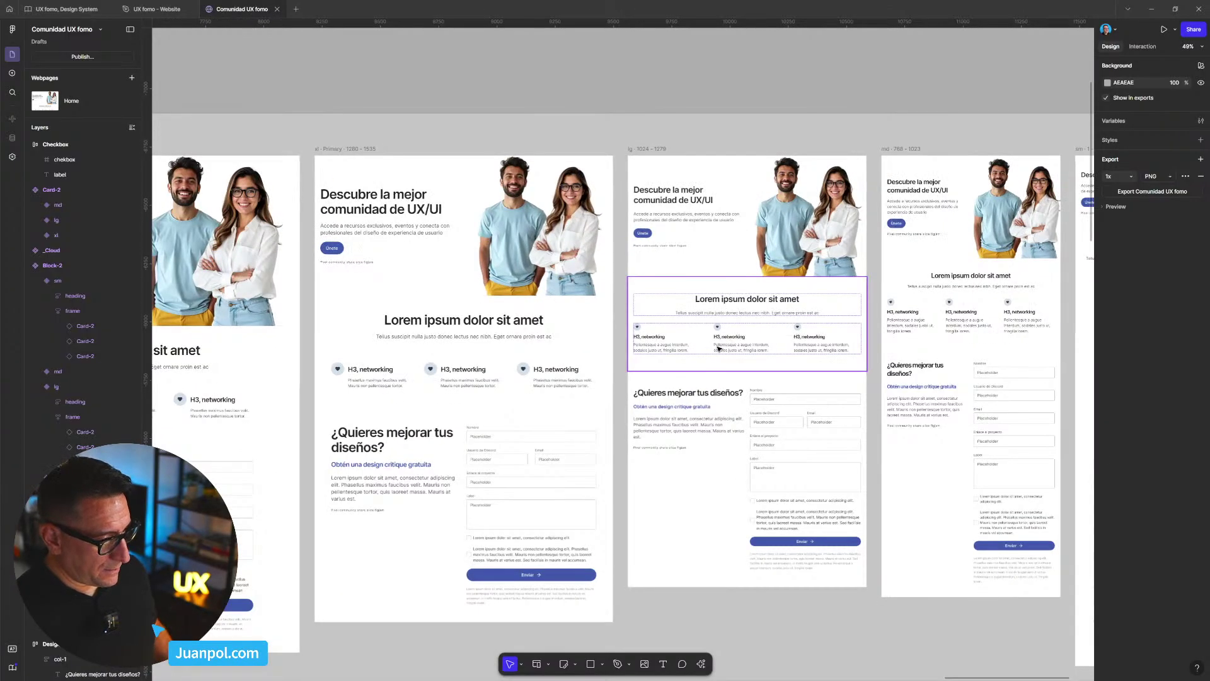
click(719, 348)
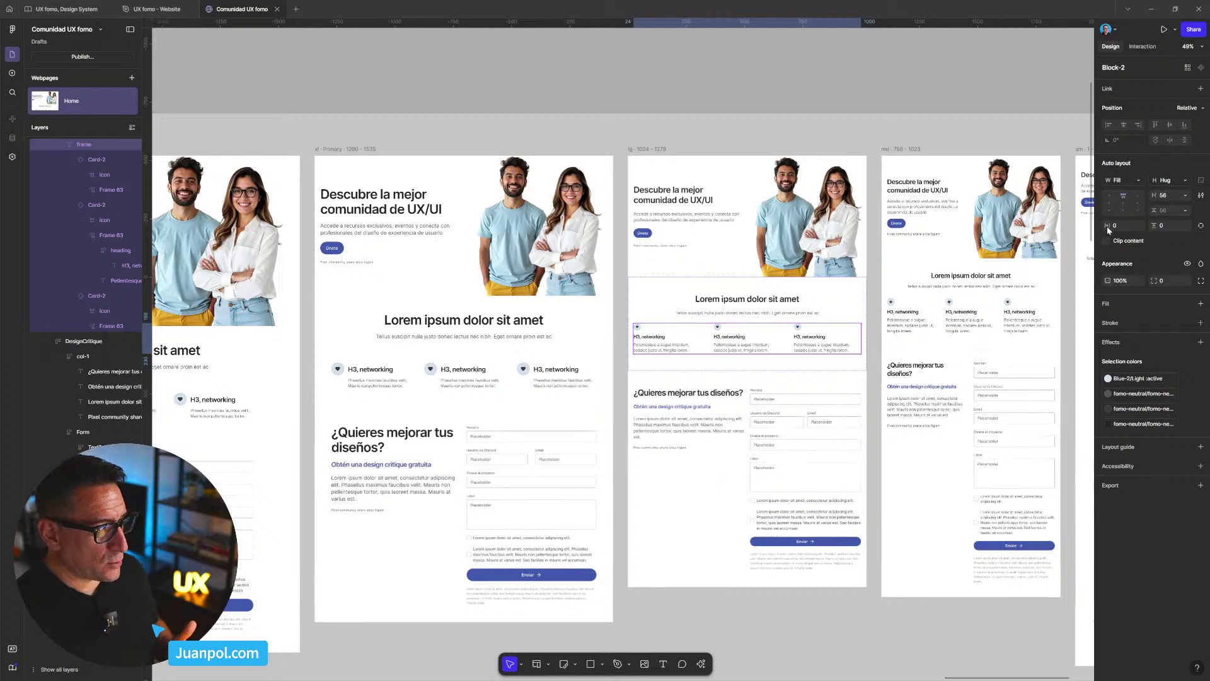
click(1139, 180)
click(851, 122)
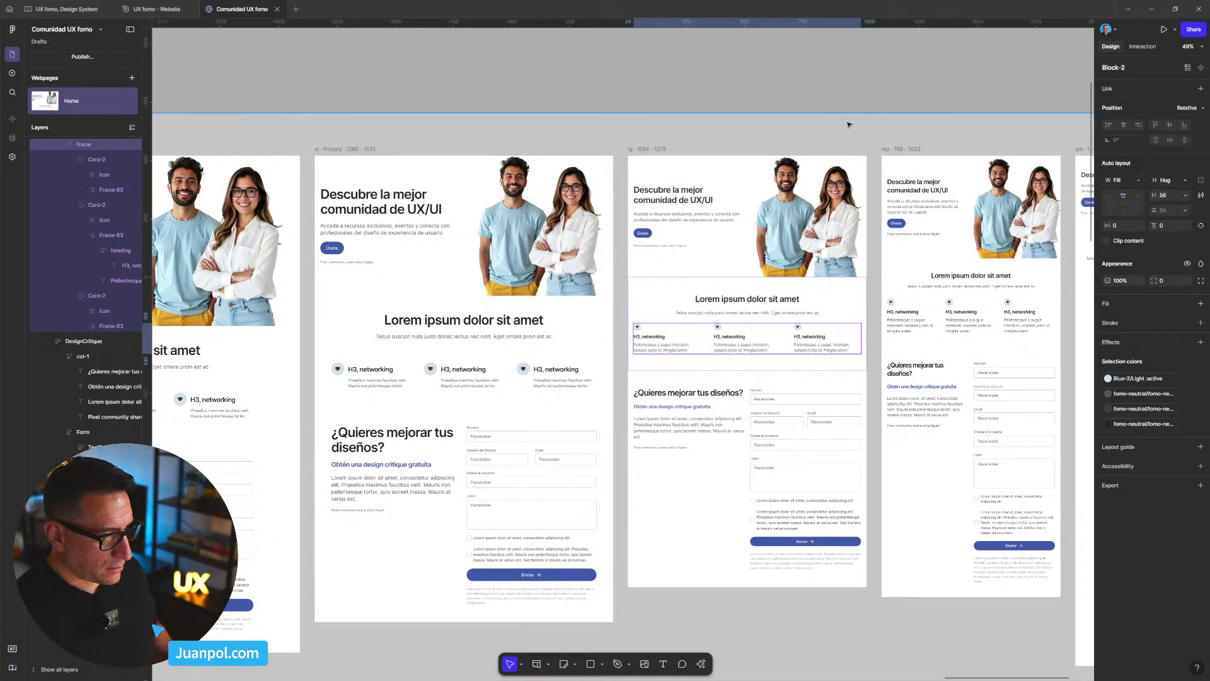
scroll(841, 168, down, 3)
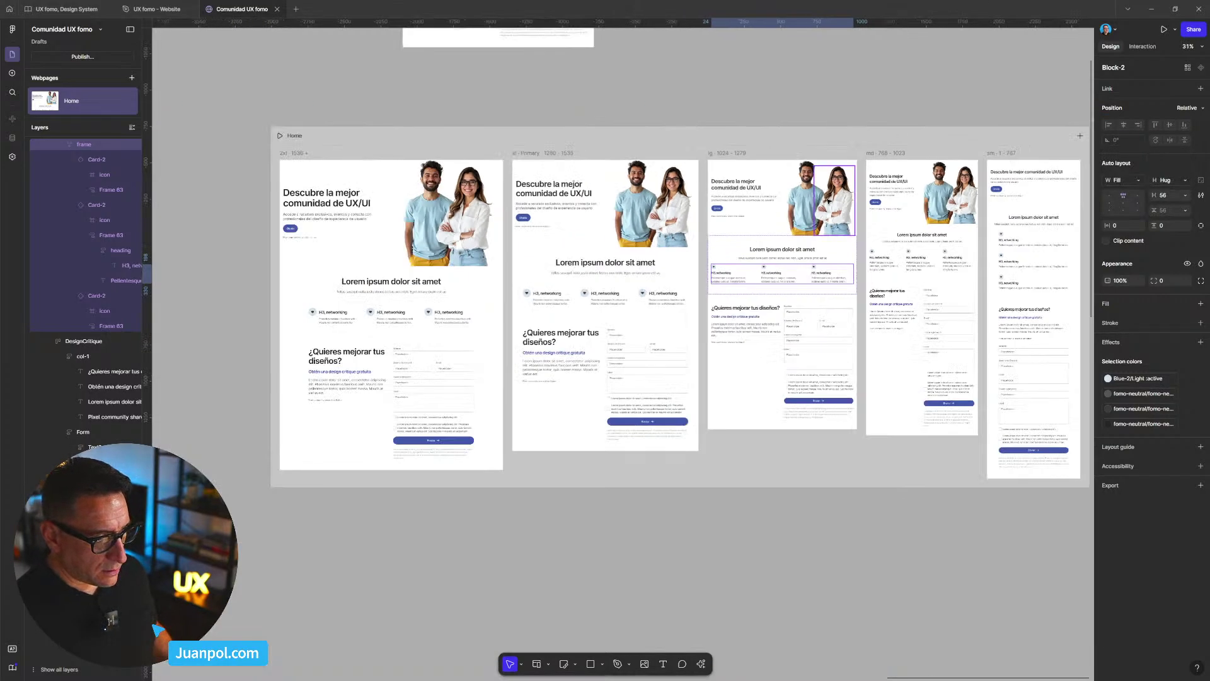
click(639, 305)
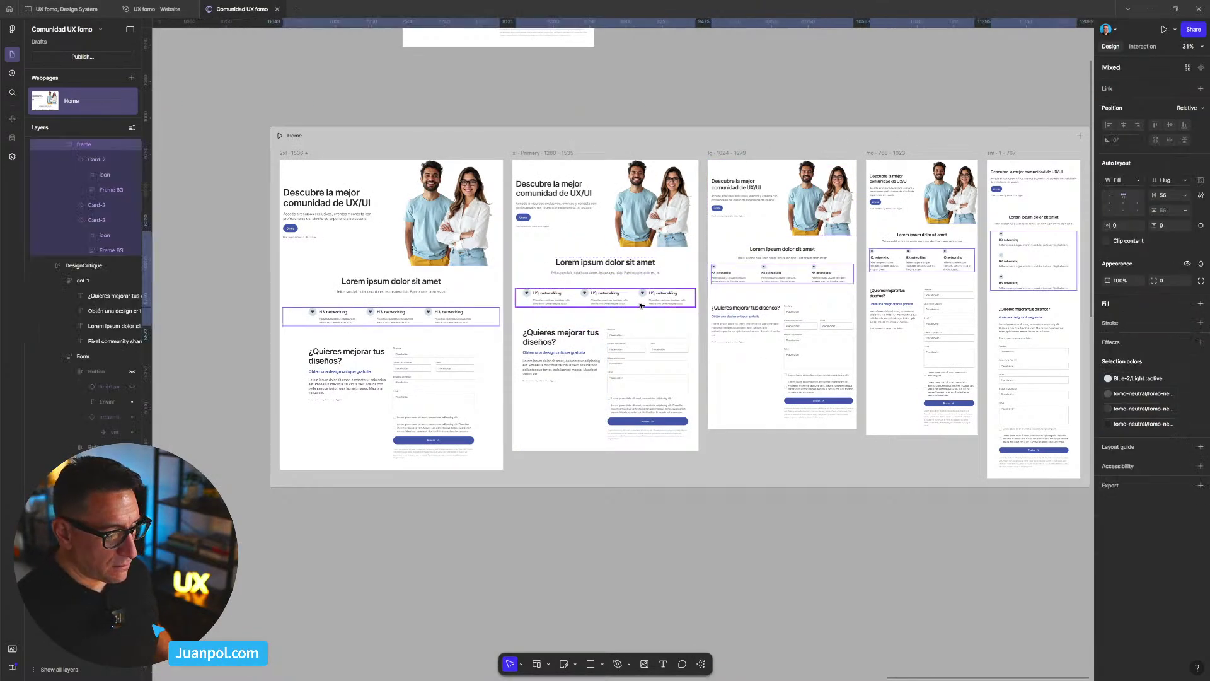
click(1142, 181)
click(924, 75)
click(924, 74)
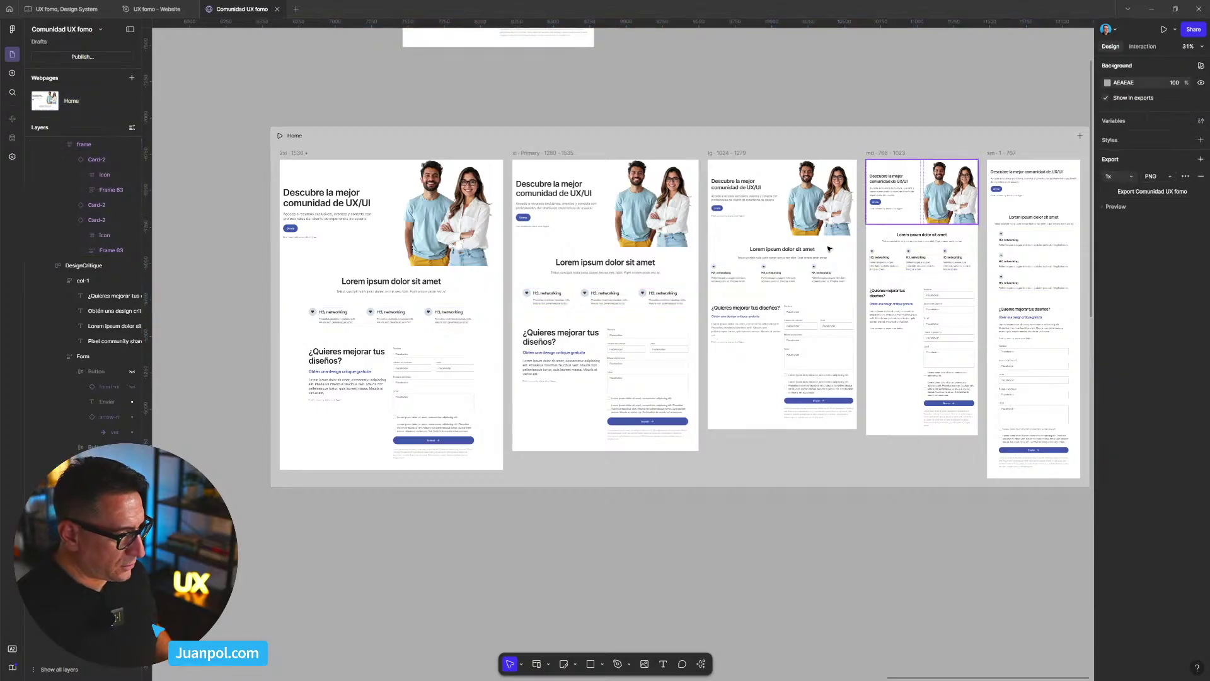
- Remove the maximum width from the design critique section in the Home webpage's lg breakpoint
scroll(829, 249, down, 2)
click(797, 348)
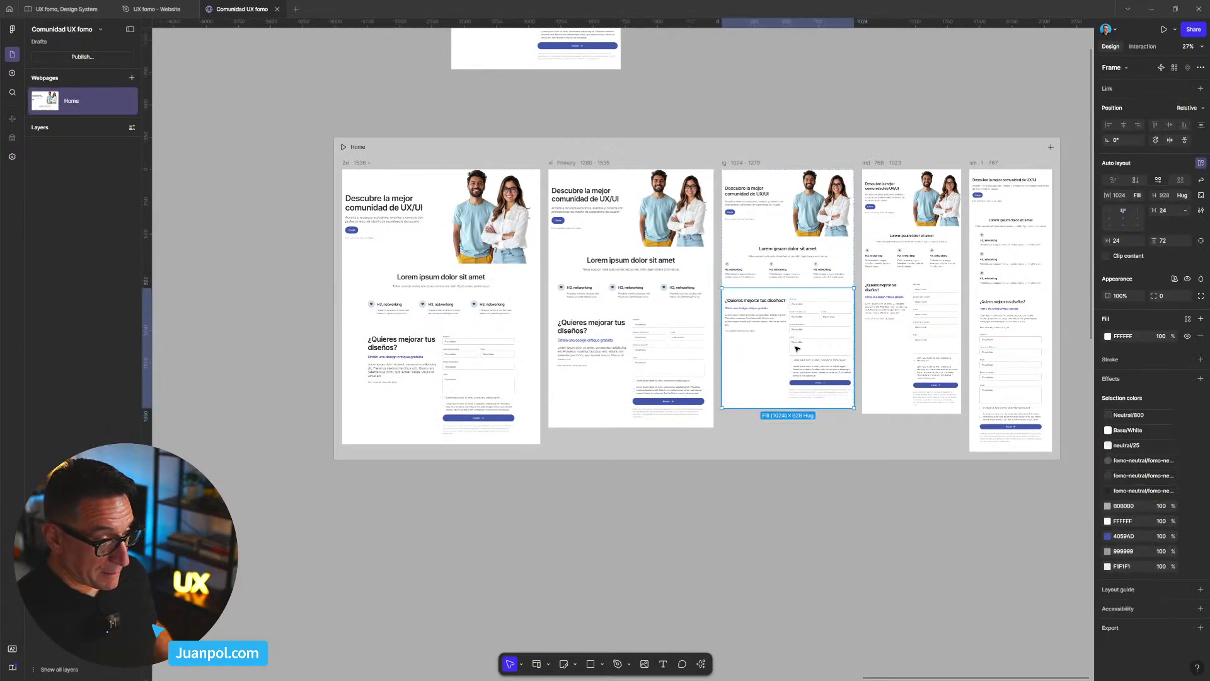
click(1141, 192)
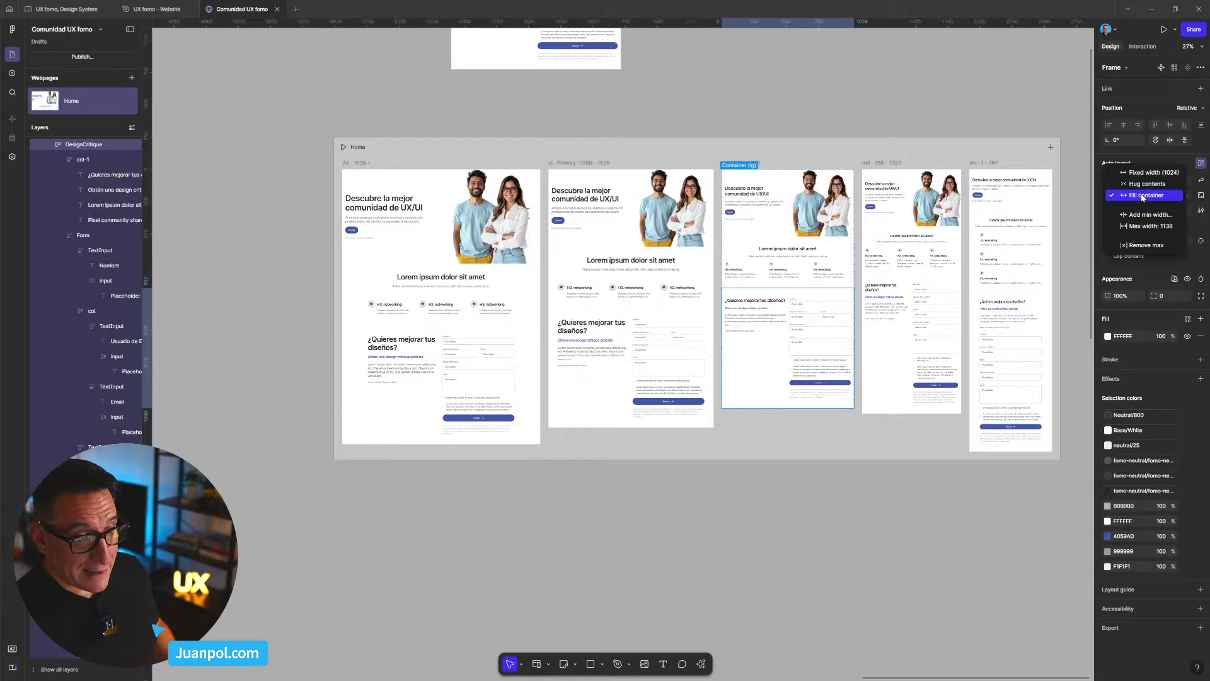
click(1143, 246)
- Measure the spacing between the lg breakpoint's networking cards frame and the edges of its block
scroll(803, 275, up, 3)
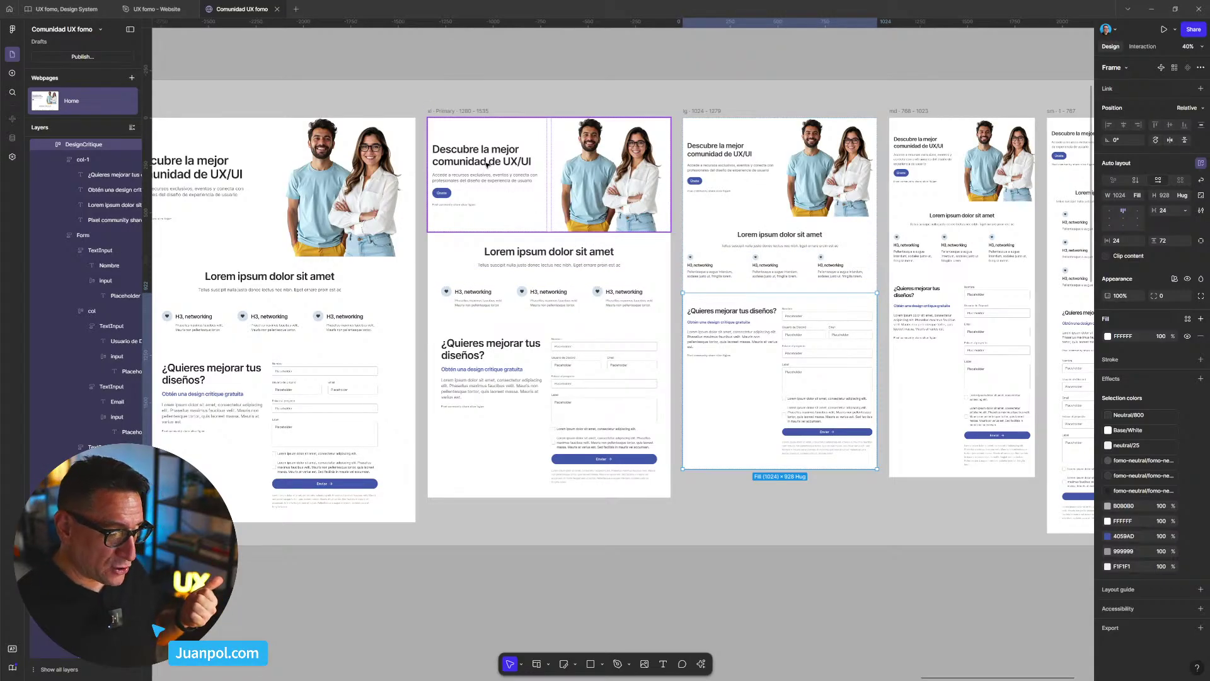
scroll(717, 309, up, 3)
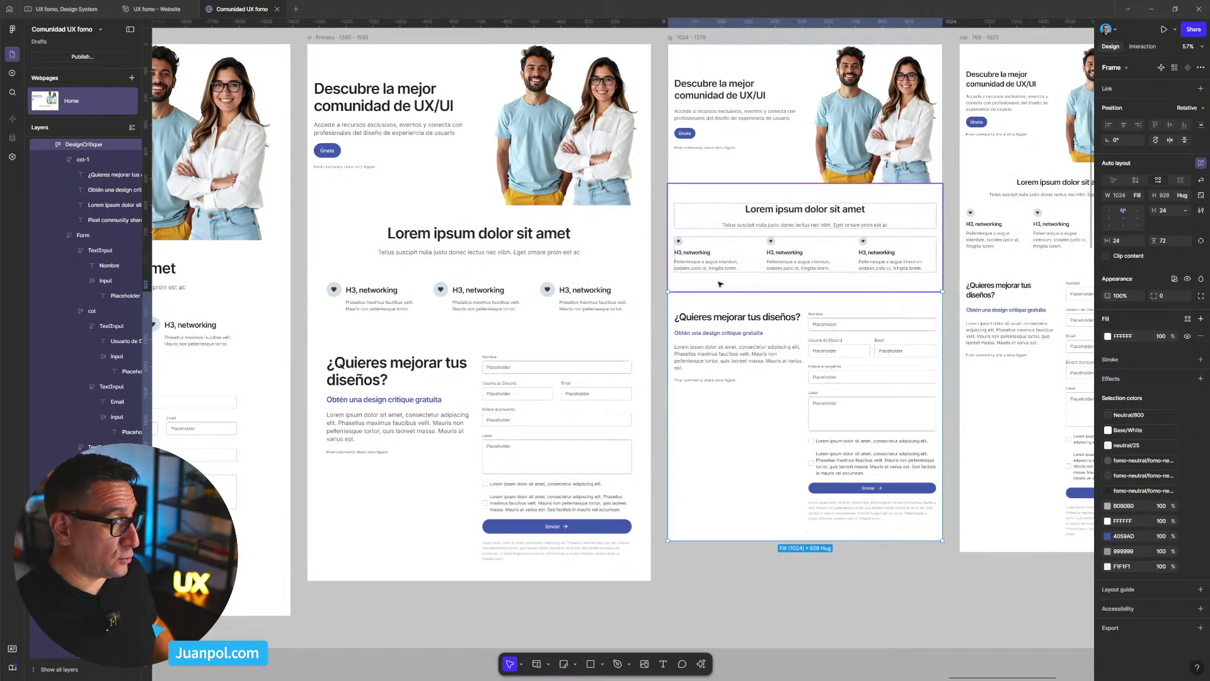
scroll(671, 263, up, 5)
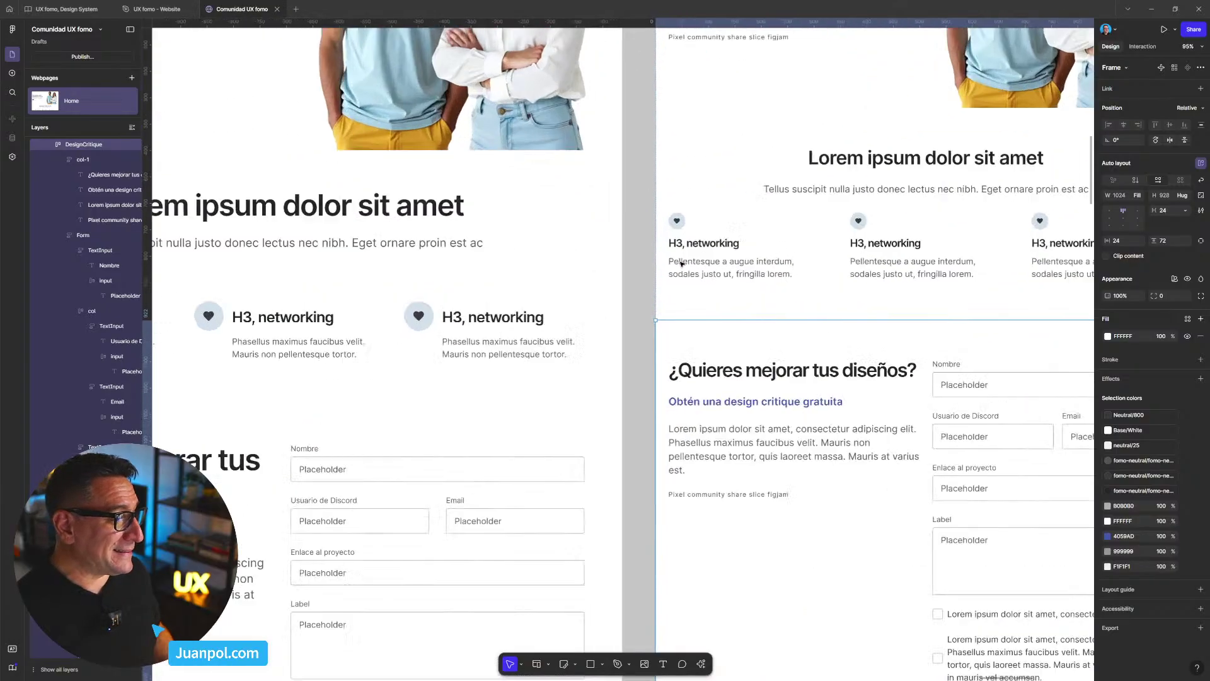
click(672, 264)
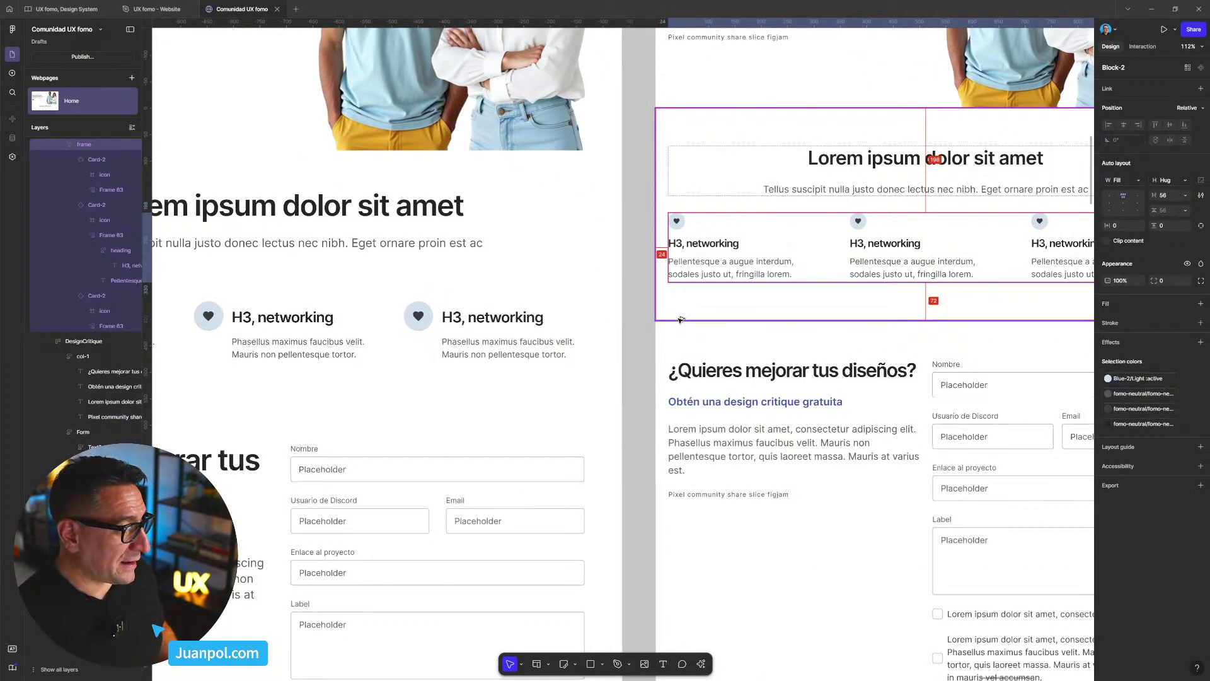
- Preview the Home webpage and examine its sections' side margins while narrowing the preview to about 1458 px wide
scroll(707, 396, down, 5)
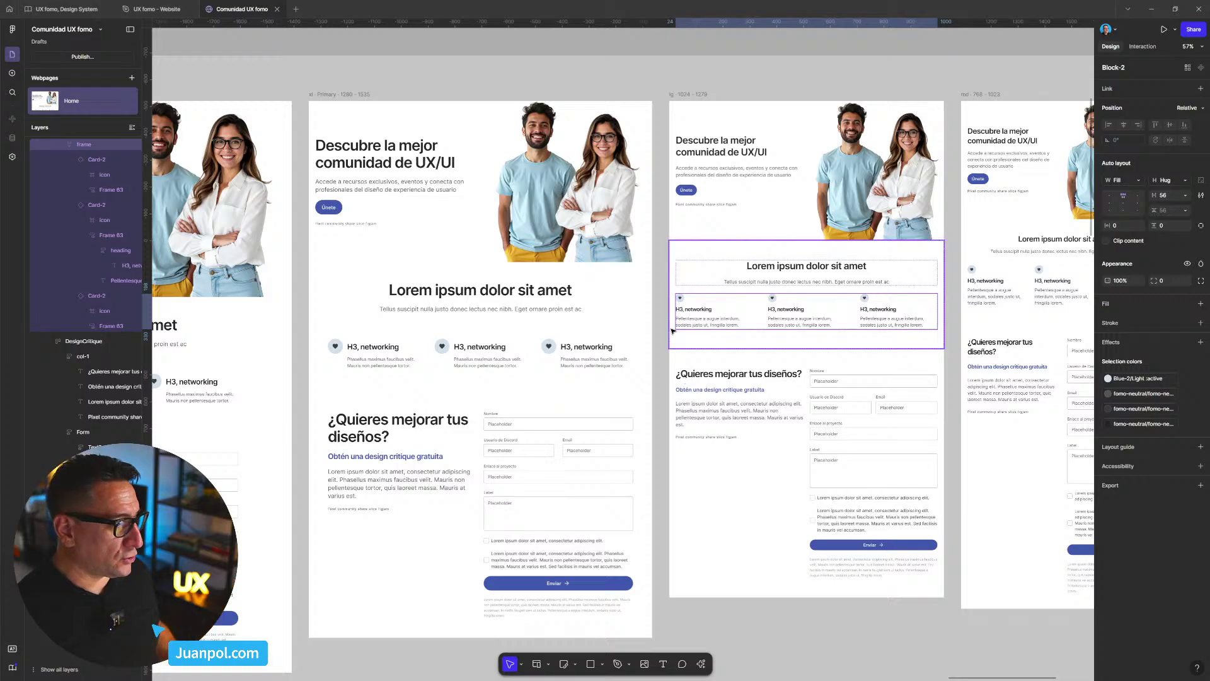
scroll(673, 324, down, 5)
click(650, 228)
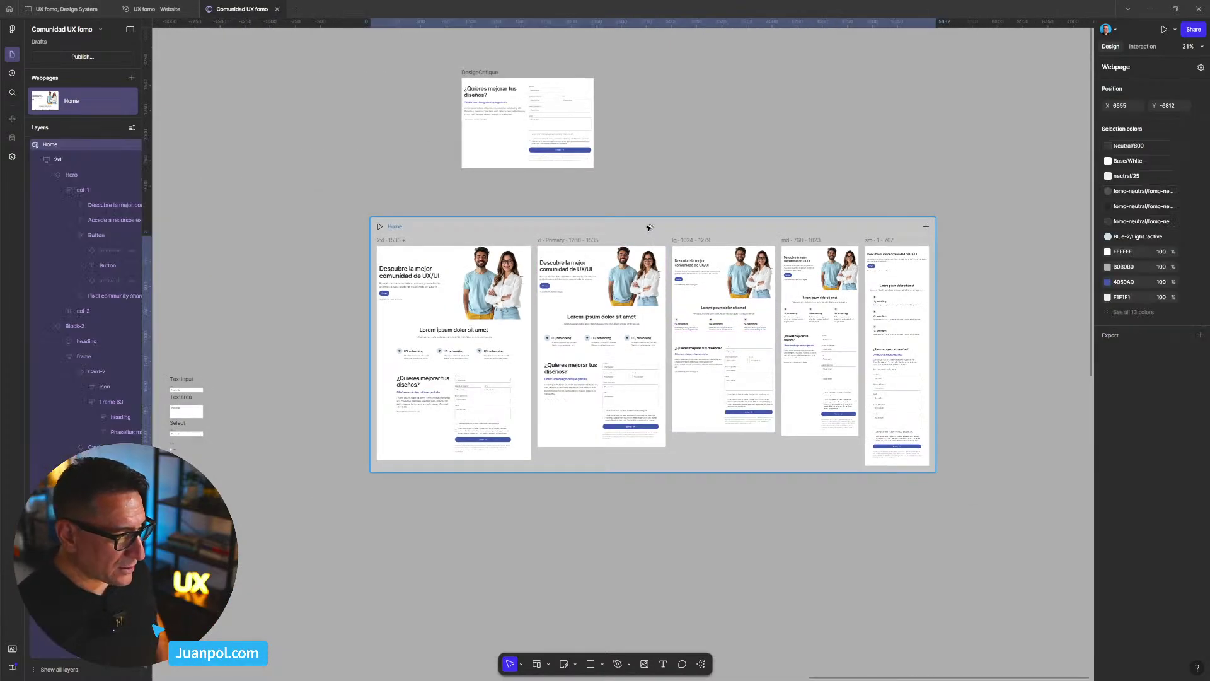
key(ctrl+p)
scroll(791, 355, down, 6)
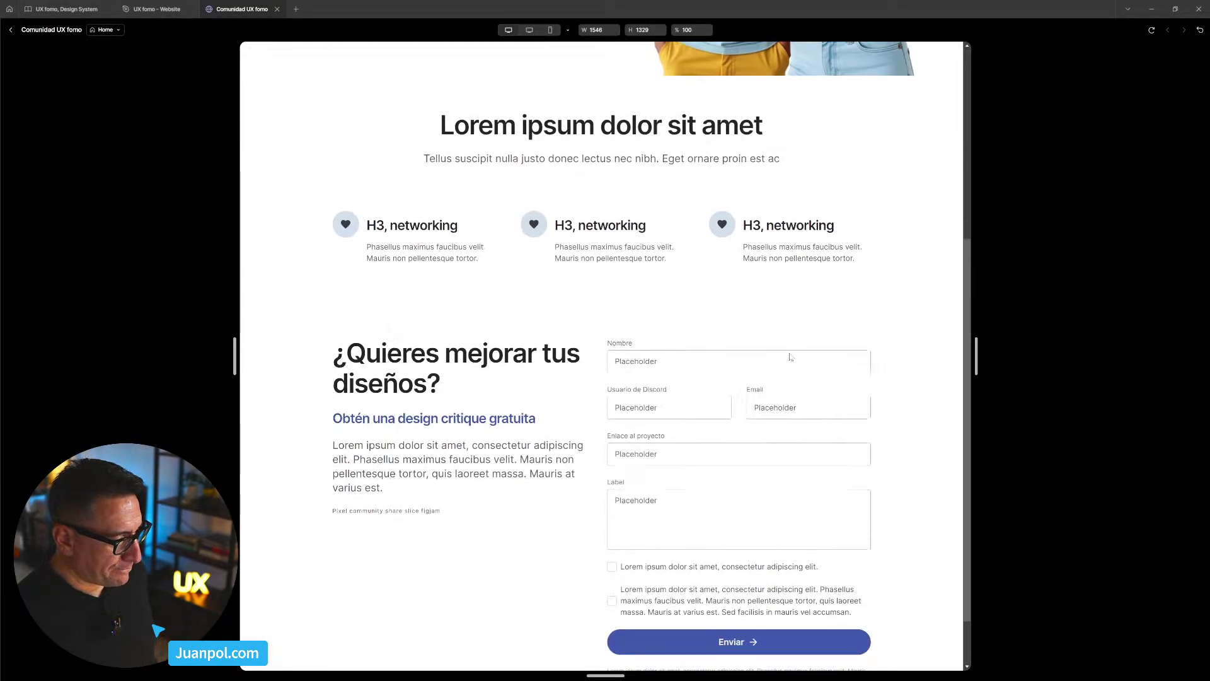
scroll(819, 372, up, 2)
mouse_move(974, 356)
mouse_down()
mouse_move(805, 356)
mouse_move(982, 354)
mouse_move(887, 353)
mouse_move(766, 328)
mouse_move(908, 337)
mouse_move(951, 323)
mouse_move(927, 356)
mouse_move(953, 359)
mouse_up()
scroll(881, 386, down, 2)
scroll(900, 411, up, 6)
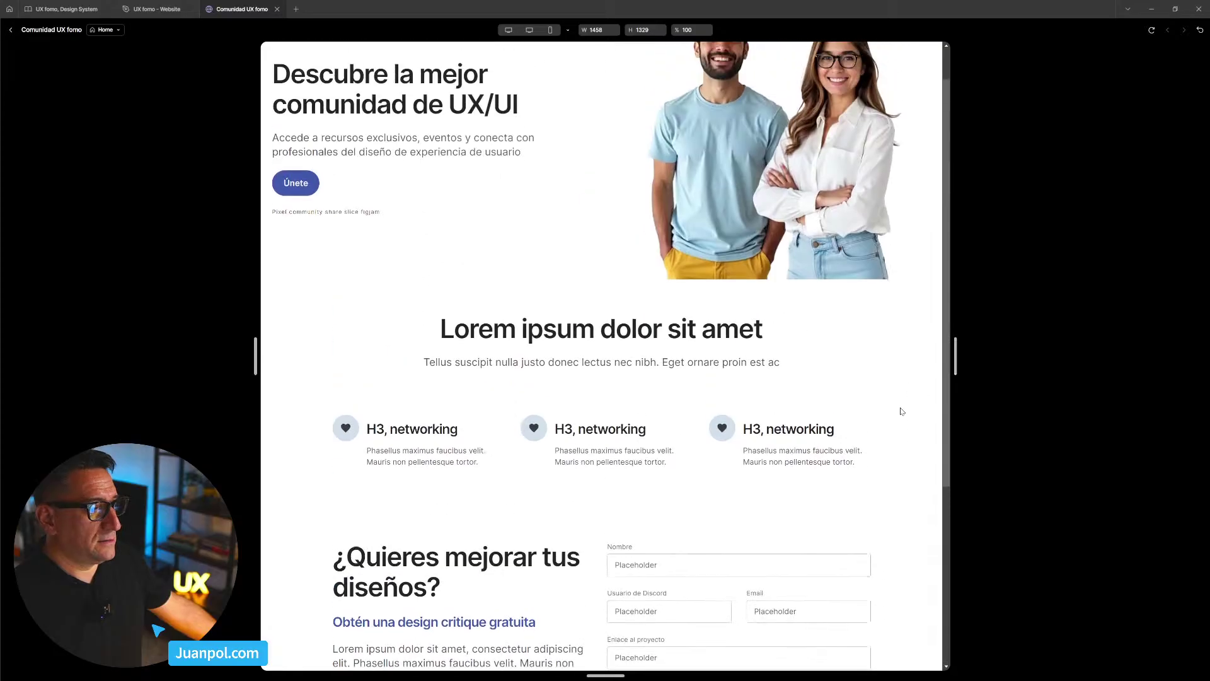
scroll(945, 391, down, 5)
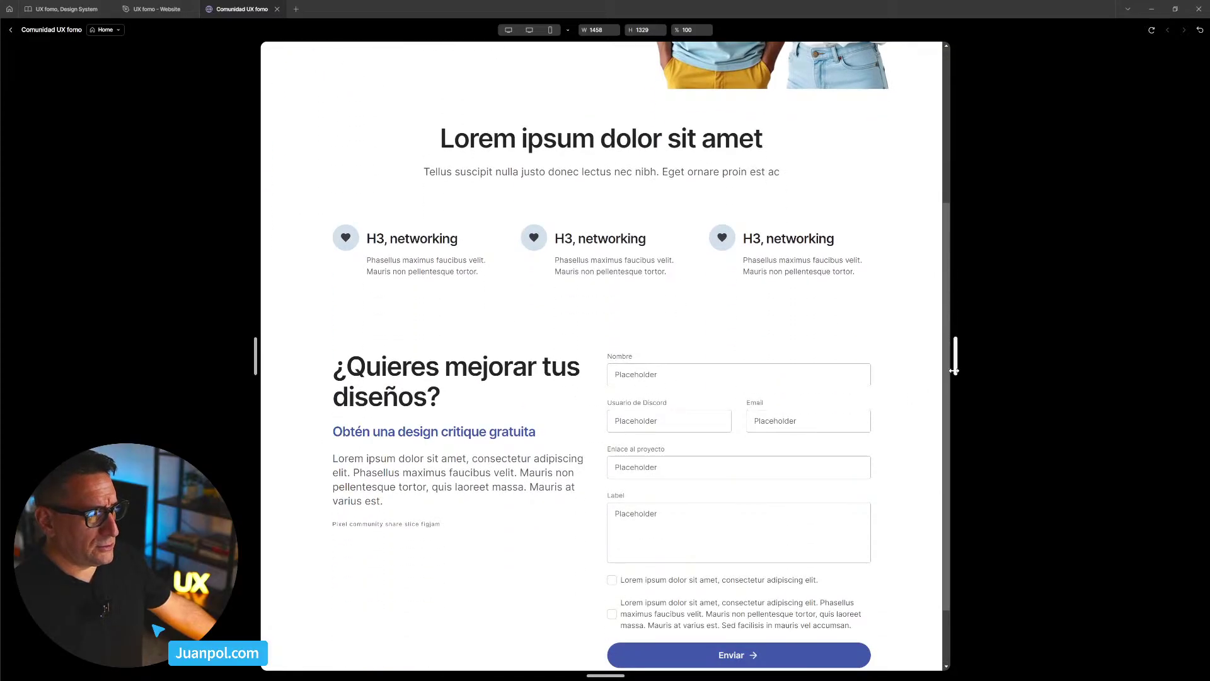
drag(954, 370, 958, 371)
click(9, 30)
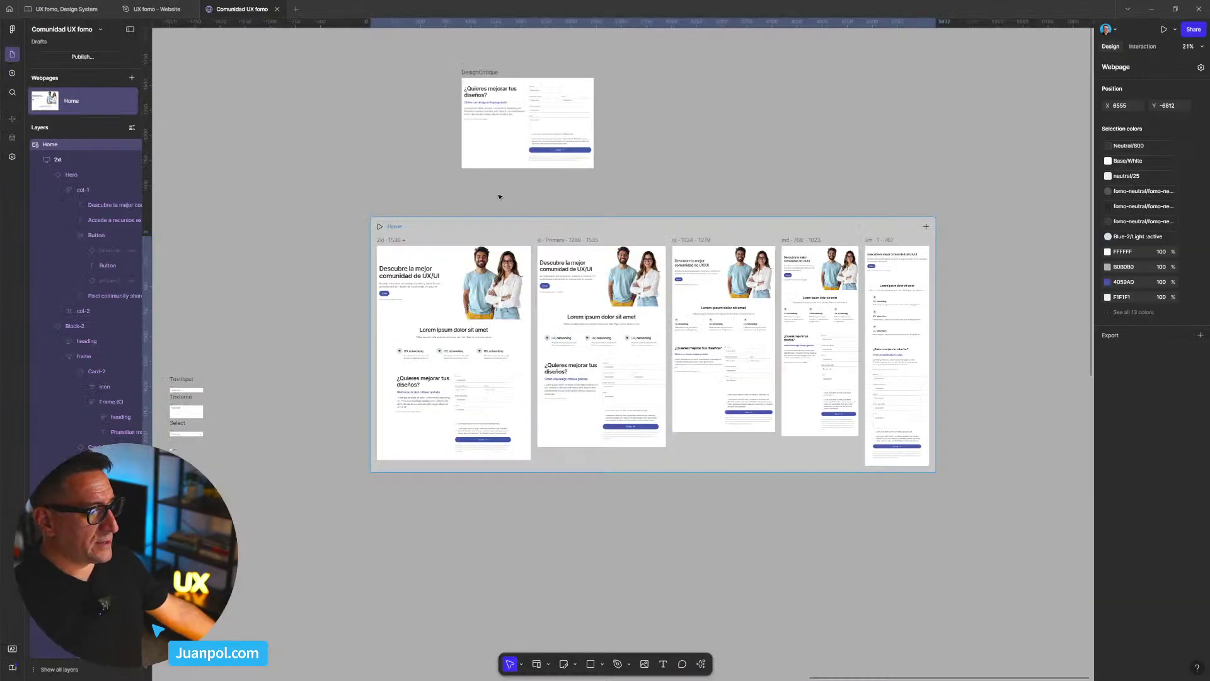
- Break the design critique heading in the Home webpage's md breakpoint so "tus diseños?" starts on the second line
ctrl+scroll(807, 344, up, 3)
ctrl+scroll(807, 345, up, 6)
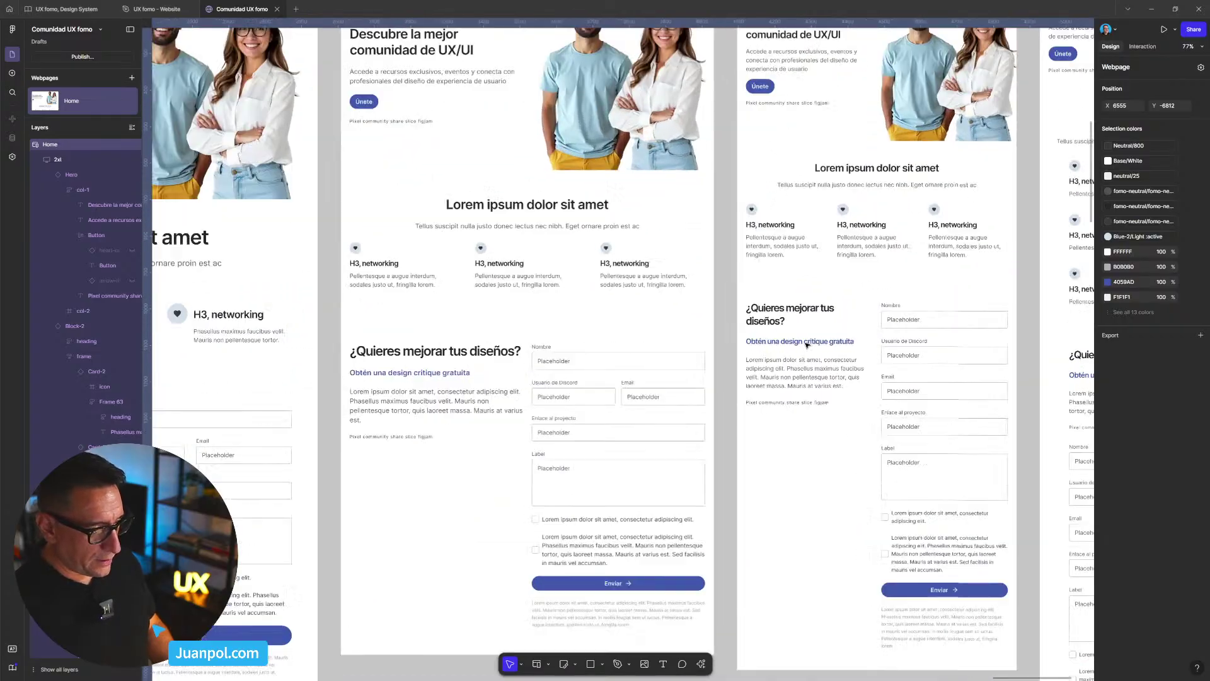
click(796, 302)
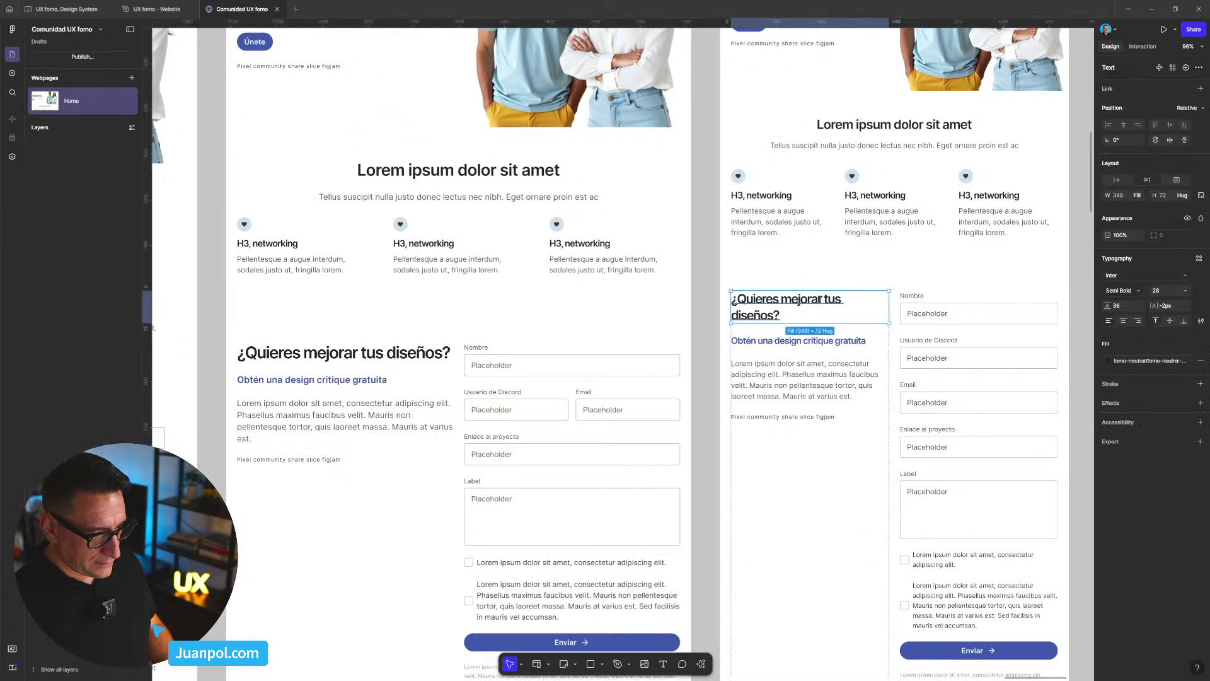
key(BackSpace)
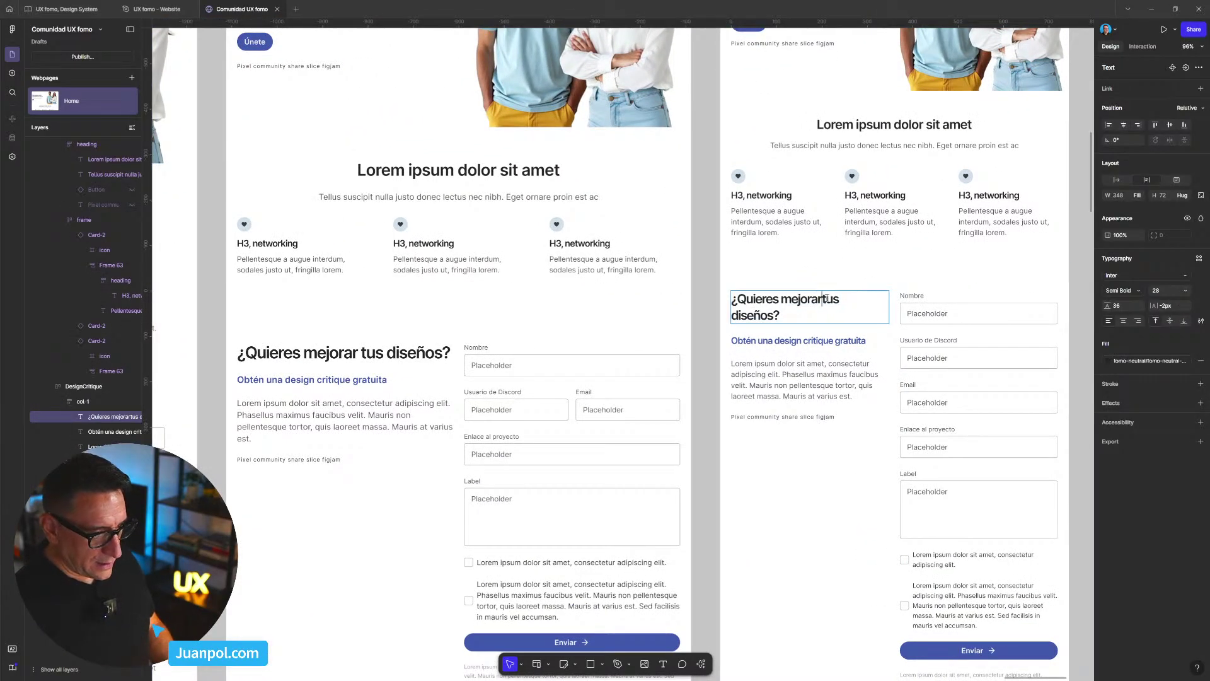
key(Return)
key(Escape)
ctrl+scroll(698, 406, down, 4)
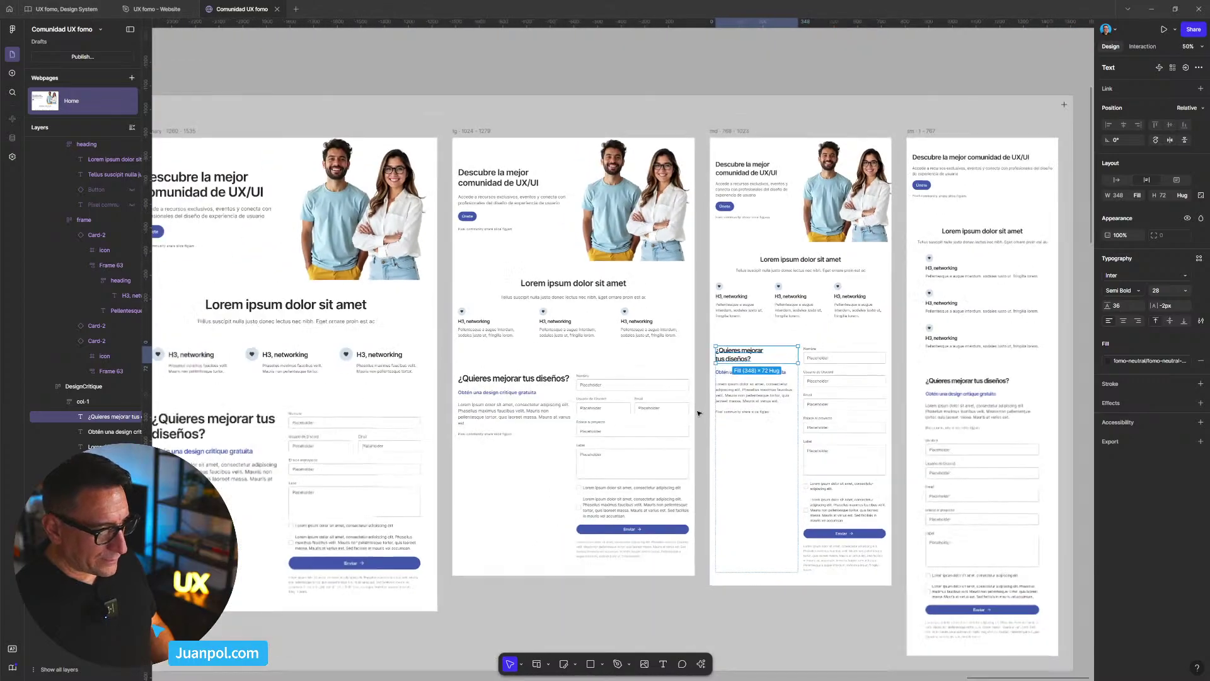
- Preview the Home webpage and compare its sections at preview widths of about 1376 px and 1444 px
click(317, 106)
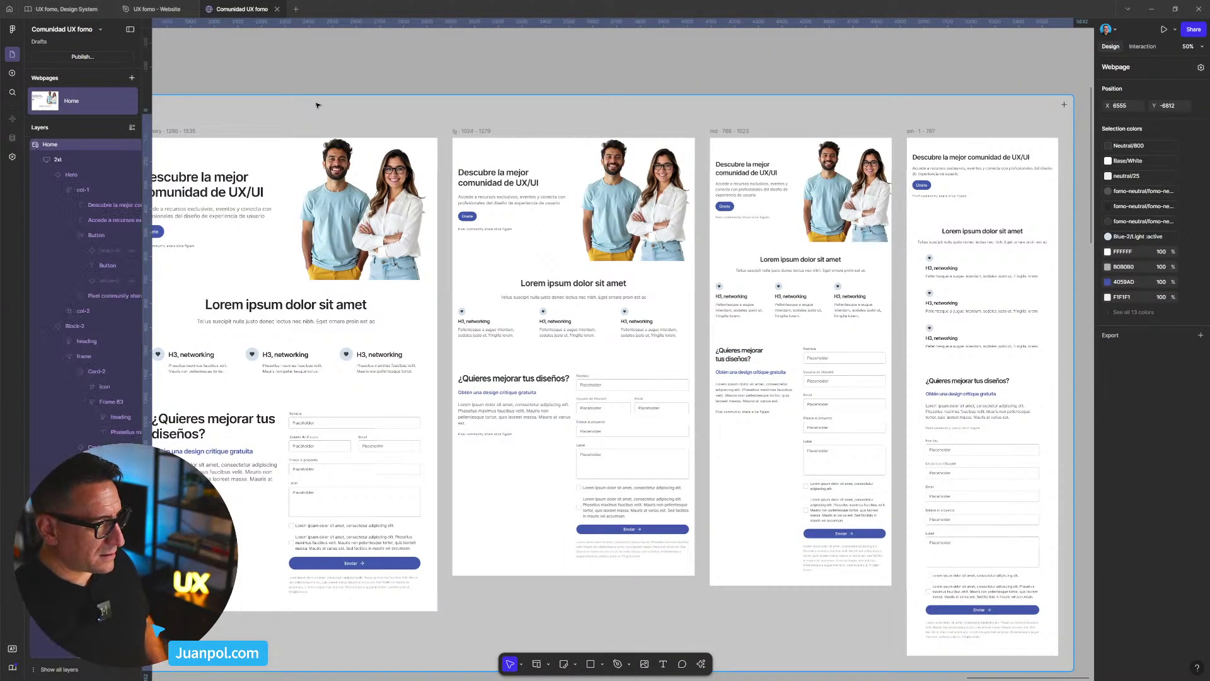
key(shift+space)
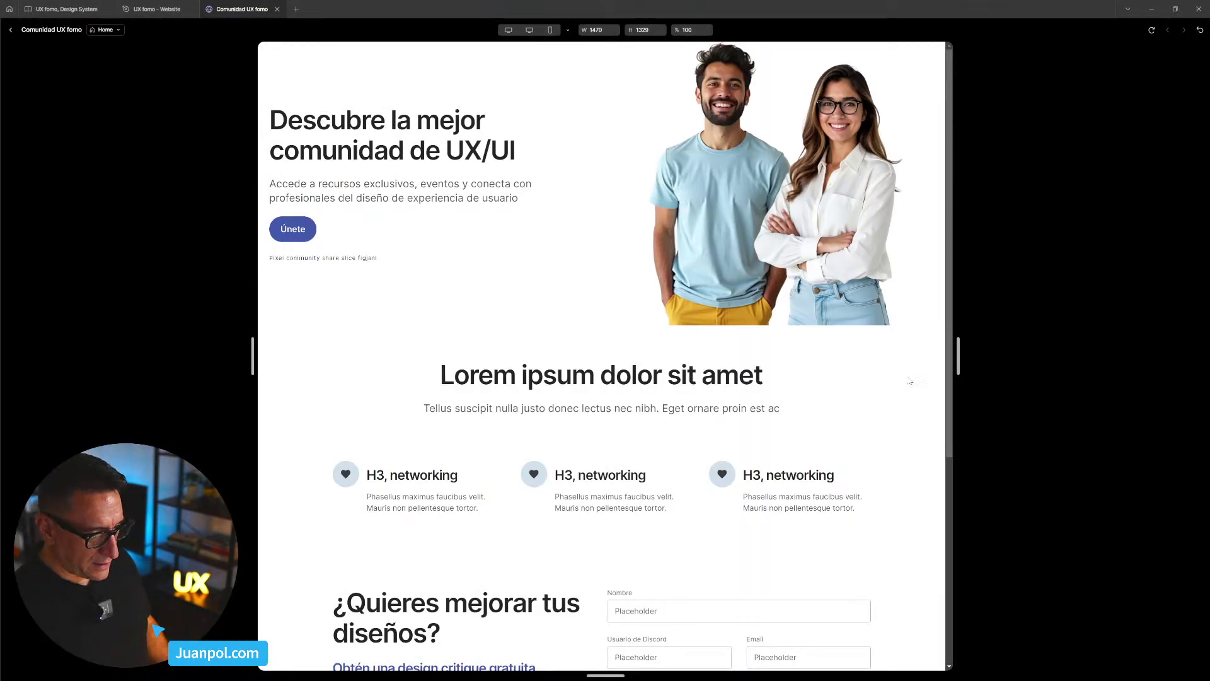
scroll(933, 366, down, 3)
mouse_move(961, 359)
mouse_down()
mouse_move(870, 357)
mouse_move(1008, 356)
mouse_move(938, 358)
mouse_up()
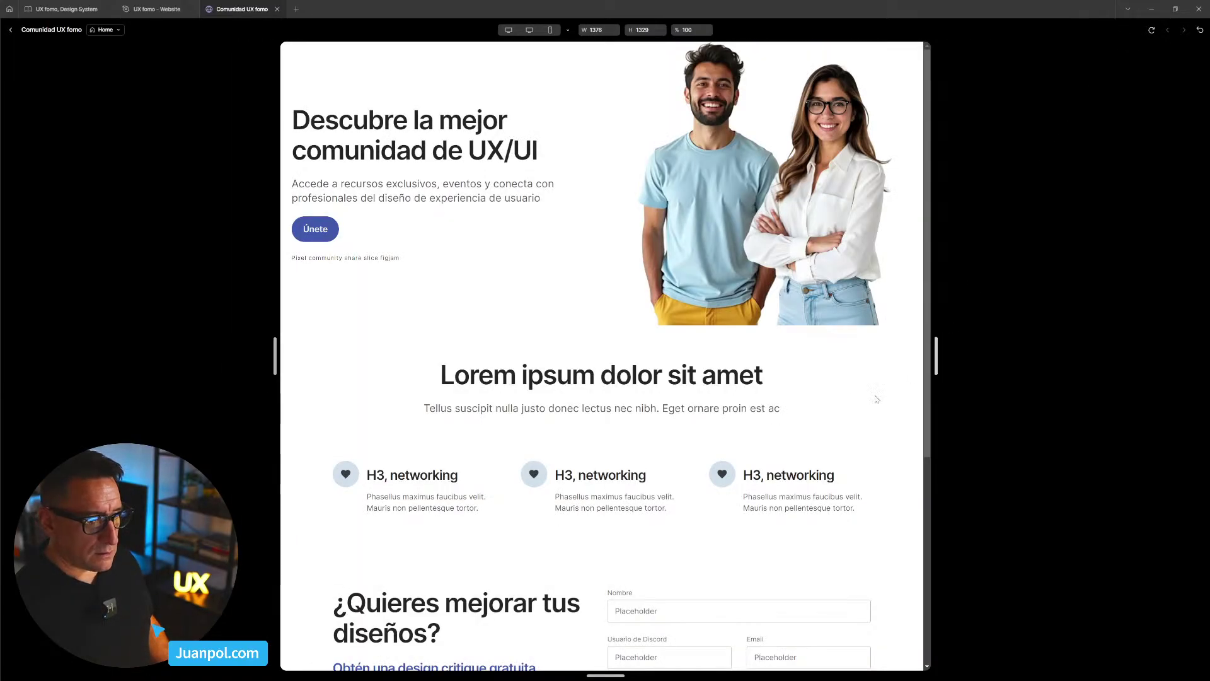
scroll(857, 425, down, 5)
mouse_move(933, 370)
mouse_down()
mouse_move(838, 368)
mouse_move(952, 366)
mouse_up()
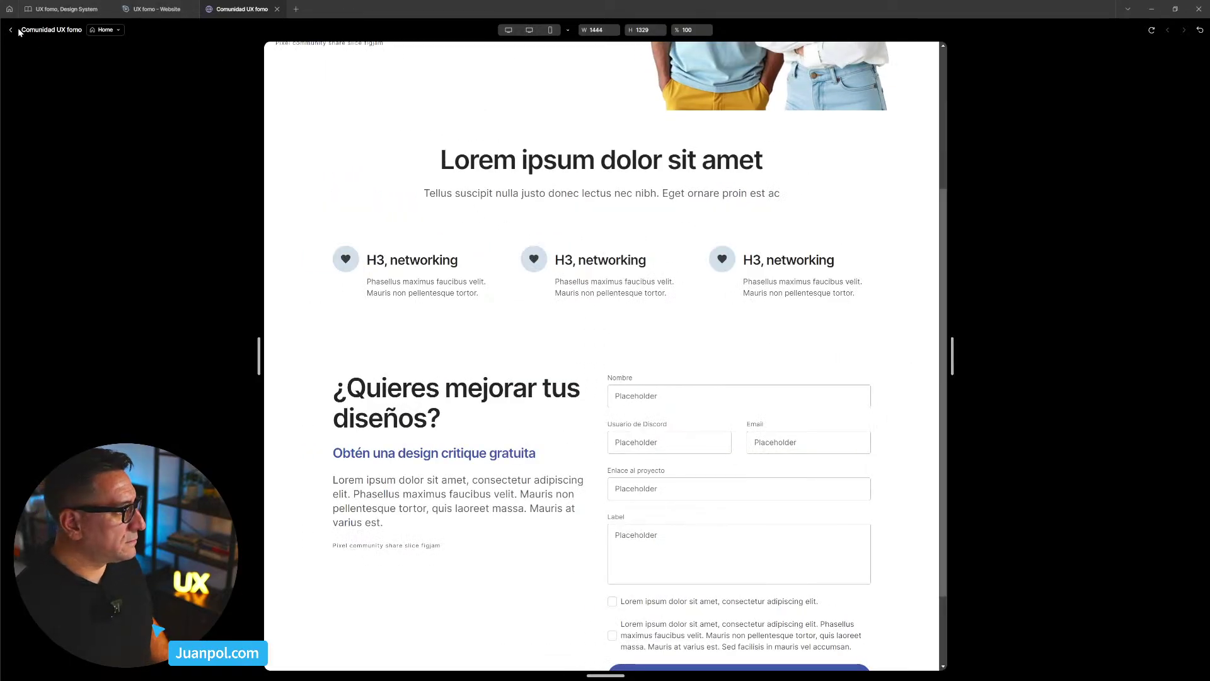
key(Escape)
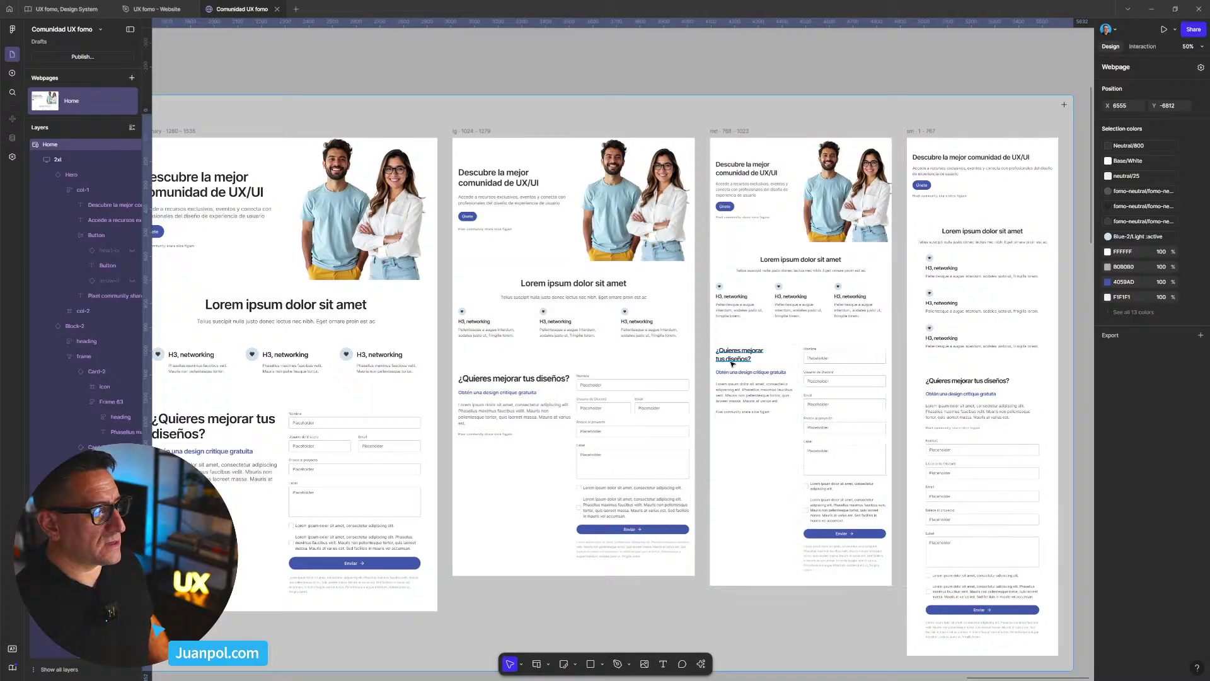
- Remove the manual line break after "mejorar" from the md breakpoint's design critique heading
scroll(759, 351, up, 2)
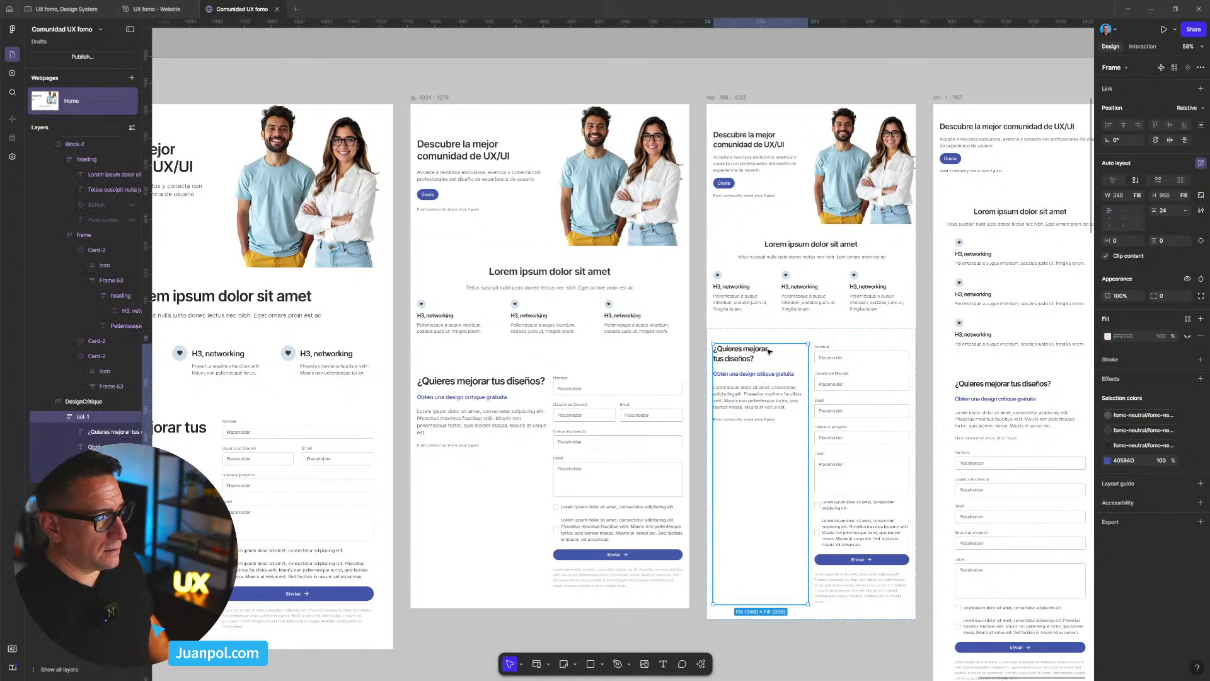
double_click(767, 351)
double_click(767, 351)
click(770, 351)
key(Delete)
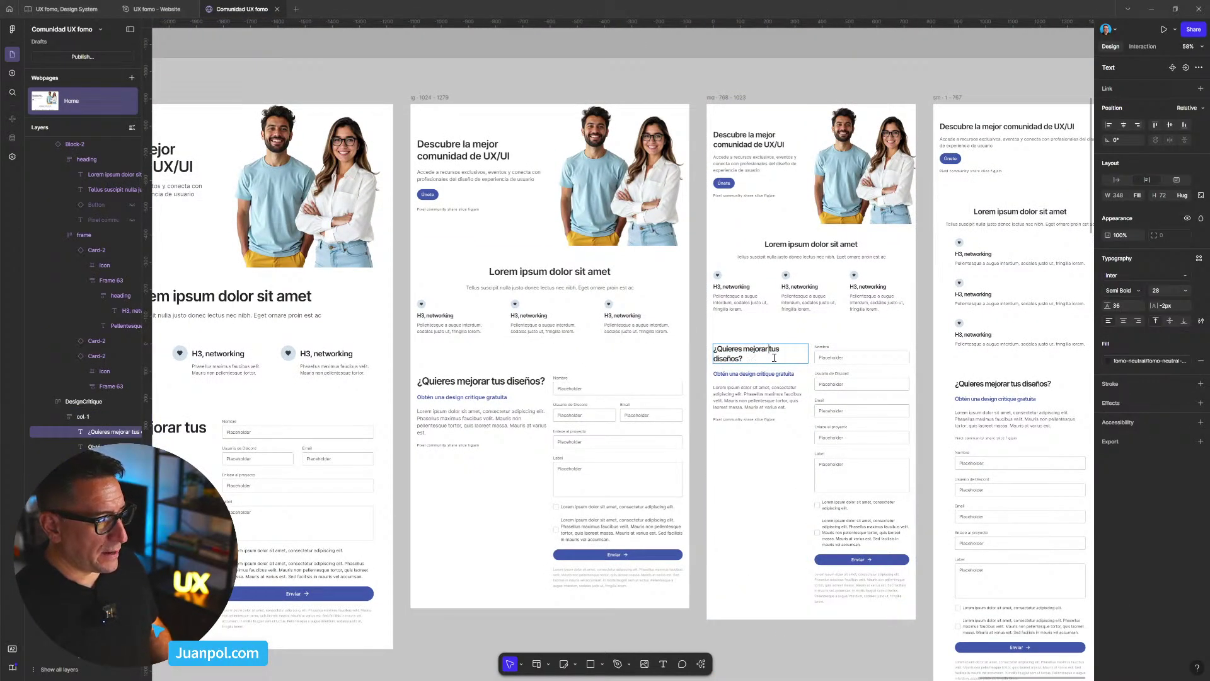
click(743, 41)
- Preview the Home webpage and examine the networking cards and critique form while widening the preview to about 1482 px
scroll(723, 102, down, 3)
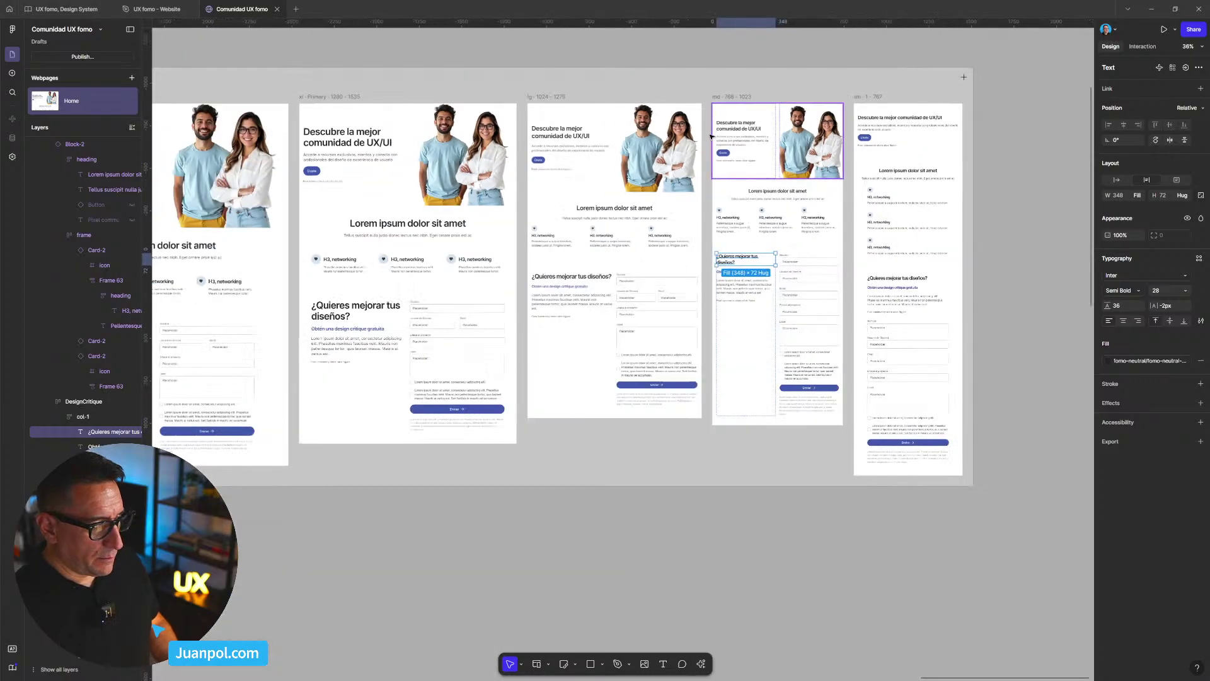
drag(703, 85, 748, 164)
key(shift+space)
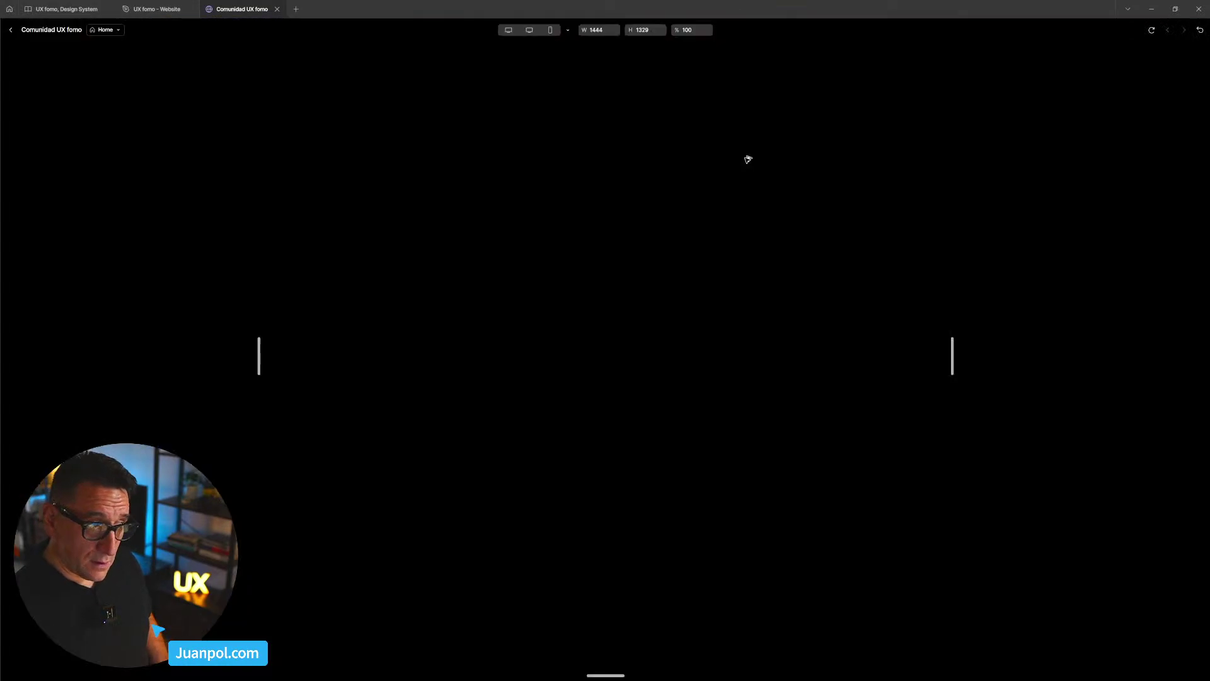
scroll(815, 421, down, 5)
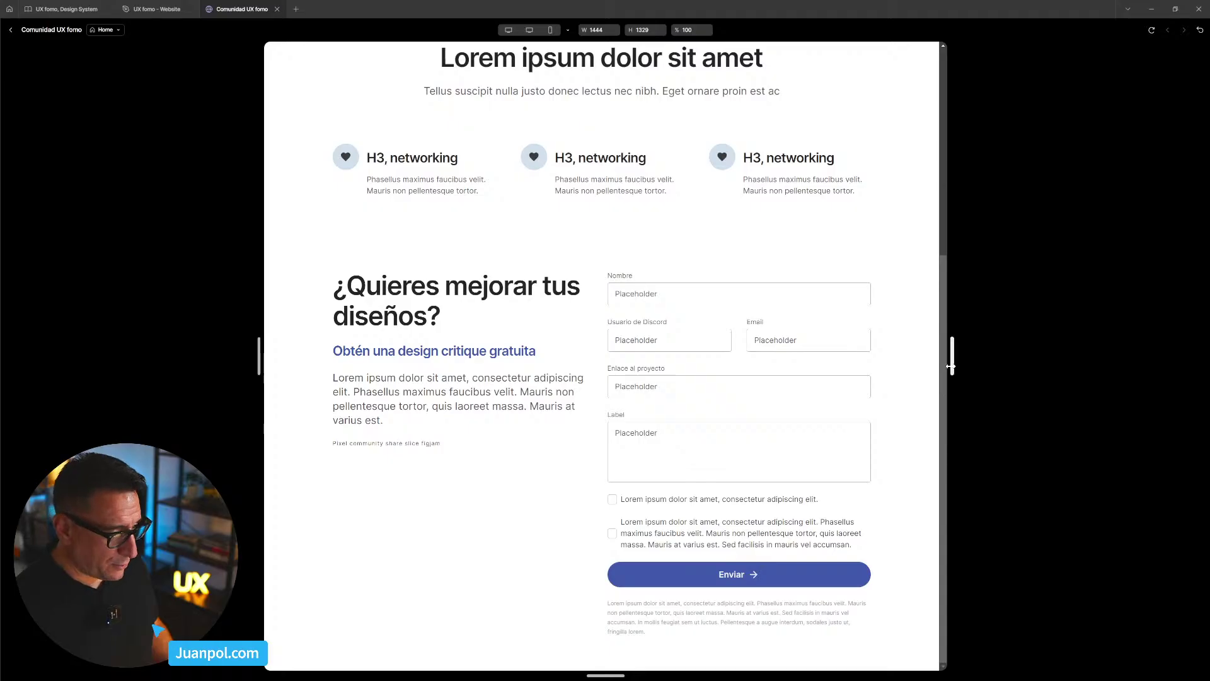
mouse_move(952, 356)
mouse_down()
mouse_move(782, 368)
mouse_move(953, 378)
mouse_up()
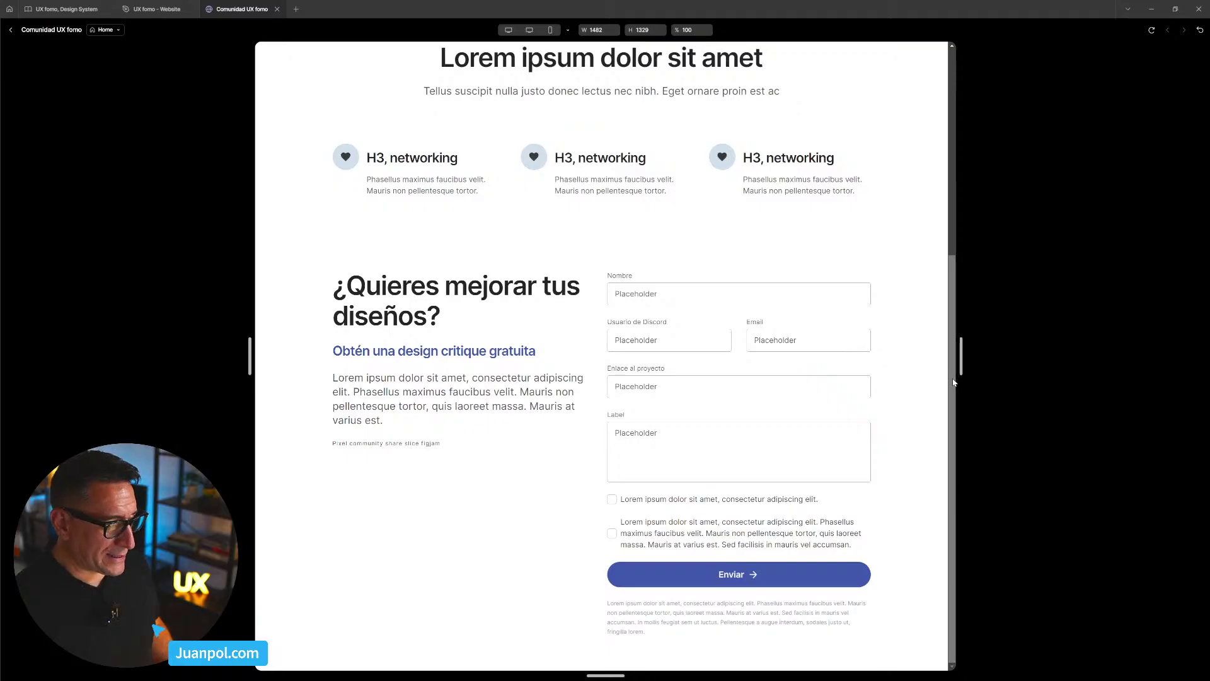
drag(960, 366, 959, 366)
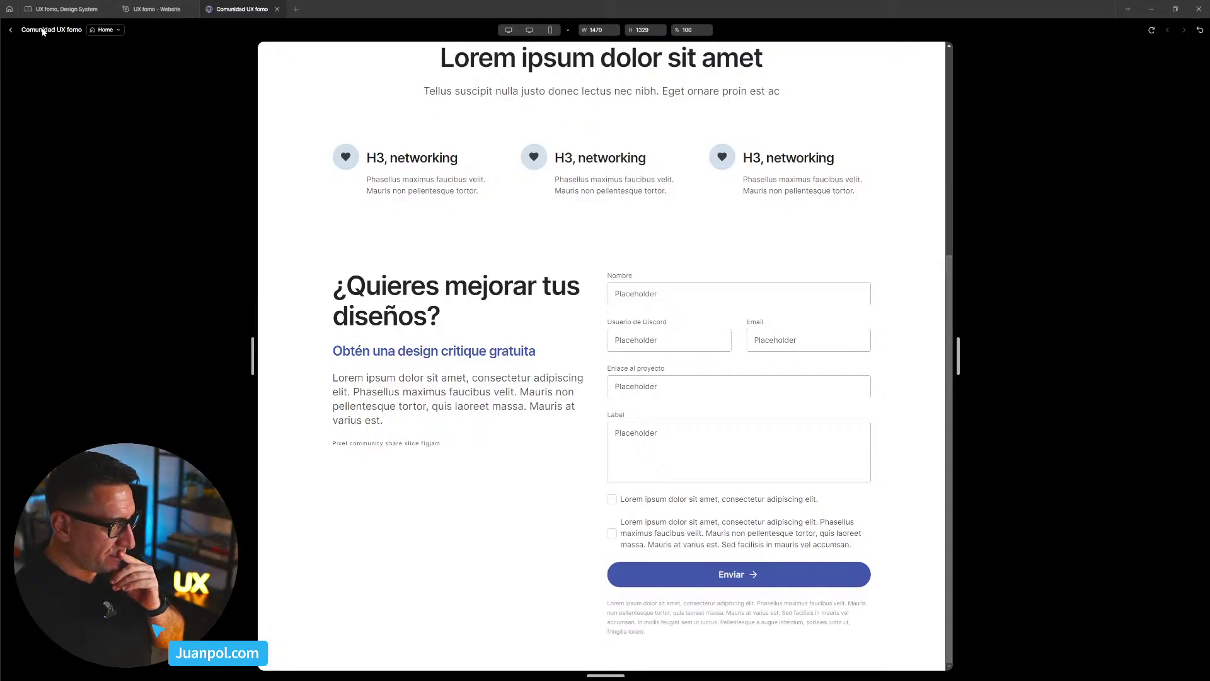
click(12, 29)
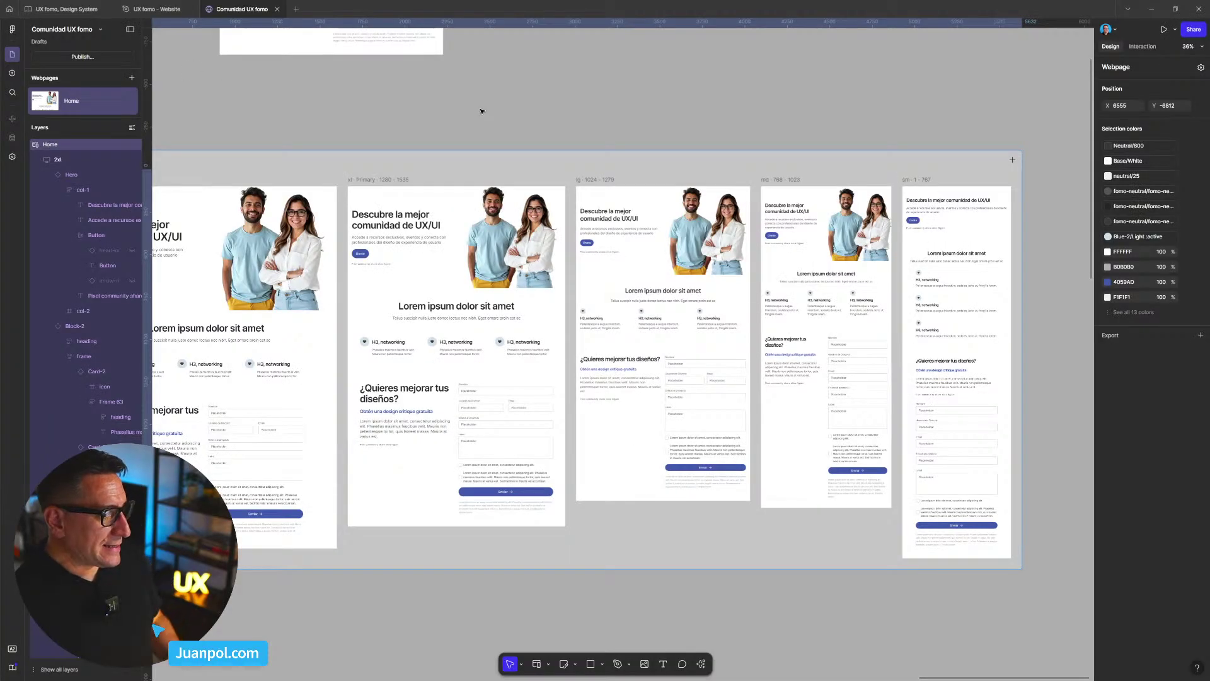
scroll(481, 111, down, 5)
click(460, 236)
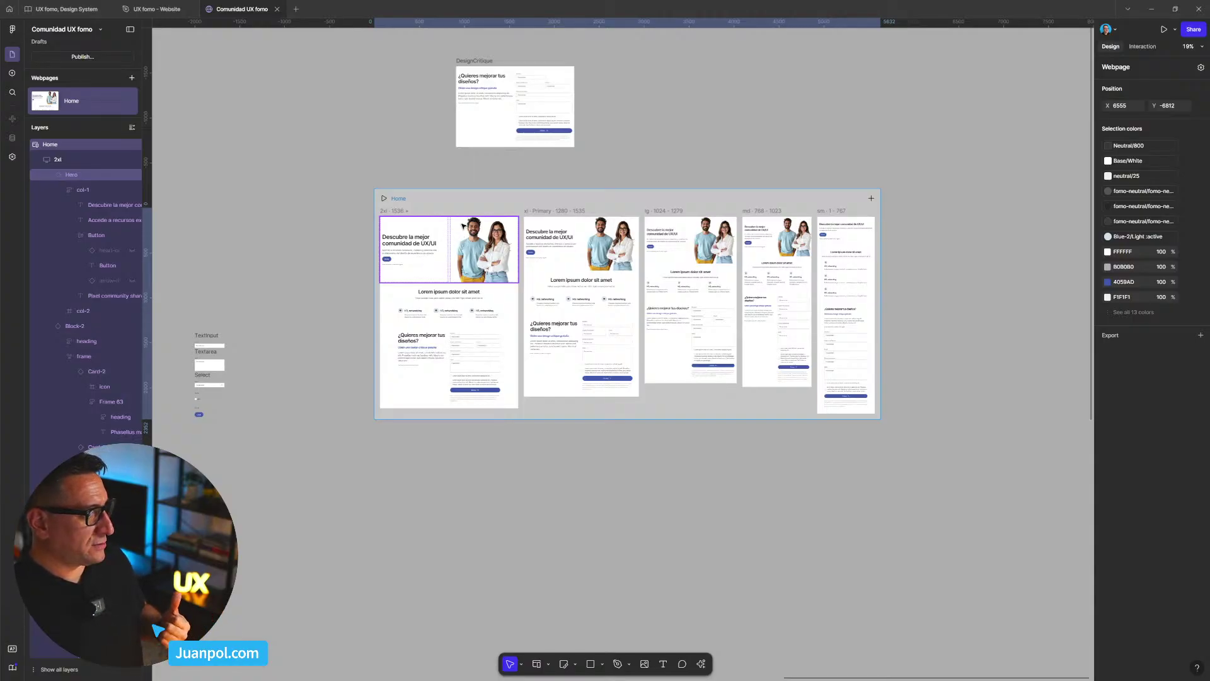
scroll(410, 225, up, 3)
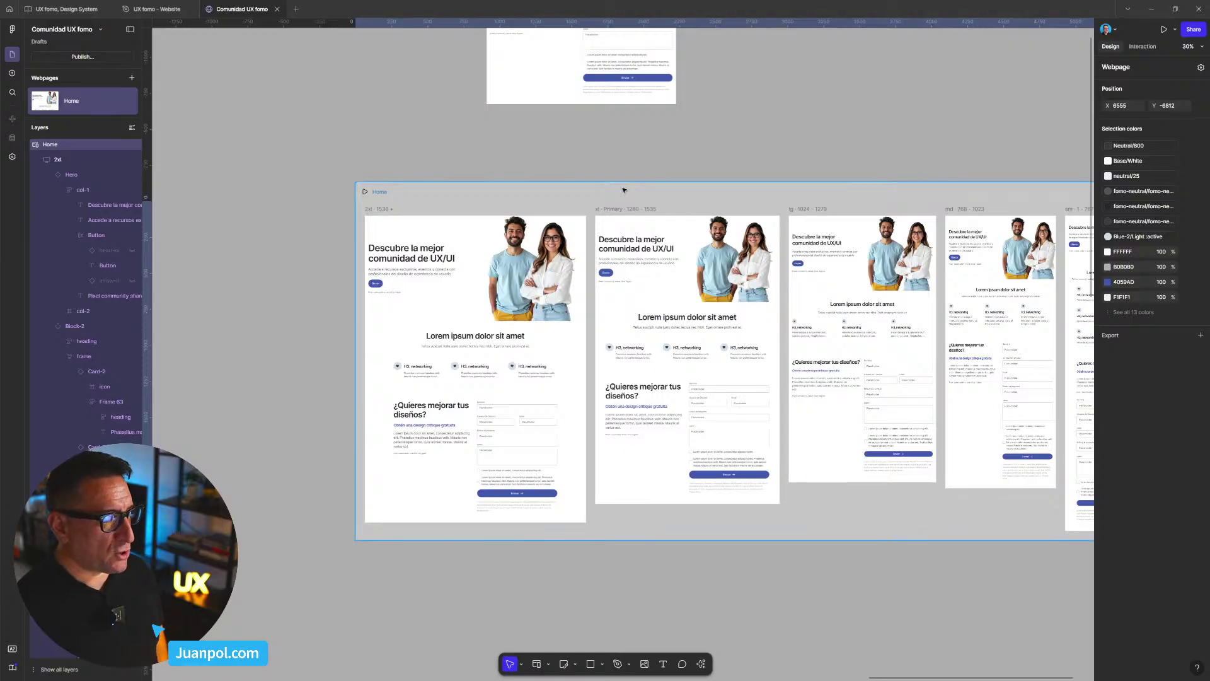
scroll(642, 169, up, 1)
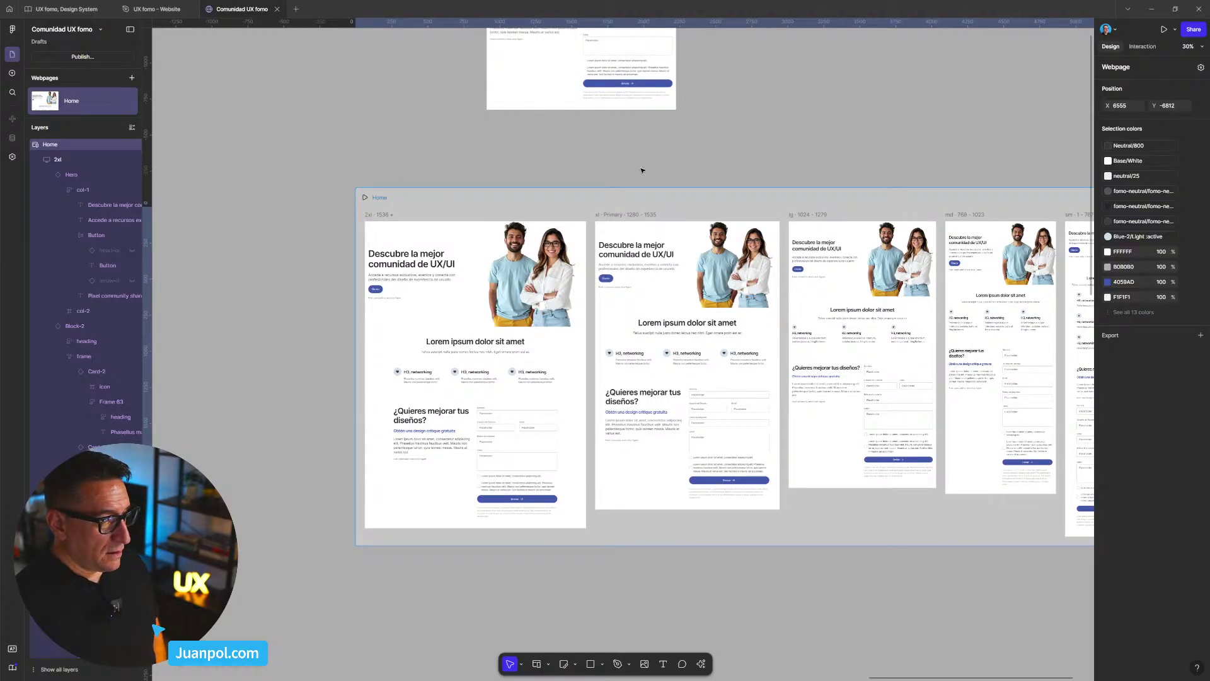
scroll(642, 171, down, 3)
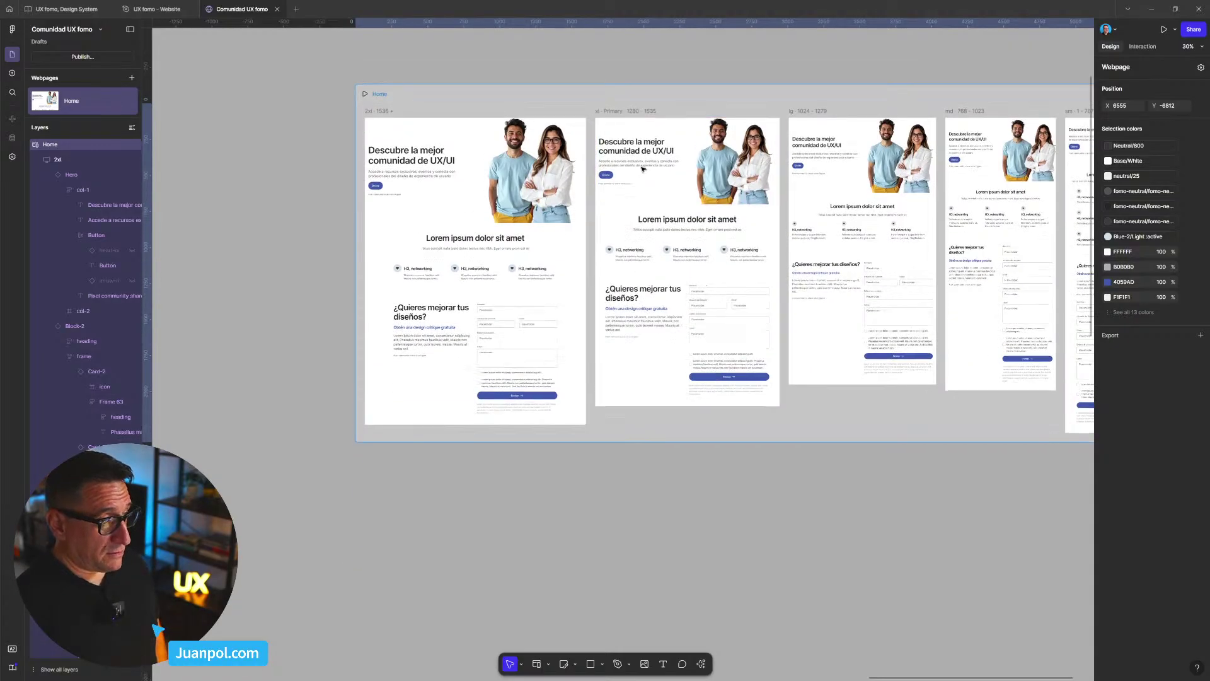
scroll(642, 169, up, 3)
scroll(642, 169, up, 2)
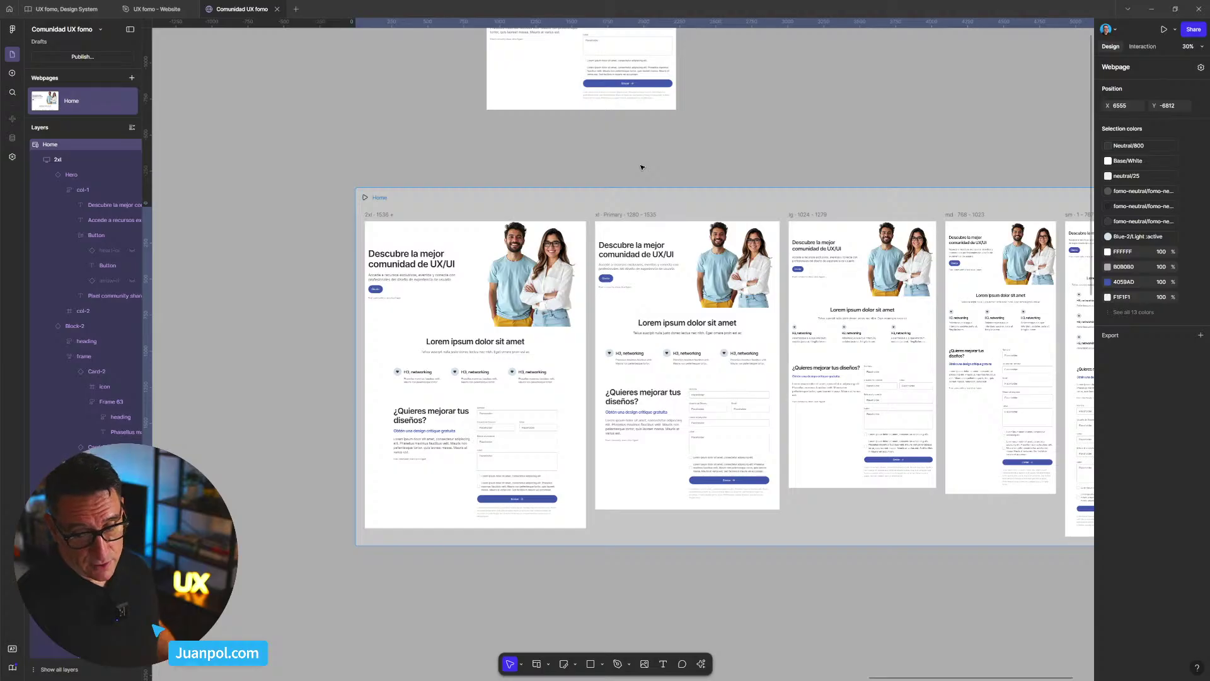
- Move the loose form elements (TextInput, Textarea, Select, checkbox and button) above the Home webpage, beside the DesignCritique frame
scroll(640, 171, down, 5)
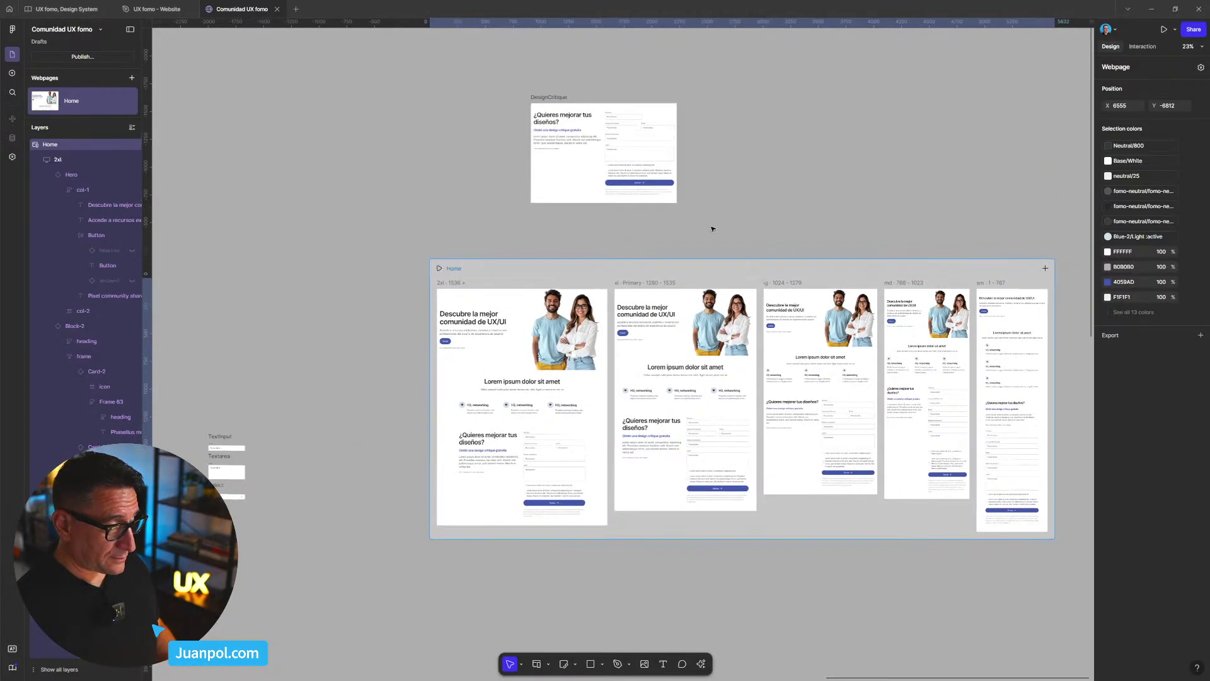
scroll(442, 356, left, 3)
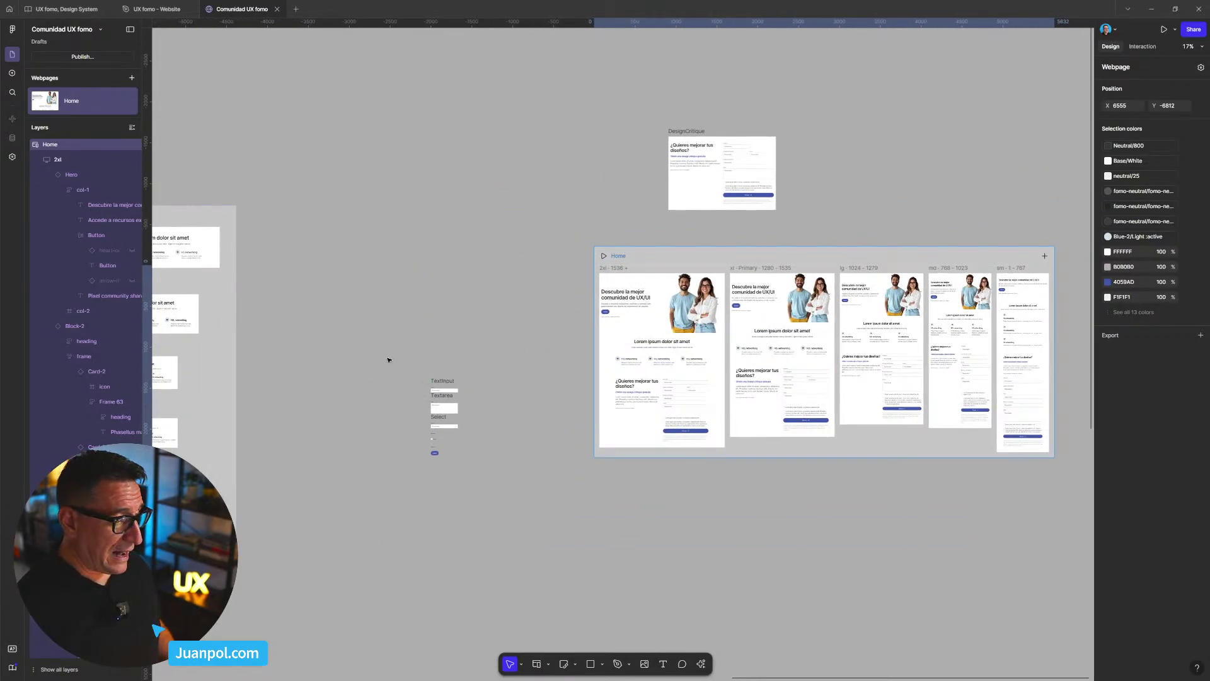
drag(515, 505, 386, 358)
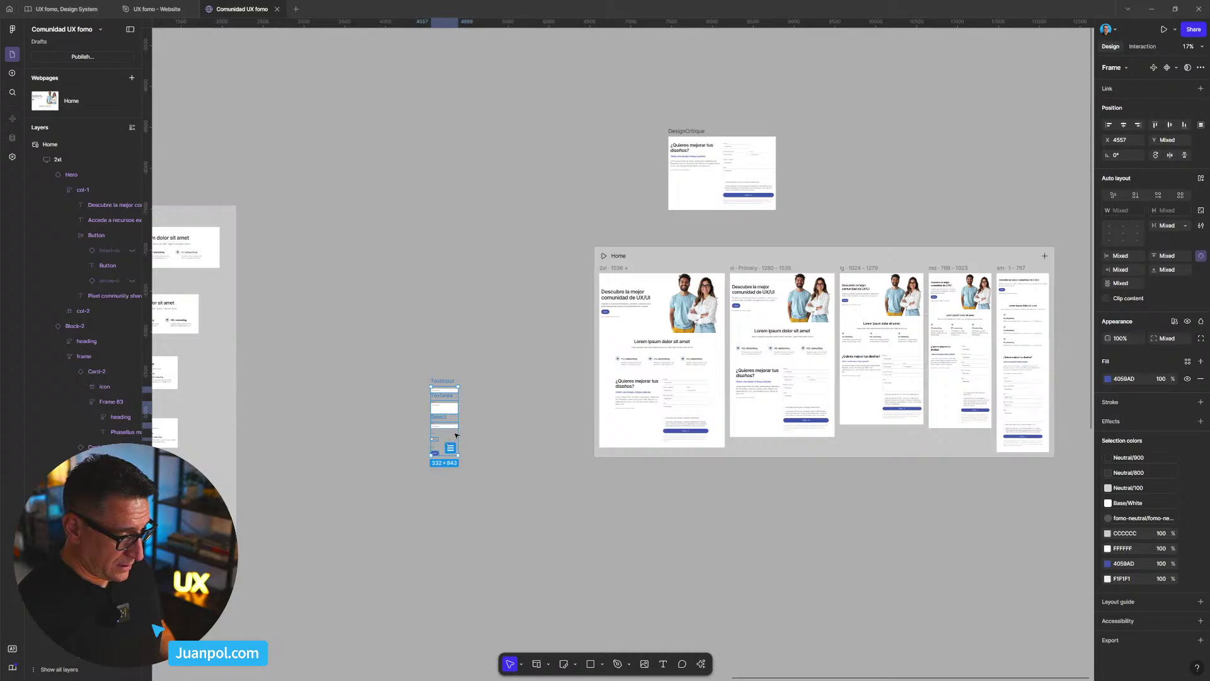
drag(451, 436, 633, 191)
click(846, 237)
- Place the form elements and the DesignCritique frame together in the component row, between Block-2 and the Home webpage
drag(849, 227, 503, 138)
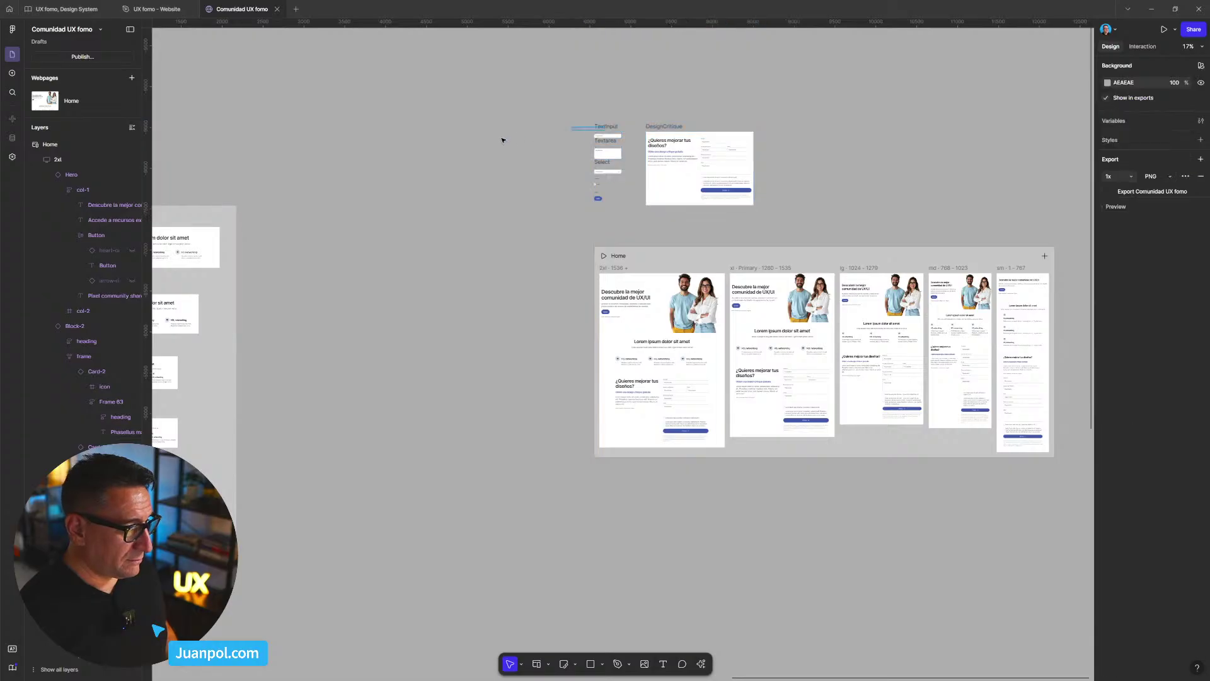
scroll(496, 189, down, 3)
scroll(496, 213, down, 1)
drag(497, 213, 779, 190)
drag(789, 141, 932, 214)
drag(861, 165, 758, 204)
drag(752, 314, 405, 267)
scroll(498, 267, down, 4)
drag(591, 344, 884, 327)
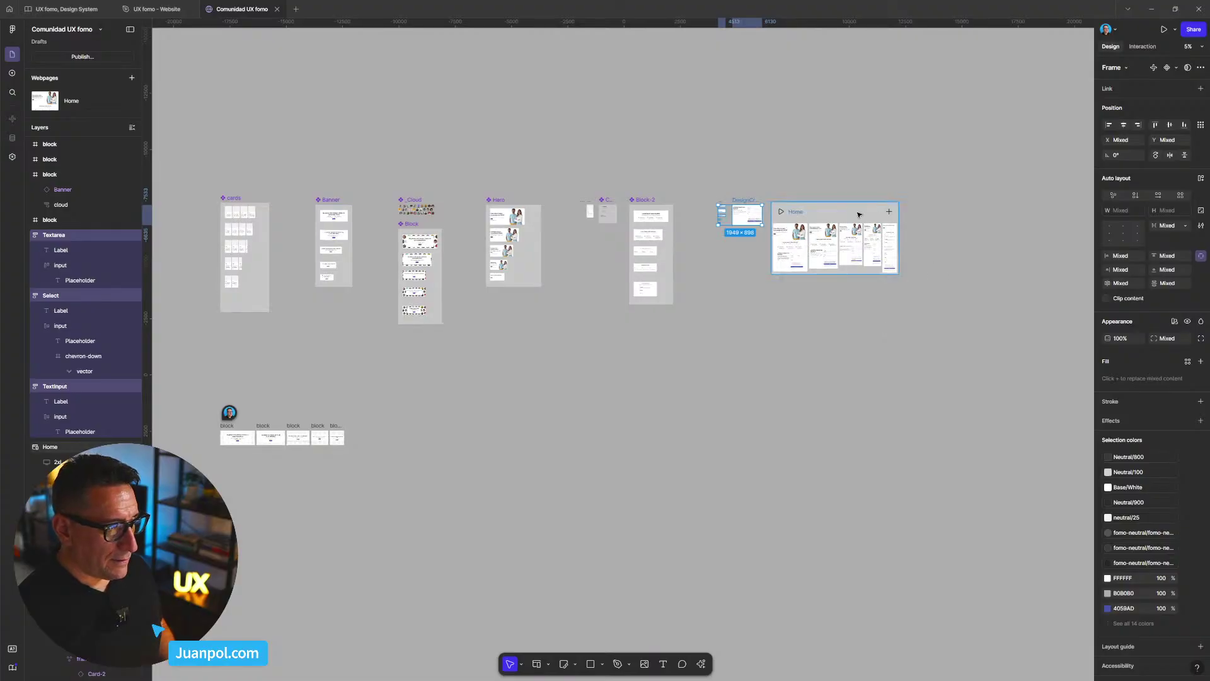
- Move the Home webpage to X 9746, Y -6723, leaving a wide gap after the DesignCritique frame
drag(829, 215, 901, 215)
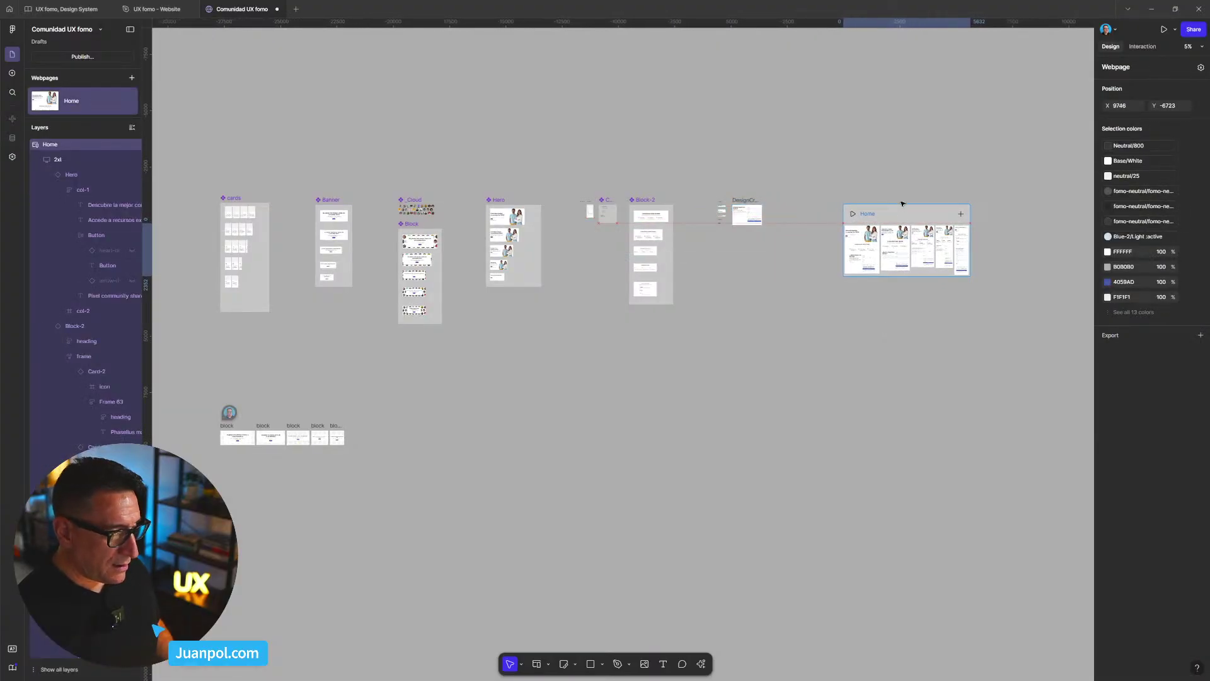
drag(893, 173, 841, 197)
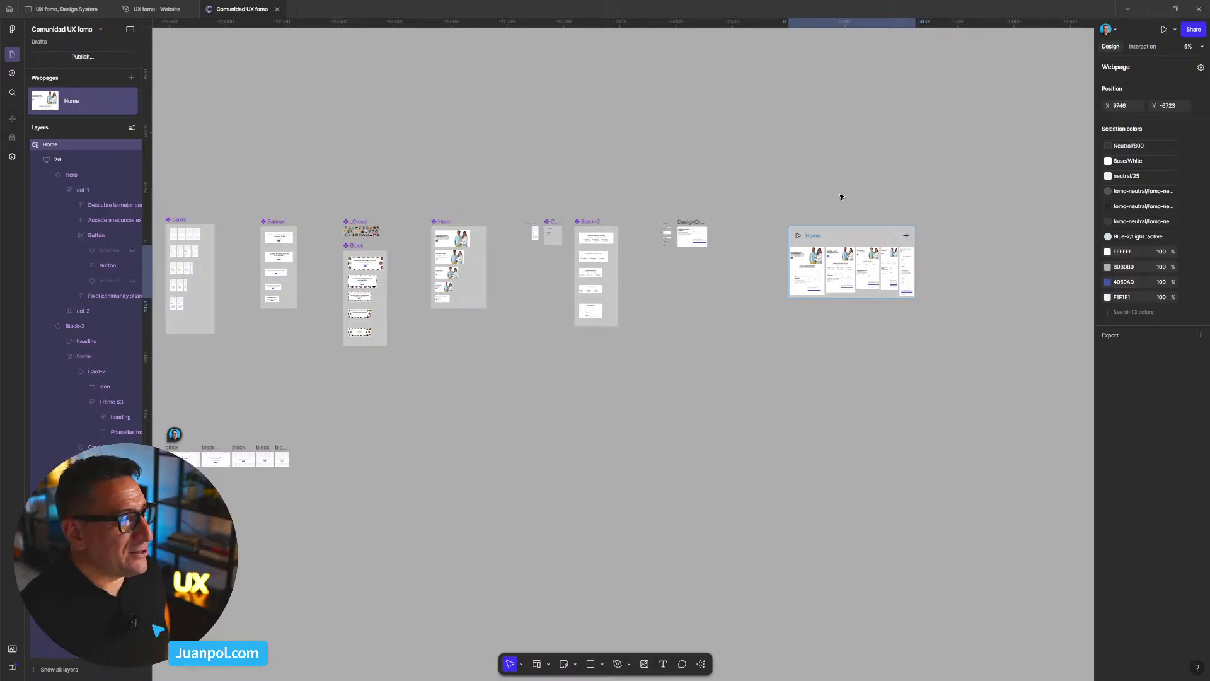
click(842, 197)
scroll(842, 197, down, 3)
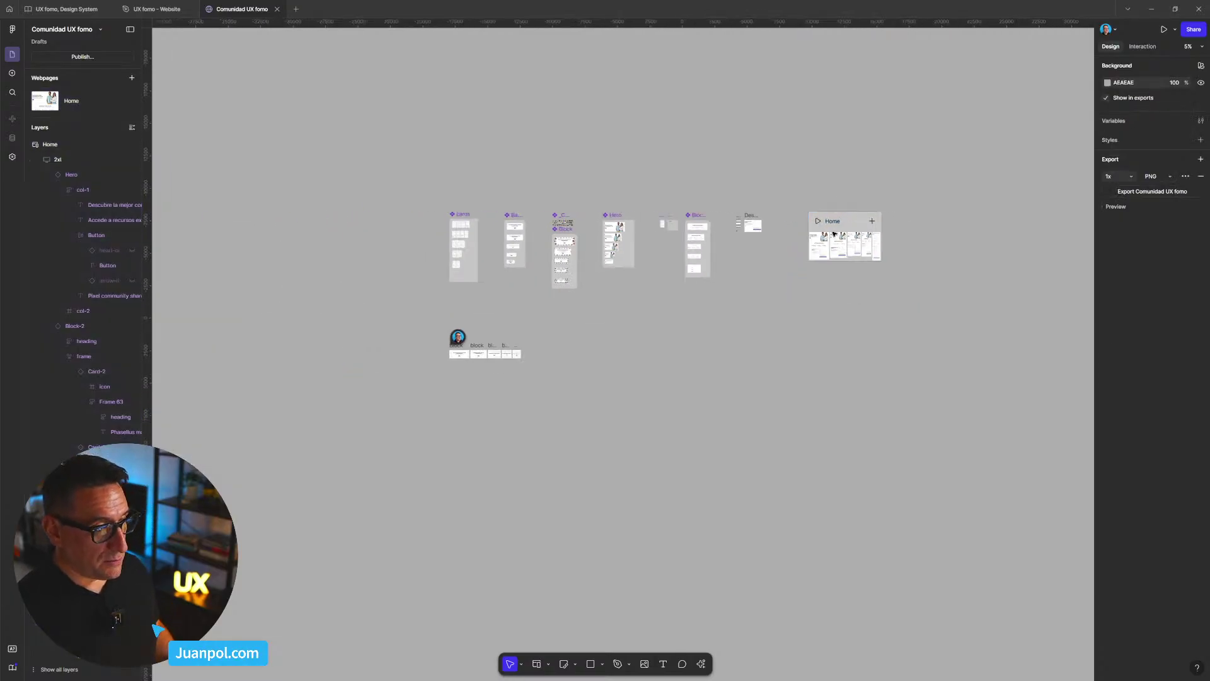
drag(770, 353, 725, 431)
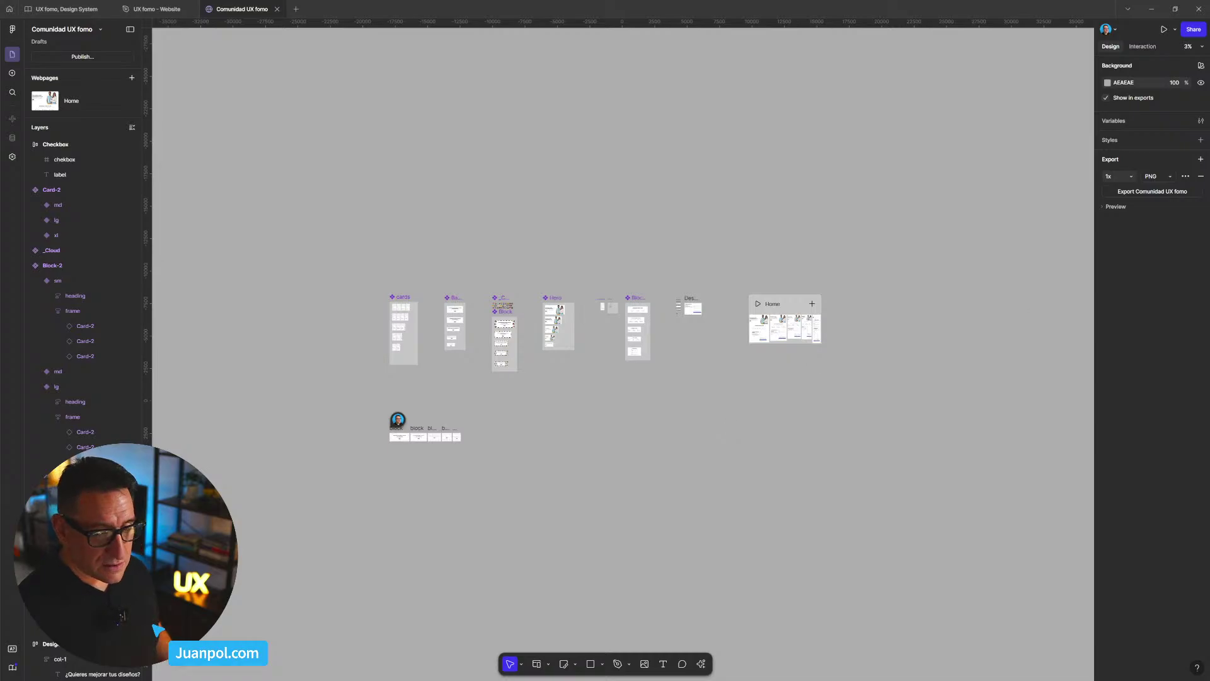